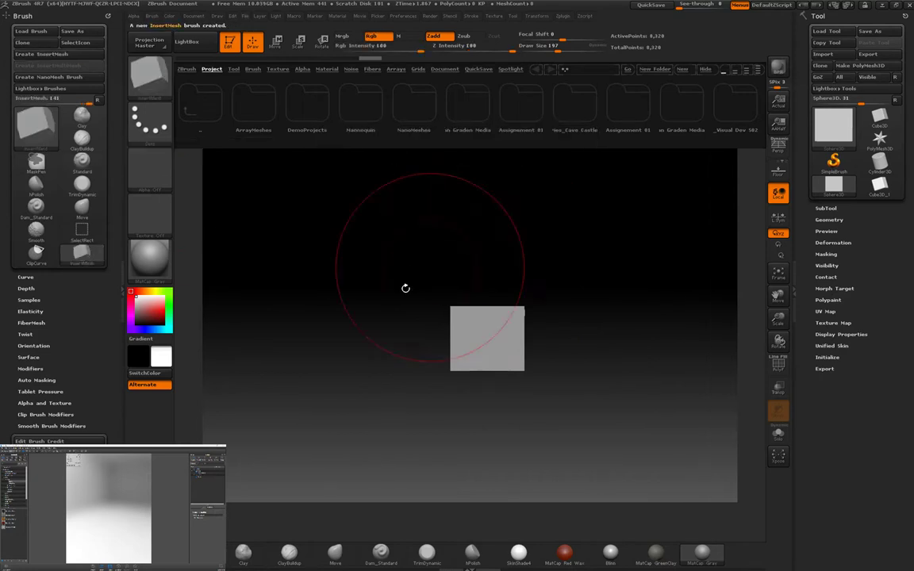
Step: Distort the cube's edges and corners with the Move brush and append the shape to the InsertMesh brush
{"action": "left_click", "coordinate": [335, 552]}
{"action": "left_click", "coordinate": [565, 326]}
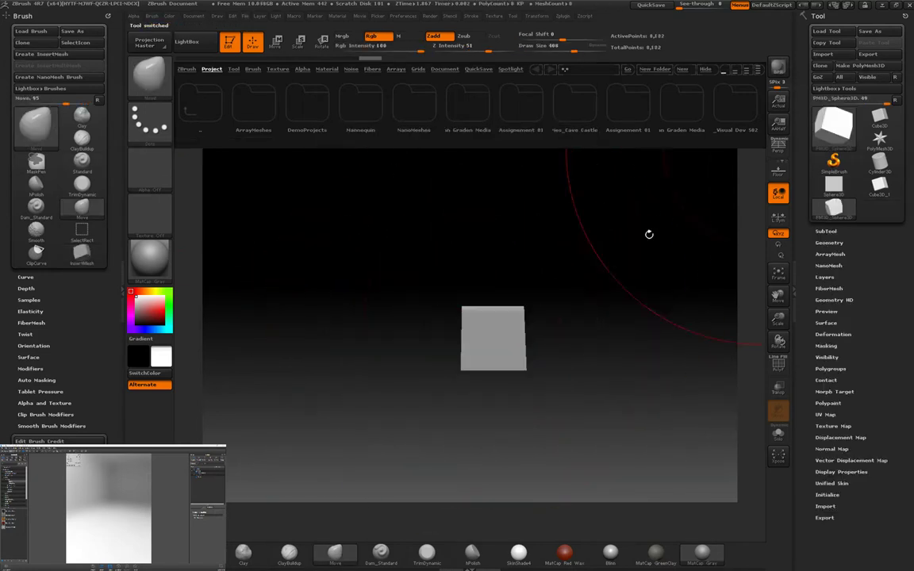
{"action": "left_click_drag", "start_coordinate": [511, 322], "coordinate": [517, 356]}
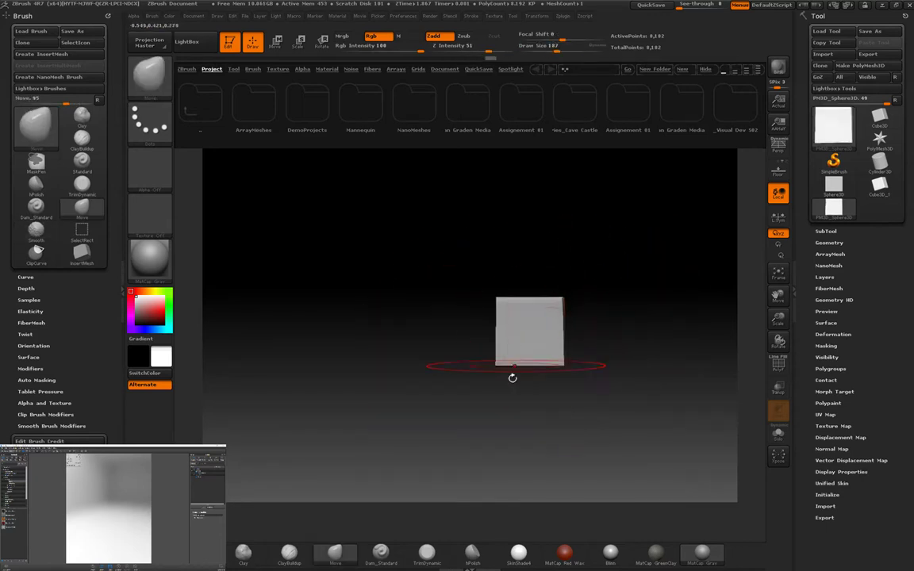
{"action": "left_click_drag", "start_coordinate": [512, 378], "coordinate": [518, 402]}
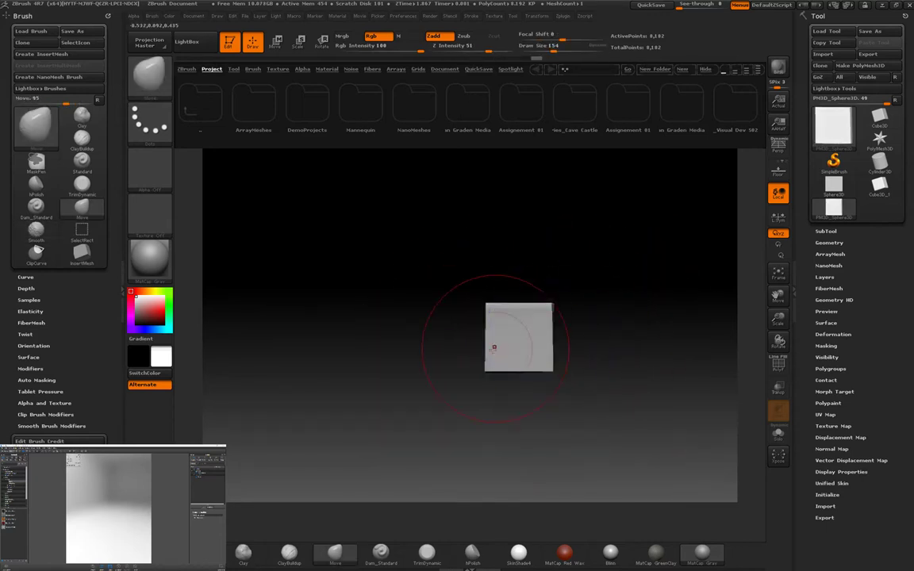
{"action": "mouse_move", "coordinate": [494, 369]}
{"action": "left_mouse_down", "text": "alt"}
{"action": "mouse_move", "coordinate": [420, 370]}
{"action": "mouse_move", "coordinate": [484, 301]}
{"action": "left_mouse_up", "text": "alt"}
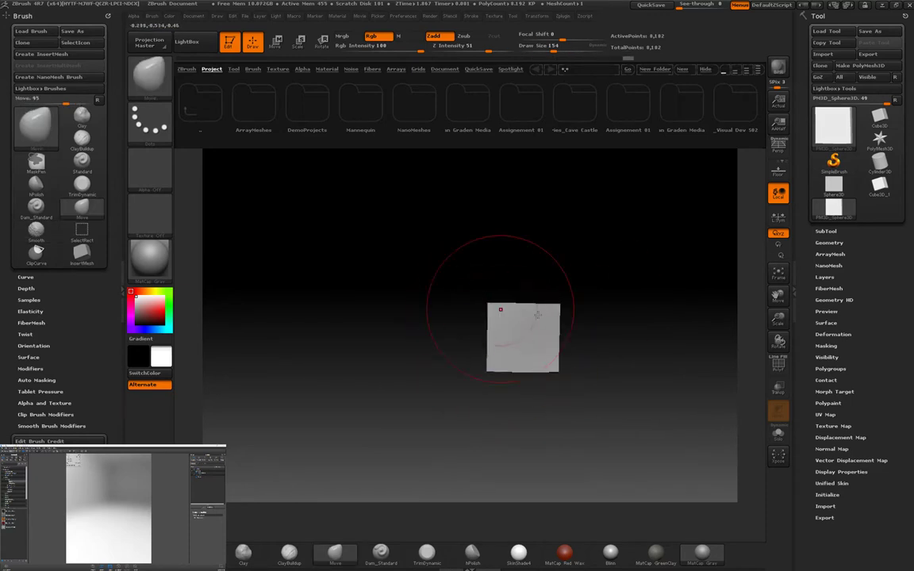
{"action": "left_click_drag", "start_coordinate": [557, 305], "coordinate": [596, 313], "text": "alt"}
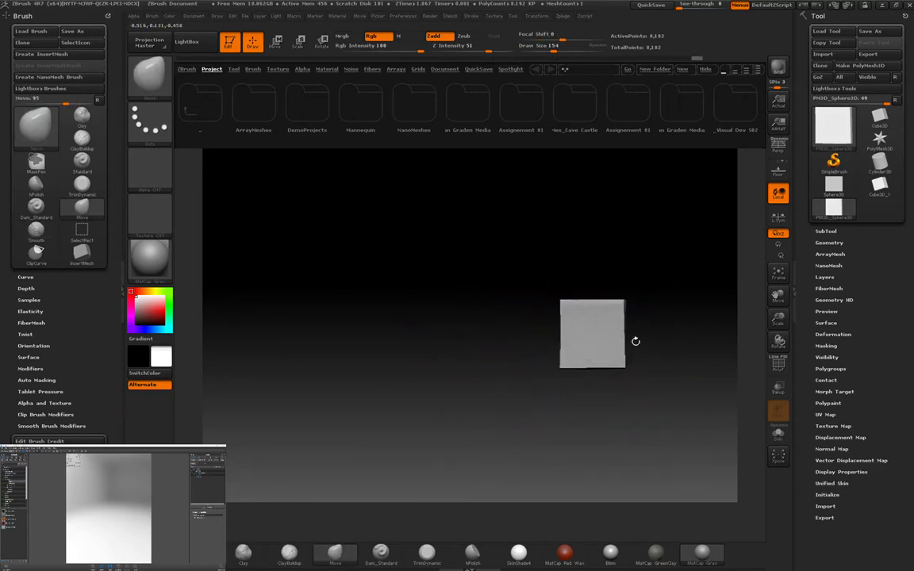
{"action": "left_click_drag", "start_coordinate": [636, 341], "coordinate": [590, 326]}
{"action": "left_click", "coordinate": [83, 54]}
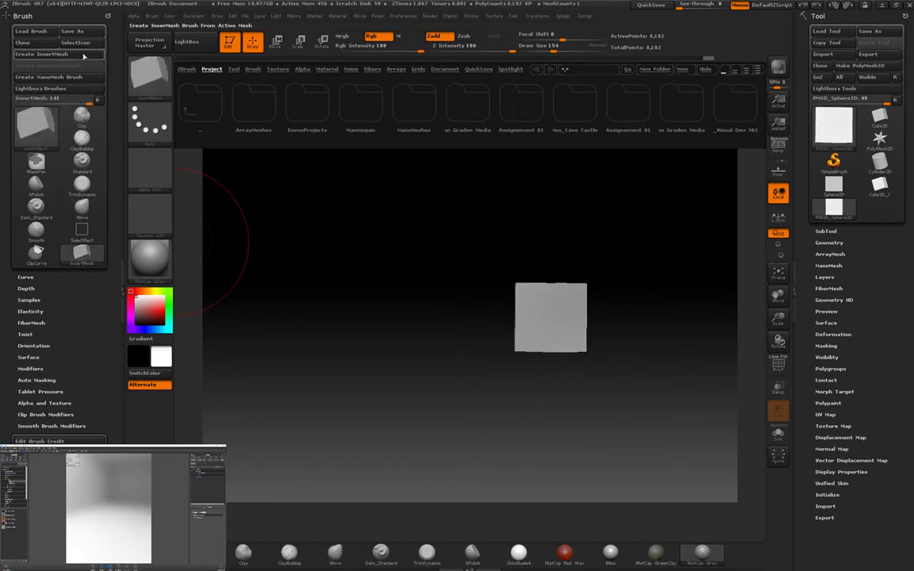
{"action": "left_click_drag", "start_coordinate": [475, 353], "coordinate": [618, 373]}
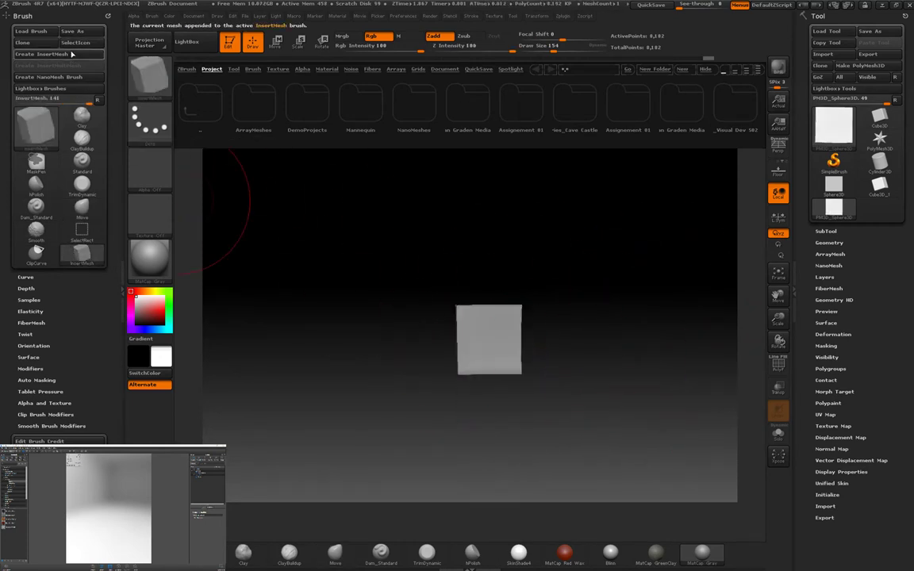
Step: Narrow the block with a Transpose Move line and switch to the hPolish brush
{"action": "key", "text": "w"}
{"action": "left_click_drag", "start_coordinate": [435, 359], "coordinate": [546, 359]}
{"action": "left_click_drag", "start_coordinate": [490, 359], "coordinate": [609, 340]}
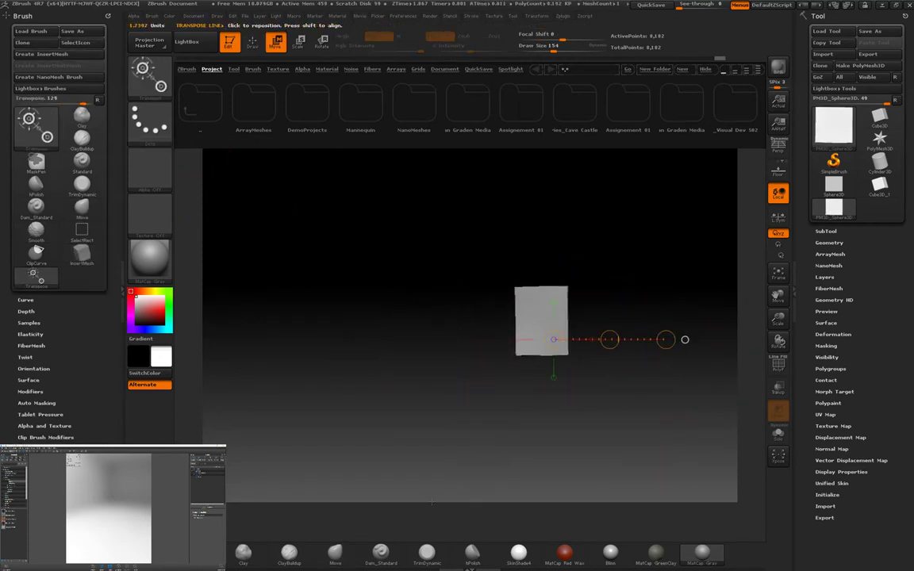
{"action": "left_click", "coordinate": [381, 553]}
{"action": "left_click", "coordinate": [472, 554]}
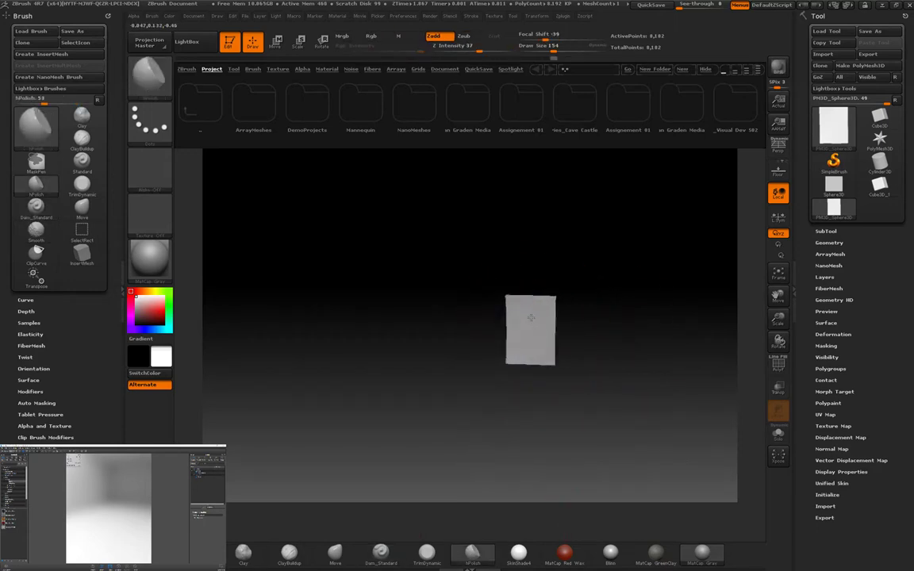
Step: Reshape the block with the Move brush and smooth its edges
{"action": "key", "text": "b"}
{"action": "key", "text": "m"}
{"action": "key", "text": "v"}
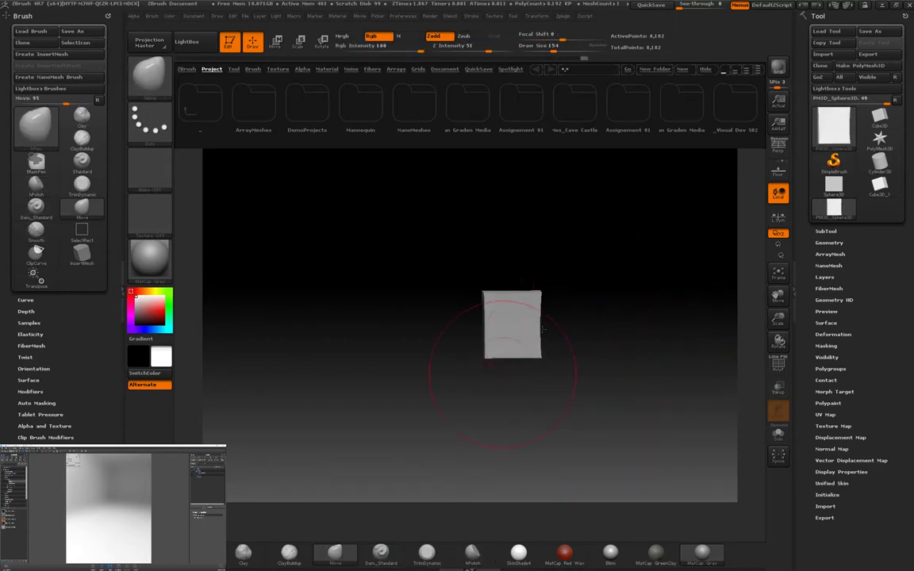
{"action": "mouse_move", "coordinate": [596, 308]}
{"action": "left_mouse_down"}
{"action": "mouse_move", "coordinate": [619, 317]}
{"action": "mouse_move", "coordinate": [474, 328]}
{"action": "mouse_move", "coordinate": [476, 341]}
{"action": "mouse_move", "coordinate": [518, 361]}
{"action": "mouse_move", "coordinate": [495, 273]}
{"action": "left_mouse_up"}
{"action": "mouse_move", "coordinate": [420, 366]}
{"action": "left_mouse_down", "text": "shift"}
{"action": "mouse_move", "coordinate": [469, 306]}
{"action": "mouse_move", "coordinate": [552, 311]}
{"action": "mouse_move", "coordinate": [520, 272]}
{"action": "mouse_move", "coordinate": [589, 369]}
{"action": "mouse_move", "coordinate": [586, 388]}
{"action": "left_mouse_up", "text": "shift"}
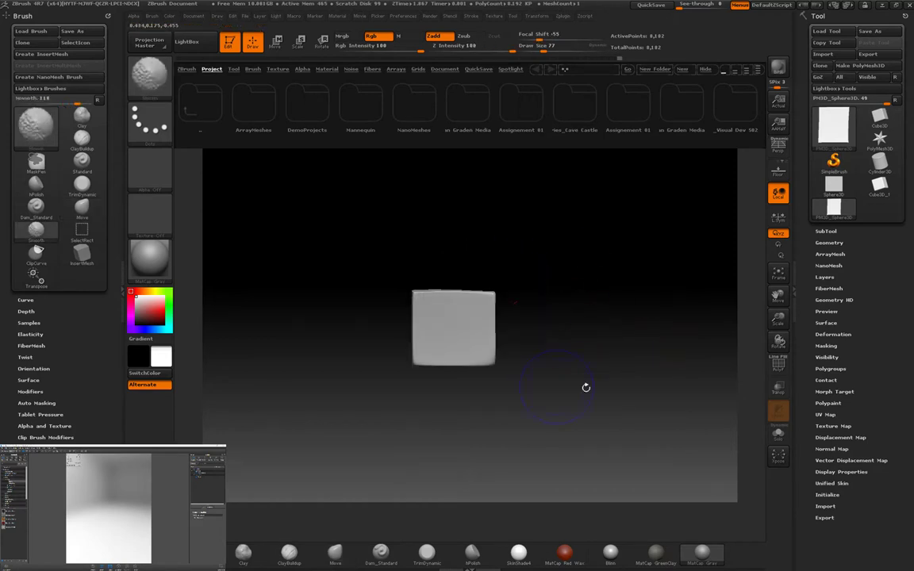
Step: Show the mesh's Geometry settings and switch to the TrimDynamic brush with a draw size of 80
{"action": "left_click", "coordinate": [829, 242]}
{"action": "left_click_drag", "start_coordinate": [528, 418], "coordinate": [548, 386], "text": "alt"}
{"action": "key", "text": "b"}
{"action": "key", "text": "t"}
{"action": "key", "text": "d"}
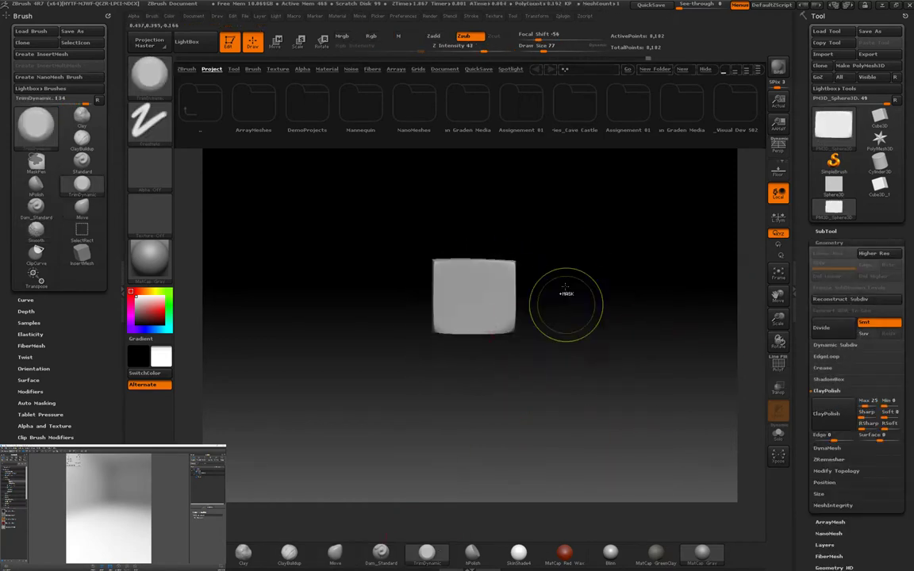
{"action": "key", "text": "space"}
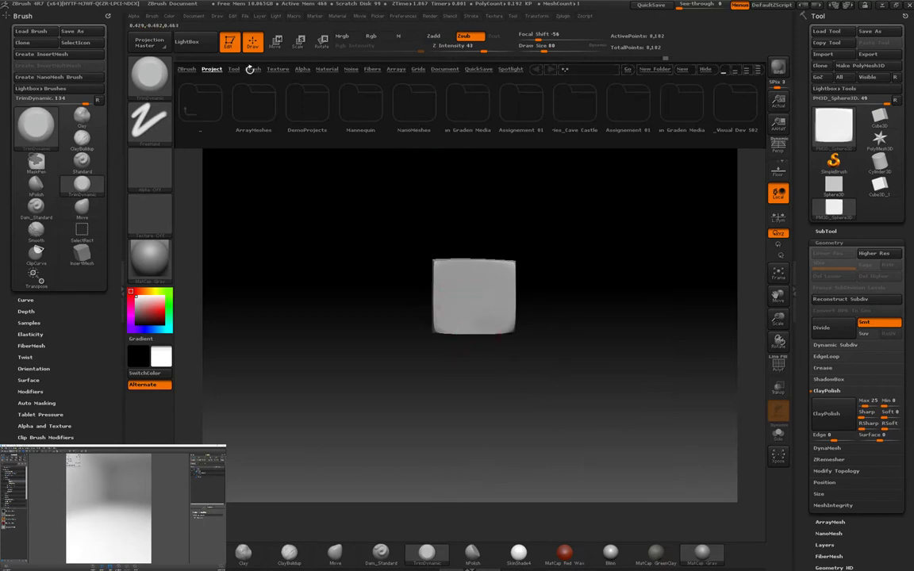
Step: Load the OrbFlatten_Edge brush from the Lightbox brush library and flatten the block's edges with it
{"action": "left_click_drag", "start_coordinate": [542, 181], "coordinate": [712, 115]}
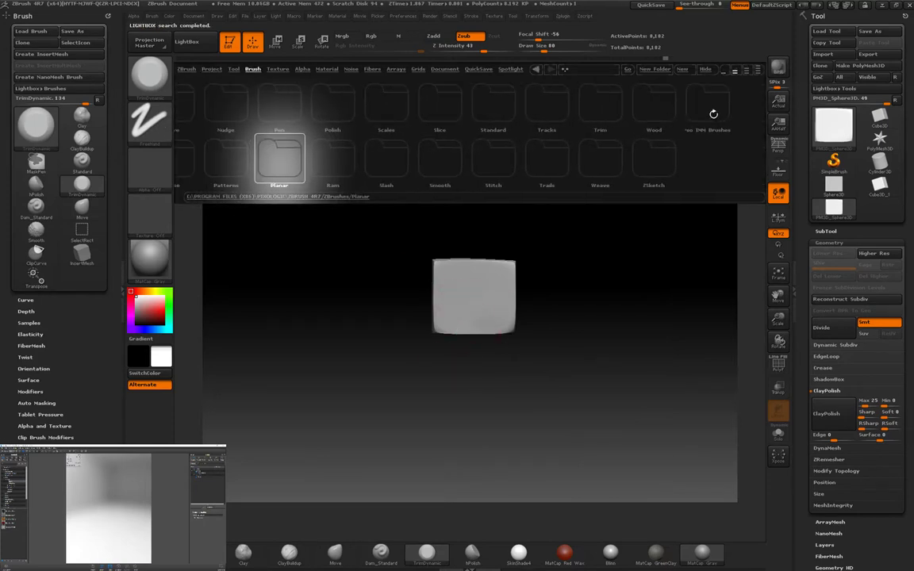
{"action": "left_click", "coordinate": [718, 112]}
{"action": "left_click", "coordinate": [303, 126]}
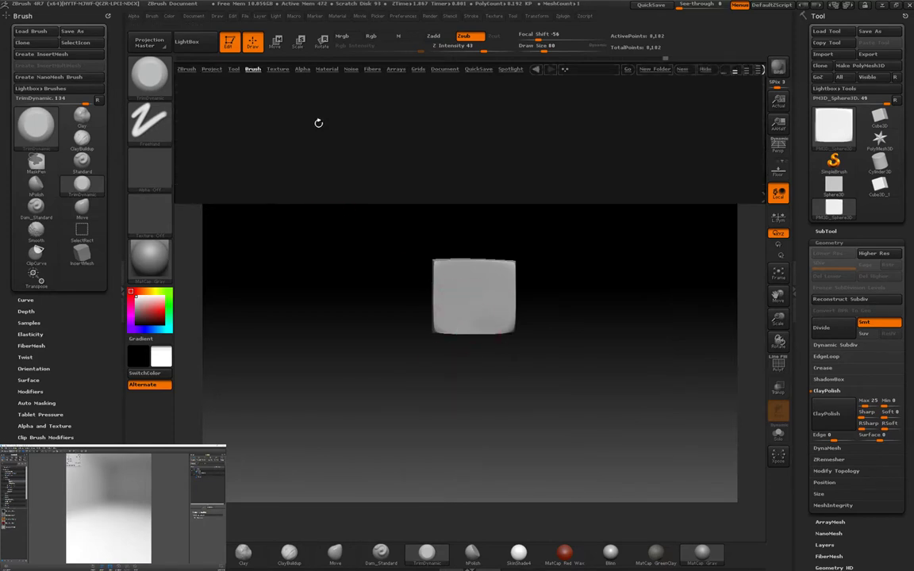
{"action": "double_click", "coordinate": [565, 163]}
{"action": "mouse_move", "coordinate": [485, 292]}
{"action": "left_mouse_down"}
{"action": "mouse_move", "coordinate": [475, 322]}
{"action": "mouse_move", "coordinate": [502, 373]}
{"action": "mouse_move", "coordinate": [564, 428]}
{"action": "mouse_move", "coordinate": [530, 249]}
{"action": "mouse_move", "coordinate": [603, 350]}
{"action": "mouse_move", "coordinate": [689, 383]}
{"action": "mouse_move", "coordinate": [554, 417]}
{"action": "mouse_move", "coordinate": [624, 408]}
{"action": "mouse_move", "coordinate": [579, 336]}
{"action": "mouse_move", "coordinate": [675, 337]}
{"action": "mouse_move", "coordinate": [604, 290]}
{"action": "mouse_move", "coordinate": [444, 301]}
{"action": "left_mouse_up"}
Step: Reselect the InsertMesh brush, show its stored meshes and append the flattened block to it
{"action": "key", "text": "b"}
{"action": "key", "text": "i"}
{"action": "key", "text": "m"}
{"action": "key", "text": "m"}
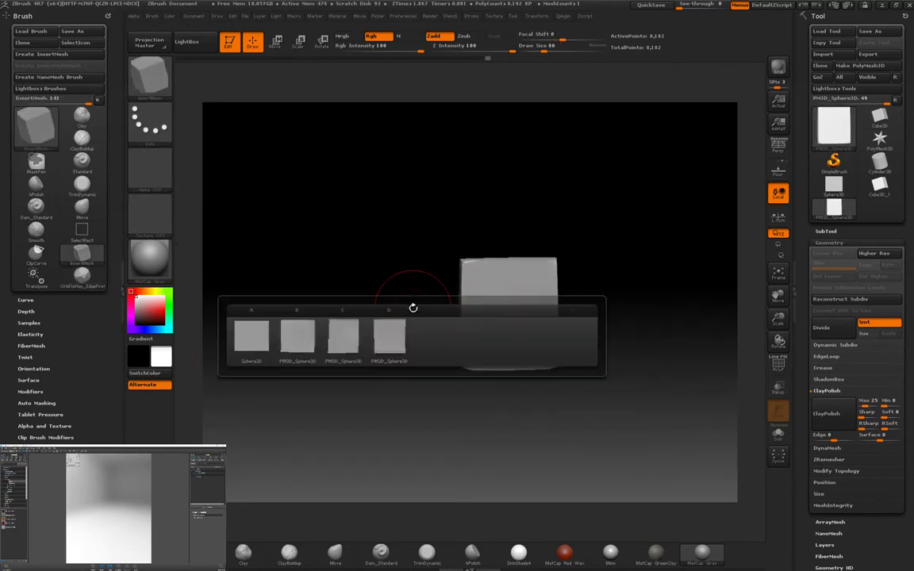
{"action": "left_click", "coordinate": [42, 54]}
Step: Trim the block's sides with ClipCurve and append the trimmed shape to the InsertMesh brush
{"action": "mouse_move", "coordinate": [555, 381]}
{"action": "left_mouse_down"}
{"action": "mouse_move", "coordinate": [635, 349]}
{"action": "mouse_move", "coordinate": [656, 322]}
{"action": "mouse_move", "coordinate": [618, 257]}
{"action": "mouse_move", "coordinate": [427, 447]}
{"action": "left_mouse_up"}
{"action": "key", "text": "b"}
{"action": "key", "text": "c"}
{"action": "key", "text": "c"}
{"action": "mouse_move", "coordinate": [339, 258]}
{"action": "left_mouse_down", "text": "ctrl+shift"}
{"action": "mouse_move", "coordinate": [552, 246]}
{"action": "mouse_move", "coordinate": [546, 363]}
{"action": "left_mouse_up", "text": "ctrl+shift"}
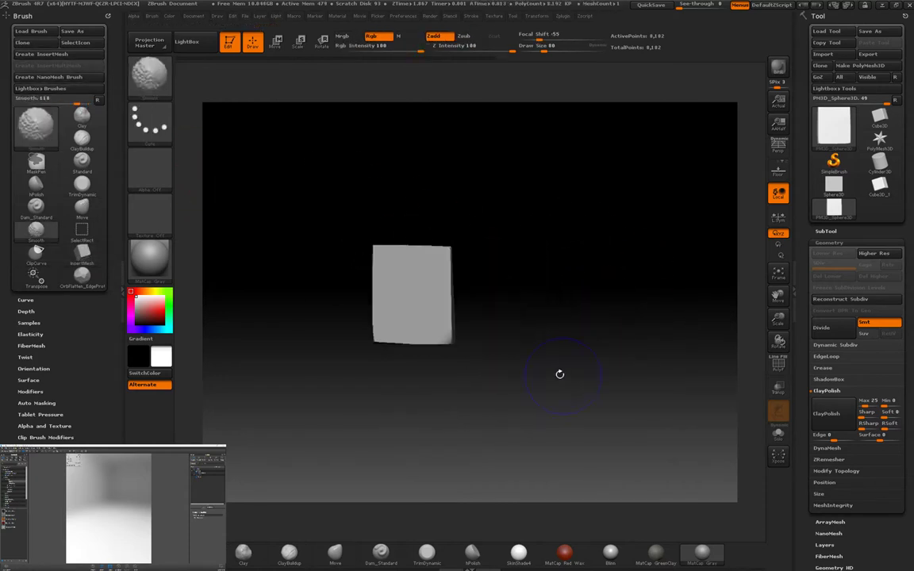
{"action": "left_click_drag", "start_coordinate": [537, 204], "coordinate": [526, 326], "text": "ctrl+shift"}
{"action": "left_click_drag", "start_coordinate": [536, 425], "coordinate": [571, 413]}
{"action": "left_click", "coordinate": [42, 54]}
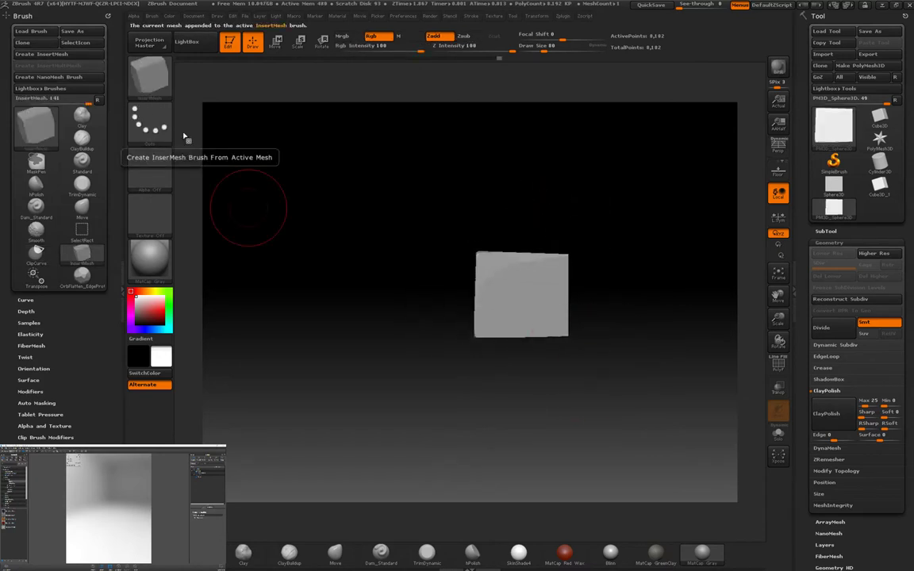
Step: Squash the block into a long, low slab with Transpose Move and store it in a new and the existing InsertMesh brush
{"action": "key", "text": "w"}
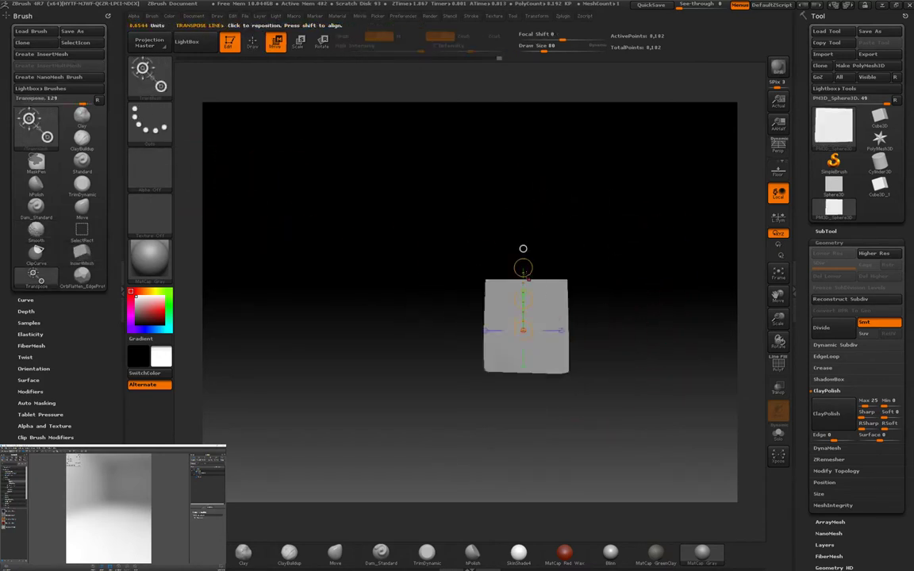
{"action": "left_click", "coordinate": [42, 54]}
{"action": "left_click_drag", "start_coordinate": [601, 194], "coordinate": [568, 341]}
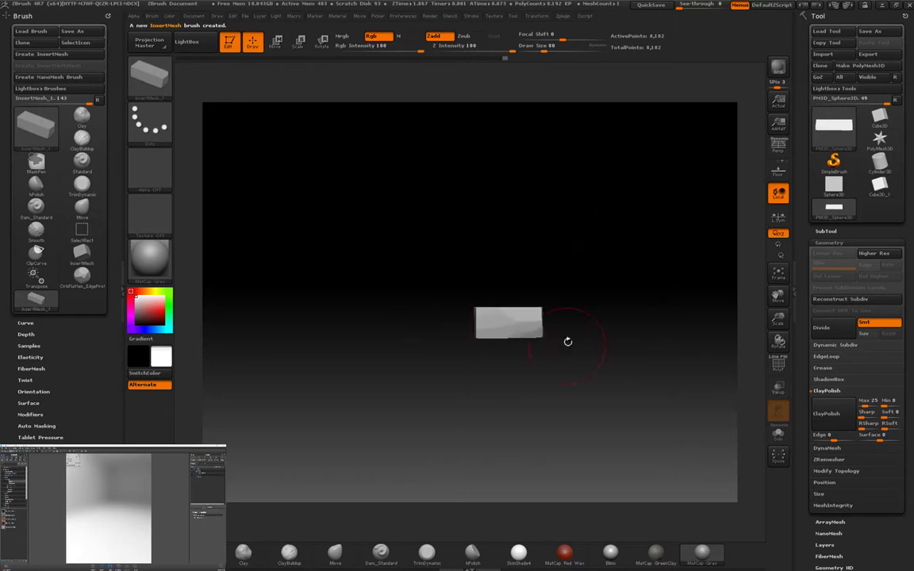
{"action": "left_click", "coordinate": [42, 54]}
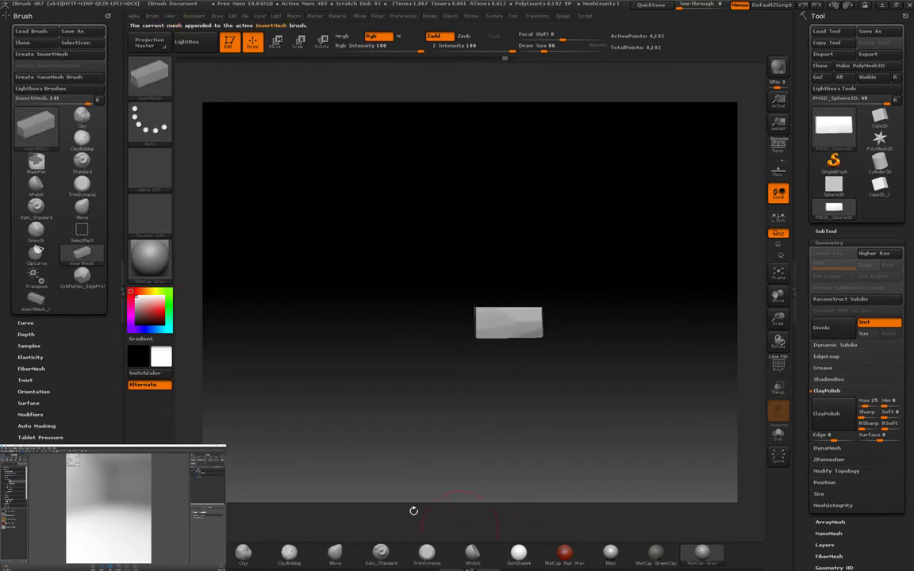
Step: Make the slab taller with a Transpose Move line, append it to the InsertMesh brush and show the stored meshes
{"action": "left_click_drag", "start_coordinate": [503, 327], "coordinate": [603, 365]}
{"action": "key", "text": "w"}
{"action": "left_click_drag", "start_coordinate": [610, 301], "coordinate": [501, 242]}
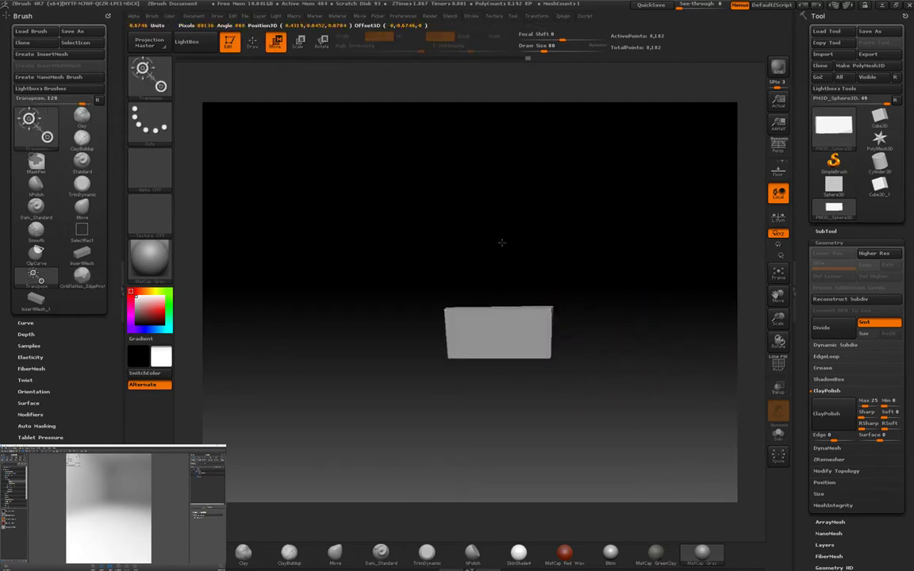
{"action": "left_click", "coordinate": [82, 253]}
{"action": "left_click", "coordinate": [42, 54]}
{"action": "key", "text": "m"}
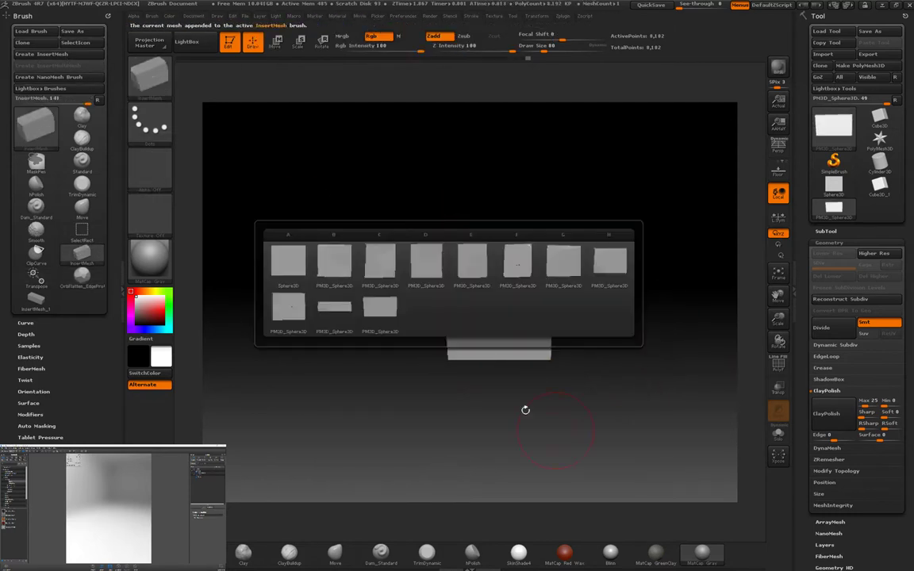
{"action": "mouse_move", "coordinate": [679, 355]}
{"action": "left_mouse_down"}
{"action": "mouse_move", "coordinate": [647, 343]}
{"action": "mouse_move", "coordinate": [612, 369]}
{"action": "mouse_move", "coordinate": [638, 335]}
{"action": "mouse_move", "coordinate": [630, 307]}
{"action": "left_mouse_up"}
{"action": "key", "text": "b"}
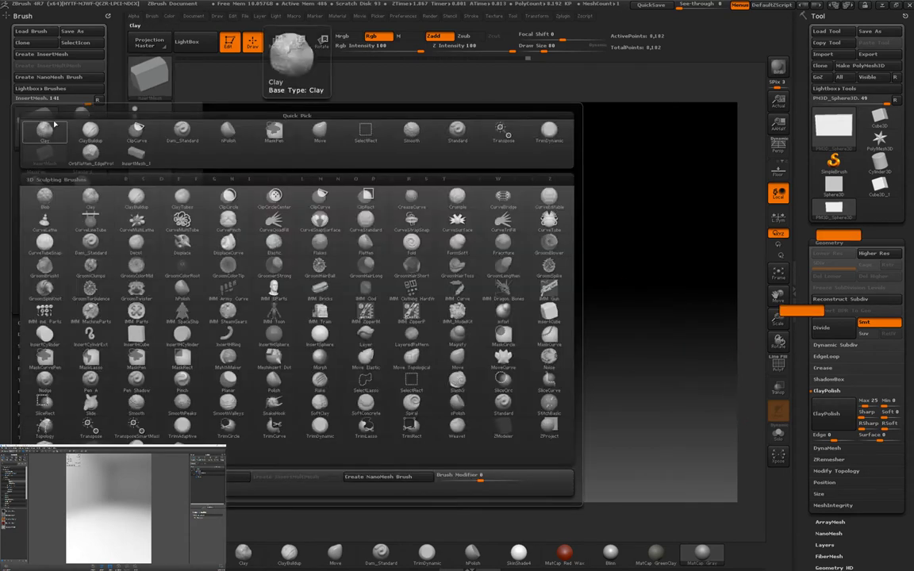
{"action": "left_click_drag", "start_coordinate": [714, 341], "coordinate": [598, 368]}
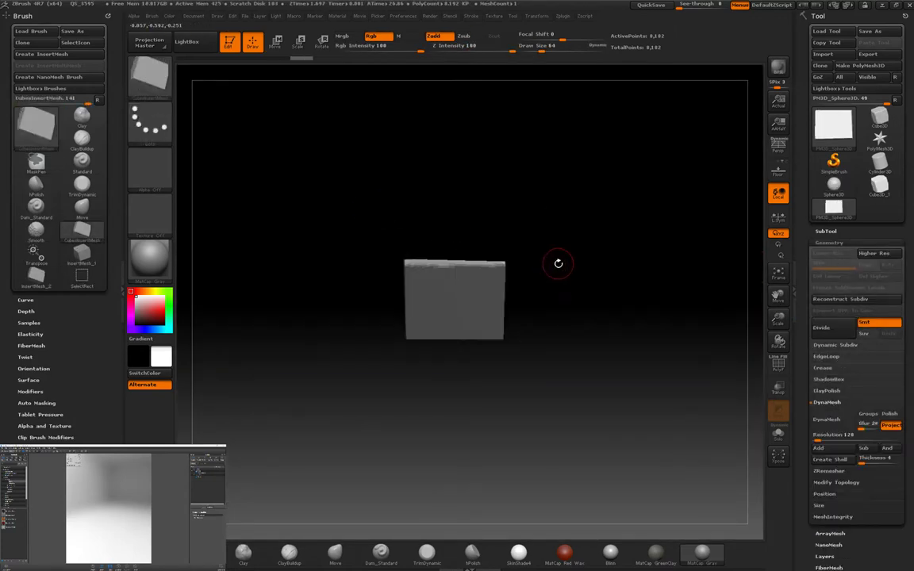
{"action": "left_click_drag", "start_coordinate": [557, 263], "coordinate": [565, 267]}
{"action": "key", "text": "b"}
{"action": "key", "text": "Escape"}
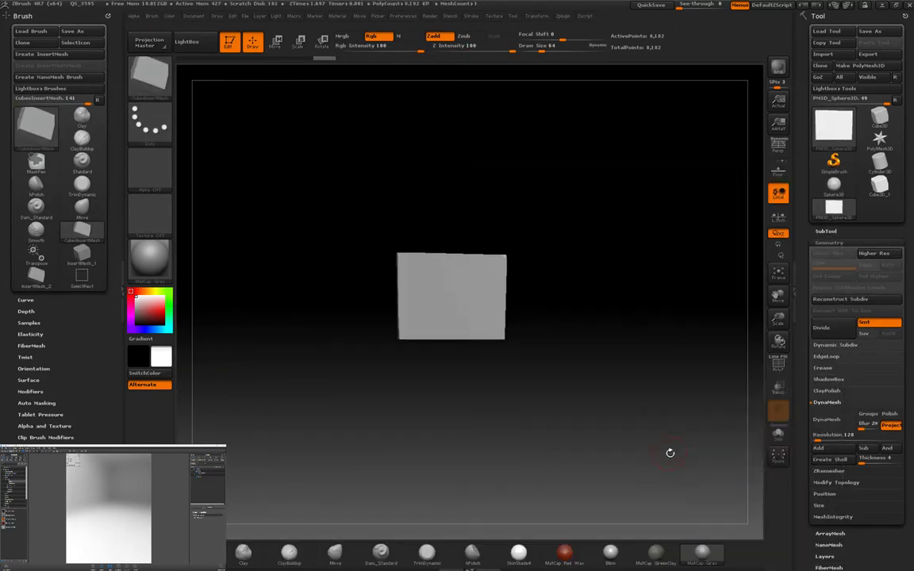
Step: Slice a thin layer off the block's upper side with SliceCurve and narrow the remaining body with Transpose Move
{"action": "key", "text": "b"}
{"action": "left_click", "coordinate": [790, 439]}
{"action": "mouse_move", "coordinate": [279, 265]}
{"action": "left_mouse_down", "text": "ctrl+shift"}
{"action": "mouse_move", "coordinate": [628, 267]}
{"action": "mouse_move", "coordinate": [506, 260]}
{"action": "left_mouse_up", "text": "ctrl+shift"}
{"action": "left_click", "coordinate": [496, 255], "text": "ctrl+shift"}
{"action": "left_click", "coordinate": [586, 251], "text": "ctrl+shift"}
{"action": "key", "text": "w"}
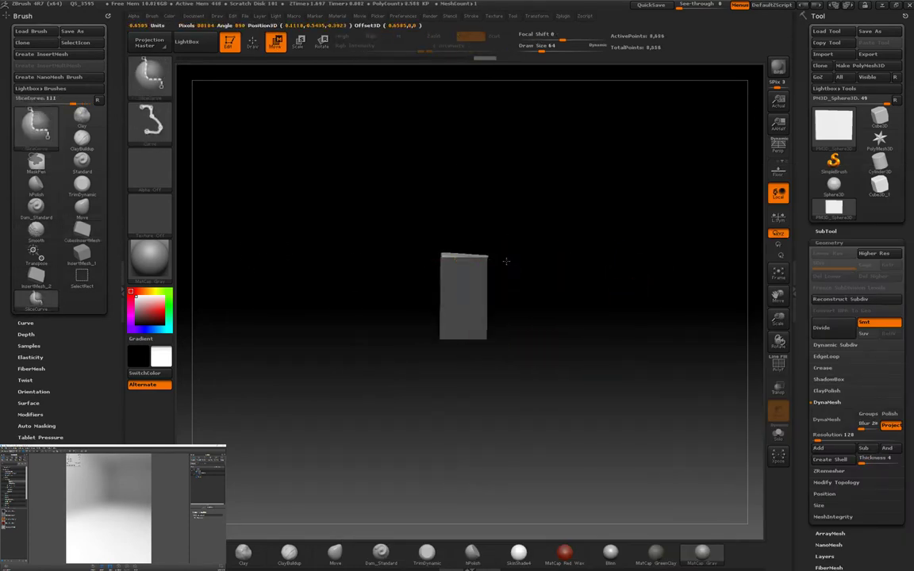
{"action": "mouse_move", "coordinate": [439, 255]}
{"action": "left_mouse_down"}
{"action": "mouse_move", "coordinate": [530, 254]}
{"action": "mouse_move", "coordinate": [578, 344]}
{"action": "mouse_move", "coordinate": [643, 336]}
{"action": "mouse_move", "coordinate": [511, 357]}
{"action": "mouse_move", "coordinate": [636, 316]}
{"action": "mouse_move", "coordinate": [625, 278]}
{"action": "mouse_move", "coordinate": [473, 238]}
{"action": "mouse_move", "coordinate": [510, 331]}
{"action": "left_mouse_up"}
{"action": "key", "text": "q"}
{"action": "key", "text": "w"}
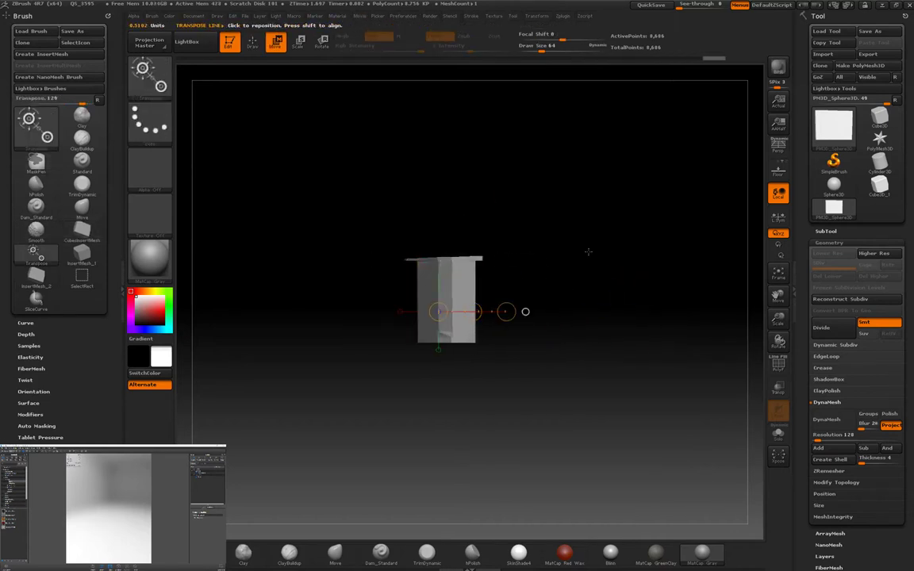
Step: Reselect the CubesInsertMesh brush and review its stored meshes
{"action": "left_click_drag", "start_coordinate": [587, 251], "coordinate": [630, 318]}
{"action": "key", "text": "b"}
{"action": "key", "text": "c"}
{"action": "key", "text": "u"}
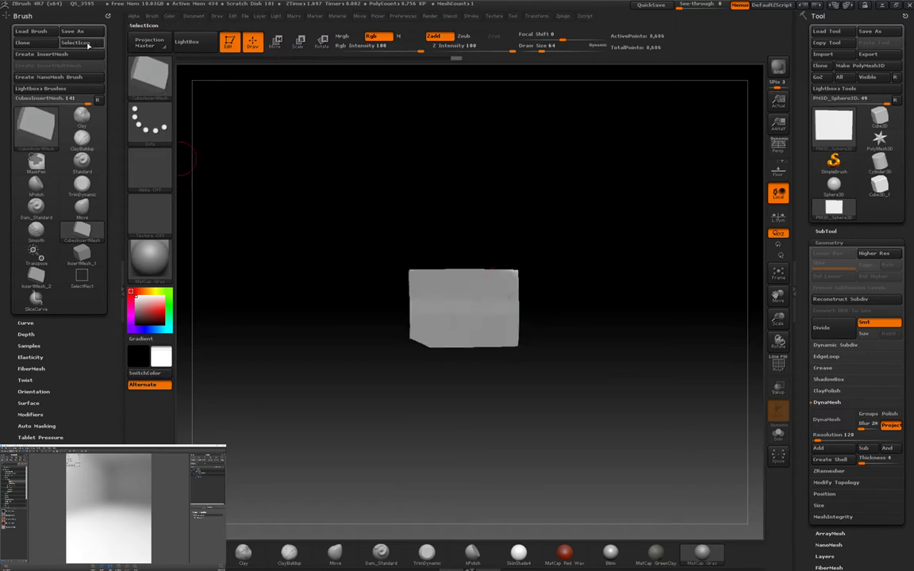
{"action": "key", "text": "m"}
{"action": "left_click", "coordinate": [81, 205]}
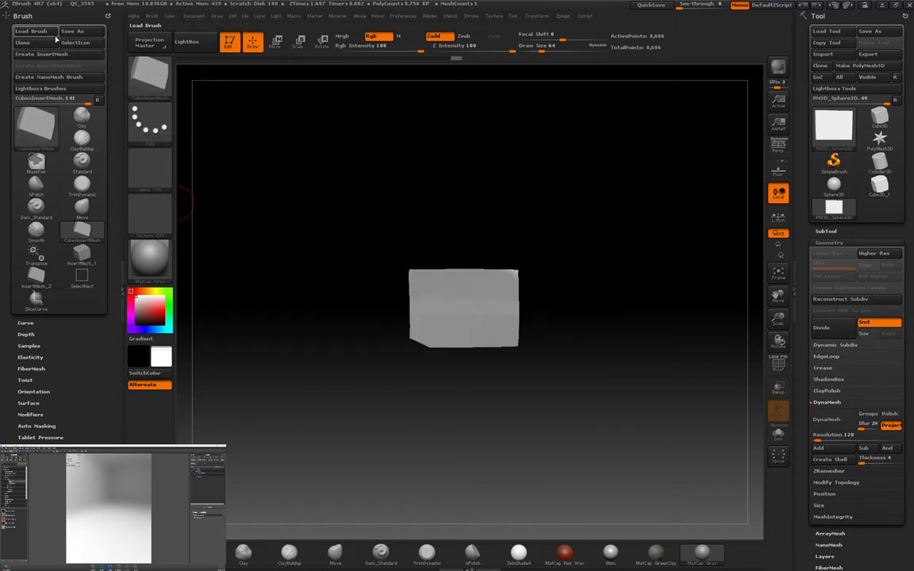
Step: Adjust the sliced block's proportions along two axes with Transpose Move lines
{"action": "key", "text": "w"}
{"action": "left_click_drag", "start_coordinate": [587, 309], "coordinate": [551, 304]}
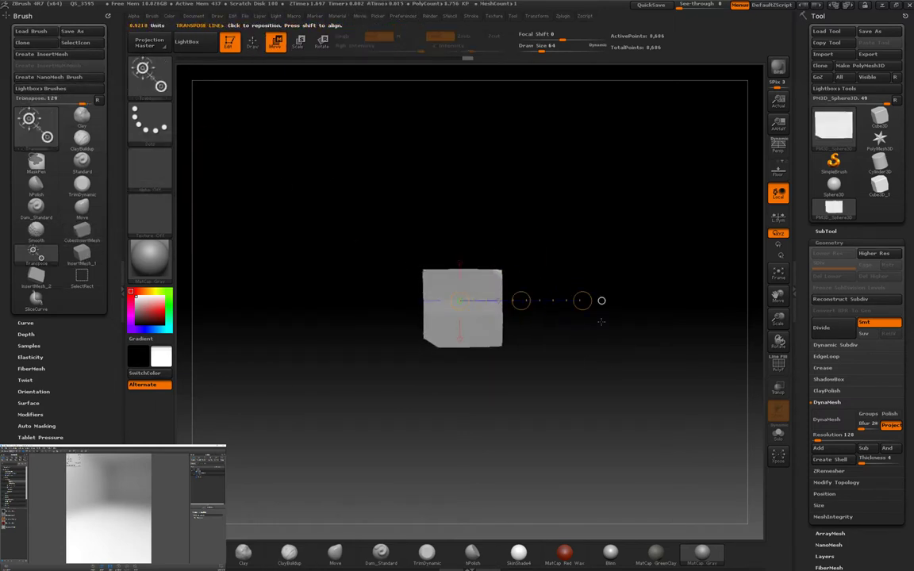
{"action": "left_click_drag", "start_coordinate": [601, 322], "coordinate": [611, 182]}
{"action": "left_click_drag", "start_coordinate": [456, 283], "coordinate": [457, 212], "text": "shift"}
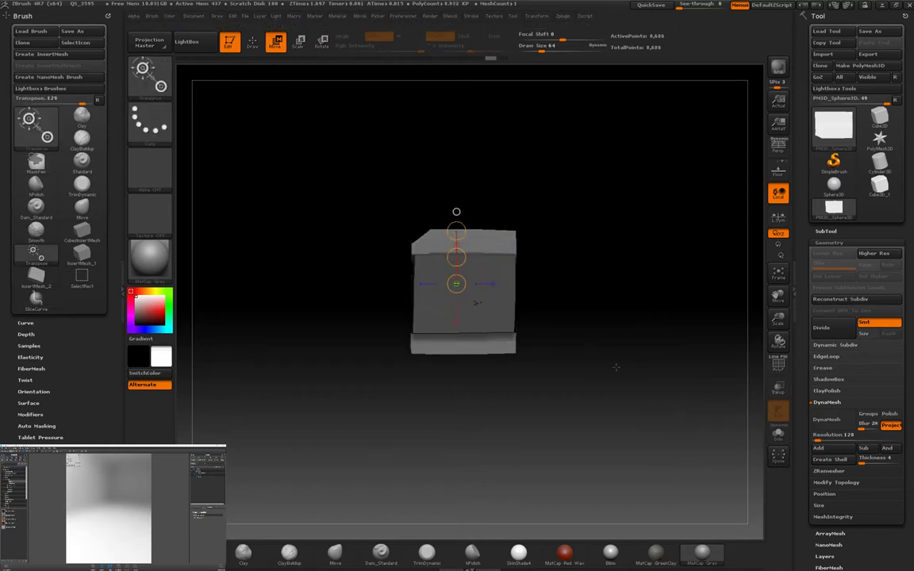
Step: Flatten the block's upper and lower sides with ClipCurve and save the shape as a new InsertMesh brush
{"action": "key", "text": "b"}
{"action": "key", "text": "c"}
{"action": "key", "text": "c"}
{"action": "mouse_move", "coordinate": [285, 231]}
{"action": "left_mouse_down", "text": "ctrl+shift"}
{"action": "mouse_move", "coordinate": [635, 254]}
{"action": "mouse_move", "coordinate": [665, 231]}
{"action": "left_mouse_up", "text": "ctrl+shift"}
{"action": "left_click_drag", "start_coordinate": [665, 336], "coordinate": [324, 336], "text": "ctrl+shift"}
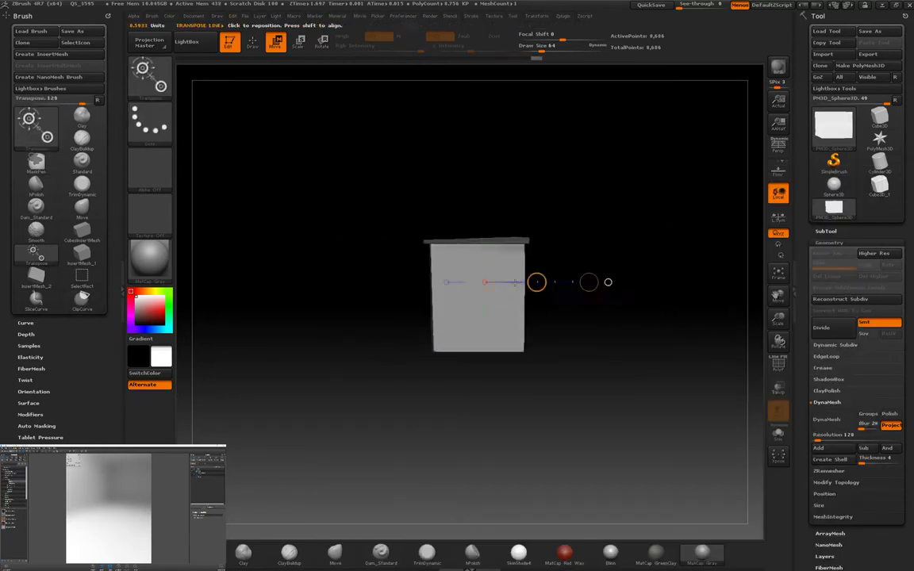
{"action": "mouse_move", "coordinate": [603, 333]}
{"action": "left_mouse_down"}
{"action": "mouse_move", "coordinate": [611, 310]}
{"action": "mouse_move", "coordinate": [571, 270]}
{"action": "mouse_move", "coordinate": [587, 317]}
{"action": "left_mouse_up"}
{"action": "left_click", "coordinate": [41, 53]}
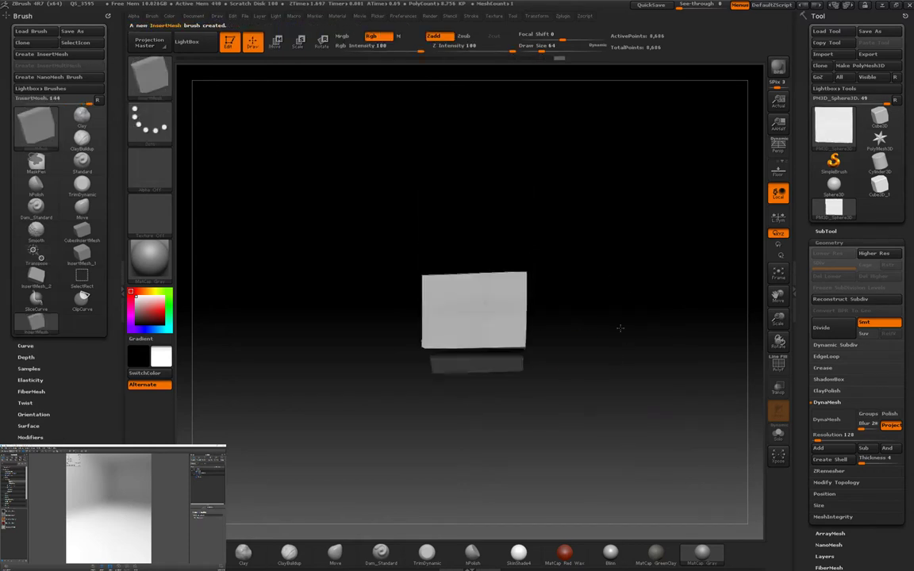
Step: Adjust the capped block's proportions with Transpose Move and append it to the CubesInsertMesh brush
{"action": "mouse_move", "coordinate": [476, 325]}
{"action": "left_mouse_down"}
{"action": "mouse_move", "coordinate": [519, 421]}
{"action": "mouse_move", "coordinate": [578, 357]}
{"action": "left_mouse_up"}
{"action": "key", "text": "w"}
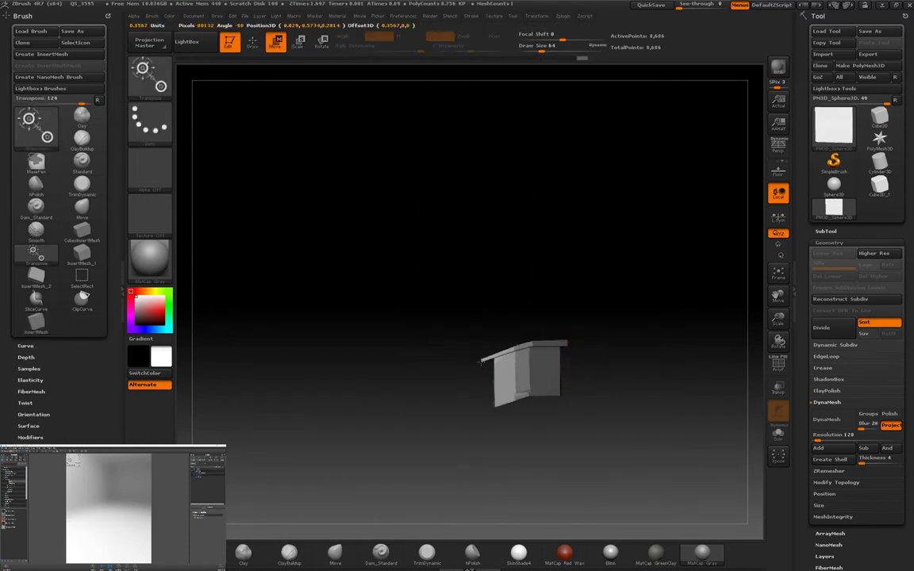
{"action": "left_click_drag", "start_coordinate": [675, 404], "coordinate": [671, 314]}
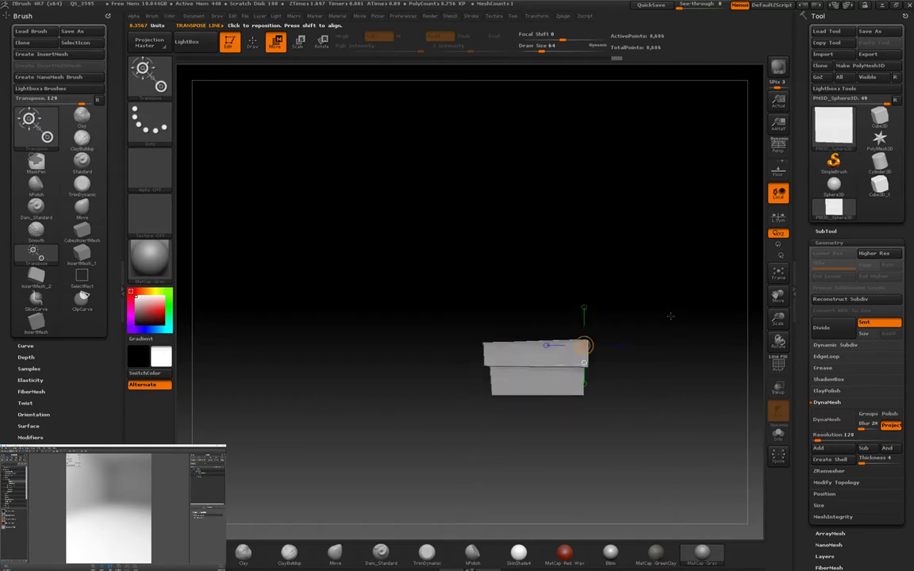
{"action": "left_click_drag", "start_coordinate": [499, 360], "coordinate": [609, 357]}
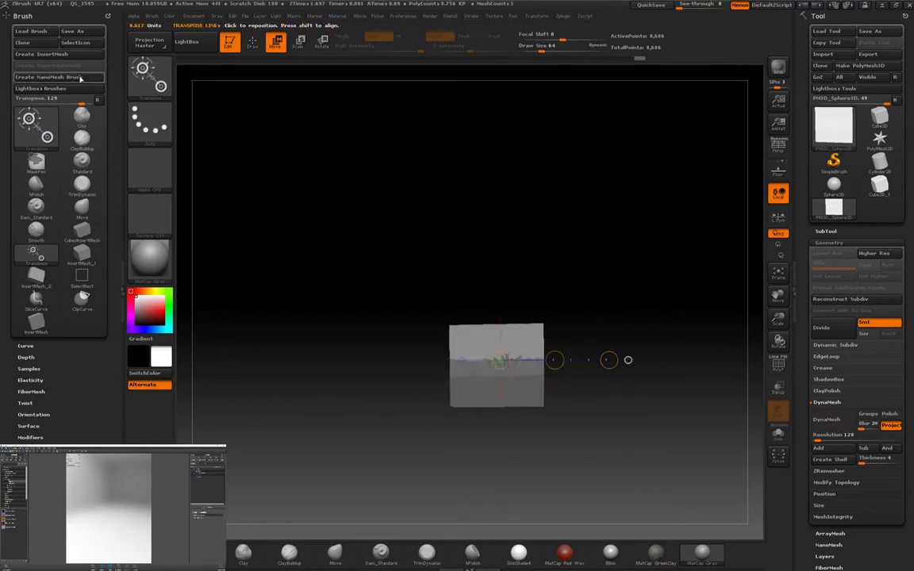
{"action": "left_click", "coordinate": [41, 54]}
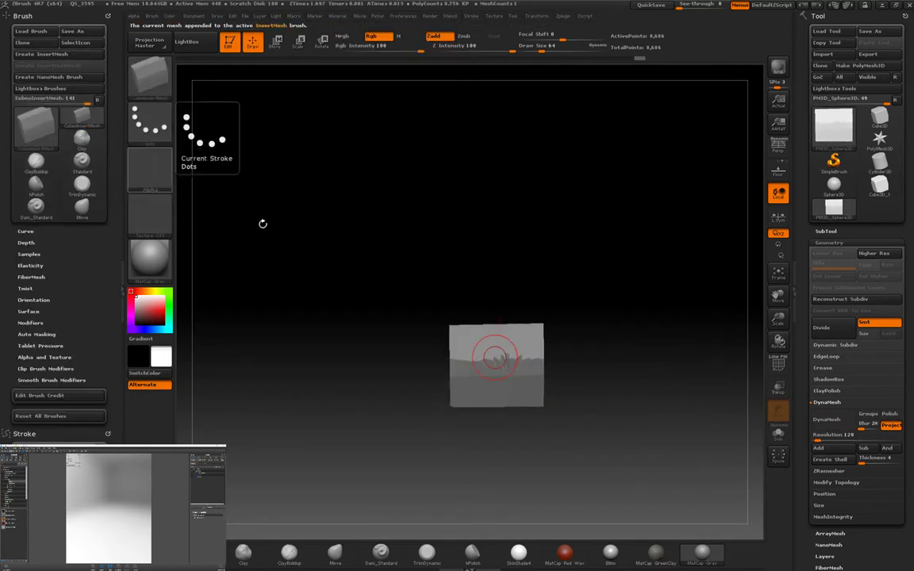
Step: Make the block's lower body taller and adjust its width with Transpose Move
{"action": "mouse_move", "coordinate": [556, 355]}
{"action": "left_mouse_down"}
{"action": "mouse_move", "coordinate": [592, 391]}
{"action": "mouse_move", "coordinate": [564, 419]}
{"action": "mouse_move", "coordinate": [430, 383]}
{"action": "left_mouse_up"}
{"action": "key", "text": "w"}
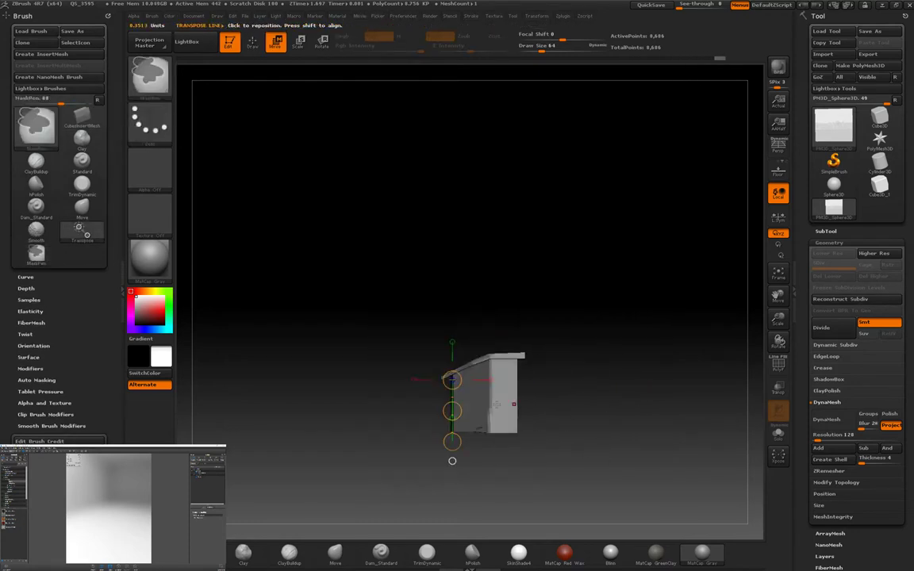
{"action": "left_click_drag", "start_coordinate": [495, 404], "coordinate": [626, 405]}
{"action": "left_click_drag", "start_coordinate": [498, 359], "coordinate": [565, 359]}
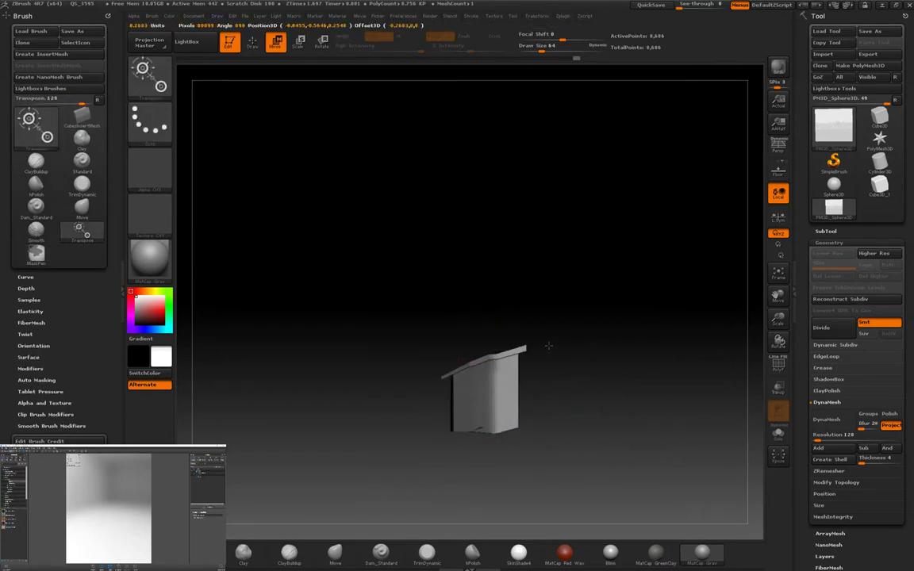
{"action": "left_click_drag", "start_coordinate": [624, 364], "coordinate": [550, 333]}
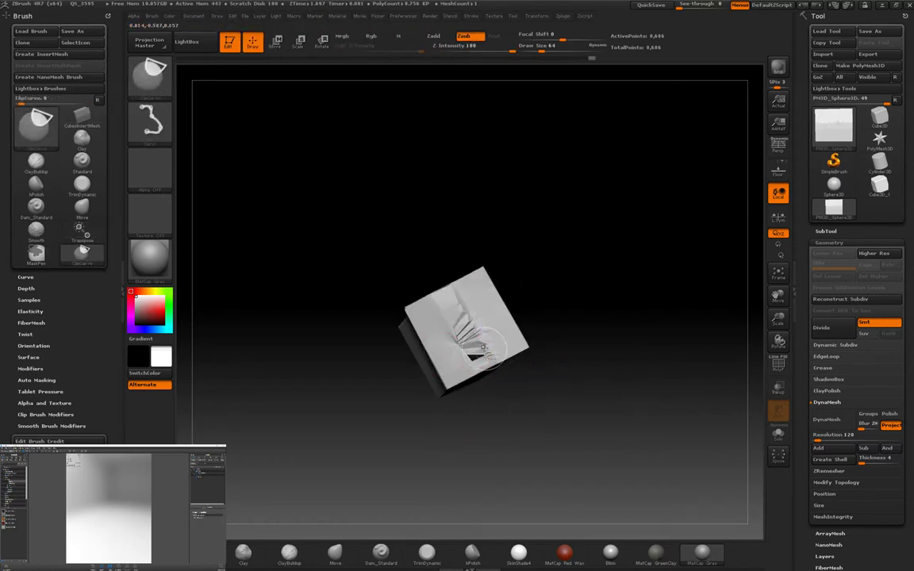
Step: Straighten the block's sloped roof slab into a flat plank with ClipCurve, undoing the unwanted passes
{"action": "mouse_move", "coordinate": [275, 432]}
{"action": "left_mouse_down", "text": "ctrl+shift"}
{"action": "mouse_move", "coordinate": [599, 297]}
{"action": "mouse_move", "coordinate": [630, 374]}
{"action": "left_mouse_up", "text": "ctrl+shift"}
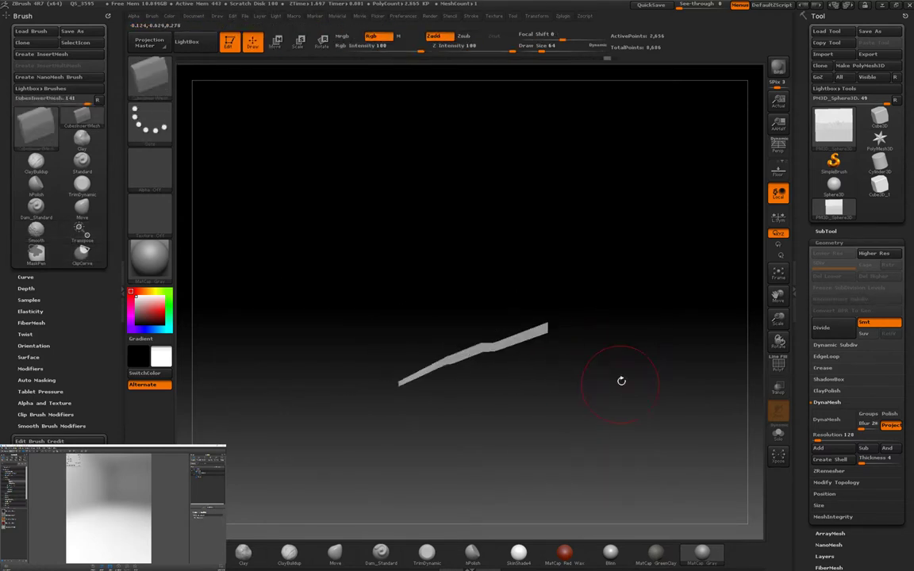
{"action": "mouse_move", "coordinate": [290, 504]}
{"action": "left_mouse_down", "text": "ctrl+shift"}
{"action": "mouse_move", "coordinate": [698, 373]}
{"action": "mouse_move", "coordinate": [691, 377]}
{"action": "left_mouse_up", "text": "ctrl+shift"}
{"action": "key", "text": "w"}
{"action": "key", "text": "ctrl+z"}
{"action": "key", "text": "ctrl+z"}
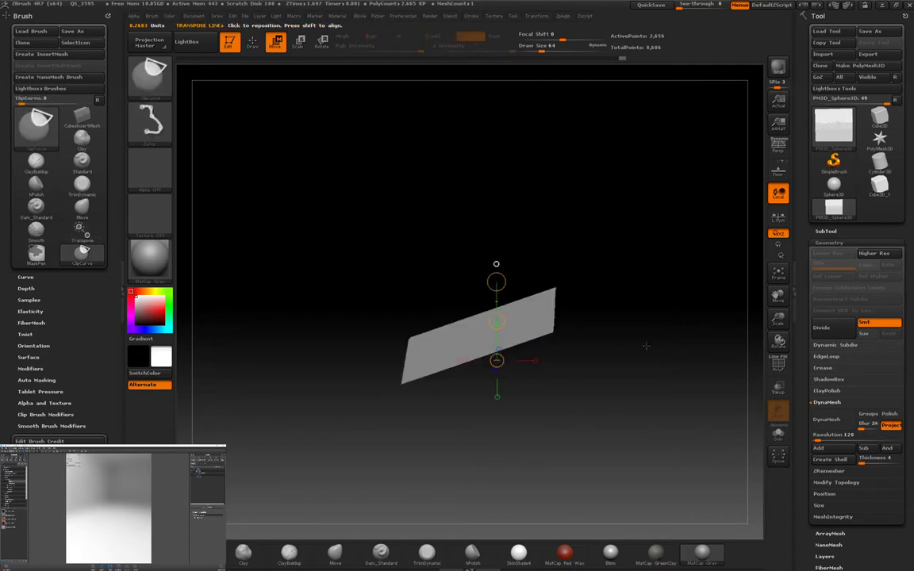
{"action": "key", "text": "ctrl+shift"}
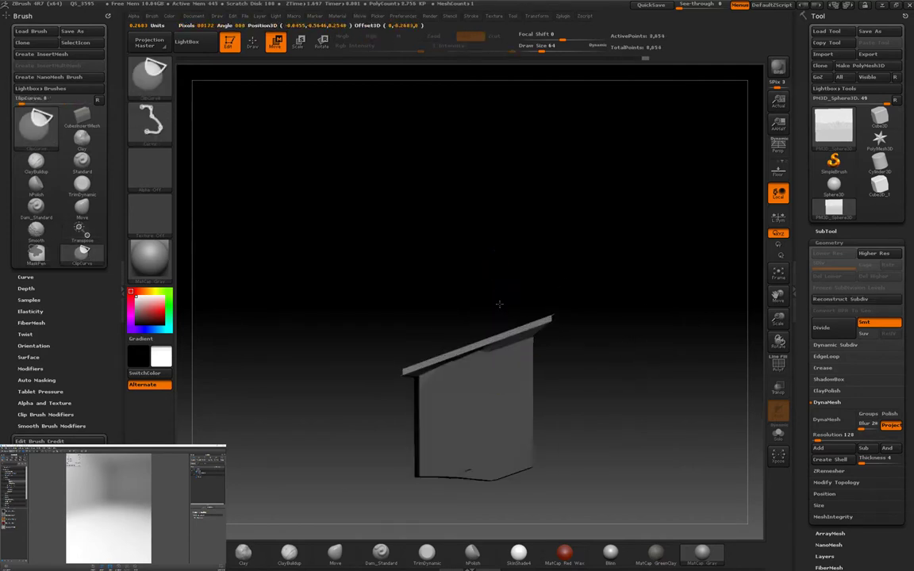
{"action": "mouse_move", "coordinate": [526, 238]}
{"action": "left_mouse_down", "text": "ctrl+shift"}
{"action": "mouse_move", "coordinate": [582, 414]}
{"action": "mouse_move", "coordinate": [432, 311]}
{"action": "mouse_move", "coordinate": [323, 459]}
{"action": "left_mouse_up", "text": "ctrl+shift"}
Step: Set the Move brush's draw size to 132 and pull the block's corners slightly out of square
{"action": "key", "text": "space"}
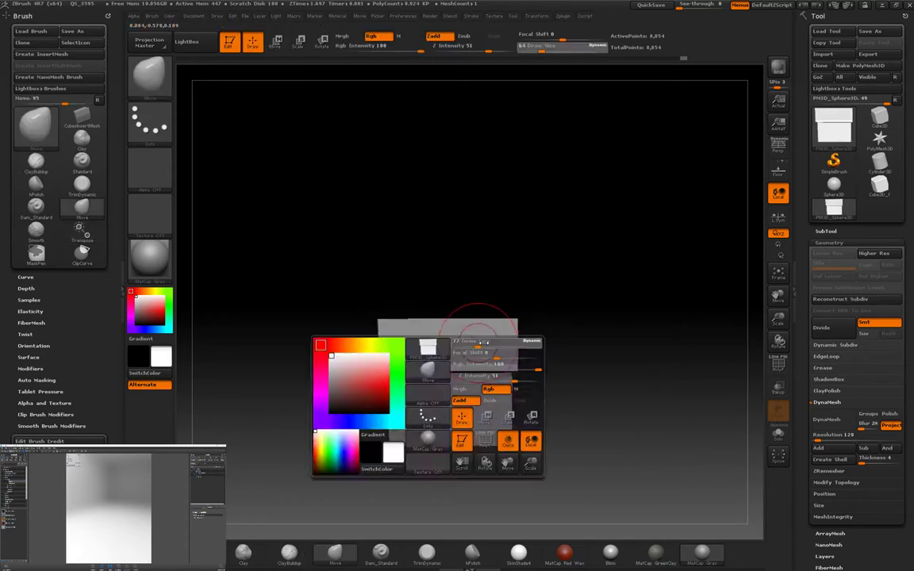
{"action": "mouse_move", "coordinate": [556, 238]}
{"action": "left_mouse_down"}
{"action": "mouse_move", "coordinate": [472, 339]}
{"action": "mouse_move", "coordinate": [530, 366]}
{"action": "left_mouse_up"}
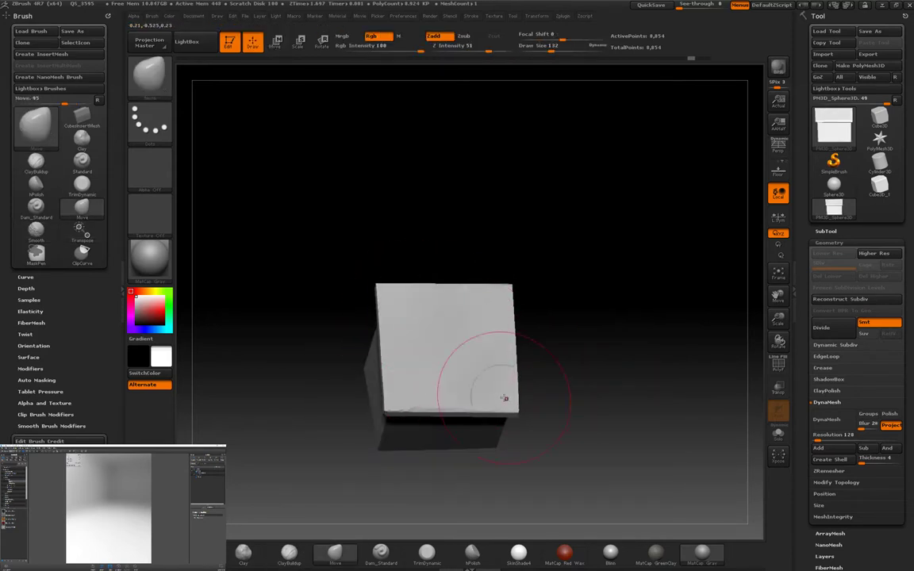
{"action": "left_click_drag", "start_coordinate": [504, 398], "coordinate": [508, 357]}
{"action": "mouse_move", "coordinate": [510, 484]}
{"action": "left_mouse_down"}
{"action": "mouse_move", "coordinate": [633, 474]}
{"action": "mouse_move", "coordinate": [439, 479]}
{"action": "left_mouse_up"}
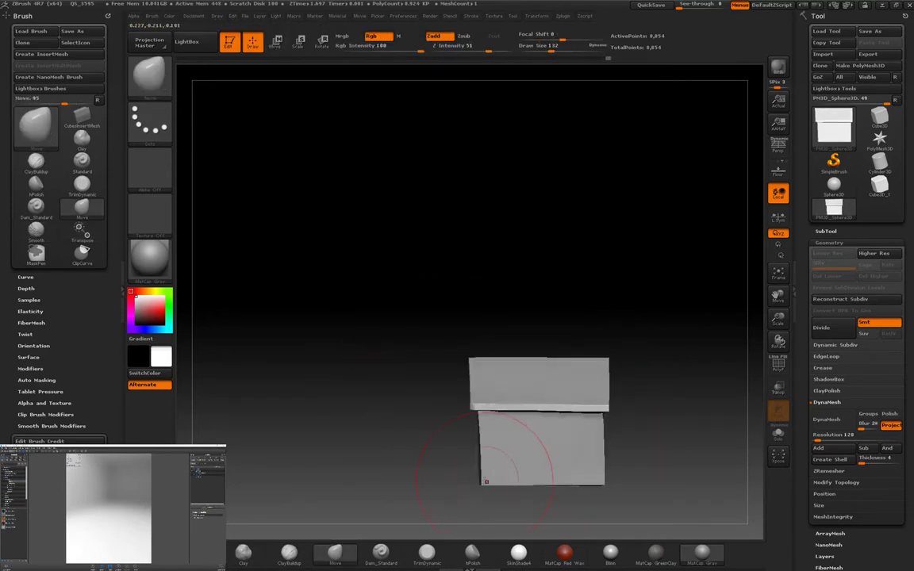
Step: Append the reshaped block to the CubesInsertMesh brush and review its stored meshes
{"action": "left_click", "coordinate": [82, 117]}
{"action": "left_click_drag", "start_coordinate": [481, 310], "coordinate": [403, 207], "text": "alt"}
{"action": "left_click_drag", "start_coordinate": [421, 243], "coordinate": [476, 270]}
{"action": "key", "text": "m"}
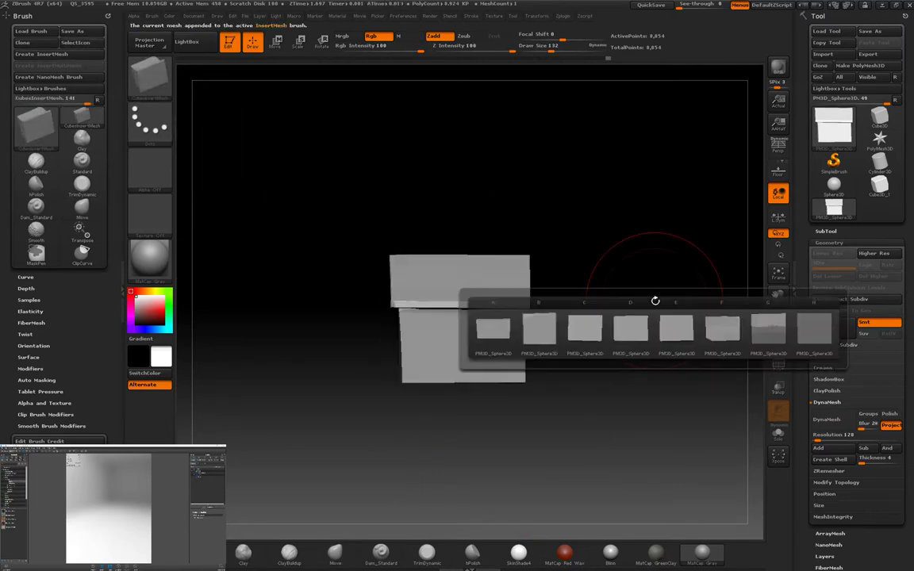
{"action": "left_click", "coordinate": [759, 333]}
{"action": "left_click_drag", "start_coordinate": [619, 254], "coordinate": [607, 300]}
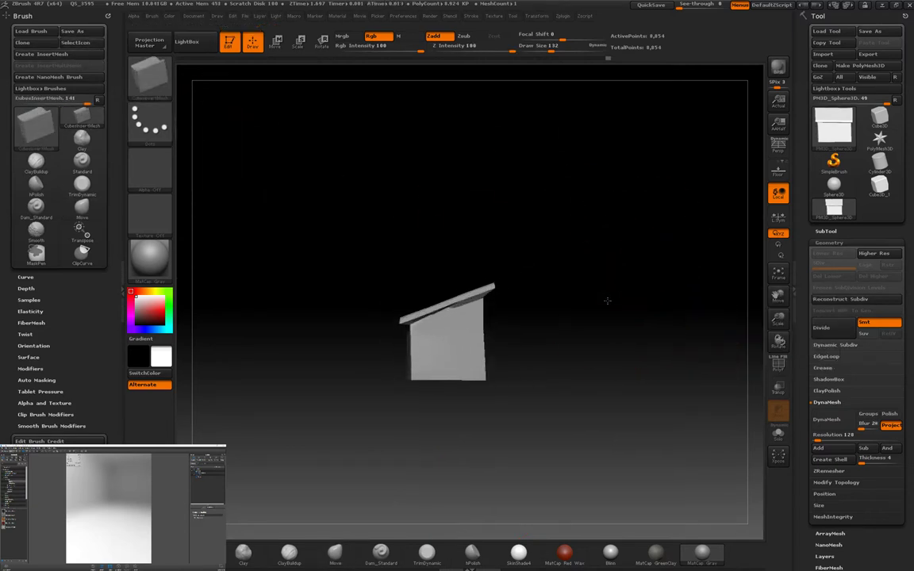
{"action": "mouse_move", "coordinate": [821, 213]}
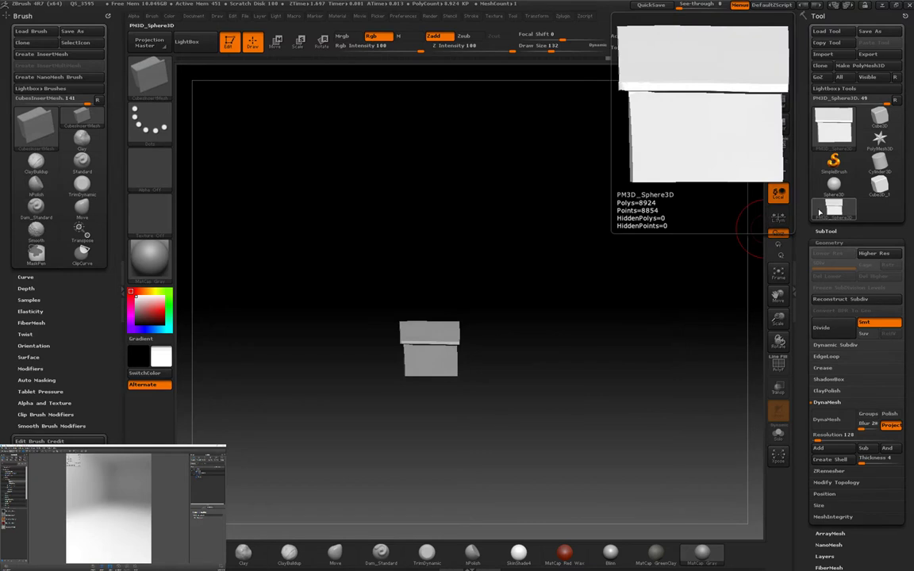
Step: Insert stored mesh G onto the existing block and turn it upright with Transpose Rotate
{"action": "key", "text": "m"}
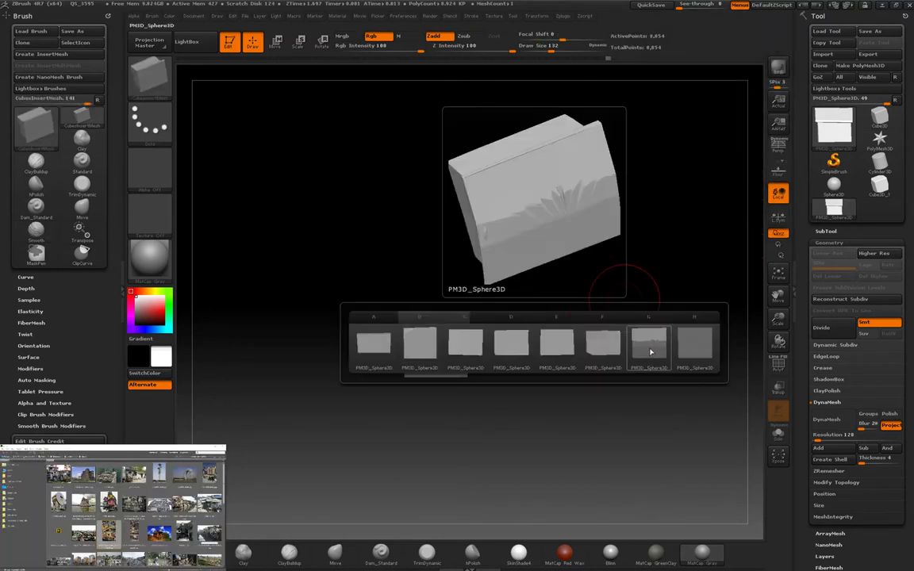
{"action": "left_click", "coordinate": [649, 349]}
{"action": "key", "text": "r"}
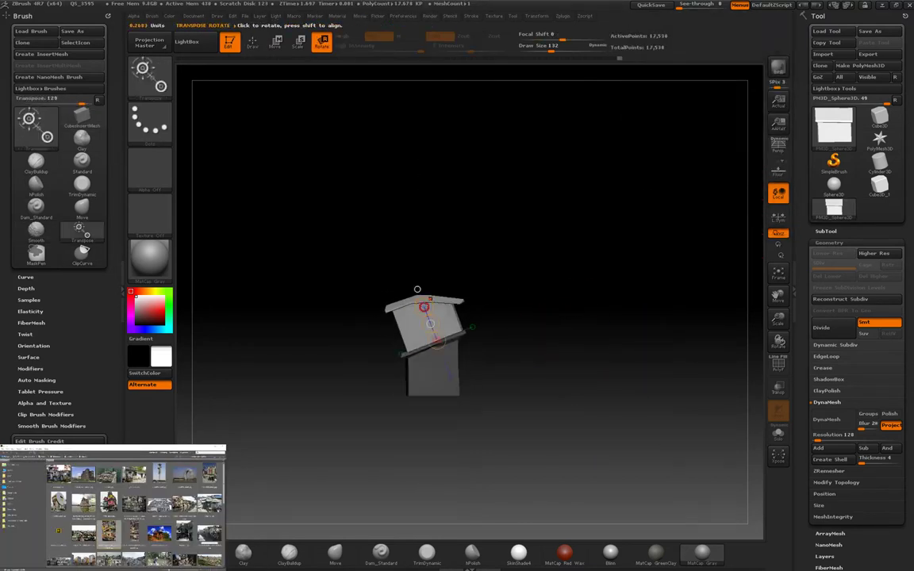
{"action": "key", "text": "w"}
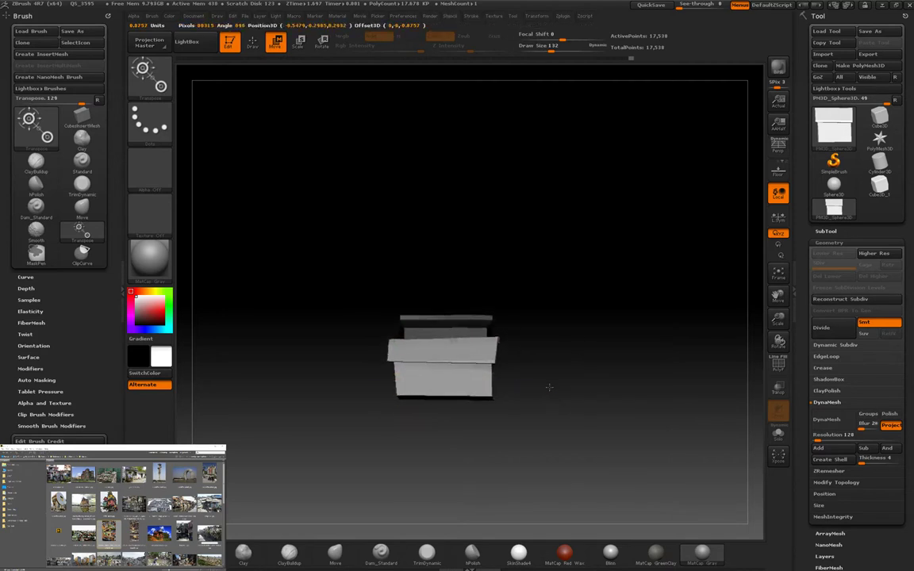
Step: Move the inserted block beside the first one so their bases line up
{"action": "left_click_drag", "start_coordinate": [549, 387], "coordinate": [603, 372]}
{"action": "left_click_drag", "start_coordinate": [406, 397], "coordinate": [492, 396]}
{"action": "left_click_drag", "start_coordinate": [597, 340], "coordinate": [456, 358], "text": "shift"}
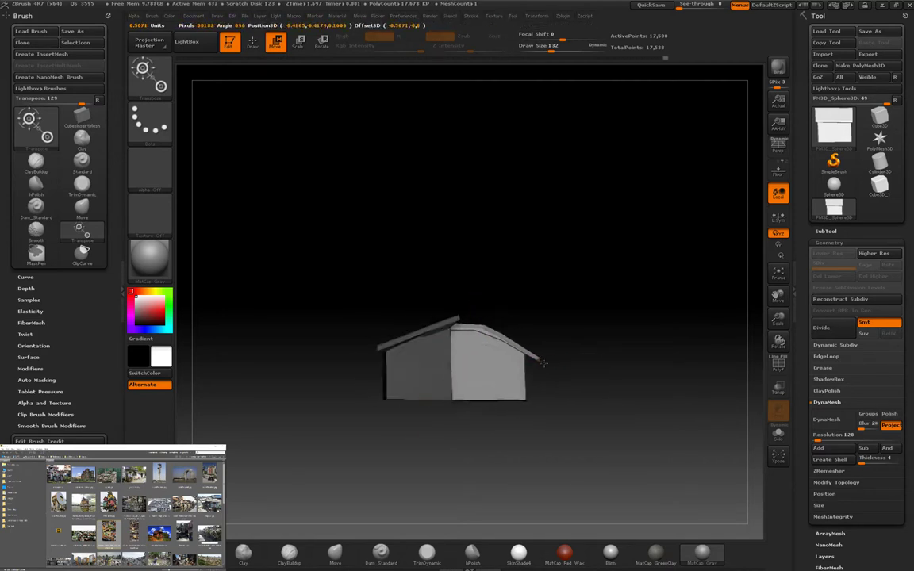
Step: Append the two joined blocks to the CubesInsertMesh brush as a combined mesh
{"action": "mouse_move", "coordinate": [632, 333]}
{"action": "left_mouse_down"}
{"action": "mouse_move", "coordinate": [603, 333]}
{"action": "mouse_move", "coordinate": [635, 334]}
{"action": "mouse_move", "coordinate": [611, 333]}
{"action": "mouse_move", "coordinate": [632, 333]}
{"action": "mouse_move", "coordinate": [624, 397]}
{"action": "mouse_move", "coordinate": [626, 321]}
{"action": "mouse_move", "coordinate": [224, 164]}
{"action": "left_mouse_up"}
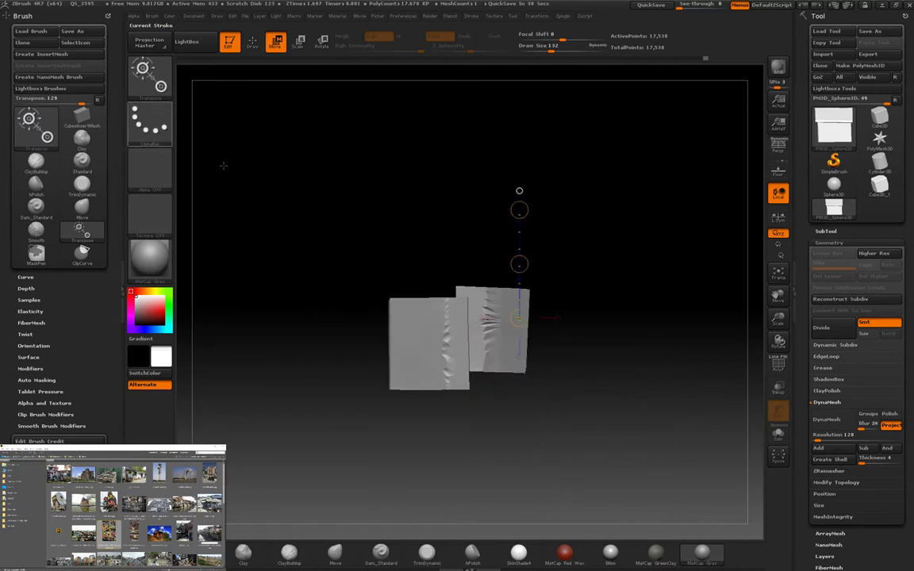
{"action": "key", "text": "q"}
{"action": "left_click", "coordinate": [77, 57]}
Step: Remesh the joined blocks with DynaMesh at a resolution of 616
{"action": "left_click_drag", "start_coordinate": [587, 301], "coordinate": [656, 347]}
{"action": "mouse_move", "coordinate": [416, 180]}
{"action": "left_mouse_down"}
{"action": "mouse_move", "coordinate": [645, 343]}
{"action": "mouse_move", "coordinate": [766, 282]}
{"action": "left_mouse_up"}
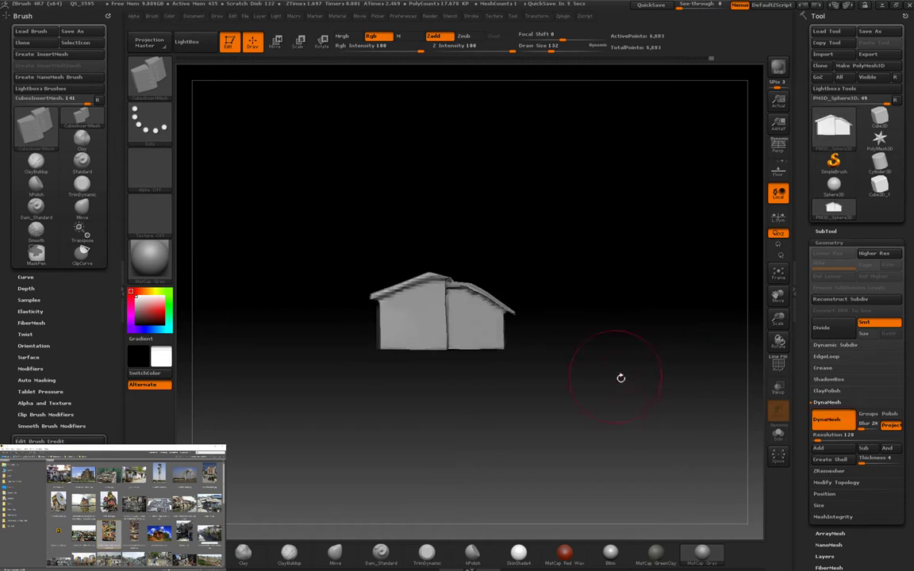
{"action": "key", "text": "ctrl+shift"}
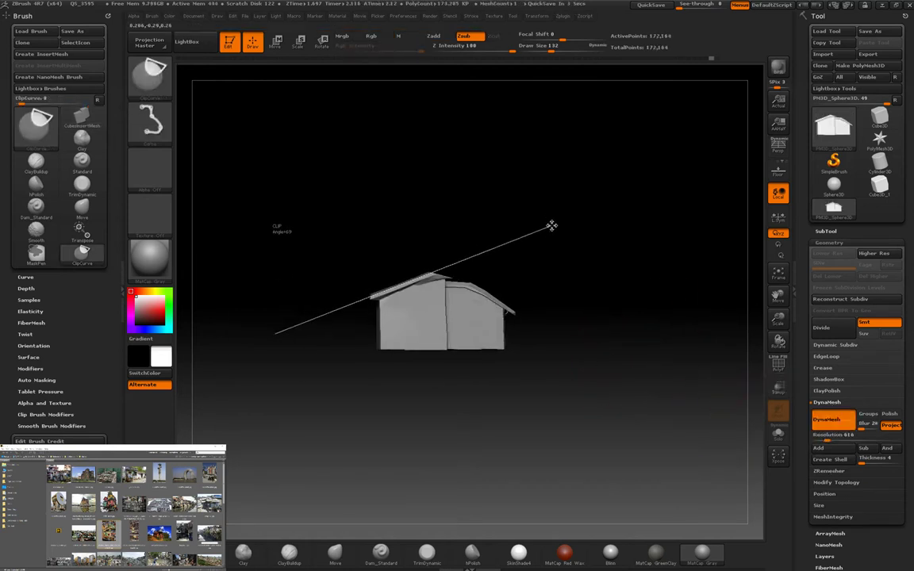
Step: Trim the stepped roof surfaces along both slopes of the joined blocks with ClipCurve
{"action": "left_click_drag", "start_coordinate": [551, 226], "coordinate": [551, 226], "text": "ctrl+shift"}
{"action": "left_click_drag", "start_coordinate": [555, 238], "coordinate": [460, 204]}
{"action": "mouse_move", "coordinate": [460, 205]}
{"action": "left_mouse_down", "text": "ctrl+shift"}
{"action": "mouse_move", "coordinate": [480, 466]}
{"action": "mouse_move", "coordinate": [502, 249]}
{"action": "mouse_move", "coordinate": [535, 404]}
{"action": "left_mouse_up", "text": "ctrl+shift"}
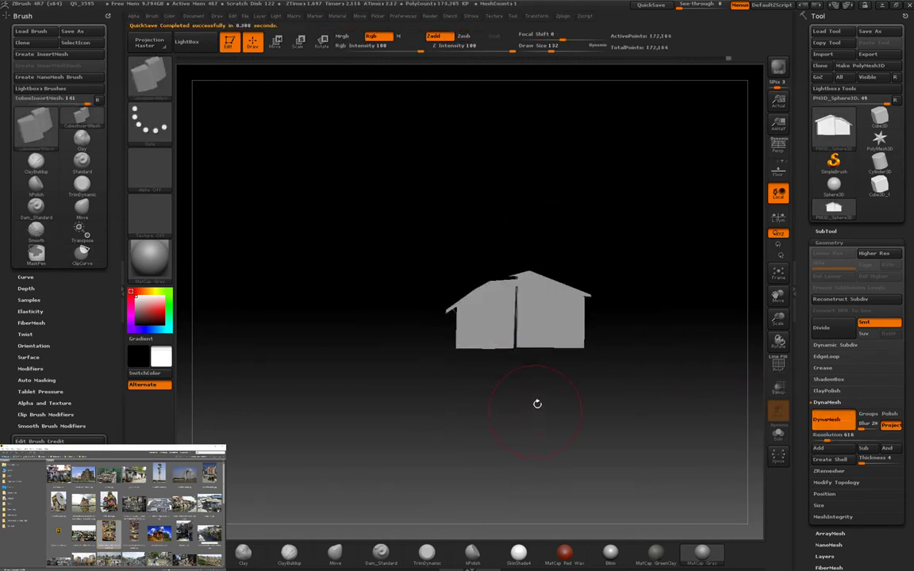
Step: Mask the taller half and shift the other half inward with Transpose Move to close the gap
{"action": "left_click_drag", "start_coordinate": [396, 307], "coordinate": [520, 418], "text": "ctrl"}
{"action": "key", "text": "w"}
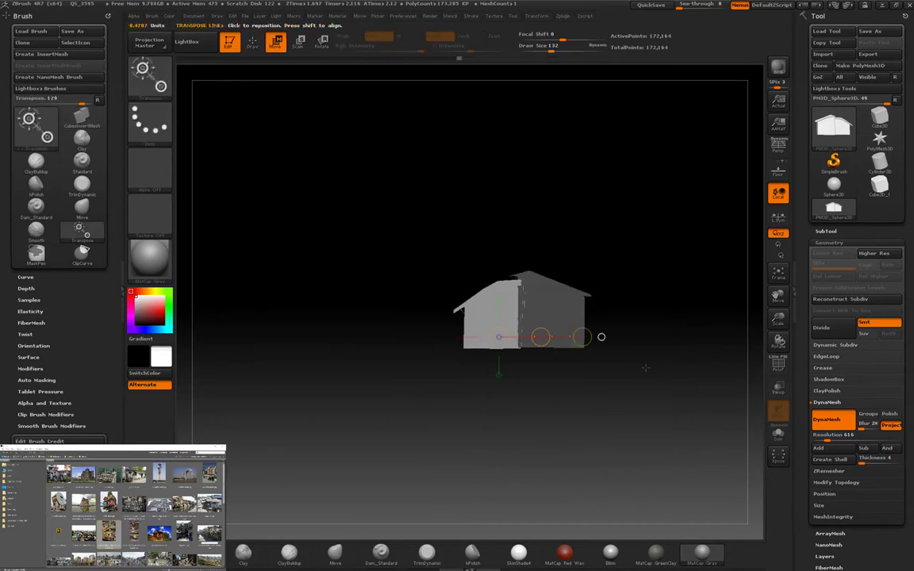
{"action": "mouse_move", "coordinate": [645, 367]}
{"action": "left_mouse_down"}
{"action": "mouse_move", "coordinate": [544, 336]}
{"action": "mouse_move", "coordinate": [587, 311]}
{"action": "mouse_move", "coordinate": [526, 317]}
{"action": "left_mouse_up"}
Step: Trim the taller half's roof slope and flatten the base of both halves with ClipCurve
{"action": "left_click_drag", "start_coordinate": [337, 335], "coordinate": [529, 279], "text": "ctrl+shift"}
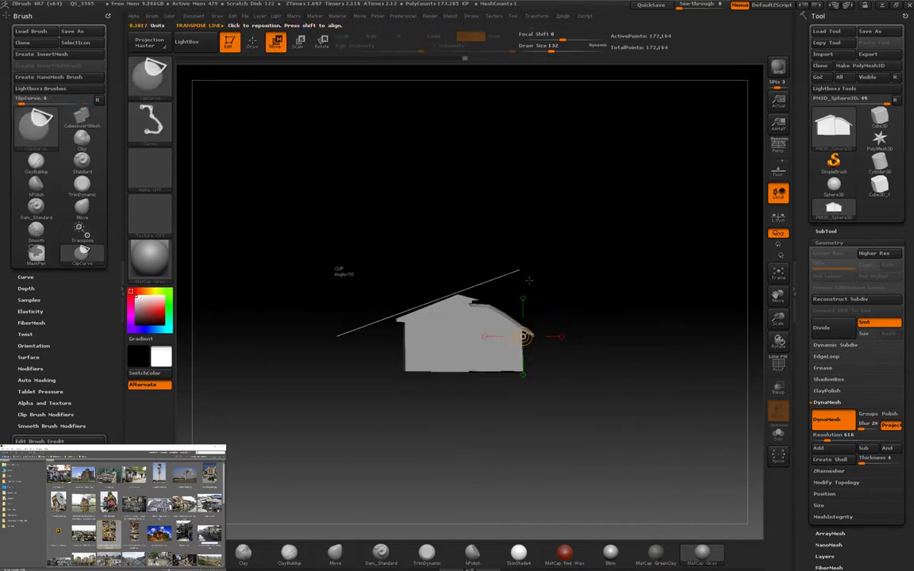
{"action": "mouse_move", "coordinate": [363, 235]}
{"action": "left_mouse_down", "text": "ctrl+shift"}
{"action": "mouse_move", "coordinate": [468, 460]}
{"action": "mouse_move", "coordinate": [444, 396]}
{"action": "mouse_move", "coordinate": [476, 349]}
{"action": "mouse_move", "coordinate": [465, 274]}
{"action": "left_mouse_up", "text": "ctrl+shift"}
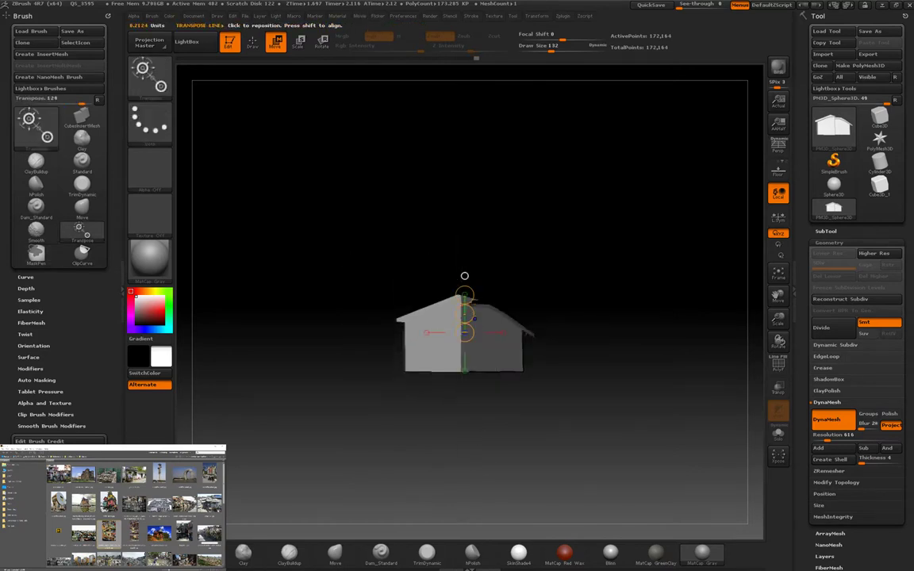
{"action": "mouse_move", "coordinate": [291, 370]}
{"action": "left_mouse_down", "text": "ctrl+shift"}
{"action": "mouse_move", "coordinate": [354, 391]}
{"action": "mouse_move", "coordinate": [535, 255]}
{"action": "mouse_move", "coordinate": [730, 372]}
{"action": "left_mouse_up", "text": "ctrl+shift"}
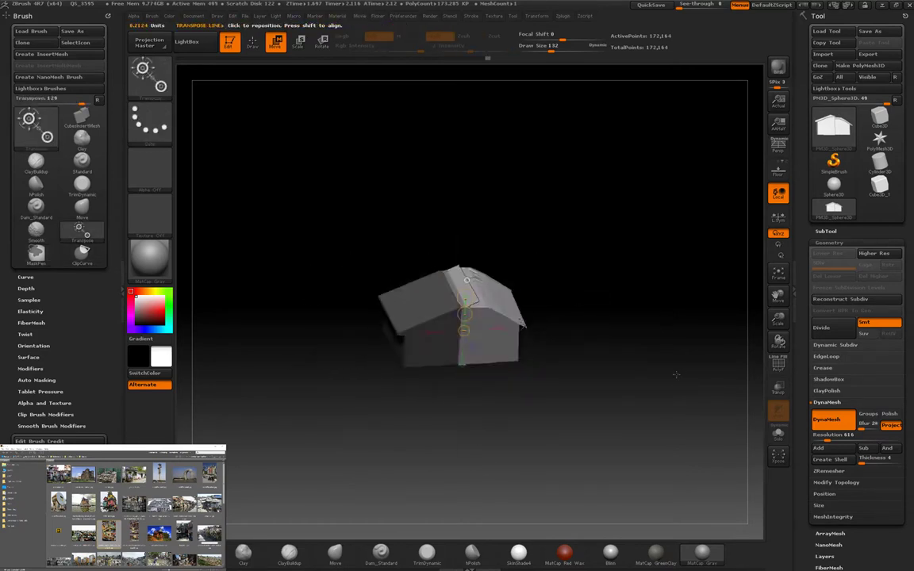
Step: Lower the taller half to match the other ridge and clean up the roof peak and base with ClipCurve
{"action": "left_click_drag", "start_coordinate": [378, 302], "coordinate": [534, 302], "text": "ctrl+shift"}
{"action": "mouse_move", "coordinate": [635, 334]}
{"action": "left_mouse_down"}
{"action": "mouse_move", "coordinate": [601, 363]}
{"action": "mouse_move", "coordinate": [418, 286]}
{"action": "mouse_move", "coordinate": [451, 249]}
{"action": "left_mouse_up"}
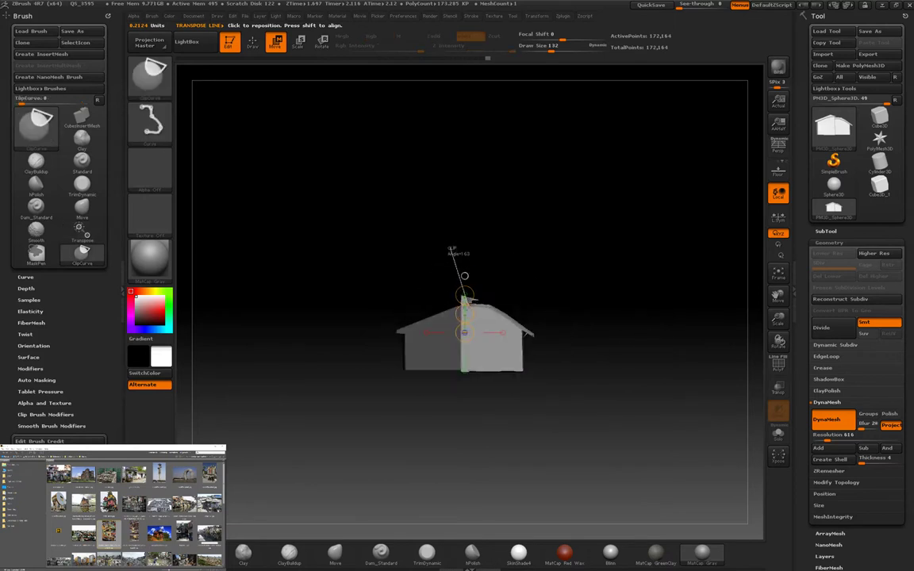
{"action": "mouse_move", "coordinate": [357, 301]}
{"action": "left_mouse_down", "text": "ctrl+shift"}
{"action": "mouse_move", "coordinate": [551, 301]}
{"action": "mouse_move", "coordinate": [622, 340]}
{"action": "mouse_move", "coordinate": [603, 349]}
{"action": "mouse_move", "coordinate": [627, 312]}
{"action": "left_mouse_up", "text": "ctrl+shift"}
{"action": "mouse_move", "coordinate": [396, 361]}
{"action": "left_mouse_down", "text": "ctrl+shift"}
{"action": "mouse_move", "coordinate": [668, 387]}
{"action": "mouse_move", "coordinate": [663, 373]}
{"action": "left_mouse_up", "text": "ctrl+shift"}
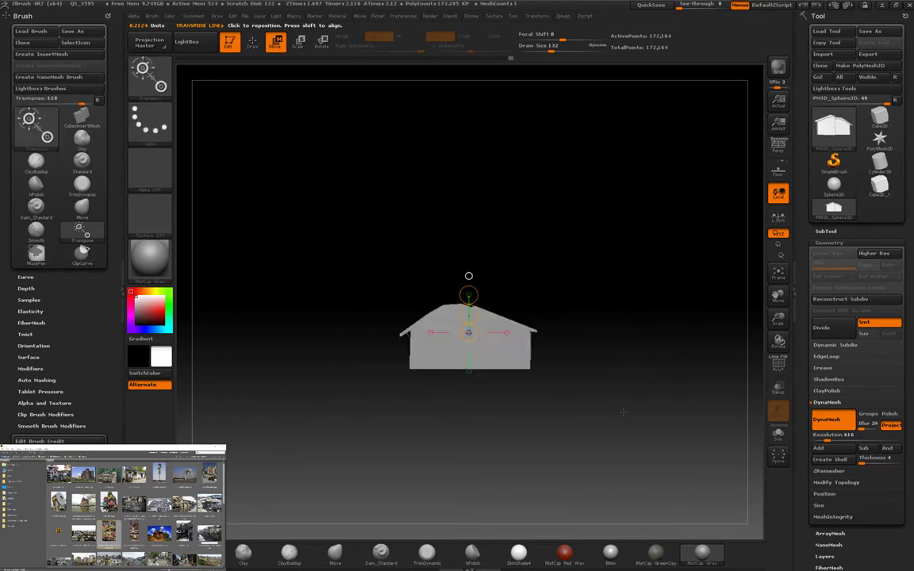
Step: Try to retopologize the house-shaped block with ZRemesher at a target polygon count of 5
{"action": "key", "text": "ctrl+s"}
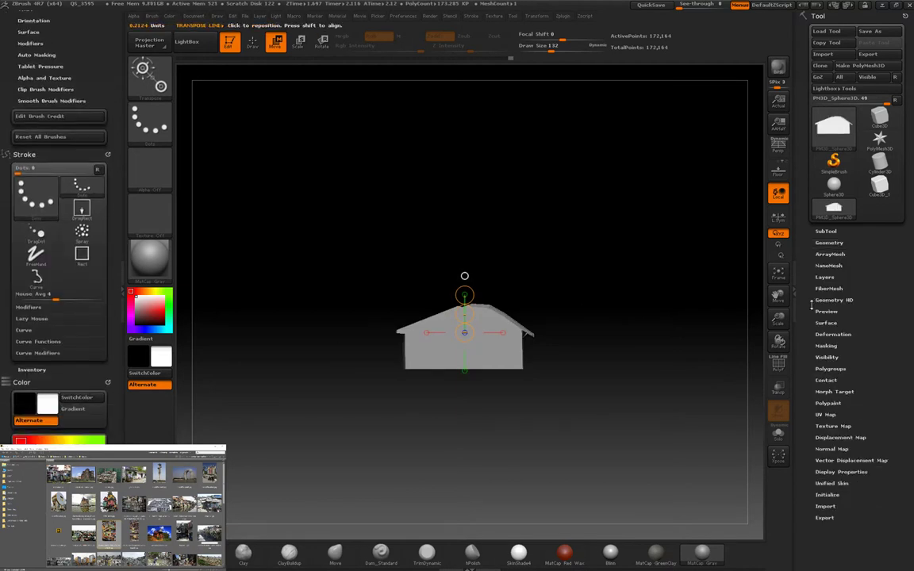
{"action": "left_click", "coordinate": [829, 242]}
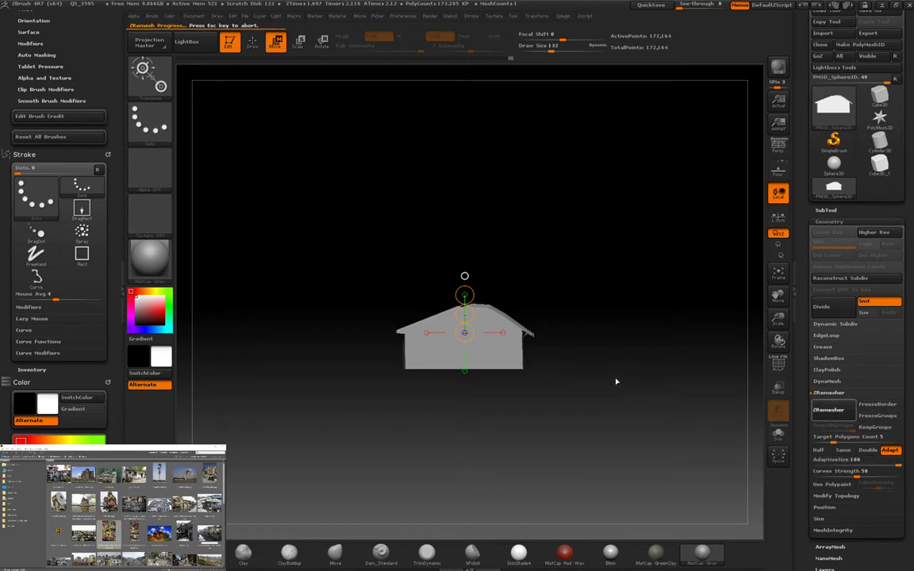
{"action": "key", "text": "ctrl+z"}
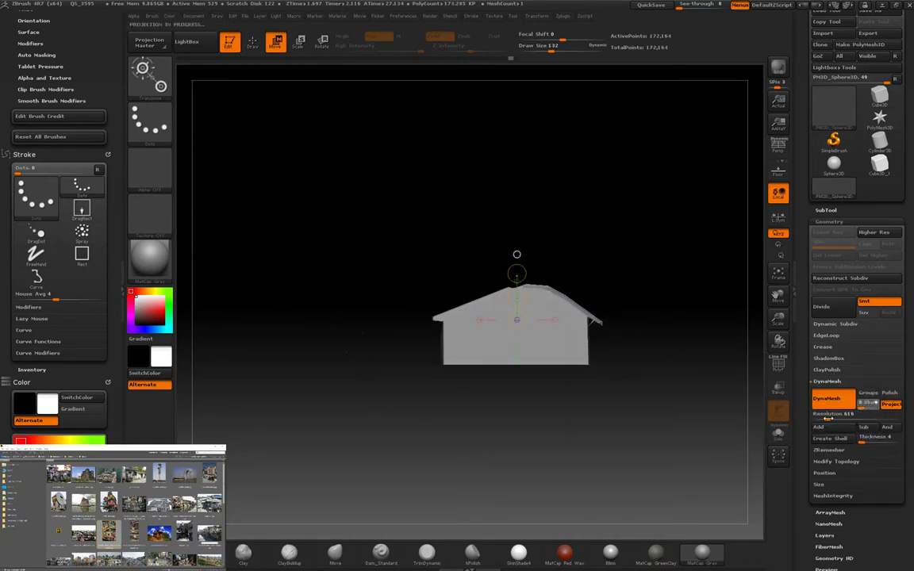
Step: Remesh the house-shaped block with DynaMesh at resolution 80 and blur 0, and check its polyframe
{"action": "mouse_move", "coordinate": [697, 430]}
{"action": "left_mouse_down"}
{"action": "mouse_move", "coordinate": [667, 397]}
{"action": "mouse_move", "coordinate": [697, 429]}
{"action": "left_mouse_up"}
{"action": "key", "text": "shift+f"}
{"action": "key", "text": "q"}
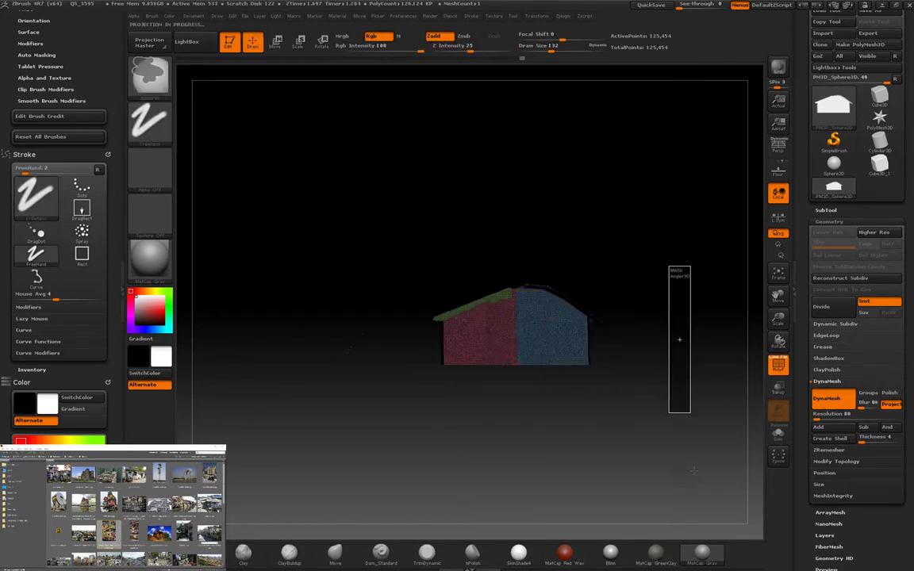
{"action": "key", "text": "ctrl"}
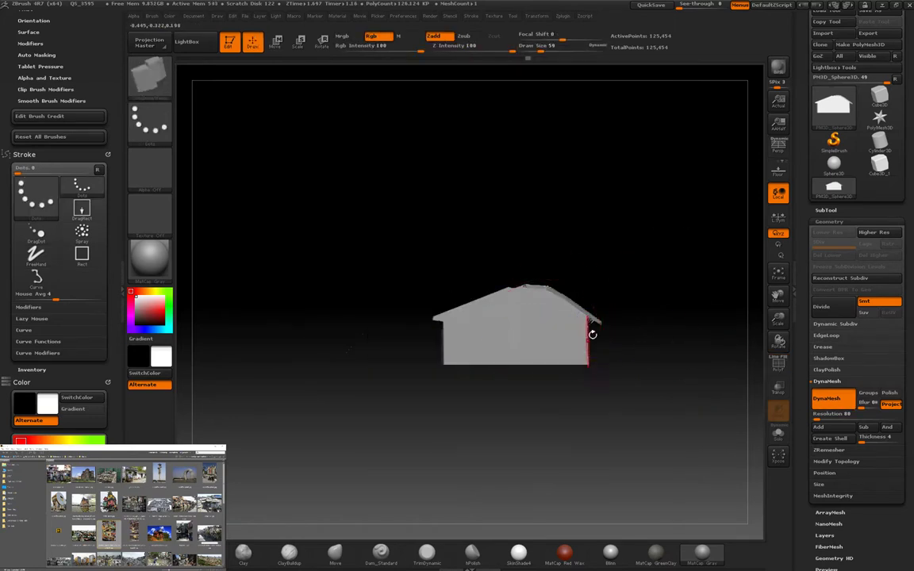
Step: Slice the remeshed house-shaped block with SliceCurve along its roof and walls
{"action": "left_click_drag", "start_coordinate": [592, 334], "coordinate": [701, 419]}
{"action": "left_click_drag", "start_coordinate": [376, 347], "coordinate": [680, 310]}
{"action": "key", "text": "b"}
{"action": "key", "text": "c"}
{"action": "left_click_drag", "start_coordinate": [680, 310], "coordinate": [337, 359], "text": "shift"}
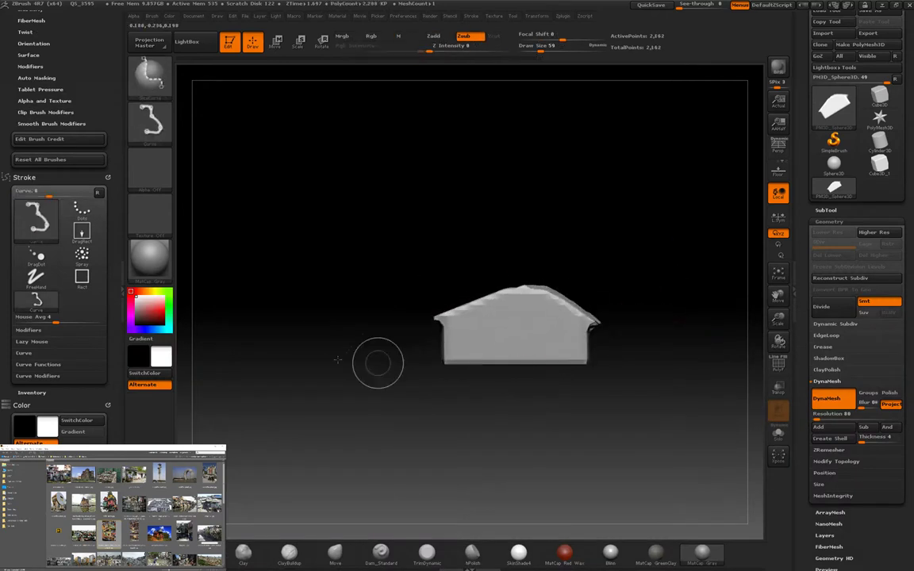
{"action": "left_click_drag", "start_coordinate": [498, 340], "coordinate": [680, 363], "text": "shift"}
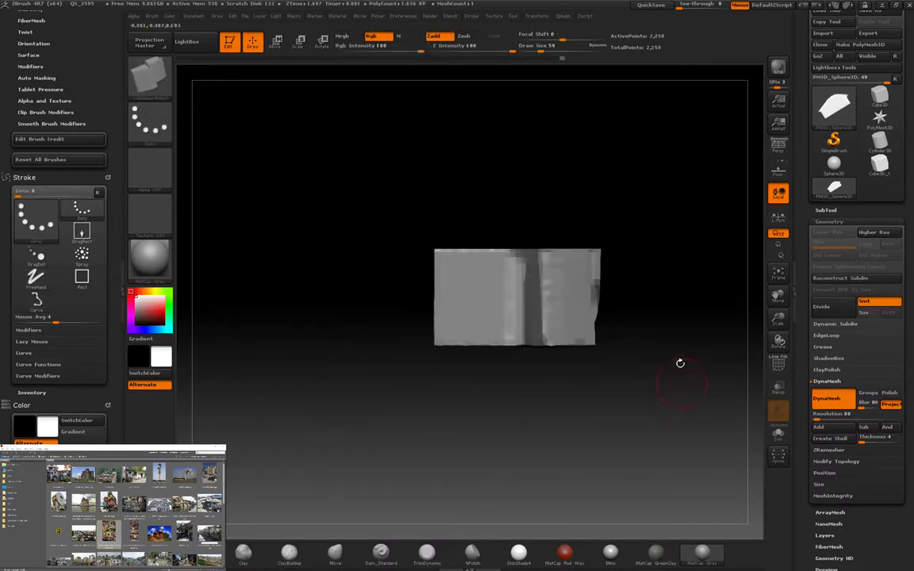
Step: Adjust the width of the house-shaped block with Transpose Move and add it to the CubesInsertMesh brush
{"action": "left_click_drag", "start_coordinate": [659, 400], "coordinate": [609, 298], "text": "shift"}
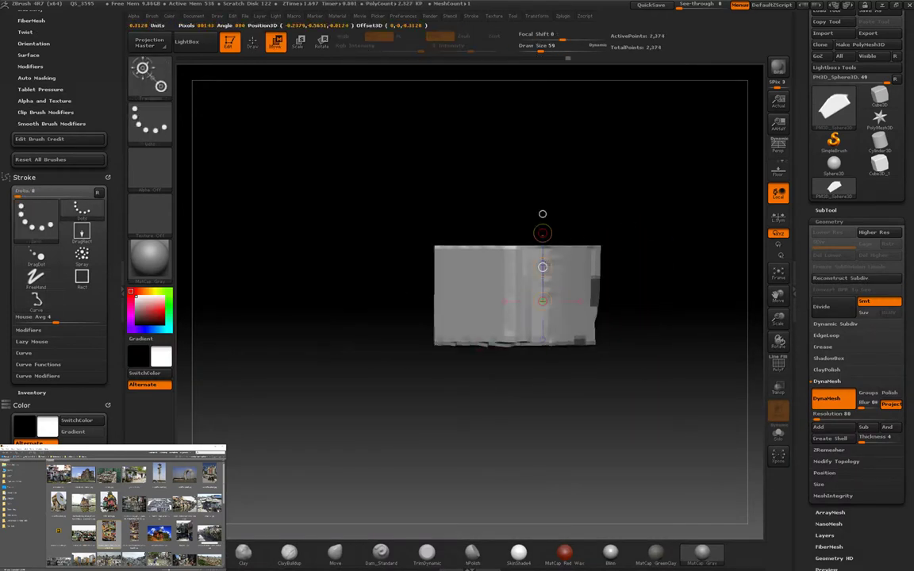
{"action": "mouse_move", "coordinate": [682, 333]}
{"action": "left_mouse_down"}
{"action": "mouse_move", "coordinate": [645, 286]}
{"action": "mouse_move", "coordinate": [694, 345]}
{"action": "mouse_move", "coordinate": [682, 341]}
{"action": "left_mouse_up"}
{"action": "scroll", "coordinate": [114, 50], "scroll_direction": "up", "scroll_amount": 5}
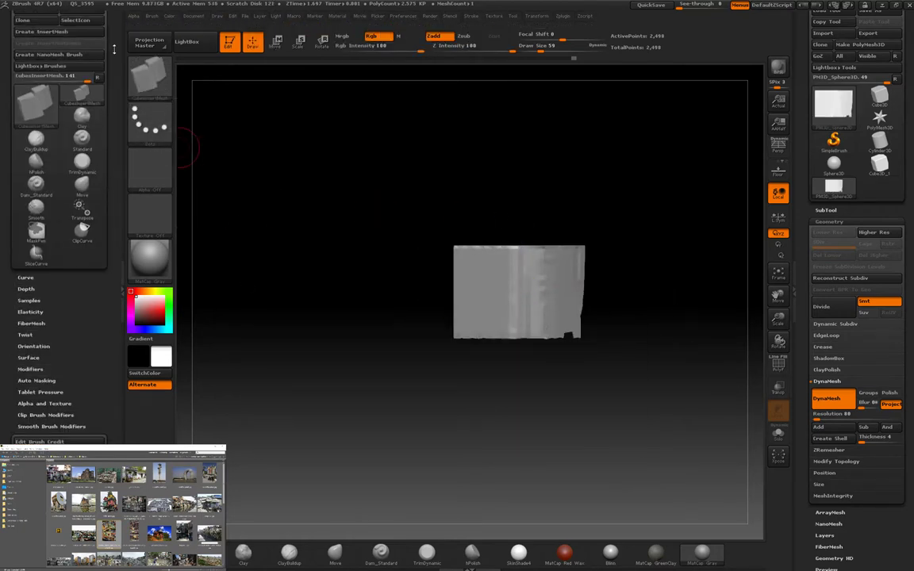
{"action": "left_click", "coordinate": [41, 54]}
{"action": "left_click", "coordinate": [644, 296]}
Step: Insert a plain block from the CubesInsertMesh brush at the side of the house mesh and shift it outward
{"action": "key", "text": "w"}
{"action": "left_click_drag", "start_coordinate": [395, 305], "coordinate": [634, 387], "text": "ctrl"}
{"action": "left_click_drag", "start_coordinate": [478, 301], "coordinate": [478, 405]}
{"action": "key", "text": "b"}
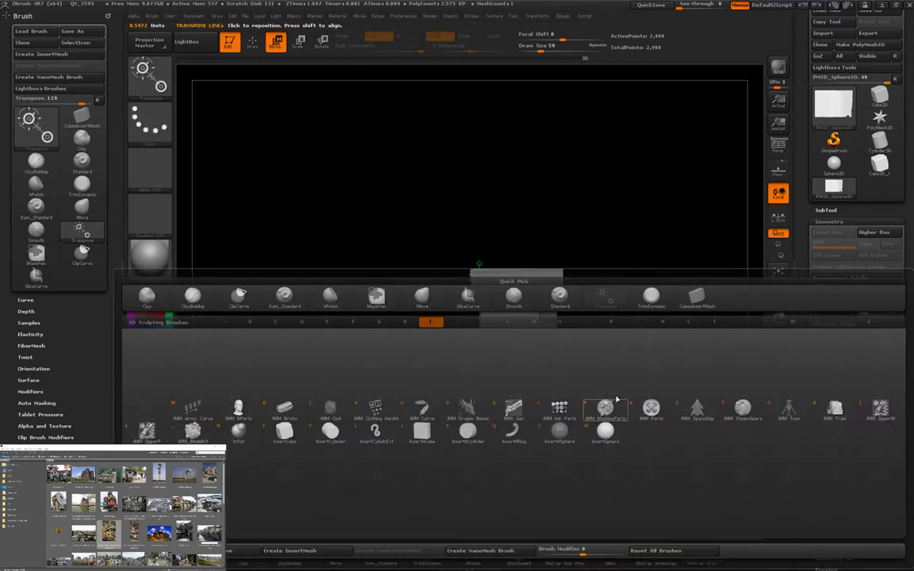
{"action": "left_click", "coordinate": [515, 296]}
{"action": "key", "text": "m"}
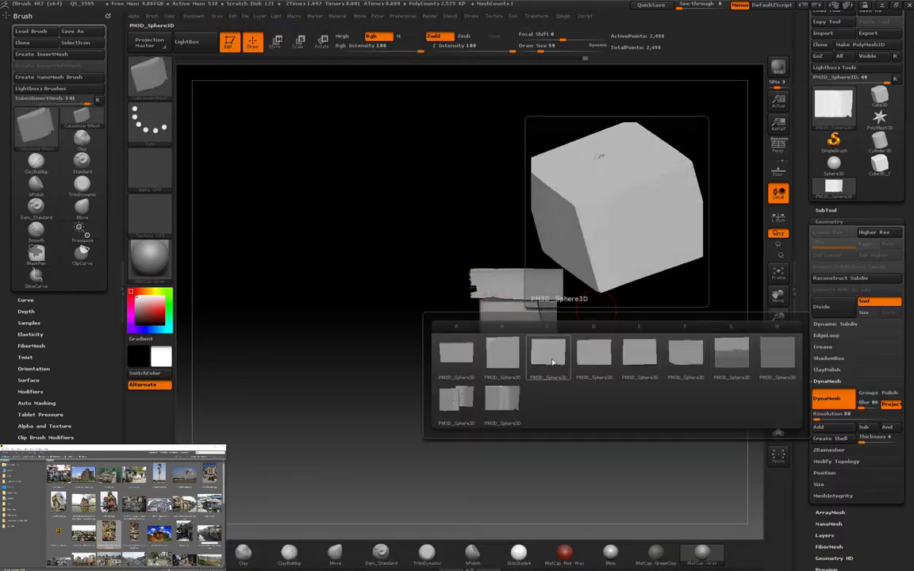
{"action": "left_click", "coordinate": [775, 361]}
{"action": "key", "text": "w"}
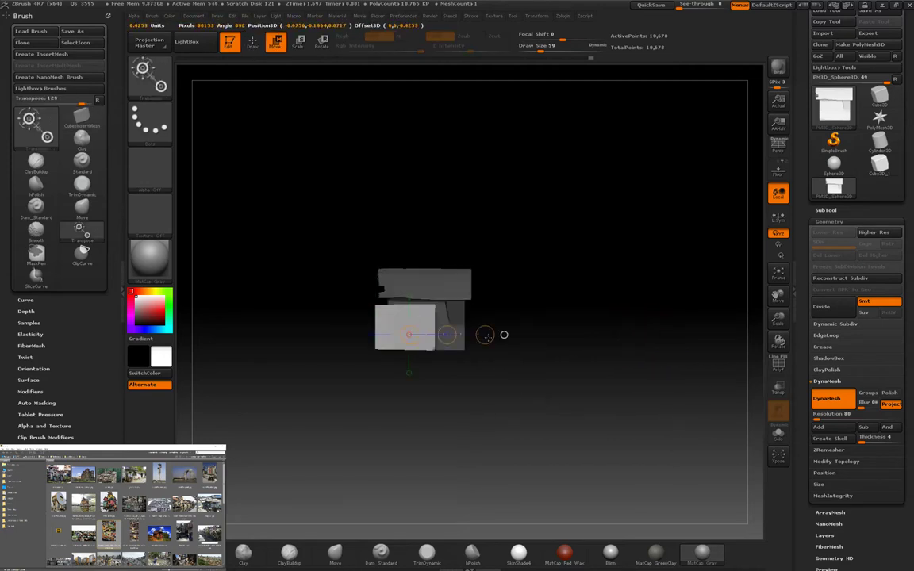
{"action": "left_click_drag", "start_coordinate": [484, 335], "coordinate": [524, 330]}
Step: Fit the added block against the side of the house as a lower lean-to with a sloping roof
{"action": "left_click_drag", "start_coordinate": [322, 240], "coordinate": [592, 368], "text": "ctrl+shift"}
{"action": "left_click_drag", "start_coordinate": [350, 228], "coordinate": [527, 335], "text": "ctrl+shift"}
{"action": "mouse_move", "coordinate": [555, 305]}
{"action": "left_mouse_down"}
{"action": "mouse_move", "coordinate": [520, 333]}
{"action": "mouse_move", "coordinate": [543, 285]}
{"action": "left_mouse_up"}
{"action": "mouse_move", "coordinate": [499, 373]}
{"action": "left_mouse_down"}
{"action": "mouse_move", "coordinate": [494, 456]}
{"action": "mouse_move", "coordinate": [547, 444]}
{"action": "mouse_move", "coordinate": [476, 428]}
{"action": "mouse_move", "coordinate": [588, 409]}
{"action": "left_mouse_up"}
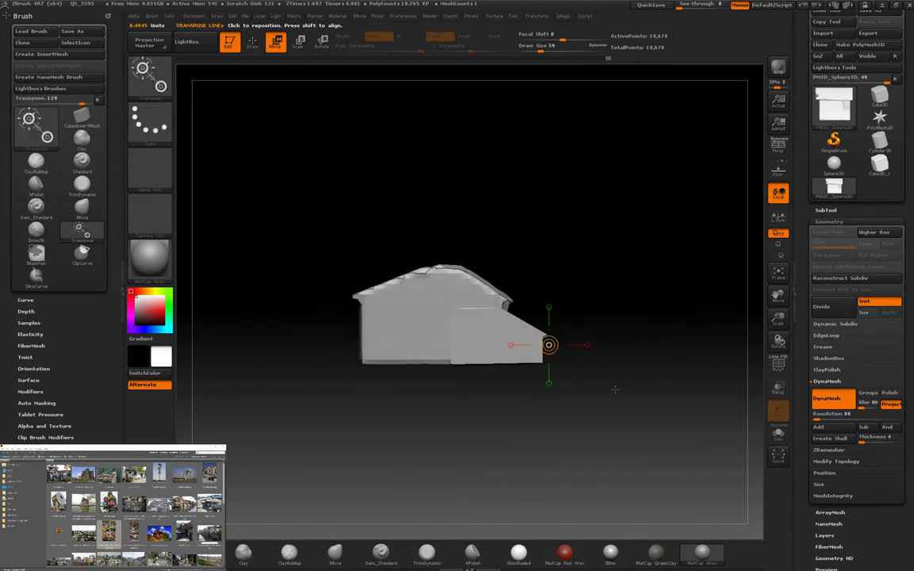
{"action": "left_click_drag", "start_coordinate": [603, 366], "coordinate": [686, 367]}
{"action": "mouse_move", "coordinate": [611, 373]}
{"action": "left_mouse_down"}
{"action": "mouse_move", "coordinate": [603, 371]}
{"action": "mouse_move", "coordinate": [571, 413]}
{"action": "mouse_move", "coordinate": [619, 353]}
{"action": "mouse_move", "coordinate": [641, 345]}
{"action": "mouse_move", "coordinate": [607, 388]}
{"action": "left_mouse_up"}
Step: Narrow the house part into a hip-roofed shape and add the combined mesh to the CubesInsertMesh brush
{"action": "left_click_drag", "start_coordinate": [627, 336], "coordinate": [478, 284]}
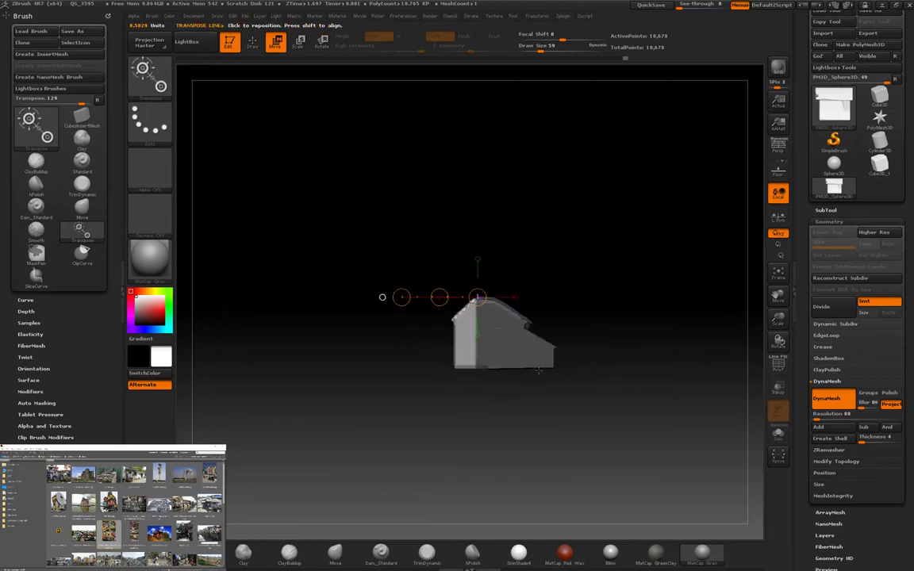
{"action": "left_click_drag", "start_coordinate": [431, 233], "coordinate": [597, 424]}
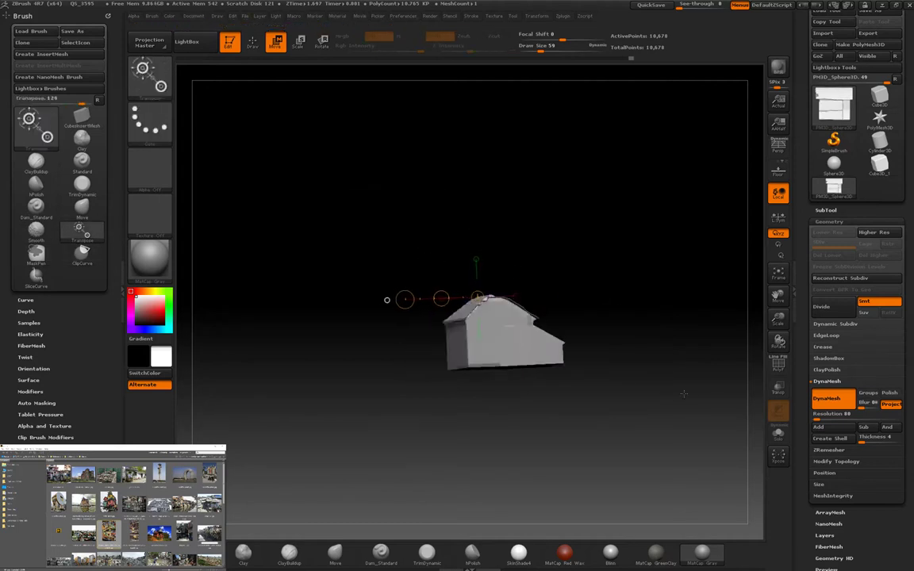
{"action": "left_click_drag", "start_coordinate": [461, 249], "coordinate": [661, 367]}
{"action": "left_click", "coordinate": [83, 116]}
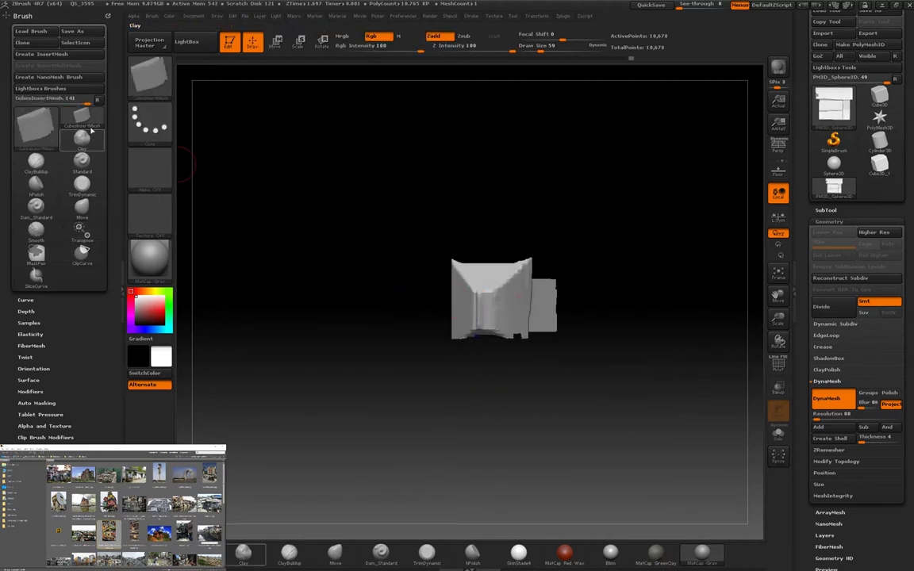
{"action": "key", "text": "m"}
Step: Load a Cube3D, convert it to a PolyMesh3D, and reshape it into a long, flat base slab
{"action": "left_click", "coordinate": [869, 141]}
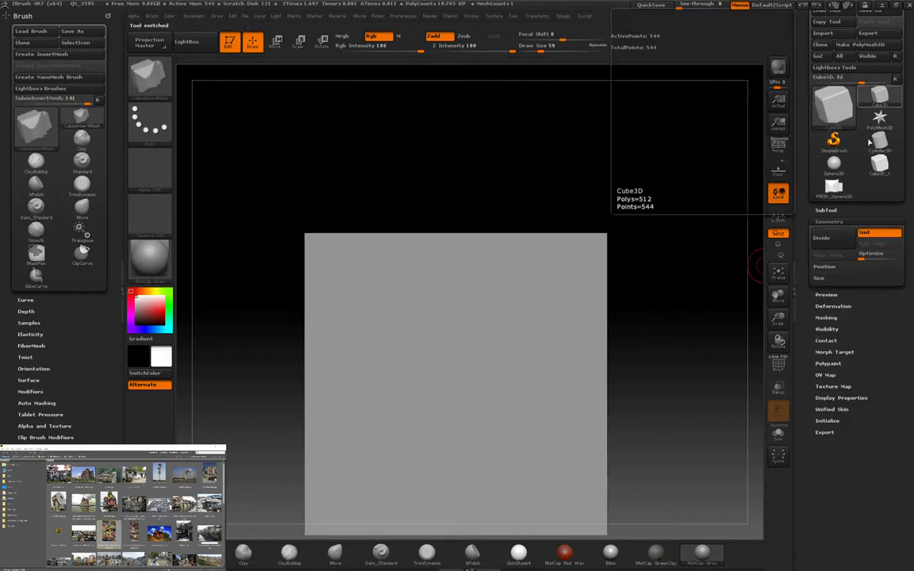
{"action": "left_click", "coordinate": [859, 45]}
{"action": "left_click_drag", "start_coordinate": [657, 290], "coordinate": [644, 322]}
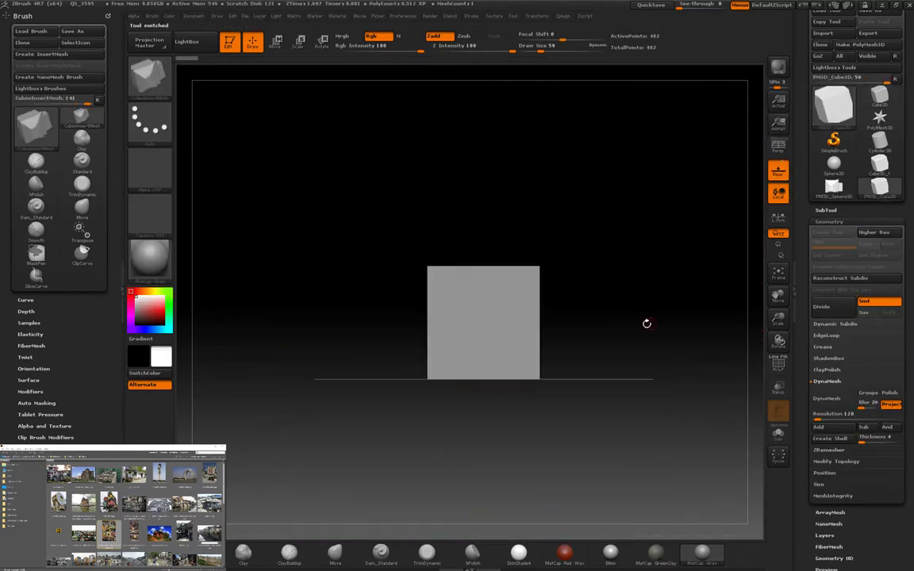
{"action": "key", "text": "w"}
{"action": "mouse_move", "coordinate": [490, 321]}
{"action": "left_mouse_down", "text": "shift"}
{"action": "mouse_move", "coordinate": [481, 310]}
{"action": "mouse_move", "coordinate": [510, 275]}
{"action": "left_mouse_up", "text": "shift"}
{"action": "mouse_move", "coordinate": [540, 326]}
{"action": "left_mouse_down"}
{"action": "mouse_move", "coordinate": [644, 326]}
{"action": "mouse_move", "coordinate": [515, 334]}
{"action": "mouse_move", "coordinate": [476, 349]}
{"action": "mouse_move", "coordinate": [492, 341]}
{"action": "left_mouse_up"}
Step: Insert a small gabled house and a larger double house from the CubesInsertMesh brush onto the slab
{"action": "key", "text": "m"}
{"action": "left_click", "coordinate": [550, 442]}
{"action": "left_click_drag", "start_coordinate": [387, 326], "coordinate": [424, 346]}
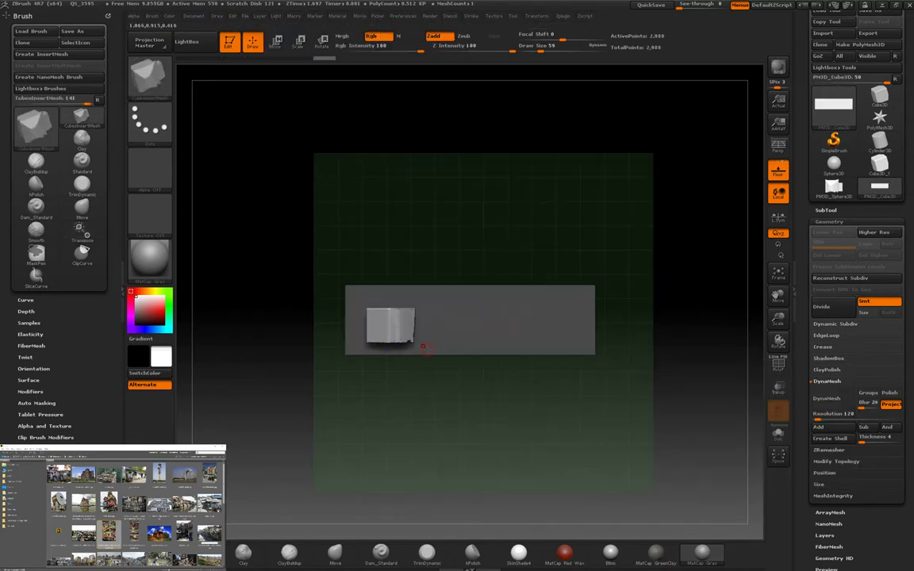
{"action": "key", "text": "m"}
{"action": "key", "text": "shift"}
{"action": "key", "text": "m"}
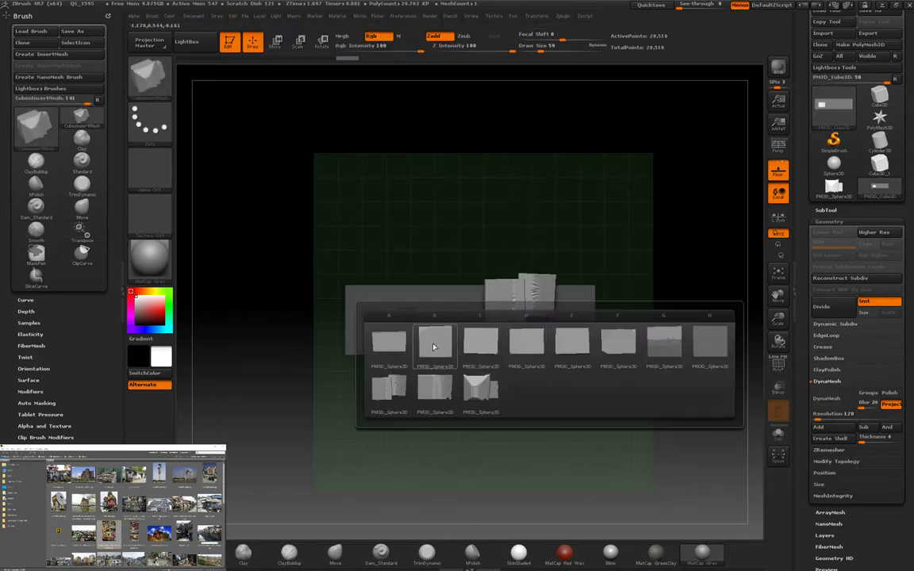
Step: Adjust the insert brush's embed depth, and add a tall block and a low wide block between the two houses
{"action": "left_click_drag", "start_coordinate": [627, 357], "coordinate": [357, 378]}
{"action": "scroll", "coordinate": [108, 293], "scroll_direction": "down", "scroll_amount": 5}
{"action": "scroll", "coordinate": [108, 293], "scroll_direction": "up", "scroll_amount": 5}
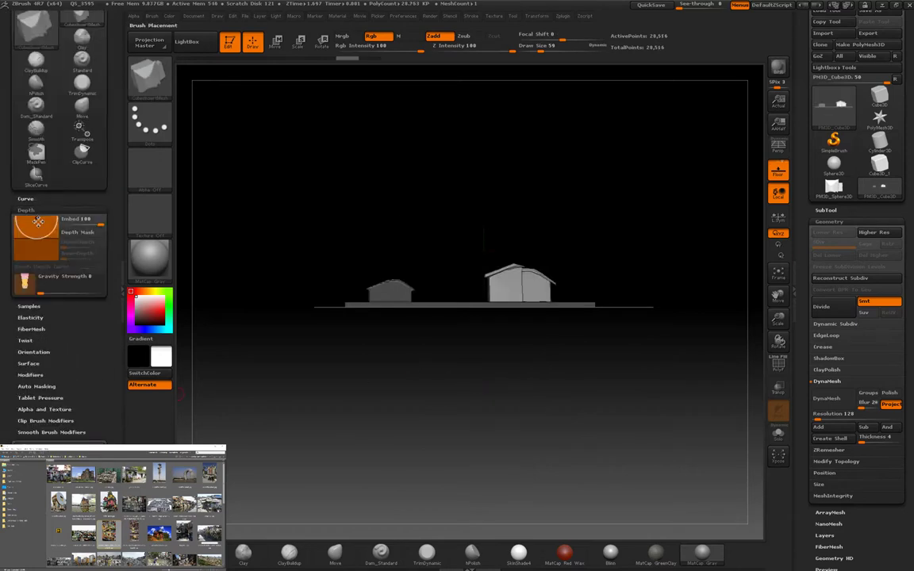
{"action": "mouse_move", "coordinate": [445, 182]}
{"action": "left_mouse_down"}
{"action": "mouse_move", "coordinate": [444, 373]}
{"action": "mouse_move", "coordinate": [468, 206]}
{"action": "mouse_move", "coordinate": [514, 315]}
{"action": "left_mouse_up"}
{"action": "key", "text": "w"}
{"action": "key", "text": "q"}
{"action": "key", "text": "w"}
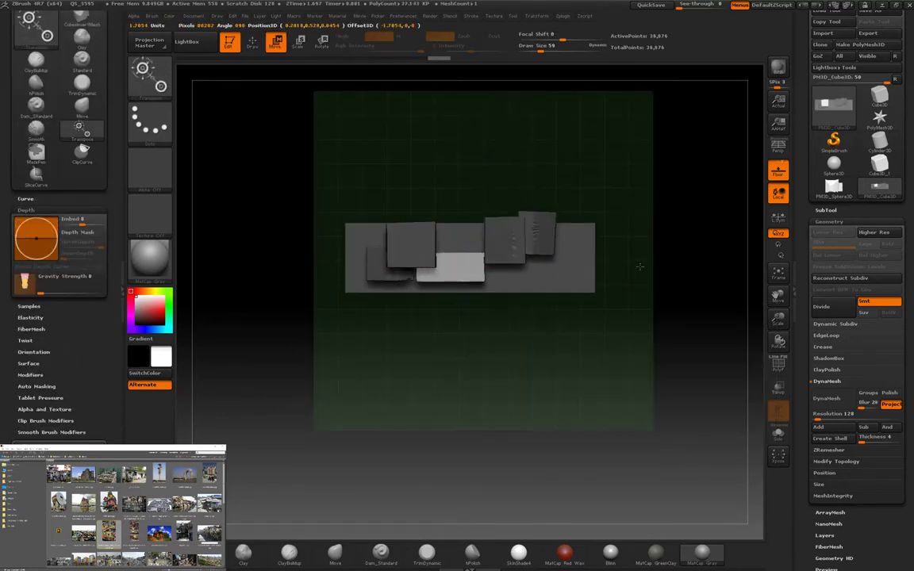
Step: Insert another block beside the tall one and move it partly behind it as a shorter tower
{"action": "left_click_drag", "start_coordinate": [492, 381], "coordinate": [672, 314]}
{"action": "left_click_drag", "start_coordinate": [444, 238], "coordinate": [444, 198]}
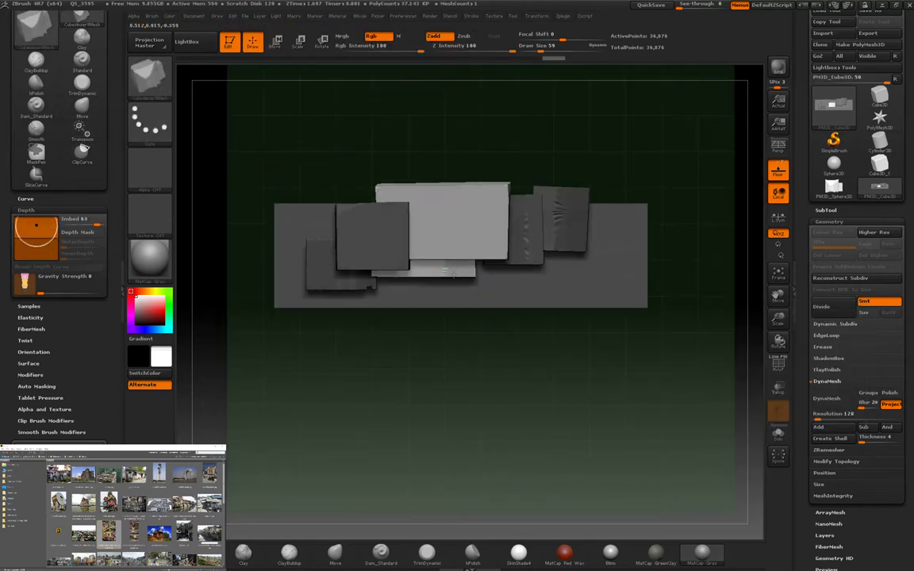
{"action": "left_click_drag", "start_coordinate": [544, 444], "coordinate": [544, 312]}
{"action": "left_click_drag", "start_coordinate": [461, 177], "coordinate": [461, 317]}
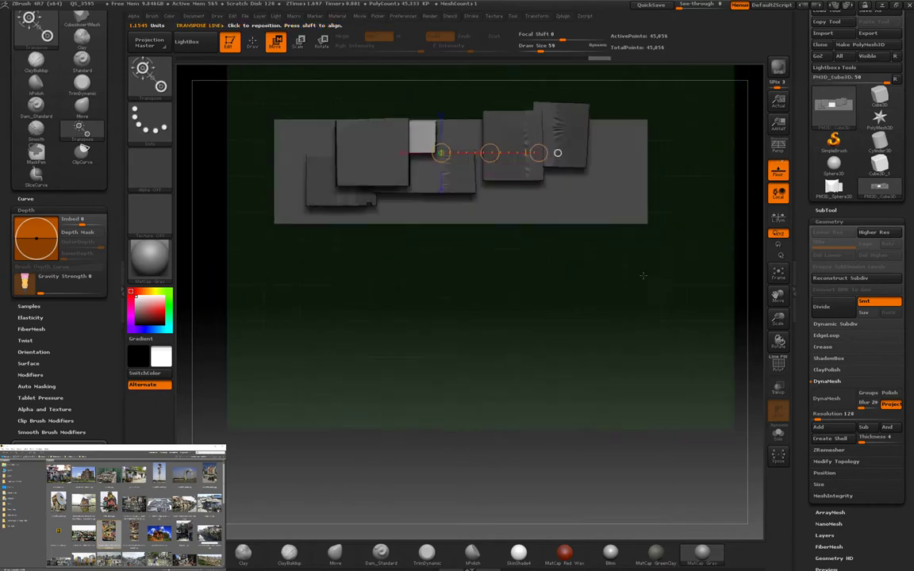
Step: Insert the hip-roofed mesh with the lean-to in front of the double house and settle it onto the slab
{"action": "key", "text": "m"}
{"action": "left_click", "coordinate": [517, 397]}
{"action": "left_click_drag", "start_coordinate": [521, 301], "coordinate": [673, 247]}
{"action": "key", "text": "w"}
{"action": "left_click_drag", "start_coordinate": [440, 163], "coordinate": [628, 288], "text": "ctrl"}
{"action": "left_click_drag", "start_coordinate": [653, 229], "coordinate": [648, 339]}
Step: Insert two small blocks along the front of the buildings, one beside each house
{"action": "key", "text": "m"}
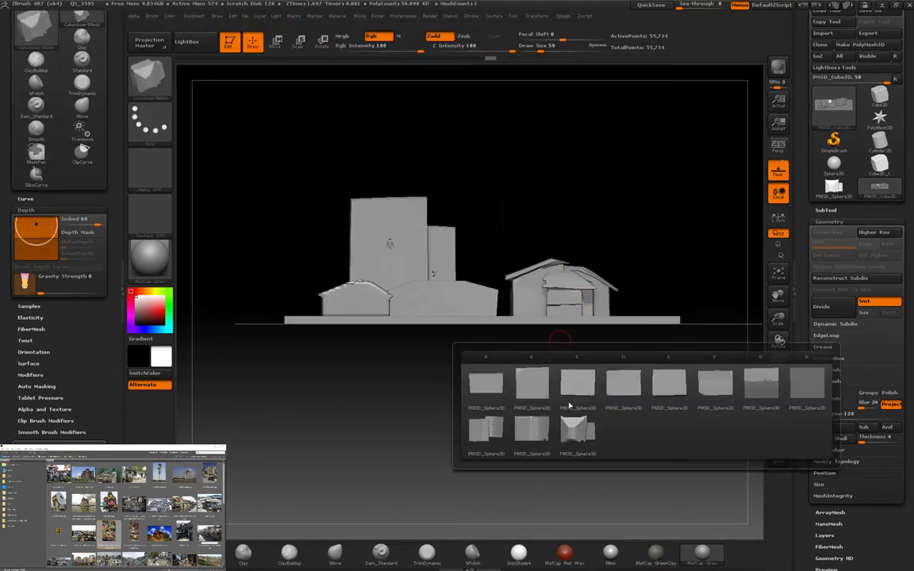
{"action": "key", "text": "m"}
{"action": "left_click_drag", "start_coordinate": [580, 294], "coordinate": [653, 288], "text": "shift"}
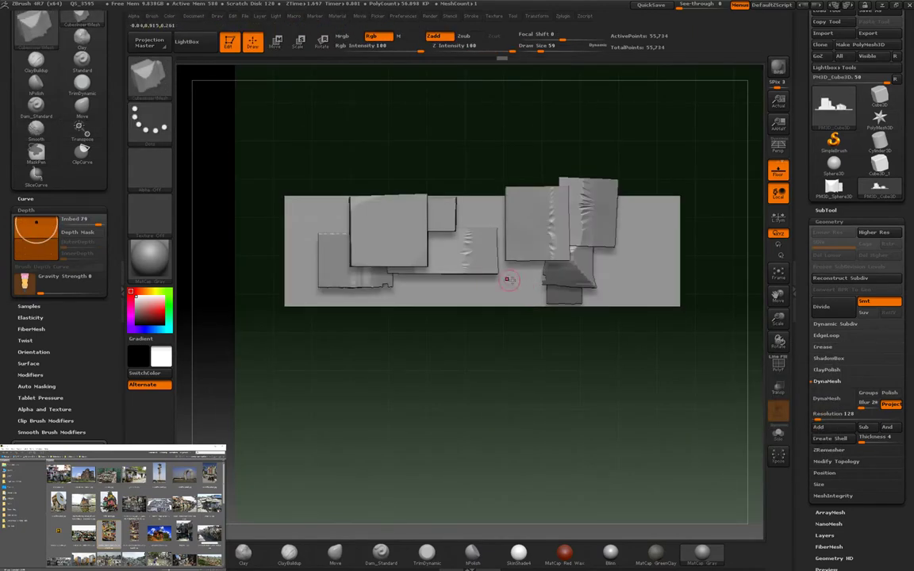
{"action": "left_click_drag", "start_coordinate": [506, 279], "coordinate": [519, 257]}
{"action": "left_click_drag", "start_coordinate": [402, 283], "coordinate": [505, 271]}
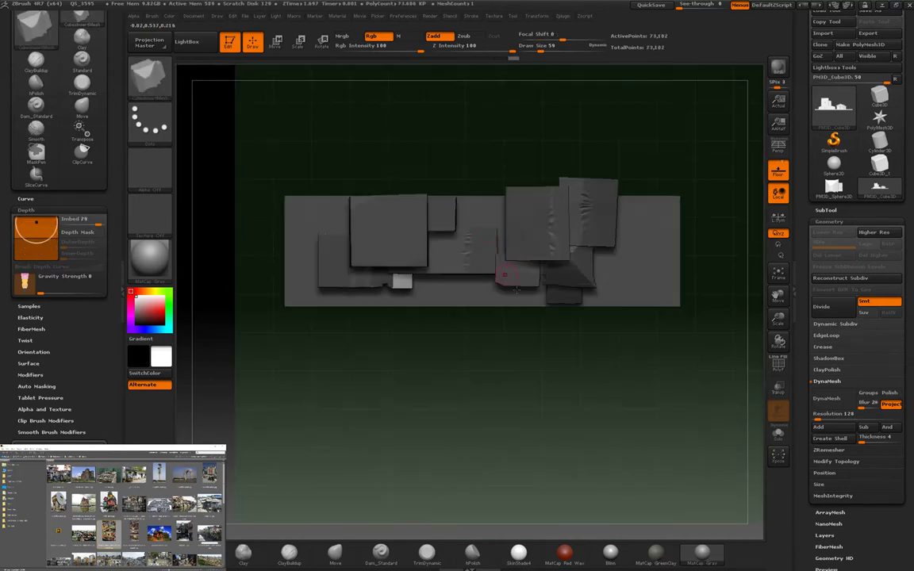
Step: Insert a roofed block on top of the tall tower and lower it into the tower as an upper storey
{"action": "key", "text": "m"}
{"action": "left_click", "coordinate": [588, 325]}
{"action": "left_click_drag", "start_coordinate": [588, 326], "coordinate": [586, 247], "text": "shift"}
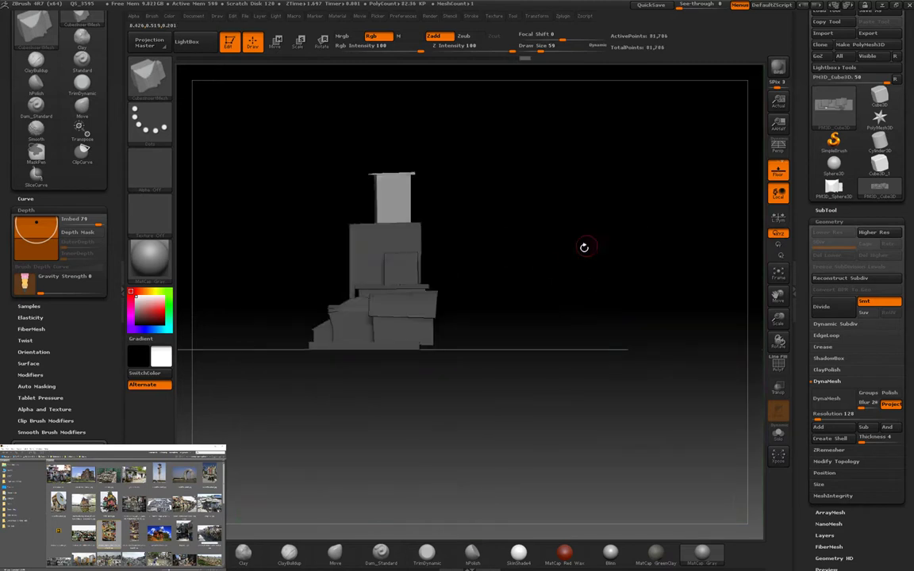
{"action": "key", "text": "w"}
{"action": "left_click_drag", "start_coordinate": [406, 185], "coordinate": [403, 234]}
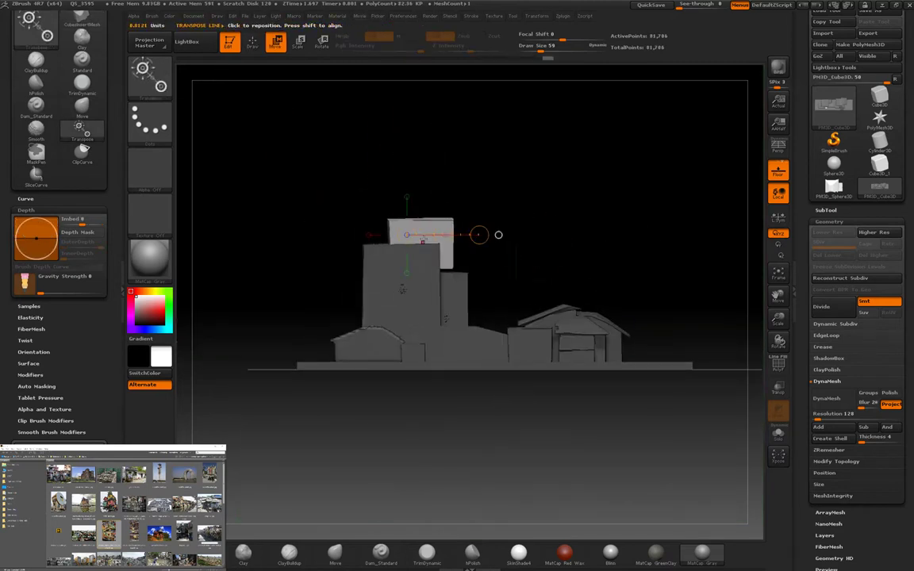
{"action": "mouse_move", "coordinate": [400, 288]}
{"action": "left_mouse_down"}
{"action": "mouse_move", "coordinate": [508, 234]}
{"action": "mouse_move", "coordinate": [467, 197]}
{"action": "left_mouse_up"}
Step: Insert a thin vertical column beside the tower and lower it beneath the overhanging upper storey
{"action": "key", "text": "m"}
{"action": "left_click", "coordinate": [476, 317]}
{"action": "left_click_drag", "start_coordinate": [476, 318], "coordinate": [476, 332], "text": "shift"}
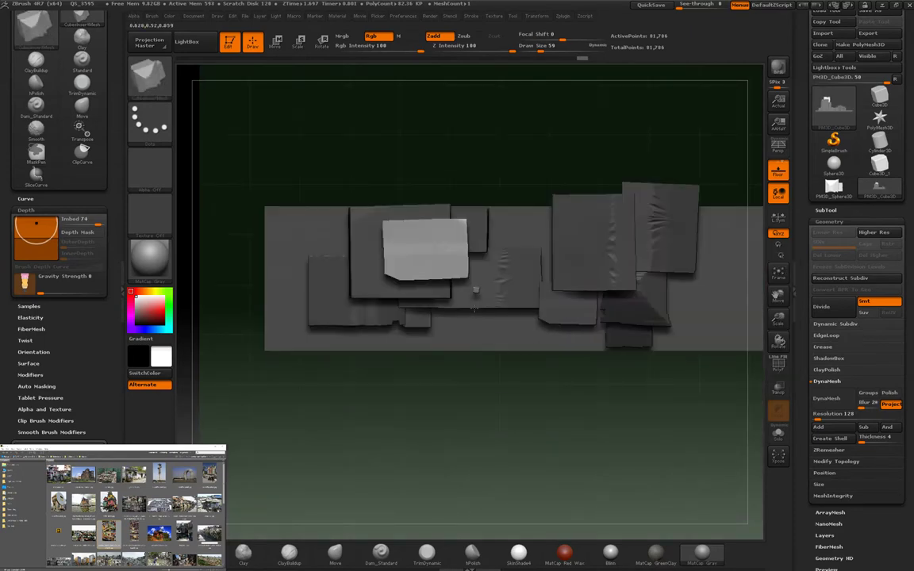
{"action": "left_click_drag", "start_coordinate": [526, 455], "coordinate": [488, 259], "text": "shift"}
{"action": "key", "text": "w"}
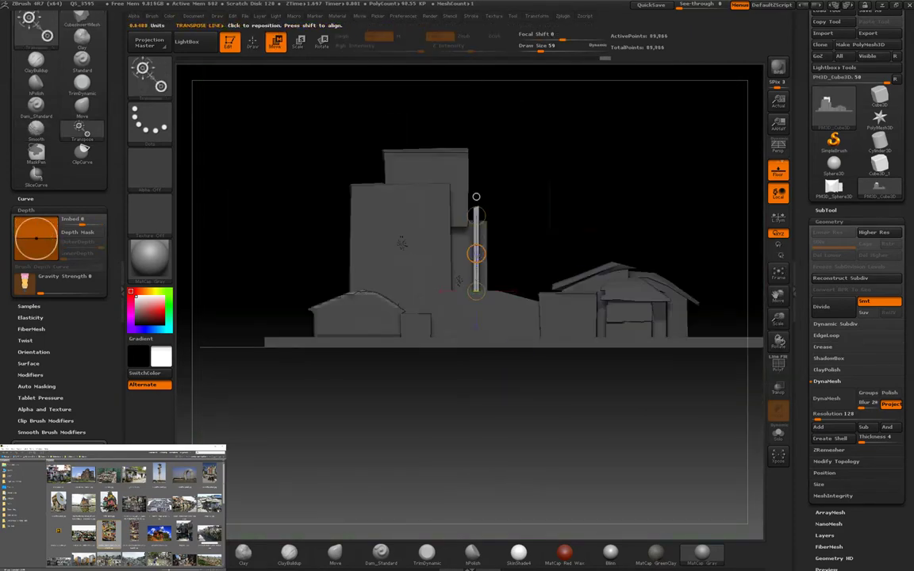
{"action": "left_click_drag", "start_coordinate": [476, 412], "coordinate": [555, 412]}
{"action": "left_click_drag", "start_coordinate": [661, 319], "coordinate": [617, 225], "text": "shift"}
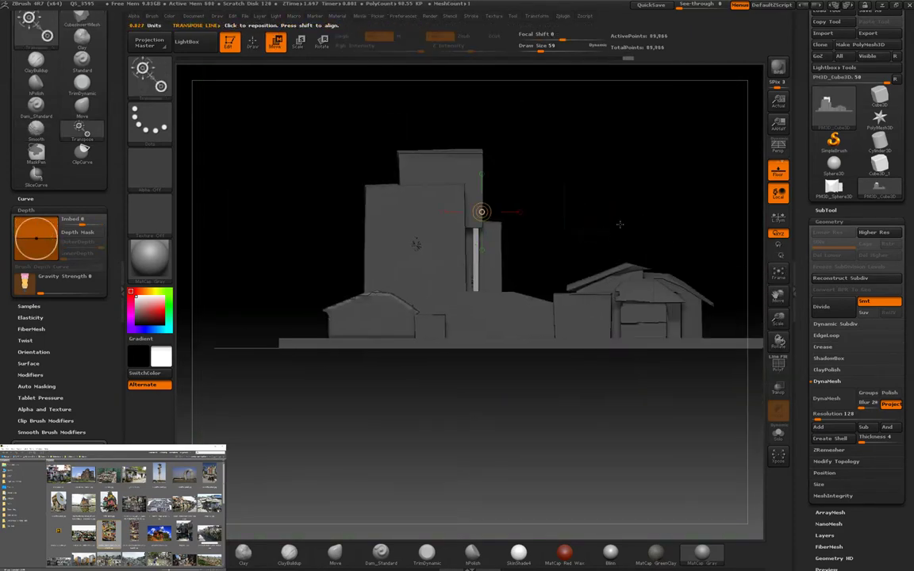
Step: Insert a small roofed block on the front of the tower and move it above the small gabled house
{"action": "key", "text": "m"}
{"action": "left_click", "coordinate": [689, 270]}
{"action": "mouse_move", "coordinate": [476, 343]}
{"action": "left_mouse_down"}
{"action": "mouse_move", "coordinate": [474, 374]}
{"action": "mouse_move", "coordinate": [537, 397]}
{"action": "mouse_move", "coordinate": [498, 327]}
{"action": "left_mouse_up"}
{"action": "key", "text": "w"}
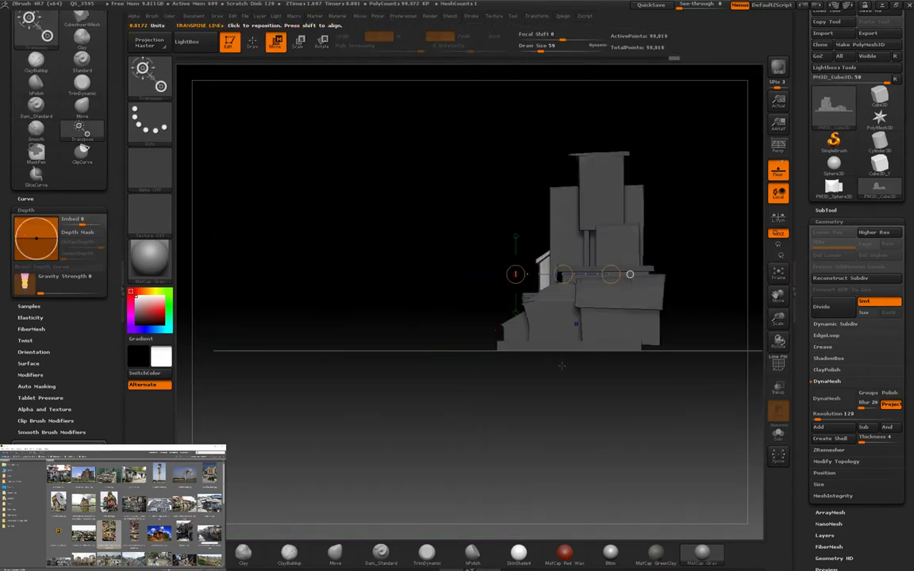
{"action": "left_click_drag", "start_coordinate": [561, 365], "coordinate": [403, 386], "text": "shift"}
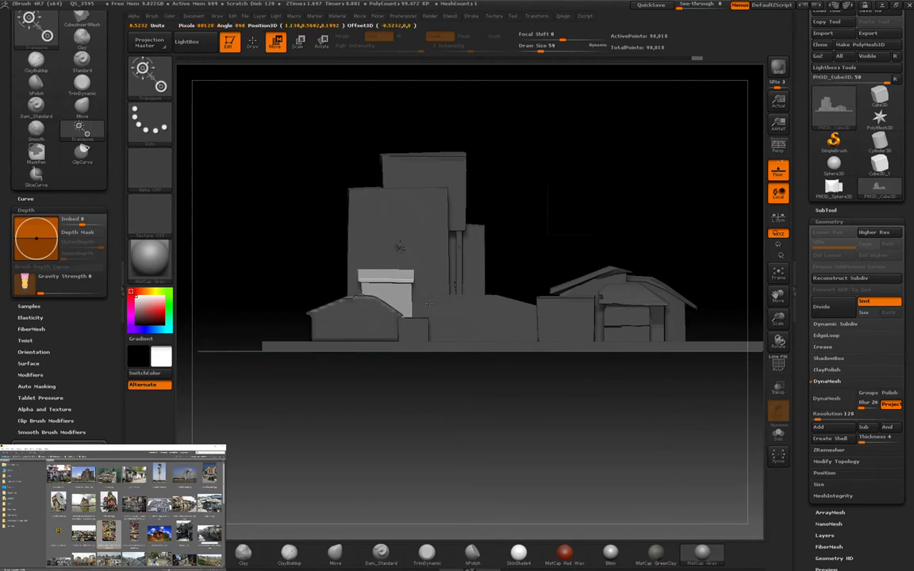
{"action": "left_click_drag", "start_coordinate": [430, 302], "coordinate": [573, 385], "text": "shift"}
Step: Extend the base slab's depth behind the buildings with Transpose Move
{"action": "key", "text": "q"}
{"action": "key", "text": "m"}
{"action": "left_click", "coordinate": [454, 416]}
{"action": "mouse_move", "coordinate": [454, 416]}
{"action": "left_mouse_down", "text": "shift"}
{"action": "mouse_move", "coordinate": [492, 357]}
{"action": "mouse_move", "coordinate": [484, 346]}
{"action": "left_mouse_up", "text": "shift"}
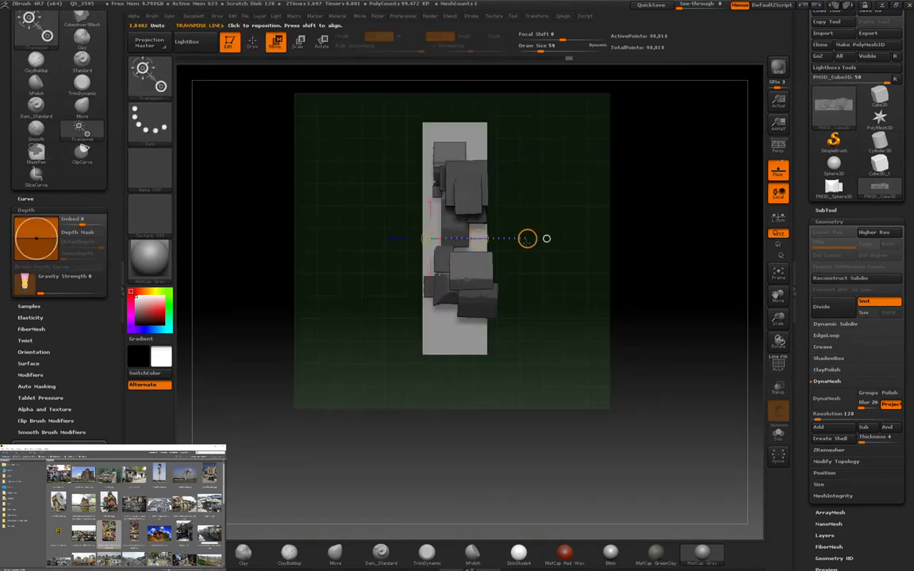
{"action": "left_click_drag", "start_coordinate": [526, 239], "coordinate": [544, 239]}
Step: Insert a small lean-to roofed block at the back of the buildings and adjust its height above the slab
{"action": "key", "text": "m"}
{"action": "left_click", "coordinate": [777, 384]}
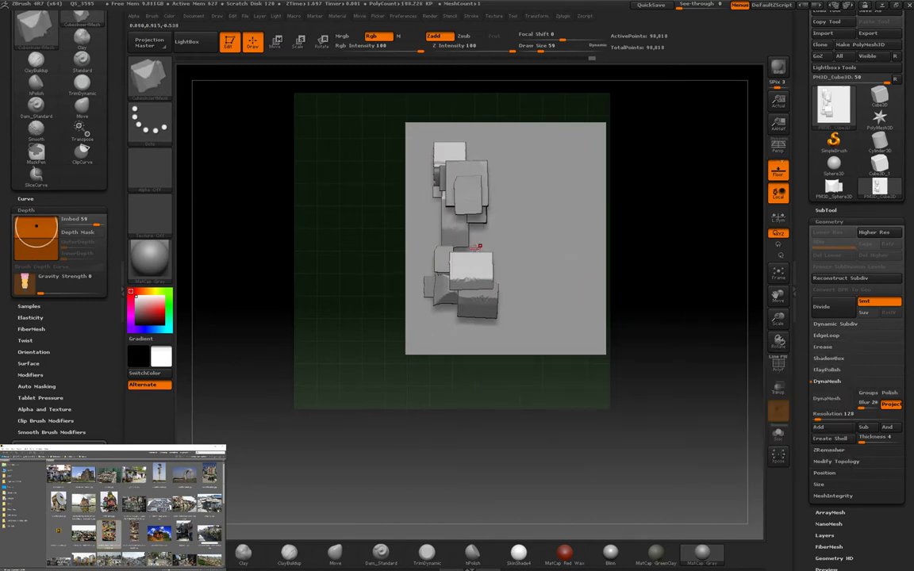
{"action": "left_click_drag", "start_coordinate": [479, 247], "coordinate": [486, 243]}
{"action": "left_click_drag", "start_coordinate": [698, 333], "coordinate": [560, 192]}
{"action": "key", "text": "w"}
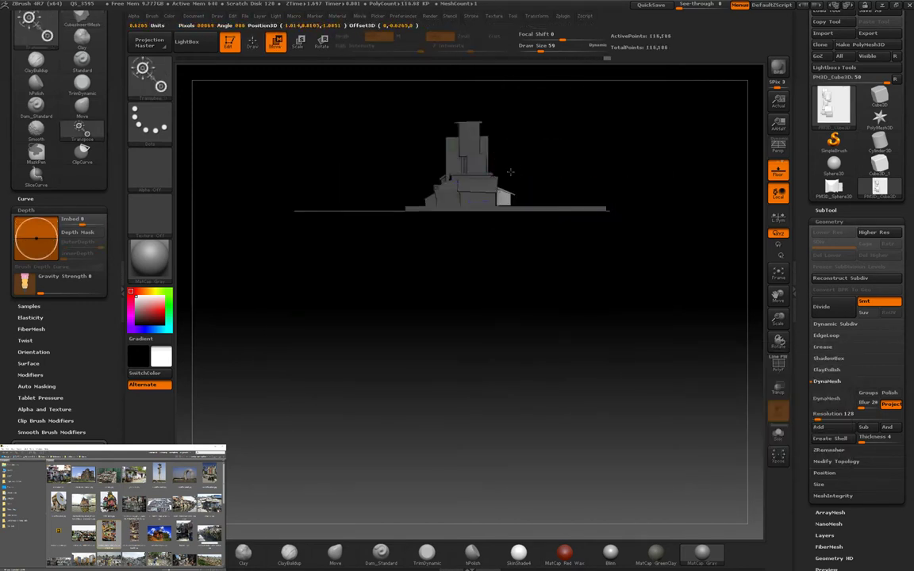
Step: Duplicate the small roofed block at the tower's front with Transpose Move and place the copy beside it
{"action": "left_click_drag", "start_coordinate": [510, 171], "coordinate": [674, 163]}
{"action": "key", "text": "f"}
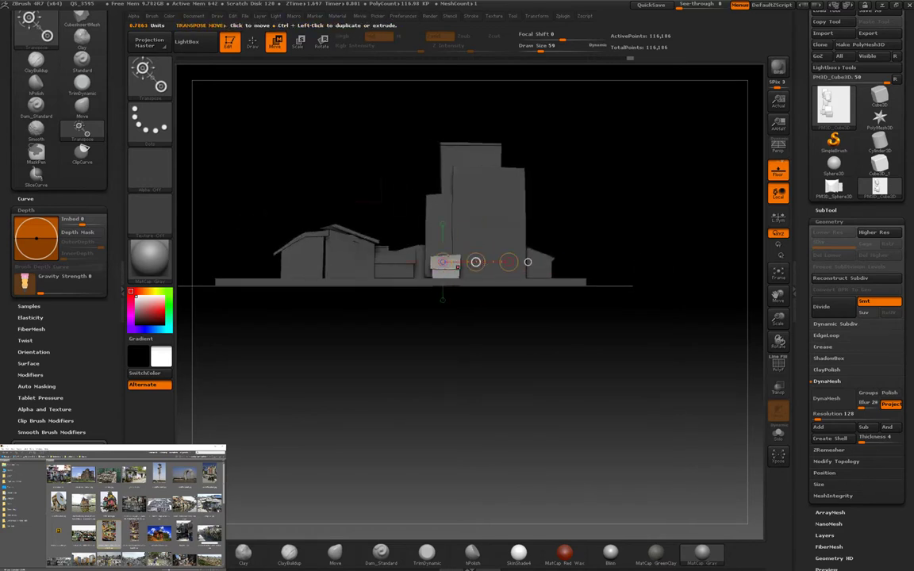
{"action": "left_click_drag", "start_coordinate": [611, 216], "coordinate": [435, 326], "text": "ctrl"}
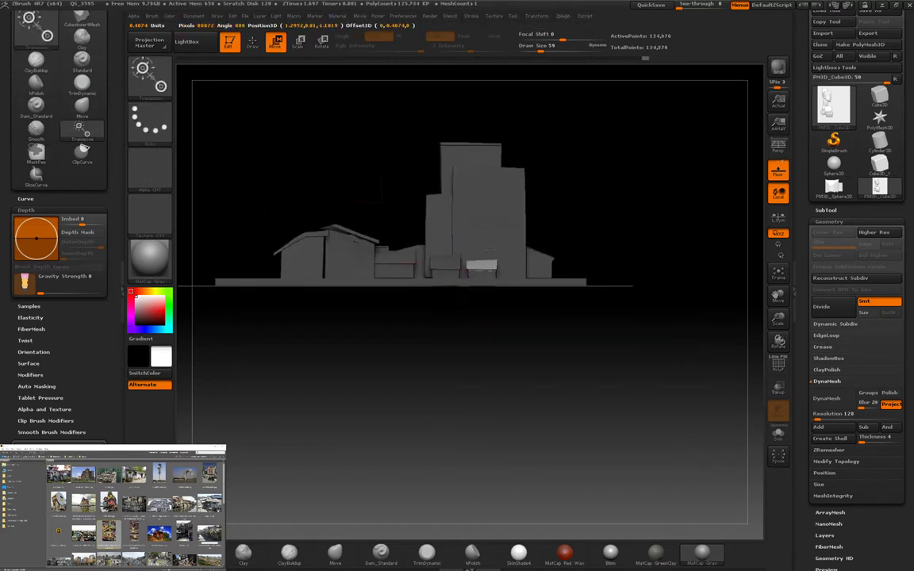
{"action": "left_click_drag", "start_coordinate": [490, 271], "coordinate": [490, 216]}
Step: Isolate the copied roofed block, bring back the other parts, and reshape the copy into a narrower, lower annex beside the original
{"action": "left_click_drag", "start_coordinate": [339, 147], "coordinate": [465, 326], "text": "ctrl"}
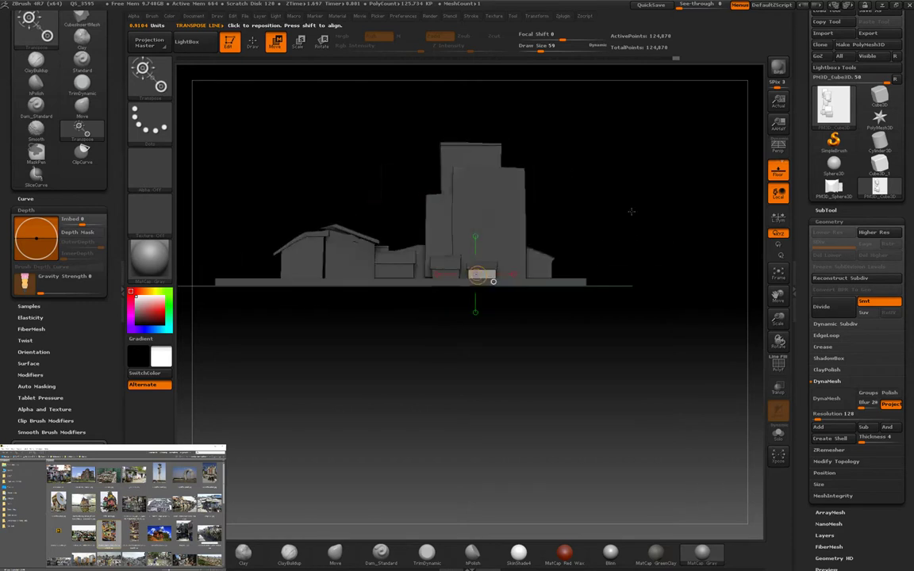
{"action": "key", "text": "q"}
{"action": "left_click", "coordinate": [482, 274], "text": "ctrl+shift"}
{"action": "left_click_drag", "start_coordinate": [380, 192], "coordinate": [464, 320], "text": "ctrl+alt+shift"}
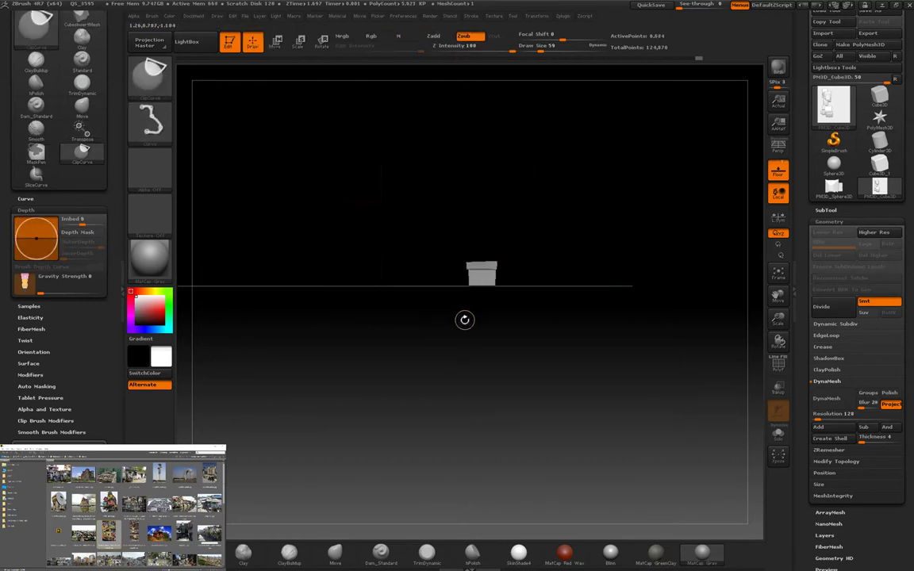
{"action": "left_click", "coordinate": [676, 250], "text": "ctrl+shift"}
{"action": "key", "text": "w"}
{"action": "left_click_drag", "start_coordinate": [485, 267], "coordinate": [567, 267]}
{"action": "left_click_drag", "start_coordinate": [635, 357], "coordinate": [754, 357], "text": "shift"}
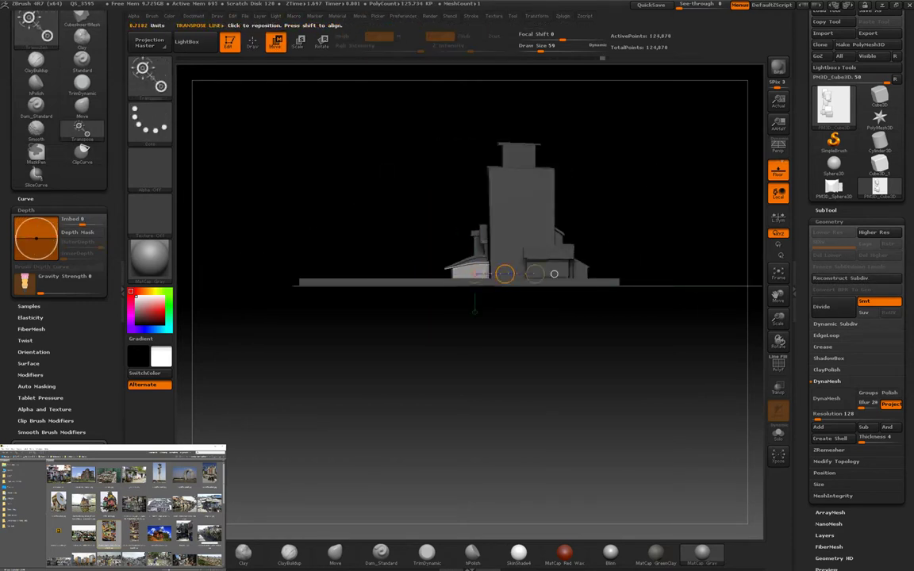
{"action": "left_click_drag", "start_coordinate": [412, 238], "coordinate": [452, 254], "text": "shift"}
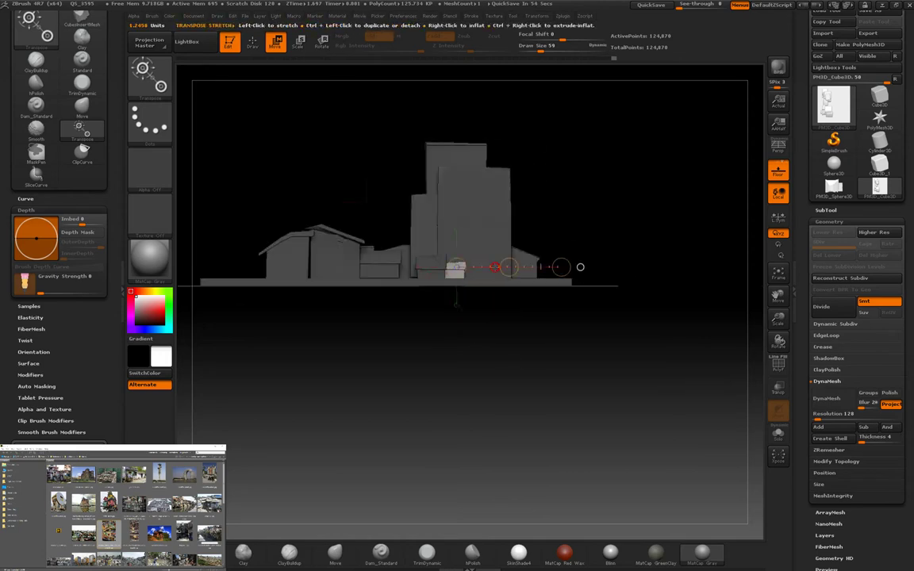
{"action": "left_click_drag", "start_coordinate": [508, 267], "coordinate": [577, 262], "text": "alt"}
Step: Duplicate the pair of small roofed blocks across to the front of the gabled houses and set their height above the slab
{"action": "left_click_drag", "start_coordinate": [446, 261], "coordinate": [429, 358], "text": "shift"}
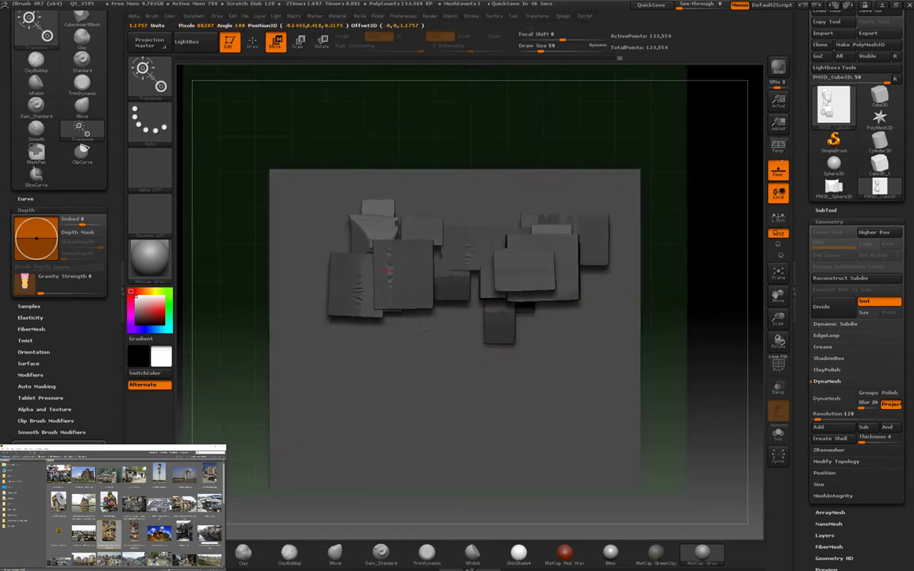
{"action": "left_click_drag", "start_coordinate": [593, 359], "coordinate": [597, 262], "text": "shift"}
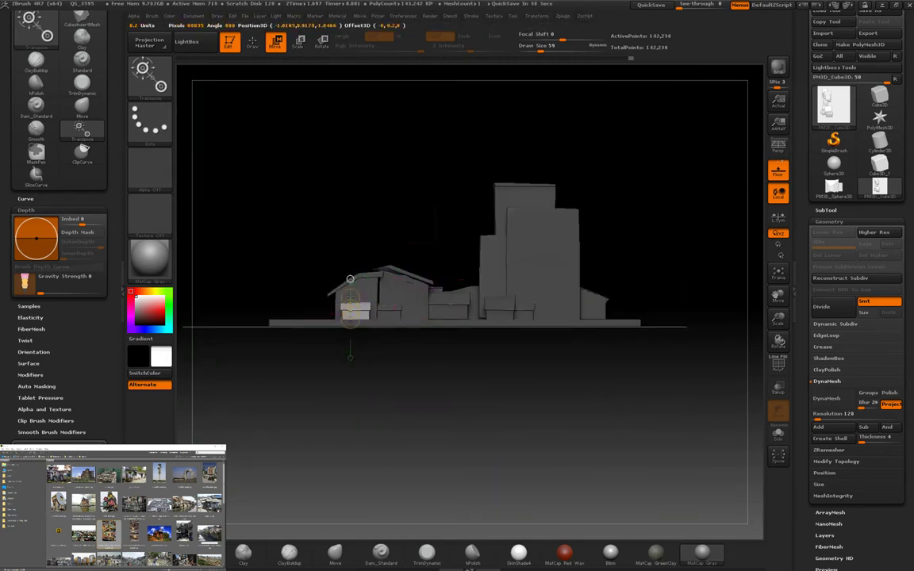
{"action": "left_click_drag", "start_coordinate": [404, 304], "coordinate": [515, 300], "text": "shift"}
{"action": "left_click_drag", "start_coordinate": [454, 230], "coordinate": [678, 248], "text": "shift"}
Step: Reposition the tall slanted-top block against the tower's side and clear the masking
{"action": "left_click_drag", "start_coordinate": [389, 309], "coordinate": [586, 198]}
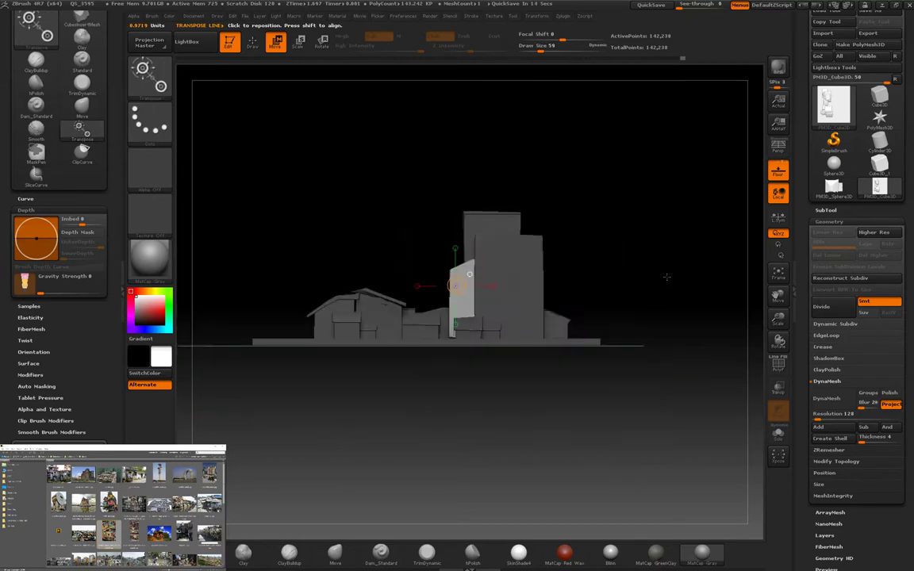
{"action": "mouse_move", "coordinate": [667, 275]}
{"action": "left_mouse_down"}
{"action": "mouse_move", "coordinate": [604, 267]}
{"action": "mouse_move", "coordinate": [622, 231]}
{"action": "left_mouse_up"}
{"action": "key", "text": "q"}
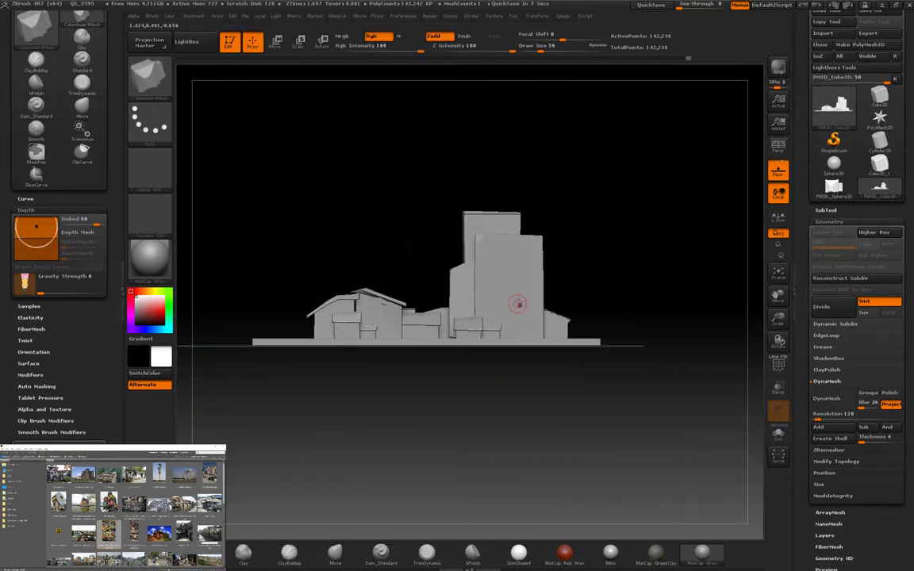
Step: Insert small blocks at the tower's front, beside the lean-to at the row's end, and on the tower's upper ledge
{"action": "mouse_move", "coordinate": [519, 317]}
{"action": "left_mouse_down", "text": "shift"}
{"action": "mouse_move", "coordinate": [586, 296]}
{"action": "mouse_move", "coordinate": [516, 317]}
{"action": "mouse_move", "coordinate": [519, 306]}
{"action": "mouse_move", "coordinate": [650, 310]}
{"action": "mouse_move", "coordinate": [560, 308]}
{"action": "left_mouse_up", "text": "shift"}
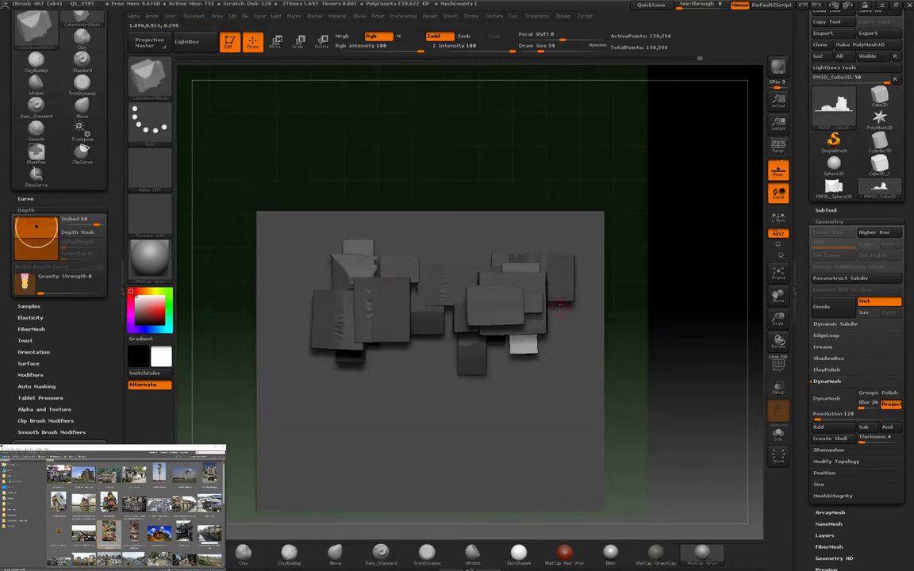
{"action": "key", "text": "F1"}
{"action": "left_click", "coordinate": [577, 284]}
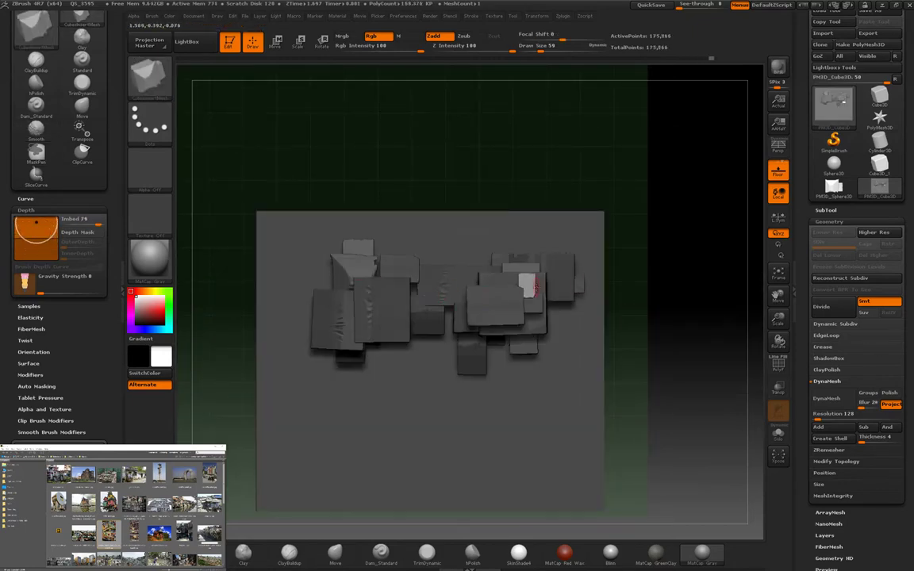
{"action": "left_click_drag", "start_coordinate": [530, 319], "coordinate": [667, 312]}
Step: Slice off the tower's lower front section with the SliceRect brush and pull it outward with Transpose Move
{"action": "left_click_drag", "start_coordinate": [263, 109], "coordinate": [590, 450], "text": "ctrl"}
{"action": "key", "text": "w"}
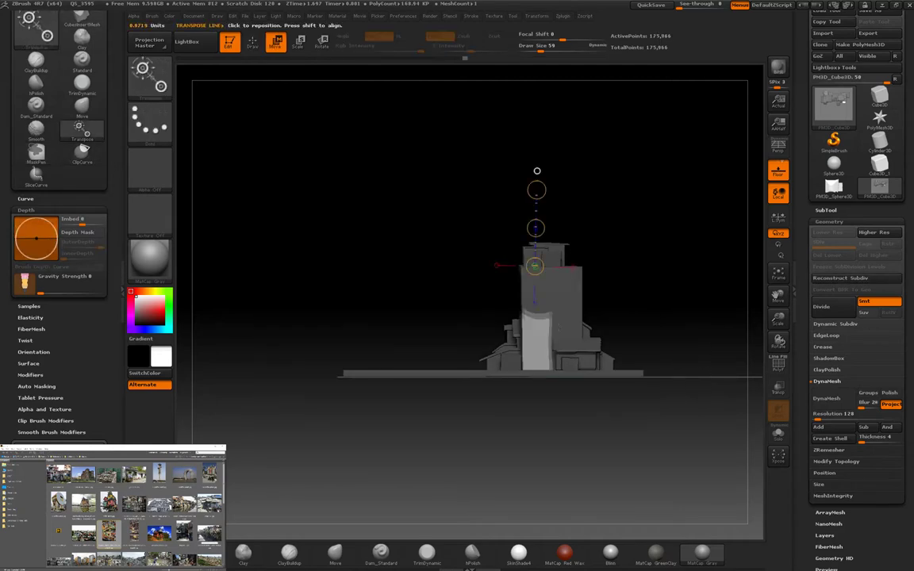
{"action": "mouse_move", "coordinate": [683, 333]}
{"action": "left_mouse_down"}
{"action": "mouse_move", "coordinate": [714, 333]}
{"action": "mouse_move", "coordinate": [682, 333]}
{"action": "left_mouse_up"}
{"action": "key", "text": "b"}
{"action": "left_click", "coordinate": [424, 476]}
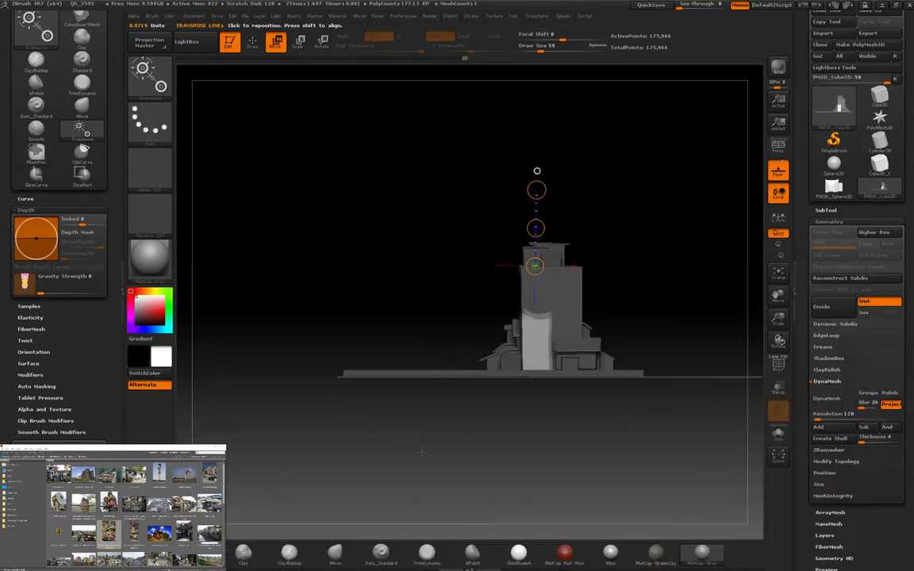
{"action": "left_click_drag", "start_coordinate": [444, 318], "coordinate": [546, 449], "text": "ctrl+shift"}
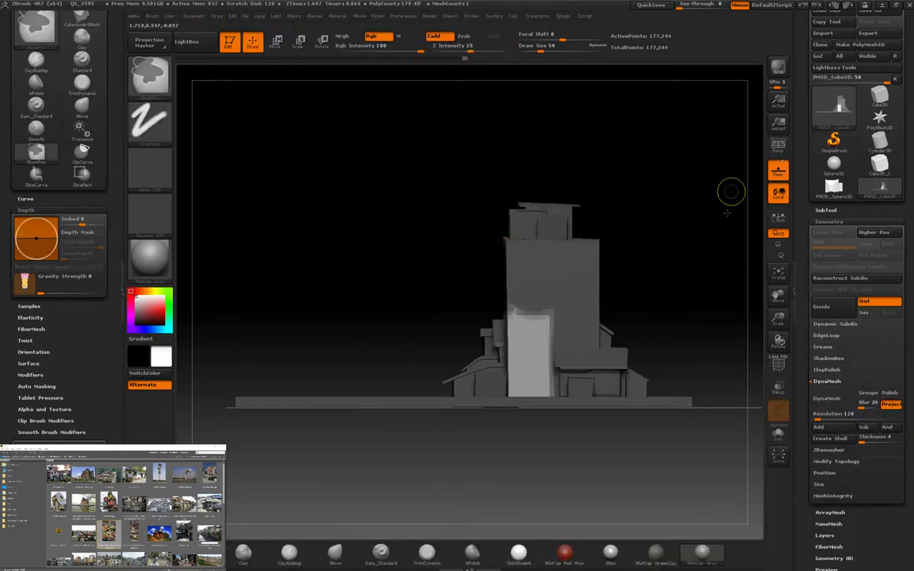
{"action": "left_click_drag", "start_coordinate": [689, 286], "coordinate": [591, 310], "text": "ctrl+shift"}
{"action": "left_click_drag", "start_coordinate": [351, 302], "coordinate": [555, 428], "text": "ctrl+shift"}
{"action": "left_click_drag", "start_coordinate": [380, 536], "coordinate": [492, 408], "text": "ctrl+shift"}
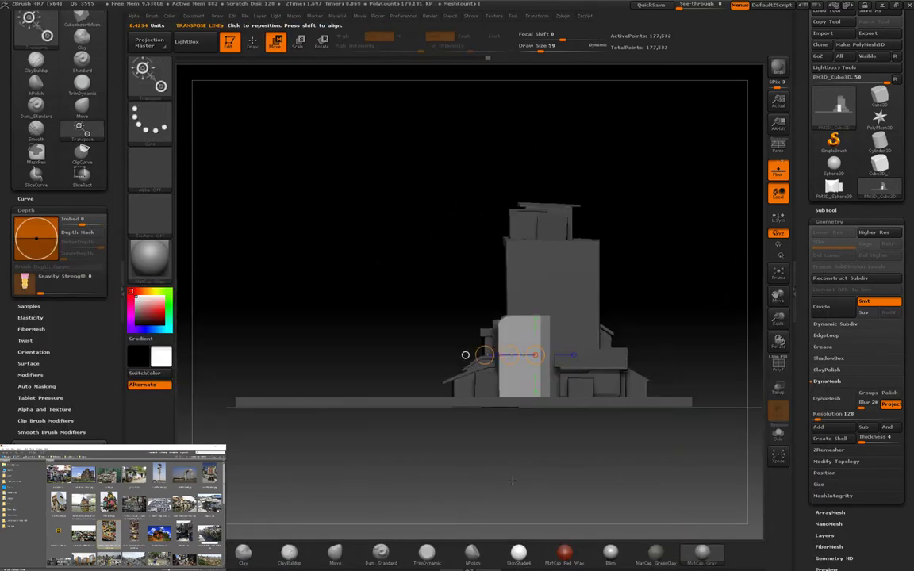
{"action": "left_click_drag", "start_coordinate": [448, 370], "coordinate": [448, 446], "text": "ctrl+shift"}
Step: Try to square off the top of the tower's lower front section with the ClipCurve brush
{"action": "mouse_move", "coordinate": [672, 269]}
{"action": "left_mouse_down"}
{"action": "mouse_move", "coordinate": [682, 318]}
{"action": "mouse_move", "coordinate": [443, 350]}
{"action": "left_mouse_up"}
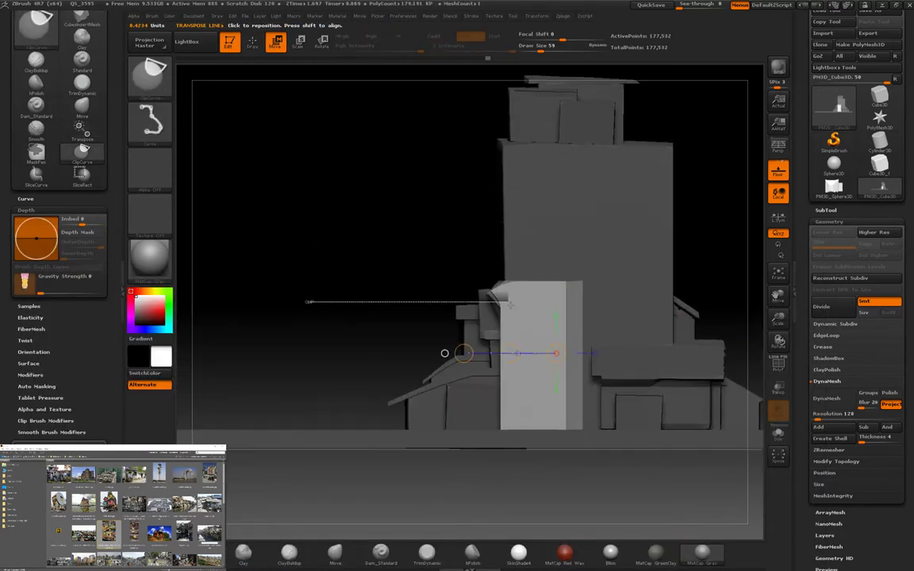
{"action": "left_click_drag", "start_coordinate": [460, 315], "coordinate": [257, 315]}
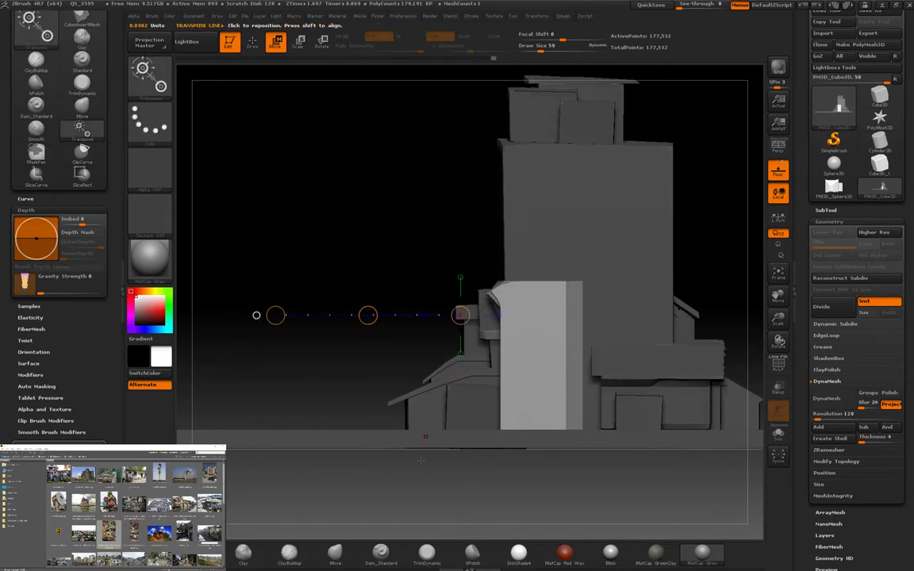
{"action": "left_click_drag", "start_coordinate": [425, 437], "coordinate": [424, 200]}
Step: Mask the tower's lower part and shift the unmasked upper storeys to form an overhanging ledge, then clear the mask
{"action": "left_click_drag", "start_coordinate": [483, 278], "coordinate": [501, 394], "text": "ctrl+shift"}
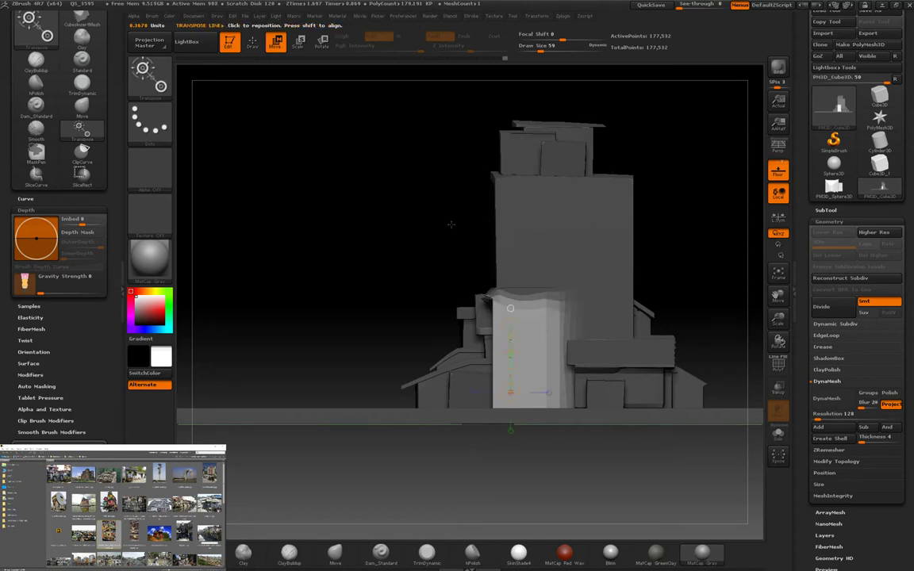
{"action": "left_click_drag", "start_coordinate": [450, 224], "coordinate": [496, 316]}
{"action": "left_click_drag", "start_coordinate": [496, 316], "coordinate": [742, 405], "text": "ctrl+shift"}
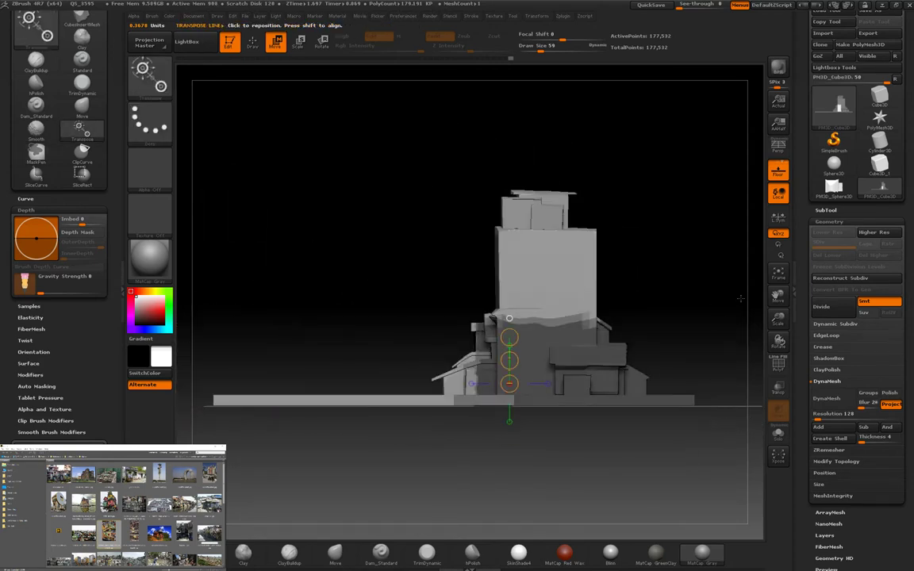
{"action": "left_click_drag", "start_coordinate": [740, 298], "coordinate": [279, 124]}
{"action": "left_click_drag", "start_coordinate": [280, 125], "coordinate": [357, 290], "text": "ctrl"}
{"action": "left_click_drag", "start_coordinate": [499, 301], "coordinate": [663, 316], "text": "ctrl"}
{"action": "left_click_drag", "start_coordinate": [203, 334], "coordinate": [734, 443], "text": "ctrl"}
{"action": "left_click_drag", "start_coordinate": [674, 333], "coordinate": [712, 279]}
{"action": "left_click_drag", "start_coordinate": [711, 279], "coordinate": [213, 290], "text": "ctrl+shift"}
{"action": "left_click_drag", "start_coordinate": [380, 313], "coordinate": [556, 270]}
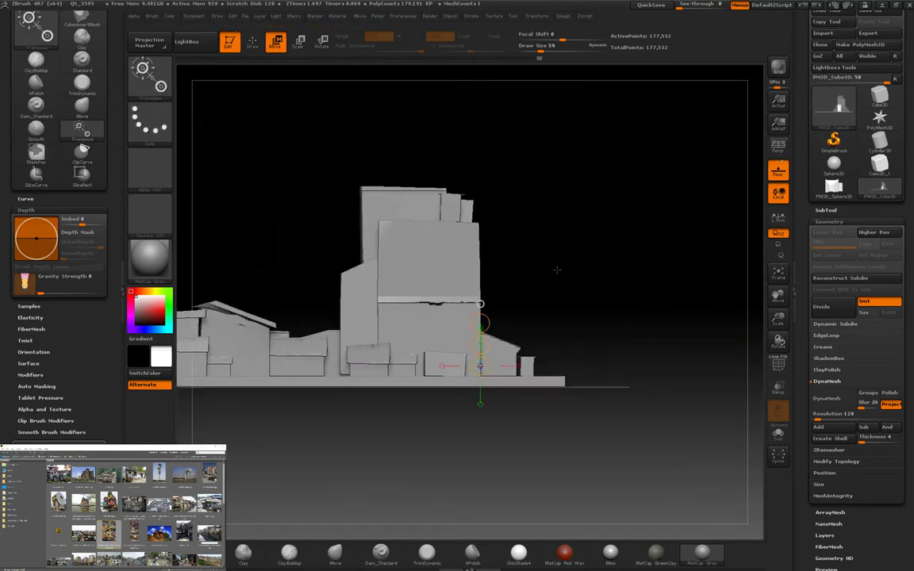
Step: Cut rectangular polygroups into the tower and house walls with the SliceRect brush and check them in the polyframe display
{"action": "key", "text": "b"}
{"action": "key", "text": "s"}
{"action": "key", "text": "r"}
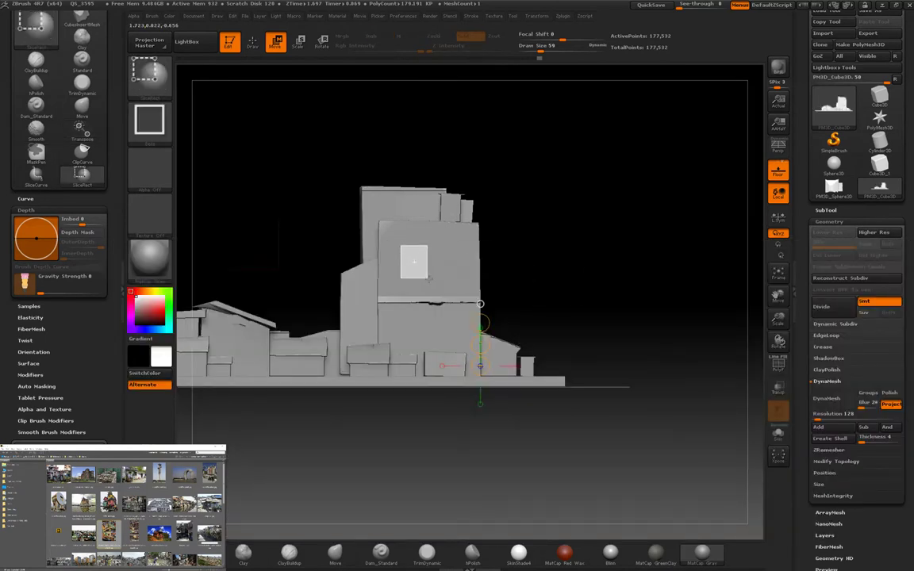
{"action": "left_click_drag", "start_coordinate": [660, 268], "coordinate": [744, 234], "text": "alt"}
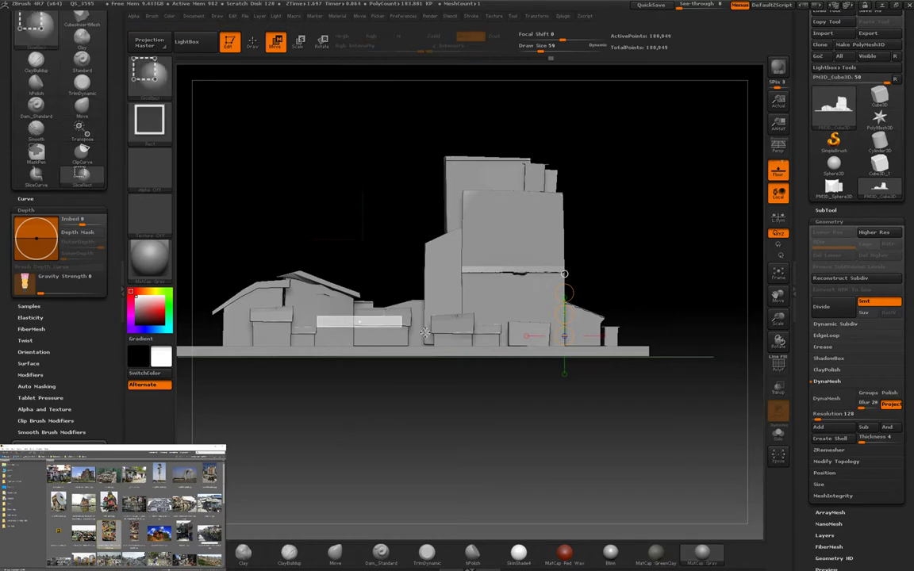
{"action": "key", "text": "q"}
{"action": "key", "text": "shift+f"}
{"action": "left_click_drag", "start_coordinate": [618, 238], "coordinate": [618, 204], "text": "alt"}
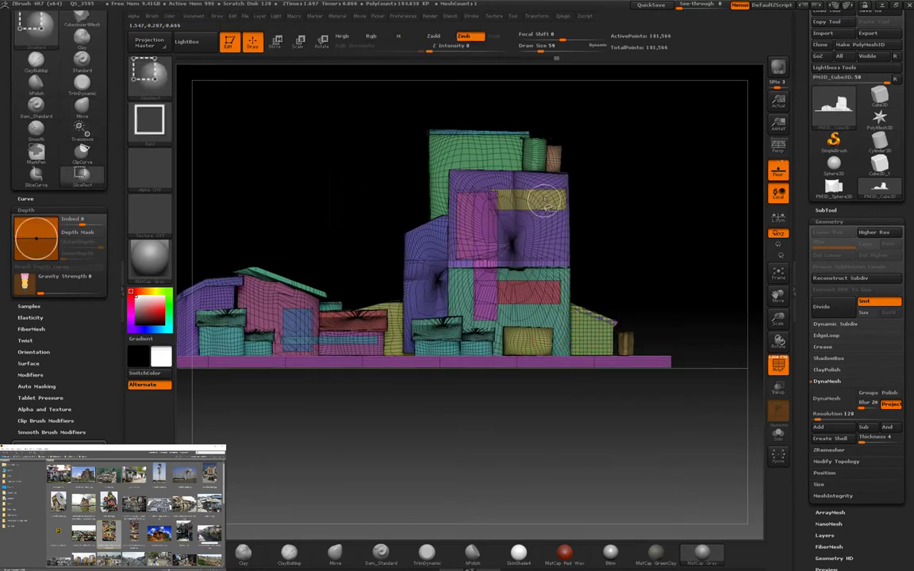
{"action": "mouse_move", "coordinate": [687, 214]}
{"action": "left_mouse_down"}
{"action": "mouse_move", "coordinate": [714, 214]}
{"action": "mouse_move", "coordinate": [706, 226]}
{"action": "mouse_move", "coordinate": [635, 203]}
{"action": "mouse_move", "coordinate": [623, 232]}
{"action": "left_mouse_up"}
{"action": "key", "text": "shift+f"}
Step: Pull the sliced upper strip out of the tower wall and trim it with the ClipCurve brush
{"action": "key", "text": "w"}
{"action": "key", "text": "b"}
{"action": "key", "text": "c"}
{"action": "key", "text": "c"}
{"action": "left_click_drag", "start_coordinate": [523, 162], "coordinate": [665, 292], "text": "ctrl+shift"}
Step: Insert a block from the CubesInsertMesh brush on the tower's rear wall and move it above the lower ledge
{"action": "mouse_move", "coordinate": [665, 292]}
{"action": "left_mouse_down"}
{"action": "mouse_move", "coordinate": [690, 262]}
{"action": "mouse_move", "coordinate": [644, 211]}
{"action": "mouse_move", "coordinate": [650, 218]}
{"action": "left_mouse_up"}
{"action": "key", "text": "m"}
{"action": "left_click", "coordinate": [649, 246]}
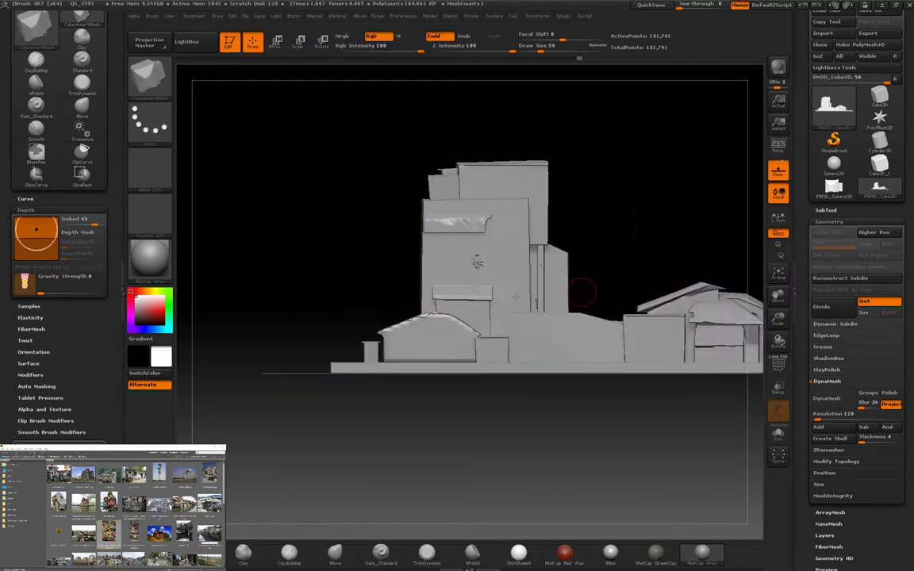
{"action": "mouse_move", "coordinate": [581, 286]}
{"action": "left_mouse_down"}
{"action": "mouse_move", "coordinate": [534, 330]}
{"action": "mouse_move", "coordinate": [567, 384]}
{"action": "mouse_move", "coordinate": [542, 321]}
{"action": "left_mouse_up"}
{"action": "key", "text": "w"}
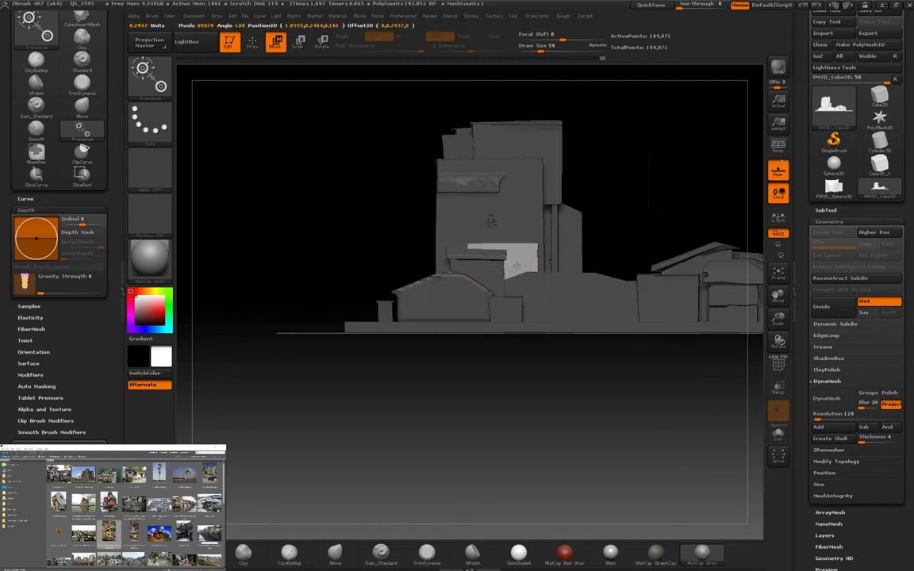
{"action": "left_click_drag", "start_coordinate": [530, 232], "coordinate": [430, 271]}
Step: Frame the building cluster from above with the base slab hidden and append it to the CubesInsertMesh brush
{"action": "key", "text": "q"}
{"action": "mouse_move", "coordinate": [619, 262]}
{"action": "left_mouse_down"}
{"action": "mouse_move", "coordinate": [603, 254]}
{"action": "mouse_move", "coordinate": [627, 262]}
{"action": "mouse_move", "coordinate": [634, 254]}
{"action": "mouse_move", "coordinate": [641, 216]}
{"action": "mouse_move", "coordinate": [693, 378]}
{"action": "left_mouse_up"}
{"action": "key", "text": "f"}
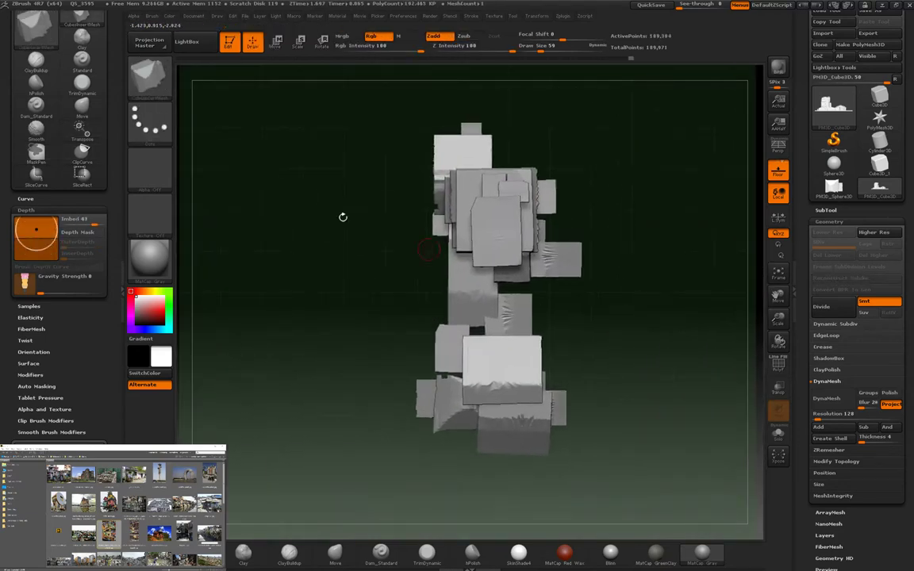
{"action": "scroll", "coordinate": [98, 135], "scroll_direction": "up", "scroll_amount": 3}
{"action": "left_click", "coordinate": [41, 54]}
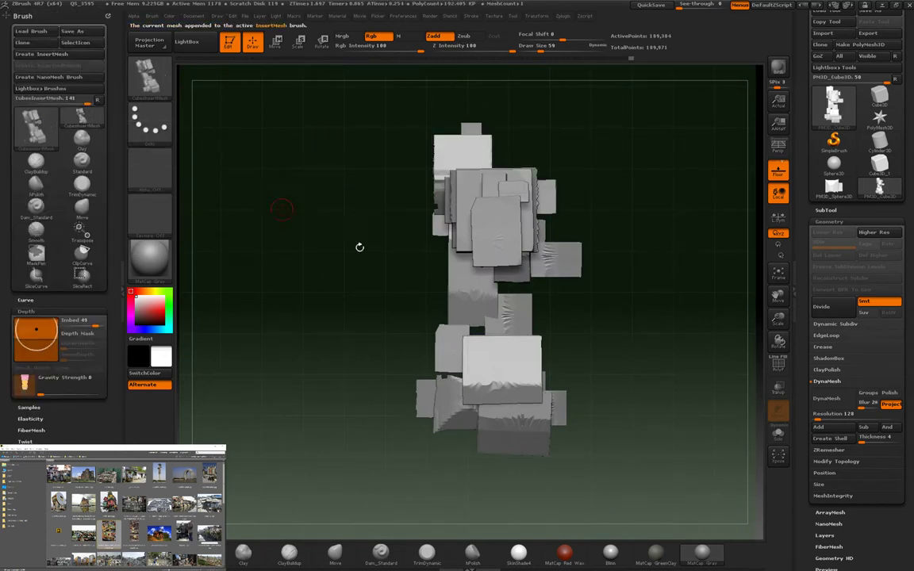
Step: Keep a hidden duplicate of the building cluster as a separate subtool and make the original PM3D_Cube3D subtool active
{"action": "mouse_move", "coordinate": [359, 247]}
{"action": "left_mouse_down"}
{"action": "mouse_move", "coordinate": [584, 357]}
{"action": "mouse_move", "coordinate": [758, 293]}
{"action": "left_mouse_up"}
{"action": "left_click", "coordinate": [825, 210]}
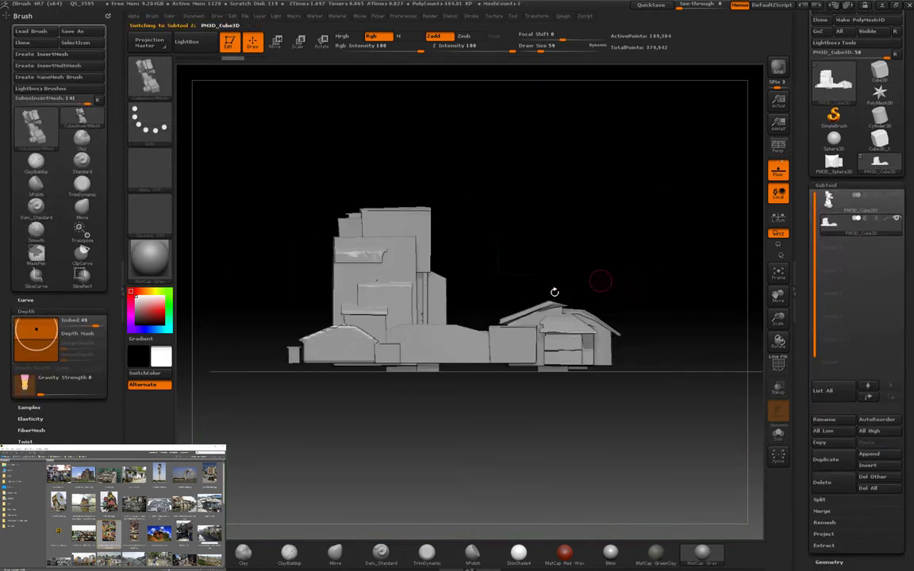
{"action": "left_click", "coordinate": [583, 333], "text": "alt"}
Step: Move the unmasked gabled houses and their connecting block in against the tower to make the cluster more compact
{"action": "key", "text": "w"}
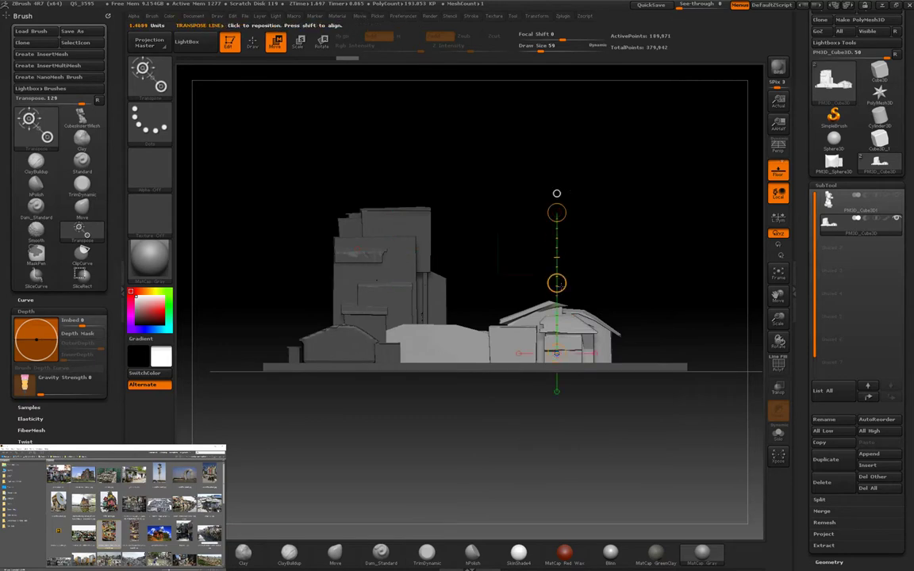
{"action": "left_click_drag", "start_coordinate": [556, 283], "coordinate": [507, 302]}
{"action": "left_click_drag", "start_coordinate": [555, 197], "coordinate": [597, 414]}
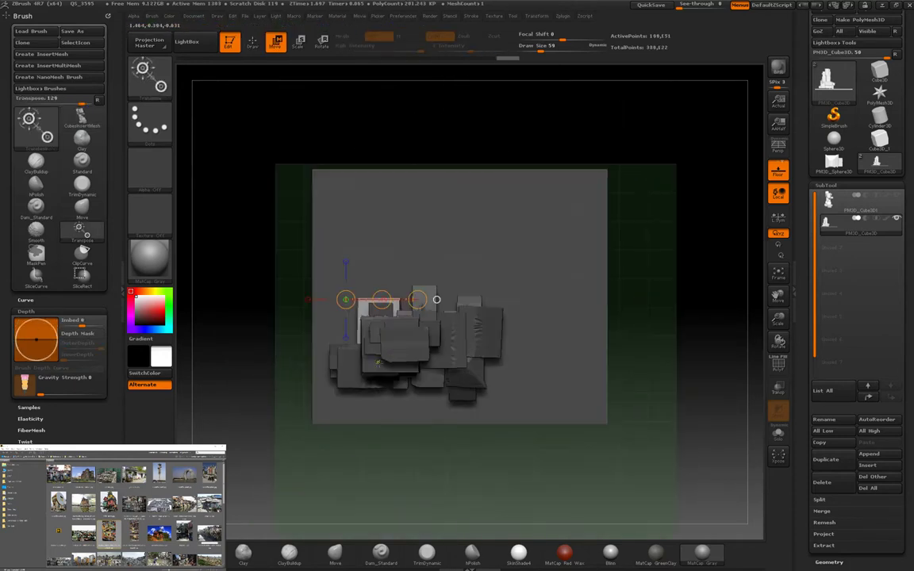
Step: Isolate the tower's main block, bring back the other parts, and adjust its placement beneath the upper storeys with Transpose
{"action": "left_click", "coordinate": [377, 362], "text": "ctrl+shift"}
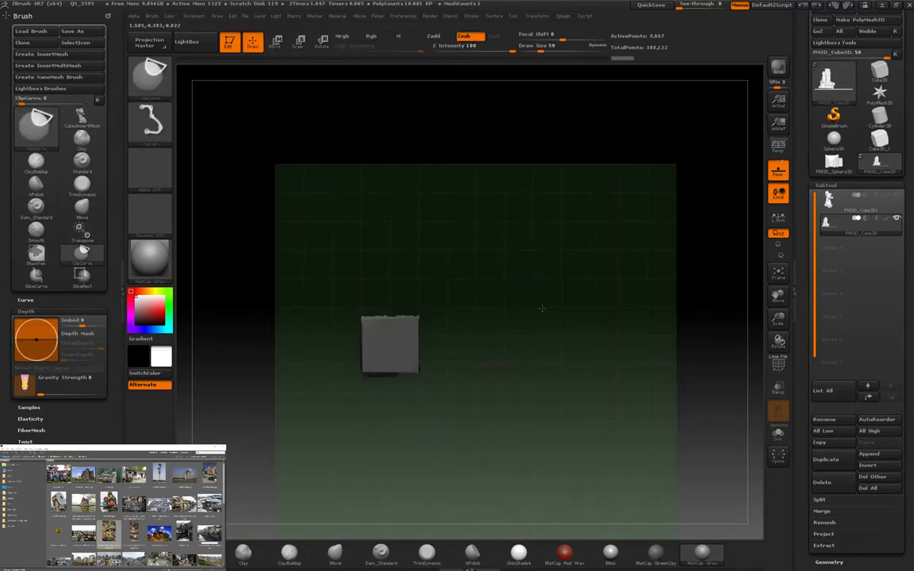
{"action": "left_click", "coordinate": [542, 308], "text": "ctrl+shift"}
{"action": "key", "text": "r"}
{"action": "left_click_drag", "start_coordinate": [644, 315], "coordinate": [539, 313]}
{"action": "key", "text": "w"}
{"action": "left_click_drag", "start_coordinate": [428, 304], "coordinate": [434, 337]}
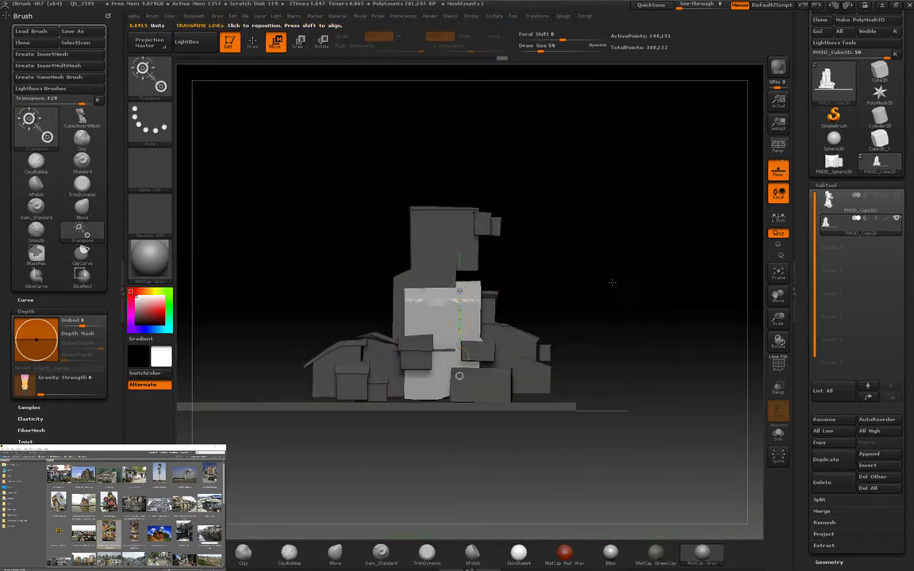
Step: Insert a block from the CubesInsertMesh brush beside the building cluster and shape it into a tall, thin vertical post
{"action": "left_click_drag", "start_coordinate": [612, 282], "coordinate": [573, 218]}
{"action": "key", "text": "b"}
{"action": "key", "text": "i"}
{"action": "key", "text": "m"}
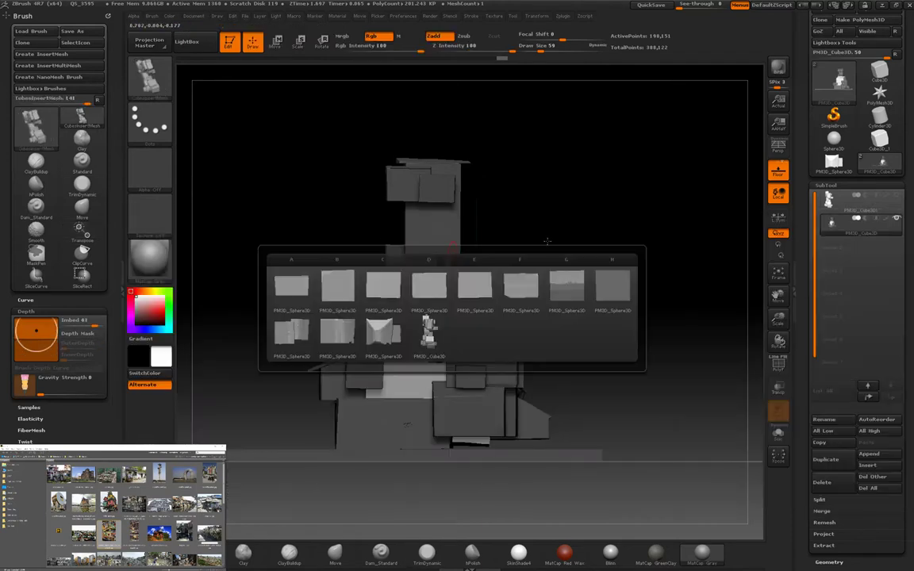
{"action": "left_click", "coordinate": [291, 285]}
{"action": "left_click_drag", "start_coordinate": [291, 285], "coordinate": [342, 394]}
{"action": "key", "text": "w"}
{"action": "left_click_drag", "start_coordinate": [338, 347], "coordinate": [341, 238], "text": "shift"}
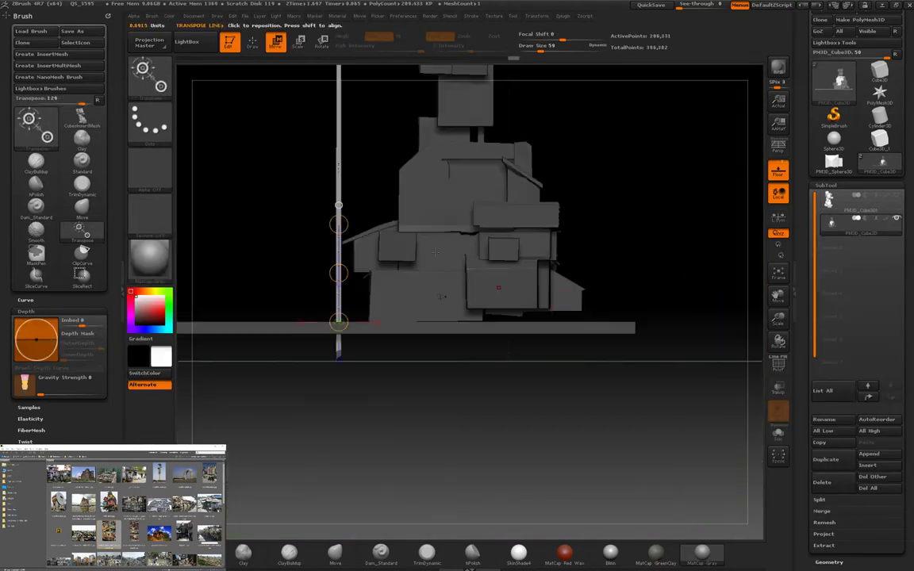
Step: Move the thin post into the gap beneath the tower's upper block with Transpose
{"action": "left_click_drag", "start_coordinate": [303, 174], "coordinate": [390, 175]}
{"action": "left_click_drag", "start_coordinate": [603, 238], "coordinate": [698, 238], "text": "shift"}
{"action": "left_click_drag", "start_coordinate": [442, 112], "coordinate": [570, 112]}
{"action": "left_click_drag", "start_coordinate": [691, 200], "coordinate": [417, 435]}
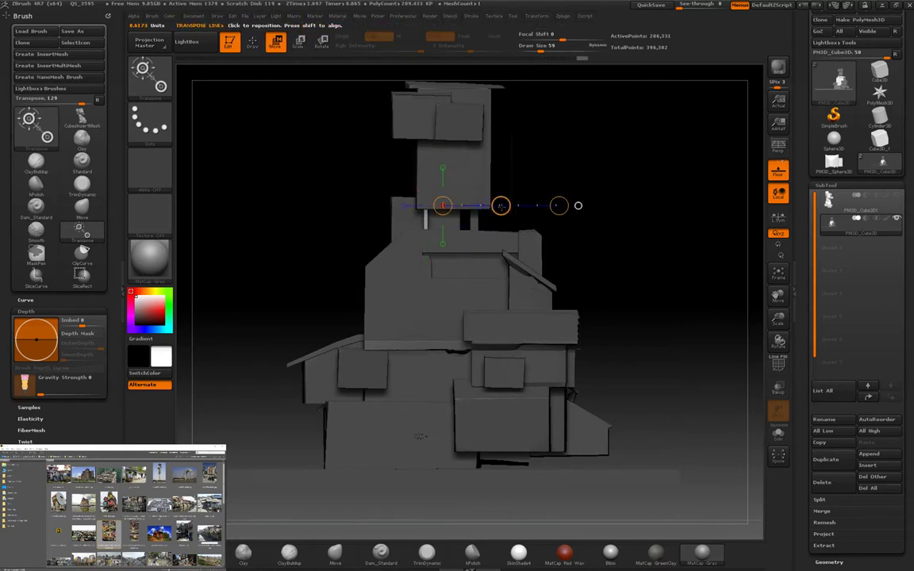
Step: Duplicate the support post repeatedly along the gap beneath the tower's upper block
{"action": "key", "text": "ctrl+shift"}
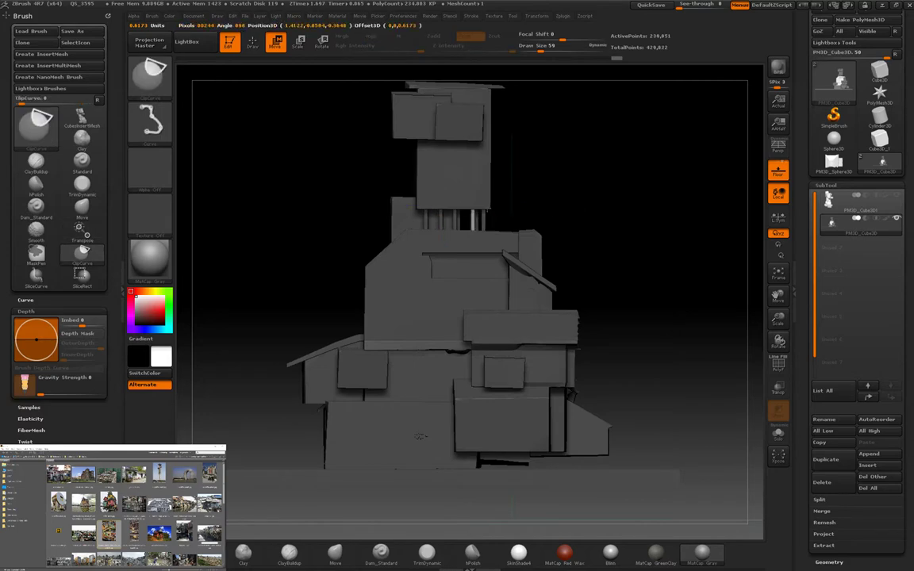
{"action": "key", "text": "ctrl+z"}
{"action": "key", "text": "ctrl+shift+z"}
{"action": "key", "text": "ctrl+z"}
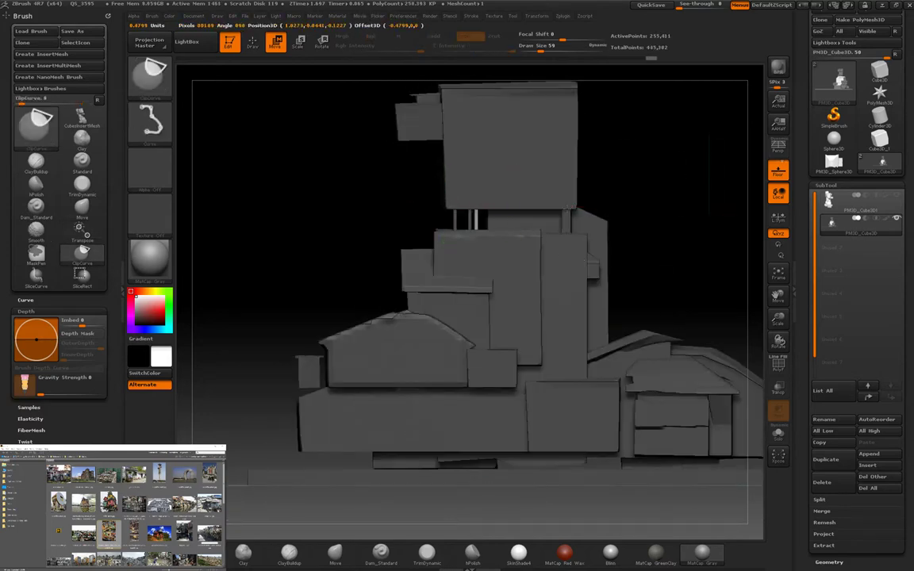
{"action": "key", "text": "w"}
{"action": "left_click_drag", "start_coordinate": [533, 193], "coordinate": [604, 193]}
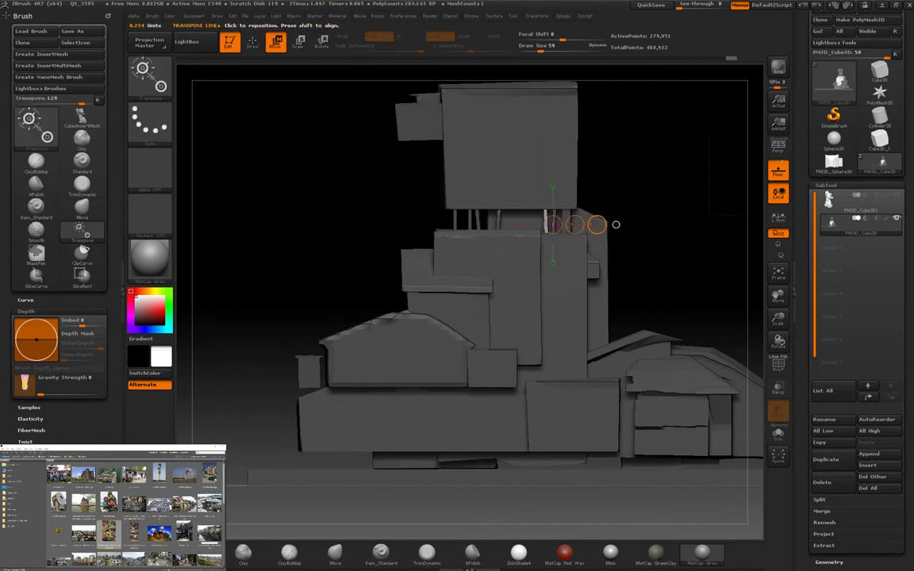
Step: Insert another thin beam below the overhanging boxes and rotate it into a diagonal brace against the tower wall
{"action": "mouse_move", "coordinate": [634, 221]}
{"action": "left_mouse_down"}
{"action": "mouse_move", "coordinate": [662, 220]}
{"action": "mouse_move", "coordinate": [663, 197]}
{"action": "mouse_move", "coordinate": [626, 224]}
{"action": "mouse_move", "coordinate": [595, 203]}
{"action": "mouse_move", "coordinate": [676, 345]}
{"action": "mouse_move", "coordinate": [565, 274]}
{"action": "left_mouse_up"}
{"action": "key", "text": "q"}
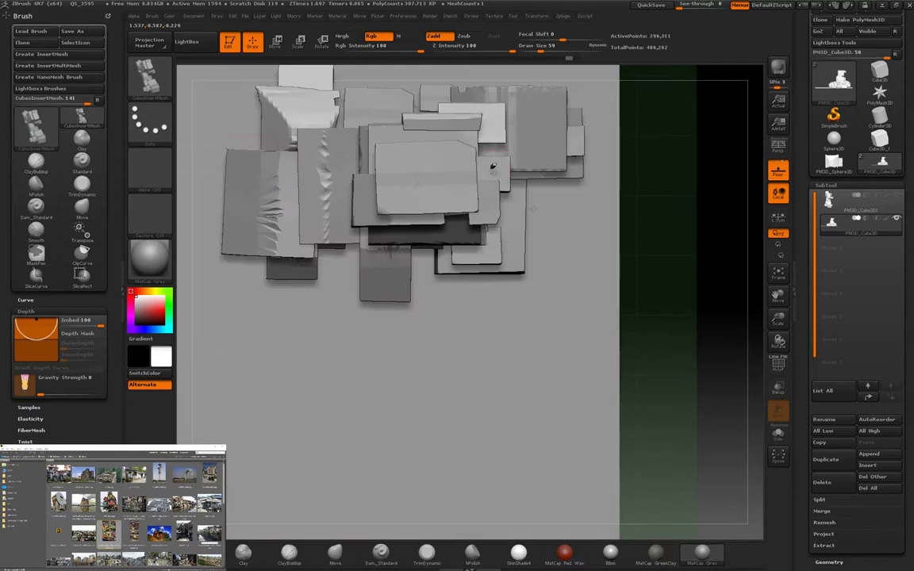
{"action": "left_click_drag", "start_coordinate": [533, 208], "coordinate": [603, 275]}
{"action": "key", "text": "w"}
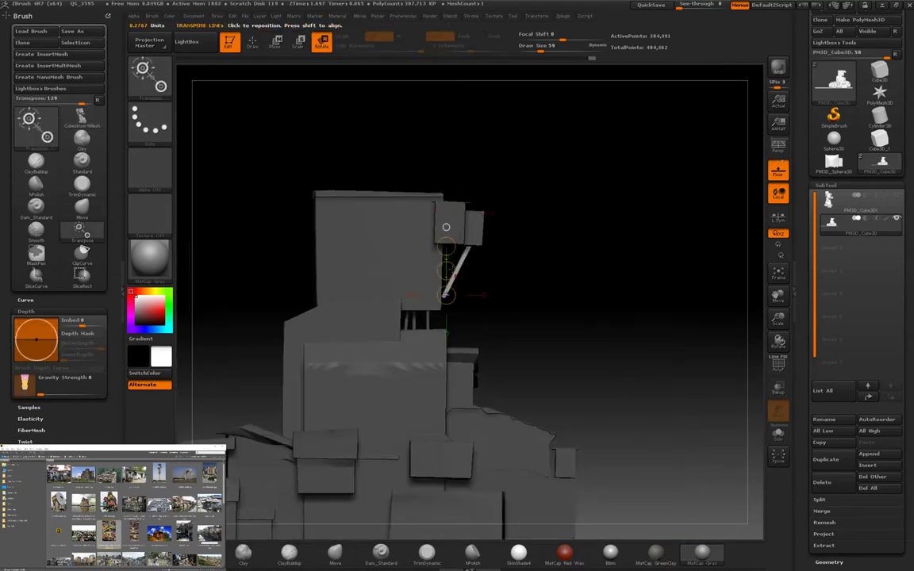
{"action": "left_click_drag", "start_coordinate": [551, 301], "coordinate": [602, 198]}
{"action": "key", "text": "r"}
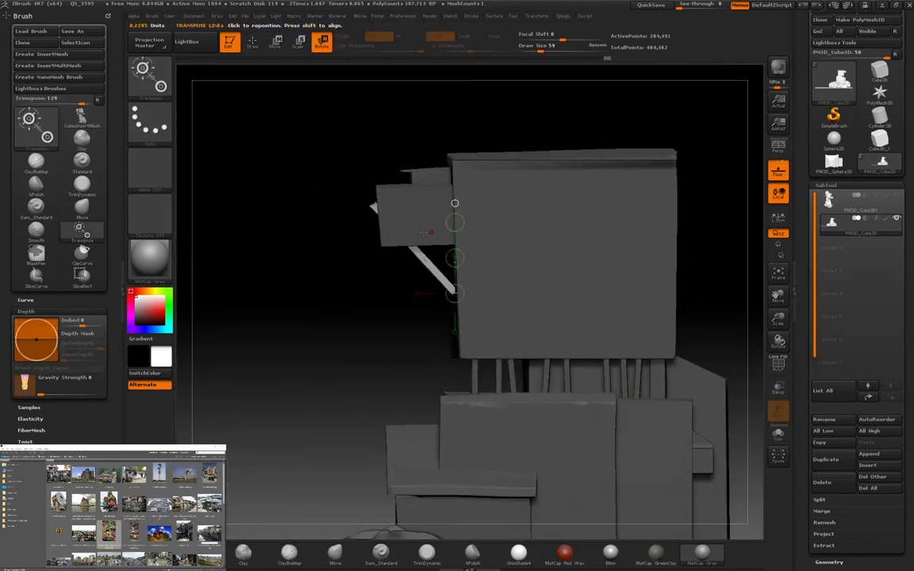
Step: Clip the brace's end protruding from the overhanging box and duplicate the brace side by side beneath the boxes
{"action": "mouse_move", "coordinate": [387, 243]}
{"action": "left_mouse_down"}
{"action": "mouse_move", "coordinate": [397, 264]}
{"action": "mouse_move", "coordinate": [379, 198]}
{"action": "mouse_move", "coordinate": [482, 222]}
{"action": "left_mouse_up"}
{"action": "key", "text": "r"}
{"action": "left_click", "coordinate": [378, 180], "text": "ctrl+shift"}
{"action": "key", "text": "w"}
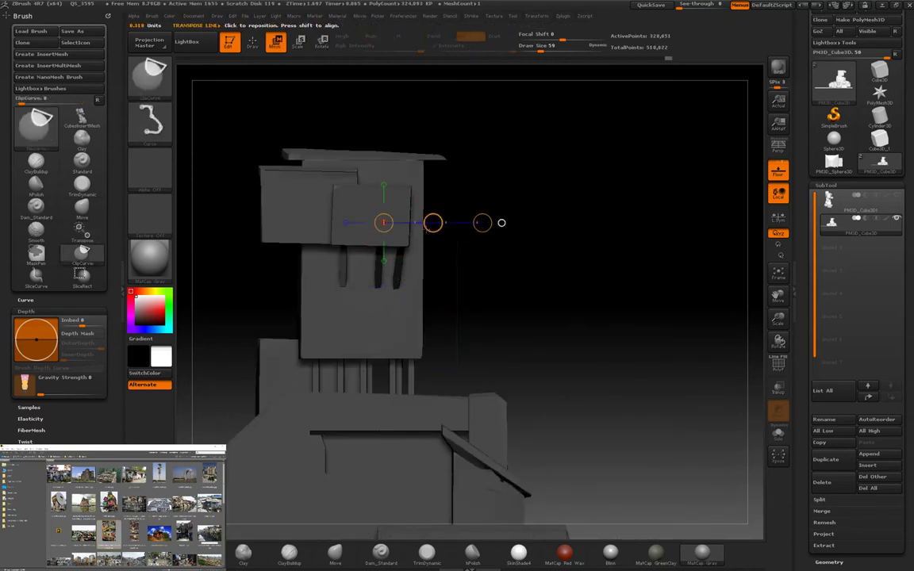
{"action": "left_click_drag", "start_coordinate": [332, 272], "coordinate": [353, 272]}
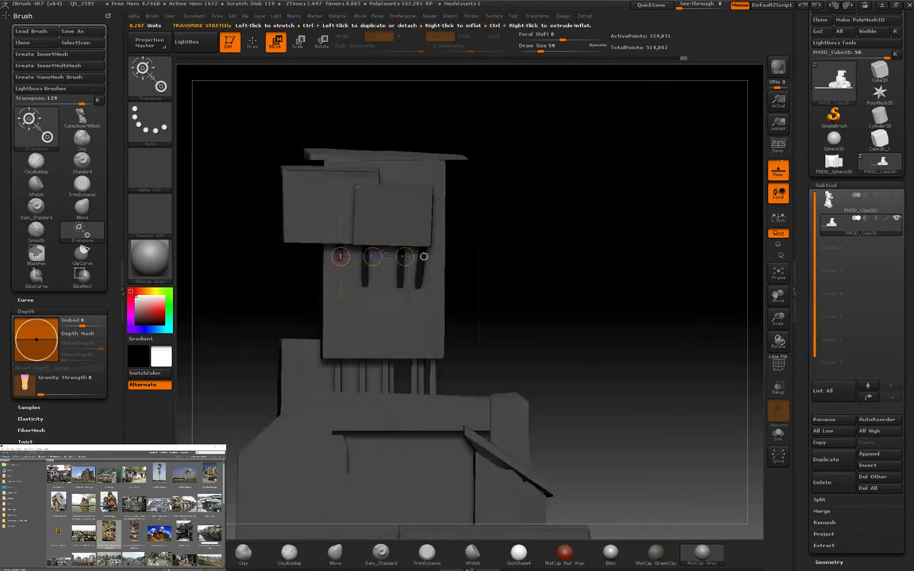
{"action": "left_click", "coordinate": [373, 255], "text": "ctrl"}
Step: Fit the copied brace under the set-back overhanging box and trim off its excess length
{"action": "left_click_drag", "start_coordinate": [556, 325], "coordinate": [497, 327]}
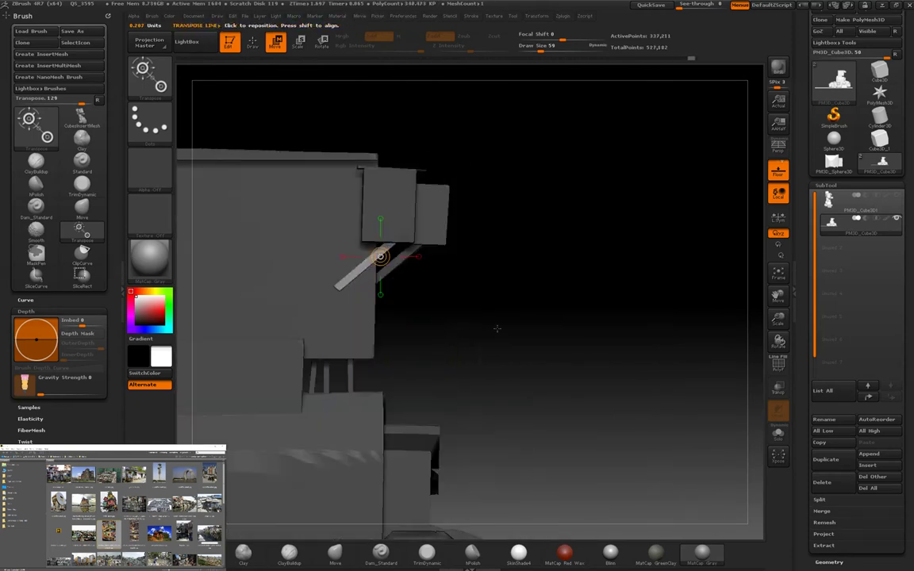
{"action": "left_click_drag", "start_coordinate": [555, 325], "coordinate": [405, 321]}
{"action": "mouse_move", "coordinate": [584, 333]}
{"action": "left_mouse_down", "text": "shift"}
{"action": "mouse_move", "coordinate": [602, 397]}
{"action": "mouse_move", "coordinate": [591, 238]}
{"action": "mouse_move", "coordinate": [584, 282]}
{"action": "mouse_move", "coordinate": [547, 347]}
{"action": "mouse_move", "coordinate": [626, 315]}
{"action": "mouse_move", "coordinate": [635, 301]}
{"action": "mouse_move", "coordinate": [587, 222]}
{"action": "left_mouse_up", "text": "shift"}
{"action": "key", "text": "w"}
{"action": "key", "text": "ctrl+shift"}
{"action": "mouse_move", "coordinate": [373, 315]}
{"action": "left_mouse_down"}
{"action": "mouse_move", "coordinate": [596, 276]}
{"action": "mouse_move", "coordinate": [608, 290]}
{"action": "mouse_move", "coordinate": [347, 271]}
{"action": "mouse_move", "coordinate": [342, 251]}
{"action": "left_mouse_up"}
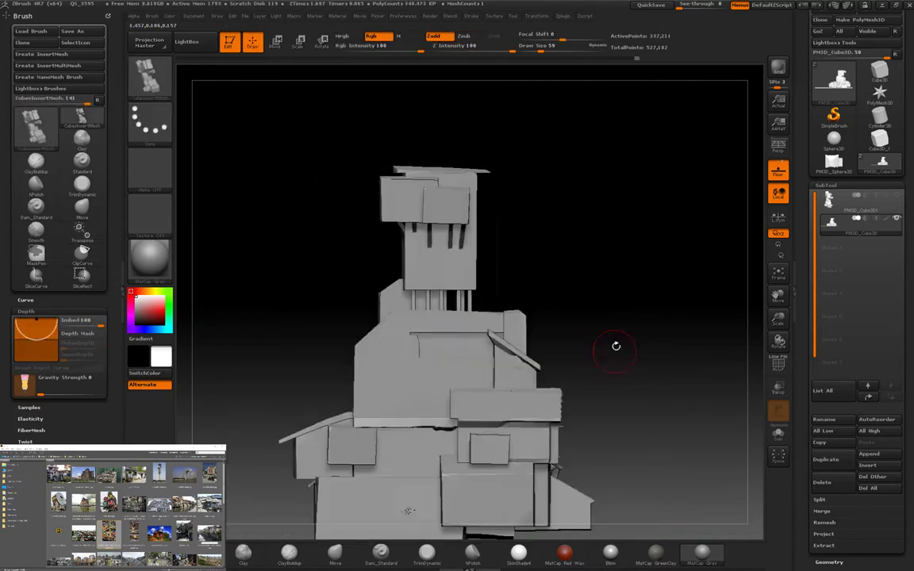
Step: Append the building cluster without its slab to the CubesInsertMesh_02 brush and split the hidden base slab into its own subtool
{"action": "left_click_drag", "start_coordinate": [614, 346], "coordinate": [597, 317]}
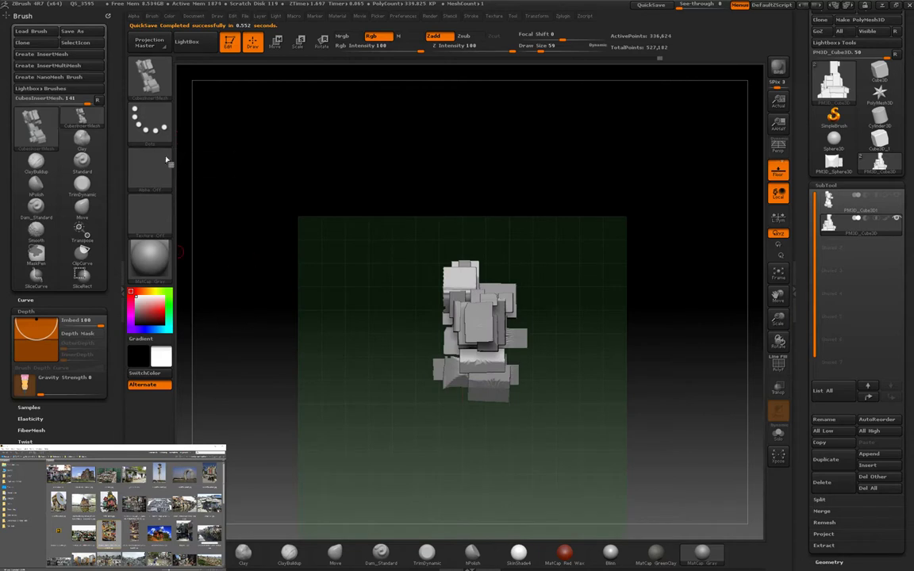
{"action": "left_click", "coordinate": [83, 53]}
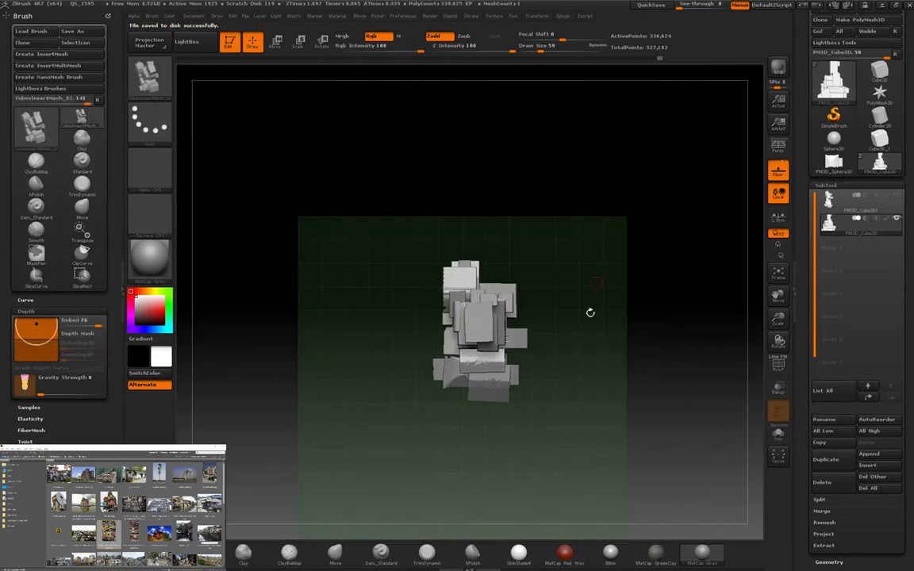
{"action": "left_click", "coordinate": [817, 500]}
Step: Insert the first overlapping block meshes near the middle of the empty base slab to start a new cluster
{"action": "key", "text": "m"}
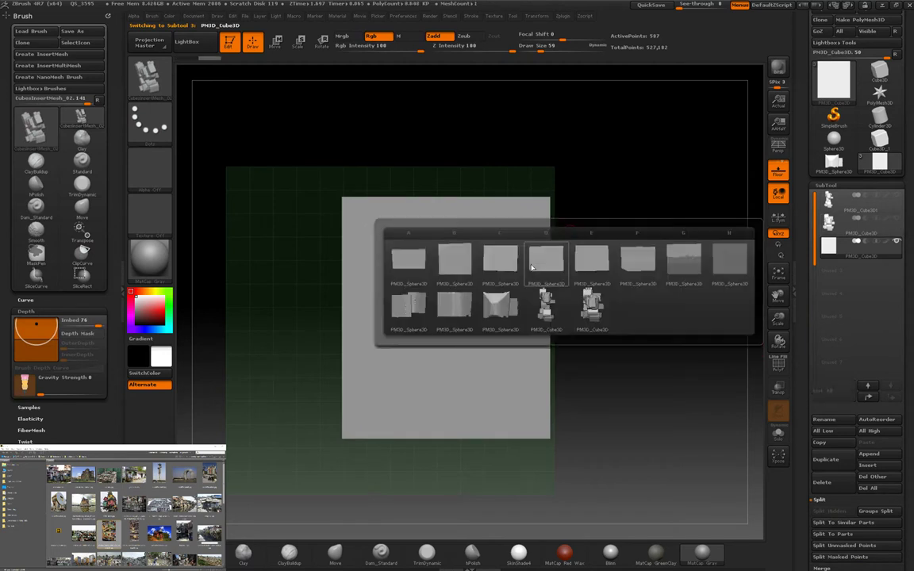
{"action": "left_click", "coordinate": [500, 259]}
{"action": "left_click_drag", "start_coordinate": [400, 305], "coordinate": [453, 264]}
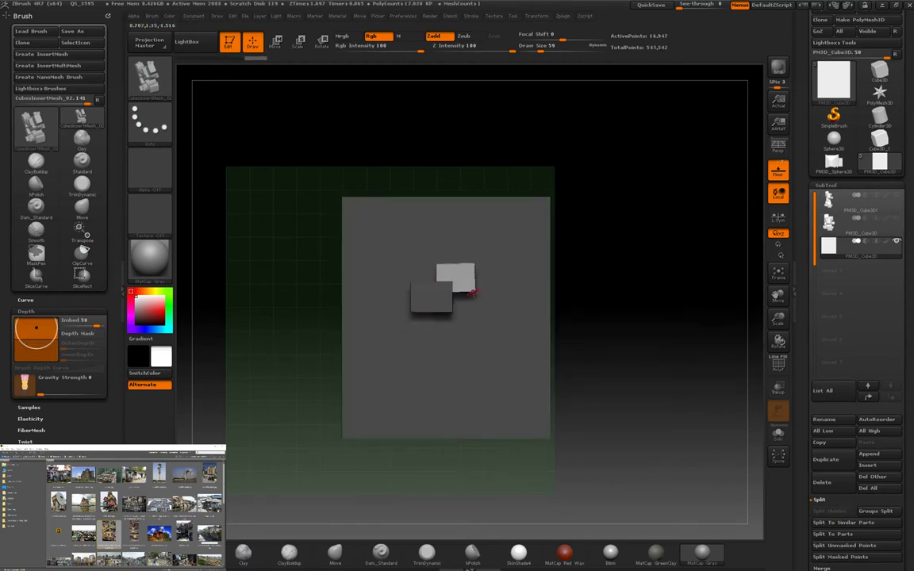
{"action": "key", "text": "m"}
{"action": "left_click", "coordinate": [496, 267]}
{"action": "left_click_drag", "start_coordinate": [430, 277], "coordinate": [429, 294]}
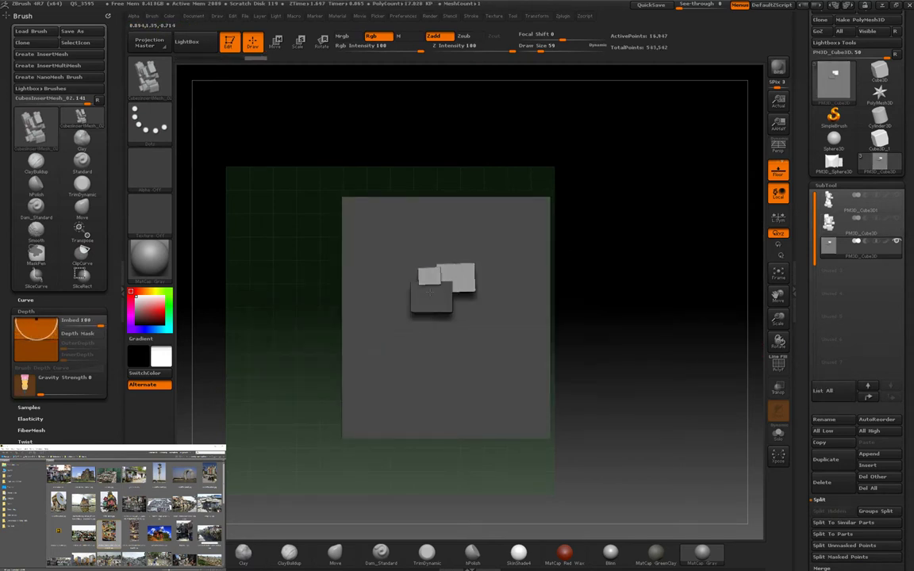
{"action": "key", "text": "m"}
{"action": "left_click", "coordinate": [497, 347]}
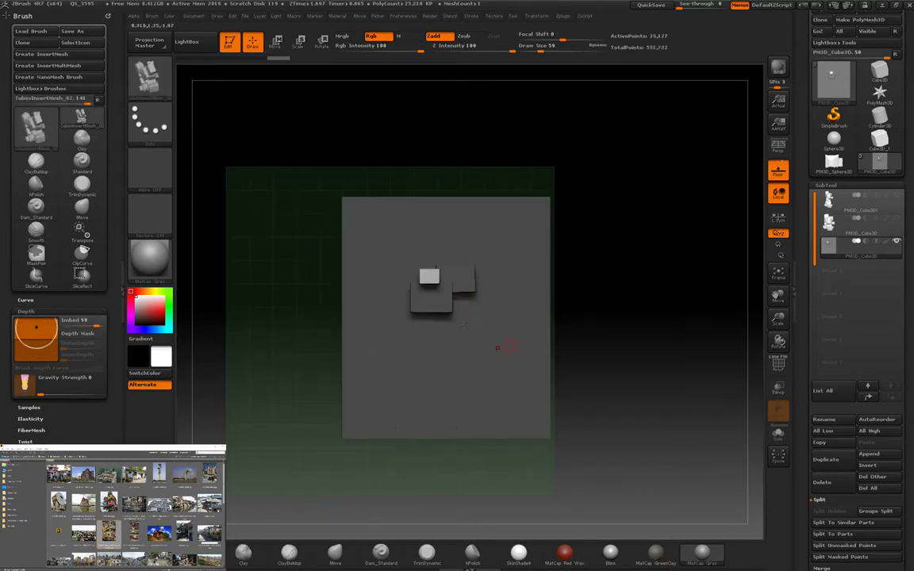
Step: Add a curved-roof house and further block meshes around the first blocks of the new cluster
{"action": "key", "text": "m"}
{"action": "left_click", "coordinate": [348, 353]}
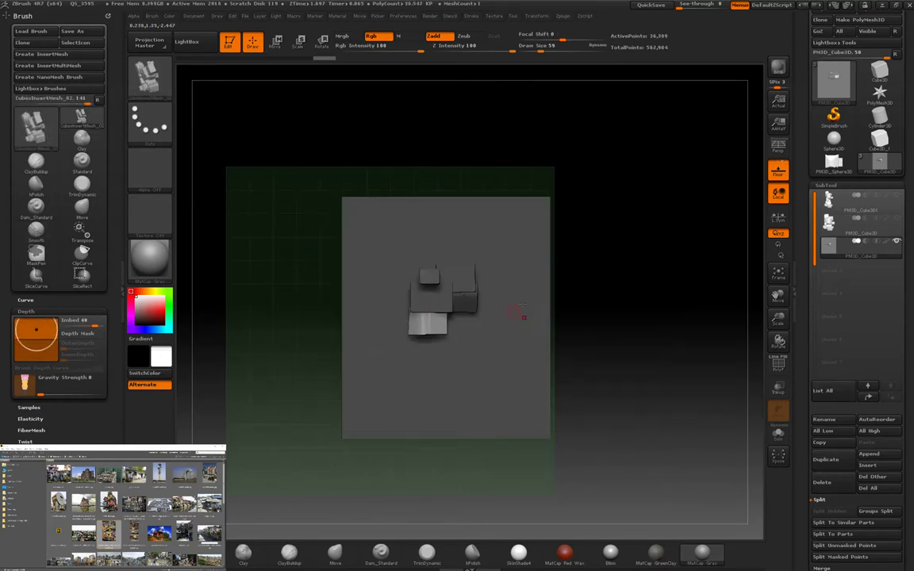
{"action": "key", "text": "m"}
{"action": "left_click", "coordinate": [532, 303]}
{"action": "key", "text": "m"}
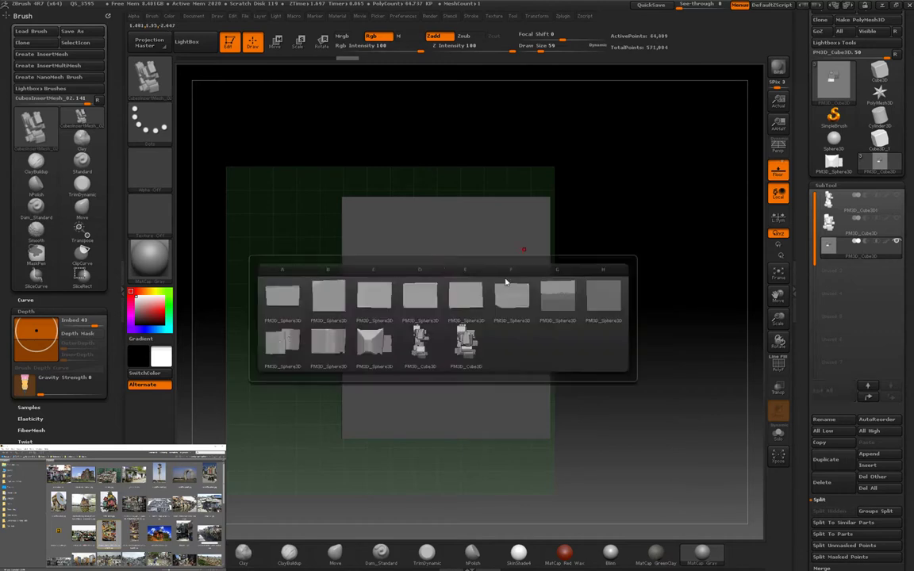
{"action": "left_click", "coordinate": [508, 290]}
Step: Stack smaller block and roofed meshes on the upper levels of the new cluster
{"action": "key", "text": "m"}
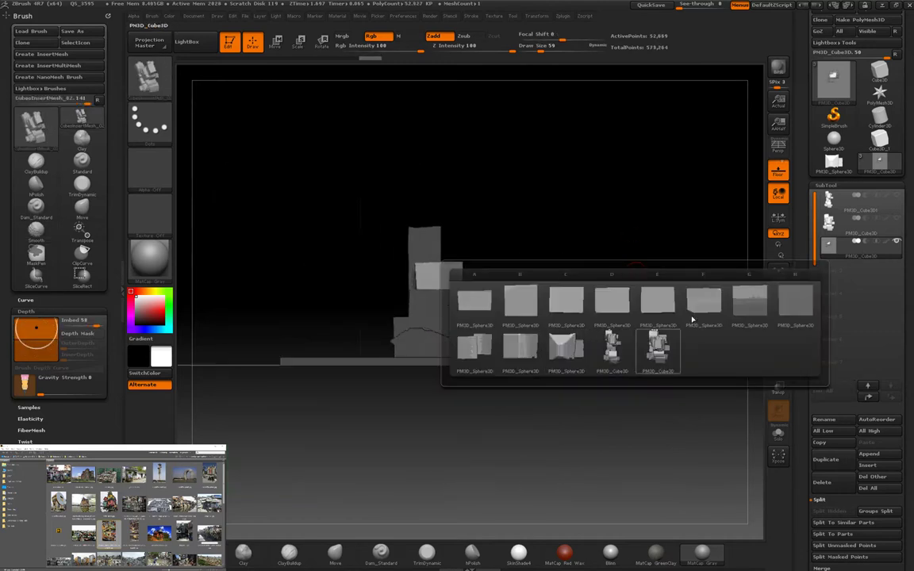
{"action": "left_click", "coordinate": [692, 305]}
{"action": "key", "text": "m"}
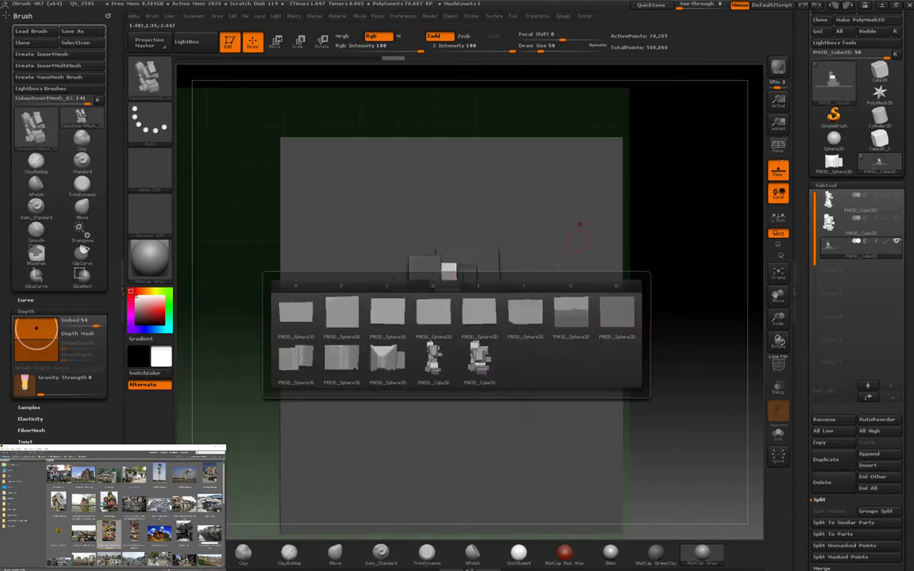
{"action": "left_click", "coordinate": [340, 366]}
{"action": "key", "text": "m"}
{"action": "left_click", "coordinate": [393, 309]}
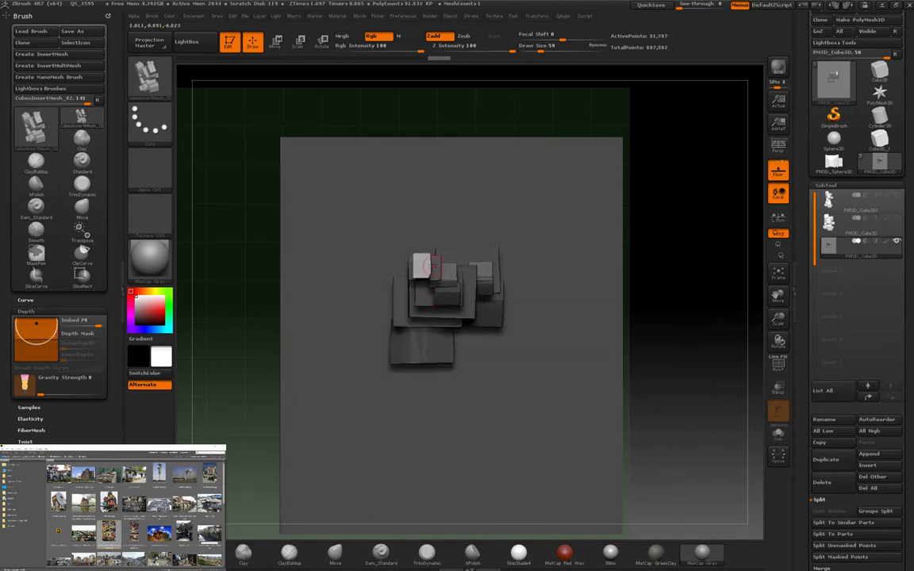
Step: Insert mesh G as a tilted block on the upper tower and pick another mesh for its outer side
{"action": "left_click_drag", "start_coordinate": [692, 260], "coordinate": [424, 412]}
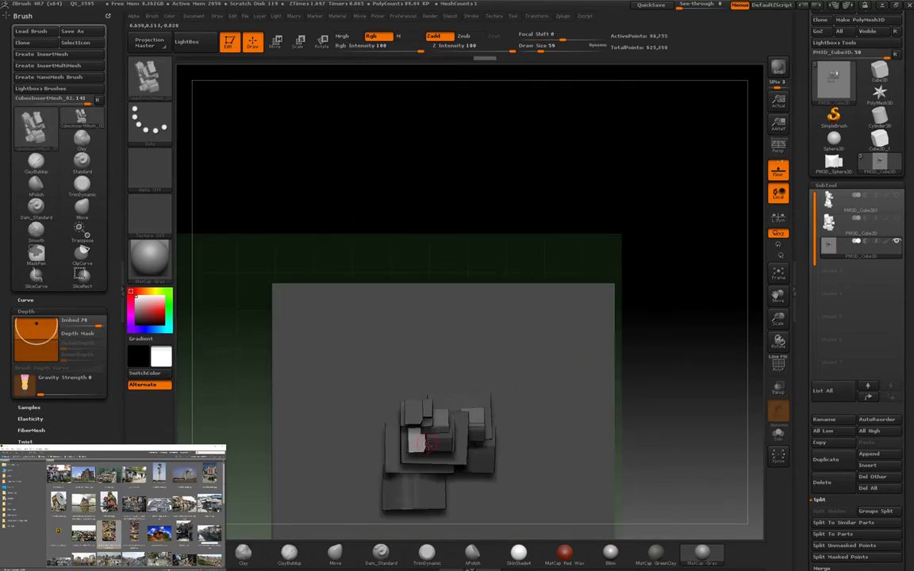
{"action": "left_click_drag", "start_coordinate": [426, 445], "coordinate": [682, 249]}
{"action": "key", "text": "m"}
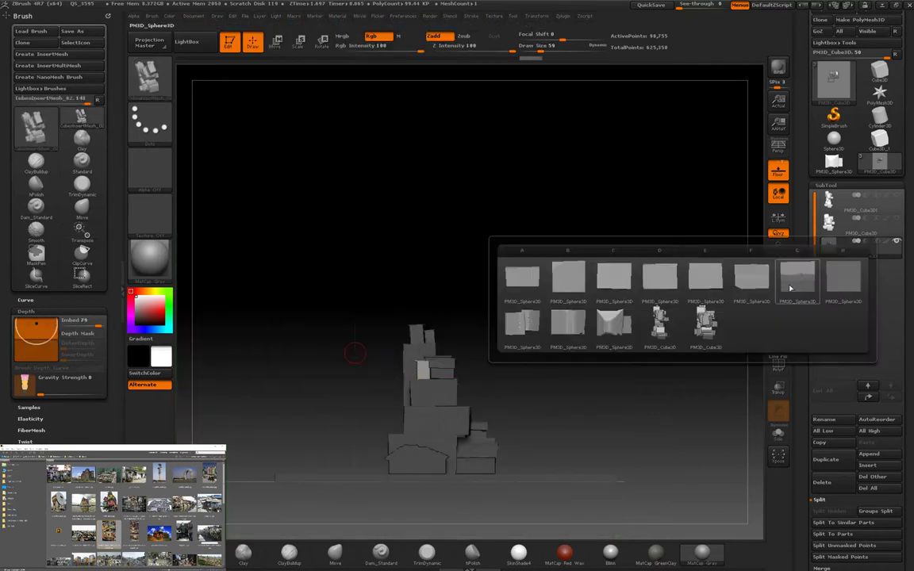
{"action": "left_click", "coordinate": [790, 288]}
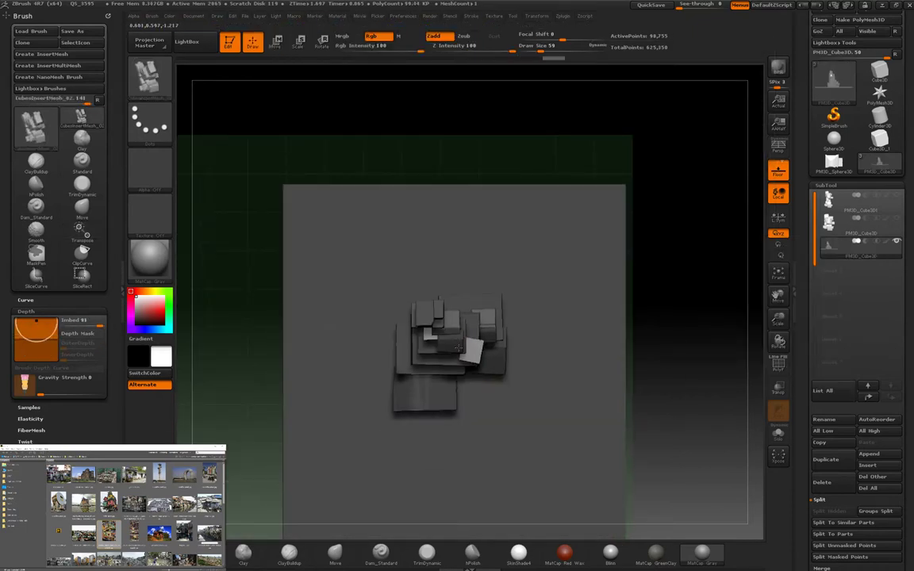
{"action": "mouse_move", "coordinate": [478, 346]}
{"action": "left_mouse_down"}
{"action": "mouse_move", "coordinate": [635, 288]}
{"action": "mouse_move", "coordinate": [479, 381]}
{"action": "mouse_move", "coordinate": [810, 285]}
{"action": "mouse_move", "coordinate": [477, 383]}
{"action": "mouse_move", "coordinate": [540, 296]}
{"action": "mouse_move", "coordinate": [526, 265]}
{"action": "mouse_move", "coordinate": [476, 381]}
{"action": "left_mouse_up"}
{"action": "key", "text": "w"}
{"action": "key", "text": "m"}
{"action": "left_click", "coordinate": [658, 309]}
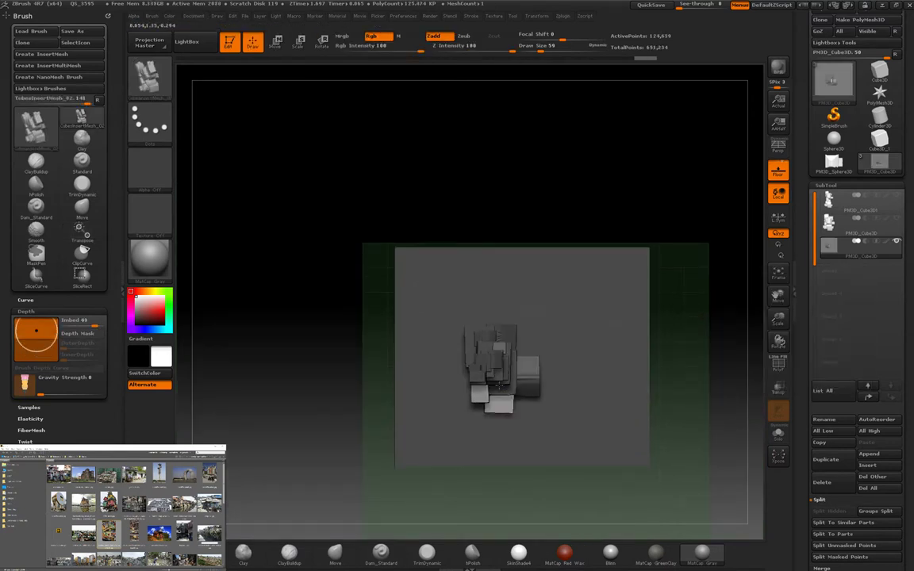
Step: Extend the new cluster sideways with a large block and smaller overlapping blocks on top of it
{"action": "mouse_move", "coordinate": [603, 333]}
{"action": "left_mouse_down"}
{"action": "mouse_move", "coordinate": [683, 281]}
{"action": "mouse_move", "coordinate": [556, 396]}
{"action": "left_mouse_up"}
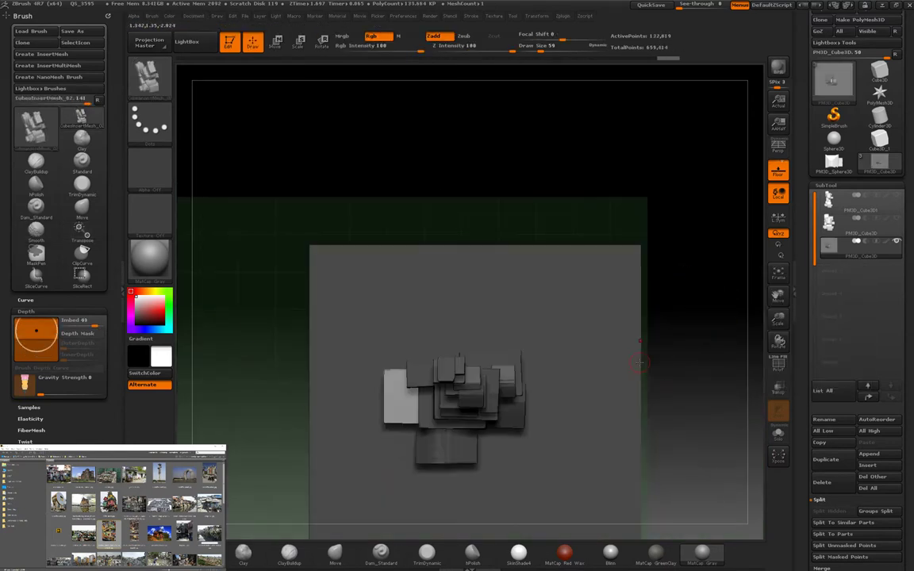
{"action": "key", "text": "m"}
{"action": "left_click", "coordinate": [543, 407]}
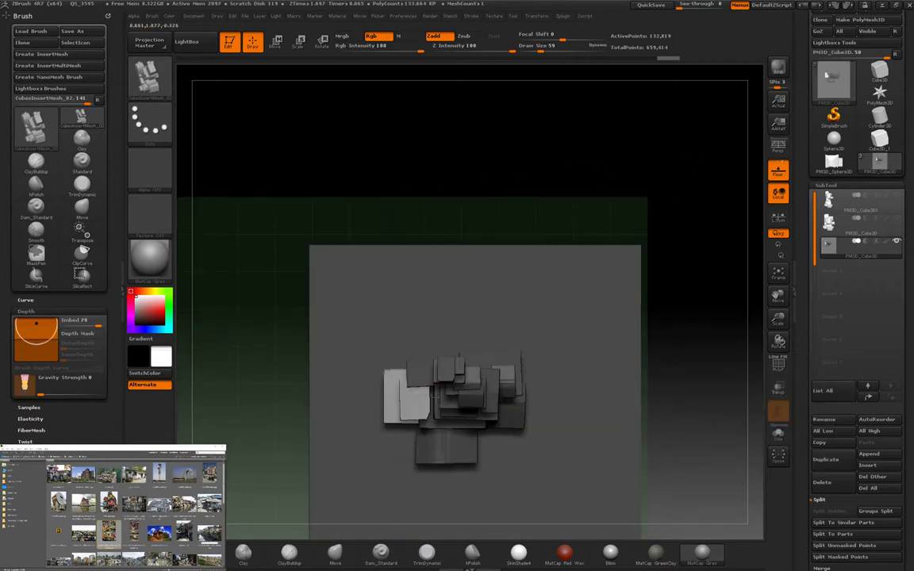
{"action": "key", "text": "m"}
{"action": "left_click", "coordinate": [420, 388]}
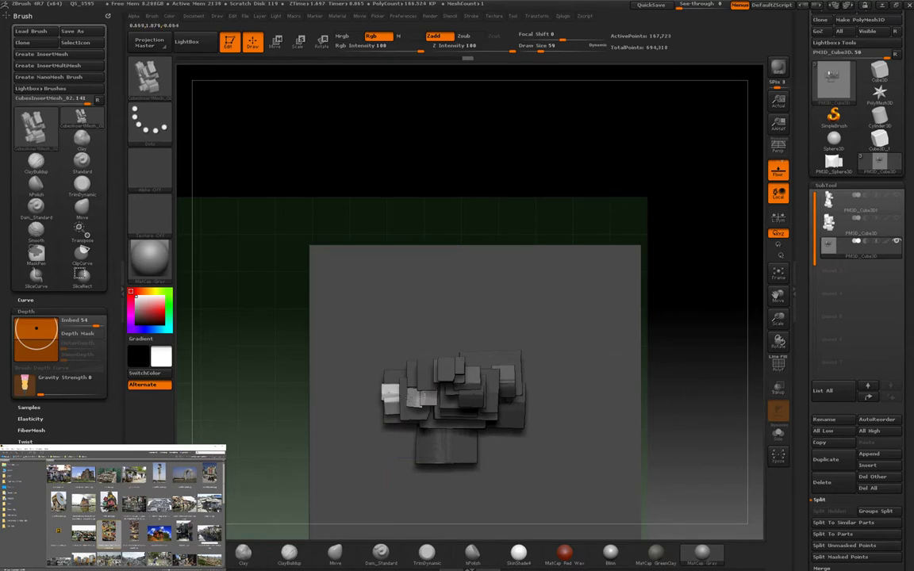
Step: Add more blocks to the new cluster and adjust the tower's tall outer column with Transpose
{"action": "left_click_drag", "start_coordinate": [347, 374], "coordinate": [679, 290], "text": "shift"}
{"action": "key", "text": "w"}
{"action": "left_click_drag", "start_coordinate": [619, 317], "coordinate": [548, 318]}
{"action": "key", "text": "q"}
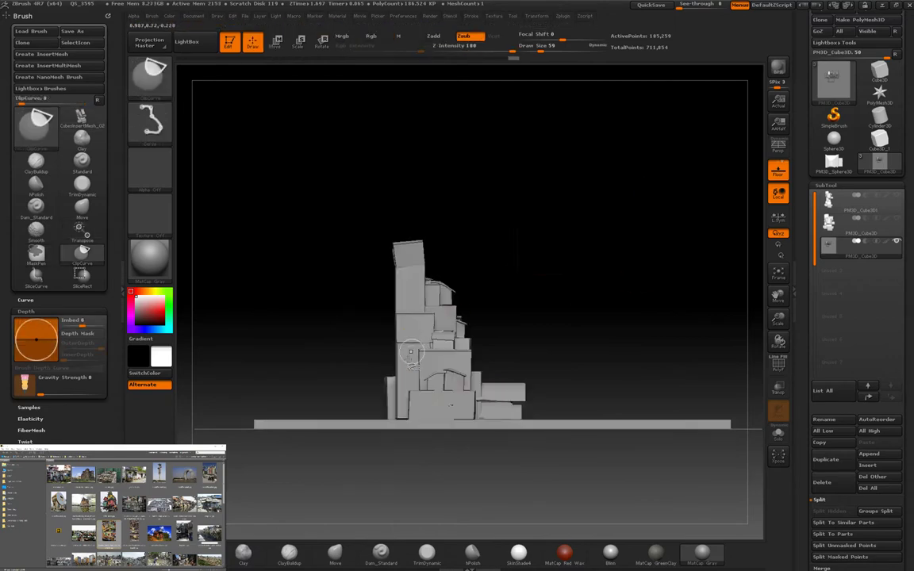
{"action": "key", "text": "w"}
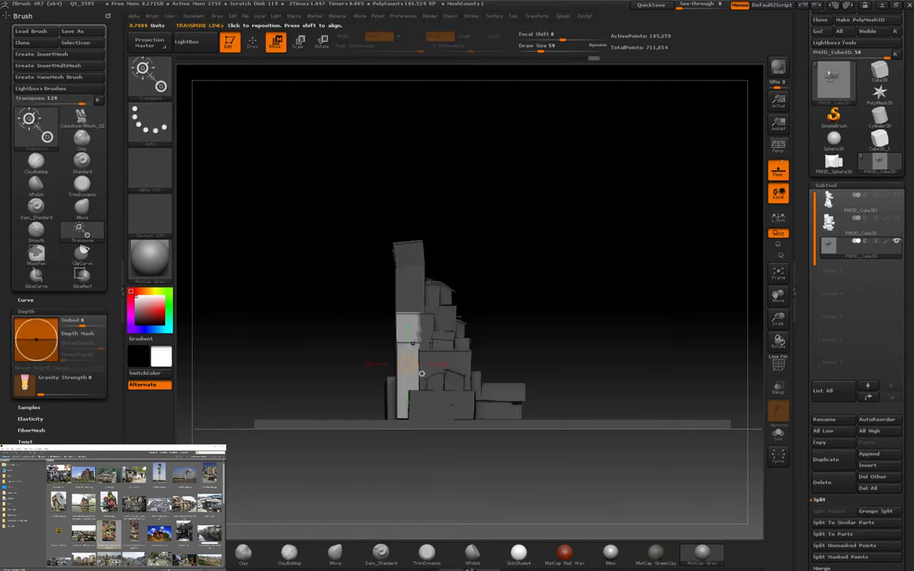
{"action": "left_click_drag", "start_coordinate": [579, 280], "coordinate": [569, 324]}
{"action": "mouse_move", "coordinate": [652, 275]}
{"action": "left_mouse_down"}
{"action": "mouse_move", "coordinate": [550, 211]}
{"action": "mouse_move", "coordinate": [388, 436]}
{"action": "left_mouse_up"}
{"action": "mouse_move", "coordinate": [360, 324]}
{"action": "left_mouse_down"}
{"action": "mouse_move", "coordinate": [585, 317]}
{"action": "mouse_move", "coordinate": [573, 320]}
{"action": "mouse_move", "coordinate": [611, 300]}
{"action": "mouse_move", "coordinate": [395, 433]}
{"action": "mouse_move", "coordinate": [683, 310]}
{"action": "mouse_move", "coordinate": [597, 310]}
{"action": "mouse_move", "coordinate": [602, 321]}
{"action": "mouse_move", "coordinate": [435, 436]}
{"action": "left_mouse_up"}
Step: Slice a vertical strip off the tower's tall lower column with the SliceCurve brush
{"action": "key", "text": "b"}
{"action": "key", "text": "s"}
{"action": "key", "text": "c"}
{"action": "mouse_move", "coordinate": [407, 500]}
{"action": "left_mouse_down", "text": "ctrl+shift"}
{"action": "mouse_move", "coordinate": [411, 358]}
{"action": "mouse_move", "coordinate": [419, 332]}
{"action": "left_mouse_up", "text": "ctrl+shift"}
{"action": "left_click_drag", "start_coordinate": [414, 485], "coordinate": [410, 293], "text": "ctrl+shift"}
{"action": "mouse_move", "coordinate": [556, 349]}
{"action": "left_mouse_down"}
{"action": "mouse_move", "coordinate": [474, 348]}
{"action": "mouse_move", "coordinate": [571, 340]}
{"action": "left_mouse_up"}
Step: Isolate the sliced strip of the column and bring back the rest of the cluster with only the strip unmasked
{"action": "left_click", "coordinate": [302, 376], "text": "ctrl+shift"}
{"action": "left_click_drag", "start_coordinate": [318, 361], "coordinate": [321, 359], "text": "ctrl+shift"}
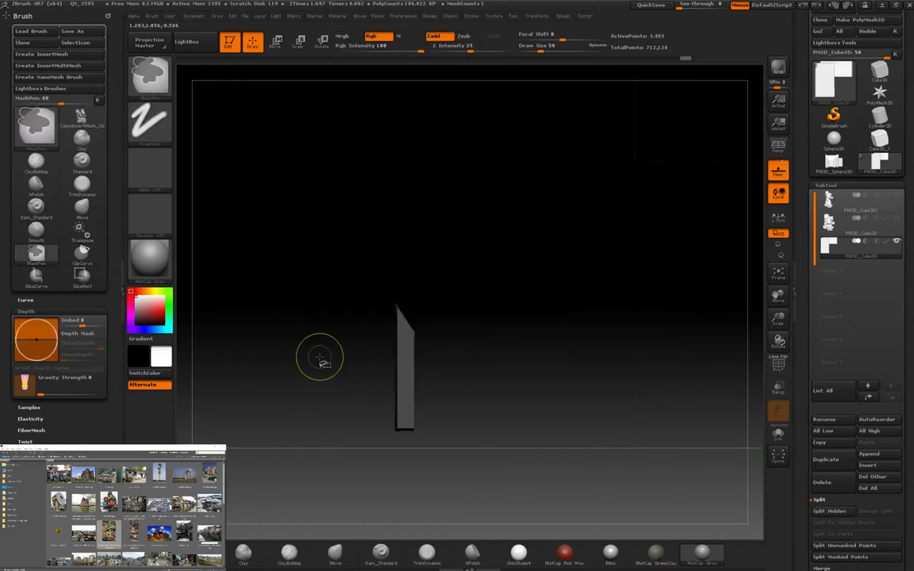
{"action": "left_click", "coordinate": [320, 359], "text": "ctrl+shift"}
{"action": "left_click_drag", "start_coordinate": [403, 283], "coordinate": [410, 485]}
{"action": "left_click_drag", "start_coordinate": [410, 485], "coordinate": [412, 331], "text": "ctrl+shift"}
{"action": "mouse_move", "coordinate": [571, 333]}
{"action": "left_mouse_down"}
{"action": "mouse_move", "coordinate": [378, 315]}
{"action": "mouse_move", "coordinate": [508, 284]}
{"action": "left_mouse_up"}
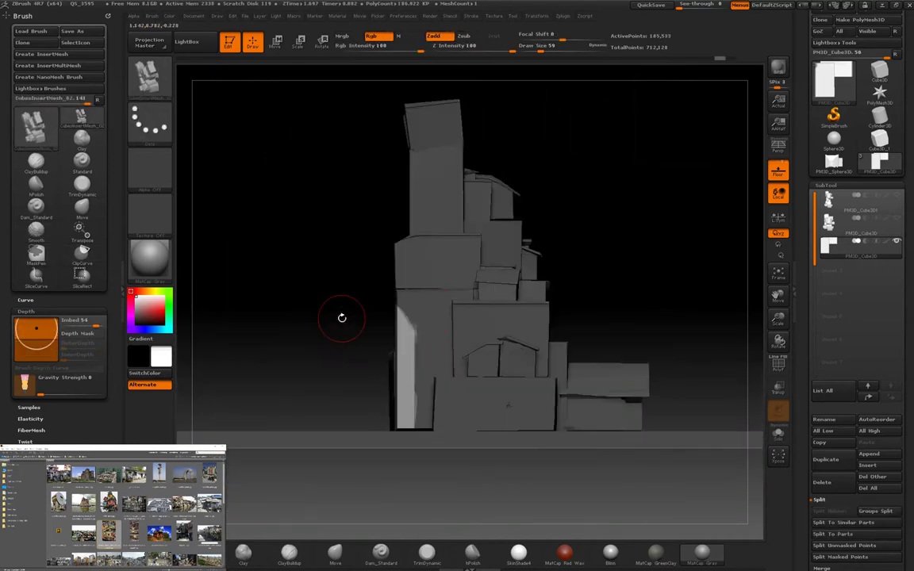
Step: Slice the tower's lower column with SliceCurve and trim its outer side beneath the overhang with ClipCurve
{"action": "key", "text": "b"}
{"action": "key", "text": "s"}
{"action": "key", "text": "c"}
{"action": "mouse_move", "coordinate": [703, 305]}
{"action": "left_mouse_down", "text": "ctrl+shift"}
{"action": "mouse_move", "coordinate": [278, 317]}
{"action": "mouse_move", "coordinate": [273, 335]}
{"action": "left_mouse_up", "text": "ctrl+shift"}
{"action": "key", "text": "b"}
{"action": "key", "text": "c"}
{"action": "key", "text": "c"}
{"action": "mouse_move", "coordinate": [412, 494]}
{"action": "left_mouse_down", "text": "ctrl+shift"}
{"action": "mouse_move", "coordinate": [413, 332]}
{"action": "mouse_move", "coordinate": [396, 305]}
{"action": "left_mouse_up", "text": "ctrl+shift"}
{"action": "mouse_move", "coordinate": [571, 333]}
{"action": "left_mouse_down"}
{"action": "mouse_move", "coordinate": [460, 317]}
{"action": "mouse_move", "coordinate": [556, 300]}
{"action": "left_mouse_up"}
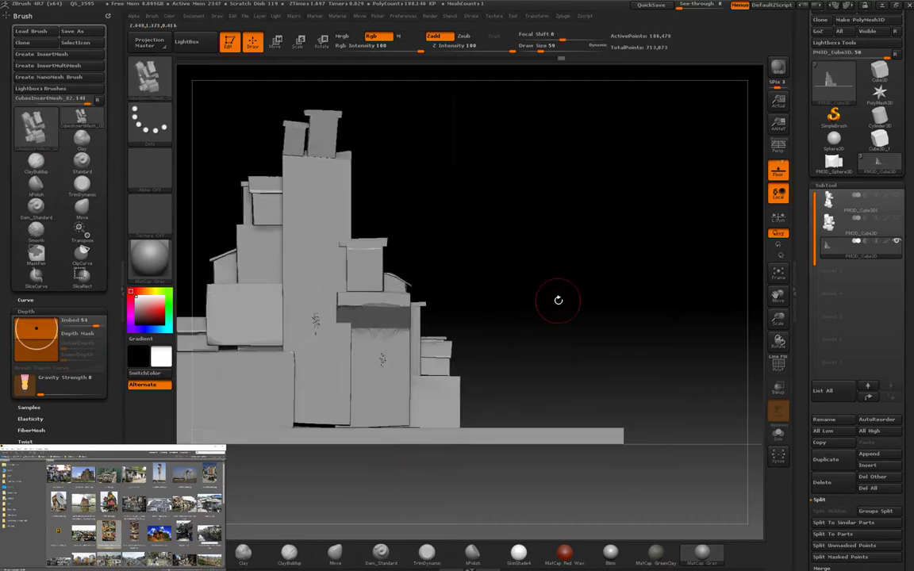
Step: Insert a small roofed block beneath the overhang and extend it sideways with Transpose into a long roofed ledge
{"action": "key", "text": "b"}
{"action": "key", "text": "i"}
{"action": "key", "text": "m"}
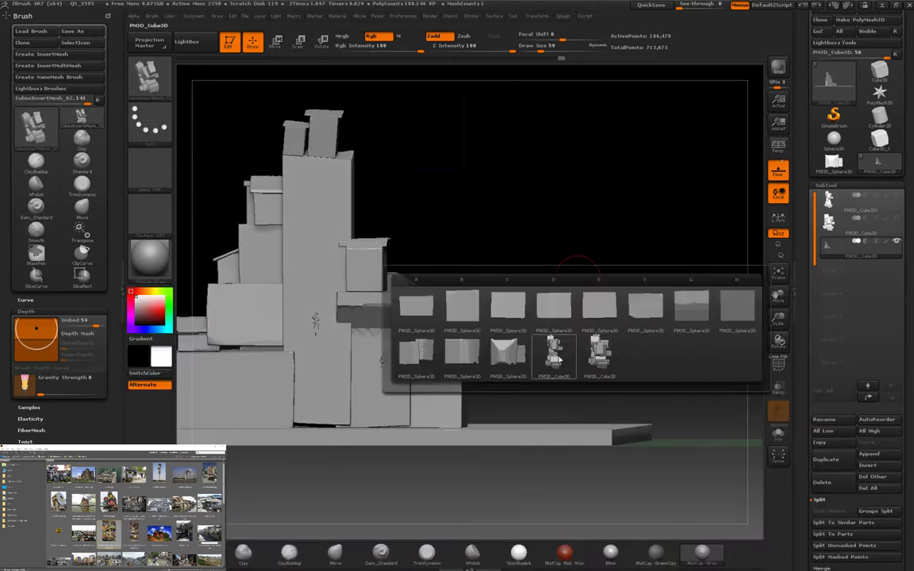
{"action": "left_click", "coordinate": [671, 314]}
{"action": "left_click_drag", "start_coordinate": [367, 367], "coordinate": [635, 317]}
{"action": "key", "text": "w"}
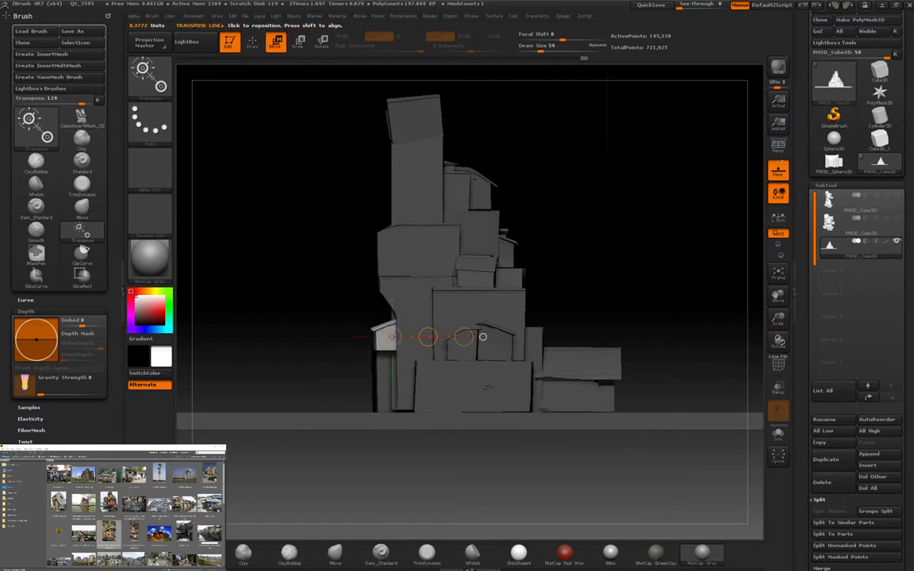
{"action": "left_click_drag", "start_coordinate": [432, 337], "coordinate": [339, 308]}
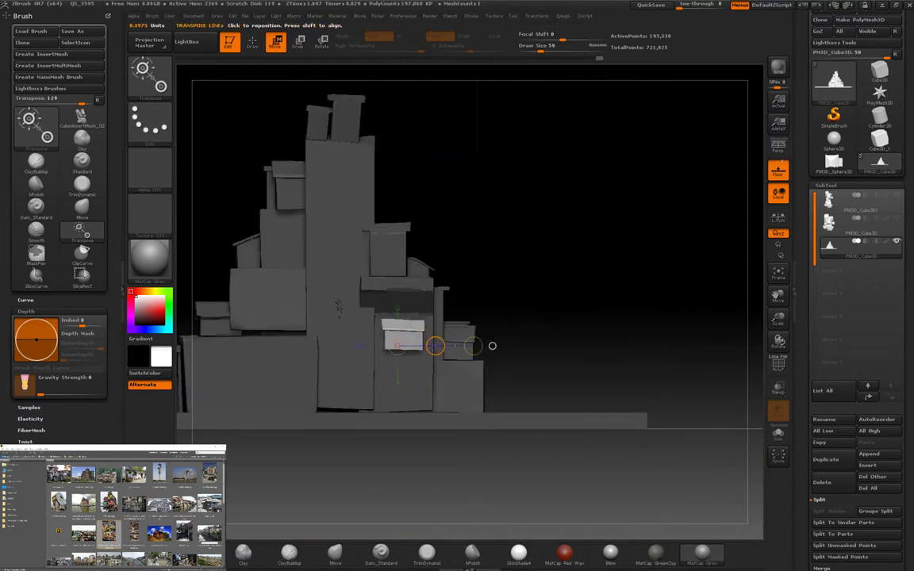
{"action": "left_click_drag", "start_coordinate": [463, 317], "coordinate": [499, 302]}
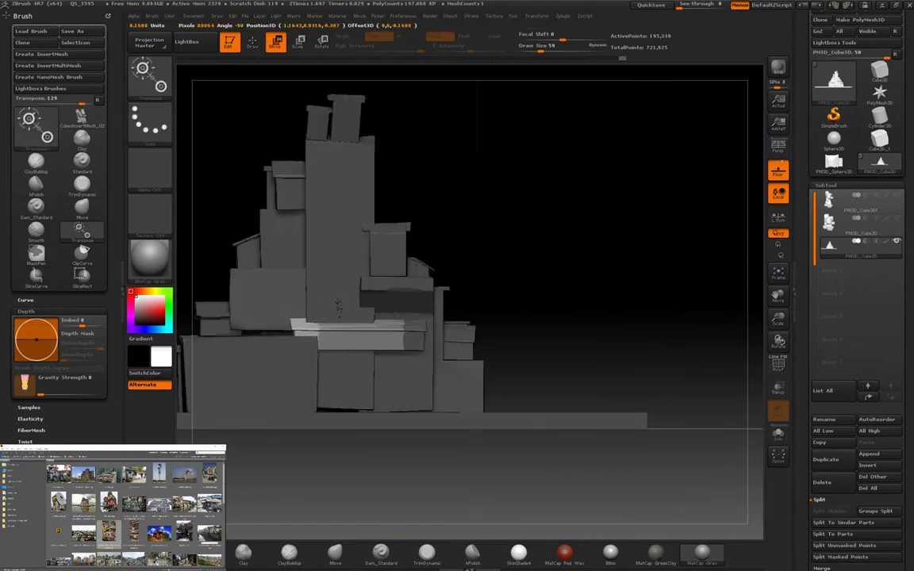
{"action": "left_click_drag", "start_coordinate": [276, 350], "coordinate": [618, 242]}
Step: Add narrow vertical posts under the long ledge and duplicate them sideways with Transpose
{"action": "key", "text": "q"}
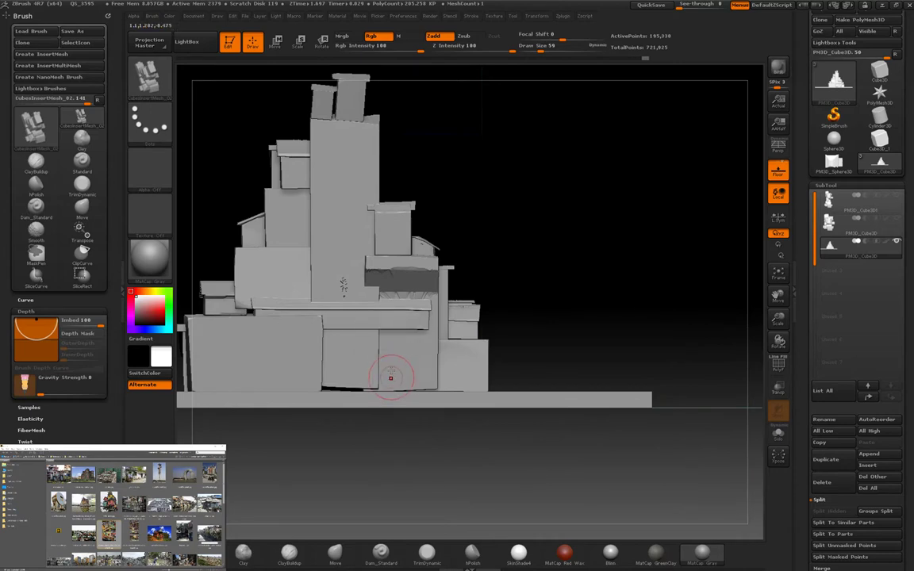
{"action": "key", "text": "w"}
{"action": "left_click_drag", "start_coordinate": [394, 250], "coordinate": [551, 323]}
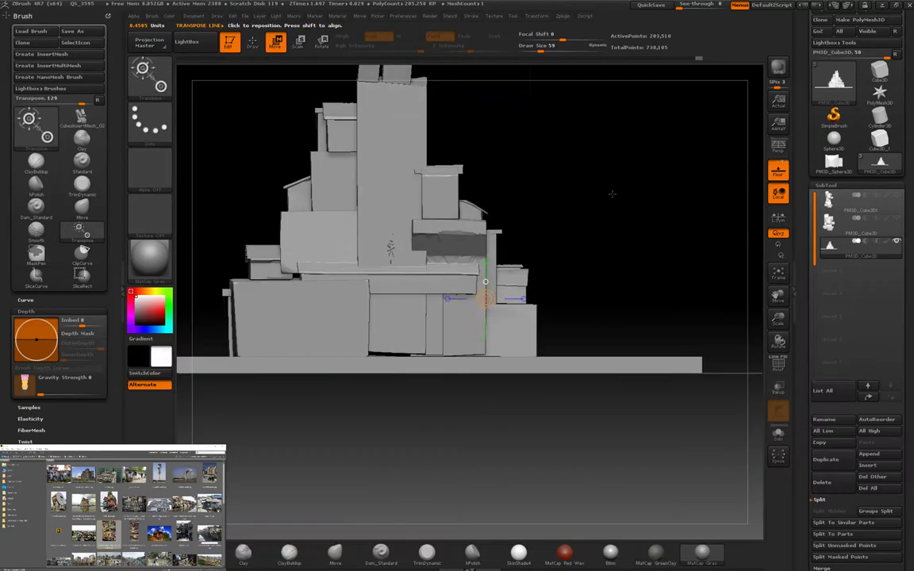
{"action": "mouse_move", "coordinate": [530, 96]}
{"action": "left_mouse_down"}
{"action": "mouse_move", "coordinate": [520, 430]}
{"action": "mouse_move", "coordinate": [444, 469]}
{"action": "mouse_move", "coordinate": [473, 383]}
{"action": "left_mouse_up"}
{"action": "key", "text": "w"}
{"action": "left_click_drag", "start_coordinate": [724, 306], "coordinate": [408, 341]}
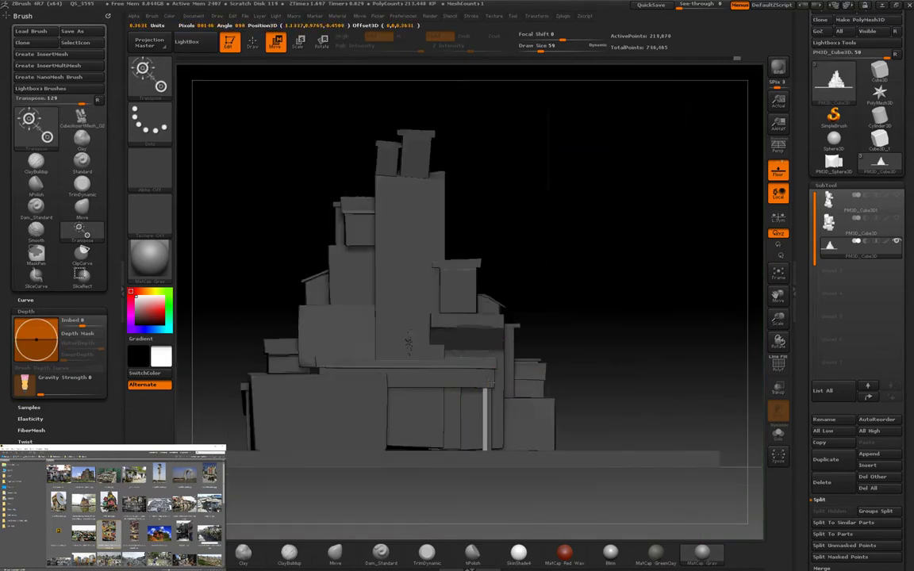
{"action": "left_click_drag", "start_coordinate": [403, 430], "coordinate": [497, 500]}
{"action": "left_click_drag", "start_coordinate": [489, 430], "coordinate": [550, 429]}
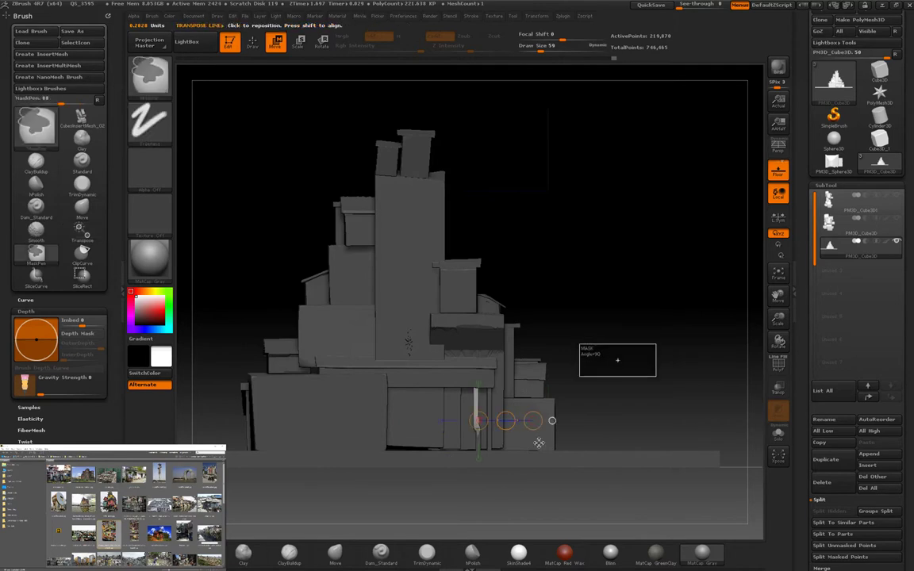
Step: Isolate the tower's tall column and slice it into horizontal bands with the SliceRect brush
{"action": "mouse_move", "coordinate": [476, 398]}
{"action": "left_mouse_down"}
{"action": "mouse_move", "coordinate": [519, 397]}
{"action": "mouse_move", "coordinate": [555, 364]}
{"action": "mouse_move", "coordinate": [664, 304]}
{"action": "mouse_move", "coordinate": [739, 364]}
{"action": "mouse_move", "coordinate": [687, 224]}
{"action": "mouse_move", "coordinate": [520, 234]}
{"action": "left_mouse_up"}
{"action": "key", "text": "m"}
{"action": "left_click", "coordinate": [664, 303]}
{"action": "key", "text": "b"}
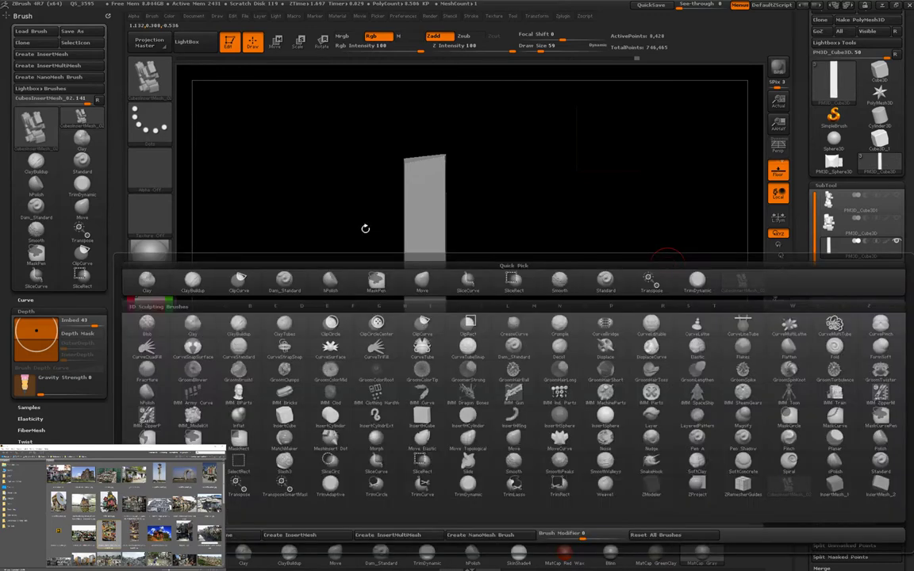
{"action": "key", "text": "s"}
{"action": "key", "text": "r"}
{"action": "mouse_move", "coordinate": [331, 240]}
{"action": "left_mouse_down"}
{"action": "mouse_move", "coordinate": [363, 272]}
{"action": "mouse_move", "coordinate": [342, 333]}
{"action": "left_mouse_up"}
{"action": "key", "text": "shift+f"}
{"action": "mouse_move", "coordinate": [353, 259]}
{"action": "left_mouse_down", "text": "shift"}
{"action": "mouse_move", "coordinate": [531, 280]}
{"action": "mouse_move", "coordinate": [417, 229]}
{"action": "mouse_move", "coordinate": [331, 217]}
{"action": "left_mouse_up", "text": "shift"}
{"action": "key", "text": "shift+f"}
Step: Unmask individual bands of the tall column and shift them outward with Transpose to form projecting ledges
{"action": "key", "text": "w"}
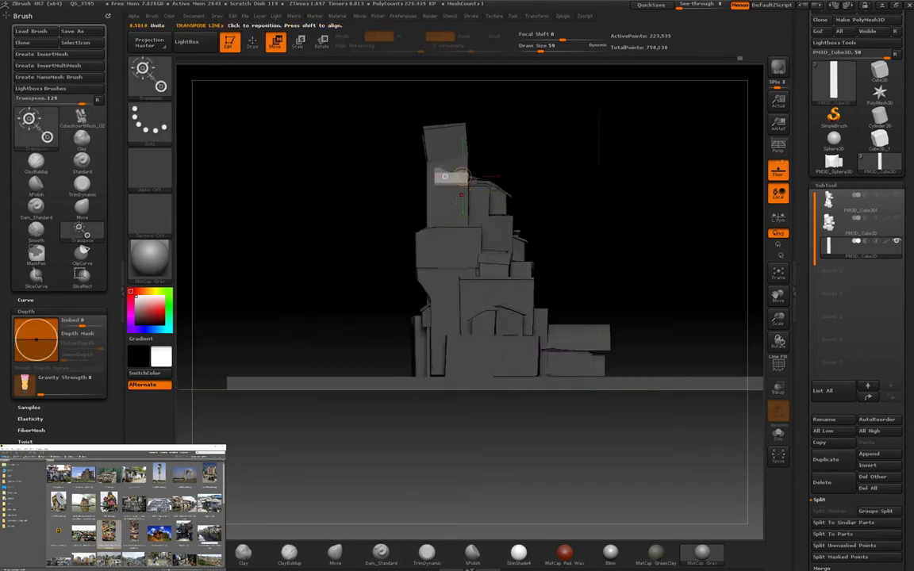
{"action": "left_click_drag", "start_coordinate": [471, 212], "coordinate": [628, 176]}
{"action": "key", "text": "shift+f"}
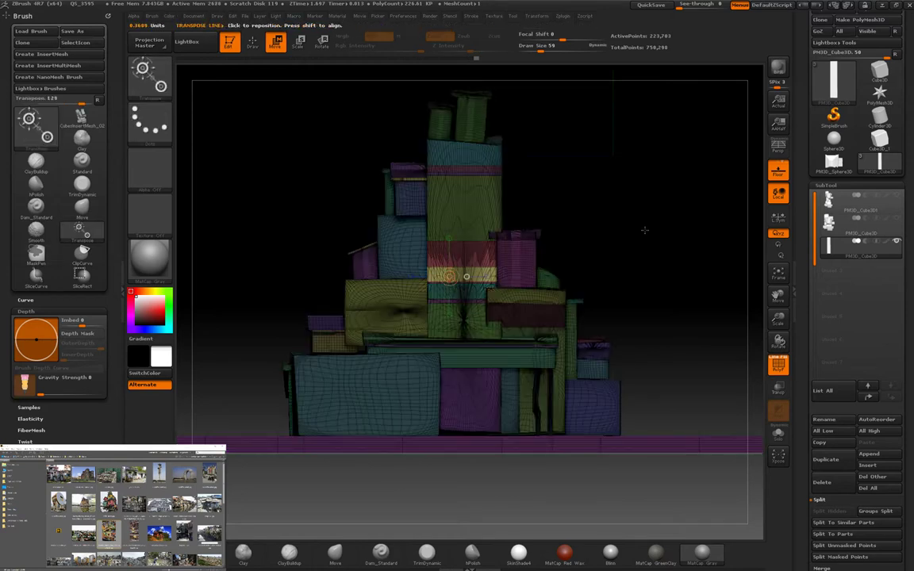
{"action": "left_click_drag", "start_coordinate": [634, 238], "coordinate": [691, 238], "text": "alt"}
{"action": "left_click_drag", "start_coordinate": [593, 294], "coordinate": [593, 218]}
{"action": "left_click_drag", "start_coordinate": [695, 220], "coordinate": [571, 210]}
{"action": "key", "text": "shift+f"}
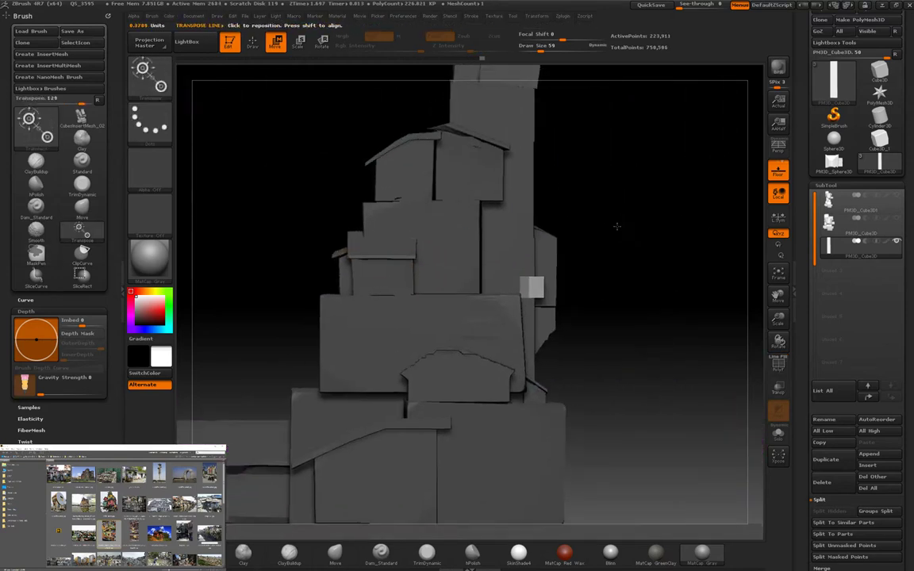
Step: Isolate the area around the projecting band with SelectRect, restore the whole cluster and check the band's polygroups
{"action": "left_click_drag", "start_coordinate": [418, 240], "coordinate": [286, 240]}
{"action": "key", "text": "b"}
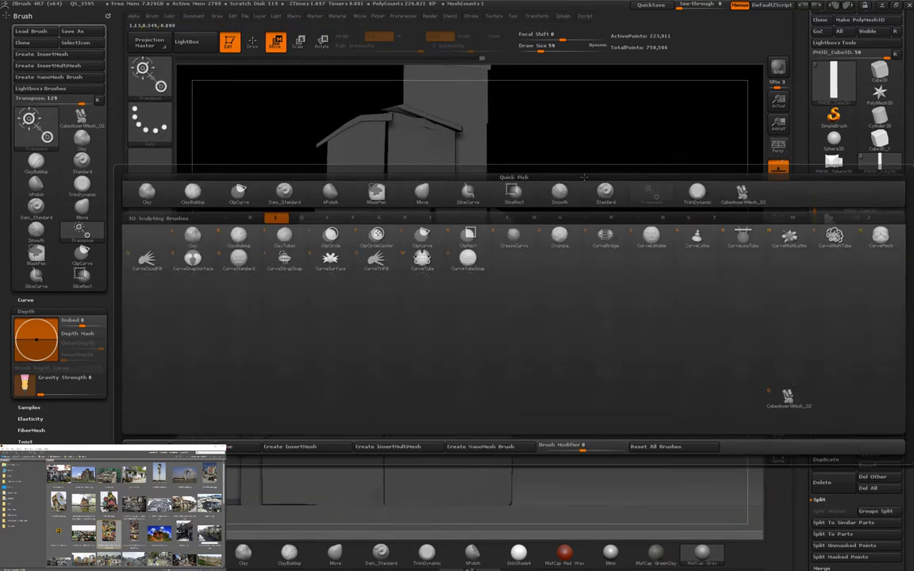
{"action": "mouse_move", "coordinate": [419, 240]}
{"action": "left_mouse_down"}
{"action": "mouse_move", "coordinate": [562, 322]}
{"action": "mouse_move", "coordinate": [625, 325]}
{"action": "mouse_move", "coordinate": [608, 279]}
{"action": "left_mouse_up"}
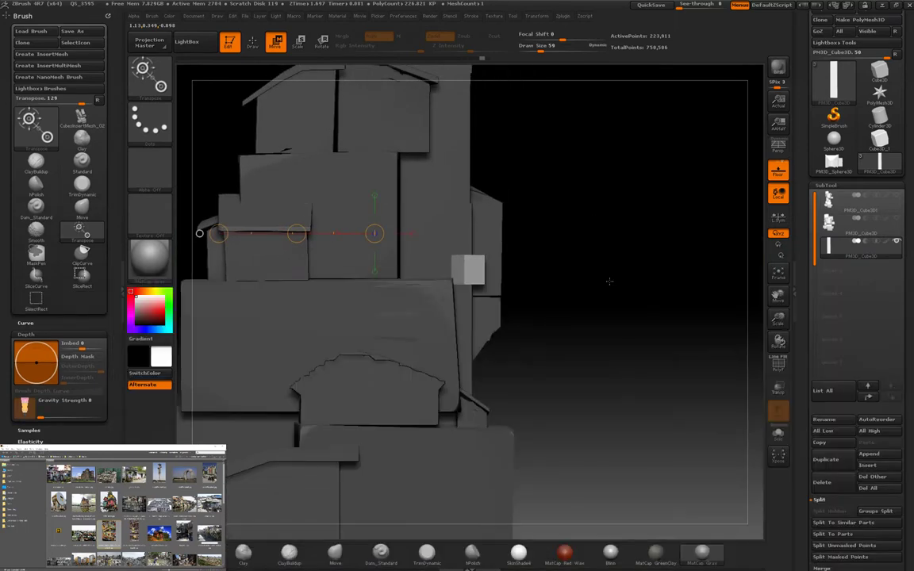
{"action": "key", "text": "b"}
{"action": "left_click", "coordinate": [455, 295]}
{"action": "left_click_drag", "start_coordinate": [382, 265], "coordinate": [626, 322], "text": "ctrl+shift"}
{"action": "left_click_drag", "start_coordinate": [472, 139], "coordinate": [639, 308], "text": "ctrl+shift"}
{"action": "left_click_drag", "start_coordinate": [555, 223], "coordinate": [555, 223], "text": "ctrl+shift"}
{"action": "key", "text": "b"}
{"action": "key", "text": "Escape"}
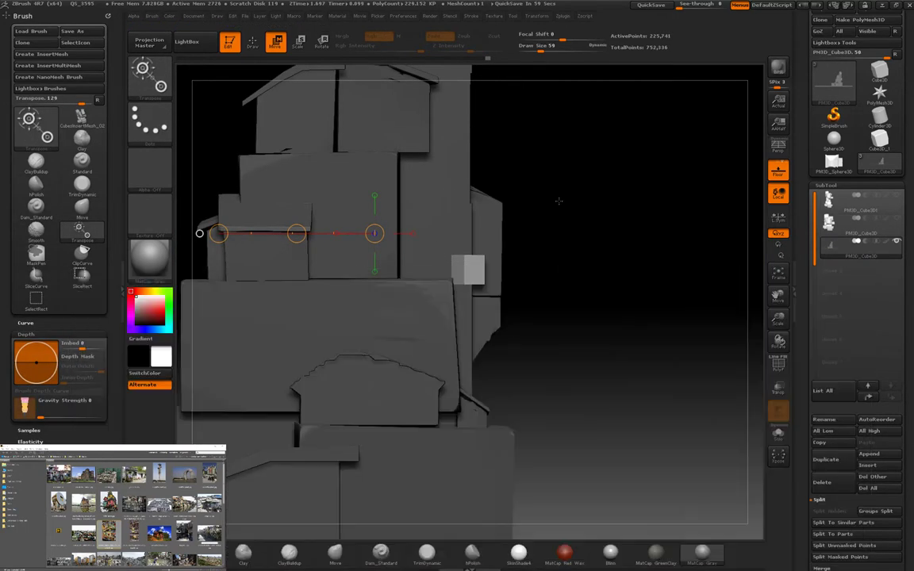
{"action": "key", "text": "w"}
{"action": "key", "text": "shift+f"}
{"action": "mouse_move", "coordinate": [563, 310]}
{"action": "left_mouse_down"}
{"action": "mouse_move", "coordinate": [633, 317]}
{"action": "mouse_move", "coordinate": [561, 218]}
{"action": "mouse_move", "coordinate": [632, 229]}
{"action": "mouse_move", "coordinate": [579, 265]}
{"action": "mouse_move", "coordinate": [656, 228]}
{"action": "mouse_move", "coordinate": [332, 257]}
{"action": "left_mouse_up"}
{"action": "key", "text": "shift+f"}
Step: Load the OrbFlatten_EdgeProtect brush from the Trim brush folder and set its draw size to 25
{"action": "key", "text": "b"}
{"action": "key", "text": "t"}
{"action": "key", "text": "d"}
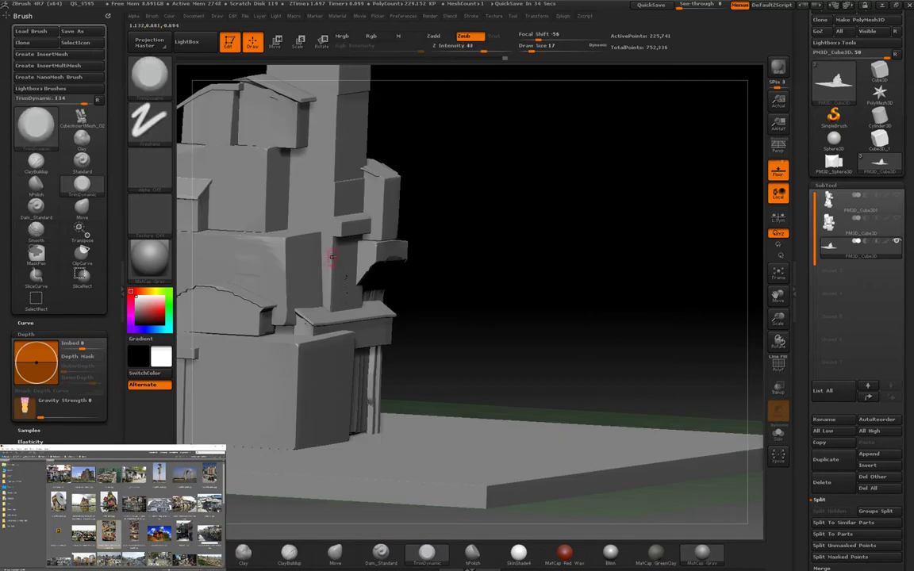
{"action": "key", "text": "comma"}
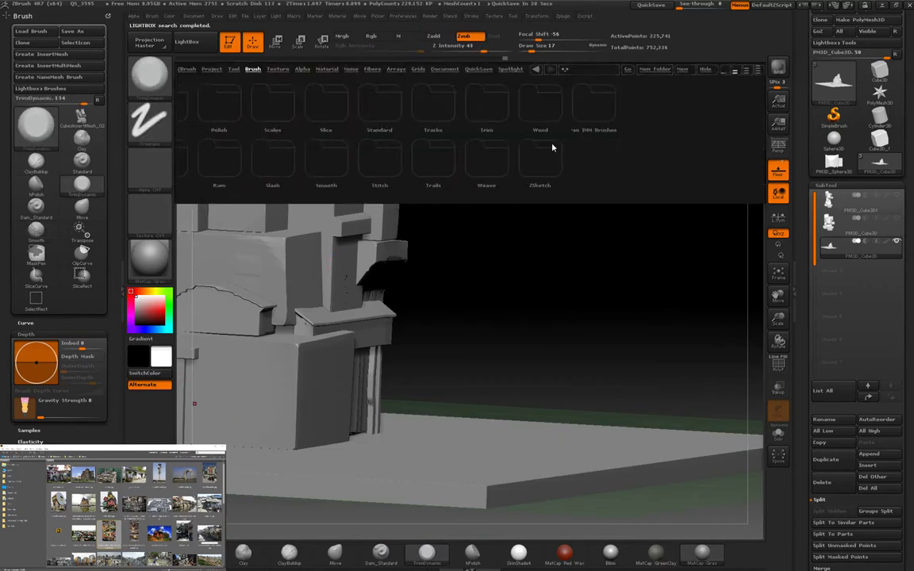
{"action": "double_click", "coordinate": [497, 119]}
{"action": "double_click", "coordinate": [322, 99]}
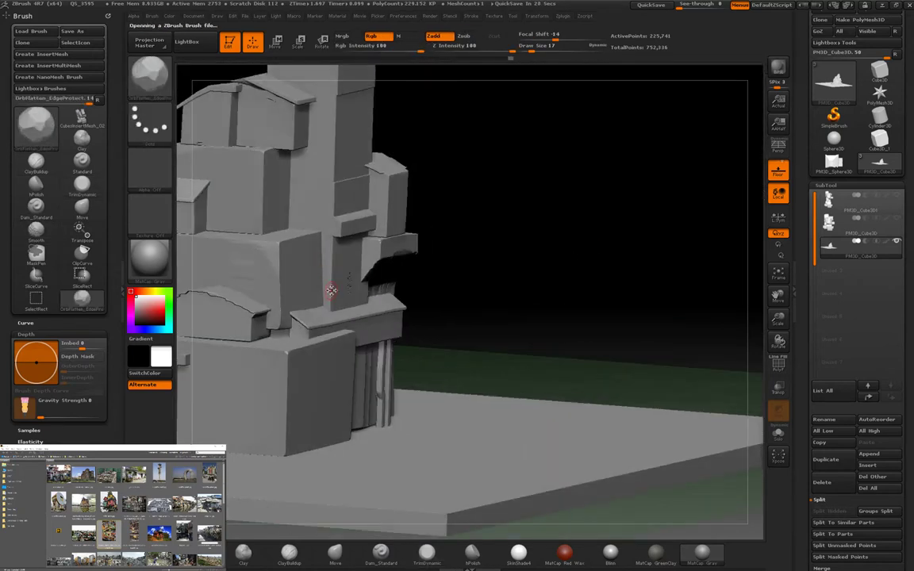
{"action": "key", "text": "space"}
{"action": "mouse_move", "coordinate": [518, 231]}
{"action": "left_mouse_down"}
{"action": "mouse_move", "coordinate": [636, 256]}
{"action": "mouse_move", "coordinate": [447, 236]}
{"action": "left_mouse_up"}
Step: Isolate and unmask the small blocks on the tower's summit and rotate them upright with Transpose
{"action": "left_click", "coordinate": [516, 220], "text": "ctrl+shift"}
{"action": "left_click_drag", "start_coordinate": [370, 173], "coordinate": [428, 270], "text": "ctrl+shift"}
{"action": "left_click", "coordinate": [526, 210], "text": "ctrl+shift"}
{"action": "key", "text": "r"}
{"action": "left_click_drag", "start_coordinate": [437, 218], "coordinate": [438, 292]}
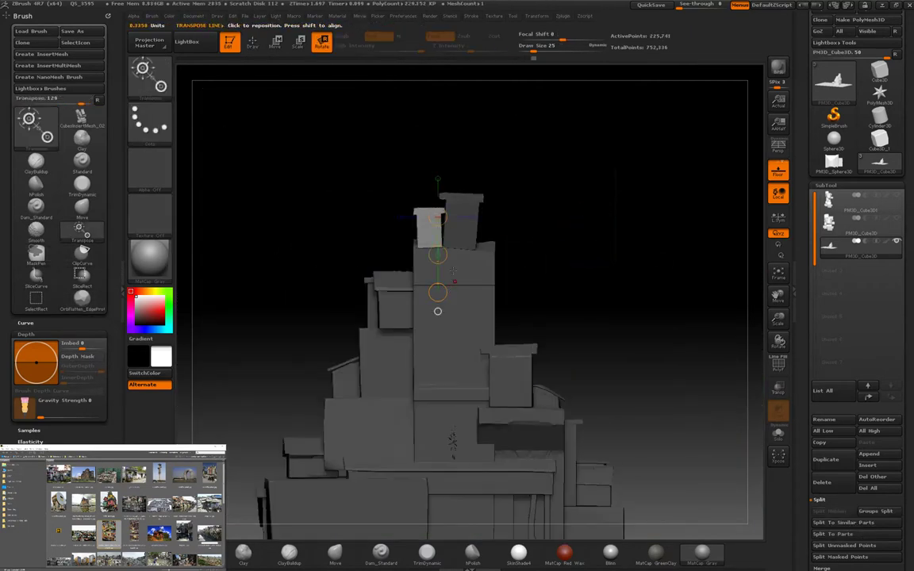
{"action": "left_click_drag", "start_coordinate": [576, 239], "coordinate": [406, 238]}
{"action": "left_click_drag", "start_coordinate": [522, 228], "coordinate": [493, 231]}
{"action": "key", "text": "r"}
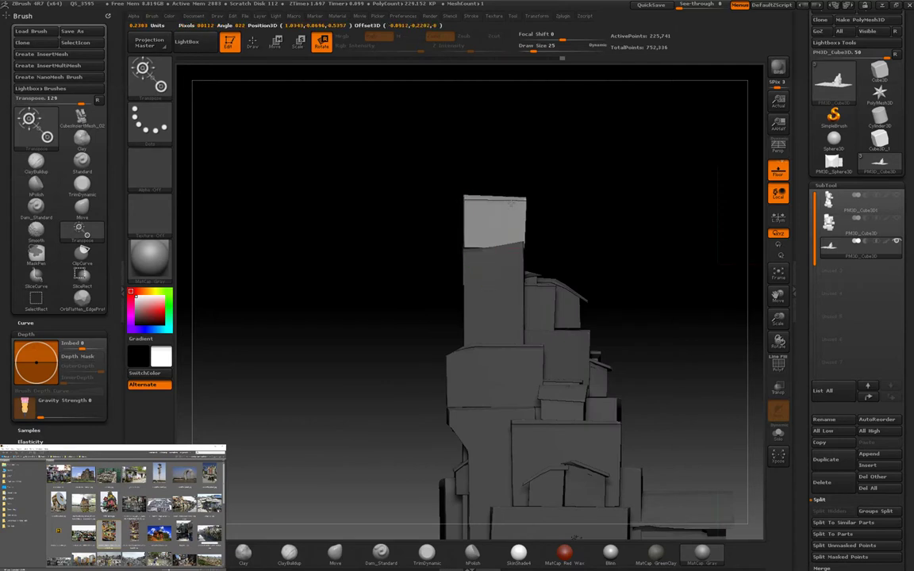
{"action": "left_click_drag", "start_coordinate": [559, 217], "coordinate": [503, 271]}
Step: Hide the slab, append the finished cluster to the InsertMesh brush from above and save the brush as CubesInsertMesh_03
{"action": "mouse_move", "coordinate": [531, 224]}
{"action": "left_mouse_down"}
{"action": "mouse_move", "coordinate": [693, 296]}
{"action": "mouse_move", "coordinate": [683, 254]}
{"action": "mouse_move", "coordinate": [670, 383]}
{"action": "left_mouse_up"}
{"action": "key", "text": "q"}
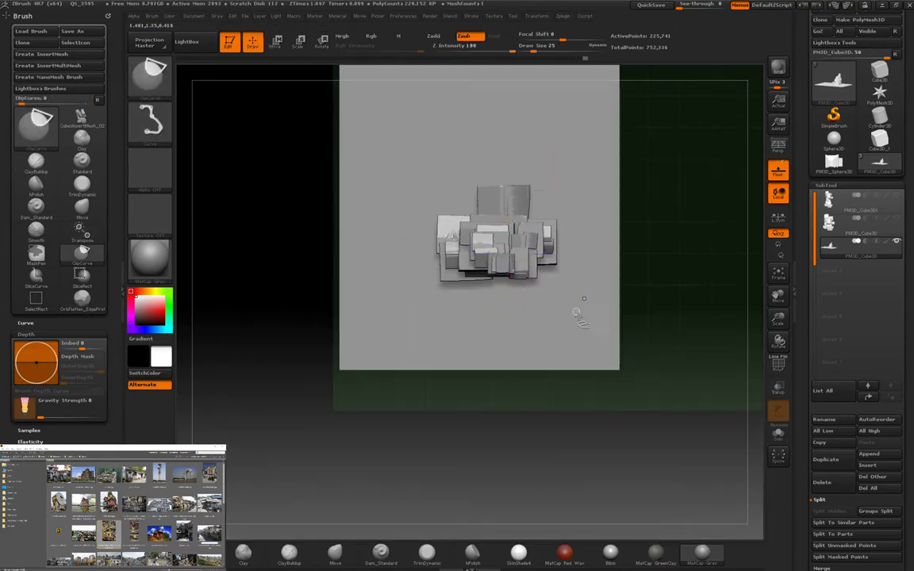
{"action": "mouse_move", "coordinate": [578, 301]}
{"action": "left_mouse_down"}
{"action": "mouse_move", "coordinate": [685, 322]}
{"action": "mouse_move", "coordinate": [418, 210]}
{"action": "left_mouse_up"}
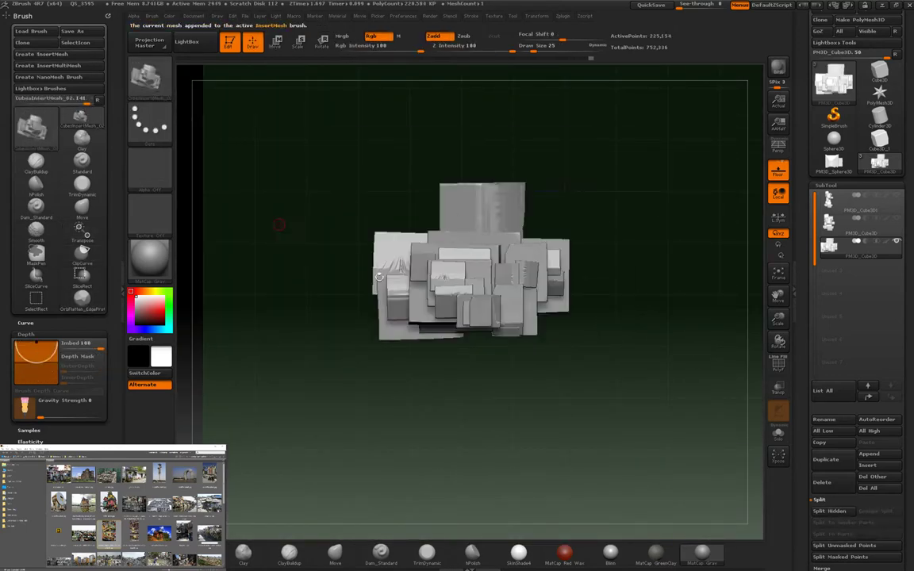
{"action": "key", "text": "b"}
{"action": "key", "text": "c"}
{"action": "key", "text": "c"}
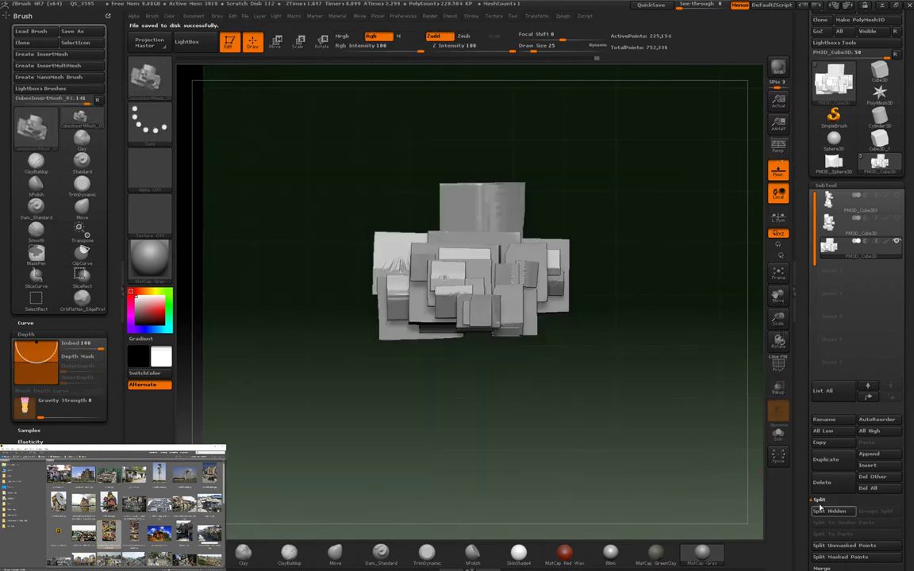
Step: Split the hidden slab into its own subtool and insert two of the stored building clusters onto it
{"action": "left_click_drag", "start_coordinate": [441, 276], "coordinate": [649, 260]}
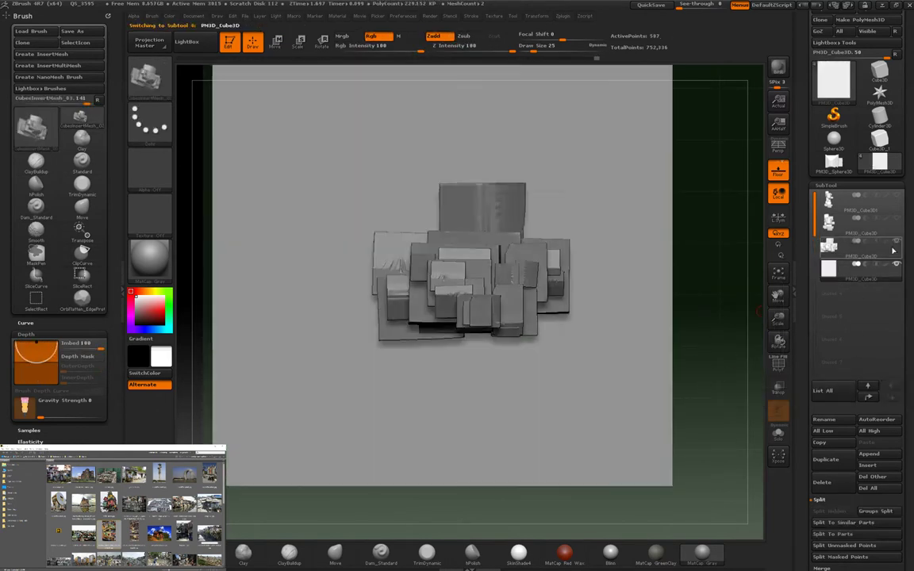
{"action": "key", "text": "m"}
{"action": "key", "text": "m"}
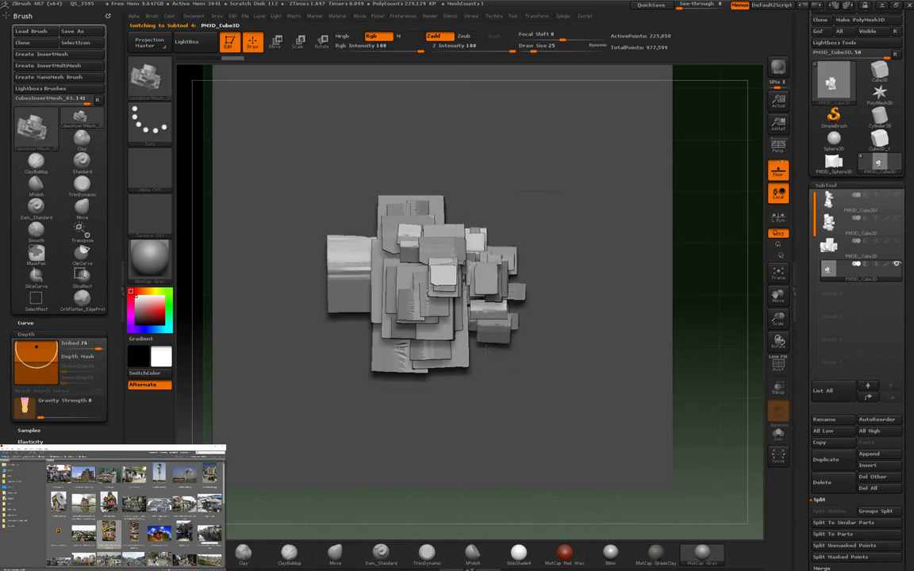
{"action": "left_click_drag", "start_coordinate": [487, 430], "coordinate": [614, 255]}
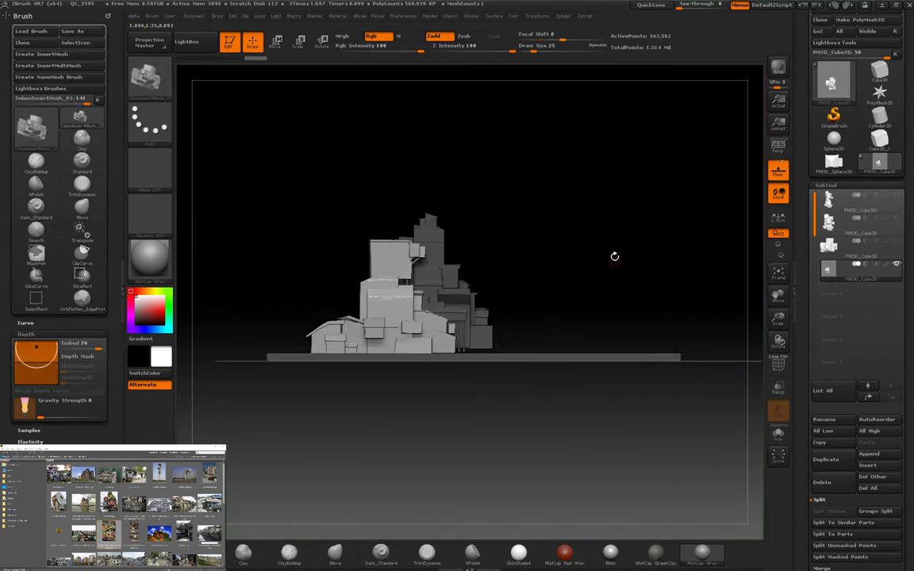
Step: Insert another stored cluster beside the first two on the slab and adjust its size and position with Transpose
{"action": "key", "text": "m"}
{"action": "left_click", "coordinate": [462, 371]}
{"action": "left_click_drag", "start_coordinate": [488, 349], "coordinate": [524, 343]}
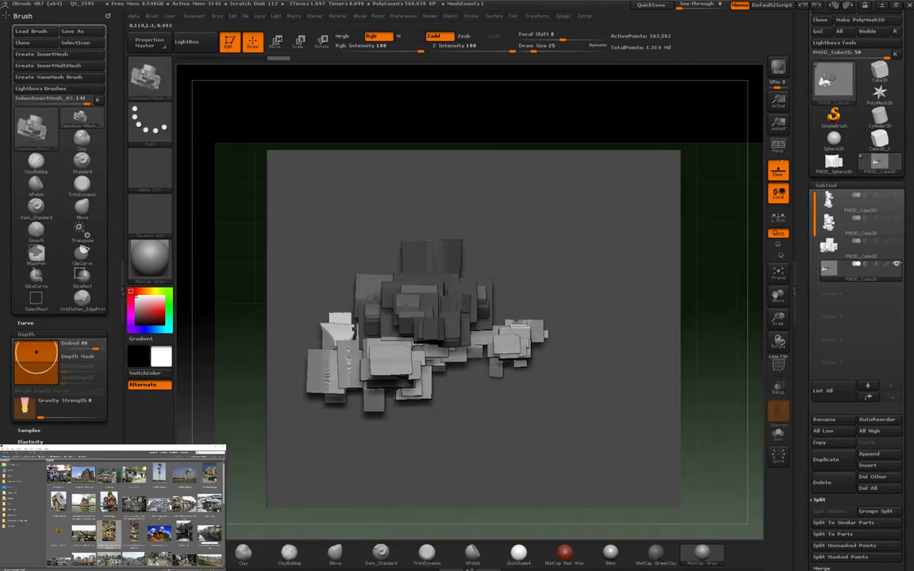
{"action": "left_click_drag", "start_coordinate": [484, 230], "coordinate": [483, 303]}
{"action": "key", "text": "w"}
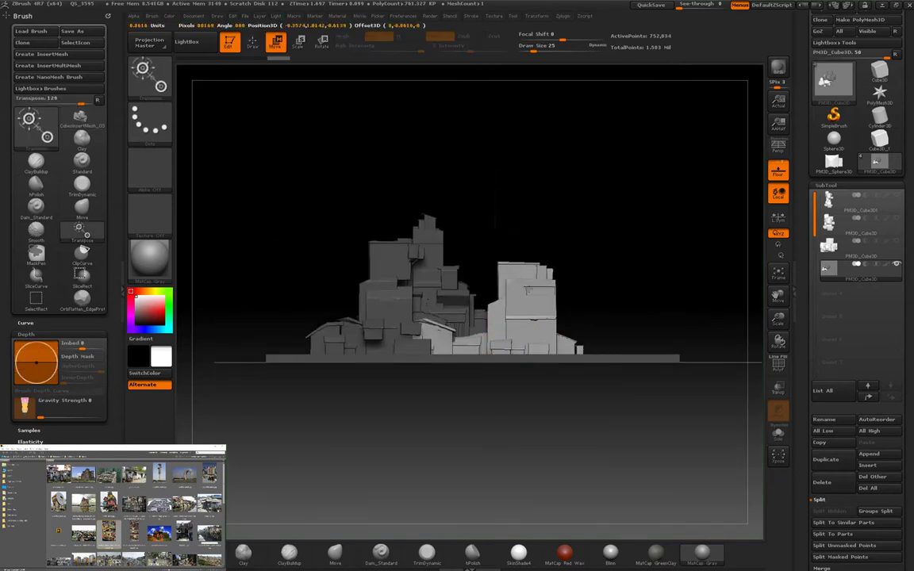
{"action": "mouse_move", "coordinate": [645, 334]}
{"action": "left_mouse_down"}
{"action": "mouse_move", "coordinate": [644, 281]}
{"action": "mouse_move", "coordinate": [585, 267]}
{"action": "left_mouse_up"}
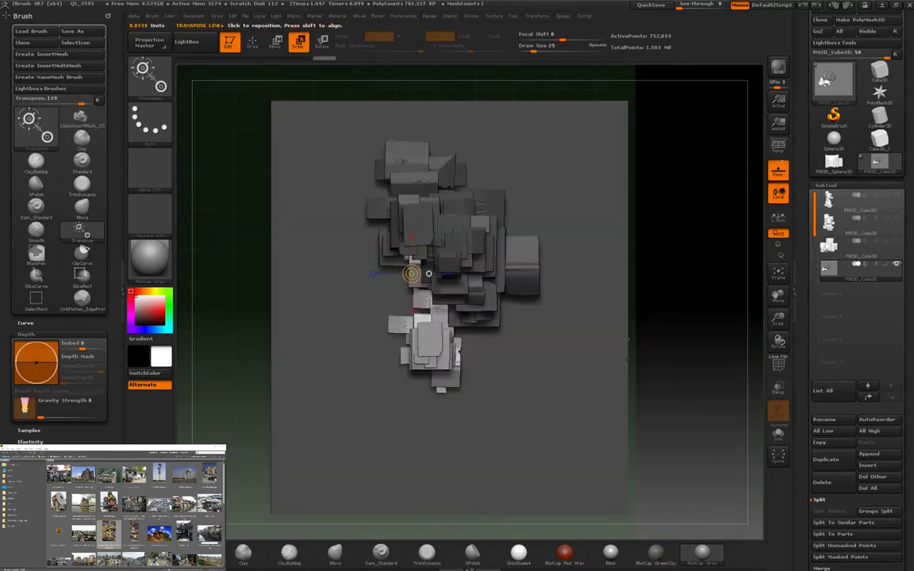
Step: Insert a further large stored cluster near the slab's edge and move it off the slab with Transpose
{"action": "key", "text": "q"}
{"action": "key", "text": "m"}
{"action": "left_click", "coordinate": [583, 375]}
{"action": "key", "text": "w"}
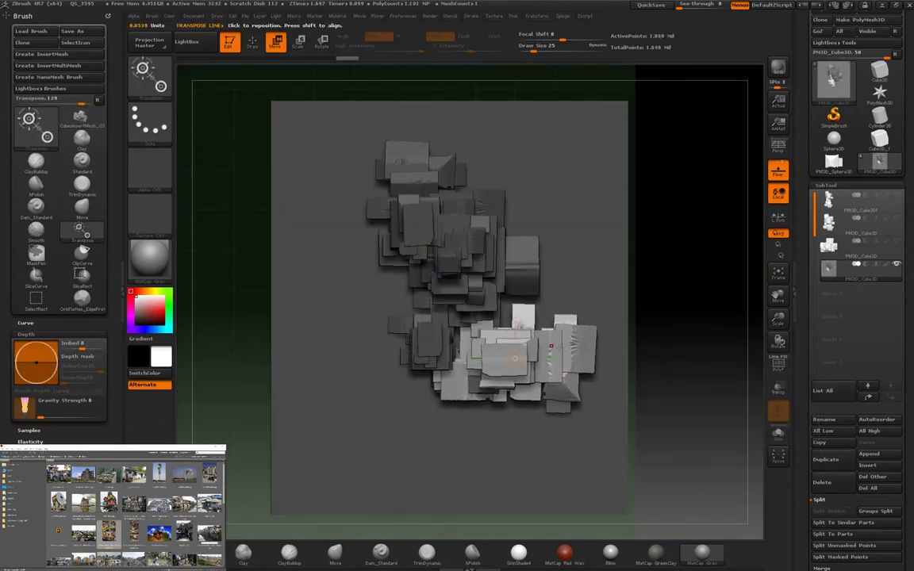
{"action": "left_click_drag", "start_coordinate": [596, 358], "coordinate": [563, 449]}
{"action": "left_click_drag", "start_coordinate": [563, 413], "coordinate": [542, 238]}
Step: Unmask only the main part of the offset cluster, stack it on top of the building pile and clear the mask
{"action": "left_click_drag", "start_coordinate": [530, 337], "coordinate": [542, 448], "text": "ctrl+shift"}
{"action": "left_click", "coordinate": [631, 370], "text": "ctrl+shift"}
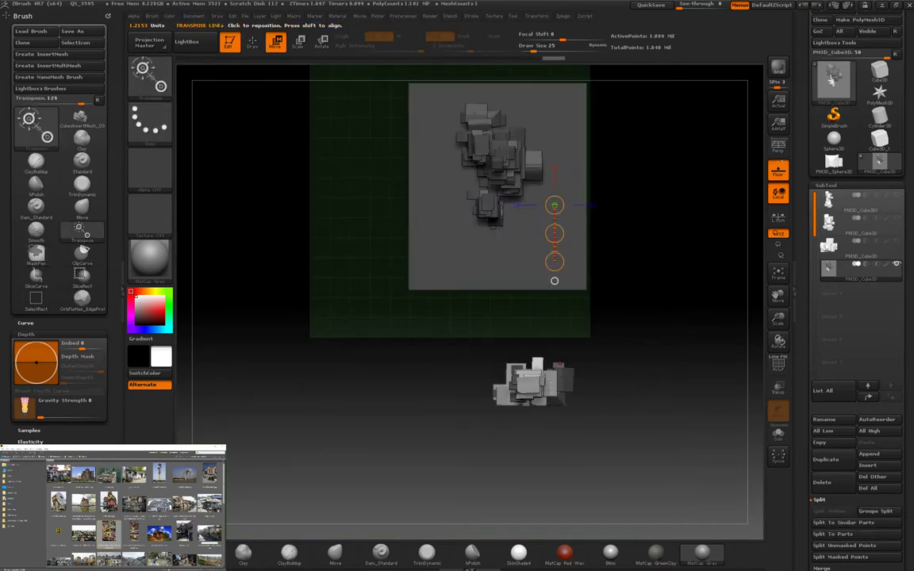
{"action": "left_click_drag", "start_coordinate": [631, 370], "coordinate": [451, 295]}
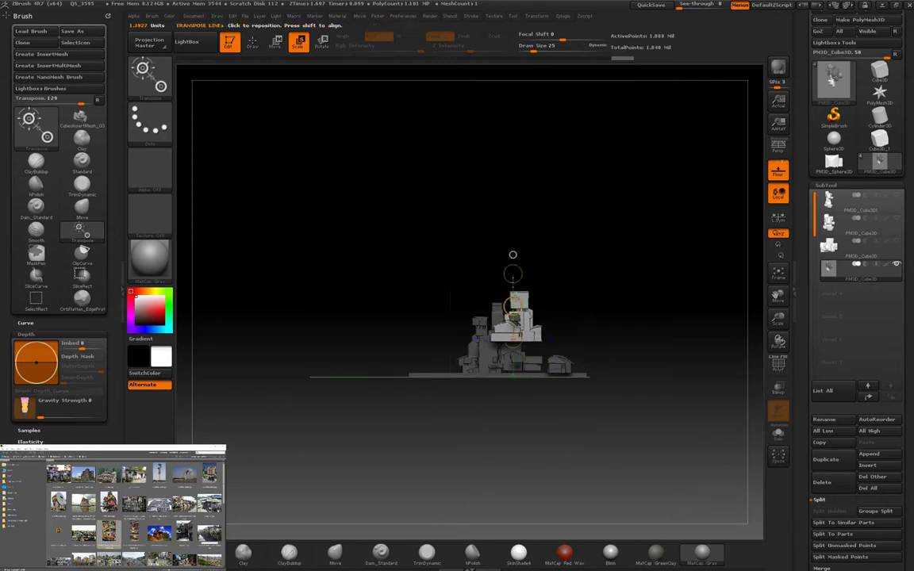
{"action": "key", "text": "w"}
{"action": "left_click_drag", "start_coordinate": [601, 250], "coordinate": [555, 174]}
{"action": "left_click_drag", "start_coordinate": [476, 476], "coordinate": [476, 261], "text": "alt"}
{"action": "left_click_drag", "start_coordinate": [420, 304], "coordinate": [451, 318]}
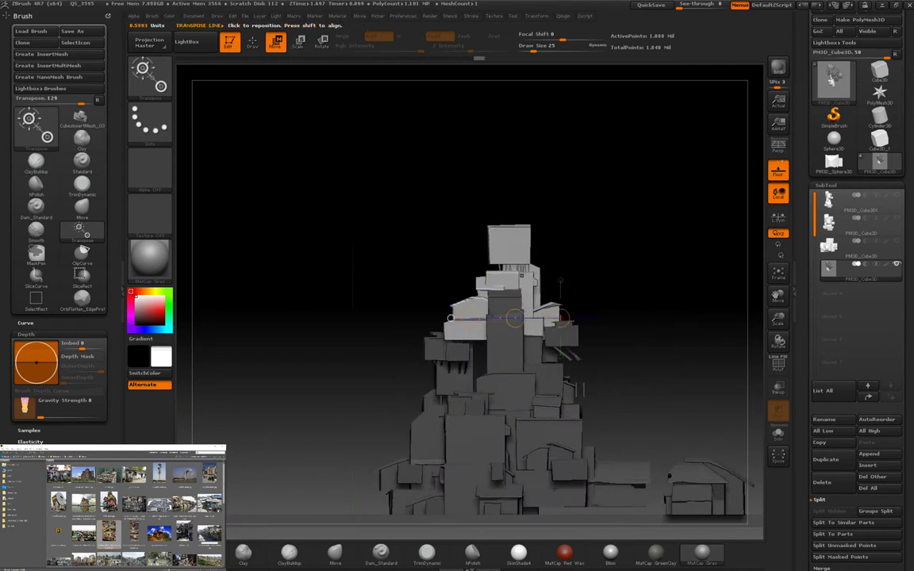
{"action": "left_click_drag", "start_coordinate": [639, 306], "coordinate": [520, 366]}
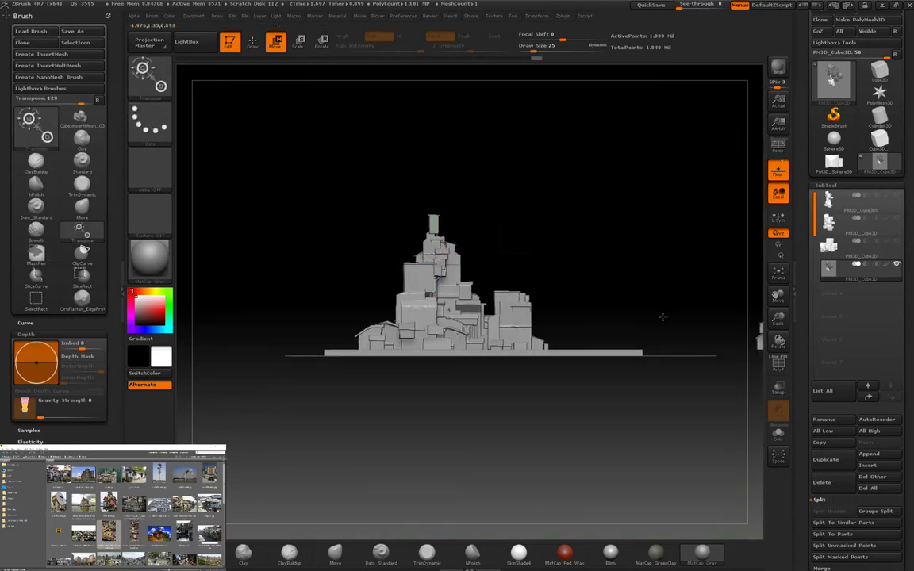
Step: Hide the leftover part of the offset cluster beside the slab and delete the hidden geometry
{"action": "left_click_drag", "start_coordinate": [662, 317], "coordinate": [555, 302], "text": "alt"}
{"action": "left_click", "coordinate": [827, 186]}
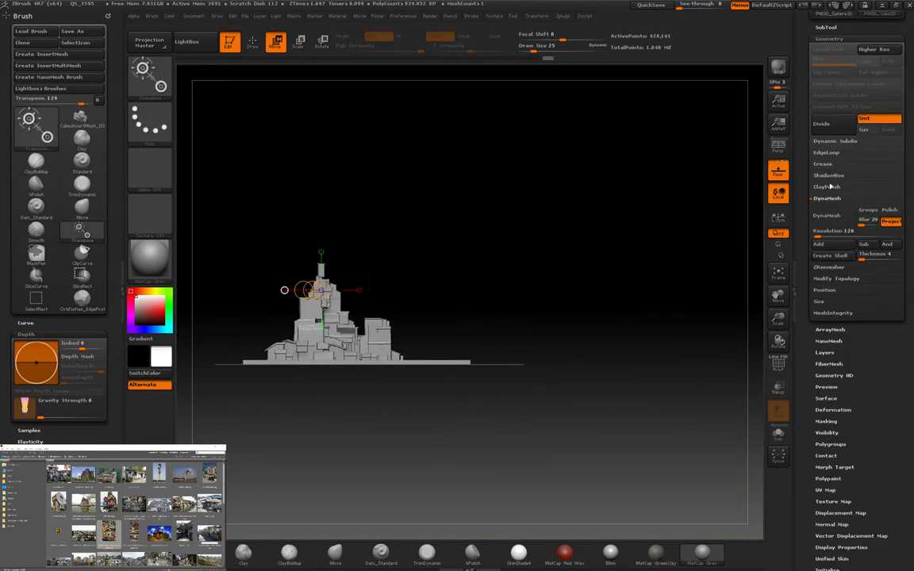
{"action": "left_click", "coordinate": [836, 278]}
{"action": "mouse_move", "coordinate": [714, 238]}
{"action": "left_mouse_down"}
{"action": "mouse_move", "coordinate": [638, 211]}
{"action": "mouse_move", "coordinate": [633, 307]}
{"action": "mouse_move", "coordinate": [653, 376]}
{"action": "left_mouse_up"}
Step: Insert another stored building cluster onto the slab beside the tall pile and scale it down with Transpose
{"action": "key", "text": "q"}
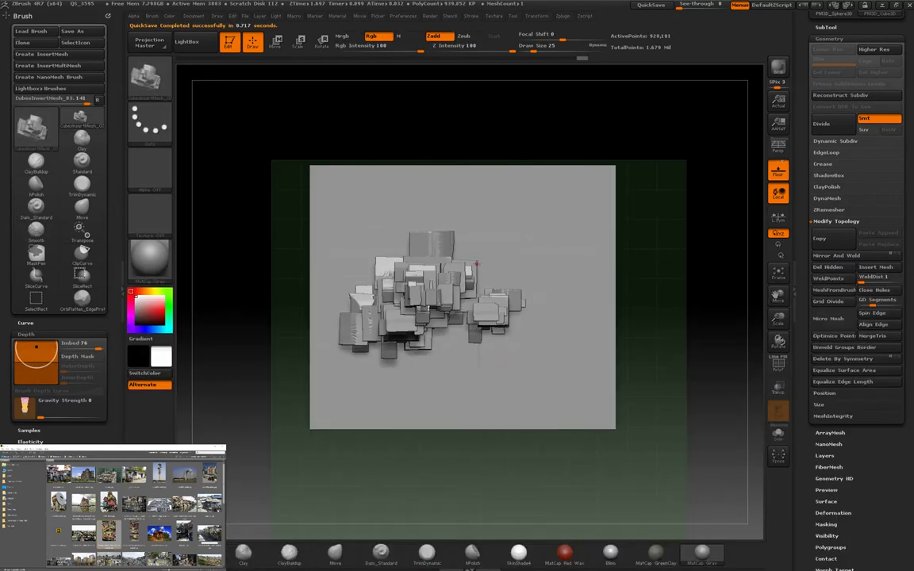
{"action": "left_click_drag", "start_coordinate": [490, 394], "coordinate": [522, 383], "text": "shift"}
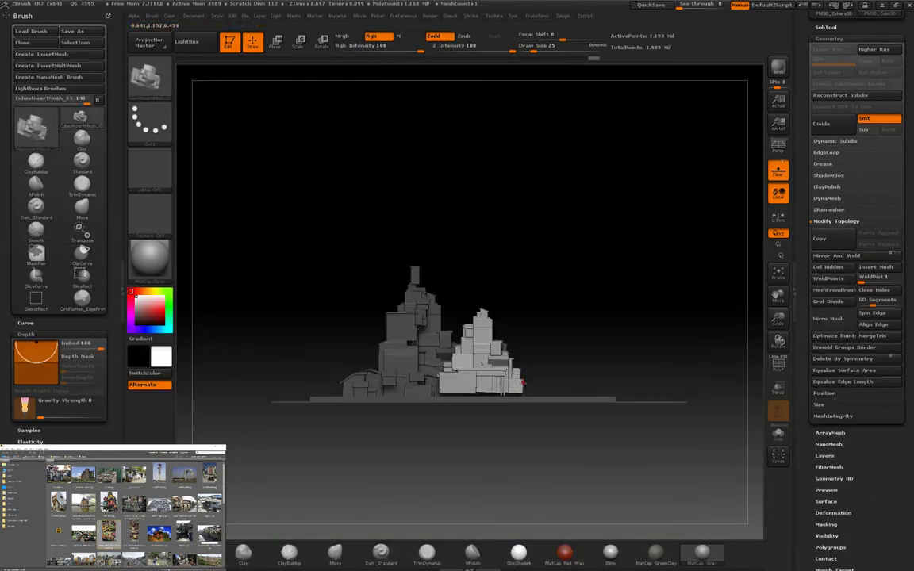
{"action": "key", "text": "w"}
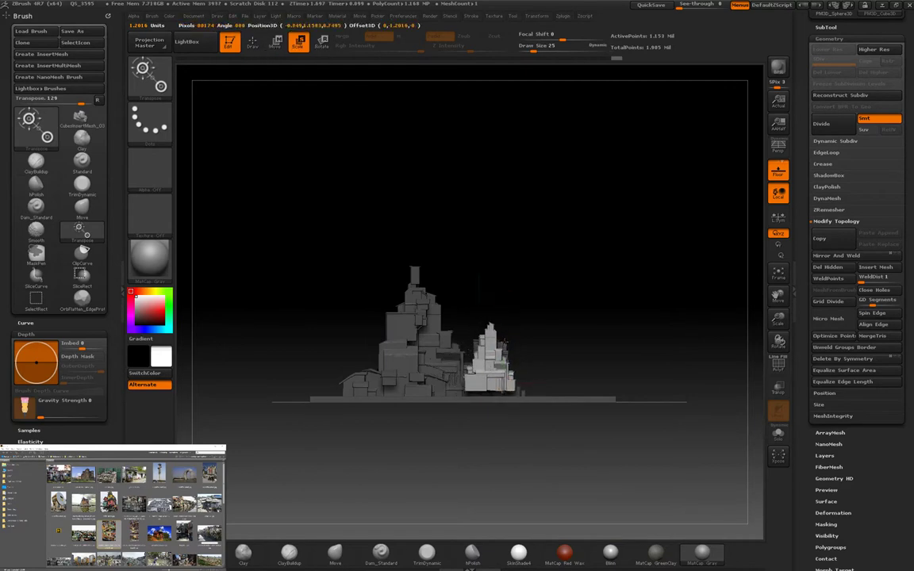
{"action": "left_click_drag", "start_coordinate": [505, 342], "coordinate": [524, 343], "text": "shift"}
Step: Raise the new cluster to the top of the building pile and centre it there from the front and side
{"action": "key", "text": "w"}
{"action": "left_click_drag", "start_coordinate": [413, 213], "coordinate": [431, 210], "text": "shift"}
{"action": "left_click_drag", "start_coordinate": [397, 239], "coordinate": [510, 241]}
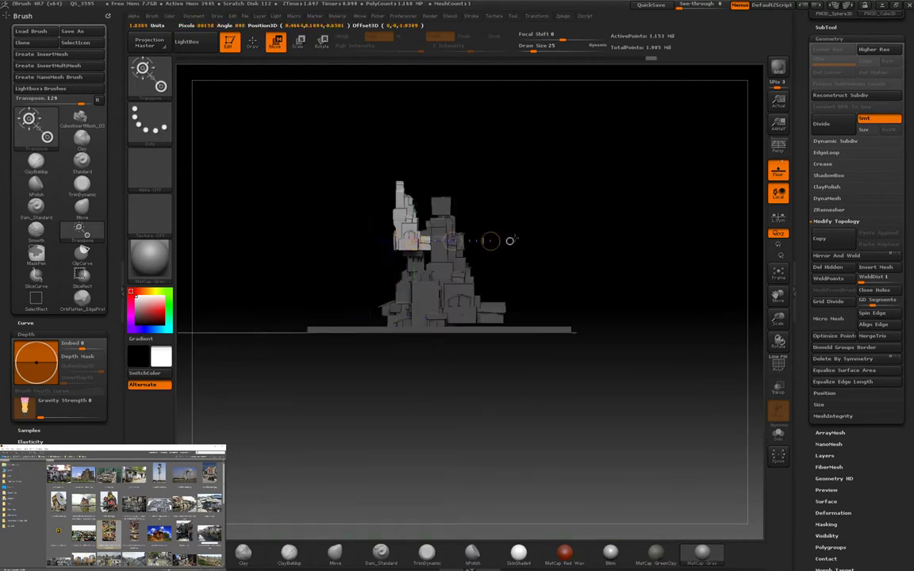
{"action": "left_click_drag", "start_coordinate": [493, 204], "coordinate": [512, 206], "text": "shift"}
{"action": "left_click_drag", "start_coordinate": [446, 216], "coordinate": [522, 216]}
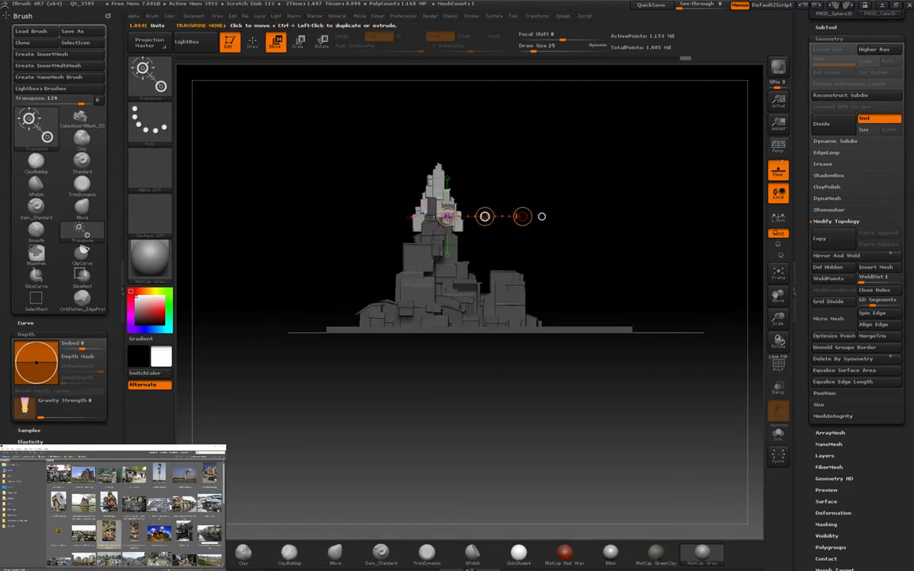
Step: Unmask only the overhanging blocks at the side of the top cluster and move them down into the gap beneath it
{"action": "left_click_drag", "start_coordinate": [467, 149], "coordinate": [622, 235], "text": "ctrl+shift"}
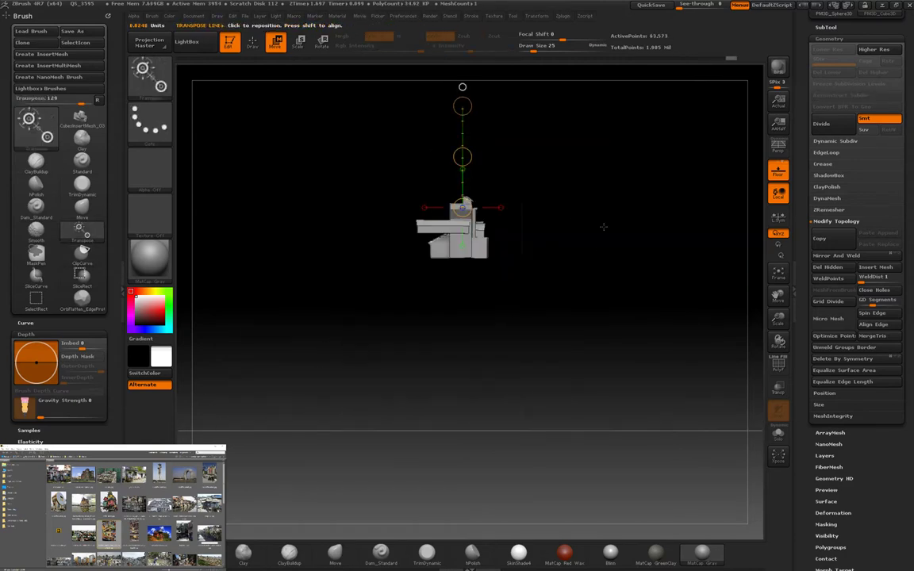
{"action": "key", "text": "ctrl+shift"}
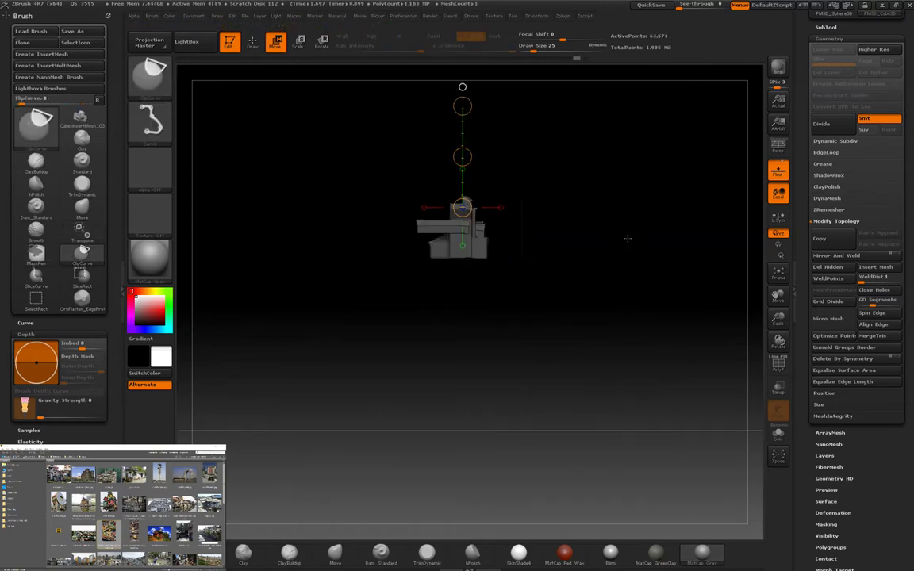
{"action": "left_click", "coordinate": [631, 231], "text": "ctrl+shift"}
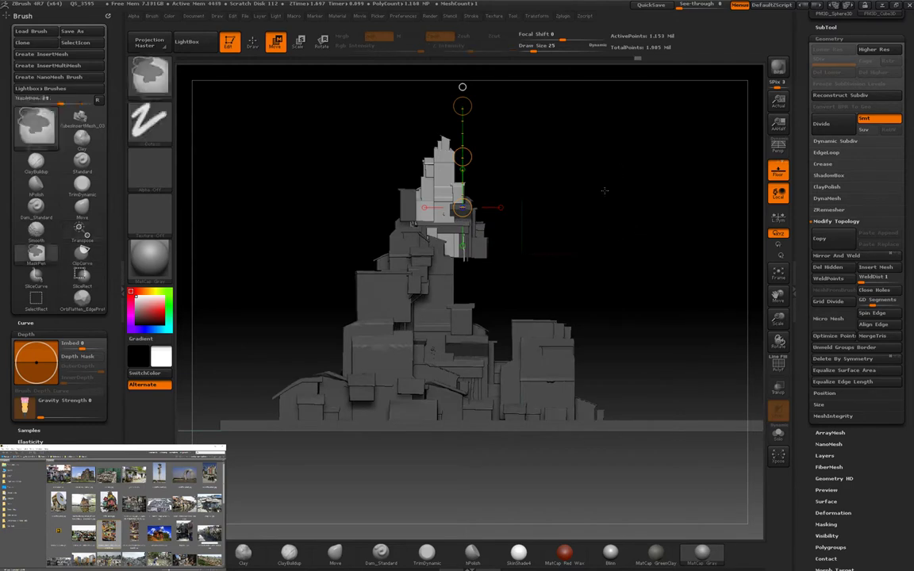
{"action": "left_click_drag", "start_coordinate": [603, 144], "coordinate": [474, 274], "text": "ctrl+shift"}
{"action": "left_click", "coordinate": [595, 272], "text": "ctrl+shift"}
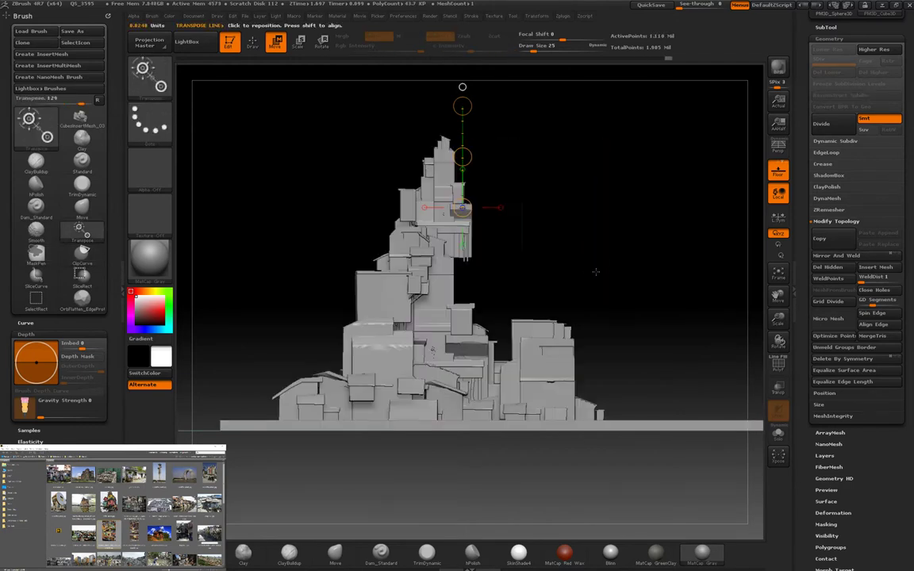
{"action": "left_click", "coordinate": [629, 249], "text": "ctrl+shift"}
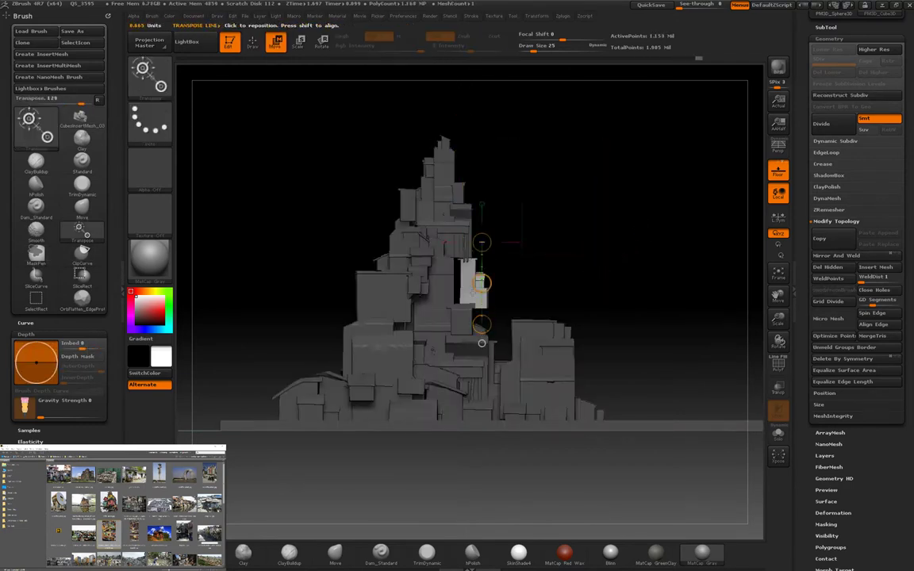
{"action": "left_click_drag", "start_coordinate": [482, 342], "coordinate": [536, 282]}
{"action": "left_click_drag", "start_coordinate": [657, 299], "coordinate": [679, 300], "text": "alt"}
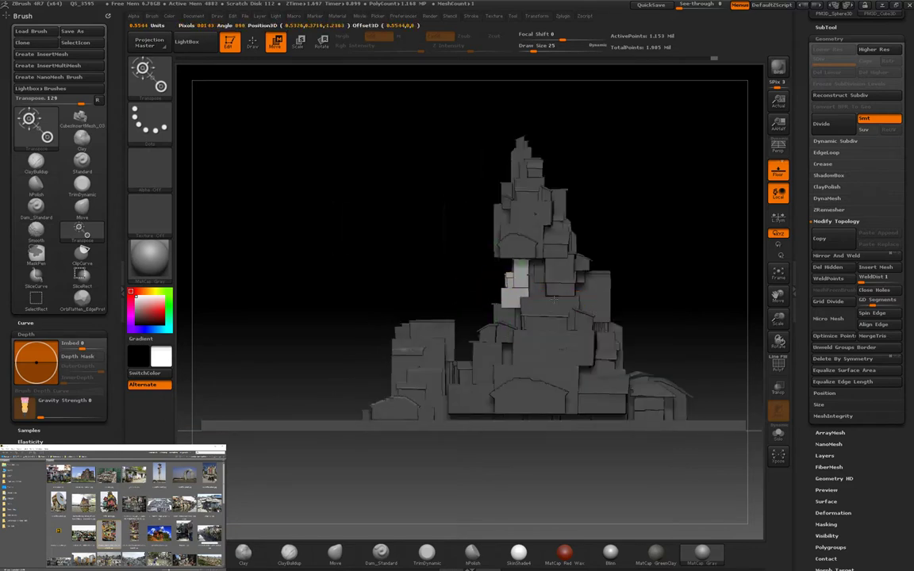
{"action": "mouse_move", "coordinate": [587, 262]}
{"action": "left_mouse_down"}
{"action": "mouse_move", "coordinate": [659, 253]}
{"action": "mouse_move", "coordinate": [632, 190]}
{"action": "left_mouse_up"}
Step: Isolate the small block under the upper tower, move it down against the pile and clear the mask
{"action": "left_click", "coordinate": [553, 244], "text": "ctrl+shift"}
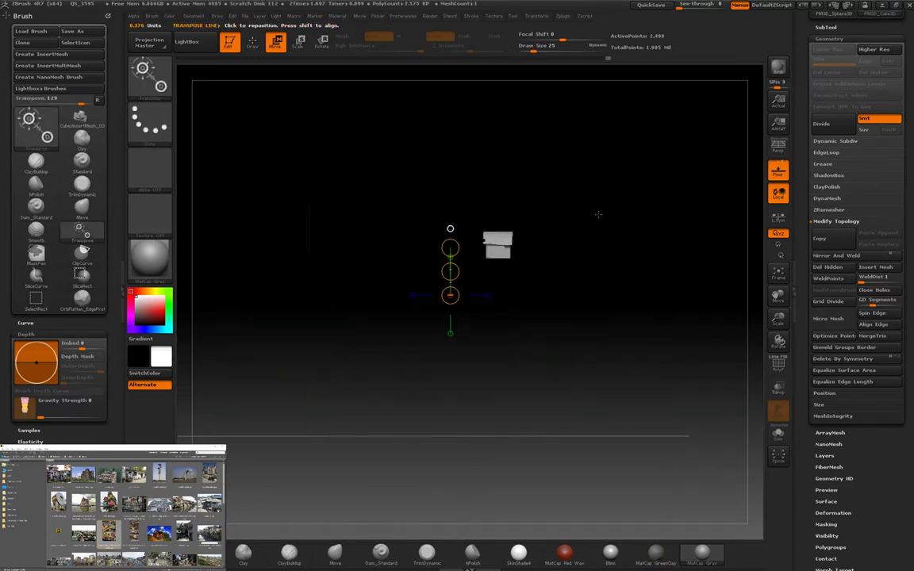
{"action": "left_click", "coordinate": [605, 230], "text": "ctrl+shift"}
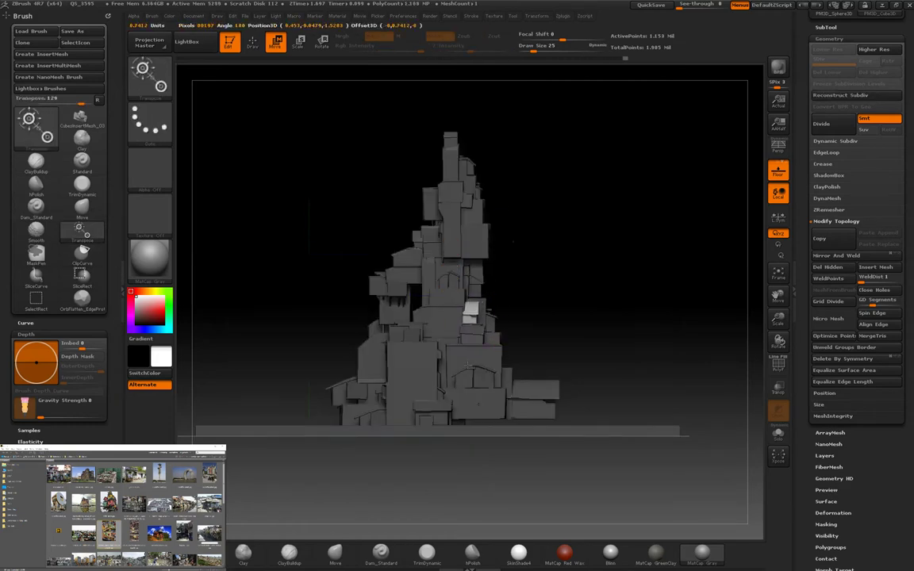
{"action": "mouse_move", "coordinate": [589, 309]}
{"action": "left_mouse_down"}
{"action": "mouse_move", "coordinate": [608, 259]}
{"action": "mouse_move", "coordinate": [746, 259]}
{"action": "mouse_move", "coordinate": [707, 195]}
{"action": "mouse_move", "coordinate": [664, 229]}
{"action": "mouse_move", "coordinate": [673, 221]}
{"action": "left_mouse_up"}
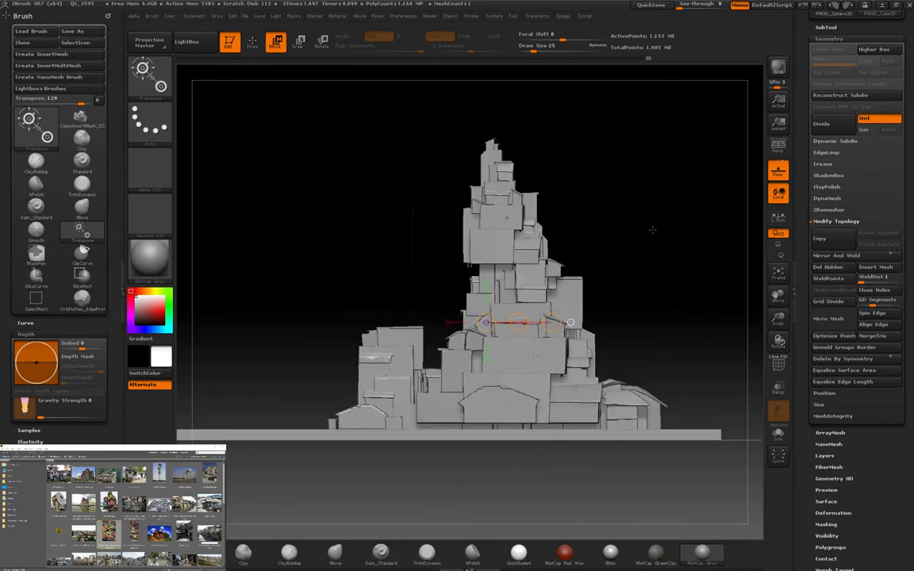
{"action": "key", "text": "b"}
{"action": "left_click", "coordinate": [562, 364]}
{"action": "key", "text": "m"}
Step: Switch to the IMM Train brush and choose a long post-shaped part from its insert meshes
{"action": "key", "text": "b"}
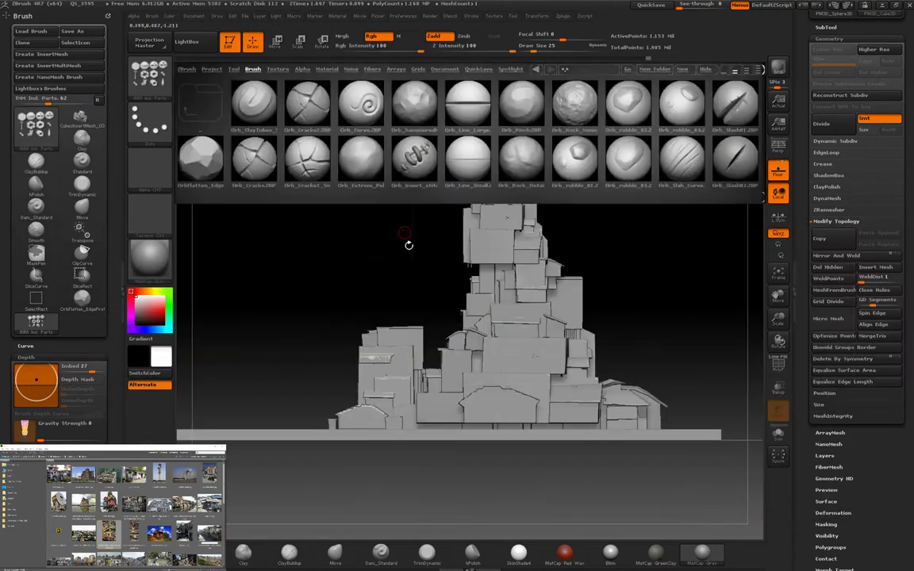
{"action": "key", "text": "i"}
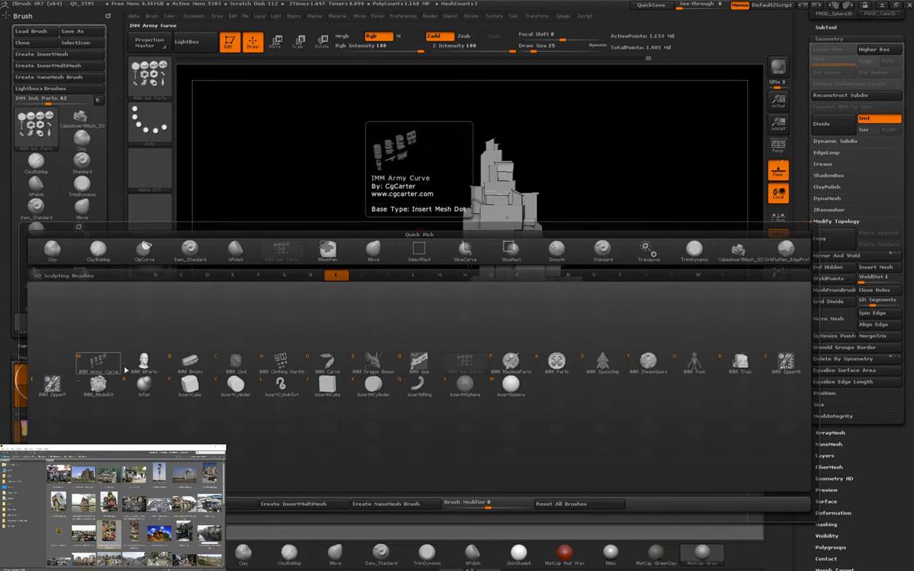
{"action": "left_click", "coordinate": [741, 364]}
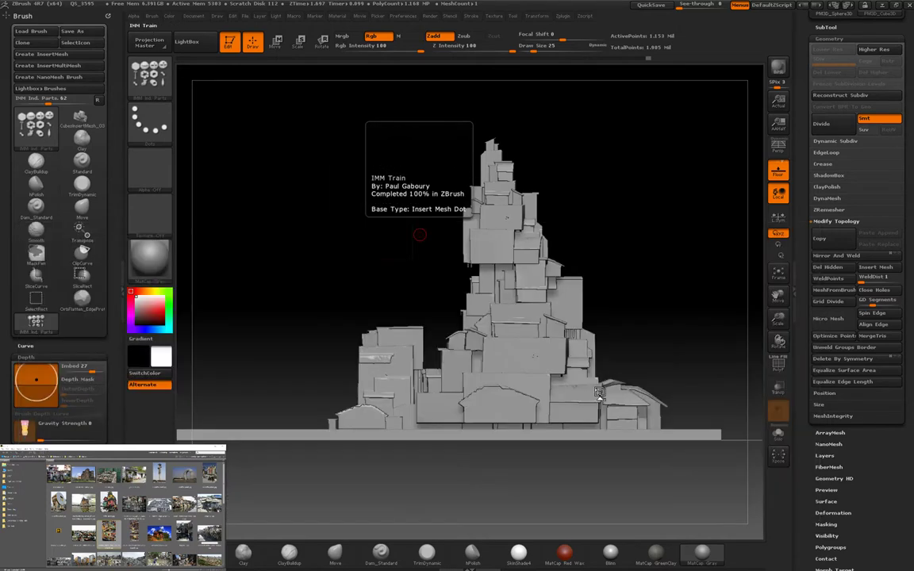
{"action": "key", "text": "m"}
{"action": "mouse_move", "coordinate": [392, 306]}
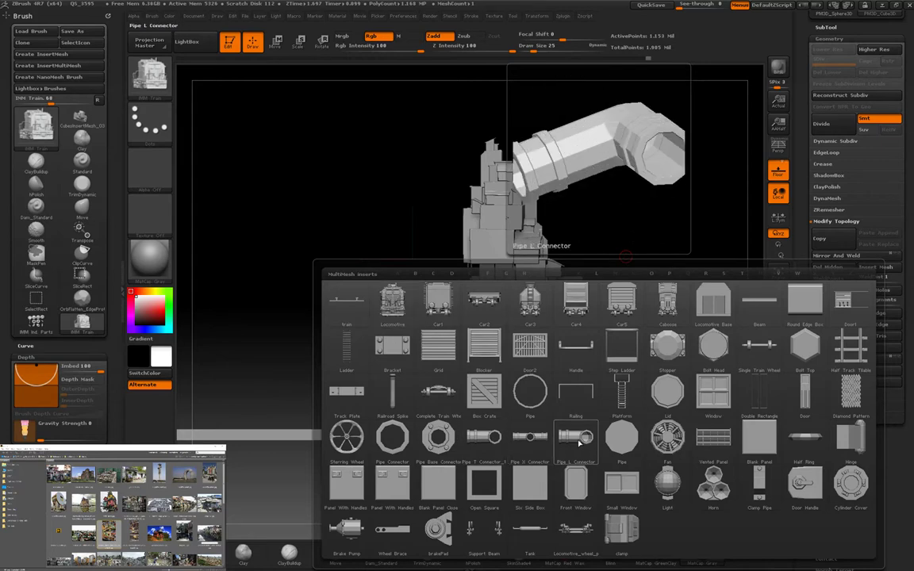
{"action": "mouse_move", "coordinate": [581, 533]}
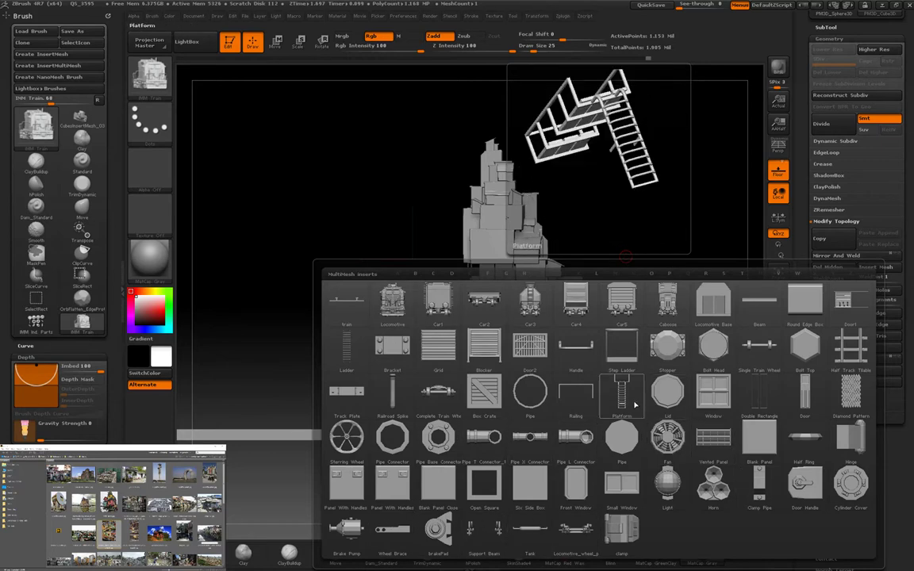
{"action": "mouse_move", "coordinate": [544, 442]}
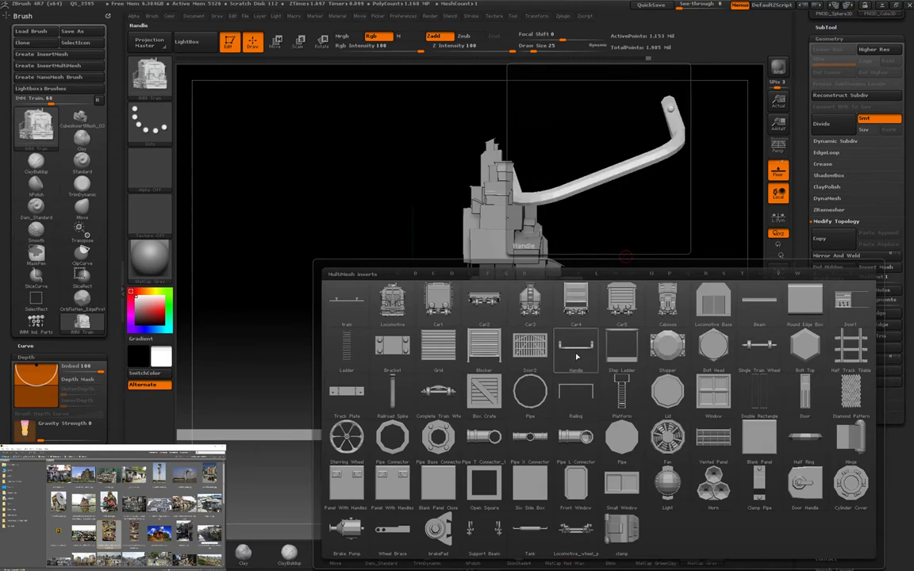
{"action": "mouse_move", "coordinate": [600, 328]}
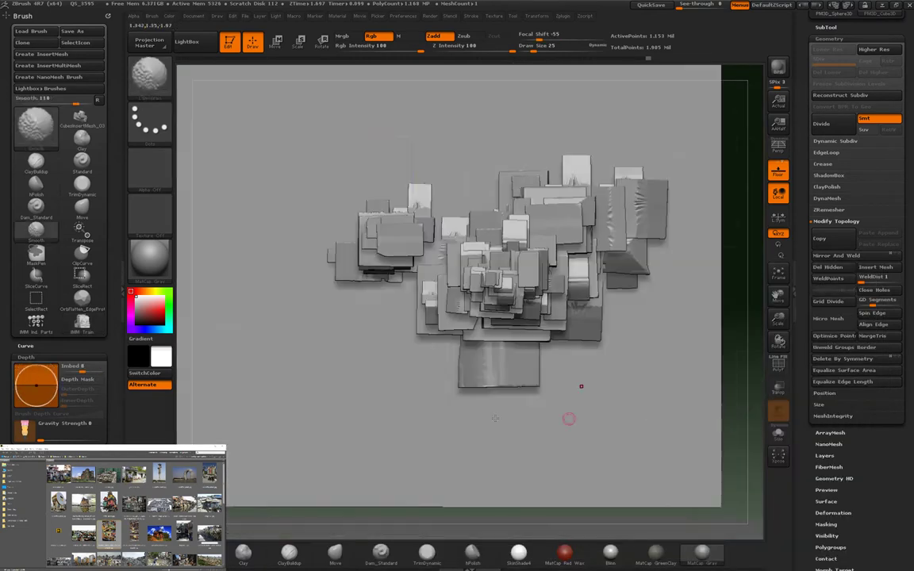
Step: Insert the post and position it with Transpose as a vertical support under the tower's overhanging upper cluster
{"action": "left_click_drag", "start_coordinate": [587, 510], "coordinate": [706, 265]}
{"action": "key", "text": "w"}
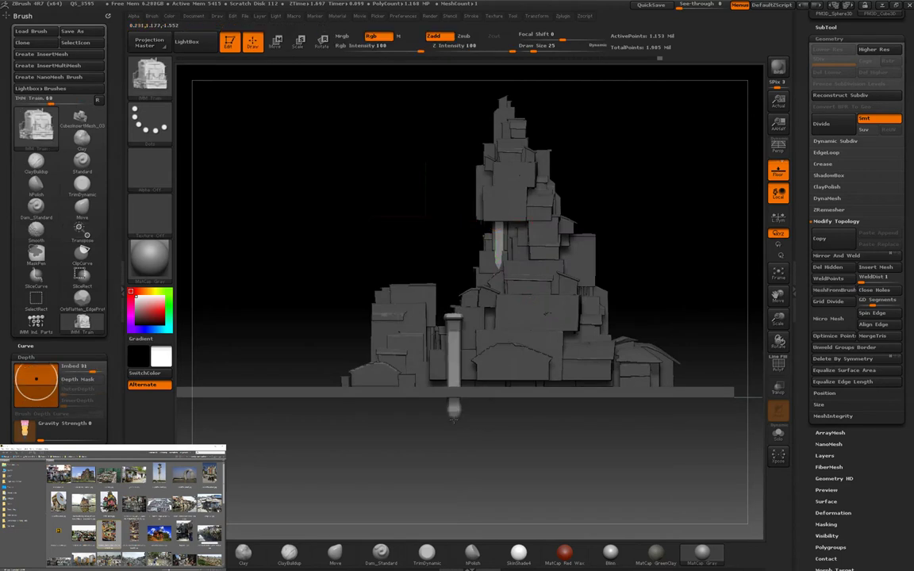
{"action": "key", "text": "w"}
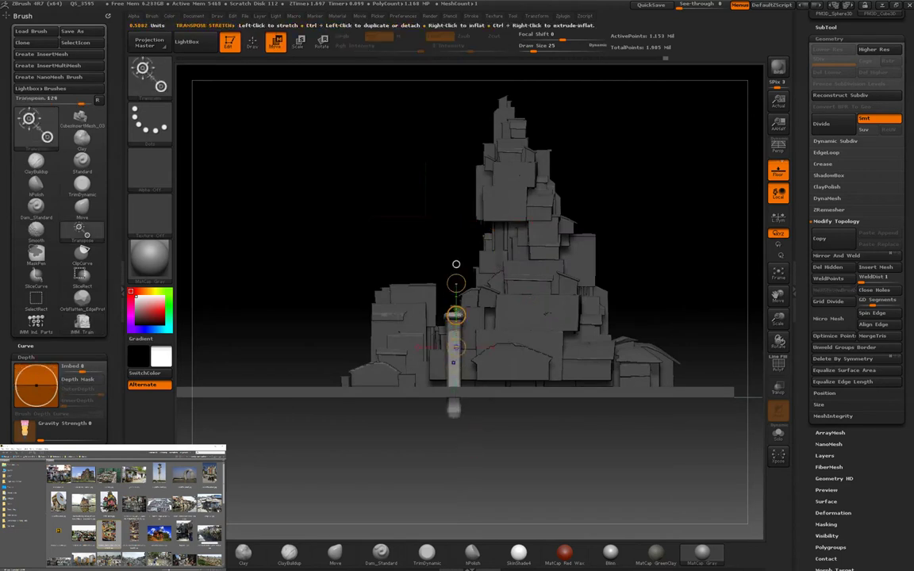
{"action": "left_click_drag", "start_coordinate": [508, 428], "coordinate": [576, 239]}
{"action": "key", "text": "ctrl+shift"}
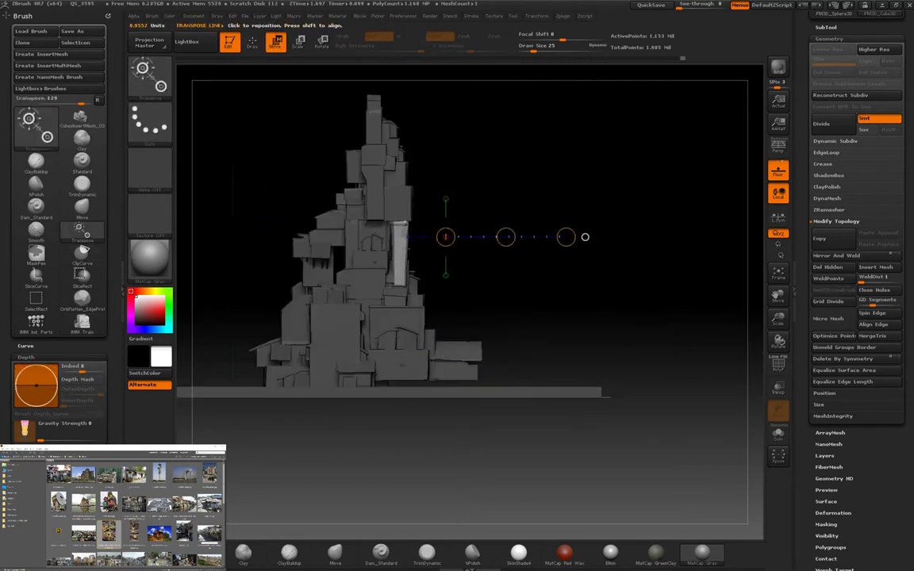
{"action": "left_click_drag", "start_coordinate": [500, 231], "coordinate": [571, 238]}
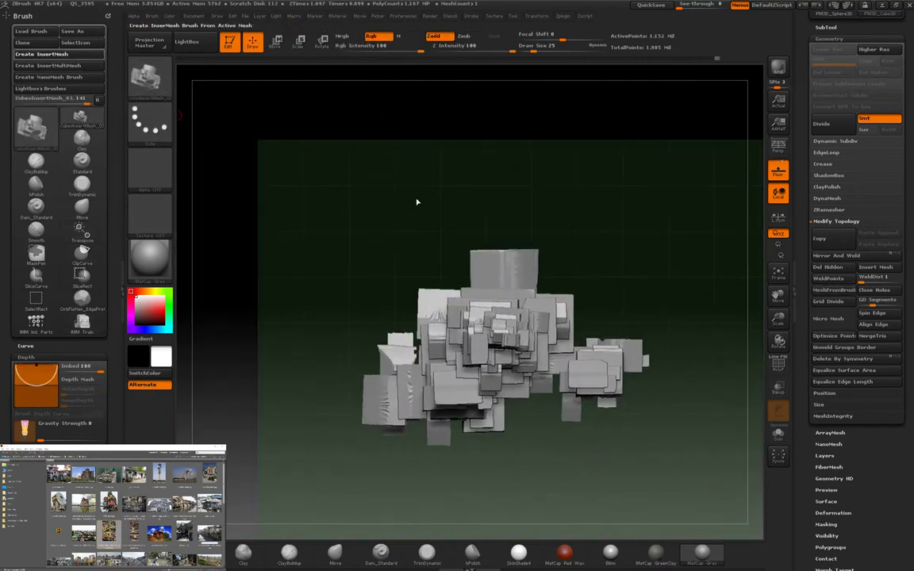
Step: Append the complete building pile, without the slab, to the CubesInsertMesh brush
{"action": "left_click_drag", "start_coordinate": [417, 202], "coordinate": [516, 243]}
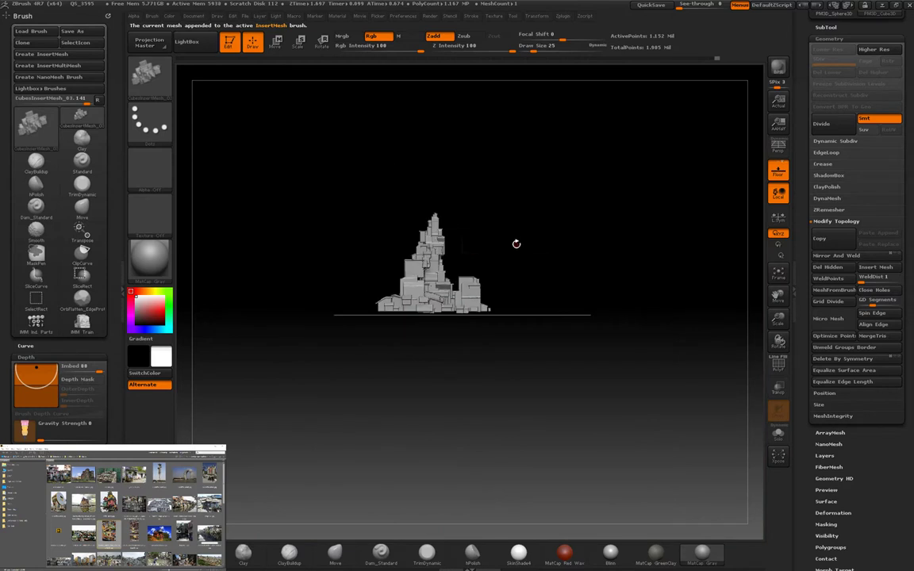
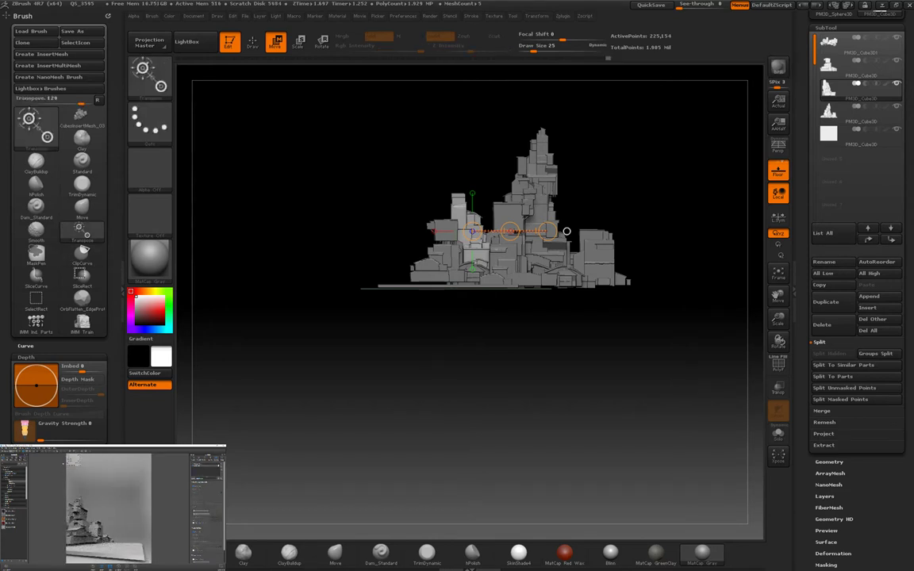
Step: Place a further copy of the large building pile as its own subtool, well apart from the slab
{"action": "left_click_drag", "start_coordinate": [566, 231], "coordinate": [668, 246]}
{"action": "left_click_drag", "start_coordinate": [578, 245], "coordinate": [458, 292]}
{"action": "left_click_drag", "start_coordinate": [554, 274], "coordinate": [611, 222]}
{"action": "left_click_drag", "start_coordinate": [710, 285], "coordinate": [696, 351]}
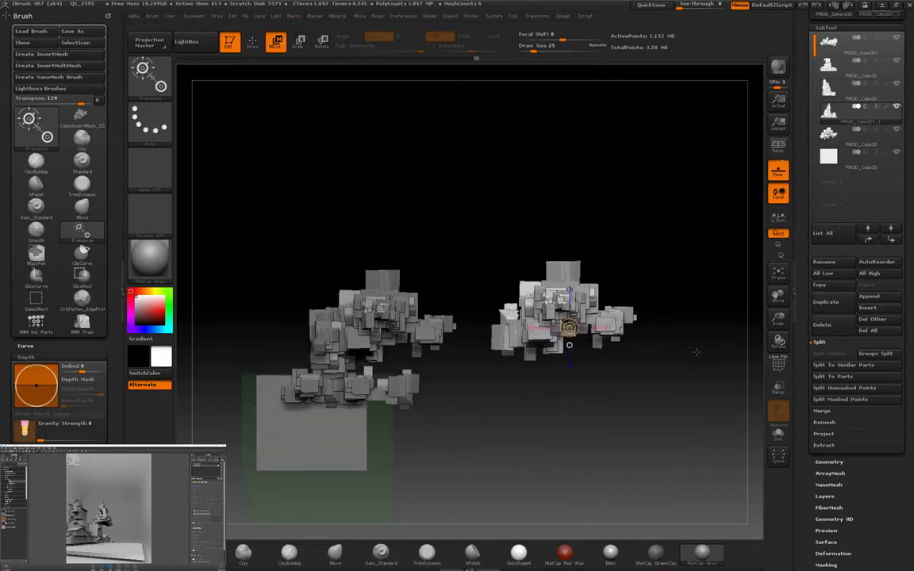
Step: Insert the stored building pile again into the separate pile's subtool and scale it with Transpose
{"action": "key", "text": "q"}
{"action": "key", "text": "m"}
{"action": "left_click", "coordinate": [357, 351]}
{"action": "left_click_drag", "start_coordinate": [313, 432], "coordinate": [389, 452]}
{"action": "key", "text": "w"}
{"action": "mouse_move", "coordinate": [444, 460]}
{"action": "left_mouse_down"}
{"action": "mouse_move", "coordinate": [634, 386]}
{"action": "mouse_move", "coordinate": [674, 383]}
{"action": "mouse_move", "coordinate": [607, 231]}
{"action": "mouse_move", "coordinate": [619, 270]}
{"action": "mouse_move", "coordinate": [658, 285]}
{"action": "mouse_move", "coordinate": [642, 299]}
{"action": "mouse_move", "coordinate": [614, 299]}
{"action": "left_mouse_up"}
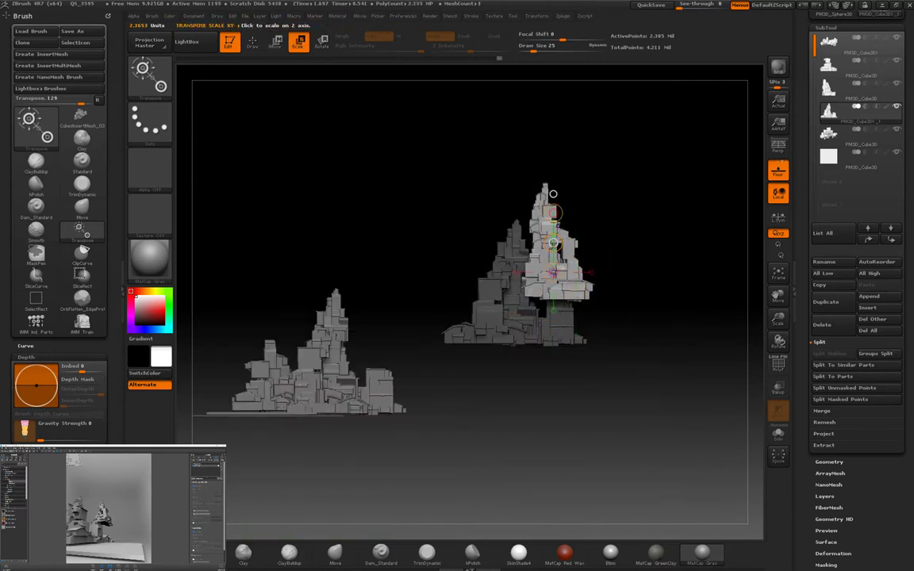
Step: Adjust the inserted pile's height and shift it sideways so it sits beside the separate pile
{"action": "key", "text": "w"}
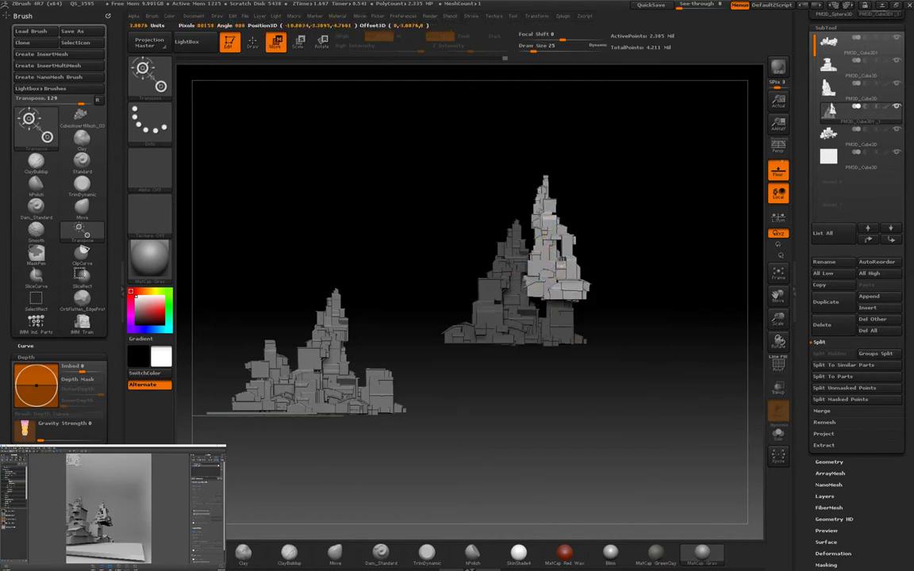
{"action": "left_click_drag", "start_coordinate": [642, 199], "coordinate": [714, 220]}
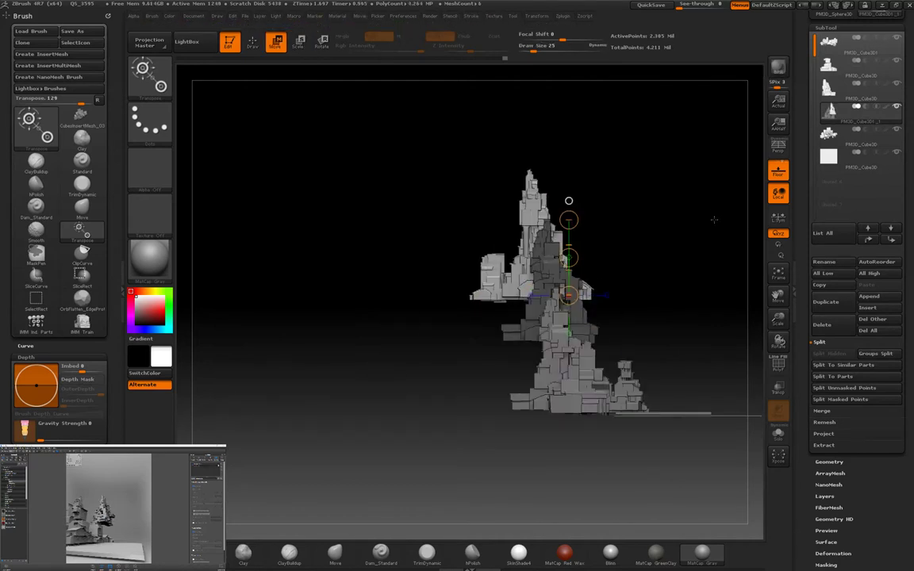
{"action": "left_click_drag", "start_coordinate": [508, 268], "coordinate": [466, 267]}
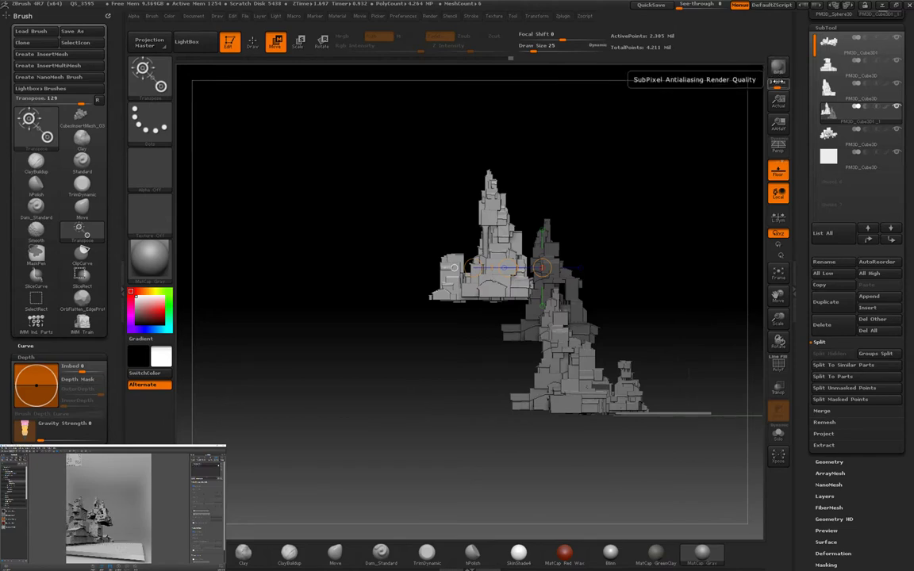
Step: Insert a stored building cluster from the CubesInsertMesh brush onto the slab within the separate pile's subtool
{"action": "left_click_drag", "start_coordinate": [555, 142], "coordinate": [608, 211]}
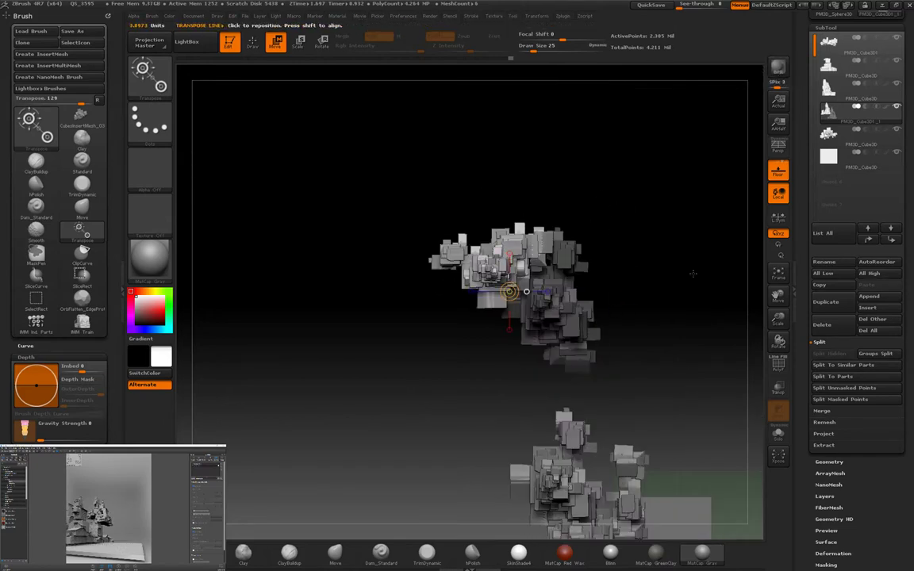
{"action": "key", "text": "q"}
{"action": "key", "text": "m"}
{"action": "left_click", "coordinate": [612, 326]}
{"action": "left_click_drag", "start_coordinate": [635, 357], "coordinate": [579, 186], "text": "alt"}
{"action": "left_click_drag", "start_coordinate": [603, 325], "coordinate": [615, 337]}
Step: Choose further stored clusters from the CubesInsertMesh brush and place another one beside the cluster on the slab
{"action": "key", "text": "m"}
{"action": "left_click", "coordinate": [663, 451]}
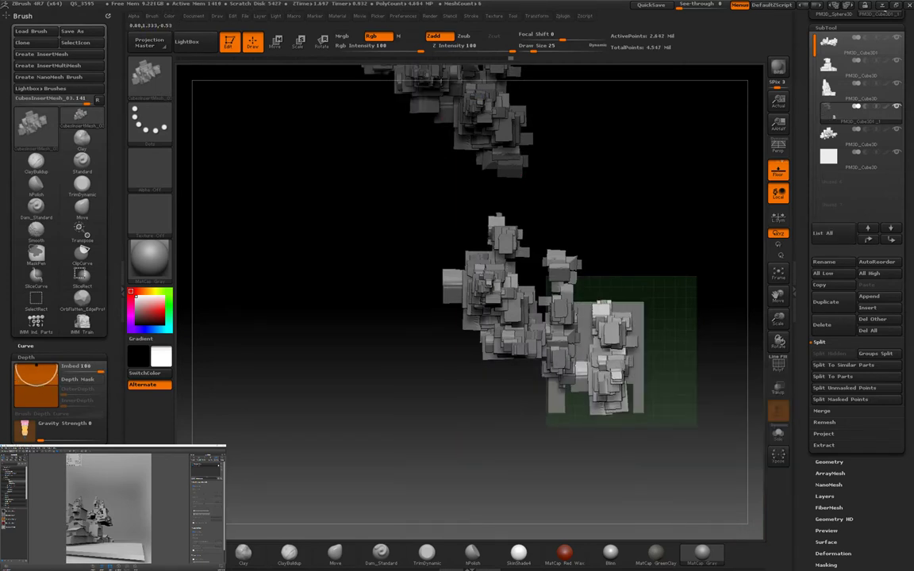
{"action": "key", "text": "w"}
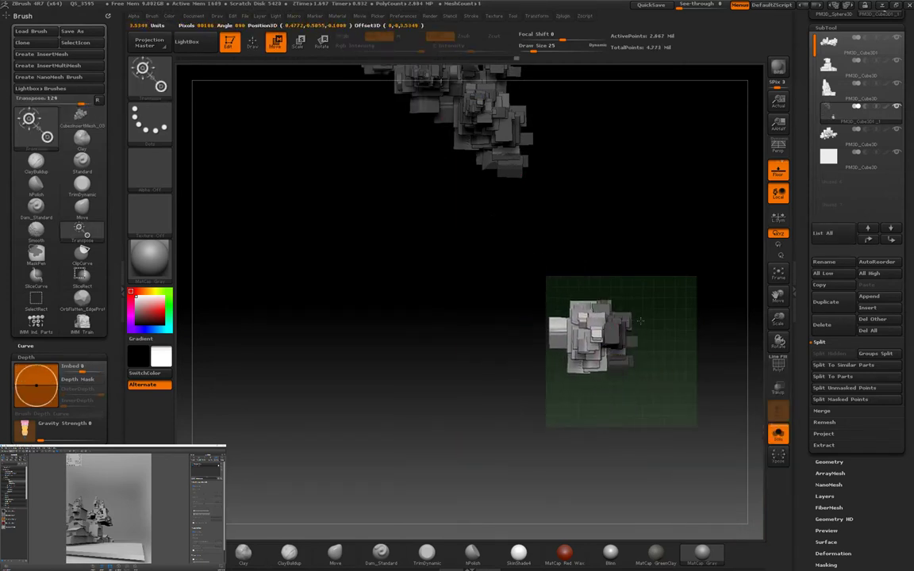
{"action": "left_click_drag", "start_coordinate": [640, 320], "coordinate": [603, 349]}
{"action": "key", "text": "m"}
{"action": "left_click", "coordinate": [664, 450]}
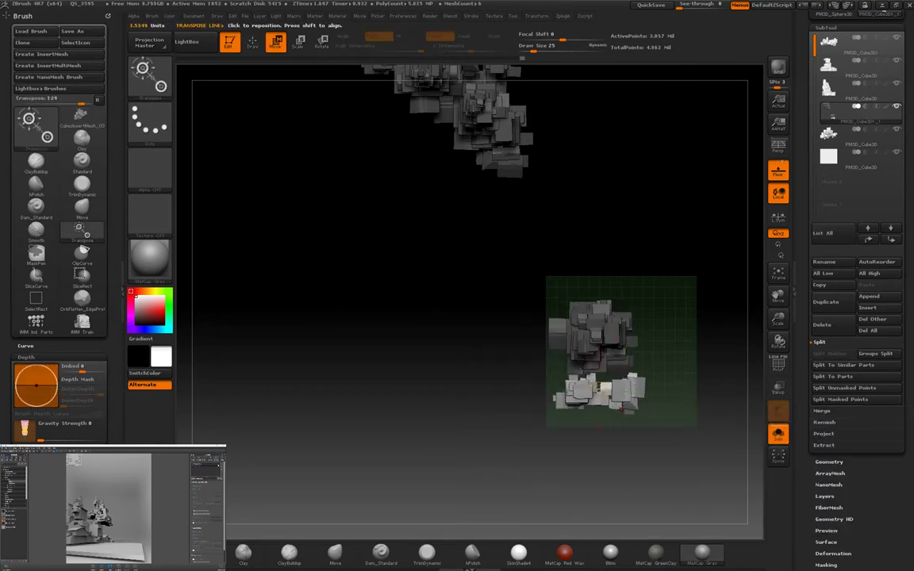
{"action": "left_click_drag", "start_coordinate": [621, 409], "coordinate": [624, 386]}
Step: Duplicate the newest cluster with Transpose, rotate the copy and shift it to the side of the slab group
{"action": "left_click_drag", "start_coordinate": [702, 421], "coordinate": [530, 267], "text": "shift"}
{"action": "left_click_drag", "start_coordinate": [590, 326], "coordinate": [590, 306], "text": "ctrl"}
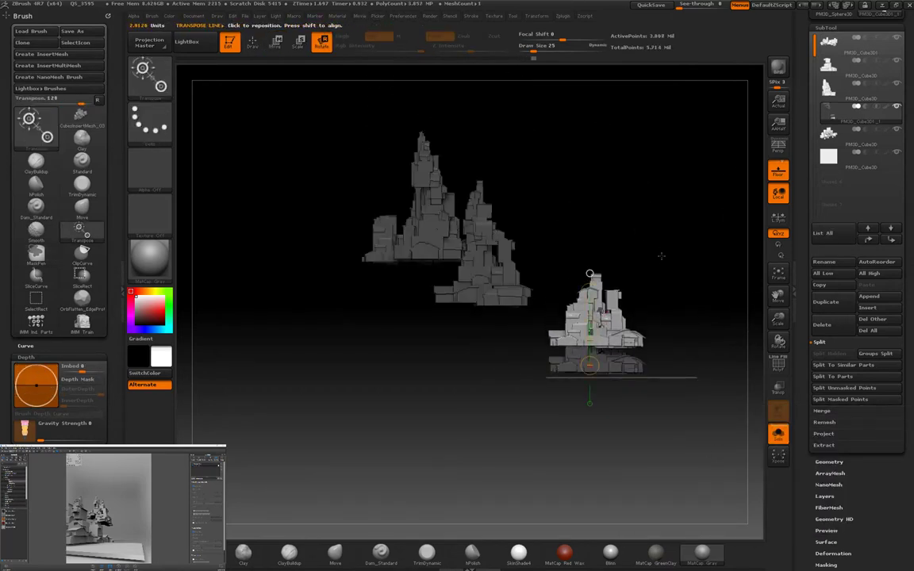
{"action": "left_click_drag", "start_coordinate": [661, 256], "coordinate": [667, 309], "text": "shift"}
{"action": "left_click_drag", "start_coordinate": [555, 308], "coordinate": [751, 308]}
{"action": "key", "text": "w"}
{"action": "mouse_move", "coordinate": [667, 309]}
{"action": "left_mouse_down", "text": "shift"}
{"action": "mouse_move", "coordinate": [667, 328]}
{"action": "mouse_move", "coordinate": [550, 220]}
{"action": "mouse_move", "coordinate": [639, 241]}
{"action": "mouse_move", "coordinate": [700, 219]}
{"action": "mouse_move", "coordinate": [721, 225]}
{"action": "left_mouse_up", "text": "shift"}
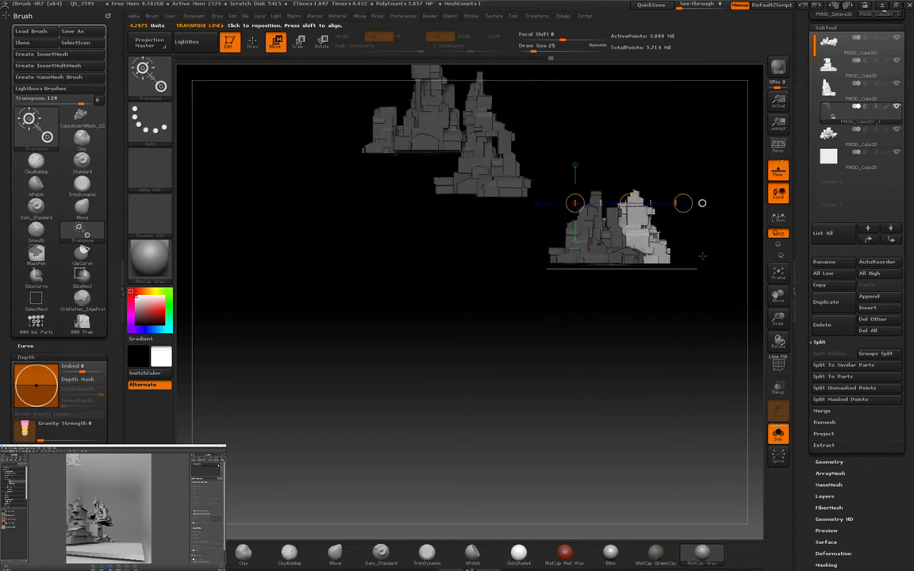
Step: Insert another stored cluster in front of the slab group and scale it with Transpose
{"action": "key", "text": "q"}
{"action": "key", "text": "m"}
{"action": "left_click", "coordinate": [738, 476]}
{"action": "left_click_drag", "start_coordinate": [595, 365], "coordinate": [601, 393]}
{"action": "left_click_drag", "start_coordinate": [698, 412], "coordinate": [697, 351], "text": "shift"}
{"action": "key", "text": "e"}
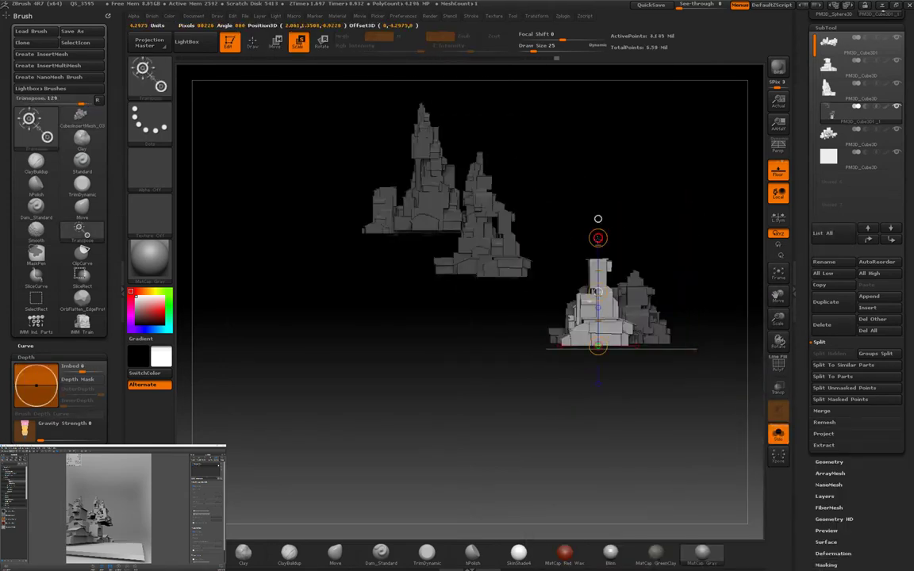
{"action": "left_click_drag", "start_coordinate": [598, 219], "coordinate": [538, 238]}
{"action": "left_click_drag", "start_coordinate": [683, 435], "coordinate": [700, 113]}
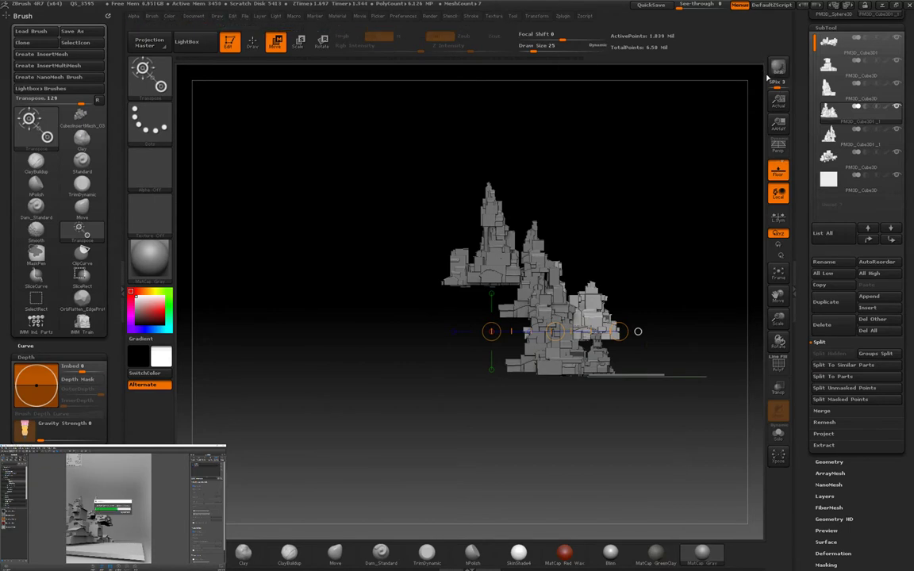
Step: Move the new building pile against the separate pile and duplicate it down to ground level between the two groups
{"action": "left_click_drag", "start_coordinate": [768, 77], "coordinate": [688, 244]}
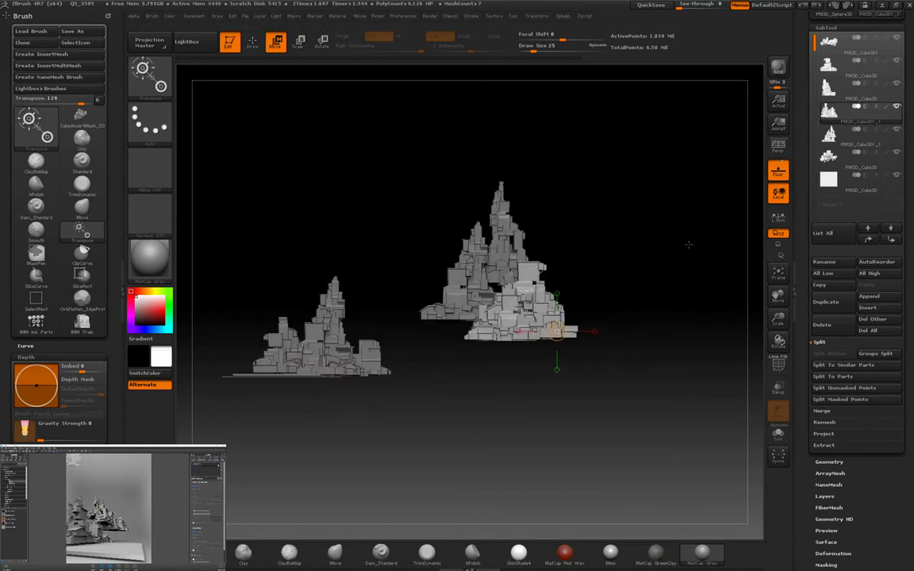
{"action": "left_click_drag", "start_coordinate": [696, 283], "coordinate": [667, 349]}
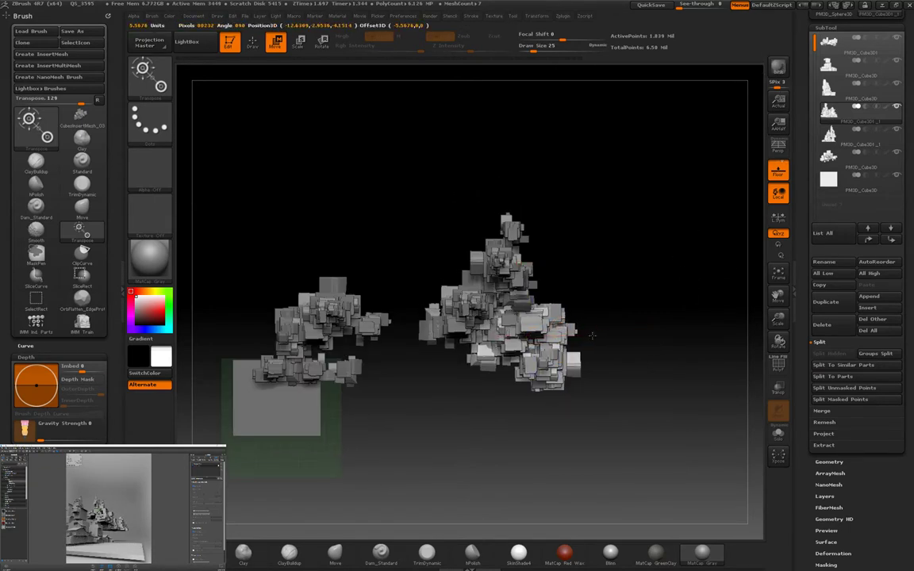
{"action": "left_click_drag", "start_coordinate": [588, 341], "coordinate": [568, 391]}
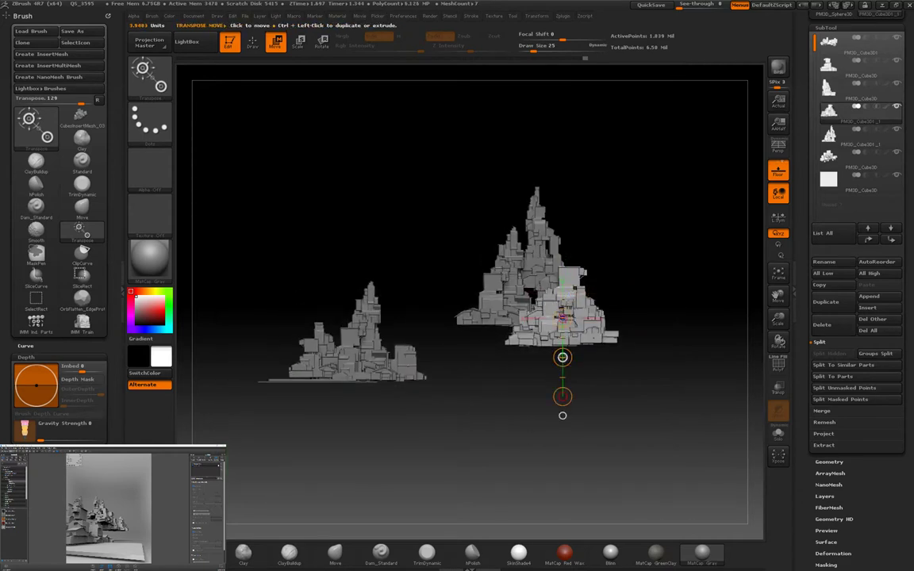
{"action": "left_click_drag", "start_coordinate": [563, 396], "coordinate": [413, 373]}
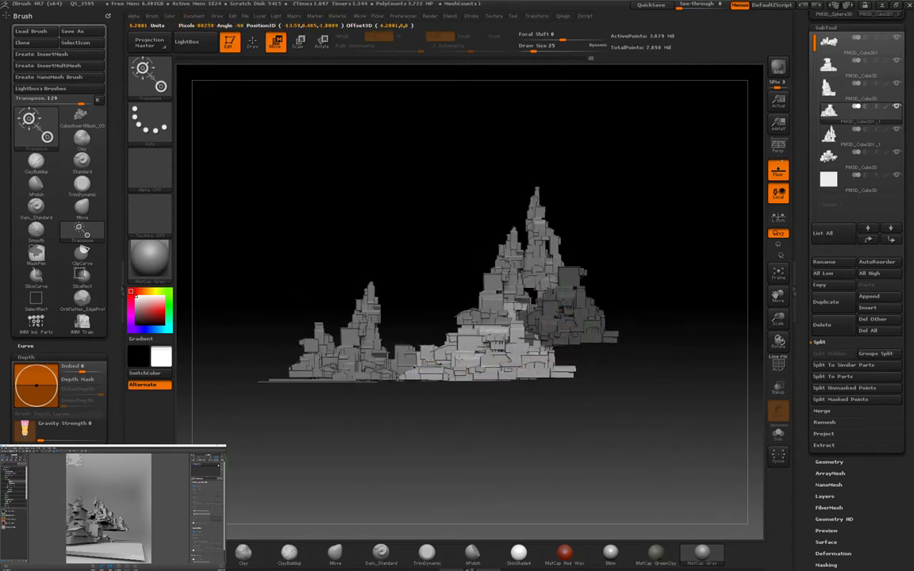
Step: Rotate the ground-level copy and move it into the gap between the slab group and the separate pile
{"action": "key", "text": "r"}
{"action": "left_click_drag", "start_coordinate": [674, 357], "coordinate": [675, 397]}
{"action": "left_click_drag", "start_coordinate": [440, 438], "coordinate": [516, 269]}
{"action": "key", "text": "w"}
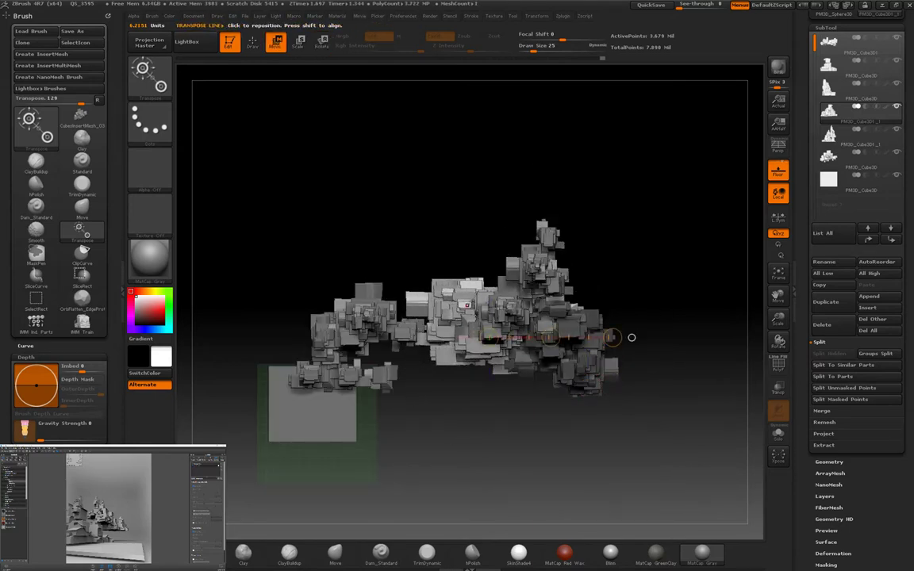
{"action": "left_click_drag", "start_coordinate": [445, 349], "coordinate": [476, 381]}
{"action": "left_click_drag", "start_coordinate": [651, 318], "coordinate": [636, 353]}
{"action": "left_click_drag", "start_coordinate": [468, 381], "coordinate": [600, 381]}
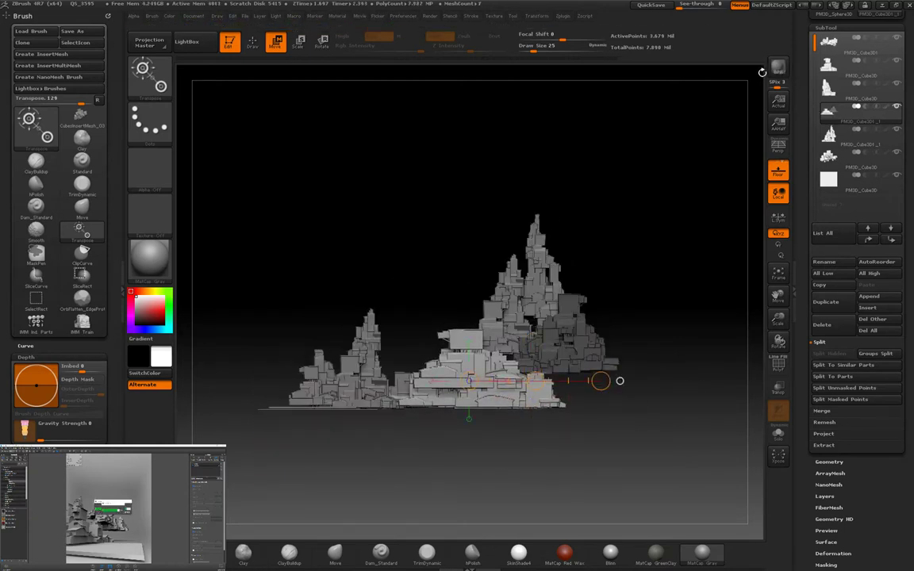
Step: Scale the ground-level copy down and shift it in front of the separate pile, in line with the slab group
{"action": "left_click_drag", "start_coordinate": [481, 323], "coordinate": [487, 347]}
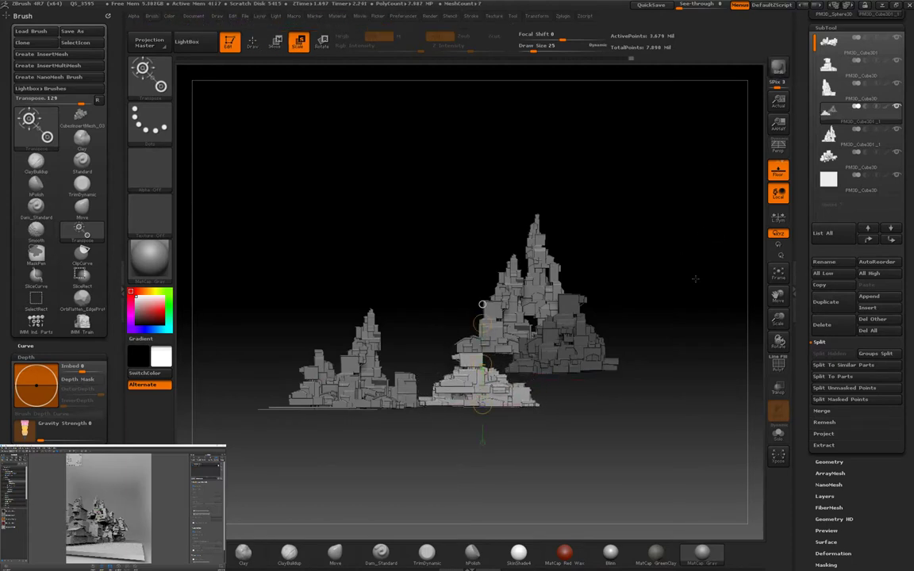
{"action": "left_click_drag", "start_coordinate": [695, 279], "coordinate": [556, 286]}
{"action": "key", "text": "w"}
{"action": "left_click_drag", "start_coordinate": [468, 370], "coordinate": [580, 370]}
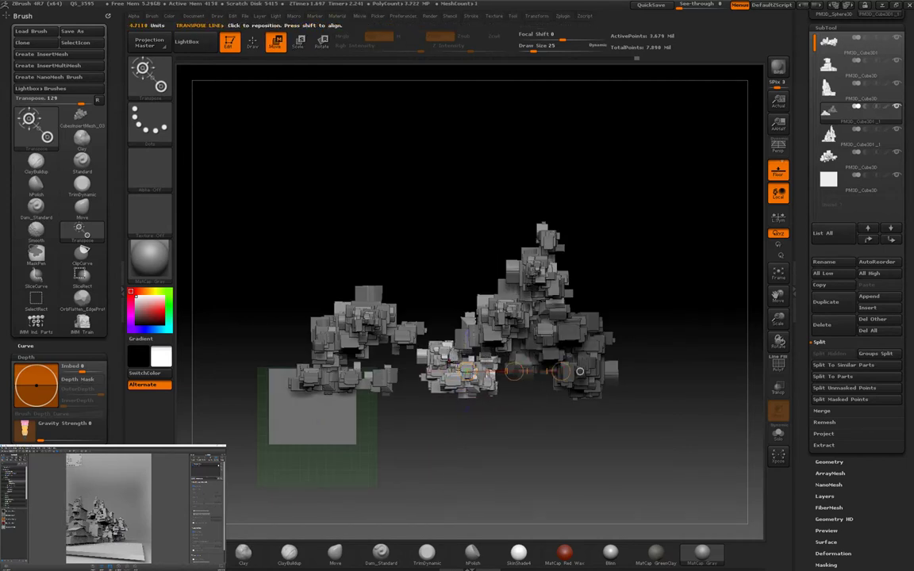
{"action": "left_click_drag", "start_coordinate": [523, 422], "coordinate": [590, 447]}
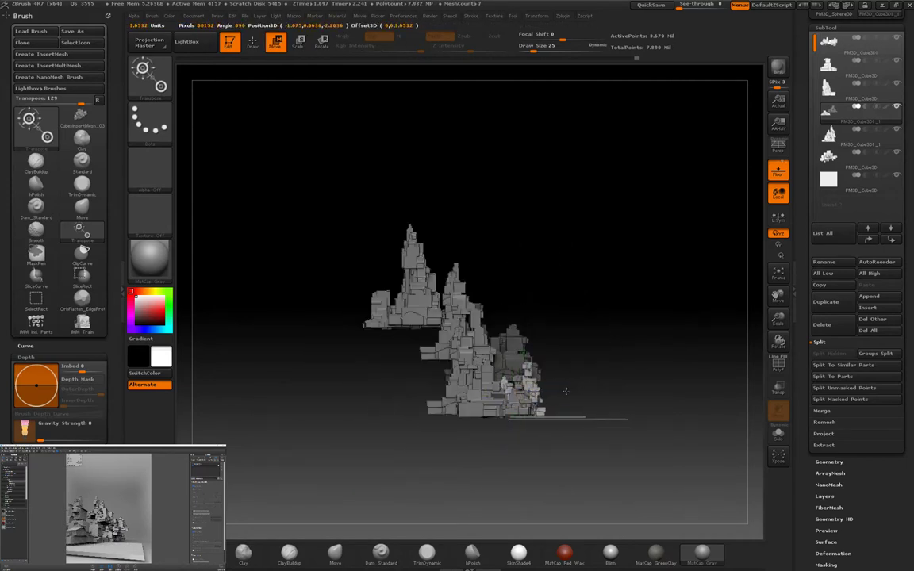
{"action": "left_click_drag", "start_coordinate": [565, 391], "coordinate": [602, 412]}
{"action": "left_click_drag", "start_coordinate": [680, 288], "coordinate": [762, 333]}
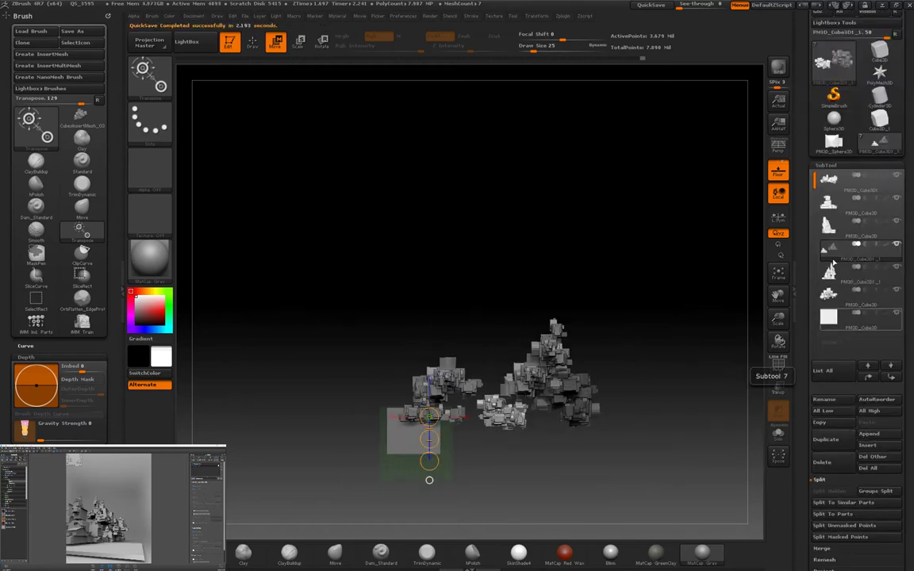
Step: Select the first building subtool, pre-process it in Decimation Master and decimate it at 20 %
{"action": "left_click", "coordinate": [829, 180]}
{"action": "scroll", "coordinate": [107, 393], "scroll_direction": "down", "scroll_amount": 5}
{"action": "scroll", "coordinate": [107, 393], "scroll_direction": "down", "scroll_amount": 10}
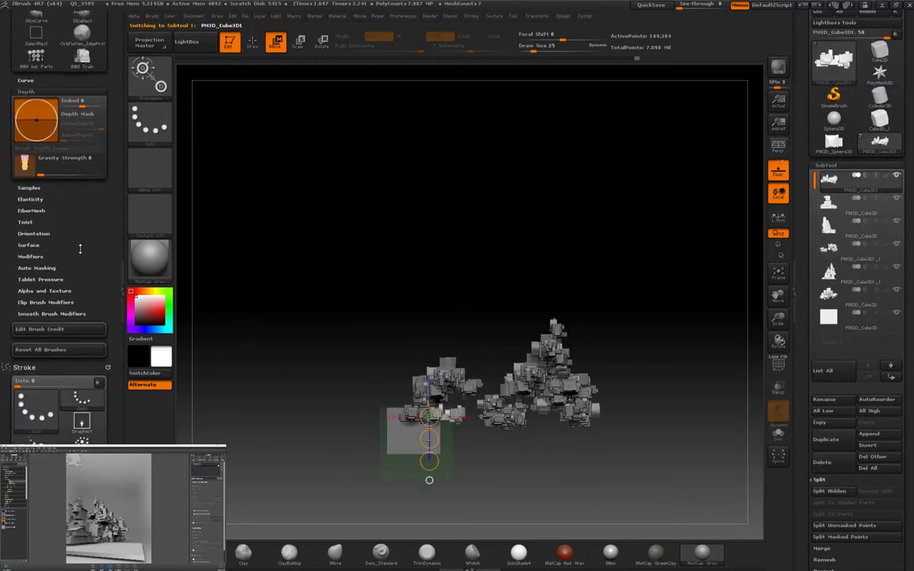
{"action": "left_click", "coordinate": [44, 155]}
{"action": "left_click", "coordinate": [43, 219]}
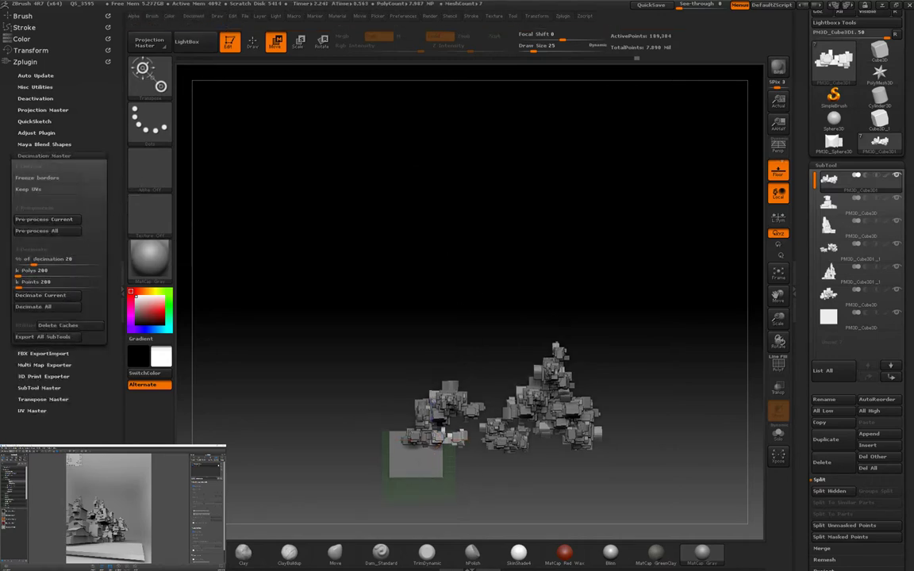
{"action": "key", "text": "f"}
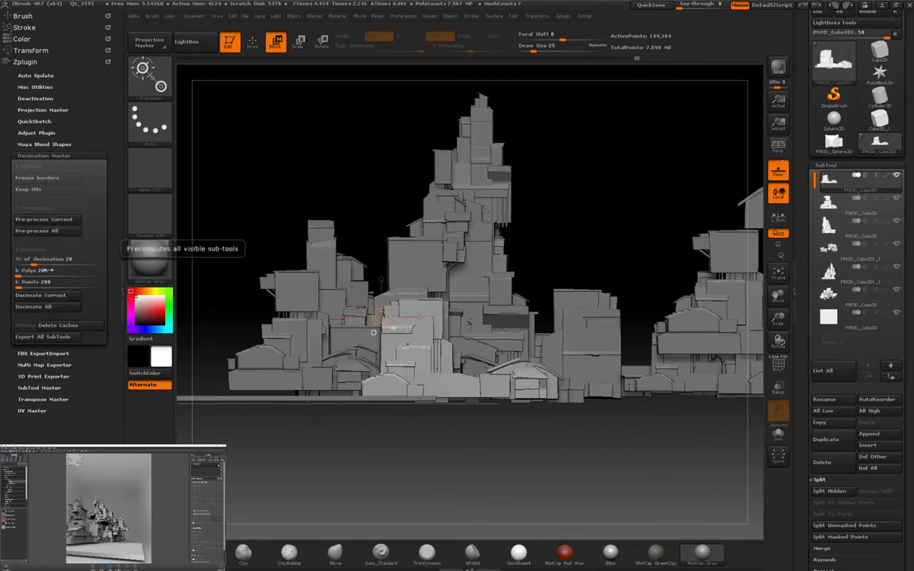
{"action": "left_click_drag", "start_coordinate": [607, 214], "coordinate": [614, 262]}
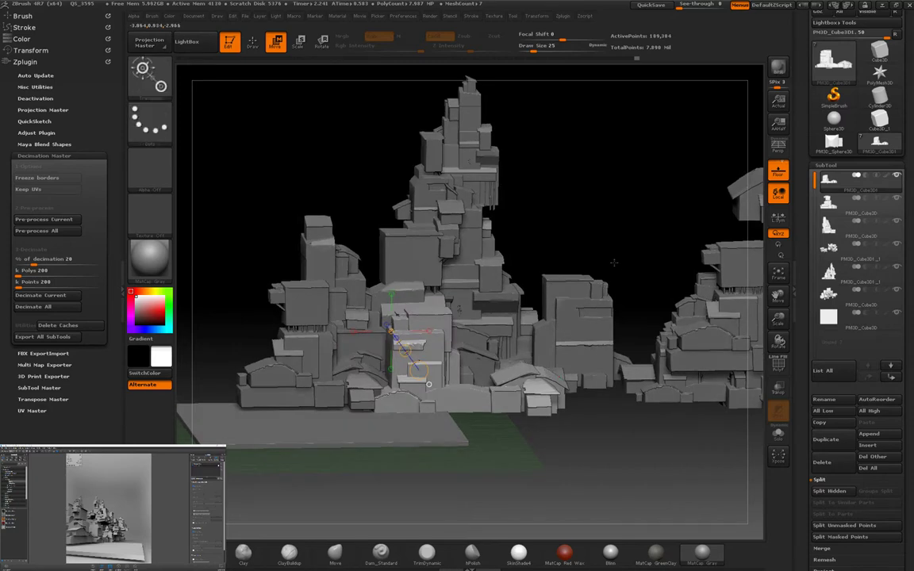
{"action": "left_click_drag", "start_coordinate": [768, 433], "coordinate": [738, 413], "text": "shift"}
{"action": "left_click", "coordinate": [41, 295]}
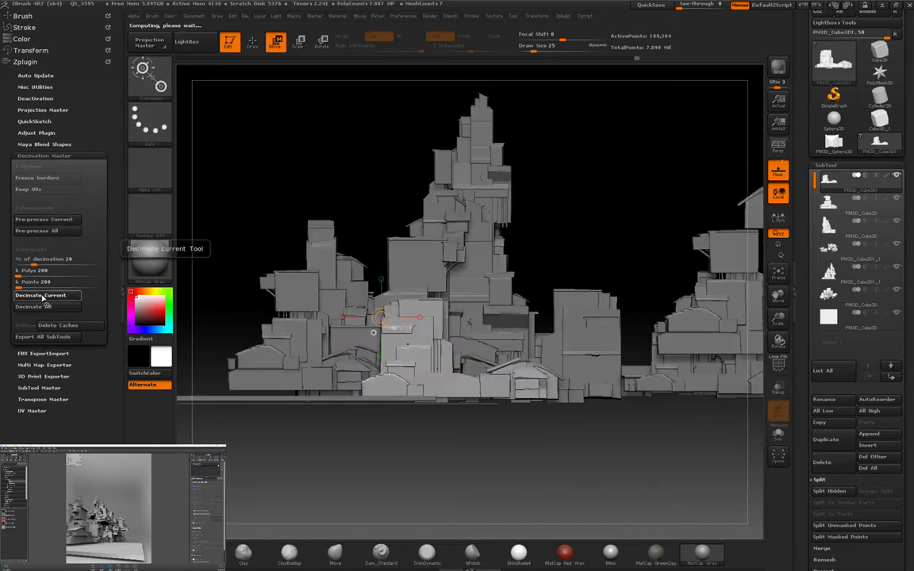
{"action": "left_click", "coordinate": [51, 222]}
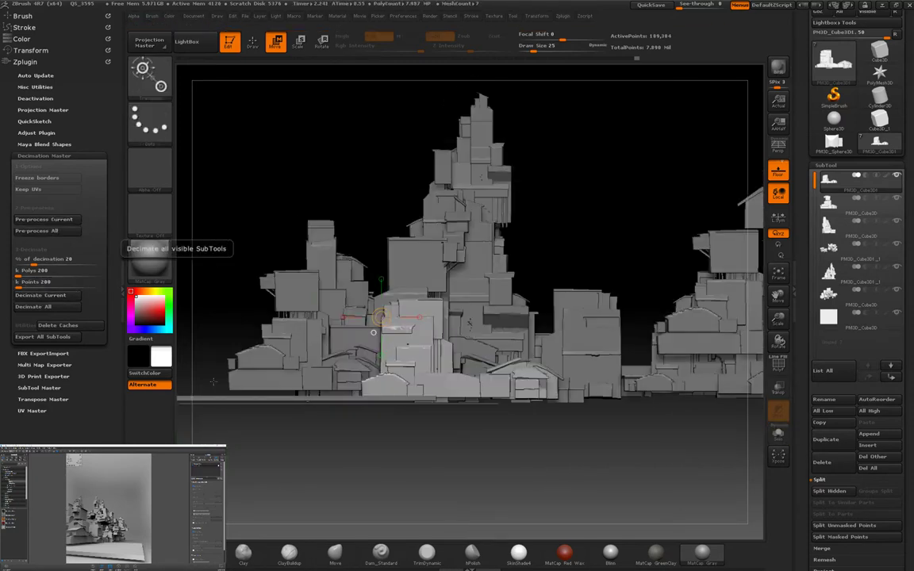
Step: Append a Cube3D as a new subtool and turn it into a DynaMesh at resolution 128
{"action": "left_click_drag", "start_coordinate": [572, 476], "coordinate": [631, 463]}
{"action": "left_click", "coordinate": [869, 434]}
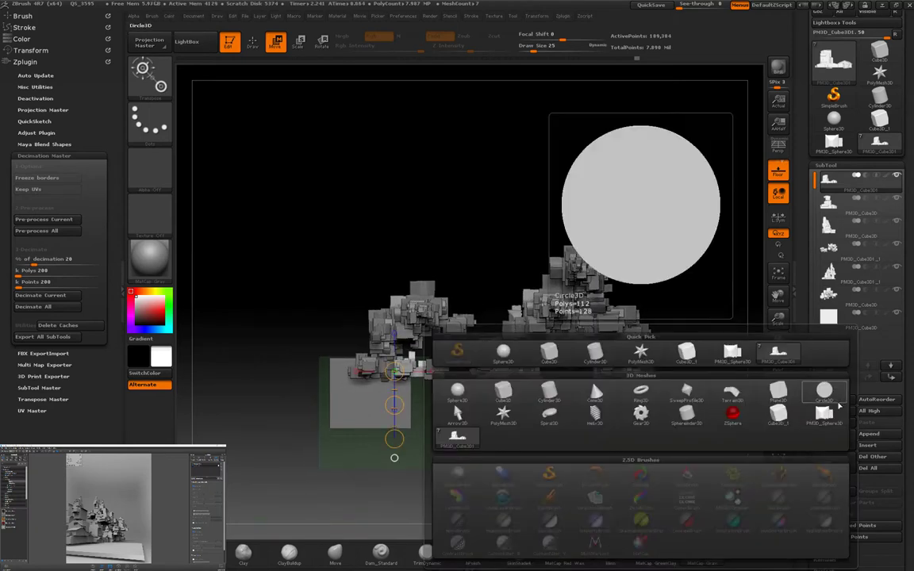
{"action": "left_click", "coordinate": [531, 342]}
{"action": "left_click", "coordinate": [835, 351]}
{"action": "left_click", "coordinate": [826, 165]}
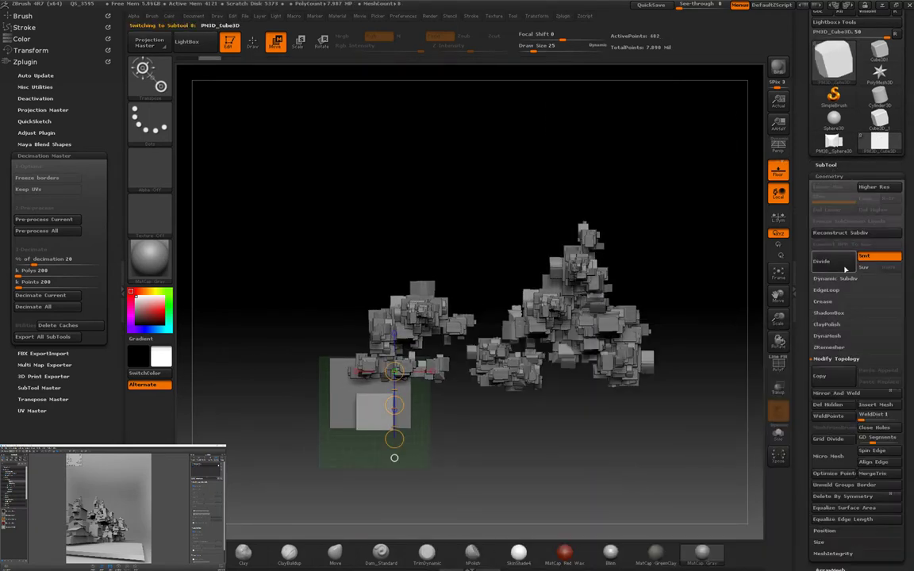
{"action": "left_click", "coordinate": [828, 336]}
Step: Stretch the cube block into a tall tower and position it behind the building piles
{"action": "left_click_drag", "start_coordinate": [424, 412], "coordinate": [510, 361]}
{"action": "left_click_drag", "start_coordinate": [603, 476], "coordinate": [603, 333], "text": "shift"}
{"action": "left_click_drag", "start_coordinate": [472, 388], "coordinate": [472, 270]}
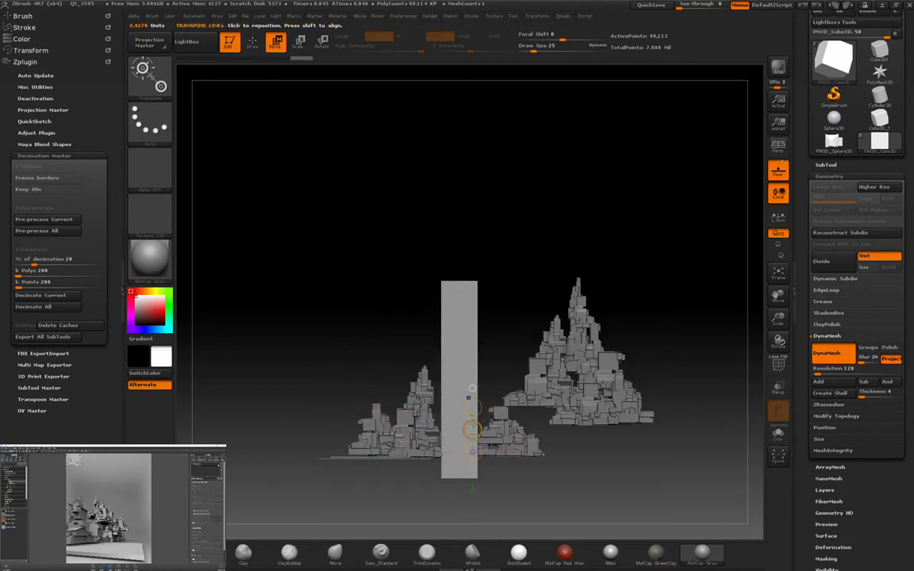
{"action": "left_click_drag", "start_coordinate": [491, 432], "coordinate": [516, 429]}
{"action": "key", "text": "e"}
{"action": "left_click_drag", "start_coordinate": [491, 317], "coordinate": [492, 208]}
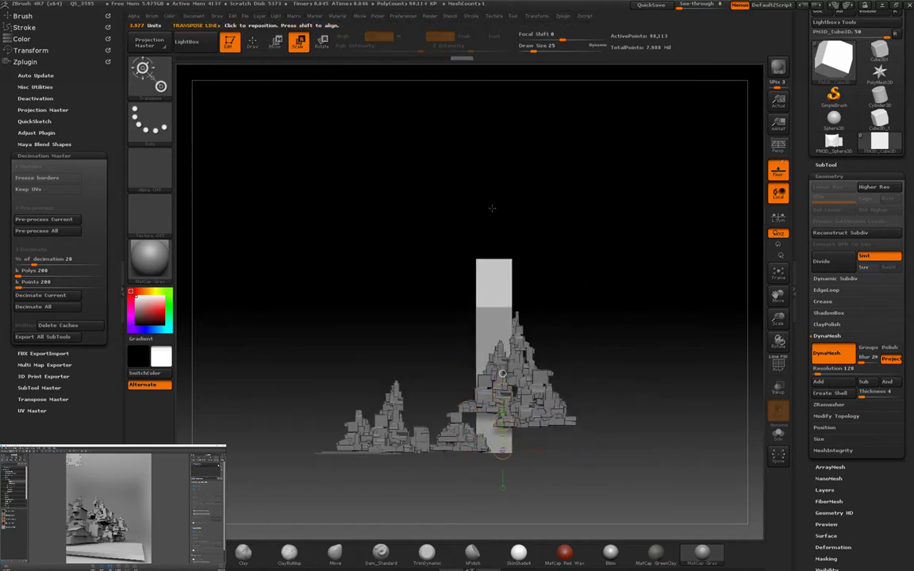
Step: Duplicate the tall tower block and offset the copy directly behind the original
{"action": "left_click_drag", "start_coordinate": [622, 339], "coordinate": [580, 384]}
{"action": "left_click_drag", "start_coordinate": [603, 349], "coordinate": [588, 331]}
{"action": "left_click", "coordinate": [588, 330], "text": "alt"}
{"action": "left_click_drag", "start_coordinate": [608, 387], "coordinate": [644, 388], "text": "ctrl"}
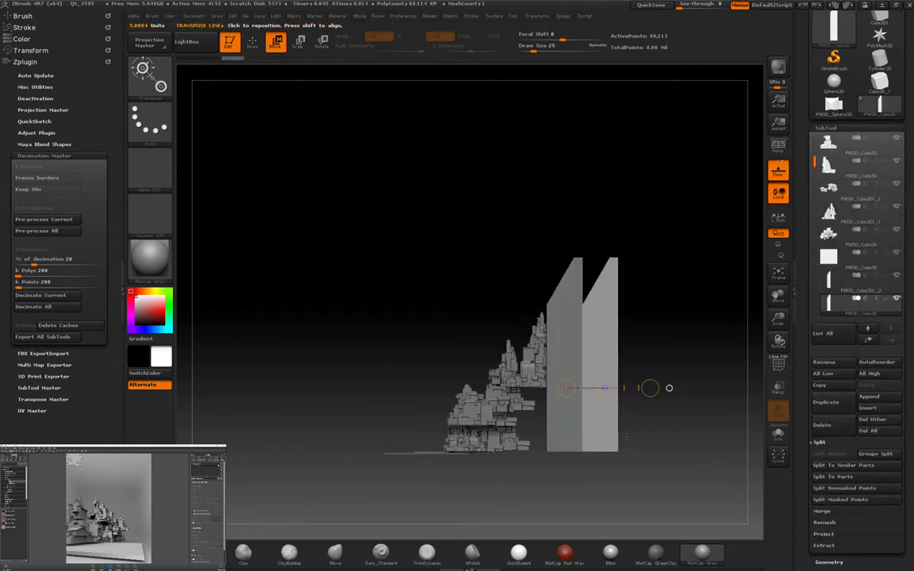
Step: Enlarge the tower copy into a much taller tower and duplicate it beside itself as a shorter one
{"action": "mouse_move", "coordinate": [595, 369]}
{"action": "left_mouse_down"}
{"action": "mouse_move", "coordinate": [597, 290]}
{"action": "mouse_move", "coordinate": [555, 301]}
{"action": "mouse_move", "coordinate": [592, 290]}
{"action": "left_mouse_up"}
{"action": "key", "text": "w"}
{"action": "left_click_drag", "start_coordinate": [568, 328], "coordinate": [453, 328]}
{"action": "key", "text": "e"}
{"action": "mouse_move", "coordinate": [511, 448]}
{"action": "left_mouse_down"}
{"action": "mouse_move", "coordinate": [511, 220]}
{"action": "mouse_move", "coordinate": [511, 255]}
{"action": "left_mouse_up"}
{"action": "left_click_drag", "start_coordinate": [625, 371], "coordinate": [762, 80]}
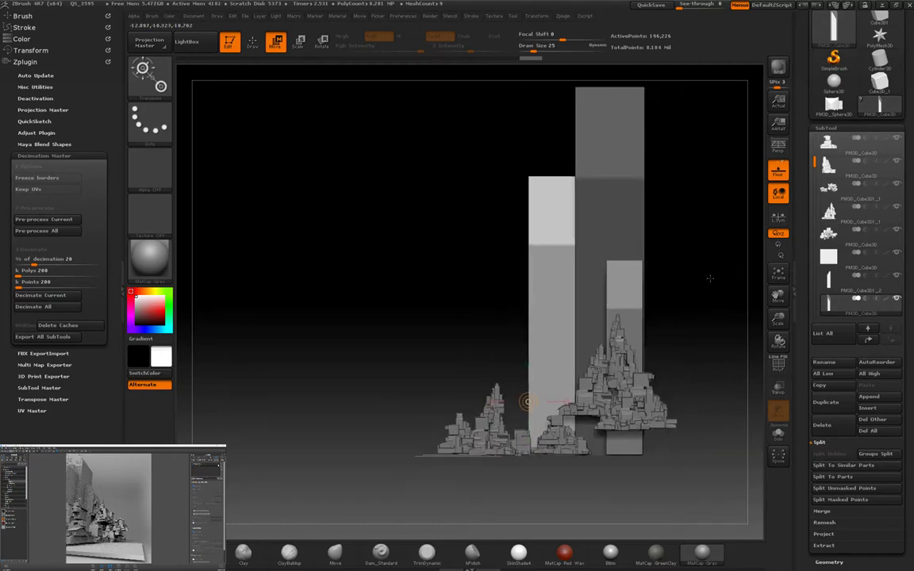
Step: Merge the tower subtools into one and reduce it with Decimation Master at 20 %
{"action": "key", "text": "space"}
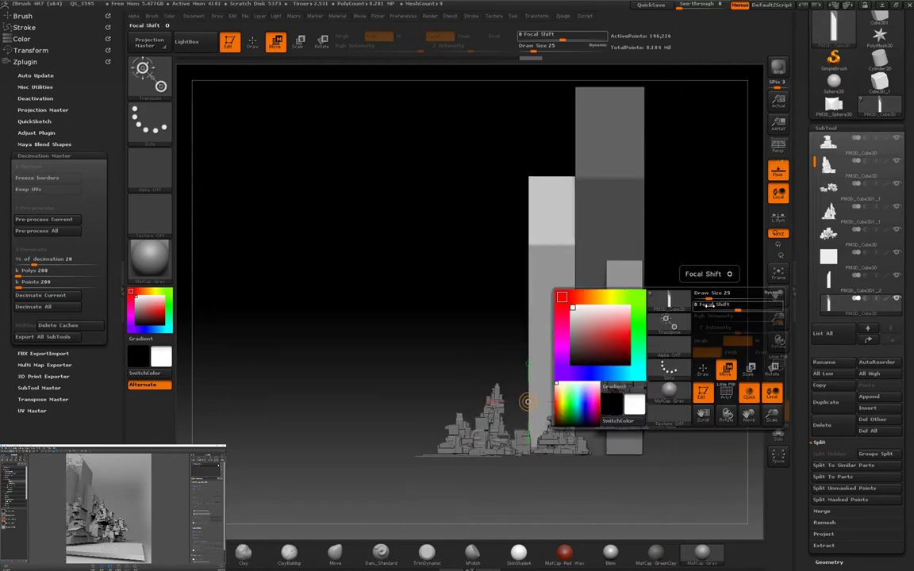
{"action": "left_click_drag", "start_coordinate": [708, 304], "coordinate": [689, 349]}
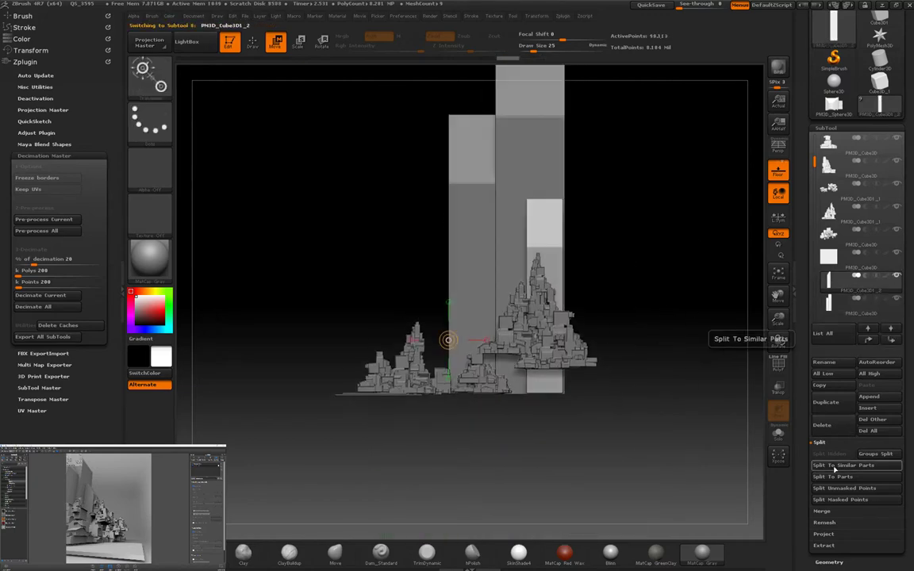
{"action": "left_click", "coordinate": [822, 511]}
{"action": "left_click", "coordinate": [829, 465]}
{"action": "left_click", "coordinate": [58, 215]}
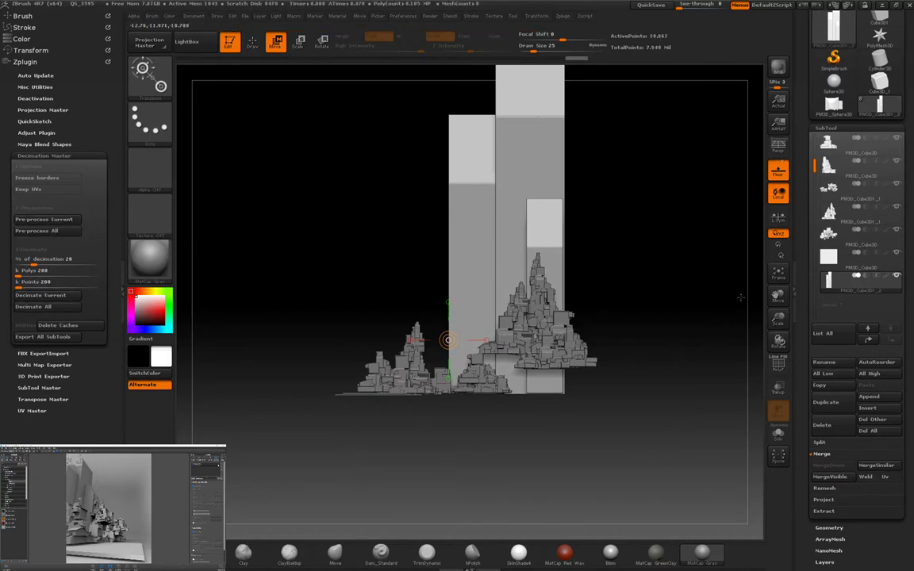
Step: Place a strongly shrunken duplicate of the background tower group on the ground in front of the building piles
{"action": "left_click_drag", "start_coordinate": [721, 276], "coordinate": [526, 390]}
{"action": "left_click", "coordinate": [833, 15]}
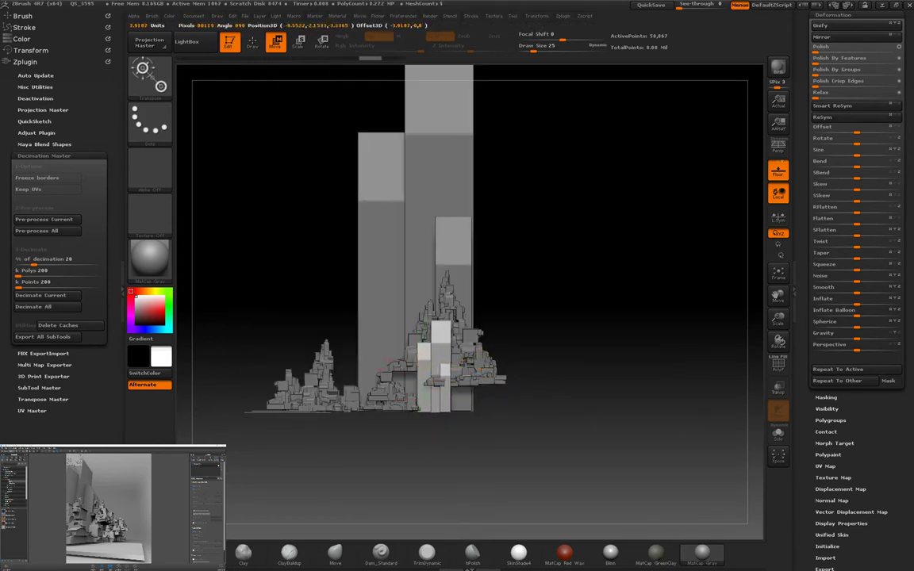
{"action": "left_click_drag", "start_coordinate": [425, 360], "coordinate": [501, 360]}
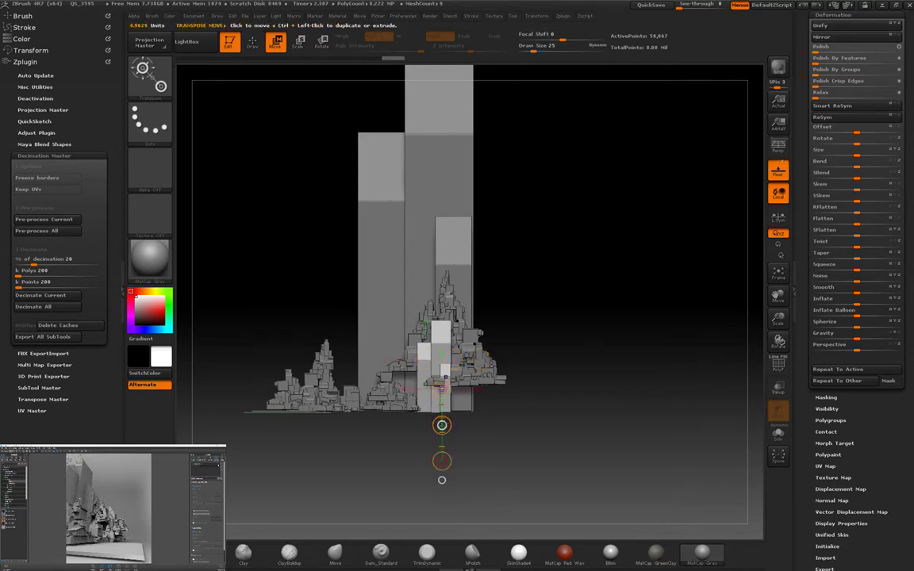
{"action": "left_click_drag", "start_coordinate": [442, 425], "coordinate": [443, 452]}
Step: Rotate the small tower group in plan view and send the scene to KeyShot
{"action": "key", "text": "r"}
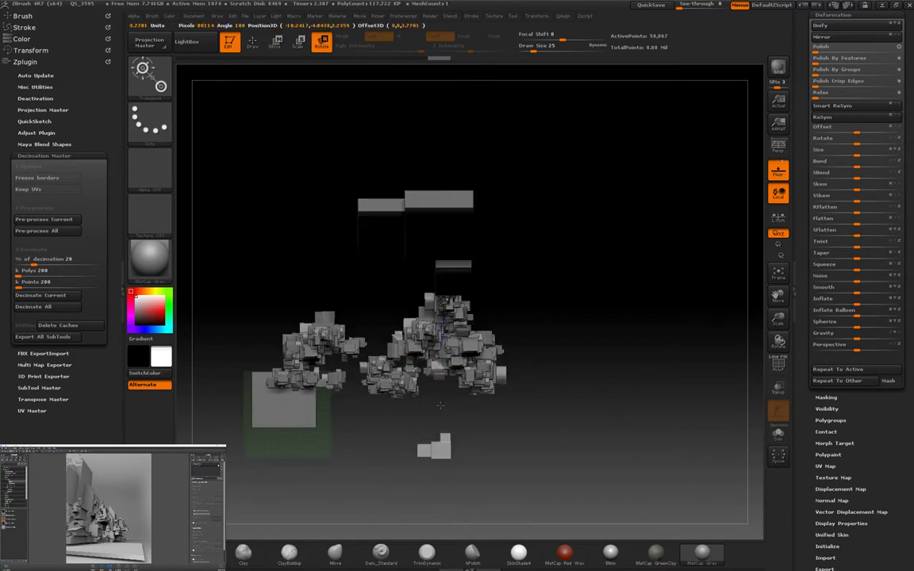
{"action": "key", "text": "shift+r"}
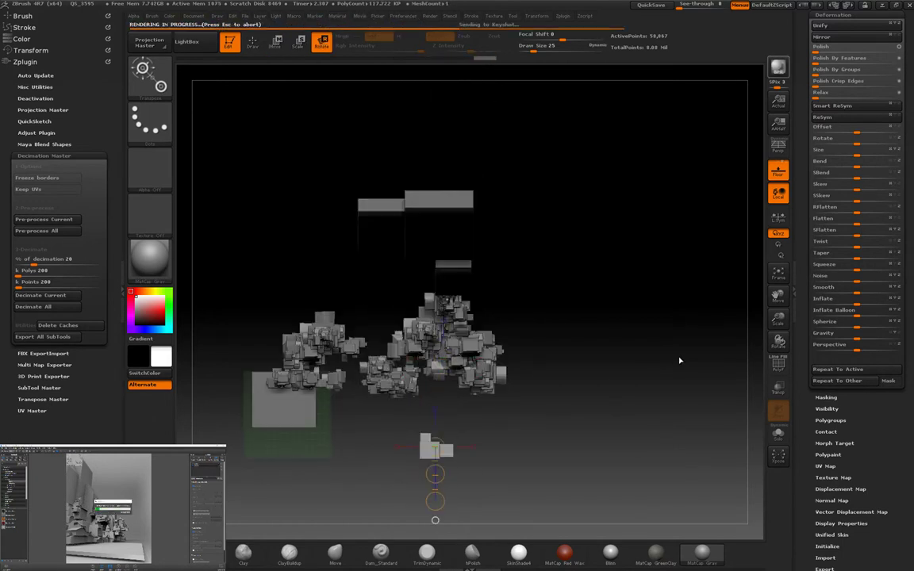
{"action": "key", "text": "w"}
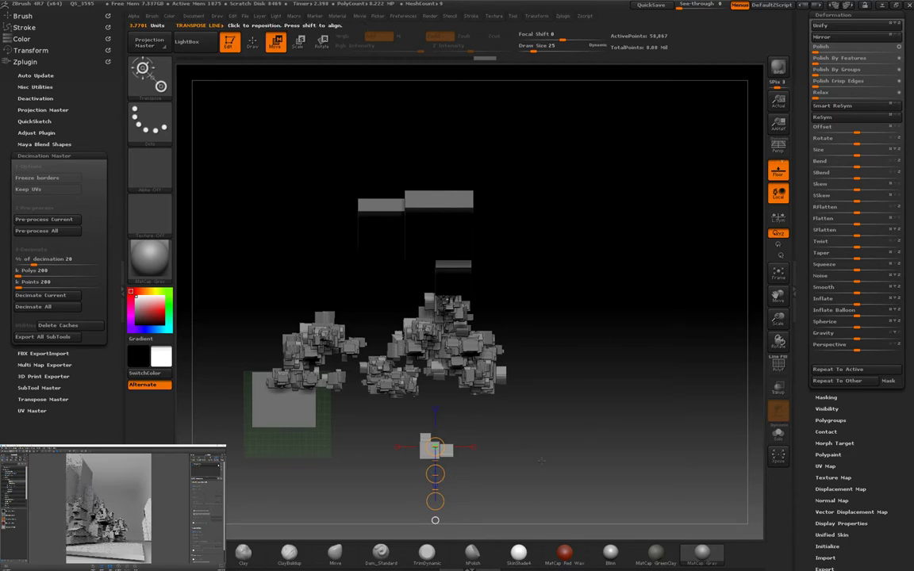
Step: Duplicate the small tower group within its subtool and rescale the copy
{"action": "left_click_drag", "start_coordinate": [542, 461], "coordinate": [526, 456]}
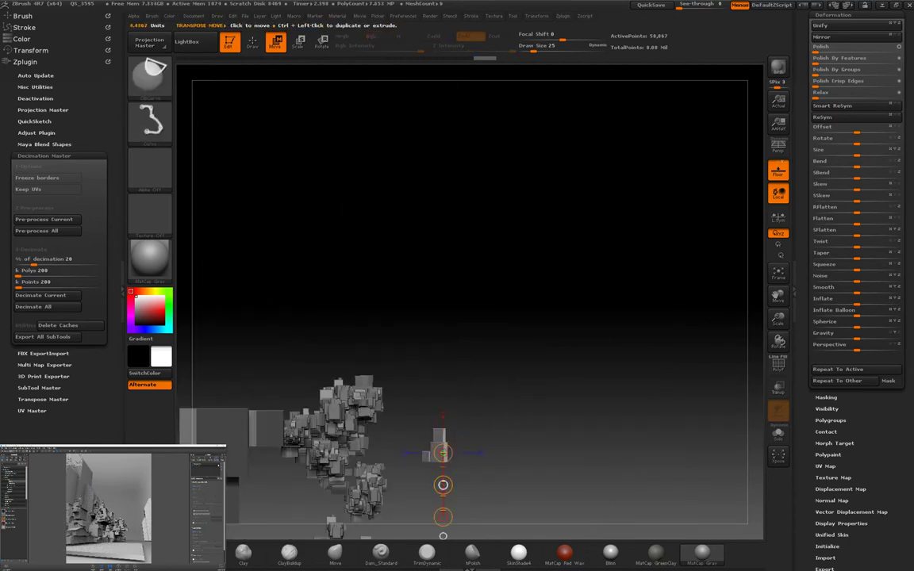
{"action": "left_click_drag", "start_coordinate": [442, 484], "coordinate": [439, 495], "text": "ctrl"}
{"action": "key", "text": "e"}
{"action": "key", "text": "f"}
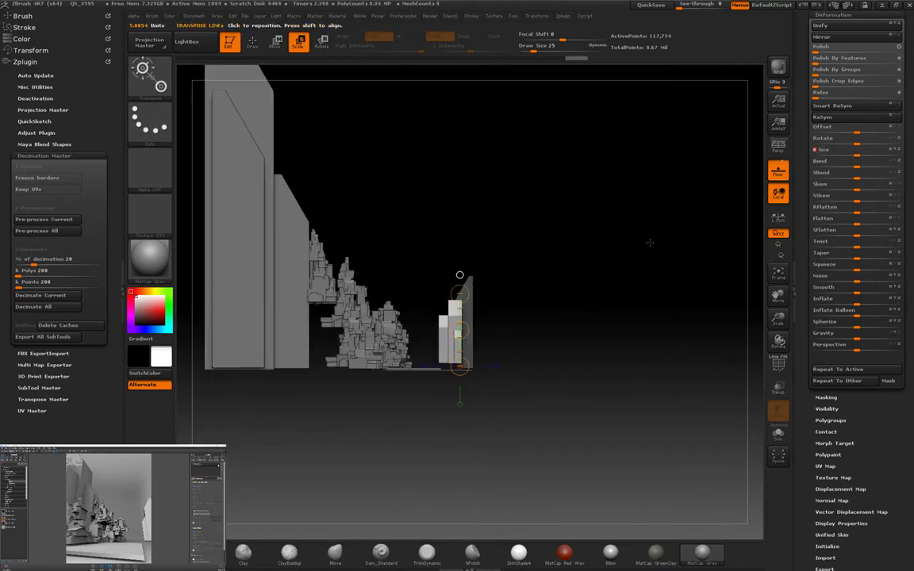
Step: Turn on double-sided display for the small towers and scale the unmasked tower copy down further beside the original
{"action": "key", "text": "w"}
{"action": "left_click_drag", "start_coordinate": [618, 444], "coordinate": [571, 440]}
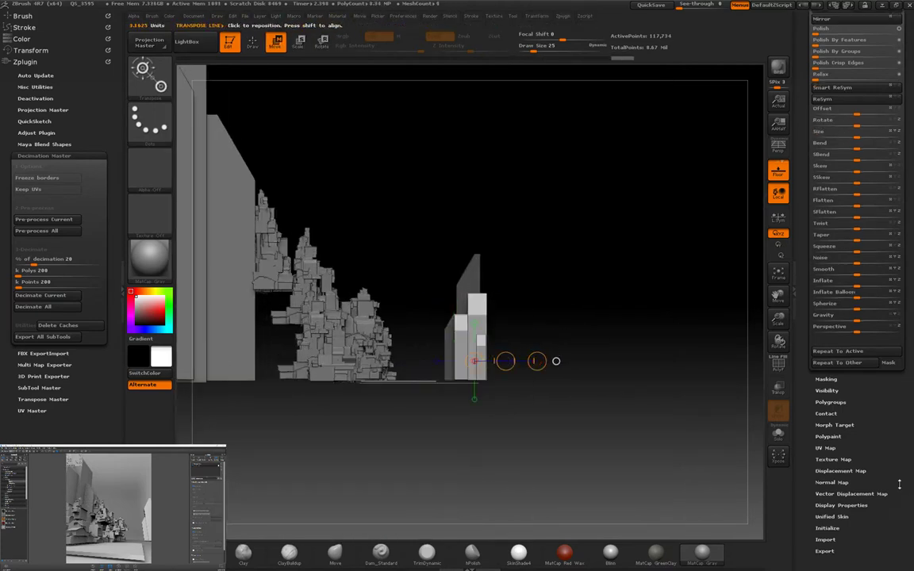
{"action": "left_click_drag", "start_coordinate": [481, 325], "coordinate": [587, 400]}
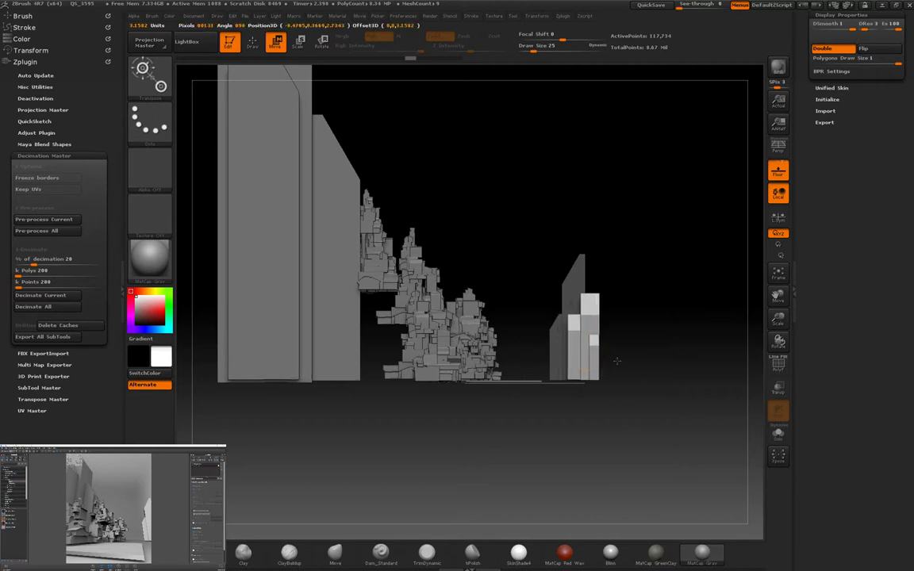
{"action": "key", "text": "e"}
{"action": "left_click_drag", "start_coordinate": [563, 379], "coordinate": [563, 284]}
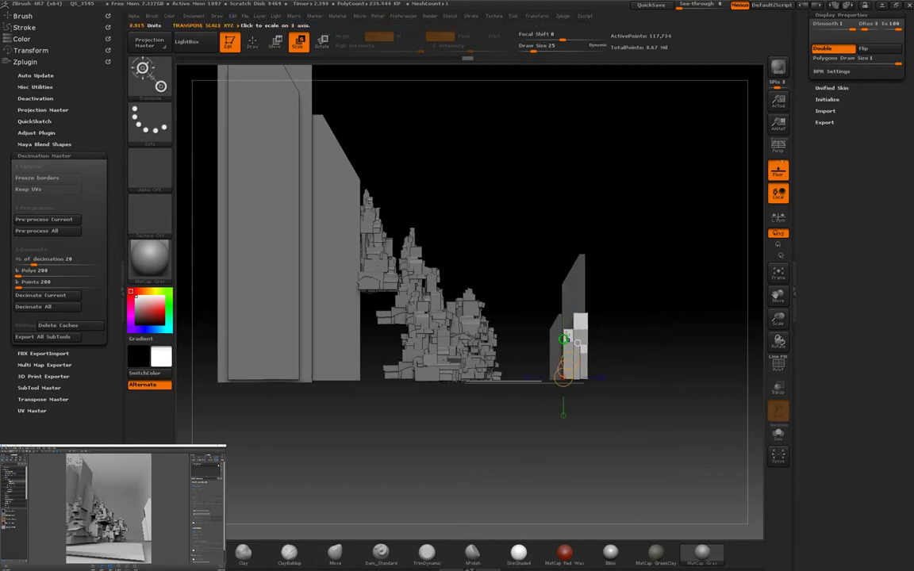
Step: Position the shrunken copy sideways next to the original small towers, forming a foreground row of mixed heights
{"action": "key", "text": "w"}
{"action": "left_click_drag", "start_coordinate": [528, 325], "coordinate": [527, 366]}
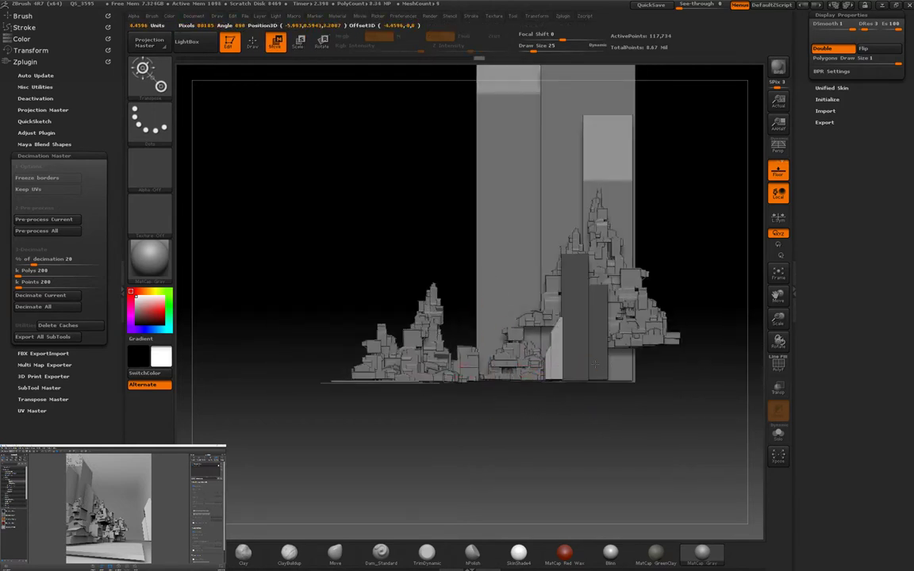
{"action": "left_click_drag", "start_coordinate": [593, 364], "coordinate": [635, 357]}
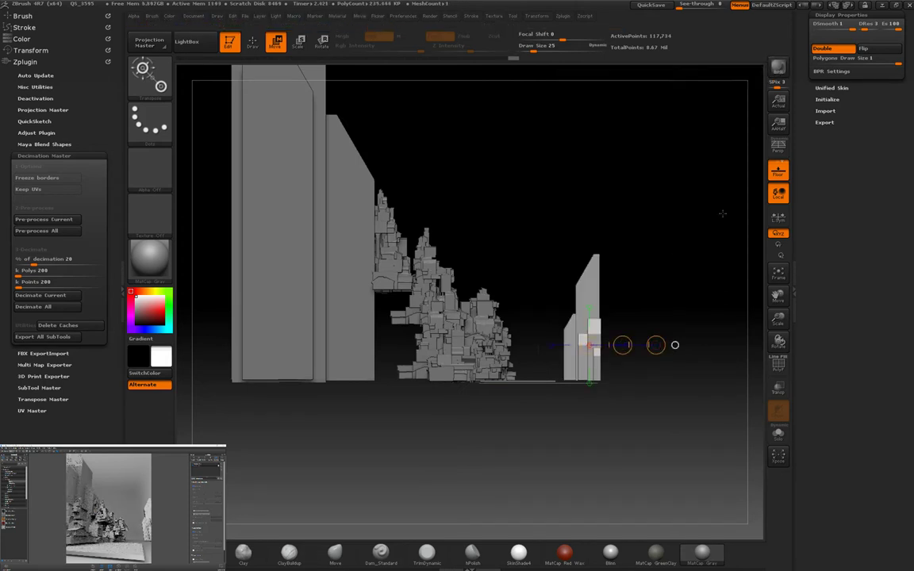
{"action": "left_click_drag", "start_coordinate": [605, 317], "coordinate": [596, 359]}
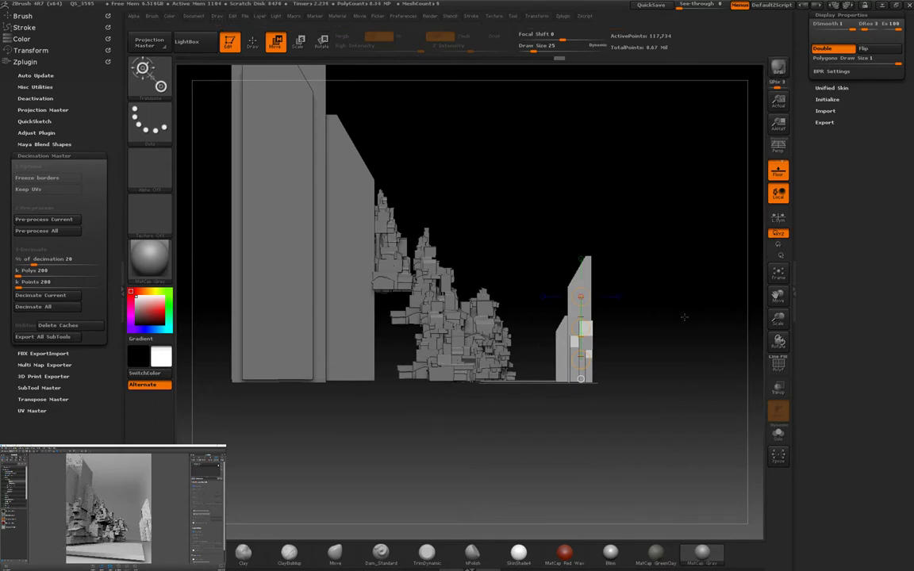
Step: Duplicate the large background towers within their subtool and move the copy far to the side of the scene
{"action": "left_click_drag", "start_coordinate": [684, 317], "coordinate": [687, 422]}
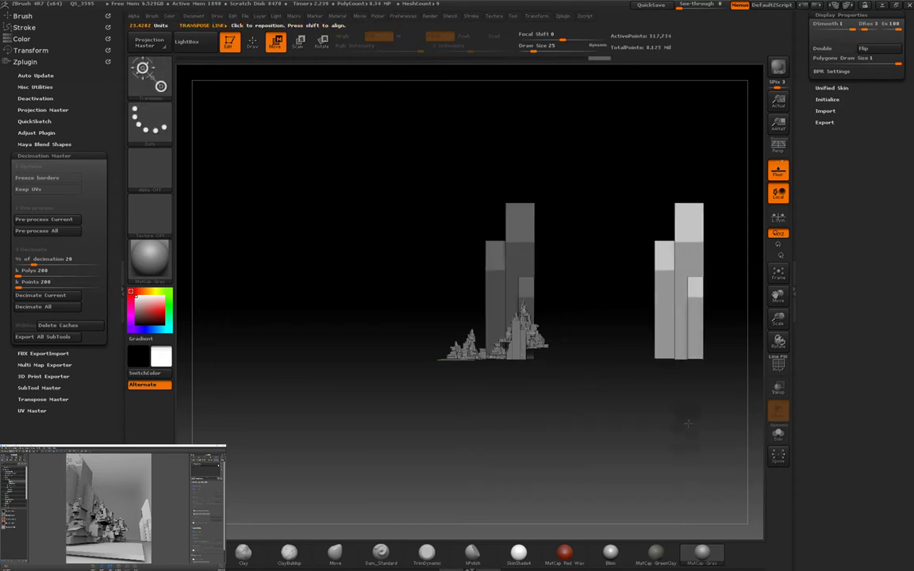
{"action": "left_click_drag", "start_coordinate": [508, 271], "coordinate": [611, 271]}
{"action": "left_click_drag", "start_coordinate": [556, 271], "coordinate": [644, 263]}
Step: Enlarge the distant tower copy to about double with the Size deformation and adjust its position across from the piles
{"action": "scroll", "coordinate": [887, 213], "scroll_direction": "up", "scroll_amount": 3}
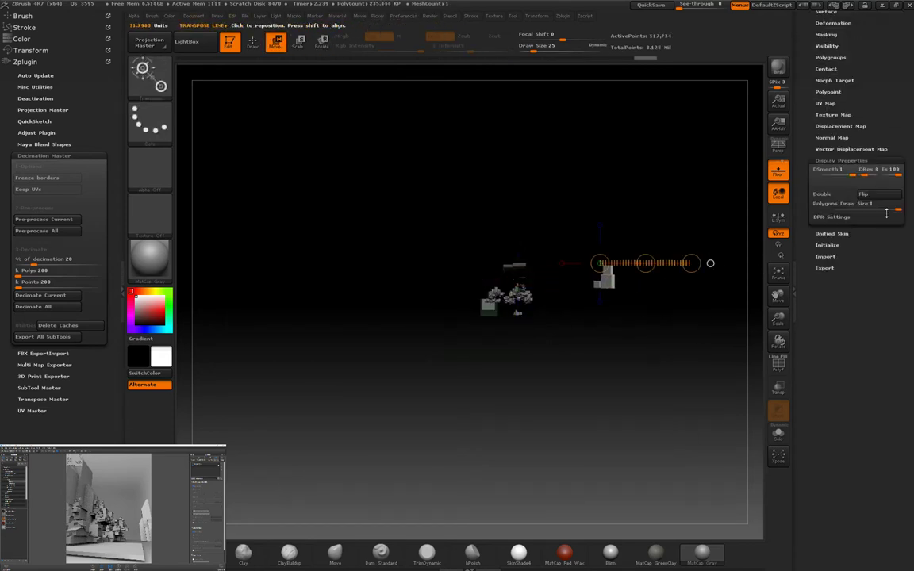
{"action": "scroll", "coordinate": [887, 213], "scroll_direction": "up", "scroll_amount": 3}
{"action": "left_click", "coordinate": [833, 163]}
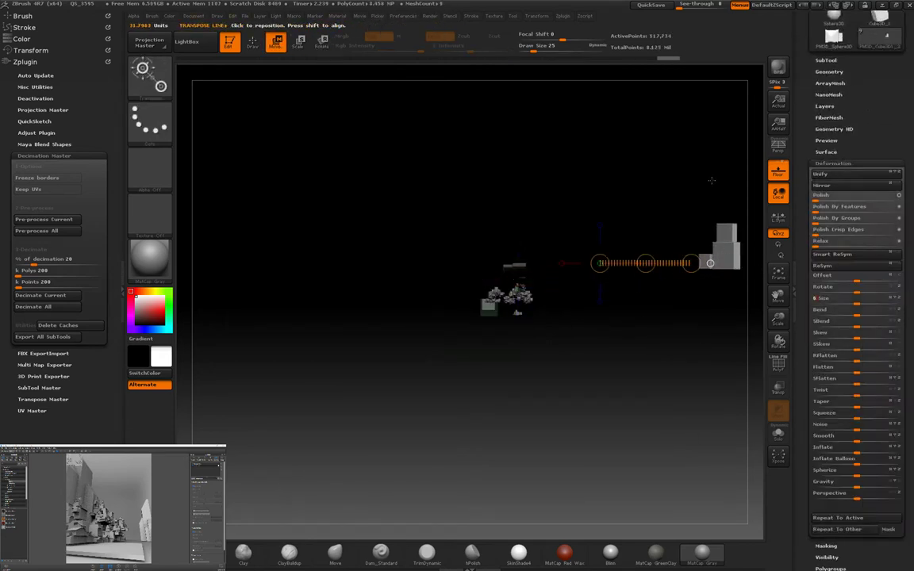
{"action": "key", "text": "ctrl+z"}
{"action": "key", "text": "ctrl+z"}
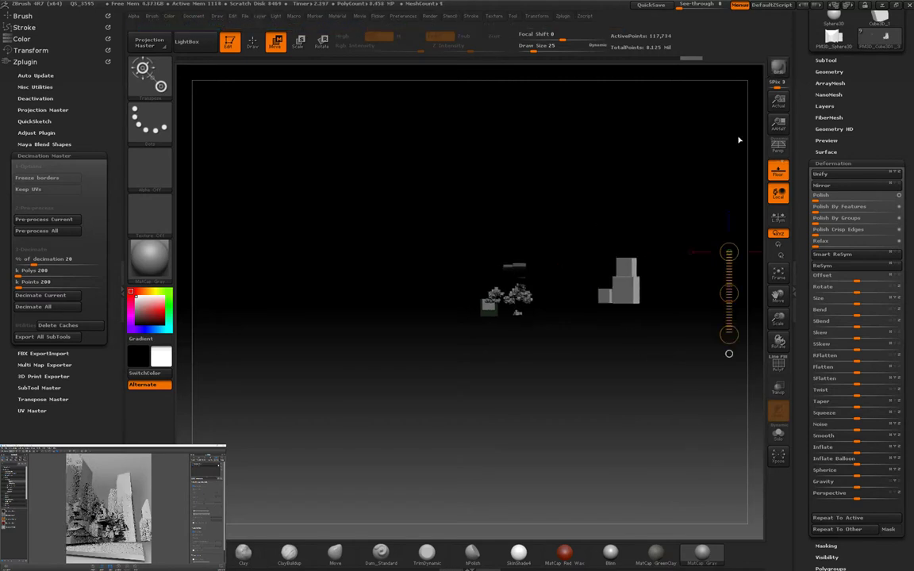
{"action": "left_click_drag", "start_coordinate": [636, 380], "coordinate": [649, 289], "text": "alt"}
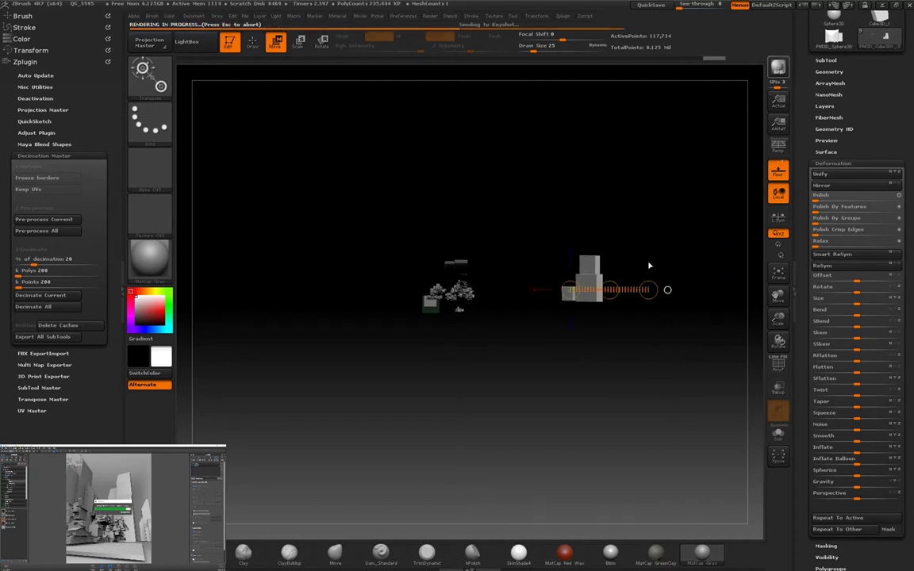
{"action": "left_click_drag", "start_coordinate": [595, 275], "coordinate": [595, 192]}
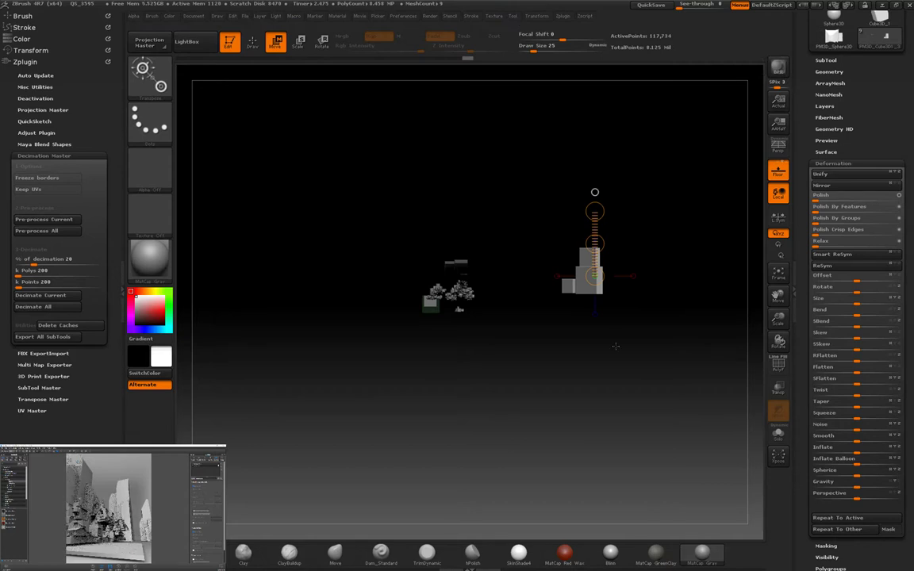
Step: Duplicate the two PM3D_Cube3D1_1 building pile subtools
{"action": "left_click_drag", "start_coordinate": [722, 139], "coordinate": [722, 182], "text": "alt"}
{"action": "scroll", "coordinate": [857, 198], "scroll_direction": "up", "scroll_amount": 2}
{"action": "left_click", "coordinate": [825, 143]}
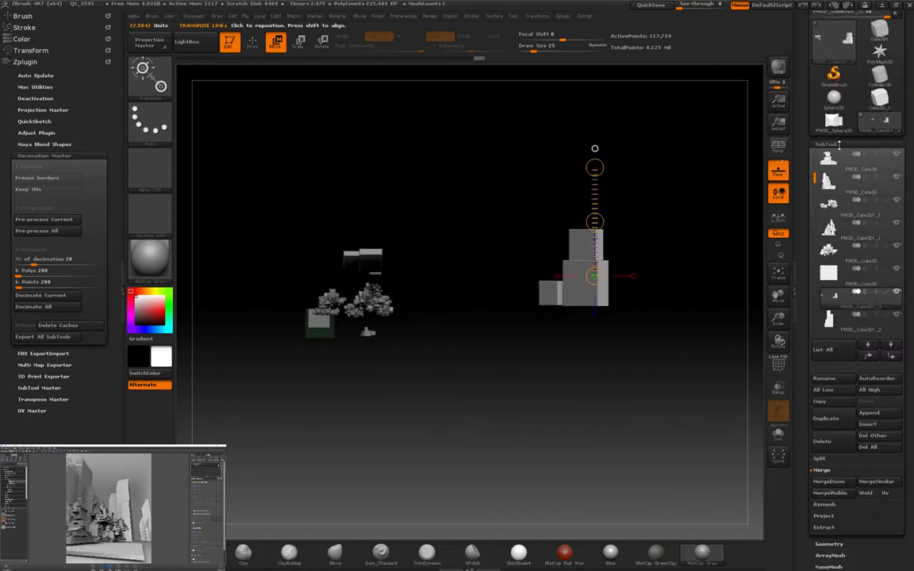
{"action": "left_click", "coordinate": [828, 204]}
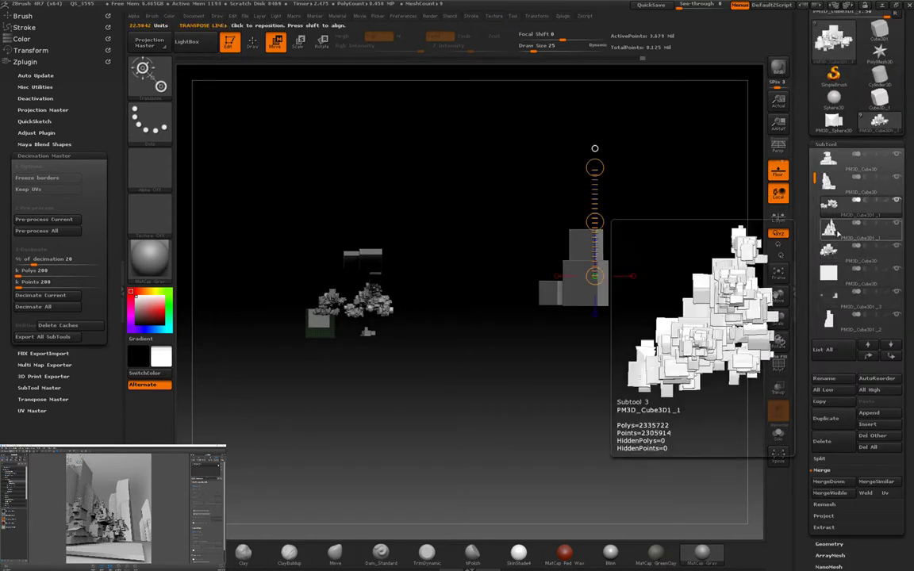
{"action": "mouse_move", "coordinate": [849, 284]}
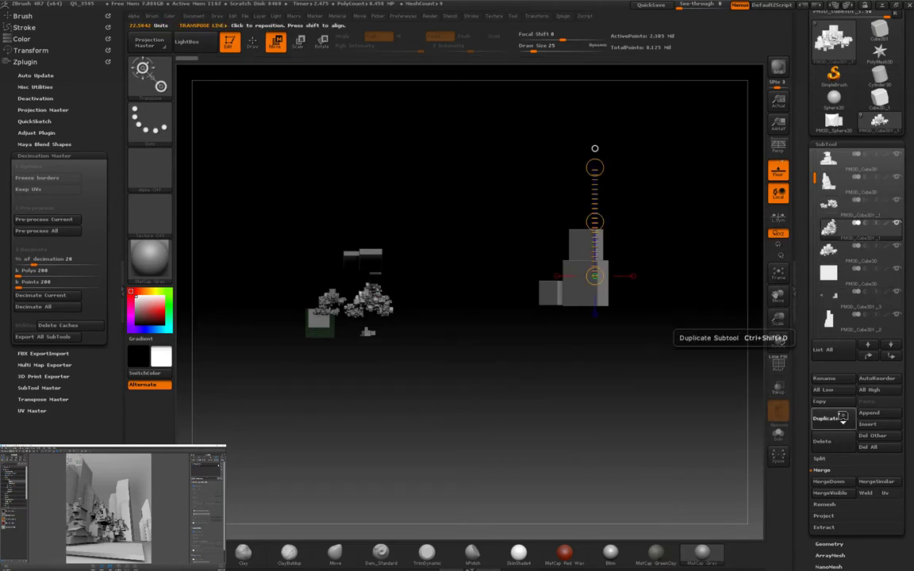
{"action": "left_click", "coordinate": [826, 418]}
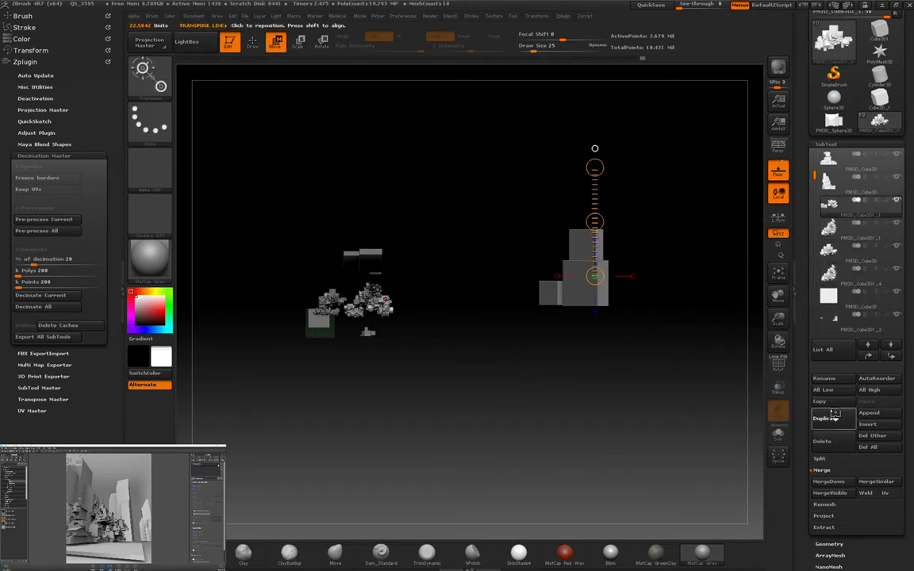
Step: Isolate the duplicated pile subtools and merge PM3D_Cube3D1_5 with PM3D_Cube3D1_4 below it
{"action": "left_click", "coordinate": [837, 293]}
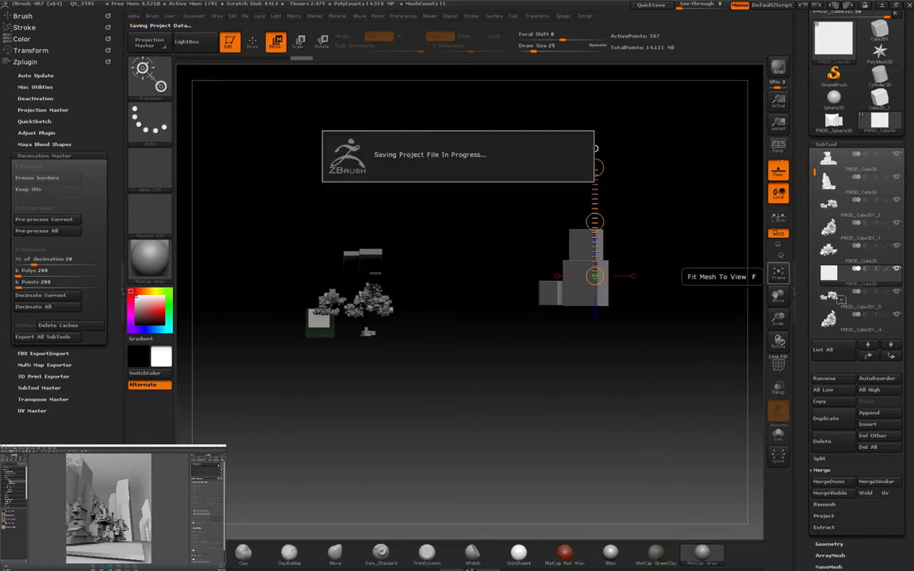
{"action": "left_click", "coordinate": [828, 319]}
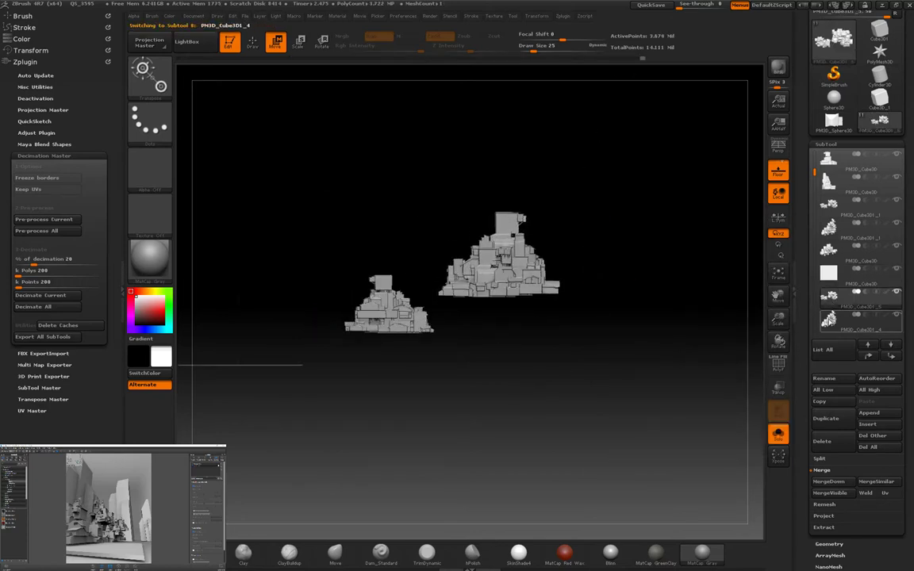
{"action": "left_click", "coordinate": [829, 482]}
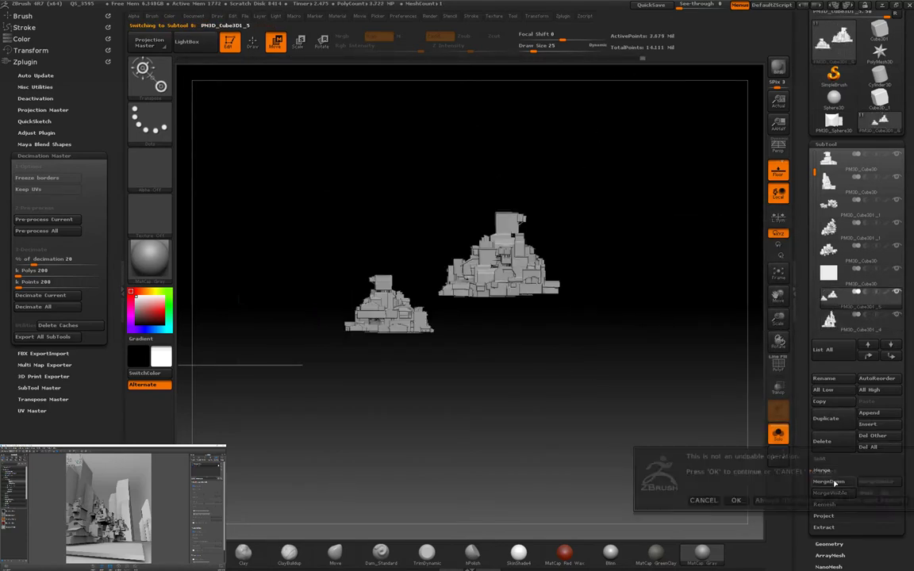
{"action": "left_click", "coordinate": [736, 500]}
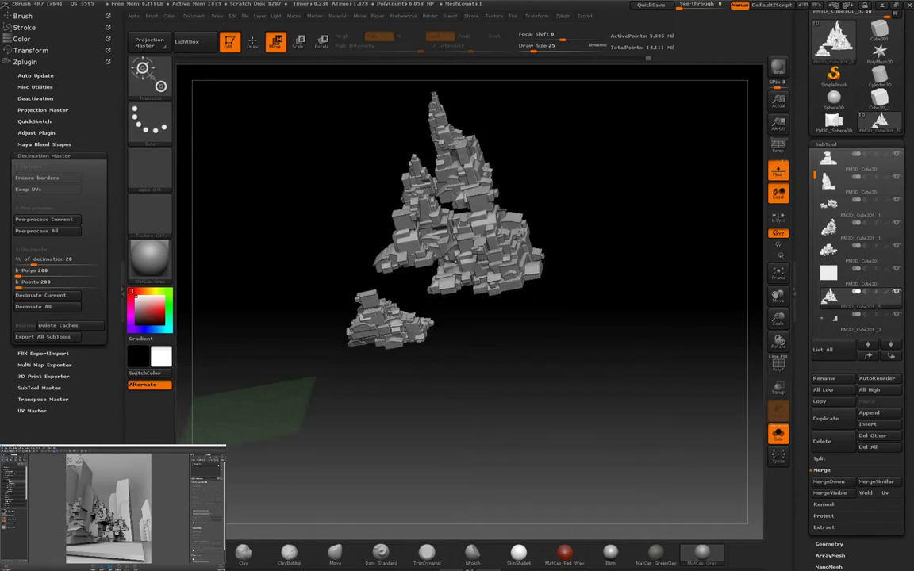
Step: Mask the larger pile in the merged subtool, leaving only the small separate cluster unmasked
{"action": "mouse_move", "coordinate": [302, 286]}
{"action": "left_mouse_down", "text": "ctrl+shift"}
{"action": "mouse_move", "coordinate": [411, 347]}
{"action": "mouse_move", "coordinate": [418, 367]}
{"action": "mouse_move", "coordinate": [412, 337]}
{"action": "mouse_move", "coordinate": [445, 368]}
{"action": "left_mouse_up", "text": "ctrl+shift"}
{"action": "left_click", "coordinate": [414, 332], "text": "ctrl+shift"}
{"action": "left_click", "coordinate": [459, 377], "text": "ctrl+shift"}
{"action": "left_click", "coordinate": [531, 386], "text": "ctrl+shift"}
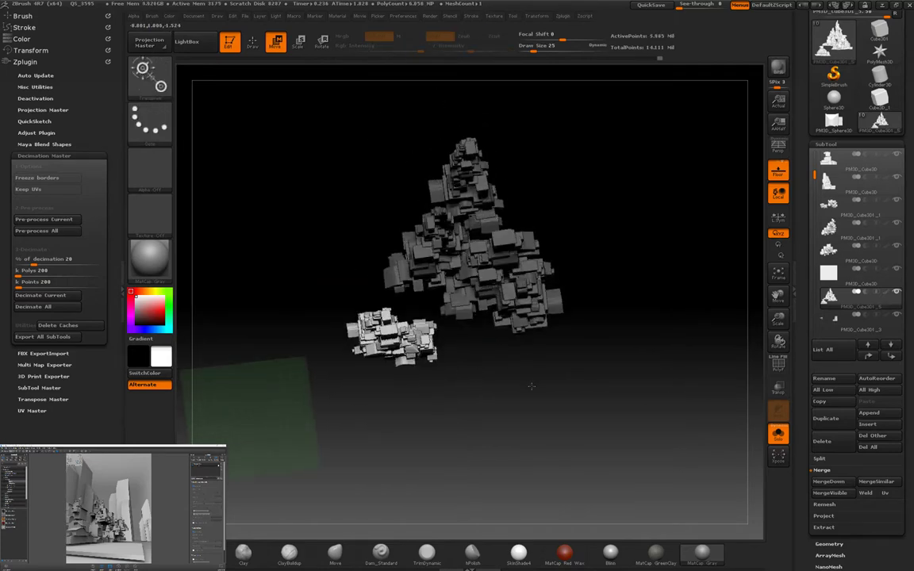
Step: Move the small cluster against the base of the larger pile so they form one mass
{"action": "key", "text": "e"}
{"action": "mouse_move", "coordinate": [532, 386]}
{"action": "left_mouse_down"}
{"action": "mouse_move", "coordinate": [508, 380]}
{"action": "mouse_move", "coordinate": [603, 397]}
{"action": "left_mouse_up"}
{"action": "left_click_drag", "start_coordinate": [435, 388], "coordinate": [435, 317]}
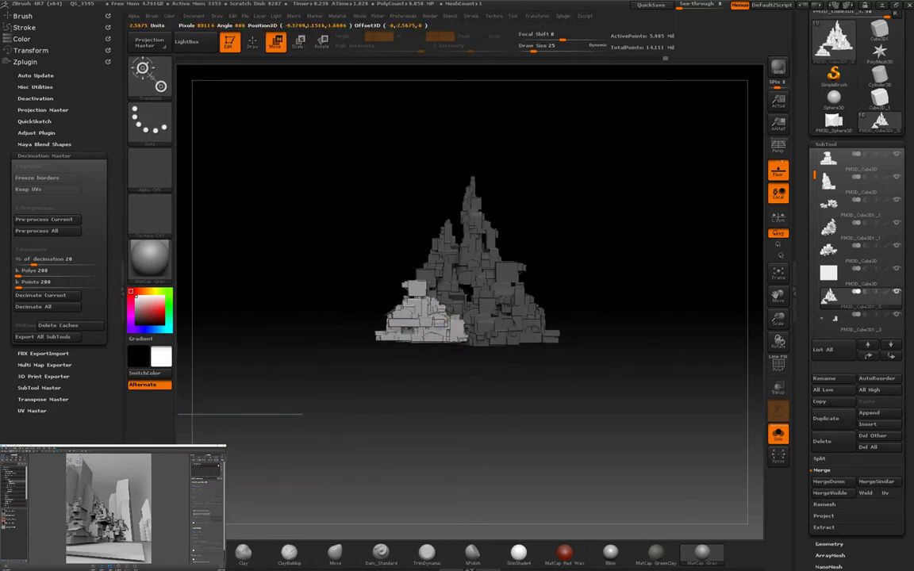
{"action": "left_click_drag", "start_coordinate": [539, 379], "coordinate": [493, 376]}
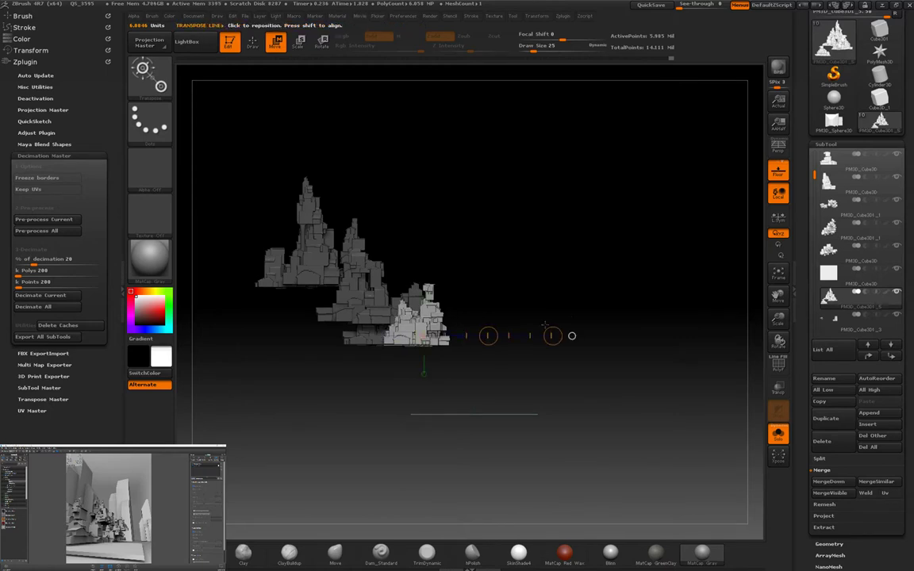
Step: Hide most of the merged pile and try to move the visible part beside the distant large towers
{"action": "left_click_drag", "start_coordinate": [540, 313], "coordinate": [634, 397], "text": "alt"}
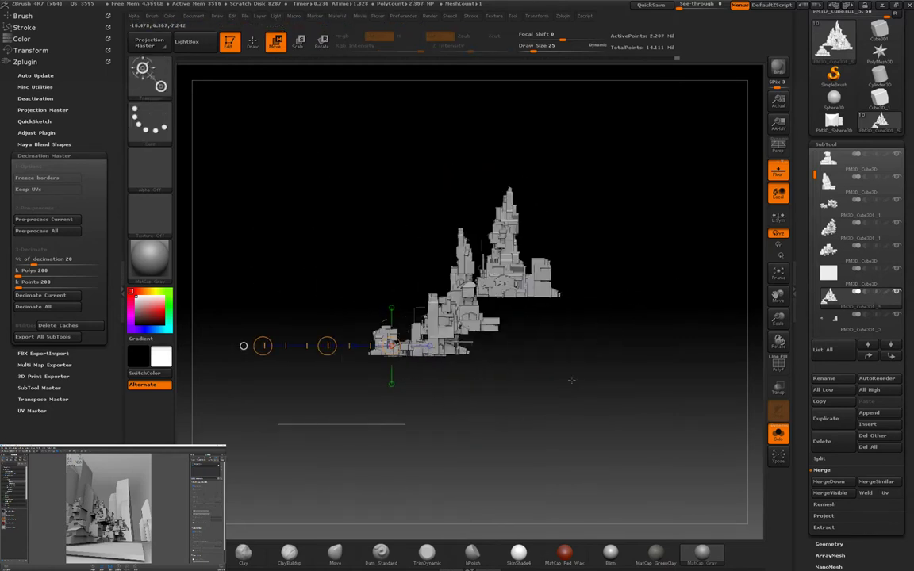
{"action": "left_click_drag", "start_coordinate": [697, 149], "coordinate": [476, 334], "text": "ctrl+alt+shift"}
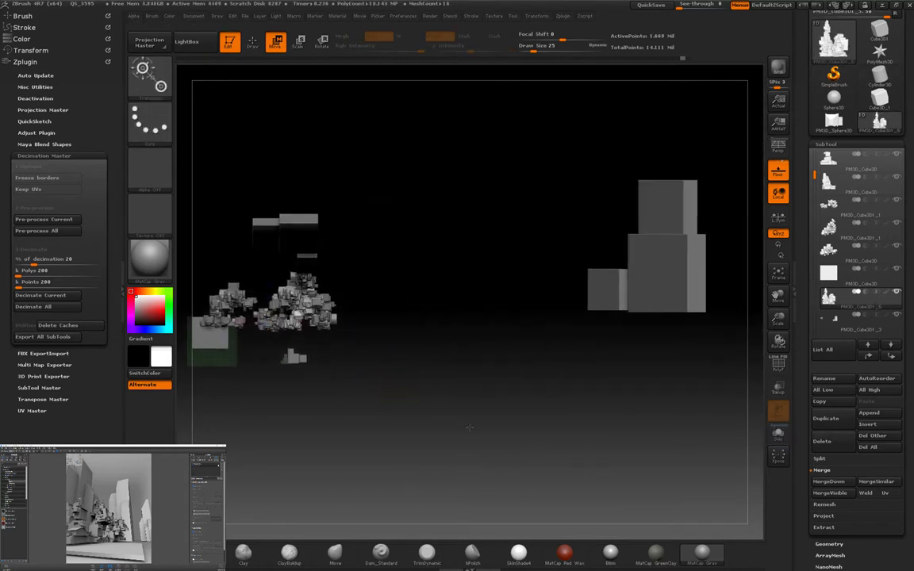
{"action": "left_click_drag", "start_coordinate": [204, 308], "coordinate": [397, 346]}
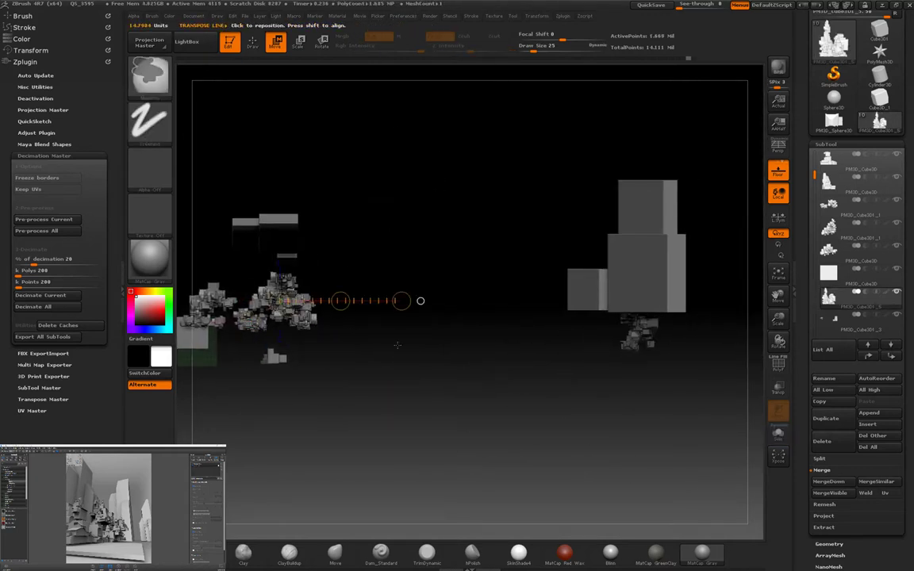
{"action": "left_click_drag", "start_coordinate": [278, 299], "coordinate": [420, 301]}
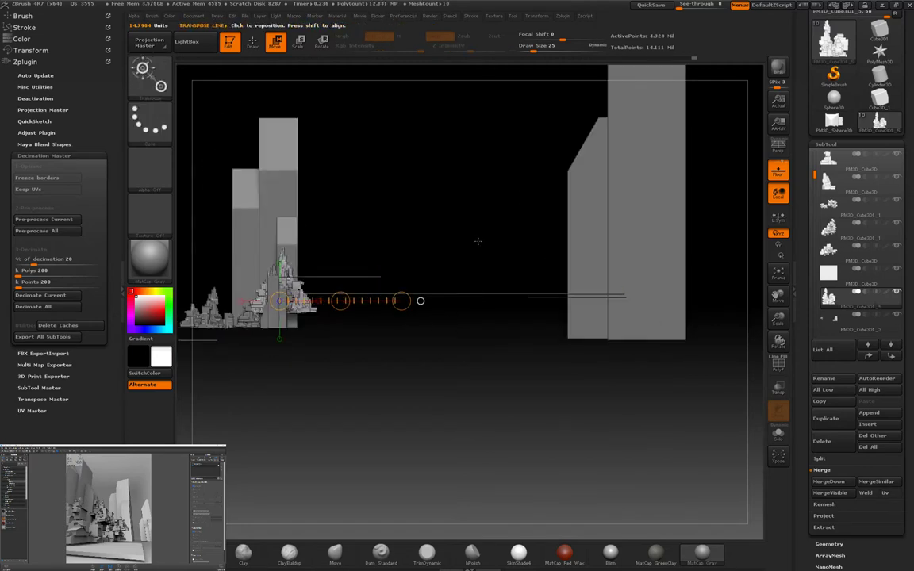
Step: Split the hidden part of the merged pile into its own subtool and reposition that piece toward the distant towers
{"action": "left_click", "coordinate": [841, 460]}
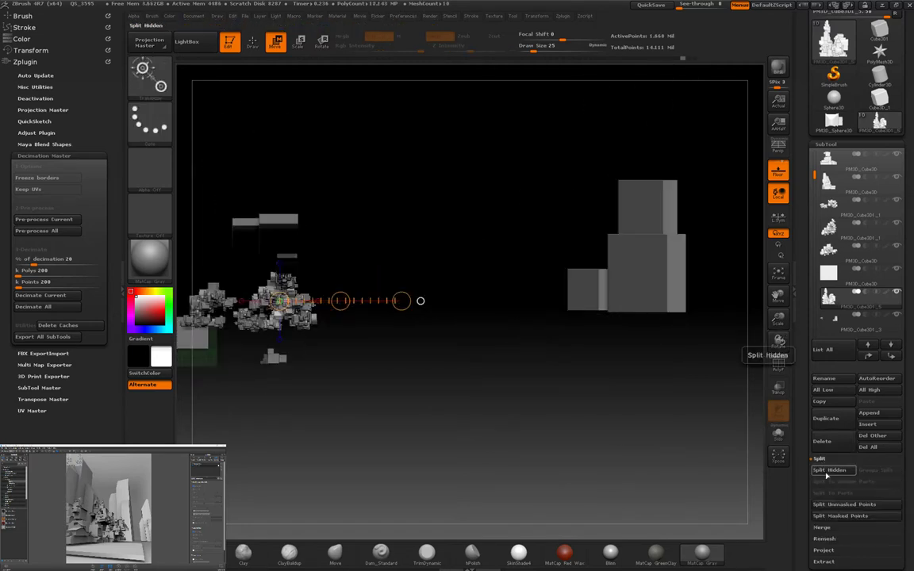
{"action": "left_click_drag", "start_coordinate": [639, 376], "coordinate": [623, 428]}
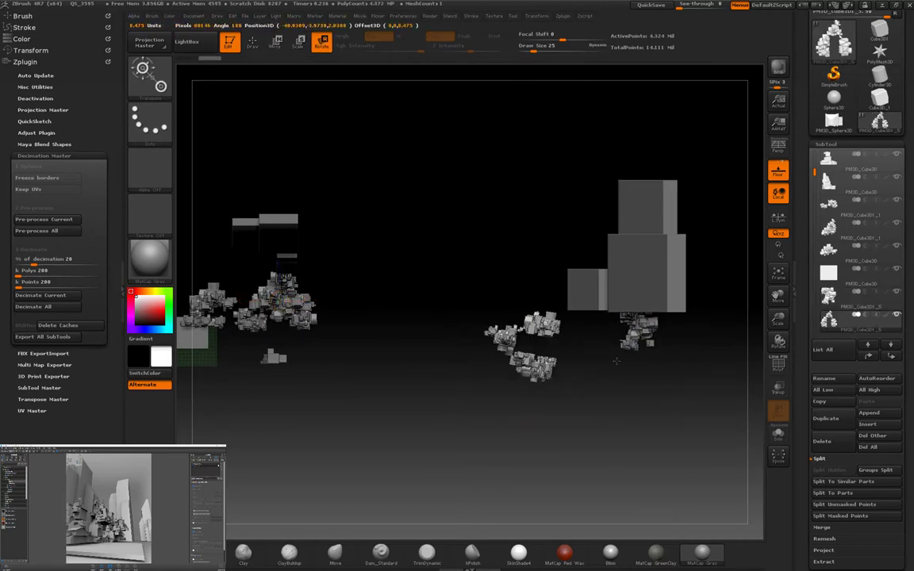
{"action": "left_click_drag", "start_coordinate": [492, 381], "coordinate": [495, 205]}
{"action": "key", "text": "w"}
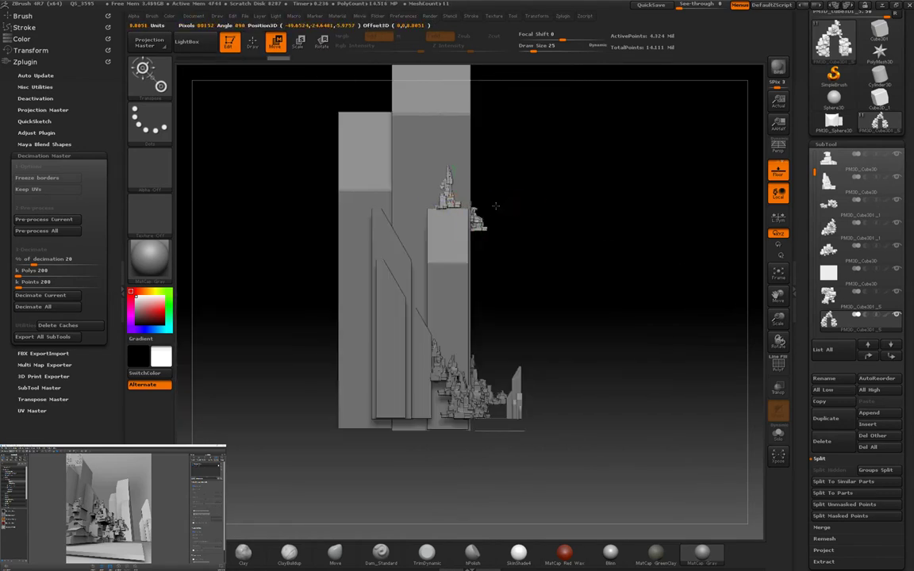
Step: Isolate separate clusters of the split-off pile and try to arrange them around the large distant towers
{"action": "left_click", "coordinate": [597, 246], "text": "ctrl+shift"}
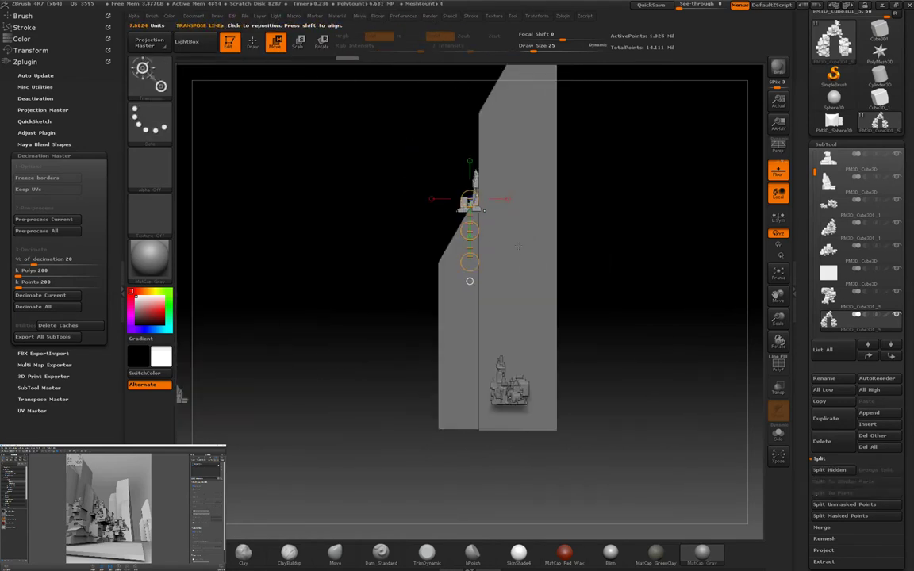
{"action": "left_click", "coordinate": [618, 264], "text": "ctrl+shift"}
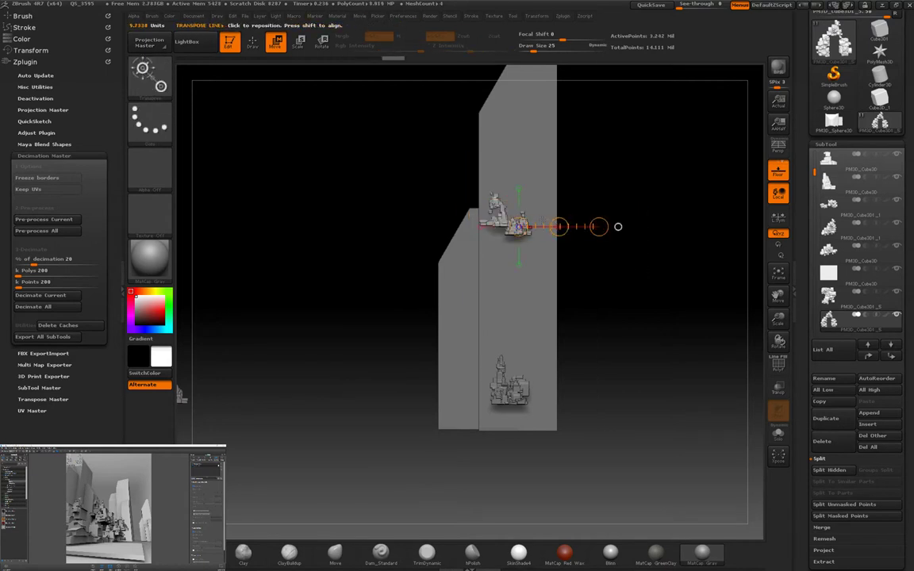
{"action": "key", "text": "r"}
{"action": "mouse_move", "coordinate": [181, 397]}
{"action": "left_mouse_down"}
{"action": "mouse_move", "coordinate": [179, 389]}
{"action": "mouse_move", "coordinate": [397, 333]}
{"action": "mouse_move", "coordinate": [582, 299]}
{"action": "mouse_move", "coordinate": [515, 347]}
{"action": "mouse_move", "coordinate": [547, 314]}
{"action": "mouse_move", "coordinate": [572, 326]}
{"action": "mouse_move", "coordinate": [699, 300]}
{"action": "mouse_move", "coordinate": [721, 360]}
{"action": "left_mouse_up"}
{"action": "key", "text": "w"}
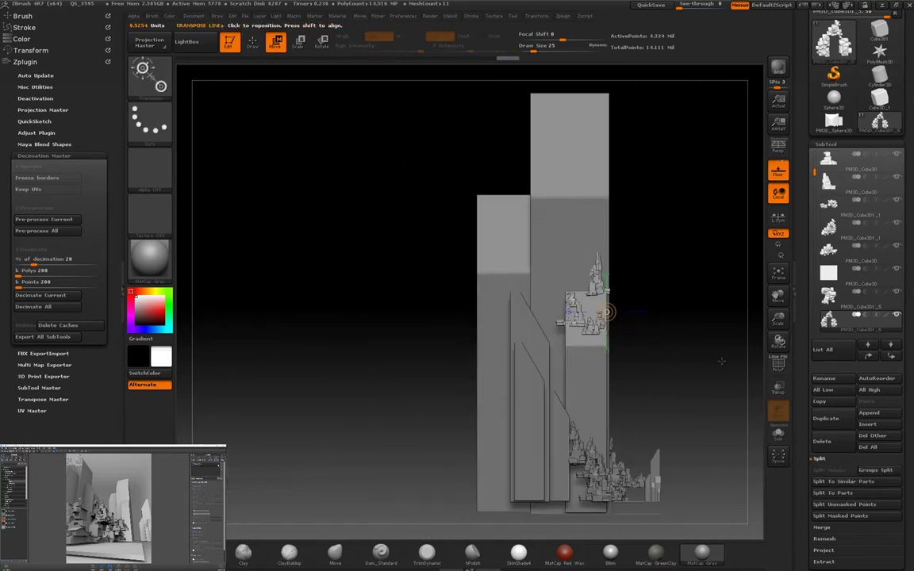
Step: Delete the split-off pile subtool floating at mid-height beside the distant large towers
{"action": "key", "text": "ctrl+shift+r"}
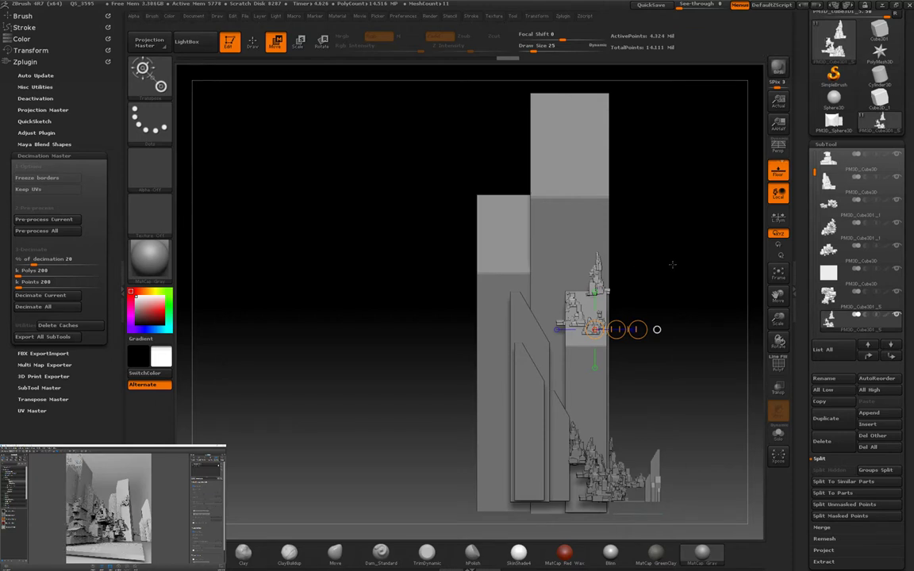
{"action": "left_click_drag", "start_coordinate": [703, 240], "coordinate": [603, 240]}
{"action": "left_click", "coordinate": [898, 435]}
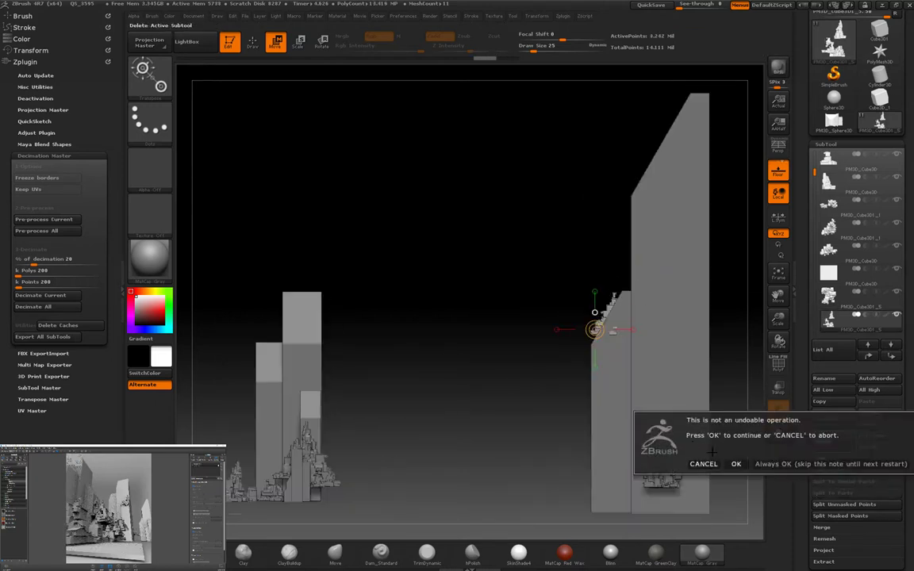
{"action": "left_click", "coordinate": [649, 463]}
Step: Duplicate the remaining building pile subtool and place the copy beside the base of the largest far tower
{"action": "key", "text": "w"}
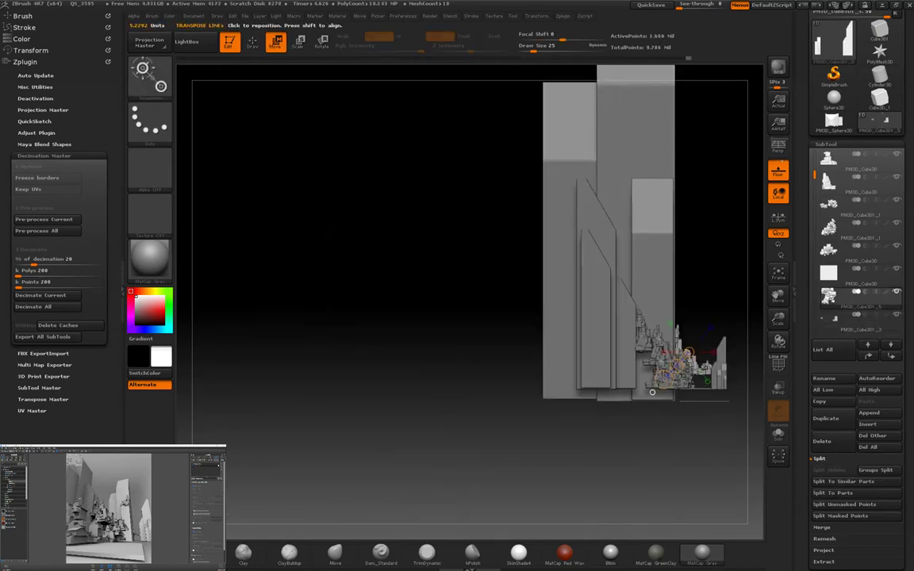
{"action": "mouse_move", "coordinate": [634, 349]}
{"action": "left_mouse_down"}
{"action": "mouse_move", "coordinate": [698, 437]}
{"action": "mouse_move", "coordinate": [635, 397]}
{"action": "left_mouse_up"}
{"action": "left_click_drag", "start_coordinate": [603, 366], "coordinate": [693, 366]}
{"action": "key", "text": "r"}
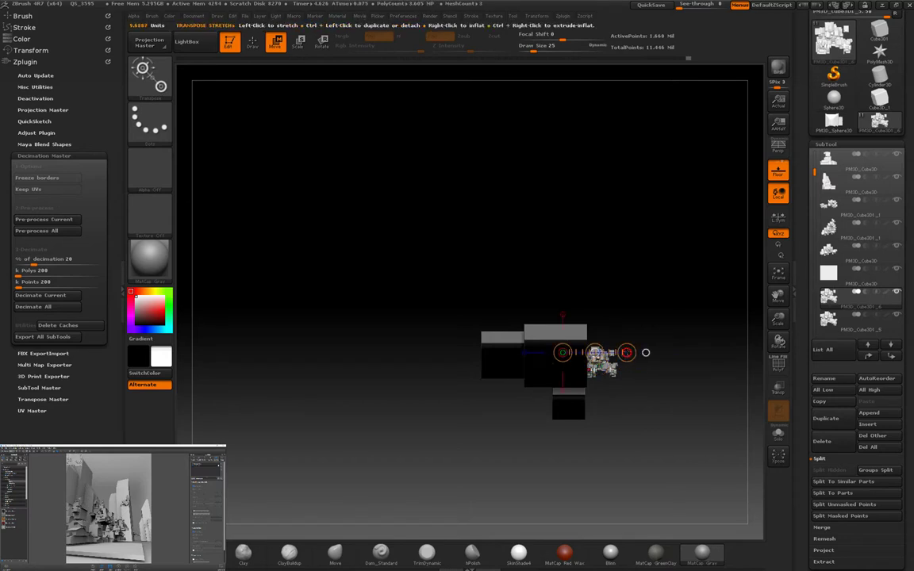
Step: Place further copies of the pile around the base of the smallest far tower and render the scene
{"action": "left_click_drag", "start_coordinate": [562, 367], "coordinate": [567, 420]}
{"action": "left_click_drag", "start_coordinate": [594, 352], "coordinate": [611, 394]}
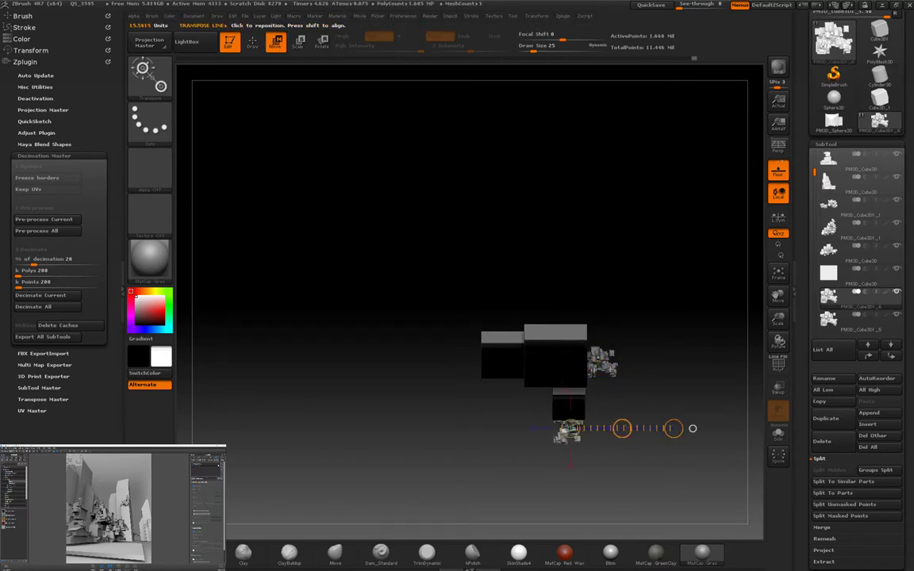
{"action": "left_click_drag", "start_coordinate": [622, 428], "coordinate": [683, 222]}
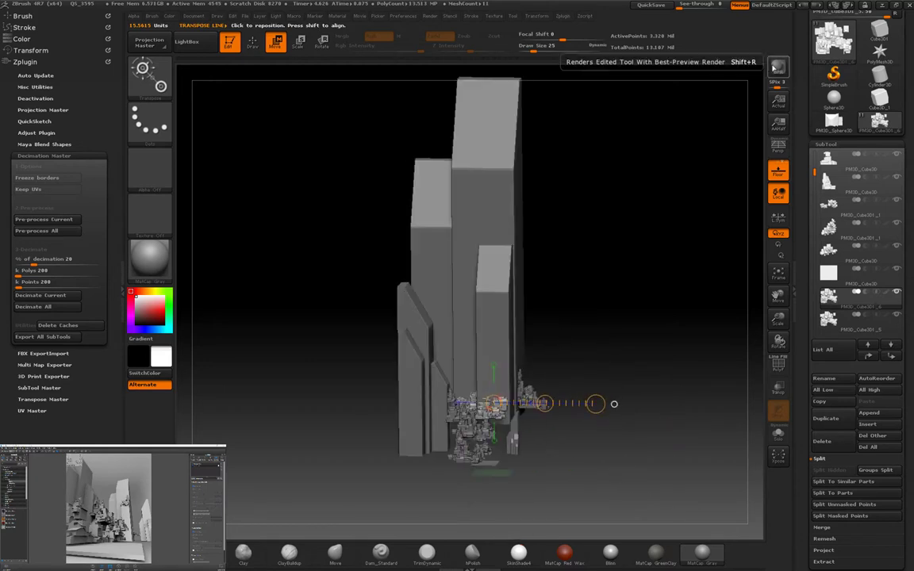
{"action": "left_click", "coordinate": [778, 67]}
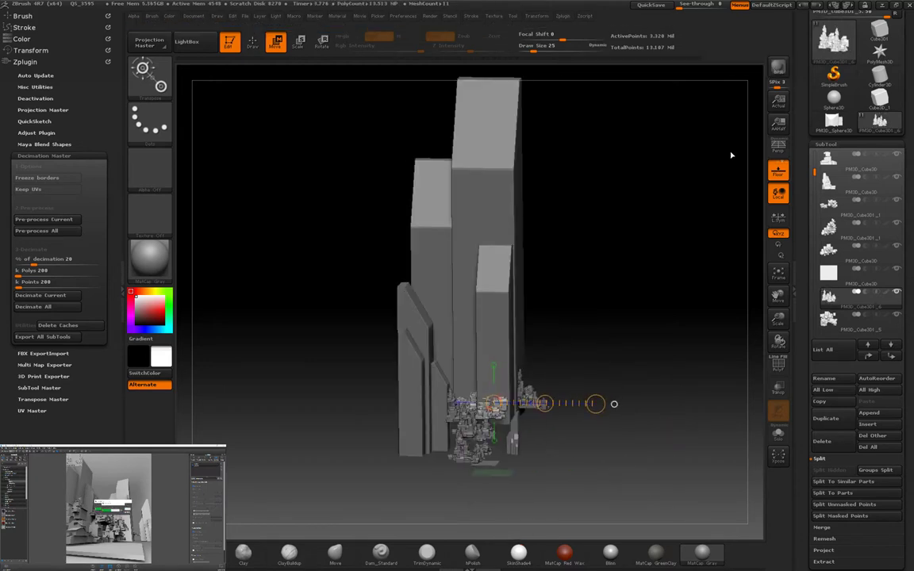
Step: Isolate the ground slab subtool and reduce it to the flat slab alone by removing its other parts
{"action": "left_click_drag", "start_coordinate": [730, 154], "coordinate": [584, 442]}
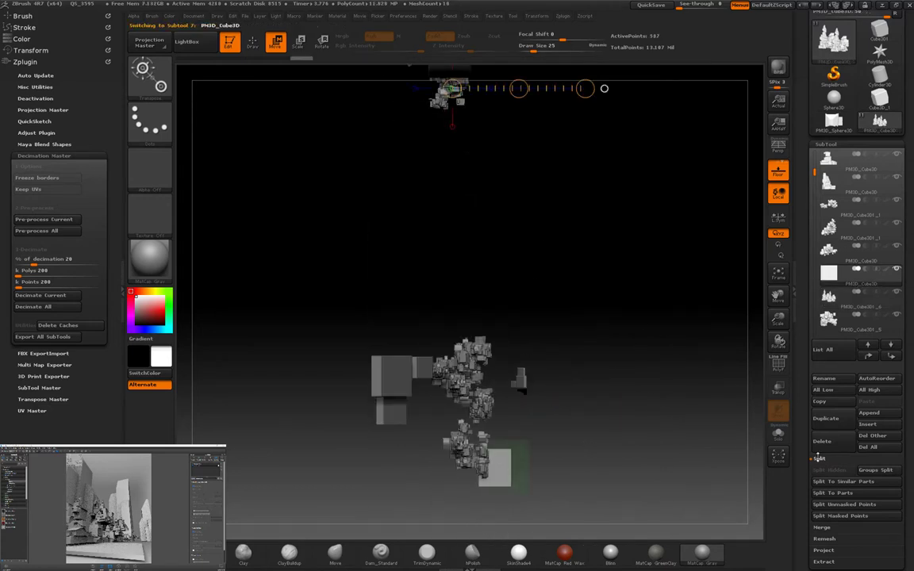
{"action": "left_click", "coordinate": [779, 434]}
{"action": "mouse_move", "coordinate": [602, 274]}
{"action": "left_mouse_down"}
{"action": "mouse_move", "coordinate": [479, 283]}
{"action": "mouse_move", "coordinate": [480, 293]}
{"action": "left_mouse_up"}
{"action": "left_click", "coordinate": [480, 293], "text": "ctrl+shift"}
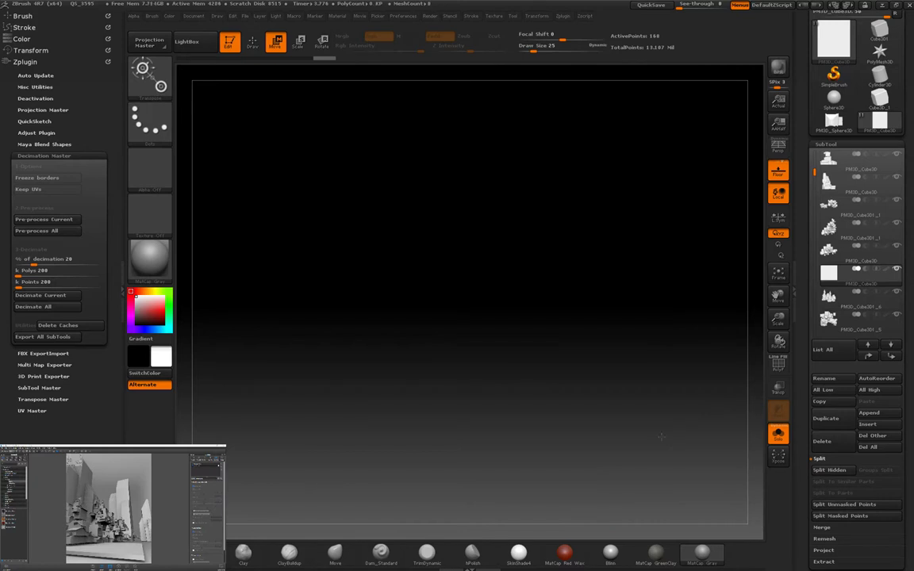
{"action": "left_click_drag", "start_coordinate": [405, 415], "coordinate": [704, 364]}
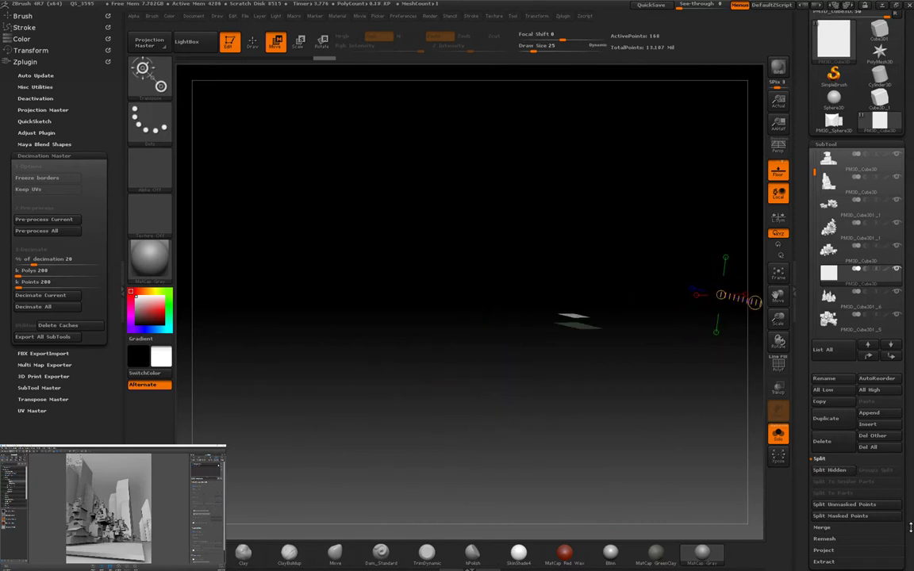
{"action": "left_click", "coordinate": [825, 144]}
{"action": "left_click_drag", "start_coordinate": [698, 261], "coordinate": [436, 327]}
Step: Enlarge the ground slab with the Size deformation, position it beneath both the near and far towers, and render the scene
{"action": "left_click", "coordinate": [833, 526]}
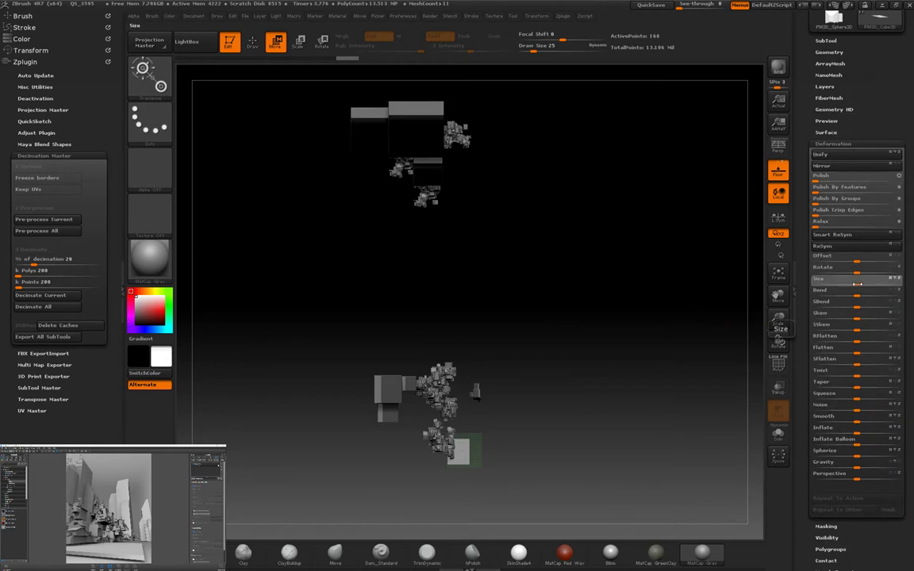
{"action": "left_click_drag", "start_coordinate": [857, 283], "coordinate": [861, 284]}
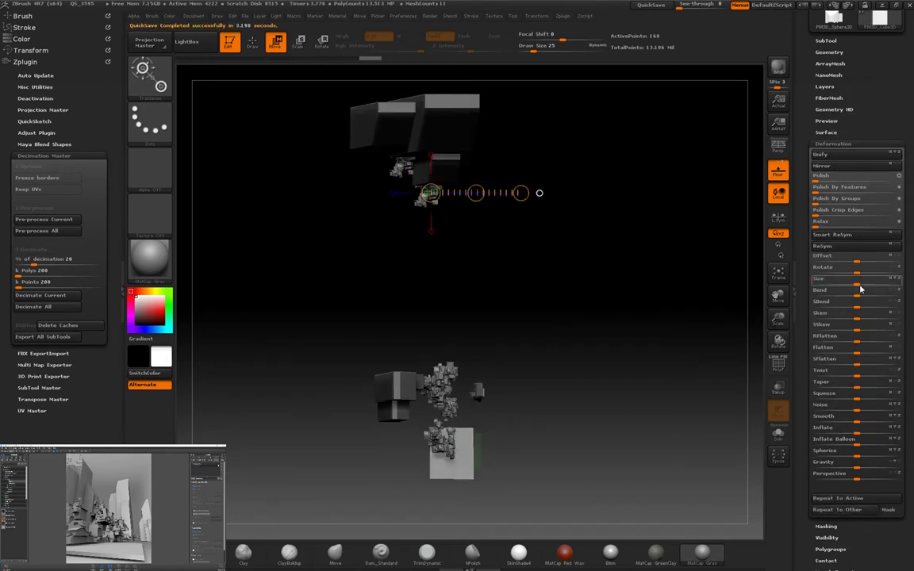
{"action": "left_click_drag", "start_coordinate": [407, 313], "coordinate": [607, 313]}
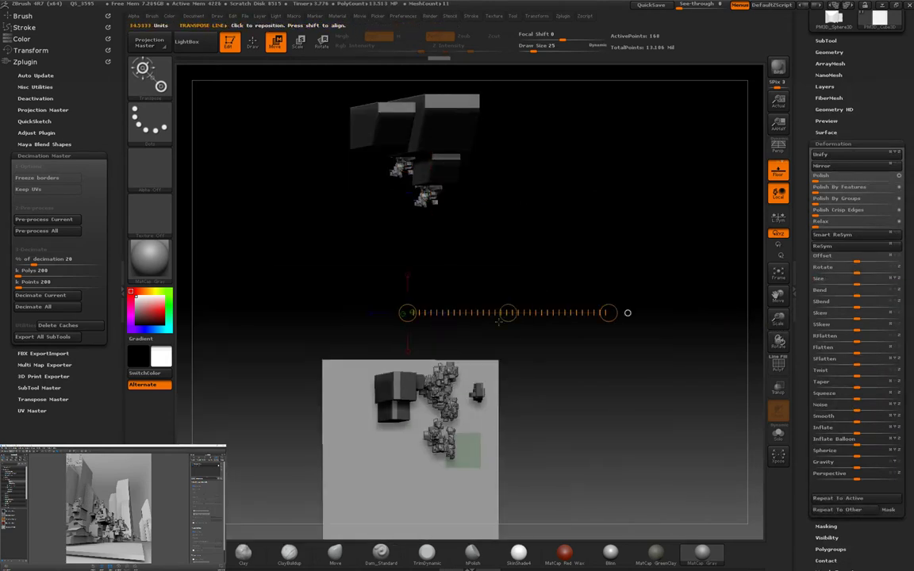
{"action": "left_click_drag", "start_coordinate": [487, 432], "coordinate": [488, 365]}
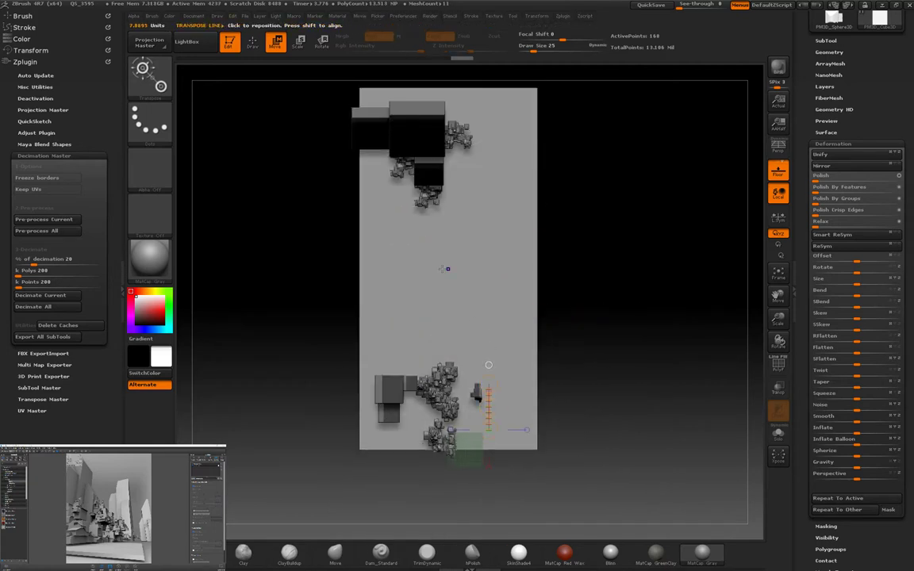
{"action": "left_click_drag", "start_coordinate": [447, 269], "coordinate": [637, 269]}
{"action": "key", "text": "shift+r"}
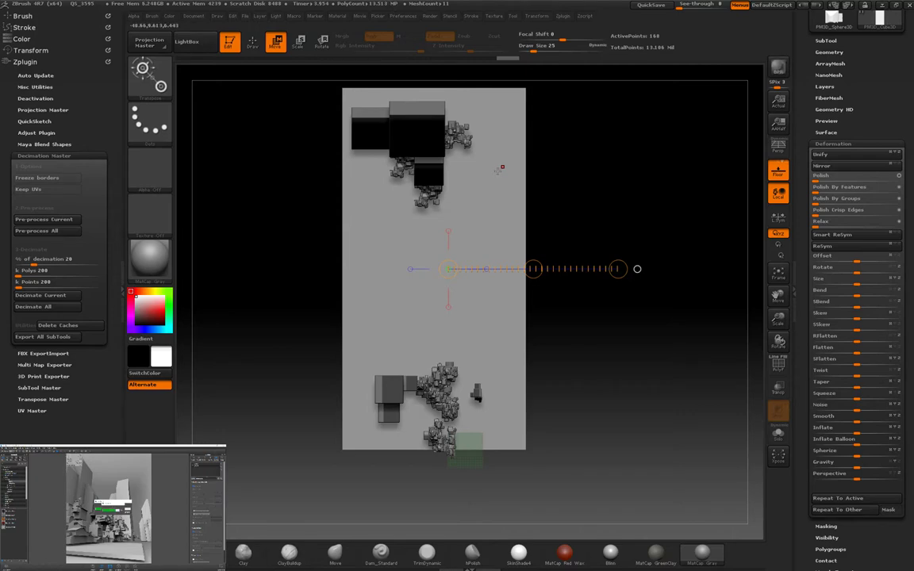
Step: Extend the enlarged slab's coverage farther past the foreground buildings and render the scene again
{"action": "right_click_drag", "start_coordinate": [499, 170], "coordinate": [485, 281]}
{"action": "left_click_drag", "start_coordinate": [485, 280], "coordinate": [485, 359]}
{"action": "right_click_drag", "start_coordinate": [485, 378], "coordinate": [596, 295]}
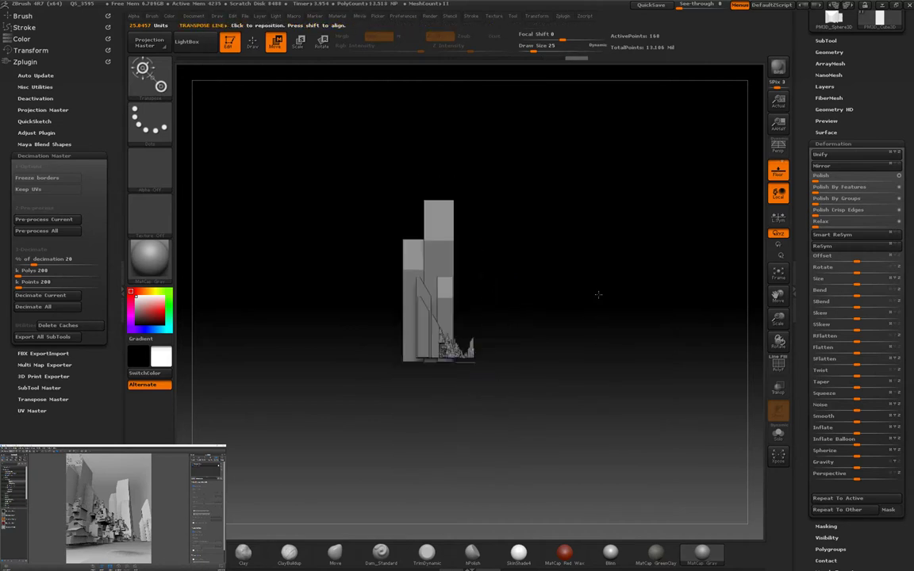
{"action": "left_click", "coordinate": [778, 67]}
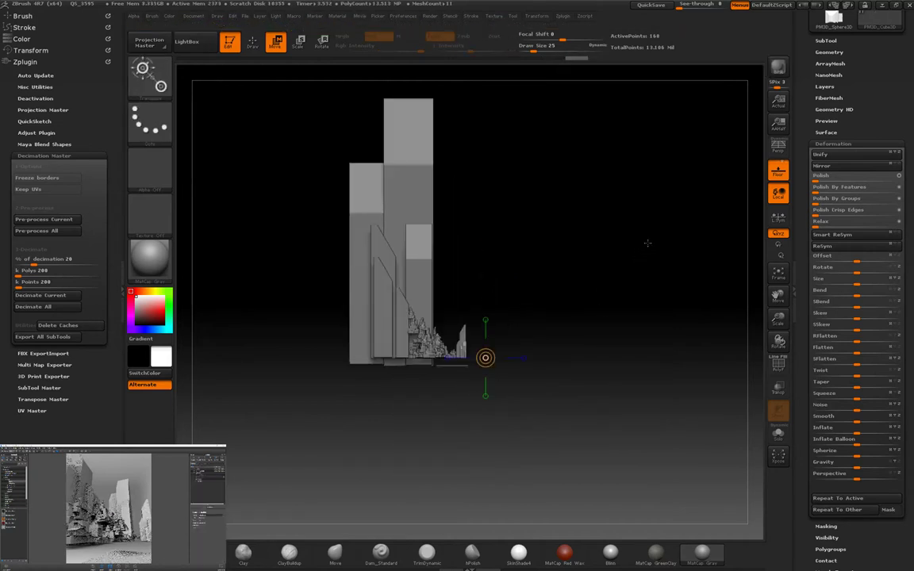
Step: Isolate the slab to render it alone, and bring back the full scene in a top view
{"action": "left_click_drag", "start_coordinate": [647, 243], "coordinate": [674, 254]}
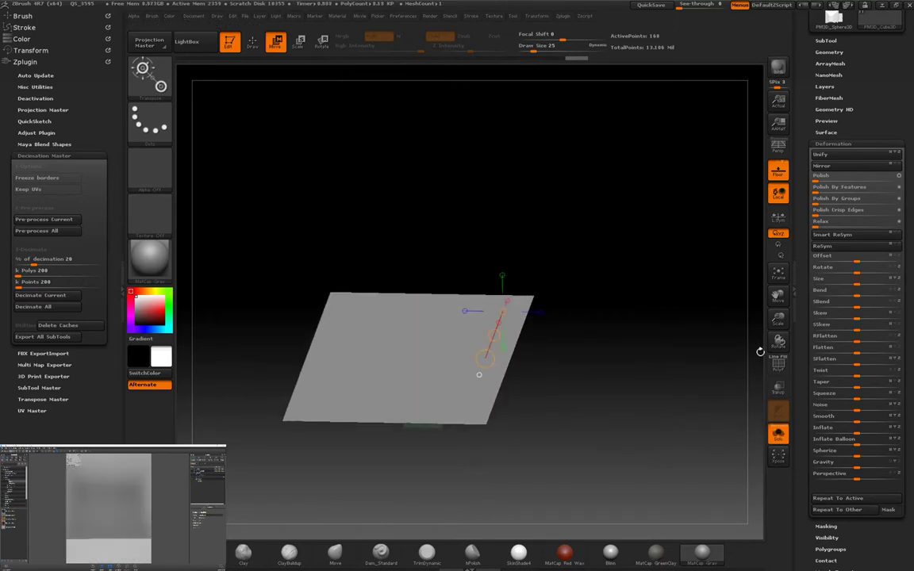
{"action": "key", "text": "shift+r"}
{"action": "left_click_drag", "start_coordinate": [712, 185], "coordinate": [671, 335]}
{"action": "key", "text": "f"}
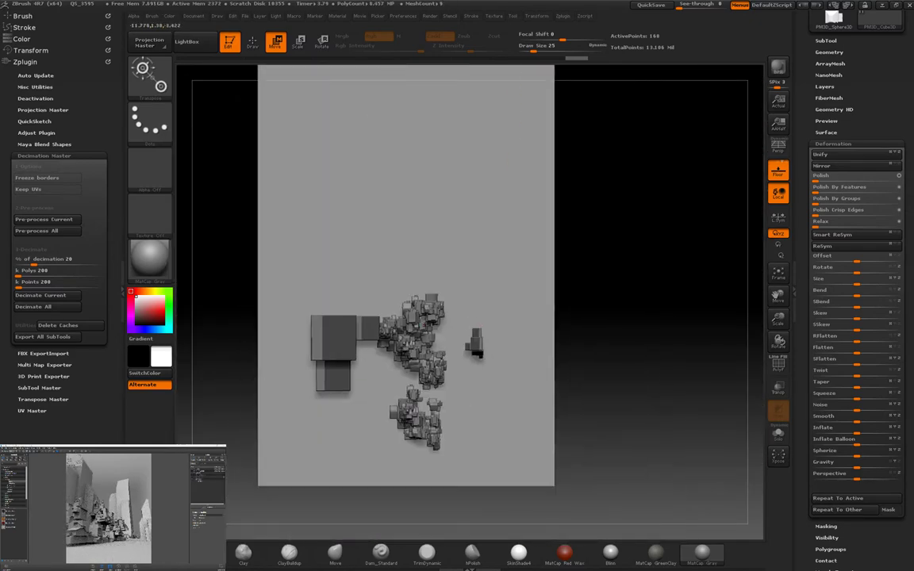
Step: Insert the PM3D_Cube3D building cluster from the insert mesh brush onto the slab, across from the foreground piles
{"action": "key", "text": "b"}
{"action": "key", "text": "i"}
{"action": "key", "text": "m"}
{"action": "key", "text": "m"}
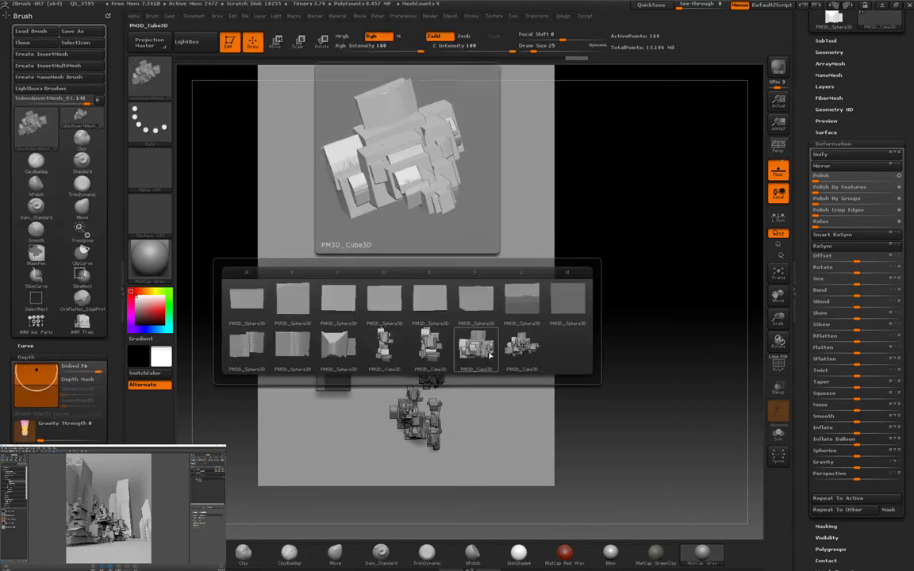
{"action": "left_click", "coordinate": [491, 349]}
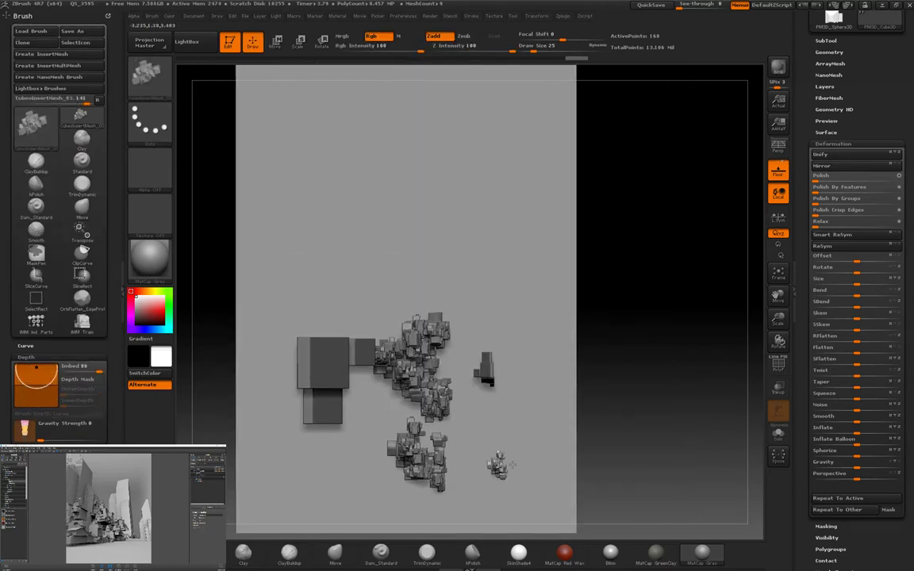
{"action": "key", "text": "plus"}
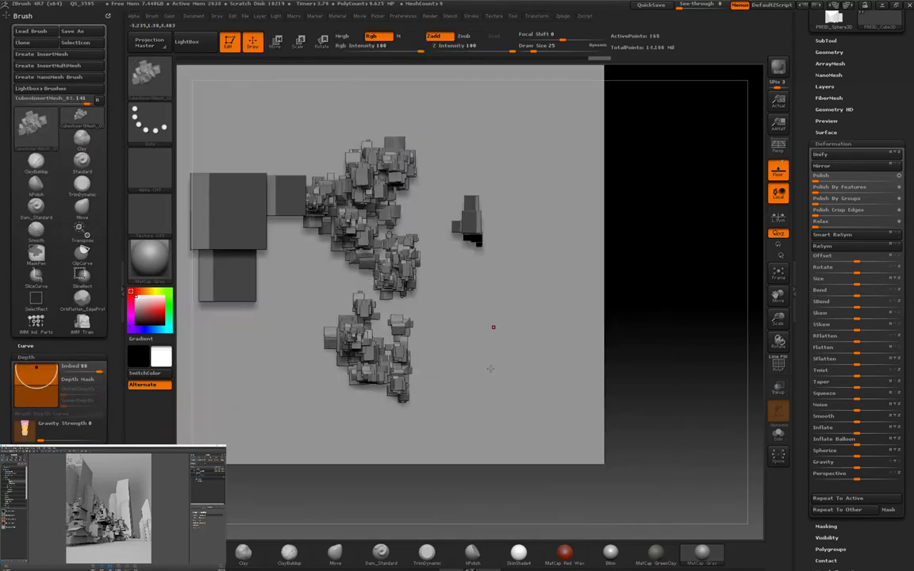
Step: Shift the inserted cluster along the slab and closer to the foreground piles, rendering to check its placement
{"action": "key", "text": "w"}
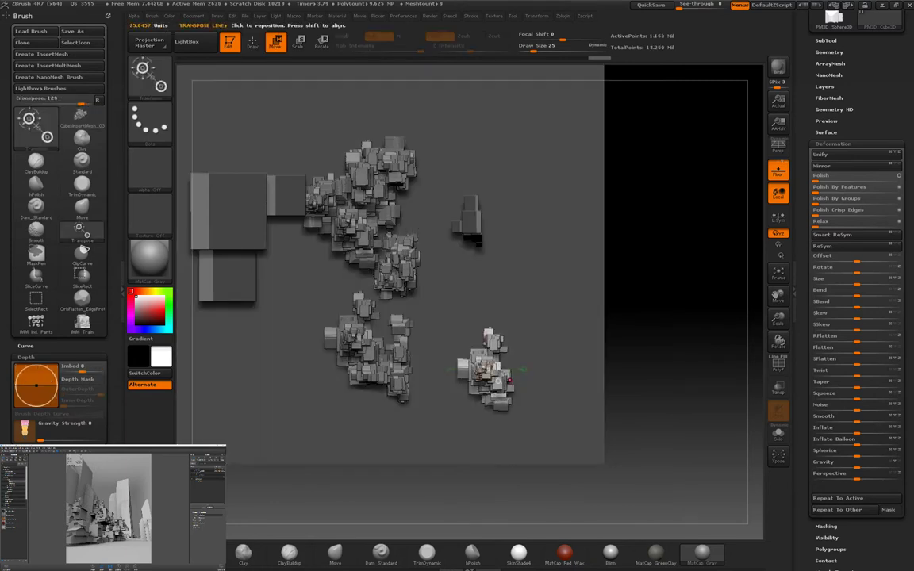
{"action": "left_click_drag", "start_coordinate": [503, 345], "coordinate": [503, 289]}
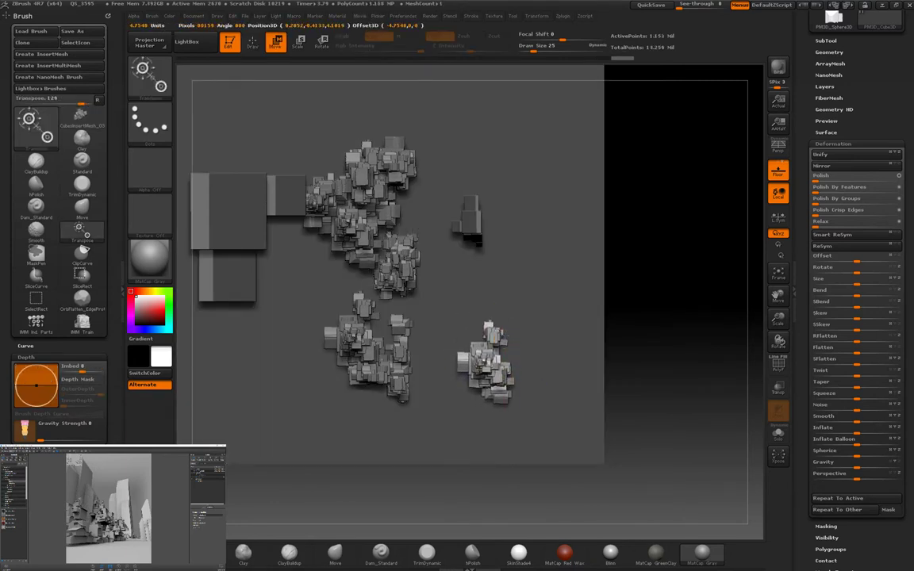
{"action": "left_click", "coordinate": [771, 67]}
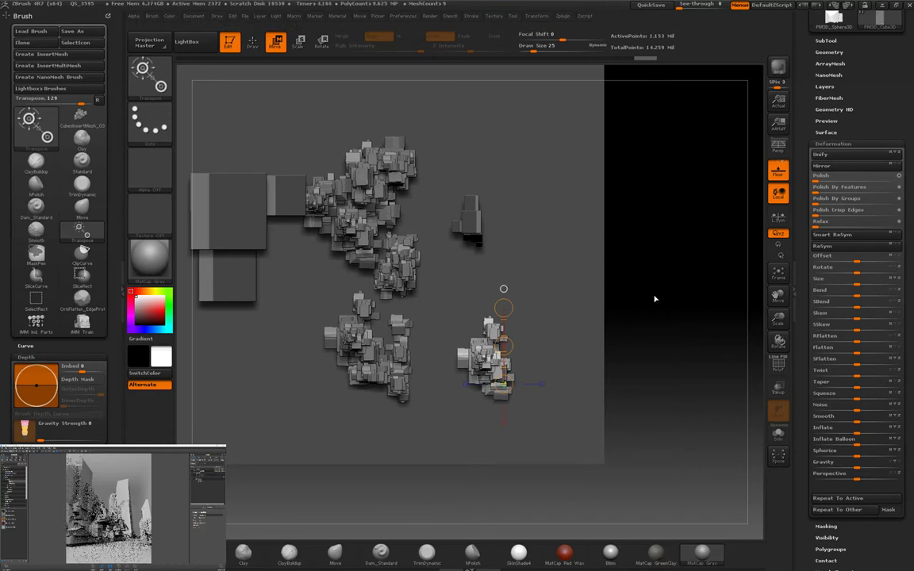
{"action": "mouse_move", "coordinate": [655, 300]}
{"action": "left_mouse_down"}
{"action": "mouse_move", "coordinate": [664, 300]}
{"action": "mouse_move", "coordinate": [500, 282]}
{"action": "left_mouse_up"}
{"action": "left_click_drag", "start_coordinate": [495, 374], "coordinate": [645, 373], "text": "shift"}
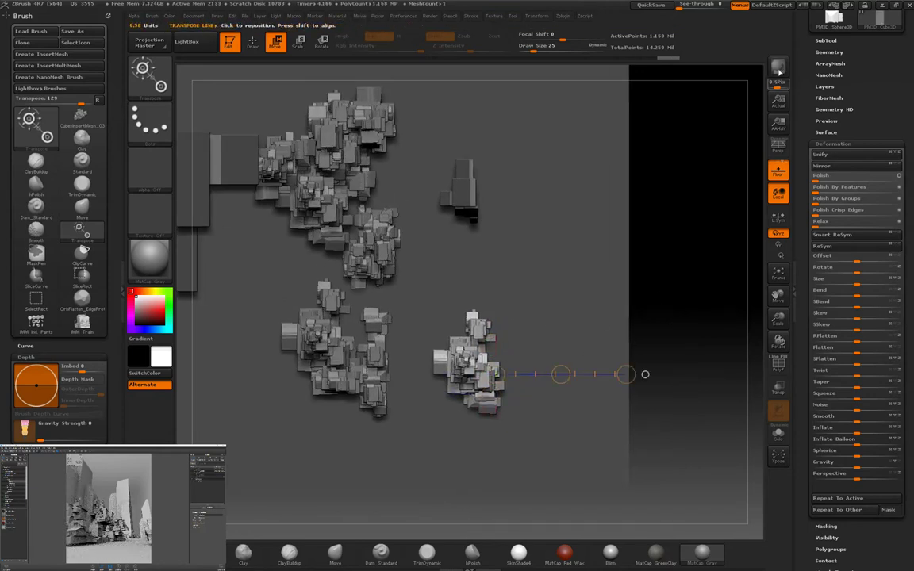
{"action": "left_click", "coordinate": [778, 70]}
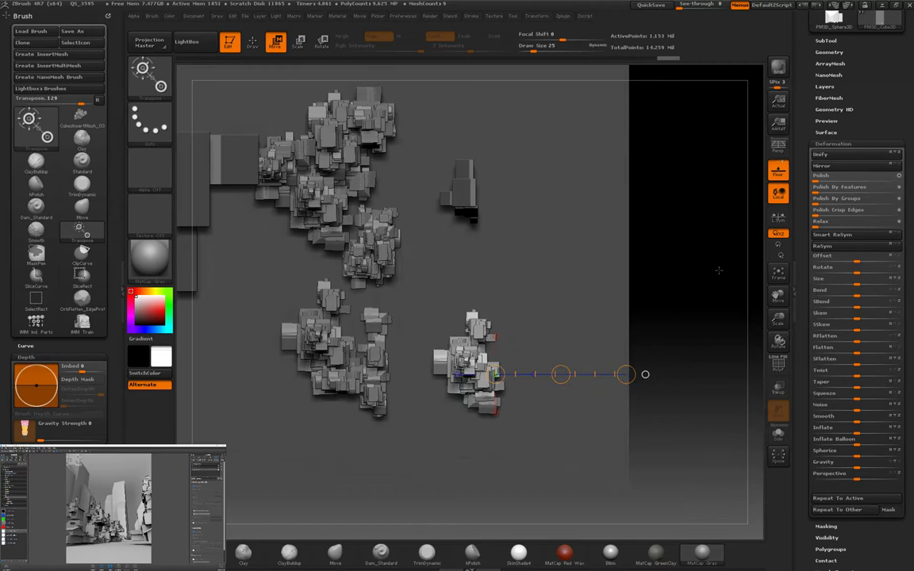
Step: Switch to the PM3D_Cube3D_1 cube, stretch it into a long, thin plank, and DynaMesh it at resolution 128
{"action": "left_click_drag", "start_coordinate": [891, 48], "coordinate": [891, 213]}
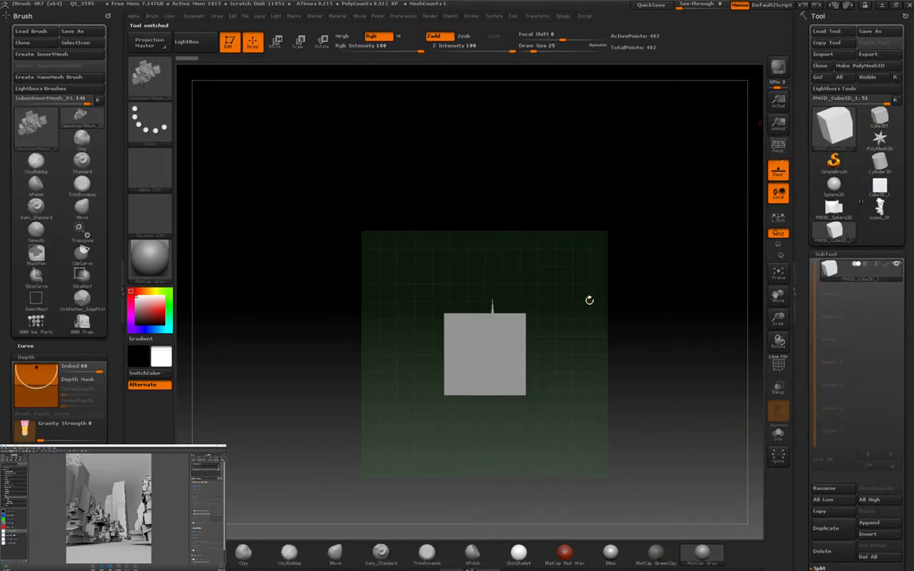
{"action": "mouse_move", "coordinate": [588, 300]}
{"action": "left_mouse_down"}
{"action": "mouse_move", "coordinate": [687, 317]}
{"action": "mouse_move", "coordinate": [659, 322]}
{"action": "left_mouse_up"}
{"action": "mouse_move", "coordinate": [505, 365]}
{"action": "left_mouse_down"}
{"action": "mouse_move", "coordinate": [506, 265]}
{"action": "mouse_move", "coordinate": [571, 306]}
{"action": "mouse_move", "coordinate": [516, 397]}
{"action": "mouse_move", "coordinate": [555, 380]}
{"action": "left_mouse_up"}
{"action": "mouse_move", "coordinate": [557, 448]}
{"action": "left_mouse_down"}
{"action": "mouse_move", "coordinate": [560, 318]}
{"action": "mouse_move", "coordinate": [545, 413]}
{"action": "left_mouse_up"}
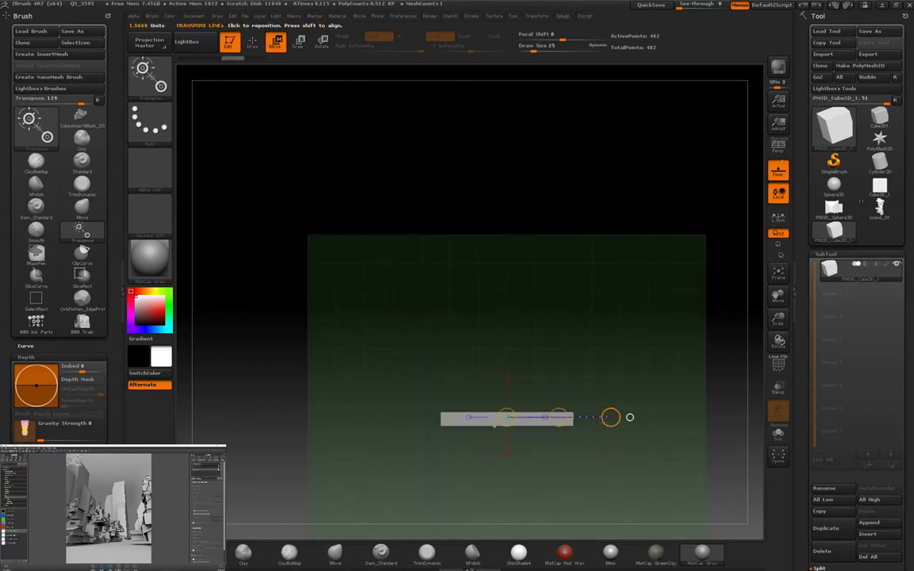
{"action": "left_click_drag", "start_coordinate": [630, 418], "coordinate": [737, 417]}
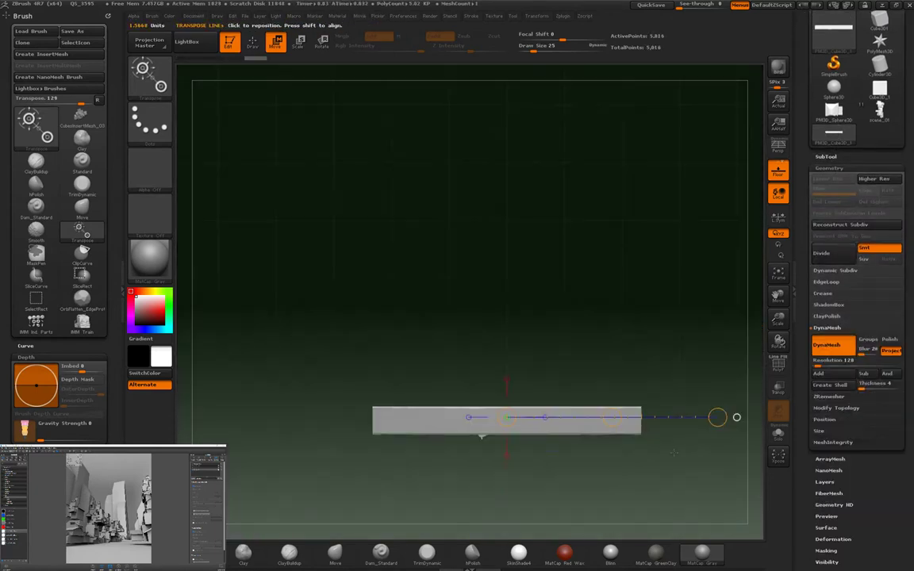
Step: Cut the plank's sides and ends into uneven edges and decimate it to 5%
{"action": "left_click_drag", "start_coordinate": [489, 432], "coordinate": [775, 516], "text": "ctrl+shift"}
{"action": "mouse_move", "coordinate": [500, 418]}
{"action": "left_mouse_down", "text": "ctrl+shift"}
{"action": "mouse_move", "coordinate": [307, 383]}
{"action": "mouse_move", "coordinate": [277, 404]}
{"action": "mouse_move", "coordinate": [285, 400]}
{"action": "left_mouse_up", "text": "ctrl+shift"}
{"action": "left_click_drag", "start_coordinate": [380, 419], "coordinate": [341, 444], "text": "ctrl+shift"}
{"action": "left_click_drag", "start_coordinate": [715, 349], "coordinate": [716, 385], "text": "alt"}
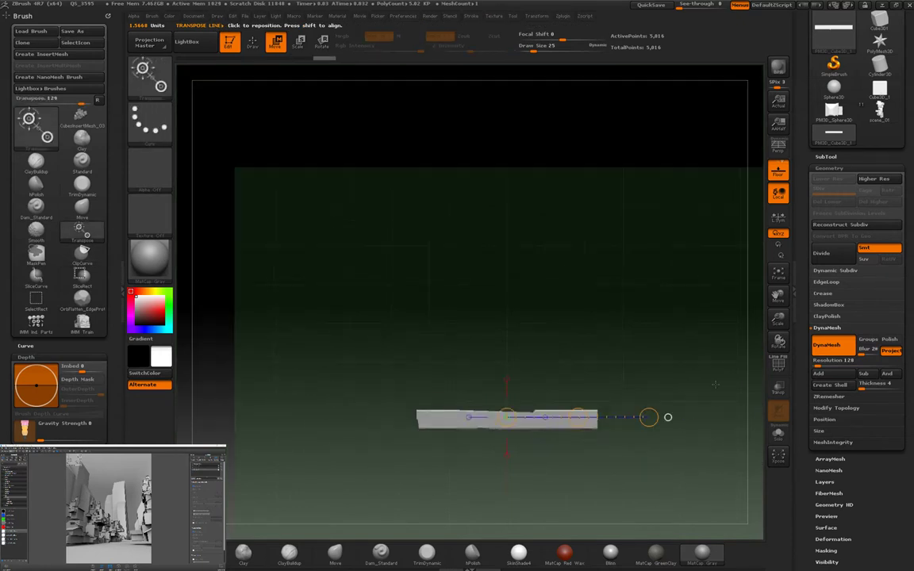
{"action": "left_click", "coordinate": [563, 16]}
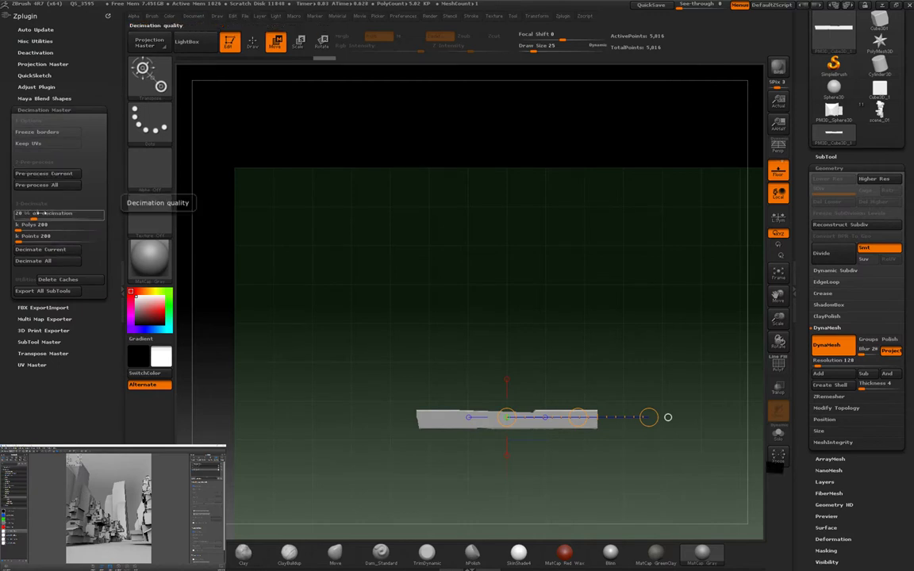
Step: Duplicate the decimated plank alongside the original and adjust the copy's angle and position
{"action": "left_click_drag", "start_coordinate": [528, 408], "coordinate": [529, 326]}
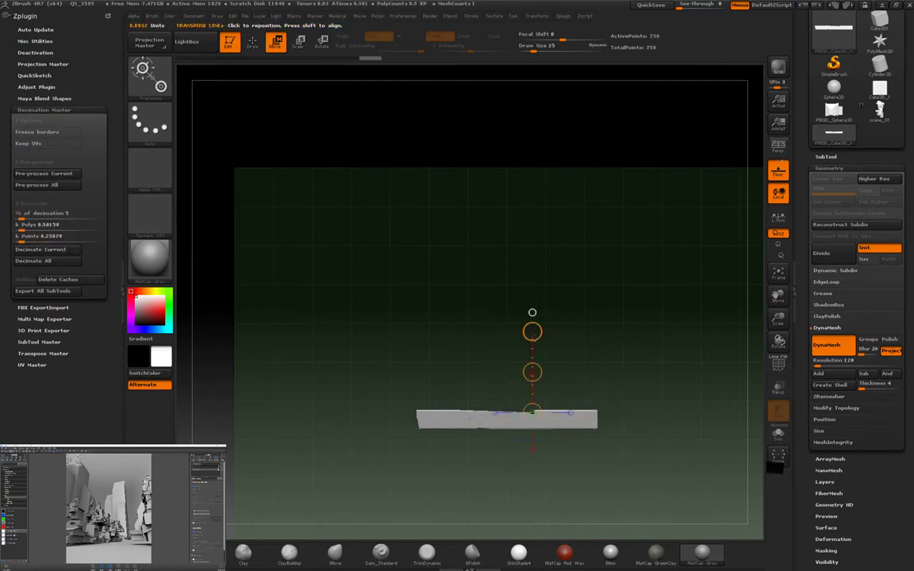
{"action": "mouse_move", "coordinate": [528, 373]}
{"action": "left_mouse_down", "text": "ctrl"}
{"action": "mouse_move", "coordinate": [529, 342]}
{"action": "mouse_move", "coordinate": [554, 282]}
{"action": "left_mouse_up", "text": "ctrl"}
{"action": "key", "text": "r"}
{"action": "key", "text": "ctrl+z"}
{"action": "key", "text": "ctrl+z"}
{"action": "key", "text": "ctrl+z"}
{"action": "key", "text": "ctrl+z"}
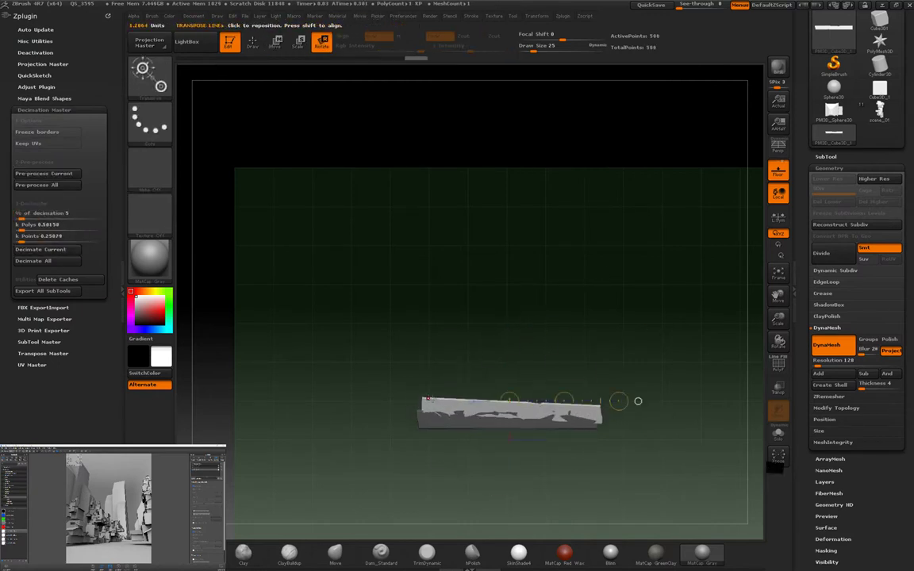
{"action": "key", "text": "ctrl+z"}
{"action": "key", "text": "ctrl+z"}
{"action": "key", "text": "ctrl+z"}
{"action": "key", "text": "ctrl+z"}
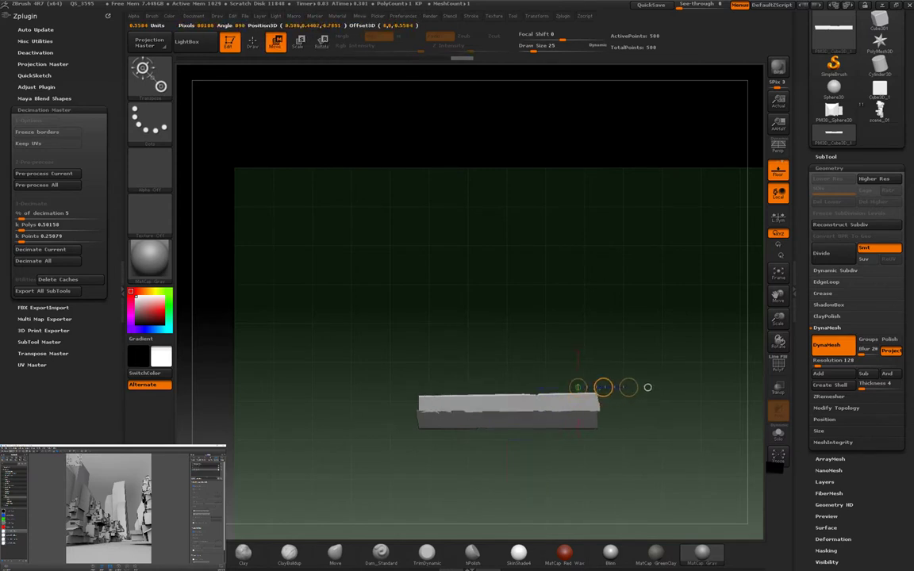
Step: Add a third plank copy beside the second, leaving a narrow gap between them
{"action": "key", "text": "ctrl+shift+z"}
{"action": "key", "text": "ctrl+shift+z"}
{"action": "key", "text": "ctrl+shift+z"}
{"action": "key", "text": "ctrl+shift+z"}
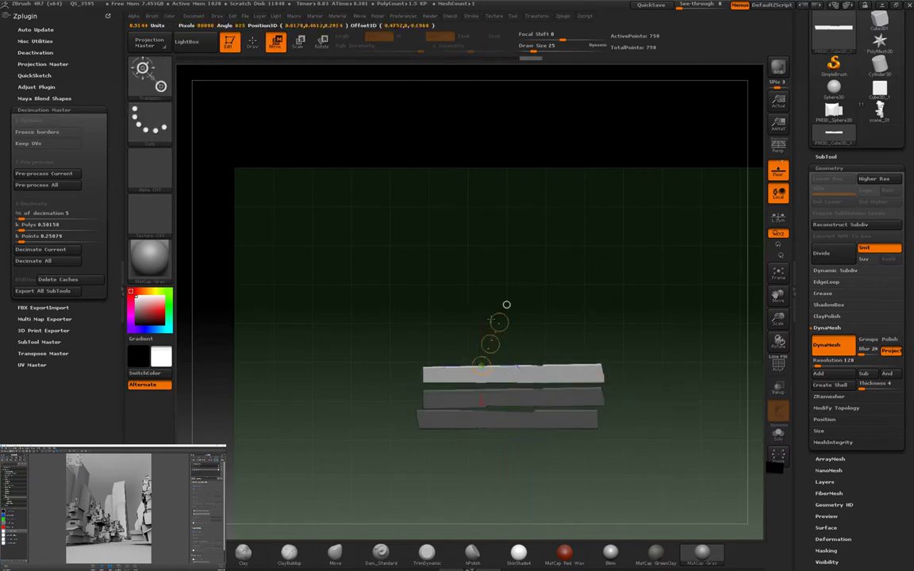
Step: Add a fourth plank copy, turn it slightly, and move it to the opposite side of the row
{"action": "key", "text": "ctrl+shift+z"}
{"action": "key", "text": "ctrl+shift+z"}
{"action": "key", "text": "ctrl+shift+z"}
{"action": "key", "text": "ctrl+shift+z"}
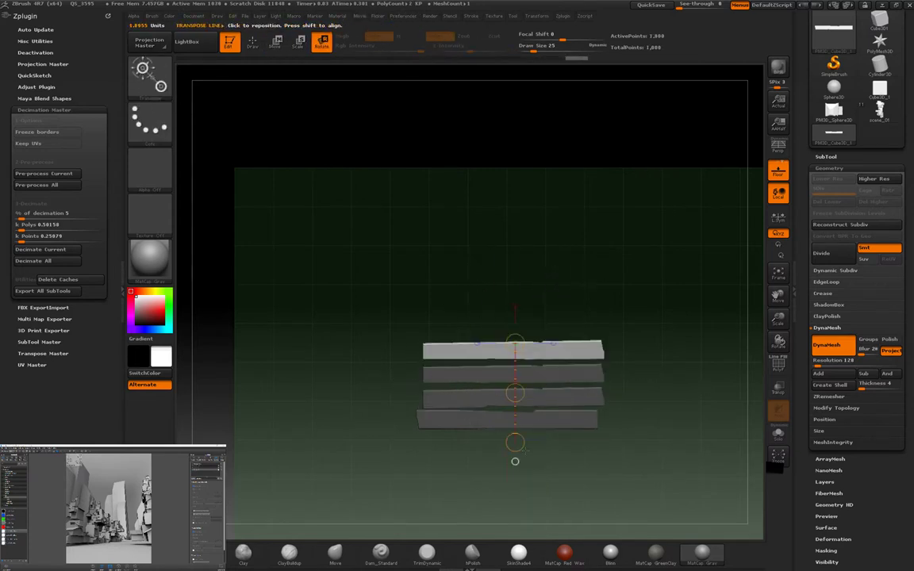
{"action": "key", "text": "ctrl+shift+z"}
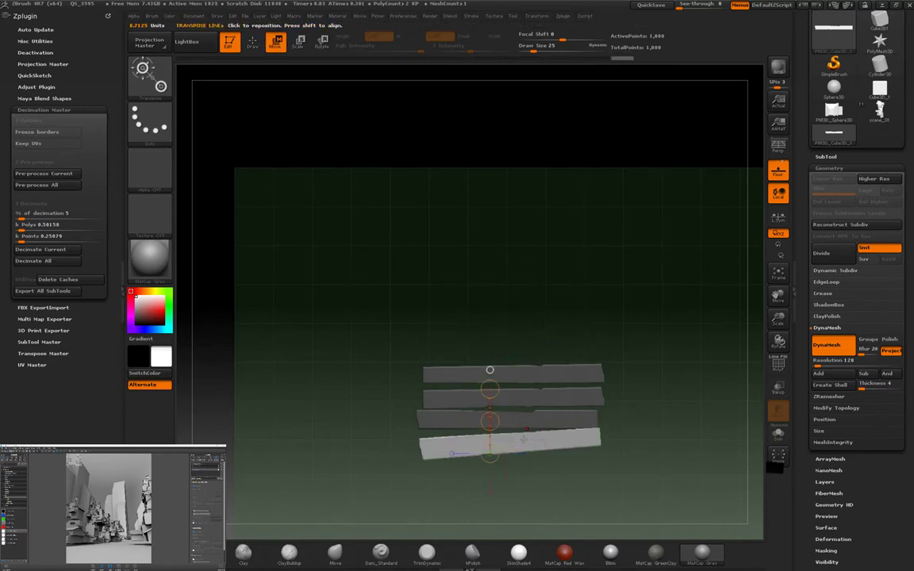
{"action": "key", "text": "ctrl+shift+z"}
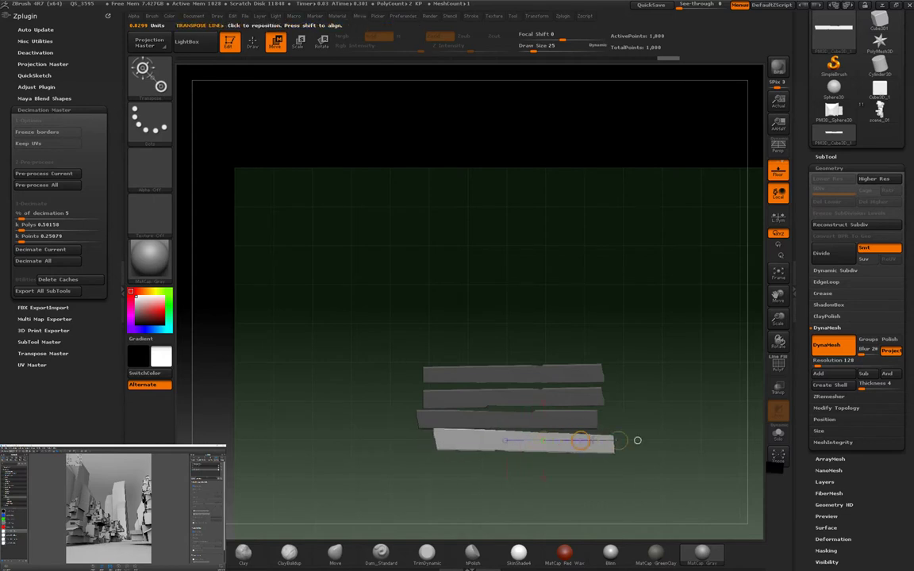
Step: Add a fifth and a sixth plank copy at the far end of the row, slightly tilted and offset
{"action": "key", "text": "ctrl+shift+z"}
{"action": "key", "text": "ctrl+shift+z"}
{"action": "key", "text": "ctrl+shift+z"}
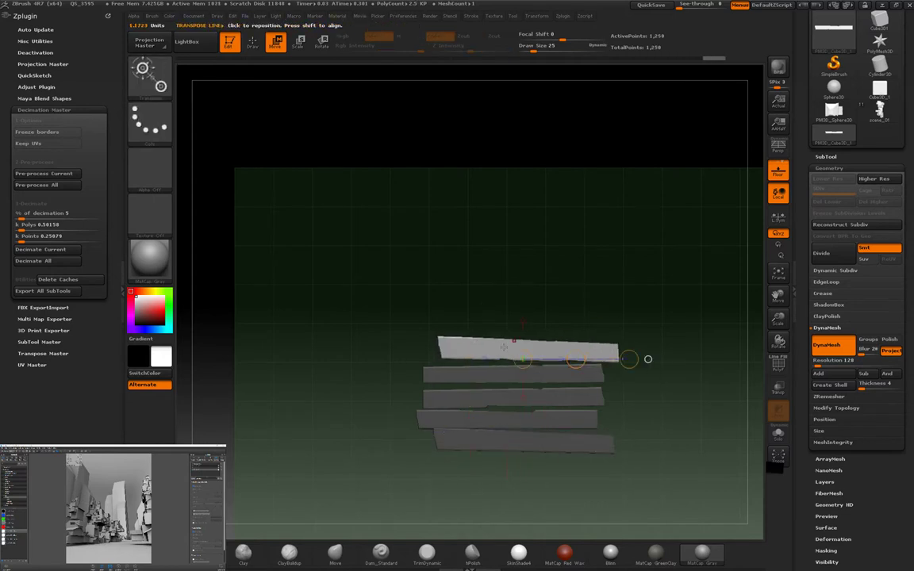
{"action": "key", "text": "ctrl+shift+z"}
{"action": "key", "text": "ctrl+shift+z"}
{"action": "key", "text": "ctrl+shift+z"}
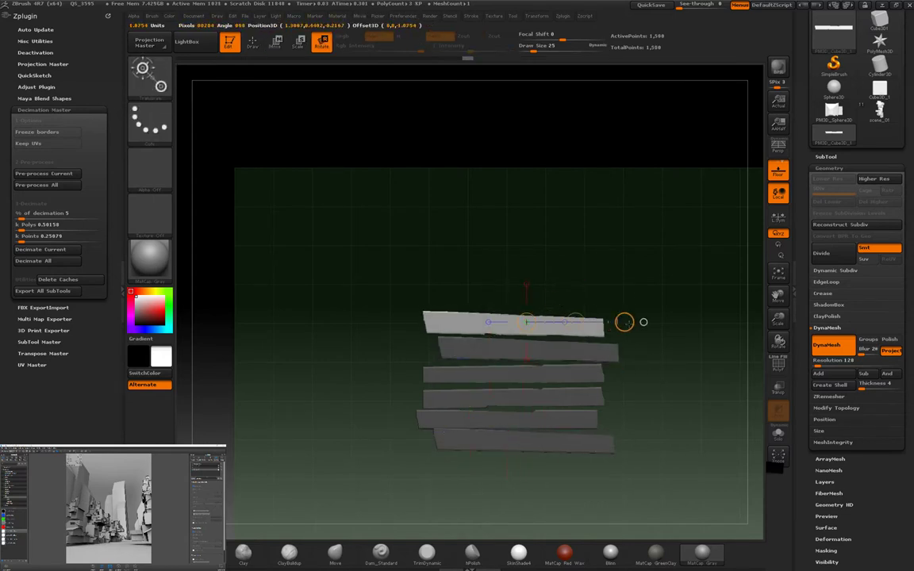
Step: Level the sixth plank with the others, adjust its place in the row, and clear the mask
{"action": "key", "text": "ctrl+shift+z"}
{"action": "key", "text": "ctrl+shift+z"}
{"action": "key", "text": "ctrl+shift+z"}
{"action": "key", "text": "ctrl+shift+z"}
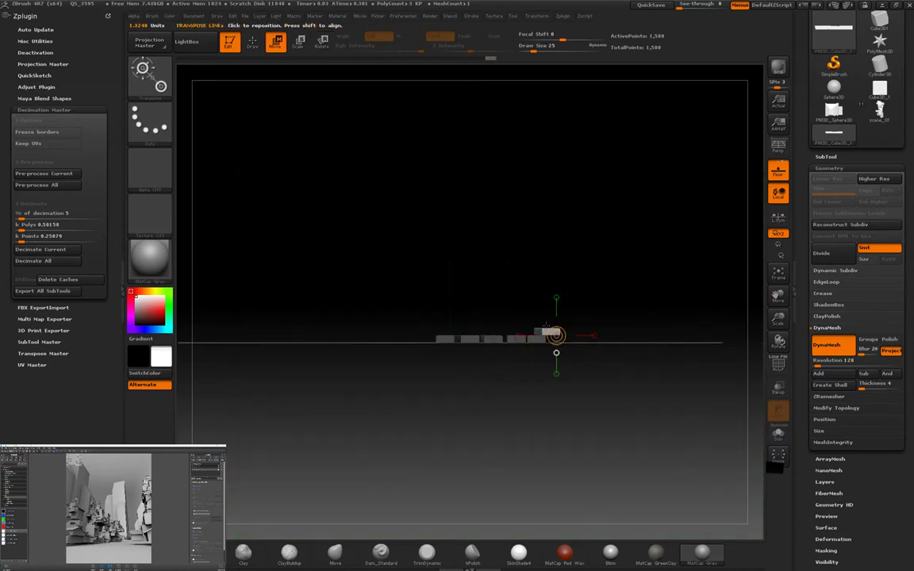
{"action": "key", "text": "ctrl+shift+z"}
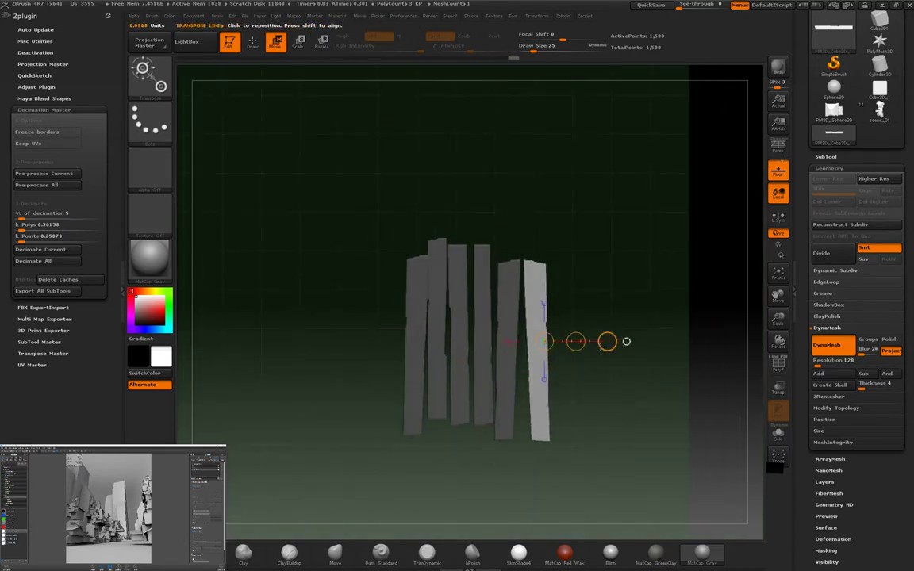
{"action": "key", "text": "ctrl+shift+z"}
{"action": "key", "text": "ctrl+shift+z"}
{"action": "key", "text": "ctrl+shift+z"}
{"action": "key", "text": "ctrl+shift+z"}
Step: Raise and tilt individual planks slightly in the side view so the row looks uneven
{"action": "scroll", "coordinate": [845, 239], "scroll_direction": "down", "scroll_amount": 6}
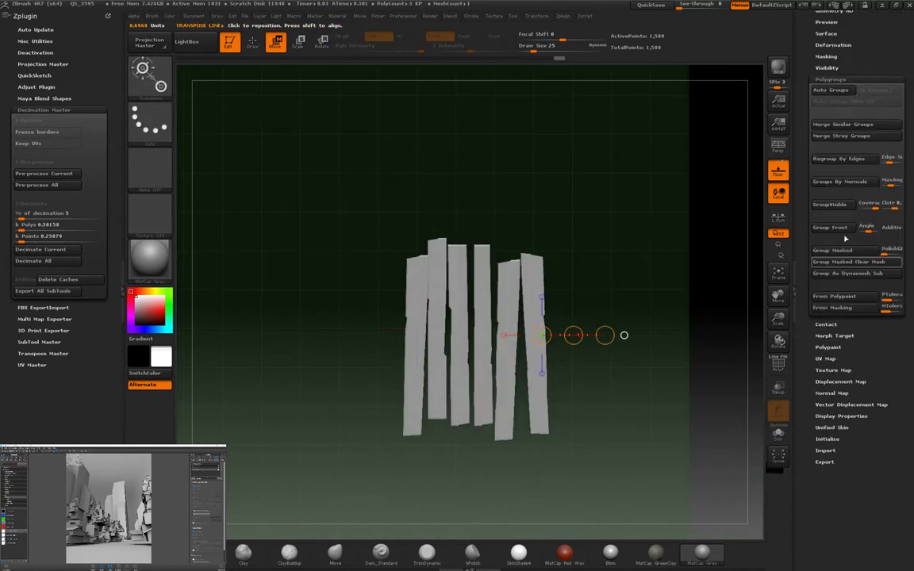
{"action": "key", "text": "ctrl+shift+z"}
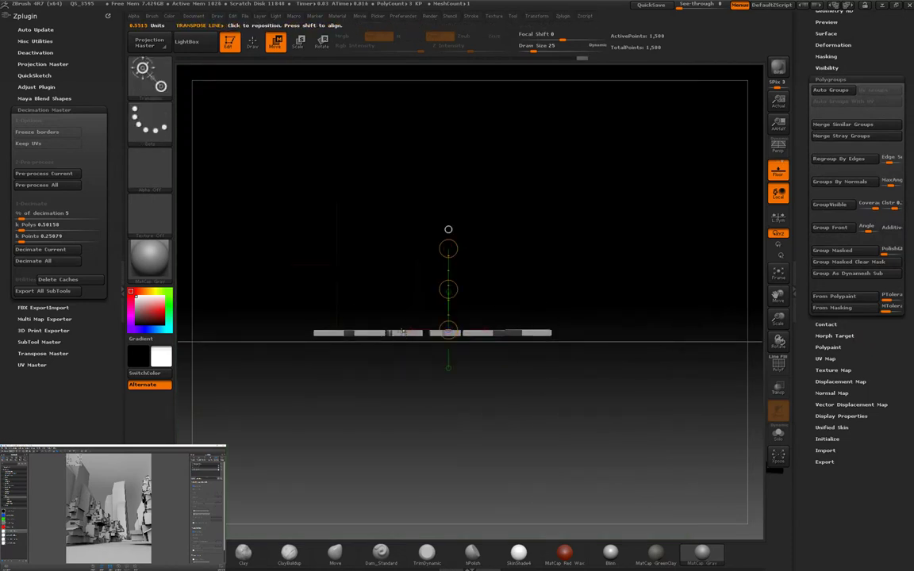
{"action": "left_click_drag", "start_coordinate": [403, 332], "coordinate": [407, 274]}
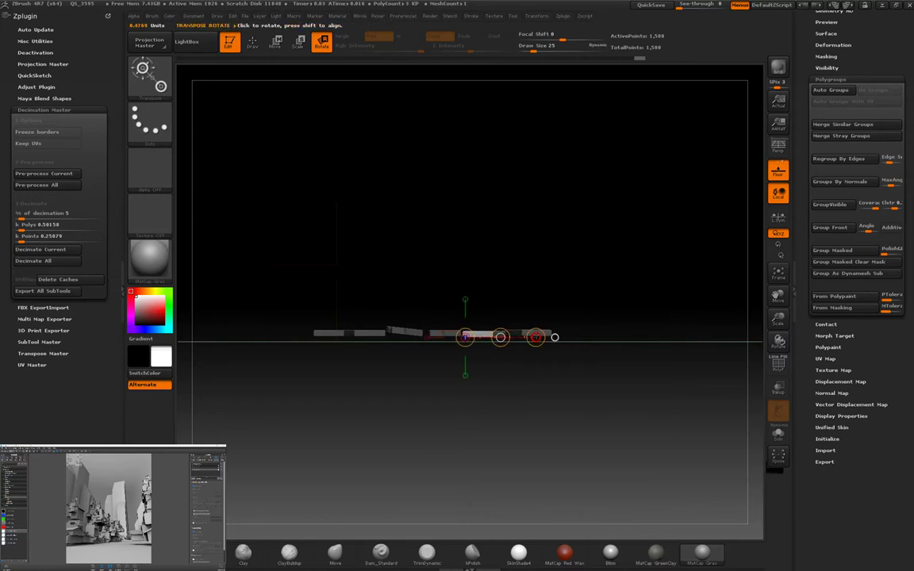
{"action": "key", "text": "ctrl+shift+z"}
{"action": "key", "text": "ctrl+shift+z"}
{"action": "key", "text": "ctrl+shift+z"}
{"action": "key", "text": "ctrl+shift+z"}
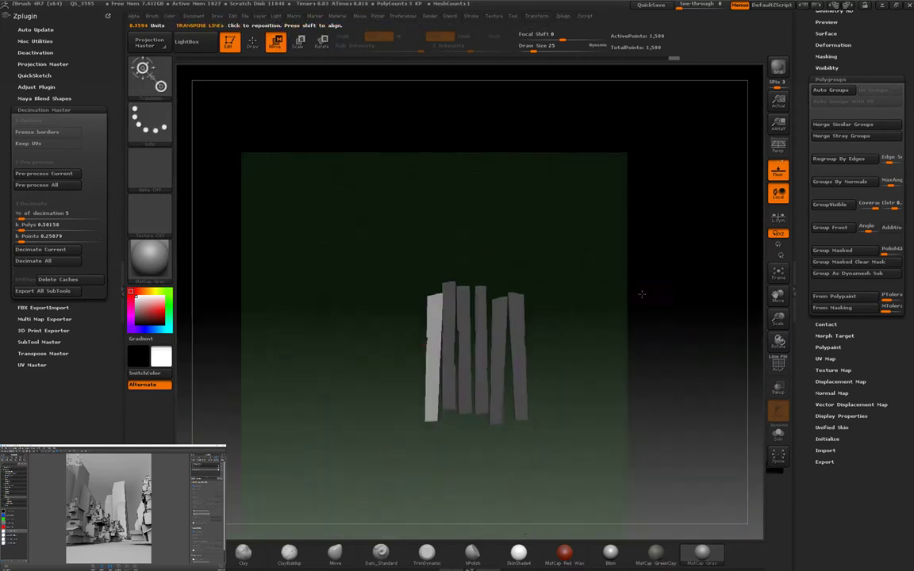
Step: Duplicate the six-plank group to one side, flip the copy, and turn on Double display
{"action": "key", "text": "ctrl+shift+z"}
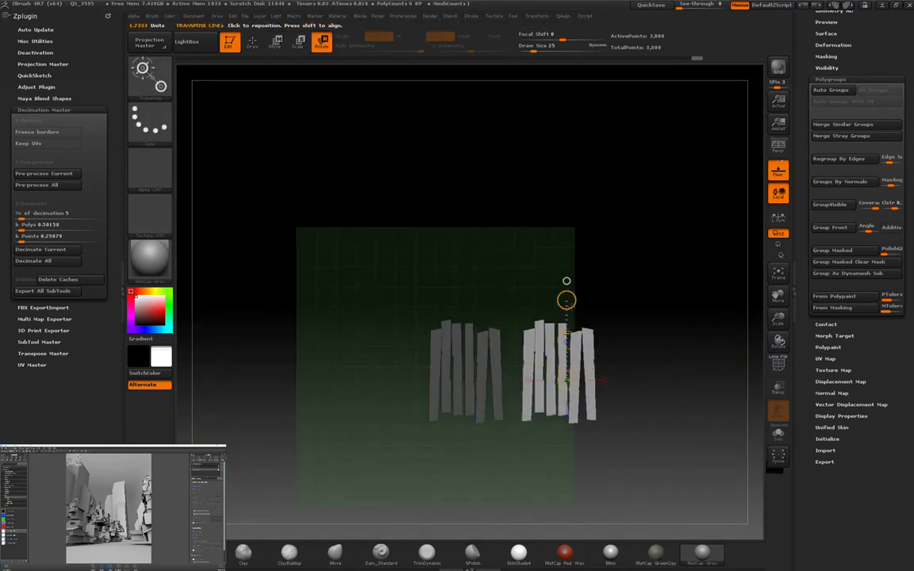
{"action": "left_click", "coordinate": [841, 416]}
{"action": "key", "text": "ctrl+shift+z"}
{"action": "key", "text": "ctrl+shift+z"}
{"action": "key", "text": "ctrl+shift+z"}
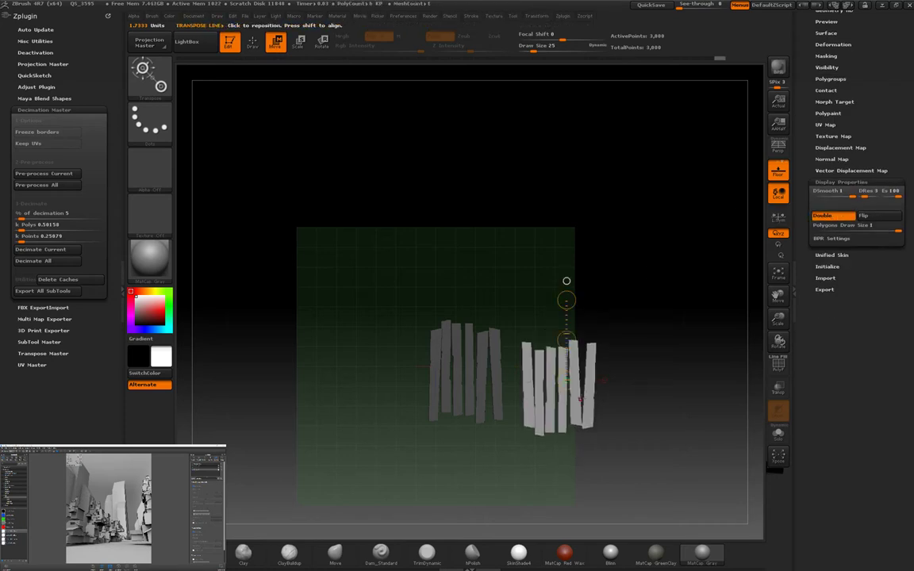
Step: Move the flipped plank group up against the original group to continue the row
{"action": "key", "text": "ctrl+shift+z"}
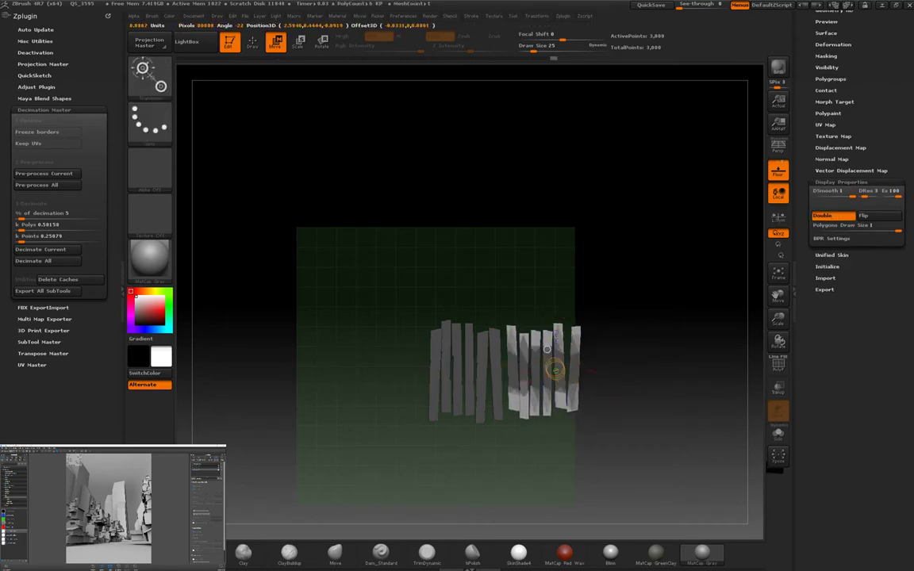
{"action": "key", "text": "ctrl+shift+z"}
{"action": "key", "text": "ctrl+shift+z"}
{"action": "left_click_drag", "start_coordinate": [506, 302], "coordinate": [561, 367], "text": "ctrl"}
{"action": "left_click", "coordinate": [658, 388], "text": "ctrl"}
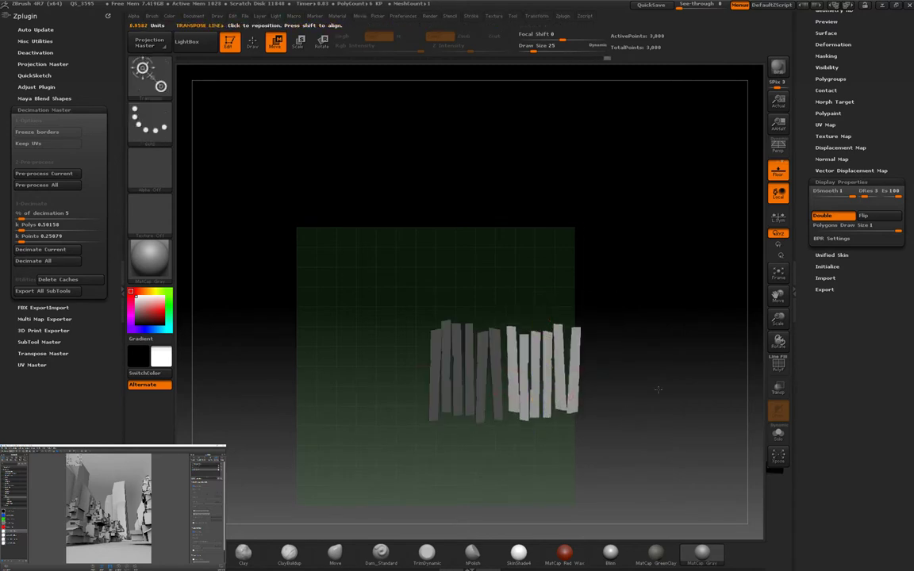
Step: Duplicate the planks to the other side, rotate the copies, and line them up to double the row's length
{"action": "left_click_drag", "start_coordinate": [535, 329], "coordinate": [535, 397]}
{"action": "left_click_drag", "start_coordinate": [534, 361], "coordinate": [381, 361], "text": "ctrl"}
{"action": "key", "text": "r"}
{"action": "left_click_drag", "start_coordinate": [648, 357], "coordinate": [492, 394]}
{"action": "key", "text": "w"}
{"action": "left_click_drag", "start_coordinate": [429, 380], "coordinate": [343, 310]}
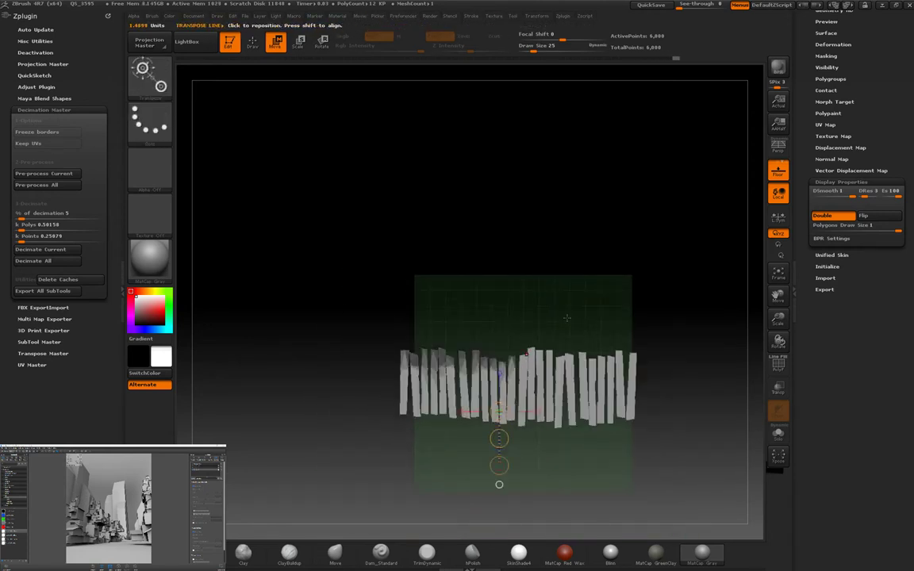
Step: Place a plank crosswise at one end of the row, under the planks' lower ends
{"action": "left_click_drag", "start_coordinate": [567, 317], "coordinate": [622, 476]}
{"action": "mouse_move", "coordinate": [623, 360]}
{"action": "left_mouse_down"}
{"action": "mouse_move", "coordinate": [611, 388]}
{"action": "mouse_move", "coordinate": [603, 381]}
{"action": "left_mouse_up"}
{"action": "key", "text": "ctrl+z"}
{"action": "key", "text": "w"}
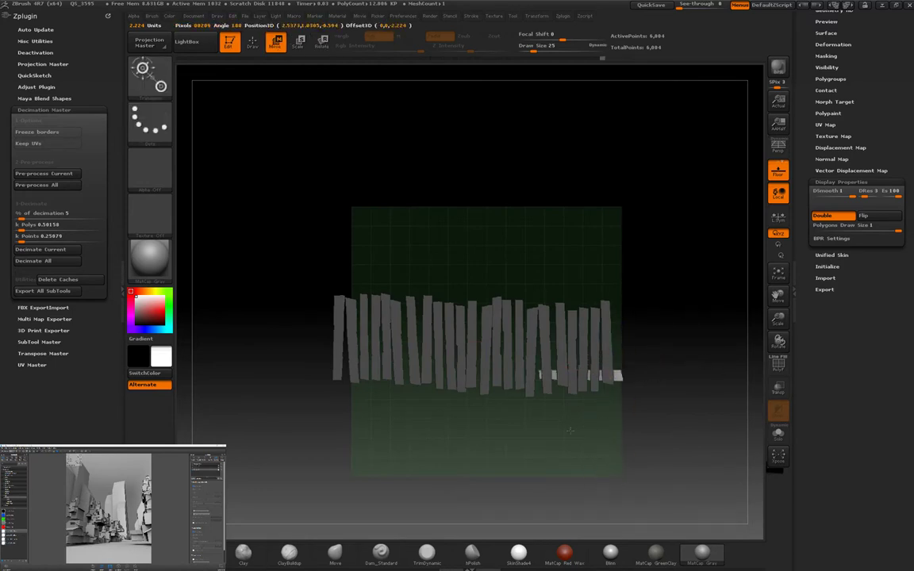
Step: Isolate the crosswise plank, thicken it into a beam, and bring back the full plank row
{"action": "left_click_drag", "start_coordinate": [682, 476], "coordinate": [682, 413]}
{"action": "left_click_drag", "start_coordinate": [616, 425], "coordinate": [394, 425]}
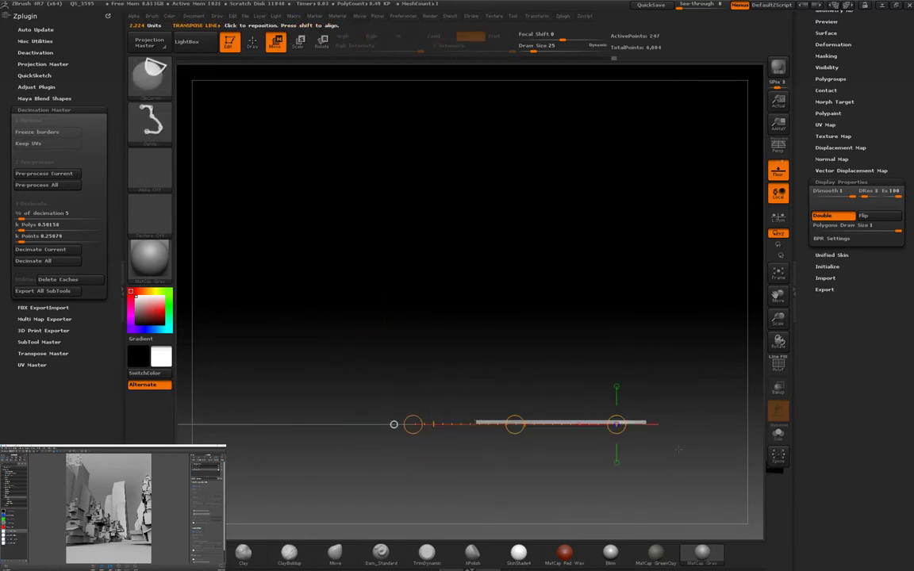
{"action": "mouse_move", "coordinate": [682, 476]}
{"action": "left_mouse_down"}
{"action": "mouse_move", "coordinate": [682, 445]}
{"action": "mouse_move", "coordinate": [682, 476]}
{"action": "left_mouse_up"}
{"action": "left_click_drag", "start_coordinate": [576, 421], "coordinate": [576, 348]}
{"action": "left_click", "coordinate": [555, 421], "text": "ctrl+shift"}
{"action": "mouse_move", "coordinate": [684, 350]}
{"action": "left_mouse_down", "text": "ctrl+shift"}
{"action": "mouse_move", "coordinate": [696, 283]}
{"action": "mouse_move", "coordinate": [575, 373]}
{"action": "mouse_move", "coordinate": [567, 368]}
{"action": "mouse_move", "coordinate": [580, 380]}
{"action": "mouse_move", "coordinate": [667, 285]}
{"action": "mouse_move", "coordinate": [540, 373]}
{"action": "mouse_move", "coordinate": [519, 281]}
{"action": "mouse_move", "coordinate": [476, 368]}
{"action": "mouse_move", "coordinate": [472, 348]}
{"action": "mouse_move", "coordinate": [492, 283]}
{"action": "left_mouse_up", "text": "ctrl+shift"}
Step: Tilt and shift individual planks so they sit at varied angles above the crosswise beam
{"action": "key", "text": "r"}
{"action": "key", "text": "w"}
{"action": "key", "text": "r"}
{"action": "key", "text": "w"}
{"action": "mouse_move", "coordinate": [605, 287]}
{"action": "left_mouse_down"}
{"action": "mouse_move", "coordinate": [540, 428]}
{"action": "mouse_move", "coordinate": [508, 435]}
{"action": "mouse_move", "coordinate": [412, 381]}
{"action": "mouse_move", "coordinate": [359, 365]}
{"action": "left_mouse_up"}
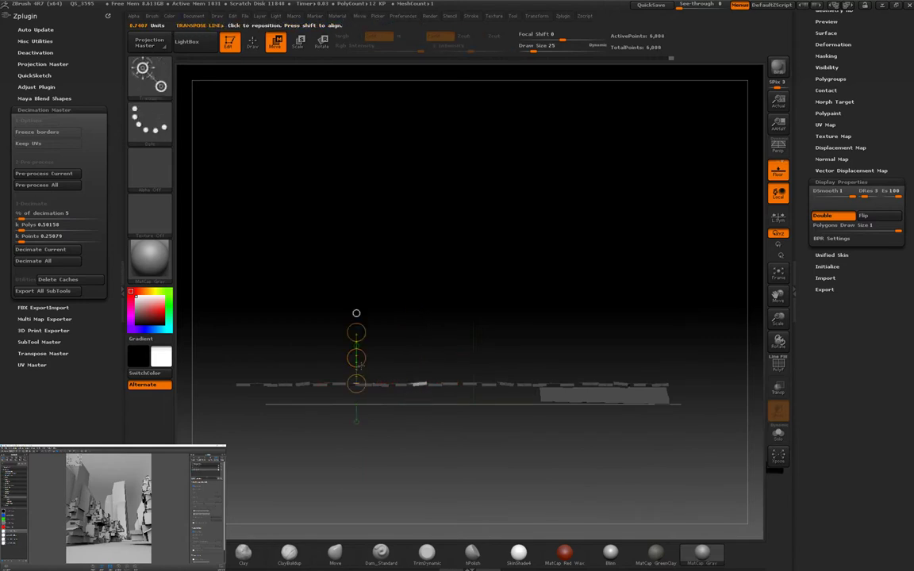
Step: Select several planks spaced along the row, adjust them together, and clear the mask
{"action": "left_click_drag", "start_coordinate": [642, 278], "coordinate": [600, 425]}
{"action": "scroll", "coordinate": [857, 238], "scroll_direction": "up", "scroll_amount": 5}
{"action": "left_click", "coordinate": [829, 163]}
{"action": "left_click_drag", "start_coordinate": [470, 383], "coordinate": [476, 270]}
{"action": "left_click_drag", "start_coordinate": [399, 301], "coordinate": [497, 302]}
{"action": "mouse_move", "coordinate": [497, 341]}
{"action": "left_mouse_down", "text": "shift"}
{"action": "mouse_move", "coordinate": [485, 354]}
{"action": "mouse_move", "coordinate": [526, 320]}
{"action": "left_mouse_up", "text": "shift"}
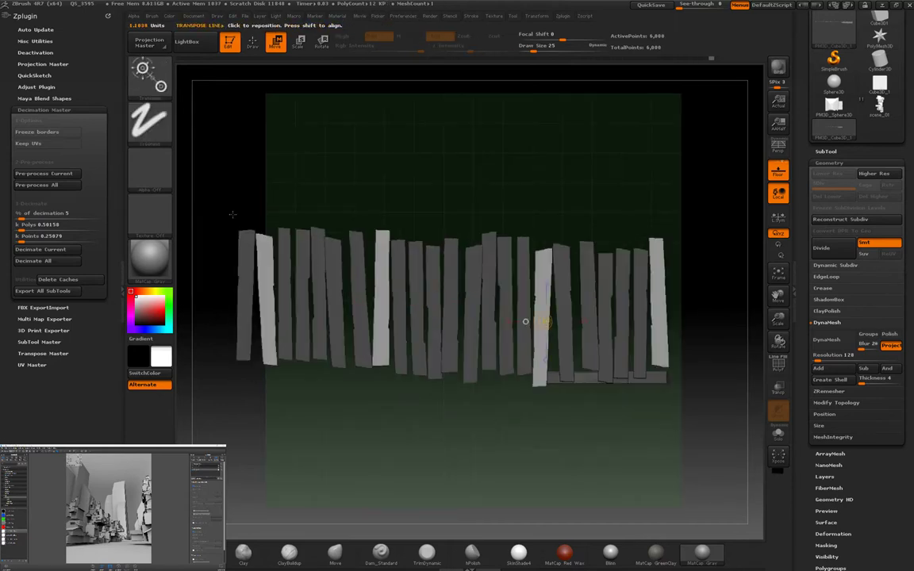
{"action": "mouse_move", "coordinate": [244, 203]}
{"action": "left_mouse_down"}
{"action": "mouse_move", "coordinate": [262, 317]}
{"action": "mouse_move", "coordinate": [397, 262]}
{"action": "mouse_move", "coordinate": [587, 316]}
{"action": "mouse_move", "coordinate": [582, 386]}
{"action": "mouse_move", "coordinate": [581, 289]}
{"action": "left_mouse_up"}
{"action": "left_click", "coordinate": [830, 568]}
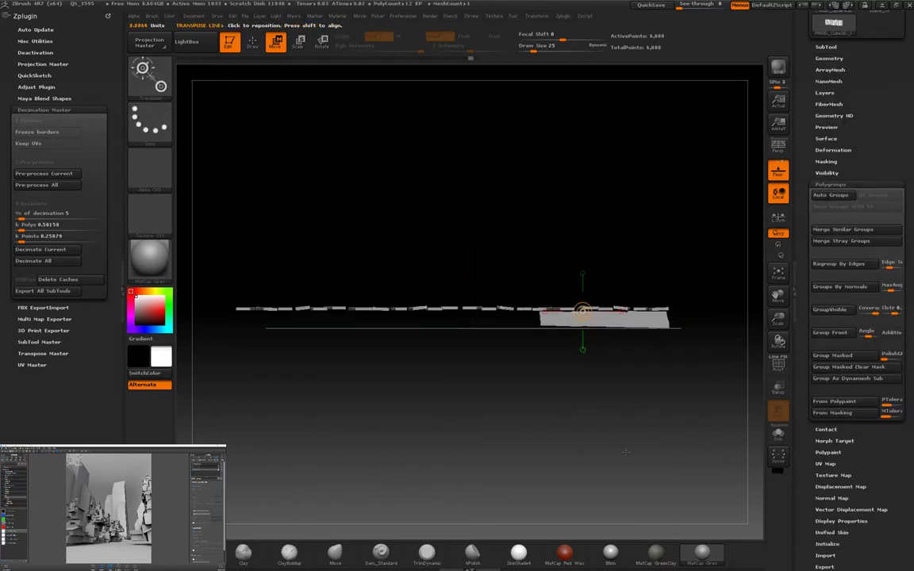
Step: Mask all the planks except the crosswise beam, and open the subtool's Split and Merge options
{"action": "key", "text": "ctrl+z"}
{"action": "key", "text": "q"}
{"action": "left_click_drag", "start_coordinate": [789, 318], "coordinate": [712, 390], "text": "shift"}
{"action": "key", "text": "w"}
{"action": "left_click_drag", "start_coordinate": [615, 282], "coordinate": [615, 386]}
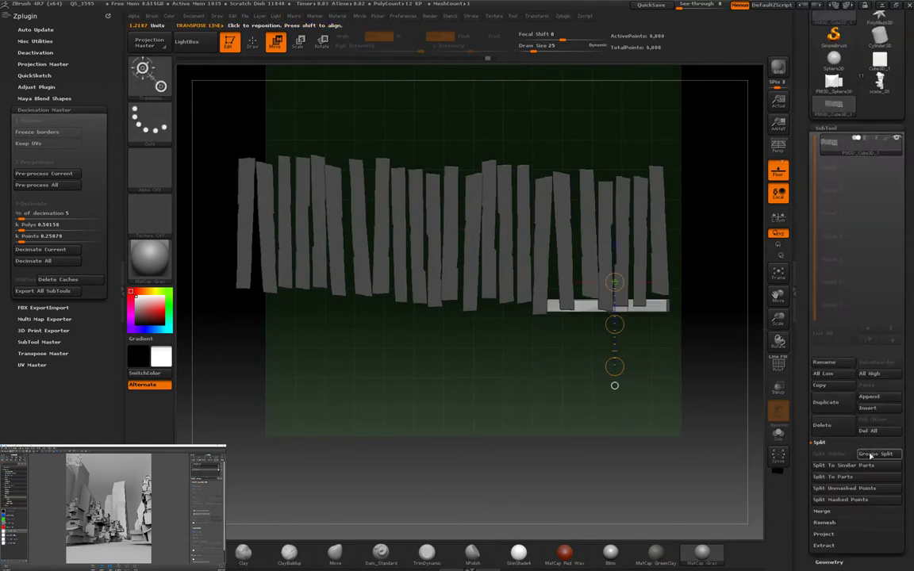
{"action": "left_click", "coordinate": [821, 442]}
{"action": "left_click", "coordinate": [825, 454]}
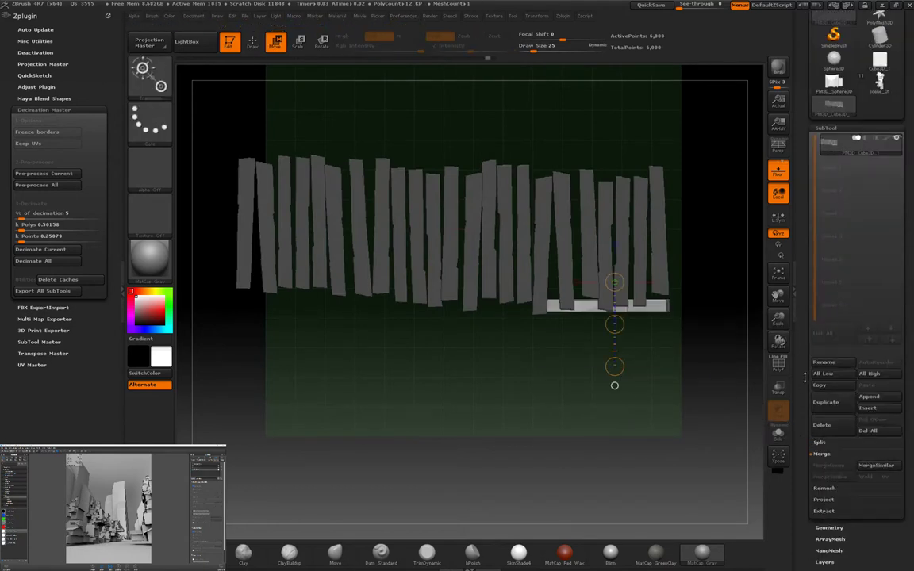
Step: Split the unmasked support beam off the wooden planks into its own subtool
{"action": "left_click", "coordinate": [819, 442]}
{"action": "left_click", "coordinate": [844, 488]}
{"action": "mouse_move", "coordinate": [550, 309]}
{"action": "left_mouse_down"}
{"action": "mouse_move", "coordinate": [654, 308]}
{"action": "mouse_move", "coordinate": [467, 313]}
{"action": "mouse_move", "coordinate": [456, 382]}
{"action": "left_mouse_up"}
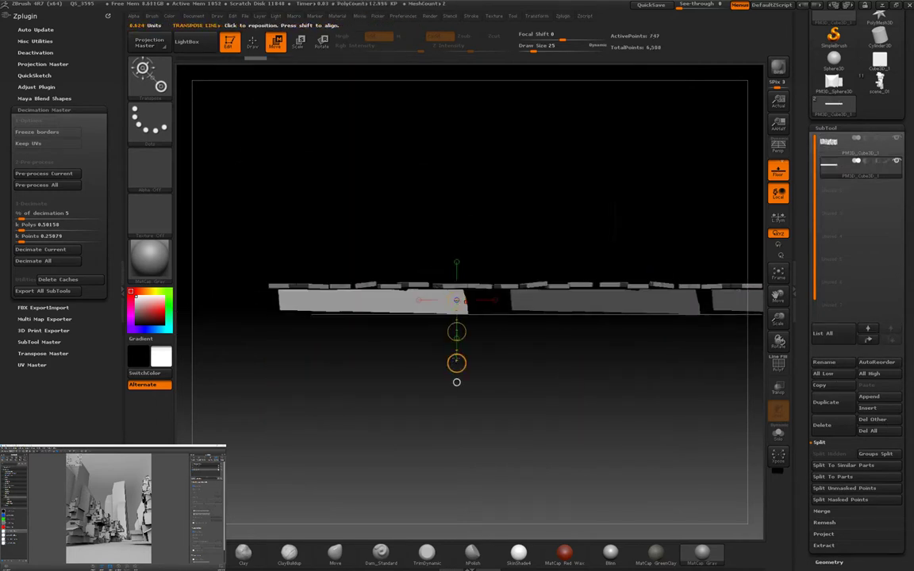
Step: Adjust the beam segments with the transpose line so they sit end to end directly beneath the planks
{"action": "left_click_drag", "start_coordinate": [335, 295], "coordinate": [480, 294]}
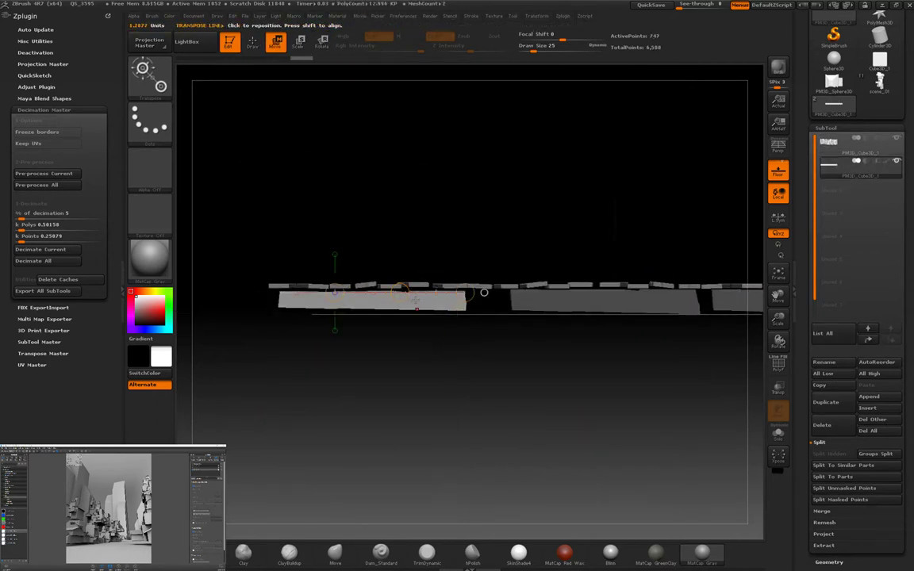
{"action": "left_click_drag", "start_coordinate": [603, 381], "coordinate": [517, 400], "text": "alt"}
{"action": "left_click", "coordinate": [556, 321], "text": "alt"}
{"action": "left_click_drag", "start_coordinate": [532, 308], "coordinate": [641, 355]}
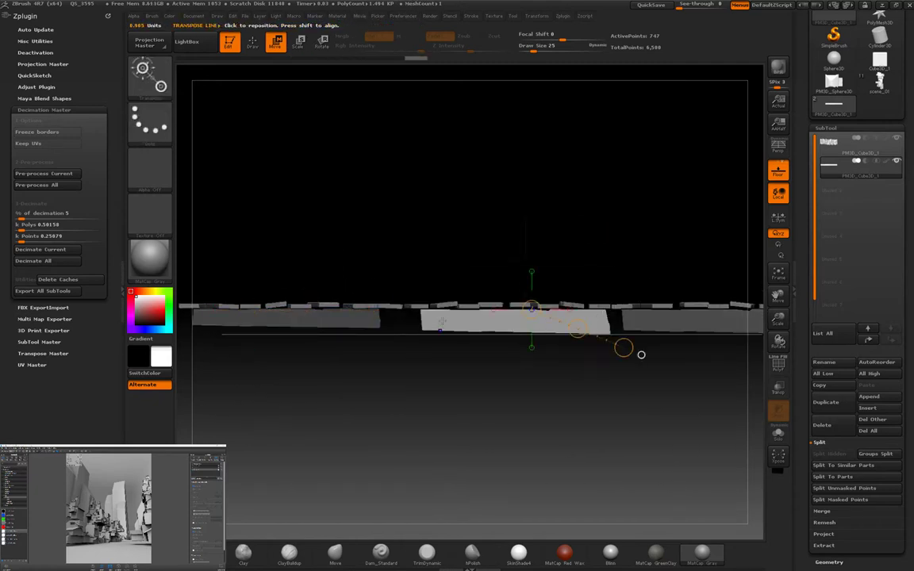
{"action": "left_click_drag", "start_coordinate": [546, 307], "coordinate": [547, 378]}
{"action": "left_click_drag", "start_coordinate": [546, 339], "coordinate": [541, 342]}
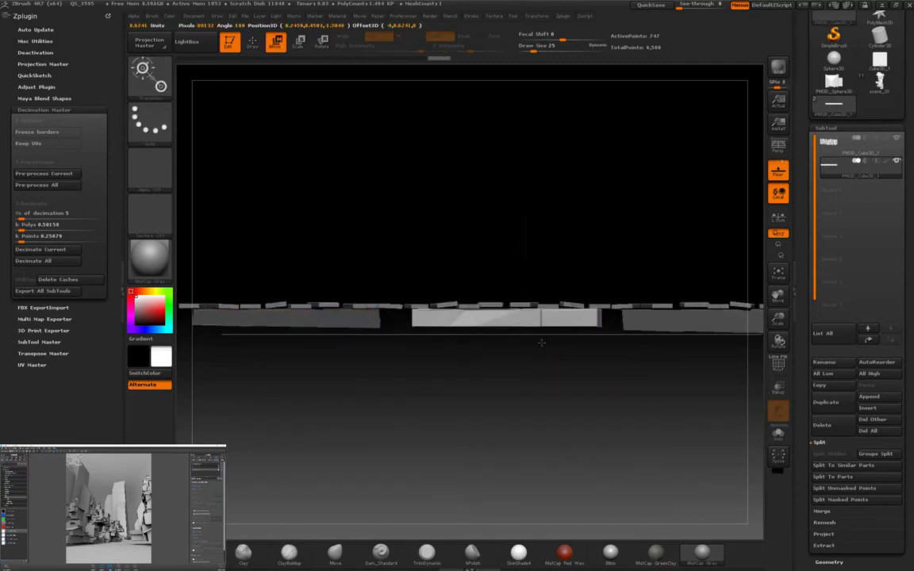
Step: Rotate and move the beam segments into one straight row under the near ends of the planks
{"action": "mouse_move", "coordinate": [571, 380]}
{"action": "left_mouse_down"}
{"action": "mouse_move", "coordinate": [547, 456]}
{"action": "mouse_move", "coordinate": [547, 255]}
{"action": "mouse_move", "coordinate": [400, 333]}
{"action": "left_mouse_up"}
{"action": "key", "text": "r"}
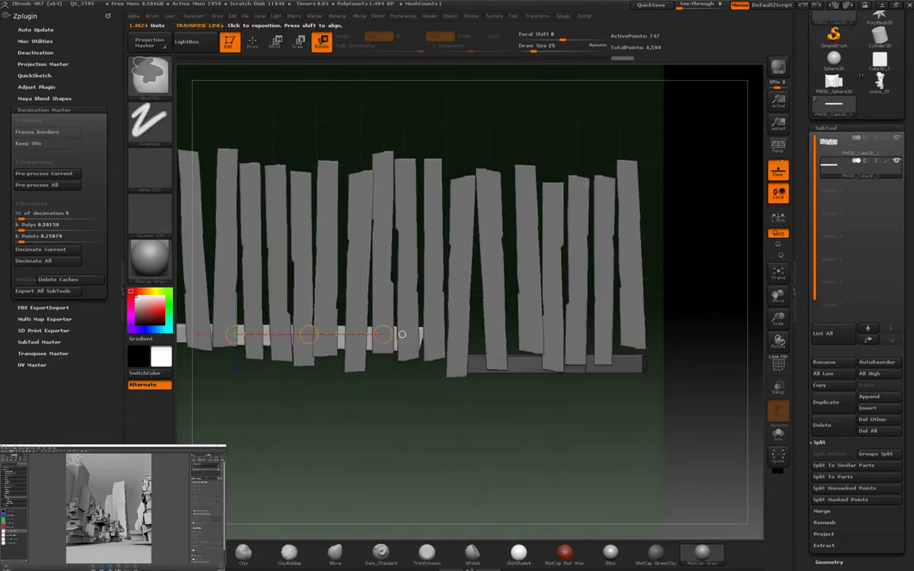
{"action": "left_click_drag", "start_coordinate": [536, 365], "coordinate": [552, 301]}
{"action": "left_click_drag", "start_coordinate": [562, 432], "coordinate": [530, 444], "text": "shift"}
{"action": "key", "text": "w"}
{"action": "scroll", "coordinate": [850, 460], "scroll_direction": "down", "scroll_amount": 5}
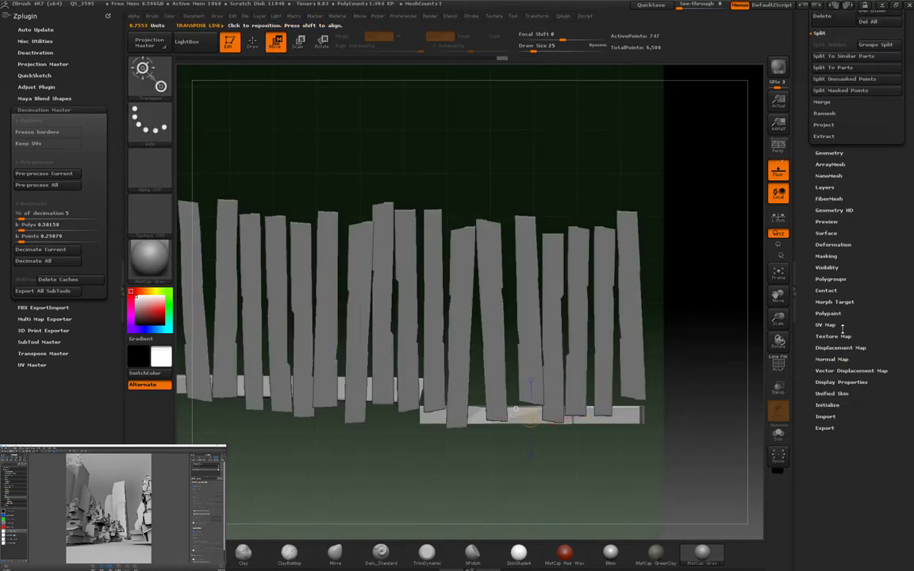
{"action": "left_click", "coordinate": [830, 279]}
{"action": "left_click_drag", "start_coordinate": [531, 405], "coordinate": [530, 385]}
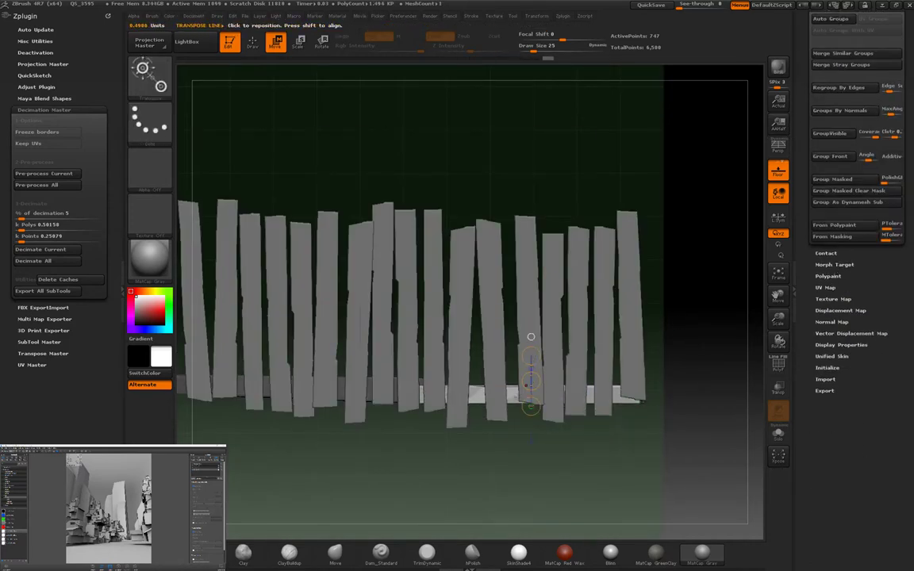
Step: Duplicate the beam row so that a second row supports the opposite ends of the planks
{"action": "left_click_drag", "start_coordinate": [714, 238], "coordinate": [714, 301], "text": "alt"}
{"action": "key", "text": "r"}
{"action": "mouse_move", "coordinate": [508, 176]}
{"action": "left_mouse_down"}
{"action": "mouse_move", "coordinate": [331, 478]}
{"action": "mouse_move", "coordinate": [431, 435]}
{"action": "left_mouse_up"}
{"action": "key", "text": "w"}
{"action": "left_click_drag", "start_coordinate": [500, 397], "coordinate": [408, 372]}
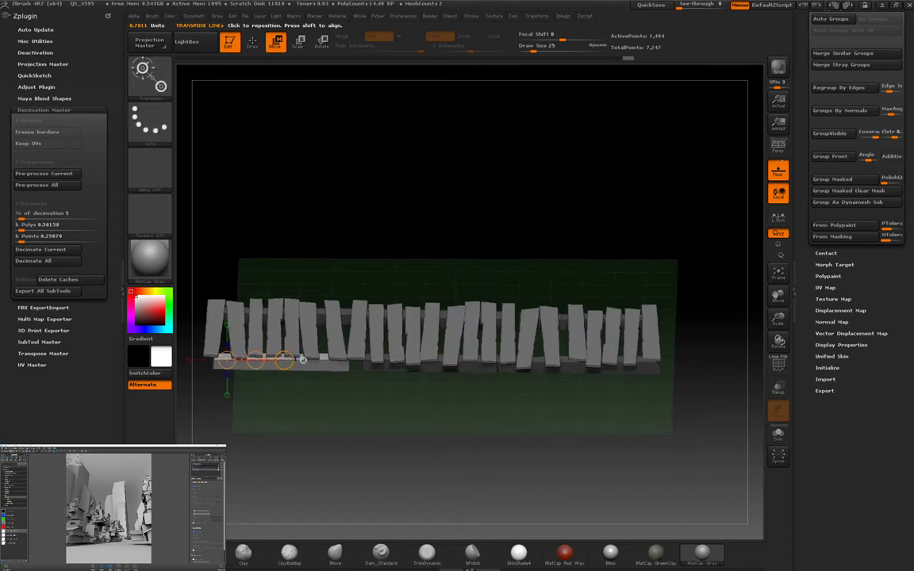
Step: Isolate the beams and duplicate a shorter piece of one, turned upright as a support post beneath the deck
{"action": "mouse_move", "coordinate": [326, 418]}
{"action": "left_mouse_down"}
{"action": "mouse_move", "coordinate": [333, 365]}
{"action": "mouse_move", "coordinate": [350, 446]}
{"action": "left_mouse_up"}
{"action": "scroll", "coordinate": [869, 224], "scroll_direction": "up", "scroll_amount": 1}
{"action": "left_click_drag", "start_coordinate": [333, 347], "coordinate": [333, 438], "text": "ctrl"}
{"action": "left_click", "coordinate": [778, 433]}
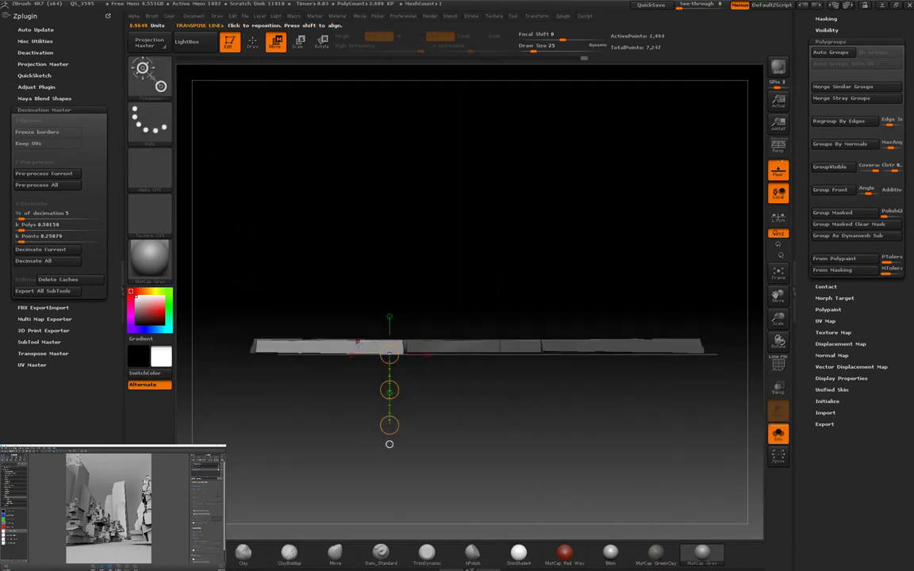
{"action": "left_click_drag", "start_coordinate": [389, 444], "coordinate": [265, 404]}
{"action": "key", "text": "r"}
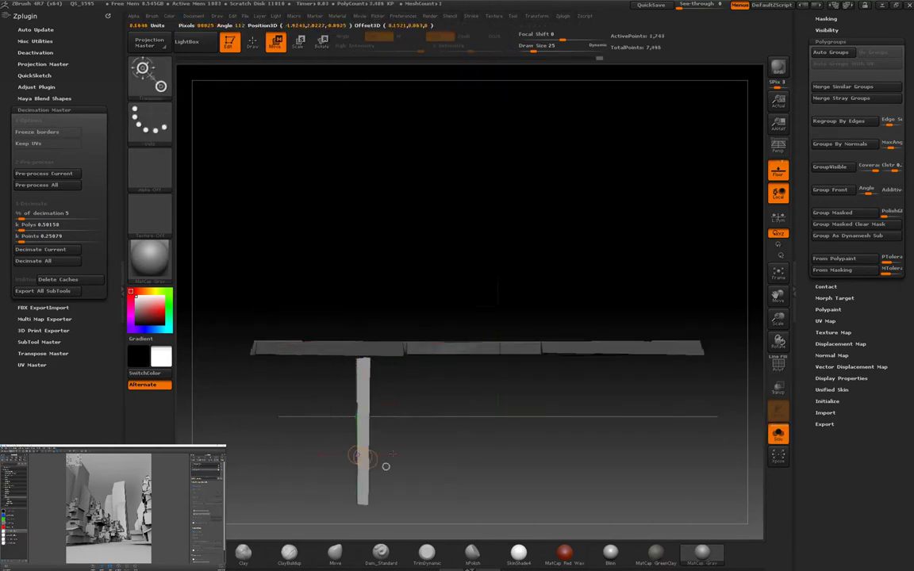
{"action": "left_click_drag", "start_coordinate": [385, 466], "coordinate": [592, 294]}
Step: Add two angled braces at the top of the post to form a Y-shaped support
{"action": "left_click_drag", "start_coordinate": [593, 329], "coordinate": [568, 349]}
{"action": "key", "text": "r"}
{"action": "left_click_drag", "start_coordinate": [606, 405], "coordinate": [681, 404]}
{"action": "left_click_drag", "start_coordinate": [601, 373], "coordinate": [607, 254]}
{"action": "key", "text": "w"}
{"action": "key", "text": "r"}
{"action": "left_click_drag", "start_coordinate": [652, 318], "coordinate": [585, 375]}
{"action": "key", "text": "ctrl+z"}
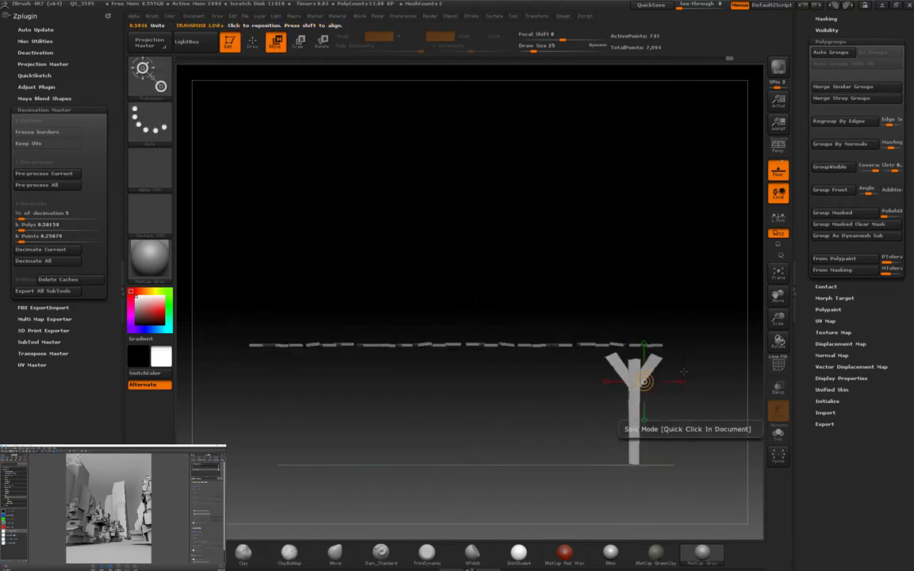
Step: Copy the Y-shaped support to the bridge's opposite end, spin it and align it in depth with the beam
{"action": "left_click_drag", "start_coordinate": [639, 435], "coordinate": [733, 435]}
{"action": "left_click", "coordinate": [658, 415], "text": "ctrl"}
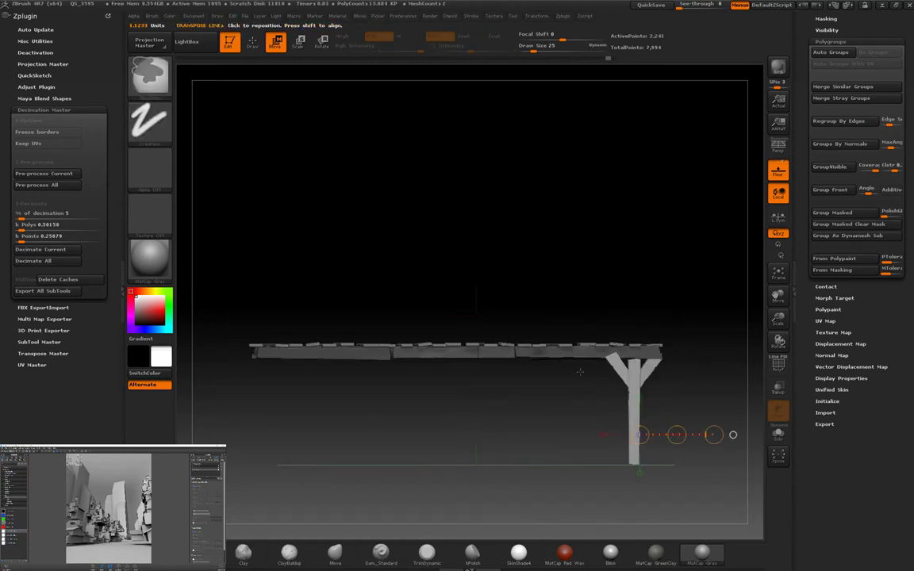
{"action": "left_click_drag", "start_coordinate": [676, 435], "coordinate": [339, 435], "text": "ctrl"}
{"action": "key", "text": "ctrl+z"}
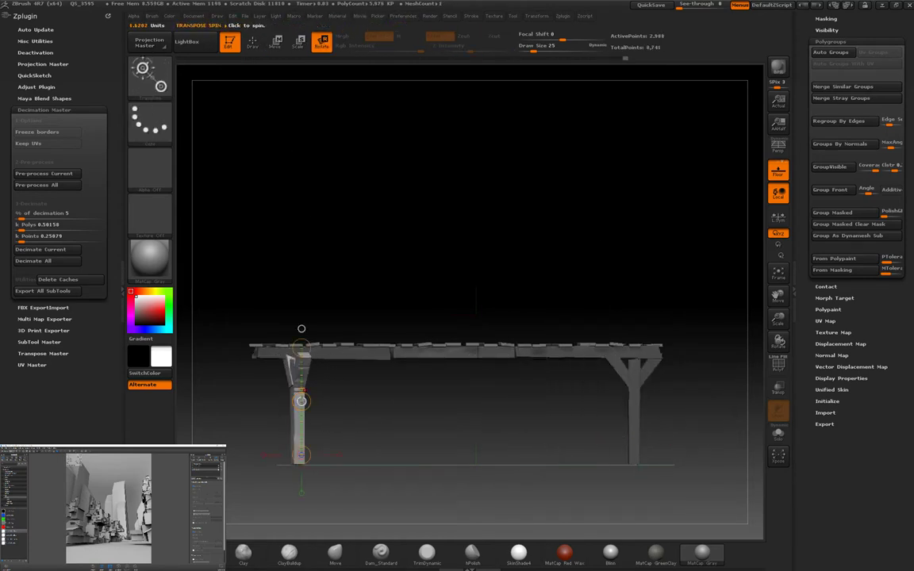
{"action": "key", "text": "ctrl+z"}
{"action": "key", "text": "ctrl+z"}
{"action": "key", "text": "ctrl+z"}
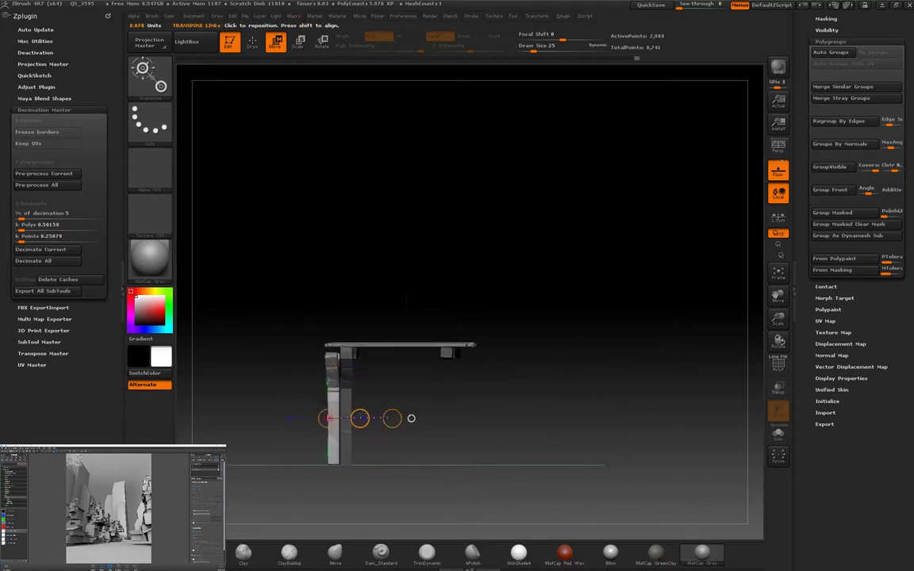
Step: Add another copy of the Y-shaped support and space the three supports along the bridge
{"action": "key", "text": "ctrl+z"}
{"action": "key", "text": "ctrl+z"}
{"action": "key", "text": "ctrl+z"}
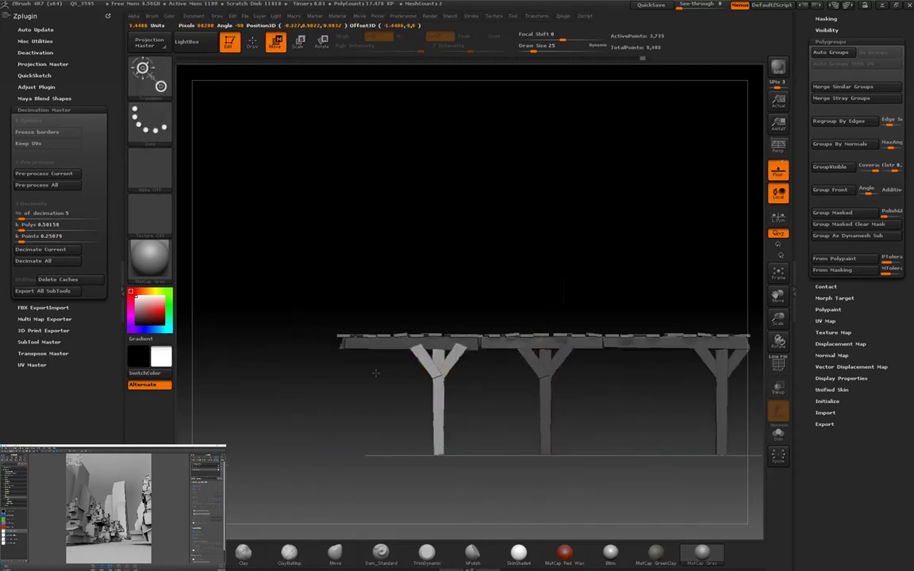
{"action": "key", "text": "ctrl+z"}
{"action": "key", "text": "ctrl+z"}
{"action": "key", "text": "ctrl+z"}
{"action": "key", "text": "ctrl+z"}
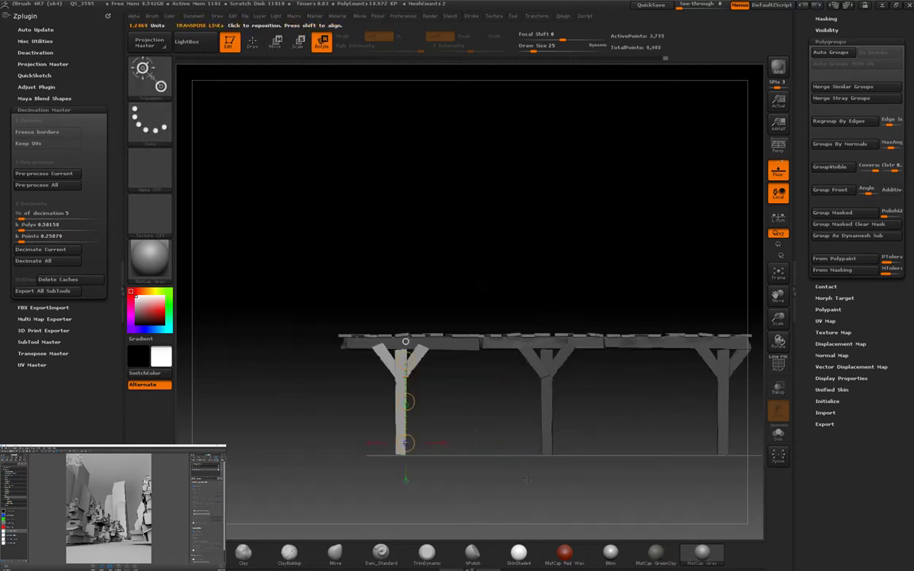
Step: Duplicate the row of three Y-shaped supports beneath the bridge's other beam row
{"action": "key", "text": "ctrl+shift+z"}
{"action": "key", "text": "ctrl+shift+z"}
{"action": "key", "text": "ctrl+shift+z"}
{"action": "key", "text": "ctrl+shift+z"}
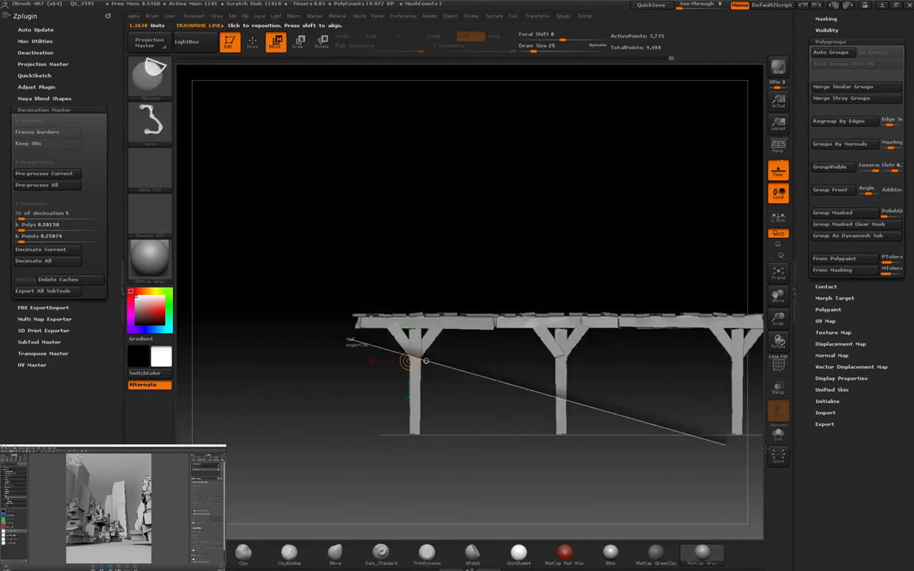
{"action": "key", "text": "ctrl+shift+z"}
{"action": "key", "text": "ctrl+shift+z"}
{"action": "key", "text": "ctrl+shift+z"}
{"action": "key", "text": "ctrl+shift+z"}
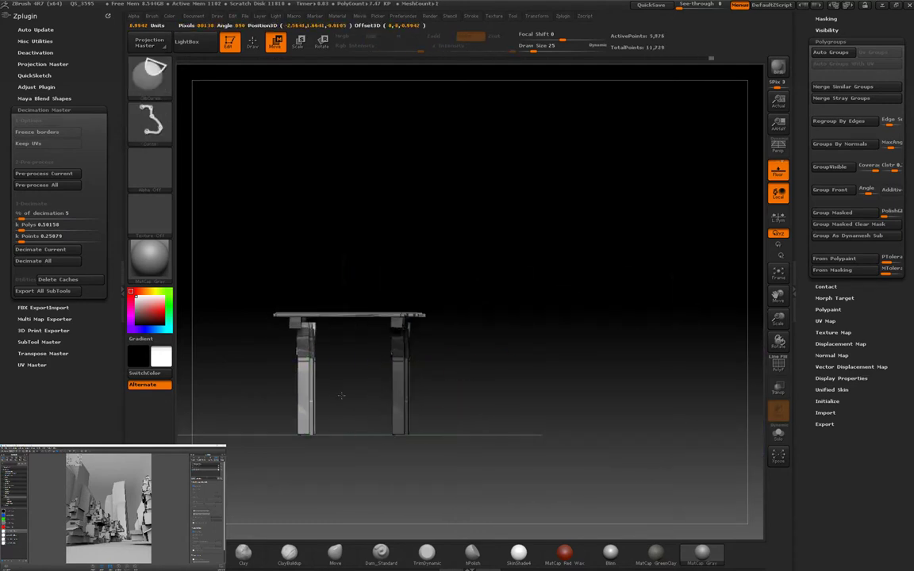
Step: Rotate and shift the duplicated supports so they stand differently from the first row under the deck
{"action": "key", "text": "ctrl+z"}
{"action": "key", "text": "ctrl+z"}
{"action": "key", "text": "ctrl+z"}
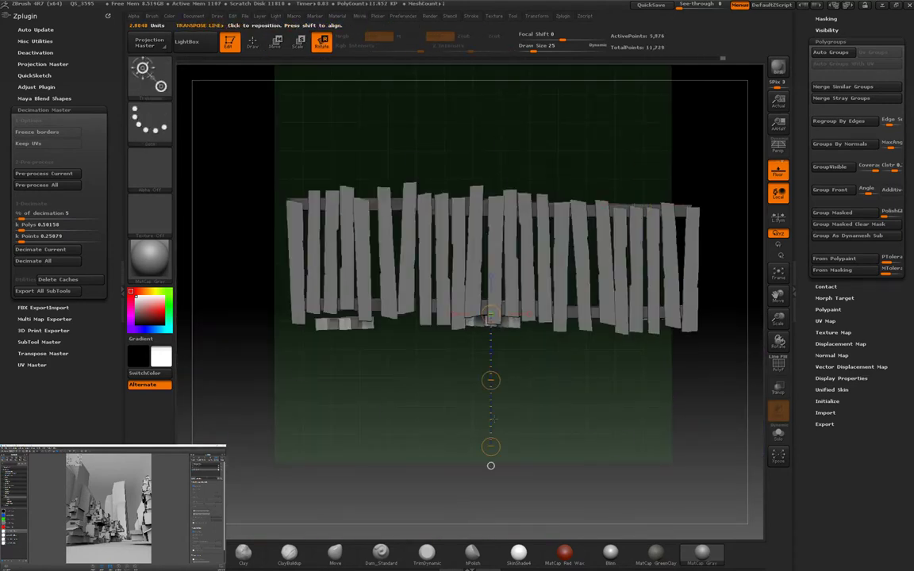
{"action": "key", "text": "ctrl+shift+z"}
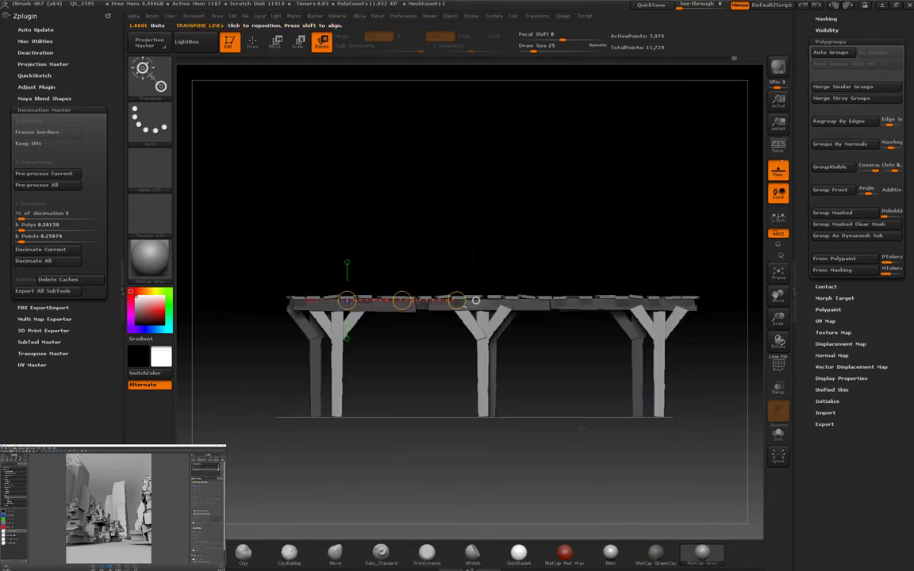
{"action": "key", "text": "ctrl+z"}
{"action": "key", "text": "ctrl+z"}
{"action": "key", "text": "ctrl+z"}
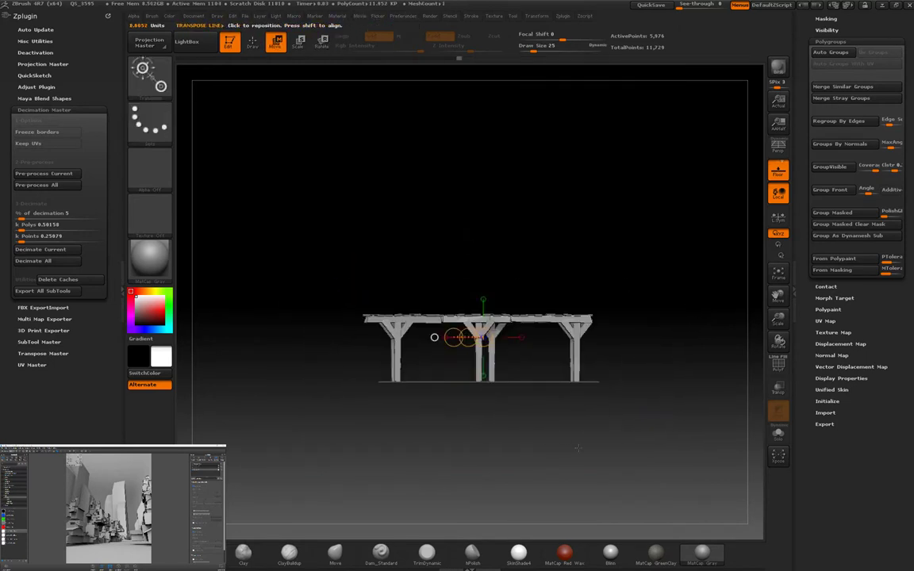
Step: Quick-save the project and merge the planks and supports into one subtool named wooden_bridge
{"action": "key", "text": "ctrl+s"}
{"action": "scroll", "coordinate": [857, 238], "scroll_direction": "up", "scroll_amount": 10}
{"action": "left_click", "coordinate": [841, 143]}
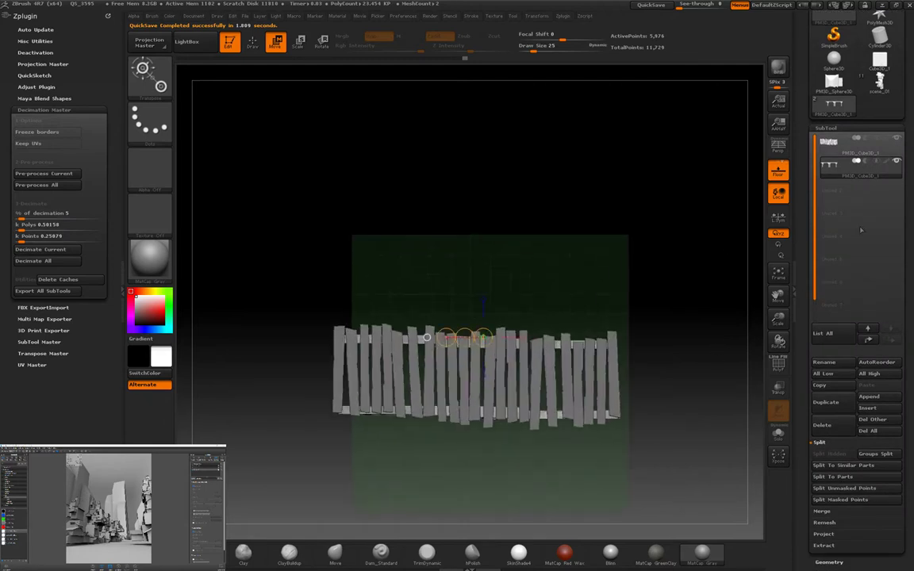
{"action": "left_click", "coordinate": [835, 426]}
{"action": "left_click", "coordinate": [714, 481]}
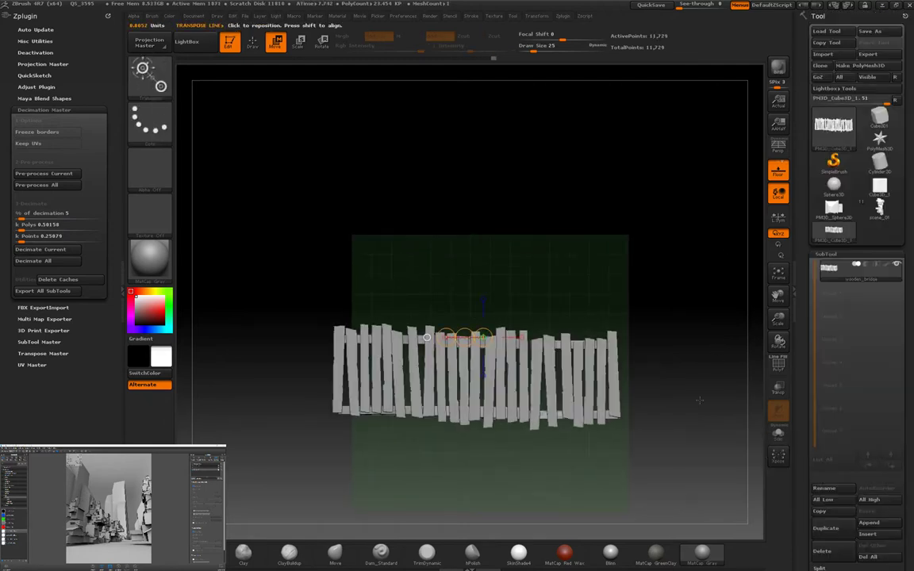
Step: Create a new InsertMesh brush from the wooden bridge and switch to the scene_01 tool
{"action": "key", "text": "q"}
{"action": "scroll", "coordinate": [56, 119], "scroll_direction": "up", "scroll_amount": 5}
{"action": "left_click", "coordinate": [32, 7]}
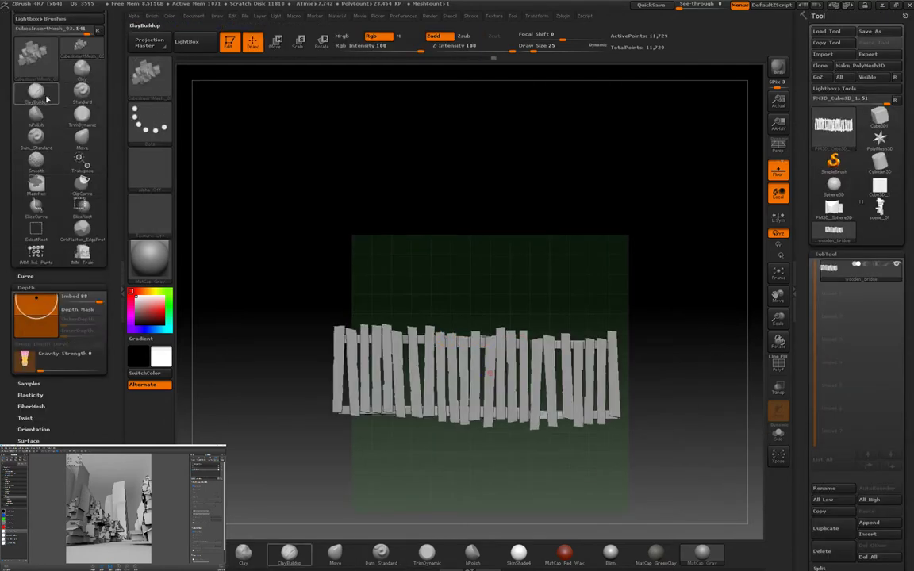
{"action": "left_click", "coordinate": [55, 230]}
{"action": "left_click", "coordinate": [80, 45]}
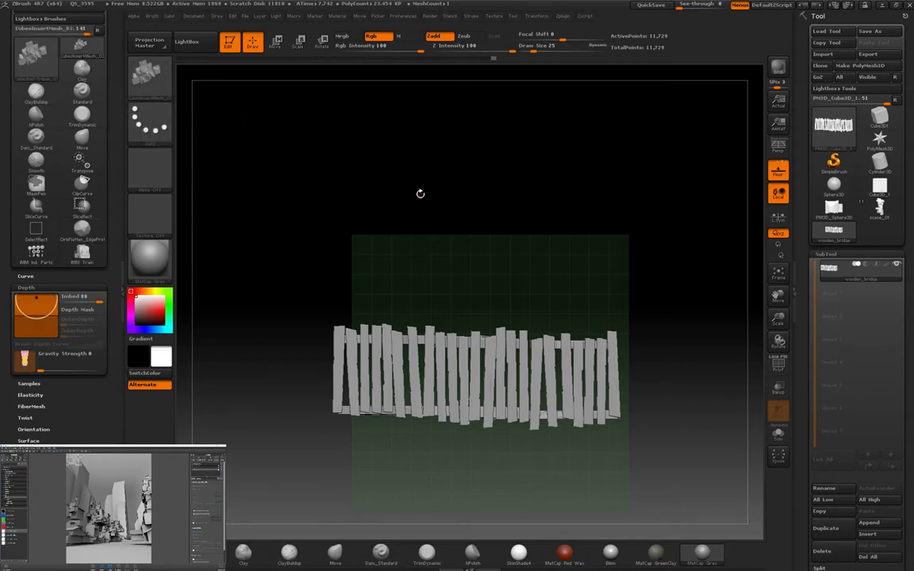
{"action": "scroll", "coordinate": [59, 57], "scroll_direction": "up", "scroll_amount": 2}
{"action": "left_click", "coordinate": [62, 54]}
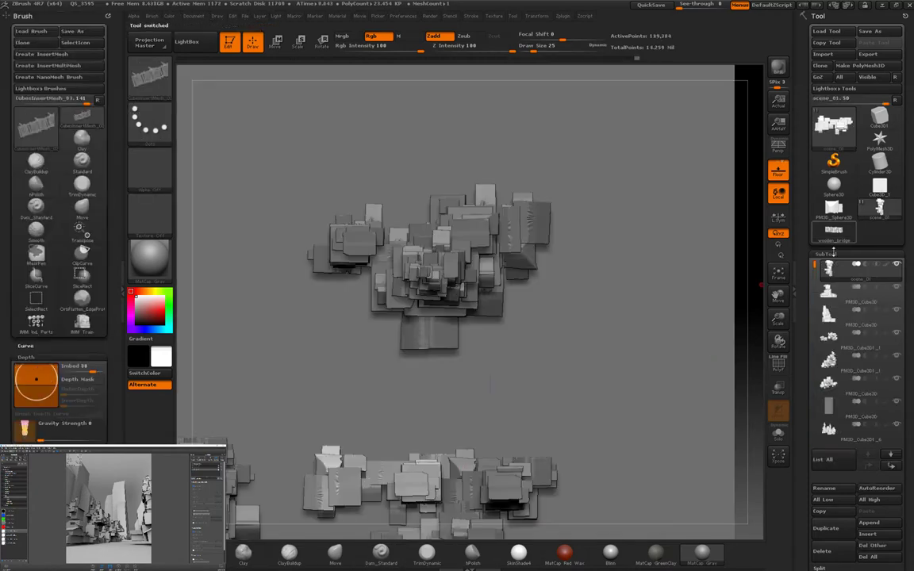
Step: Insert the bridge on the open ground beside the building clusters and scale it up
{"action": "left_click_drag", "start_coordinate": [686, 222], "coordinate": [251, 259]}
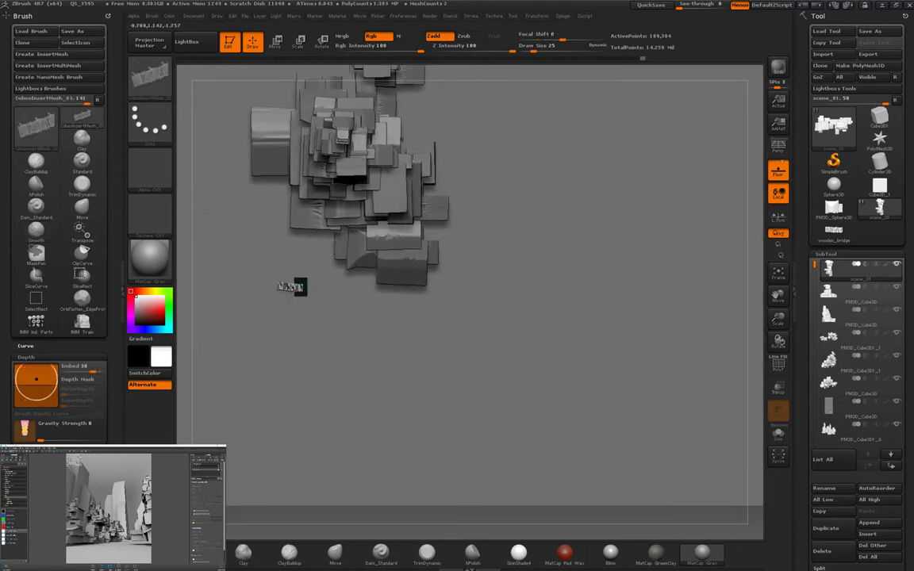
{"action": "left_click_drag", "start_coordinate": [291, 286], "coordinate": [483, 214]}
{"action": "key", "text": "w"}
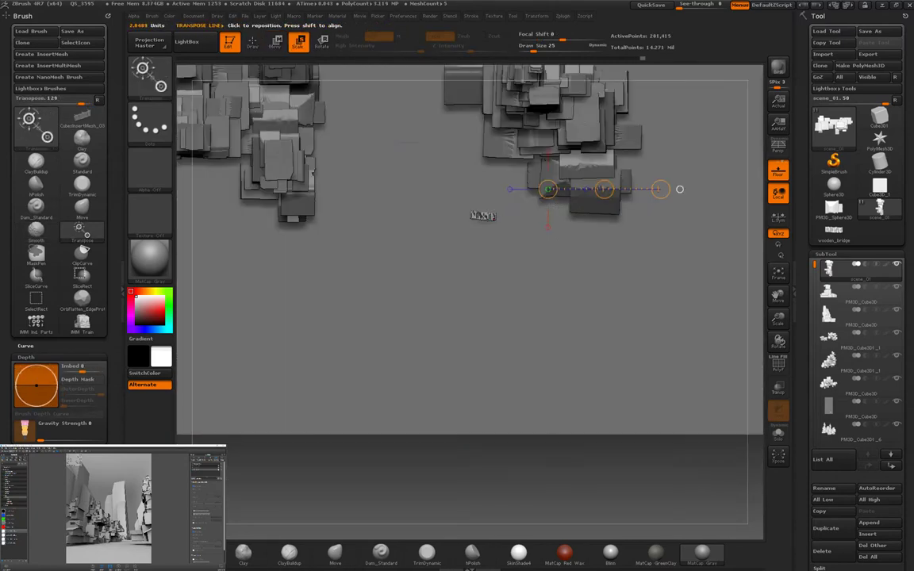
{"action": "left_click_drag", "start_coordinate": [679, 189], "coordinate": [690, 189]}
Step: Move the inserted bridge further out onto the open ground, away from the buildings
{"action": "mouse_move", "coordinate": [482, 204]}
{"action": "left_mouse_down"}
{"action": "mouse_move", "coordinate": [534, 257]}
{"action": "mouse_move", "coordinate": [445, 238]}
{"action": "mouse_move", "coordinate": [431, 302]}
{"action": "mouse_move", "coordinate": [433, 248]}
{"action": "mouse_move", "coordinate": [476, 254]}
{"action": "left_mouse_up"}
{"action": "key", "text": "w"}
{"action": "key", "text": "shift+r"}
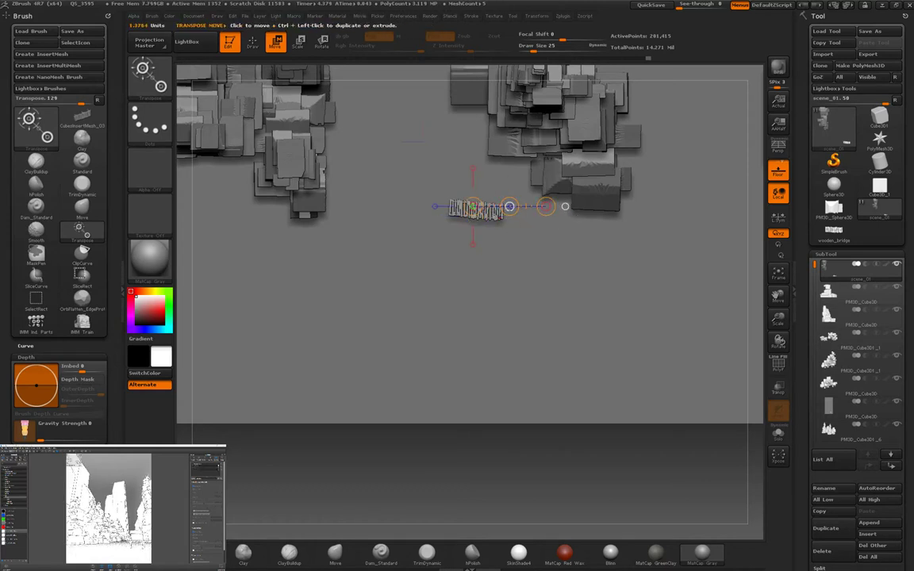
{"action": "left_click_drag", "start_coordinate": [509, 206], "coordinate": [502, 212]}
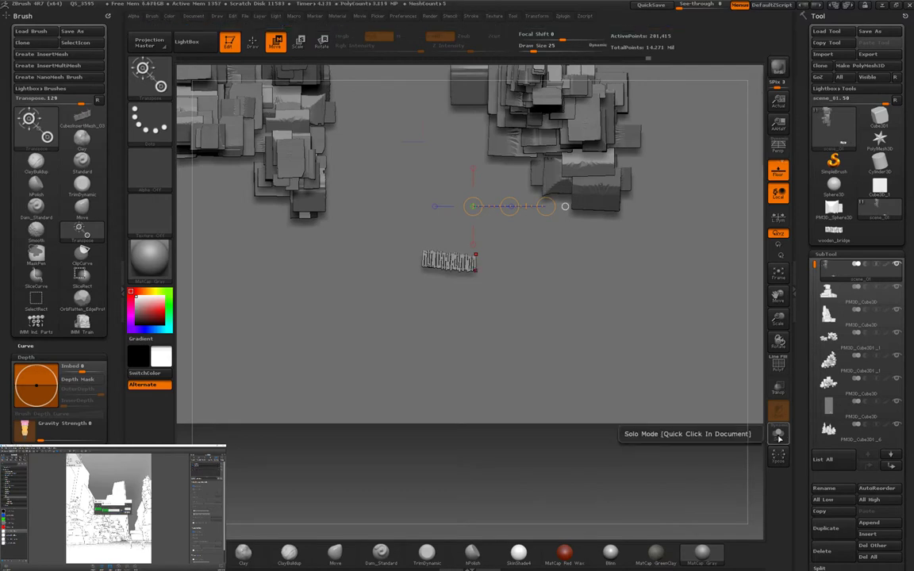
Step: Split the inserted bridge from the buildings into its own subtool and make it active
{"action": "scroll", "coordinate": [826, 436], "scroll_direction": "down", "scroll_amount": 3}
{"action": "left_click", "coordinate": [820, 428]}
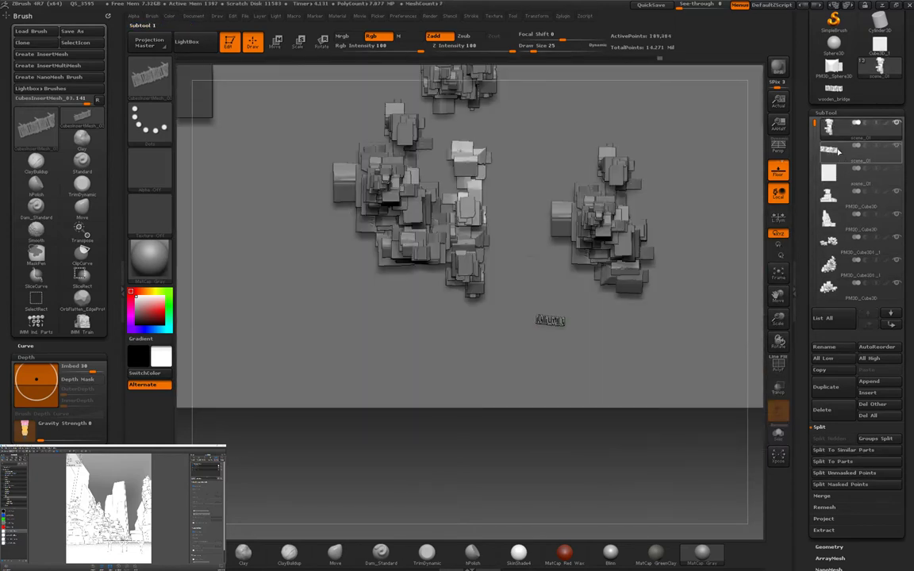
{"action": "left_click", "coordinate": [830, 150]}
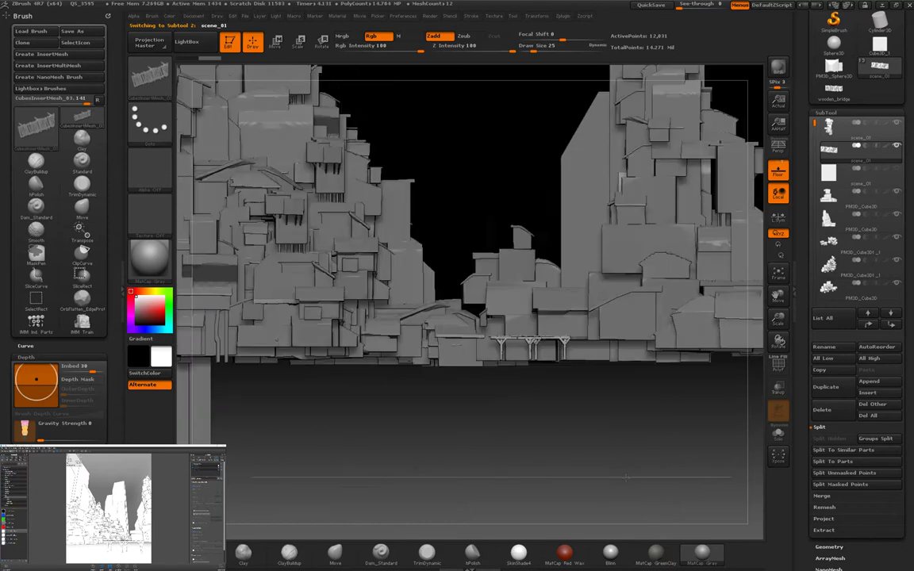
Step: Shift the bridge slightly across the open ground in top view, in front of the building clusters
{"action": "key", "text": "w"}
{"action": "left_click_drag", "start_coordinate": [625, 478], "coordinate": [524, 406]}
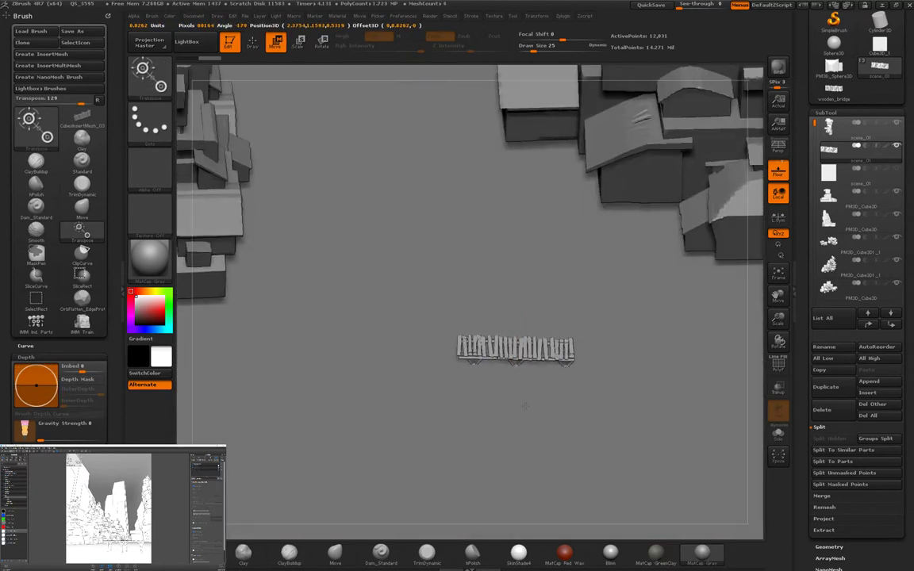
{"action": "left_click", "coordinate": [778, 67]}
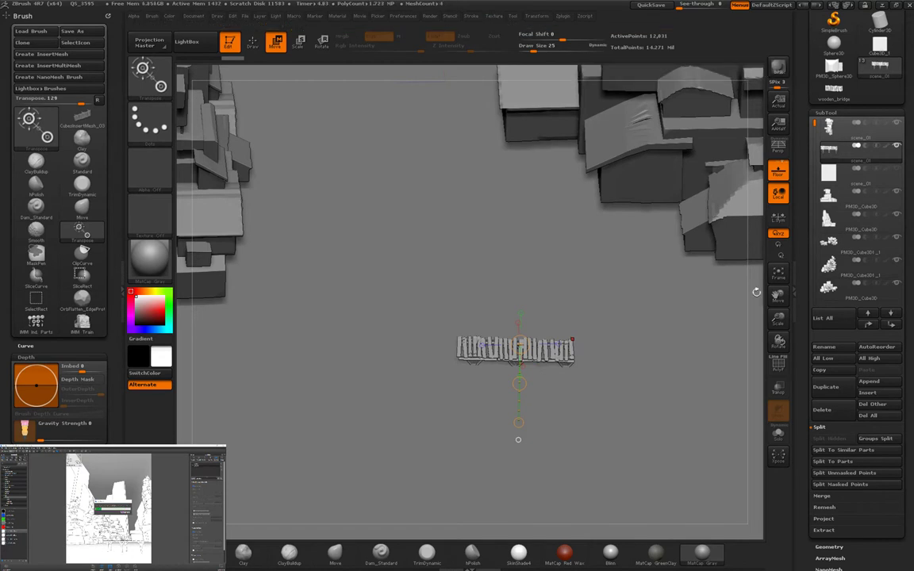
{"action": "left_click_drag", "start_coordinate": [680, 263], "coordinate": [674, 312]}
{"action": "left_click_drag", "start_coordinate": [753, 338], "coordinate": [540, 473]}
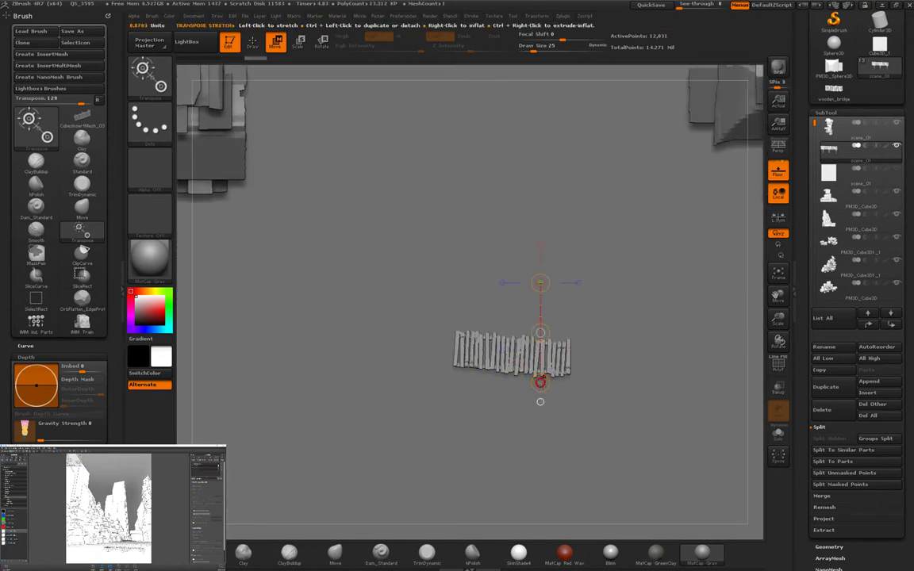
{"action": "key", "text": "shift+r"}
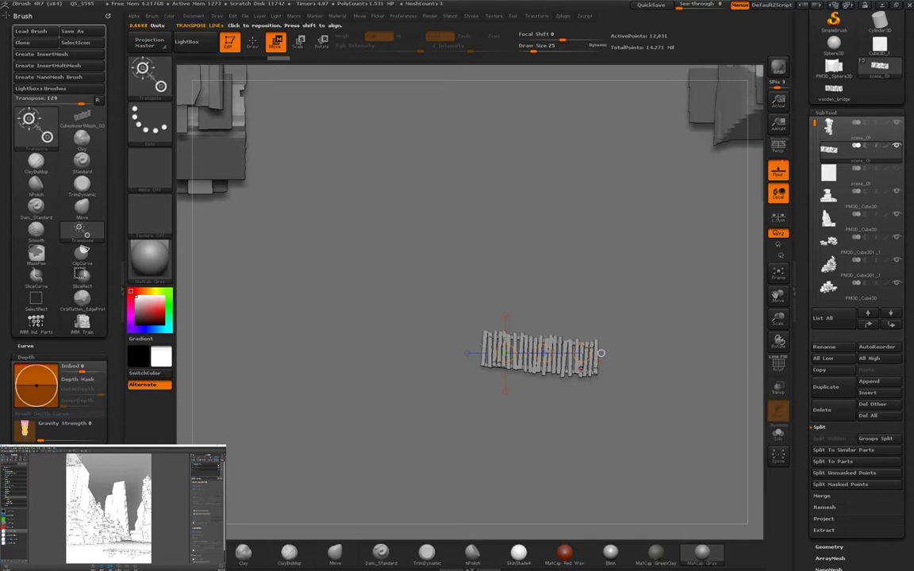
{"action": "left_click_drag", "start_coordinate": [555, 378], "coordinate": [563, 391]}
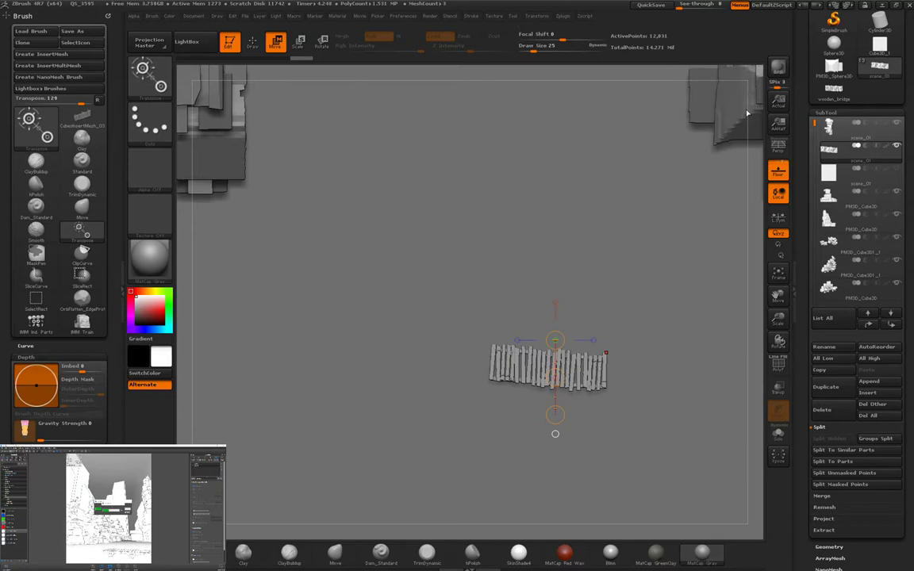
{"action": "left_click_drag", "start_coordinate": [555, 433], "coordinate": [583, 402], "text": "alt"}
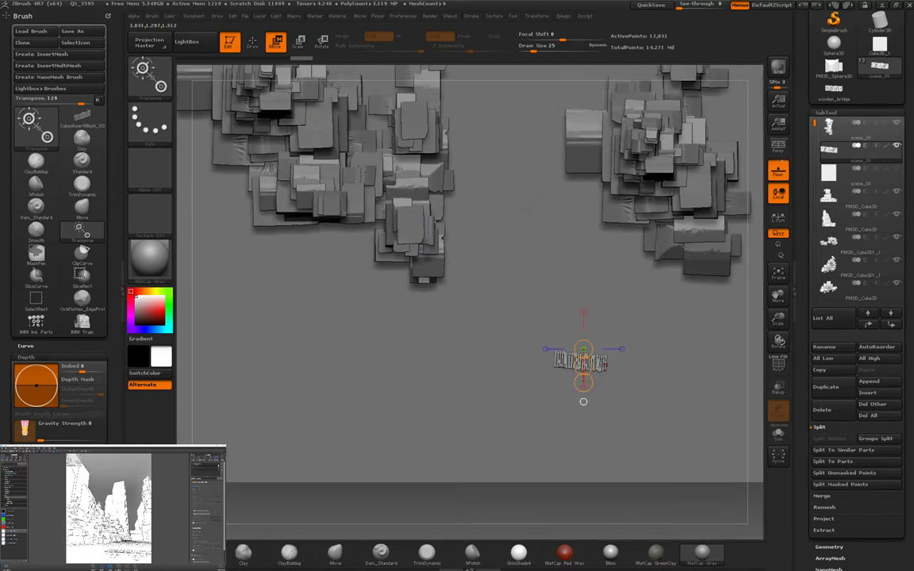
Step: Duplicate the bridge into a three-bridge walkway between the two front building clusters and slide it against the larger cluster
{"action": "left_click_drag", "start_coordinate": [583, 365], "coordinate": [605, 247], "text": "ctrl"}
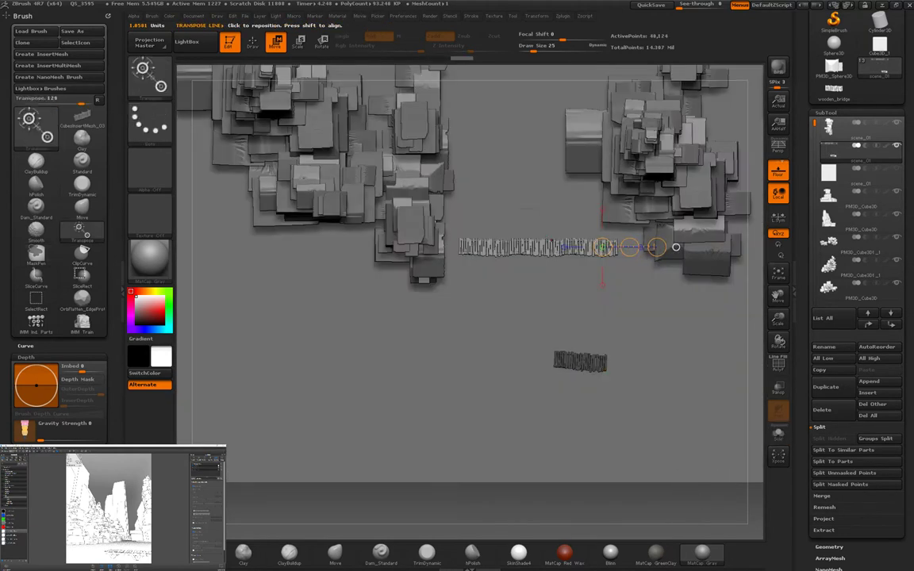
{"action": "left_click_drag", "start_coordinate": [599, 476], "coordinate": [603, 334]}
{"action": "left_click_drag", "start_coordinate": [472, 285], "coordinate": [571, 284]}
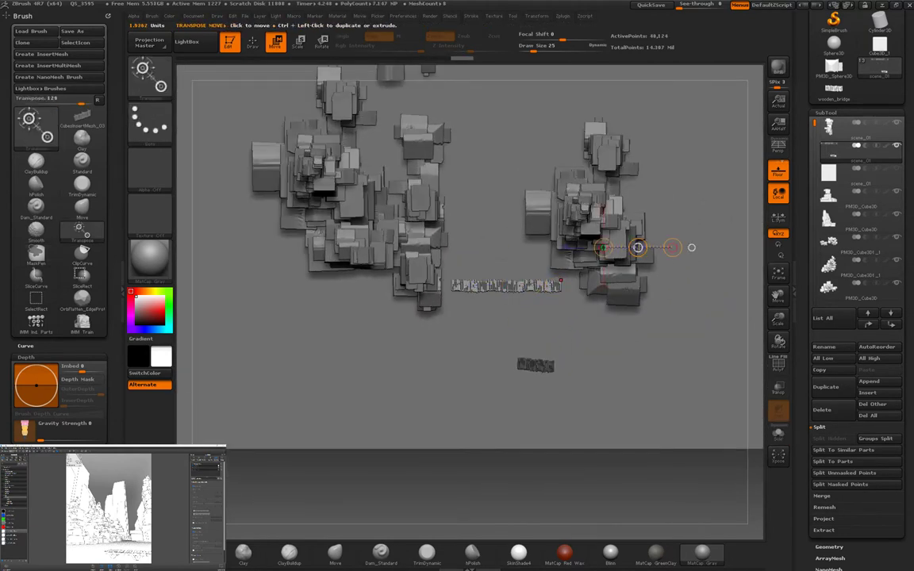
{"action": "left_click_drag", "start_coordinate": [637, 247], "coordinate": [589, 222]}
{"action": "left_click_drag", "start_coordinate": [691, 247], "coordinate": [691, 226]}
{"action": "left_click_drag", "start_coordinate": [457, 298], "coordinate": [457, 254]}
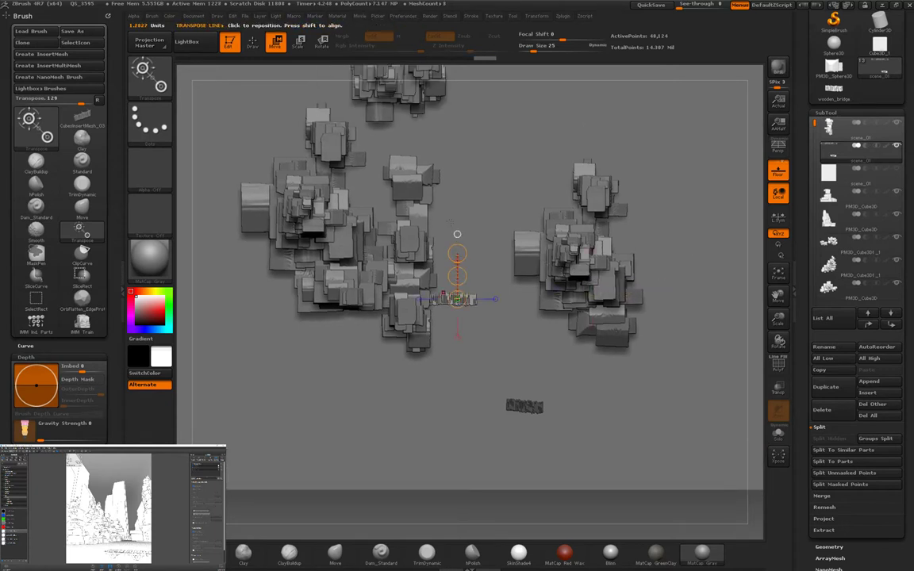
{"action": "left_click_drag", "start_coordinate": [698, 246], "coordinate": [698, 222]}
{"action": "left_click_drag", "start_coordinate": [450, 326], "coordinate": [452, 298]}
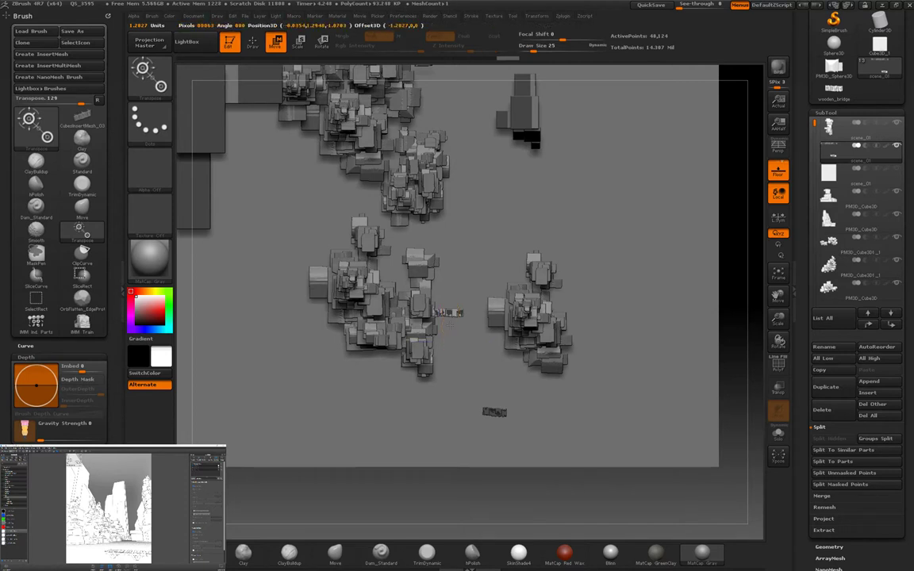
Step: Duplicate the three-bridge walkway and place the copy at ground level under the smaller front building cluster
{"action": "left_click", "coordinate": [778, 68]}
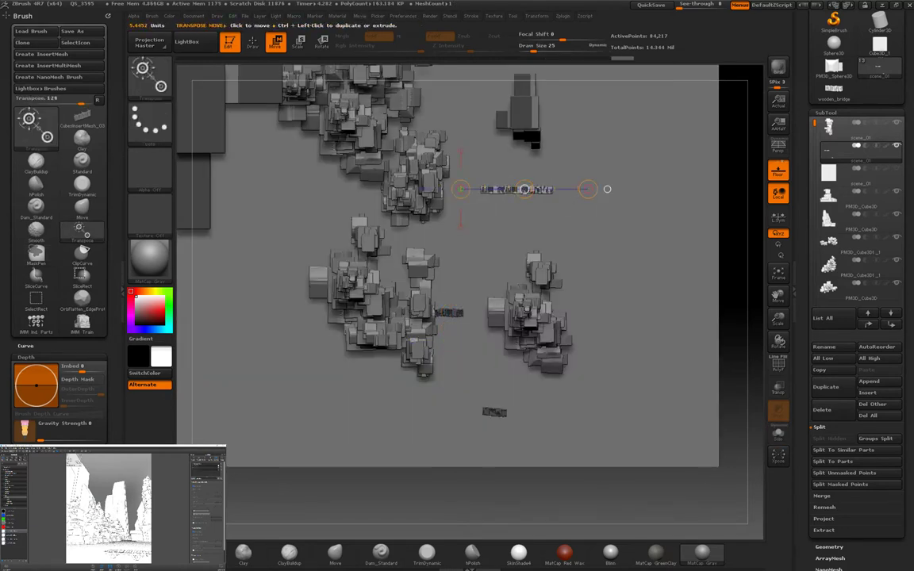
{"action": "left_click_drag", "start_coordinate": [524, 189], "coordinate": [524, 194]}
{"action": "left_click_drag", "start_coordinate": [607, 189], "coordinate": [496, 381]}
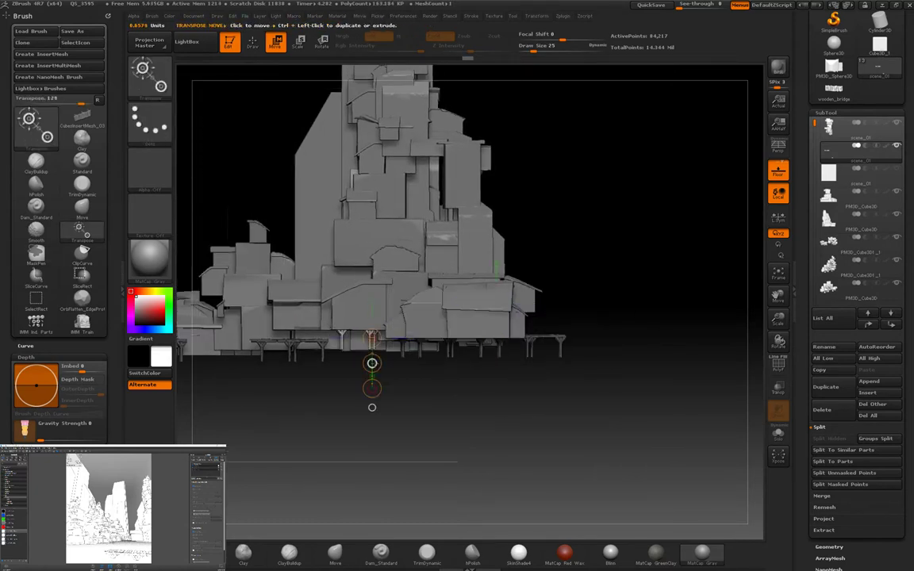
{"action": "left_click_drag", "start_coordinate": [372, 407], "coordinate": [321, 347]}
{"action": "left_click_drag", "start_coordinate": [401, 413], "coordinate": [556, 380]}
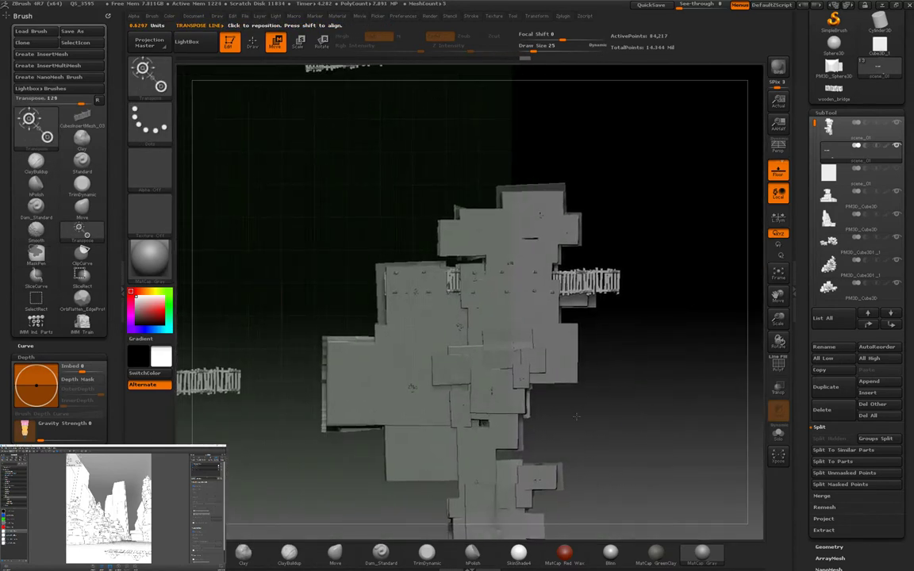
Step: Isolate a two-bridge section under the smaller cluster, show everything again, and duplicate the section along the base of its buildings
{"action": "left_click_drag", "start_coordinate": [301, 188], "coordinate": [485, 307], "text": "ctrl+shift"}
{"action": "left_click_drag", "start_coordinate": [346, 220], "coordinate": [546, 372], "text": "ctrl+shift"}
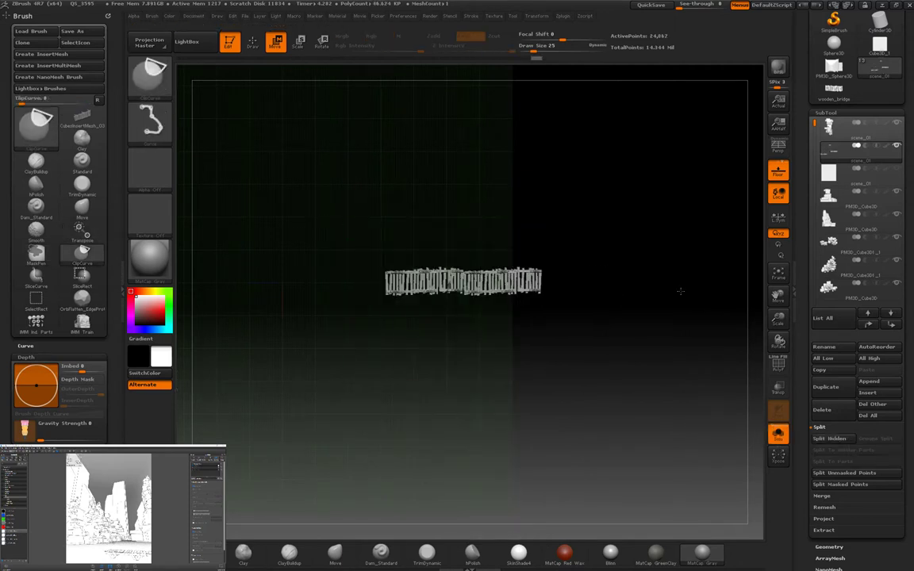
{"action": "left_click", "coordinate": [482, 406], "text": "ctrl+shift"}
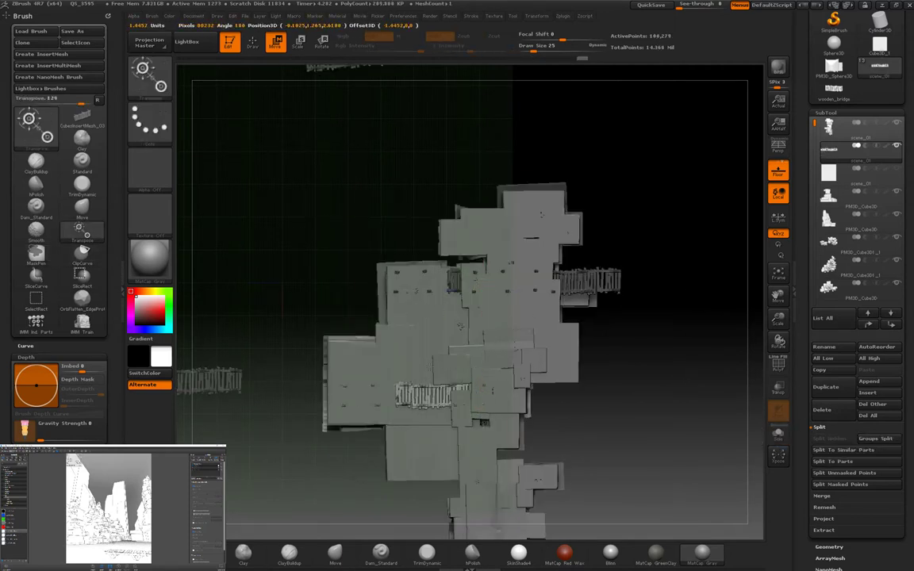
{"action": "key", "text": "f"}
{"action": "left_click_drag", "start_coordinate": [667, 335], "coordinate": [734, 174]}
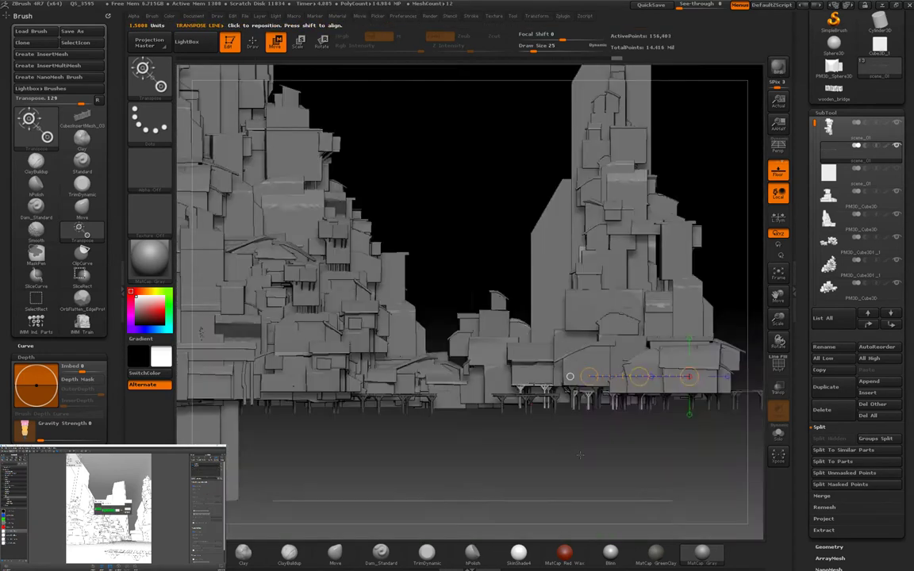
Step: Duplicate more bridge sections around the bases of both front building clusters so walkways stick out from under the houses
{"action": "left_click_drag", "start_coordinate": [555, 444], "coordinate": [538, 414], "text": "shift"}
{"action": "mouse_move", "coordinate": [538, 361]}
{"action": "left_mouse_down"}
{"action": "mouse_move", "coordinate": [508, 326]}
{"action": "mouse_move", "coordinate": [537, 310]}
{"action": "left_mouse_up"}
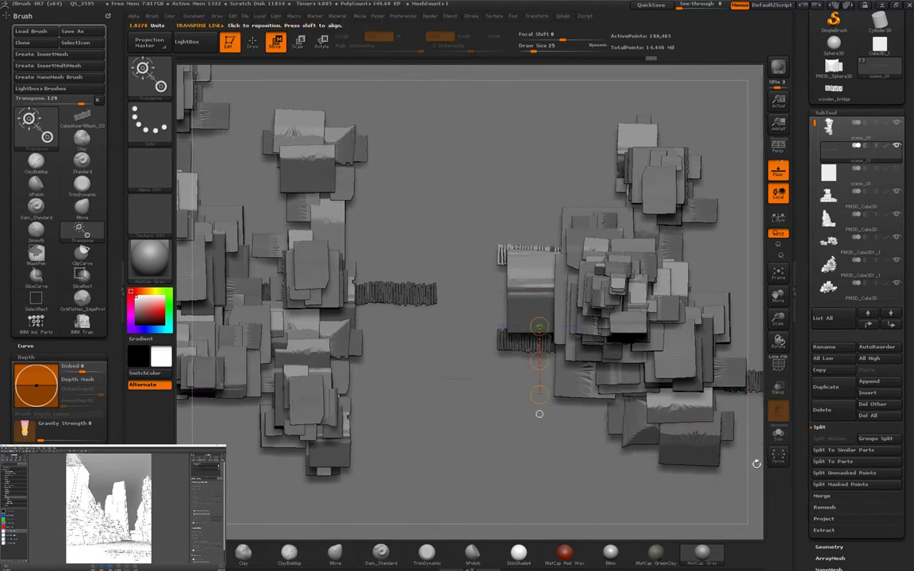
{"action": "left_click_drag", "start_coordinate": [756, 463], "coordinate": [548, 429]}
{"action": "left_click", "coordinate": [778, 432]}
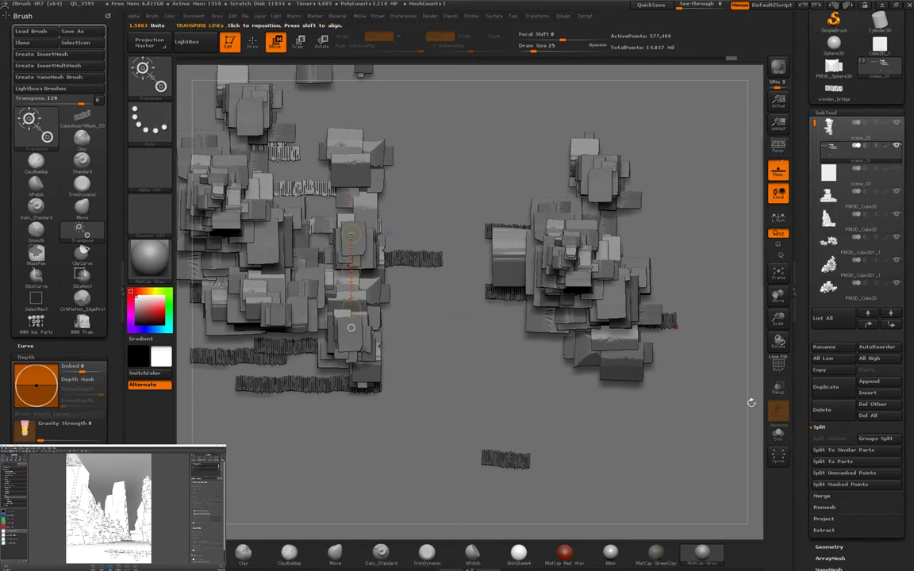
{"action": "left_click", "coordinate": [778, 68]}
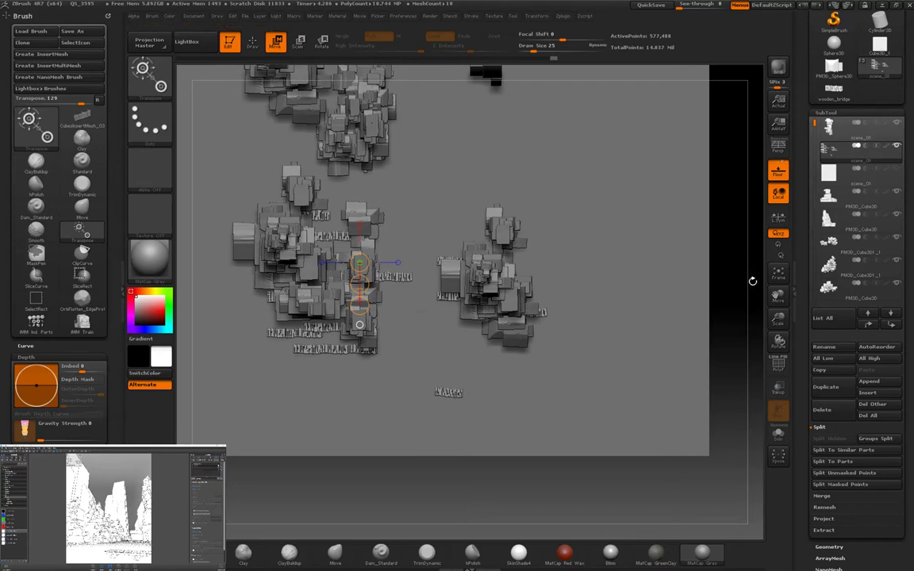
{"action": "left_click_drag", "start_coordinate": [757, 269], "coordinate": [622, 441]}
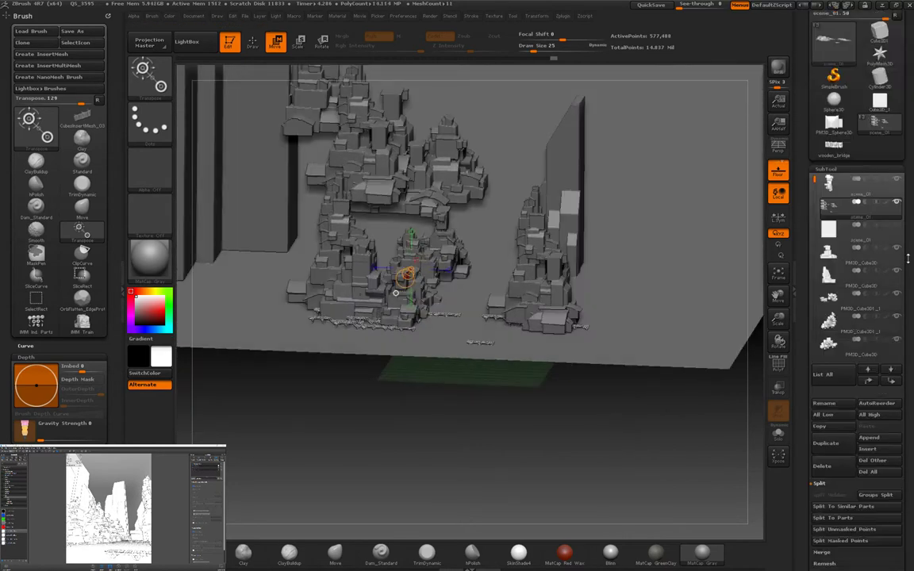
Step: Switch to a new polymesh sphere, hide its upper half and delete the hidden geometry
{"action": "left_click", "coordinate": [863, 69]}
{"action": "left_click", "coordinate": [863, 66]}
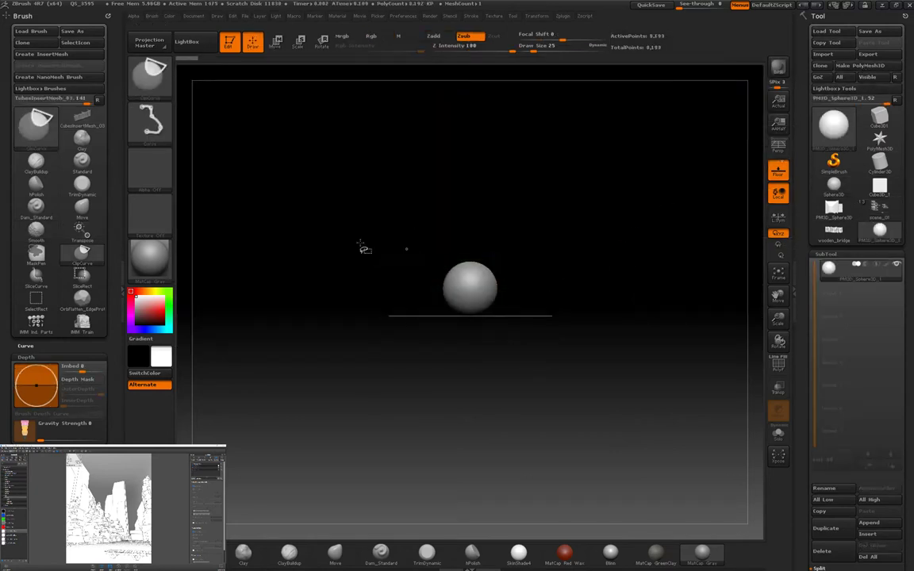
{"action": "left_click_drag", "start_coordinate": [297, 215], "coordinate": [543, 300], "text": "ctrl+shift"}
{"action": "left_click", "coordinate": [826, 254]}
{"action": "left_click", "coordinate": [829, 265]}
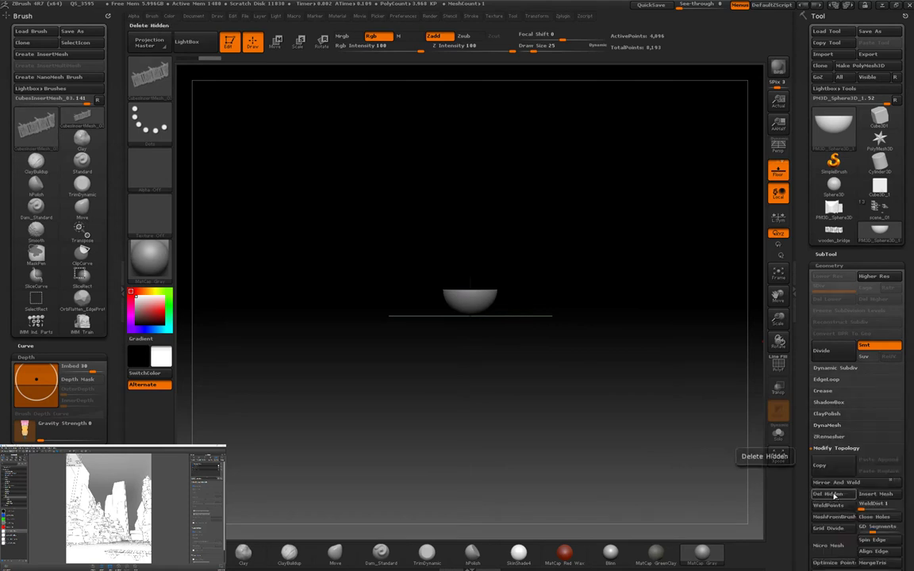
Step: Stretch the half sphere lengthwise in top view into a long, narrow oval hull
{"action": "left_click", "coordinate": [825, 119]}
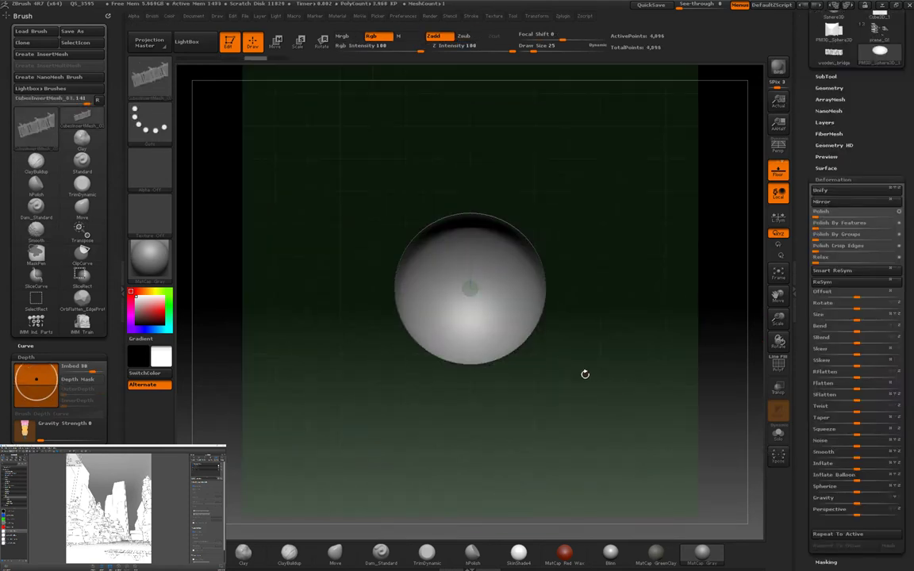
{"action": "key", "text": "w"}
{"action": "left_click_drag", "start_coordinate": [471, 288], "coordinate": [472, 104]}
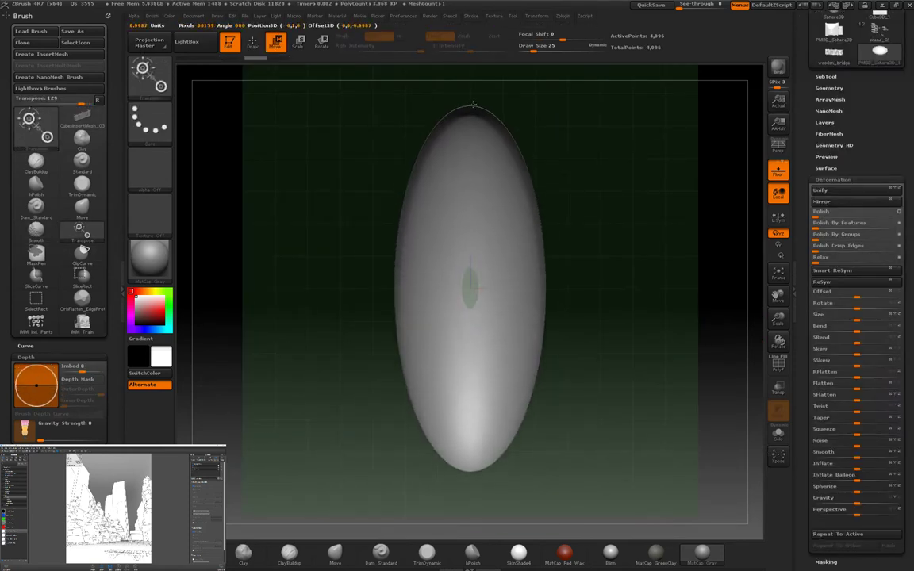
Step: Give the oval hull a thick inner wall and rim with Panel Loops at elevation -100
{"action": "scroll", "coordinate": [853, 238], "scroll_direction": "up", "scroll_amount": 5}
{"action": "left_click", "coordinate": [839, 134]}
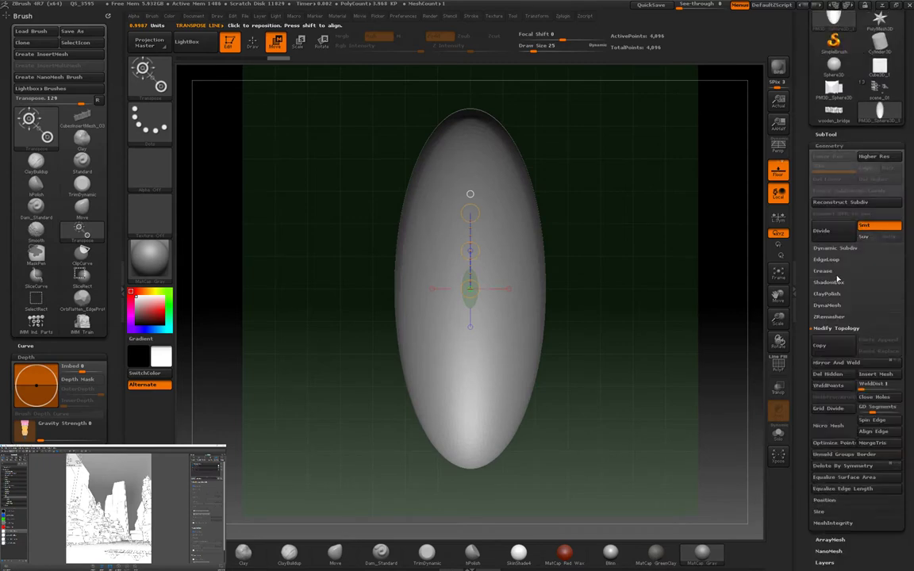
{"action": "left_click", "coordinate": [839, 134]}
{"action": "left_click", "coordinate": [829, 146]}
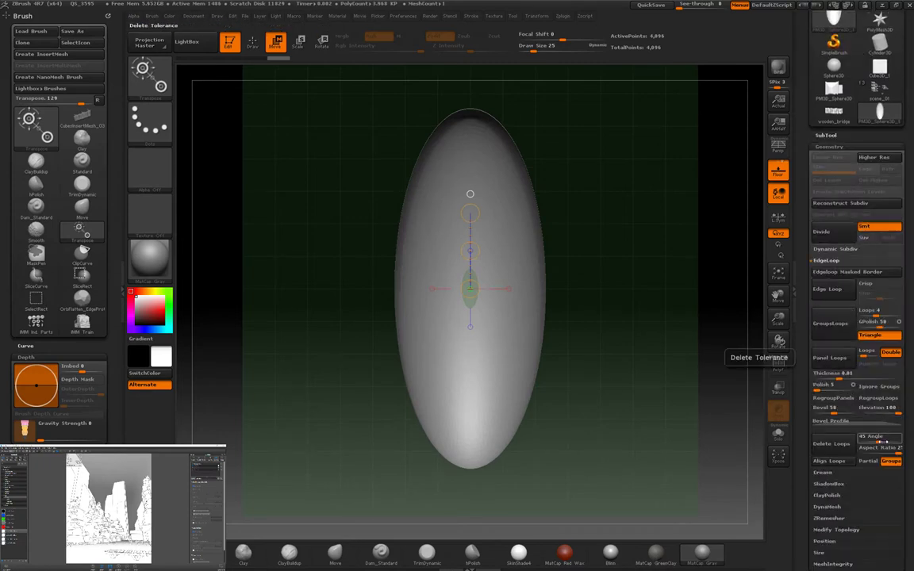
{"action": "left_click", "coordinate": [829, 358]}
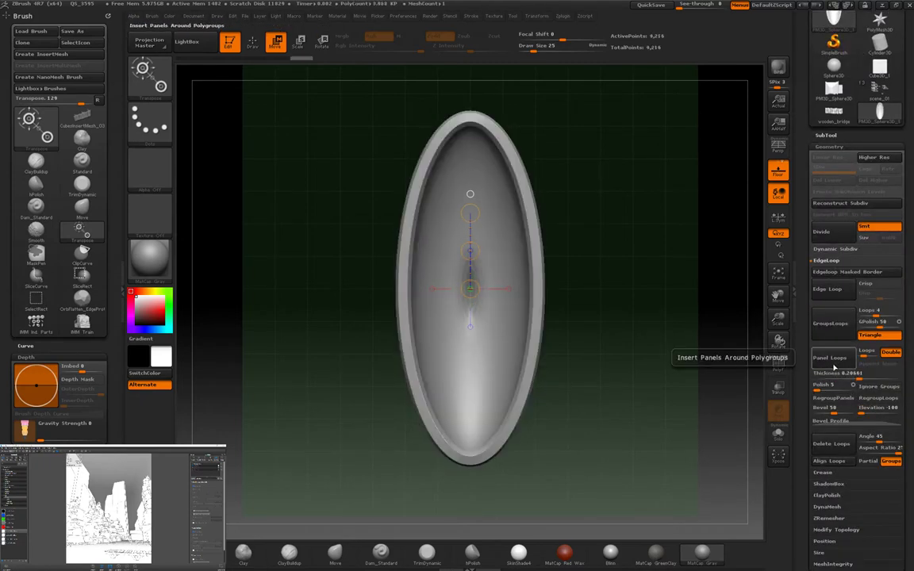
Step: Isolate parts of the thickened hull to examine the rim and outer shell, and show the whole hull again
{"action": "key", "text": "q"}
{"action": "left_click", "coordinate": [541, 322], "text": "ctrl+shift"}
{"action": "left_click_drag", "start_coordinate": [582, 394], "coordinate": [571, 328]}
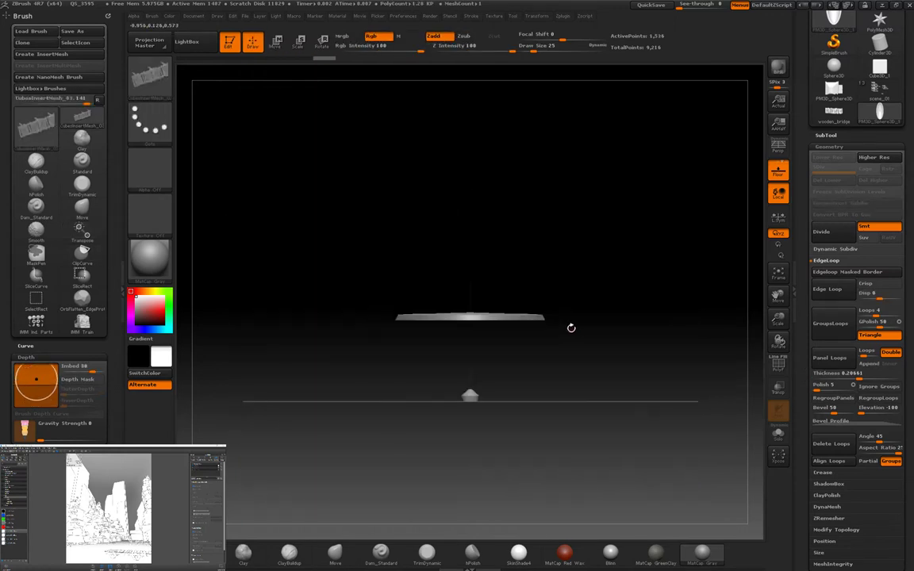
{"action": "left_click", "coordinate": [738, 350], "text": "ctrl+shift"}
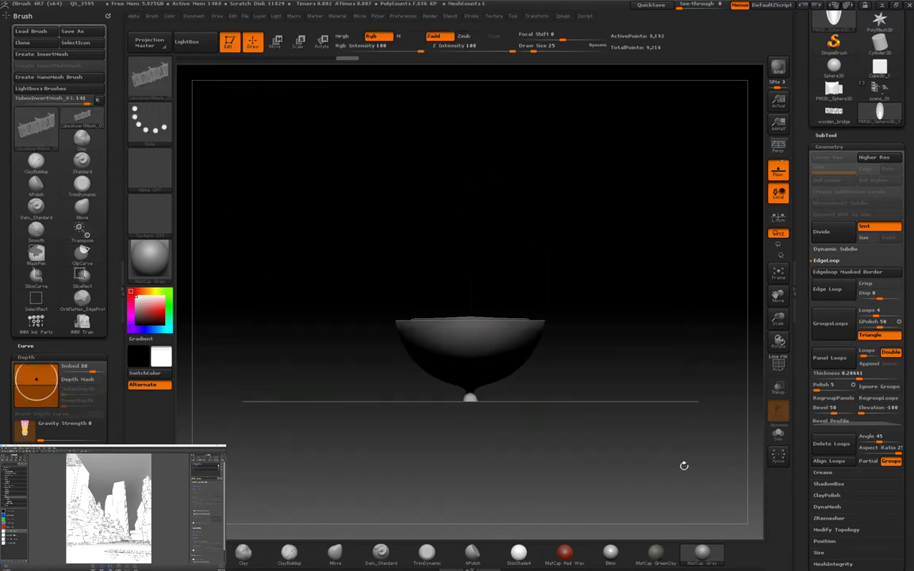
{"action": "left_click_drag", "start_coordinate": [665, 455], "coordinate": [663, 369]}
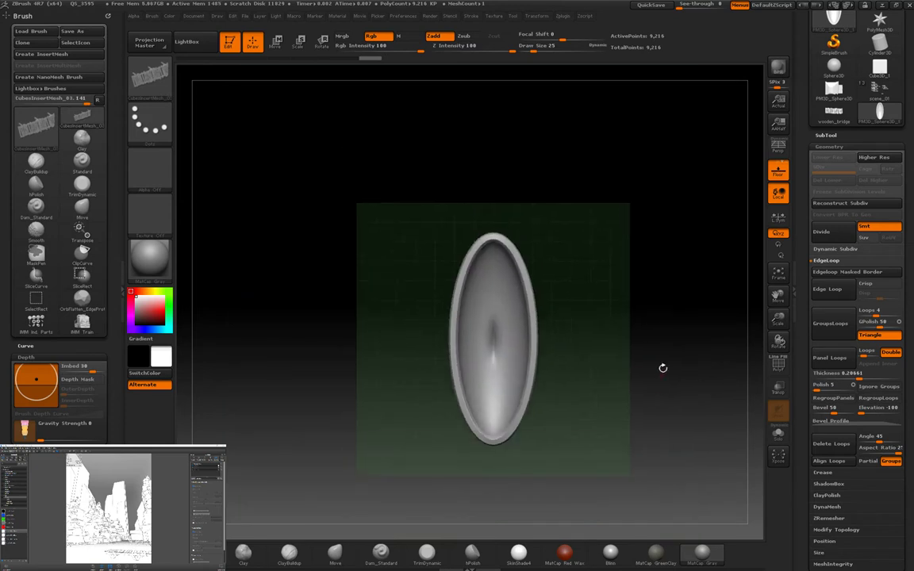
Step: Mask off a narrow lengthwise strip down the middle of the hull and soften or invert the mask as needed
{"action": "left_click_drag", "start_coordinate": [503, 202], "coordinate": [508, 271], "text": "ctrl+shift"}
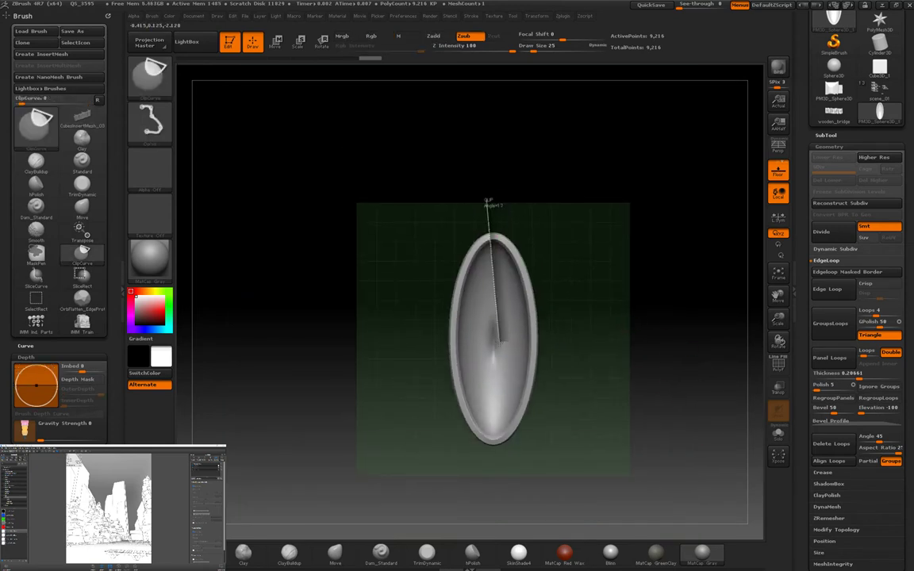
{"action": "left_click_drag", "start_coordinate": [498, 341], "coordinate": [500, 357], "text": "ctrl+shift"}
{"action": "left_click_drag", "start_coordinate": [492, 194], "coordinate": [493, 496], "text": "ctrl+shift"}
{"action": "key", "text": "w"}
{"action": "left_click_drag", "start_coordinate": [519, 366], "coordinate": [584, 366]}
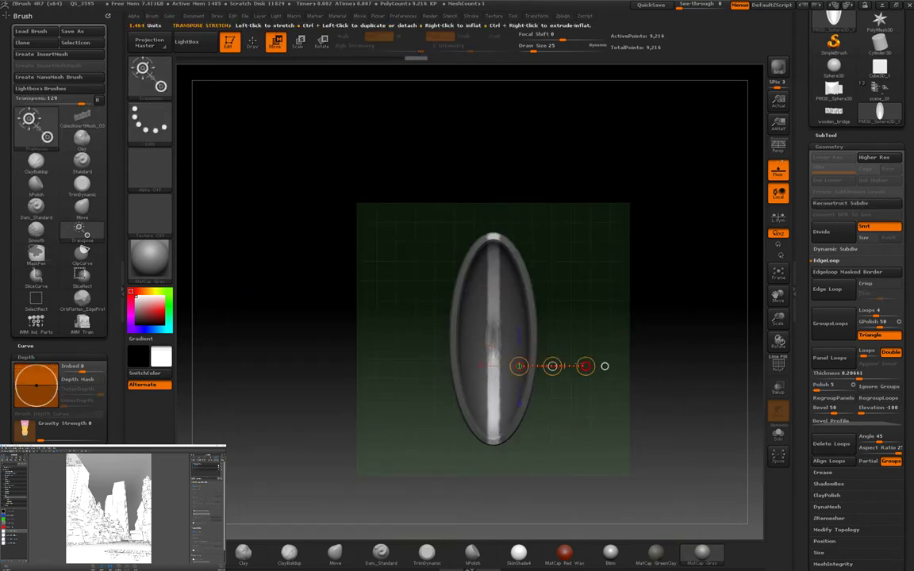
{"action": "left_click", "coordinate": [550, 343], "text": "ctrl"}
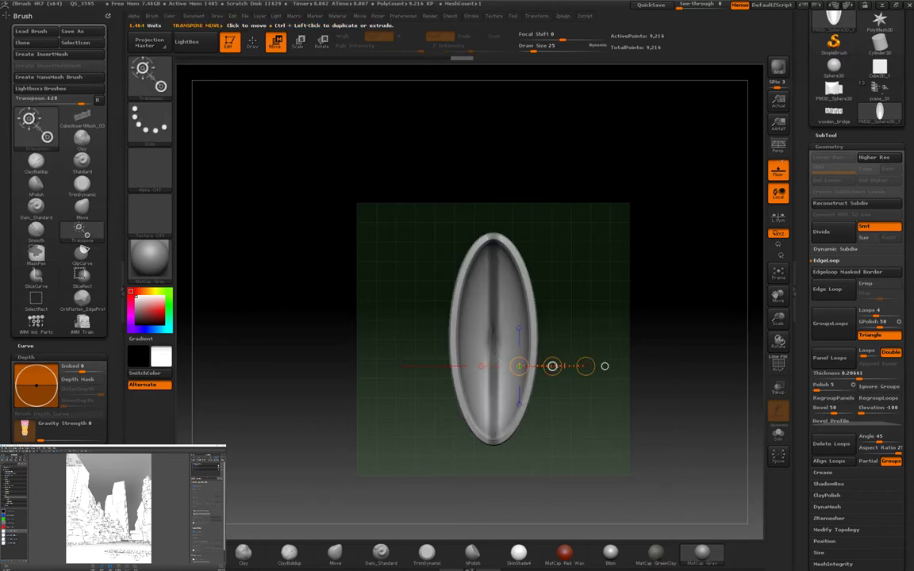
Step: Extrude the central strip beneath the hull into a keel and raise its ends into bow and stern posts
{"action": "left_click_drag", "start_coordinate": [604, 366], "coordinate": [493, 347]}
{"action": "left_click_drag", "start_coordinate": [555, 428], "coordinate": [665, 381]}
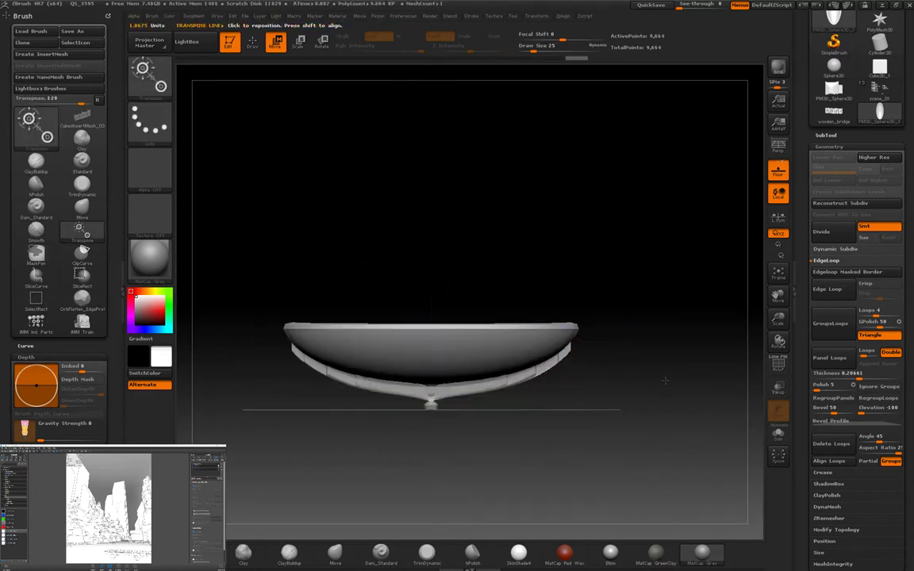
{"action": "mouse_move", "coordinate": [528, 423]}
{"action": "left_mouse_down"}
{"action": "mouse_move", "coordinate": [528, 240]}
{"action": "mouse_move", "coordinate": [529, 299]}
{"action": "left_mouse_up"}
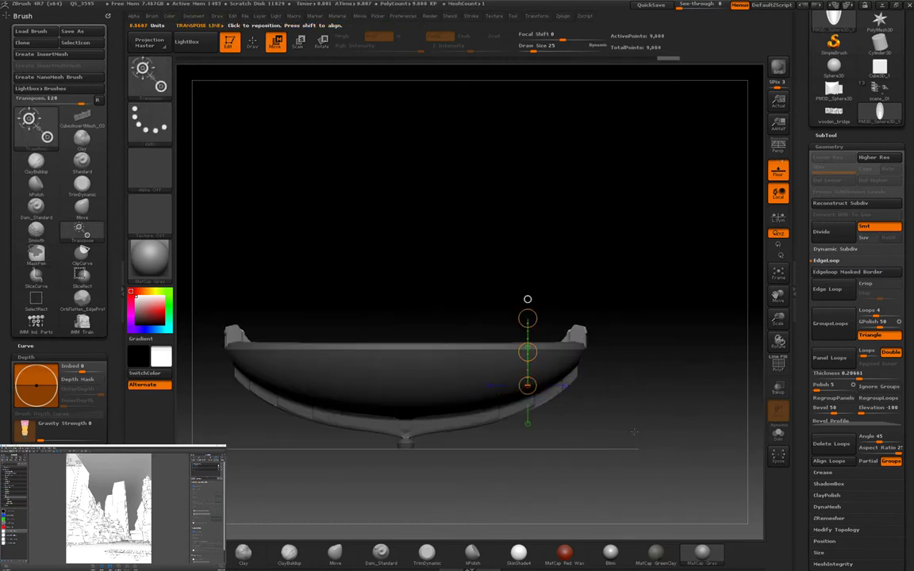
Step: Stretch the post at one end of the hull upward and outward, and duplicate the hull as a new subtool
{"action": "left_click_drag", "start_coordinate": [637, 295], "coordinate": [605, 332]}
{"action": "left_click_drag", "start_coordinate": [372, 332], "coordinate": [606, 332]}
{"action": "left_click", "coordinate": [825, 135]}
{"action": "left_click", "coordinate": [829, 409]}
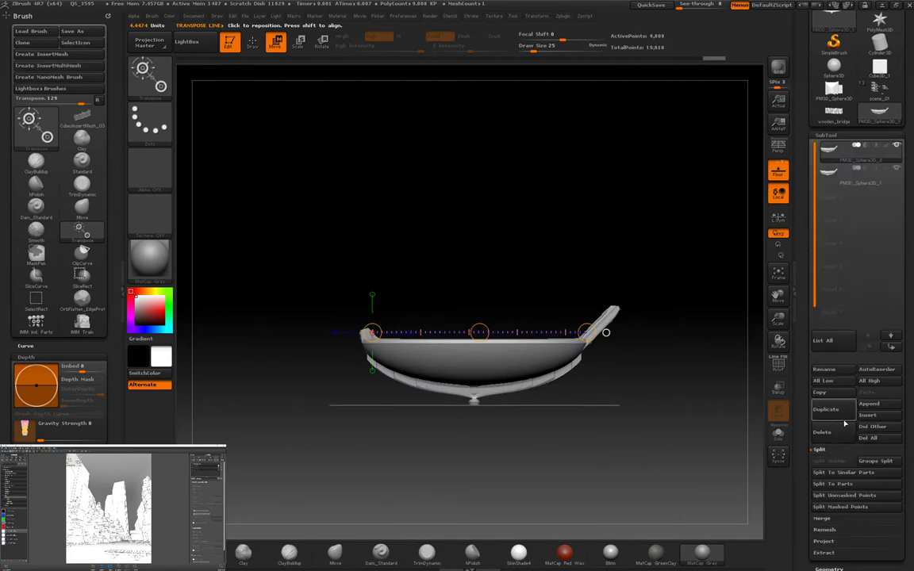
Step: Reshape the rim and ends of the hull with the Move brush
{"action": "left_click", "coordinate": [334, 553]}
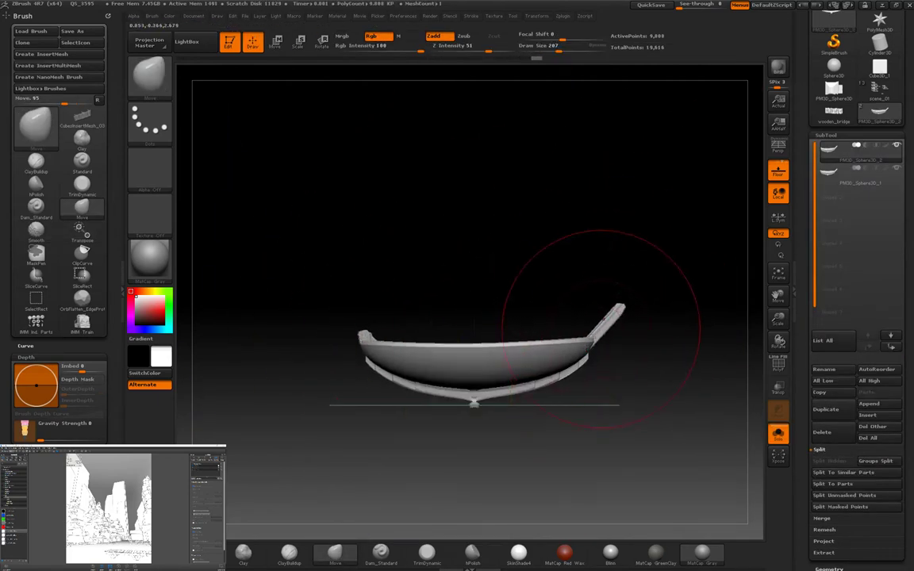
{"action": "left_click_drag", "start_coordinate": [554, 330], "coordinate": [357, 429]}
{"action": "key", "text": "space"}
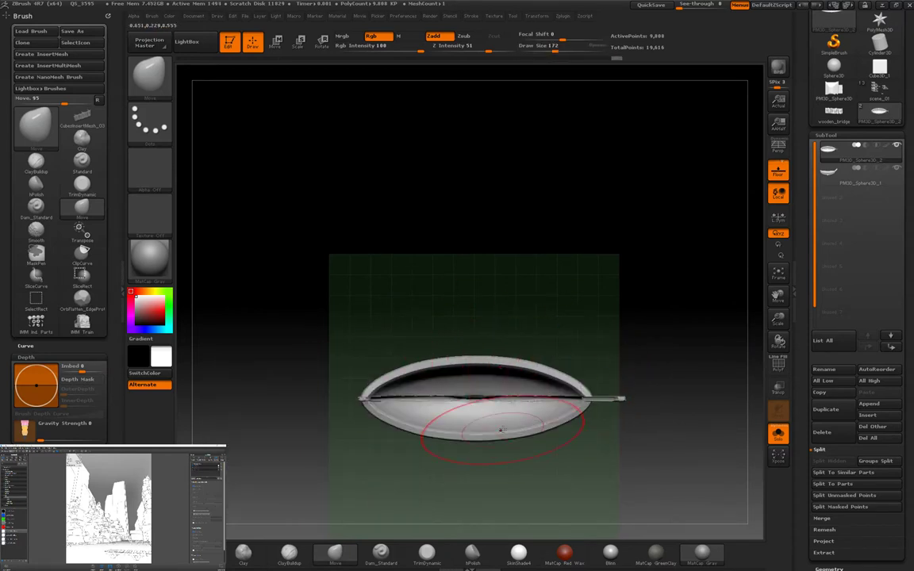
{"action": "left_click_drag", "start_coordinate": [554, 432], "coordinate": [642, 430]}
Step: Place the wooden walkway insert mesh lengthwise inside the hull and scale it to fit
{"action": "key", "text": "b"}
{"action": "left_click", "coordinate": [451, 266]}
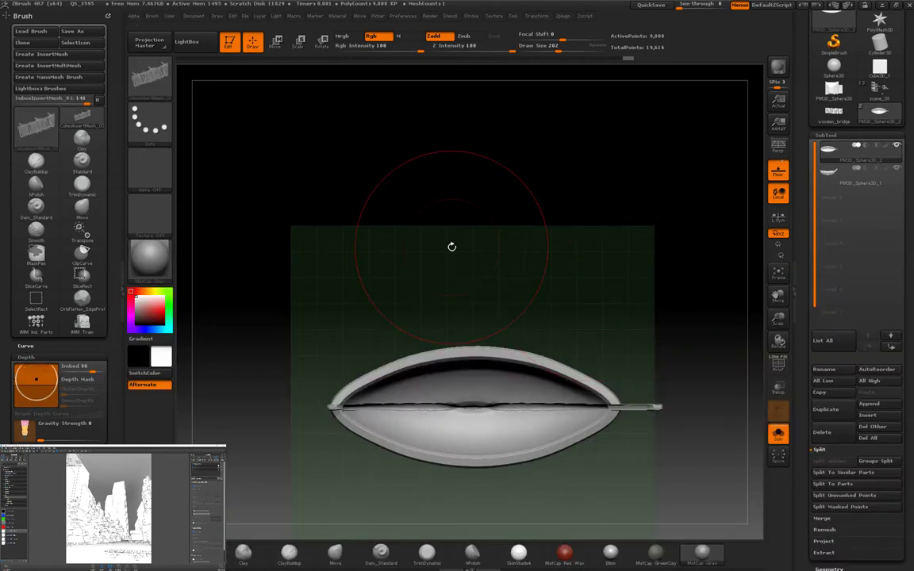
{"action": "left_click_drag", "start_coordinate": [465, 408], "coordinate": [484, 453]}
{"action": "key", "text": "r"}
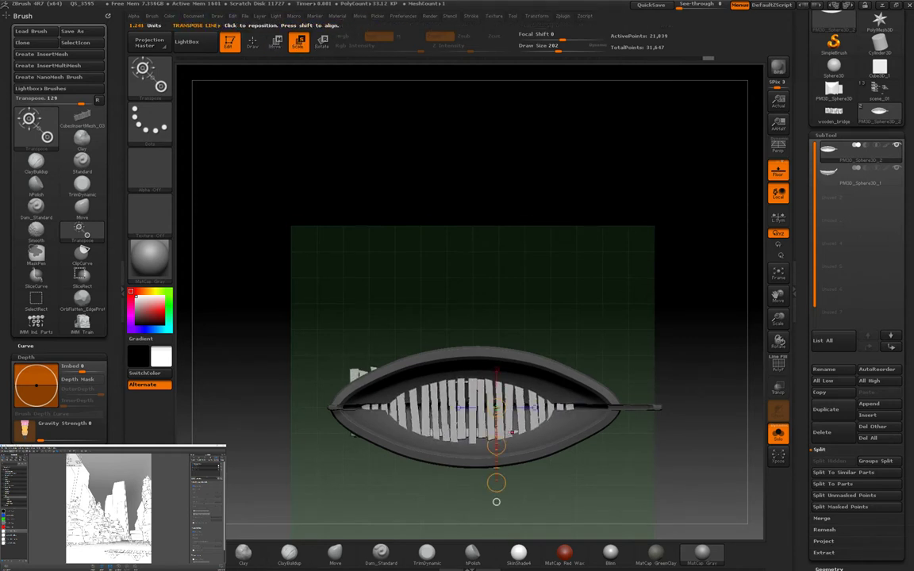
Step: Split the inserted walkway from the hull by polygroups and select it as its own subtool
{"action": "key", "text": "q"}
{"action": "left_click", "coordinate": [844, 472]}
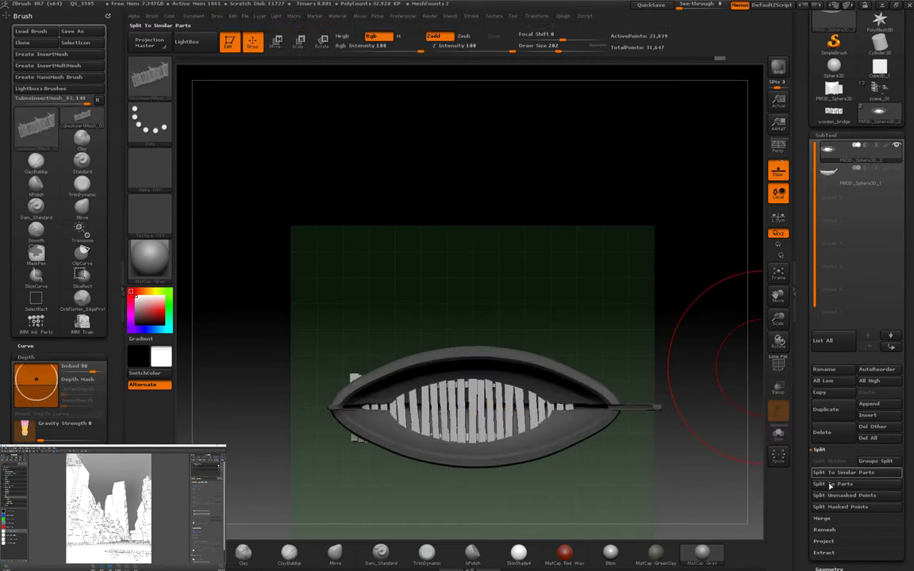
{"action": "left_click", "coordinate": [883, 461]}
{"action": "left_click", "coordinate": [515, 394], "text": "alt"}
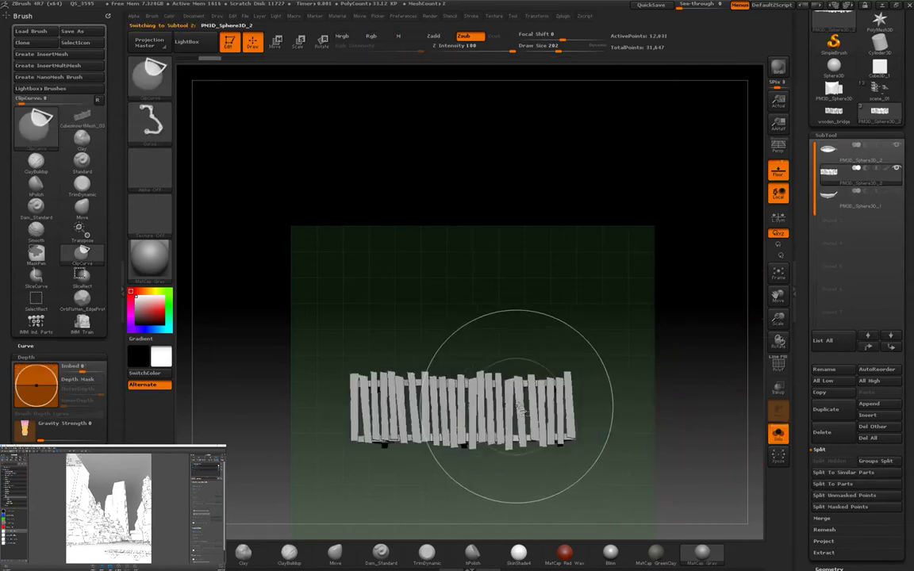
Step: Isolate the walkway's deck planks and delete the unneeded supporting pieces
{"action": "left_click_drag", "start_coordinate": [516, 443], "coordinate": [459, 470]}
{"action": "mouse_move", "coordinate": [299, 408]}
{"action": "left_mouse_down", "text": "ctrl+shift"}
{"action": "mouse_move", "coordinate": [657, 474]}
{"action": "mouse_move", "coordinate": [492, 380]}
{"action": "mouse_move", "coordinate": [302, 359]}
{"action": "left_mouse_up", "text": "ctrl+shift"}
{"action": "left_click", "coordinate": [476, 342], "text": "ctrl+shift"}
{"action": "left_click", "coordinate": [640, 380], "text": "ctrl+shift"}
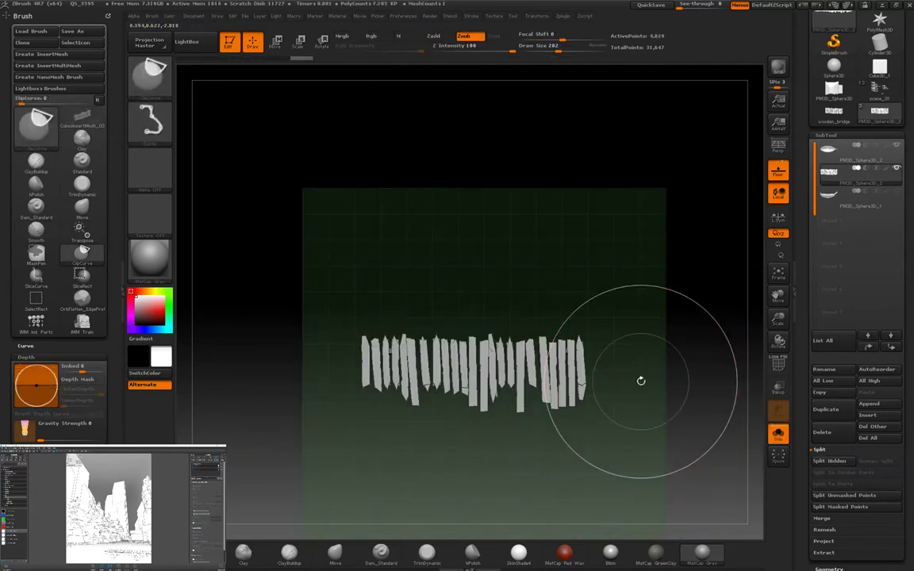
{"action": "scroll", "coordinate": [852, 514], "scroll_direction": "down", "scroll_amount": 2}
{"action": "left_click", "coordinate": [829, 498]}
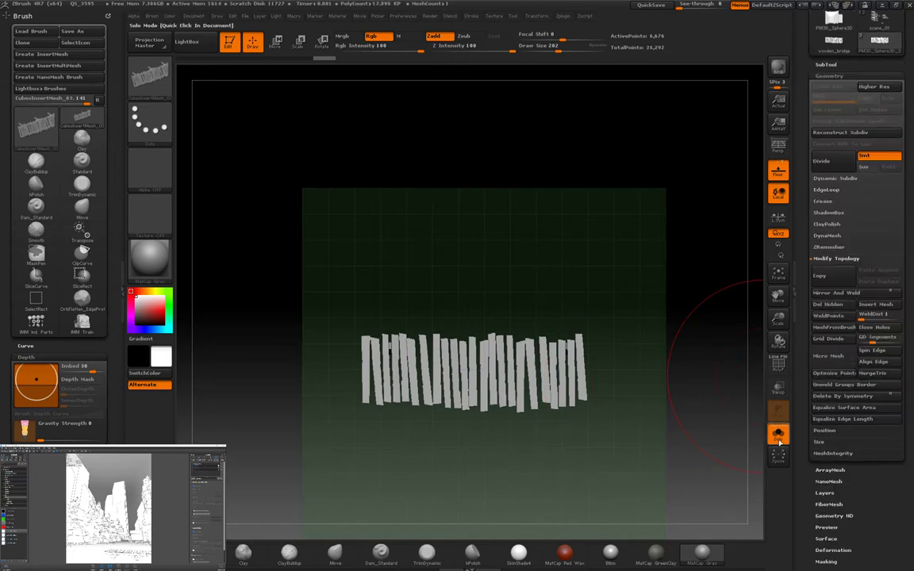
Step: Hide and delete the support posts beneath the deck planks
{"action": "left_click", "coordinate": [681, 514], "text": "ctrl+shift"}
{"action": "left_click_drag", "start_coordinate": [682, 514], "coordinate": [476, 476]}
{"action": "left_click_drag", "start_coordinate": [297, 403], "coordinate": [654, 441], "text": "ctrl+shift"}
{"action": "left_click_drag", "start_coordinate": [761, 349], "coordinate": [668, 342]}
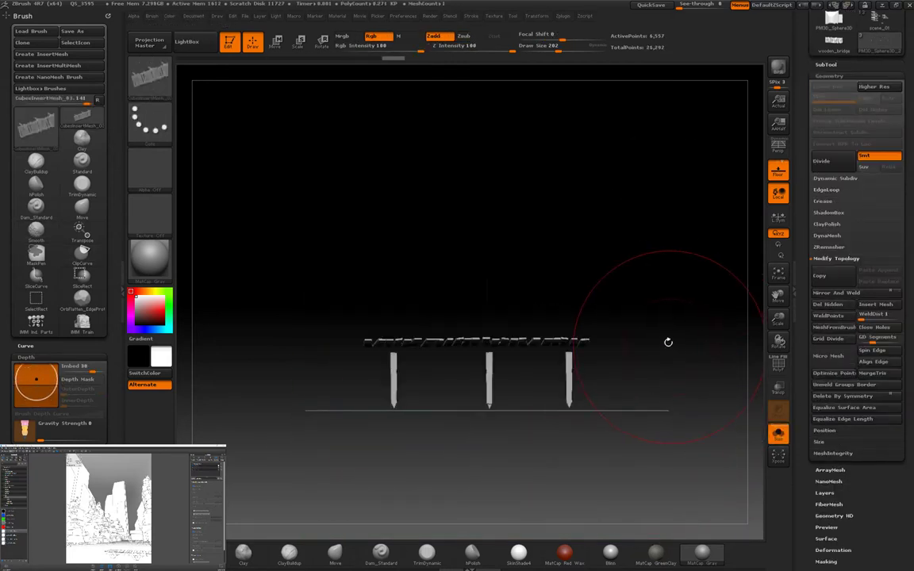
{"action": "left_click", "coordinate": [827, 315]}
{"action": "left_click_drag", "start_coordinate": [571, 357], "coordinate": [619, 414]}
Step: Slice diagonally across the planks at both ends of the boat, following the hull's outline with SliceCurve
{"action": "key", "text": "b"}
{"action": "left_click", "coordinate": [336, 434]}
{"action": "left_click_drag", "start_coordinate": [342, 313], "coordinate": [285, 363], "text": "ctrl+shift"}
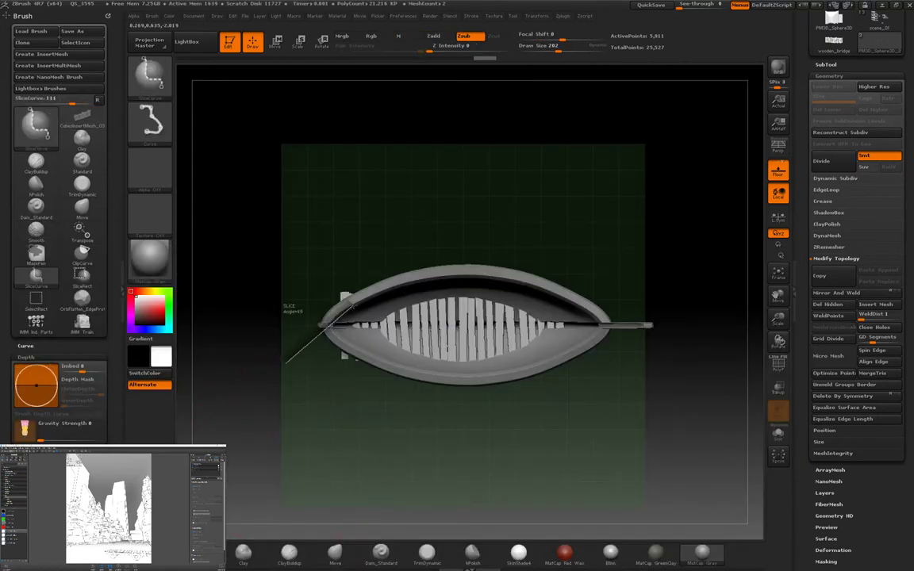
{"action": "left_click_drag", "start_coordinate": [604, 321], "coordinate": [655, 269], "text": "ctrl+shift"}
Step: Hide the sliced-off plank corners with the polygroups displayed and delete them
{"action": "left_click", "coordinate": [524, 306], "text": "ctrl+shift"}
{"action": "key", "text": "shift+f"}
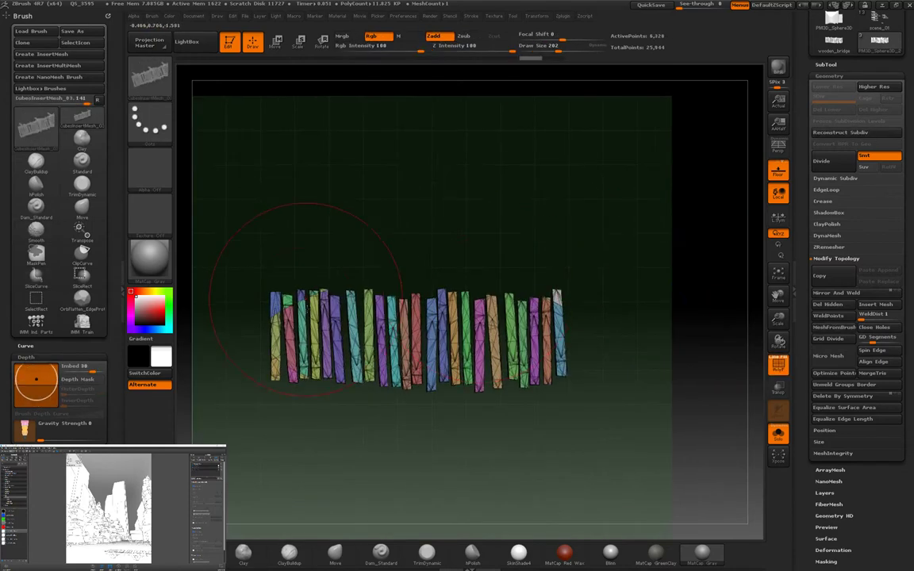
{"action": "left_click", "coordinate": [296, 290], "text": "ctrl+alt+shift"}
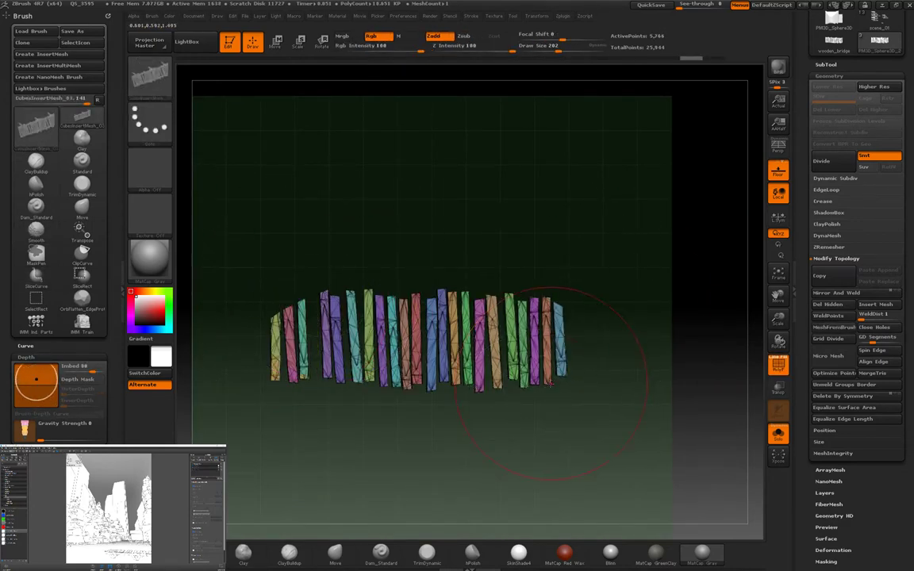
{"action": "key", "text": "ctrl+shift"}
{"action": "left_click", "coordinate": [472, 468], "text": "ctrl+shift"}
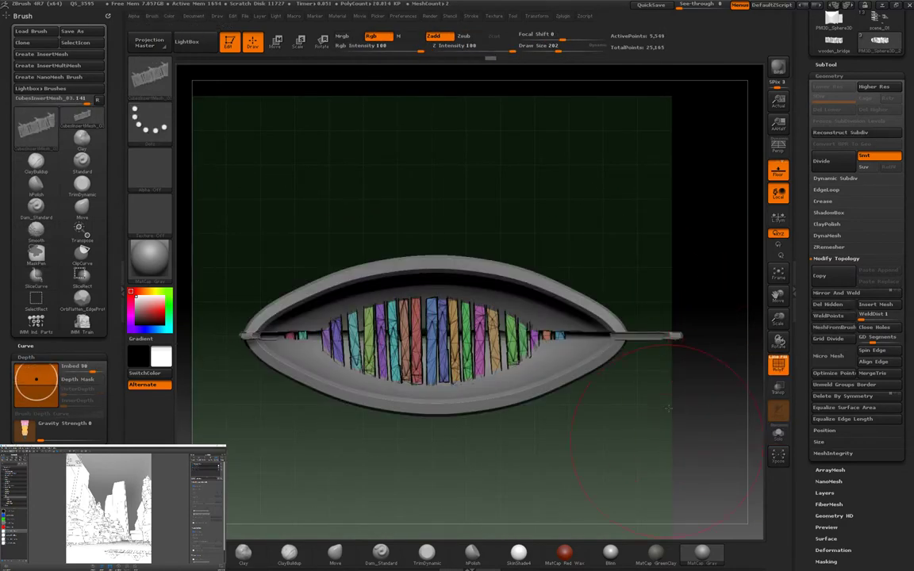
Step: Remove the end planks that poke through the underside of the hull near the bow and stern
{"action": "left_click_drag", "start_coordinate": [668, 408], "coordinate": [649, 230]}
{"action": "key", "text": "space"}
{"action": "key", "text": "ctrl+shift"}
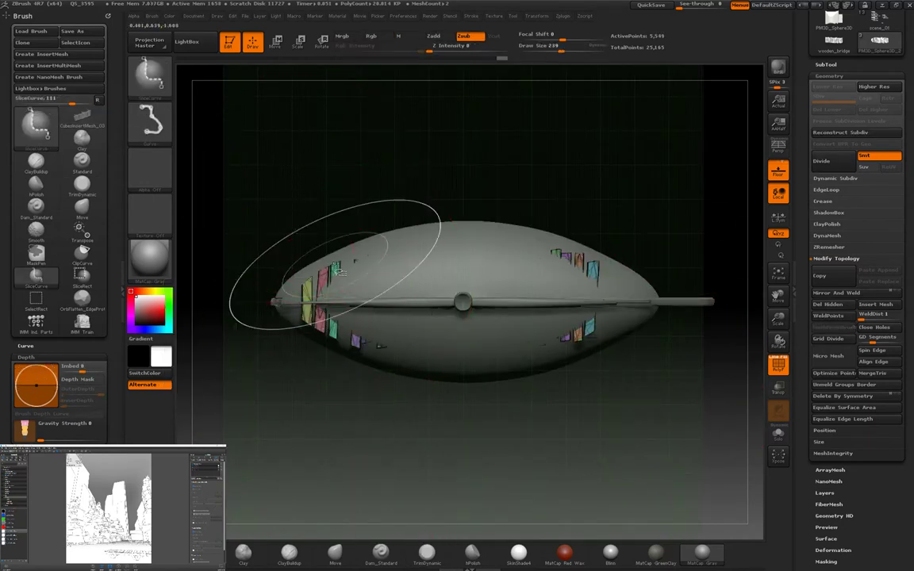
{"action": "left_click_drag", "start_coordinate": [381, 190], "coordinate": [402, 353]}
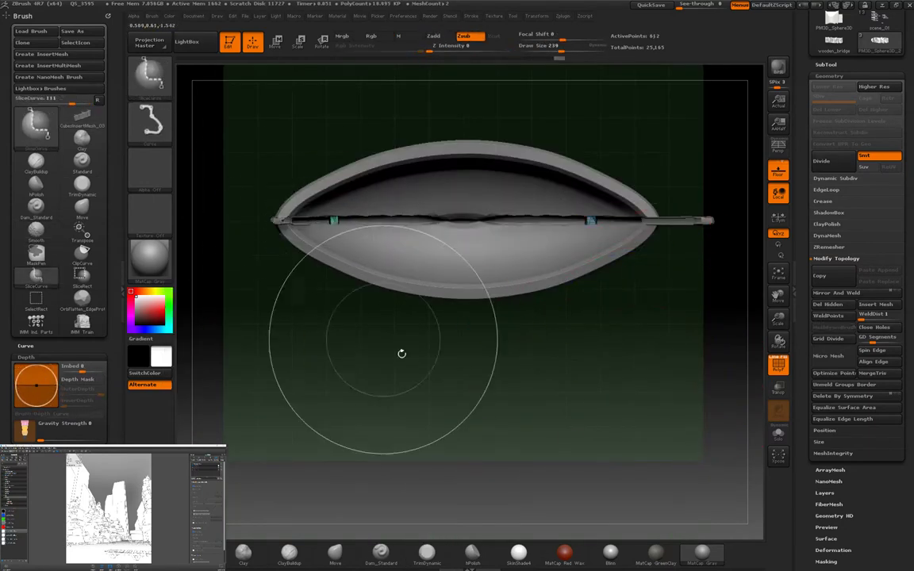
{"action": "left_click", "coordinate": [587, 308], "text": "ctrl+shift"}
{"action": "left_click", "coordinate": [347, 286], "text": "ctrl+shift"}
{"action": "left_click", "coordinate": [587, 308], "text": "ctrl+shift"}
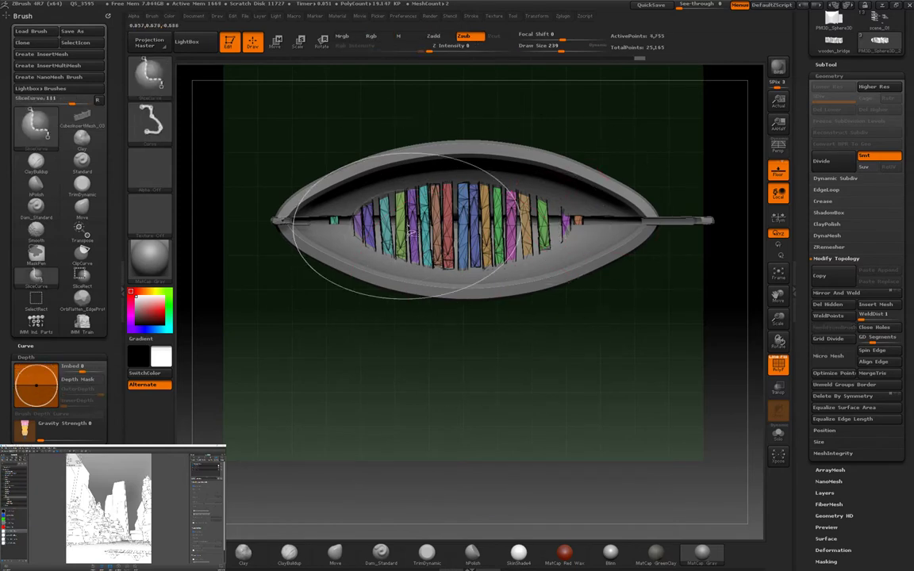
Step: Shift the remaining planks vertically with the Transpose line to seat them in the bottom of the hull
{"action": "key", "text": "w"}
{"action": "left_click_drag", "start_coordinate": [738, 305], "coordinate": [657, 326]}
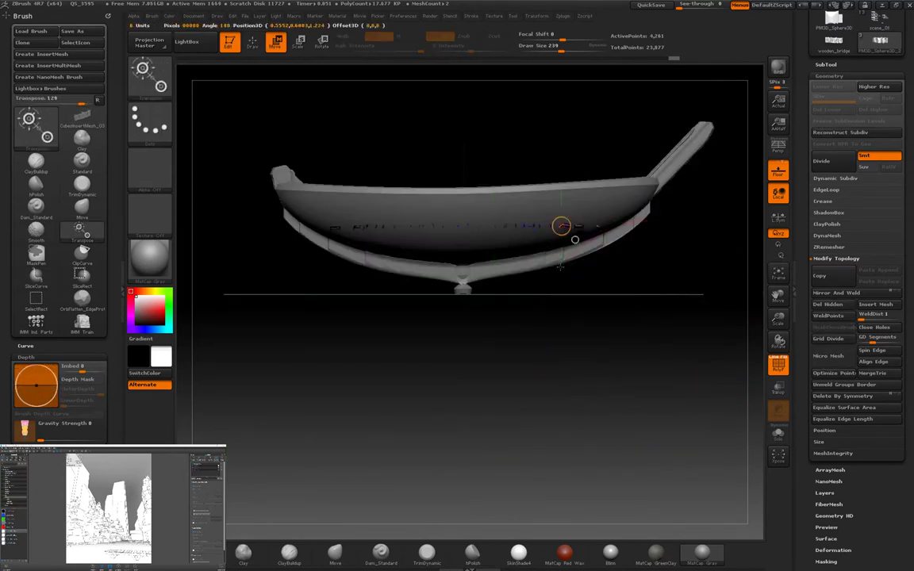
{"action": "left_click_drag", "start_coordinate": [561, 236], "coordinate": [560, 279]}
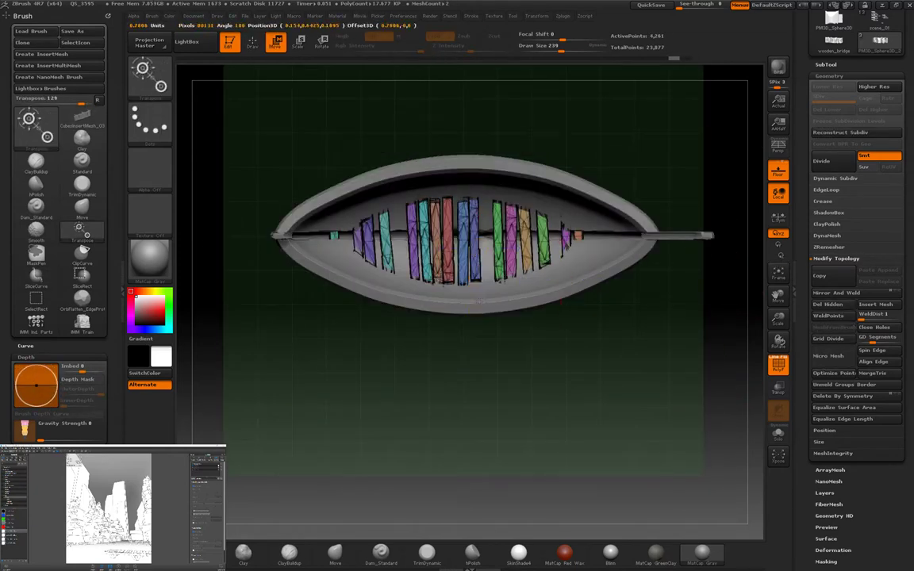
{"action": "left_click_drag", "start_coordinate": [555, 444], "coordinate": [555, 508]}
Step: Pull the protruding plank ends into the hull with the Move brush
{"action": "key", "text": "b"}
{"action": "key", "text": "m"}
{"action": "key", "text": "v"}
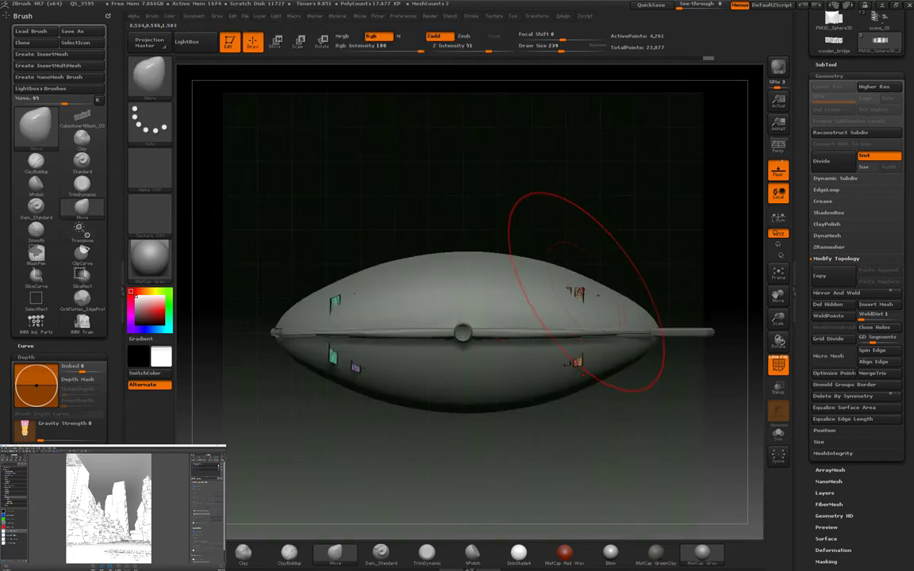
{"action": "left_click_drag", "start_coordinate": [433, 476], "coordinate": [609, 334]}
{"action": "left_click_drag", "start_coordinate": [557, 410], "coordinate": [474, 343]}
Step: Stretch the duplicated planks across the hull and hide all but three of them as crossbars
{"action": "key", "text": "w"}
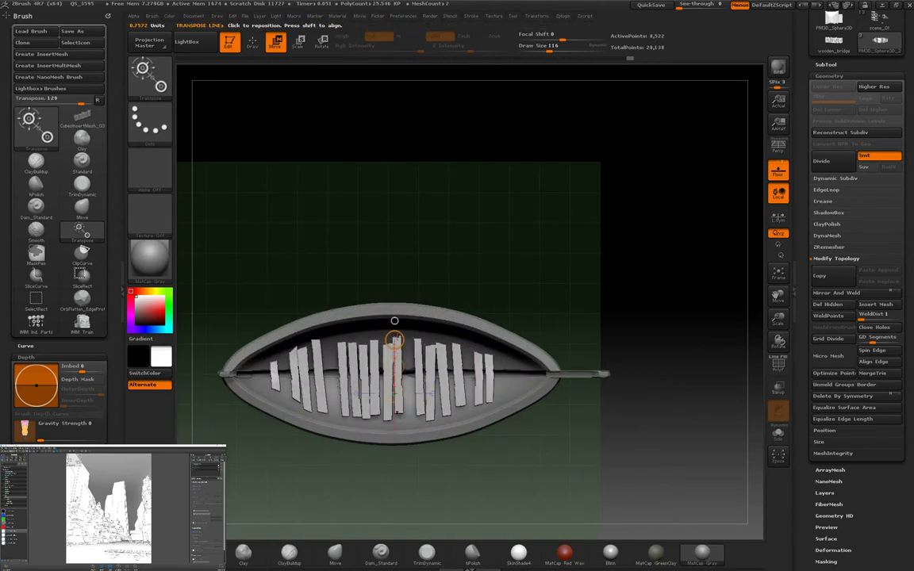
{"action": "left_click_drag", "start_coordinate": [363, 358], "coordinate": [361, 247]}
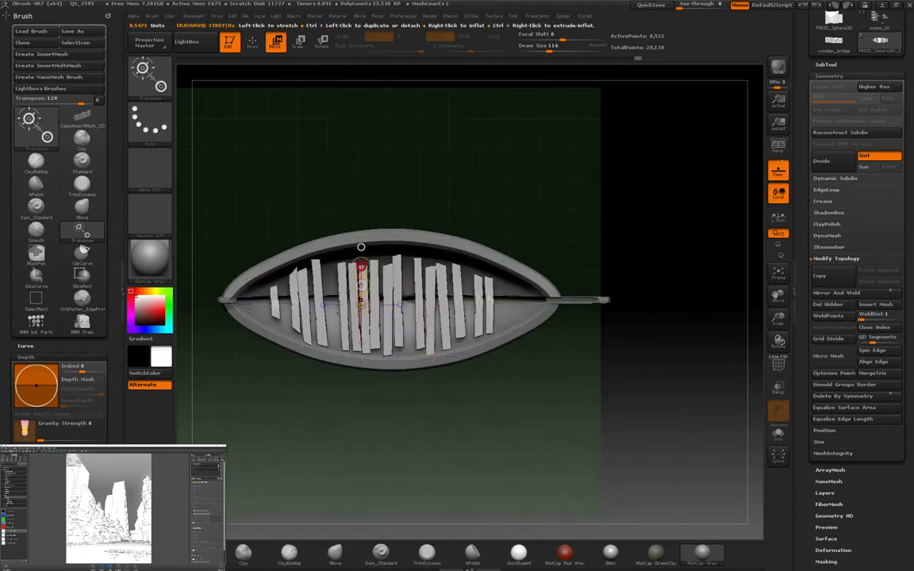
{"action": "key", "text": "ctrl+shift"}
{"action": "left_click", "coordinate": [347, 306], "text": "ctrl+alt+shift"}
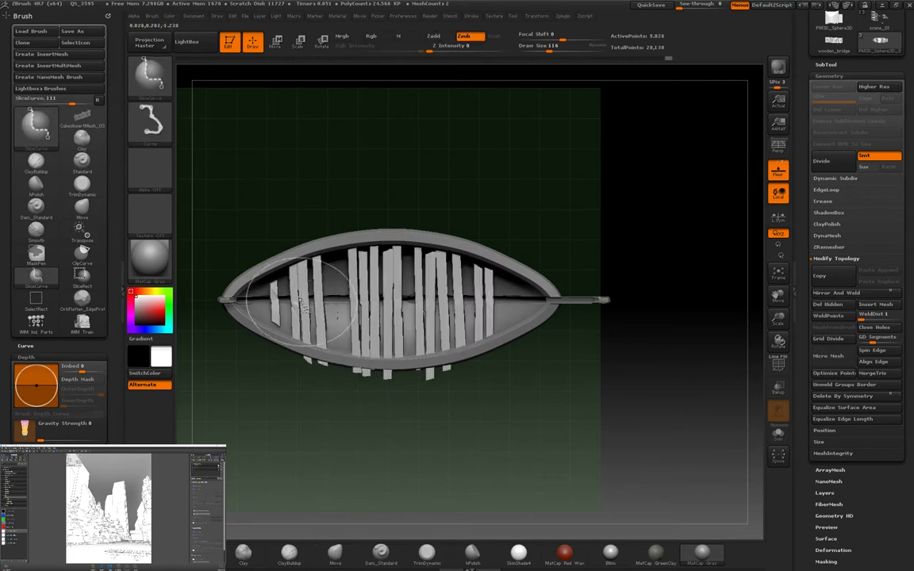
{"action": "left_click", "coordinate": [676, 313], "text": "ctrl+alt+shift"}
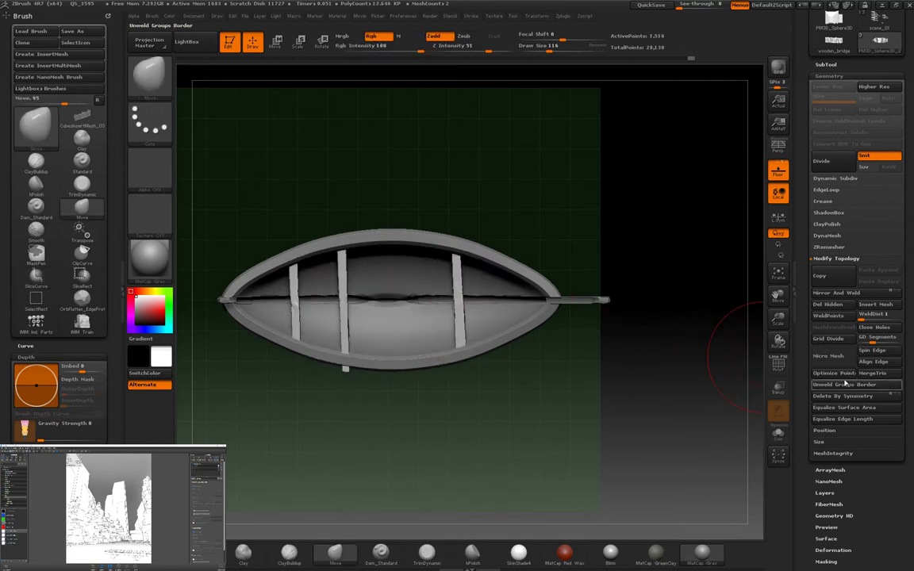
{"action": "mouse_move", "coordinate": [500, 393]}
{"action": "left_mouse_down"}
{"action": "mouse_move", "coordinate": [573, 426]}
{"action": "mouse_move", "coordinate": [673, 449]}
{"action": "left_mouse_up"}
{"action": "left_click", "coordinate": [564, 425], "text": "ctrl+shift"}
{"action": "key", "text": "ctrl+z"}
{"action": "left_click_drag", "start_coordinate": [246, 220], "coordinate": [355, 386], "text": "ctrl+shift"}
{"action": "left_click_drag", "start_coordinate": [476, 420], "coordinate": [765, 194]}
{"action": "left_click", "coordinate": [643, 351], "text": "ctrl+shift"}
{"action": "key", "text": "ctrl+z"}
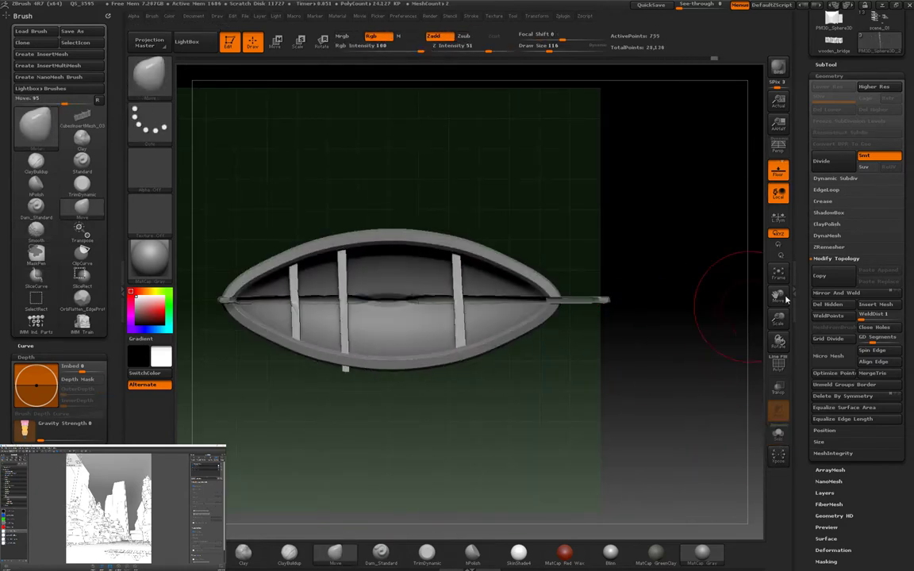
Step: Separate the three crossbars from the floor planks, check the subtools in Solo mode and discard the surplus planks
{"action": "left_click", "coordinate": [826, 64]}
{"action": "left_click", "coordinate": [846, 127]}
{"action": "left_click", "coordinate": [778, 434]}
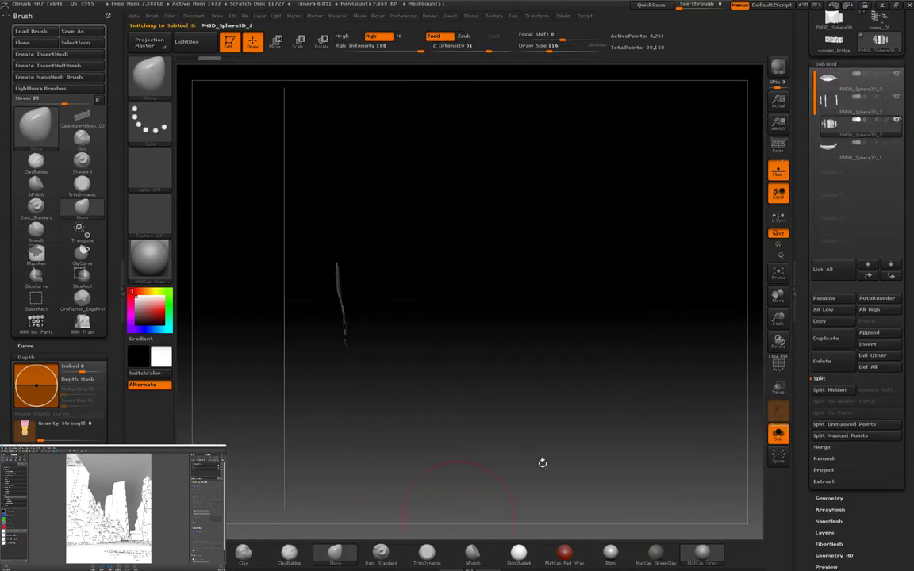
{"action": "left_click", "coordinate": [778, 434]}
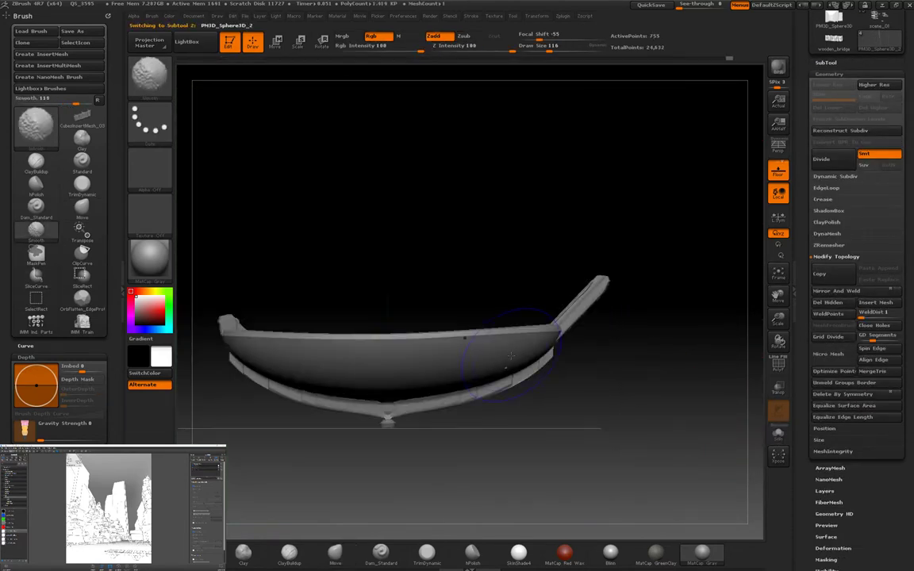
Step: Isolate the crossbars and adjust their height to the hull's rim with the Transpose line
{"action": "key", "text": "w"}
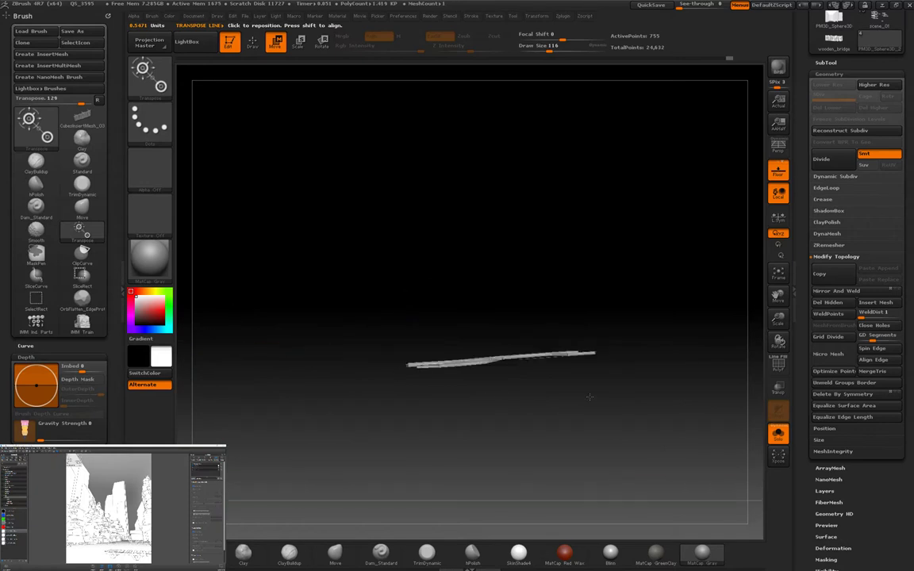
{"action": "left_click_drag", "start_coordinate": [450, 370], "coordinate": [577, 369]}
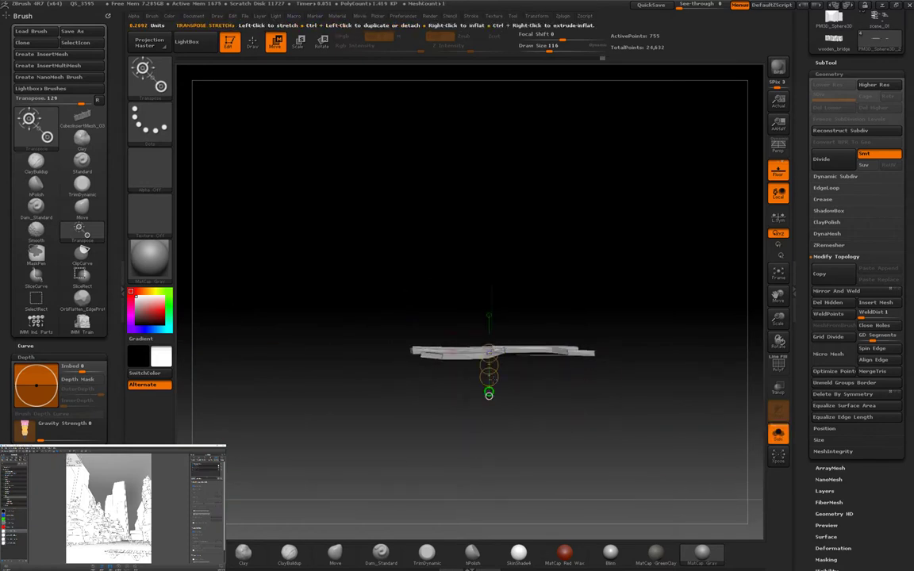
{"action": "left_click_drag", "start_coordinate": [555, 262], "coordinate": [905, 118]}
Step: Select the hull subtool, hide its unwanted portion and delete the hidden geometry
{"action": "left_click", "coordinate": [826, 62]}
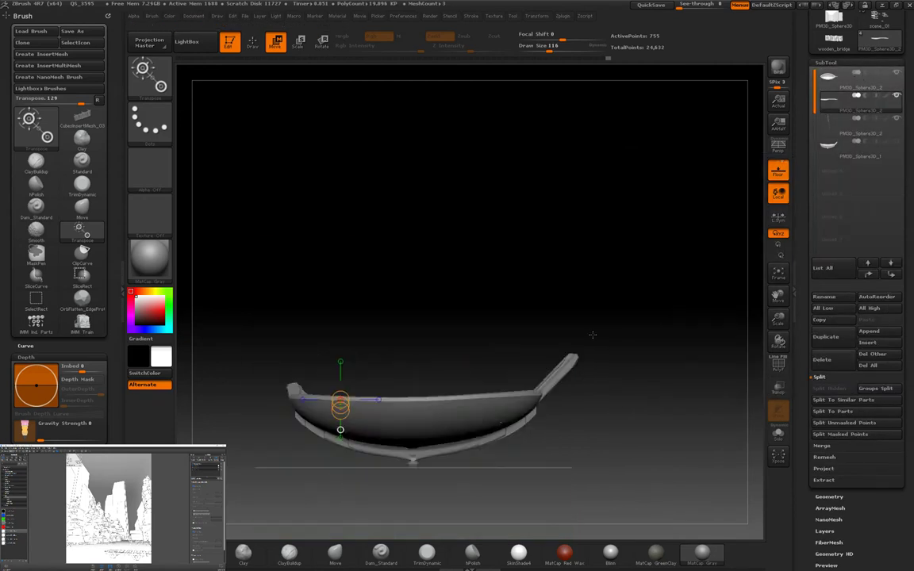
{"action": "key", "text": "q"}
{"action": "left_click", "coordinate": [341, 381], "text": "alt"}
{"action": "left_click_drag", "start_coordinate": [603, 278], "coordinate": [649, 341]}
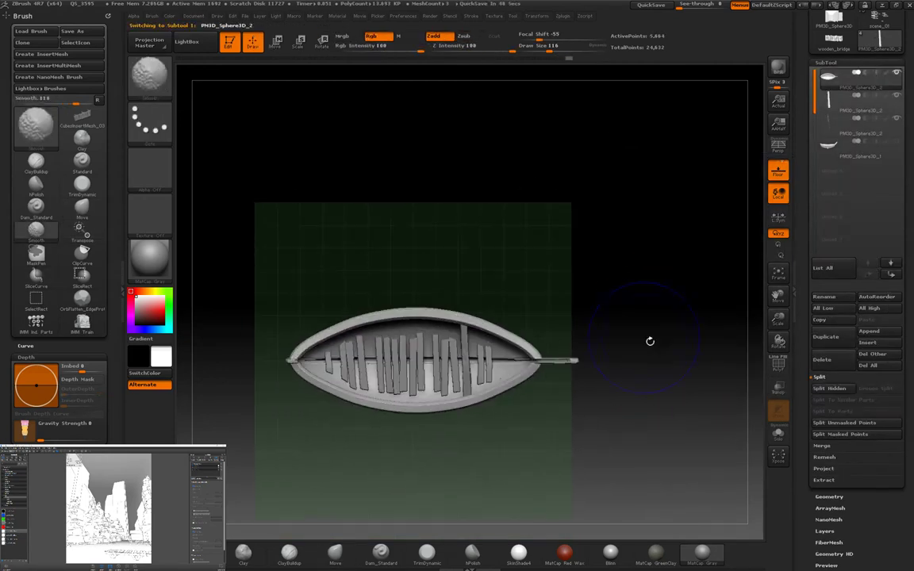
{"action": "left_click", "coordinate": [829, 497]}
{"action": "left_click_drag", "start_coordinate": [556, 357], "coordinate": [516, 253]}
Step: Load the Planks brush from the Patterns folder of the LightBox brush library
{"action": "left_click", "coordinate": [253, 70]}
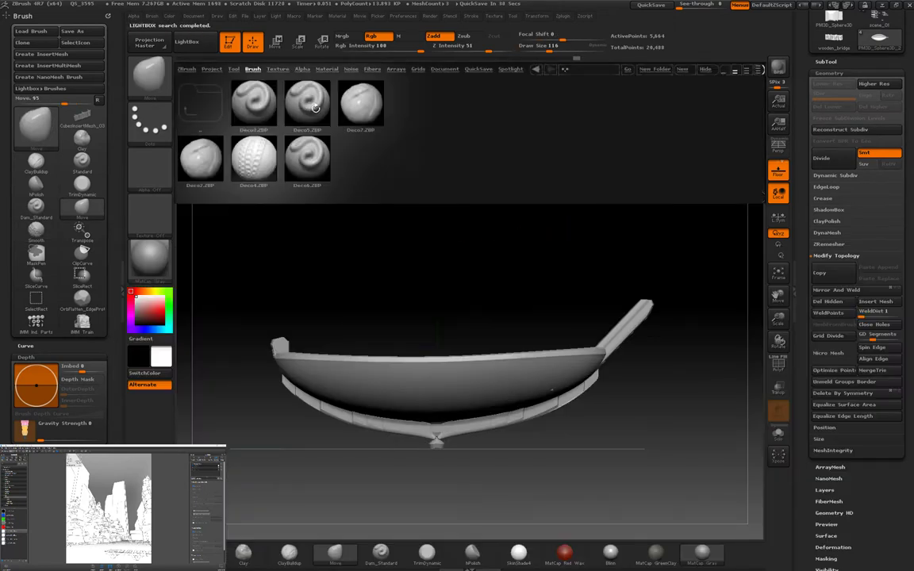
{"action": "left_click", "coordinate": [467, 157]}
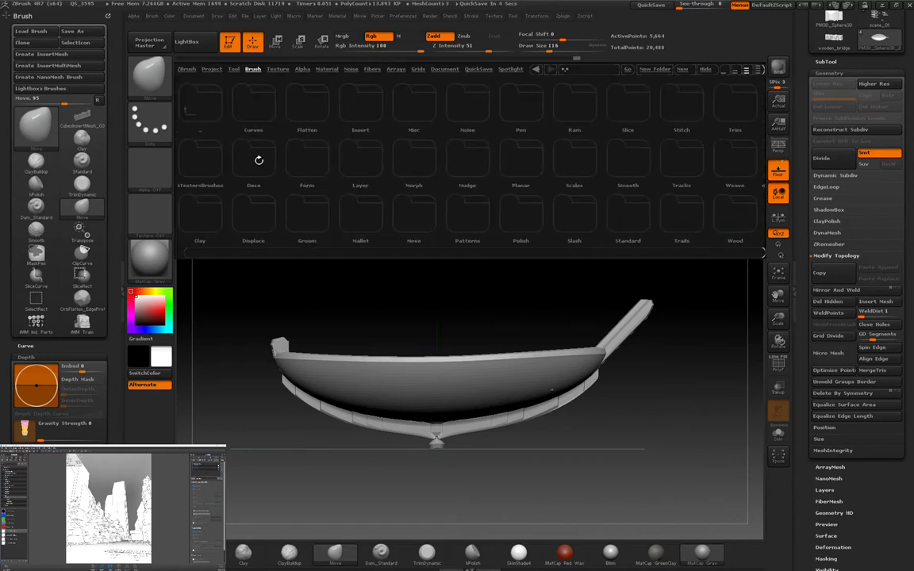
{"action": "left_click", "coordinate": [468, 208]}
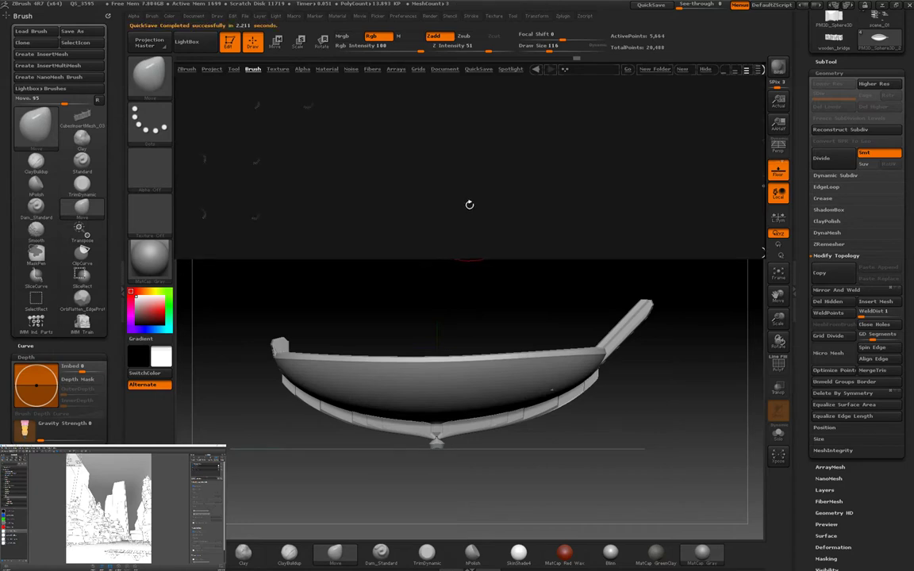
{"action": "double_click", "coordinate": [201, 165]}
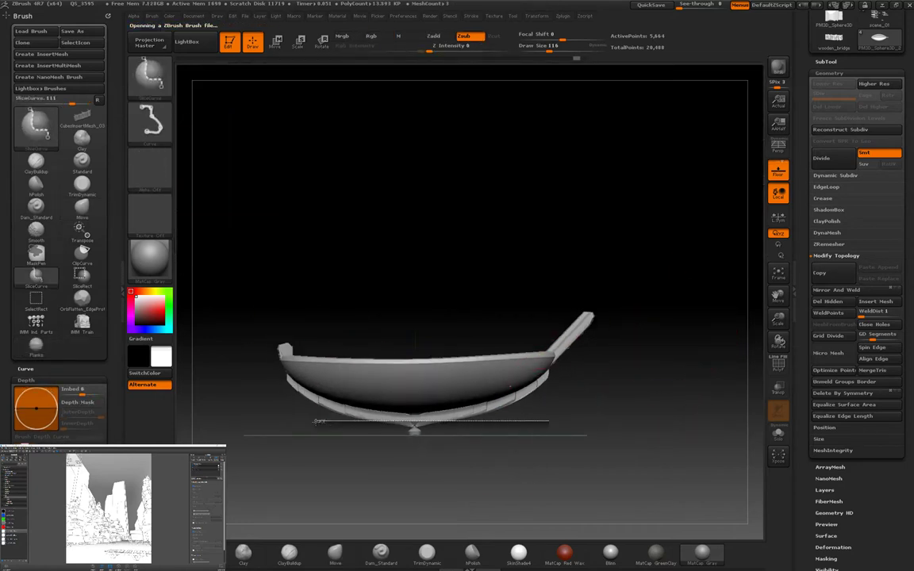
Step: Pull the middle section of the keel down below the hull with the Transpose line
{"action": "key", "text": "b"}
{"action": "key", "text": "Escape"}
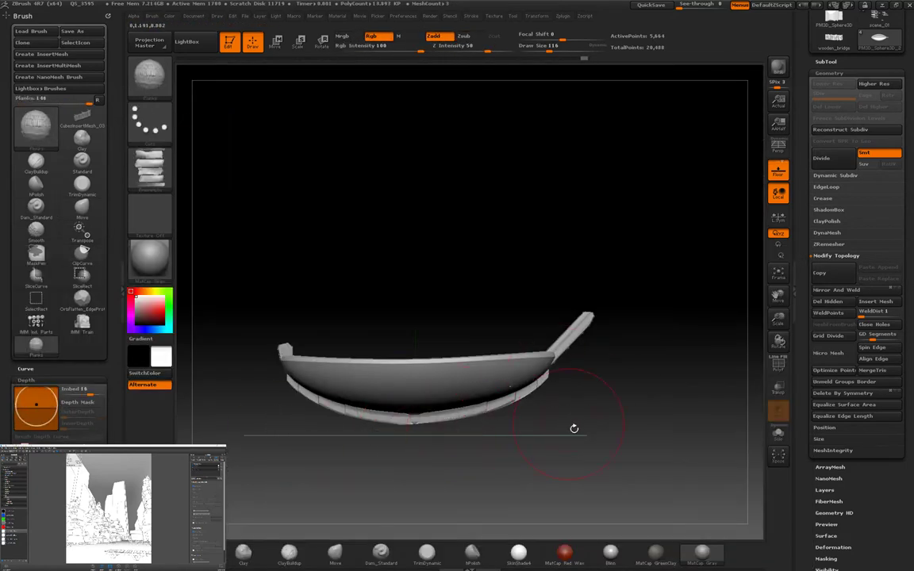
{"action": "left_click", "coordinate": [455, 425]}
{"action": "key", "text": "w"}
{"action": "left_click_drag", "start_coordinate": [438, 408], "coordinate": [439, 434]}
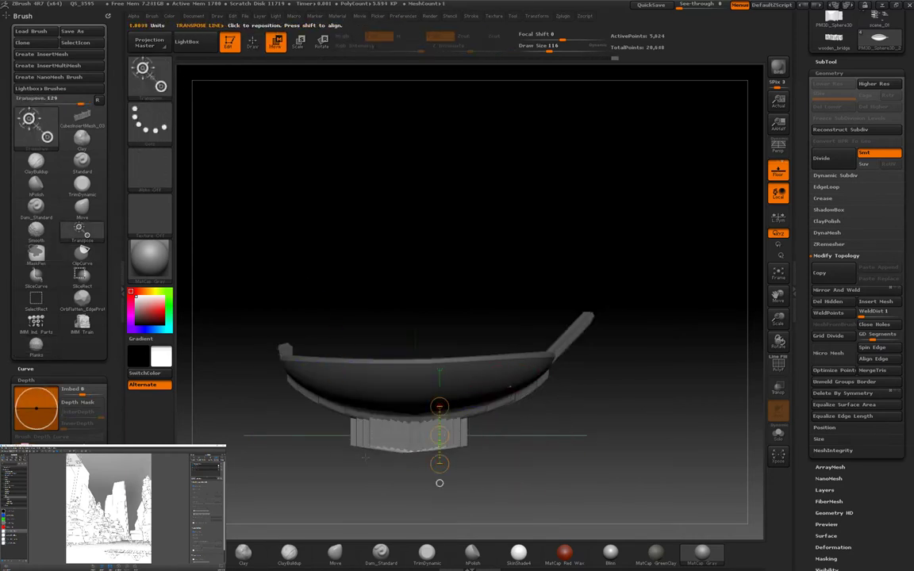
Step: Taper both ends of the lowered keel section up toward the hull
{"action": "left_click_drag", "start_coordinate": [277, 346], "coordinate": [425, 503], "text": "ctrl+shift"}
{"action": "left_click_drag", "start_coordinate": [432, 439], "coordinate": [644, 271], "text": "ctrl+shift"}
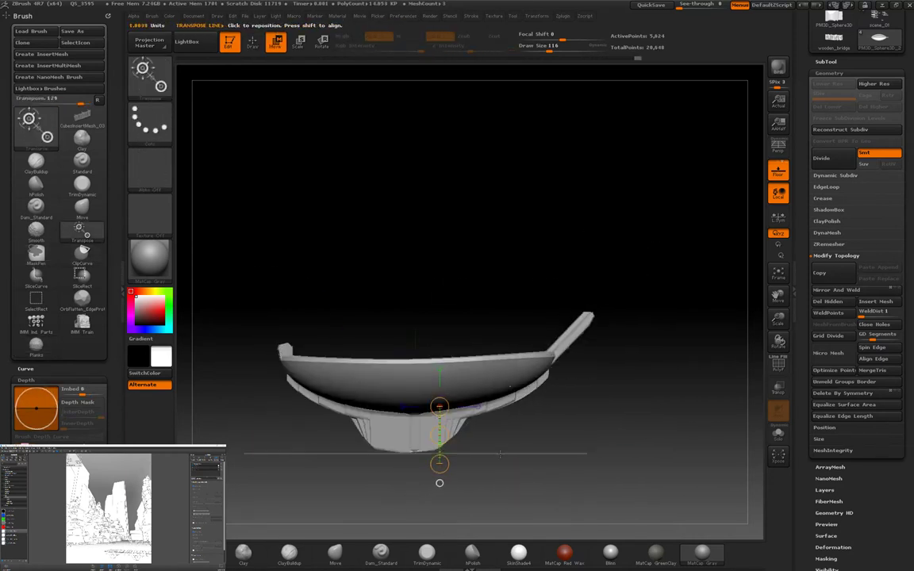
{"action": "left_click_drag", "start_coordinate": [541, 400], "coordinate": [508, 413], "text": "shift"}
{"action": "left_click_drag", "start_coordinate": [225, 430], "coordinate": [648, 430], "text": "ctrl+shift"}
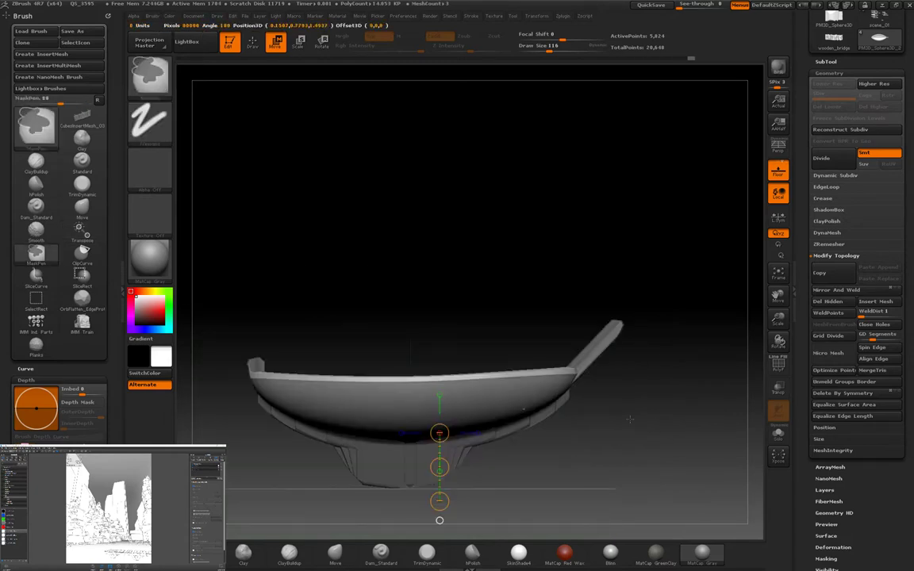
{"action": "left_click_drag", "start_coordinate": [650, 341], "coordinate": [617, 377], "text": "shift"}
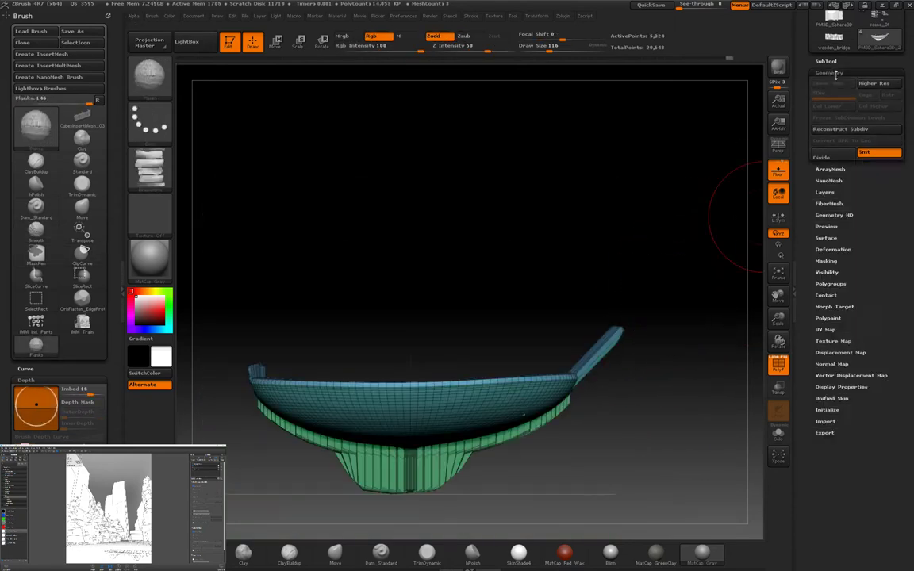
Step: Subdivide the hull densely with subdivision smoothing off and hide the polygon wireframe
{"action": "key", "text": "ctrl+d"}
{"action": "key", "text": "shift+f"}
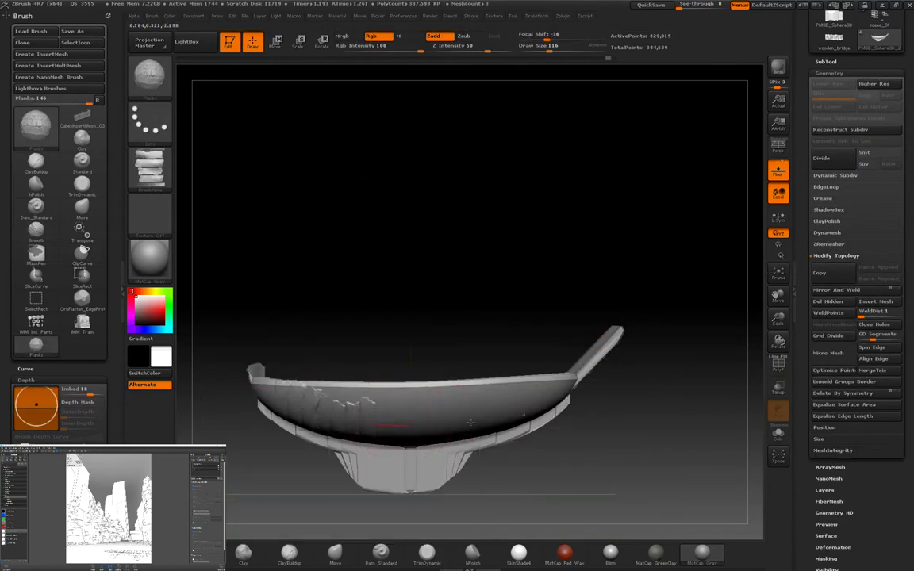
Step: Try the Planks brush on the hull's side at draw size 65, focal shift -35 and Z intensity 4
{"action": "left_click_drag", "start_coordinate": [603, 373], "coordinate": [623, 364]}
{"action": "key", "text": "space"}
{"action": "mouse_move", "coordinate": [543, 321]}
{"action": "left_mouse_down", "text": "ctrl+shift"}
{"action": "mouse_move", "coordinate": [214, 382]}
{"action": "mouse_move", "coordinate": [224, 424]}
{"action": "left_mouse_up", "text": "ctrl+shift"}
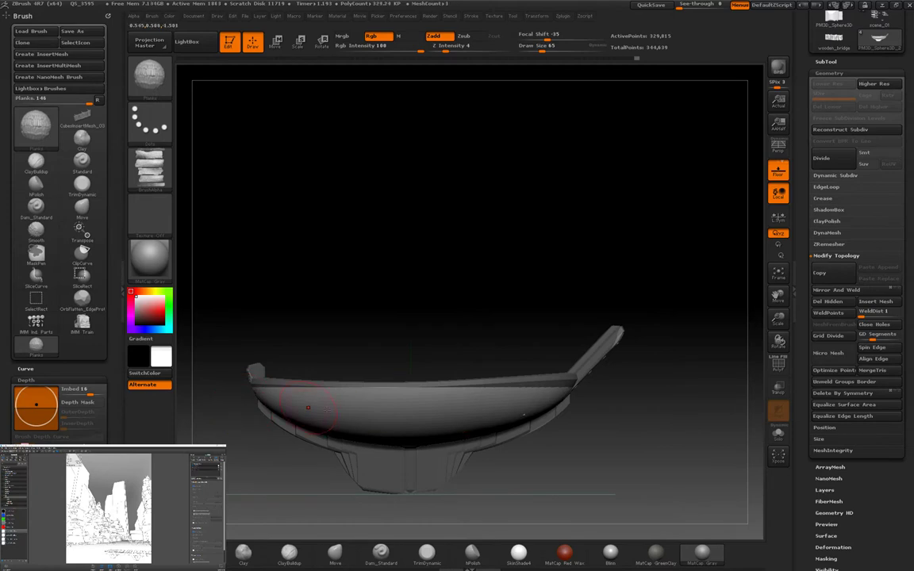
{"action": "left_click", "coordinate": [602, 443], "text": "ctrl+shift"}
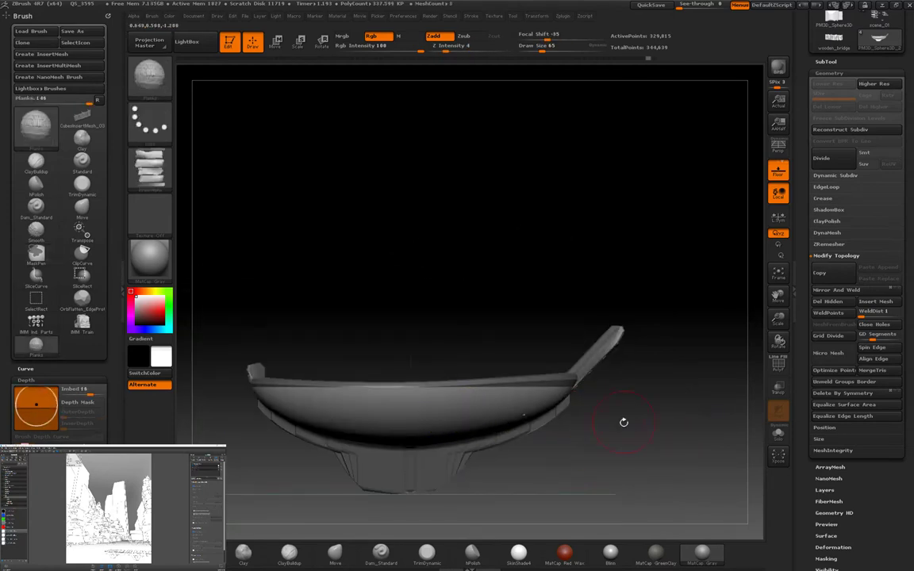
{"action": "left_click_drag", "start_coordinate": [624, 422], "coordinate": [636, 374]}
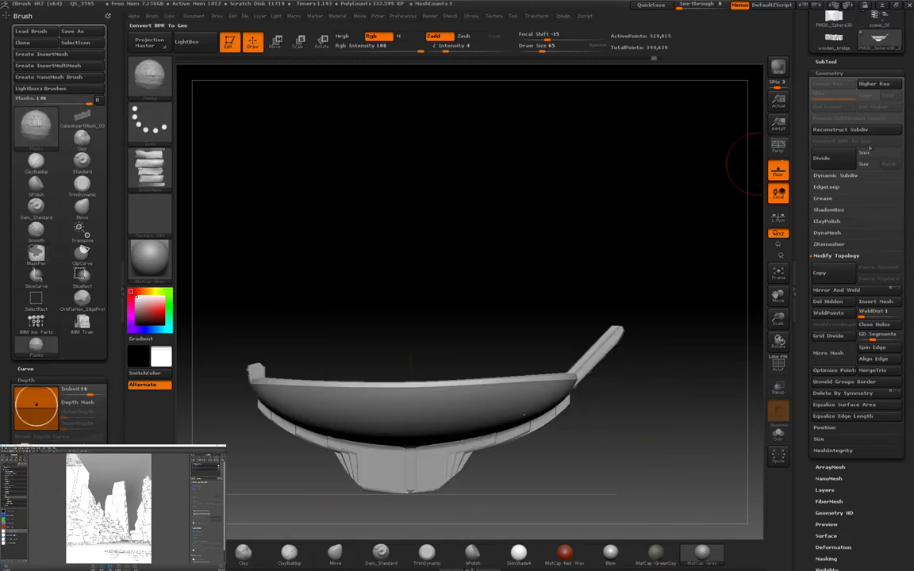
{"action": "left_click", "coordinate": [777, 434]}
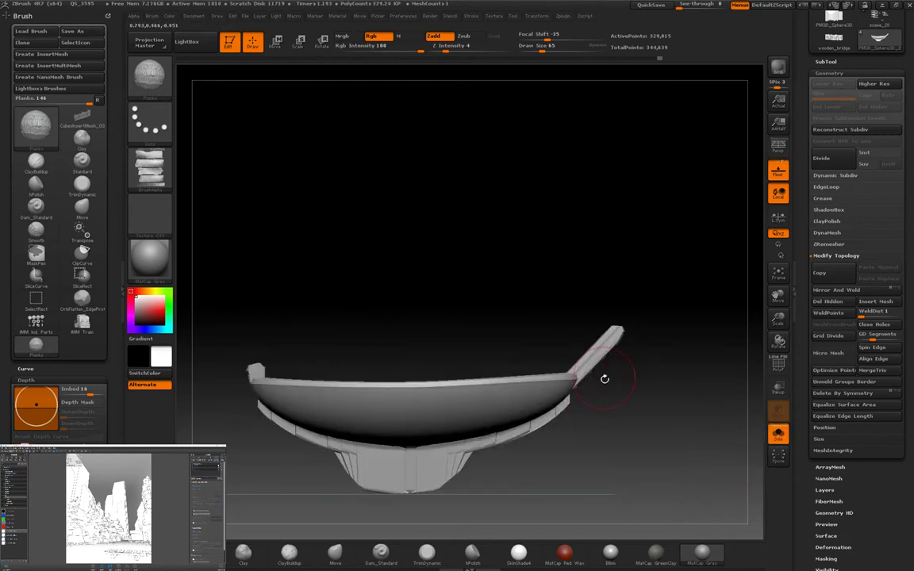
{"action": "left_click", "coordinate": [778, 447]}
{"action": "left_click_drag", "start_coordinate": [673, 402], "coordinate": [582, 388]}
Step: Sculpt plank detail across the hull's side with the Planks brush at draw size 149, focal shift -2 and Z intensity 50
{"action": "key", "text": "space"}
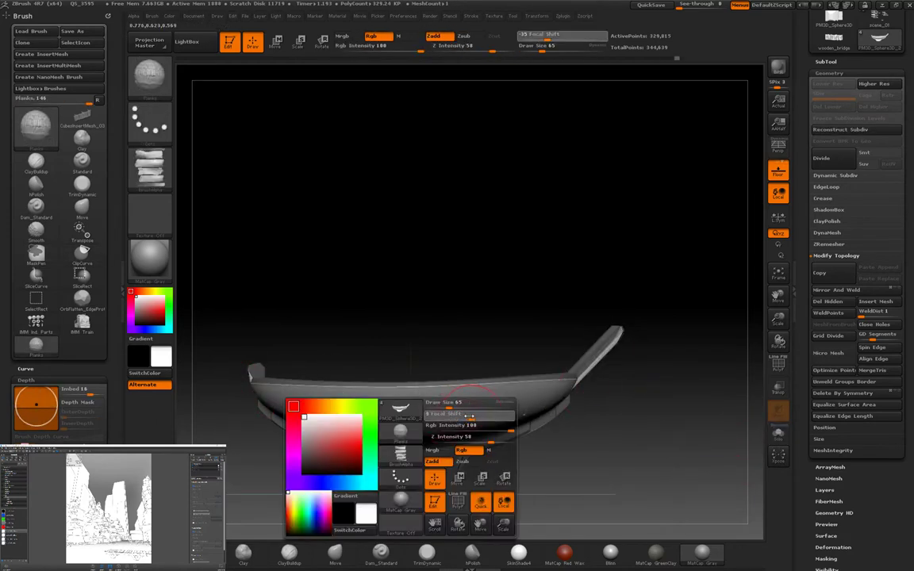
{"action": "key", "text": "space"}
{"action": "left_click_drag", "start_coordinate": [476, 381], "coordinate": [515, 381]}
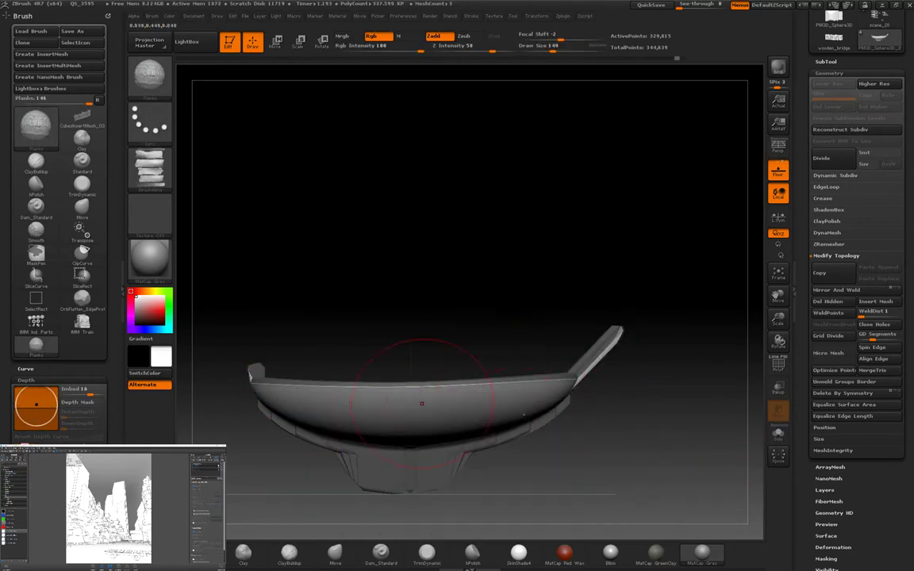
{"action": "left_click_drag", "start_coordinate": [262, 387], "coordinate": [341, 412]}
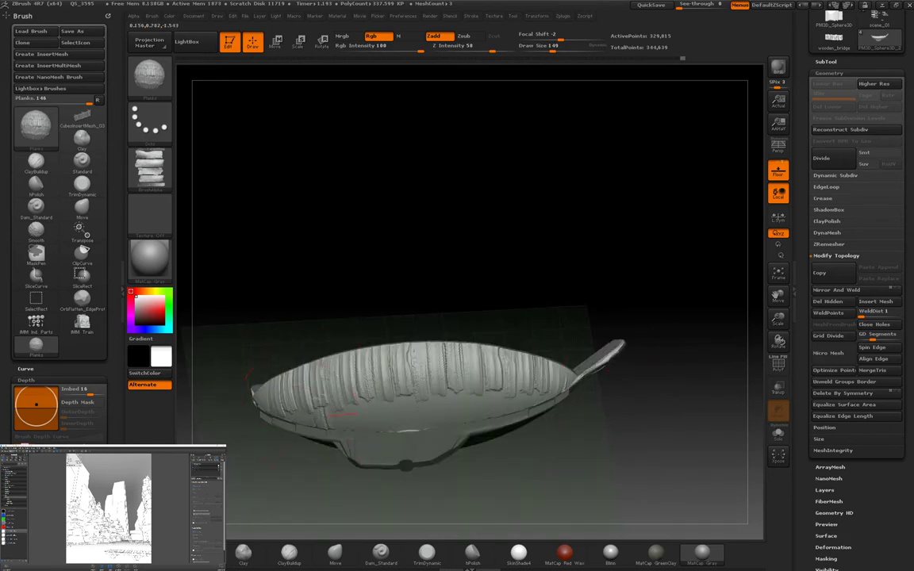
Step: Pre-process the planked hull in Decimation Master and decimate it to 5%
{"action": "mouse_move", "coordinate": [652, 361]}
{"action": "left_mouse_down"}
{"action": "mouse_move", "coordinate": [635, 330]}
{"action": "mouse_move", "coordinate": [467, 341]}
{"action": "mouse_move", "coordinate": [527, 379]}
{"action": "mouse_move", "coordinate": [587, 397]}
{"action": "mouse_move", "coordinate": [653, 445]}
{"action": "mouse_move", "coordinate": [767, 420]}
{"action": "left_mouse_up"}
{"action": "left_click", "coordinate": [825, 61]}
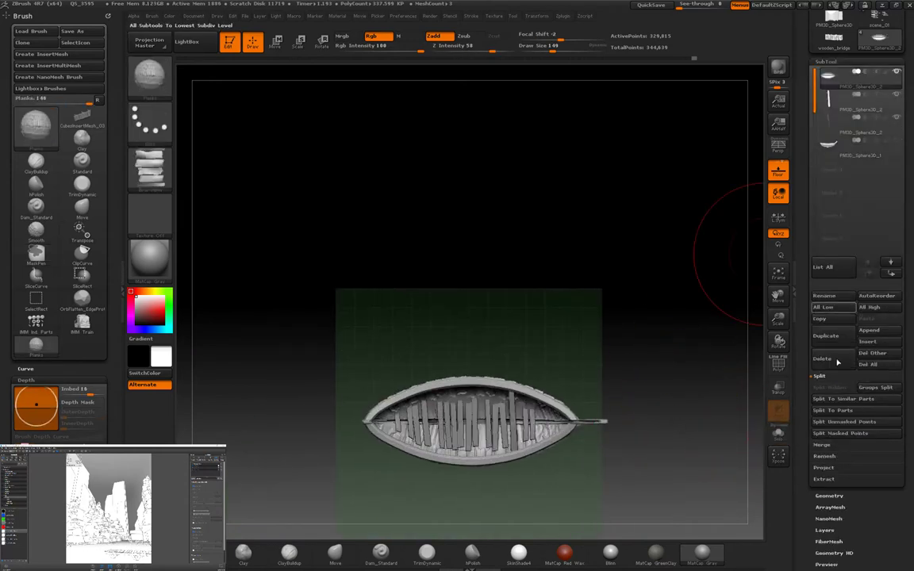
{"action": "scroll", "coordinate": [48, 175], "scroll_direction": "down", "scroll_amount": 8}
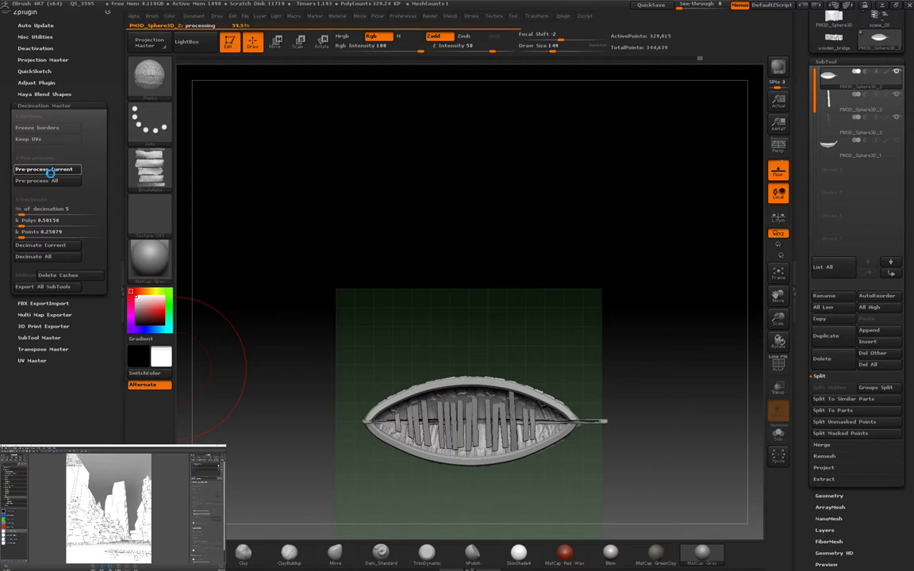
Step: Merge the visible boat subtools into one tool and open the merged boat
{"action": "left_click", "coordinate": [828, 99]}
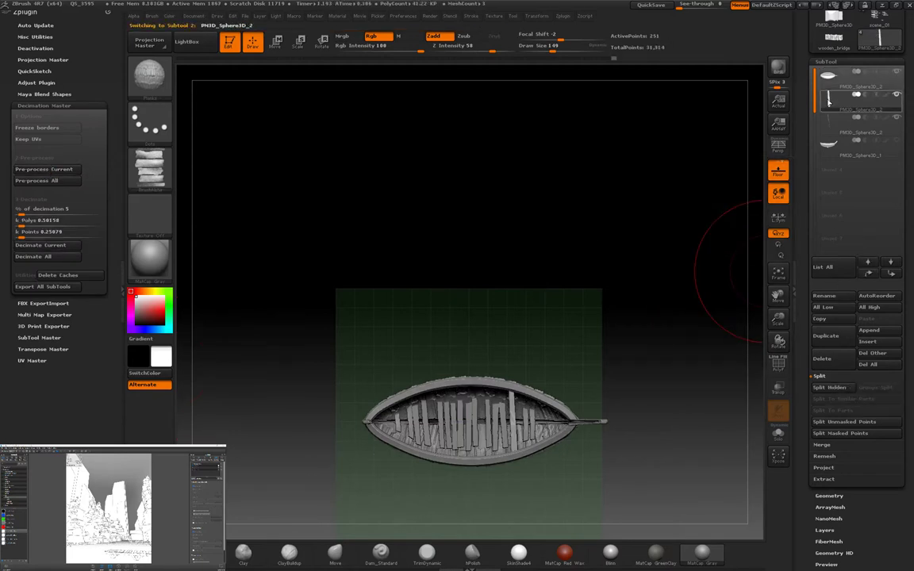
{"action": "left_click", "coordinate": [826, 453]}
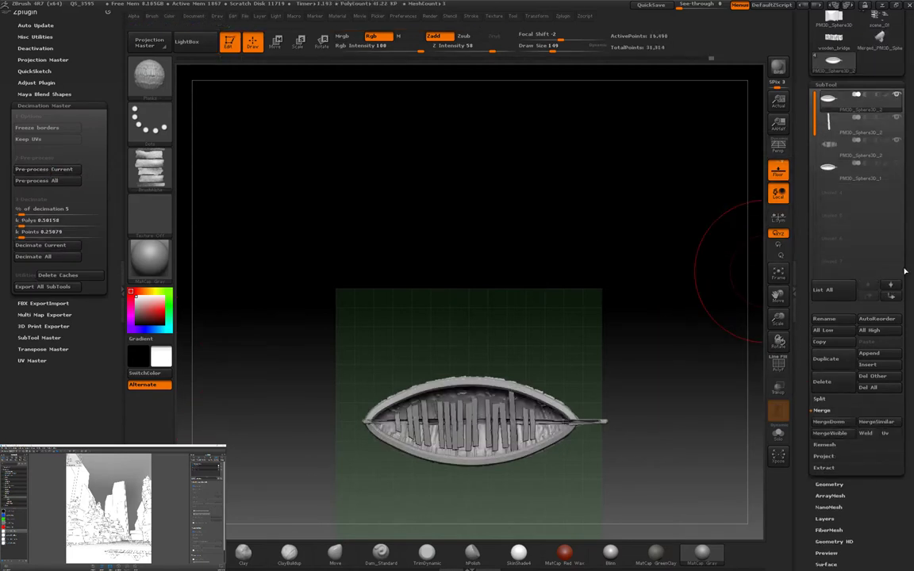
{"action": "key", "text": "f"}
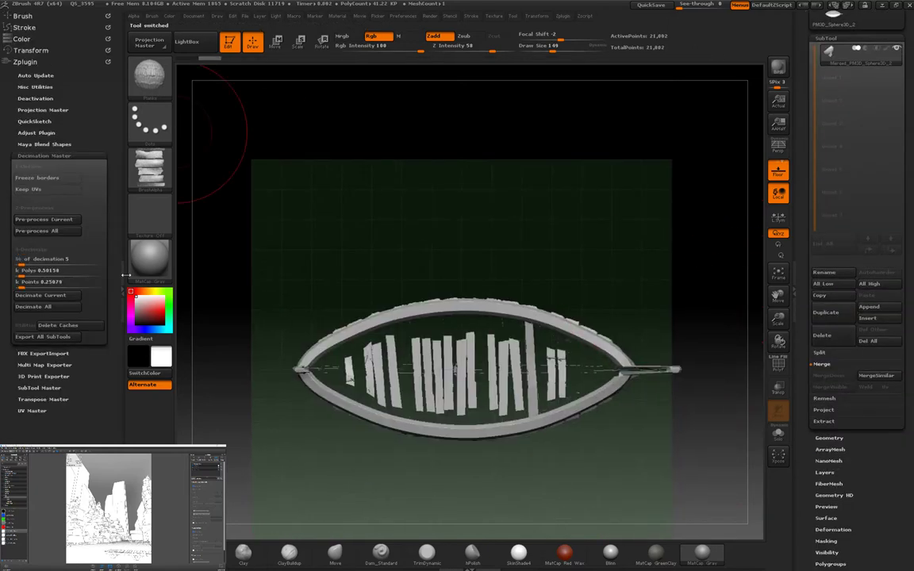
Step: Create an InsertMesh brush from the merged boat and save it to disk
{"action": "scroll", "coordinate": [56, 159], "scroll_direction": "up", "scroll_amount": 8}
{"action": "left_click", "coordinate": [89, 27]}
{"action": "scroll", "coordinate": [83, 42], "scroll_direction": "up", "scroll_amount": 3}
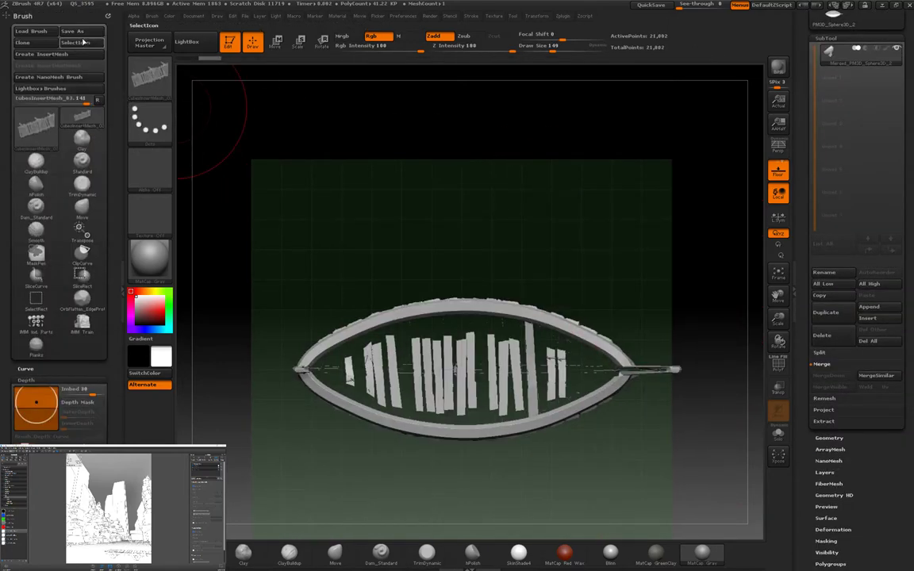
{"action": "scroll", "coordinate": [853, 238], "scroll_direction": "up", "scroll_amount": 10}
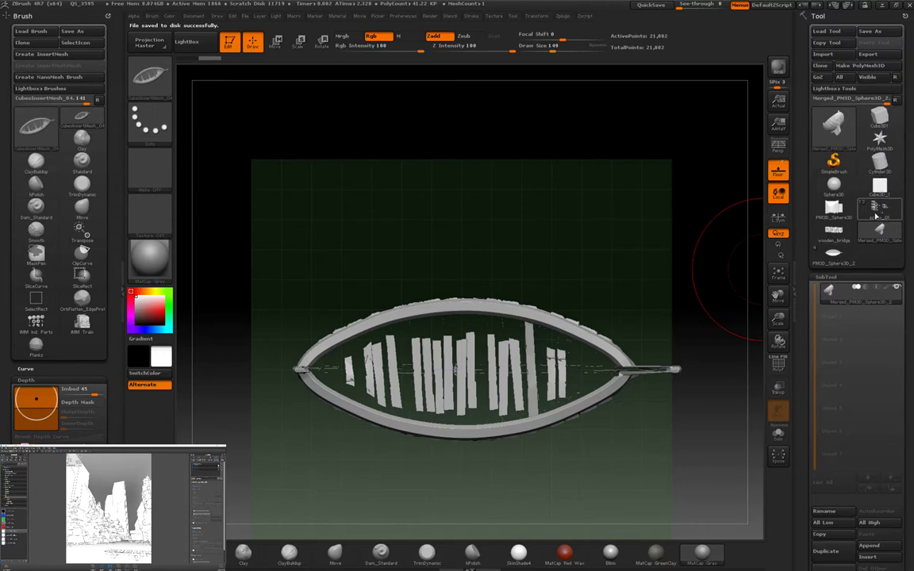
Step: Switch to the scene_01 tool and insert boats of varied size around the end and along one side of the wooden pier
{"action": "left_click", "coordinate": [833, 123]}
{"action": "left_click_drag", "start_coordinate": [748, 369], "coordinate": [444, 496], "text": "alt"}
{"action": "left_click_drag", "start_coordinate": [473, 341], "coordinate": [499, 347]}
{"action": "key", "text": "ctrl+z"}
{"action": "key", "text": "ctrl+shift+z"}
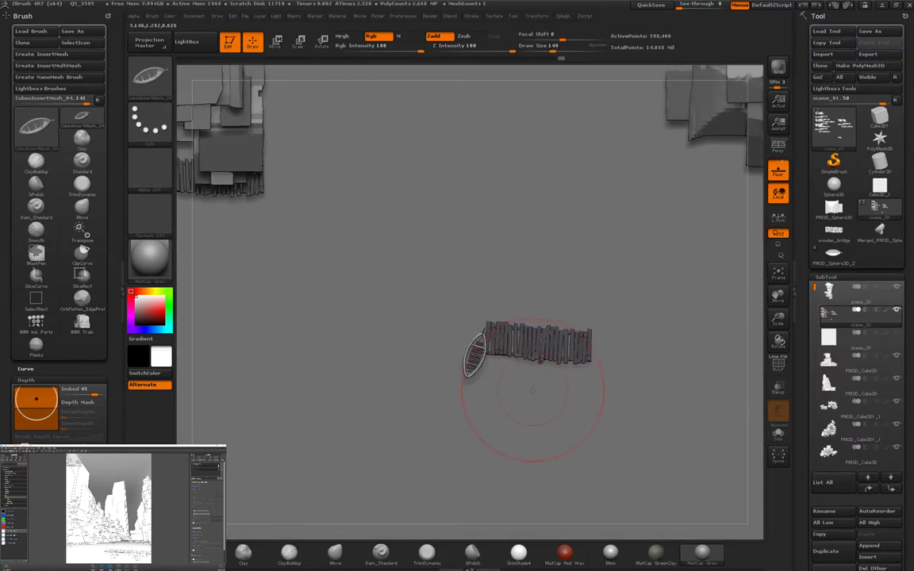
{"action": "key", "text": "w"}
{"action": "key", "text": "q"}
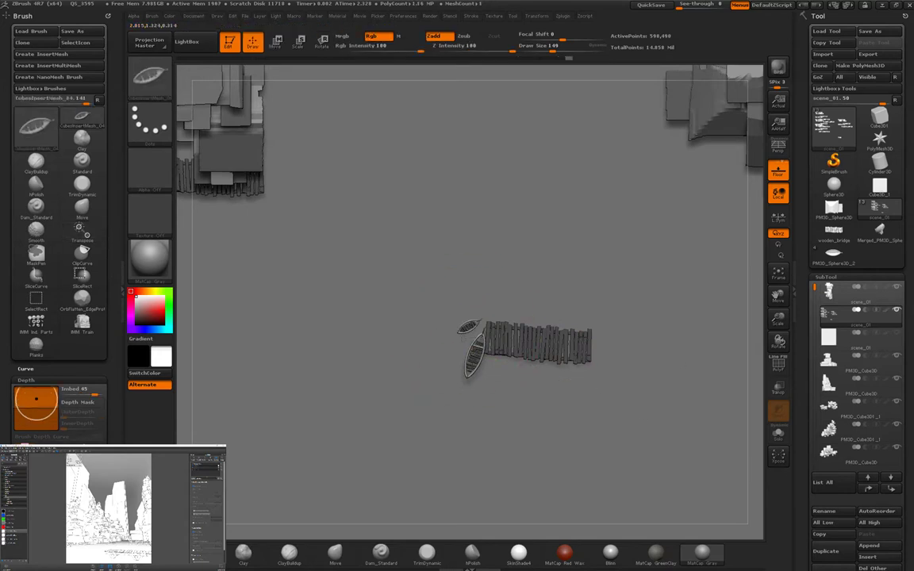
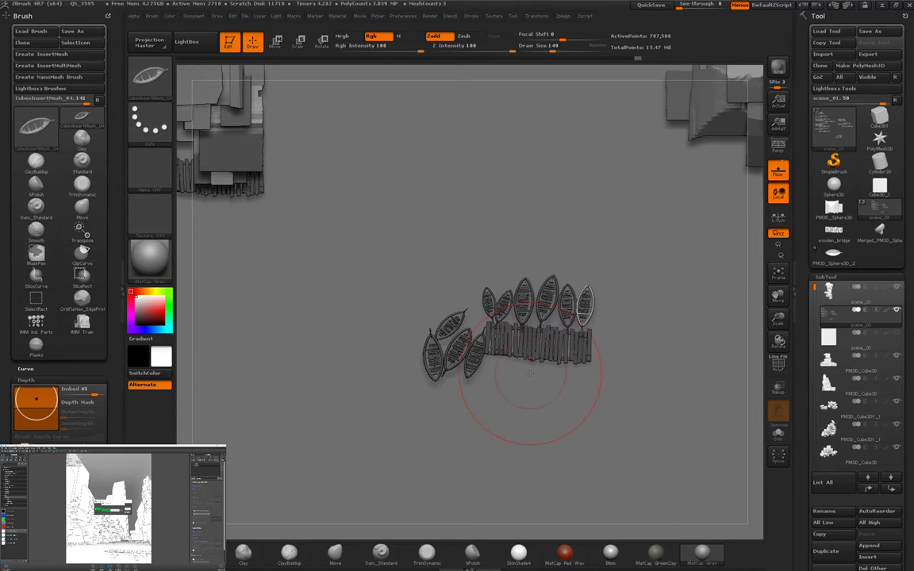
Step: Inspect the inserted boats within the city and in Solo mode
{"action": "left_click", "coordinate": [778, 433]}
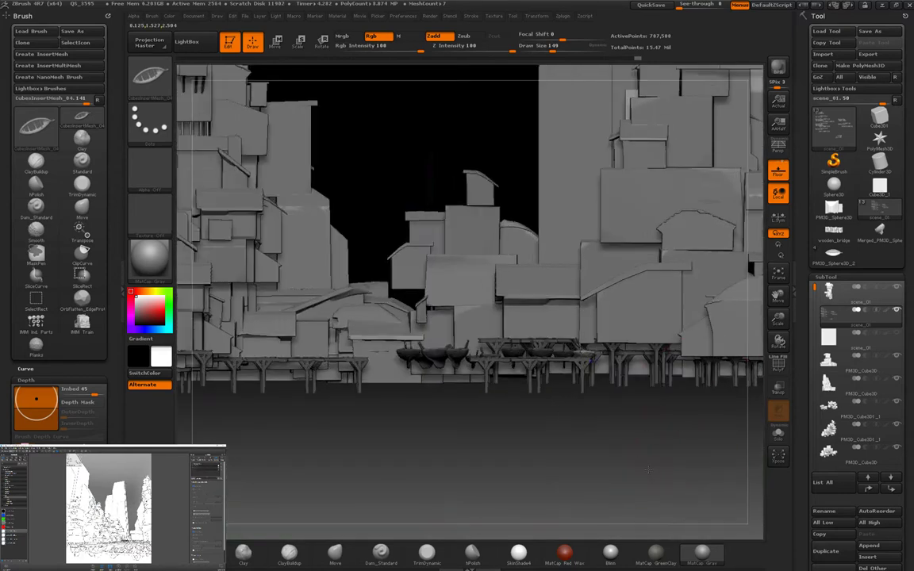
{"action": "left_click", "coordinate": [639, 440]}
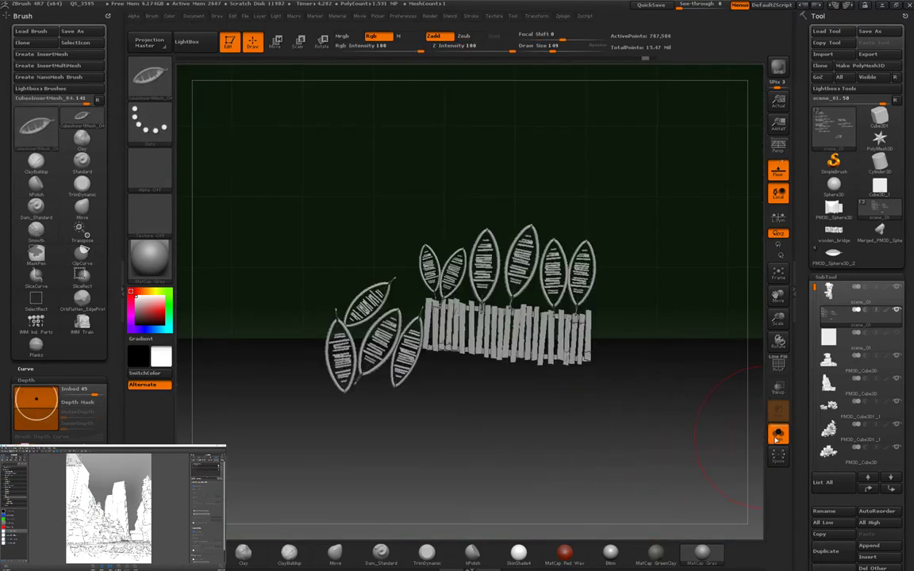
{"action": "left_click", "coordinate": [779, 434]}
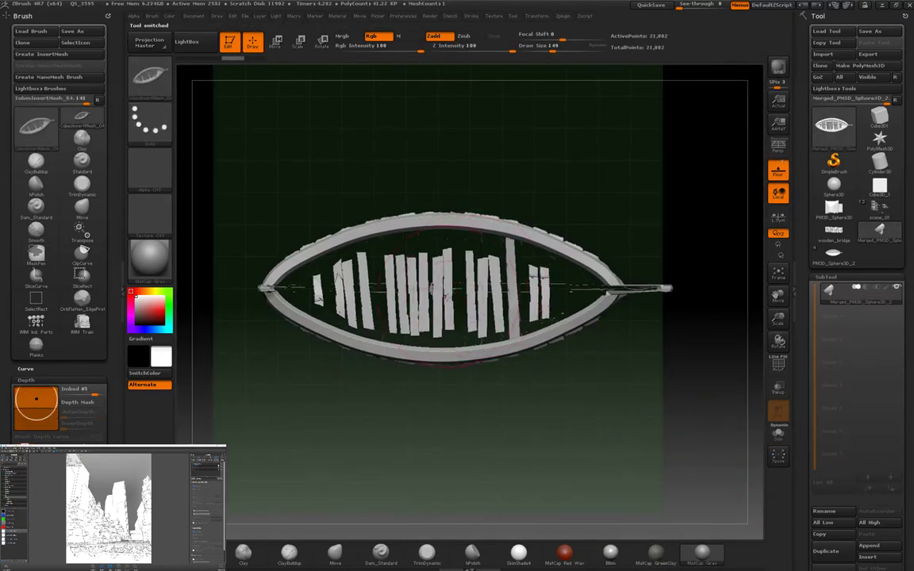
Step: Try to mask the merged boat's rim and adjust its interior planks with the Transpose line and Move brush
{"action": "key", "text": "w"}
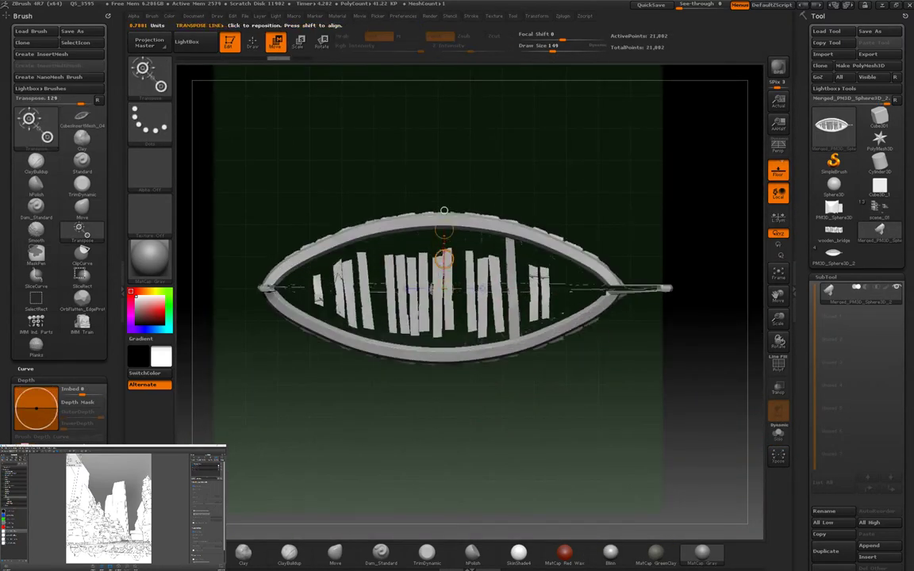
{"action": "right_click_drag", "start_coordinate": [426, 308], "coordinate": [460, 300]}
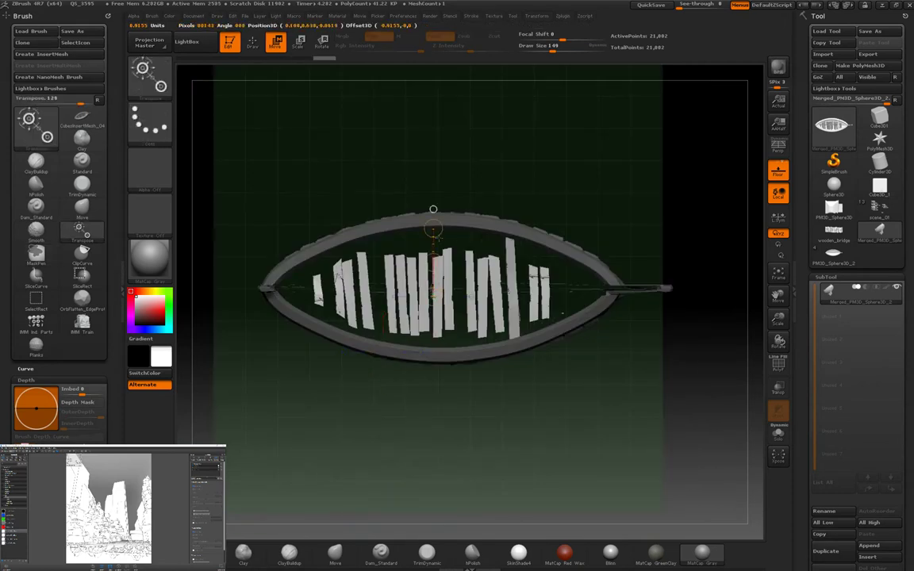
{"action": "key", "text": "q"}
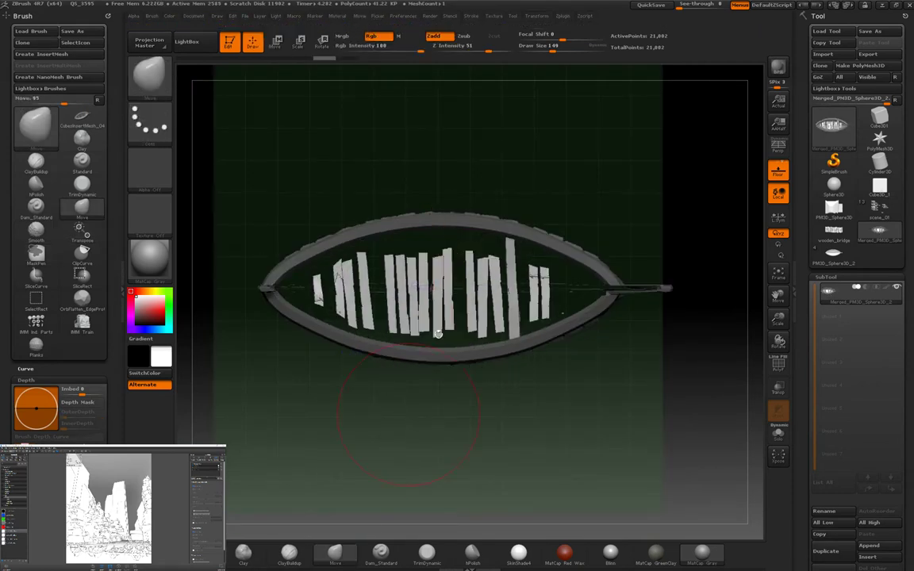
Step: Return to the unmerged boat, space three crossbars across the hull and select the floor planks subtool
{"action": "right_click_drag", "start_coordinate": [563, 314], "coordinate": [759, 422]}
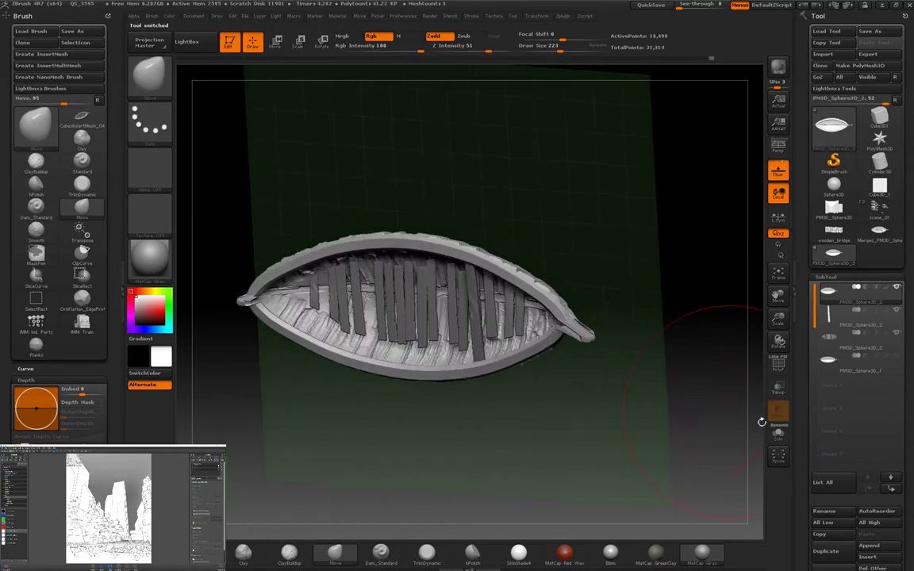
{"action": "left_click", "coordinate": [857, 337]}
{"action": "right_click_drag", "start_coordinate": [753, 353], "coordinate": [731, 326]}
{"action": "left_click", "coordinate": [478, 315], "text": "alt"}
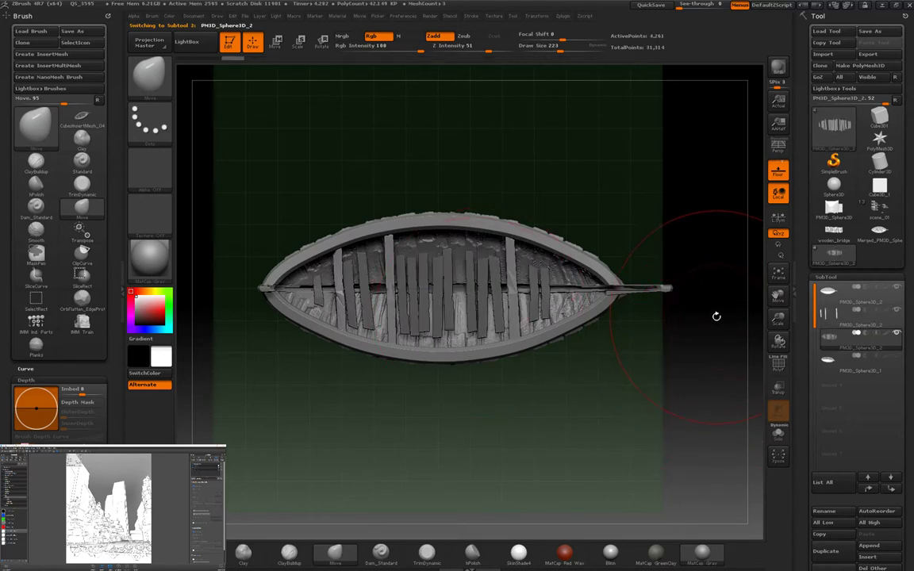
Step: Lengthen the middle floor planks toward both sides of the hull with the Move brush at draw size 149
{"action": "key", "text": "w"}
{"action": "mouse_move", "coordinate": [575, 429]}
{"action": "right_mouse_down", "text": "shift"}
{"action": "mouse_move", "coordinate": [575, 341]}
{"action": "mouse_move", "coordinate": [575, 428]}
{"action": "right_mouse_up", "text": "shift"}
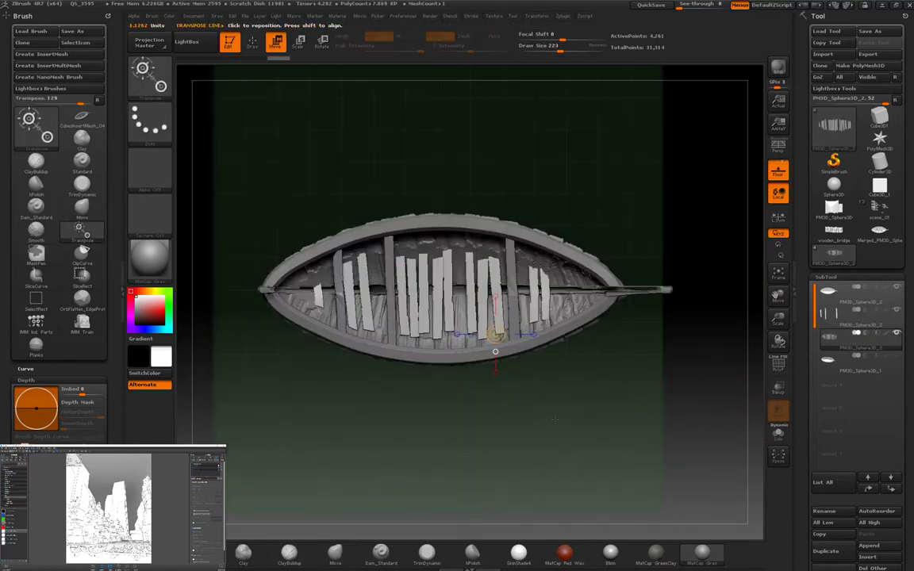
{"action": "left_click", "coordinate": [82, 204]}
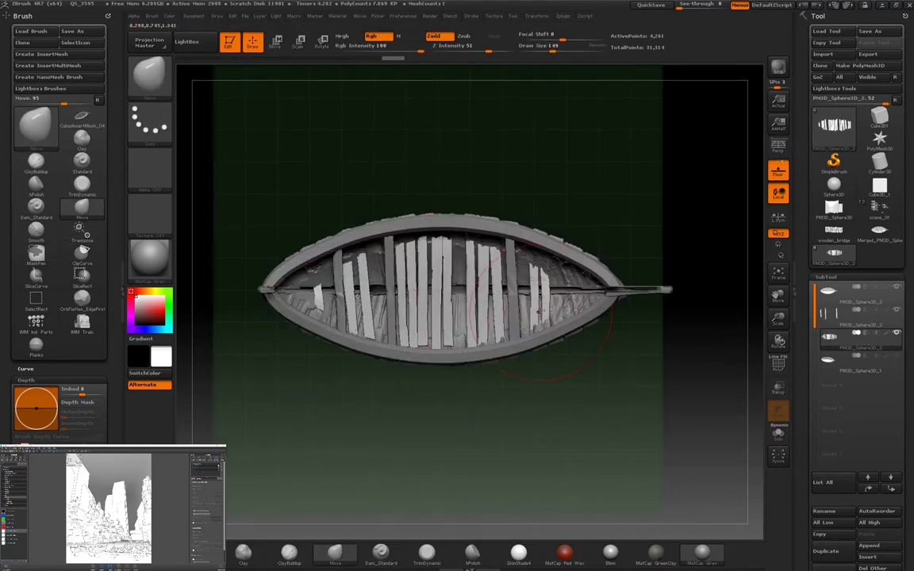
{"action": "right_click_drag", "start_coordinate": [542, 316], "coordinate": [542, 294], "text": "alt"}
Step: Merge the visible boat subtools into one tool again and turn on Double display for it
{"action": "scroll", "coordinate": [844, 469], "scroll_direction": "down", "scroll_amount": 3}
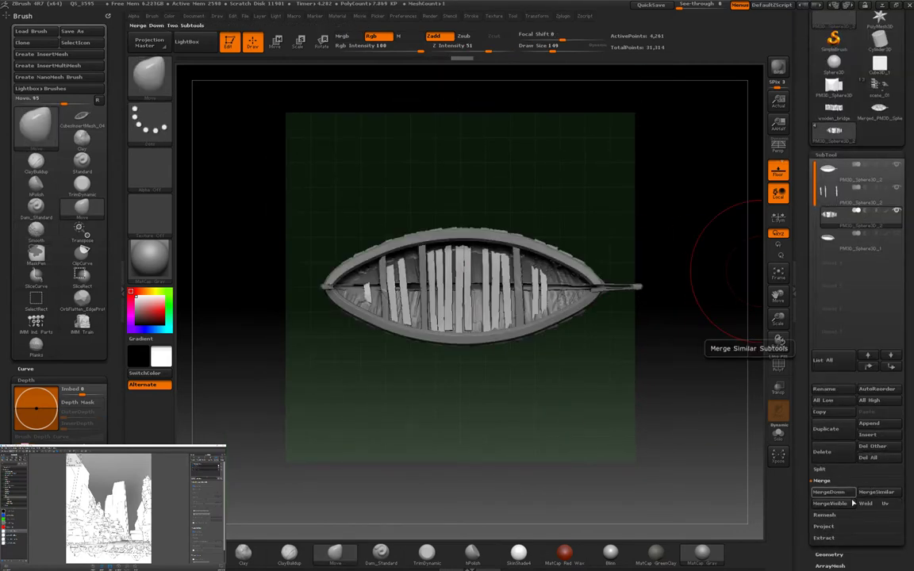
{"action": "left_click", "coordinate": [851, 503]}
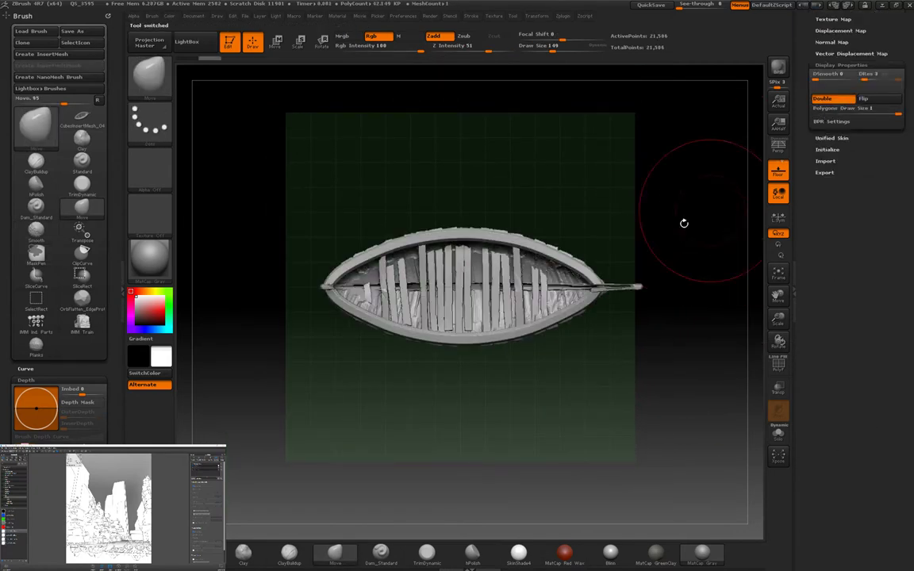
Step: Refine the boat's pointed end from the side with the Move brush at draw size 77 and duplicate the boat subtool
{"action": "key", "text": "f"}
{"action": "key", "text": "w"}
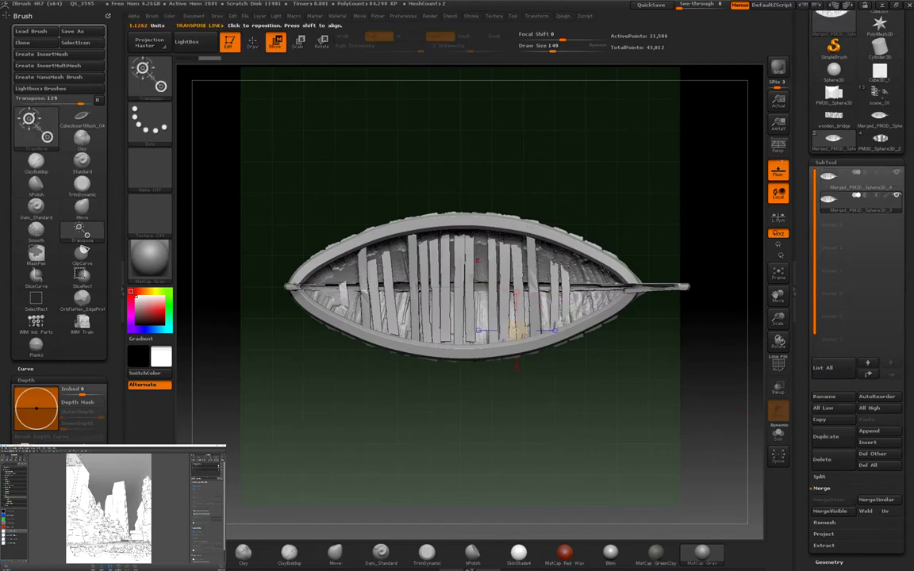
{"action": "mouse_move", "coordinate": [608, 357]}
{"action": "left_mouse_down"}
{"action": "mouse_move", "coordinate": [608, 476]}
{"action": "mouse_move", "coordinate": [638, 229]}
{"action": "left_mouse_up"}
{"action": "key", "text": "q"}
{"action": "key", "text": "space"}
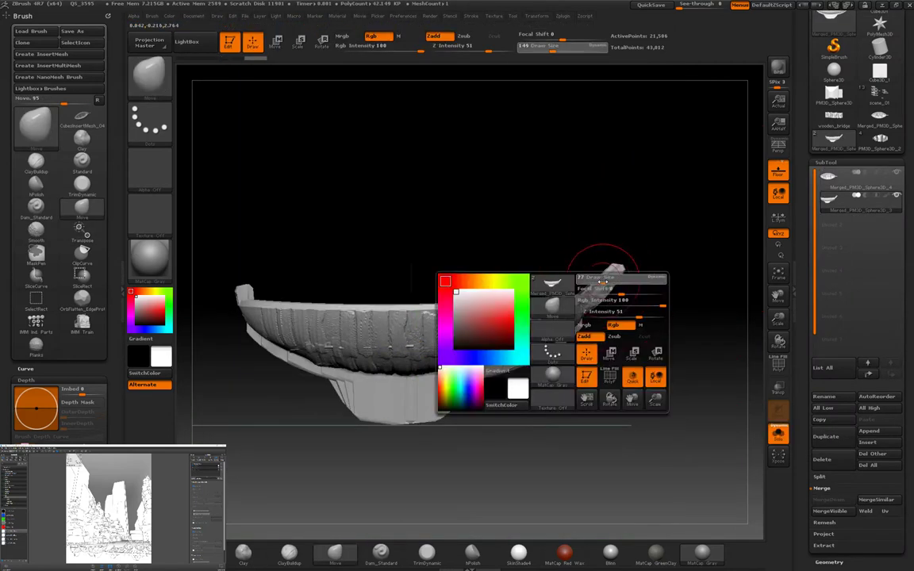
{"action": "left_click_drag", "start_coordinate": [592, 392], "coordinate": [639, 404]}
{"action": "key", "text": "space"}
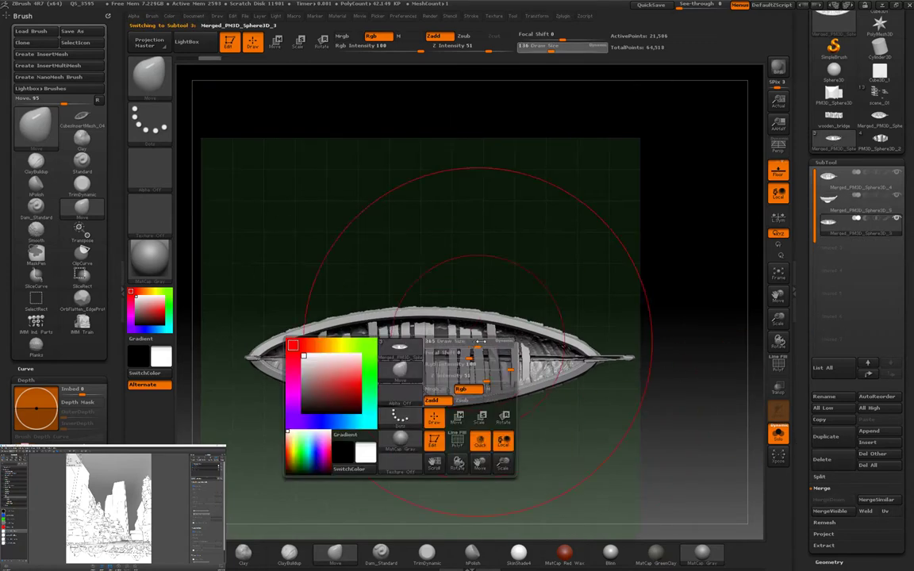
Step: Undo the last hull change and reshape the duplicated boat's rim with the Move brush at draw size 257
{"action": "key", "text": "ctrl+z"}
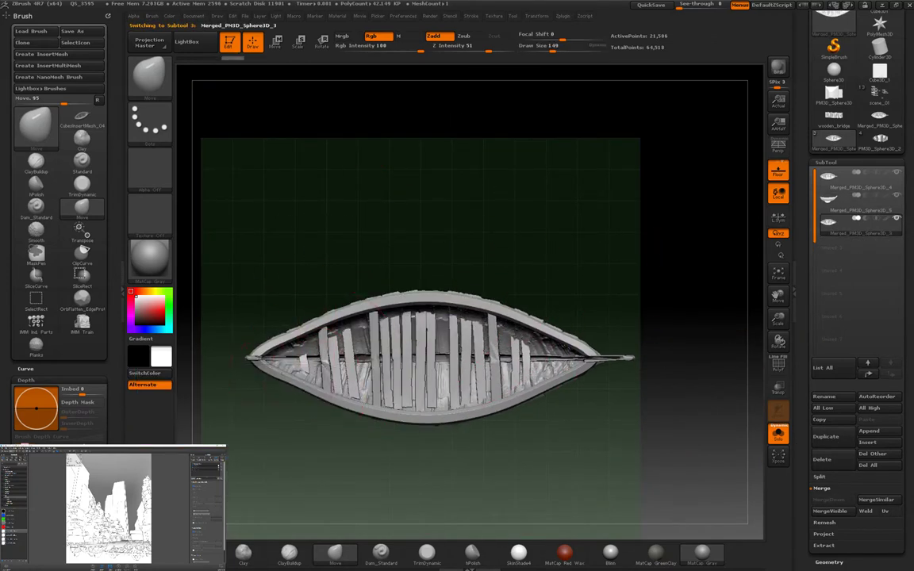
{"action": "key", "text": "space"}
{"action": "left_click_drag", "start_coordinate": [546, 313], "coordinate": [591, 313]}
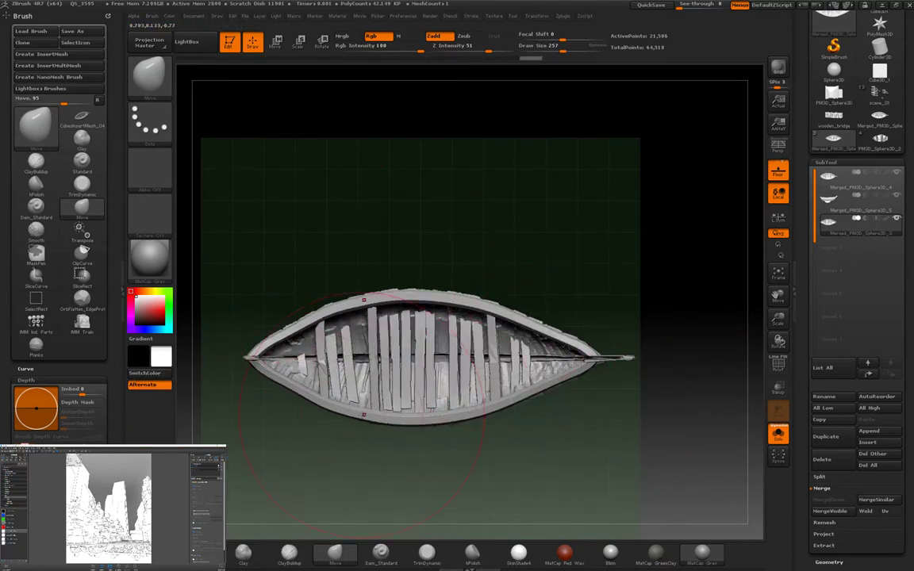
{"action": "mouse_move", "coordinate": [433, 290]}
{"action": "left_mouse_down"}
{"action": "mouse_move", "coordinate": [418, 295]}
{"action": "mouse_move", "coordinate": [465, 326]}
{"action": "mouse_move", "coordinate": [633, 347]}
{"action": "mouse_move", "coordinate": [643, 397]}
{"action": "mouse_move", "coordinate": [672, 433]}
{"action": "mouse_move", "coordinate": [667, 389]}
{"action": "left_mouse_up"}
{"action": "key", "text": "space"}
Step: Mask small patches on both sides of the boat's rim and extract them as a new subtool with thickness 0.02
{"action": "key", "text": "ctrl"}
{"action": "key", "text": "w"}
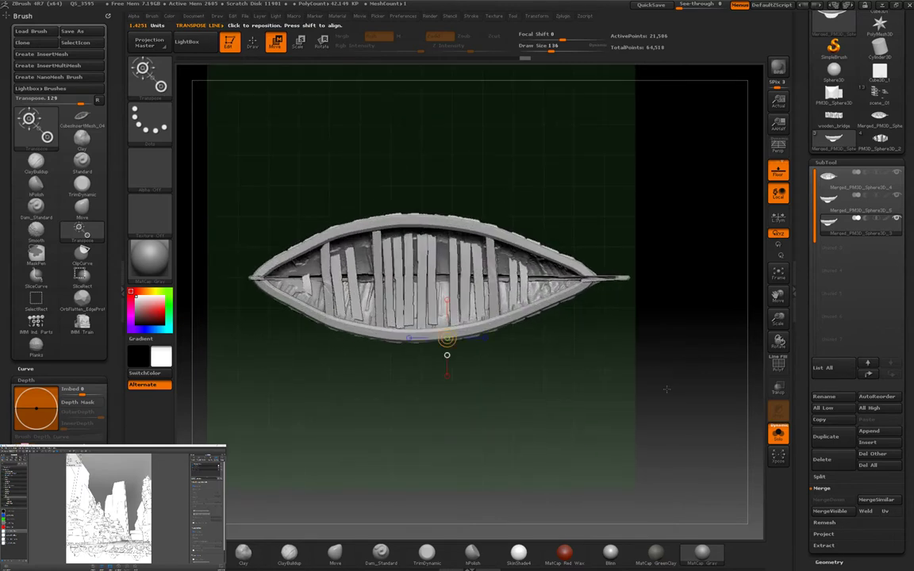
{"action": "left_click", "coordinate": [412, 359], "text": "ctrl"}
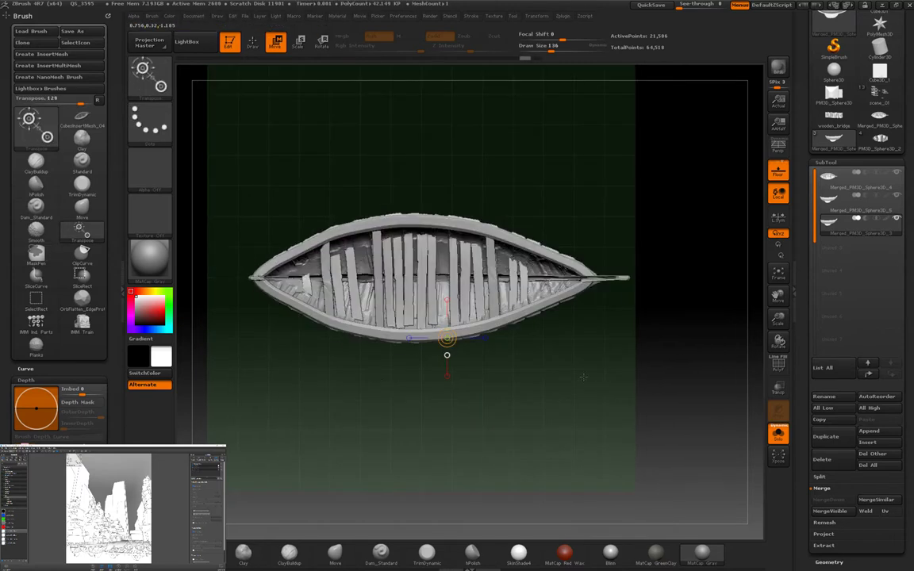
{"action": "left_click_drag", "start_coordinate": [225, 340], "coordinate": [596, 445], "text": "ctrl"}
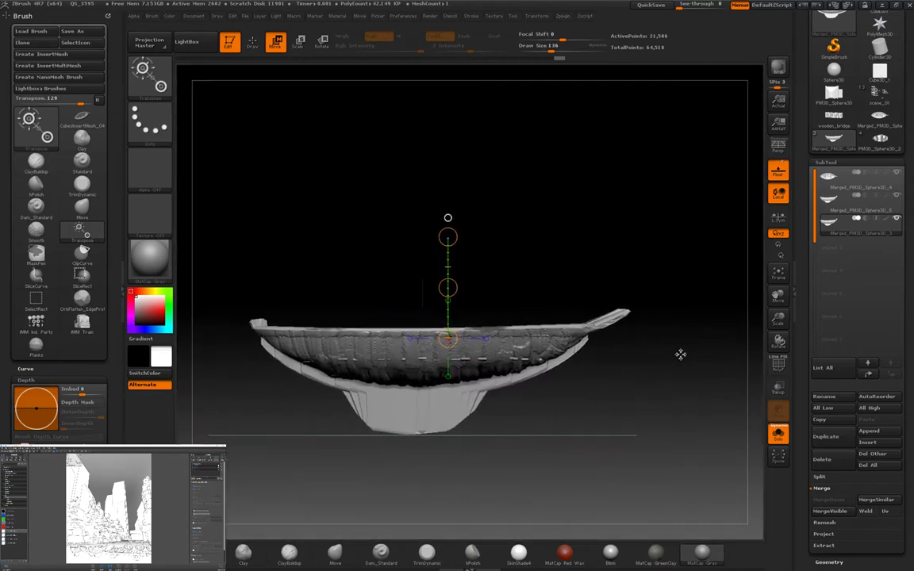
{"action": "left_click", "coordinate": [822, 543]}
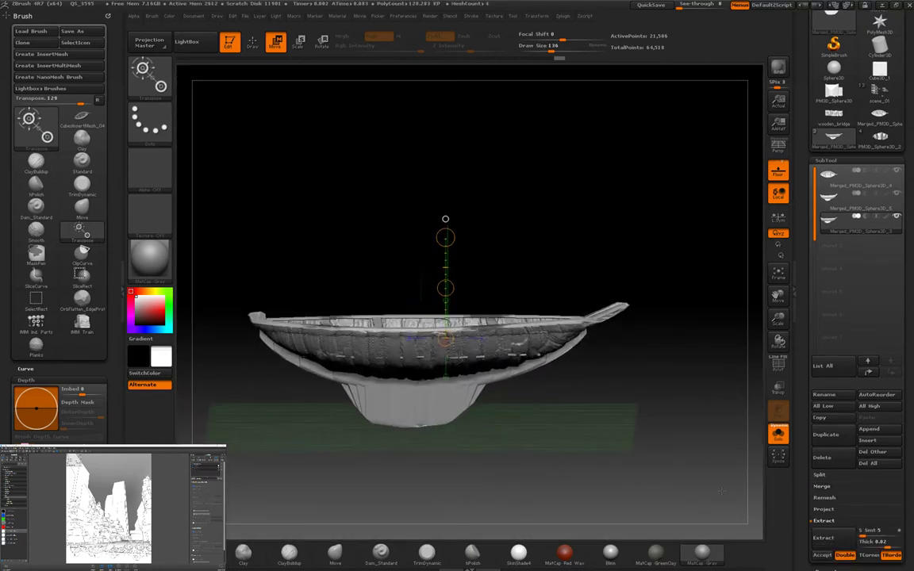
{"action": "left_click_drag", "start_coordinate": [653, 453], "coordinate": [444, 444], "text": "ctrl"}
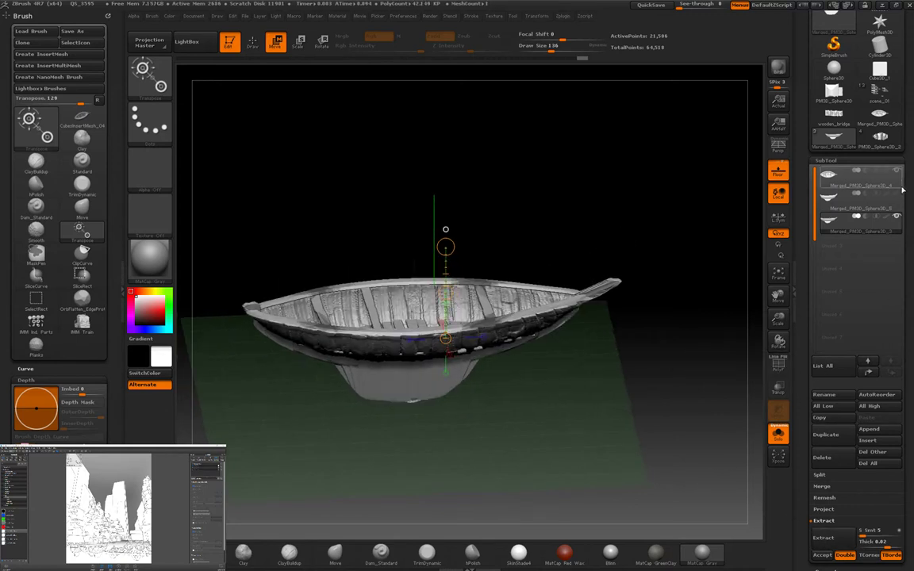
{"action": "left_click", "coordinate": [822, 554]}
{"action": "left_click", "coordinate": [778, 433]}
Step: Slim the extracted rim pieces and stretch them upward into vertical posts with masking and the Transpose line
{"action": "left_click_drag", "start_coordinate": [658, 412], "coordinate": [633, 399], "text": "shift"}
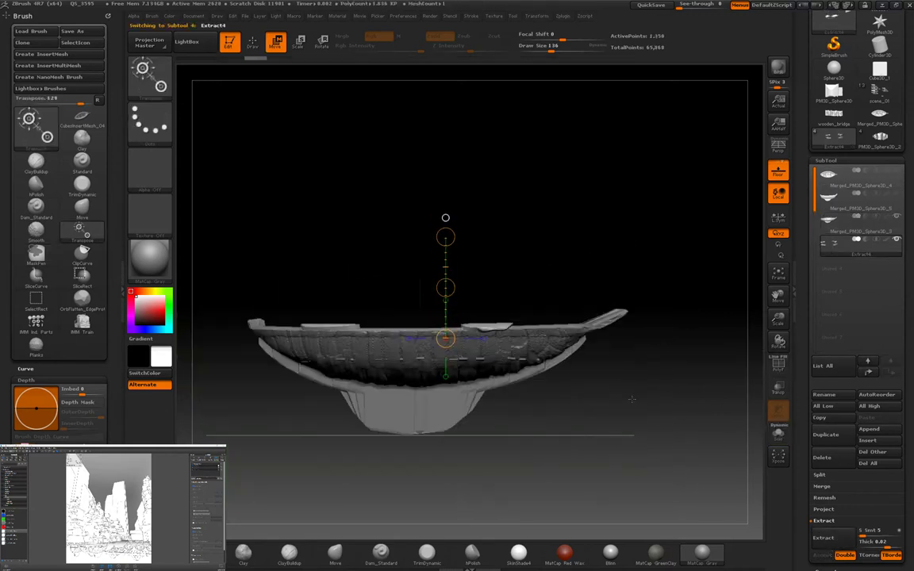
{"action": "left_click_drag", "start_coordinate": [492, 235], "coordinate": [514, 367], "text": "shift"}
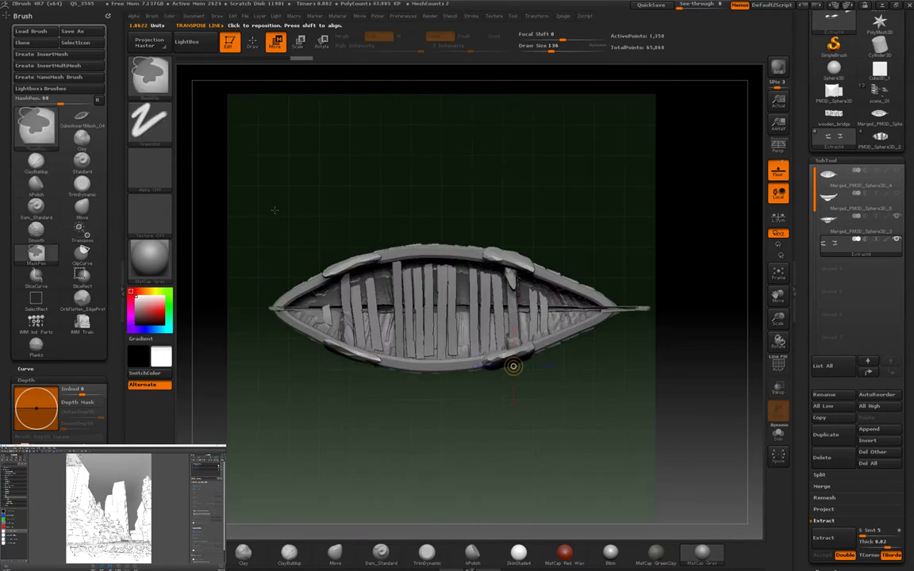
{"action": "left_click_drag", "start_coordinate": [547, 268], "coordinate": [602, 286]}
{"action": "mouse_move", "coordinate": [456, 198]}
{"action": "left_mouse_down", "text": "shift"}
{"action": "mouse_move", "coordinate": [456, 127]}
{"action": "mouse_move", "coordinate": [468, 198]}
{"action": "left_mouse_up", "text": "shift"}
{"action": "left_click_drag", "start_coordinate": [361, 309], "coordinate": [441, 275]}
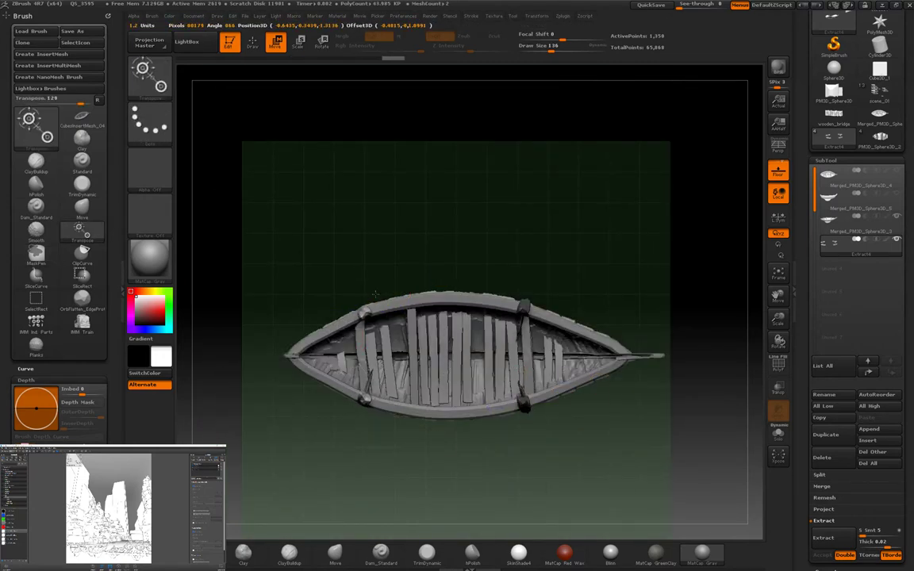
{"action": "mouse_move", "coordinate": [362, 400]}
{"action": "left_mouse_down"}
{"action": "mouse_move", "coordinate": [442, 435]}
{"action": "mouse_move", "coordinate": [251, 353]}
{"action": "left_mouse_up"}
Step: Delete the posts on one side of the boat and mirror the remaining pair across the hull with Mirror And Weld
{"action": "key", "text": "ctrl+shift"}
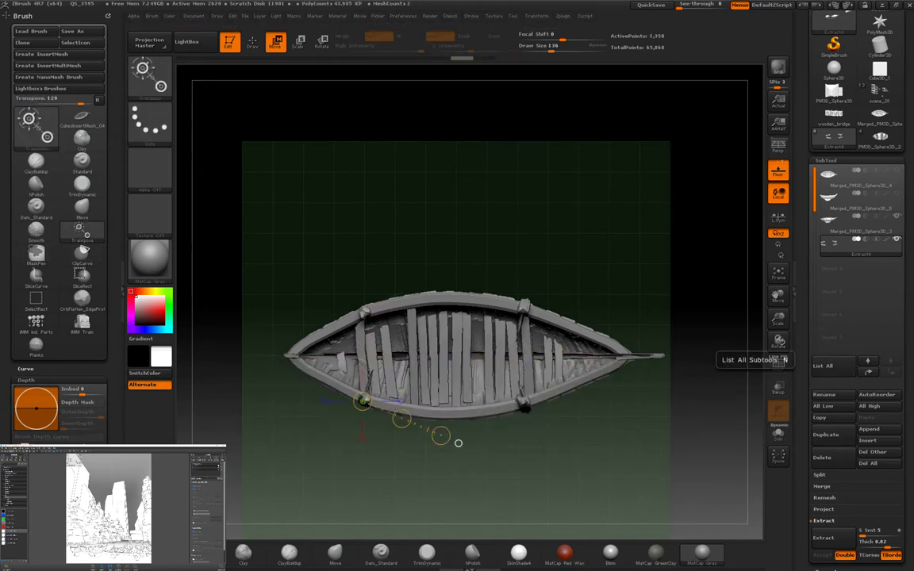
{"action": "left_click_drag", "start_coordinate": [458, 443], "coordinate": [230, 380], "text": "ctrl+shift"}
{"action": "left_click", "coordinate": [825, 160]}
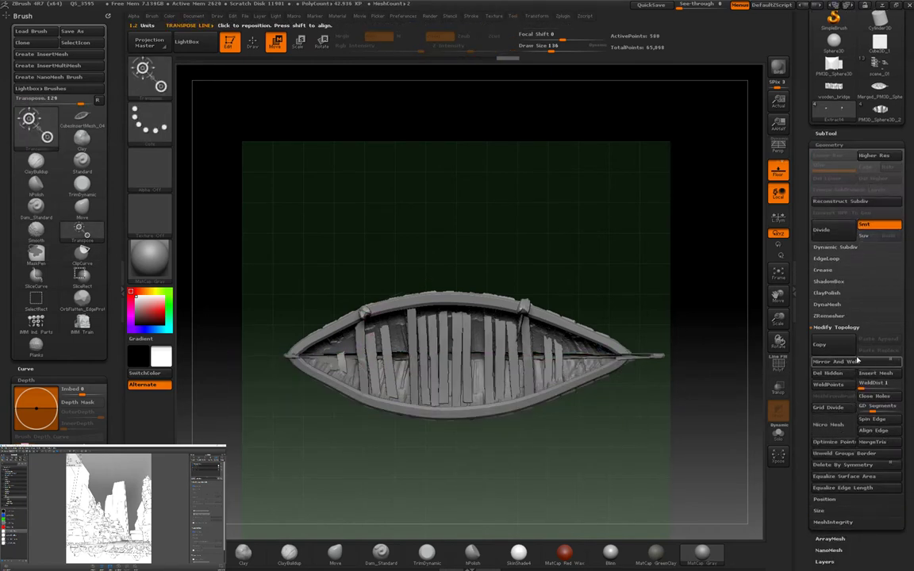
{"action": "key", "text": "q"}
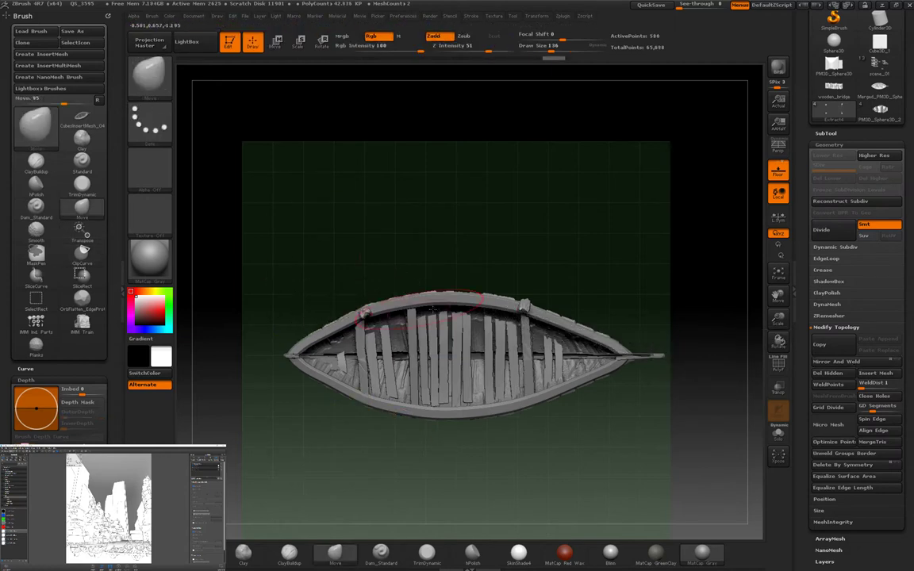
Step: Clip the four posts' tops to an even height with ClipCurve and tilt the rear pair backward
{"action": "mouse_move", "coordinate": [347, 286]}
{"action": "left_mouse_down", "text": "ctrl+shift"}
{"action": "mouse_move", "coordinate": [418, 489]}
{"action": "mouse_move", "coordinate": [587, 212]}
{"action": "mouse_move", "coordinate": [268, 322]}
{"action": "left_mouse_up", "text": "ctrl+shift"}
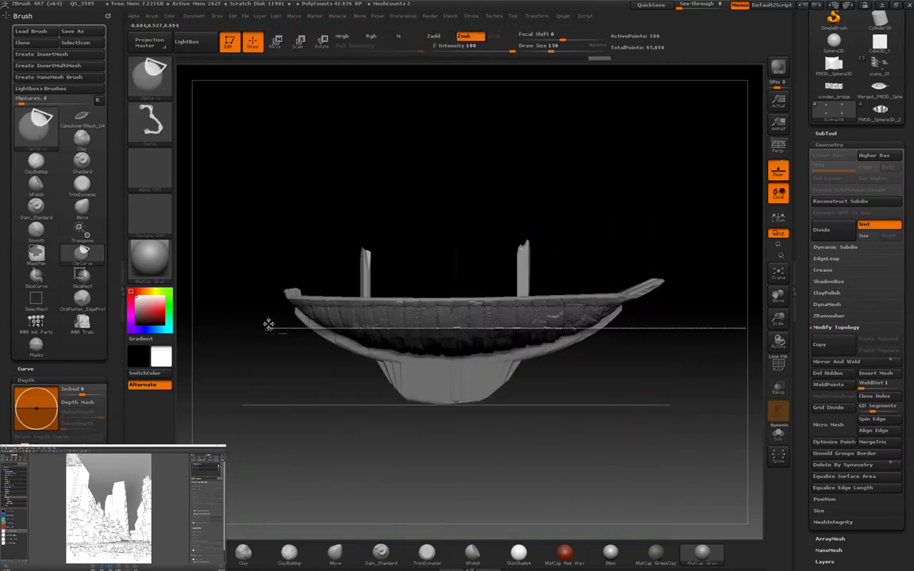
{"action": "left_click_drag", "start_coordinate": [223, 248], "coordinate": [687, 232], "text": "ctrl+shift"}
{"action": "mouse_move", "coordinate": [687, 233]}
{"action": "left_mouse_down"}
{"action": "mouse_move", "coordinate": [731, 347]}
{"action": "mouse_move", "coordinate": [641, 392]}
{"action": "mouse_move", "coordinate": [371, 331]}
{"action": "mouse_move", "coordinate": [365, 313]}
{"action": "mouse_move", "coordinate": [365, 372]}
{"action": "left_mouse_up"}
{"action": "key", "text": "w"}
{"action": "left_click_drag", "start_coordinate": [306, 187], "coordinate": [370, 305], "text": "ctrl"}
{"action": "left_click_drag", "start_coordinate": [439, 294], "coordinate": [526, 294]}
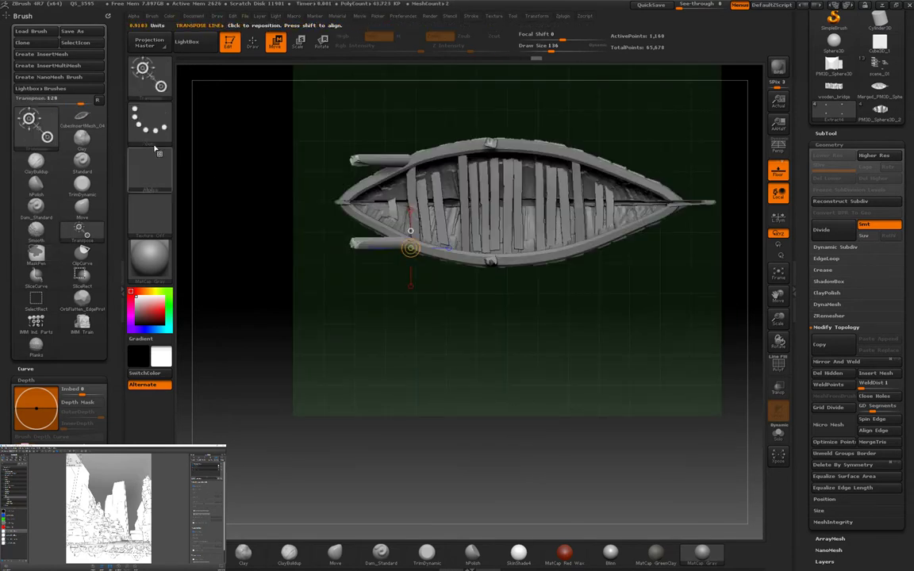
Step: Insert a block over the boat with the CubesInsertMesh_04 brush and flatten and raise it into a roof slab above the posts
{"action": "left_click_drag", "start_coordinate": [468, 203], "coordinate": [476, 254]}
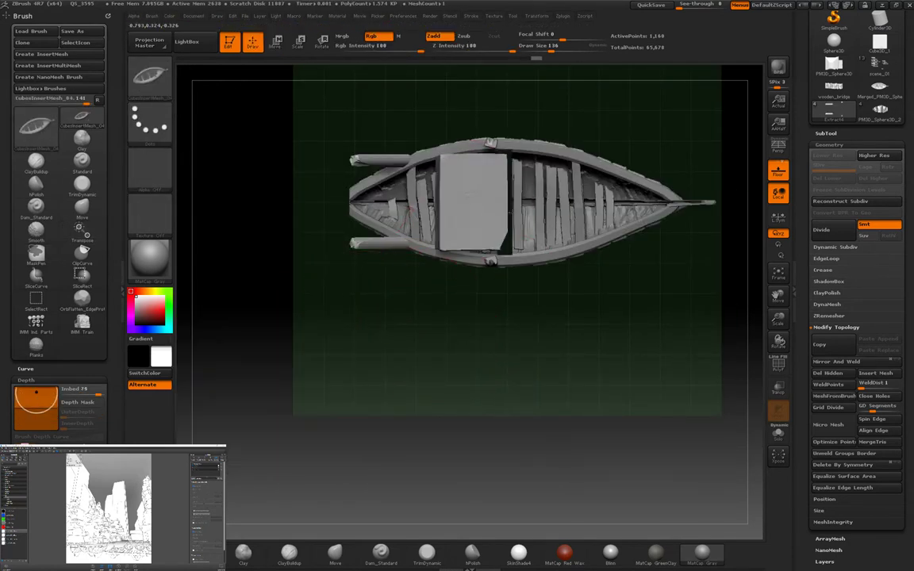
{"action": "left_click_drag", "start_coordinate": [565, 357], "coordinate": [565, 418]}
{"action": "key", "text": "w"}
{"action": "left_click_drag", "start_coordinate": [478, 239], "coordinate": [657, 246]}
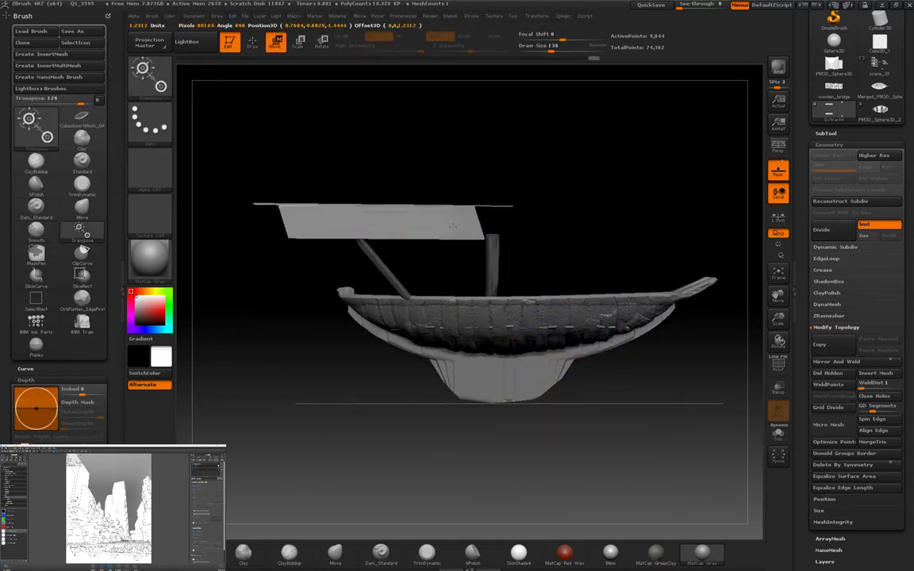
{"action": "key", "text": "ctrl+z"}
{"action": "left_click_drag", "start_coordinate": [455, 280], "coordinate": [456, 211]}
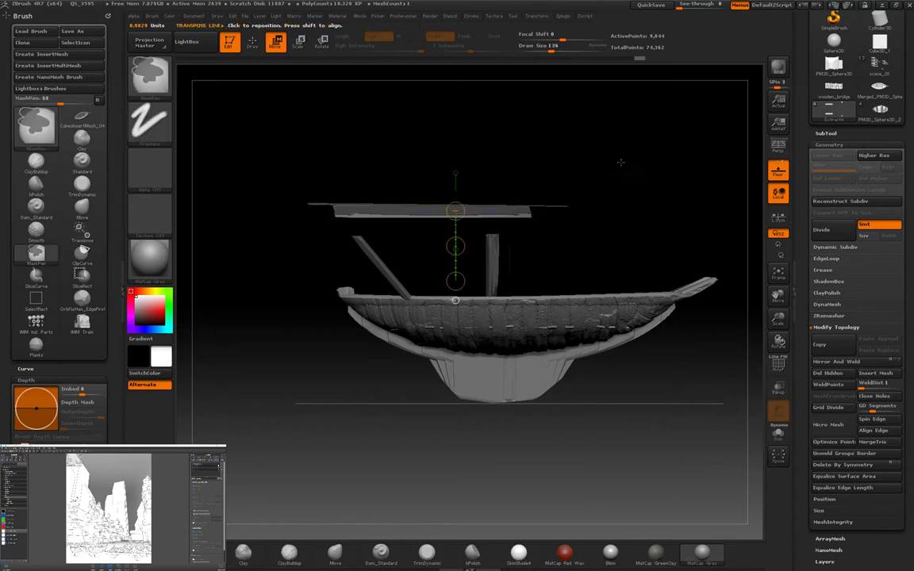
Step: Shape the roof slab into a flared canopy with the Move brush, using draw sizes 422 and 223
{"action": "key", "text": "b"}
{"action": "key", "text": "m"}
{"action": "key", "text": "v"}
{"action": "key", "text": "q"}
{"action": "left_click_drag", "start_coordinate": [621, 162], "coordinate": [430, 520], "text": "shift"}
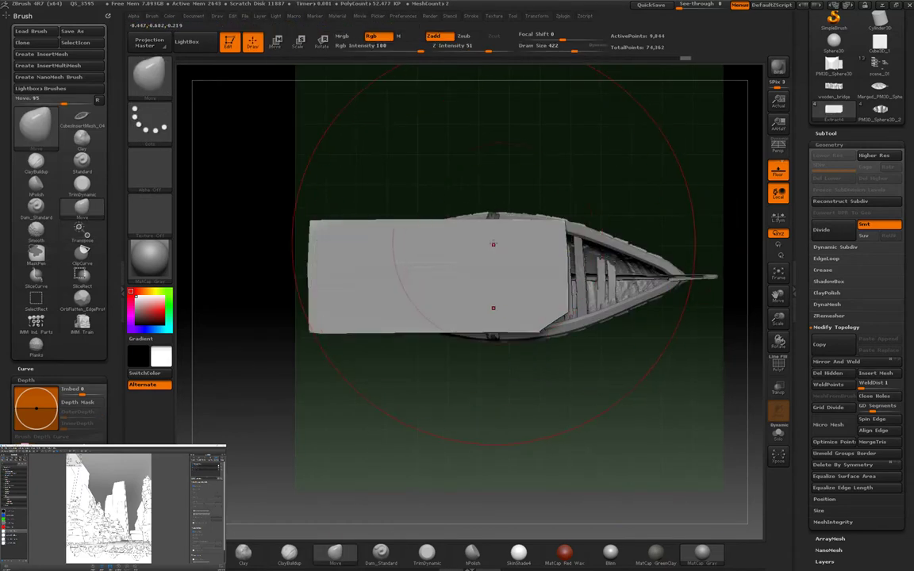
{"action": "left_click_drag", "start_coordinate": [492, 244], "coordinate": [353, 268]}
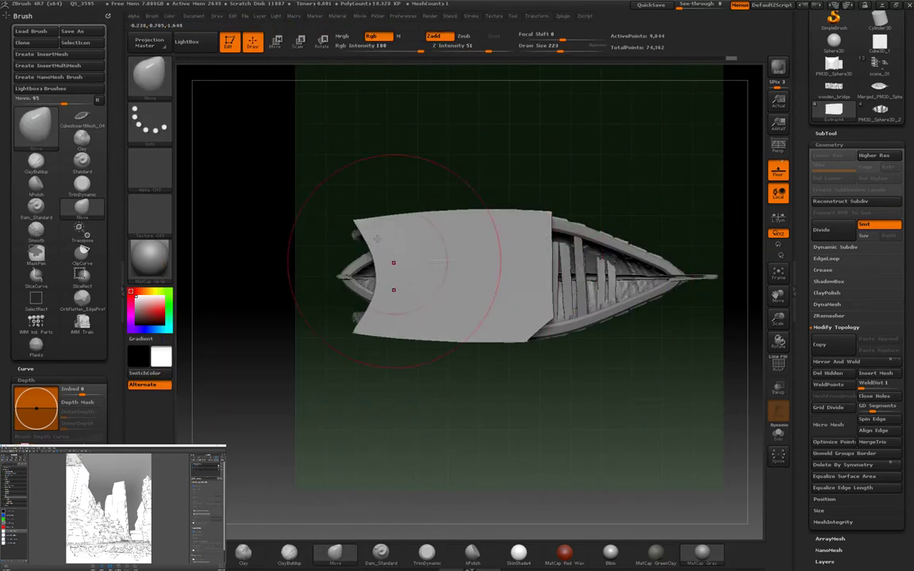
{"action": "mouse_move", "coordinate": [238, 222]}
{"action": "left_mouse_down"}
{"action": "mouse_move", "coordinate": [333, 238]}
{"action": "mouse_move", "coordinate": [418, 234]}
{"action": "mouse_move", "coordinate": [368, 246]}
{"action": "mouse_move", "coordinate": [550, 194]}
{"action": "mouse_move", "coordinate": [550, 239]}
{"action": "mouse_move", "coordinate": [579, 238]}
{"action": "mouse_move", "coordinate": [474, 290]}
{"action": "mouse_move", "coordinate": [400, 257]}
{"action": "mouse_move", "coordinate": [429, 325]}
{"action": "mouse_move", "coordinate": [502, 371]}
{"action": "mouse_move", "coordinate": [586, 351]}
{"action": "mouse_move", "coordinate": [679, 300]}
{"action": "mouse_move", "coordinate": [428, 337]}
{"action": "mouse_move", "coordinate": [267, 302]}
{"action": "mouse_move", "coordinate": [483, 261]}
{"action": "mouse_move", "coordinate": [405, 272]}
{"action": "left_mouse_up"}
{"action": "key", "text": "w"}
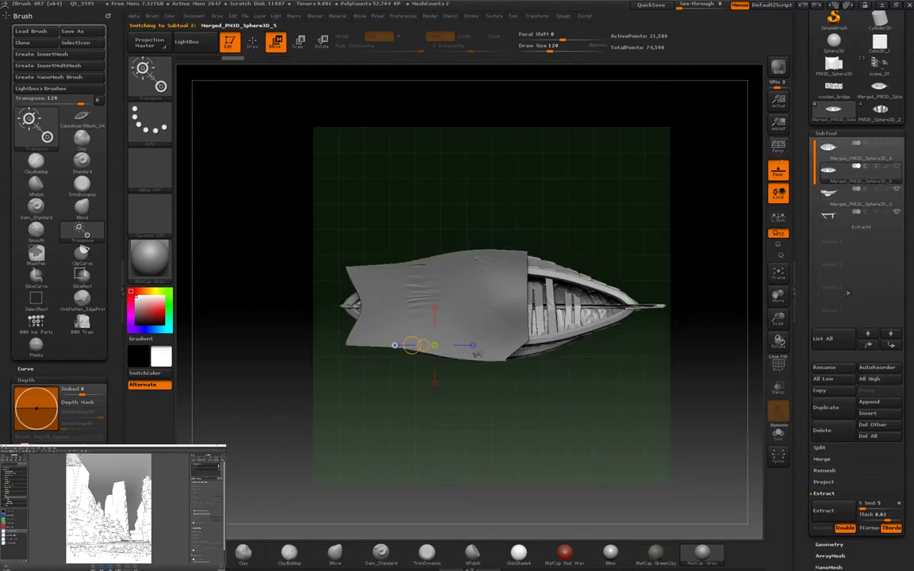
Step: Merge the boat, raised hull copy and canopy subtools into one and delete the raised copy's forward section
{"action": "left_click", "coordinate": [821, 459]}
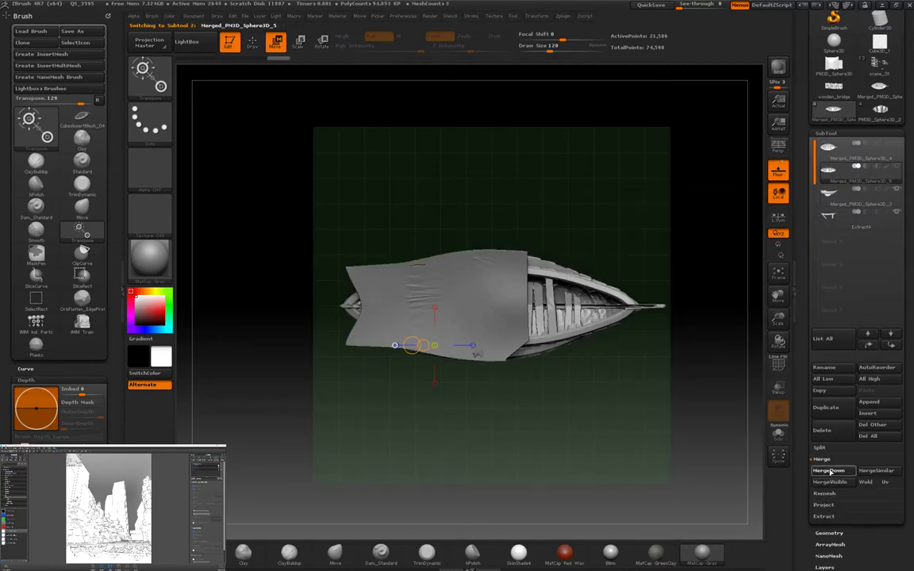
{"action": "left_click_drag", "start_coordinate": [745, 406], "coordinate": [699, 326], "text": "shift"}
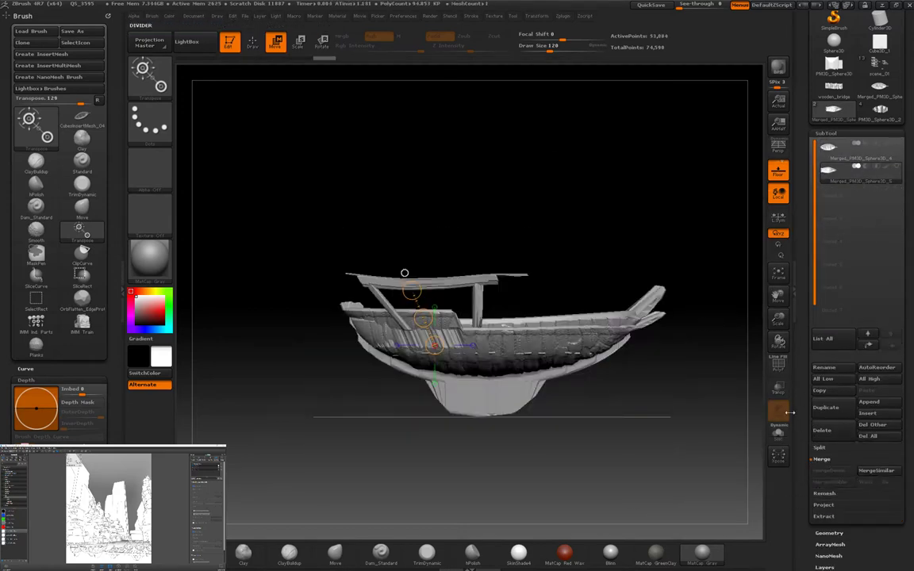
{"action": "key", "text": "q"}
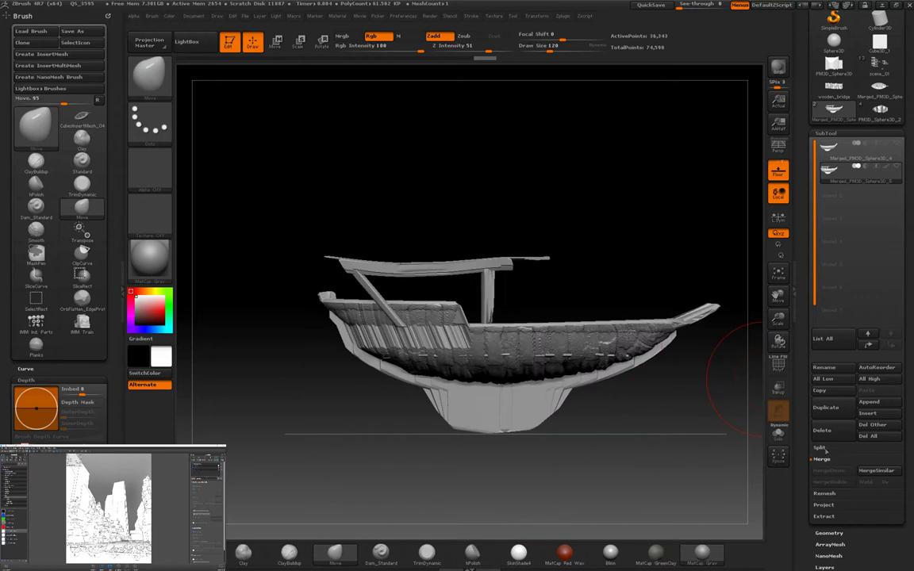
{"action": "left_click", "coordinate": [829, 533]}
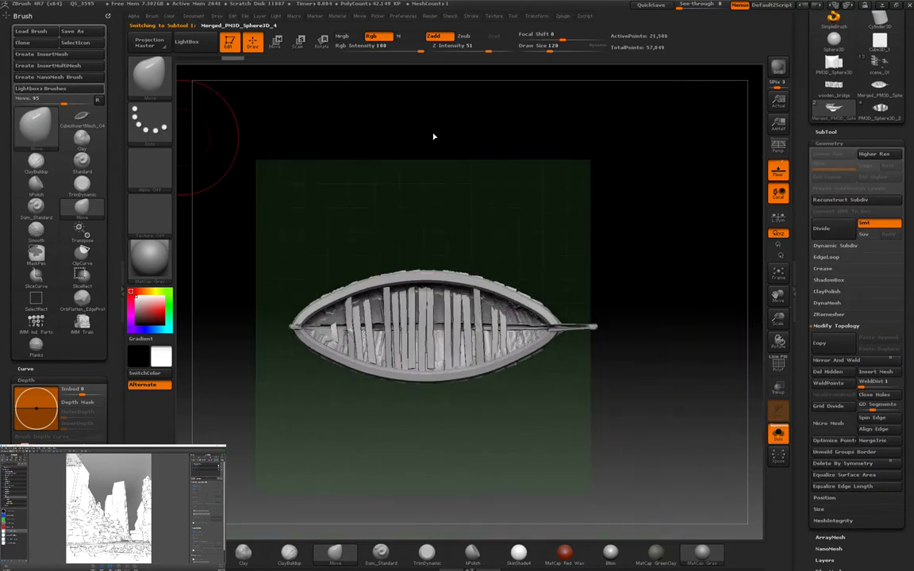
Step: Create new InsertMesh brushes from the open boat and undo the last change to it
{"action": "left_click", "coordinate": [82, 55]}
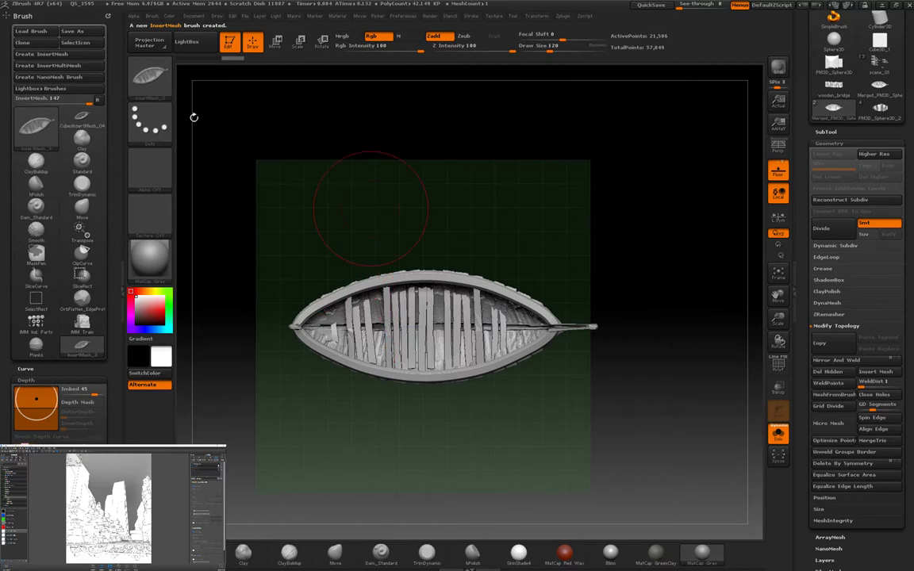
{"action": "left_click", "coordinate": [81, 231]}
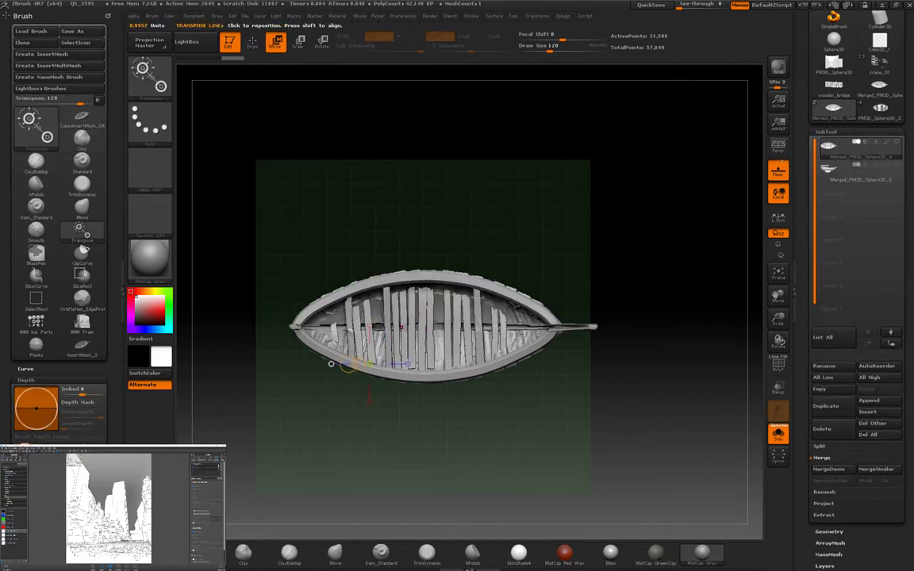
{"action": "left_click_drag", "start_coordinate": [419, 294], "coordinate": [419, 216]}
{"action": "left_click", "coordinate": [79, 54]}
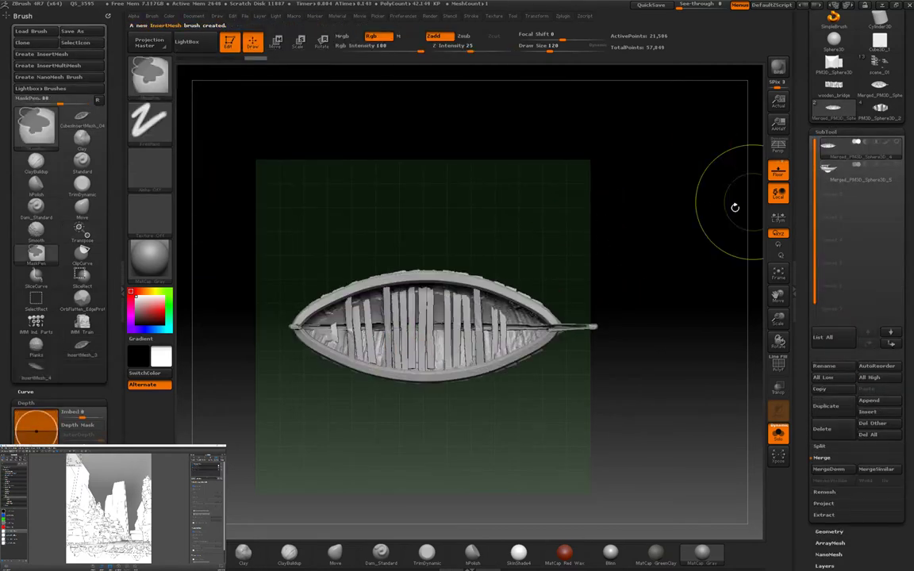
{"action": "left_click_drag", "start_coordinate": [373, 325], "coordinate": [445, 325]}
{"action": "left_click", "coordinate": [80, 54]}
{"action": "key", "text": "ctrl+z"}
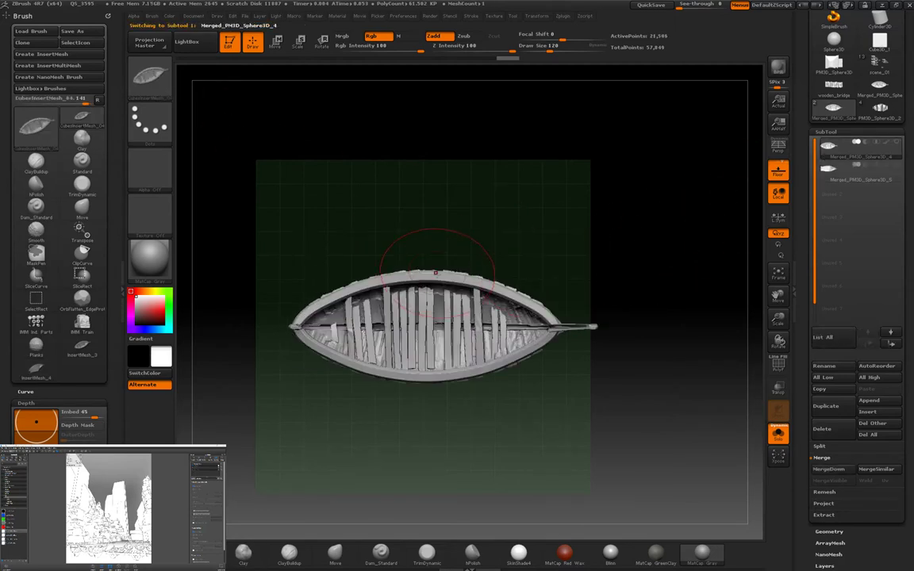
Step: Select the canopied boat subtool and append it to the CubesInsertMesh_04 brush
{"action": "key", "text": "m"}
{"action": "key", "text": "Escape"}
{"action": "left_click", "coordinate": [853, 165]}
{"action": "left_click", "coordinate": [79, 54]}
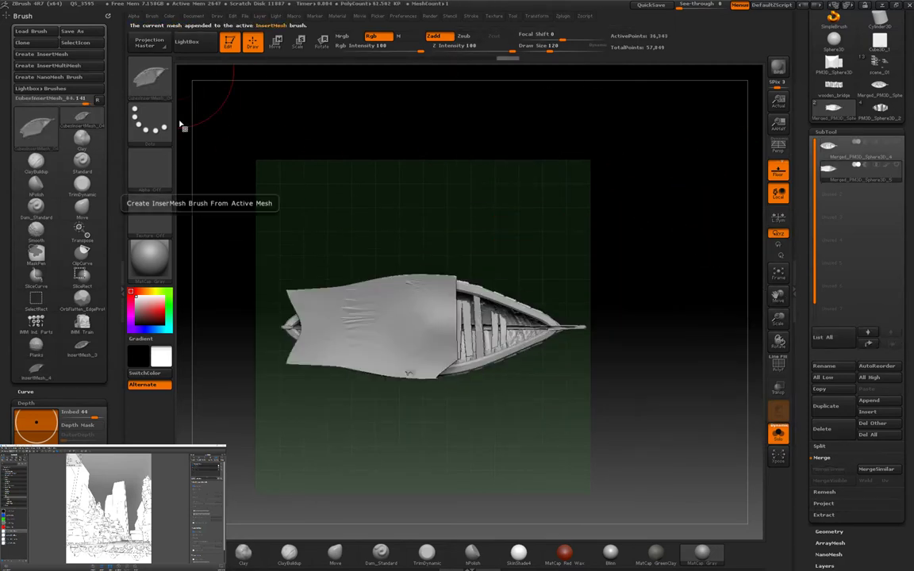
Step: Choose the canopied boat as the brush's insert mesh, switch to the scene_01 tool and select its PM3D_Cube3D subtool
{"action": "key", "text": "m"}
{"action": "left_click", "coordinate": [461, 278]}
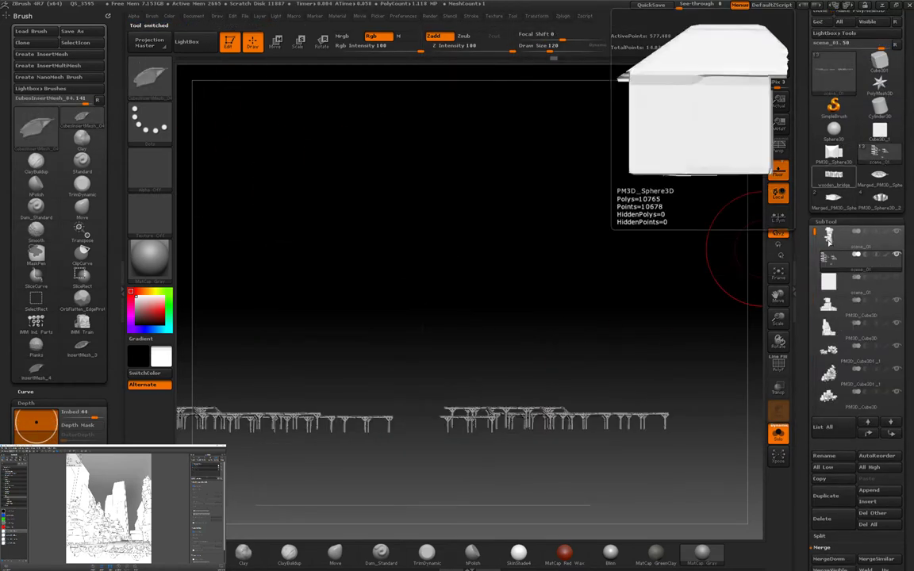
{"action": "left_click", "coordinate": [833, 105]}
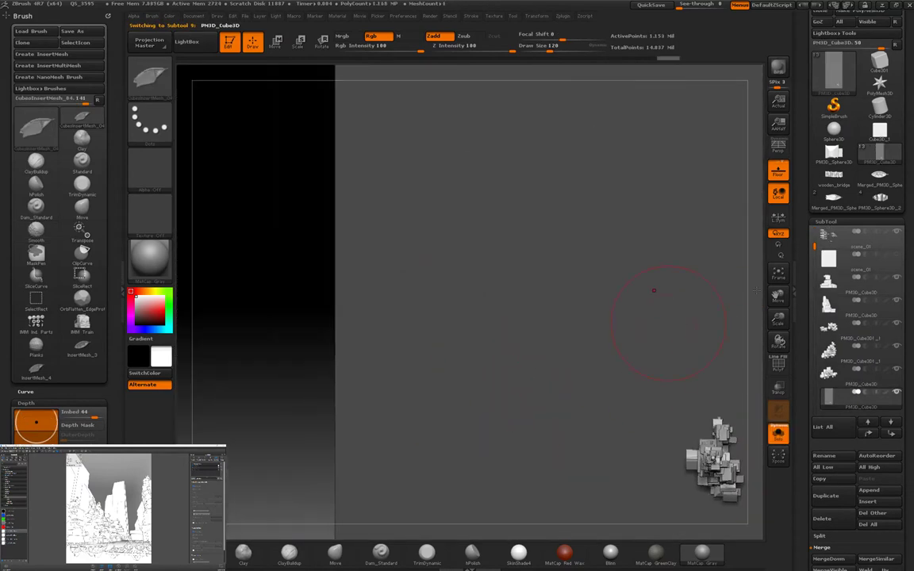
Step: Split the ground plane off the PM3D_Cube3D subtool into a subtool of its own
{"action": "left_click", "coordinate": [821, 547]}
{"action": "left_click", "coordinate": [819, 476]}
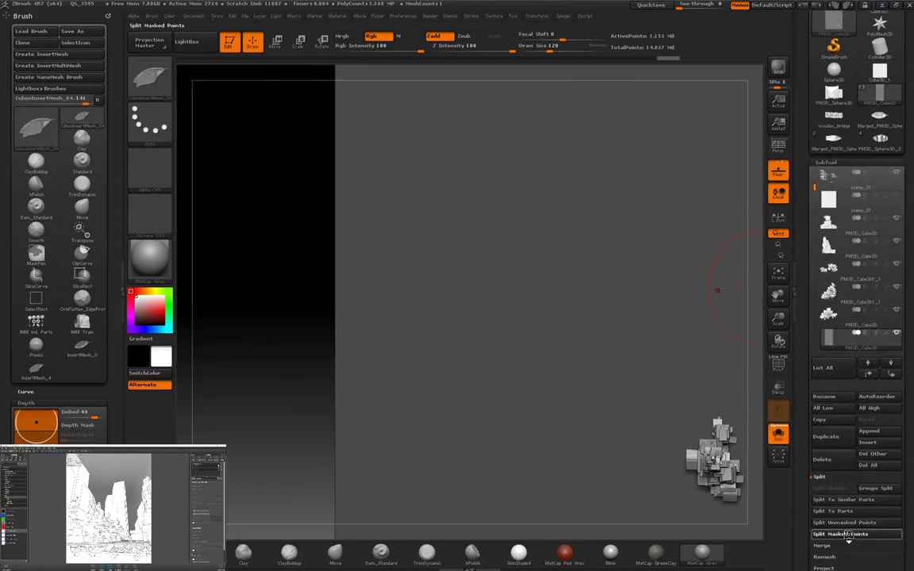
{"action": "left_click_drag", "start_coordinate": [476, 318], "coordinate": [547, 331], "text": "alt"}
Step: Reduce the insert brush's embed depth to 9 and insert the canopied boat beside the isolated pier section on the ground plane
{"action": "key", "text": "m"}
{"action": "left_click_drag", "start_coordinate": [500, 373], "coordinate": [561, 490]}
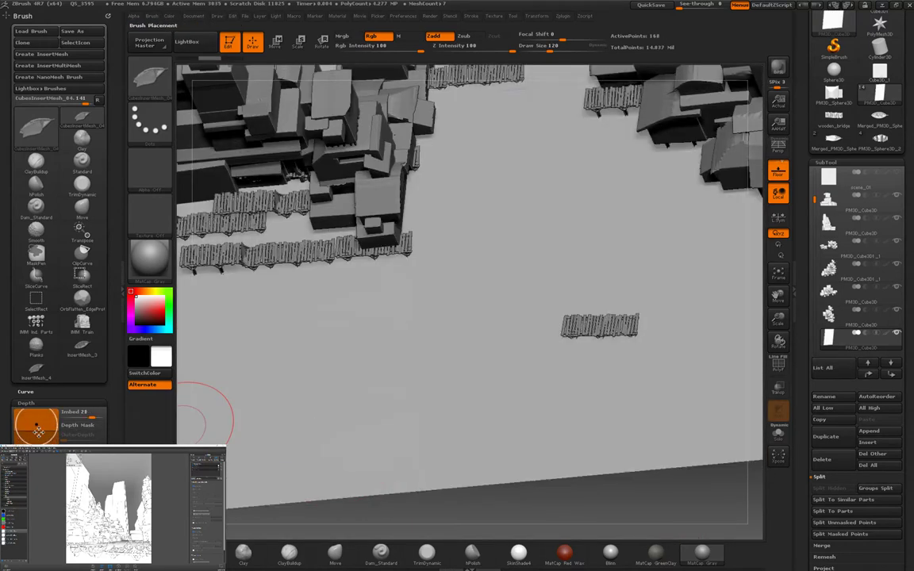
{"action": "mouse_move", "coordinate": [204, 418]}
{"action": "left_mouse_down"}
{"action": "mouse_move", "coordinate": [560, 501]}
{"action": "mouse_move", "coordinate": [439, 397]}
{"action": "mouse_move", "coordinate": [203, 409]}
{"action": "left_mouse_up"}
{"action": "left_click_drag", "start_coordinate": [431, 444], "coordinate": [443, 450]}
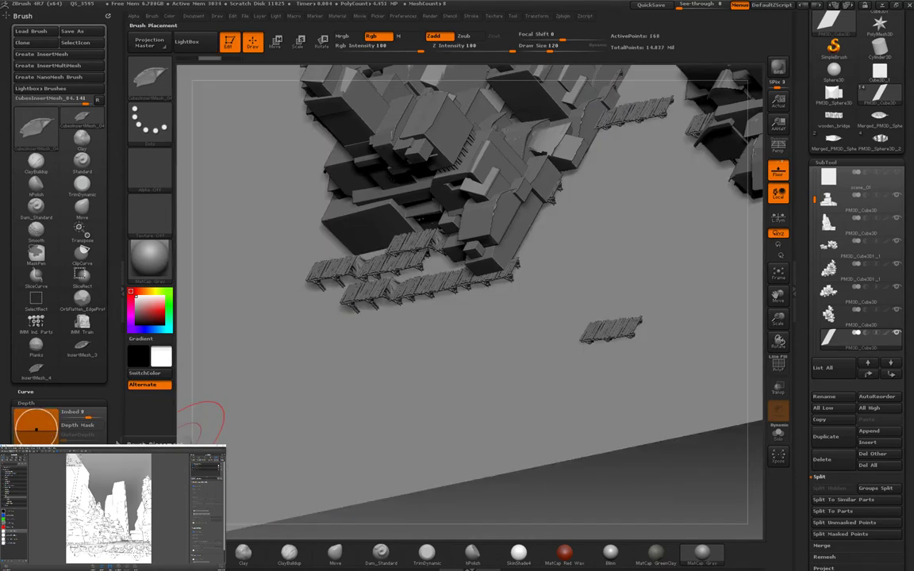
{"action": "left_click_drag", "start_coordinate": [198, 424], "coordinate": [638, 490]}
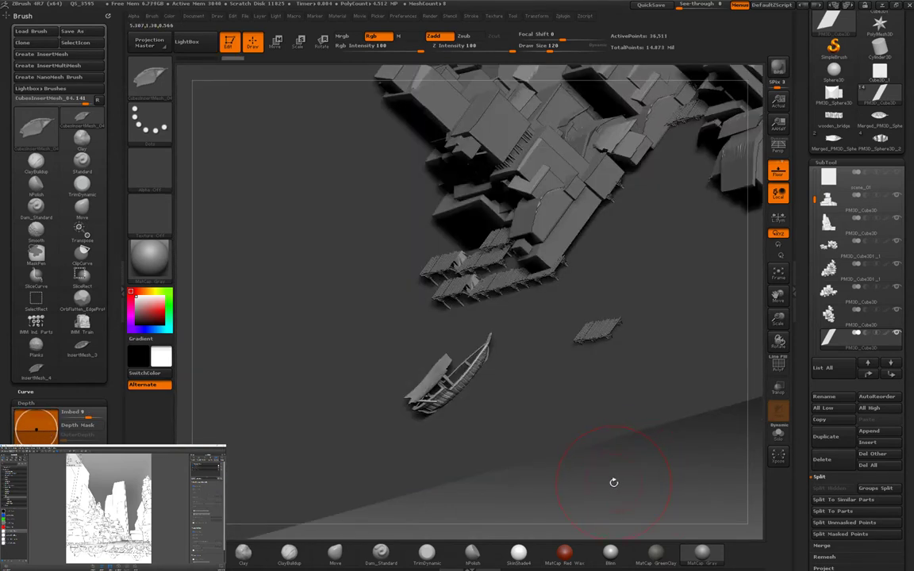
{"action": "left_click_drag", "start_coordinate": [617, 481], "coordinate": [612, 479], "text": "shift"}
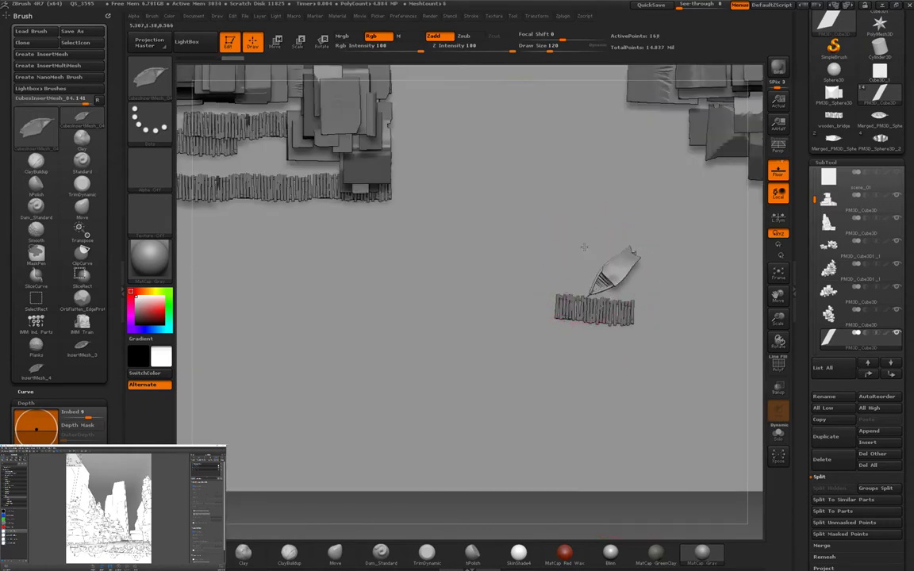
Step: Render the scene to check the canopied boat, and scale it up and rotate it against the pier
{"action": "left_click", "coordinate": [778, 68]}
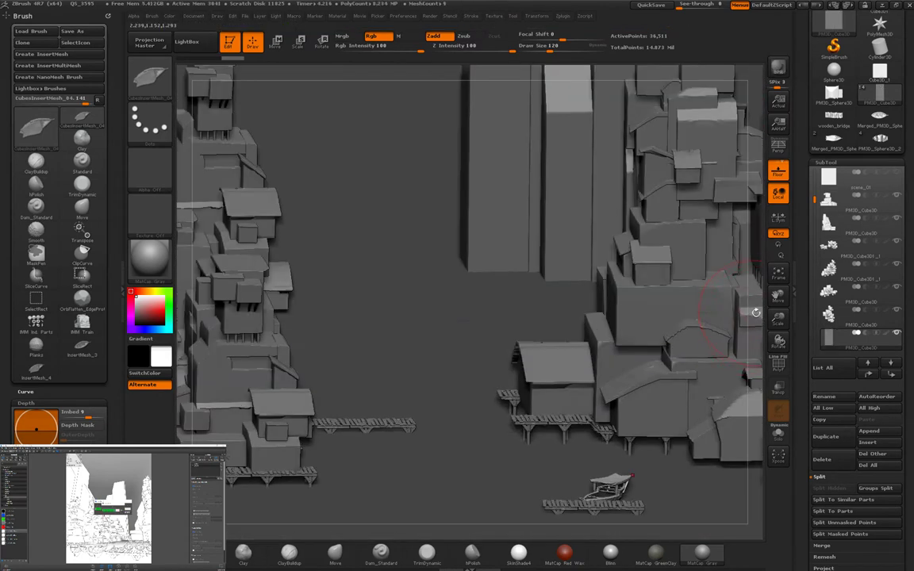
{"action": "left_click_drag", "start_coordinate": [757, 313], "coordinate": [690, 401], "text": "shift"}
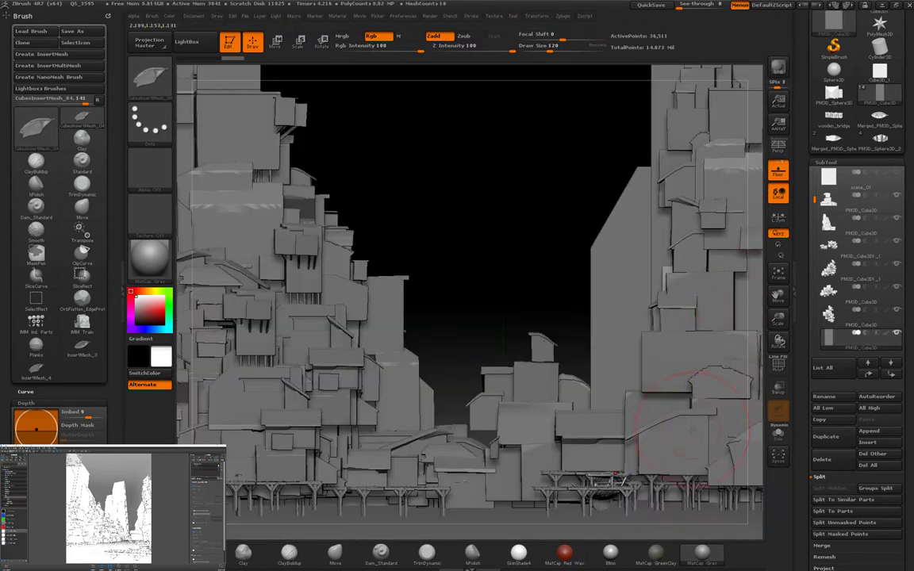
{"action": "key", "text": "e"}
{"action": "left_click_drag", "start_coordinate": [598, 496], "coordinate": [598, 329]}
{"action": "left_click_drag", "start_coordinate": [587, 232], "coordinate": [472, 275]}
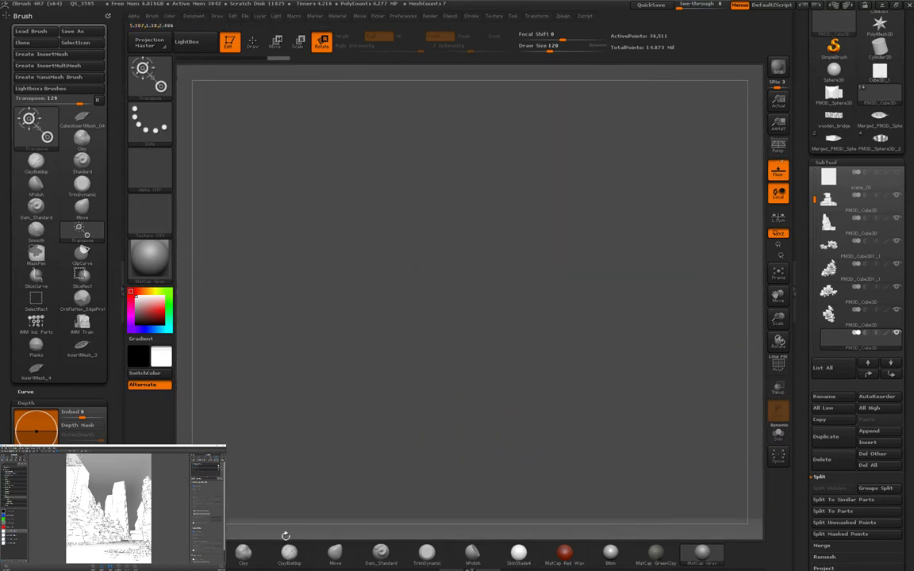
Step: Move the canopied boat slightly sideways along the edge of the isolated pier section
{"action": "key", "text": "w"}
{"action": "left_click_drag", "start_coordinate": [449, 213], "coordinate": [501, 165]}
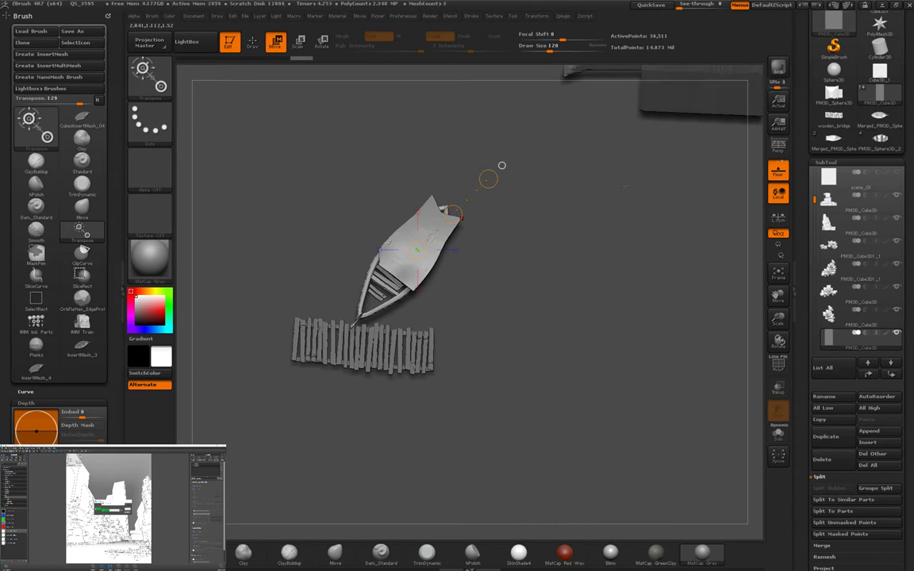
{"action": "left_click_drag", "start_coordinate": [682, 226], "coordinate": [564, 254]}
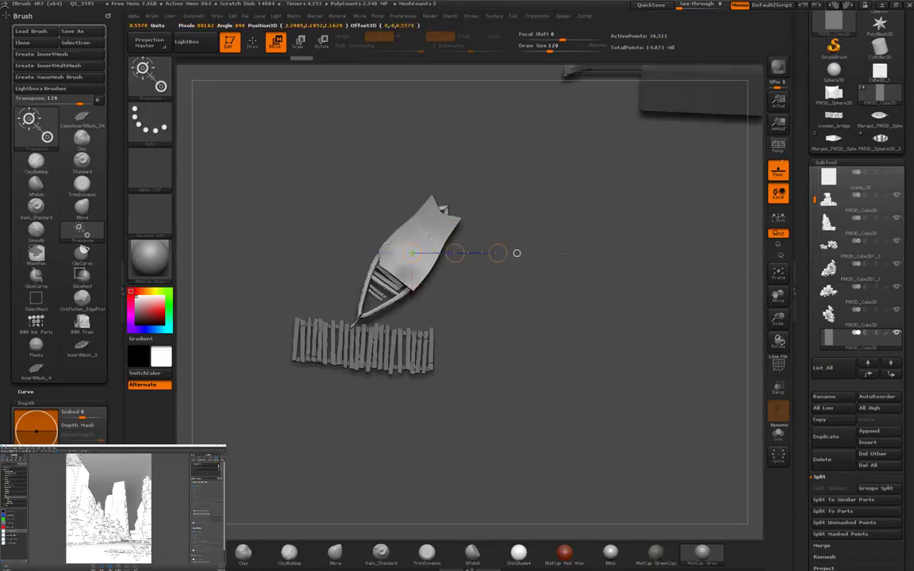
{"action": "key", "text": "w"}
{"action": "left_click_drag", "start_coordinate": [475, 257], "coordinate": [456, 253]}
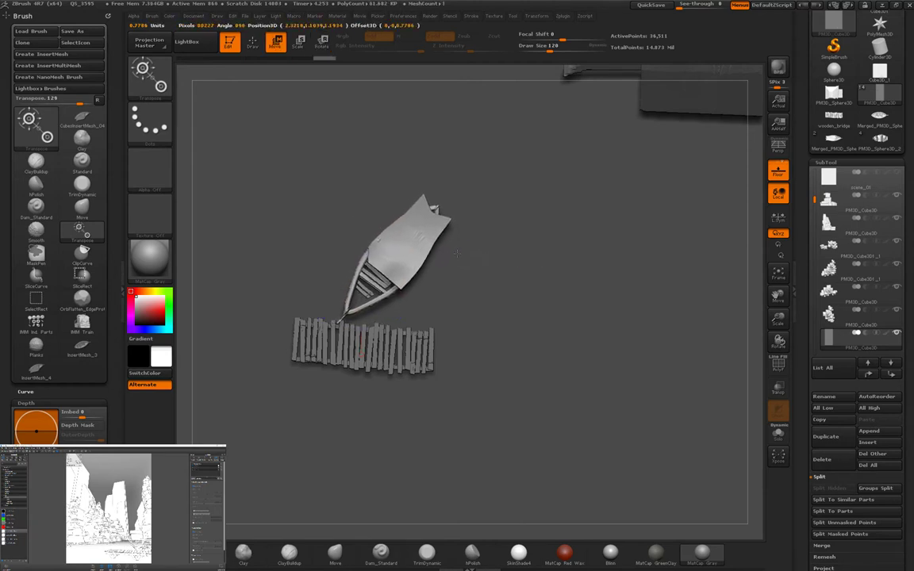
Step: Switch to the open boat tools, adjust the hull with Transpose and add it to the CubesInsertMesh_05 brush
{"action": "key", "text": "q"}
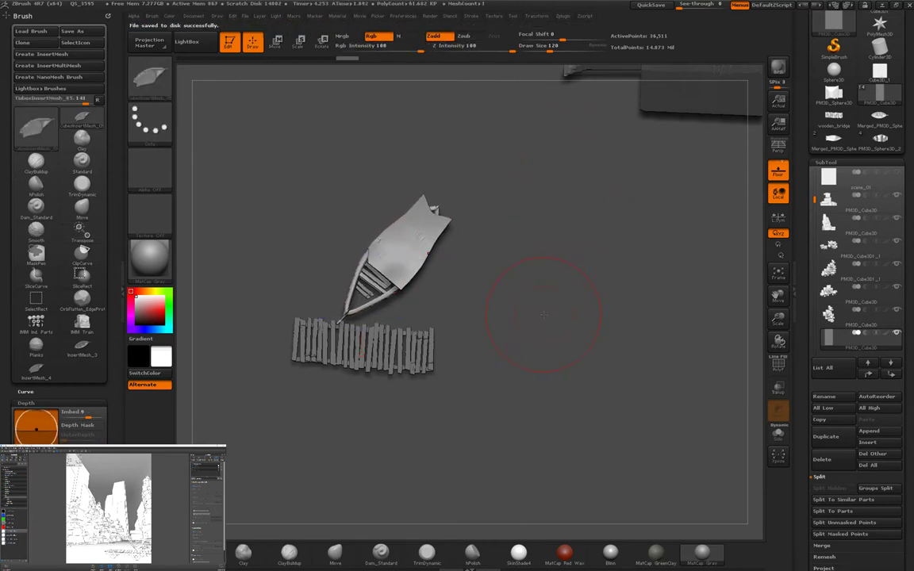
{"action": "key", "text": "m"}
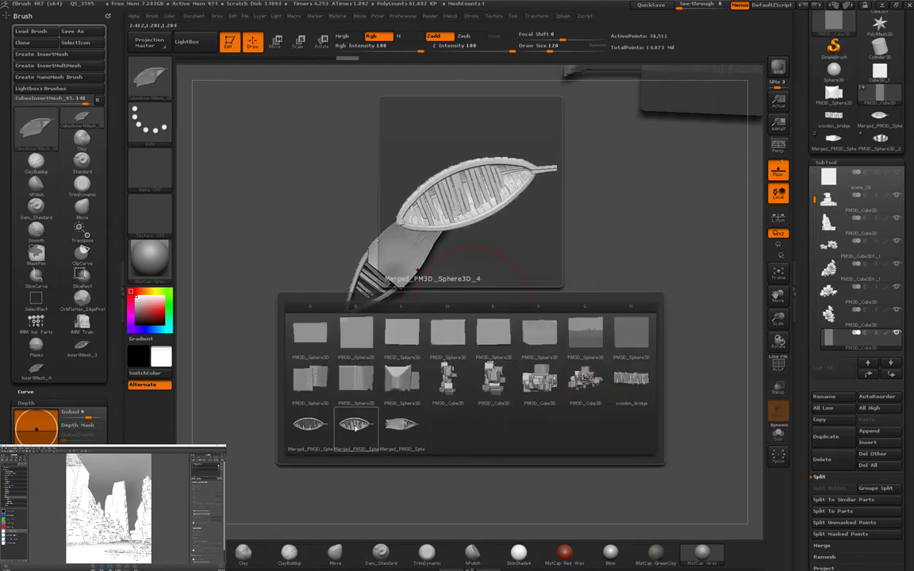
{"action": "left_click", "coordinate": [885, 121]}
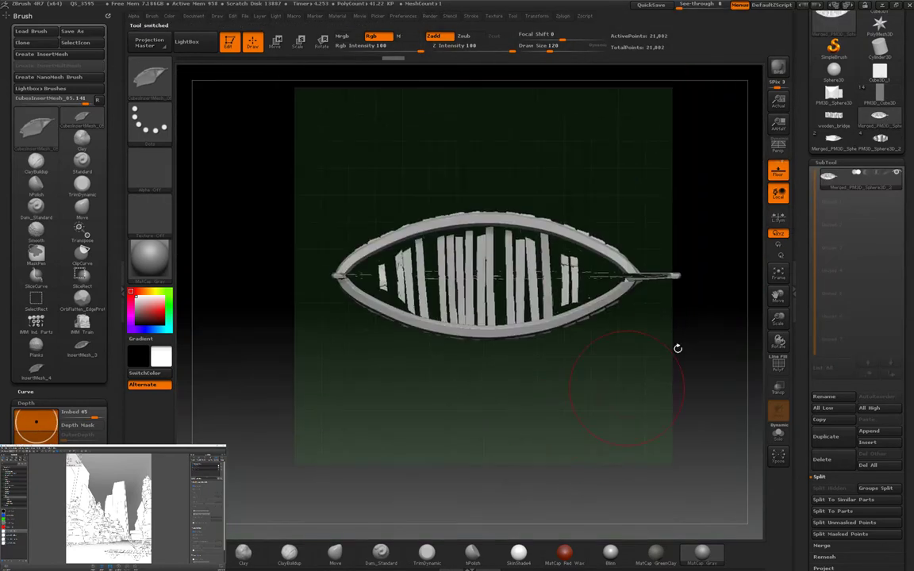
{"action": "key", "text": "w"}
{"action": "left_click_drag", "start_coordinate": [489, 208], "coordinate": [569, 328], "text": "shift"}
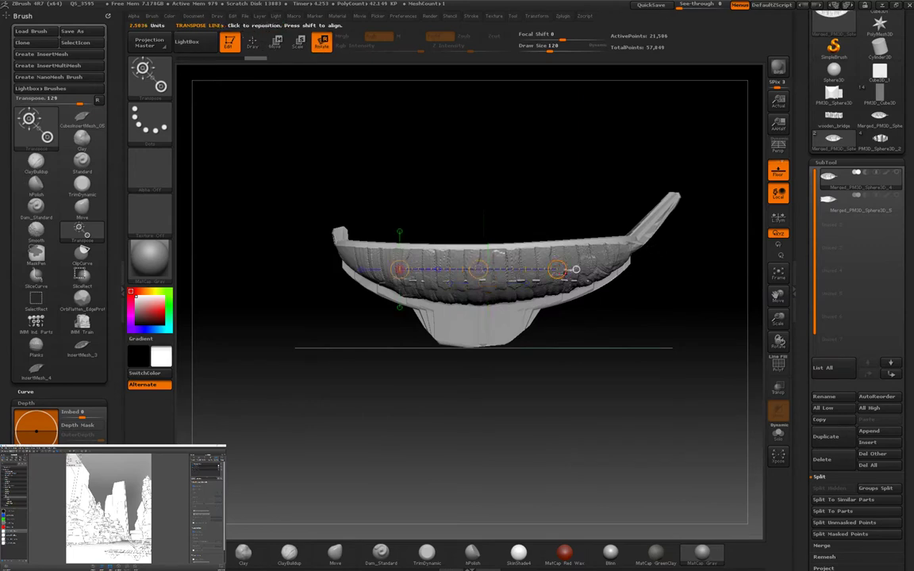
{"action": "left_click_drag", "start_coordinate": [301, 174], "coordinate": [297, 312], "text": "shift"}
{"action": "key", "text": "q"}
{"action": "key", "text": "w"}
{"action": "mouse_move", "coordinate": [515, 385]}
{"action": "left_mouse_down"}
{"action": "mouse_move", "coordinate": [489, 357]}
{"action": "mouse_move", "coordinate": [487, 333]}
{"action": "left_mouse_up"}
{"action": "key", "text": "q"}
Step: Return to the scene tool and insert open boats of varying sizes in a cluster off the free end of the isolated pier
{"action": "left_click", "coordinate": [877, 103]}
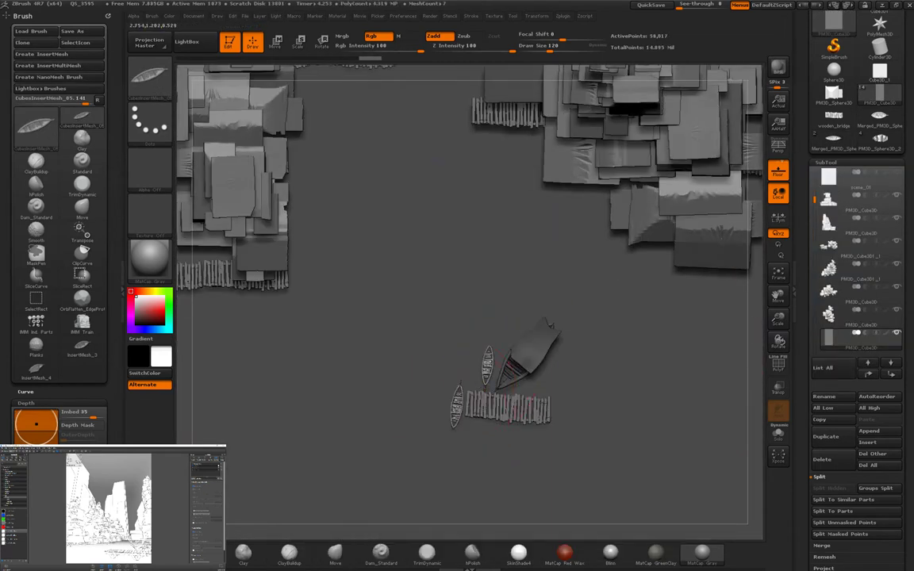
{"action": "key", "text": "m"}
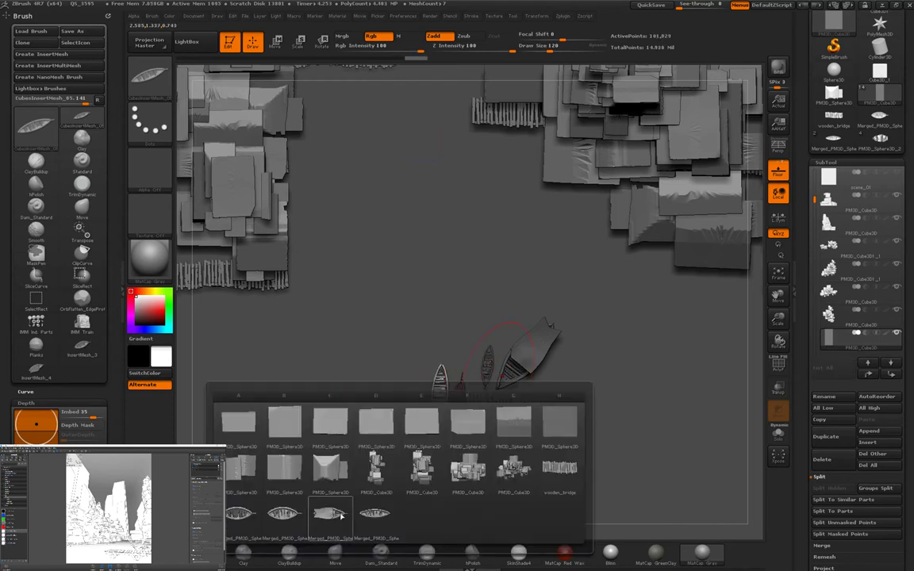
{"action": "left_click_drag", "start_coordinate": [417, 400], "coordinate": [417, 428]}
{"action": "key", "text": "m"}
{"action": "left_click", "coordinate": [408, 434]}
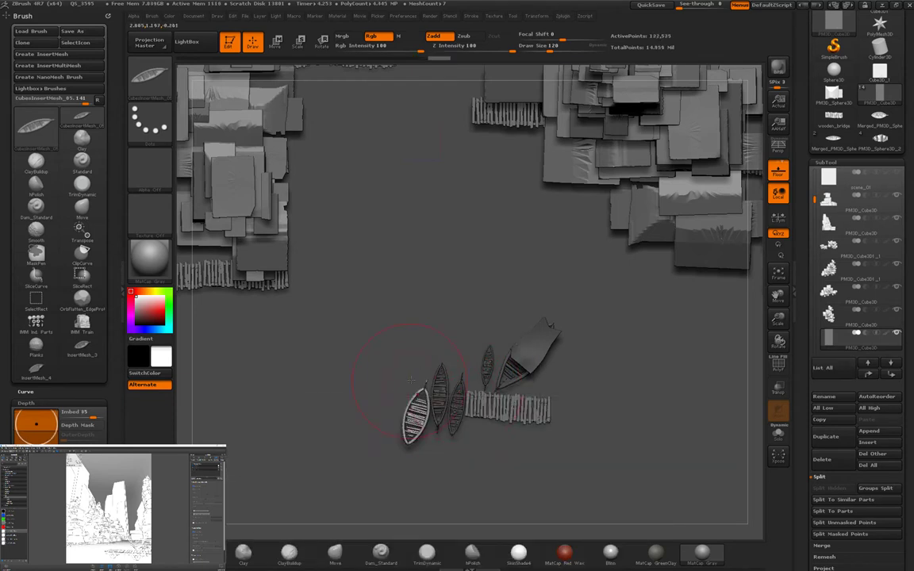
{"action": "left_click_drag", "start_coordinate": [411, 387], "coordinate": [427, 341]}
{"action": "left_click_drag", "start_coordinate": [396, 357], "coordinate": [390, 362]}
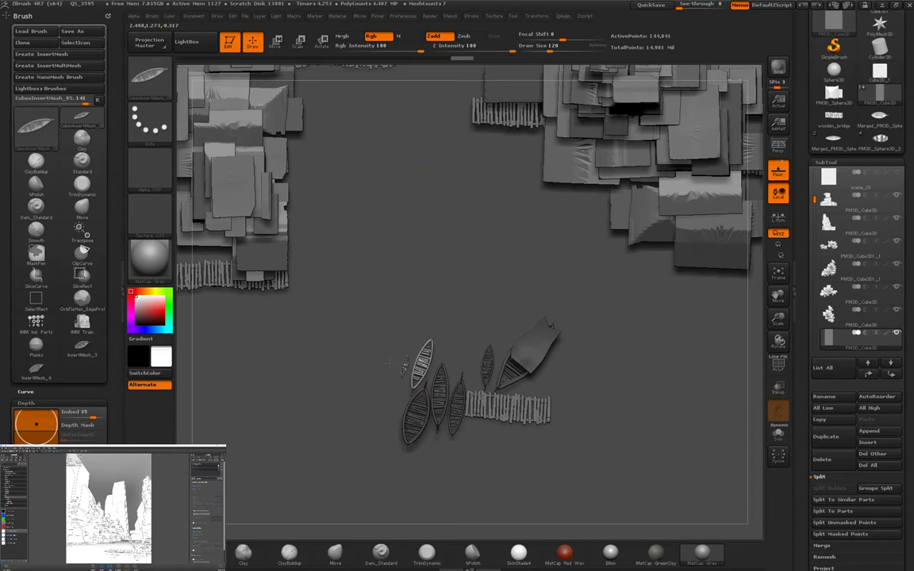
{"action": "left_click_drag", "start_coordinate": [389, 401], "coordinate": [390, 425]}
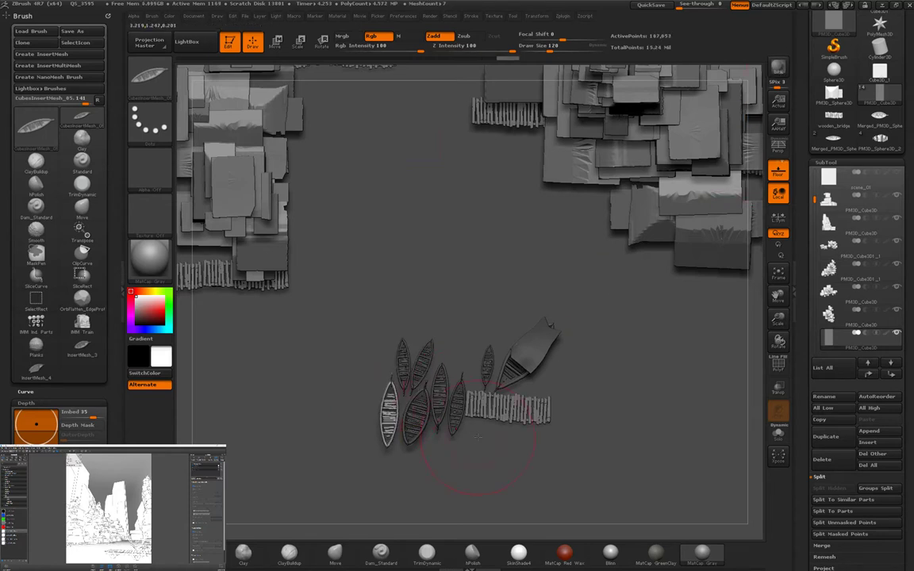
Step: Insert more open boats along the pier's front edge and one beside the canopied boat, and render the scene
{"action": "key", "text": "m"}
{"action": "left_click", "coordinate": [407, 484]}
{"action": "left_click_drag", "start_coordinate": [420, 377], "coordinate": [421, 417]}
{"action": "key", "text": "m"}
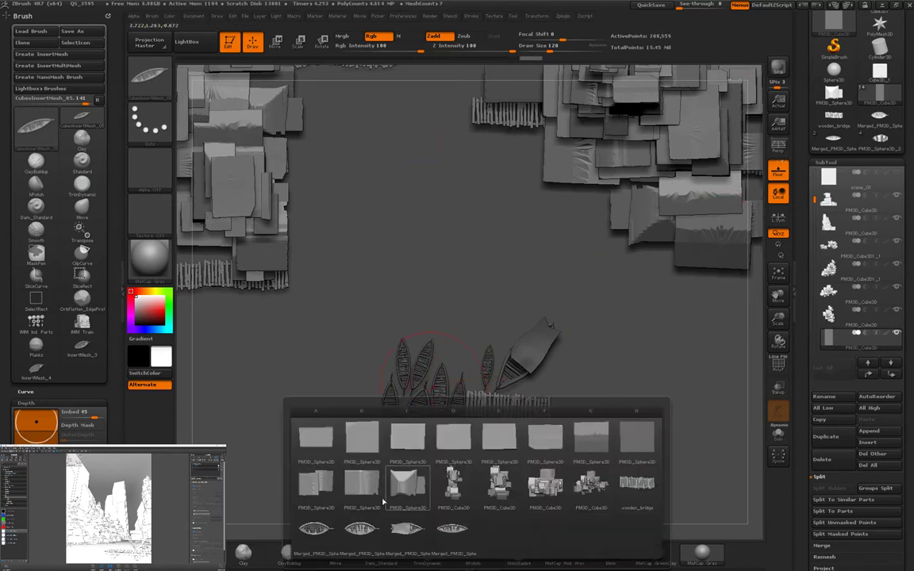
{"action": "left_click", "coordinate": [382, 501]}
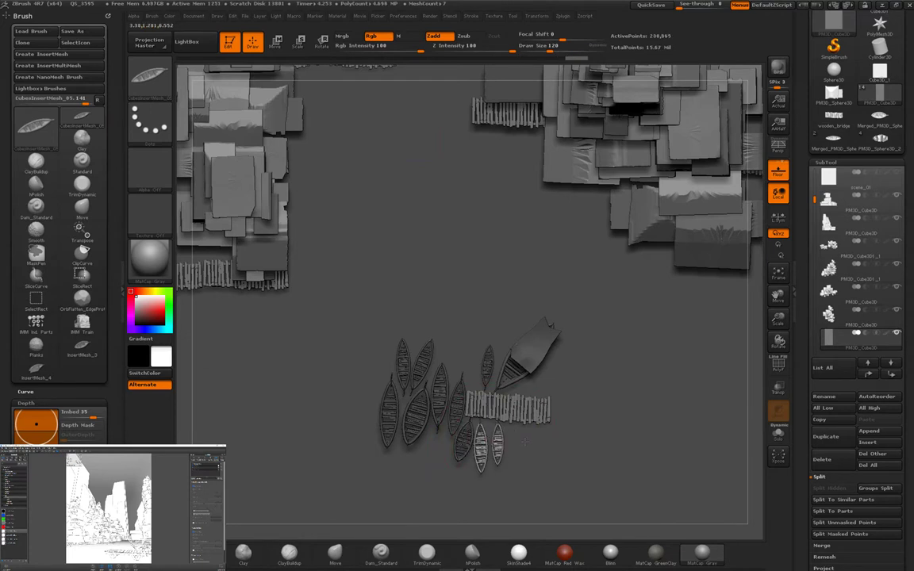
{"action": "left_click_drag", "start_coordinate": [538, 430], "coordinate": [540, 442]}
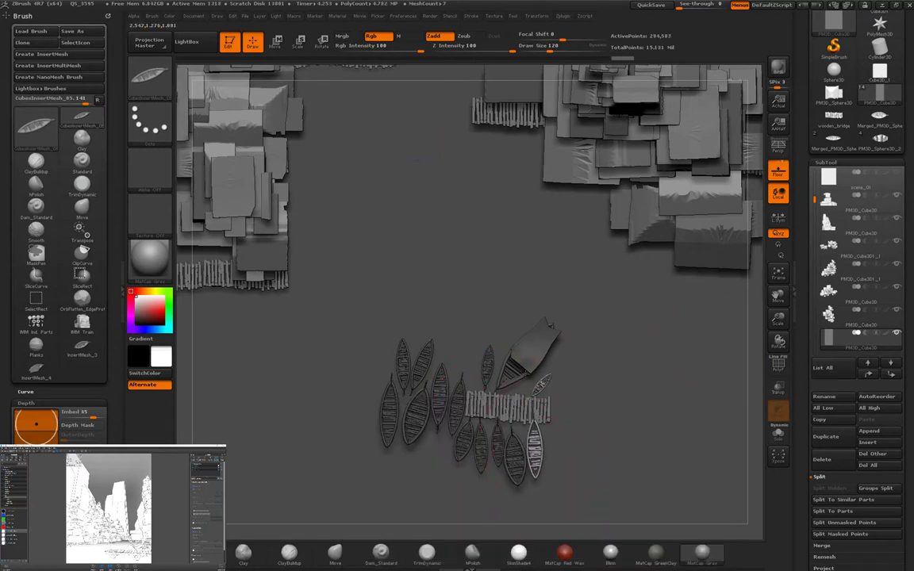
{"action": "left_click", "coordinate": [775, 69]}
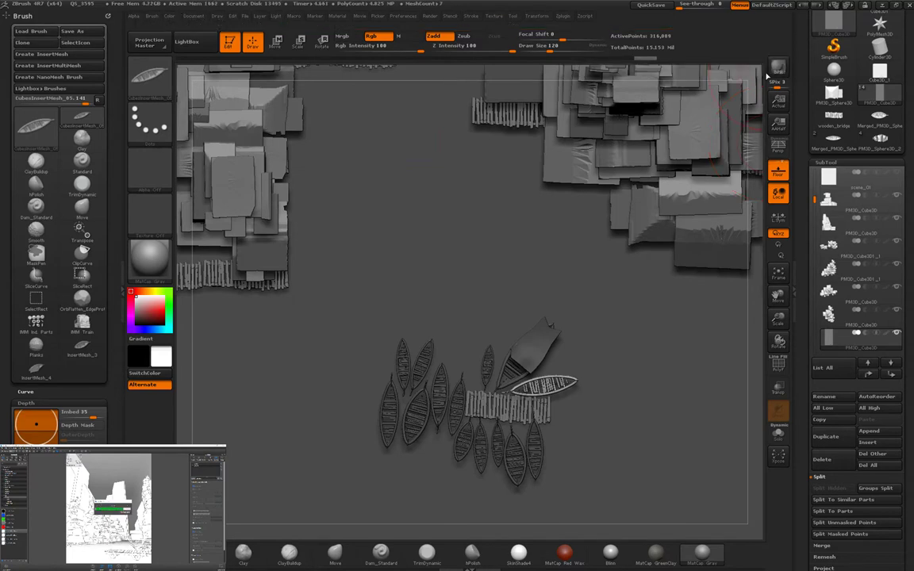
{"action": "left_click_drag", "start_coordinate": [758, 238], "coordinate": [548, 500]}
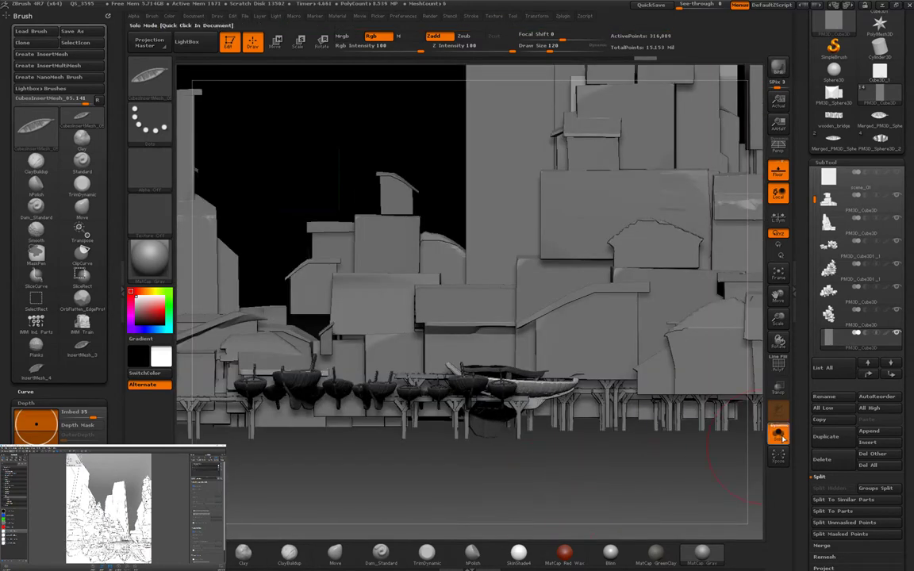
Step: Isolate the boats, split them from the ground plane into a separate subtool and hide parts of the canopied boat
{"action": "left_click", "coordinate": [780, 435]}
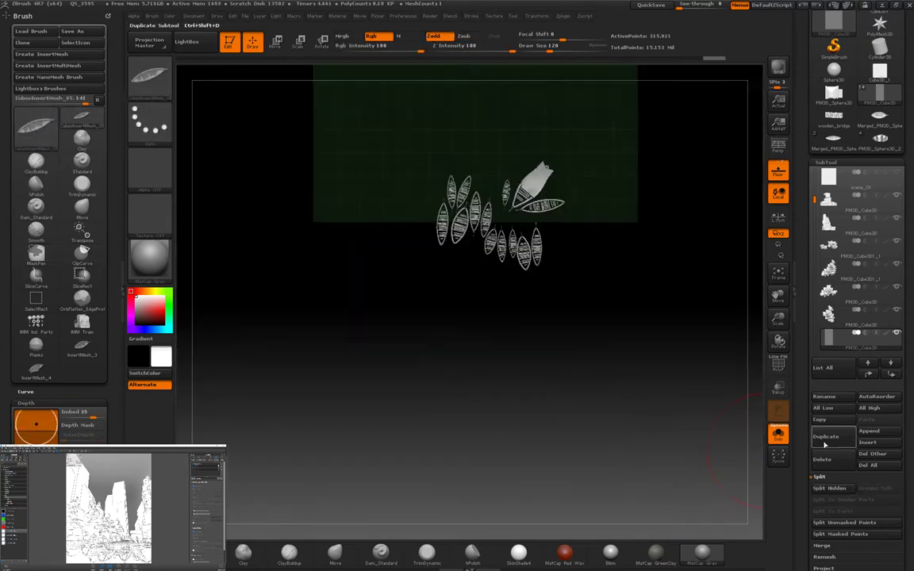
{"action": "left_click_drag", "start_coordinate": [626, 393], "coordinate": [510, 313], "text": "alt"}
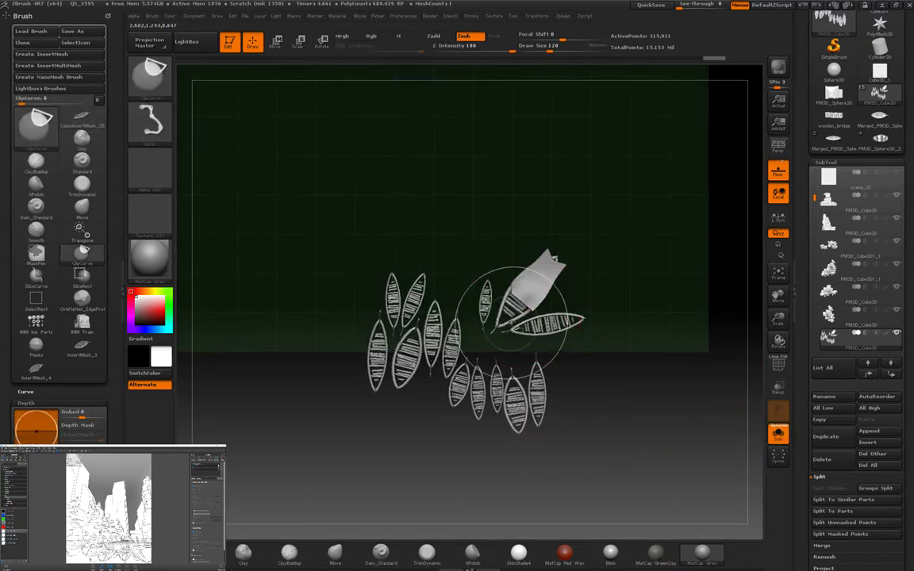
{"action": "left_click", "coordinate": [510, 313], "text": "ctrl+shift"}
{"action": "left_click_drag", "start_coordinate": [704, 410], "coordinate": [706, 412], "text": "ctrl+shift"}
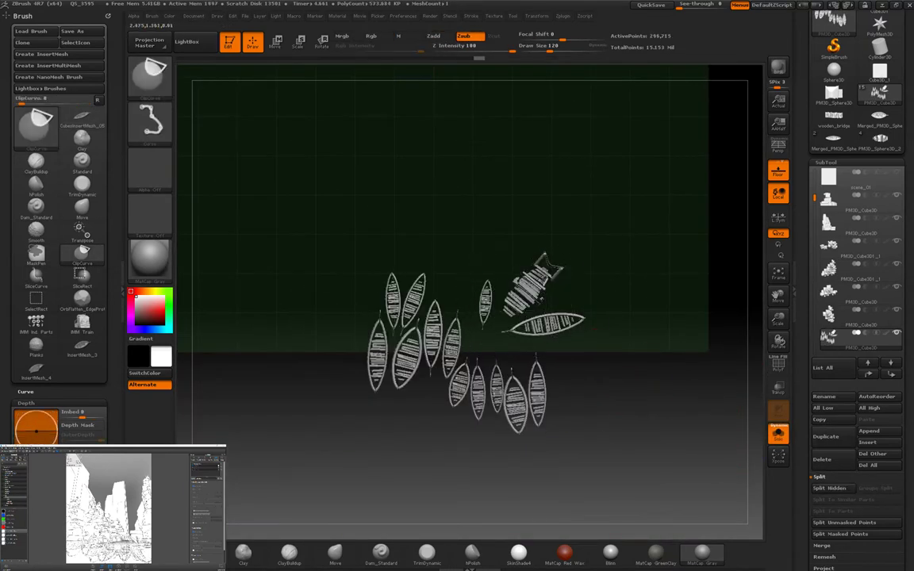
{"action": "key", "text": "f"}
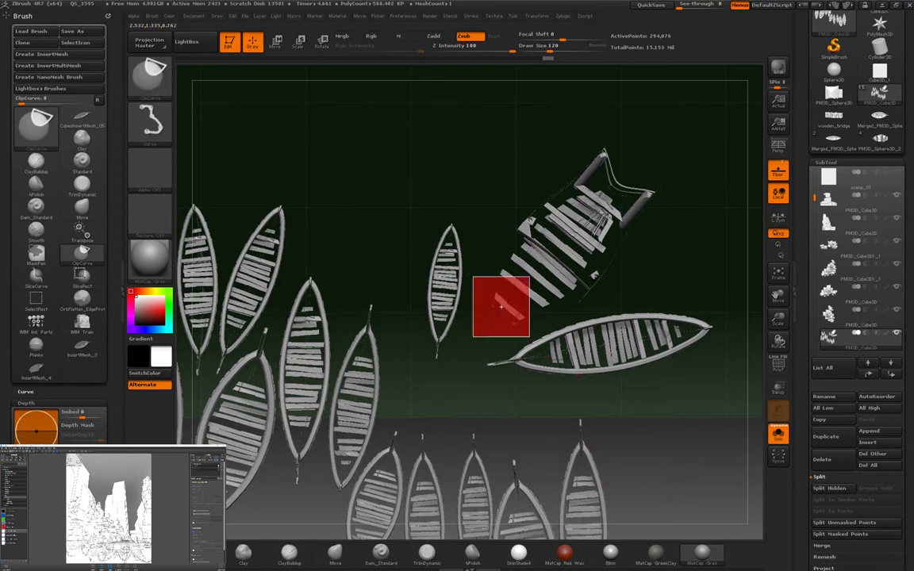
Step: Turn on double-sided display for the boats subtool and unhide all of its parts
{"action": "scroll", "coordinate": [857, 318], "scroll_direction": "down", "scroll_amount": 5}
{"action": "left_click", "coordinate": [841, 444]}
{"action": "left_click", "coordinate": [836, 102]}
{"action": "left_click_drag", "start_coordinate": [485, 194], "coordinate": [652, 210], "text": "ctrl+alt+shift"}
{"action": "left_click", "coordinate": [692, 485], "text": "ctrl+shift"}
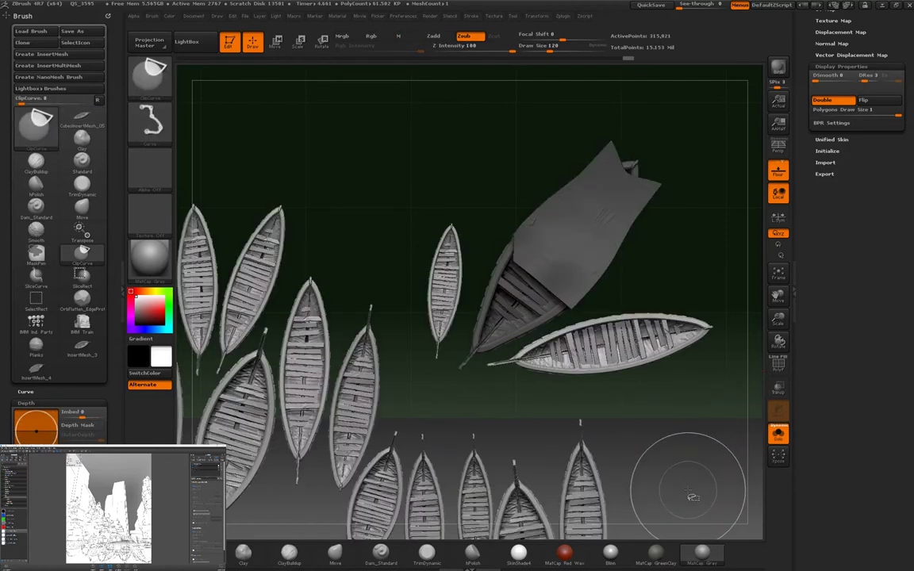
Step: Adjust the canopied boat's position and raise the larger open boats about 0.04 units above the ground plane
{"action": "key", "text": "w"}
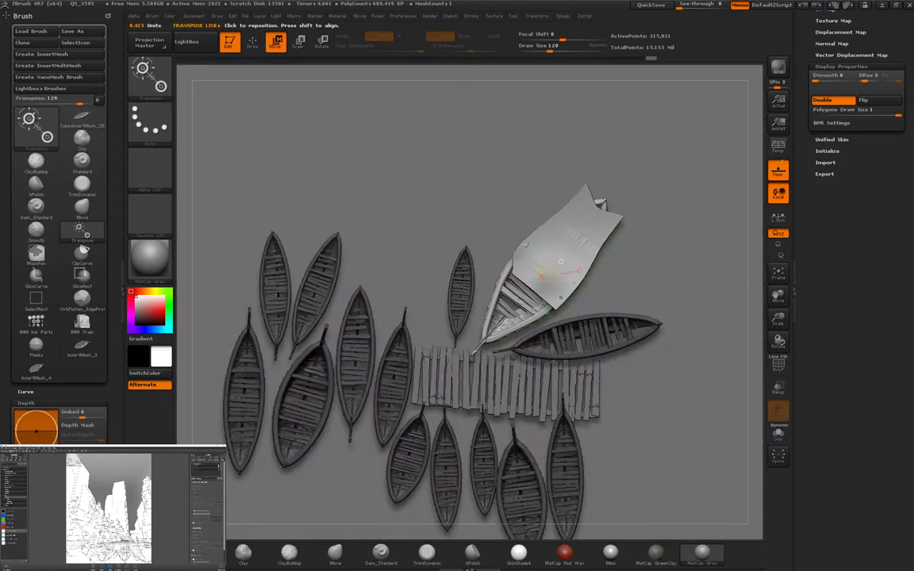
{"action": "left_click_drag", "start_coordinate": [698, 390], "coordinate": [750, 425], "text": "shift"}
{"action": "left_click_drag", "start_coordinate": [580, 414], "coordinate": [578, 394], "text": "shift"}
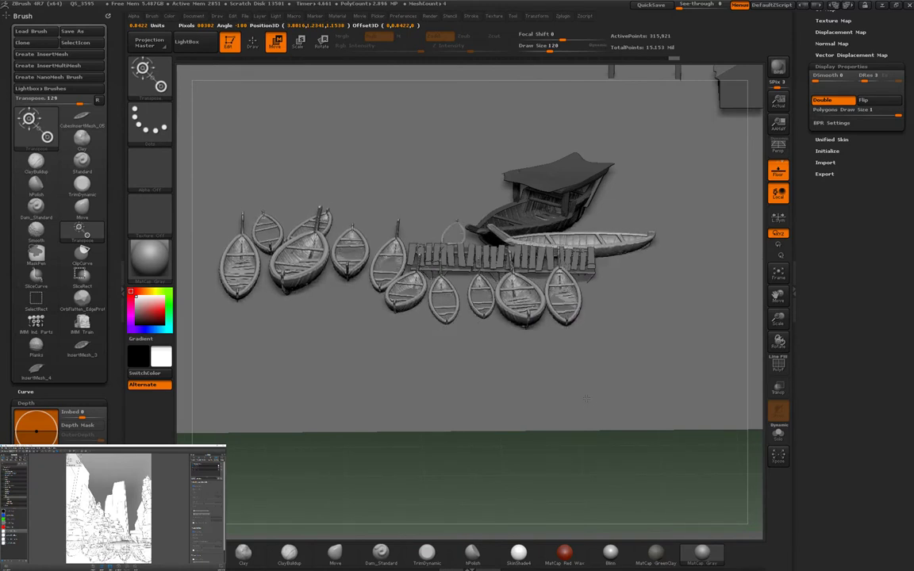
{"action": "mouse_move", "coordinate": [587, 399]}
{"action": "left_mouse_down"}
{"action": "mouse_move", "coordinate": [750, 301]}
{"action": "mouse_move", "coordinate": [518, 424]}
{"action": "mouse_move", "coordinate": [492, 333]}
{"action": "mouse_move", "coordinate": [403, 164]}
{"action": "left_mouse_up"}
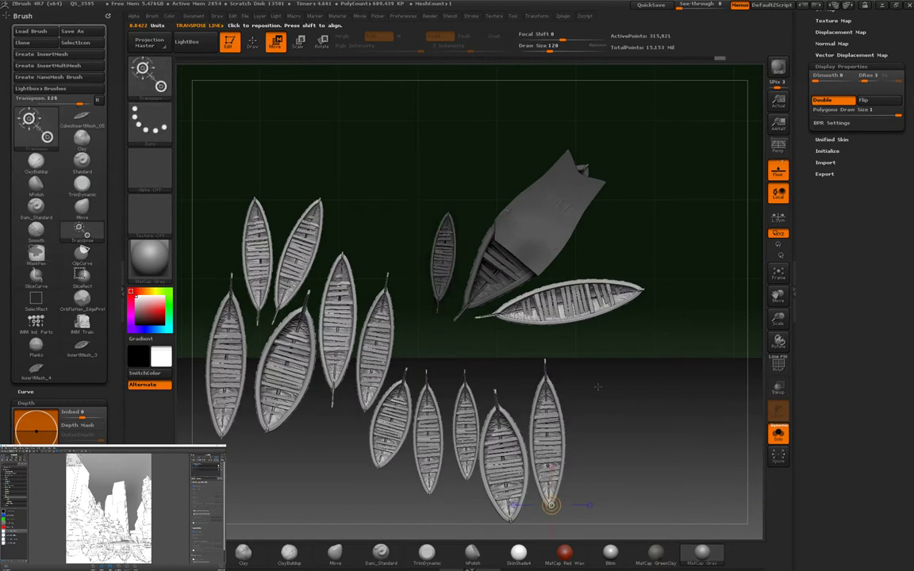
Step: Leave only the small boat behind the pier unmasked for adjustment, save the project and update the scene render
{"action": "left_click", "coordinate": [444, 254], "text": "ctrl"}
{"action": "key", "text": "q"}
{"action": "key", "text": "w"}
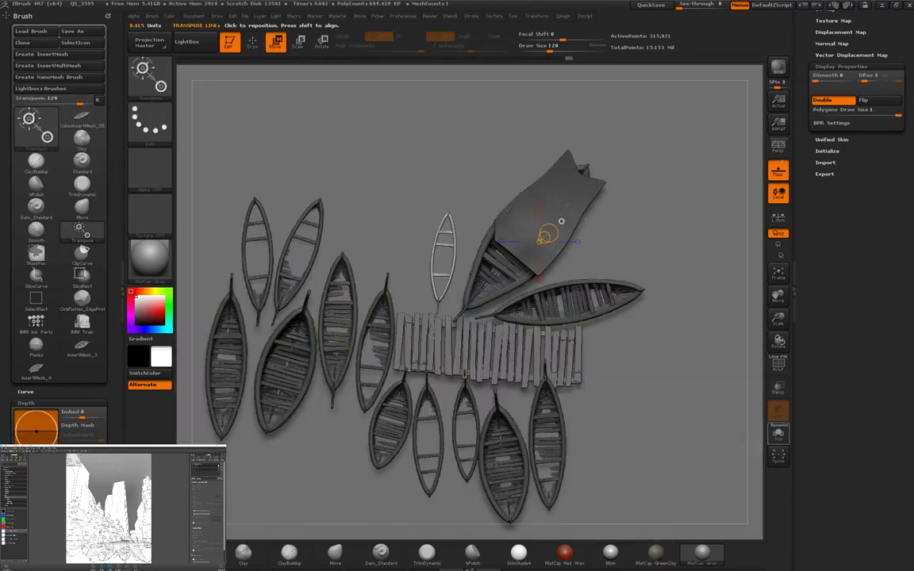
{"action": "mouse_move", "coordinate": [701, 390]}
{"action": "left_mouse_down"}
{"action": "mouse_move", "coordinate": [714, 444]}
{"action": "mouse_move", "coordinate": [753, 380]}
{"action": "left_mouse_up"}
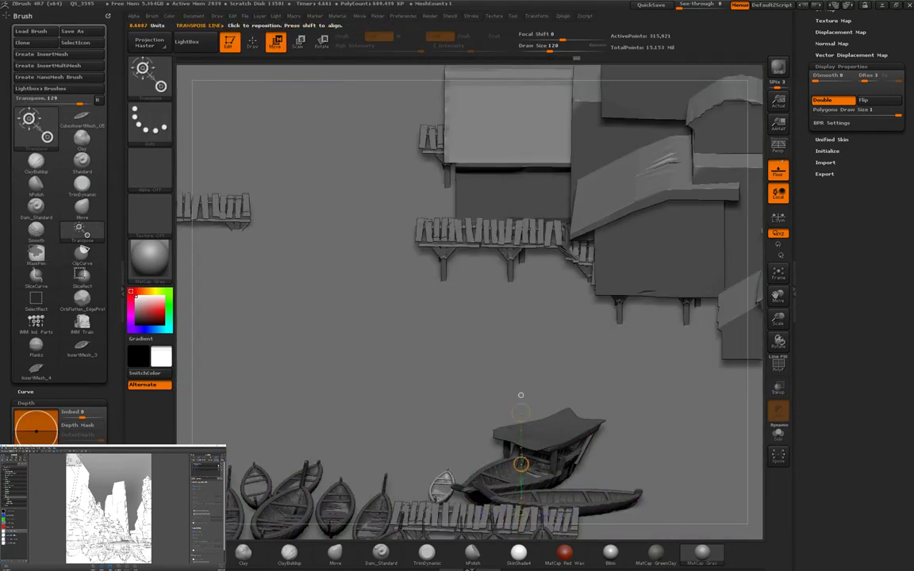
{"action": "key", "text": "f"}
{"action": "key", "text": "ctrl+s"}
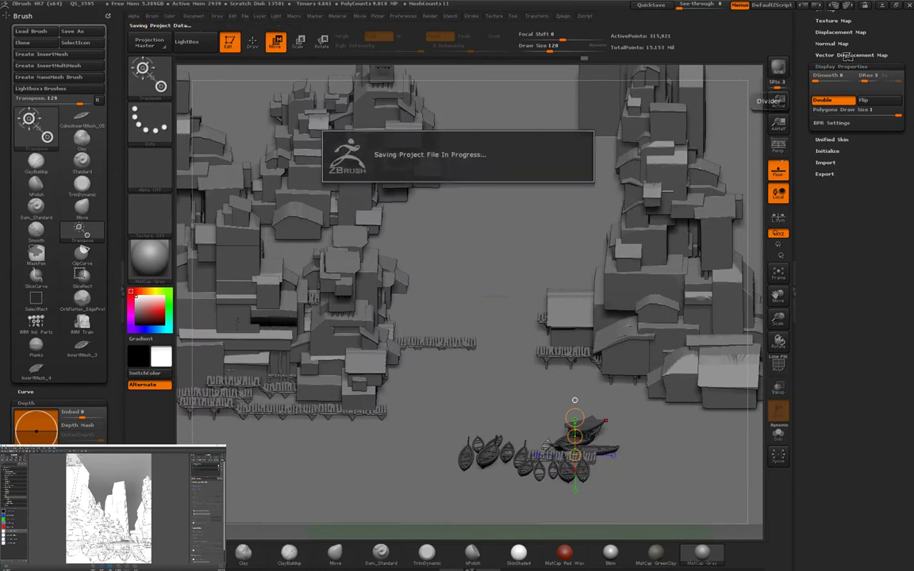
{"action": "left_click", "coordinate": [775, 73]}
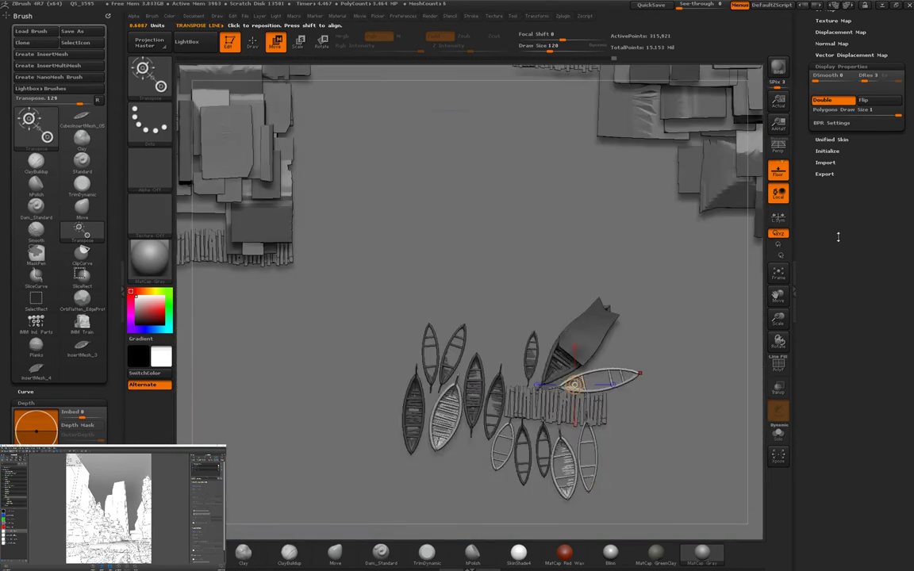
Step: Split the masked boats from the larger open boats into a separate subtool, check the result in isolation and update the render
{"action": "scroll", "coordinate": [838, 236], "scroll_direction": "up", "scroll_amount": 10}
{"action": "left_click", "coordinate": [840, 499]}
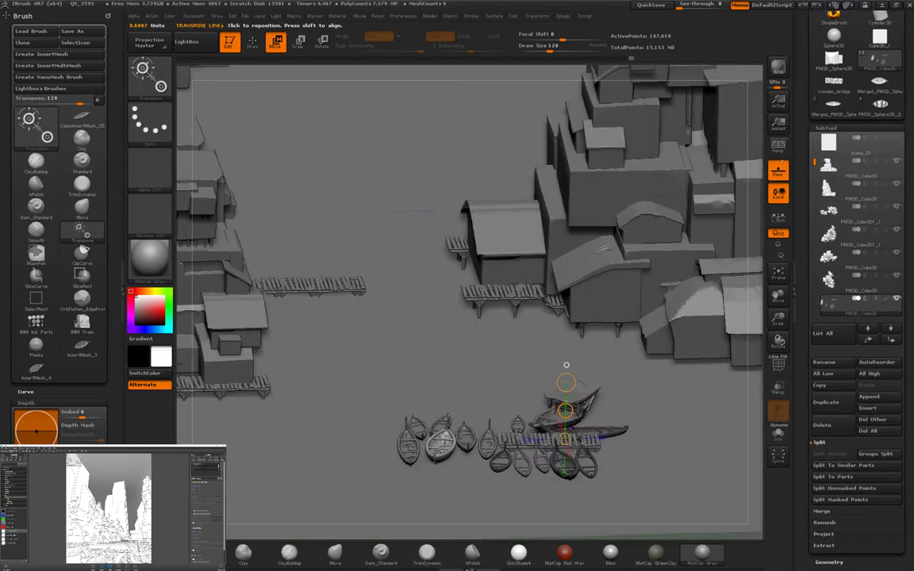
{"action": "left_click", "coordinate": [777, 434]}
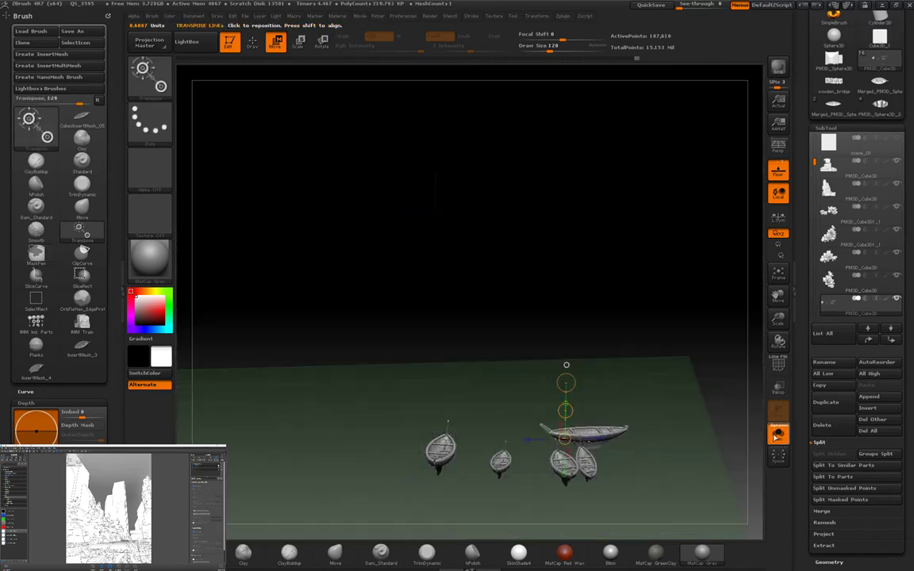
{"action": "left_click", "coordinate": [777, 434]}
{"action": "left_click", "coordinate": [778, 67]}
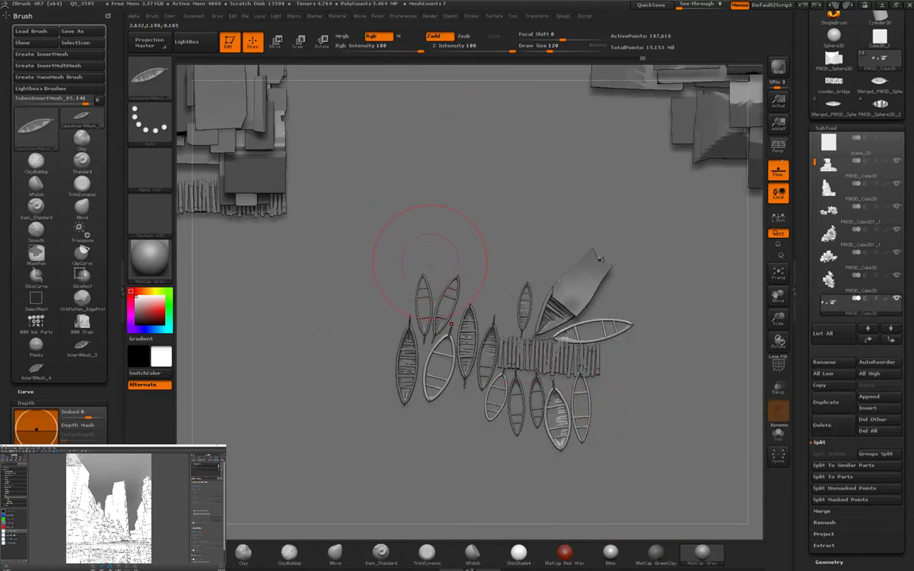
Step: Insert a second canopied boat behind the leftmost open boats, rotate its bow toward the city and update the render
{"action": "left_click_drag", "start_coordinate": [384, 261], "coordinate": [401, 311]}
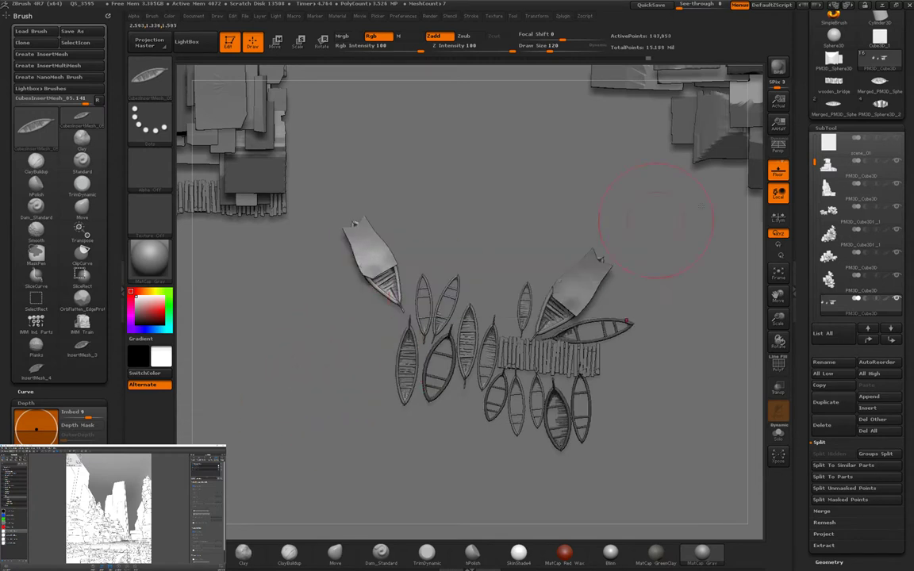
{"action": "left_click", "coordinate": [777, 69]}
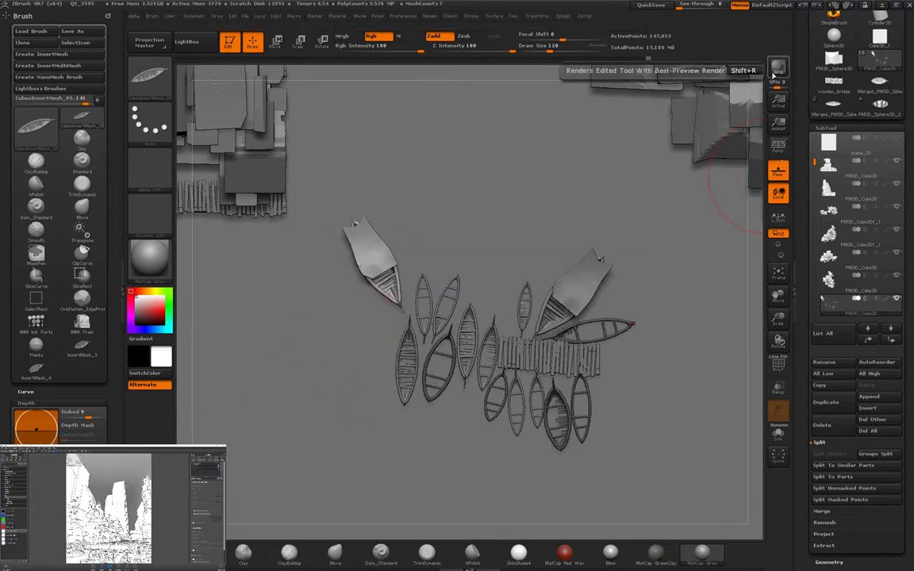
{"action": "key", "text": "r"}
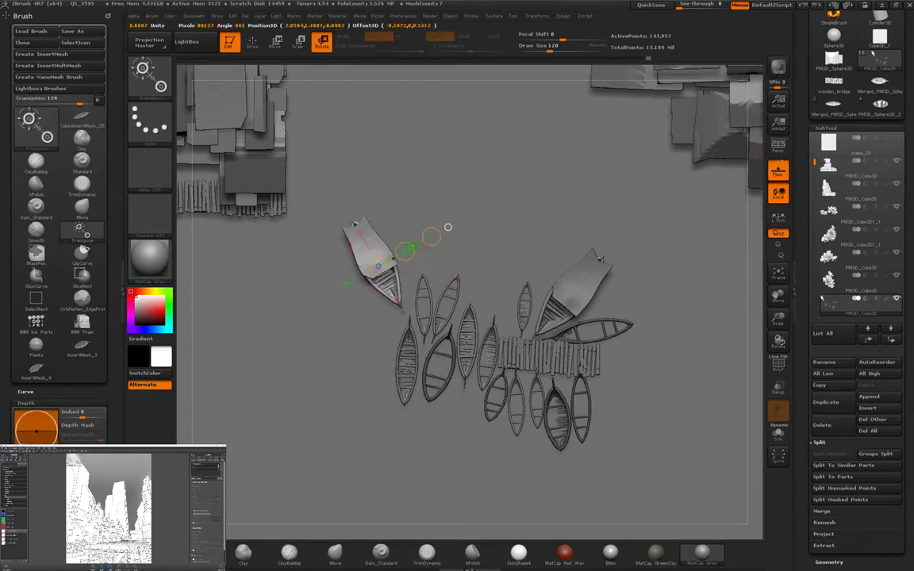
{"action": "left_click_drag", "start_coordinate": [430, 237], "coordinate": [420, 211]}
{"action": "key", "text": "w"}
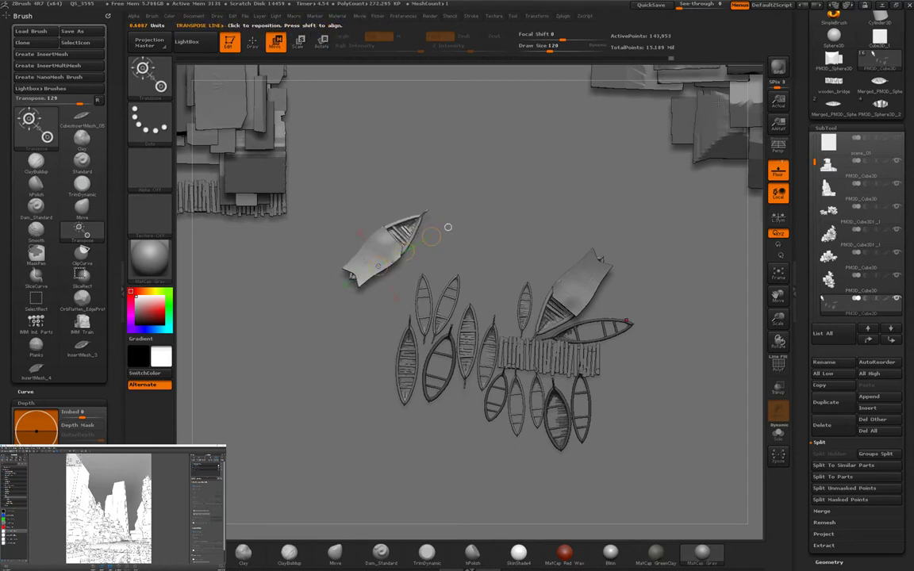
{"action": "key", "text": "ctrl+shift+r"}
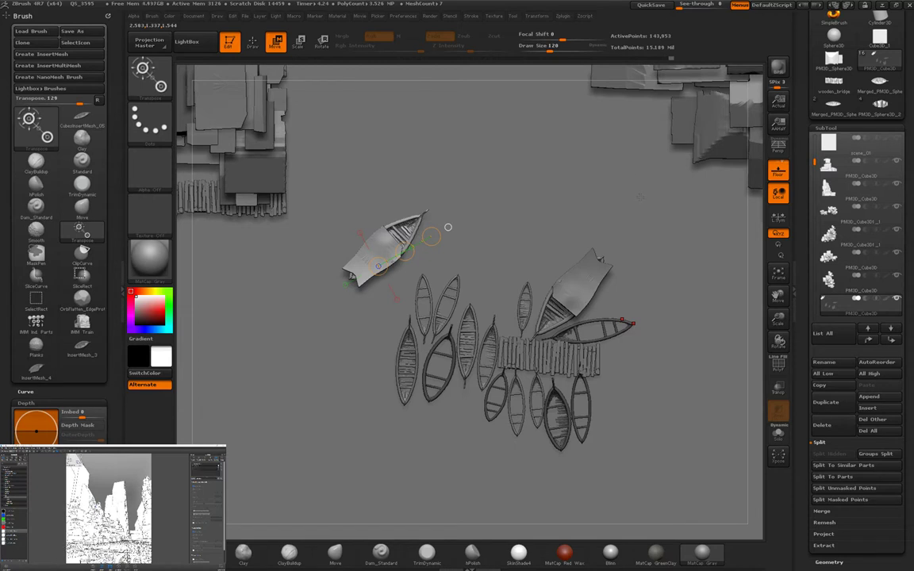
Step: Reposition the new canopied boat, scale it up and fine-tune its rotation
{"action": "left_click_drag", "start_coordinate": [448, 227], "coordinate": [448, 154]}
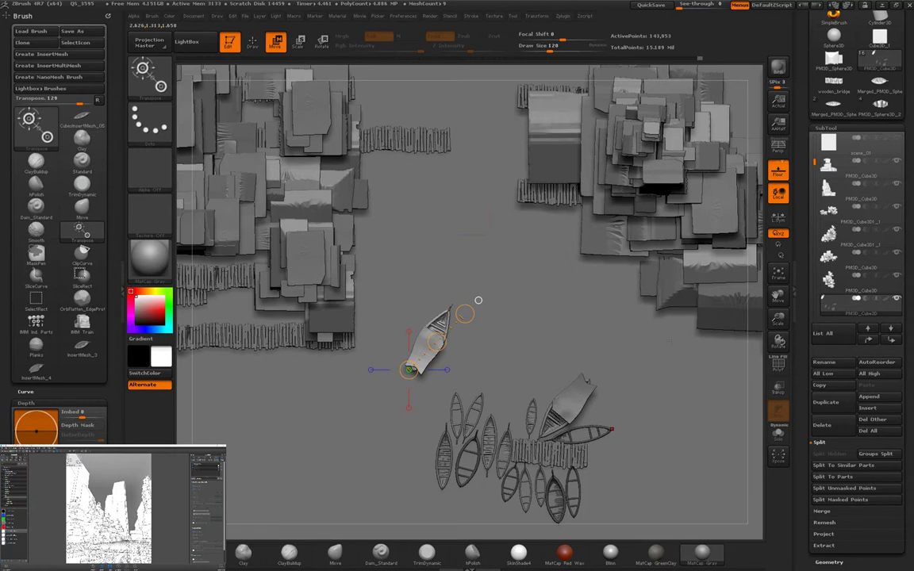
{"action": "key", "text": "ctrl+z"}
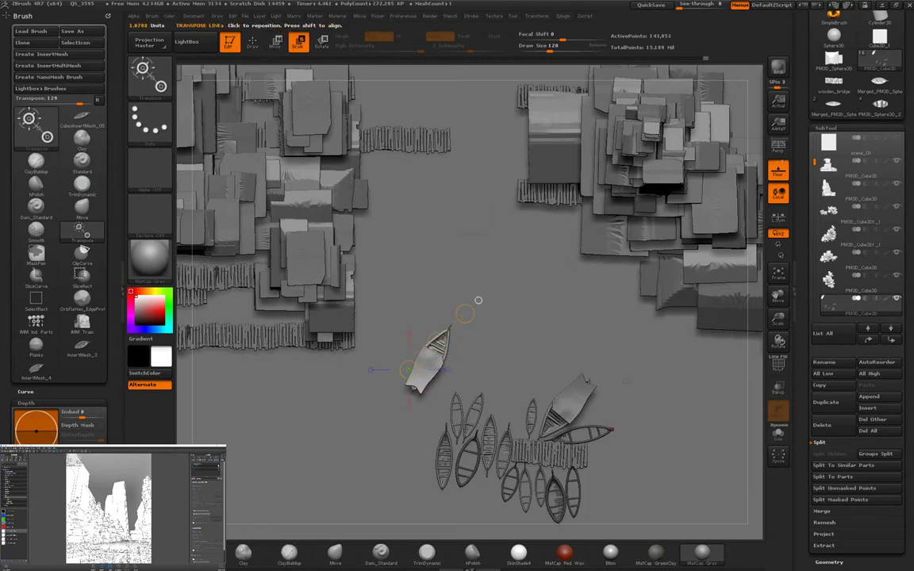
{"action": "key", "text": "ctrl+z"}
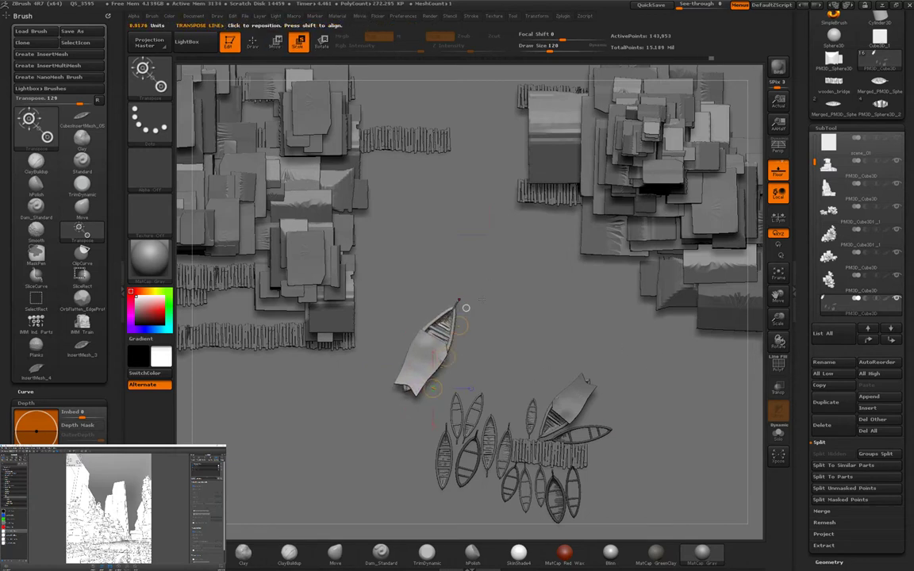
{"action": "key", "text": "ctrl+z"}
{"action": "key", "text": "r"}
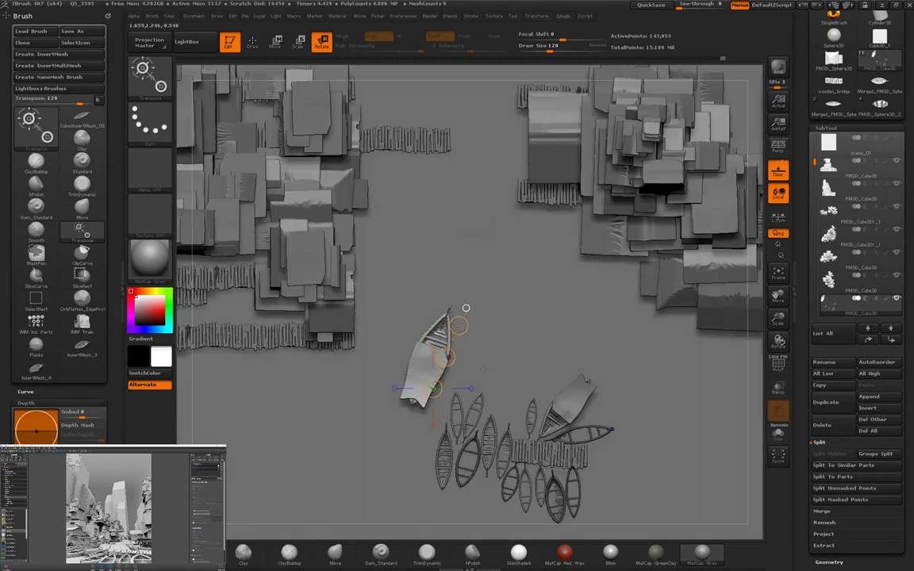
{"action": "left_click", "coordinate": [414, 401], "text": "alt"}
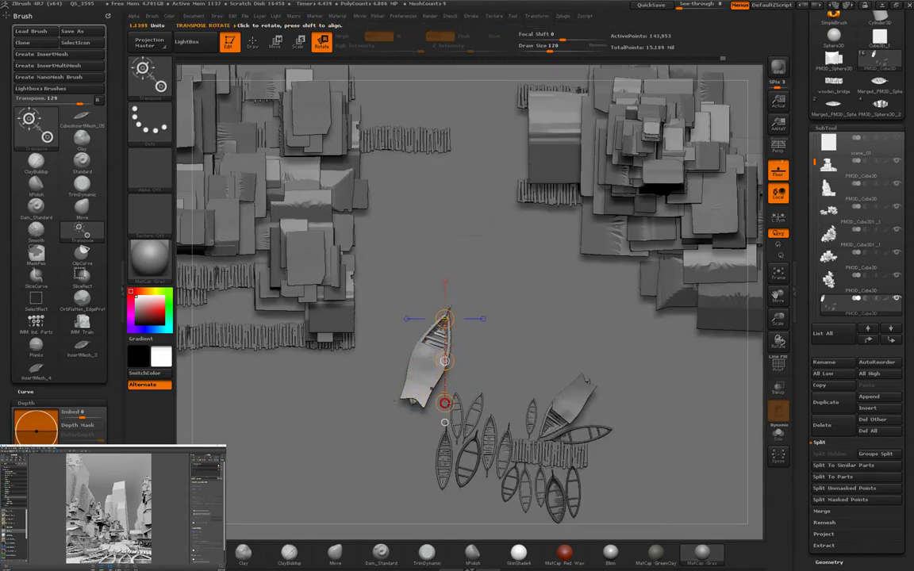
{"action": "left_click_drag", "start_coordinate": [444, 422], "coordinate": [421, 293]}
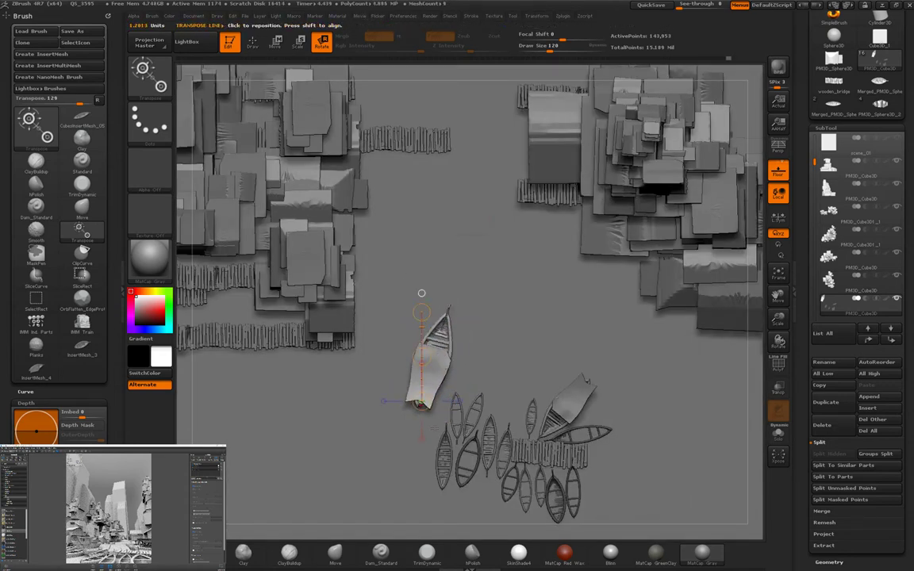
{"action": "left_click_drag", "start_coordinate": [435, 427], "coordinate": [461, 449]}
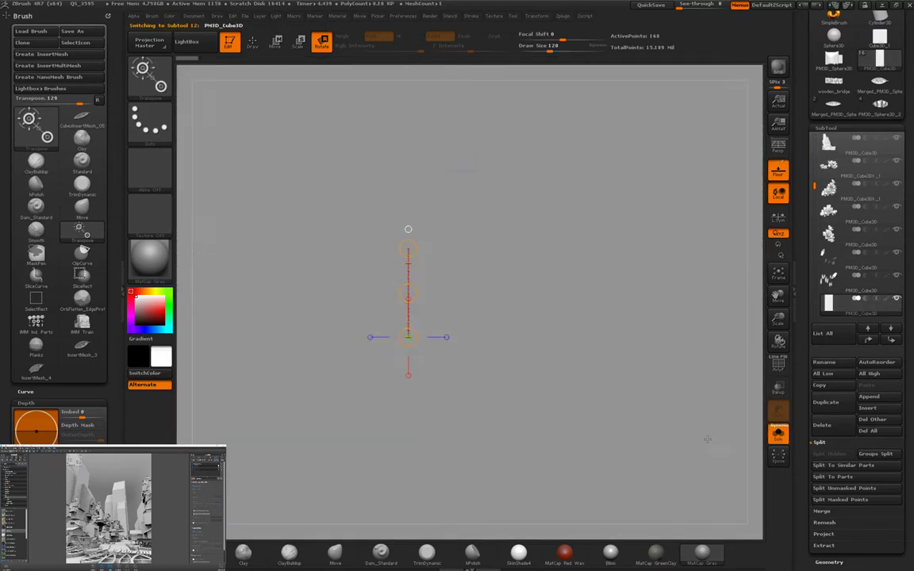
Step: Isolate the leftmost open boat, mask the rest of its subtool and unhide the remaining boats
{"action": "left_click", "coordinate": [778, 434]}
{"action": "left_click_drag", "start_coordinate": [420, 359], "coordinate": [435, 432], "text": "ctrl+shift"}
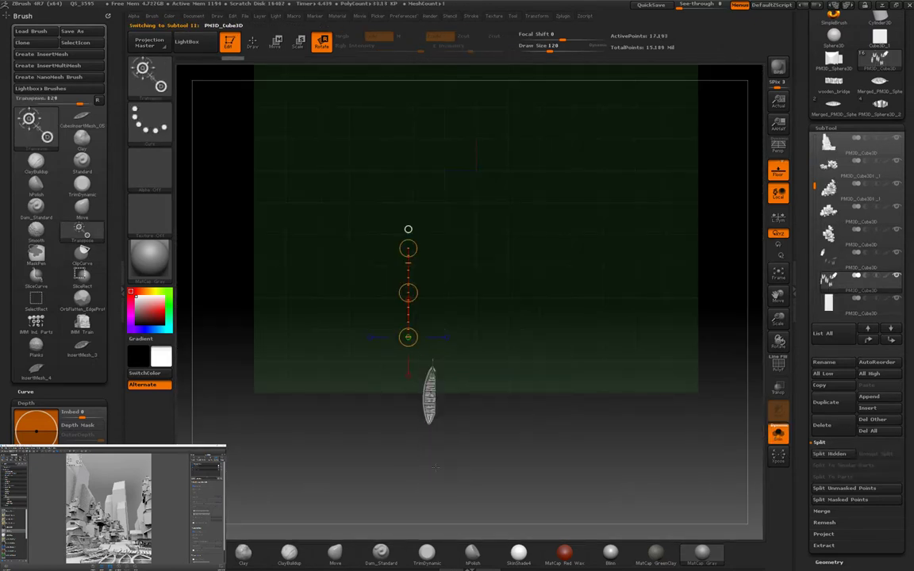
{"action": "left_click", "coordinate": [776, 435]}
{"action": "left_click", "coordinate": [761, 441]}
{"action": "left_click", "coordinate": [761, 439]}
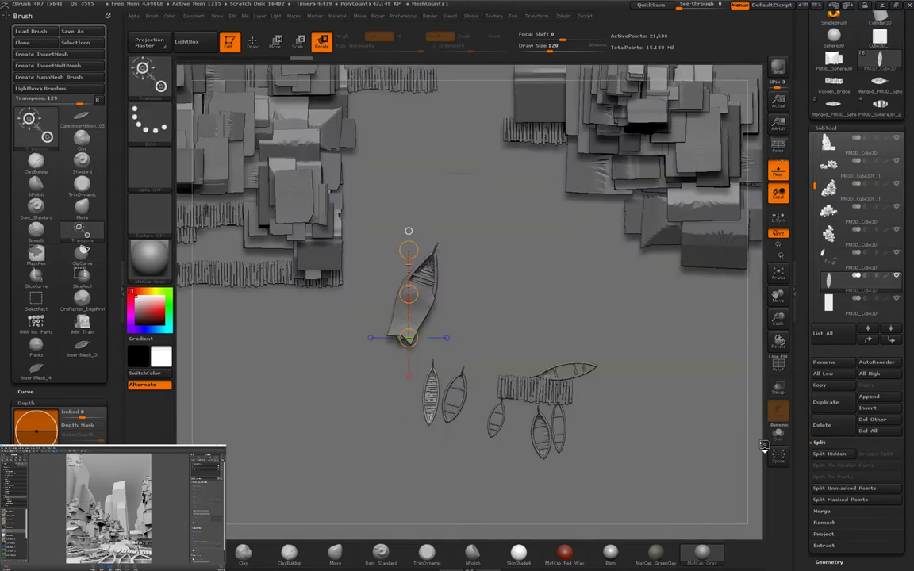
{"action": "left_click", "coordinate": [760, 437], "text": "ctrl+shift"}
{"action": "left_click", "coordinate": [760, 434]}
{"action": "left_click", "coordinate": [759, 432]}
Step: Swing the leftmost open boat into a diagonal position, adjust its placement beside the neighbouring boat and update the render
{"action": "key", "text": "w"}
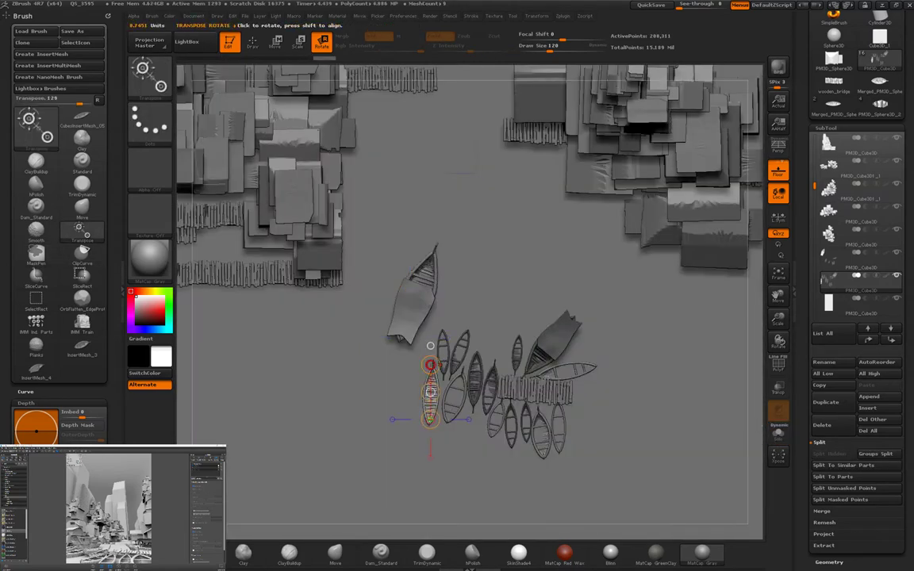
{"action": "left_click_drag", "start_coordinate": [429, 419], "coordinate": [370, 371]}
{"action": "key", "text": "w"}
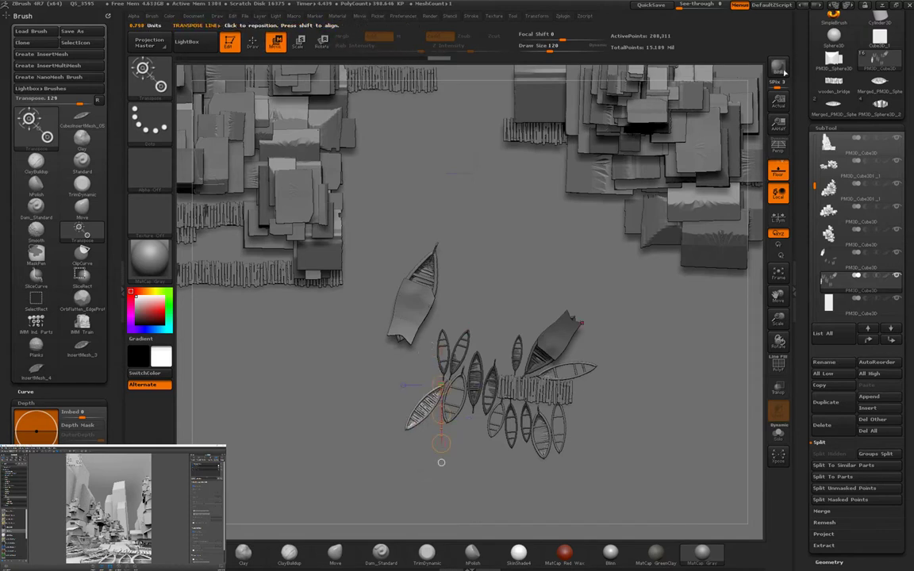
{"action": "left_click", "coordinate": [780, 69]}
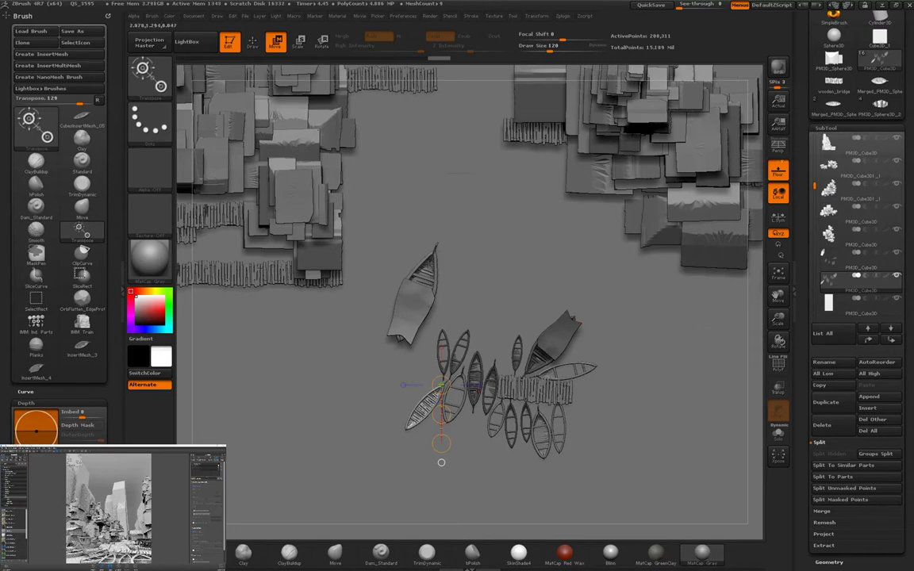
Step: Limit editing to the wide open boat beside the leftmost one and narrow its hull
{"action": "left_click", "coordinate": [778, 433]}
{"action": "left_click", "coordinate": [413, 294], "text": "alt"}
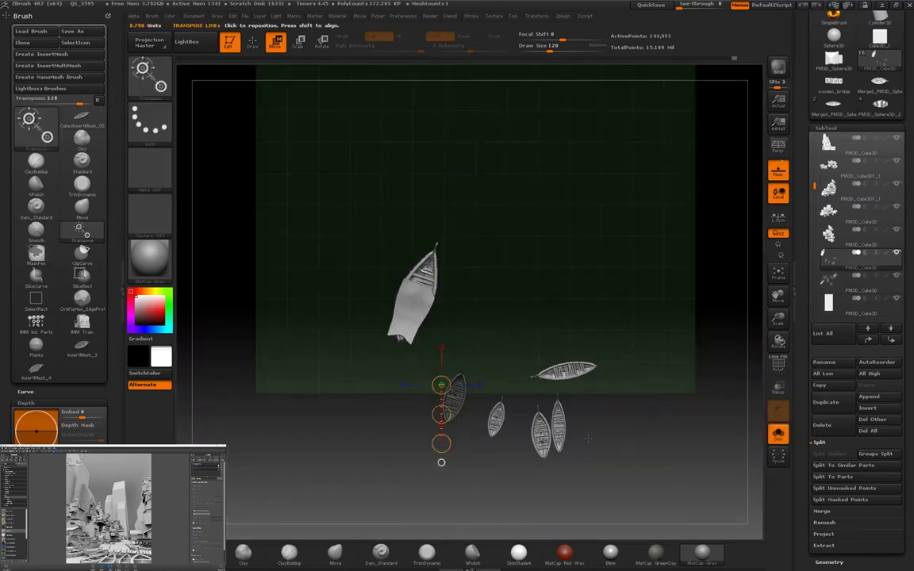
{"action": "key", "text": "e"}
{"action": "key", "text": "w"}
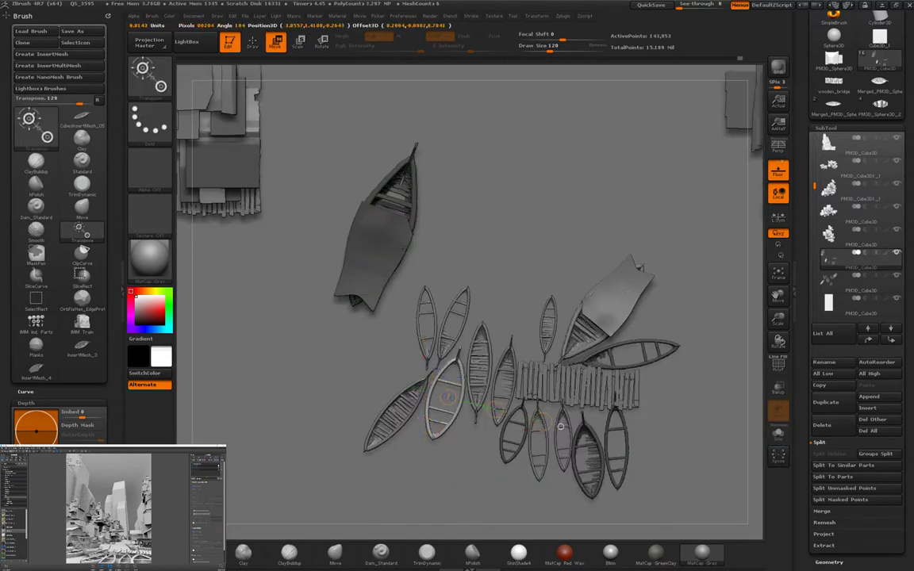
{"action": "left_click_drag", "start_coordinate": [445, 394], "coordinate": [692, 481]}
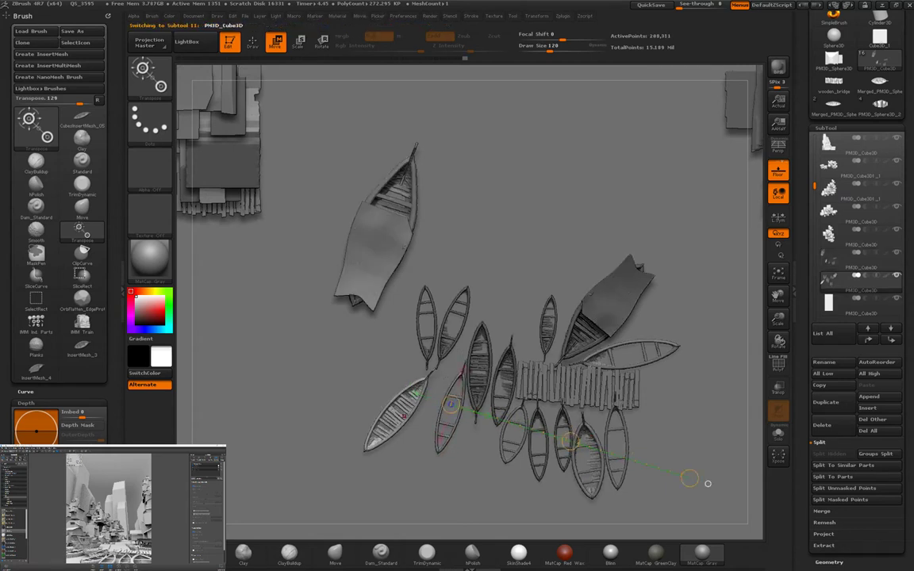
Step: Move the leftmost open boat closer to the narrowed boat, update the render and rotate it further around its bow
{"action": "left_click_drag", "start_coordinate": [412, 397], "coordinate": [405, 413]}
{"action": "left_click", "coordinate": [779, 67]}
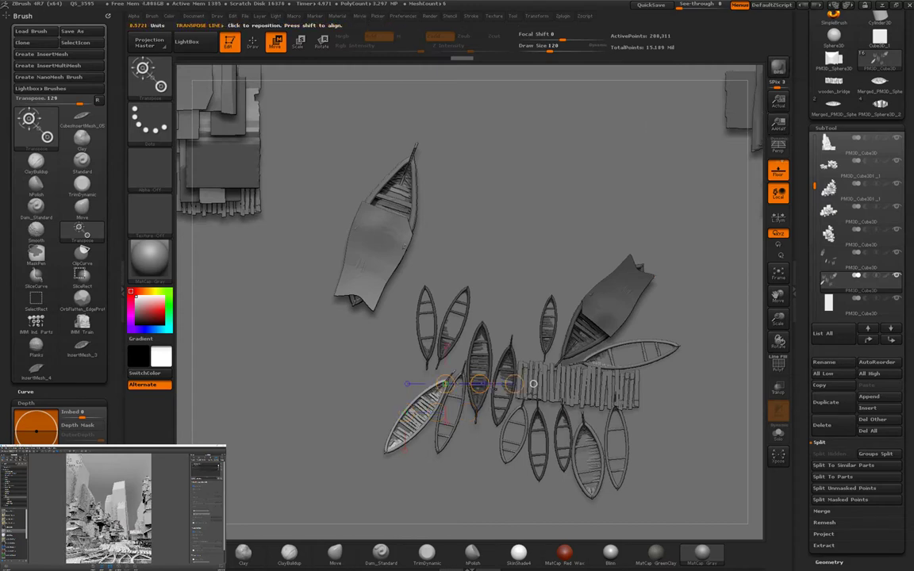
{"action": "left_click_drag", "start_coordinate": [508, 512], "coordinate": [516, 452]}
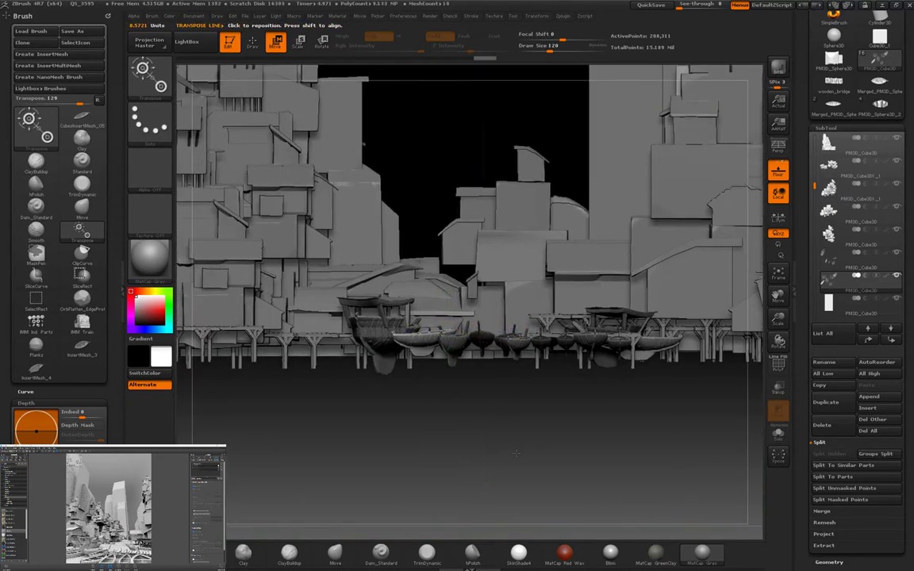
{"action": "left_click_drag", "start_coordinate": [265, 326], "coordinate": [265, 398]}
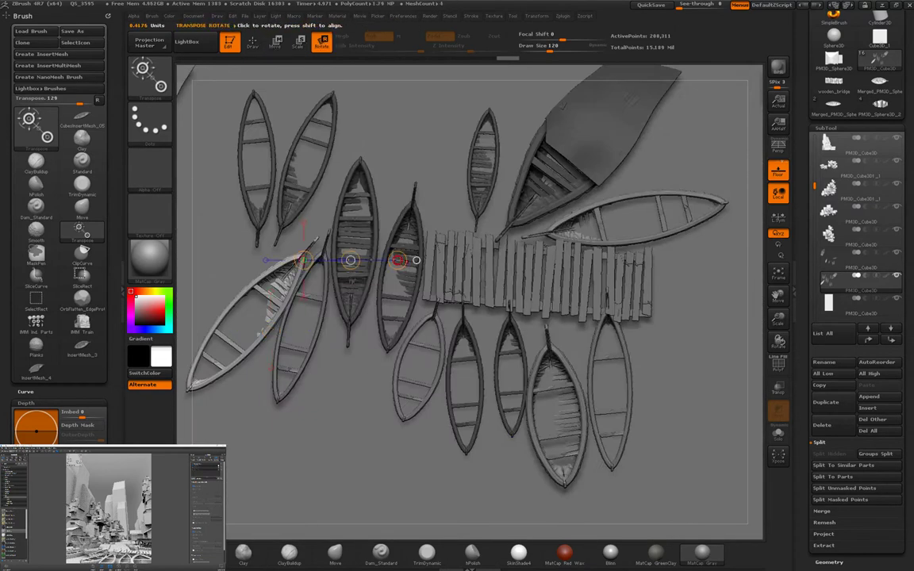
{"action": "left_click_drag", "start_coordinate": [399, 260], "coordinate": [391, 297]}
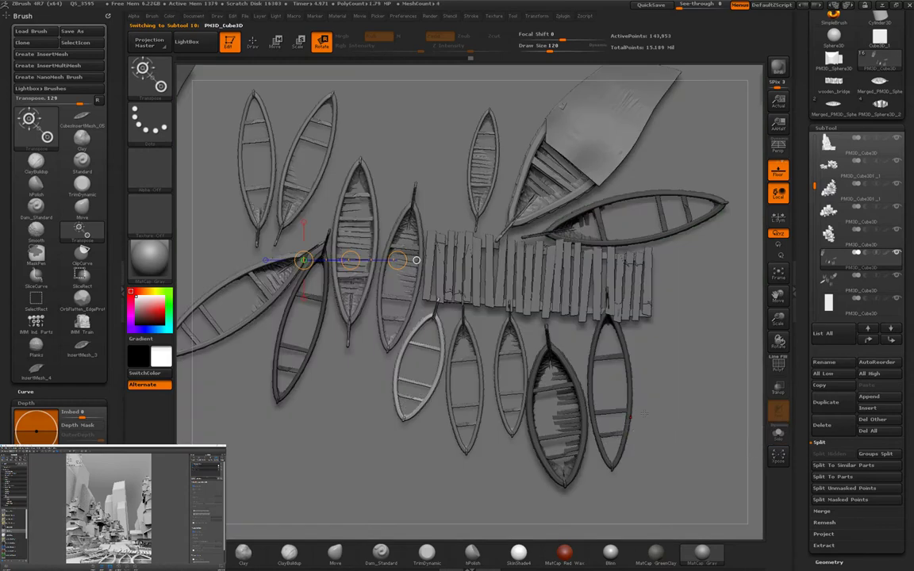
Step: Stretch the leftmost open boat at the pier's front edge along its length and update the render
{"action": "key", "text": "w"}
{"action": "left_click_drag", "start_coordinate": [435, 314], "coordinate": [380, 506]}
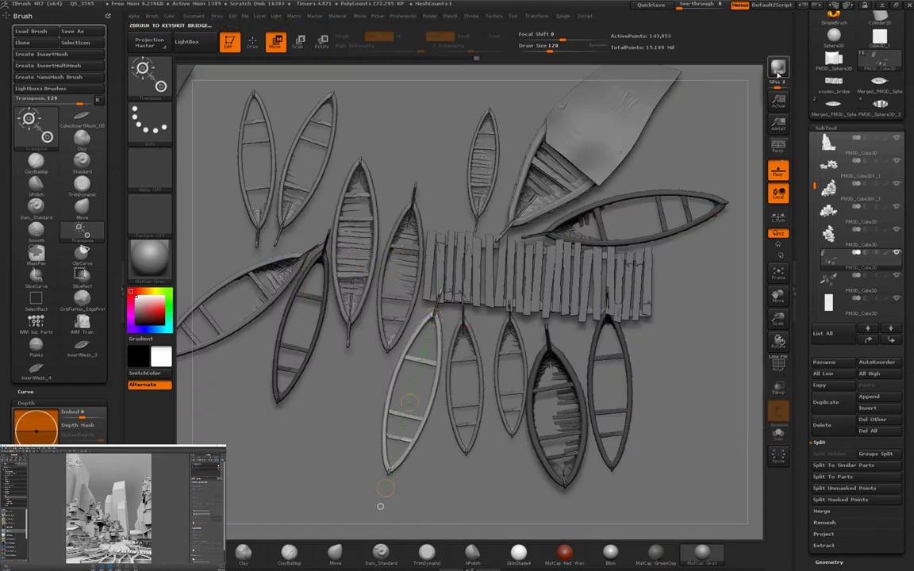
{"action": "left_click", "coordinate": [778, 70]}
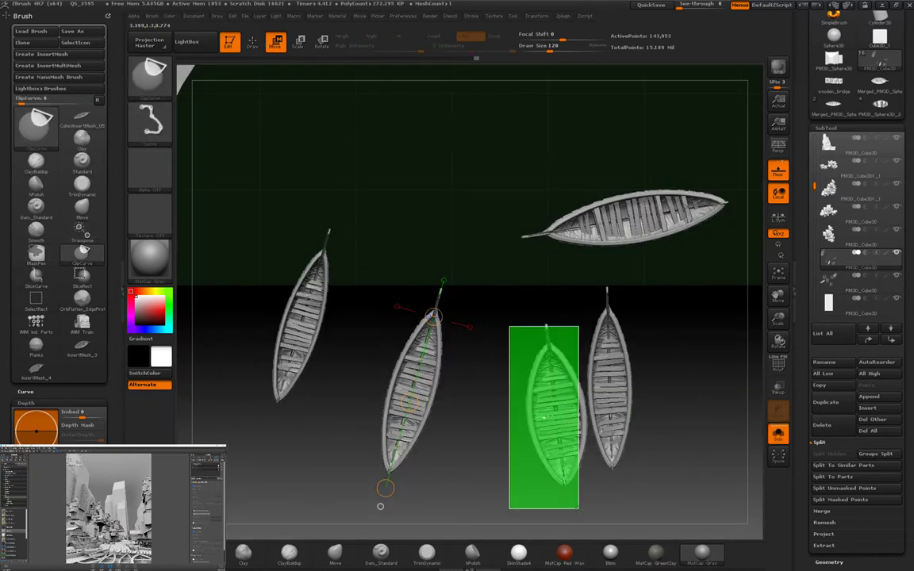
Step: Limit editing to the wide open boat at the pier's front edge and swing it around its bow towards the neighbouring boat
{"action": "left_click_drag", "start_coordinate": [578, 509], "coordinate": [579, 508], "text": "ctrl+shift"}
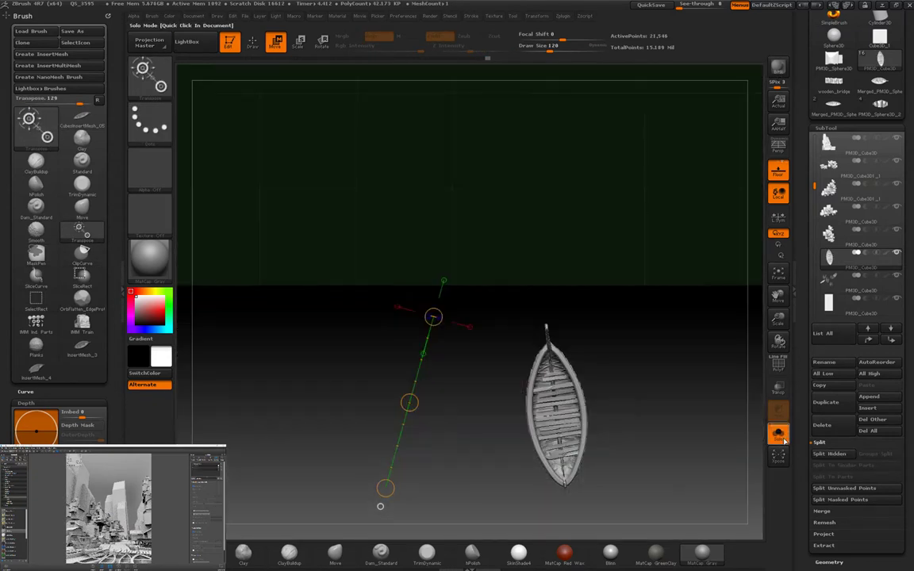
{"action": "left_click", "coordinate": [726, 459], "text": "ctrl+shift"}
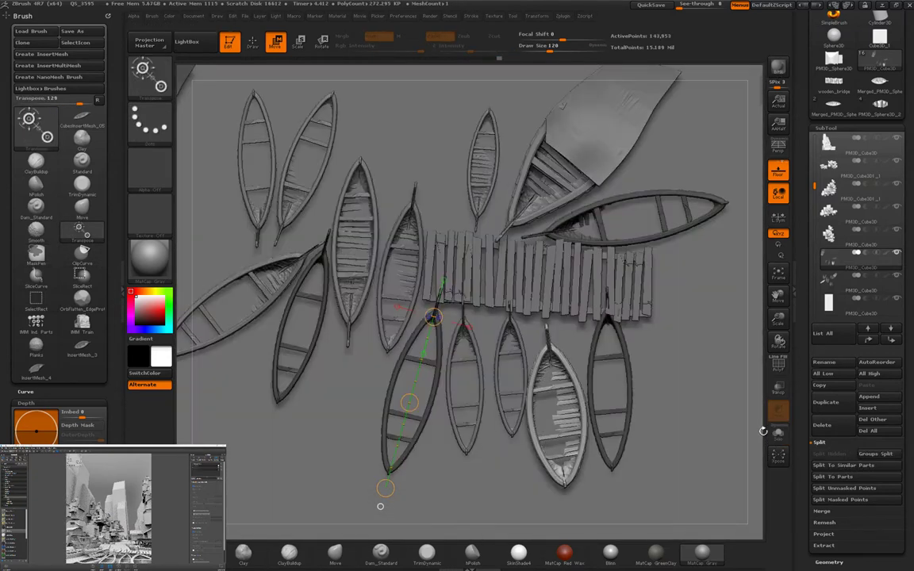
{"action": "key", "text": "r"}
{"action": "mouse_move", "coordinate": [548, 346]}
{"action": "left_mouse_down"}
{"action": "mouse_move", "coordinate": [548, 476]}
{"action": "mouse_move", "coordinate": [589, 470]}
{"action": "left_mouse_up"}
{"action": "mouse_move", "coordinate": [825, 303]}
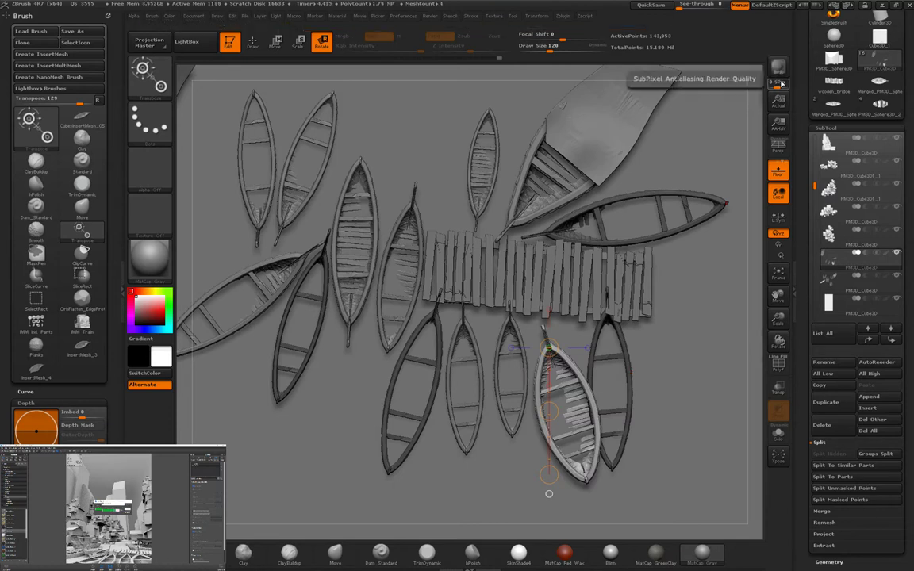
Step: Adjust the wide open boat's placement at the pier's front edge and update the render
{"action": "left_click_drag", "start_coordinate": [583, 422], "coordinate": [545, 327]}
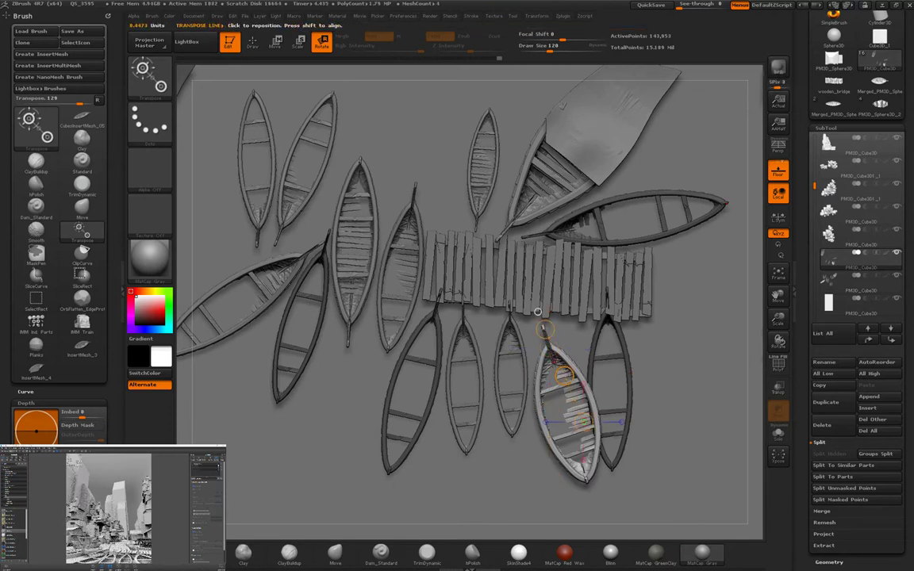
{"action": "key", "text": "w"}
{"action": "left_click_drag", "start_coordinate": [543, 364], "coordinate": [543, 464]}
{"action": "key", "text": "r"}
{"action": "left_click", "coordinate": [780, 68]}
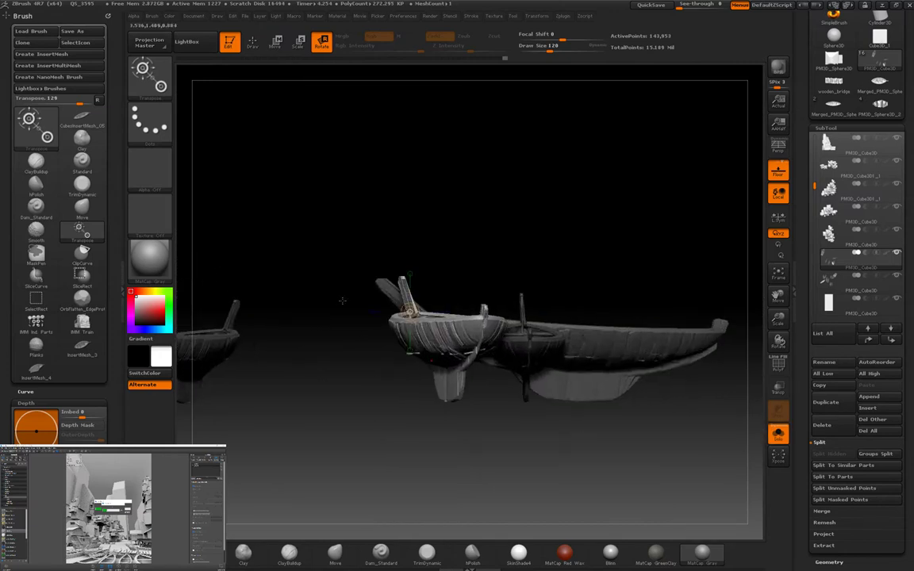
Step: Isolate the open boats in a low front view to examine how they sit against the pier
{"action": "left_click_drag", "start_coordinate": [311, 305], "coordinate": [574, 283], "text": "ctrl+shift"}
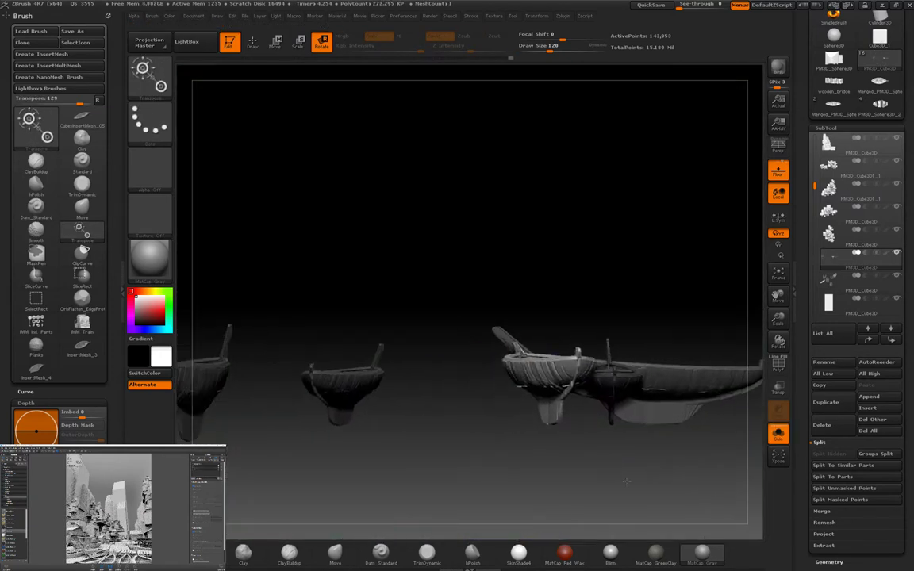
{"action": "mouse_move", "coordinate": [307, 358]}
{"action": "left_mouse_down", "text": "ctrl+shift"}
{"action": "mouse_move", "coordinate": [438, 367]}
{"action": "mouse_move", "coordinate": [368, 355]}
{"action": "left_mouse_up", "text": "ctrl+shift"}
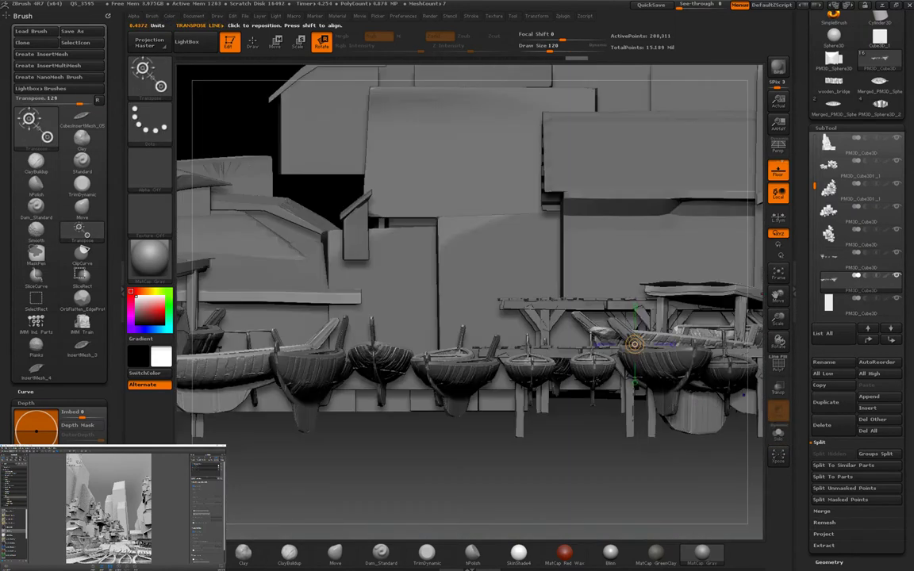
{"action": "left_click", "coordinate": [778, 433]}
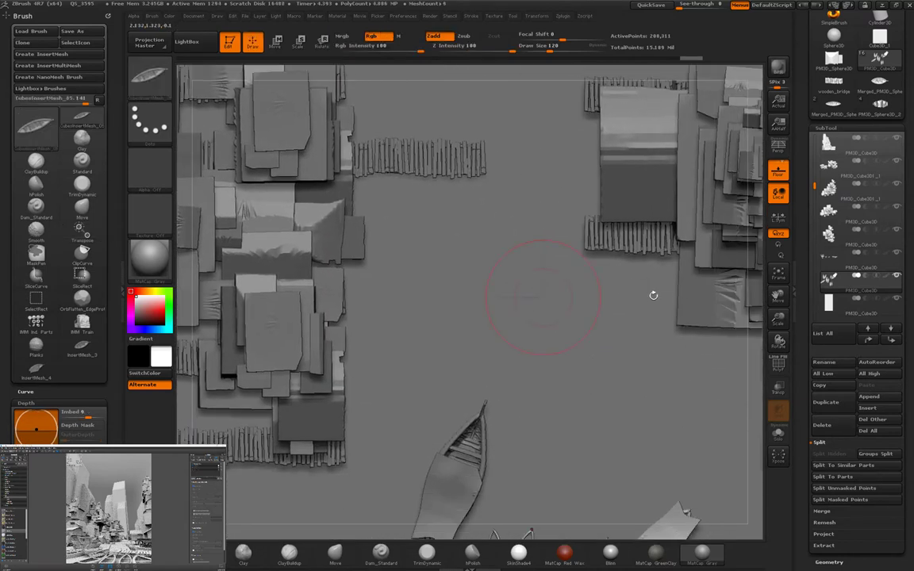
Step: Insert rows of small open plank boats along both sides of the left cluster's pier and below the right cluster's pier
{"action": "key", "text": "m"}
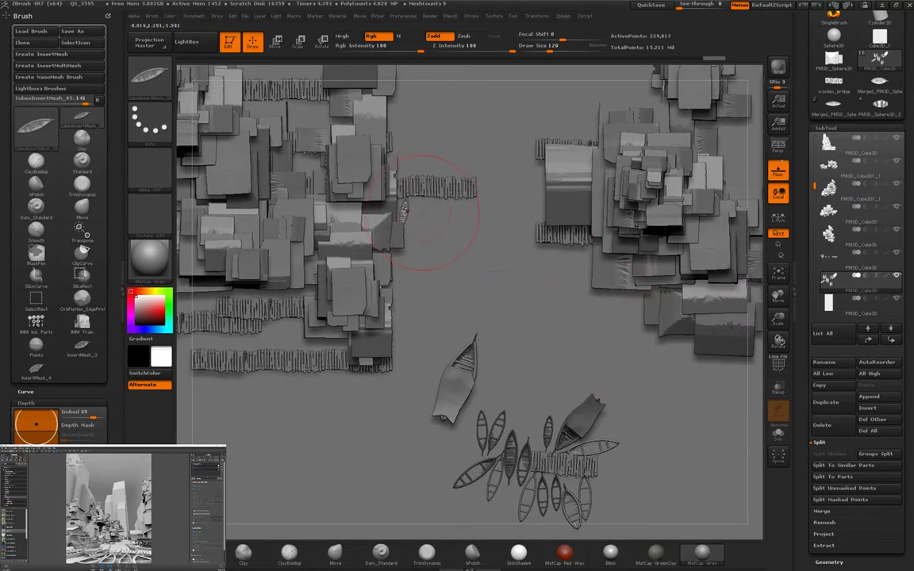
{"action": "left_click_drag", "start_coordinate": [400, 209], "coordinate": [474, 213]}
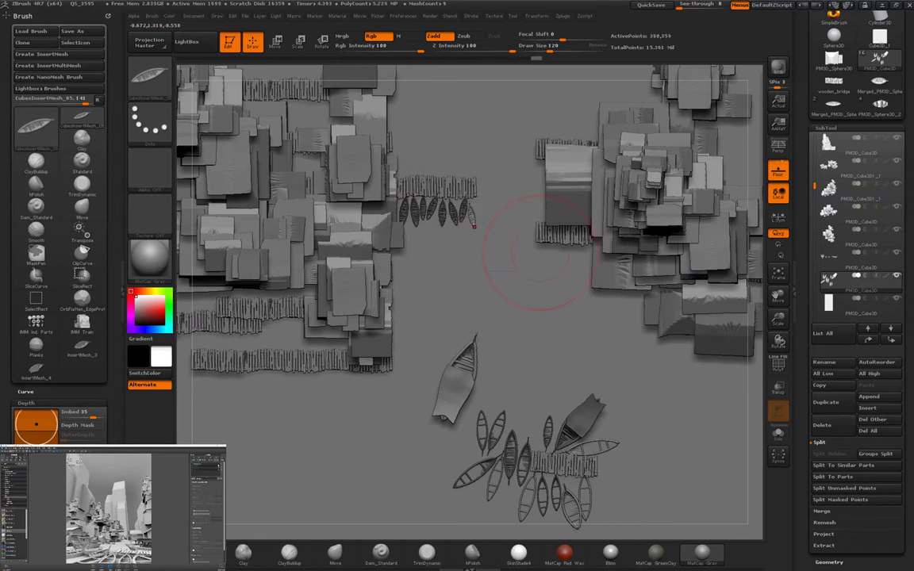
{"action": "mouse_move", "coordinate": [547, 258]}
{"action": "left_mouse_down"}
{"action": "mouse_move", "coordinate": [595, 258]}
{"action": "mouse_move", "coordinate": [579, 269]}
{"action": "mouse_move", "coordinate": [607, 264]}
{"action": "mouse_move", "coordinate": [583, 224]}
{"action": "left_mouse_up"}
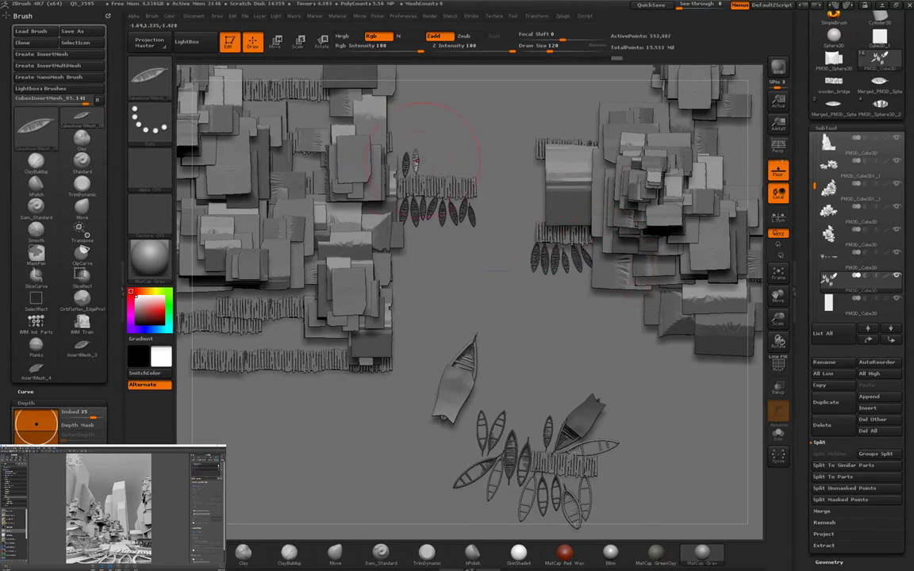
{"action": "mouse_move", "coordinate": [403, 169]}
{"action": "left_mouse_down"}
{"action": "mouse_move", "coordinate": [432, 153]}
{"action": "mouse_move", "coordinate": [428, 164]}
{"action": "mouse_move", "coordinate": [476, 157]}
{"action": "left_mouse_up"}
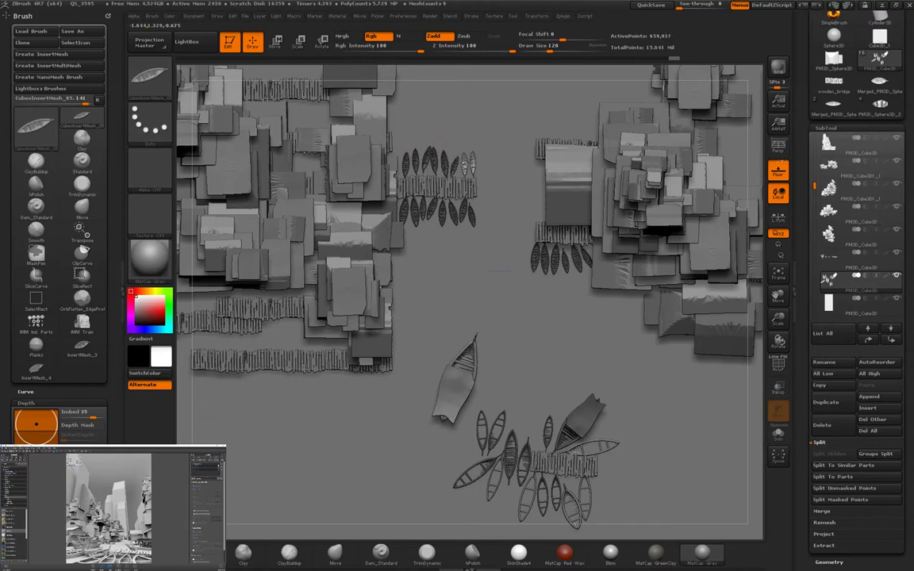
Step: Isolate the newly inserted boat rows and adjust their height beneath the side piers
{"action": "left_click_drag", "start_coordinate": [756, 345], "coordinate": [738, 247], "text": "alt"}
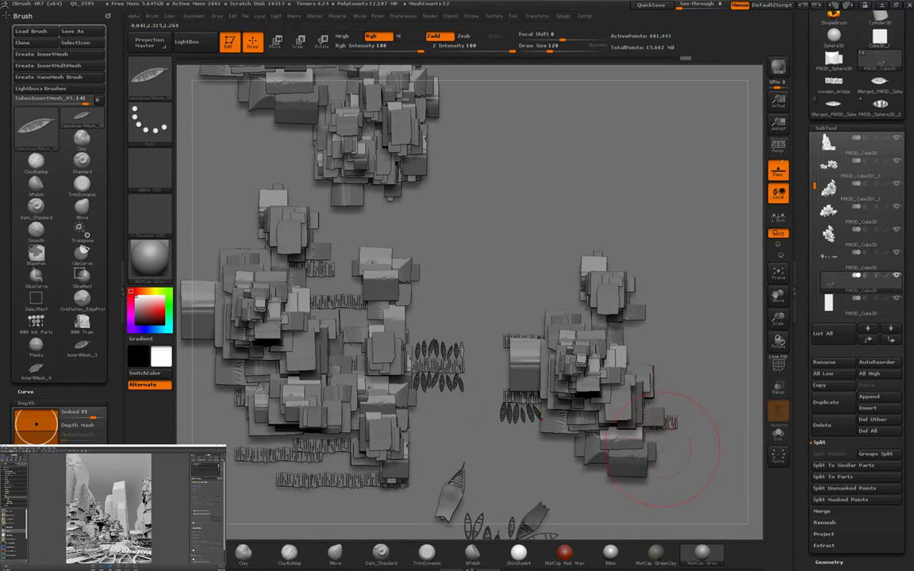
{"action": "key", "text": "ctrl+shift+f"}
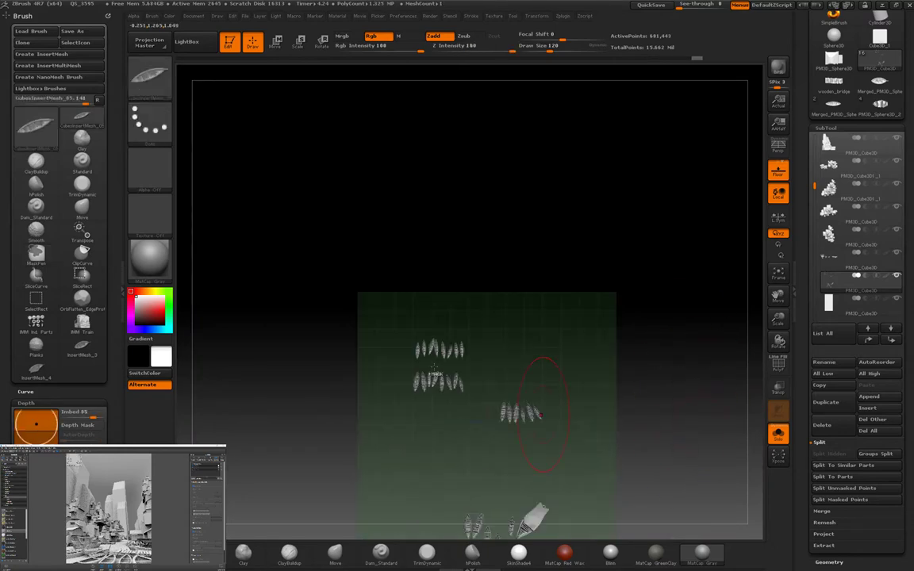
{"action": "key", "text": "w"}
{"action": "key", "text": "ctrl+shift+f"}
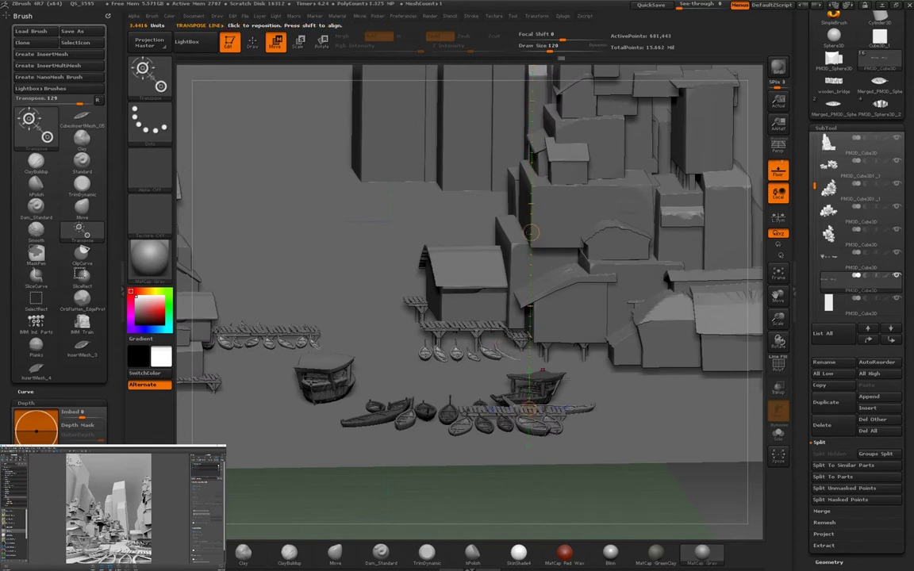
{"action": "mouse_move", "coordinate": [555, 452]}
{"action": "left_mouse_down"}
{"action": "mouse_move", "coordinate": [564, 389]}
{"action": "mouse_move", "coordinate": [562, 433]}
{"action": "left_mouse_up"}
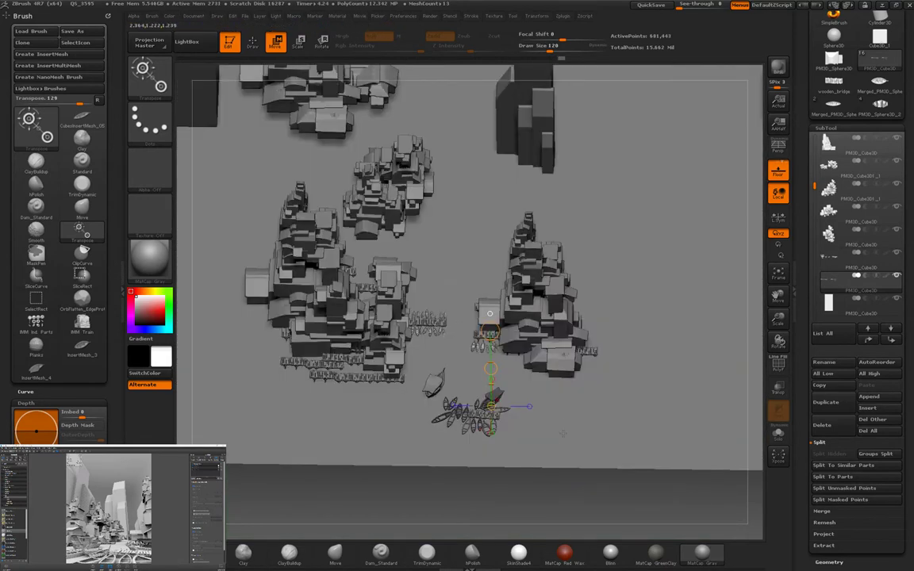
{"action": "left_click_drag", "start_coordinate": [519, 478], "coordinate": [508, 456]}
Step: Insert three small open boats and a canopied boat beside the distant building cluster, update the render and save the scene
{"action": "left_click", "coordinate": [81, 117]}
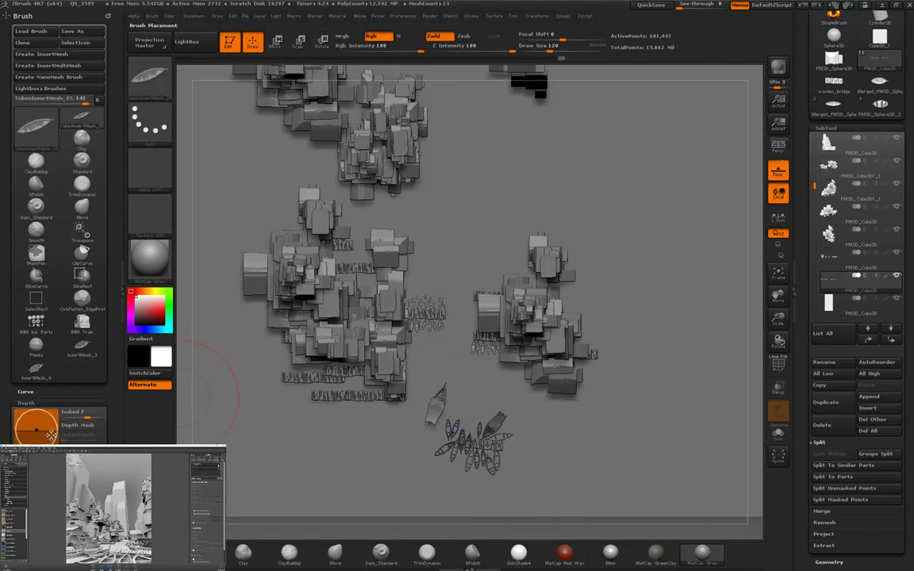
{"action": "left_click", "coordinate": [435, 127]}
{"action": "left_click", "coordinate": [436, 133]}
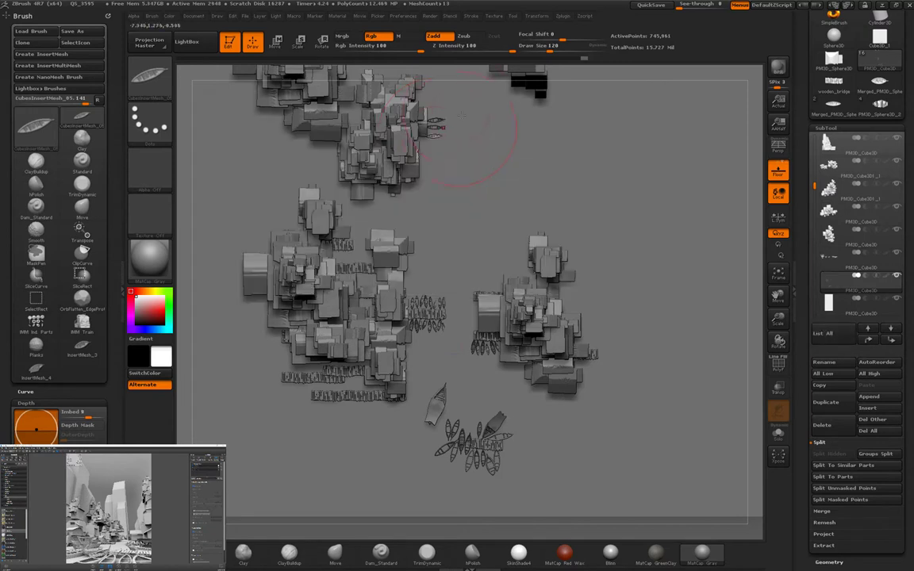
{"action": "left_click", "coordinate": [426, 169]}
{"action": "key", "text": "ctrl+z"}
{"action": "left_click", "coordinate": [421, 185]}
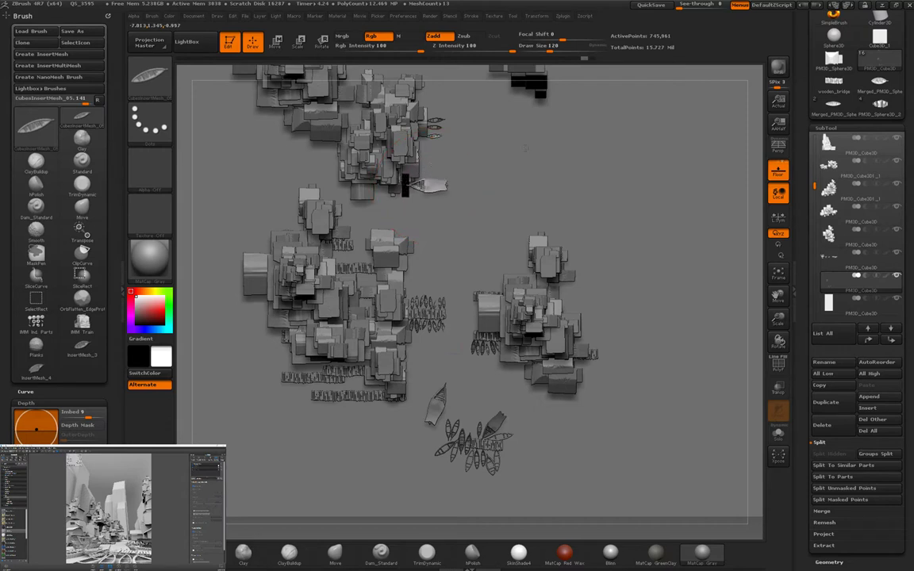
{"action": "key", "text": "shift+r"}
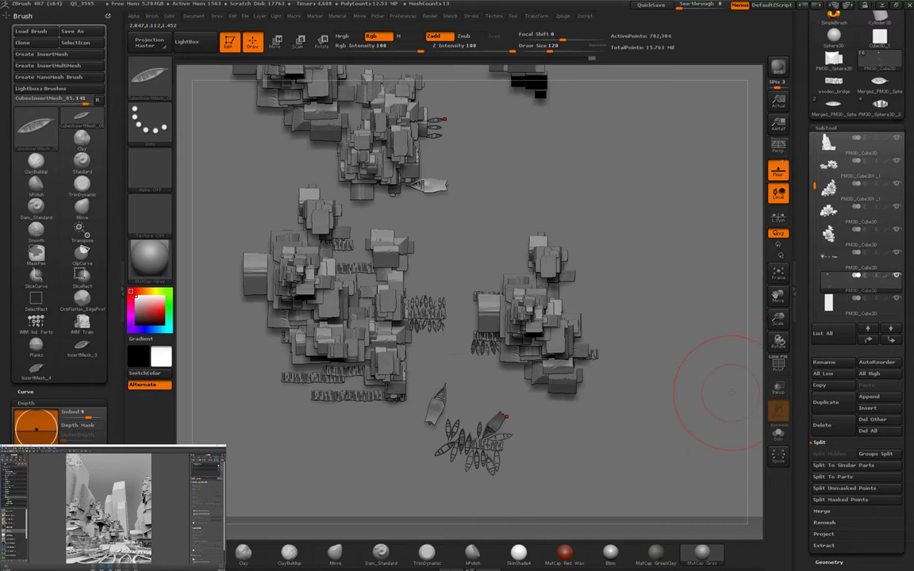
{"action": "key", "text": "ctrl+s"}
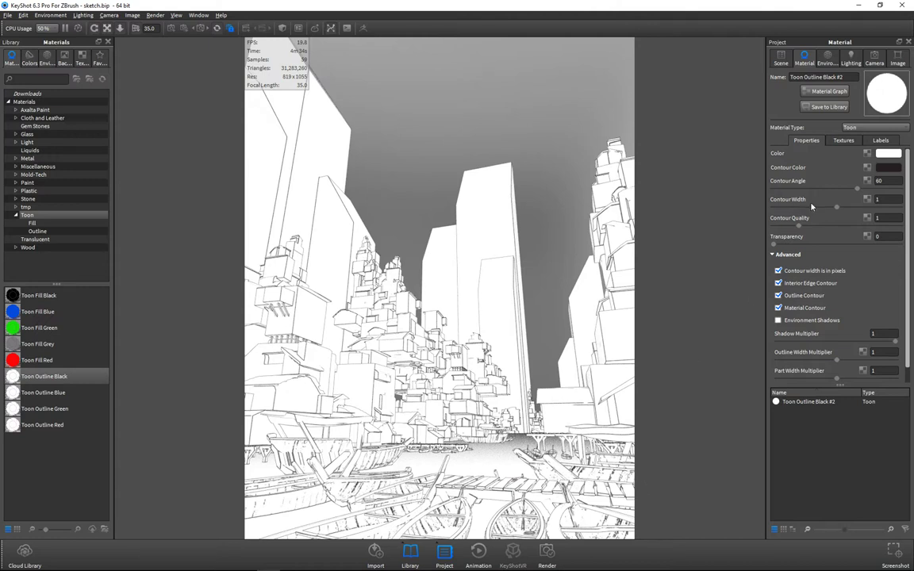
Step: In KeyShot, apply Toon Outline Black to the city model and set the still image's render resolution to 6212 × 8000
{"action": "left_click_drag", "start_coordinate": [41, 378], "coordinate": [413, 404]}
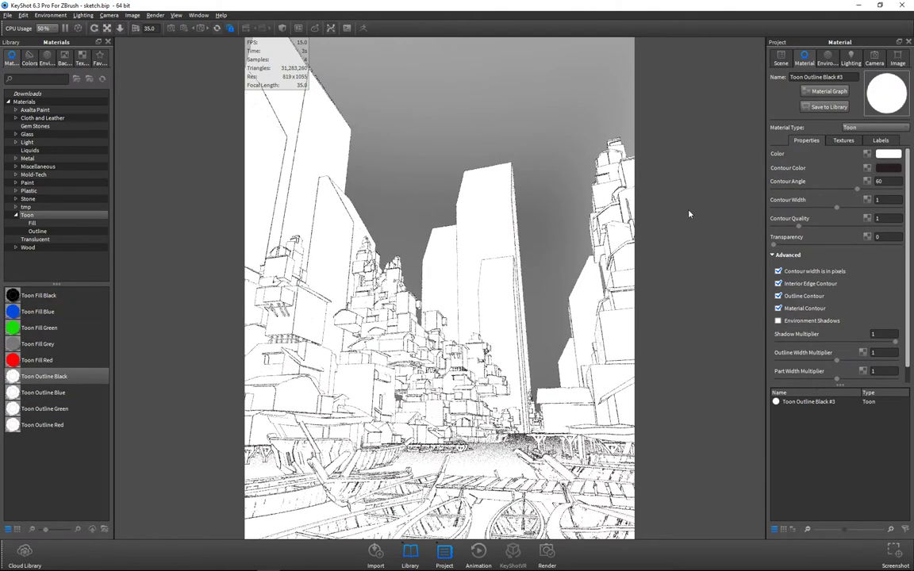
{"action": "key", "text": "ctrl+p"}
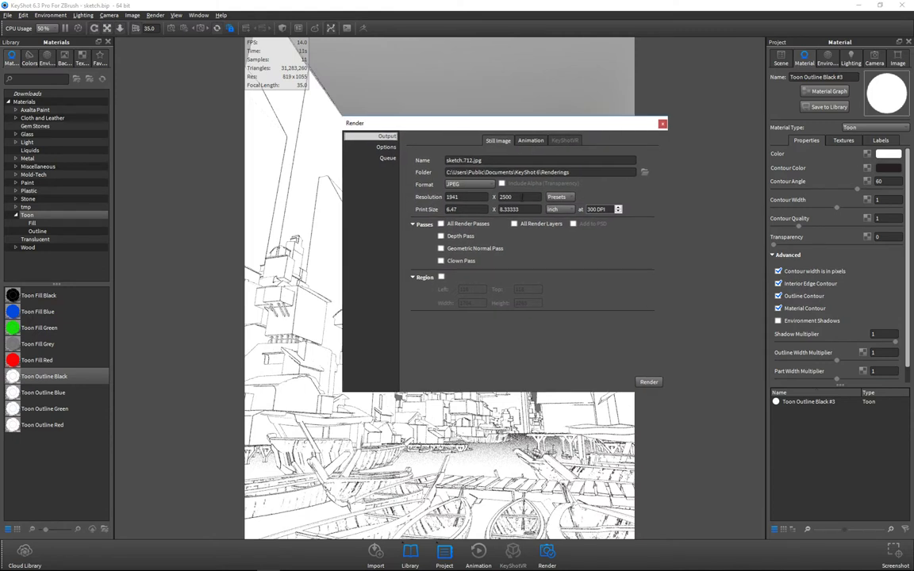
{"action": "left_click_drag", "start_coordinate": [555, 124], "coordinate": [621, 109]}
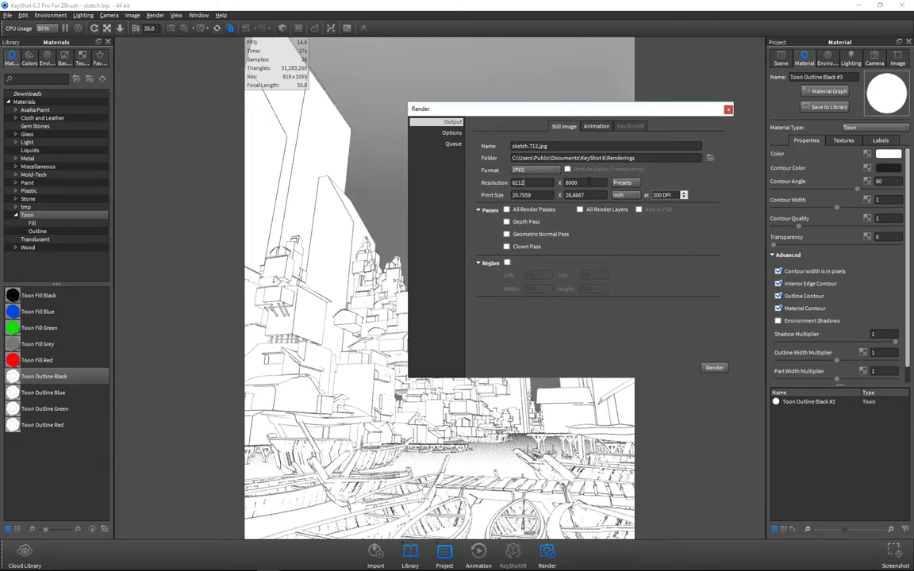
Step: Review the render quality options along with the scene's lighting, camera and material settings
{"action": "left_click", "coordinate": [452, 134]}
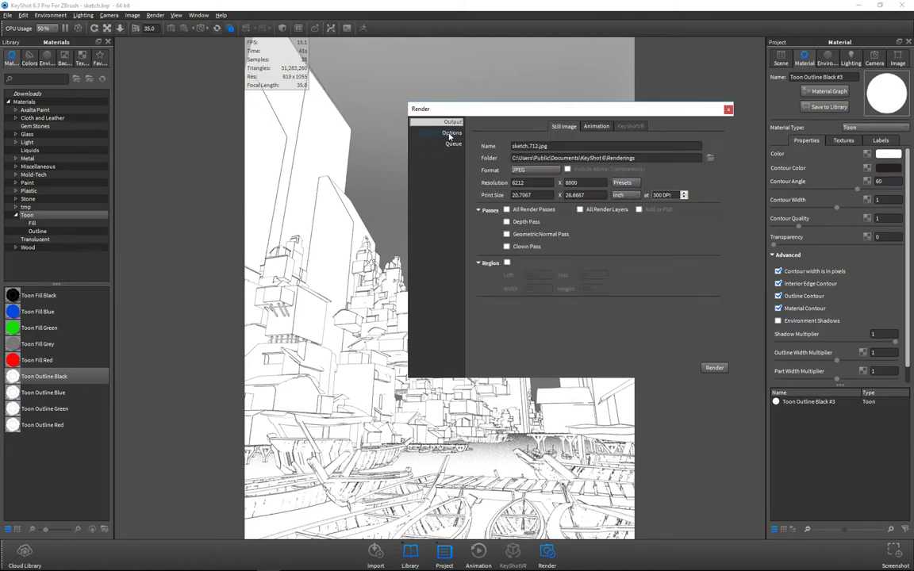
{"action": "left_click", "coordinate": [452, 133]}
{"action": "left_click", "coordinate": [852, 59]}
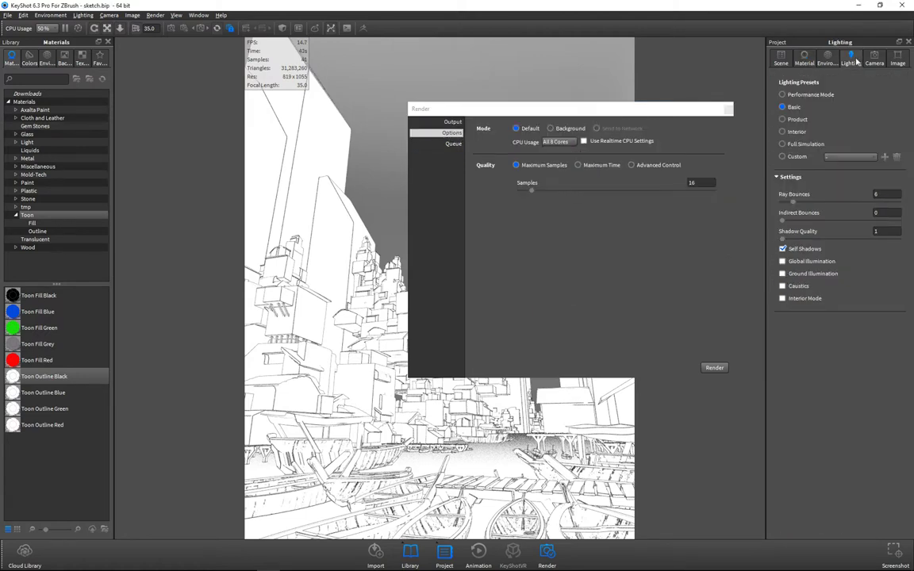
{"action": "left_click", "coordinate": [874, 58]}
{"action": "left_click", "coordinate": [805, 59]}
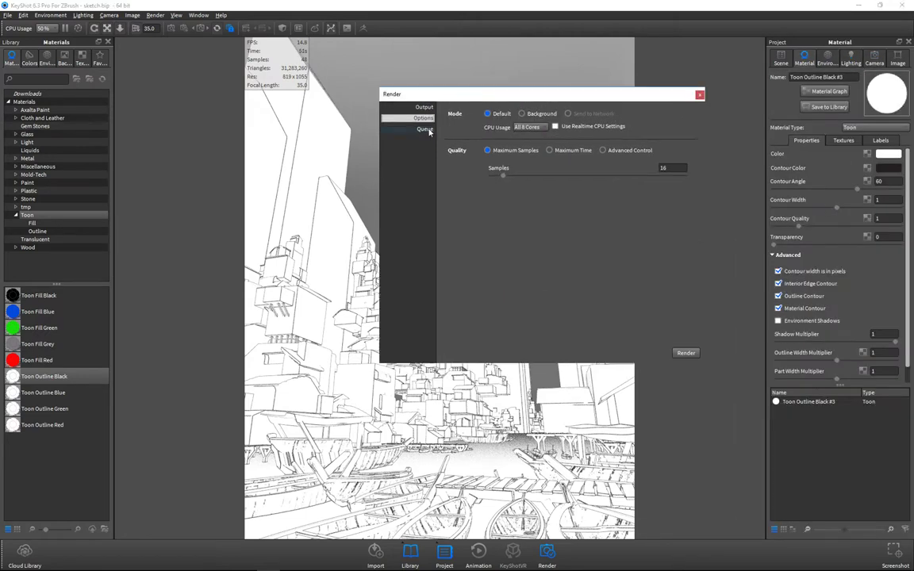
Step: Add the 6212 × 8000 outline image to the render queue and close the render settings
{"action": "left_click", "coordinate": [423, 132]}
{"action": "left_click_drag", "start_coordinate": [542, 101], "coordinate": [516, 104]}
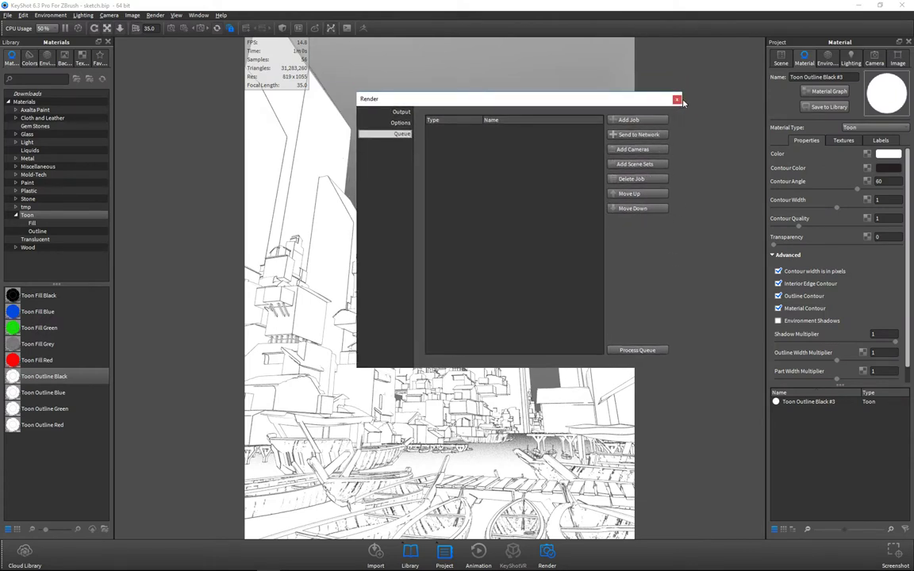
{"action": "left_click", "coordinate": [680, 100]}
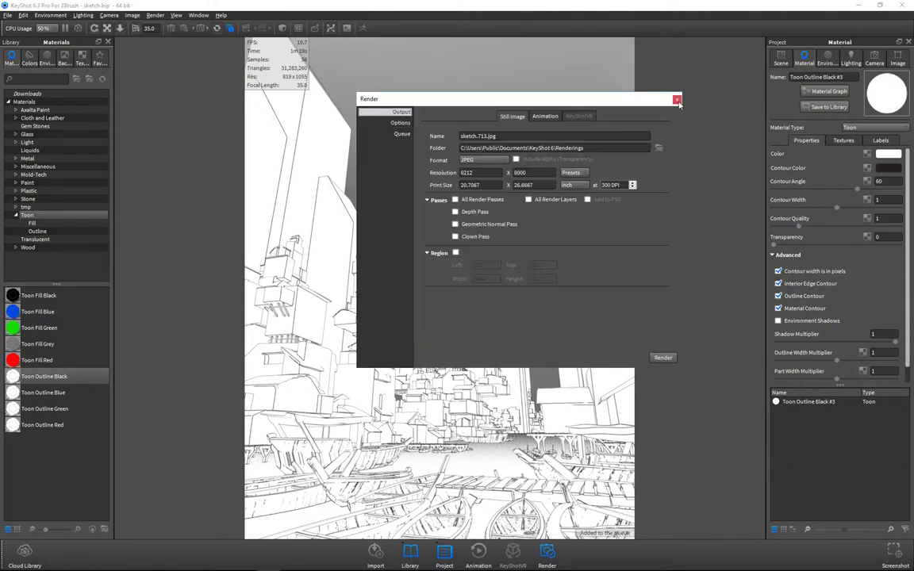
{"action": "left_click", "coordinate": [677, 99]}
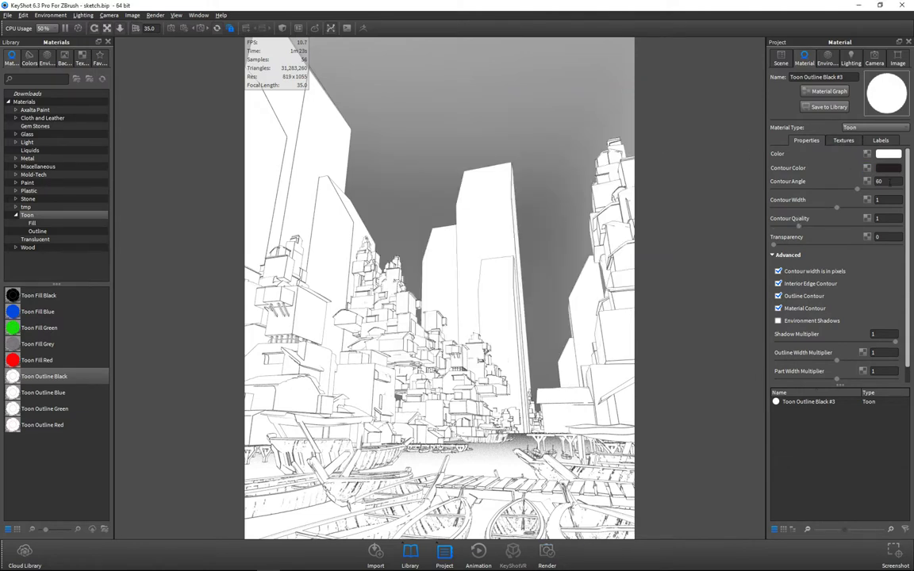
Step: Set the outline material's contour angle to 90, pausing and resuming the live render
{"action": "type", "text": "90"}
{"action": "key", "text": "Return"}
{"action": "left_click", "coordinate": [65, 28]}
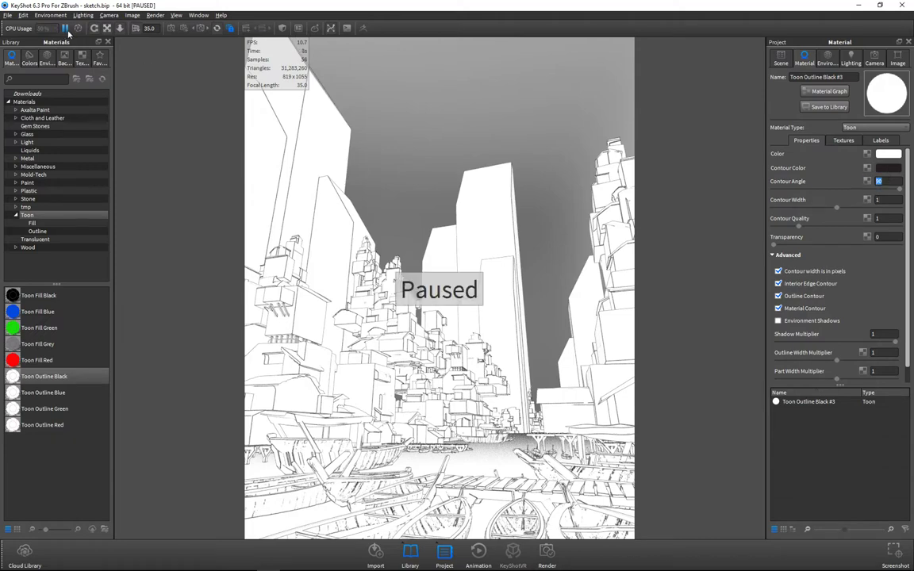
{"action": "left_click", "coordinate": [65, 27]}
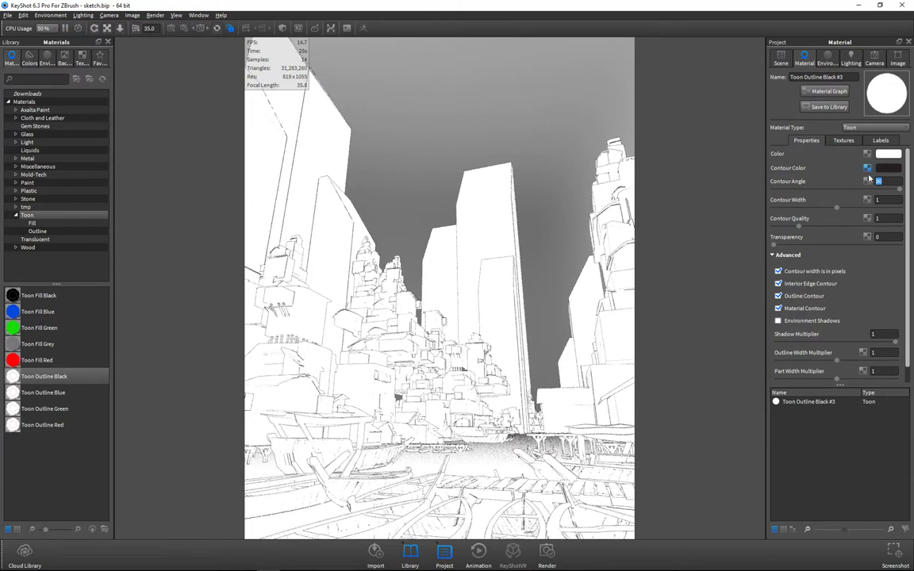
Step: Set the outline material's contour angle to 180, contour quality to 2 and contour width to 4
{"action": "type", "text": "180"}
{"action": "key", "text": "Return"}
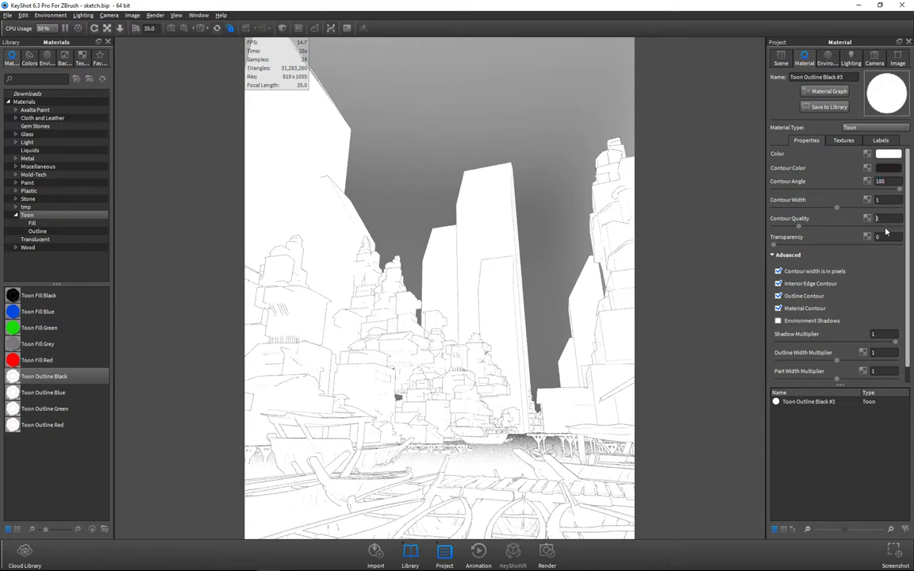
{"action": "type", "text": "2"}
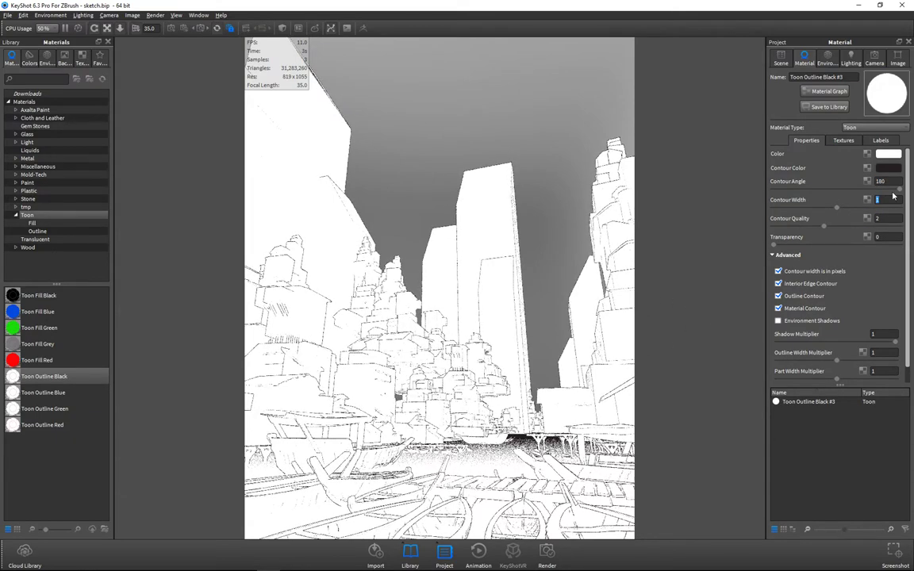
{"action": "left_click", "coordinate": [881, 200]}
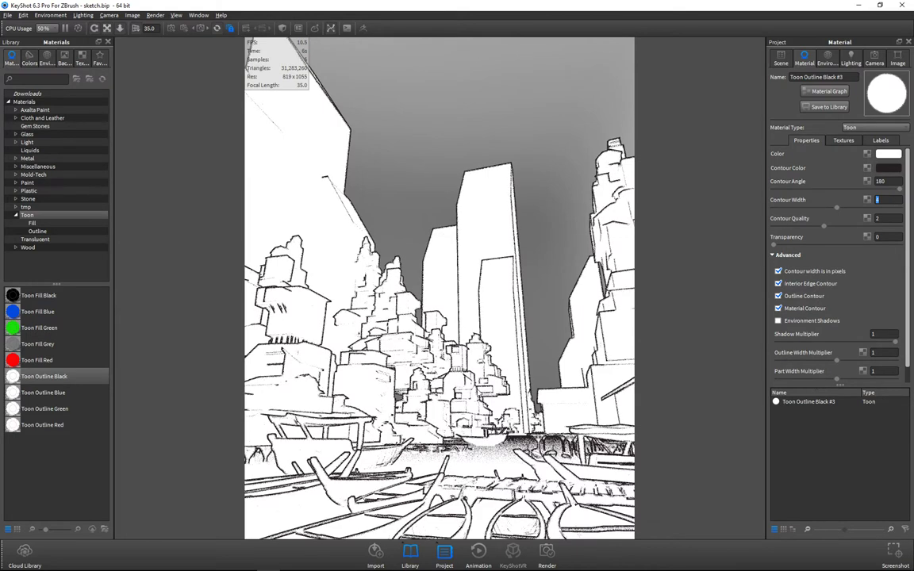
Step: Confirm contour width 4 and try the outline with pixel-based contour width turned off, restoring it once previewed
{"action": "type", "text": "4"}
{"action": "left_click", "coordinate": [778, 271]}
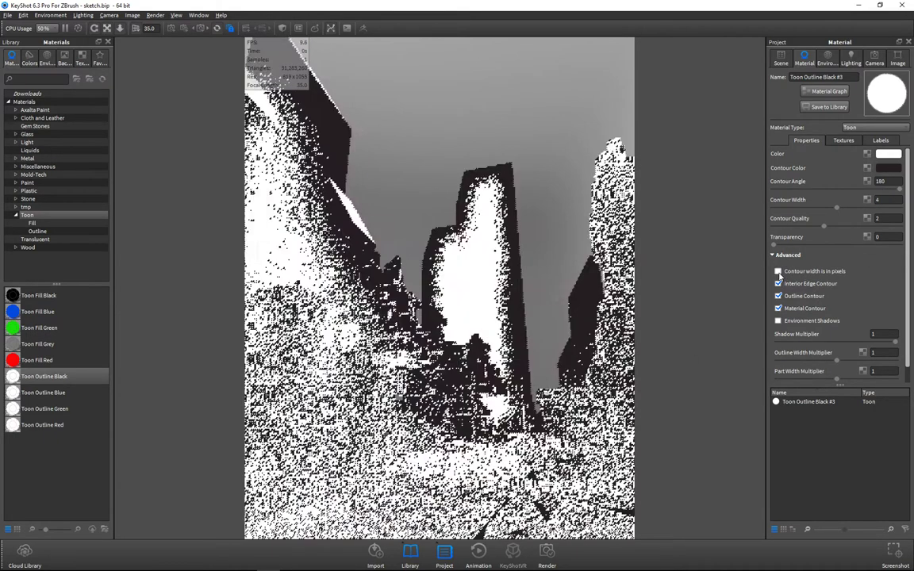
{"action": "left_click", "coordinate": [779, 272]}
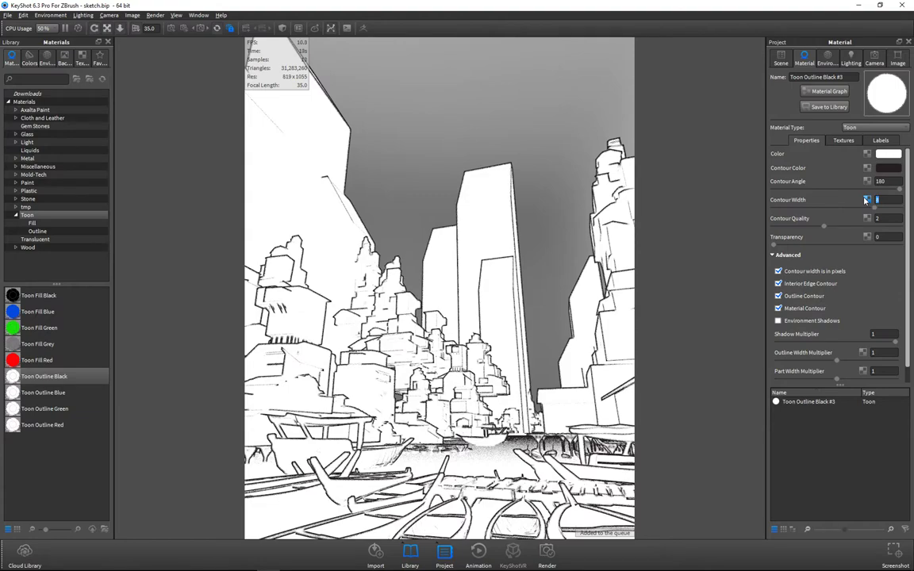
Step: Set the outline material's contour width to 8 and its contour angle to 90
{"action": "type", "text": "8"}
{"action": "key", "text": "Tab"}
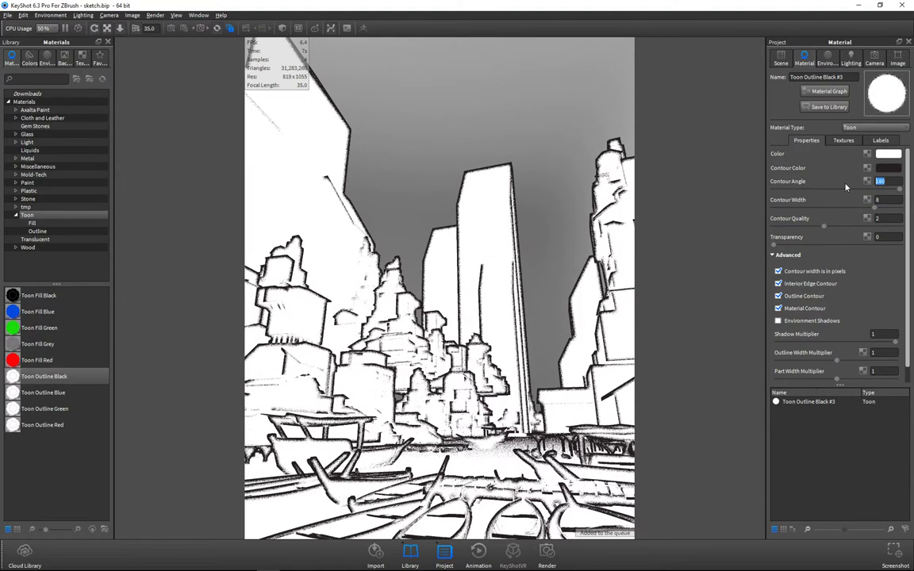
{"action": "type", "text": "90"}
{"action": "key", "text": "Tab"}
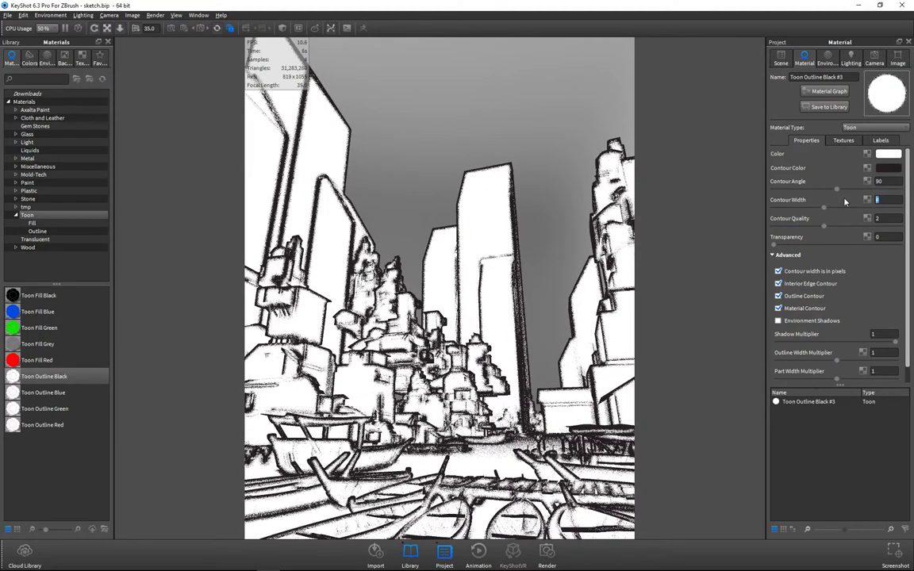
Step: Set the outline material's contour width to 4 and contour quality to 1
{"action": "type", "text": "4"}
{"action": "key", "text": "Tab"}
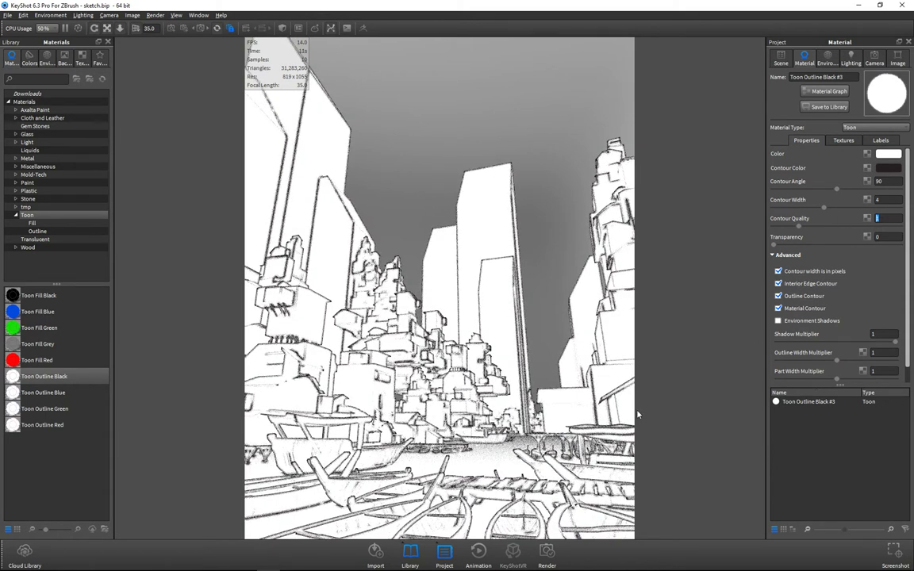
{"action": "key", "text": "Return"}
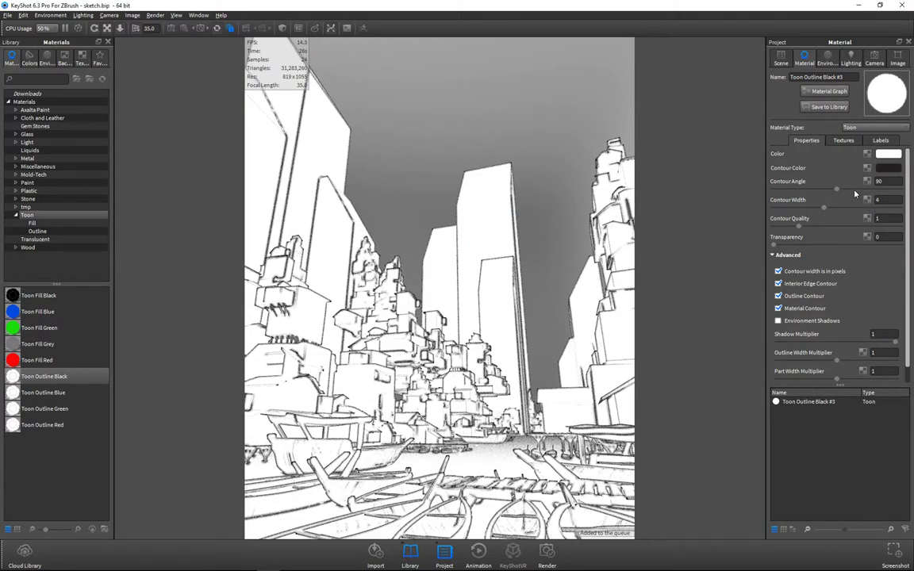
Step: Set the outline material's contour angle to 30 and contour width to 2, and lower the angle to 15
{"action": "left_click", "coordinate": [877, 181]}
{"action": "key", "text": "Return"}
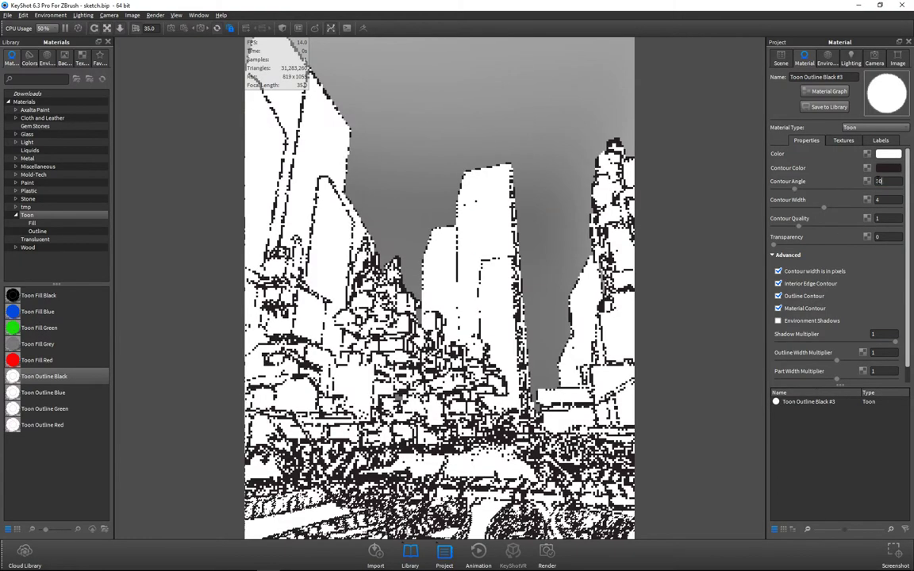
{"action": "type", "text": "1"}
{"action": "key", "text": "Return"}
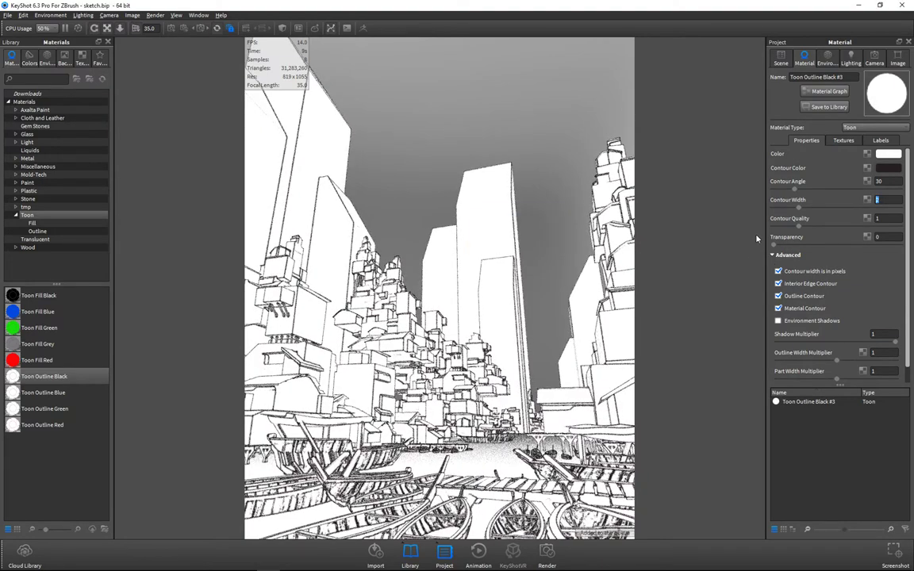
{"action": "left_click_drag", "start_coordinate": [854, 172], "coordinate": [714, 170]}
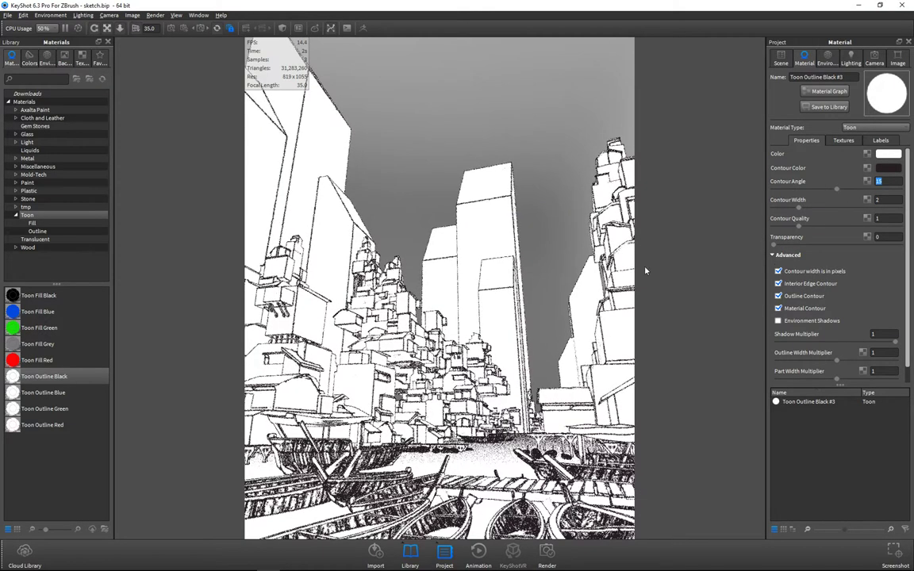
Step: Review the outline jobs collected in the render queue and close the render settings
{"action": "key", "text": "ctrl+p"}
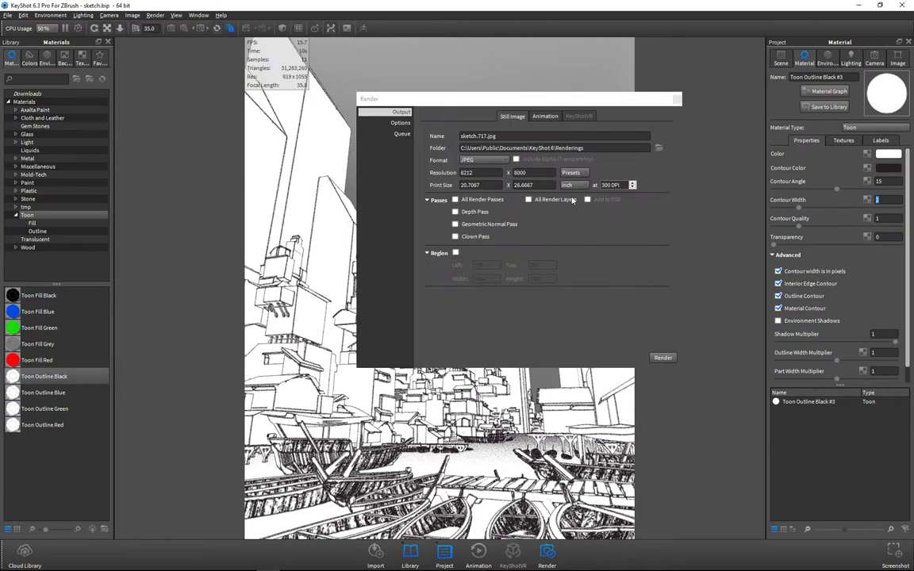
{"action": "left_click", "coordinate": [401, 134]}
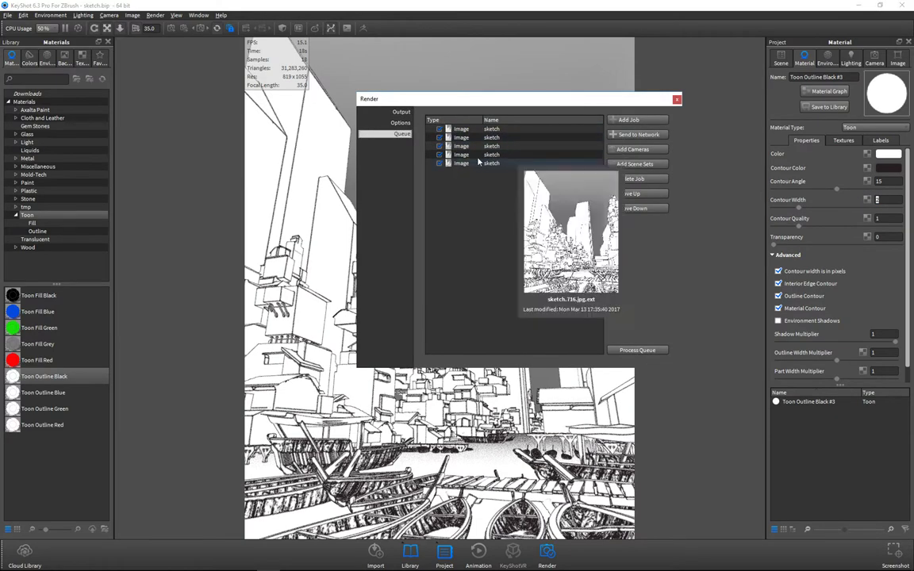
{"action": "key", "text": "Escape"}
Step: Set the outline material's contour angle to 180, contour width to 8 and contour quality to 6
{"action": "key", "text": "Return"}
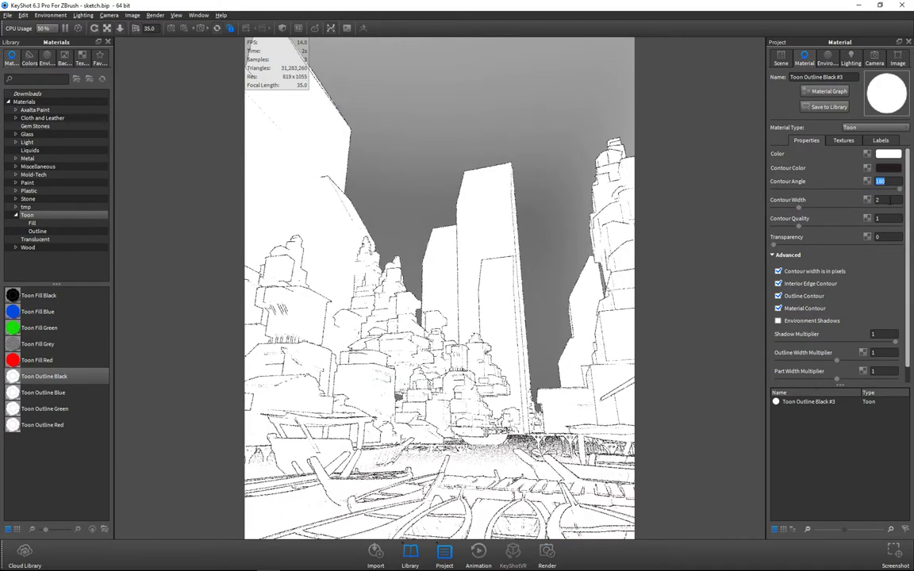
{"action": "left_click", "coordinate": [879, 200]}
{"action": "type", "text": "8"}
{"action": "key", "text": "Tab"}
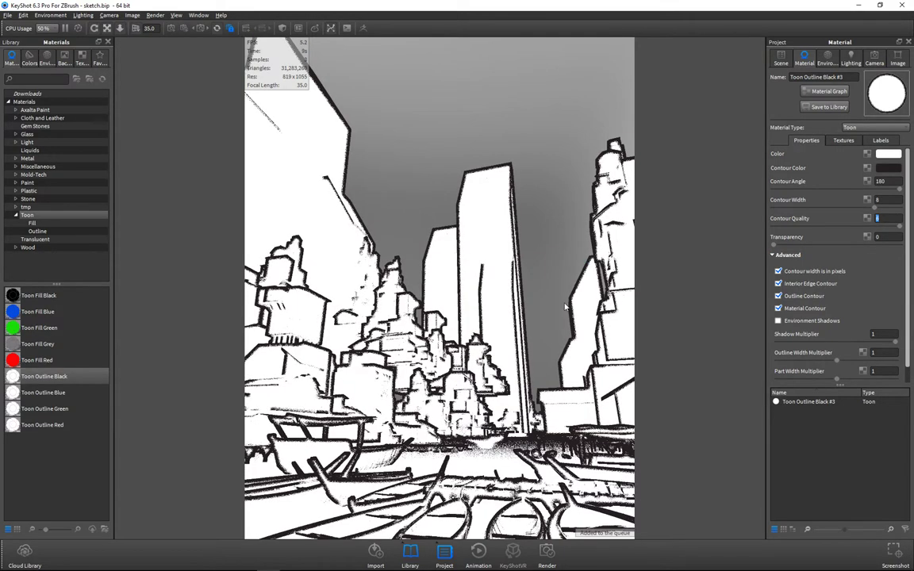
Step: Process the render queue and examine the first outline render at 100% zoom
{"action": "key", "text": "ctrl+p"}
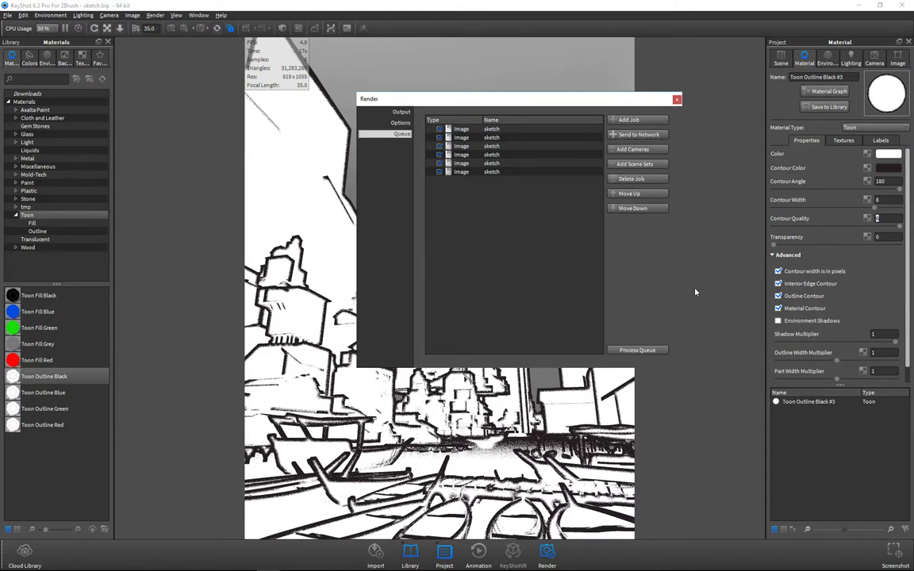
{"action": "left_click", "coordinate": [641, 299]}
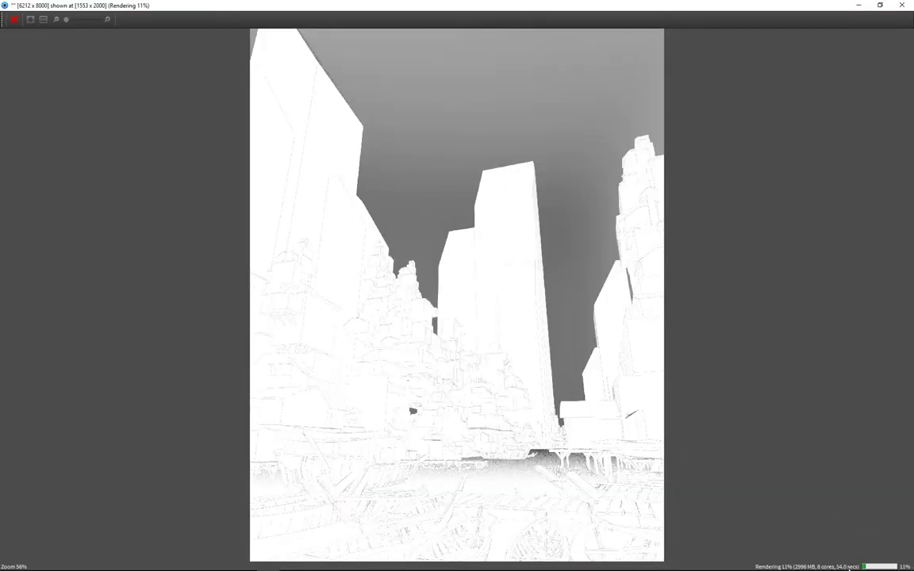
{"action": "left_click", "coordinate": [31, 20]}
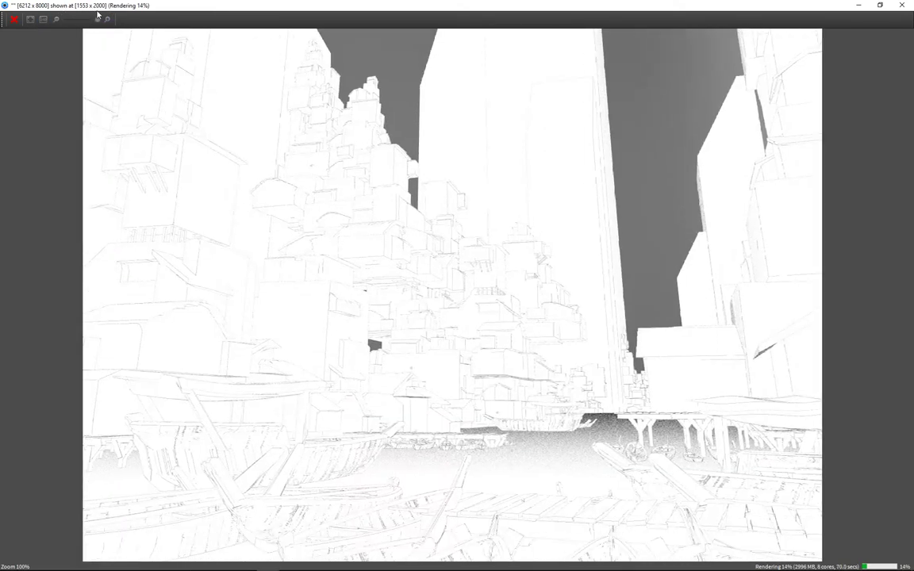
{"action": "left_click_drag", "start_coordinate": [347, 268], "coordinate": [421, 343]}
{"action": "left_click_drag", "start_coordinate": [548, 357], "coordinate": [637, 476]}
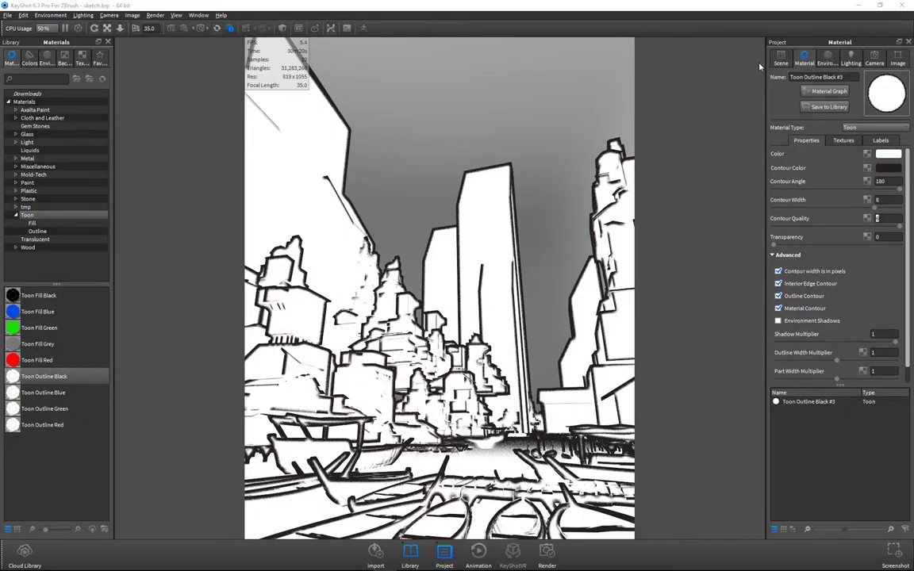
Step: Select the whole ZBrush model group in the scene and unlink the materials of its parts
{"action": "left_click", "coordinate": [781, 59]}
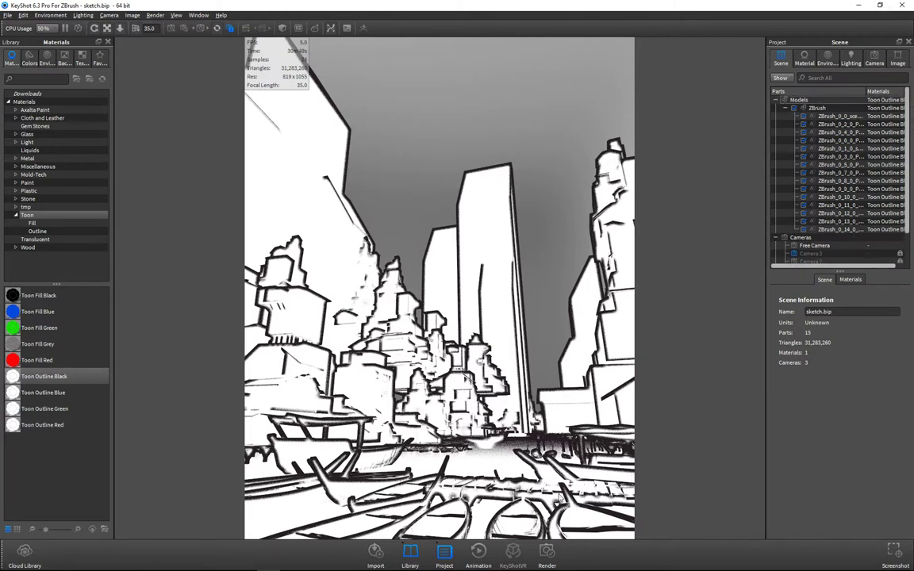
{"action": "left_click", "coordinate": [814, 107]}
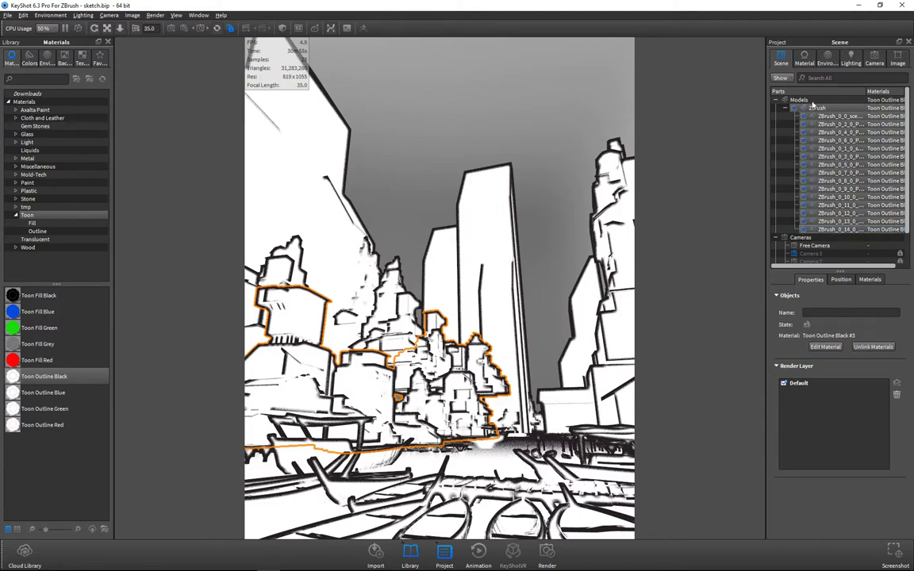
{"action": "left_click", "coordinate": [873, 348]}
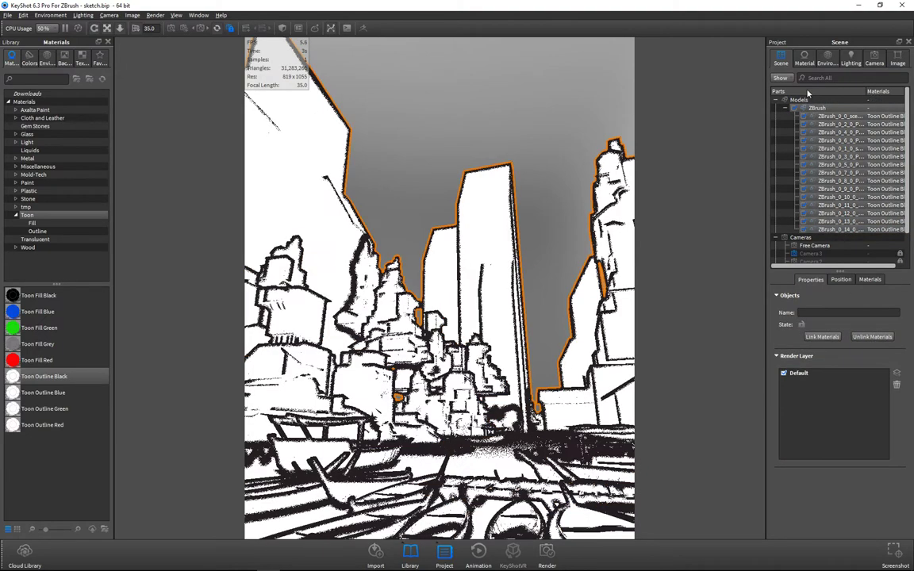
Step: Turn off the outline material's interior edge contour and check the ZBrush group's position and properties
{"action": "left_click", "coordinate": [813, 58]}
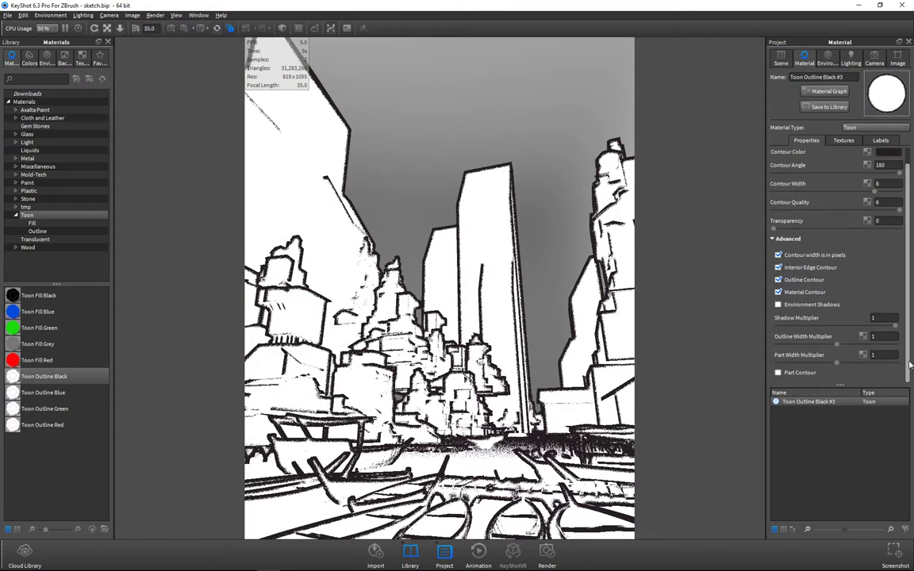
{"action": "left_click", "coordinate": [778, 268]}
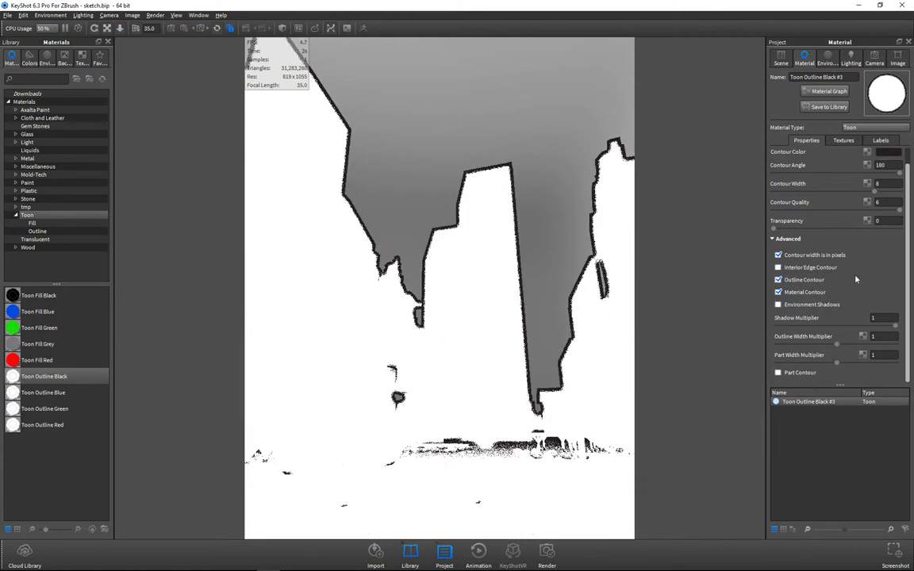
{"action": "left_click", "coordinate": [782, 57]}
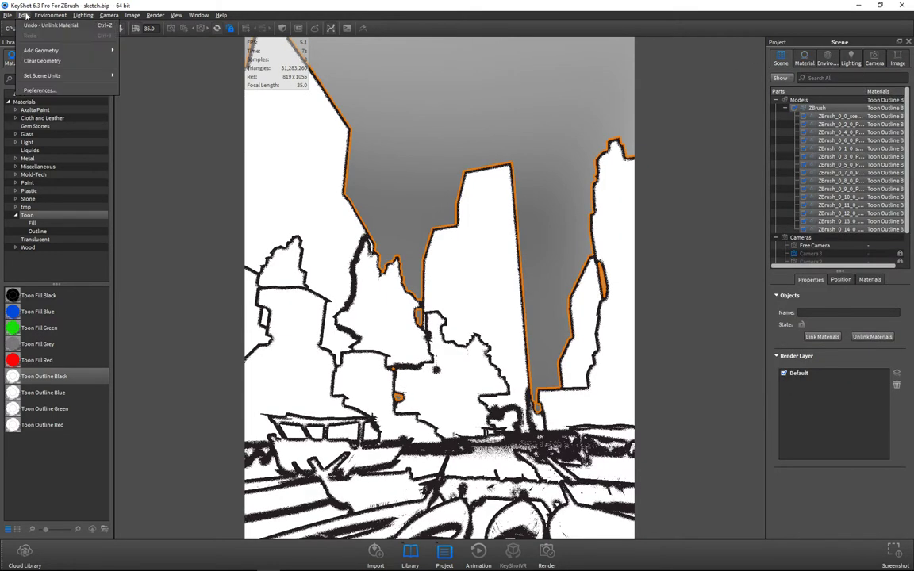
{"action": "left_click", "coordinate": [840, 280]}
{"action": "left_click", "coordinate": [808, 281]}
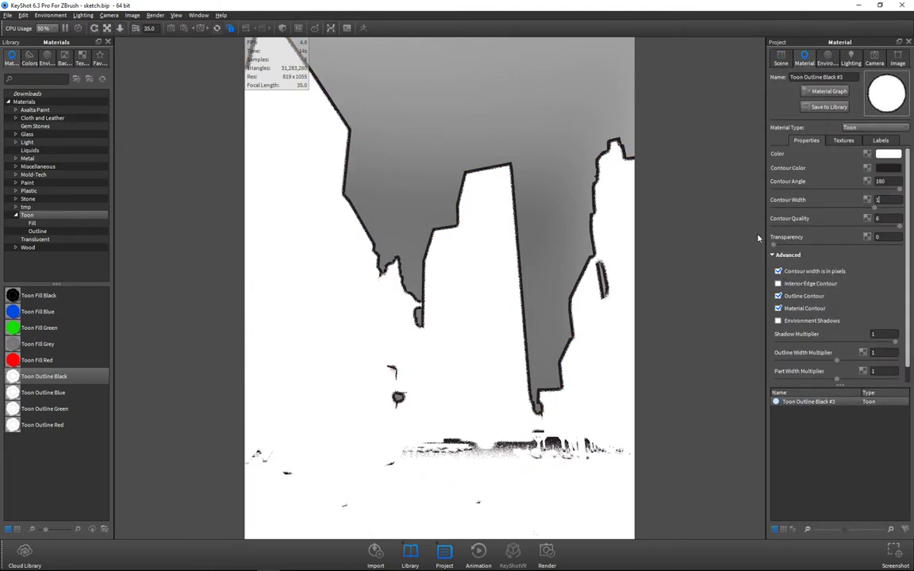
Step: Set the outline material's contour width to 10 and return to the ZBrush group in the scene
{"action": "left_click", "coordinate": [837, 209]}
{"action": "left_click", "coordinate": [879, 199]}
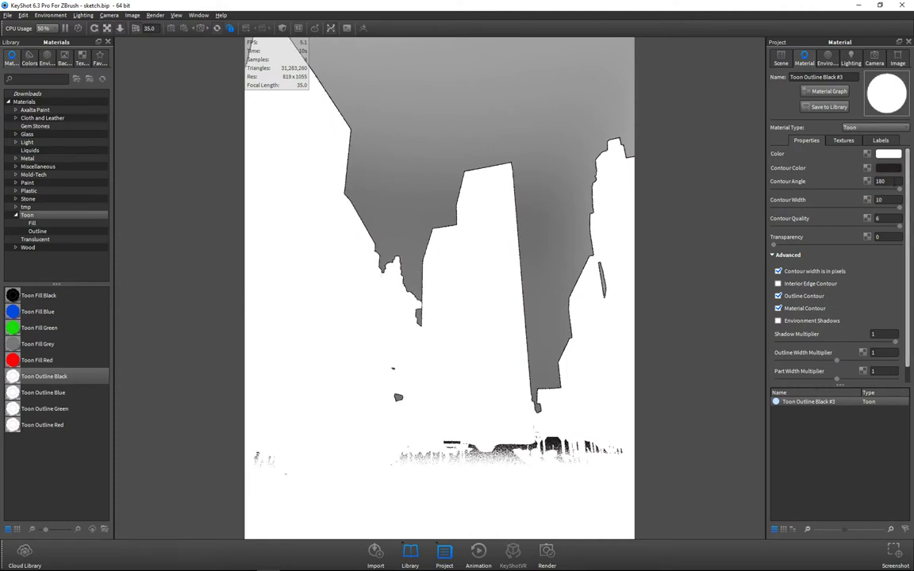
{"action": "type", "text": "10"}
{"action": "key", "text": "Tab"}
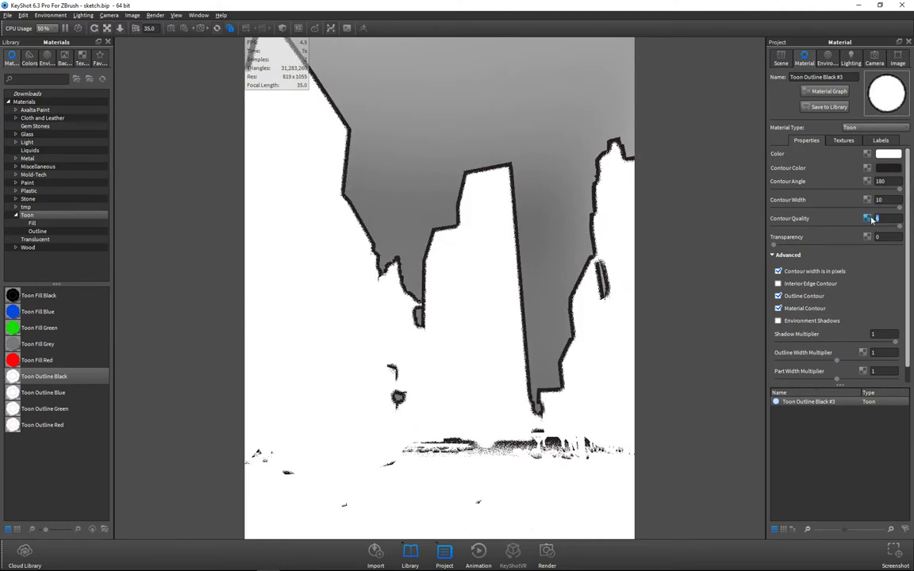
{"action": "left_click", "coordinate": [526, 118]}
{"action": "right_click", "coordinate": [800, 238]}
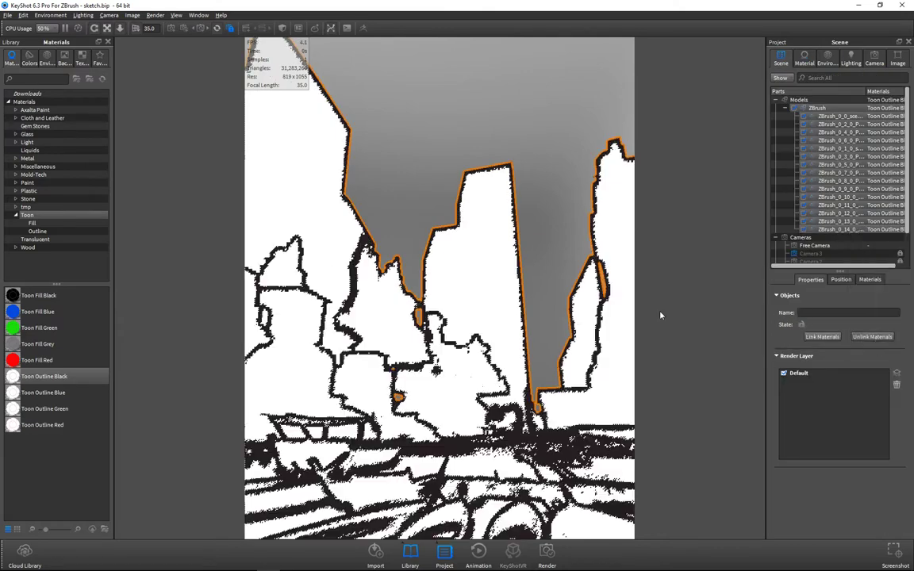
Step: Render the 6212 × 8000 still image as a TIFF with the clown pass enabled
{"action": "key", "text": "ctrl+p"}
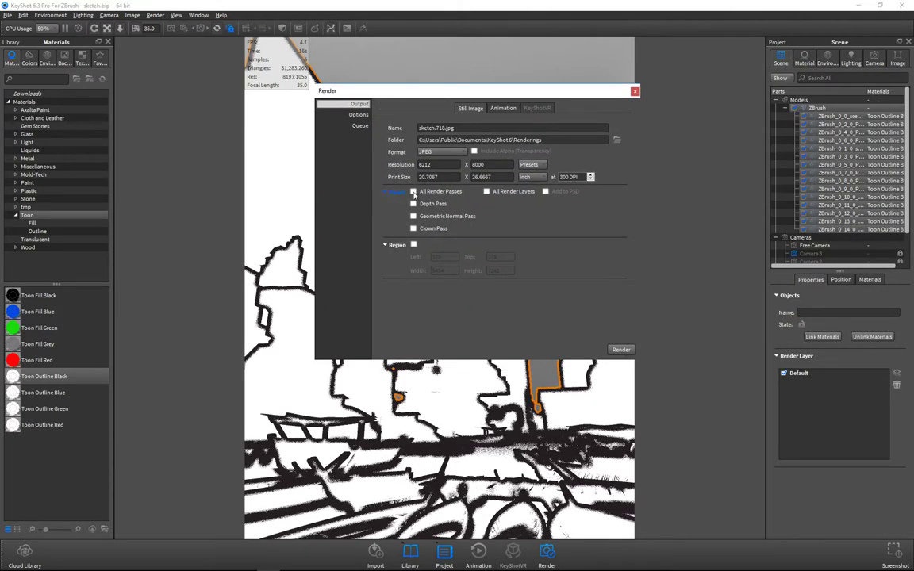
{"action": "left_click", "coordinate": [412, 233]}
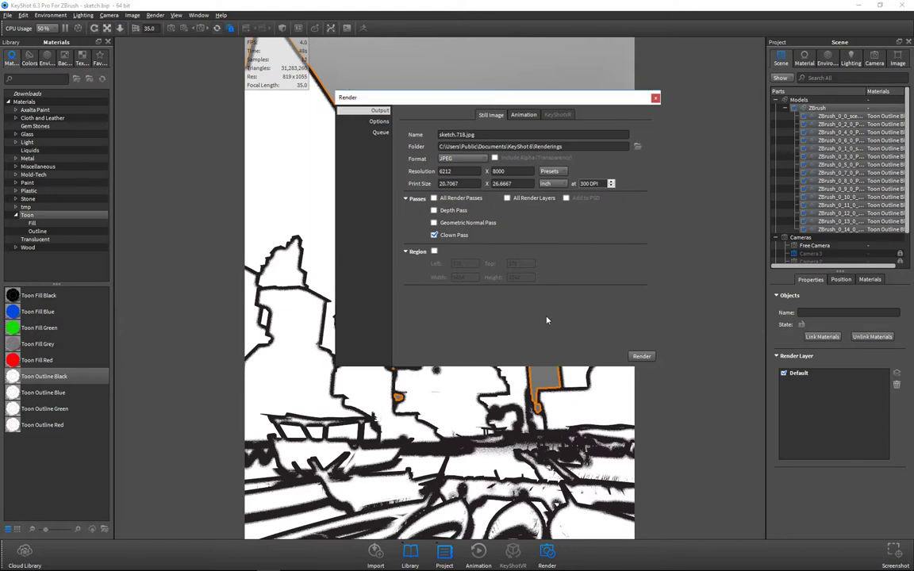
{"action": "left_click", "coordinate": [474, 159]}
{"action": "left_click", "coordinate": [476, 169]}
{"action": "left_click_drag", "start_coordinate": [558, 111], "coordinate": [625, 133]}
{"action": "left_click", "coordinate": [719, 378]}
Step: Maximize the render output and examine the silhouette outlines of the boats and buildings at 100% zoom
{"action": "double_click", "coordinate": [532, 10]}
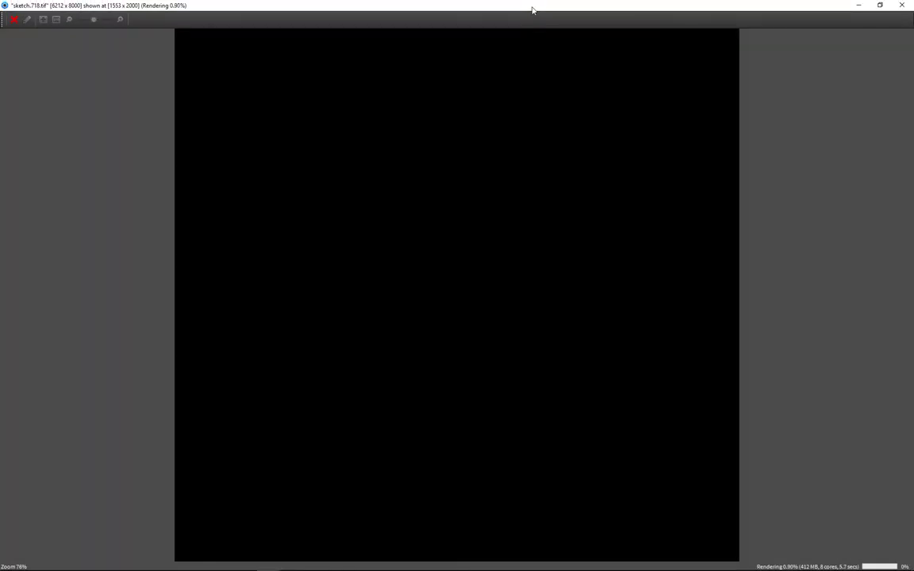
{"action": "left_click", "coordinate": [44, 21]}
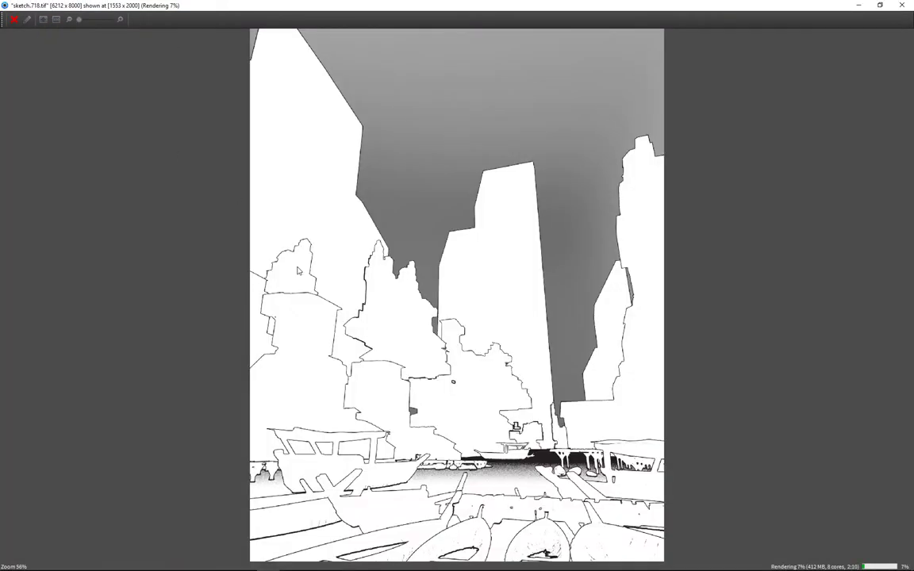
{"action": "left_click", "coordinate": [56, 19]}
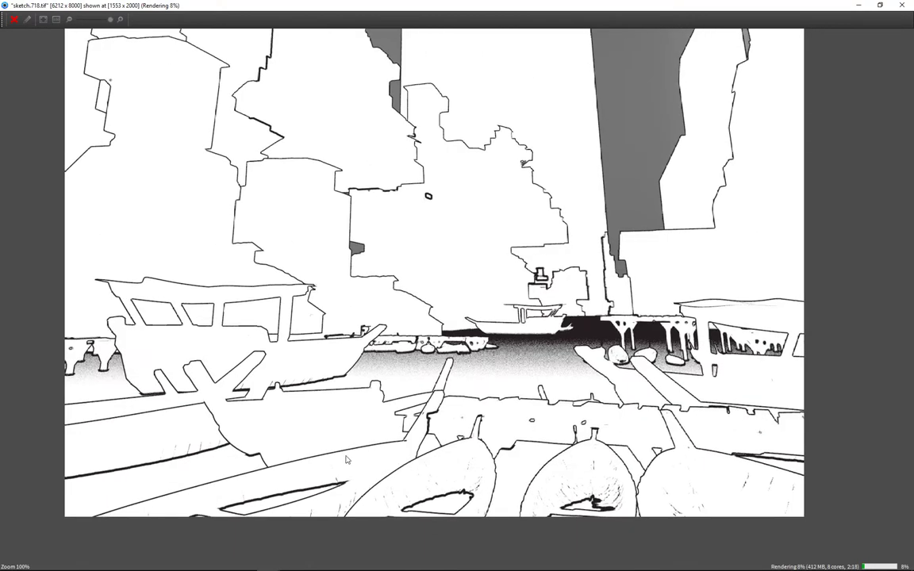
{"action": "scroll", "coordinate": [412, 414], "scroll_direction": "up", "scroll_amount": 3}
{"action": "left_click_drag", "start_coordinate": [312, 411], "coordinate": [327, 366]}
{"action": "left_click_drag", "start_coordinate": [486, 426], "coordinate": [522, 446]}
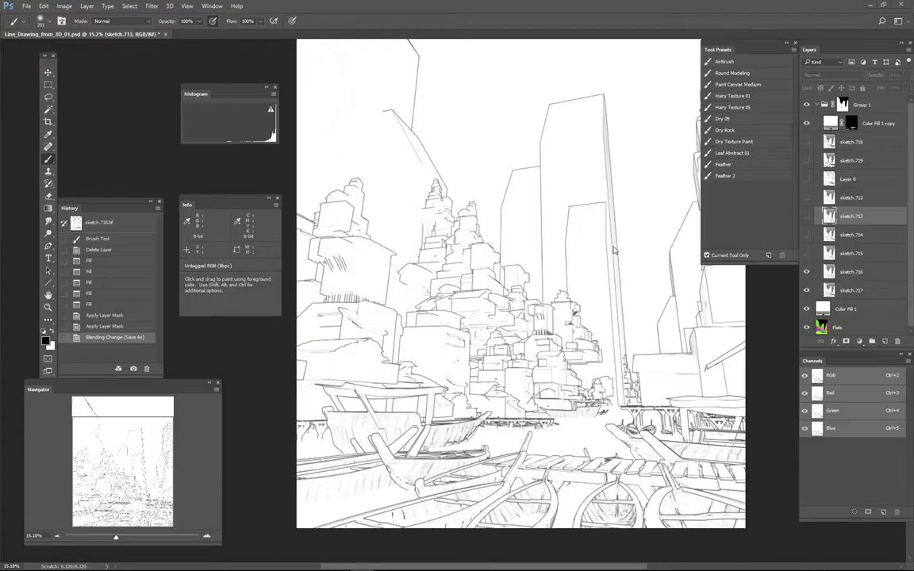
Step: Switch to Photoshop, select the Color Fill 1 copy layer and collapse Group 1 of sketch layers
{"action": "left_click", "coordinate": [878, 125]}
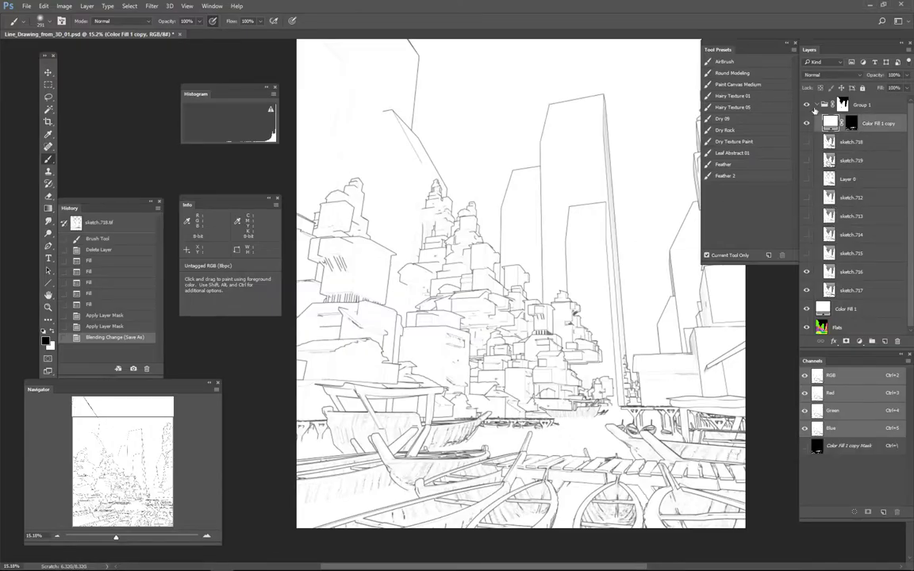
{"action": "left_click", "coordinate": [842, 104], "text": "shift"}
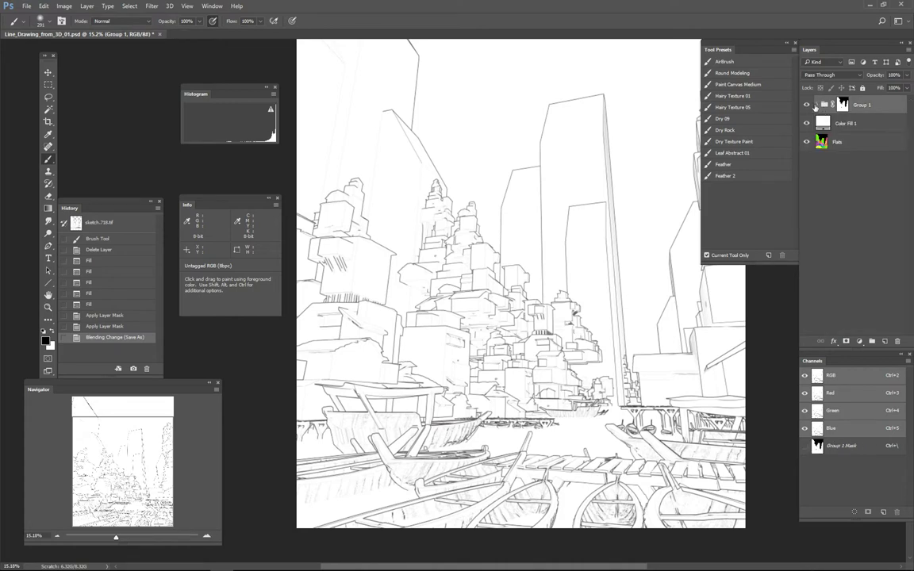
Step: Fit the whole drawing in view and move the Info and Histogram panels beside the toolbar
{"action": "key", "text": "ctrl+0"}
{"action": "left_click_drag", "start_coordinate": [188, 205], "coordinate": [78, 86]}
{"action": "left_click_drag", "start_coordinate": [195, 94], "coordinate": [89, 215]}
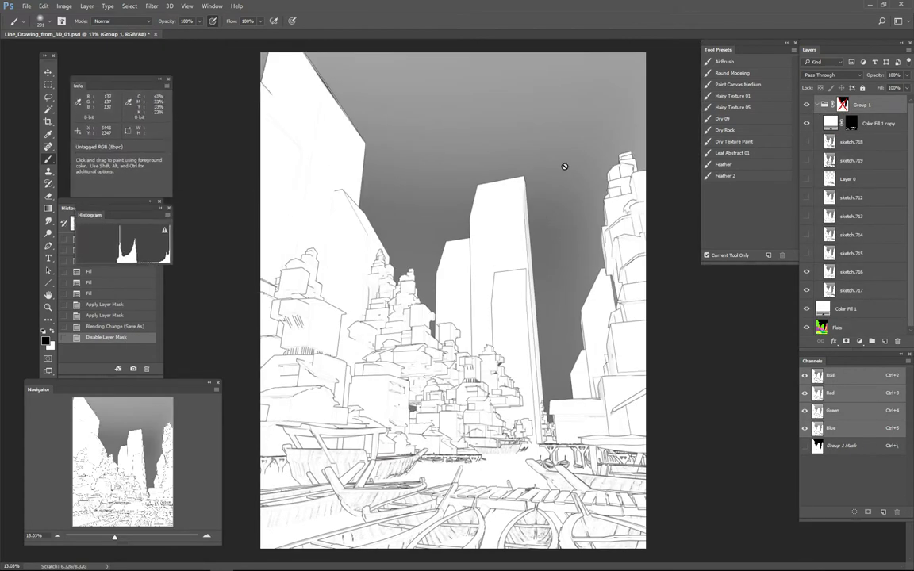
Step: Load the skyline silhouette as a selection, re-enable the layer mask on Group 1 and clear the selection
{"action": "left_click", "coordinate": [851, 181]}
{"action": "left_click", "coordinate": [828, 179], "text": "ctrl"}
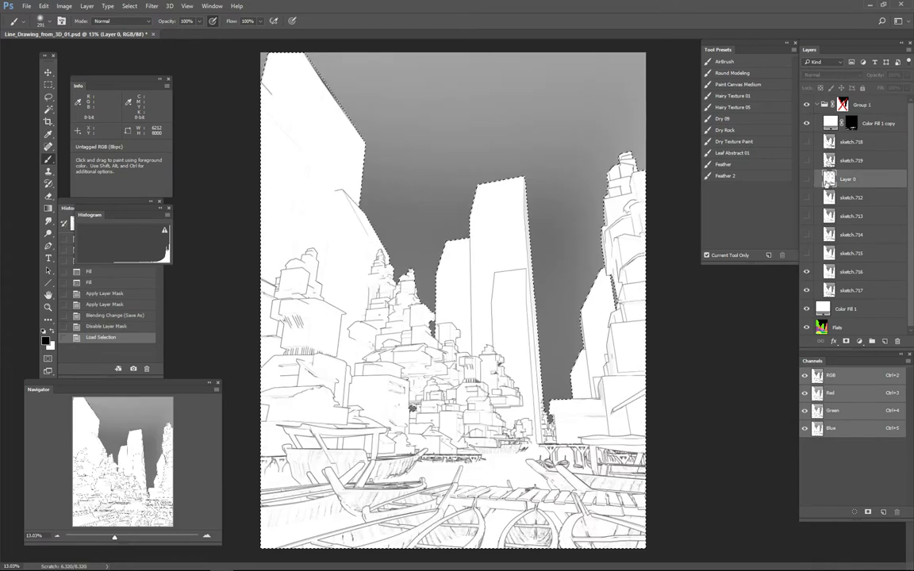
{"action": "left_click", "coordinate": [861, 104]}
{"action": "left_click", "coordinate": [845, 341]}
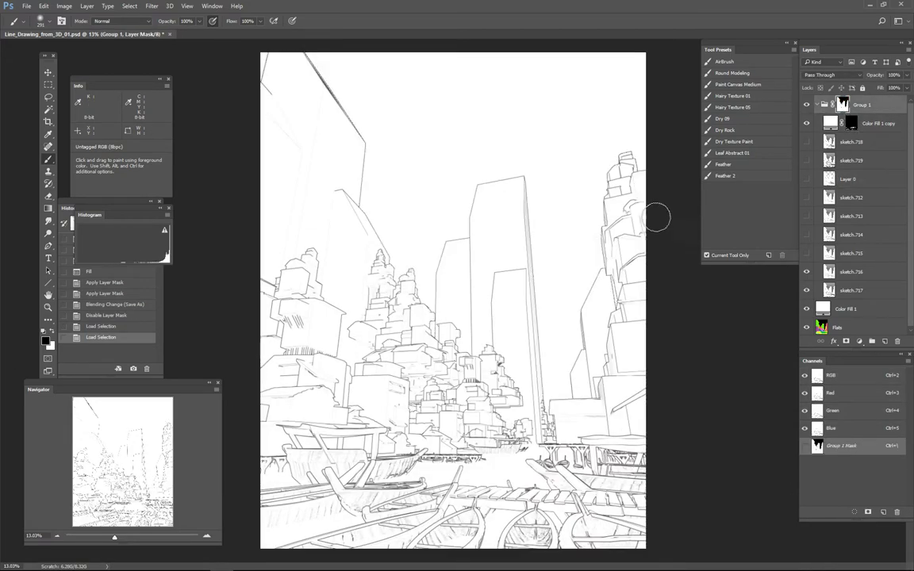
{"action": "key", "text": "ctrl+d"}
{"action": "key", "text": "ctrl+plus"}
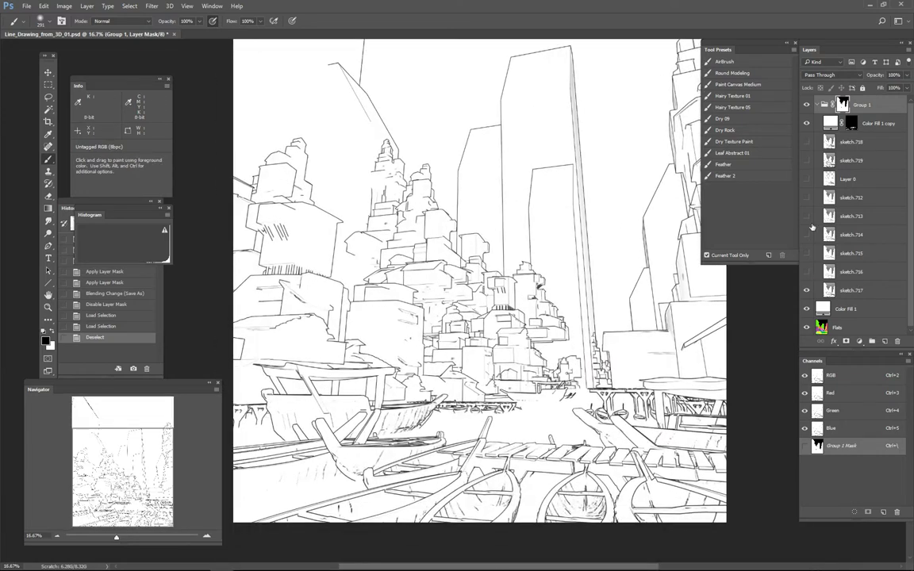
Step: Show the sketch.713 to sketch.716 layers, select sketch.713 and examine the line work of the stacked buildings
{"action": "left_click", "coordinate": [807, 271]}
{"action": "left_click", "coordinate": [806, 234]}
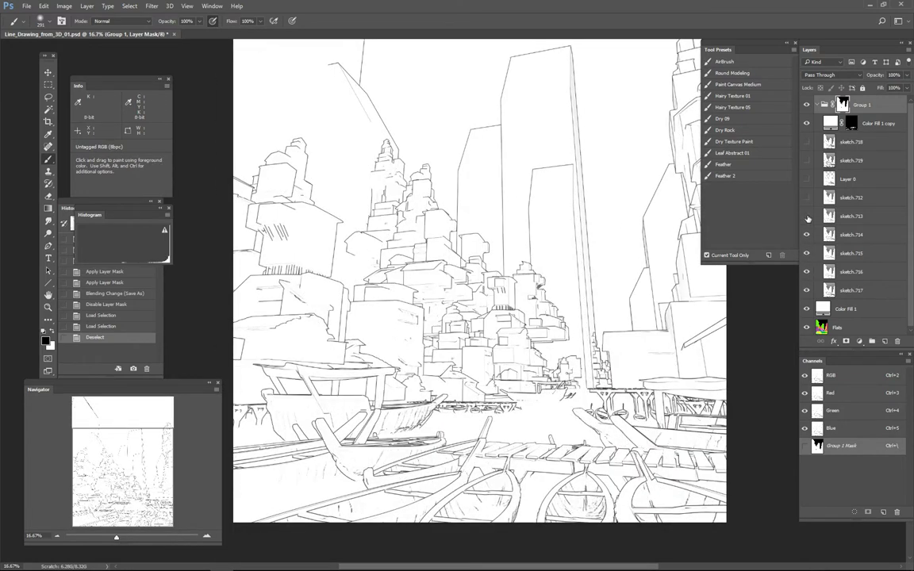
{"action": "left_click", "coordinate": [807, 216]}
{"action": "left_click", "coordinate": [851, 216]}
{"action": "key", "text": "ctrl+0"}
{"action": "left_click_drag", "start_coordinate": [389, 338], "coordinate": [408, 334], "text": "ctrl"}
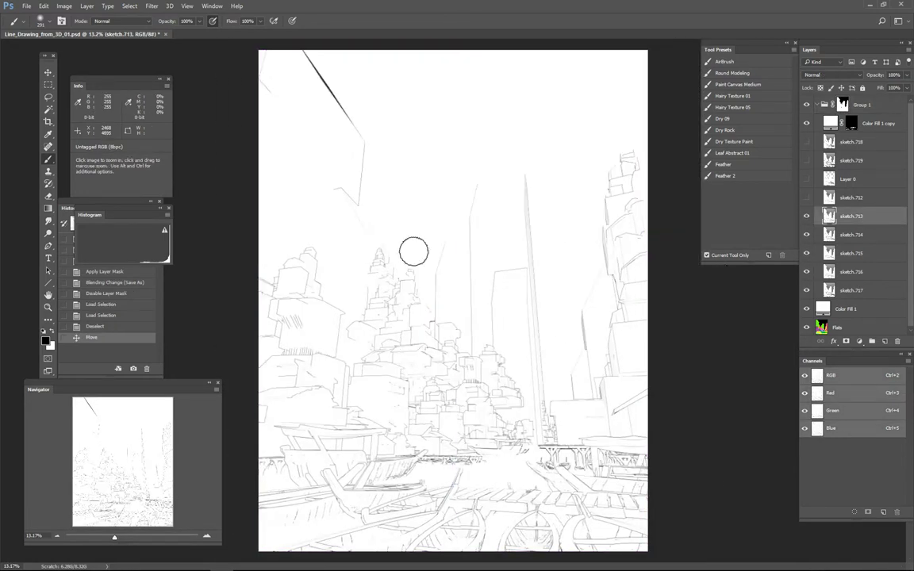
{"action": "left_click_drag", "start_coordinate": [472, 288], "coordinate": [469, 288], "text": "ctrl"}
{"action": "left_click", "coordinate": [469, 288]}
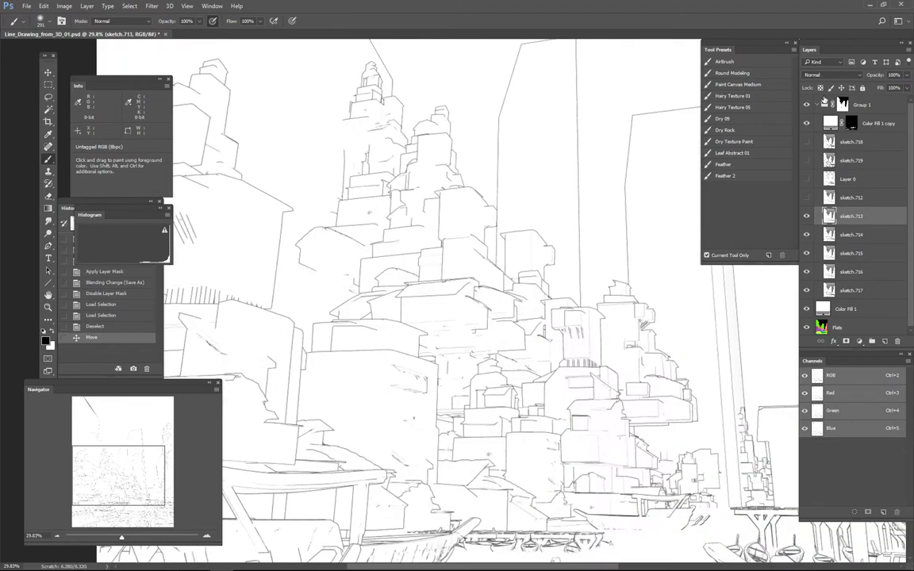
Step: Try the Color Burn blend mode on the sketch.713 layer and return it to Normal
{"action": "left_click", "coordinate": [833, 75]}
{"action": "left_click", "coordinate": [825, 126]}
{"action": "left_click", "coordinate": [576, 346]}
{"action": "scroll", "coordinate": [576, 347], "scroll_direction": "down", "scroll_amount": 3, "text": "alt"}
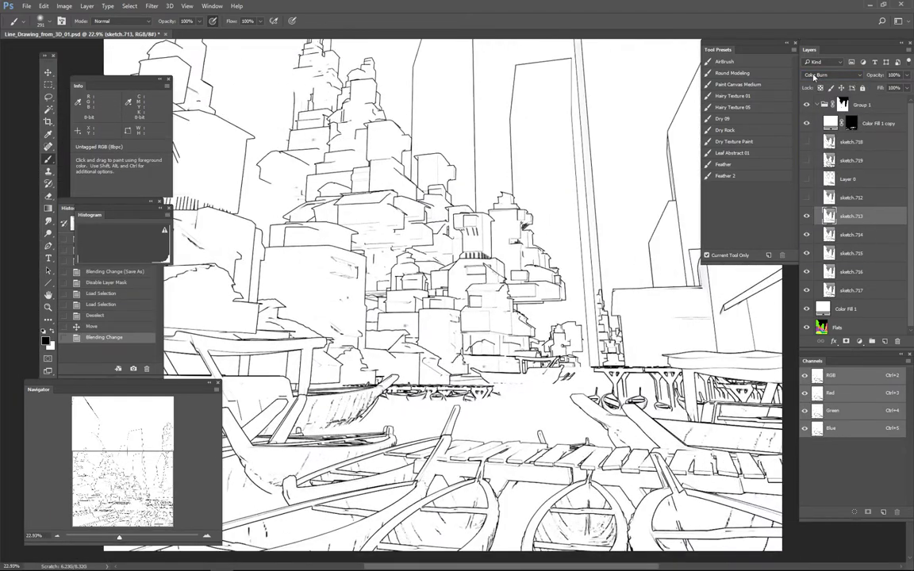
{"action": "key", "text": "shift+alt+n"}
Step: Show the sketch.712 layer and Layer 0 in turn and compare their outlines with those of sketch.713
{"action": "scroll", "coordinate": [600, 302], "scroll_direction": "up", "scroll_amount": 3, "text": "alt"}
{"action": "scroll", "coordinate": [601, 303], "scroll_direction": "up", "scroll_amount": 1, "text": "alt"}
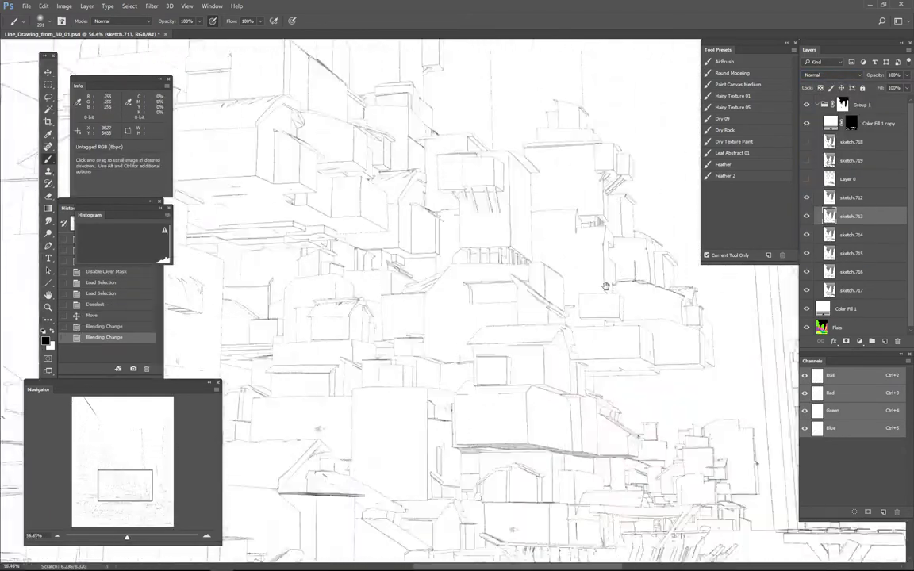
{"action": "scroll", "coordinate": [579, 315], "scroll_direction": "down", "scroll_amount": 3, "text": "alt"}
{"action": "key", "text": "alt+bracketright"}
{"action": "left_click", "coordinate": [806, 178]}
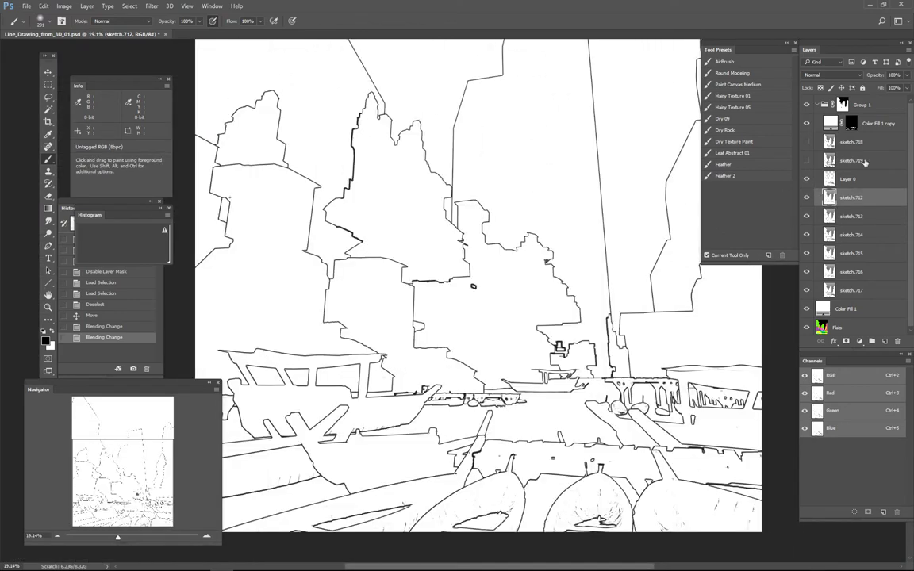
Step: Select and show sketch.719, and inspect the thick boat contours at high zoom
{"action": "left_click", "coordinate": [851, 160]}
{"action": "scroll", "coordinate": [460, 463], "scroll_direction": "up", "scroll_amount": 5, "text": "alt"}
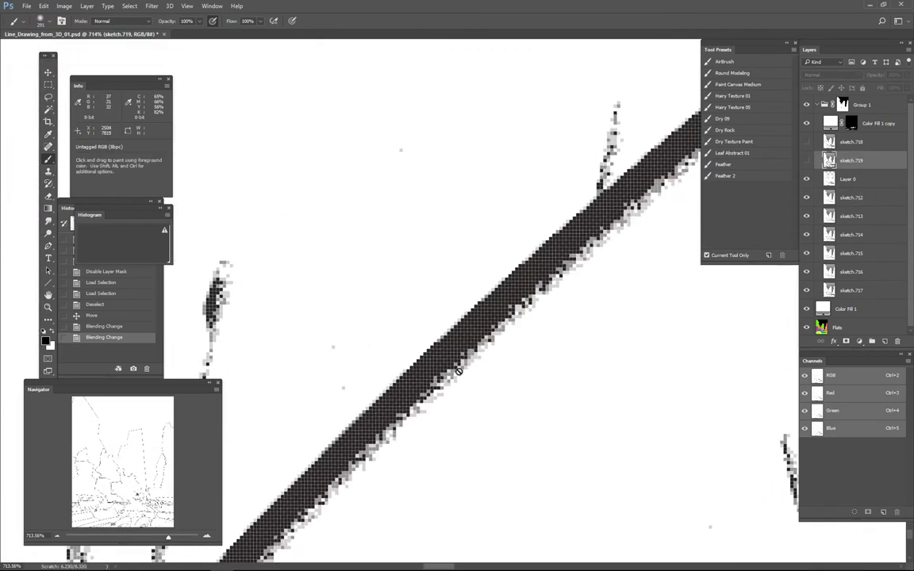
{"action": "scroll", "coordinate": [542, 293], "scroll_direction": "down", "scroll_amount": 5, "text": "alt"}
{"action": "scroll", "coordinate": [542, 294], "scroll_direction": "down", "scroll_amount": 2, "text": "alt"}
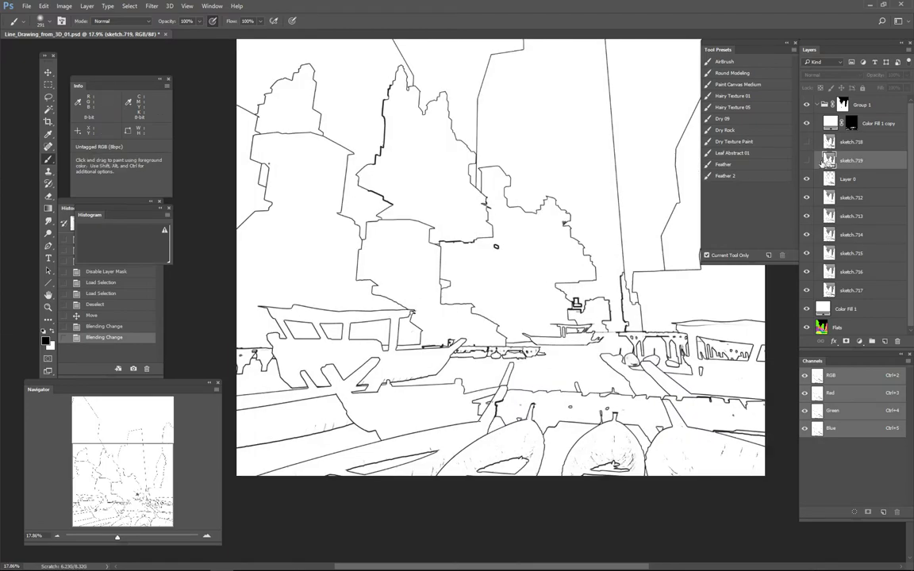
{"action": "scroll", "coordinate": [484, 420], "scroll_direction": "up", "scroll_amount": 5, "text": "alt"}
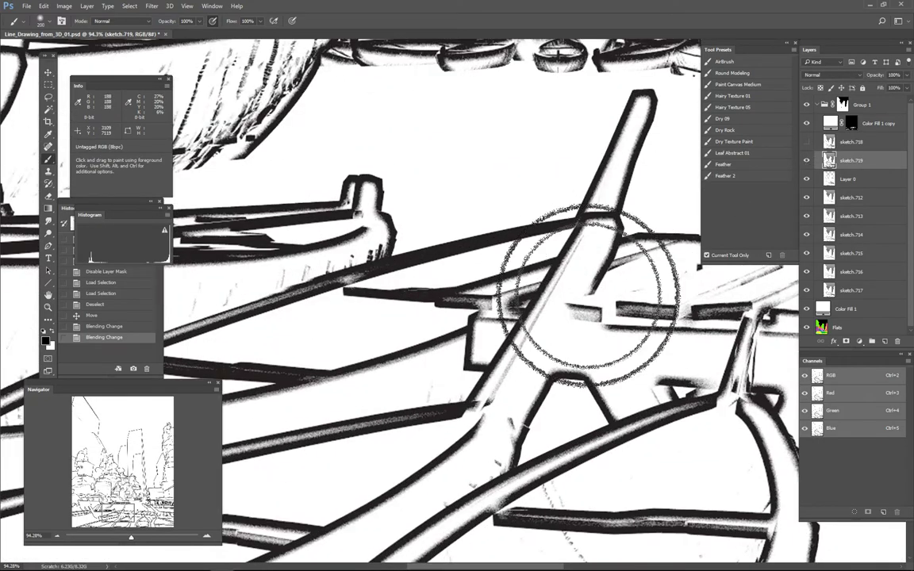
{"action": "scroll", "coordinate": [551, 255], "scroll_direction": "up", "scroll_amount": 2, "text": "alt"}
{"action": "scroll", "coordinate": [649, 276], "scroll_direction": "down", "scroll_amount": 2, "text": "alt"}
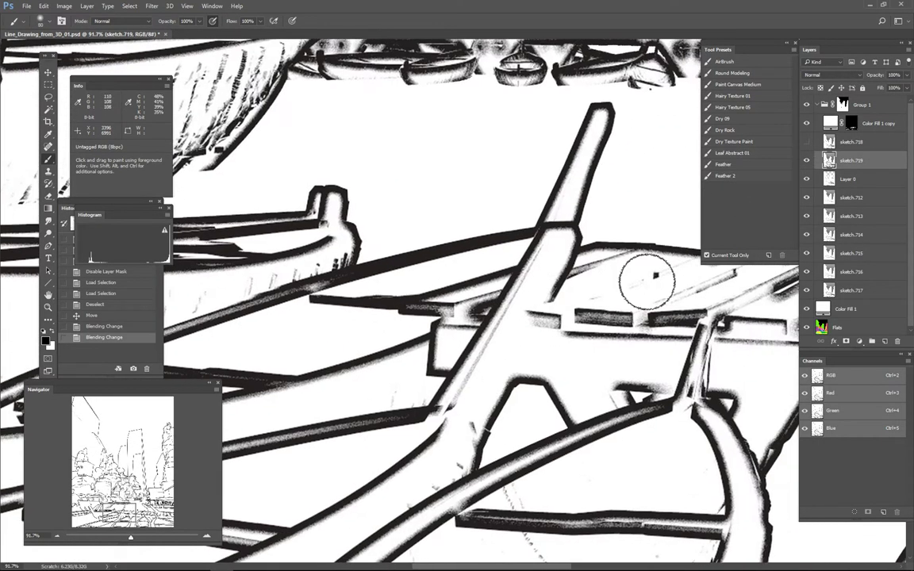
Step: Preview sketch.718 and hide all sketch layers in Group 1 except sketch.717
{"action": "left_click_drag", "start_coordinate": [806, 162], "coordinate": [803, 252]}
{"action": "scroll", "coordinate": [804, 252], "scroll_direction": "down", "scroll_amount": 5, "text": "alt"}
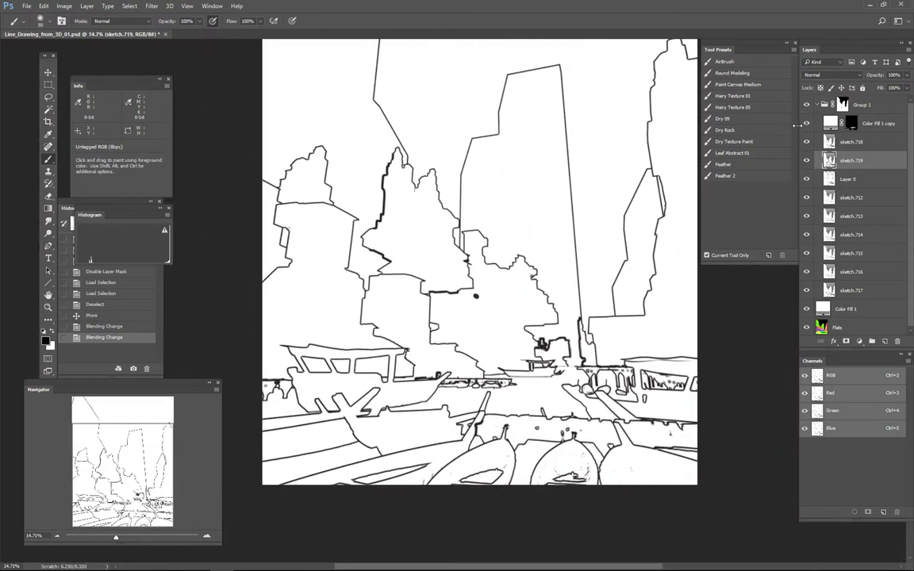
{"action": "scroll", "coordinate": [803, 252], "scroll_direction": "down", "scroll_amount": 1, "text": "alt"}
{"action": "left_click", "coordinate": [803, 270]}
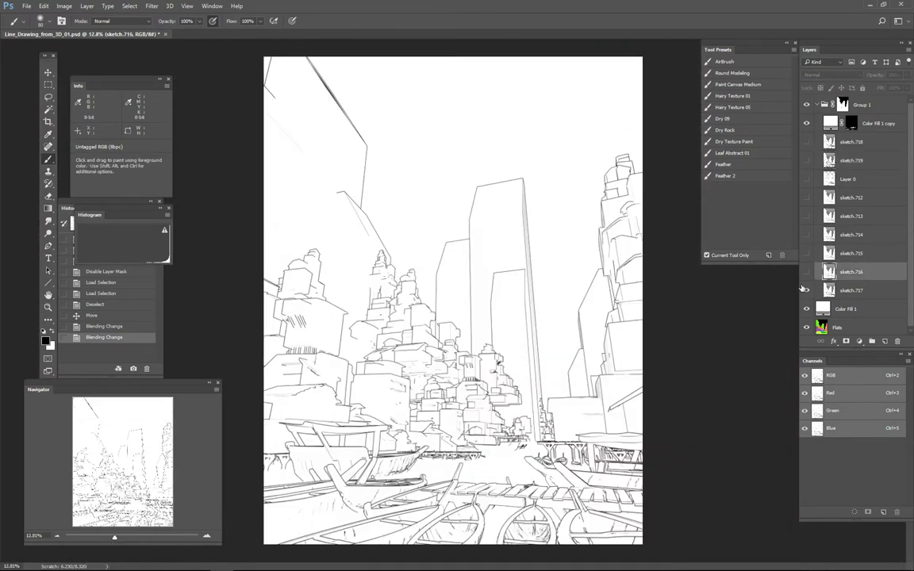
Step: Compare the sketch.717 drawing with the sketch layers above it, and show and select sketch.715
{"action": "scroll", "coordinate": [588, 392], "scroll_direction": "up", "scroll_amount": 3, "text": "alt"}
{"action": "scroll", "coordinate": [611, 349], "scroll_direction": "down", "scroll_amount": 2, "text": "alt"}
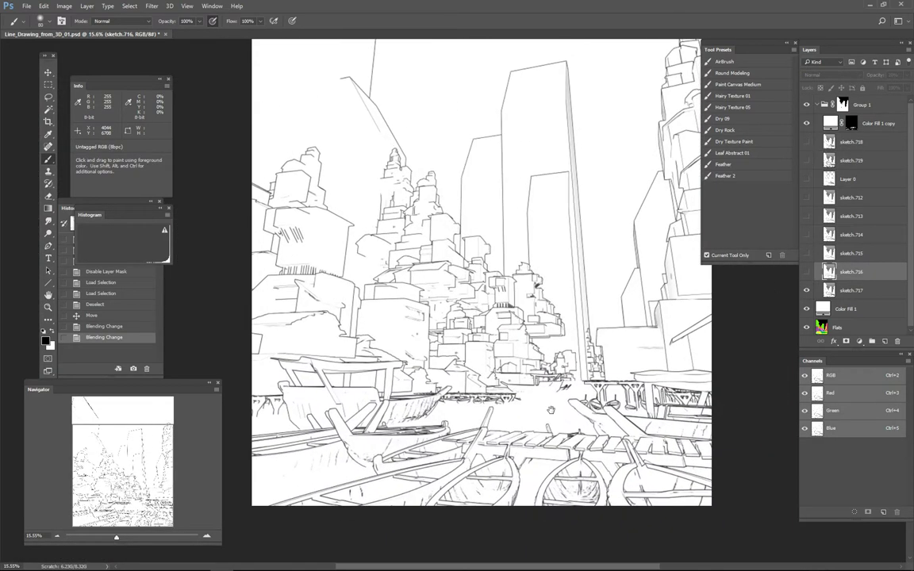
{"action": "scroll", "coordinate": [626, 324], "scroll_direction": "up", "scroll_amount": 1, "text": "alt"}
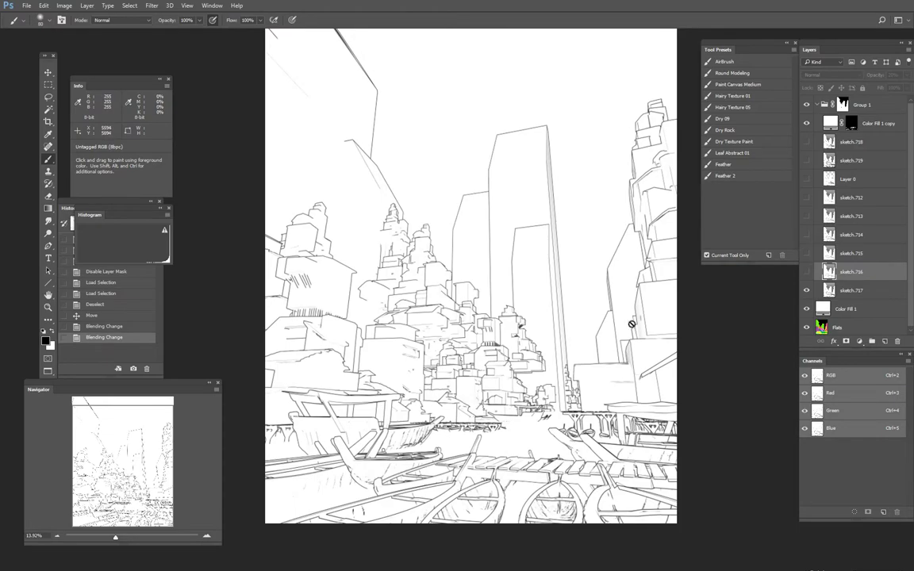
{"action": "mouse_move", "coordinate": [632, 324]}
{"action": "left_mouse_down", "text": "ctrl"}
{"action": "mouse_move", "coordinate": [580, 365]}
{"action": "mouse_move", "coordinate": [495, 367]}
{"action": "mouse_move", "coordinate": [468, 309]}
{"action": "mouse_move", "coordinate": [428, 297]}
{"action": "left_mouse_up", "text": "ctrl"}
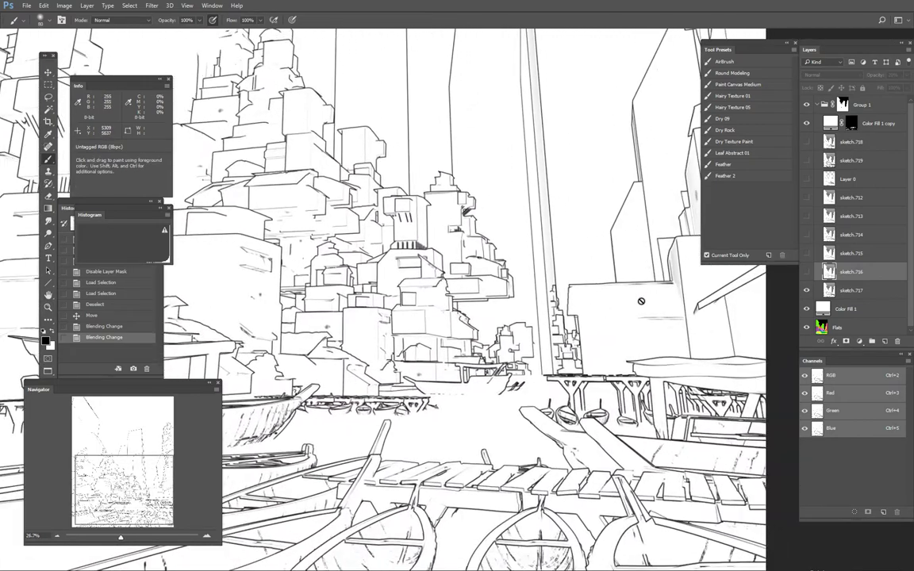
{"action": "scroll", "coordinate": [641, 300], "scroll_direction": "down", "scroll_amount": 5, "text": "alt"}
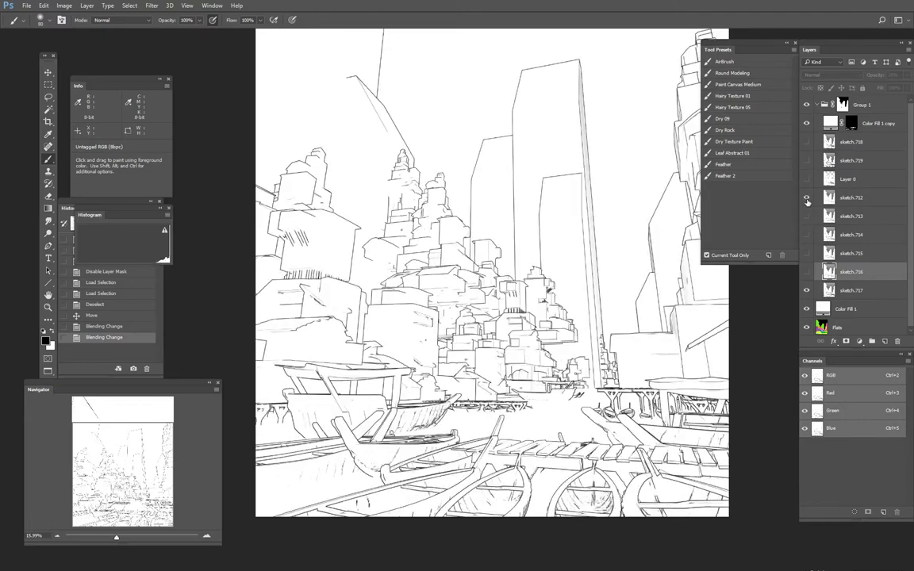
{"action": "left_click", "coordinate": [807, 180]}
{"action": "left_click", "coordinate": [807, 180]}
{"action": "left_click", "coordinate": [806, 272]}
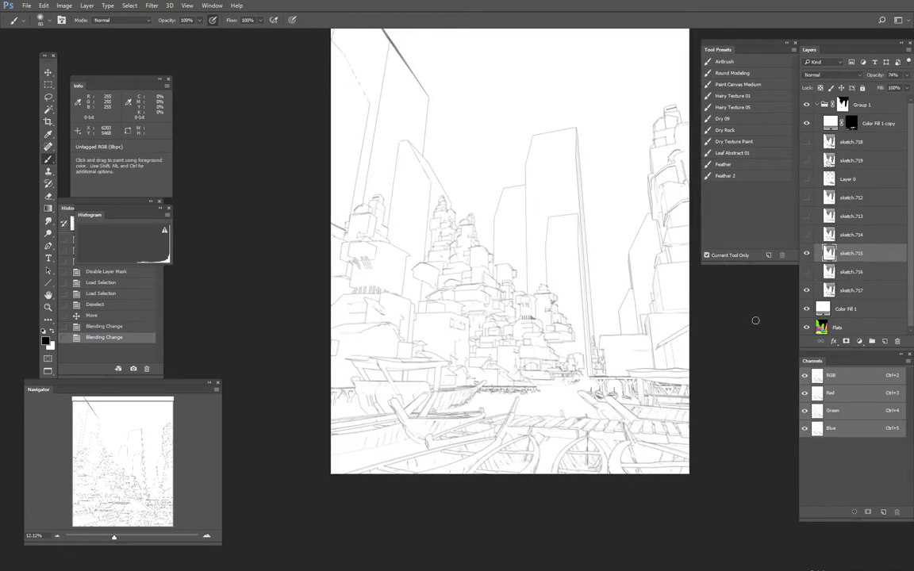
Step: Mask the sketch.715 layer and brush in parts of its line work while viewing the drawing without panels
{"action": "key", "text": "ctrl+plus"}
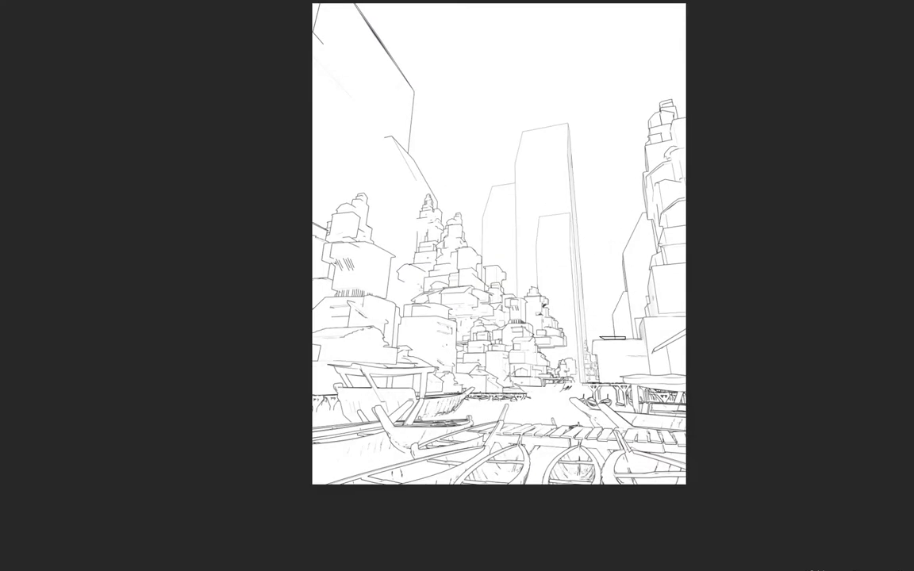
{"action": "left_click_drag", "start_coordinate": [402, 119], "coordinate": [399, 187]}
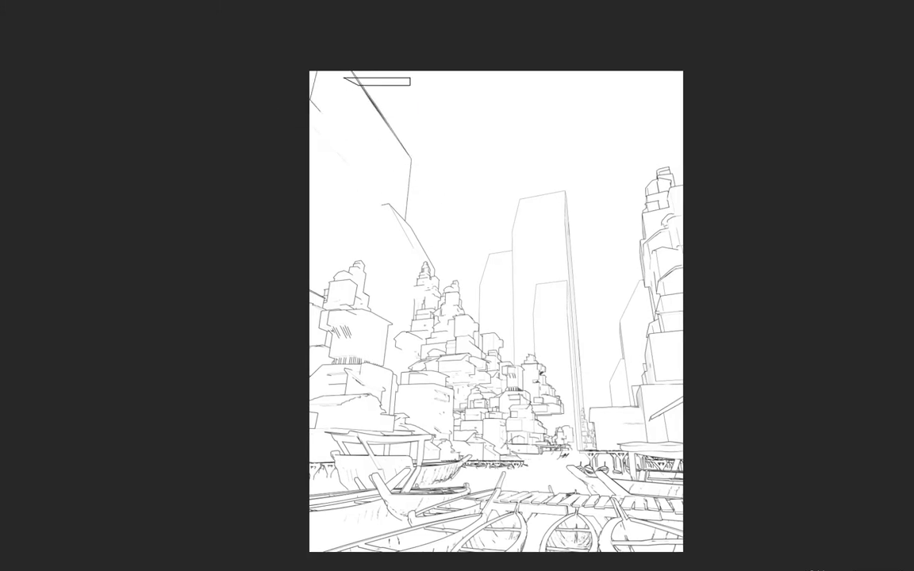
{"action": "left_click_drag", "start_coordinate": [536, 251], "coordinate": [531, 185]}
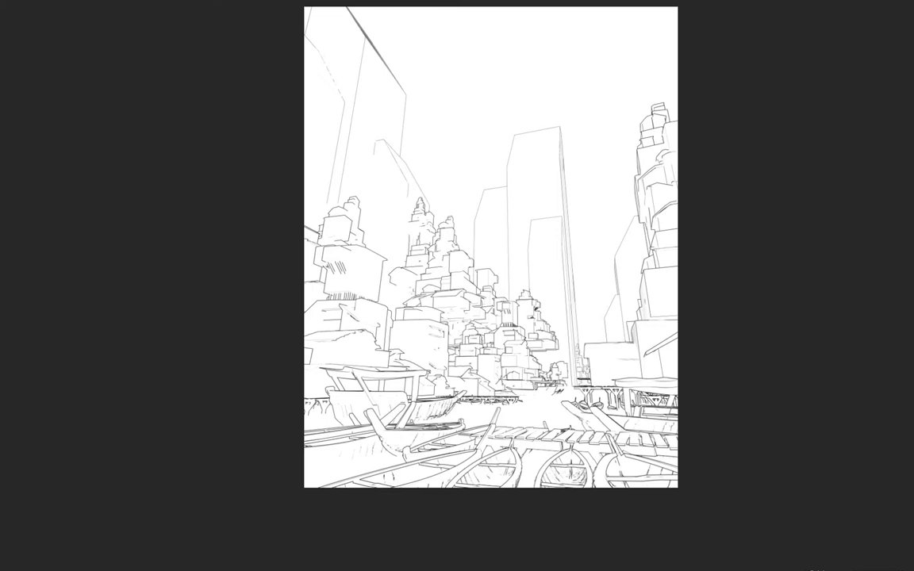
{"action": "key", "text": "shift+f"}
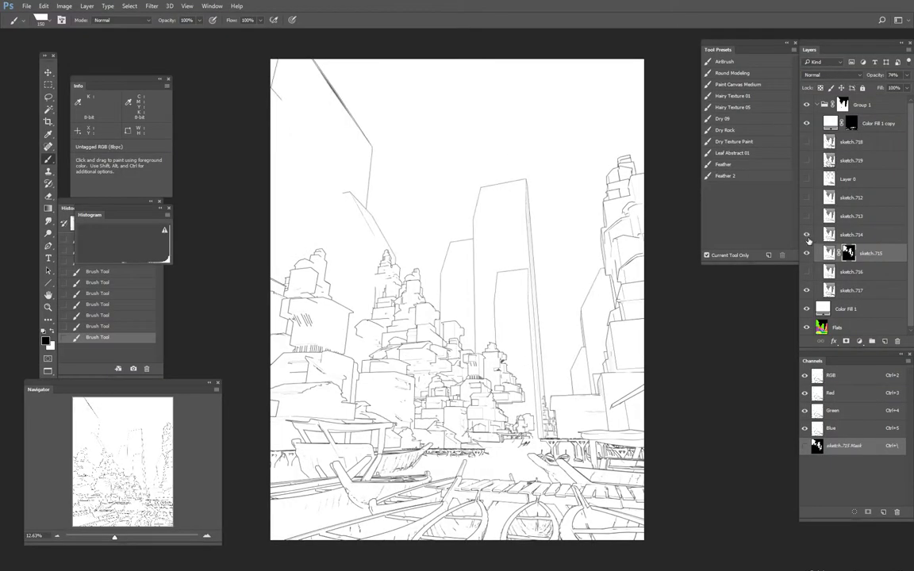
Step: Hide sketch.714, show sketch.713 and move it beneath sketch.717 at the base of Group 1
{"action": "left_click", "coordinate": [807, 236]}
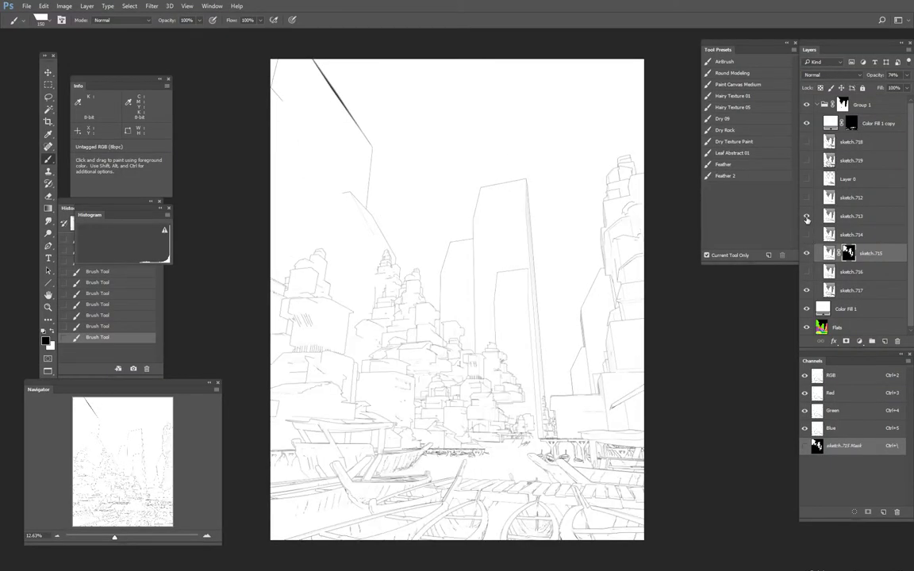
{"action": "left_click", "coordinate": [806, 219]}
{"action": "mouse_move", "coordinate": [849, 216]}
{"action": "left_mouse_down"}
{"action": "mouse_move", "coordinate": [851, 283]}
{"action": "mouse_move", "coordinate": [848, 264]}
{"action": "left_mouse_up"}
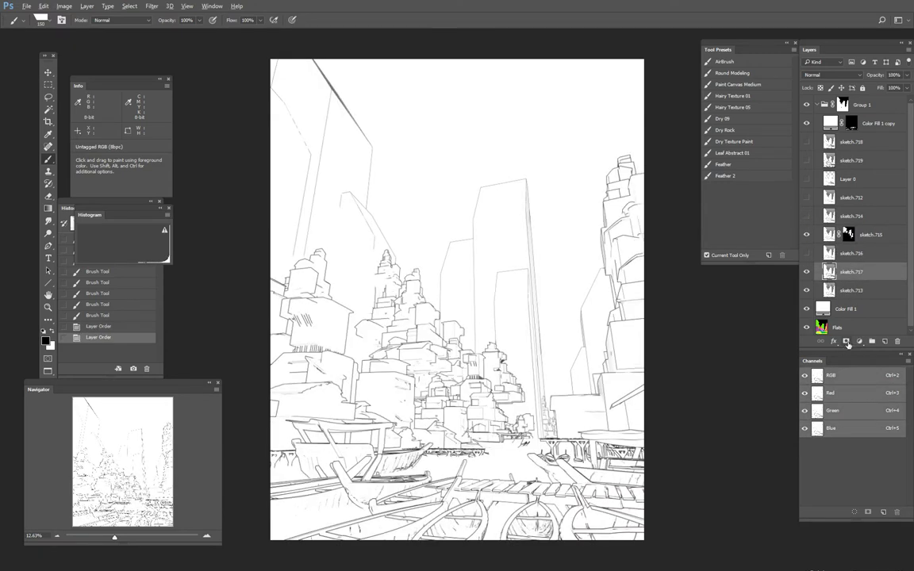
Step: Add a black mask to sketch.717 and paint with white to reveal the lines of the nearest left-hand buildings and moored boat
{"action": "left_click", "coordinate": [846, 341], "text": "alt"}
{"action": "key", "text": "x"}
{"action": "mouse_move", "coordinate": [274, 234]}
{"action": "left_mouse_down"}
{"action": "mouse_move", "coordinate": [300, 271]}
{"action": "mouse_move", "coordinate": [322, 361]}
{"action": "mouse_move", "coordinate": [302, 372]}
{"action": "mouse_move", "coordinate": [324, 388]}
{"action": "mouse_move", "coordinate": [337, 451]}
{"action": "mouse_move", "coordinate": [373, 476]}
{"action": "left_mouse_up"}
{"action": "key", "text": "bracketright"}
{"action": "key", "text": "bracketright"}
{"action": "key", "text": "bracketright"}
{"action": "key", "text": "bracketright"}
{"action": "key", "text": "bracketleft"}
{"action": "key", "text": "bracketleft"}
{"action": "key", "text": "bracketleft"}
{"action": "key", "text": "bracketleft"}
{"action": "key", "text": "bracketleft"}
{"action": "key", "text": "bracketleft"}
{"action": "key", "text": "bracketleft"}
{"action": "key", "text": "bracketleft"}
{"action": "key", "text": "bracketleft"}
{"action": "key", "text": "bracketleft"}
{"action": "key", "text": "bracketleft"}
{"action": "key", "text": "bracketleft"}
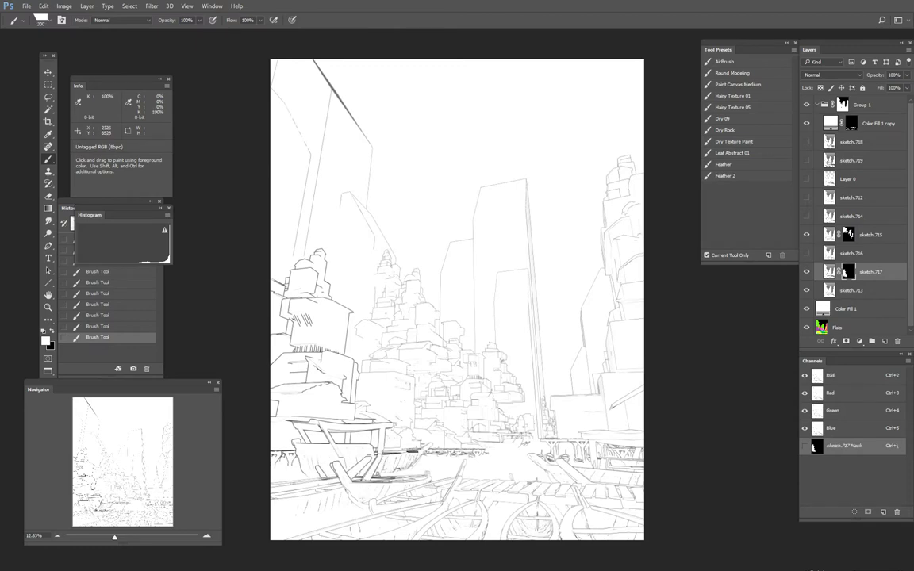
Step: Paint white on the sketch.717 mask to reveal the heavier lines of the foreground boats and wooden pier
{"action": "mouse_move", "coordinate": [243, 433]}
{"action": "left_mouse_down"}
{"action": "mouse_move", "coordinate": [318, 444]}
{"action": "mouse_move", "coordinate": [555, 449]}
{"action": "left_mouse_up"}
{"action": "left_click_drag", "start_coordinate": [444, 317], "coordinate": [438, 286]}
{"action": "key", "text": "bracketright"}
{"action": "key", "text": "bracketright"}
{"action": "key", "text": "bracketright"}
{"action": "key", "text": "bracketright"}
{"action": "key", "text": "bracketright"}
{"action": "key", "text": "bracketright"}
{"action": "key", "text": "bracketright"}
{"action": "key", "text": "bracketright"}
{"action": "key", "text": "bracketright"}
{"action": "key", "text": "bracketright"}
{"action": "key", "text": "bracketright"}
{"action": "key", "text": "bracketright"}
{"action": "left_click_drag", "start_coordinate": [413, 428], "coordinate": [560, 444]}
{"action": "scroll", "coordinate": [508, 401], "scroll_direction": "up", "scroll_amount": 2, "text": "alt"}
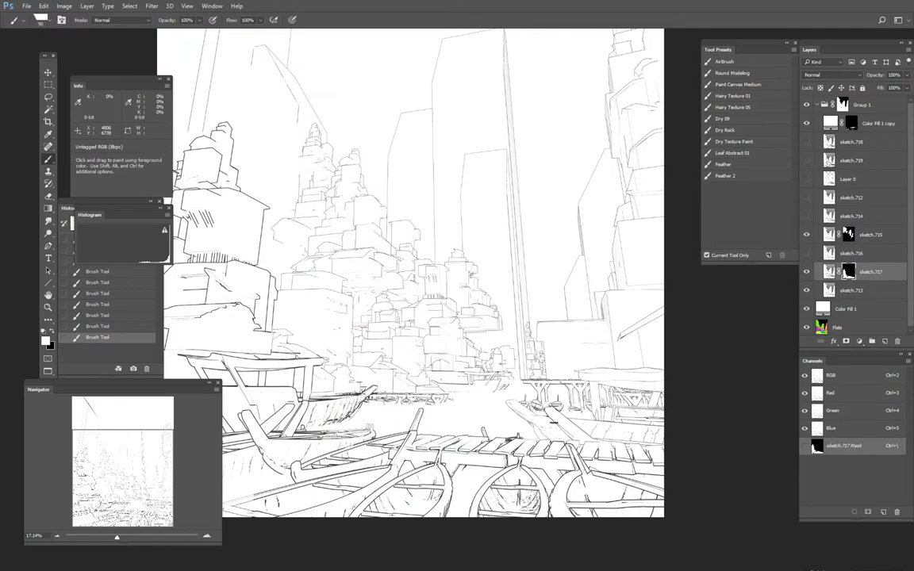
{"action": "scroll", "coordinate": [508, 401], "scroll_direction": "down", "scroll_amount": 2, "text": "alt"}
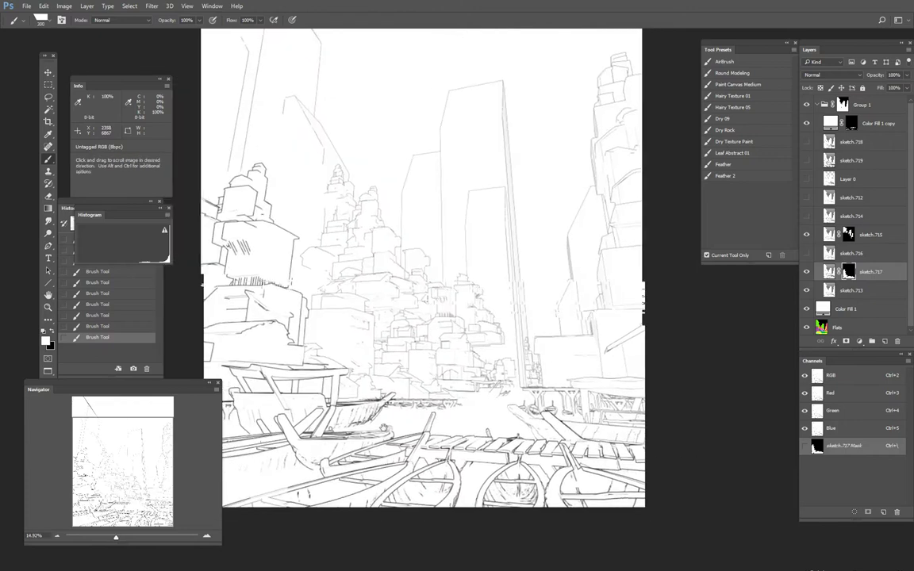
Step: Show the sketch.716 layer and set its blend mode to Multiply
{"action": "mouse_move", "coordinate": [605, 484]}
{"action": "left_mouse_down", "text": "ctrl"}
{"action": "mouse_move", "coordinate": [654, 423]}
{"action": "mouse_move", "coordinate": [492, 335]}
{"action": "left_mouse_up", "text": "ctrl"}
{"action": "mouse_move", "coordinate": [556, 305]}
{"action": "left_mouse_down", "text": "ctrl"}
{"action": "mouse_move", "coordinate": [572, 318]}
{"action": "mouse_move", "coordinate": [492, 371]}
{"action": "mouse_move", "coordinate": [524, 336]}
{"action": "mouse_move", "coordinate": [555, 335]}
{"action": "mouse_move", "coordinate": [587, 349]}
{"action": "mouse_move", "coordinate": [559, 367]}
{"action": "mouse_move", "coordinate": [508, 366]}
{"action": "left_mouse_up", "text": "ctrl"}
{"action": "key", "text": "x"}
{"action": "key", "text": "x"}
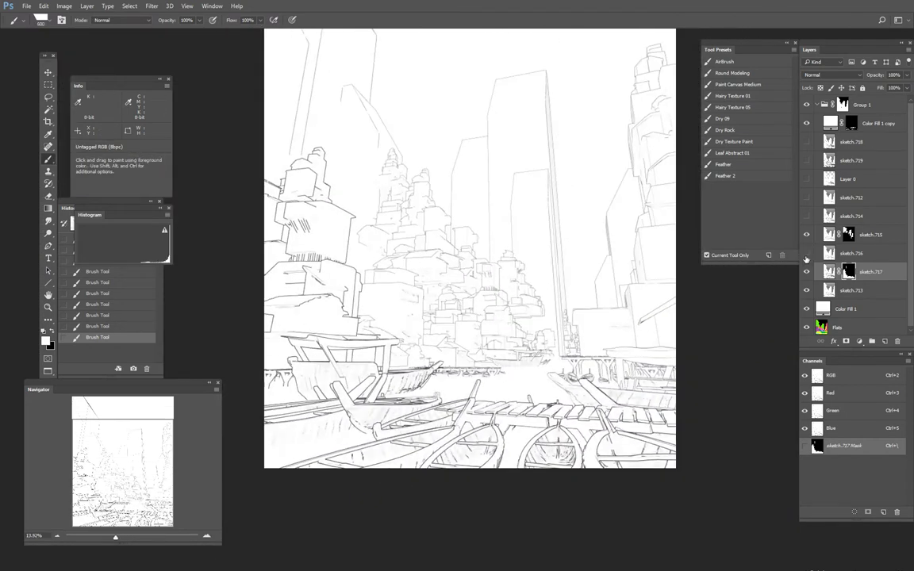
{"action": "key", "text": "alt+]"}
{"action": "key", "text": "shift+alt+m"}
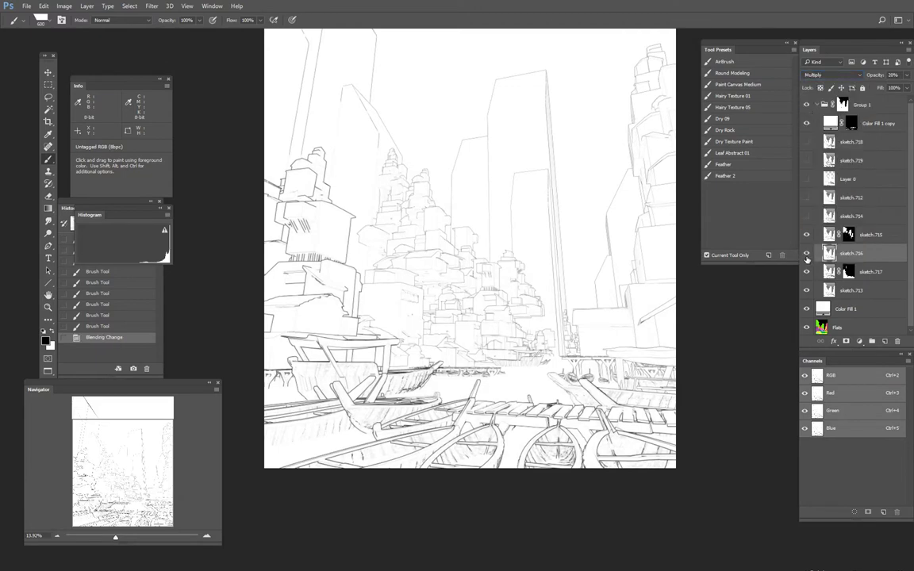
Step: Show sketch.714, set its blend mode to Multiply and hide its contents with a black layer mask
{"action": "key", "text": "alt+]"}
{"action": "key", "text": "alt+]"}
{"action": "left_click", "coordinate": [832, 75]}
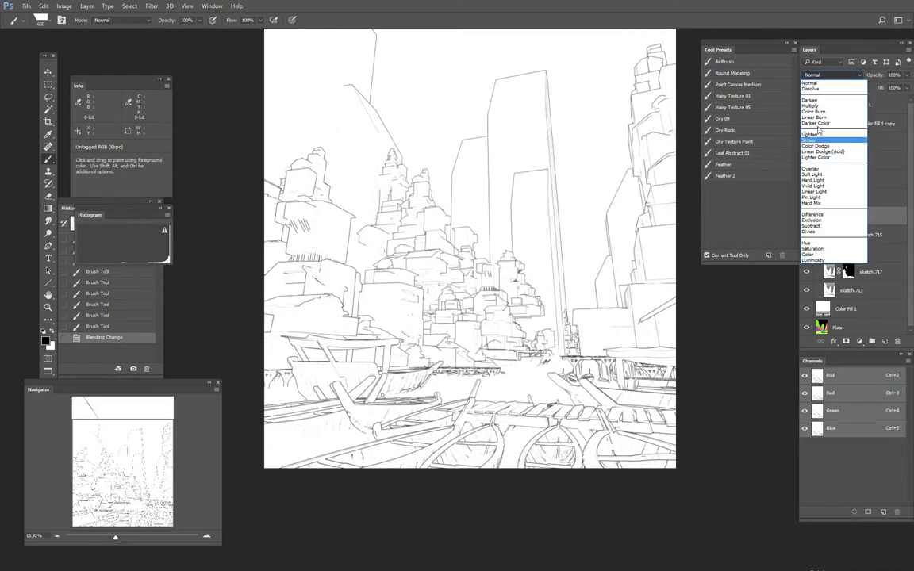
{"action": "left_click", "coordinate": [811, 106]}
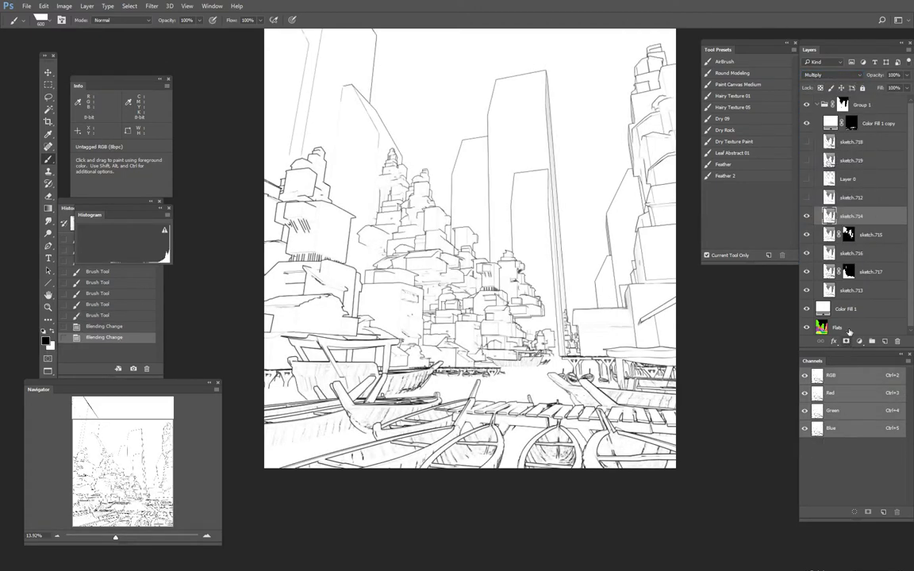
{"action": "left_click", "coordinate": [846, 344], "text": "alt"}
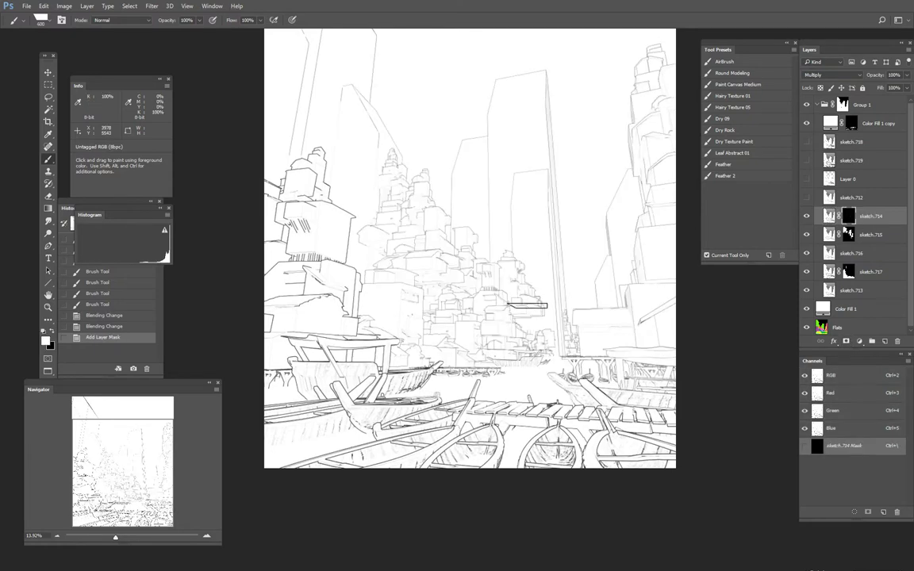
Step: Paint white on the sketch.714 mask with a large brush to reveal lines in the central cluster of stacked buildings
{"action": "right_click", "coordinate": [444, 214]}
{"action": "key", "text": "Return"}
{"action": "mouse_move", "coordinate": [307, 129]}
{"action": "left_mouse_down"}
{"action": "mouse_move", "coordinate": [341, 137]}
{"action": "mouse_move", "coordinate": [355, 334]}
{"action": "left_mouse_up"}
{"action": "scroll", "coordinate": [355, 334], "scroll_direction": "down", "scroll_amount": 1, "text": "alt"}
{"action": "mouse_move", "coordinate": [367, 197]}
{"action": "left_mouse_down"}
{"action": "mouse_move", "coordinate": [391, 307]}
{"action": "mouse_move", "coordinate": [498, 273]}
{"action": "left_mouse_up"}
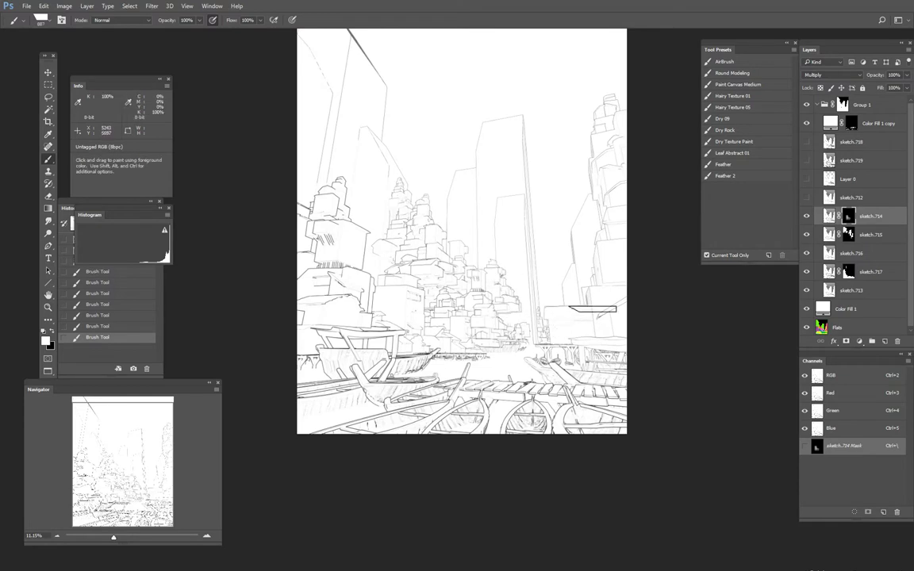
Step: Refine the sketch.714 mask around the right-hand waterfront, covering the covered boat, dock posts and small moored boats
{"action": "scroll", "coordinate": [634, 370], "scroll_direction": "up", "scroll_amount": 3, "text": "alt"}
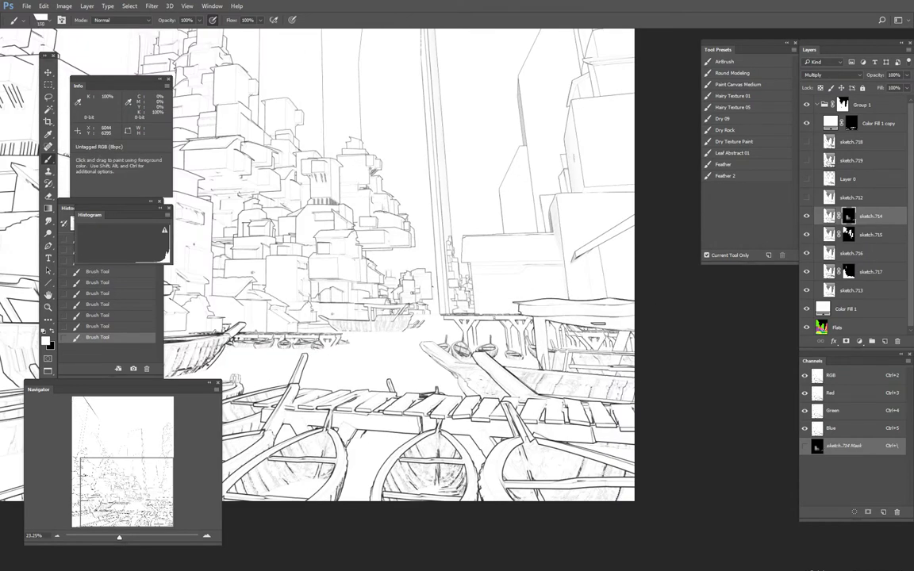
{"action": "left_click", "coordinate": [642, 380], "text": "ctrl"}
{"action": "left_click", "coordinate": [642, 380], "text": "ctrl"}
{"action": "left_click", "coordinate": [469, 435], "text": "ctrl"}
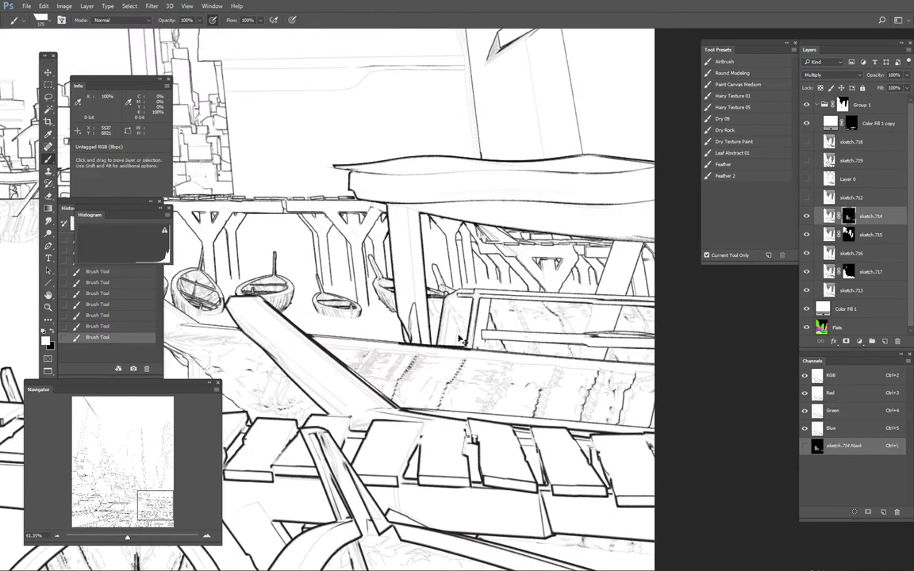
{"action": "left_click", "coordinate": [540, 317], "text": "ctrl+alt"}
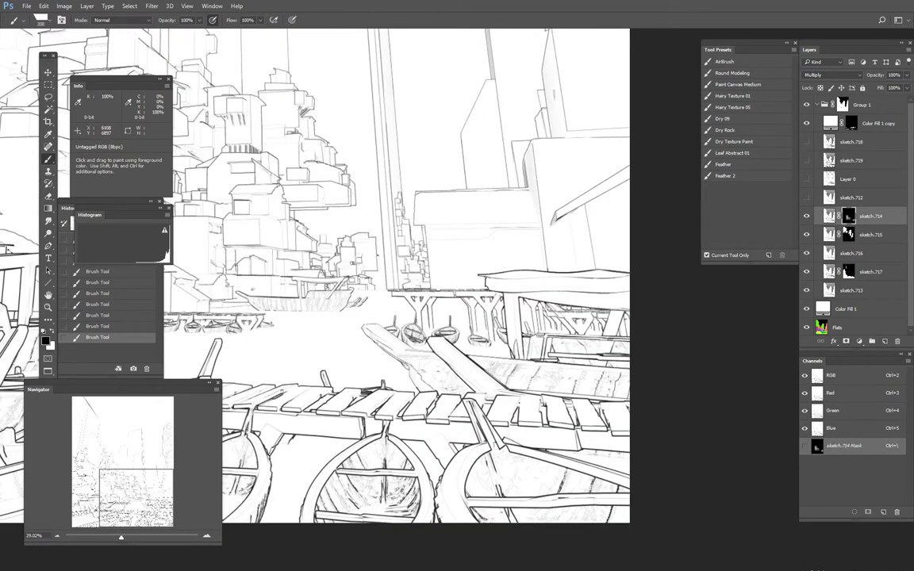
{"action": "left_click", "coordinate": [524, 318], "text": "ctrl+alt"}
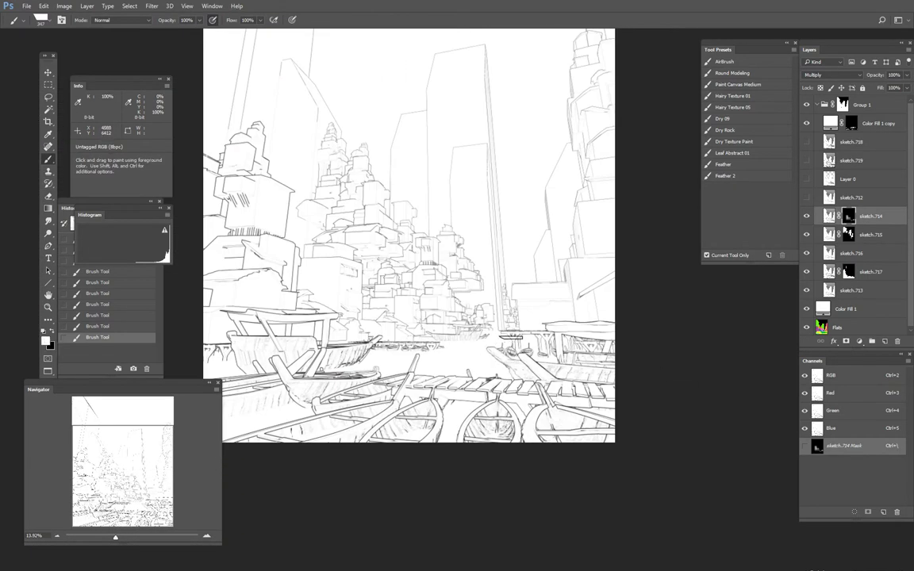
Step: Paint white on the sketch.714 mask in varying brush sizes to strengthen lines around the right-hand dock and low block building
{"action": "key", "text": "x"}
{"action": "key", "text": "bracketright"}
{"action": "key", "text": "bracketright"}
{"action": "key", "text": "bracketright"}
{"action": "key", "text": "bracketright"}
{"action": "key", "text": "bracketright"}
{"action": "key", "text": "bracketright"}
{"action": "key", "text": "bracketright"}
{"action": "key", "text": "bracketright"}
{"action": "key", "text": "bracketright"}
{"action": "key", "text": "bracketright"}
{"action": "key", "text": "bracketright"}
{"action": "scroll", "coordinate": [565, 262], "scroll_direction": "up", "scroll_amount": 1, "text": "alt"}
{"action": "key", "text": "bracketleft"}
{"action": "key", "text": "bracketleft"}
{"action": "key", "text": "bracketleft"}
{"action": "key", "text": "bracketleft"}
{"action": "key", "text": "bracketleft"}
{"action": "key", "text": "bracketleft"}
{"action": "key", "text": "bracketleft"}
{"action": "key", "text": "bracketleft"}
{"action": "key", "text": "bracketleft"}
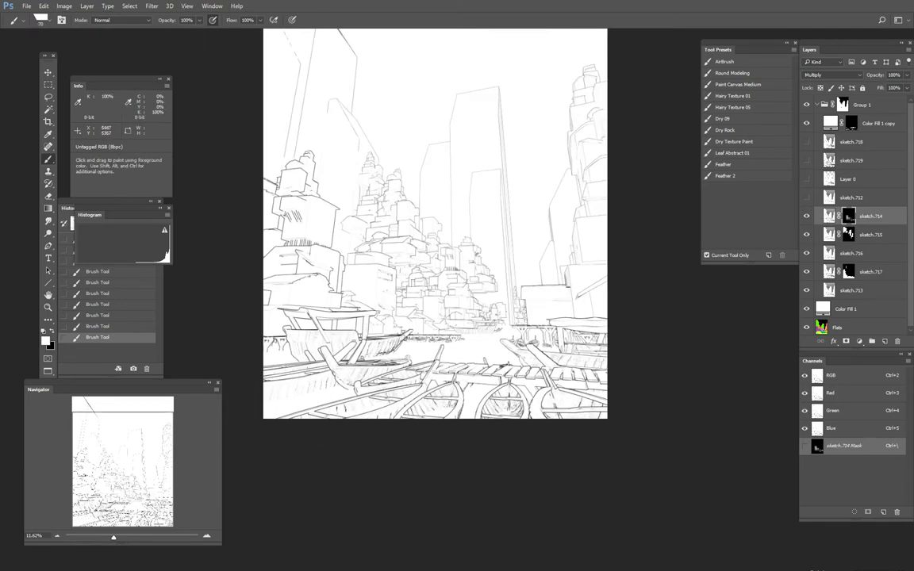
Step: Paint white on the sketch.714 mask with a finer brush along the right-hand towers and the distant central buildings
{"action": "scroll", "coordinate": [593, 199], "scroll_direction": "down", "scroll_amount": 1, "text": "alt"}
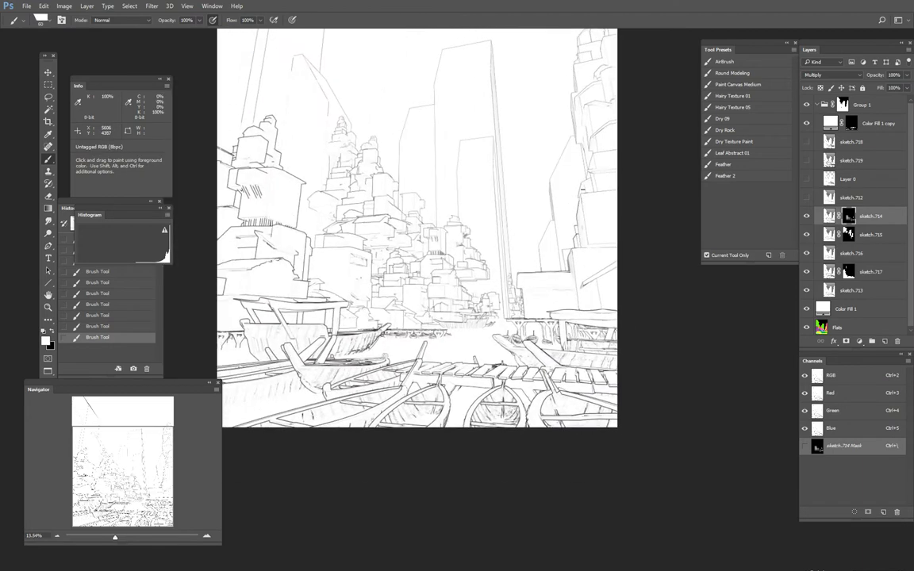
{"action": "scroll", "coordinate": [569, 126], "scroll_direction": "down", "scroll_amount": 1, "text": "alt"}
{"action": "scroll", "coordinate": [539, 36], "scroll_direction": "up", "scroll_amount": 1, "text": "alt"}
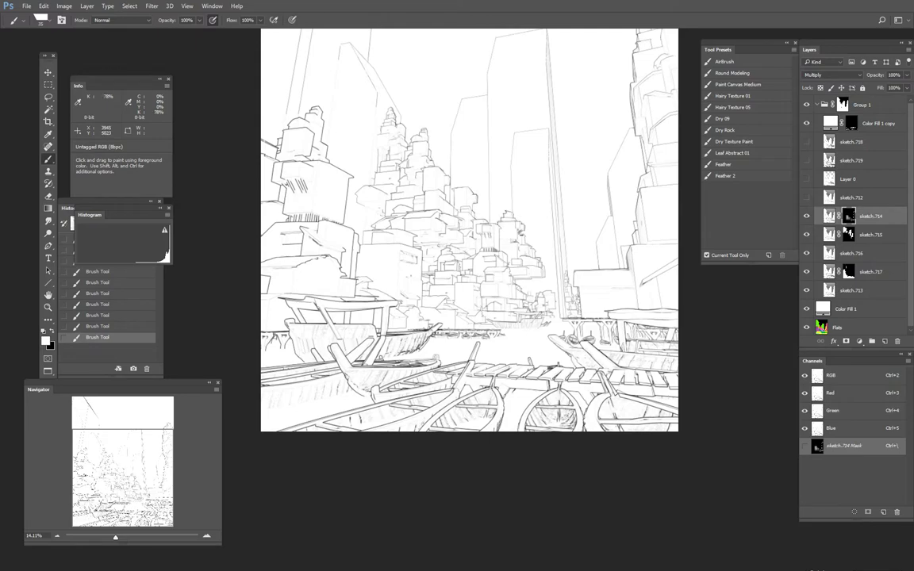
{"action": "scroll", "coordinate": [488, 246], "scroll_direction": "up", "scroll_amount": 8, "text": "alt"}
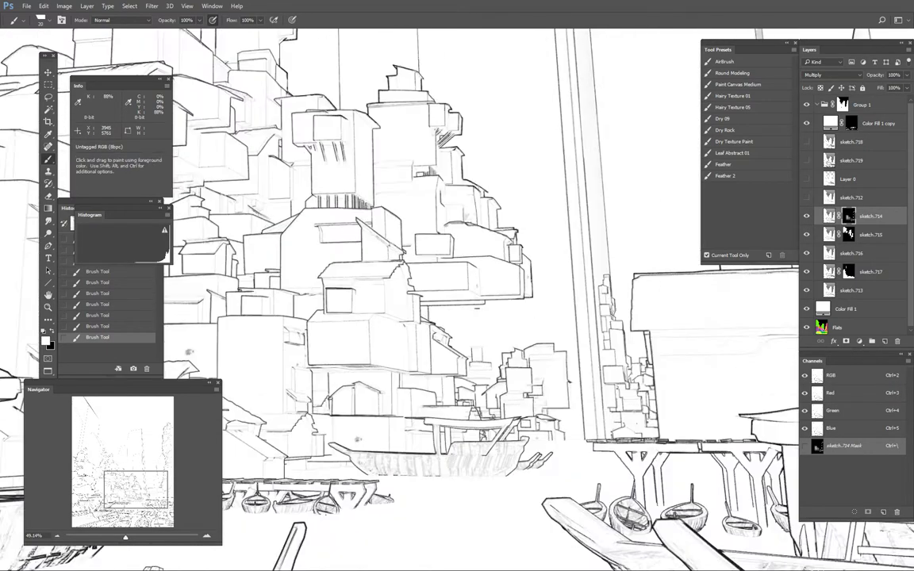
{"action": "scroll", "coordinate": [456, 270], "scroll_direction": "down", "scroll_amount": 8, "text": "alt"}
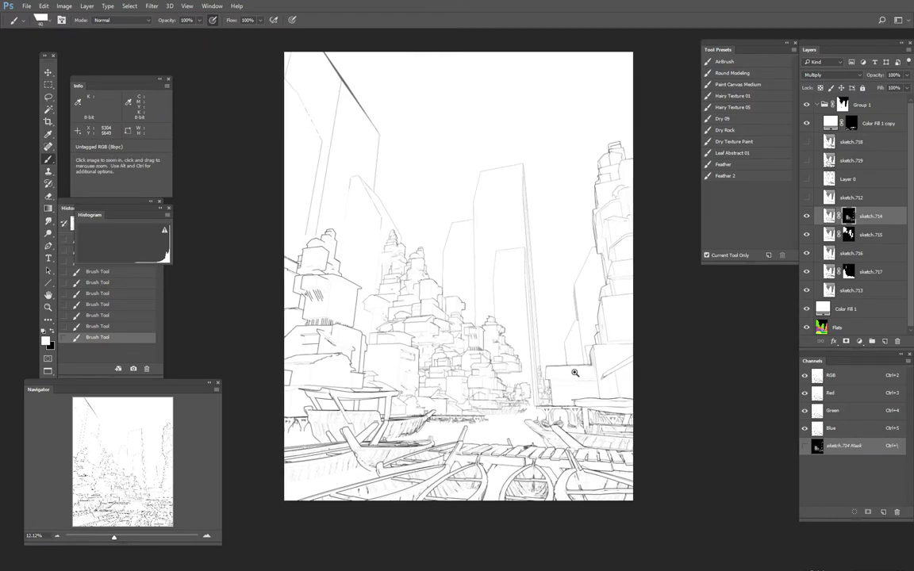
Step: Paint black on the sketch.714 mask to tone down excess lines around the distant buildings and the houses behind the left-hand boat
{"action": "key", "text": "x"}
{"action": "scroll", "coordinate": [478, 275], "scroll_direction": "up", "scroll_amount": 7, "text": "alt"}
{"action": "scroll", "coordinate": [291, 294], "scroll_direction": "down", "scroll_amount": 7, "text": "alt"}
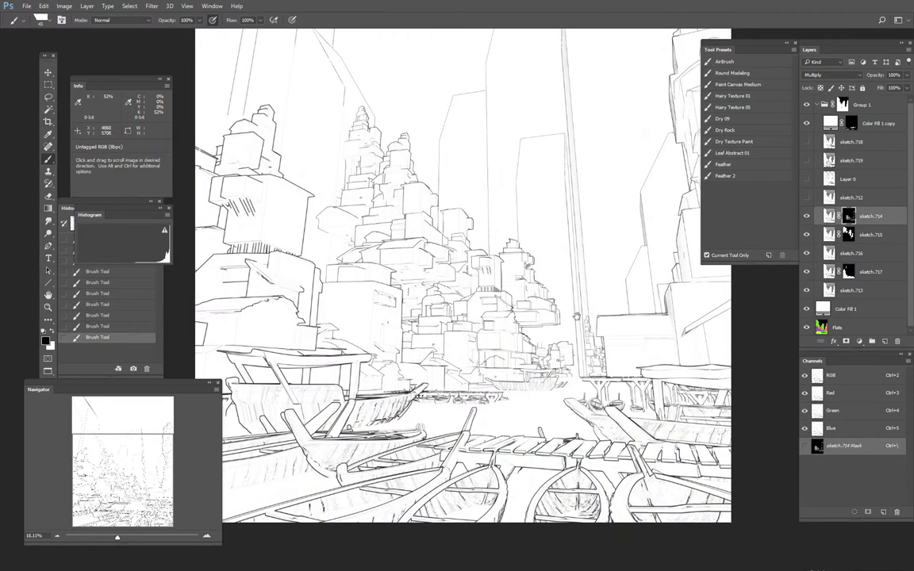
{"action": "scroll", "coordinate": [290, 293], "scroll_direction": "up", "scroll_amount": 6, "text": "alt"}
{"action": "scroll", "coordinate": [294, 298], "scroll_direction": "down", "scroll_amount": 3, "text": "alt"}
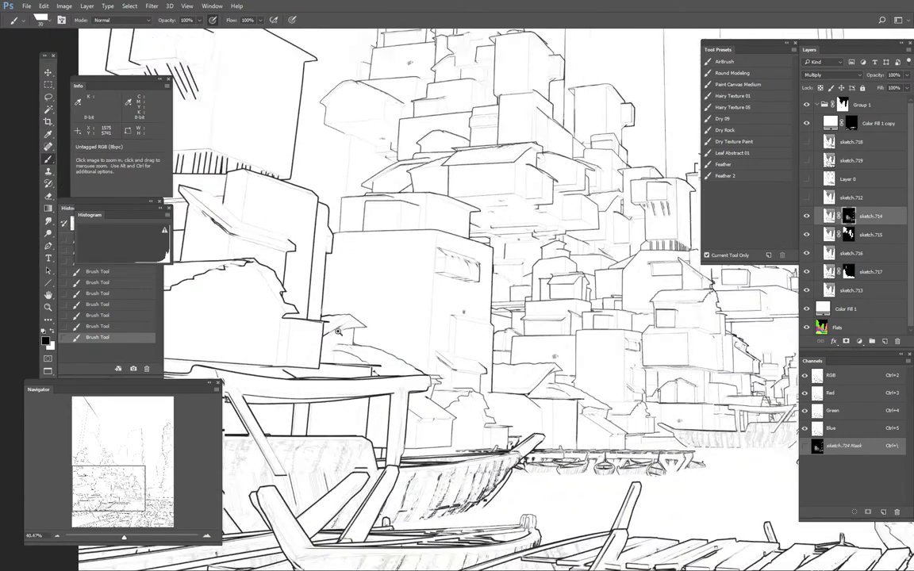
Step: Switch to the sketch.717 mask and touch it up with black around the boats and wooden pier
{"action": "key", "text": "alt+bracketleft"}
{"action": "key", "text": "alt+bracketleft"}
{"action": "key", "text": "alt+bracketleft"}
{"action": "scroll", "coordinate": [591, 356], "scroll_direction": "down", "scroll_amount": 3, "text": "alt"}
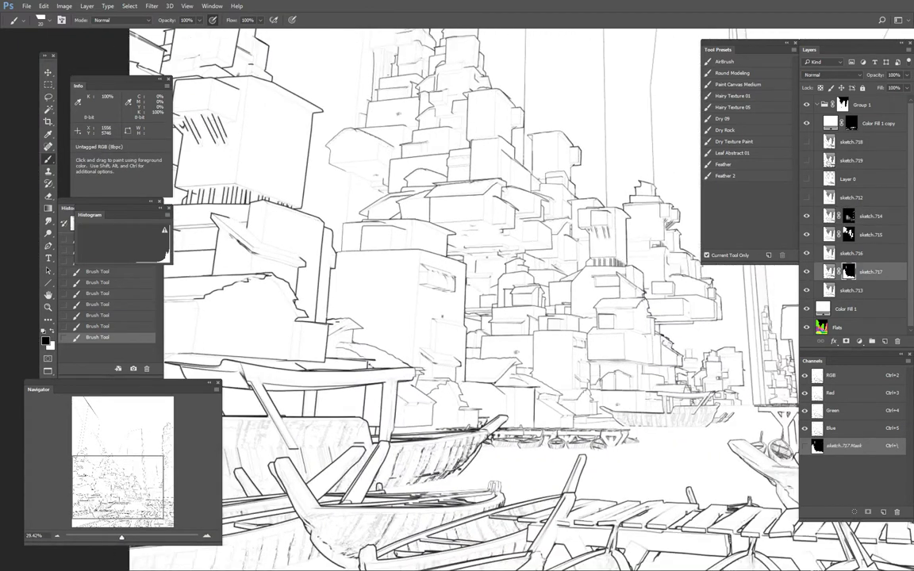
{"action": "scroll", "coordinate": [591, 356], "scroll_direction": "up", "scroll_amount": 2, "text": "alt"}
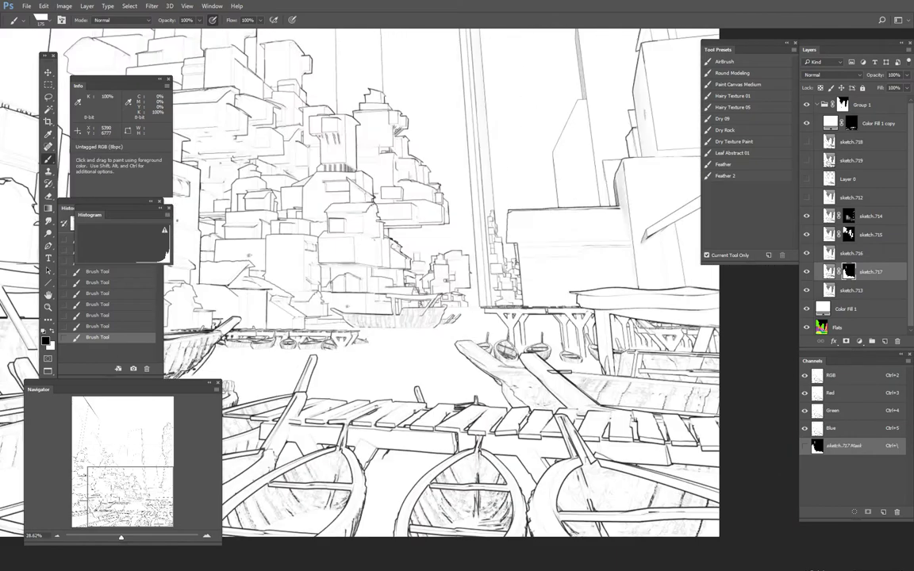
{"action": "scroll", "coordinate": [591, 357], "scroll_direction": "down", "scroll_amount": 2, "text": "alt"}
Step: Move sketch.712 above the other sketch layers, then show all the sketch layers and change the selected layers' blend mode
{"action": "key", "text": "alt+bracketright"}
{"action": "key", "text": "alt+bracketright"}
{"action": "key", "text": "alt+bracketright"}
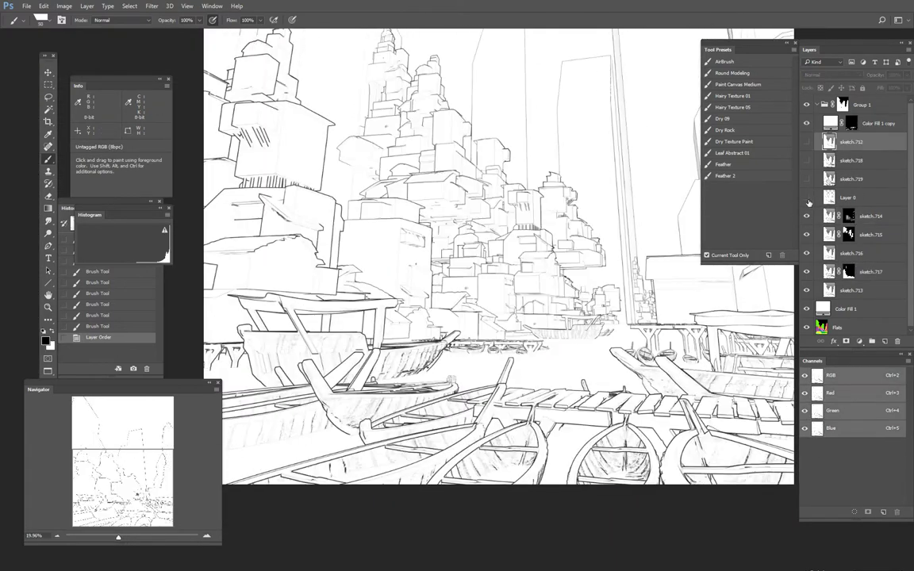
{"action": "key", "text": "ctrl+shift+bracketright"}
{"action": "left_click", "coordinate": [833, 74]}
{"action": "left_click", "coordinate": [827, 139]}
Step: Set the selected sketch layers' opacity to 90% and hide sketch.712, sketch.718, sketch.719 and Layer 0
{"action": "scroll", "coordinate": [611, 311], "scroll_direction": "up", "scroll_amount": 1, "text": "alt"}
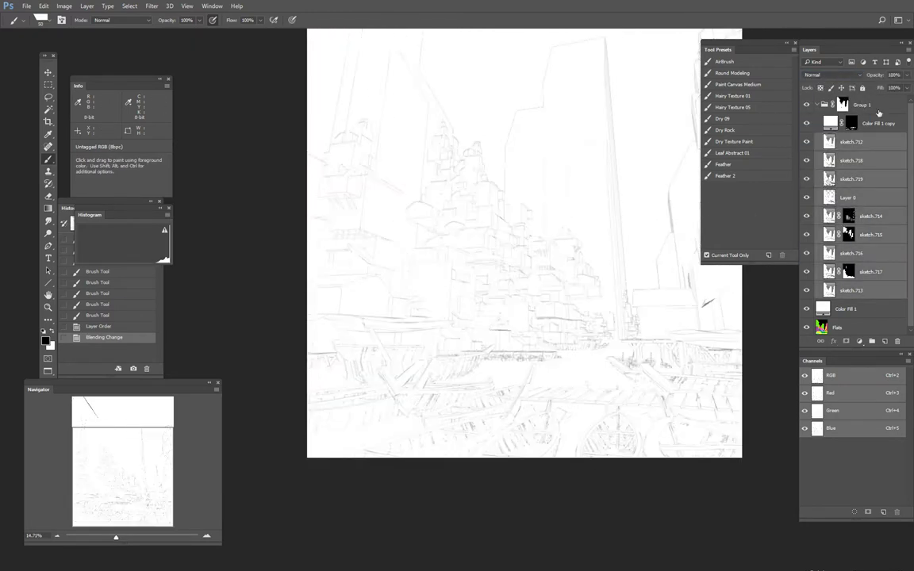
{"action": "left_click_drag", "start_coordinate": [874, 76], "coordinate": [786, 72]}
{"action": "left_click_drag", "start_coordinate": [806, 142], "coordinate": [806, 178]}
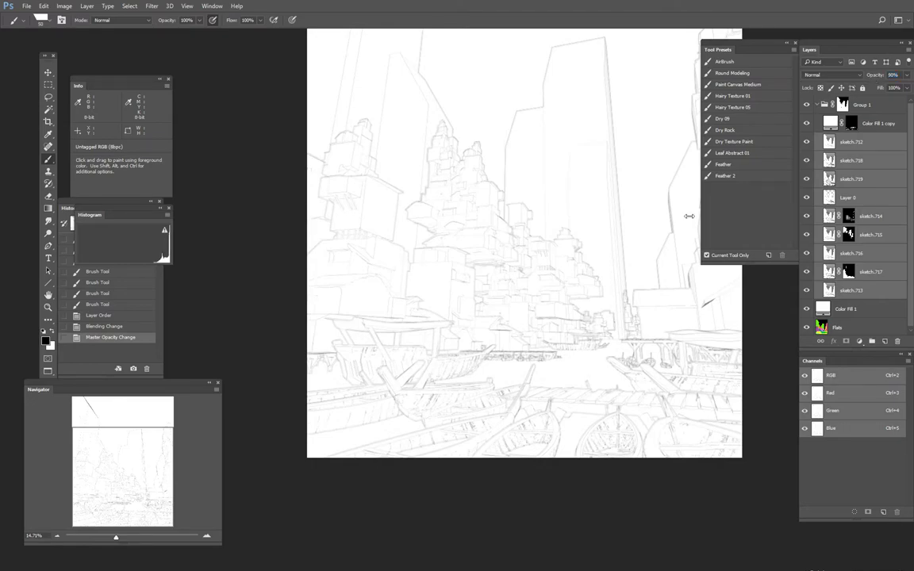
Step: Examine the combined line work close up around the left-hand rooftops and the moored boat's canopy
{"action": "scroll", "coordinate": [471, 428], "scroll_direction": "up", "scroll_amount": 3, "text": "alt"}
{"action": "scroll", "coordinate": [471, 202], "scroll_direction": "up", "scroll_amount": 5, "text": "alt"}
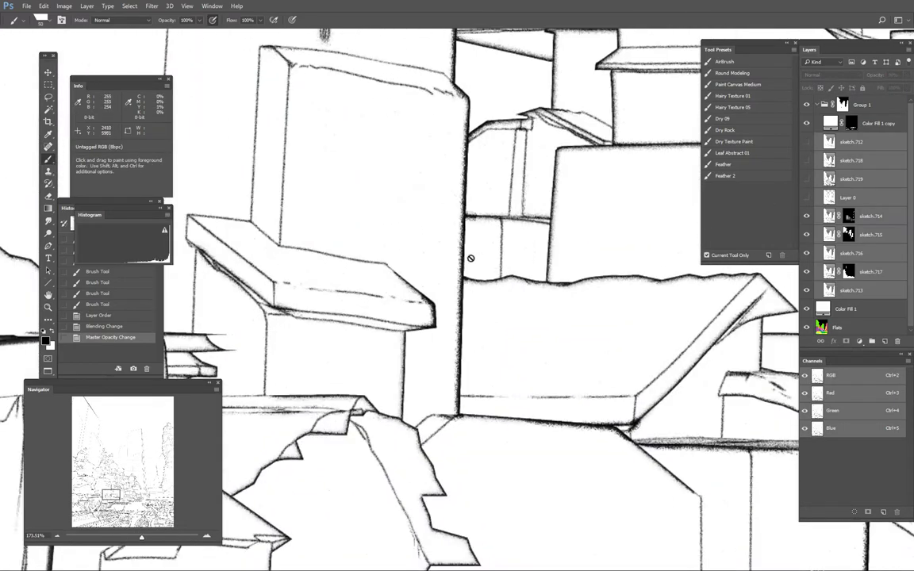
{"action": "scroll", "coordinate": [471, 258], "scroll_direction": "left", "scroll_amount": 5, "text": "ctrl"}
{"action": "scroll", "coordinate": [541, 258], "scroll_direction": "down", "scroll_amount": 2}
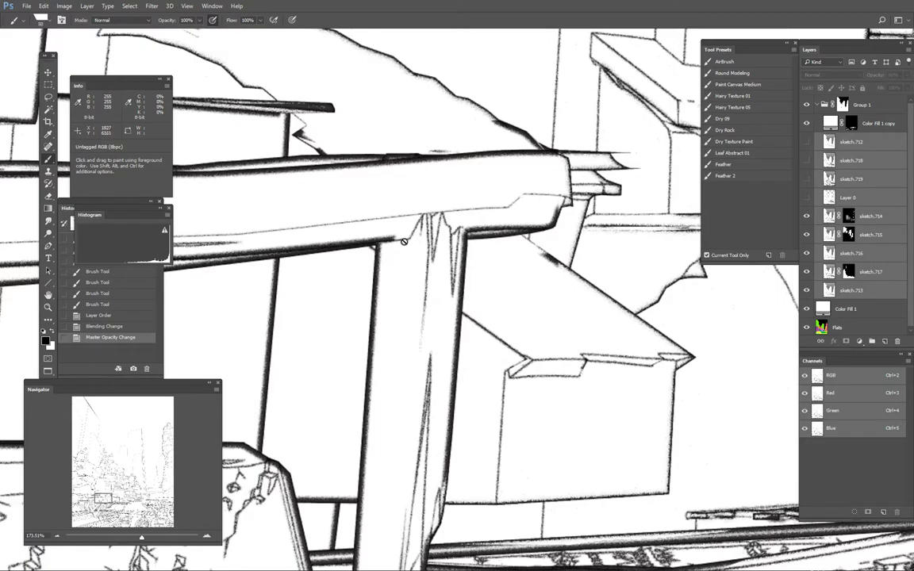
{"action": "scroll", "coordinate": [404, 241], "scroll_direction": "down", "scroll_amount": 3, "text": "alt"}
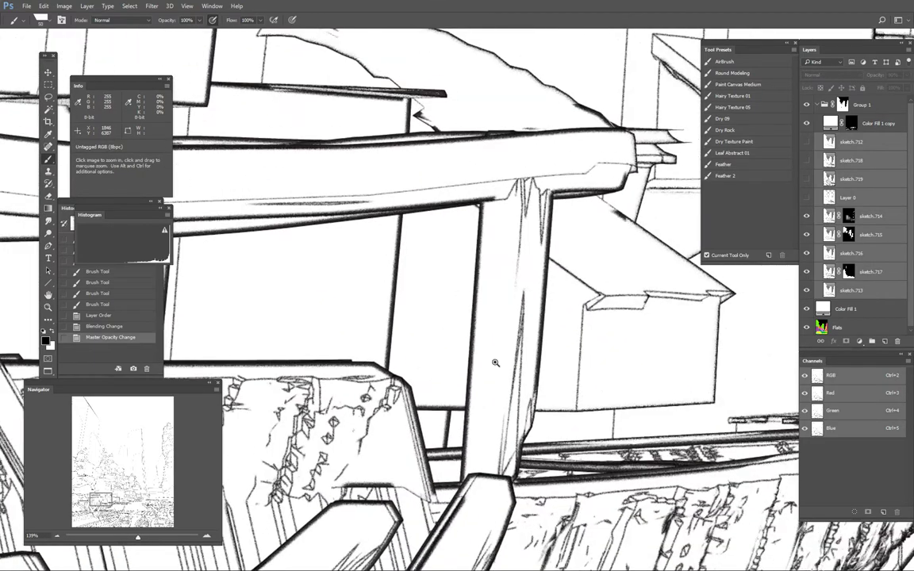
{"action": "scroll", "coordinate": [495, 363], "scroll_direction": "down", "scroll_amount": 10, "text": "alt"}
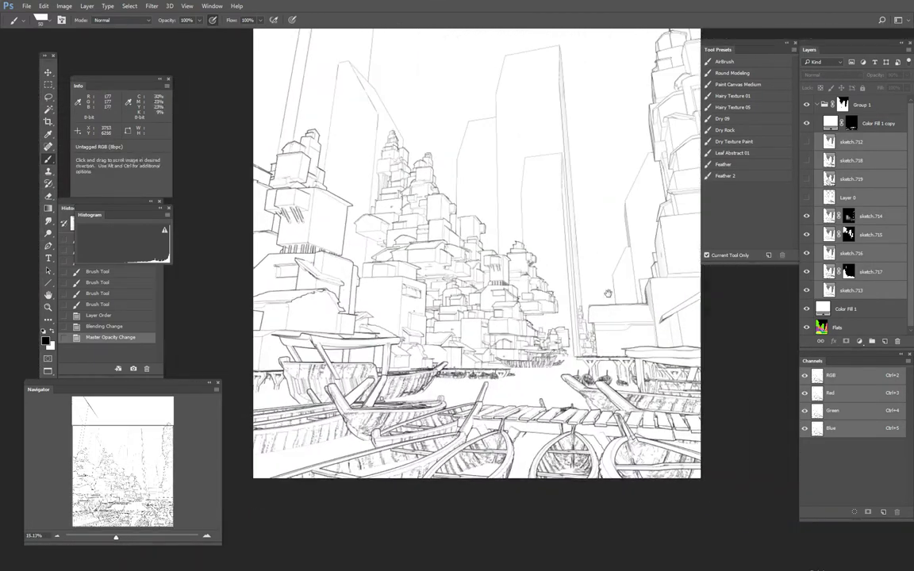
Step: Show Layer 0, hide its contents with a black layer mask and make white the painting color
{"action": "left_click", "coordinate": [806, 200]}
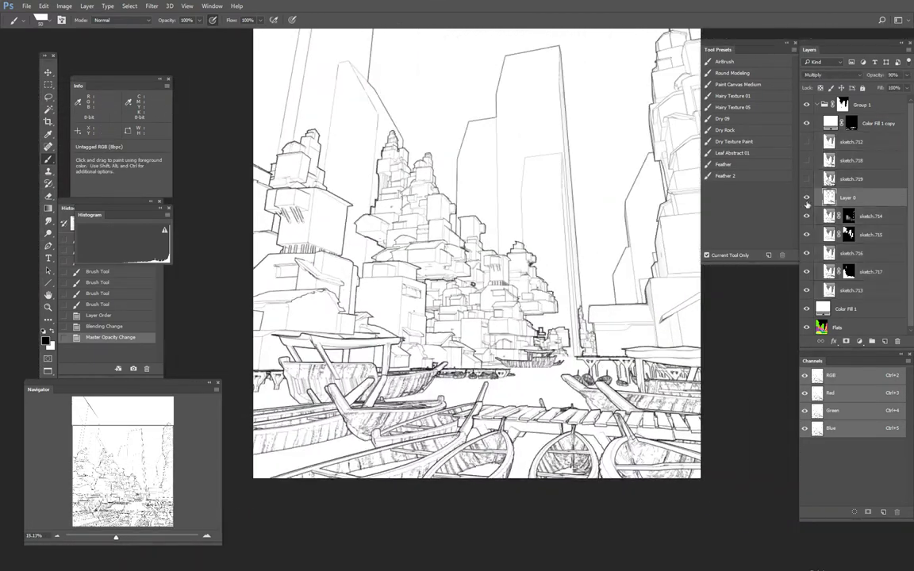
{"action": "left_click", "coordinate": [844, 342], "text": "alt"}
{"action": "key", "text": "x"}
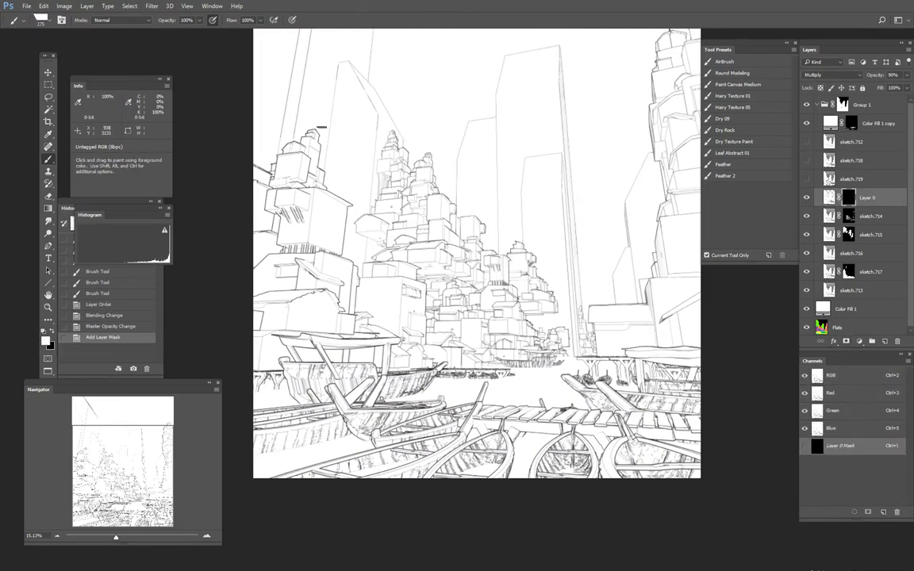
Step: Paint white on the Layer 0 mask to reveal heavier outlines on the nearest left-hand buildings and the right-hand tower
{"action": "left_click", "coordinate": [325, 276]}
{"action": "left_click_drag", "start_coordinate": [270, 127], "coordinate": [284, 116]}
{"action": "left_click_drag", "start_coordinate": [346, 226], "coordinate": [346, 236]}
{"action": "left_click_drag", "start_coordinate": [300, 186], "coordinate": [321, 175]}
{"action": "left_click_drag", "start_coordinate": [311, 189], "coordinate": [311, 218]}
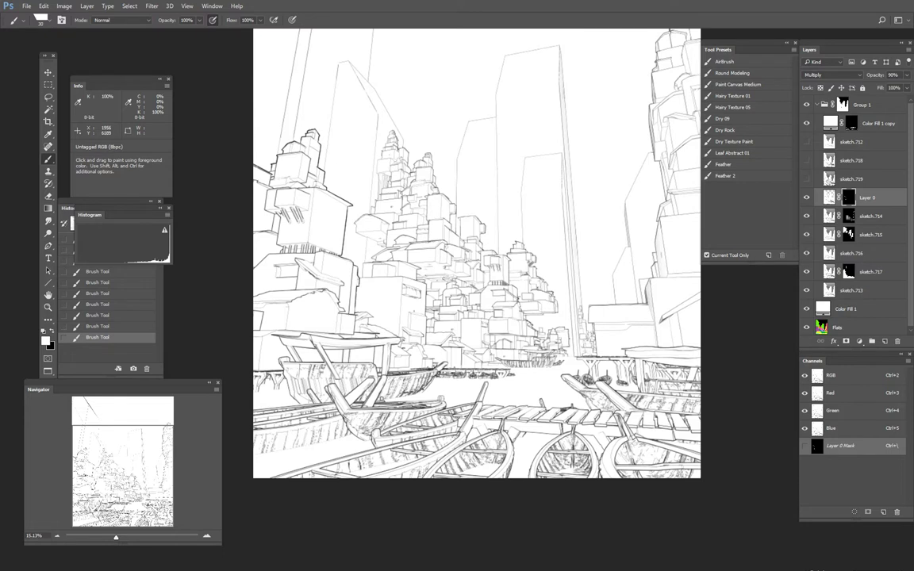
{"action": "scroll", "coordinate": [476, 254], "scroll_direction": "right", "scroll_amount": 2, "text": "ctrl"}
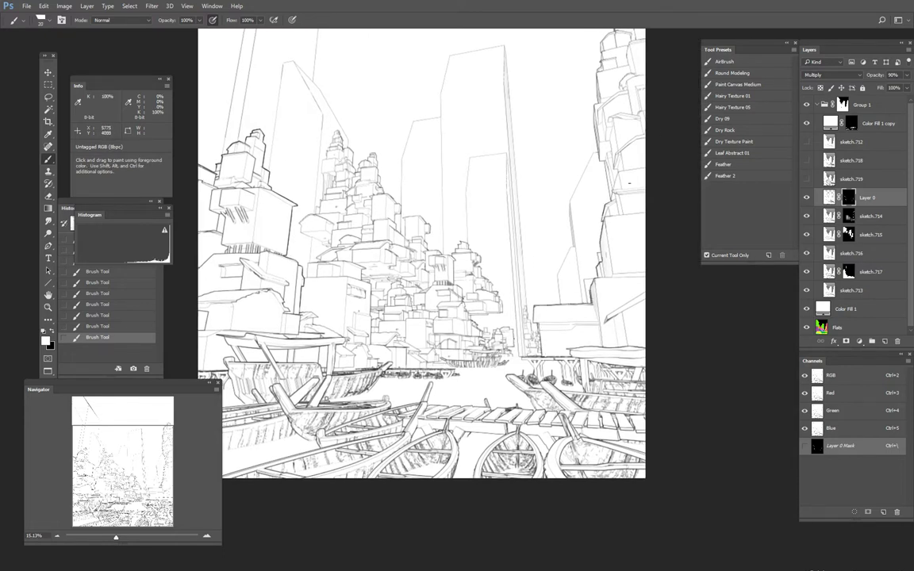
{"action": "scroll", "coordinate": [421, 254], "scroll_direction": "up", "scroll_amount": 3, "text": "alt"}
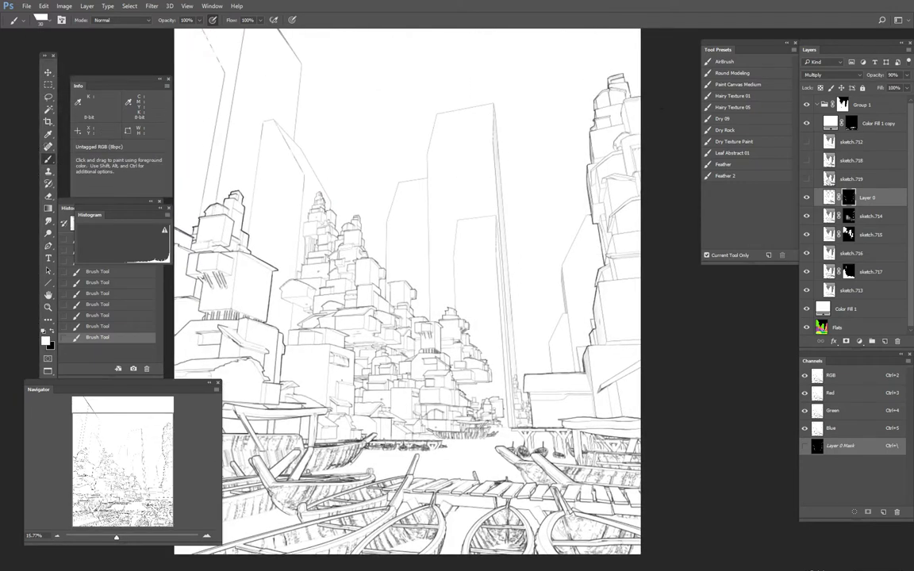
Step: Hide and reshow Layer 0 to compare the city sketch with and without its added lines
{"action": "scroll", "coordinate": [642, 286], "scroll_direction": "down", "scroll_amount": 2, "text": "alt"}
{"action": "scroll", "coordinate": [642, 285], "scroll_direction": "up", "scroll_amount": 2, "text": "alt"}
{"action": "left_click", "coordinate": [807, 197]}
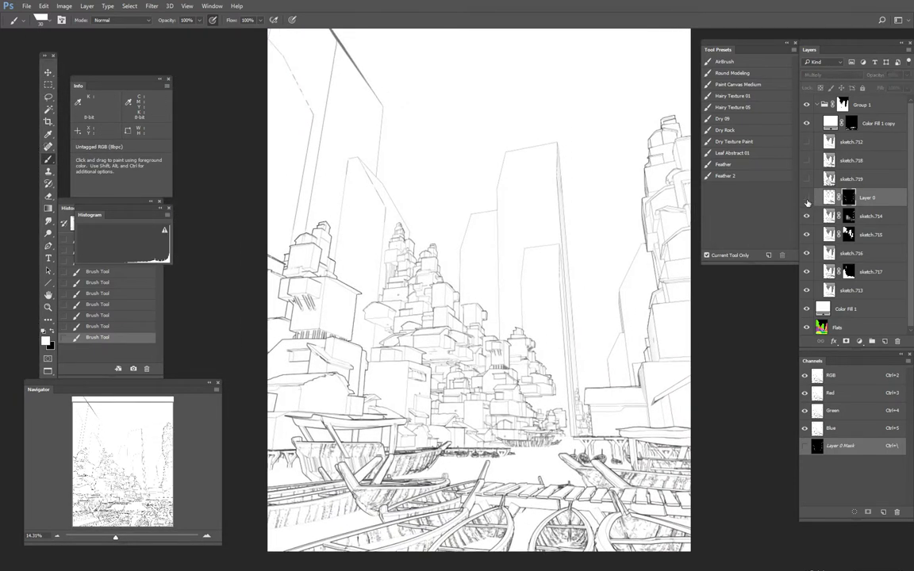
{"action": "left_click", "coordinate": [806, 198]}
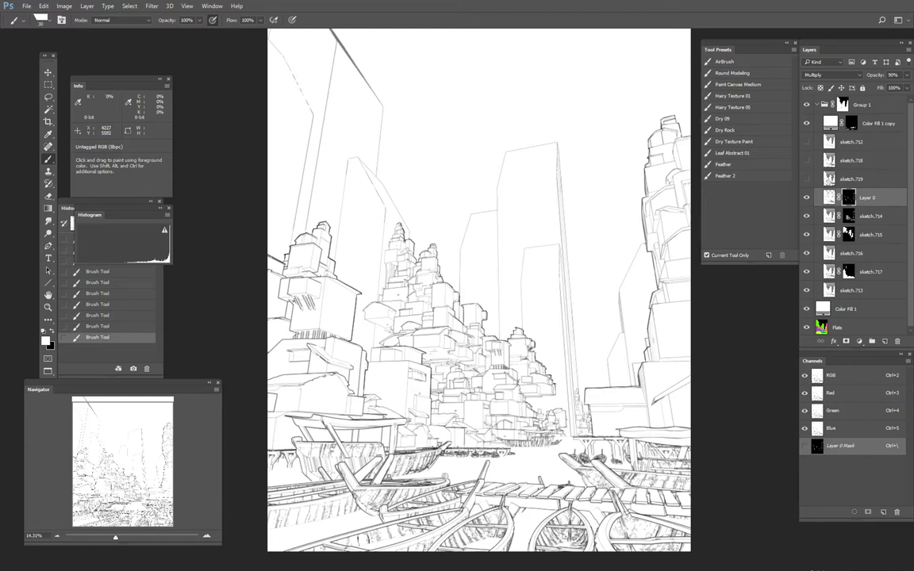
Step: Brush on Layer 0's mask at varying brush sizes to refine the heavier outlines across the stacked houses and boats
{"action": "scroll", "coordinate": [479, 290], "scroll_direction": "down", "scroll_amount": 1, "text": "alt"}
{"action": "scroll", "coordinate": [478, 290], "scroll_direction": "up", "scroll_amount": 2, "text": "alt"}
{"action": "scroll", "coordinate": [478, 289], "scroll_direction": "down", "scroll_amount": 2, "text": "alt"}
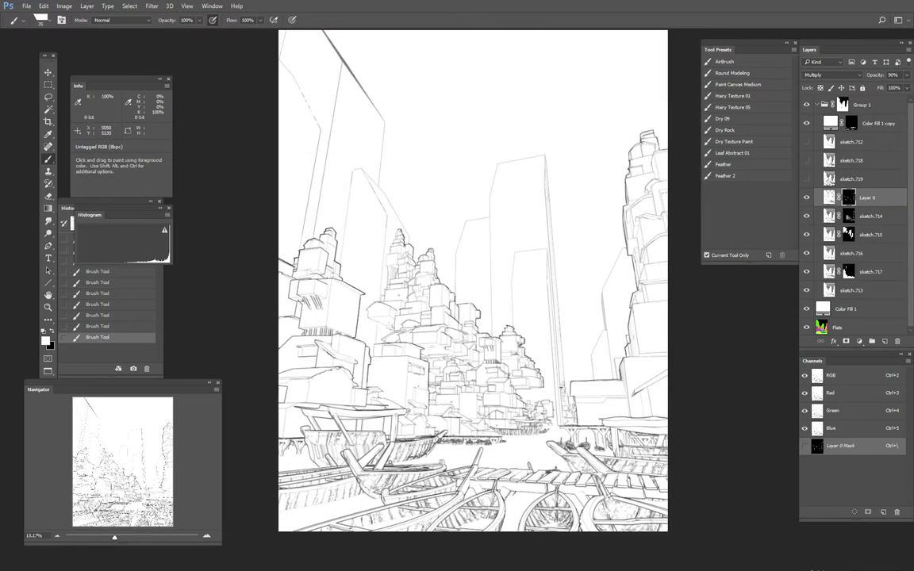
{"action": "scroll", "coordinate": [479, 289], "scroll_direction": "up", "scroll_amount": 3, "text": "alt"}
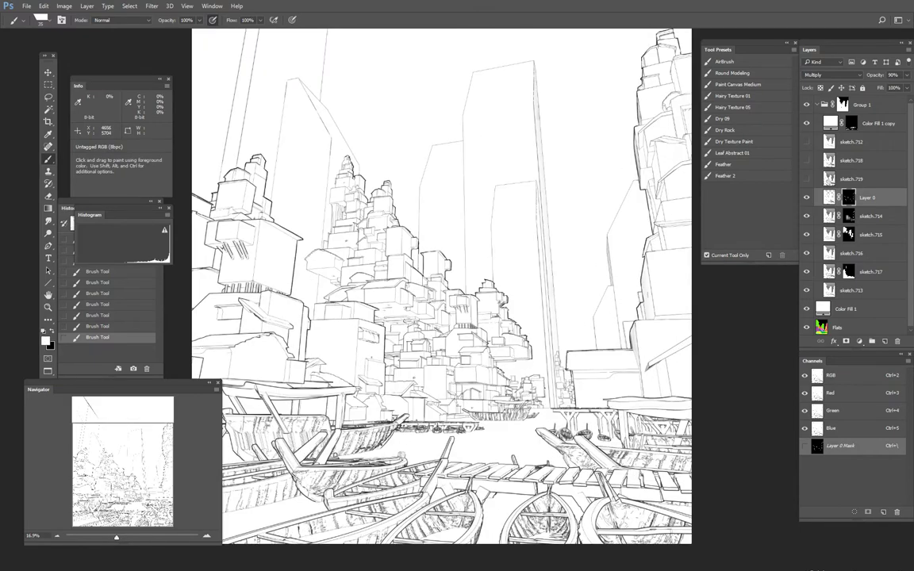
{"action": "scroll", "coordinate": [479, 289], "scroll_direction": "up", "scroll_amount": 2, "text": "alt"}
{"action": "scroll", "coordinate": [478, 289], "scroll_direction": "down", "scroll_amount": 1, "text": "alt"}
{"action": "scroll", "coordinate": [479, 289], "scroll_direction": "right", "scroll_amount": 1, "text": "ctrl"}
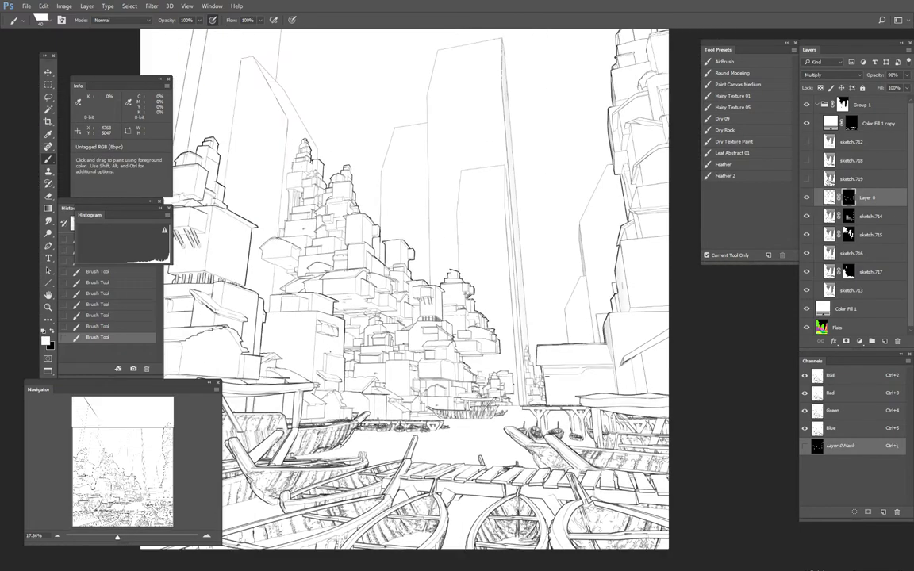
{"action": "scroll", "coordinate": [531, 378], "scroll_direction": "up", "scroll_amount": 3, "text": "alt"}
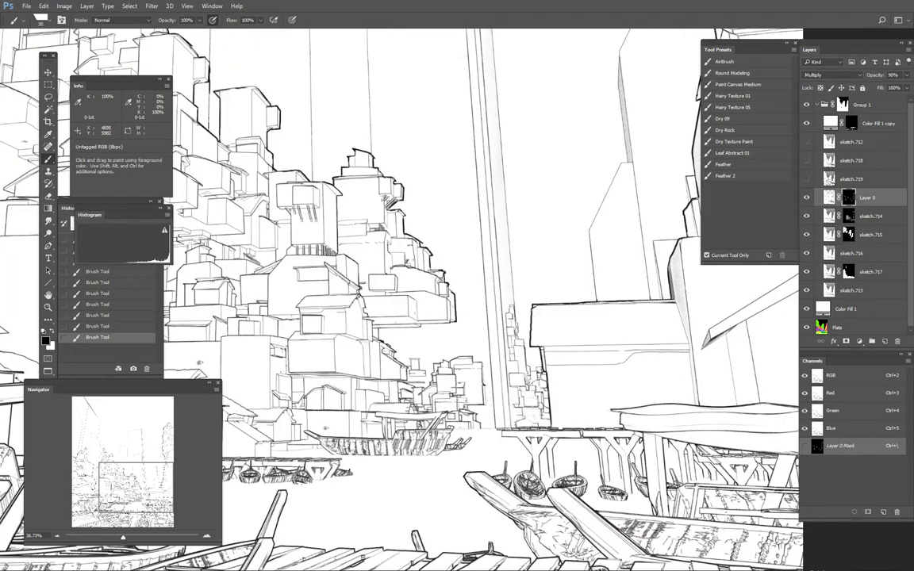
{"action": "scroll", "coordinate": [530, 377], "scroll_direction": "down", "scroll_amount": 3, "text": "alt"}
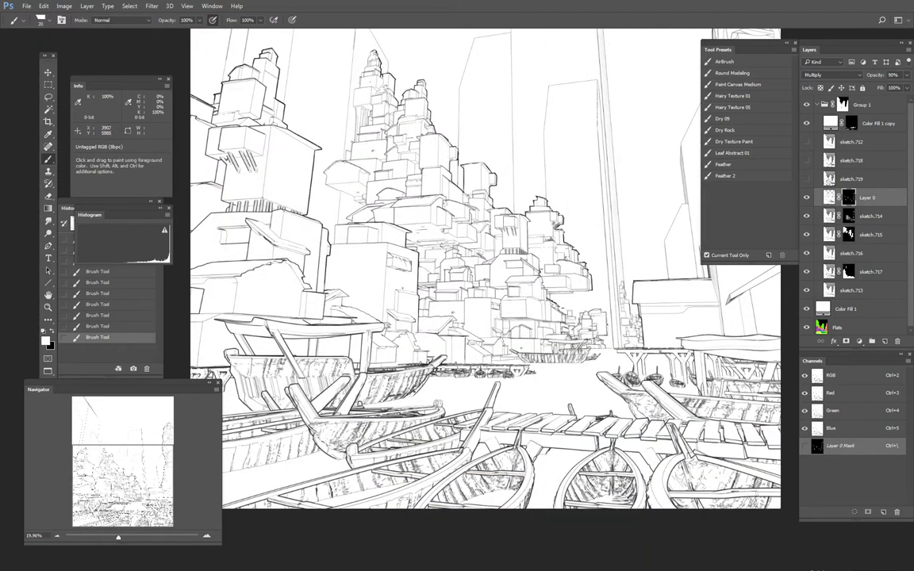
{"action": "scroll", "coordinate": [522, 309], "scroll_direction": "up", "scroll_amount": 1, "text": "alt"}
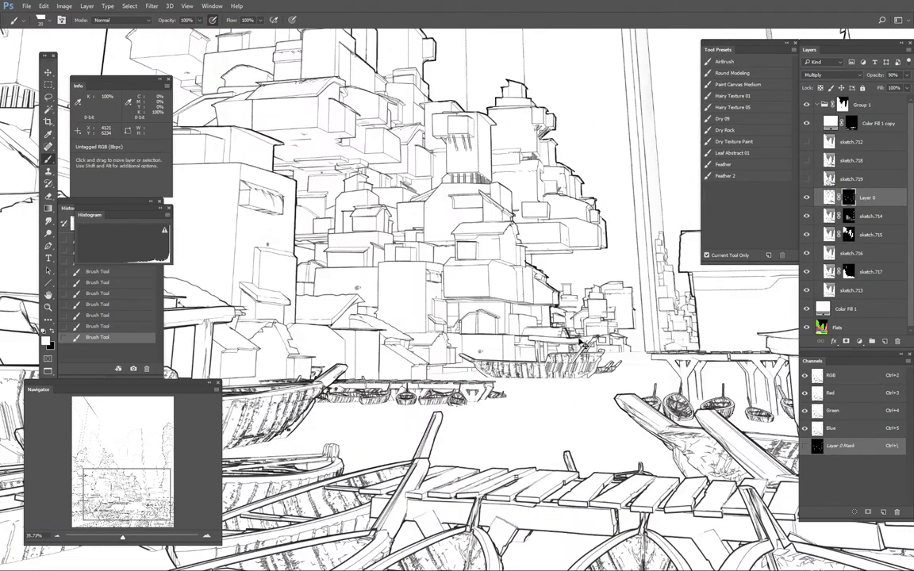
{"action": "scroll", "coordinate": [468, 315], "scroll_direction": "down", "scroll_amount": 4, "text": "alt"}
{"action": "scroll", "coordinate": [468, 315], "scroll_direction": "up", "scroll_amount": 4, "text": "alt"}
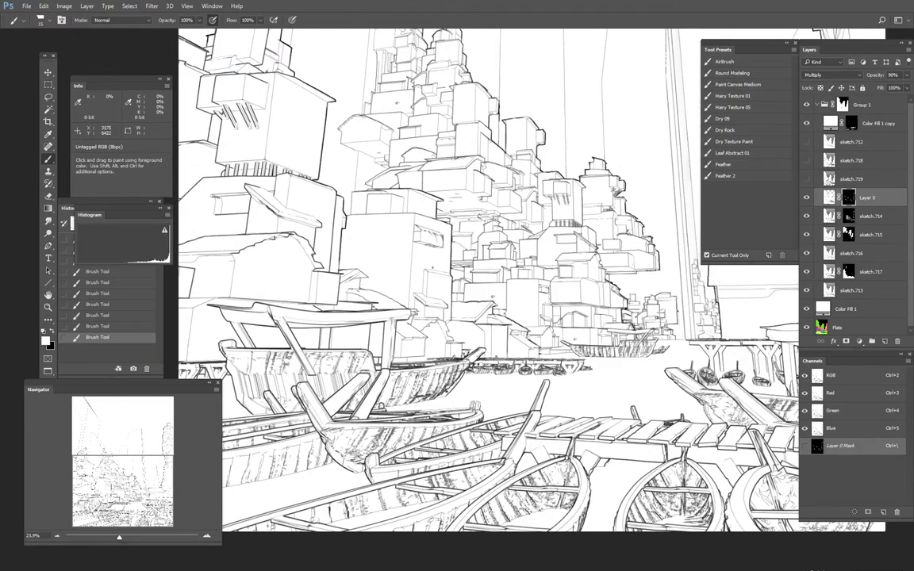
Step: Disable and re-enable Layer 0's mask to compare the full line layer with the masked result
{"action": "scroll", "coordinate": [476, 277], "scroll_direction": "down", "scroll_amount": 2, "text": "alt"}
{"action": "left_click", "coordinate": [848, 198], "text": "shift"}
{"action": "left_click", "coordinate": [848, 199], "text": "shift"}
{"action": "left_click", "coordinate": [848, 198], "text": "shift"}
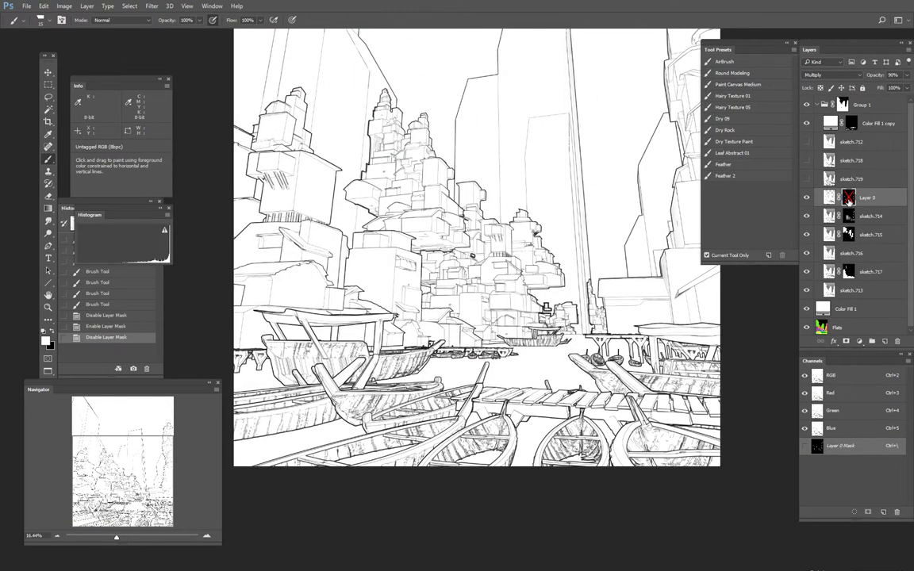
{"action": "left_click", "coordinate": [848, 198], "text": "shift"}
Step: Paint white on Layer 0's mask over the mid-distance stacked houses, reducing the brush size along the way
{"action": "scroll", "coordinate": [476, 333], "scroll_direction": "up", "scroll_amount": 3, "text": "alt"}
{"action": "left_click", "coordinate": [476, 274]}
{"action": "left_click", "coordinate": [488, 272]}
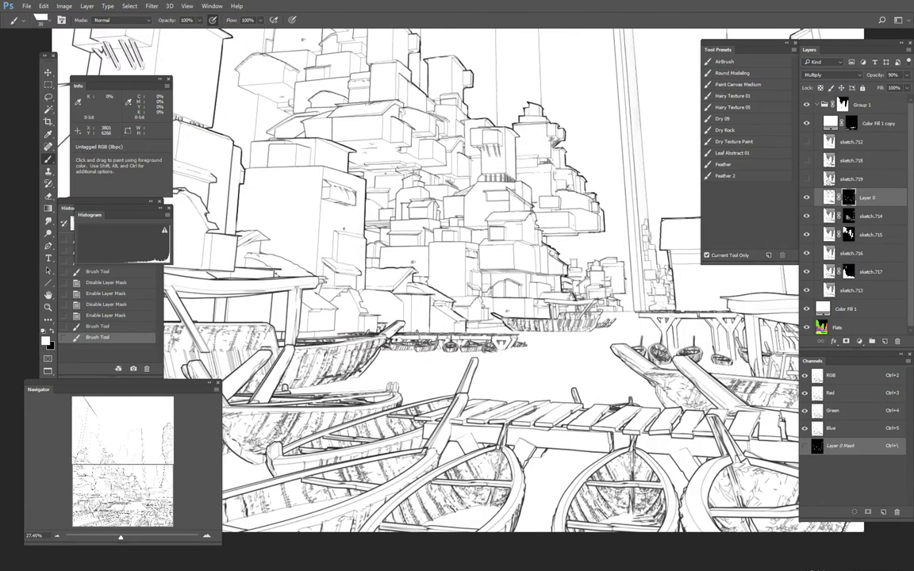
{"action": "left_click", "coordinate": [497, 271]}
{"action": "left_click", "coordinate": [508, 270]}
{"action": "left_click", "coordinate": [514, 271]}
{"action": "key", "text": "bracketleft"}
{"action": "left_click", "coordinate": [534, 277]}
{"action": "left_click", "coordinate": [537, 285]}
{"action": "key", "text": "bracketleft"}
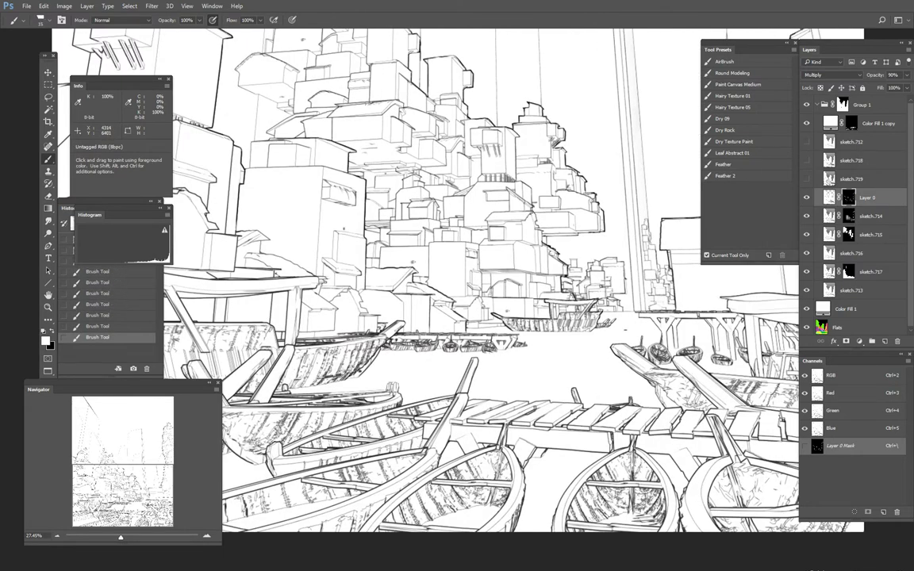
{"action": "scroll", "coordinate": [537, 285], "scroll_direction": "down", "scroll_amount": 1, "text": "alt"}
{"action": "scroll", "coordinate": [527, 285], "scroll_direction": "down", "scroll_amount": 2, "text": "alt"}
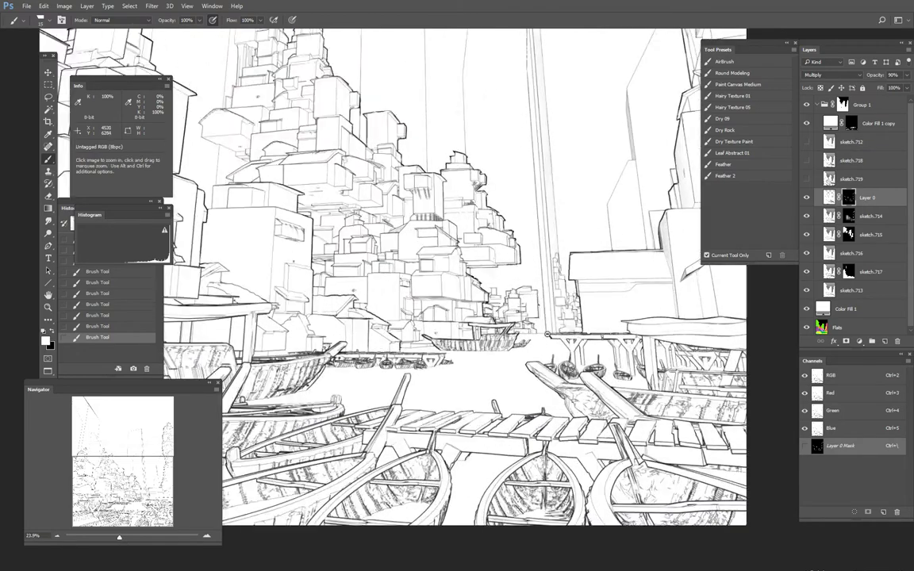
{"action": "scroll", "coordinate": [527, 285], "scroll_direction": "down", "scroll_amount": 1, "text": "alt"}
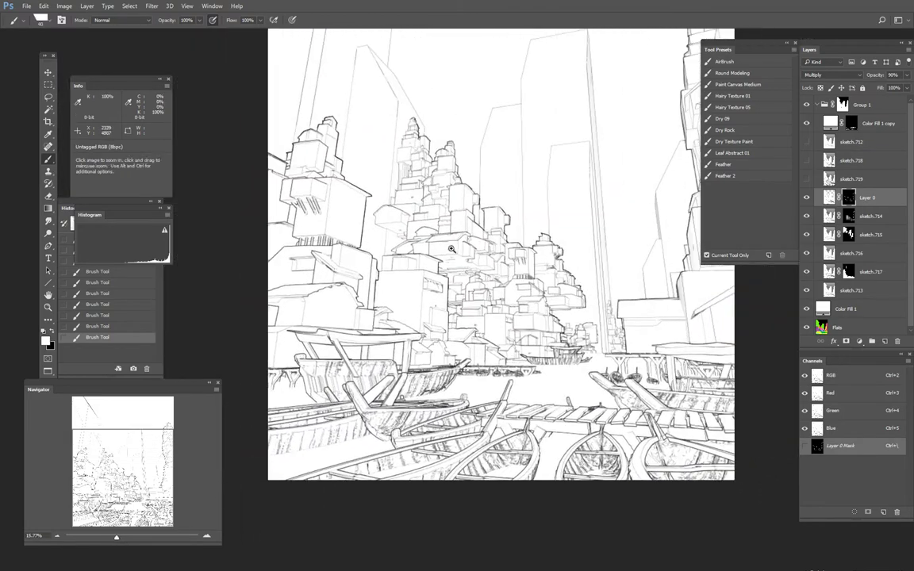
Step: Show the sketch.719 layer, add a black hide-all mask to it, and set its blend mode to Multiply
{"action": "left_click", "coordinate": [806, 179]}
{"action": "left_click", "coordinate": [865, 179]}
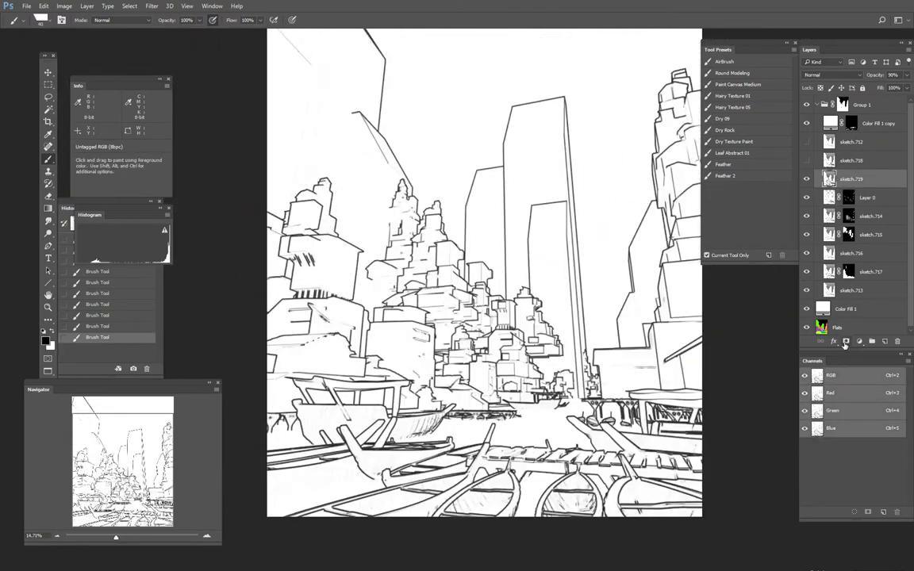
{"action": "left_click", "coordinate": [846, 342], "text": "alt"}
{"action": "left_click", "coordinate": [833, 75]}
{"action": "left_click", "coordinate": [825, 116]}
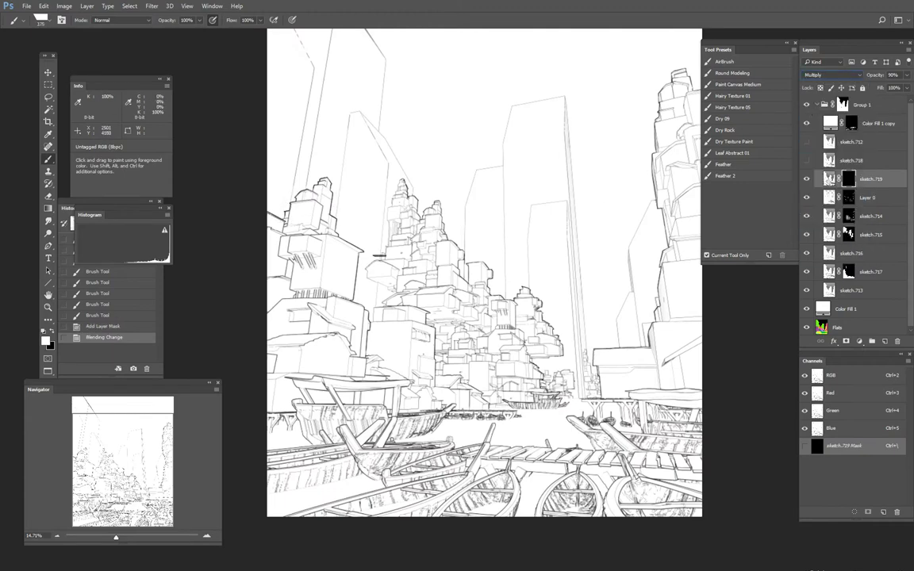
Step: Paint on sketch.719's mask to reveal thick outlines around the top of the left foreground tower
{"action": "left_click_drag", "start_coordinate": [271, 203], "coordinate": [262, 197]}
{"action": "left_click_drag", "start_coordinate": [282, 158], "coordinate": [295, 172]}
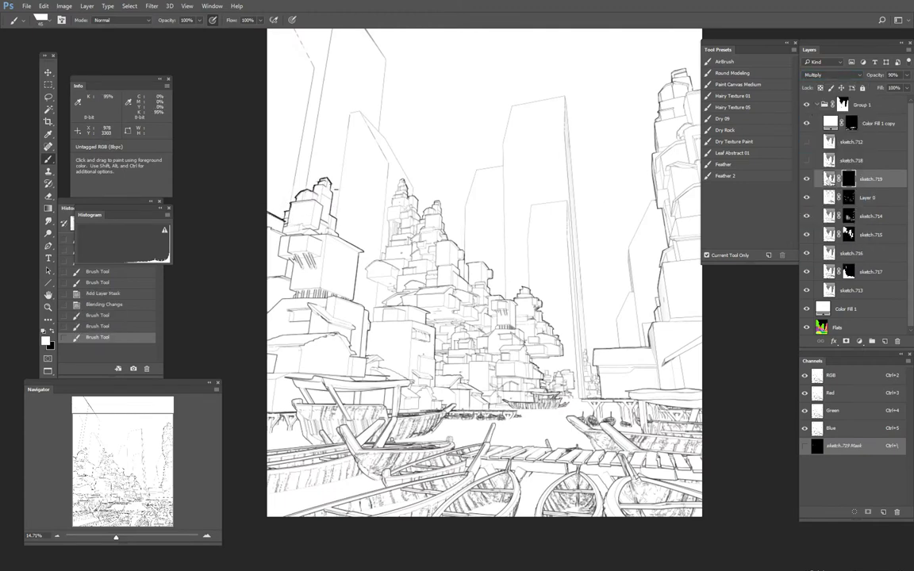
{"action": "key", "text": "x"}
{"action": "key", "text": "bracketleft"}
{"action": "key", "text": "bracketleft"}
Step: Lower the opacity of all layers from sketch.719 through sketch.713 to 61%
{"action": "left_click", "coordinate": [865, 290], "text": "shift"}
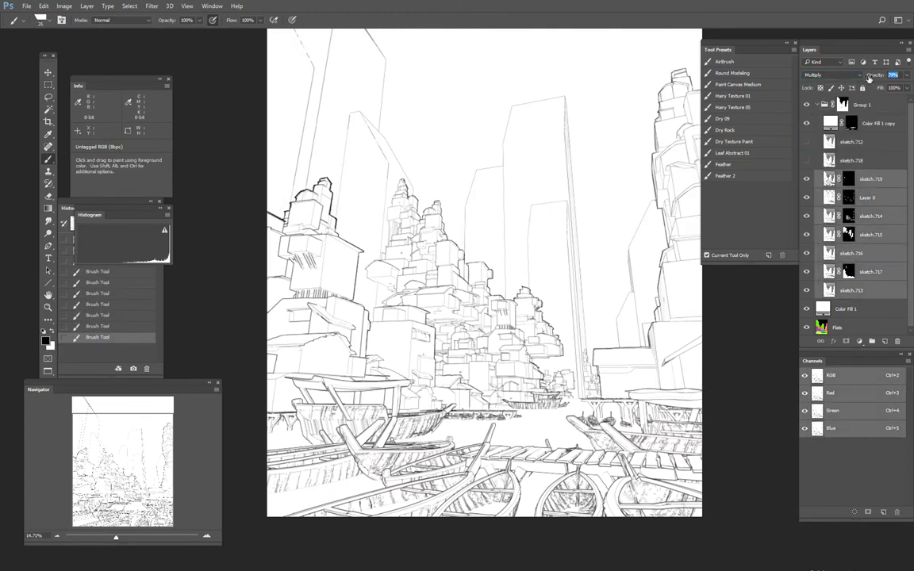
{"action": "left_click_drag", "start_coordinate": [872, 74], "coordinate": [863, 79]}
{"action": "key", "text": "Return"}
{"action": "scroll", "coordinate": [325, 352], "scroll_direction": "up", "scroll_amount": 5, "text": "alt"}
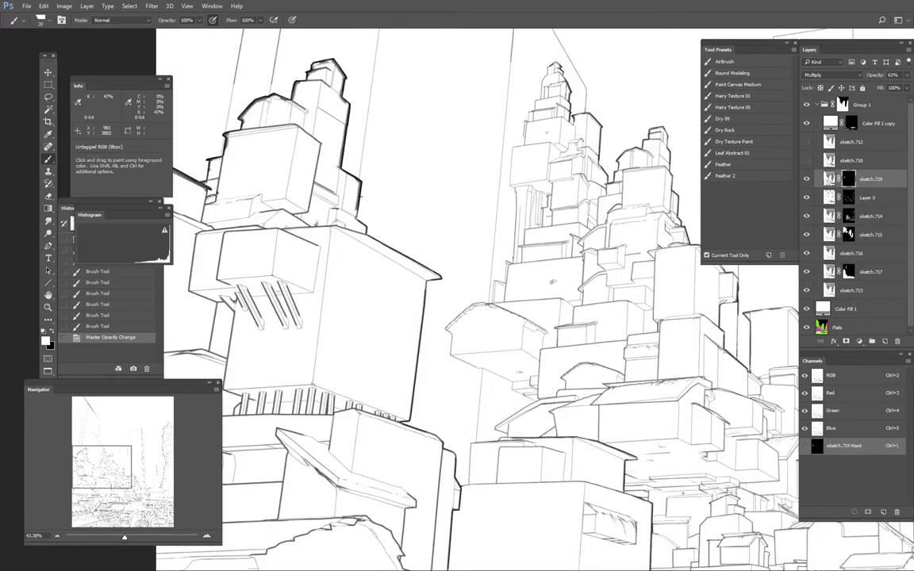
Step: Refine sketch.719's mask with small black and white brushes along the left foreground tower's silhouette and lower walls
{"action": "key", "text": "x"}
{"action": "key", "text": "bracketleft"}
{"action": "scroll", "coordinate": [448, 282], "scroll_direction": "down", "scroll_amount": 3, "text": "alt"}
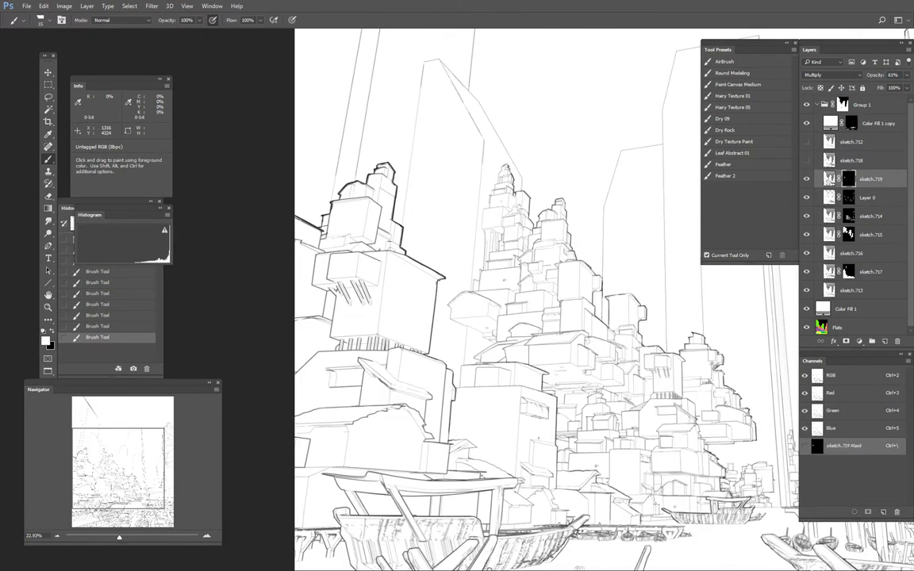
{"action": "scroll", "coordinate": [464, 356], "scroll_direction": "down", "scroll_amount": 1, "text": "alt"}
{"action": "scroll", "coordinate": [410, 333], "scroll_direction": "up", "scroll_amount": 4, "text": "alt"}
{"action": "key", "text": "x"}
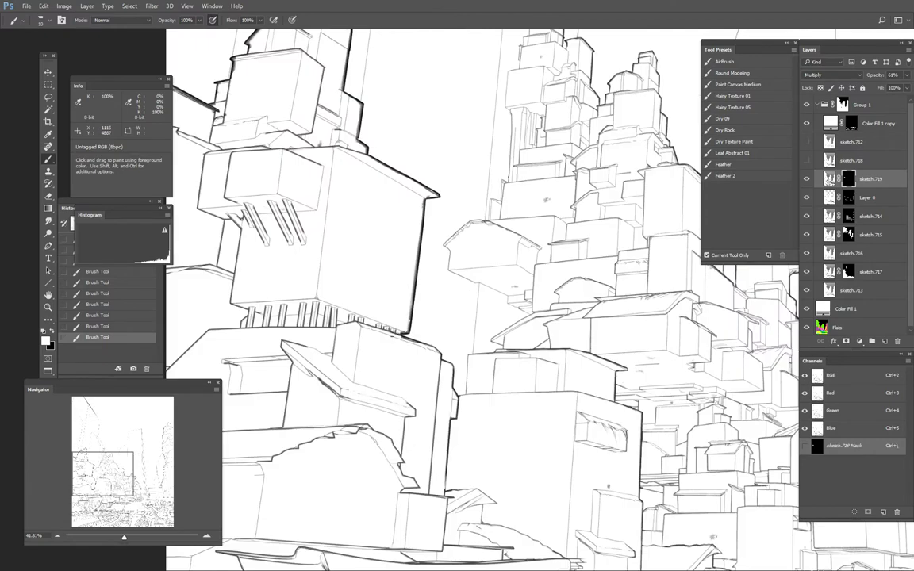
{"action": "key", "text": "bracketright"}
{"action": "scroll", "coordinate": [370, 290], "scroll_direction": "down", "scroll_amount": 2, "text": "alt"}
{"action": "key", "text": "x"}
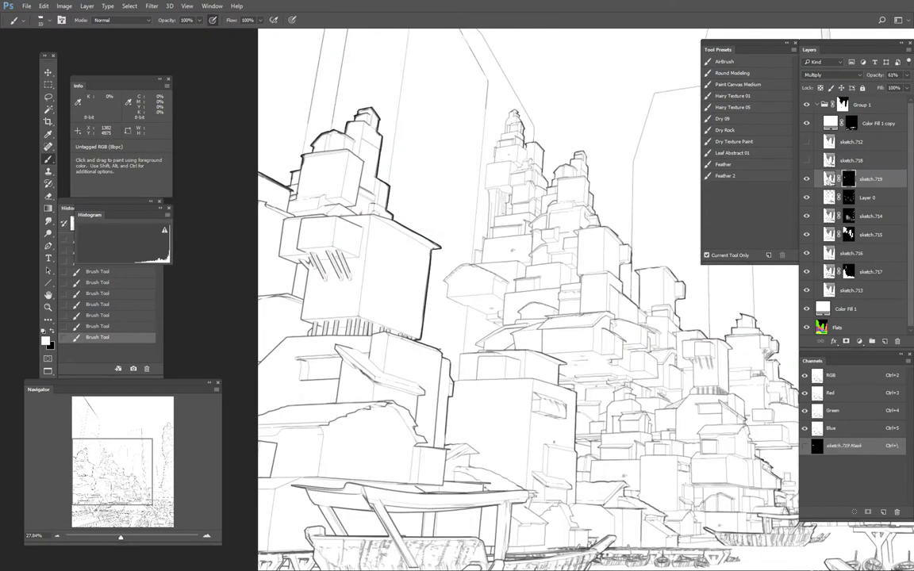
{"action": "scroll", "coordinate": [437, 400], "scroll_direction": "up", "scroll_amount": 2, "text": "alt"}
{"action": "key", "text": "bracketright"}
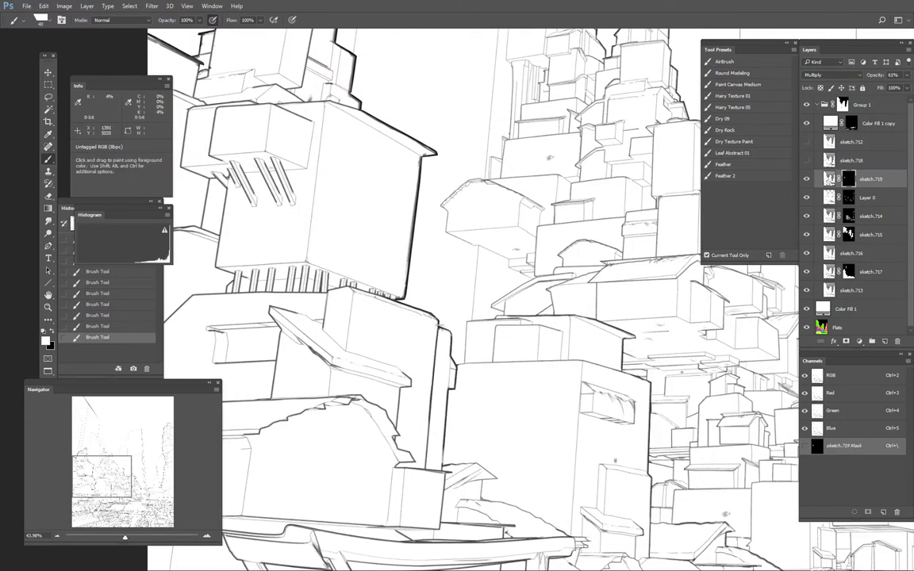
{"action": "scroll", "coordinate": [448, 342], "scroll_direction": "up", "scroll_amount": 2, "text": "alt"}
Step: Disable sketch.719's mask and clip a Threshold adjustment layer to sketch.719
{"action": "left_click", "coordinate": [849, 180], "text": "shift"}
{"action": "left_click", "coordinate": [859, 341]}
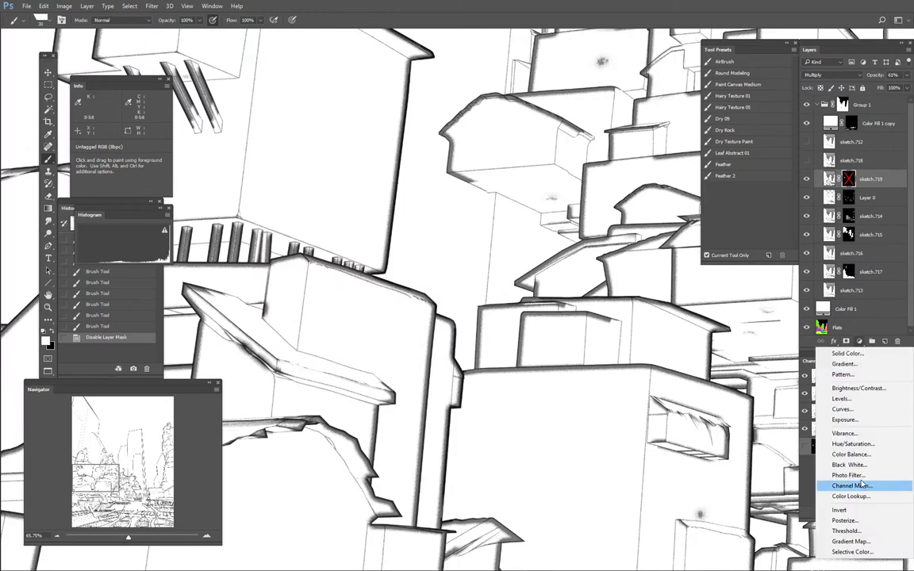
{"action": "left_click", "coordinate": [849, 532]}
{"action": "key", "text": "ctrl+alt+g"}
Step: Set sketch.719's opacity to 68% and lower the level of the Threshold adjustment
{"action": "left_click", "coordinate": [870, 197]}
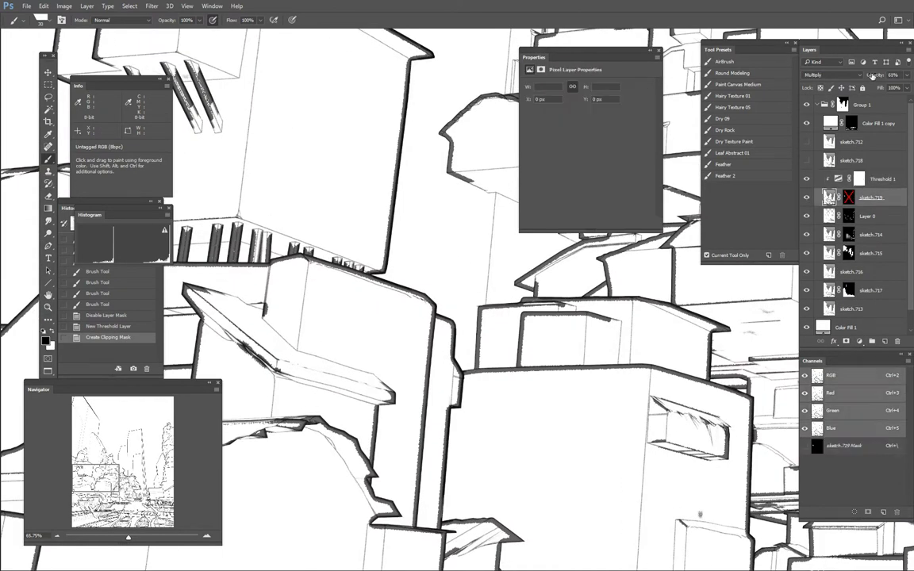
{"action": "left_click", "coordinate": [878, 76]}
{"action": "type", "text": "63"}
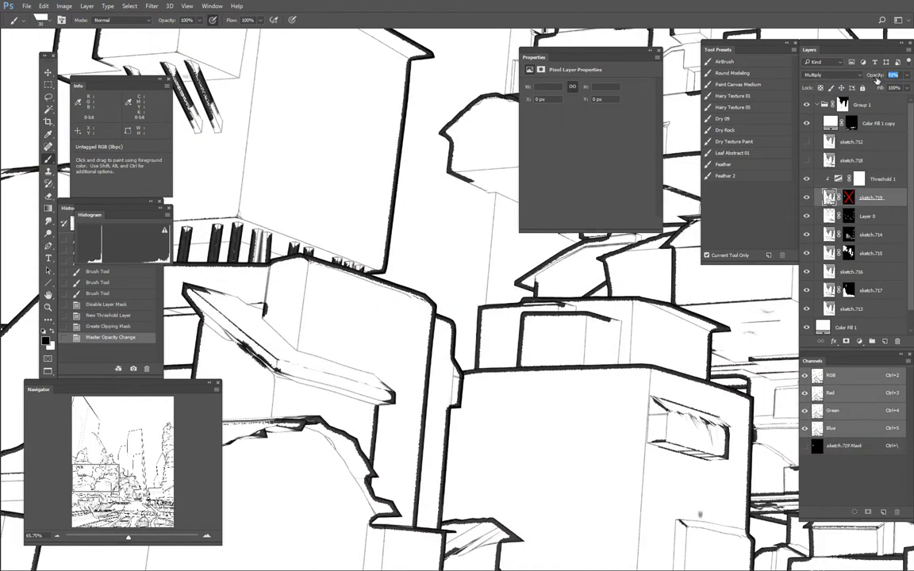
{"action": "key", "text": "Return"}
{"action": "left_click", "coordinate": [881, 178]}
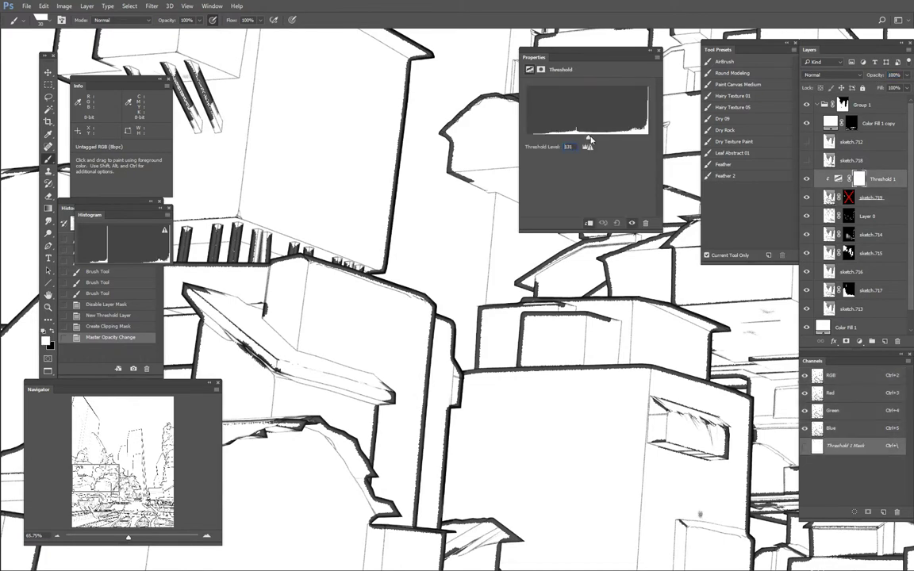
{"action": "left_click_drag", "start_coordinate": [588, 142], "coordinate": [558, 140]}
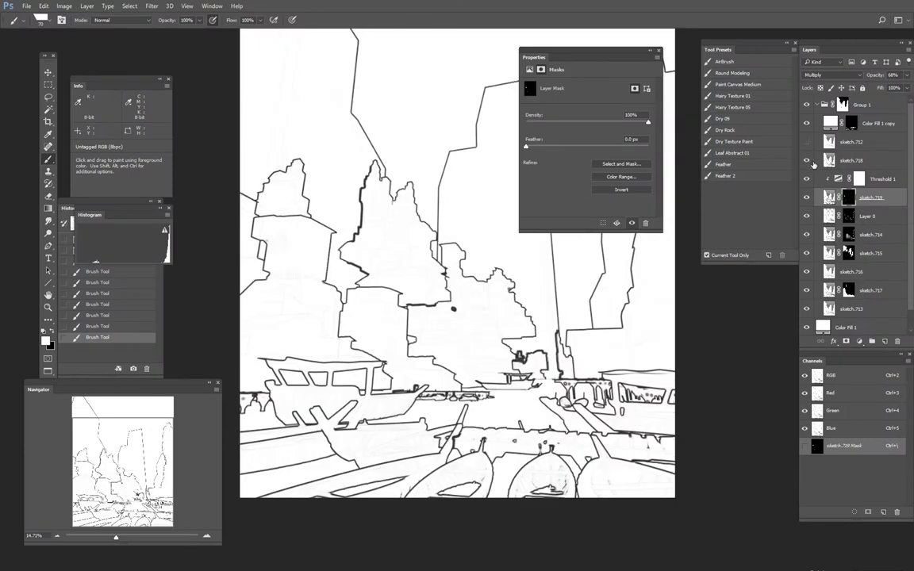
Step: Toggle the sketch.718 layer's visibility to inspect its bold silhouette lines against the drawing
{"action": "left_click", "coordinate": [806, 161]}
{"action": "left_click", "coordinate": [806, 161]}
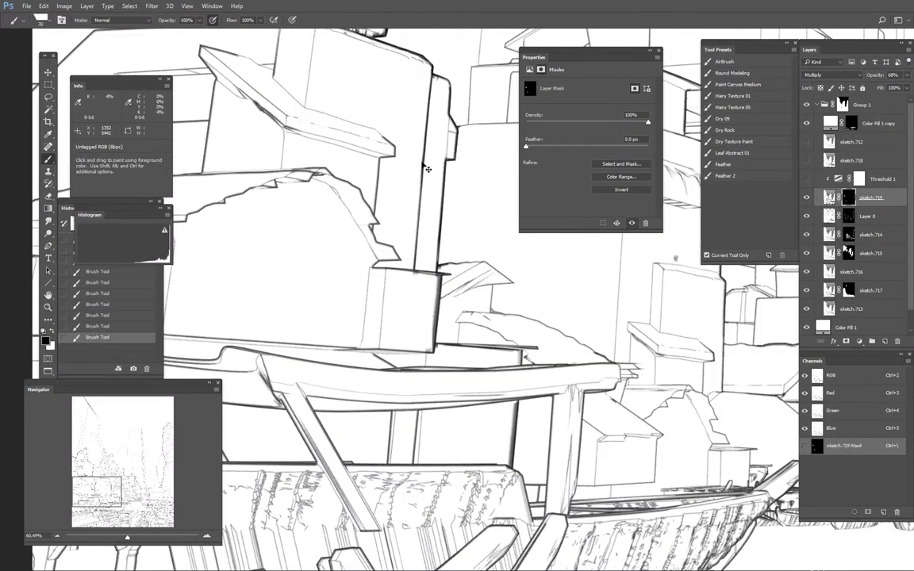
Step: Switch the canvas to full-screen mode without panels, with most of the drawing in view
{"action": "key", "text": "ctrl+minus"}
{"action": "key", "text": "f"}
{"action": "key", "text": "f"}
{"action": "key", "text": "ctrl+minus"}
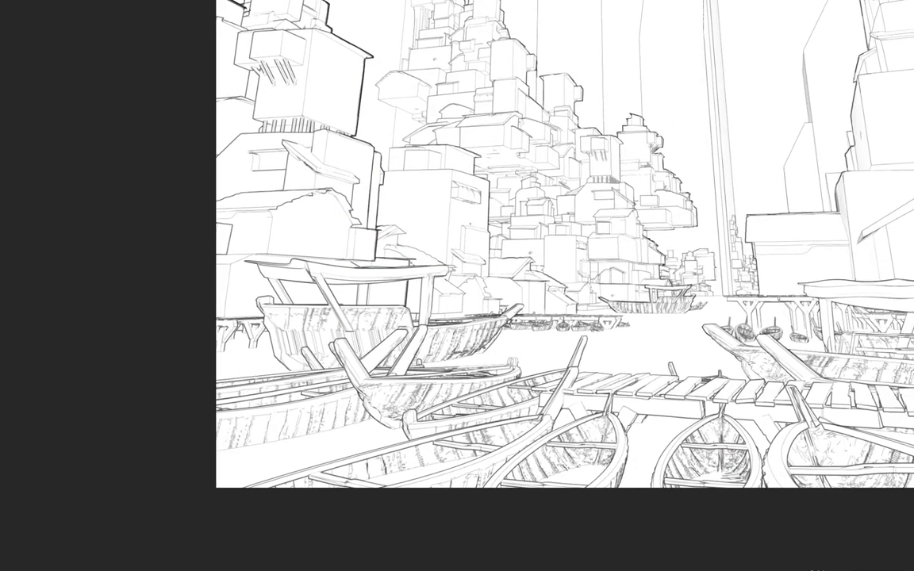
{"action": "key", "text": "ctrl+minus"}
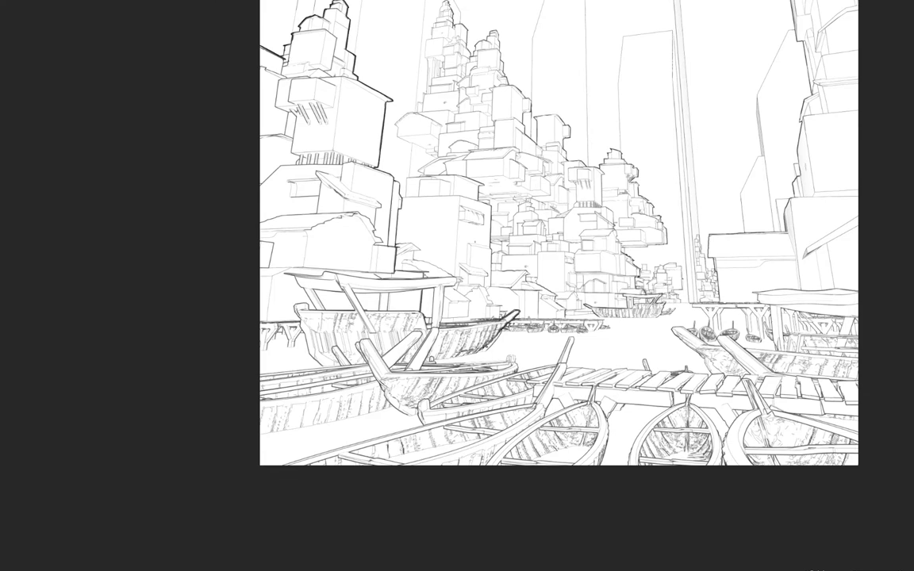
Step: Continue brushing sketch.719's mask to strengthen the outlines of the foreground boats
{"action": "key", "text": "ctrl+Tab"}
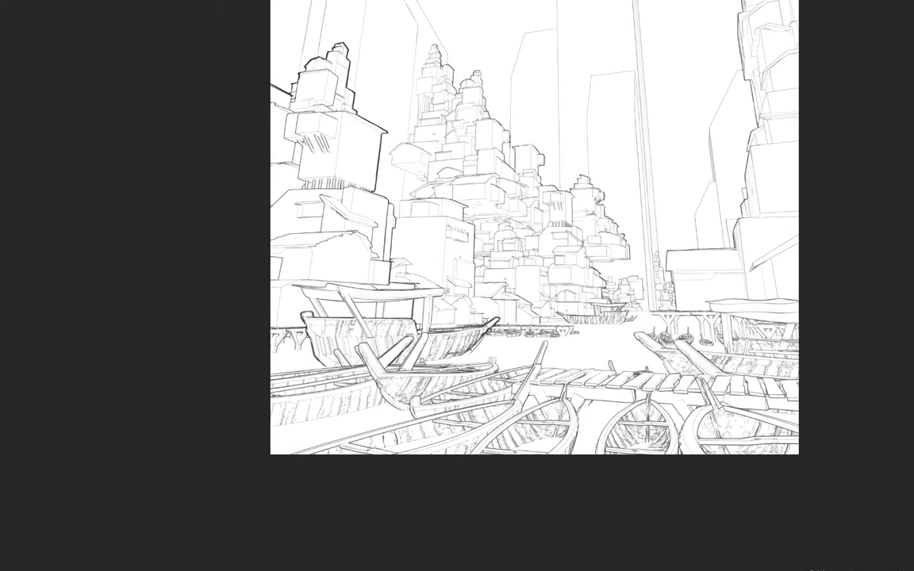
{"action": "key", "text": "ctrl+Tab"}
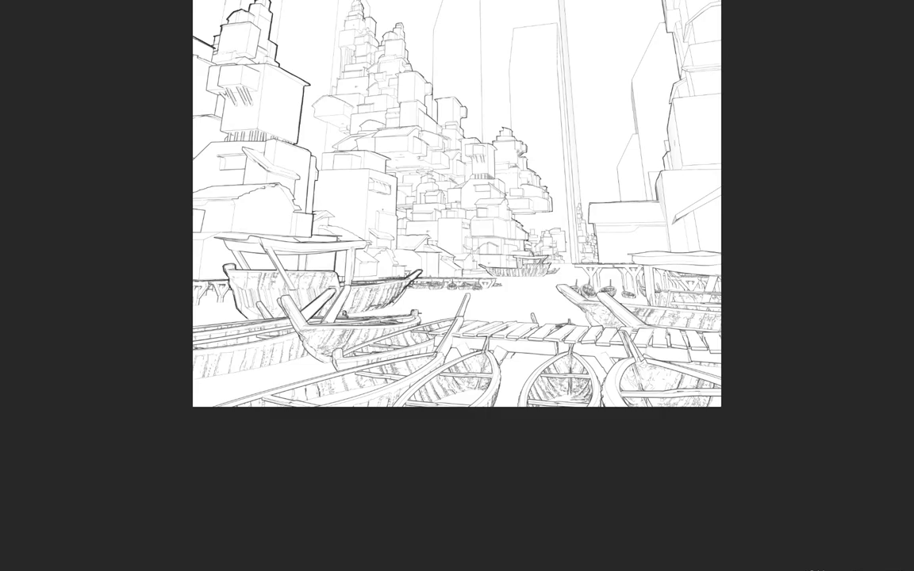
{"action": "key", "text": "ctrl+Tab"}
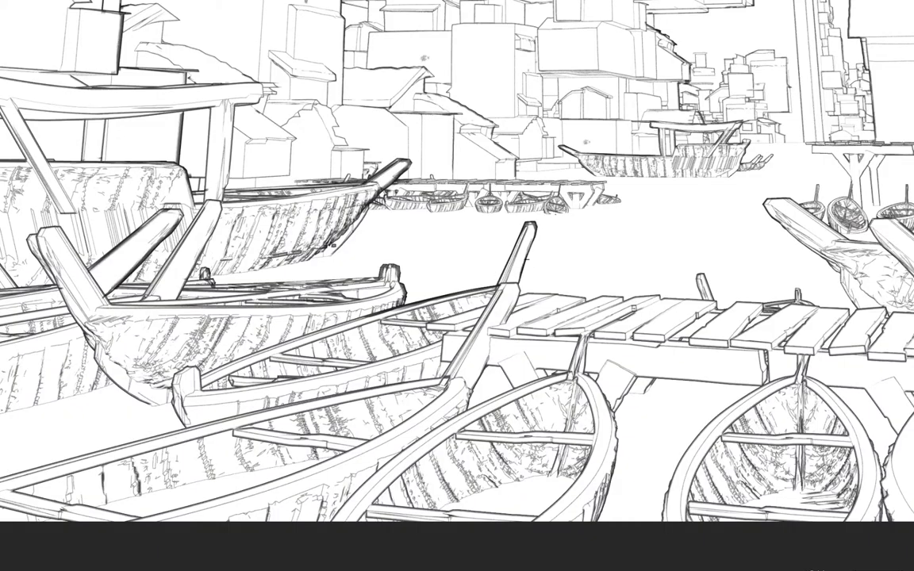
{"action": "key", "text": "ctrl+Tab"}
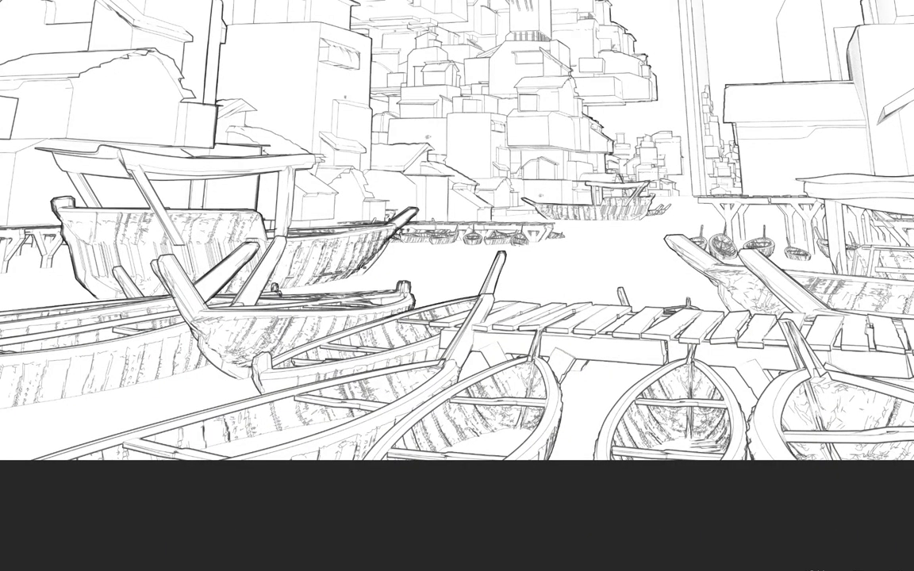
Step: Examine the boats and then the whole drawing at several zoom levels to judge the line weights
{"action": "key", "text": "ctrl+Tab"}
{"action": "key", "text": "ctrl+Tab"}
{"action": "key", "text": "ctrl+Tab"}
{"action": "key", "text": "ctrl+Tab"}
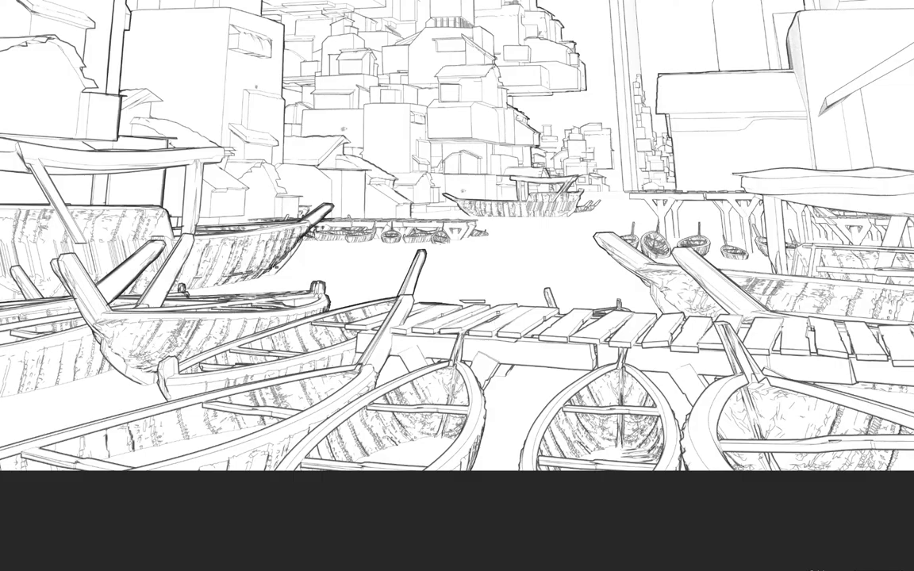
{"action": "key", "text": "ctrl+Tab"}
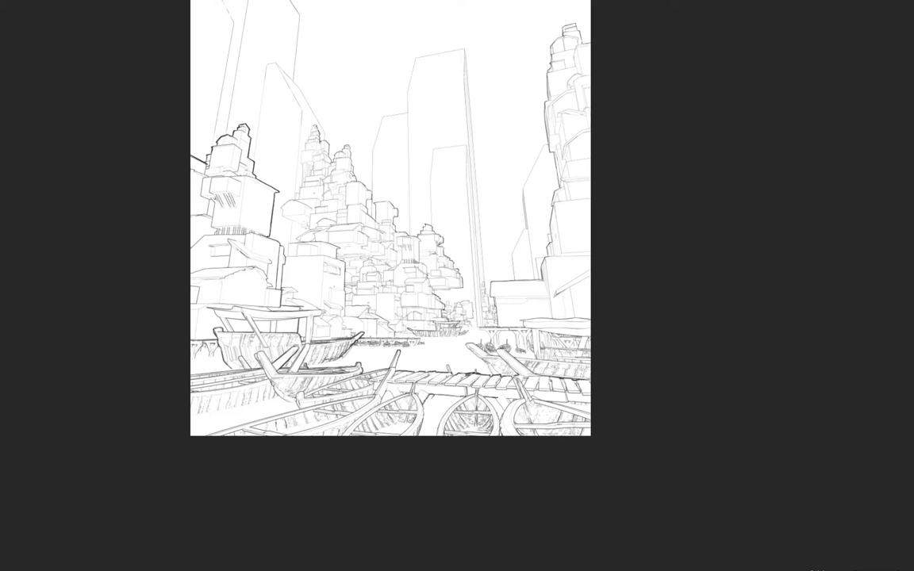
{"action": "key", "text": "ctrl+plus"}
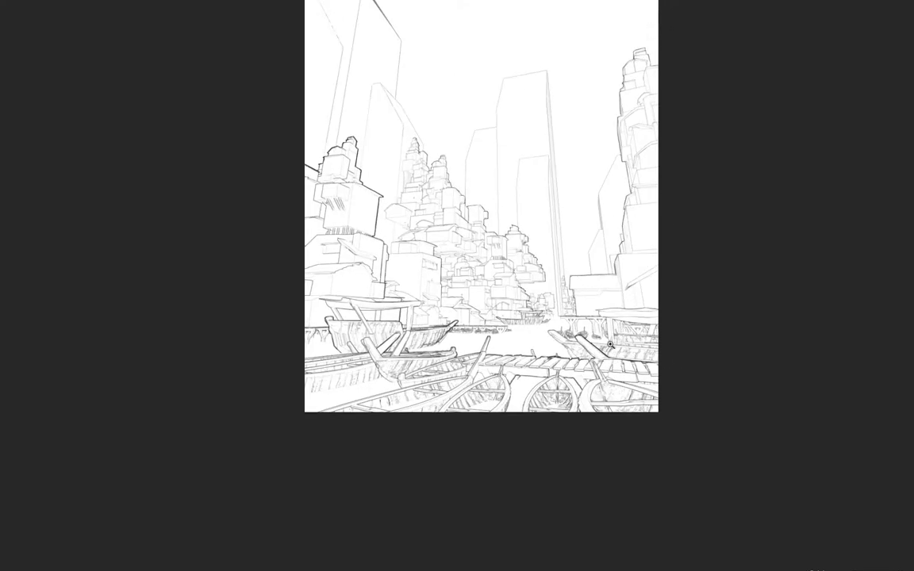
{"action": "scroll", "coordinate": [610, 345], "scroll_direction": "up", "scroll_amount": 2}
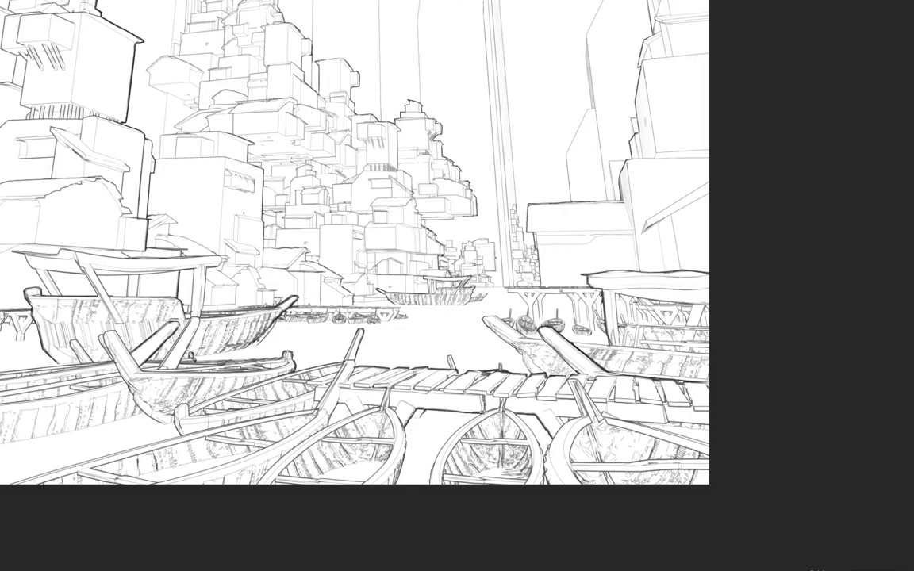
{"action": "scroll", "coordinate": [706, 323], "scroll_direction": "down", "scroll_amount": 2}
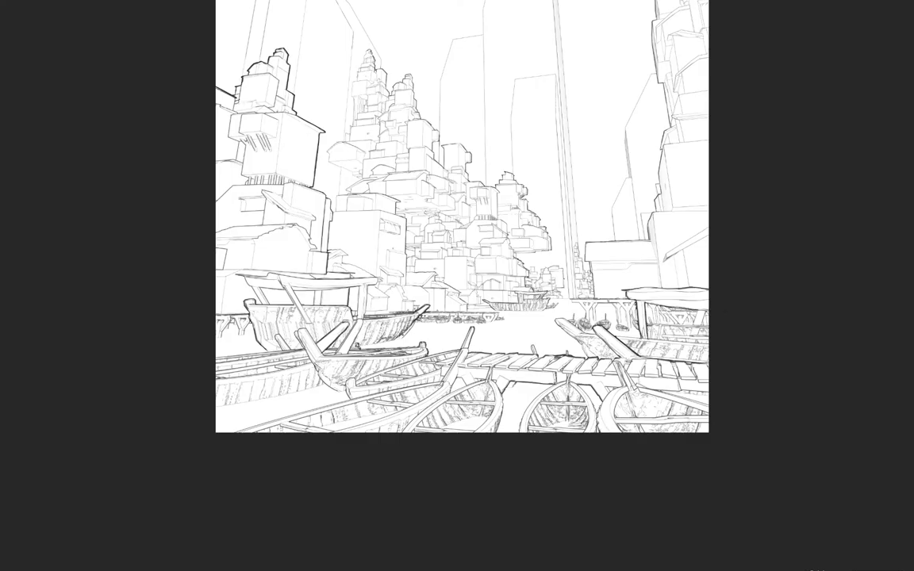
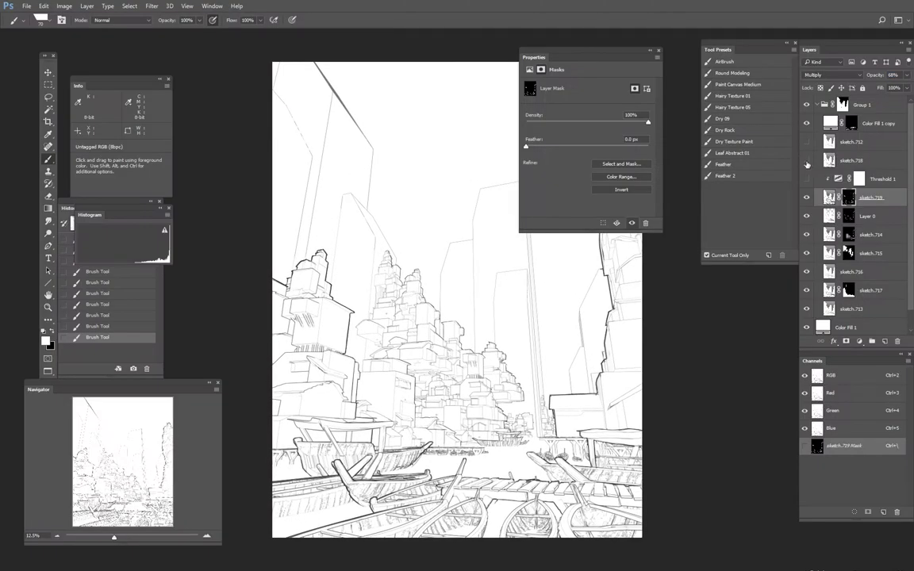
Step: Show the sketch.718 layer, set its blend mode to Multiply, and give it a black layer mask
{"action": "left_click", "coordinate": [806, 160]}
{"action": "left_click", "coordinate": [872, 160]}
{"action": "left_click", "coordinate": [833, 75]}
{"action": "left_click", "coordinate": [825, 93]}
{"action": "left_click", "coordinate": [859, 341], "text": "alt"}
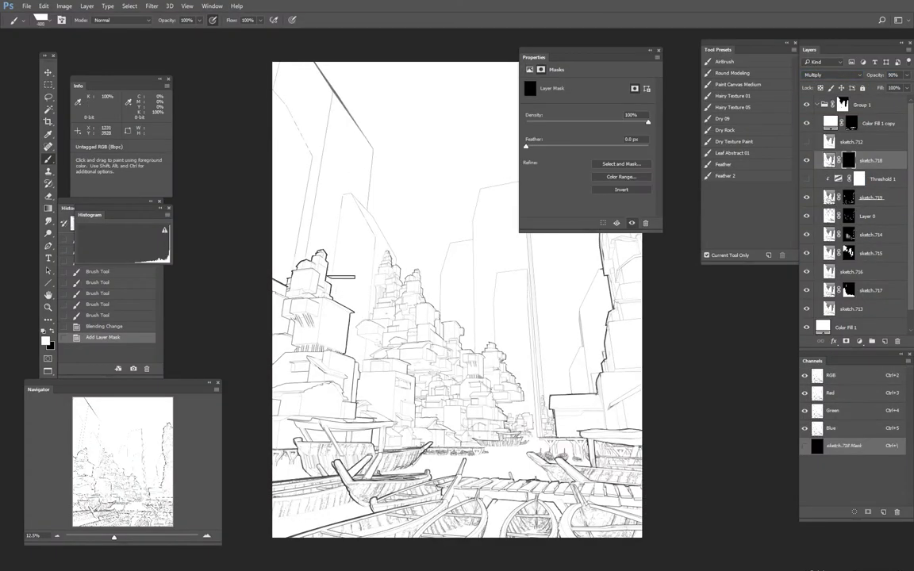
Step: Brush sketch.718's mask over the left tower and the building below it to adjust the bold outlines there
{"action": "key", "text": "x"}
{"action": "mouse_move", "coordinate": [342, 277]}
{"action": "left_mouse_down"}
{"action": "mouse_move", "coordinate": [315, 317]}
{"action": "mouse_move", "coordinate": [302, 269]}
{"action": "left_mouse_up"}
{"action": "left_click_drag", "start_coordinate": [326, 345], "coordinate": [277, 384]}
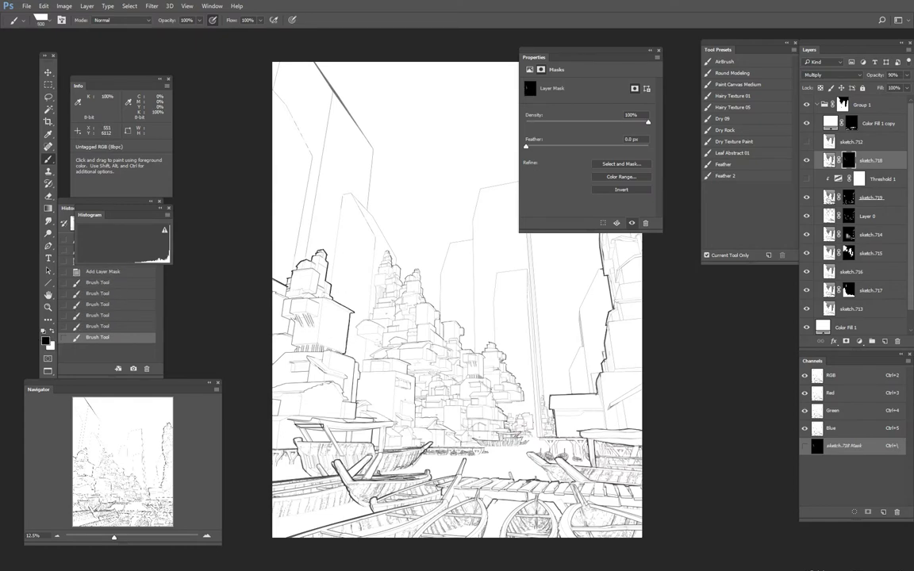
Step: Reveal sketch.718's bold lines along the left boat's canopy by painting its mask white with a 100 px brush
{"action": "key", "text": "x"}
{"action": "key", "text": "bracketleft"}
{"action": "key", "text": "bracketleft"}
{"action": "key", "text": "bracketleft"}
{"action": "key", "text": "bracketleft"}
{"action": "key", "text": "bracketleft"}
{"action": "key", "text": "bracketleft"}
{"action": "key", "text": "bracketleft"}
{"action": "key", "text": "bracketleft"}
{"action": "left_click_drag", "start_coordinate": [305, 418], "coordinate": [397, 420]}
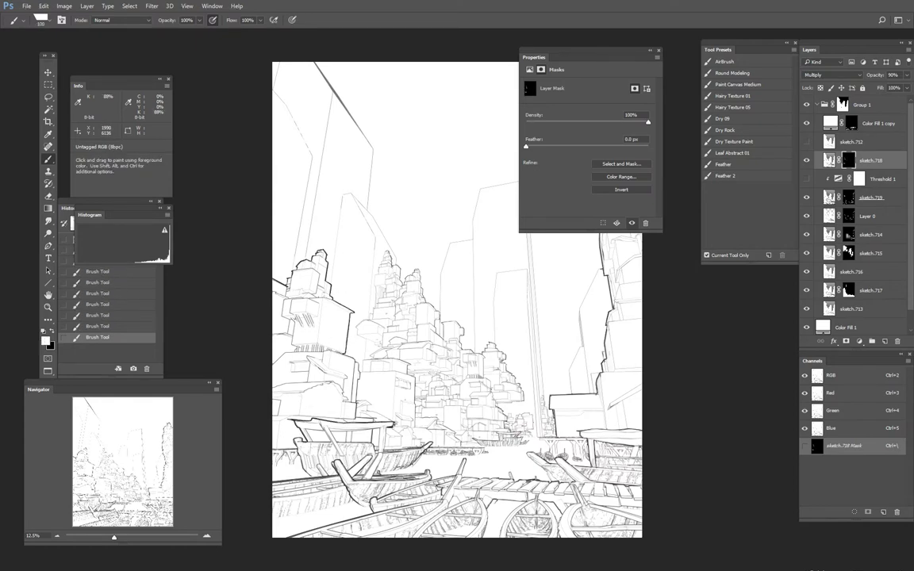
Step: Refine sketch.718's mask around the left boat and nearby buildings, alternating between white and black with smaller brushes
{"action": "scroll", "coordinate": [389, 458], "scroll_direction": "up", "scroll_amount": 5, "text": "alt"}
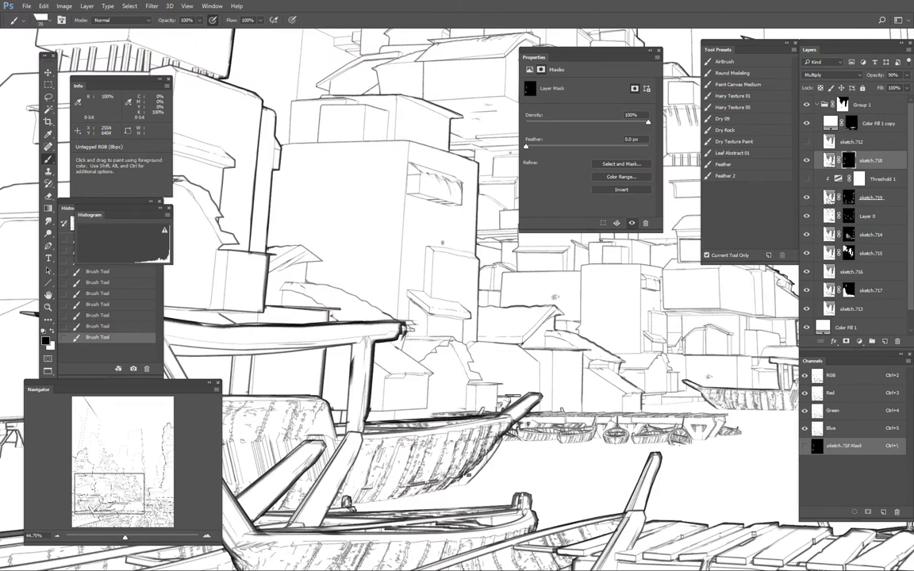
{"action": "scroll", "coordinate": [435, 366], "scroll_direction": "down", "scroll_amount": 4, "text": "alt"}
{"action": "key", "text": "x"}
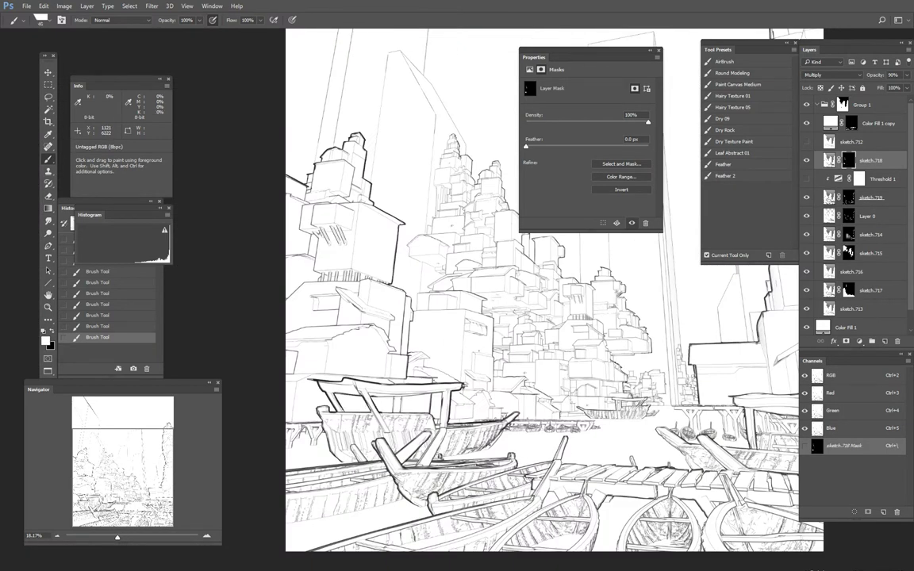
{"action": "scroll", "coordinate": [392, 413], "scroll_direction": "up", "scroll_amount": 3, "text": "alt"}
{"action": "scroll", "coordinate": [420, 420], "scroll_direction": "down", "scroll_amount": 2, "text": "alt"}
{"action": "key", "text": "x"}
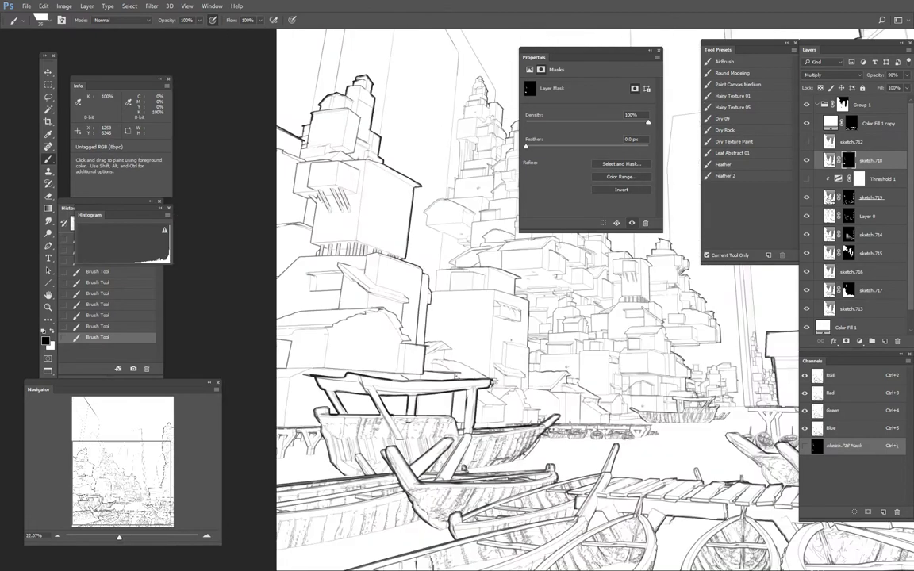
Step: Clip a Levels adjustment to sketch.718, lowering its white input level to 108 and raising its black input level
{"action": "key", "text": "ctrl+0"}
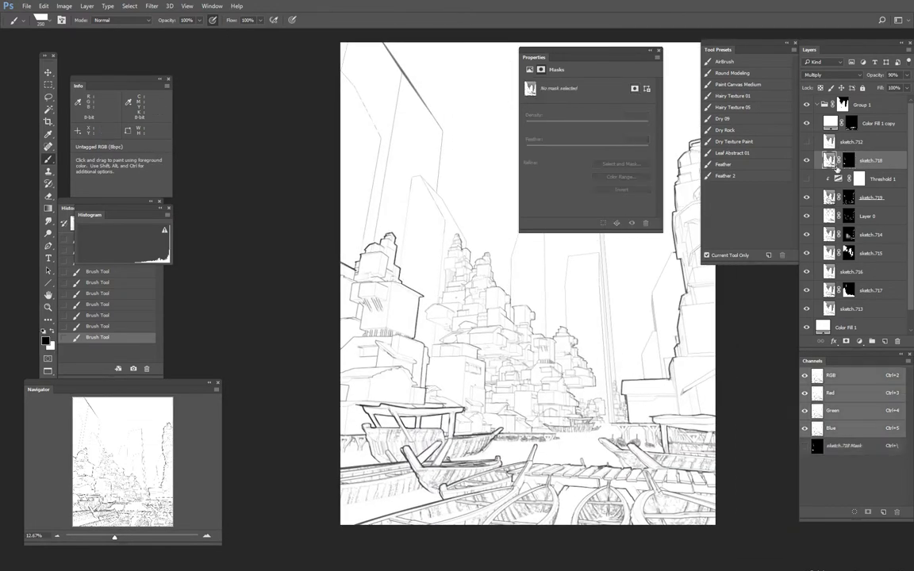
{"action": "key", "text": "ctrl+alt+m"}
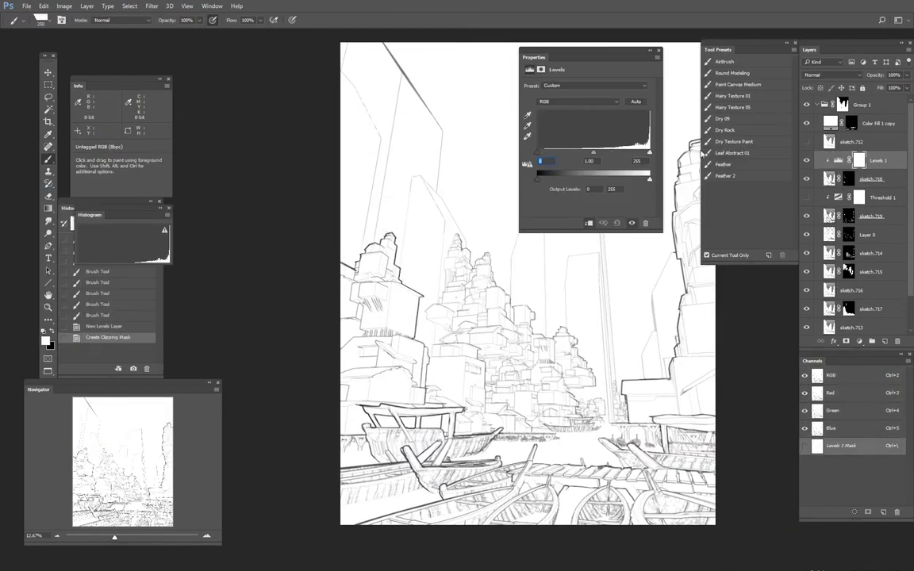
{"action": "left_click_drag", "start_coordinate": [649, 153], "coordinate": [591, 160]}
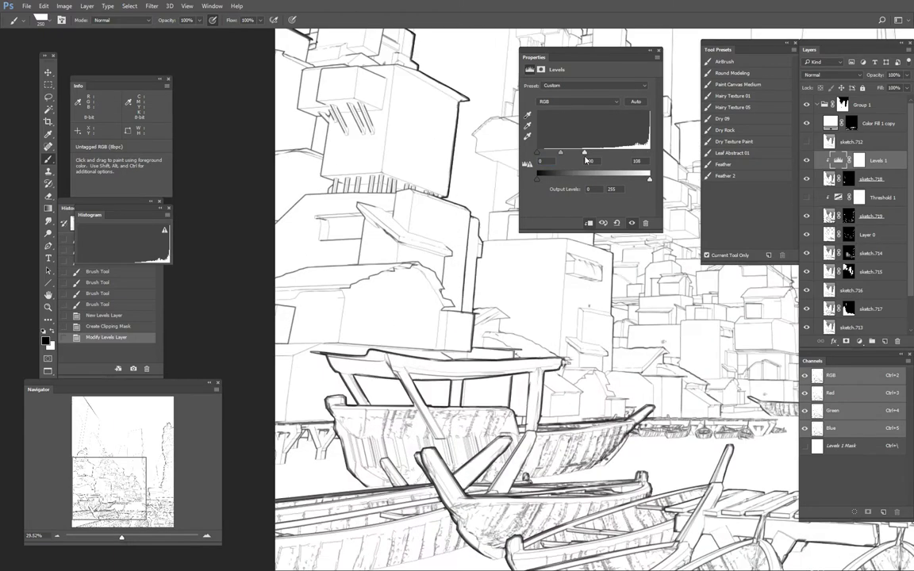
{"action": "left_click_drag", "start_coordinate": [537, 152], "coordinate": [571, 152]}
{"action": "scroll", "coordinate": [552, 278], "scroll_direction": "up", "scroll_amount": 3, "text": "alt"}
{"action": "scroll", "coordinate": [547, 305], "scroll_direction": "down", "scroll_amount": 5, "text": "alt"}
{"action": "scroll", "coordinate": [547, 306], "scroll_direction": "up", "scroll_amount": 2, "text": "alt"}
Step: Touch up sketch.718's mask from the left building's edge down to the boat canopy
{"action": "left_click", "coordinate": [848, 178]}
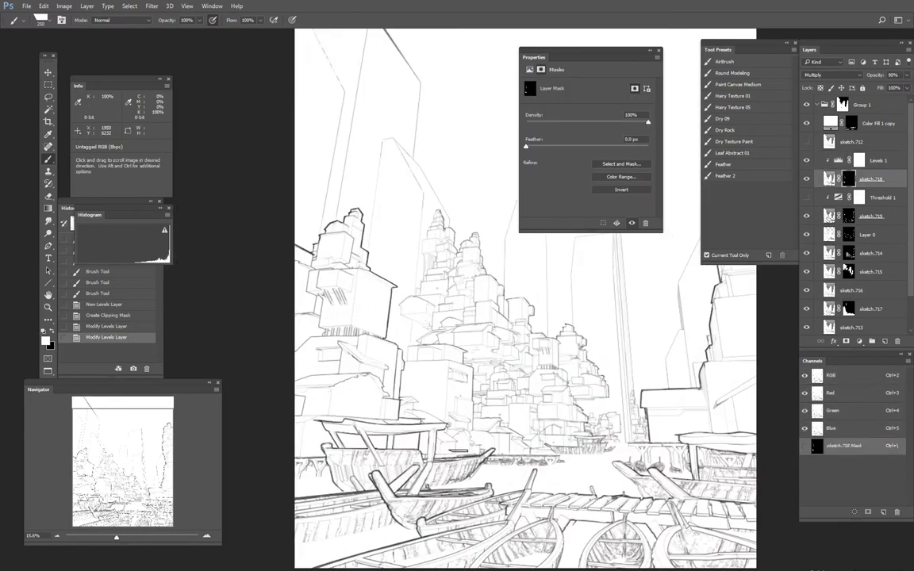
{"action": "key", "text": "x"}
{"action": "left_click_drag", "start_coordinate": [389, 396], "coordinate": [396, 410]}
{"action": "left_click_drag", "start_coordinate": [394, 409], "coordinate": [414, 441]}
Step: Brush sketch.719's mask to refine the outlines around the left boat's canopy and hull
{"action": "left_click", "coordinate": [849, 216]}
{"action": "key", "text": "x"}
{"action": "scroll", "coordinate": [406, 450], "scroll_direction": "up", "scroll_amount": 5, "text": "alt"}
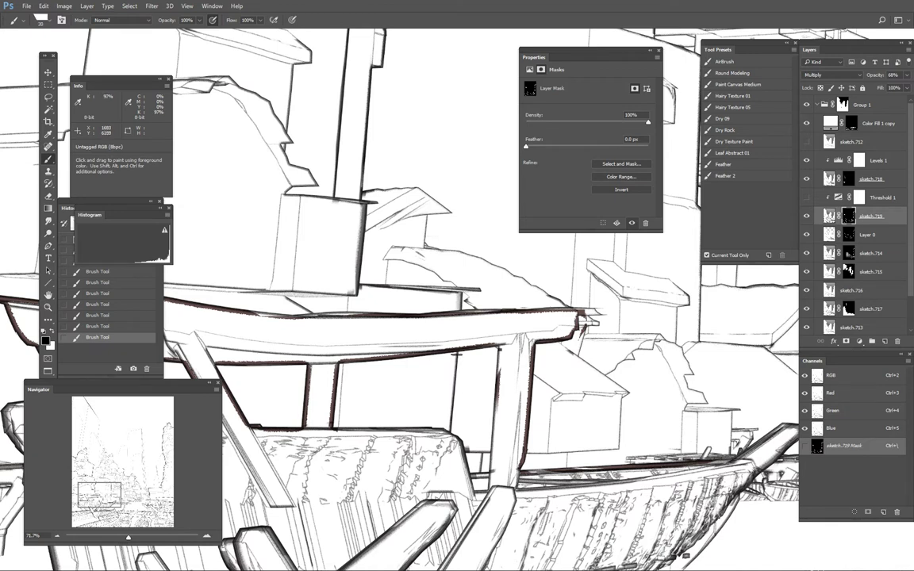
{"action": "scroll", "coordinate": [411, 331], "scroll_direction": "down", "scroll_amount": 6, "text": "alt"}
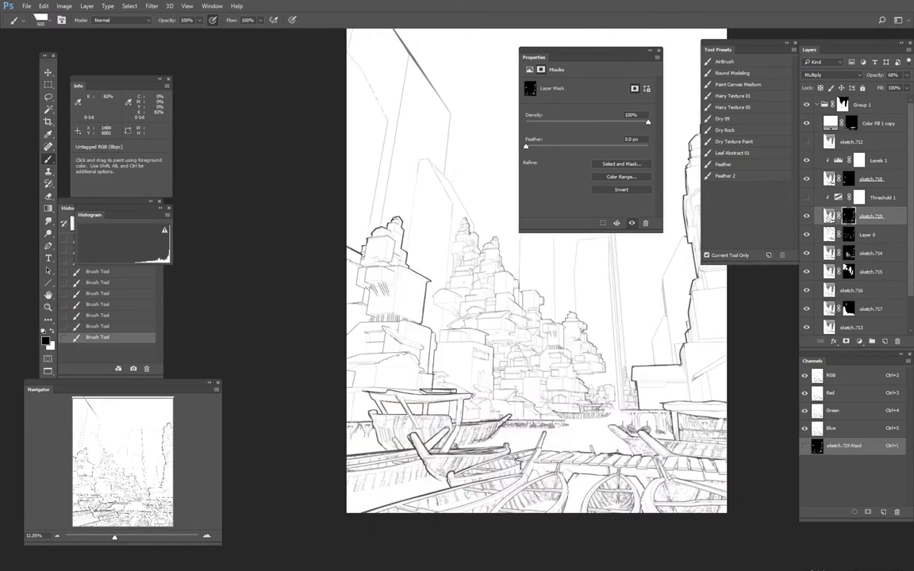
{"action": "left_click_drag", "start_coordinate": [548, 340], "coordinate": [444, 350]}
{"action": "key", "text": "x"}
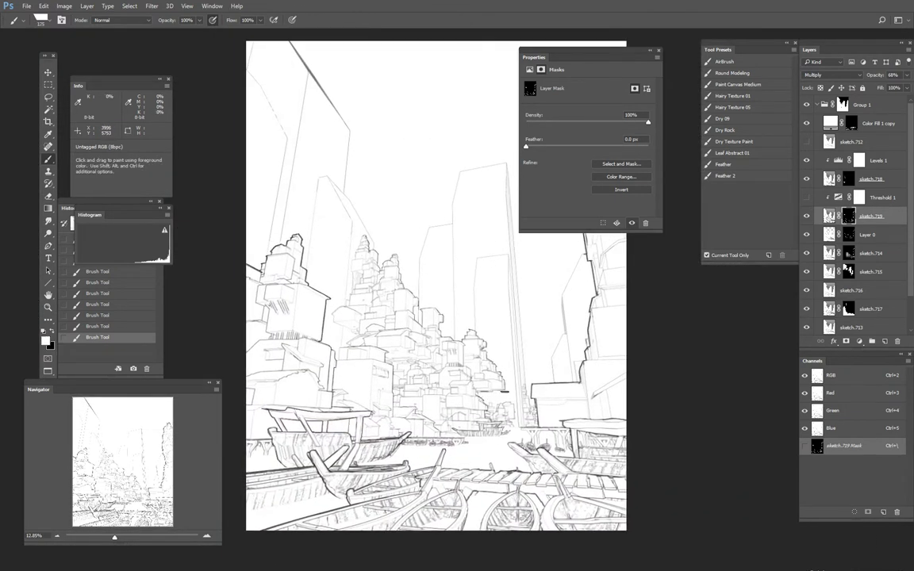
Step: Delete the Threshold adjustment above sketch.719 and clip a new Levels adjustment to that layer instead
{"action": "left_click", "coordinate": [876, 198]}
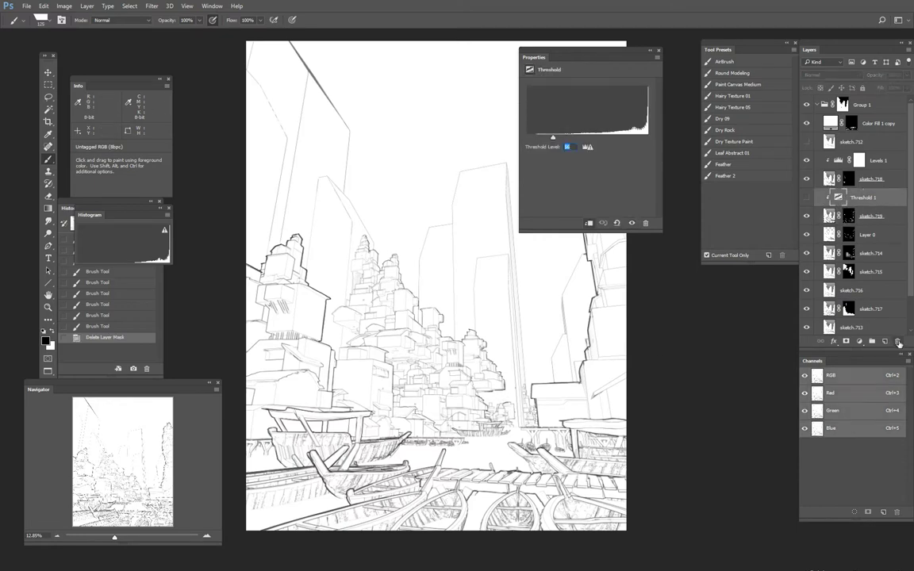
{"action": "key", "text": "Delete"}
{"action": "left_click", "coordinate": [859, 341], "text": "alt"}
{"action": "key", "text": "Return"}
{"action": "key", "text": "ctrl+alt+g"}
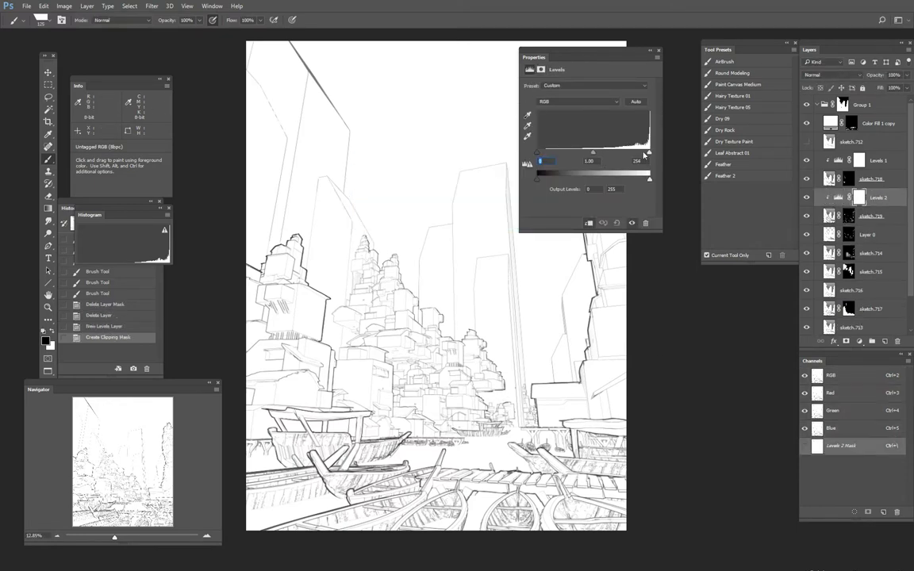
Step: Set the Levels 2 white input level to 48 and invert the adjustment's mask to black
{"action": "left_click_drag", "start_coordinate": [645, 154], "coordinate": [558, 151]}
{"action": "scroll", "coordinate": [469, 357], "scroll_direction": "up", "scroll_amount": 3}
{"action": "scroll", "coordinate": [469, 356], "scroll_direction": "down", "scroll_amount": 1}
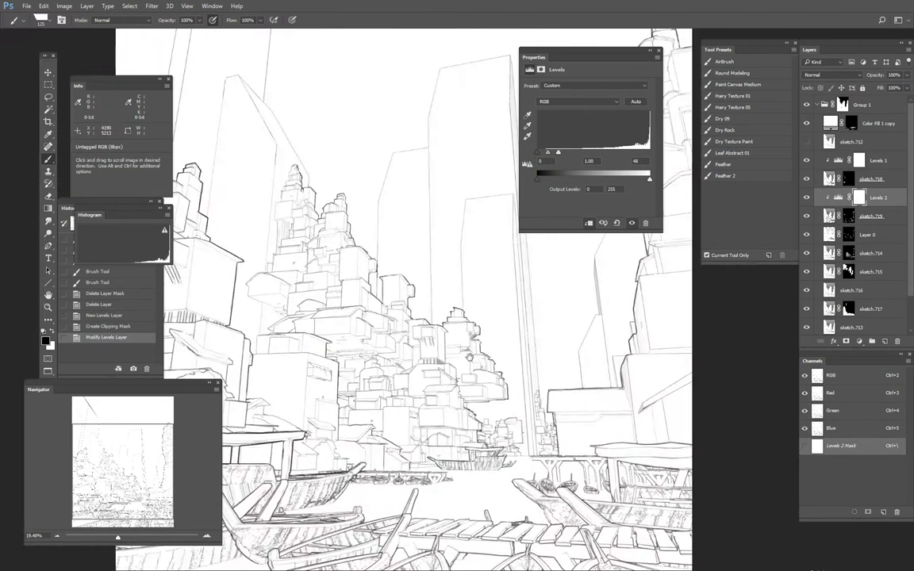
{"action": "scroll", "coordinate": [470, 356], "scroll_direction": "up", "scroll_amount": 2}
{"action": "left_click", "coordinate": [541, 69]}
{"action": "key", "text": "ctrl+i"}
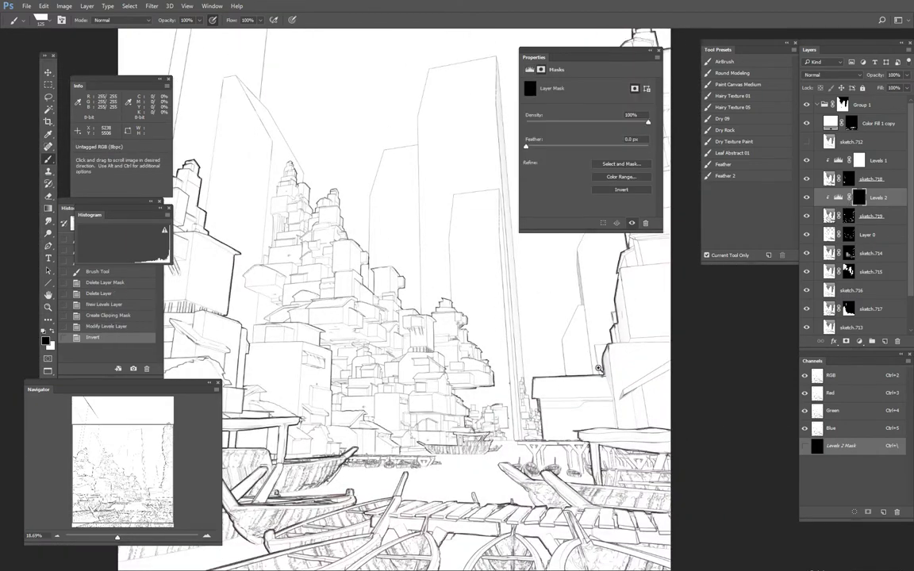
Step: Paint white on the Levels 2 mask to darken selected building outlines, checking the drawing in full-screen mode
{"action": "scroll", "coordinate": [357, 301], "scroll_direction": "down", "scroll_amount": 2}
{"action": "scroll", "coordinate": [357, 301], "scroll_direction": "up", "scroll_amount": 1}
{"action": "key", "text": "f"}
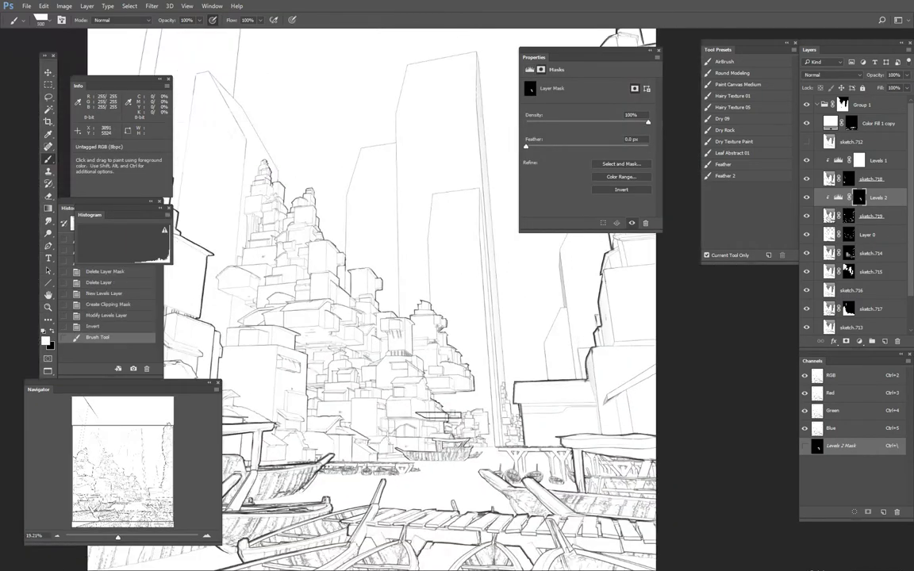
{"action": "key", "text": "f"}
{"action": "left_click_drag", "start_coordinate": [568, 340], "coordinate": [475, 387]}
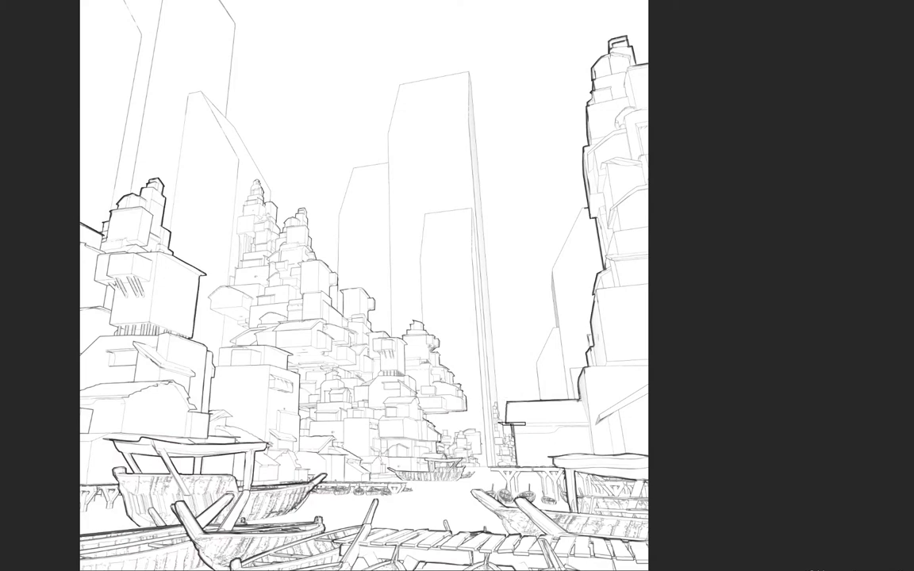
{"action": "scroll", "coordinate": [530, 235], "scroll_direction": "down", "scroll_amount": 1}
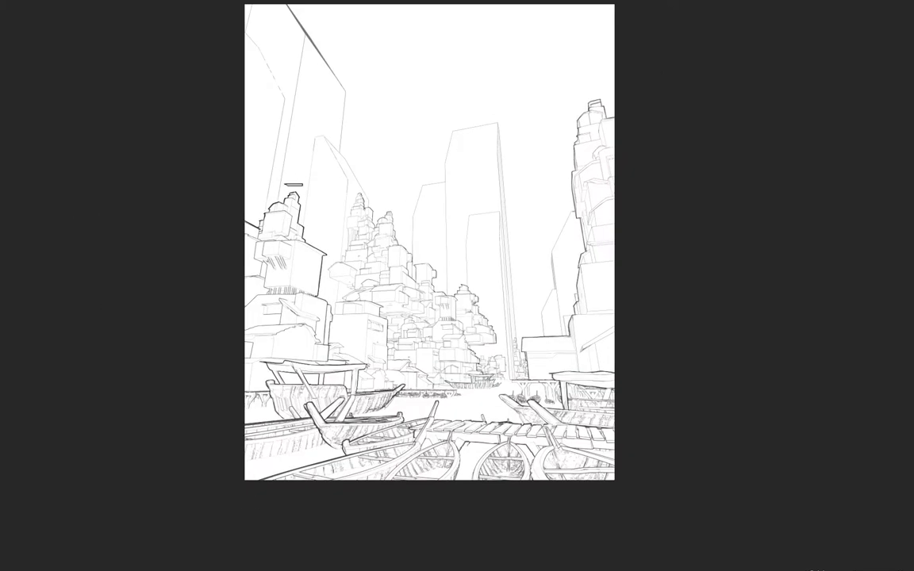
Step: Show the sketch.712 layer with its blend mode set to Multiply and add a black layer mask to it
{"action": "key", "text": "f"}
{"action": "key", "text": "ctrl+0"}
{"action": "left_click_drag", "start_coordinate": [868, 74], "coordinate": [827, 87]}
{"action": "left_click", "coordinate": [832, 75]}
{"action": "left_click", "coordinate": [826, 98]}
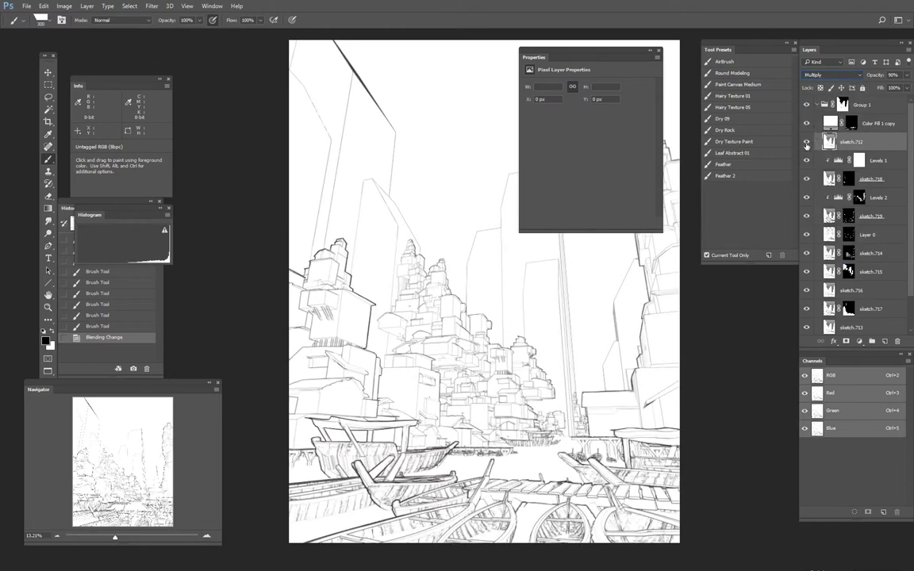
{"action": "left_click", "coordinate": [560, 396], "text": "alt"}
{"action": "scroll", "coordinate": [561, 396], "scroll_direction": "up", "scroll_amount": 2, "text": "alt"}
{"action": "key", "text": "ctrl+shift+m"}
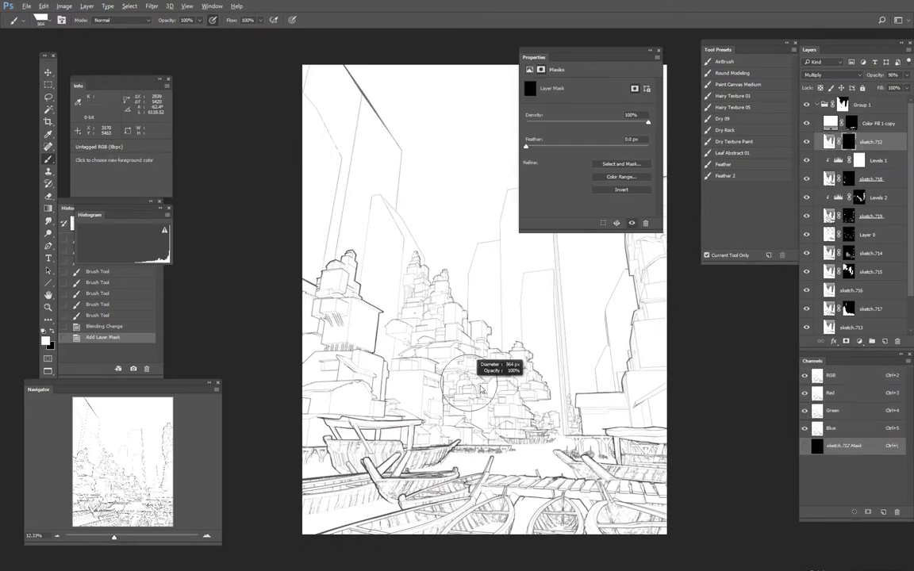
Step: Paint sketch.712's mask white over the central buildings, foreground boats and left tower, using progressively smaller brushes
{"action": "left_click_drag", "start_coordinate": [419, 290], "coordinate": [505, 385]}
{"action": "scroll", "coordinate": [506, 385], "scroll_direction": "down", "scroll_amount": 1, "text": "alt"}
{"action": "mouse_move", "coordinate": [412, 381]}
{"action": "left_mouse_down"}
{"action": "mouse_move", "coordinate": [486, 326]}
{"action": "mouse_move", "coordinate": [478, 452]}
{"action": "left_mouse_up"}
{"action": "left_click_drag", "start_coordinate": [352, 294], "coordinate": [361, 276]}
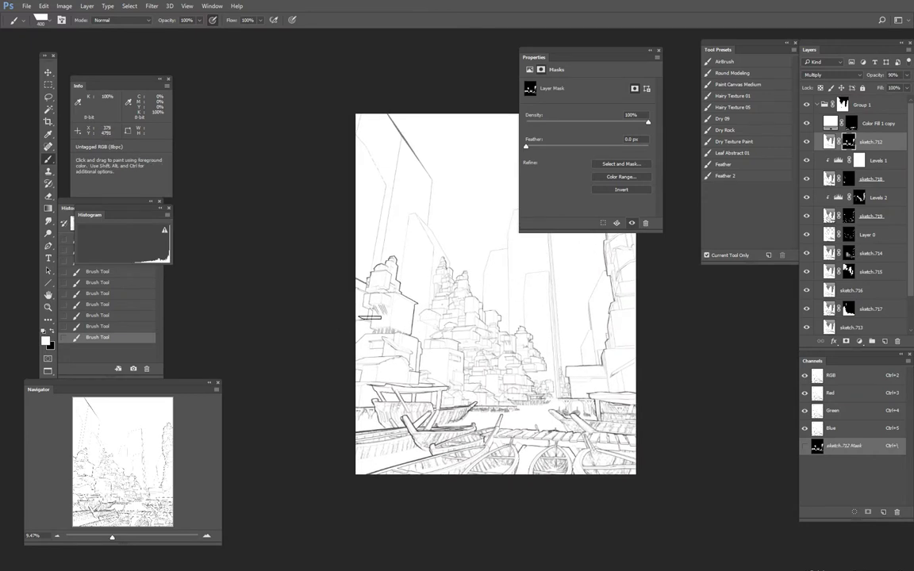
{"action": "key", "text": "bracketleft"}
{"action": "key", "text": "bracketleft"}
{"action": "key", "text": "bracketleft"}
{"action": "key", "text": "bracketleft"}
{"action": "key", "text": "bracketleft"}
Step: Duplicate sketch.713 to just above sketch.712 and set the copy's blend mode to Multiply
{"action": "scroll", "coordinate": [857, 301], "scroll_direction": "down", "scroll_amount": 1}
{"action": "left_click", "coordinate": [863, 305]}
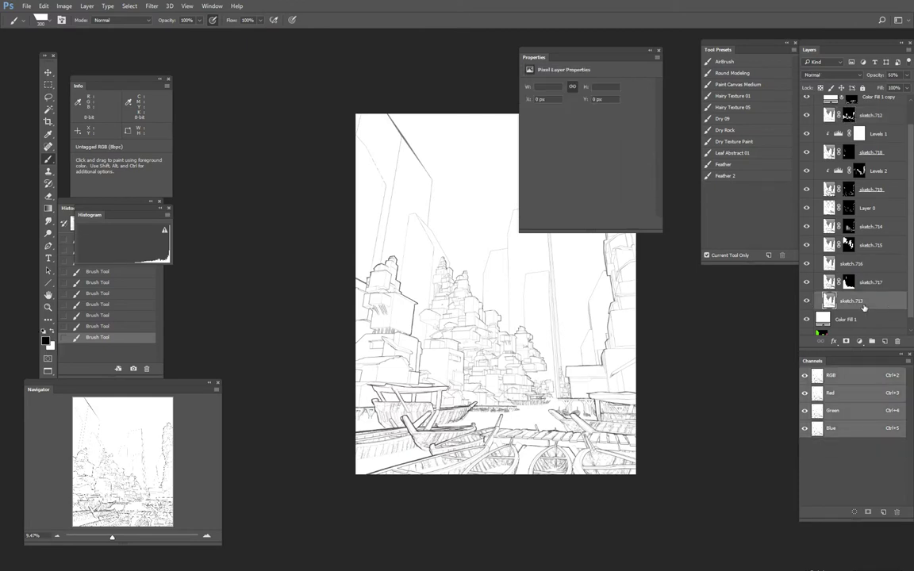
{"action": "mouse_move", "coordinate": [864, 305]}
{"action": "left_mouse_down"}
{"action": "mouse_move", "coordinate": [857, 115]}
{"action": "mouse_move", "coordinate": [857, 127]}
{"action": "left_mouse_up"}
{"action": "left_click", "coordinate": [831, 74]}
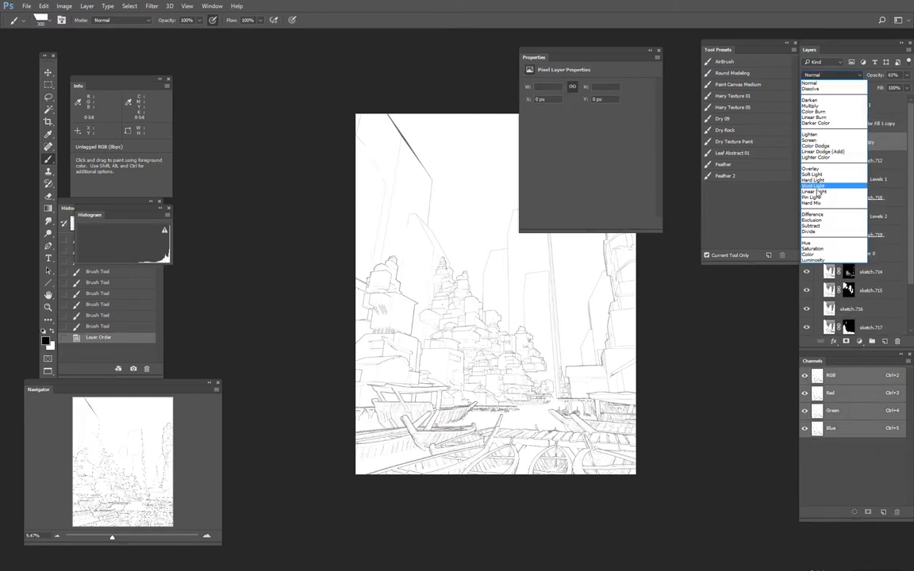
{"action": "left_click", "coordinate": [825, 98]}
{"action": "scroll", "coordinate": [906, 231], "scroll_direction": "down", "scroll_amount": 2}
{"action": "scroll", "coordinate": [841, 175], "scroll_direction": "up", "scroll_amount": 3}
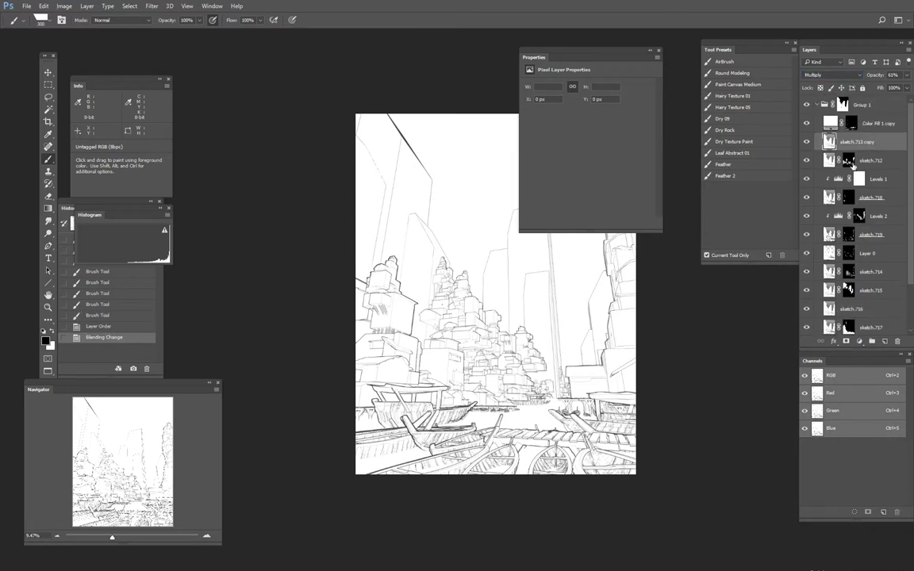
Step: Add a black mask to sketch.713 copy and paint it white to reveal its lines over the buildings and boats
{"action": "left_click", "coordinate": [846, 342], "text": "alt"}
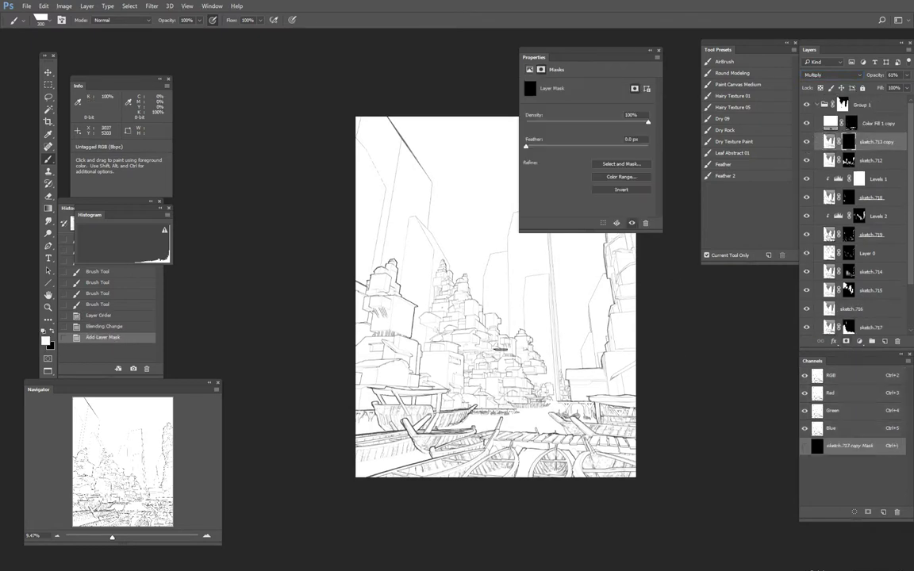
{"action": "key", "text": "f"}
{"action": "key", "text": "f"}
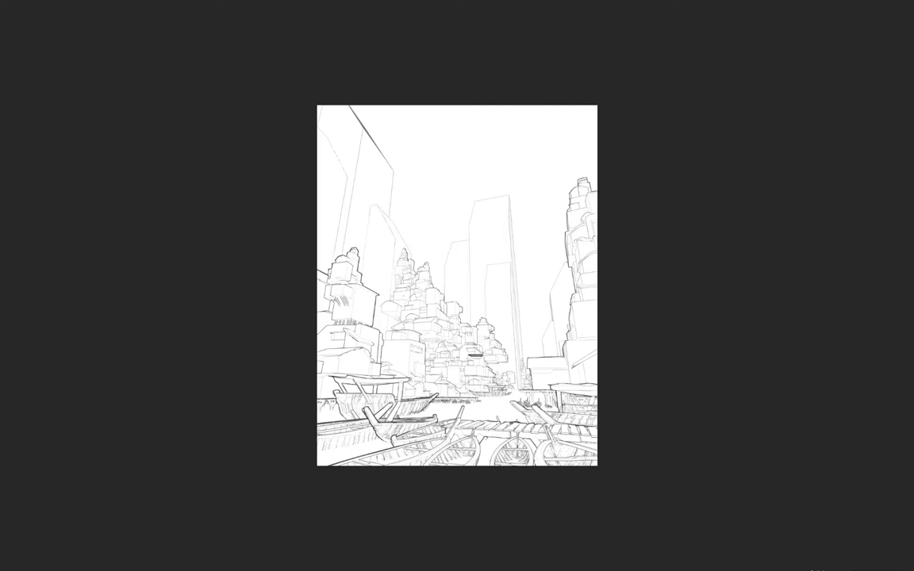
{"action": "key", "text": "f"}
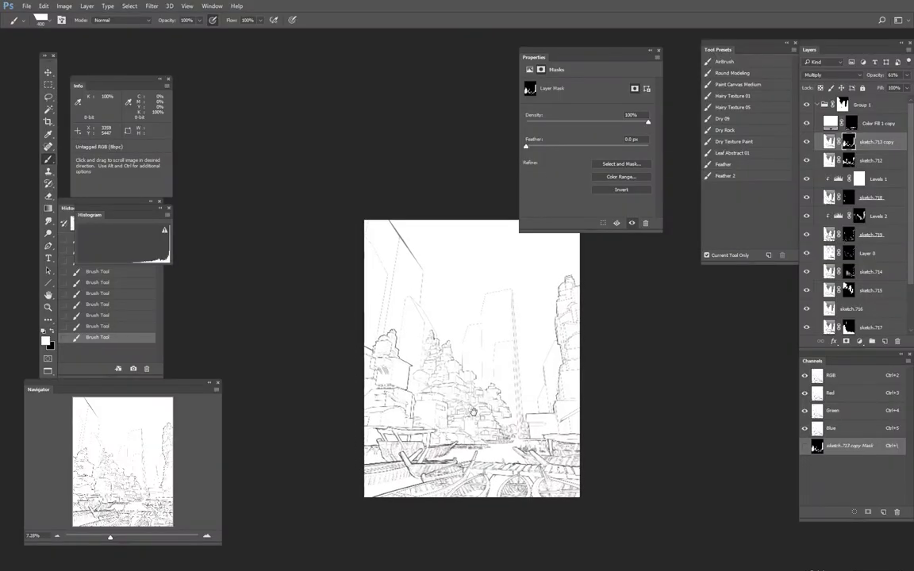
Step: Compare the sketch.716 and sketch.715 lines, and duplicate sketch.715 with its mask to just above sketch.713 copy
{"action": "scroll", "coordinate": [908, 282], "scroll_direction": "down", "scroll_amount": 2}
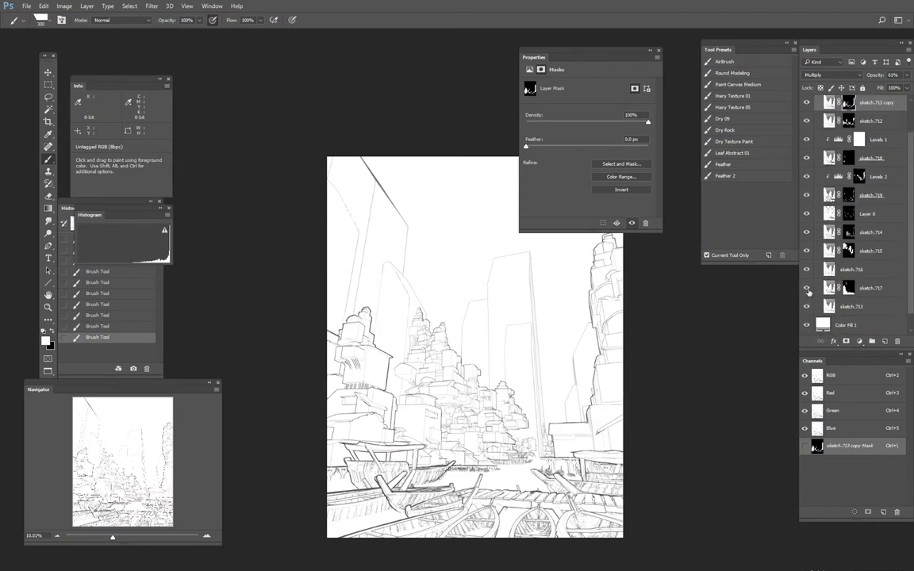
{"action": "left_click", "coordinate": [808, 274], "text": "alt"}
{"action": "left_click", "coordinate": [808, 275], "text": "alt"}
{"action": "left_click", "coordinate": [849, 250], "text": "shift"}
{"action": "left_click", "coordinate": [848, 251], "text": "shift"}
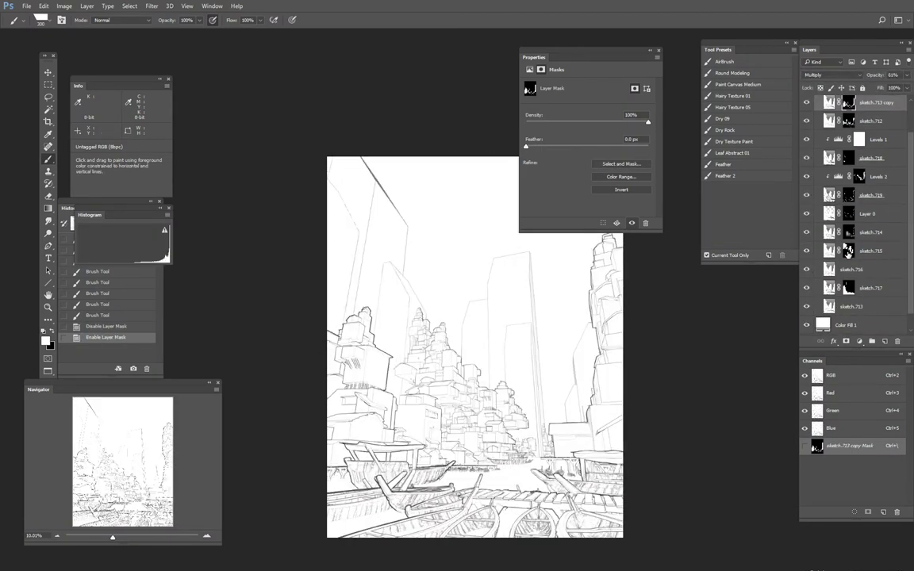
{"action": "left_click", "coordinate": [849, 251], "text": "shift"}
{"action": "left_click", "coordinate": [849, 251], "text": "shift"}
{"action": "scroll", "coordinate": [910, 253], "scroll_direction": "up", "scroll_amount": 2}
{"action": "left_click_drag", "start_coordinate": [841, 290], "coordinate": [841, 135], "text": "alt"}
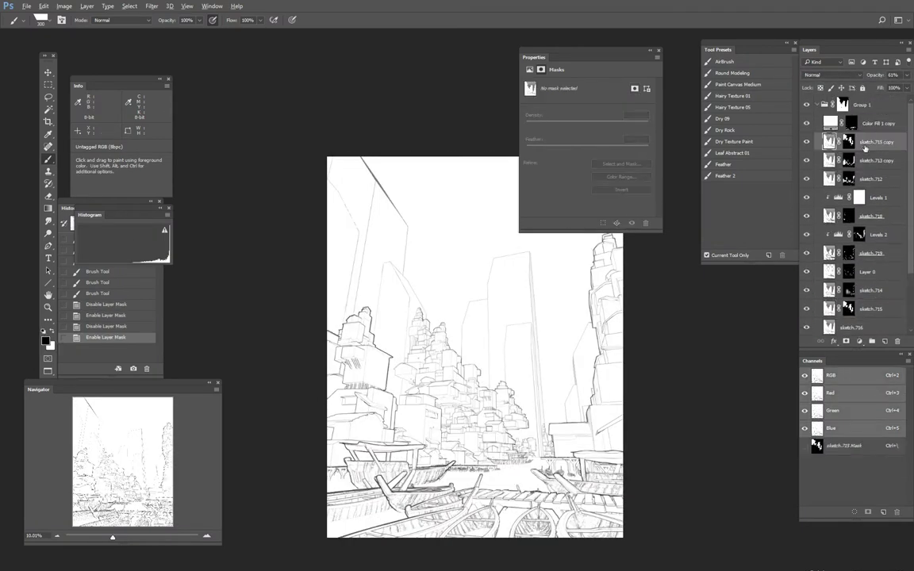
Step: Set sketch.715 copy's opacity to 84% and its blend mode to Color Burn, with its layer mask disabled
{"action": "left_click_drag", "start_coordinate": [873, 74], "coordinate": [892, 75]}
{"action": "left_click", "coordinate": [849, 142], "text": "shift"}
{"action": "left_click", "coordinate": [832, 75]}
{"action": "left_click", "coordinate": [817, 112]}
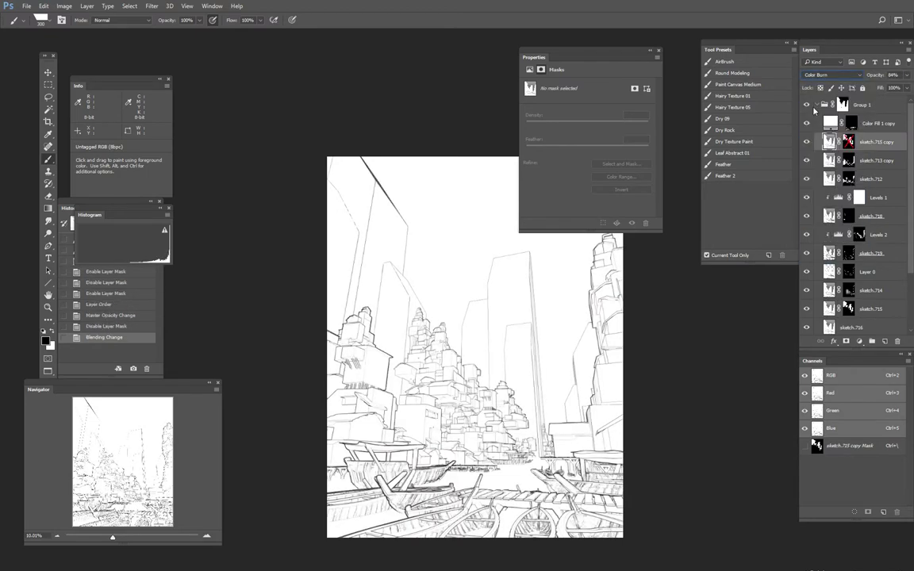
{"action": "scroll", "coordinate": [825, 76], "scroll_direction": "down", "scroll_amount": 2}
{"action": "key", "text": "ctrl+plus"}
{"action": "scroll", "coordinate": [821, 77], "scroll_direction": "down", "scroll_amount": 3}
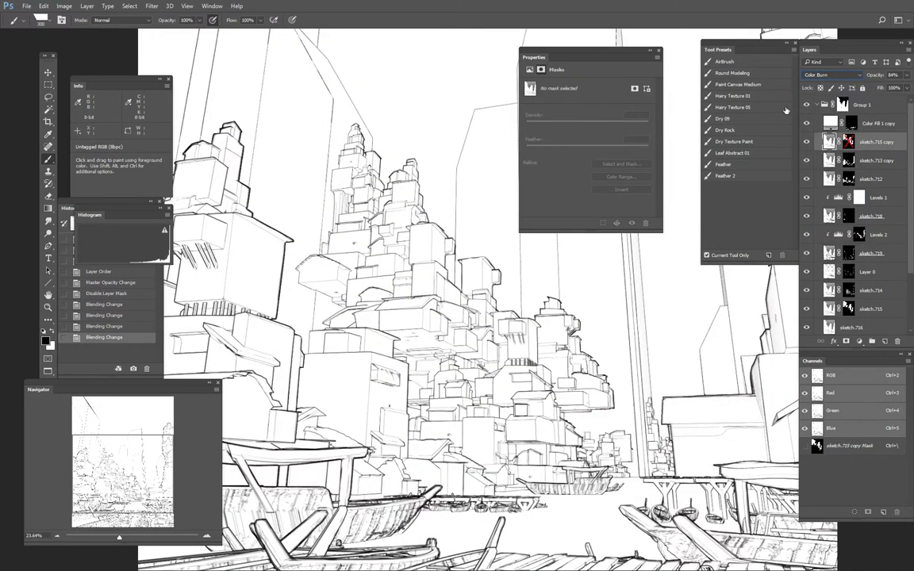
Step: Fill sketch.715 copy's mask with black and paint it white to reveal selected lines, checking the drawing full screen
{"action": "left_click", "coordinate": [848, 142]}
{"action": "key", "text": "alt+BackSpace"}
{"action": "key", "text": "x"}
{"action": "key", "text": "f"}
{"action": "key", "text": "f"}
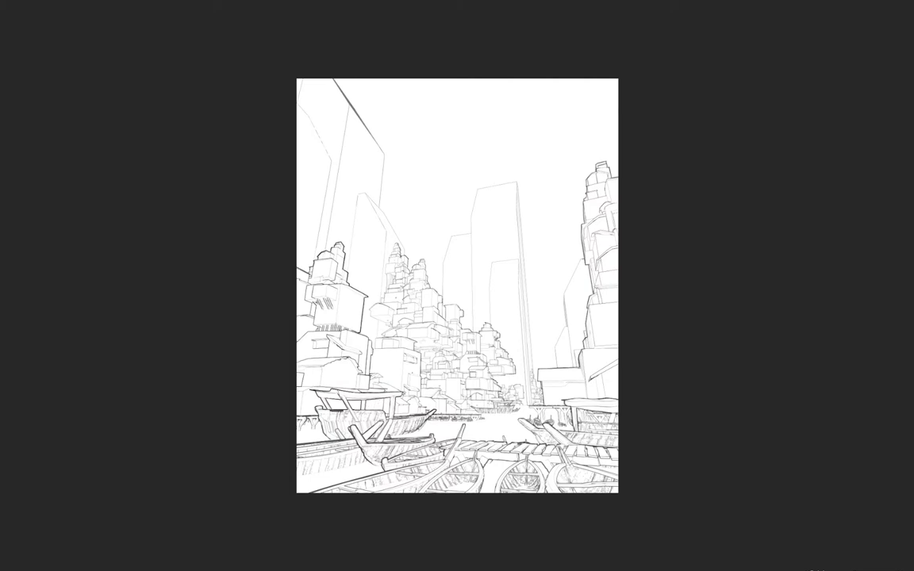
{"action": "scroll", "coordinate": [497, 326], "scroll_direction": "down", "scroll_amount": 2, "text": "alt"}
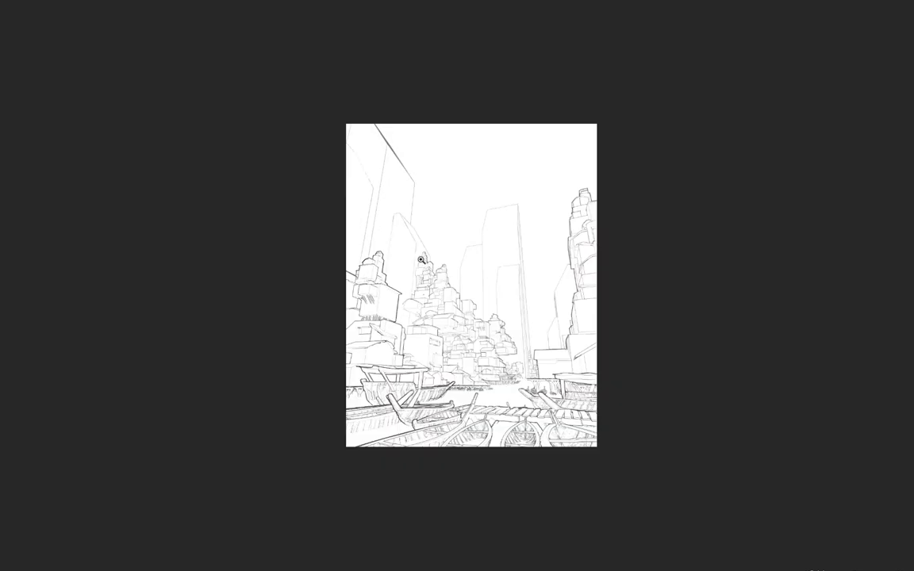
{"action": "key", "text": "f"}
Step: Duplicate sketch.719 to just above sketch.715 copy and fill the copy's layer mask with white
{"action": "left_click", "coordinate": [848, 270]}
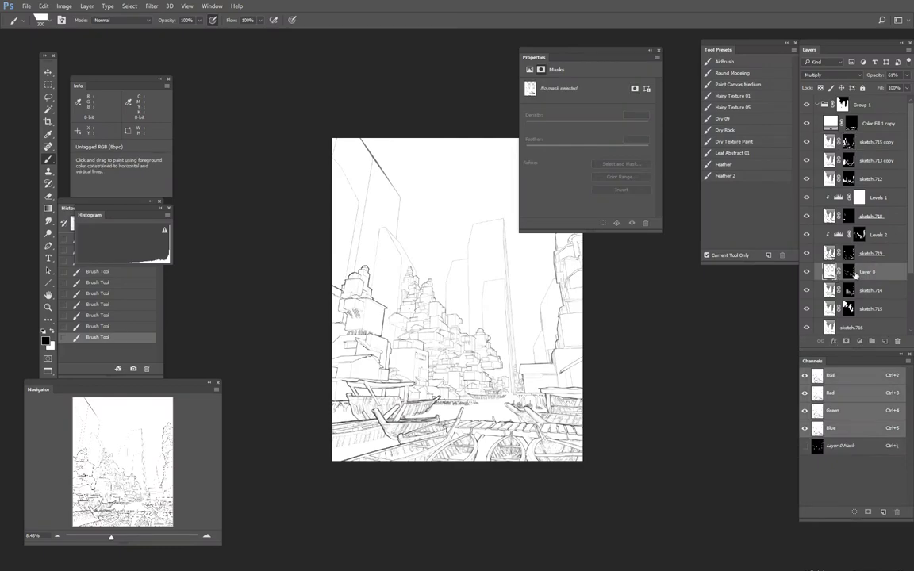
{"action": "left_click", "coordinate": [849, 270], "text": "shift"}
{"action": "left_click", "coordinate": [849, 271], "text": "shift"}
{"action": "left_click", "coordinate": [849, 270], "text": "shift"}
{"action": "left_click", "coordinate": [849, 254], "text": "shift"}
{"action": "left_click_drag", "start_coordinate": [829, 253], "coordinate": [829, 135], "text": "alt"}
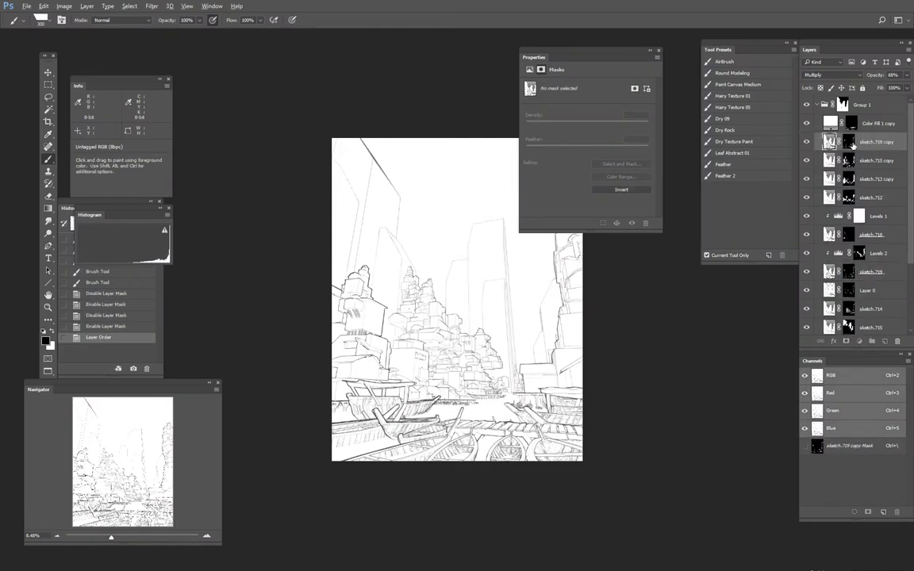
{"action": "key", "text": "ctrl+BackSpace"}
Step: Clean up sketch.719 copy's lines with Levels by lowering the white input point, and invert its layer mask to black
{"action": "left_click_drag", "start_coordinate": [459, 276], "coordinate": [519, 362]}
{"action": "left_click", "coordinate": [520, 363]}
{"action": "key", "text": "ctrl+l"}
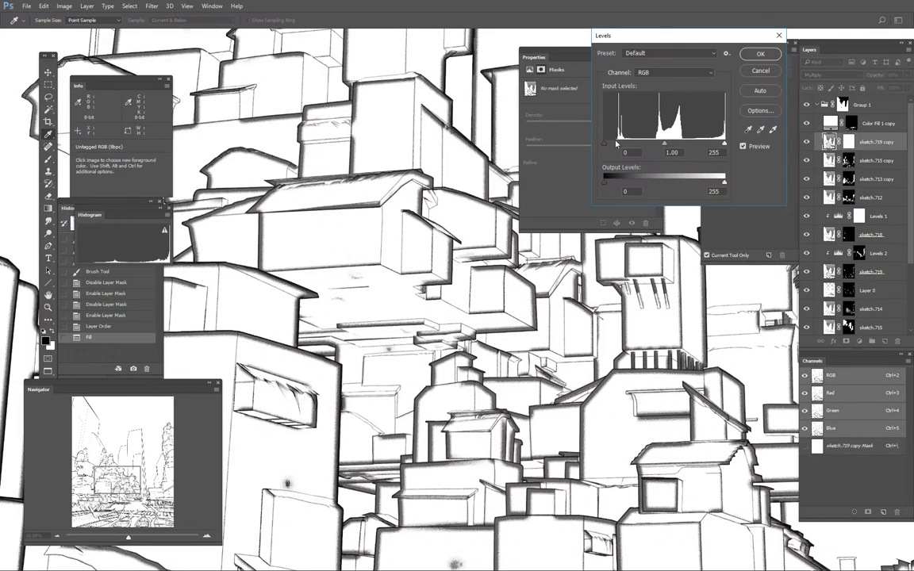
{"action": "left_click_drag", "start_coordinate": [723, 143], "coordinate": [703, 143]}
{"action": "key", "text": "Return"}
{"action": "key", "text": "ctrl+l"}
{"action": "left_click", "coordinate": [769, 55]}
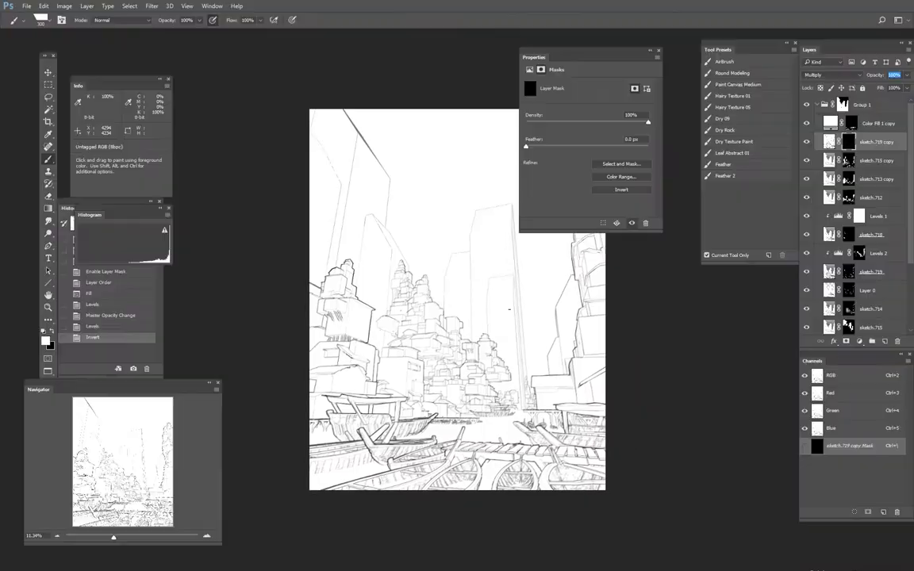
{"action": "mouse_move", "coordinate": [481, 340]}
{"action": "left_mouse_down"}
{"action": "mouse_move", "coordinate": [496, 337]}
{"action": "mouse_move", "coordinate": [481, 341]}
{"action": "left_mouse_up"}
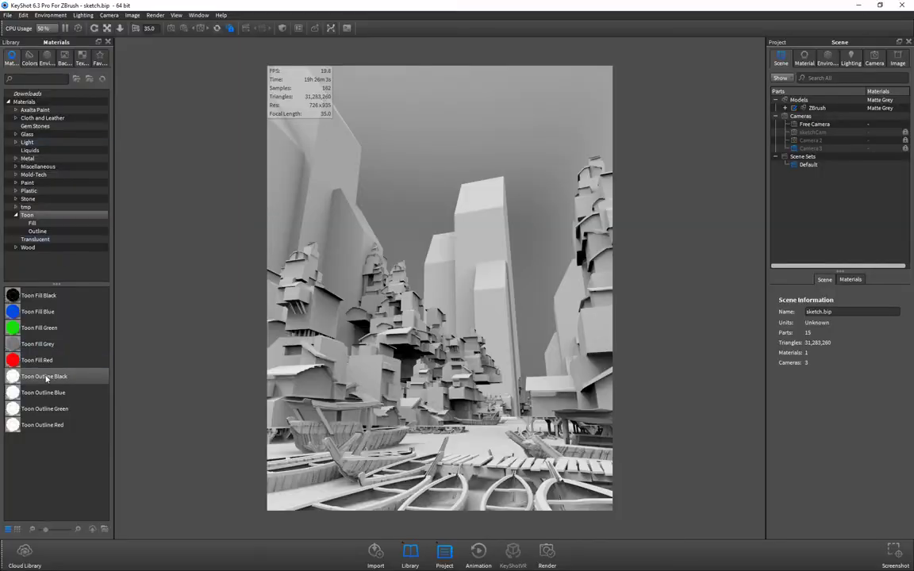
Step: In KeyShot, apply Toon Outline Black to the city model and set contour angle 15, contour width 8 and contour quality 4
{"action": "left_click_drag", "start_coordinate": [79, 377], "coordinate": [403, 428]}
{"action": "left_click", "coordinate": [850, 279]}
{"action": "double_click", "coordinate": [805, 300]}
{"action": "double_click", "coordinate": [877, 200]}
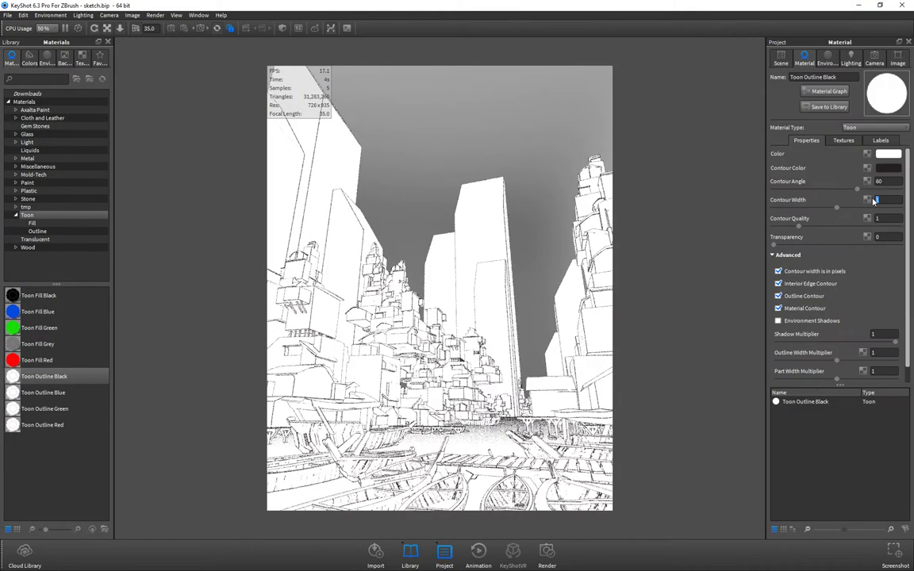
{"action": "left_click", "coordinate": [804, 189]}
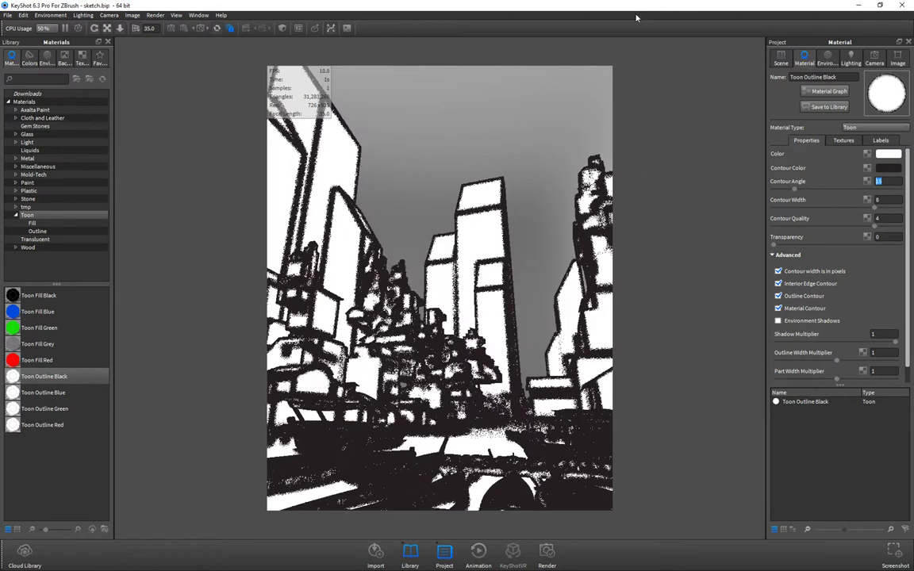
{"action": "key", "text": "ctrl+p"}
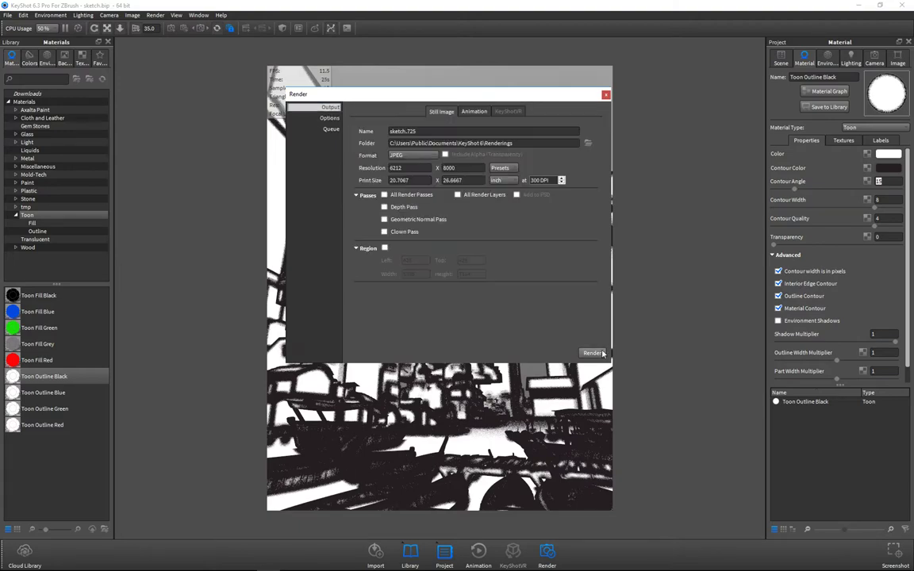
{"action": "left_click", "coordinate": [596, 355]}
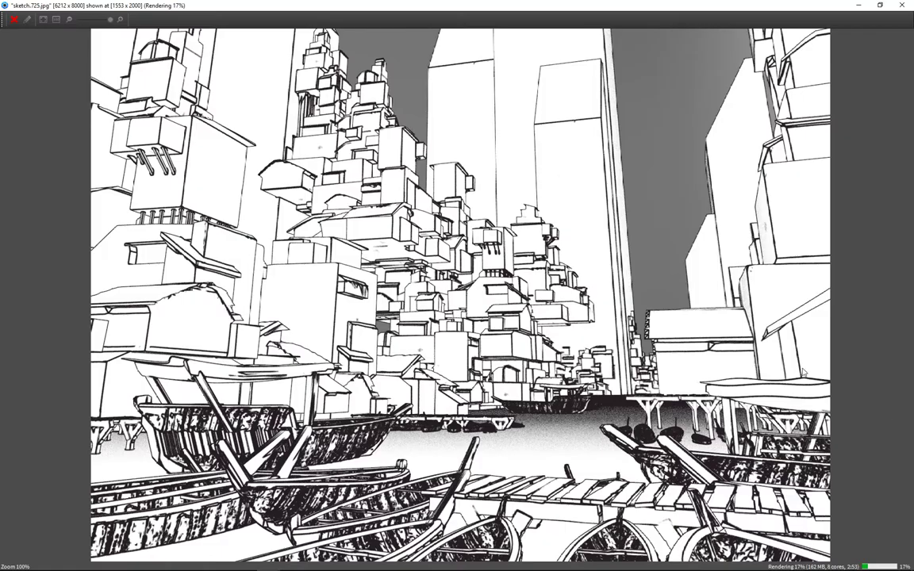
{"action": "left_click", "coordinate": [14, 19]}
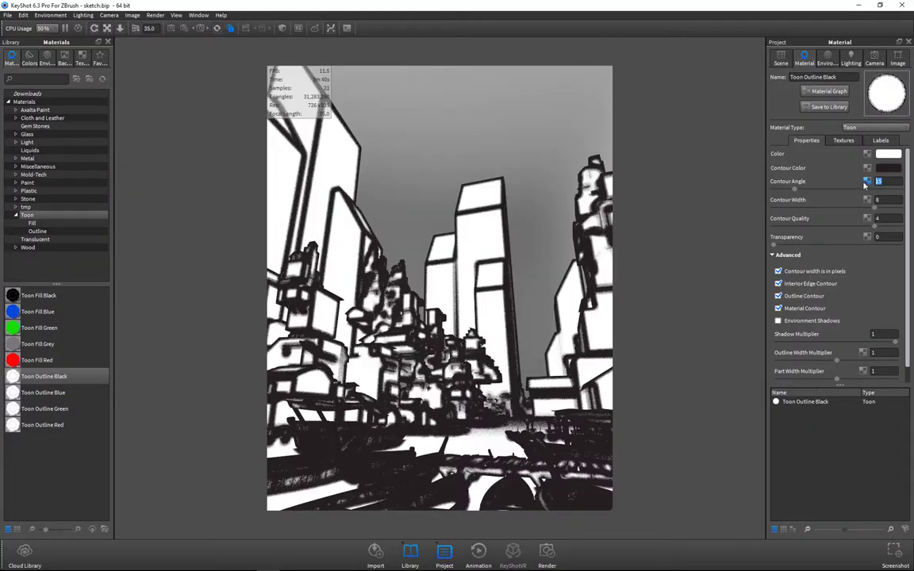
Step: Set the contour angle to 30 and contour quality to 2, and render sketch.725 at 6212 x 8000, inspecting the line work
{"action": "type", "text": "30"}
{"action": "key", "text": "Return"}
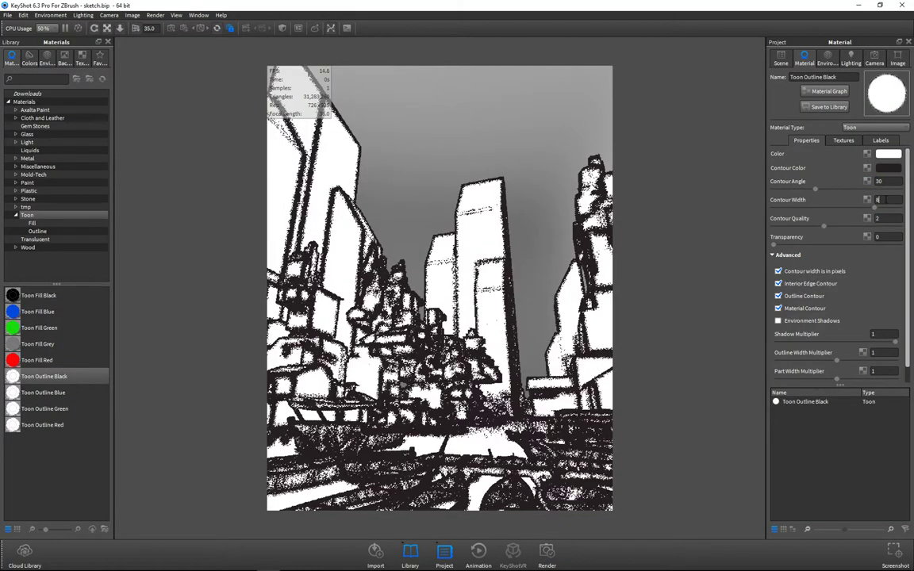
{"action": "key", "text": "ctrl+p"}
{"action": "key", "text": "Return"}
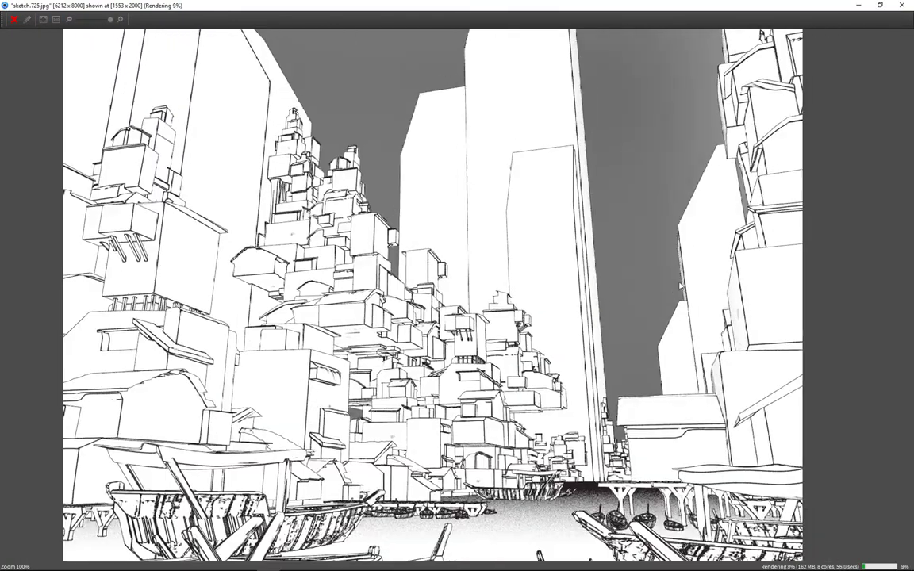
{"action": "left_click_drag", "start_coordinate": [679, 287], "coordinate": [788, 246]}
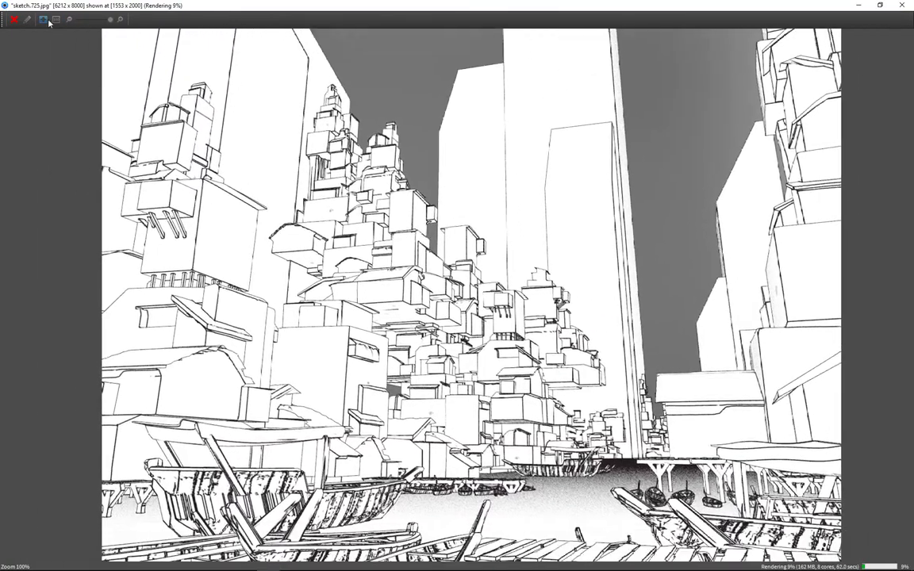
{"action": "left_click", "coordinate": [43, 19]}
{"action": "left_click", "coordinate": [120, 19]}
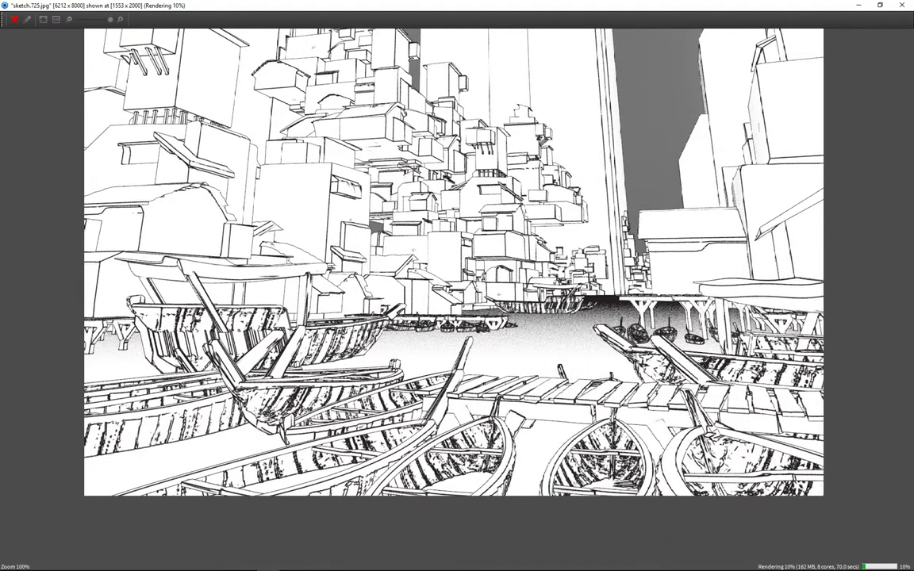
{"action": "left_click_drag", "start_coordinate": [691, 234], "coordinate": [725, 70]}
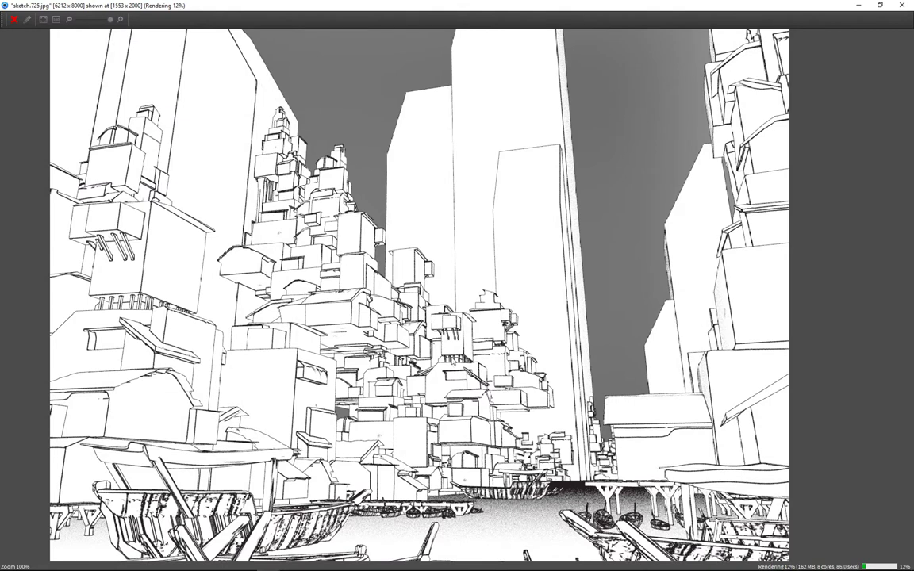
{"action": "mouse_move", "coordinate": [341, 198]}
{"action": "left_mouse_down"}
{"action": "mouse_move", "coordinate": [306, 194]}
{"action": "mouse_move", "coordinate": [91, 94]}
{"action": "left_mouse_up"}
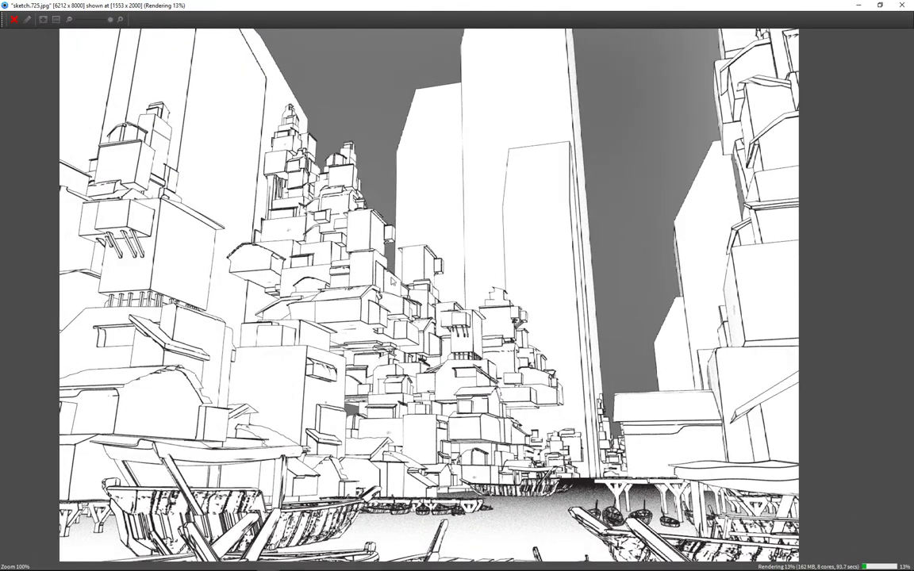
{"action": "left_click", "coordinate": [69, 19]}
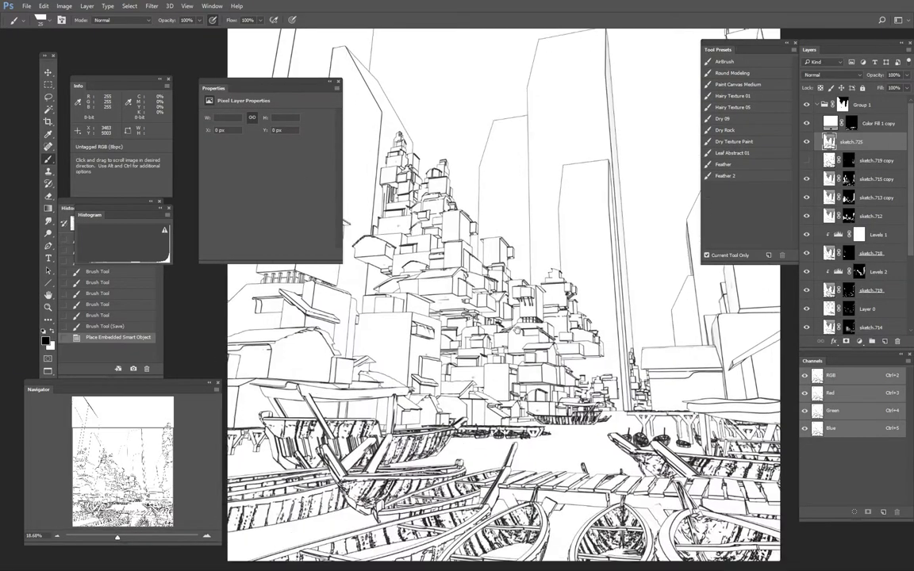
Step: In Photoshop, set the placed sketch.725 layer's blend mode to Multiply and add a black layer mask to it
{"action": "scroll", "coordinate": [516, 332], "scroll_direction": "up", "scroll_amount": 3, "text": "alt"}
{"action": "left_click", "coordinate": [831, 75]}
{"action": "left_click", "coordinate": [825, 102]}
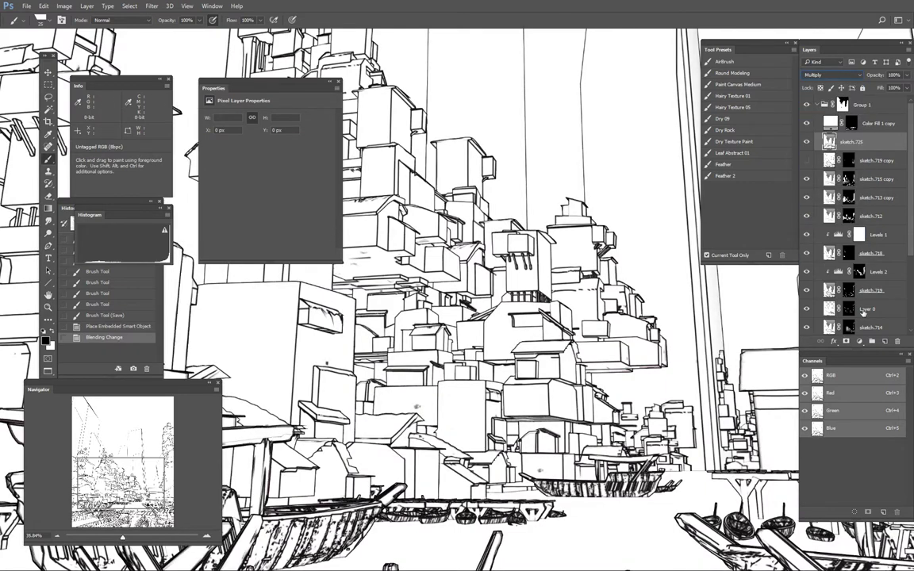
{"action": "left_click", "coordinate": [846, 341], "text": "alt"}
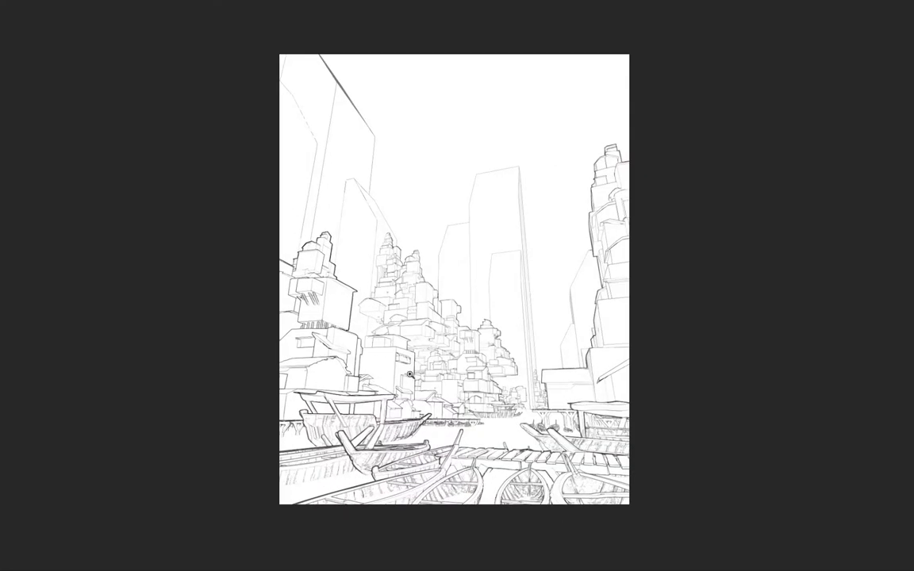
Step: Paint sketch.725's mask white over the central background towers in full-screen view, using a progressively smaller brush
{"action": "scroll", "coordinate": [409, 375], "scroll_direction": "down", "scroll_amount": 2}
{"action": "scroll", "coordinate": [331, 254], "scroll_direction": "up", "scroll_amount": 1}
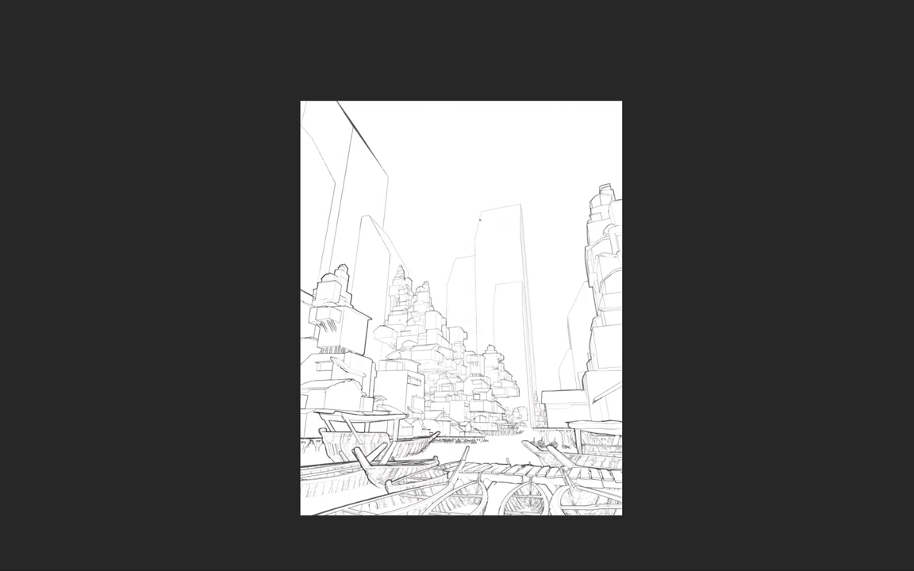
{"action": "scroll", "coordinate": [475, 306], "scroll_direction": "up", "scroll_amount": 3}
{"action": "scroll", "coordinate": [507, 305], "scroll_direction": "down", "scroll_amount": 1}
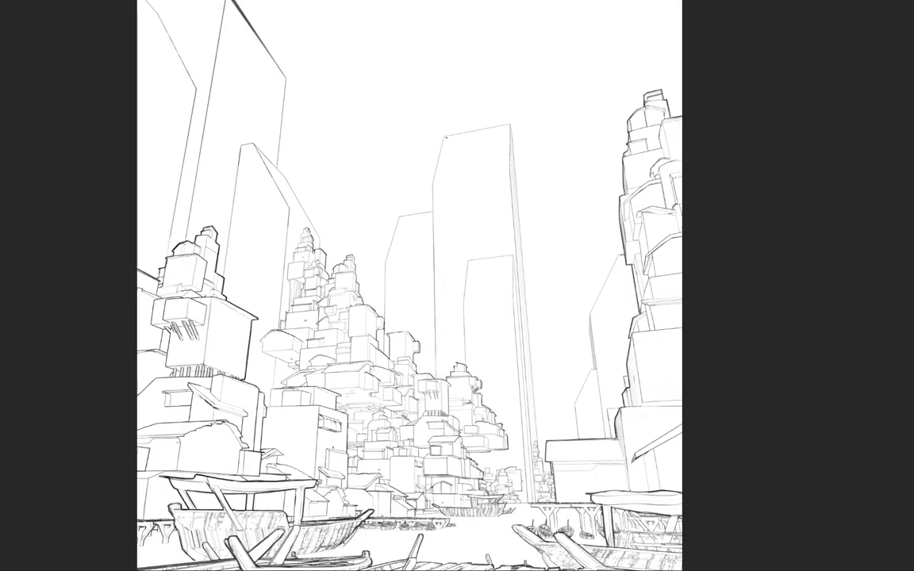
{"action": "scroll", "coordinate": [520, 241], "scroll_direction": "down", "scroll_amount": 2}
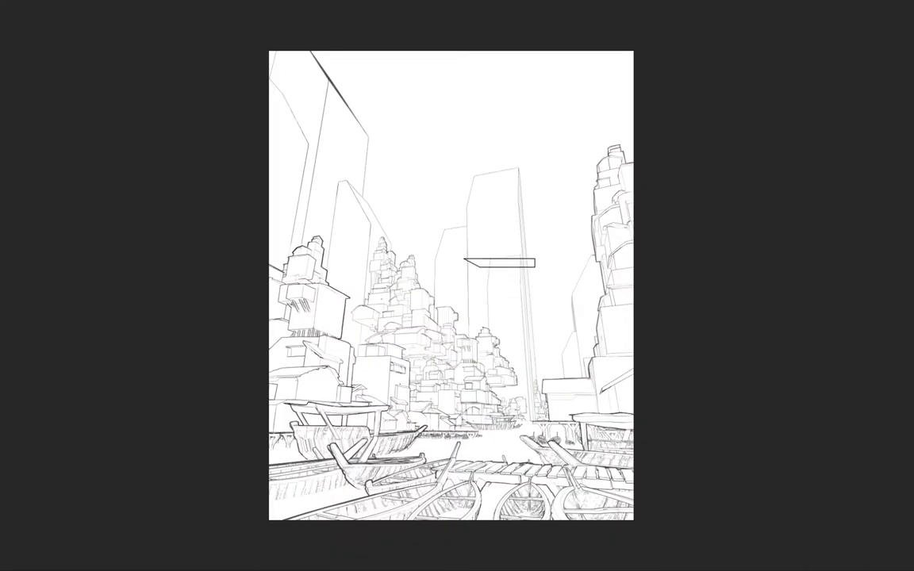
{"action": "key", "text": "["}
{"action": "key", "text": "["}
{"action": "key", "text": "["}
{"action": "key", "text": "["}
{"action": "key", "text": "["}
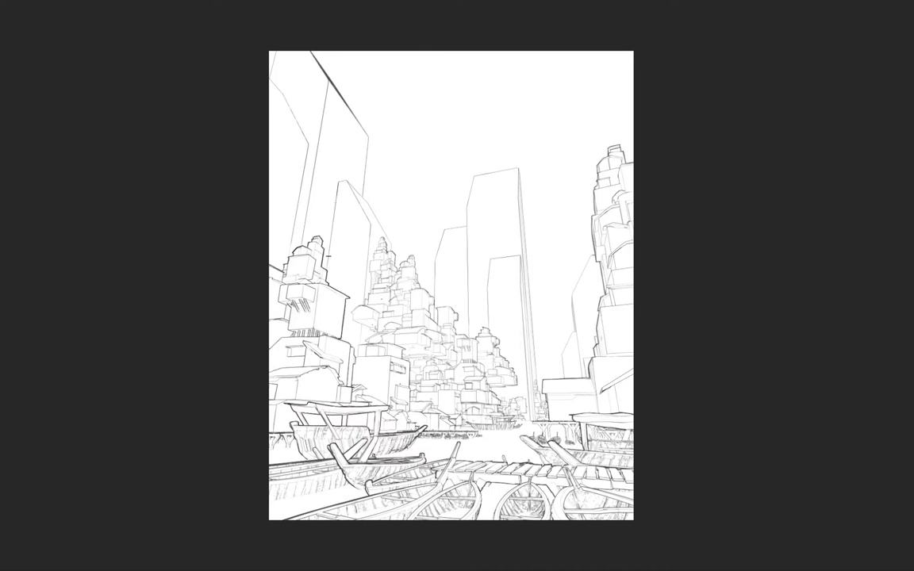
Step: Continue painting sketch.725's mask white to strengthen the outlines of the background buildings on the drawing's right side
{"action": "scroll", "coordinate": [342, 194], "scroll_direction": "down", "scroll_amount": 2}
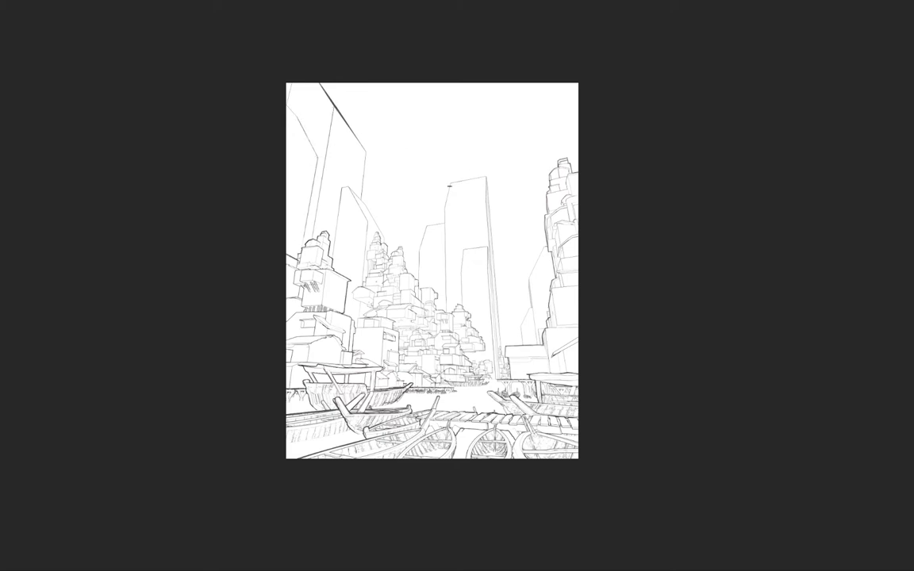
{"action": "scroll", "coordinate": [567, 310], "scroll_direction": "up", "scroll_amount": 3}
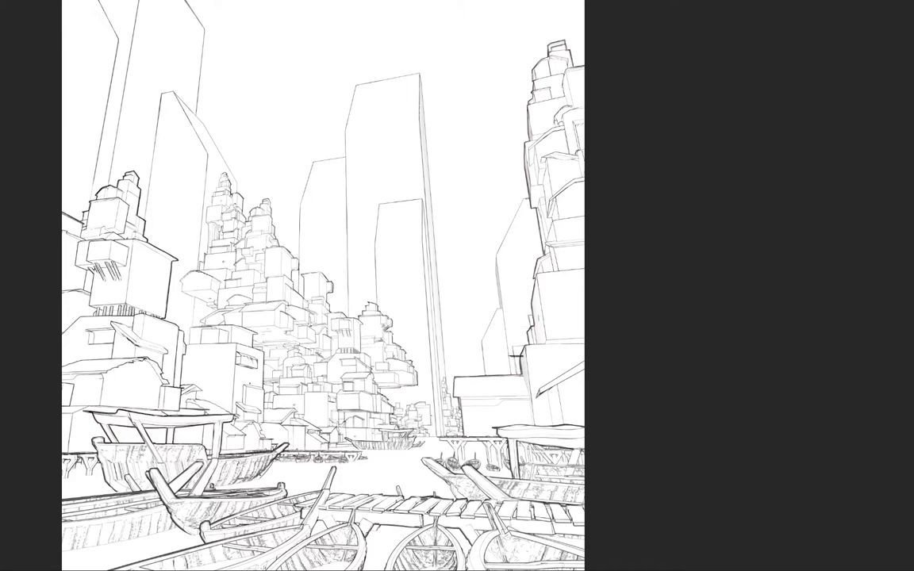
{"action": "scroll", "coordinate": [555, 302], "scroll_direction": "down", "scroll_amount": 3}
{"action": "scroll", "coordinate": [555, 301], "scroll_direction": "up", "scroll_amount": 4}
{"action": "scroll", "coordinate": [555, 328], "scroll_direction": "down", "scroll_amount": 1}
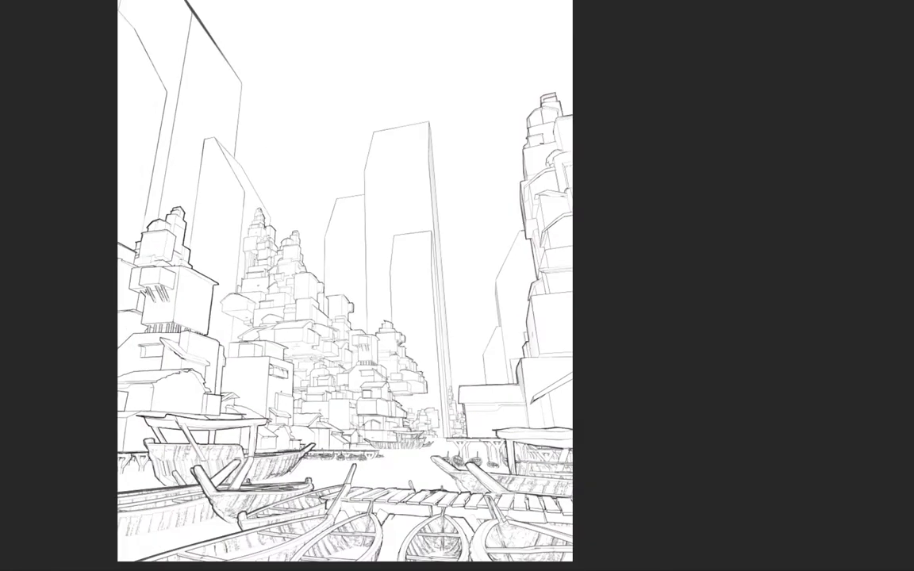
{"action": "scroll", "coordinate": [531, 159], "scroll_direction": "down", "scroll_amount": 1}
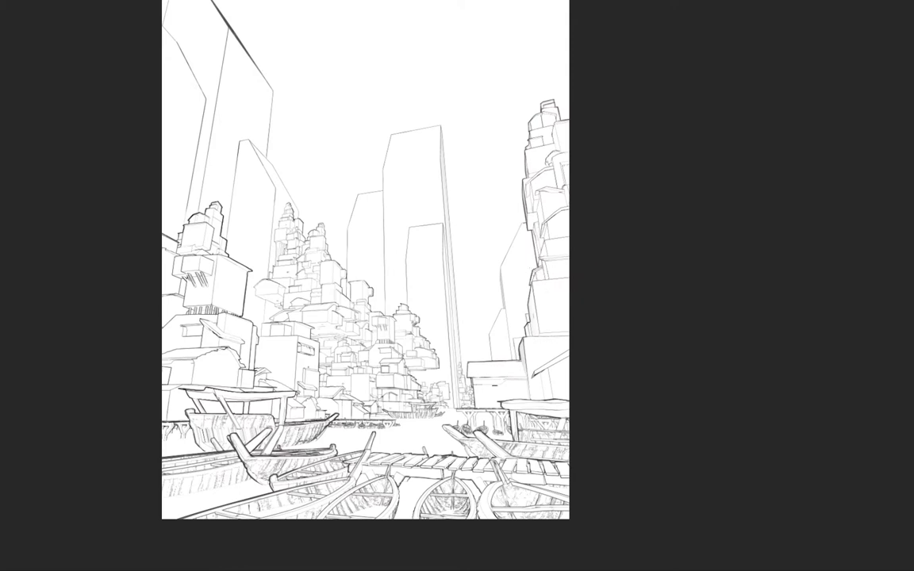
{"action": "scroll", "coordinate": [503, 316], "scroll_direction": "down", "scroll_amount": 1}
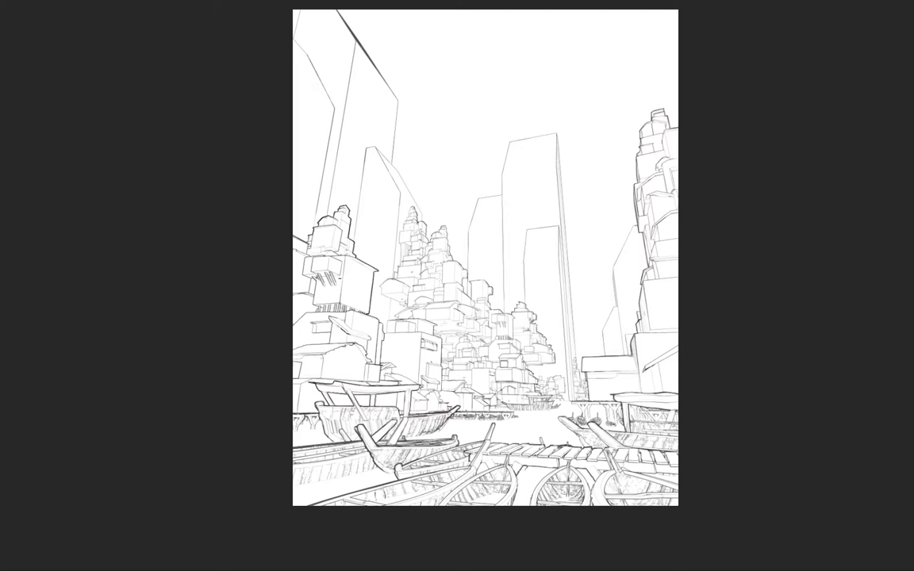
Step: Create a new layer above Color Fill 1 copy and test black brush strokes over the central buildings, undoing each stroke
{"action": "left_click_drag", "start_coordinate": [346, 288], "coordinate": [372, 287]}
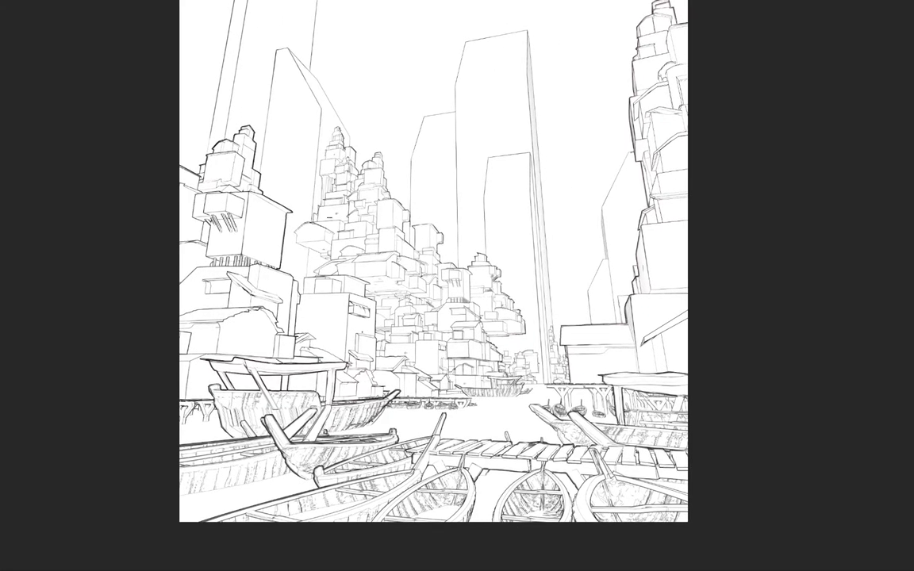
{"action": "right_click", "coordinate": [436, 236]}
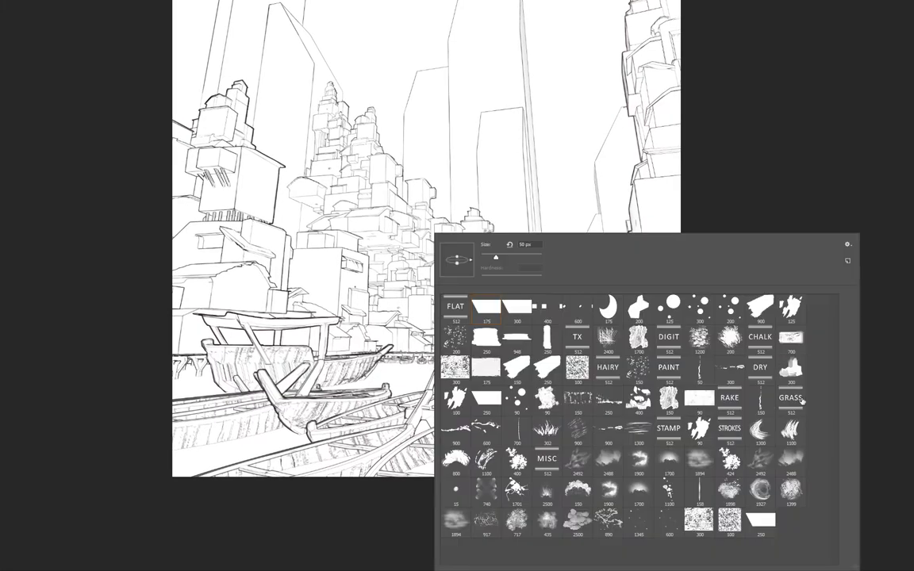
{"action": "key", "text": "Escape"}
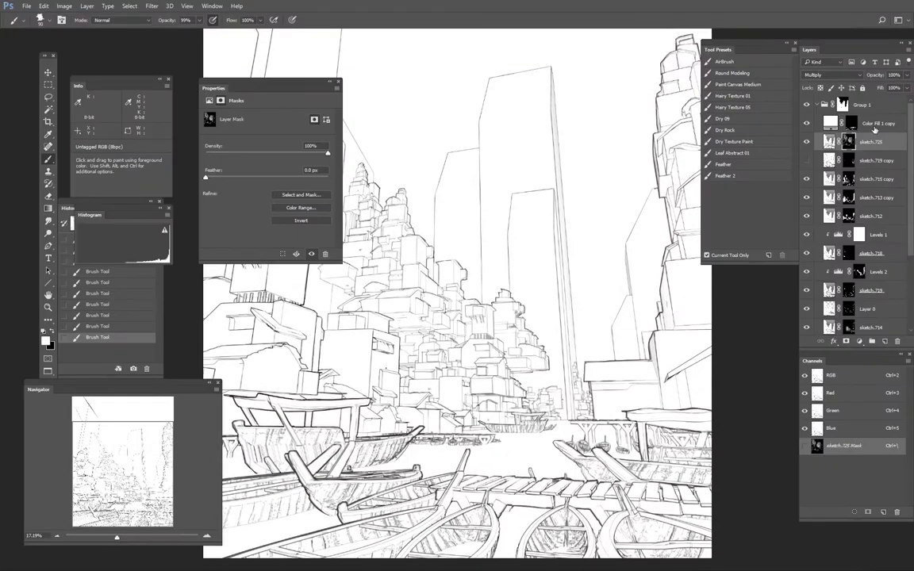
{"action": "mouse_move", "coordinate": [433, 278]}
{"action": "left_mouse_down"}
{"action": "mouse_move", "coordinate": [526, 198]}
{"action": "mouse_move", "coordinate": [482, 231]}
{"action": "mouse_move", "coordinate": [514, 233]}
{"action": "left_mouse_up"}
{"action": "key", "text": "ctrl+z"}
{"action": "scroll", "coordinate": [503, 209], "scroll_direction": "up", "scroll_amount": 3, "text": "alt"}
{"action": "key", "text": "ctrl+z"}
{"action": "key", "text": "ctrl+z"}
{"action": "mouse_move", "coordinate": [401, 306]}
{"action": "left_mouse_down"}
{"action": "mouse_move", "coordinate": [535, 188]}
{"action": "mouse_move", "coordinate": [499, 225]}
{"action": "left_mouse_up"}
{"action": "key", "text": "ctrl+z"}
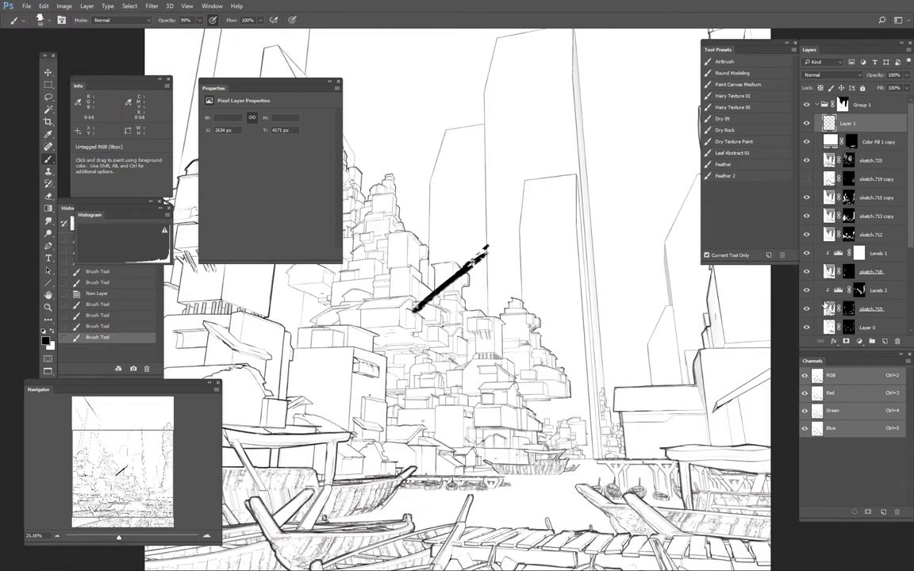
{"action": "key", "text": "ctrl+z"}
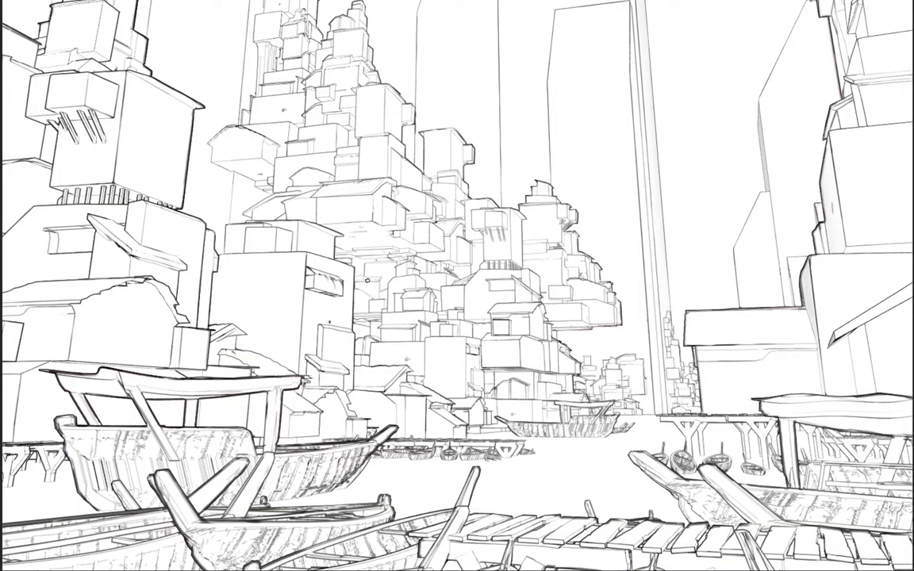
Step: Examine the line weights of the boats, pier, clustered houses and background towers across the drawing in full-screen view
{"action": "right_click", "coordinate": [371, 240]}
{"action": "key", "text": "Escape"}
{"action": "scroll", "coordinate": [284, 178], "scroll_direction": "down", "scroll_amount": 2}
{"action": "left_click_drag", "start_coordinate": [496, 266], "coordinate": [522, 221]}
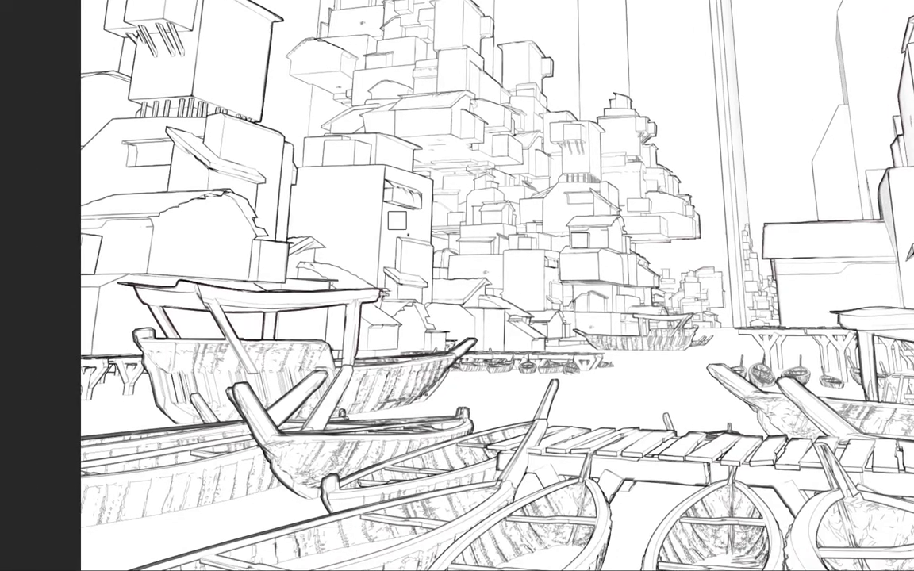
{"action": "scroll", "coordinate": [100, 255], "scroll_direction": "down", "scroll_amount": 2, "text": "alt"}
{"action": "scroll", "coordinate": [533, 273], "scroll_direction": "up", "scroll_amount": 4, "text": "alt"}
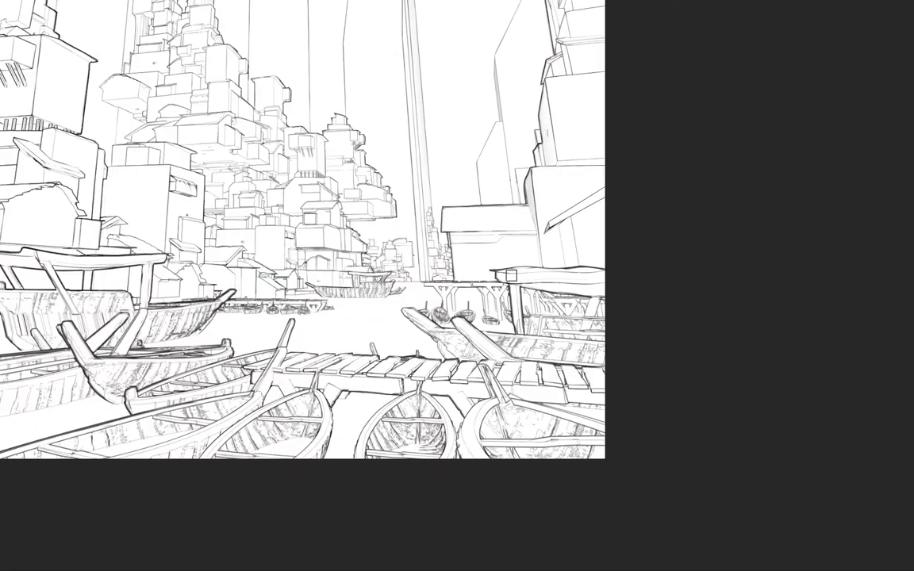
{"action": "scroll", "coordinate": [540, 251], "scroll_direction": "down", "scroll_amount": 1, "text": "alt"}
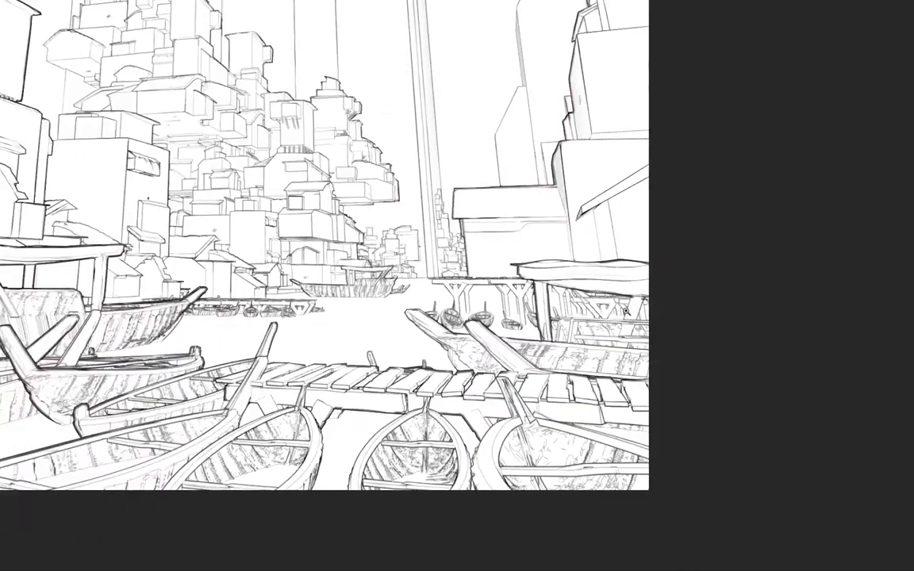
{"action": "scroll", "coordinate": [472, 247], "scroll_direction": "up", "scroll_amount": 2, "text": "alt"}
{"action": "scroll", "coordinate": [576, 263], "scroll_direction": "down", "scroll_amount": 1, "text": "alt"}
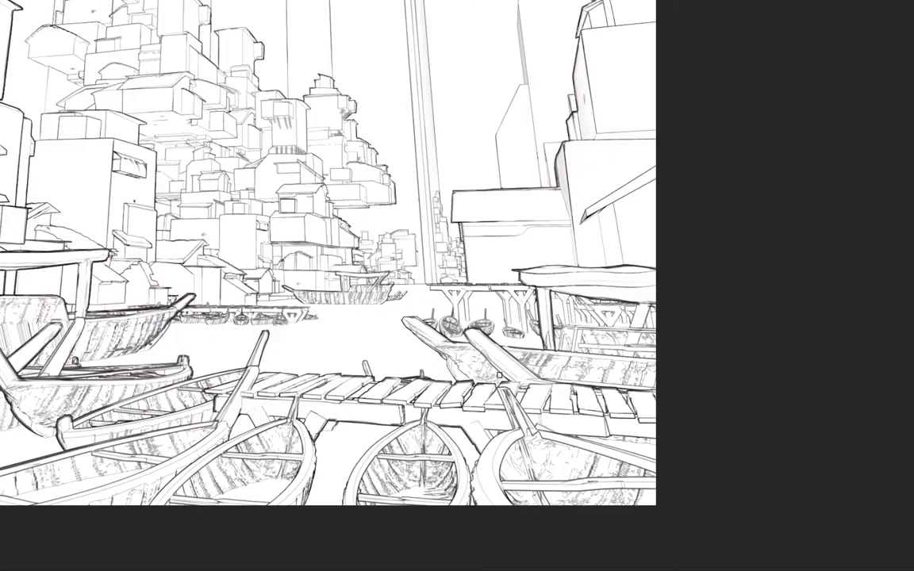
{"action": "left_click_drag", "start_coordinate": [475, 331], "coordinate": [592, 284]}
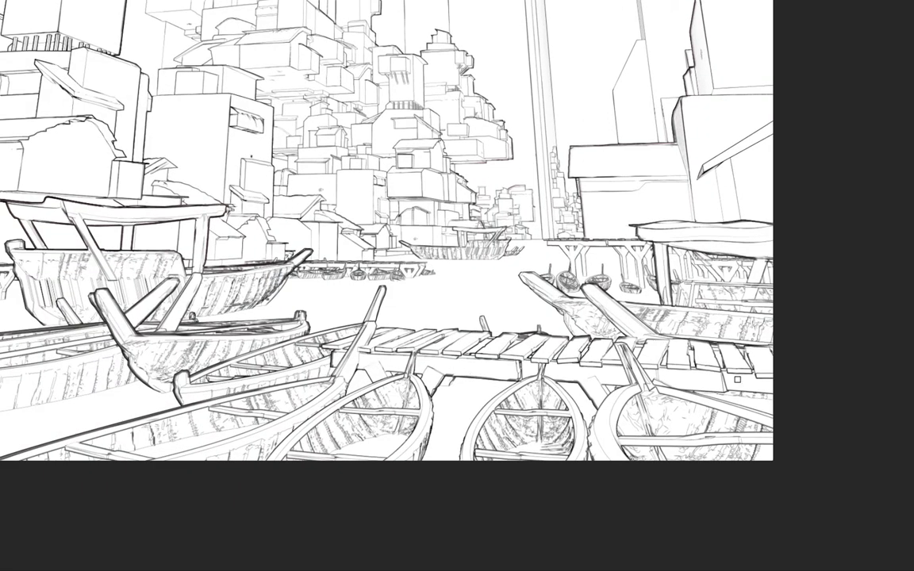
{"action": "scroll", "coordinate": [347, 216], "scroll_direction": "down", "scroll_amount": 1, "text": "alt"}
{"action": "scroll", "coordinate": [348, 237], "scroll_direction": "down", "scroll_amount": 2, "text": "alt"}
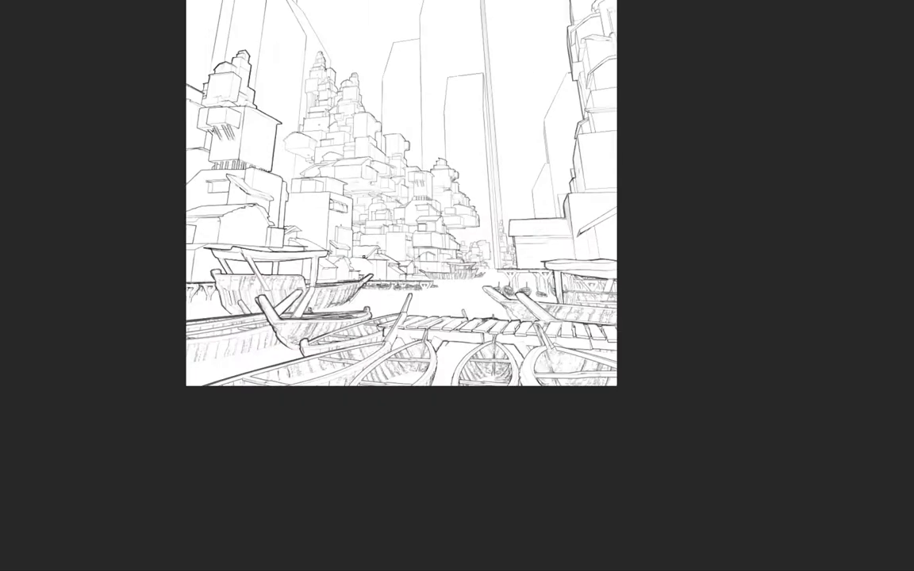
{"action": "scroll", "coordinate": [322, 209], "scroll_direction": "up", "scroll_amount": 2, "text": "alt"}
{"action": "scroll", "coordinate": [510, 255], "scroll_direction": "down", "scroll_amount": 1, "text": "alt"}
{"action": "scroll", "coordinate": [516, 55], "scroll_direction": "down", "scroll_amount": 1, "text": "alt"}
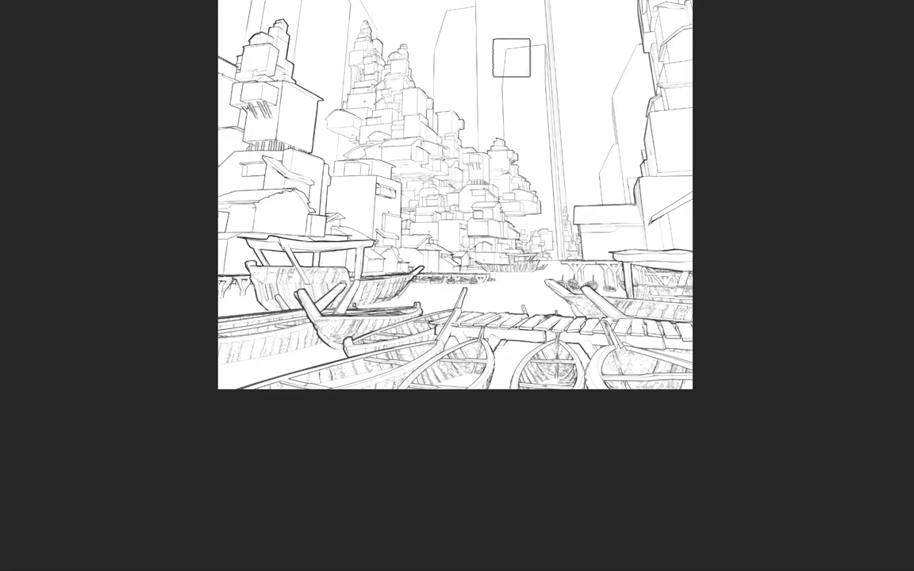
{"action": "left_click_drag", "start_coordinate": [516, 54], "coordinate": [465, 204]}
{"action": "scroll", "coordinate": [606, 240], "scroll_direction": "up", "scroll_amount": 1, "text": "alt"}
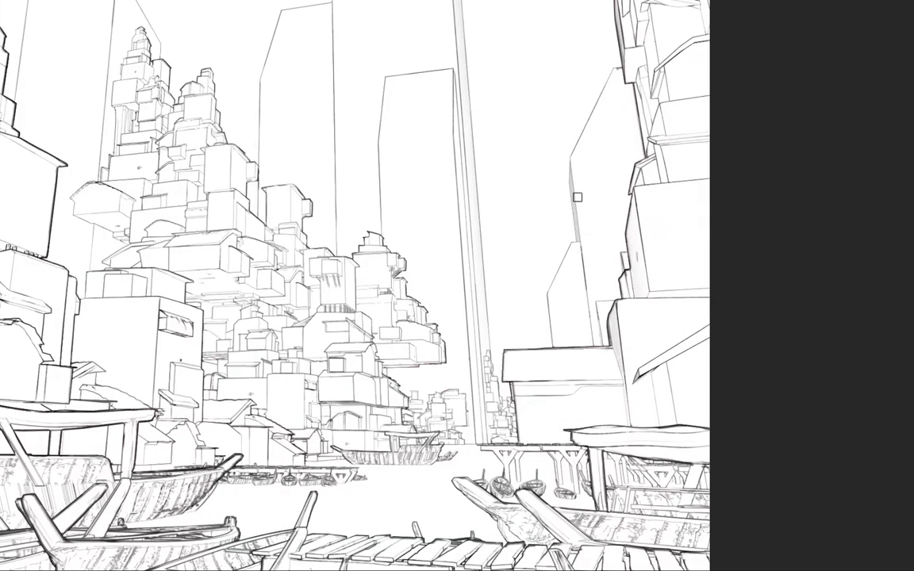
{"action": "scroll", "coordinate": [718, 308], "scroll_direction": "up", "scroll_amount": 1, "text": "alt"}
{"action": "scroll", "coordinate": [322, 220], "scroll_direction": "down", "scroll_amount": 3, "text": "alt"}
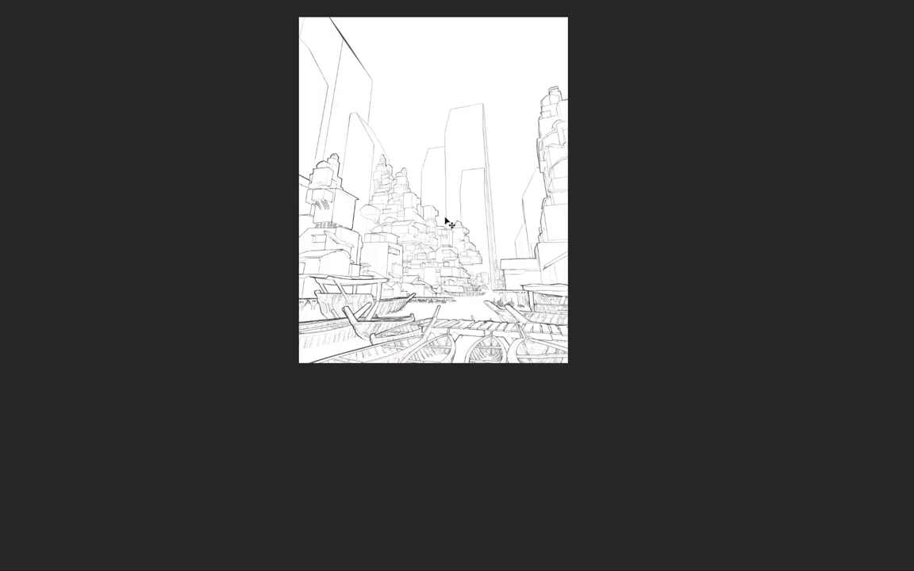
{"action": "scroll", "coordinate": [446, 221], "scroll_direction": "up", "scroll_amount": 1, "text": "alt"}
Step: Leave full-screen view and try to cut the whole canvas area from Layer 1
{"action": "key", "text": "f"}
{"action": "left_click", "coordinate": [848, 123]}
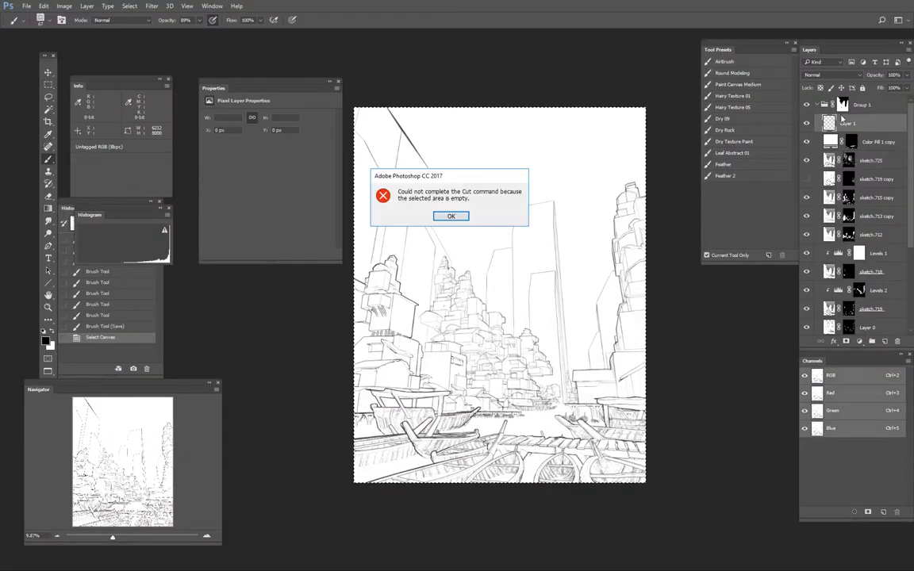
{"action": "key", "text": "ctrl+c"}
{"action": "key", "text": "Return"}
{"action": "key", "text": "ctrl+a"}
Step: Choose the AirBrush preset, add a white Solid Color fill layer above Color Fill 1 copy, and invert its mask to black
{"action": "scroll", "coordinate": [468, 358], "scroll_direction": "up", "scroll_amount": 2, "text": "alt"}
{"action": "right_click_drag", "start_coordinate": [444, 358], "coordinate": [468, 358], "text": "alt"}
{"action": "left_click", "coordinate": [859, 341]}
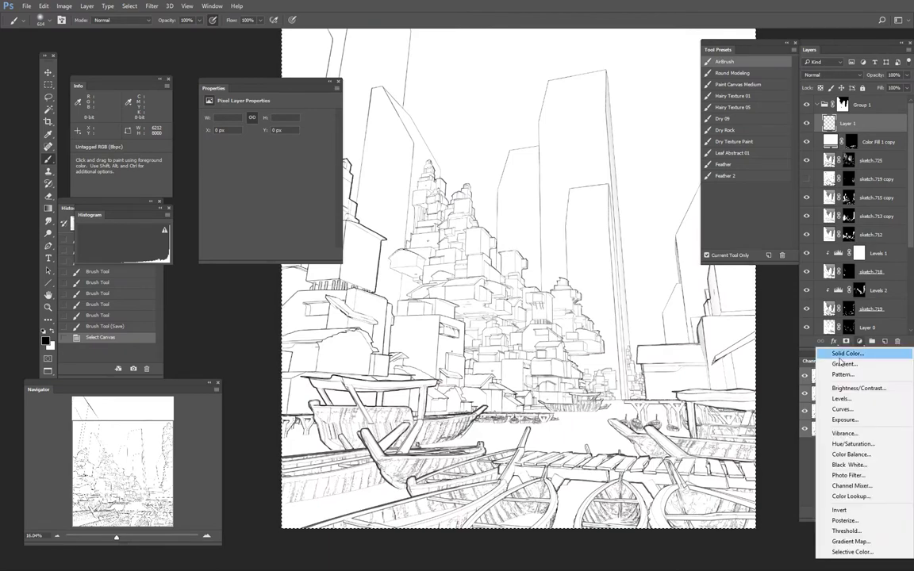
{"action": "left_click", "coordinate": [762, 312]}
{"action": "key", "text": "Return"}
{"action": "key", "text": "ctrl+i"}
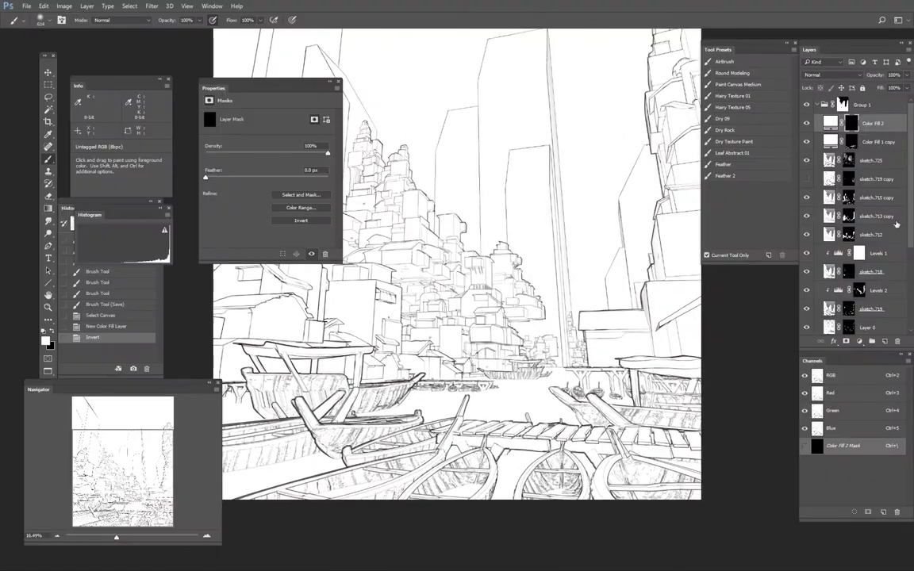
Step: Using Magic Wand selections from the Flats layer's colour regions, paint Color Fill 2's mask white to soften lines behind the boats
{"action": "left_click", "coordinate": [806, 307]}
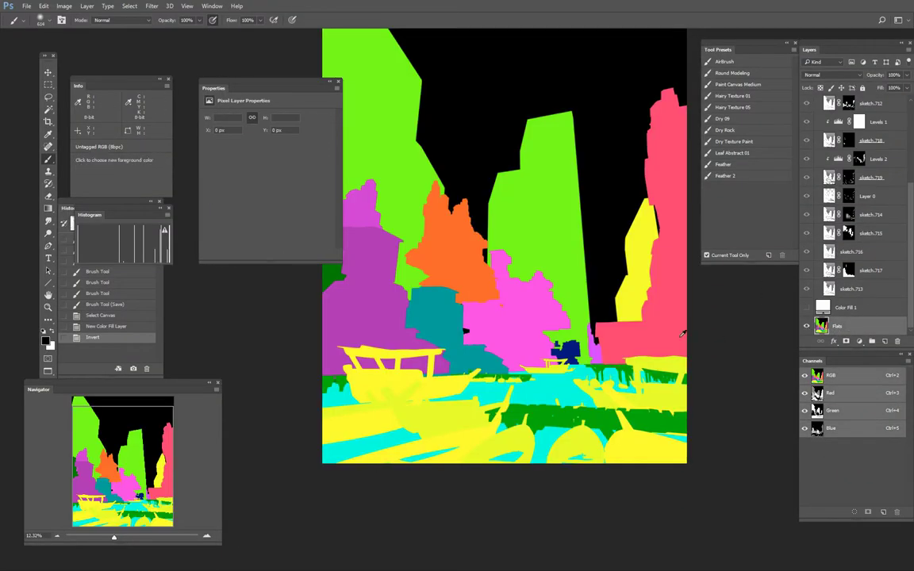
{"action": "scroll", "coordinate": [595, 407], "scroll_direction": "up", "scroll_amount": 2, "text": "alt"}
{"action": "scroll", "coordinate": [595, 407], "scroll_direction": "up", "scroll_amount": 1, "text": "alt"}
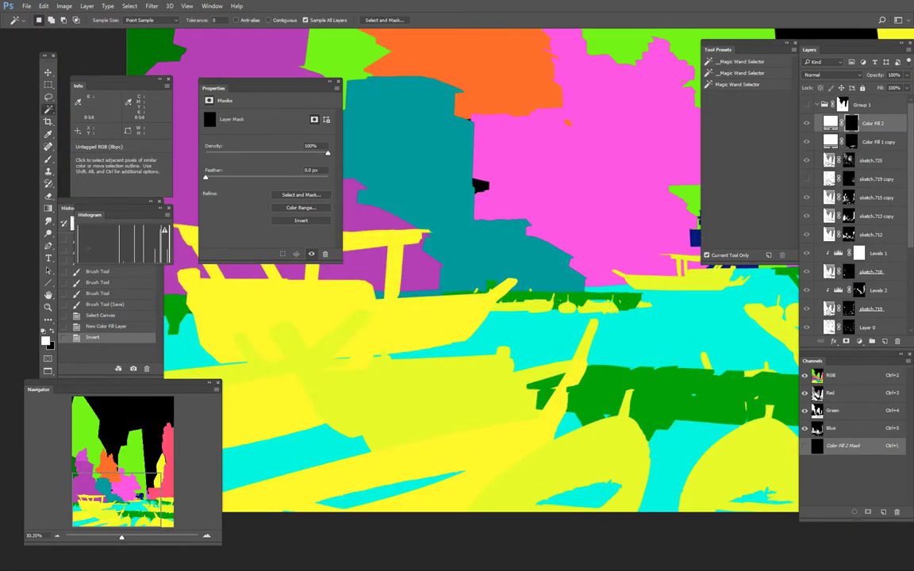
{"action": "left_click", "coordinate": [469, 306]}
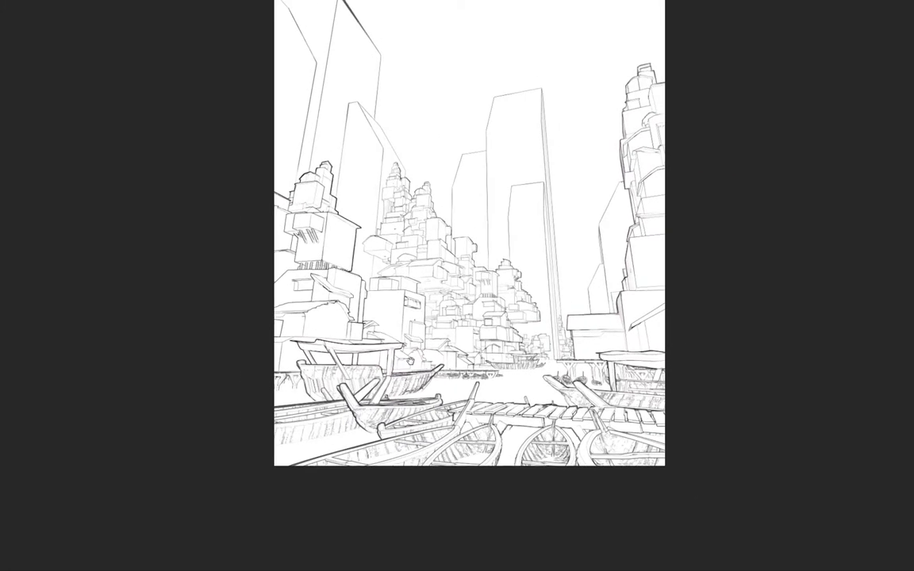
{"action": "key", "text": "F7"}
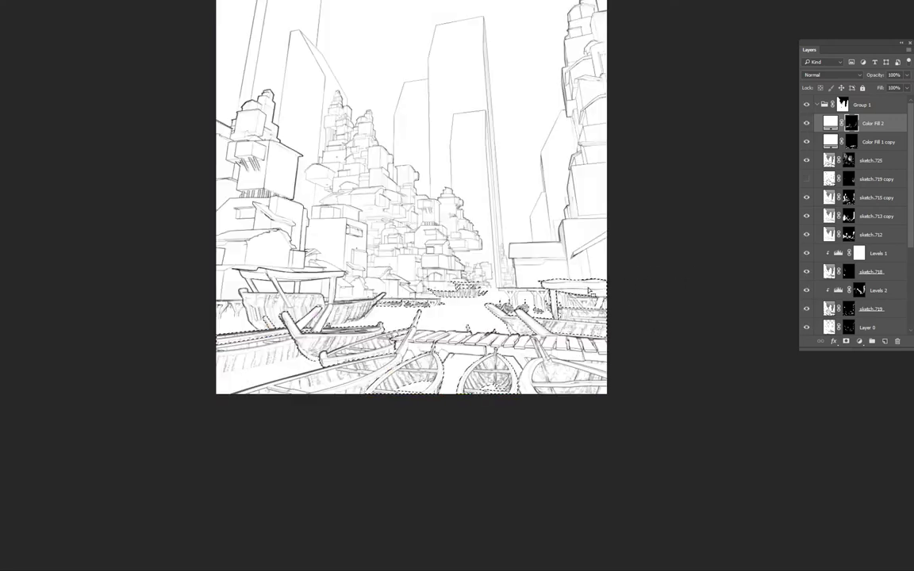
{"action": "key", "text": "ctrl+d"}
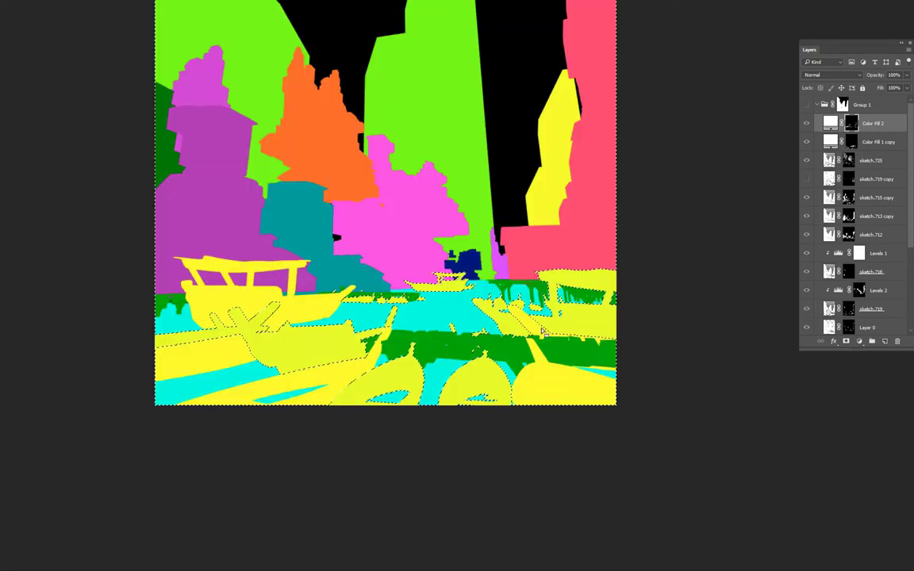
{"action": "key", "text": "ctrl+d"}
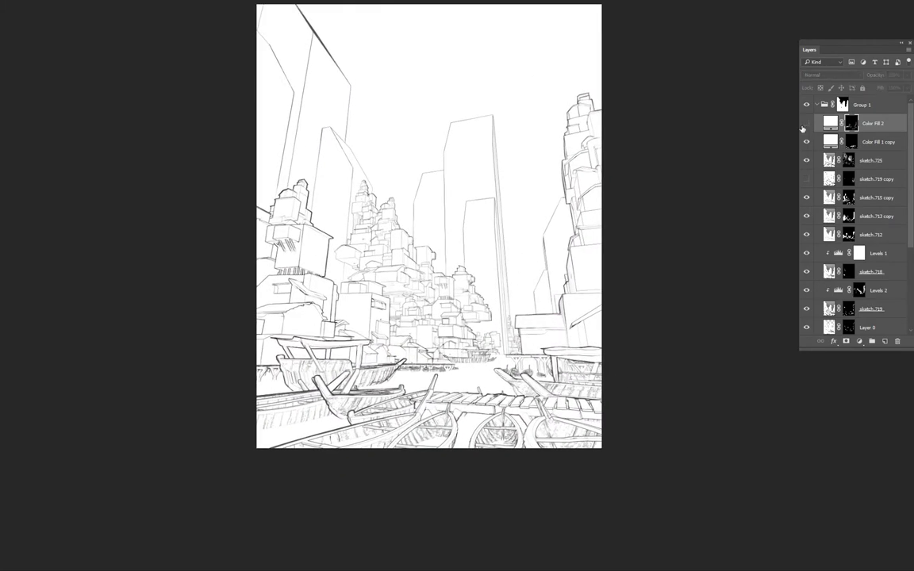
Step: Compare the drawing with and without Color Fill 2, and brush its mask around the distant boat and the houses behind it
{"action": "left_click", "coordinate": [806, 124]}
{"action": "left_click", "coordinate": [806, 124]}
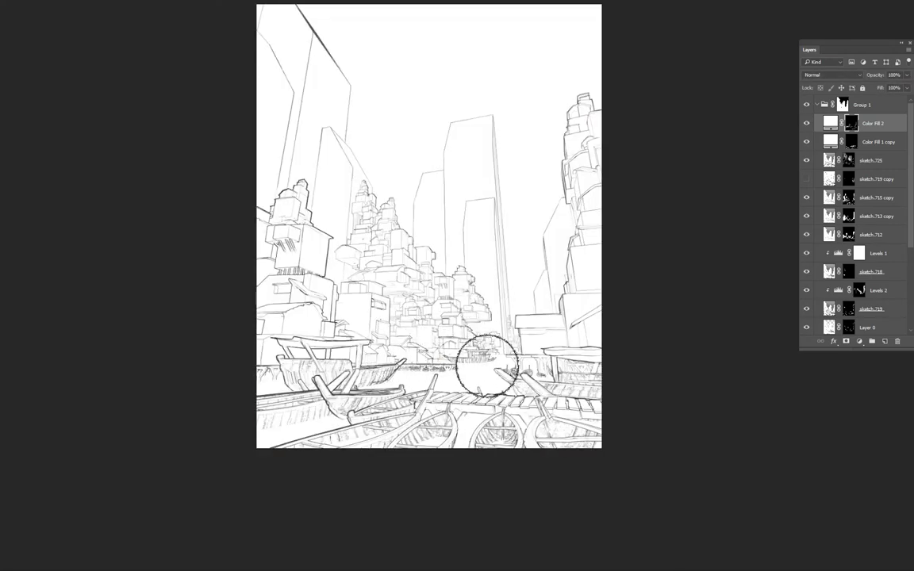
{"action": "left_click", "coordinate": [484, 371]}
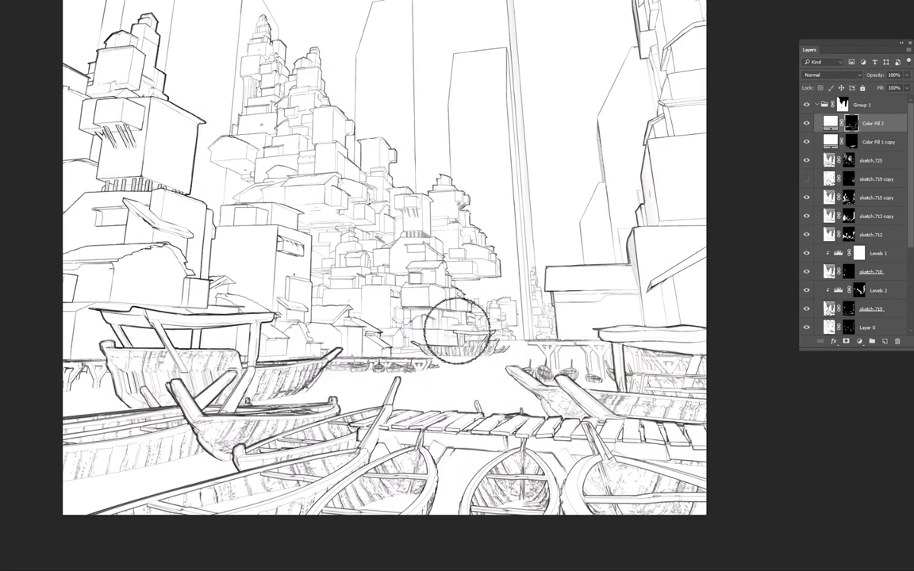
{"action": "scroll", "coordinate": [476, 337], "scroll_direction": "down", "scroll_amount": 2, "text": "alt"}
{"action": "scroll", "coordinate": [472, 345], "scroll_direction": "up", "scroll_amount": 1, "text": "alt"}
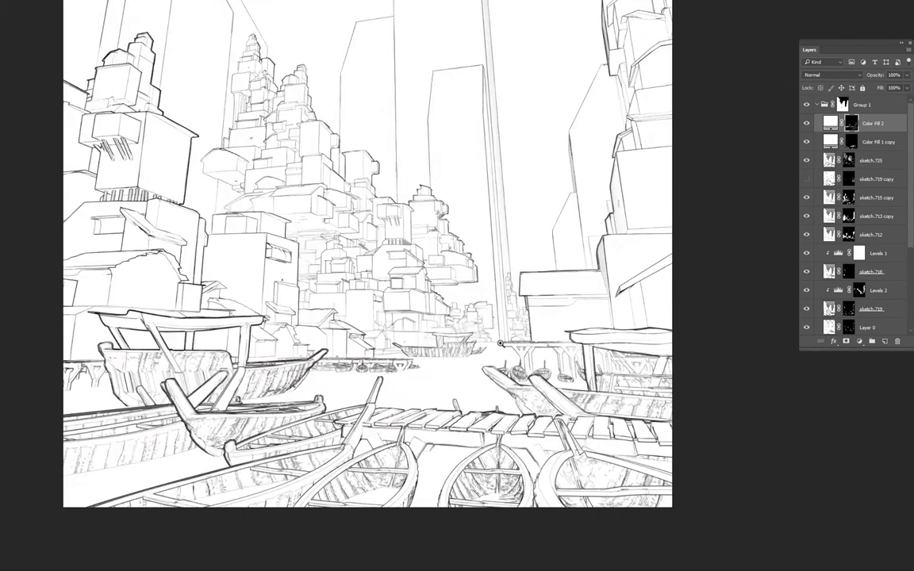
{"action": "scroll", "coordinate": [443, 317], "scroll_direction": "up", "scroll_amount": 1, "text": "alt"}
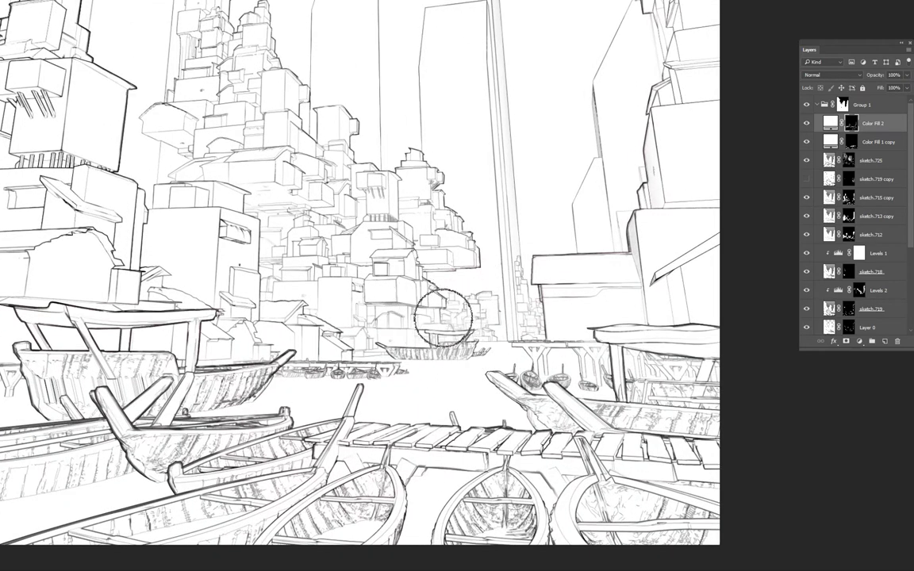
{"action": "scroll", "coordinate": [476, 301], "scroll_direction": "down", "scroll_amount": 3, "text": "alt"}
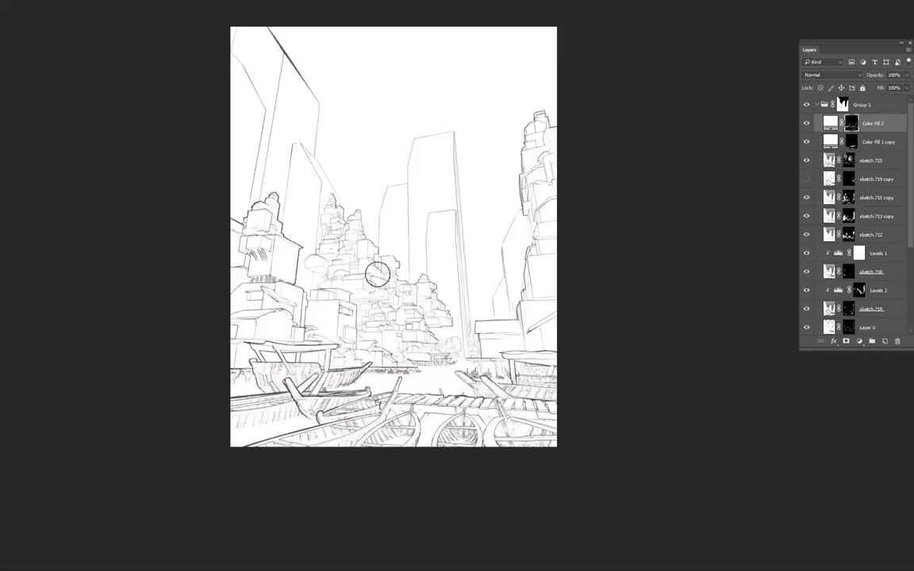
Step: Paint Color Fill 2's mask inside the background-tower selection beside the clustered houses, deselect, and reduce the brush size
{"action": "scroll", "coordinate": [316, 265], "scroll_direction": "up", "scroll_amount": 2, "text": "alt"}
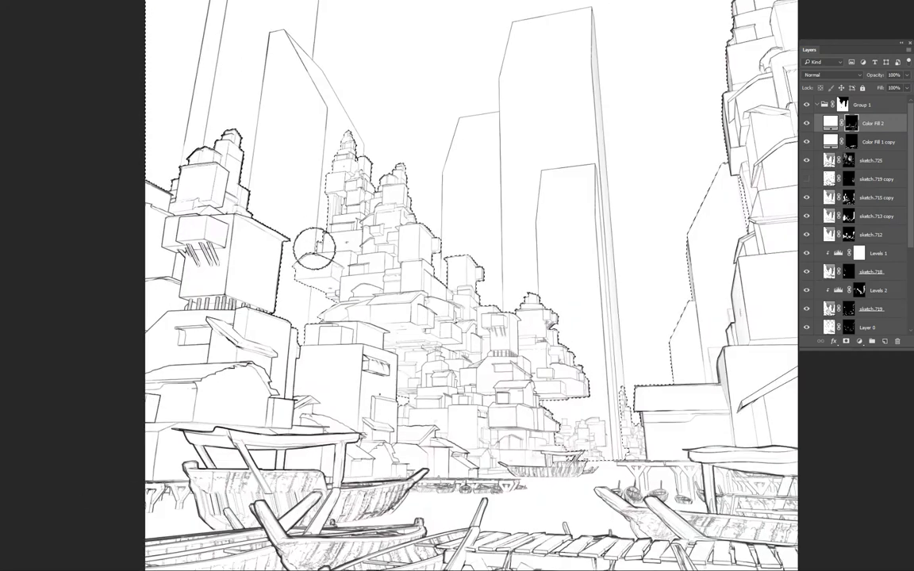
{"action": "key", "text": "ctrl+d"}
{"action": "key", "text": "bracketleft"}
{"action": "key", "text": "bracketleft"}
{"action": "key", "text": "bracketleft"}
{"action": "key", "text": "bracketleft"}
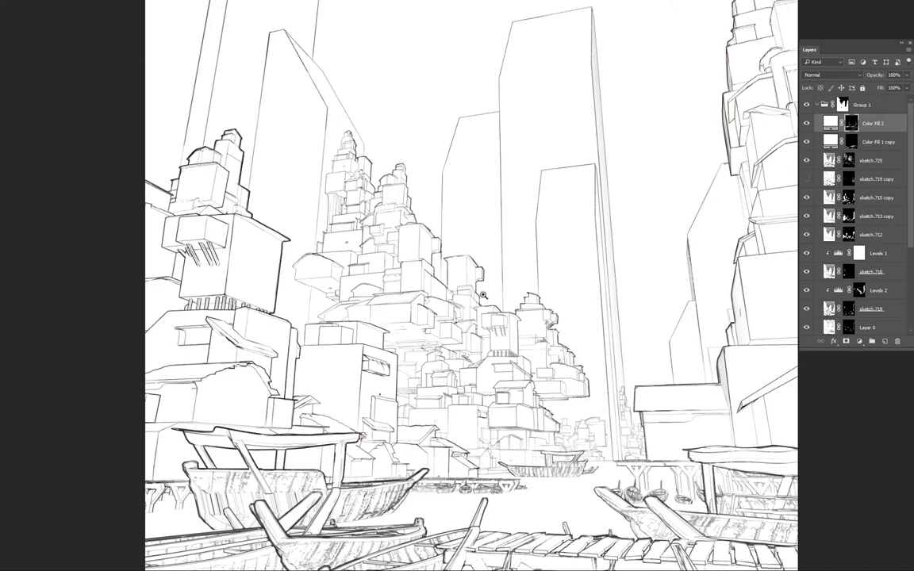
Step: Check Color Fill 2's effect on the full drawing and select the red building region from the Flats layer for masking
{"action": "key", "text": "ctrl+minus"}
{"action": "key", "text": "ctrl+minus"}
{"action": "key", "text": "ctrl+0"}
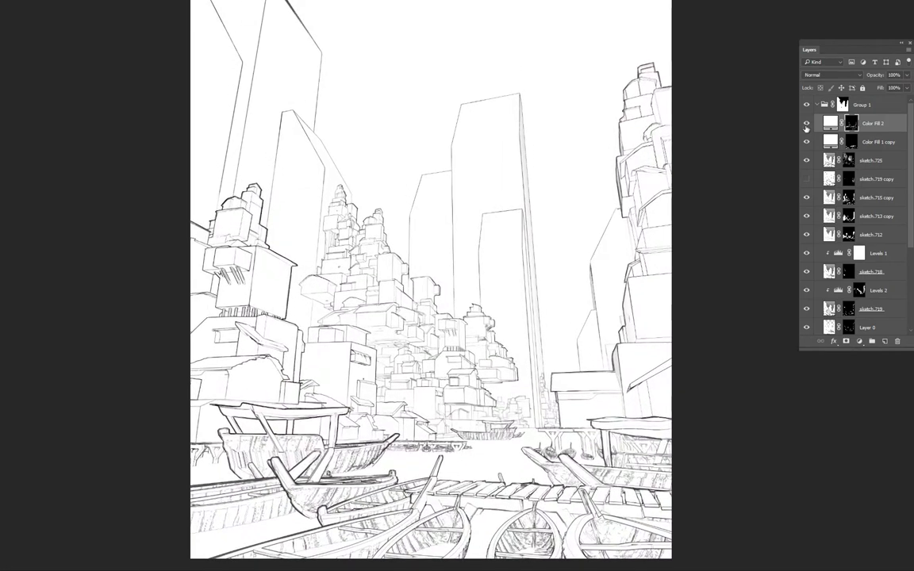
{"action": "left_click", "coordinate": [807, 127]}
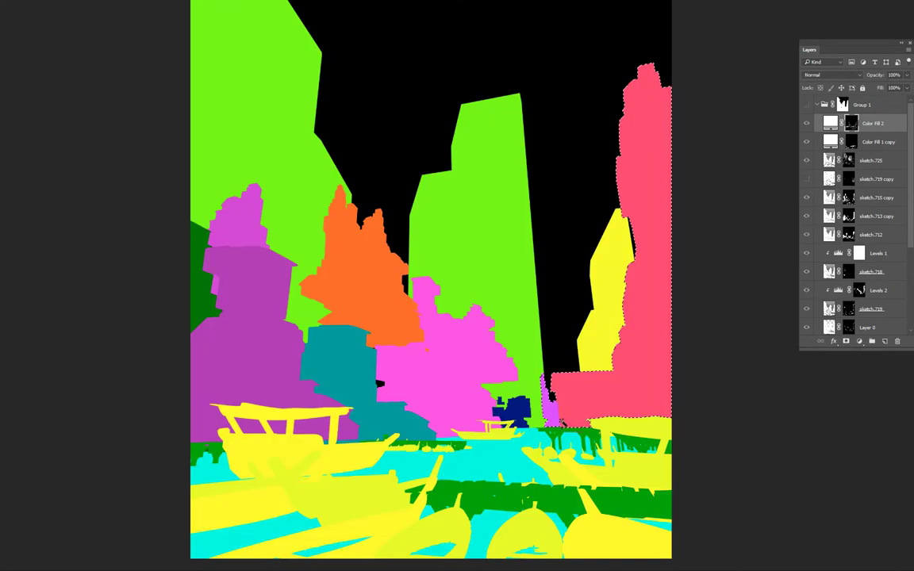
{"action": "left_click", "coordinate": [807, 127]}
Step: Examine the effect of Color Fill 2's mask on the foreground houses, boats and background towers, close up and in the full drawing
{"action": "left_click_drag", "start_coordinate": [562, 438], "coordinate": [548, 409]}
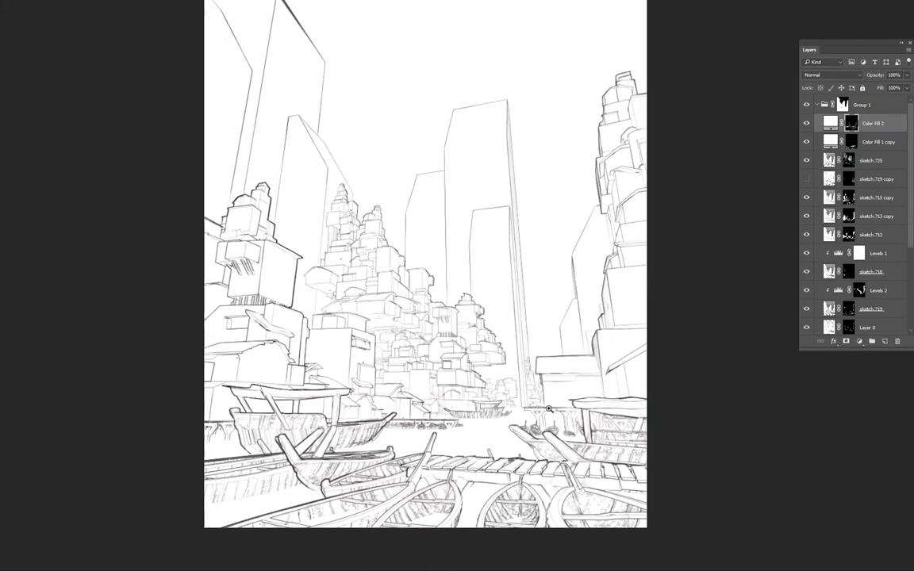
{"action": "left_click_drag", "start_coordinate": [305, 342], "coordinate": [349, 347]}
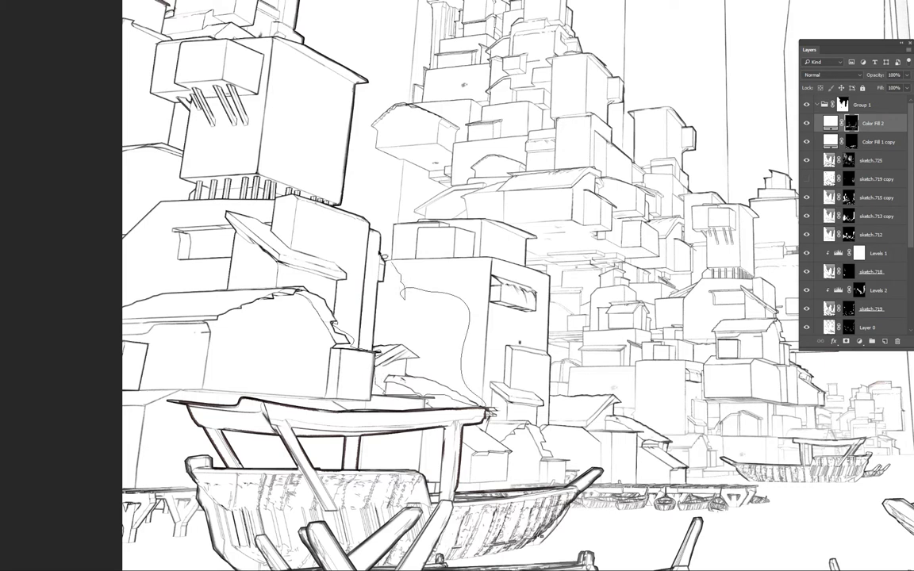
{"action": "left_click_drag", "start_coordinate": [406, 363], "coordinate": [390, 364]}
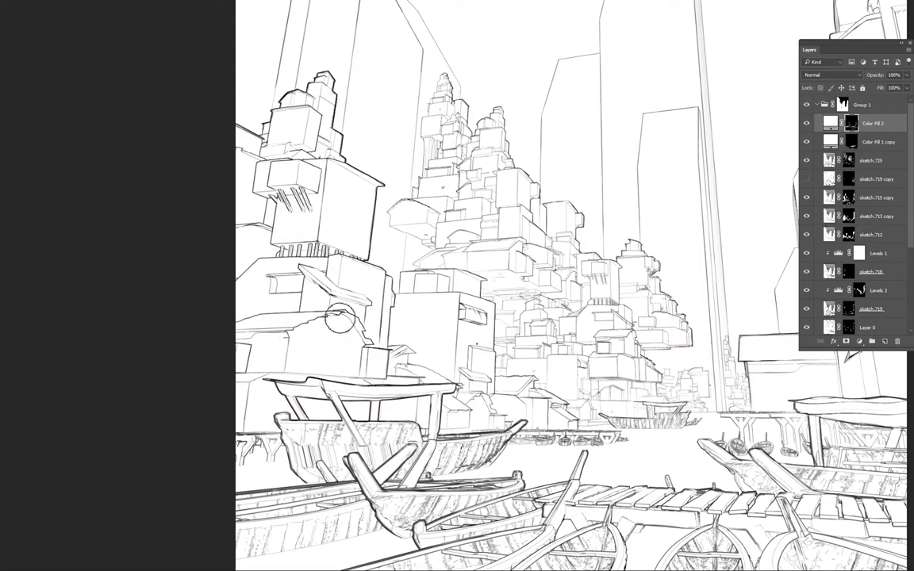
{"action": "key", "text": "ctrl+0"}
{"action": "key", "text": "ctrl+plus"}
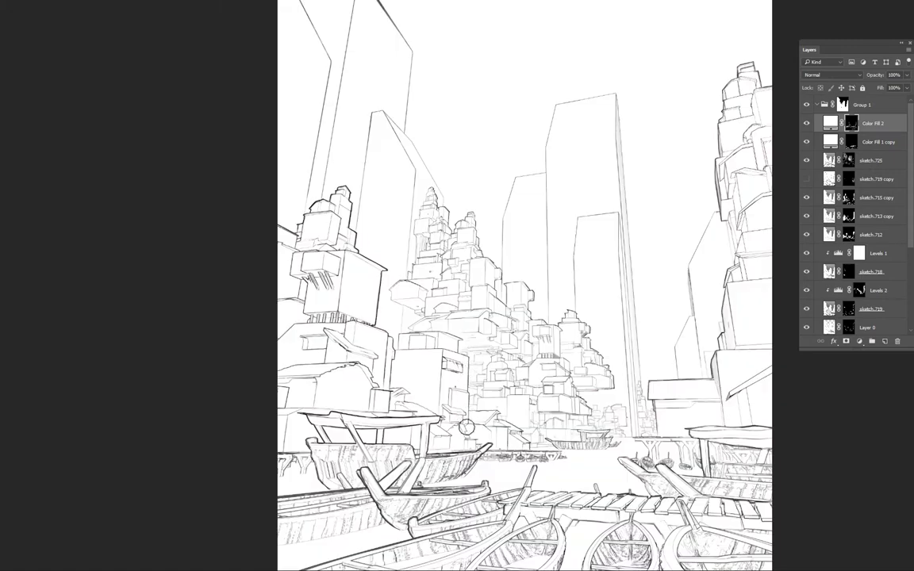
{"action": "left_click_drag", "start_coordinate": [529, 452], "coordinate": [459, 367]}
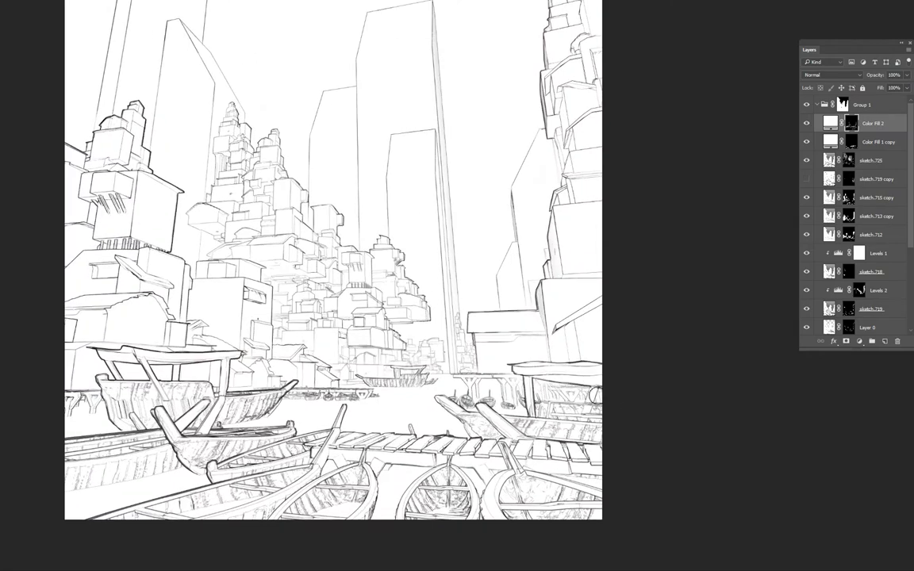
{"action": "scroll", "coordinate": [549, 387], "scroll_direction": "down", "scroll_amount": 3, "text": "alt"}
{"action": "key", "text": "ctrl+plus"}
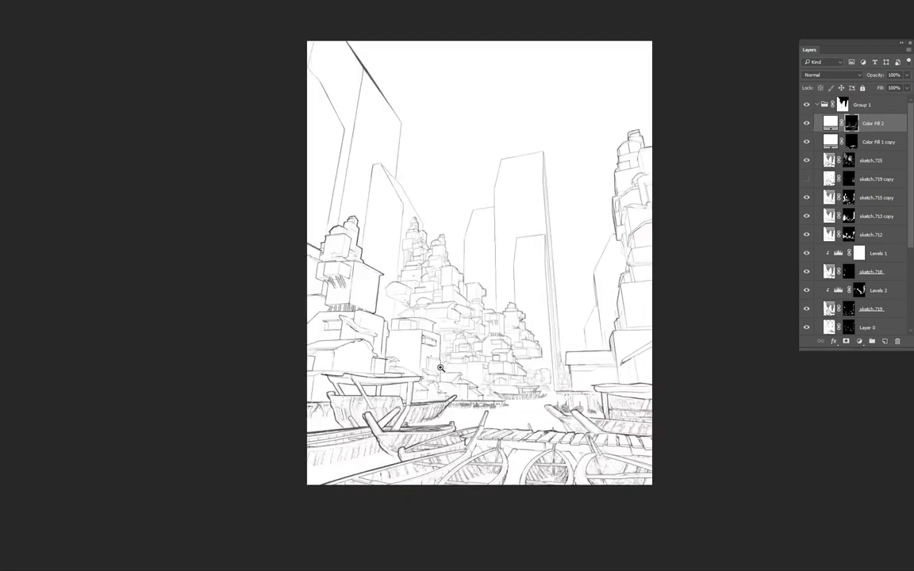
Step: Try a duplicate of the sketch.713 render in the upper part of Group 1 and move Color Fill 1 copy above Color Fill 2
{"action": "scroll", "coordinate": [873, 238], "scroll_direction": "down", "scroll_amount": 5}
{"action": "left_click", "coordinate": [877, 291]}
{"action": "mouse_move", "coordinate": [877, 292]}
{"action": "left_mouse_down", "text": "alt"}
{"action": "mouse_move", "coordinate": [853, 100]}
{"action": "mouse_move", "coordinate": [840, 96]}
{"action": "mouse_move", "coordinate": [857, 123]}
{"action": "left_mouse_up", "text": "alt"}
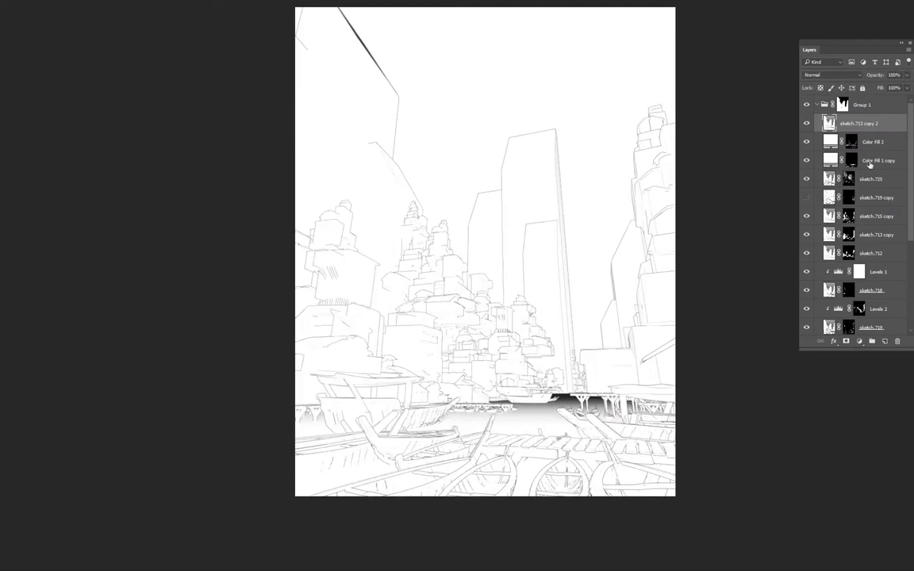
{"action": "mouse_move", "coordinate": [817, 160]}
{"action": "left_mouse_down"}
{"action": "mouse_move", "coordinate": [817, 115]}
{"action": "mouse_move", "coordinate": [842, 96]}
{"action": "left_mouse_up"}
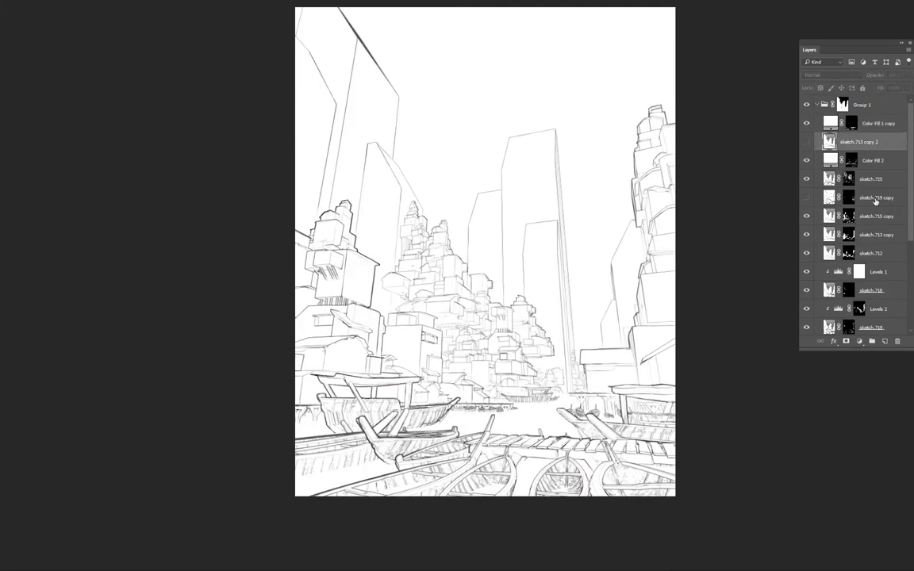
{"action": "scroll", "coordinate": [588, 296], "scroll_direction": "up", "scroll_amount": 5, "text": "alt"}
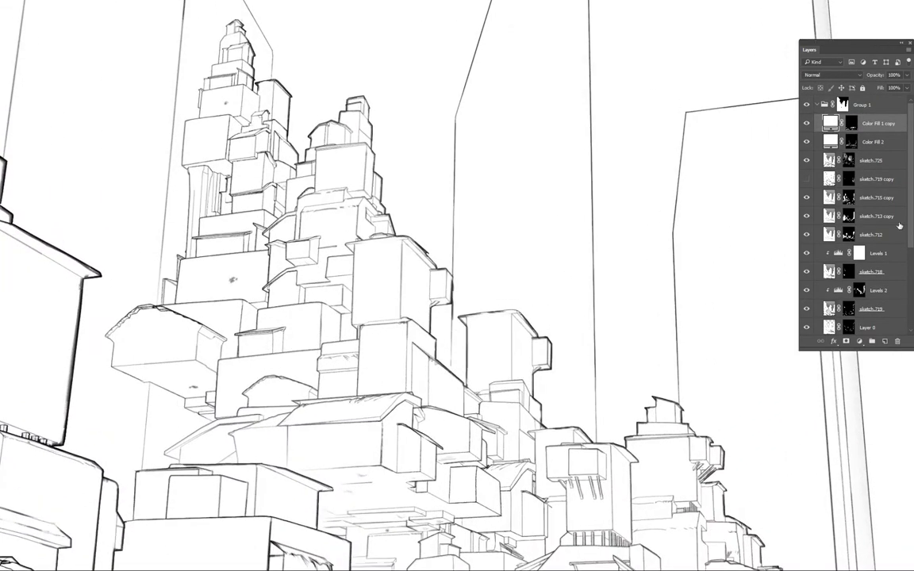
{"action": "left_click", "coordinate": [859, 341]}
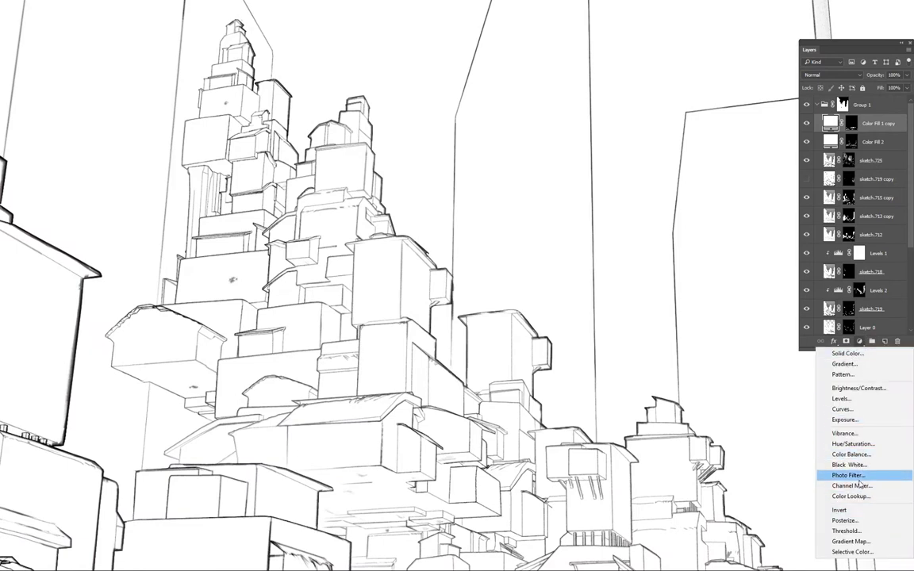
{"action": "left_click", "coordinate": [844, 521]}
{"action": "scroll", "coordinate": [476, 318], "scroll_direction": "up", "scroll_amount": 4, "text": "alt"}
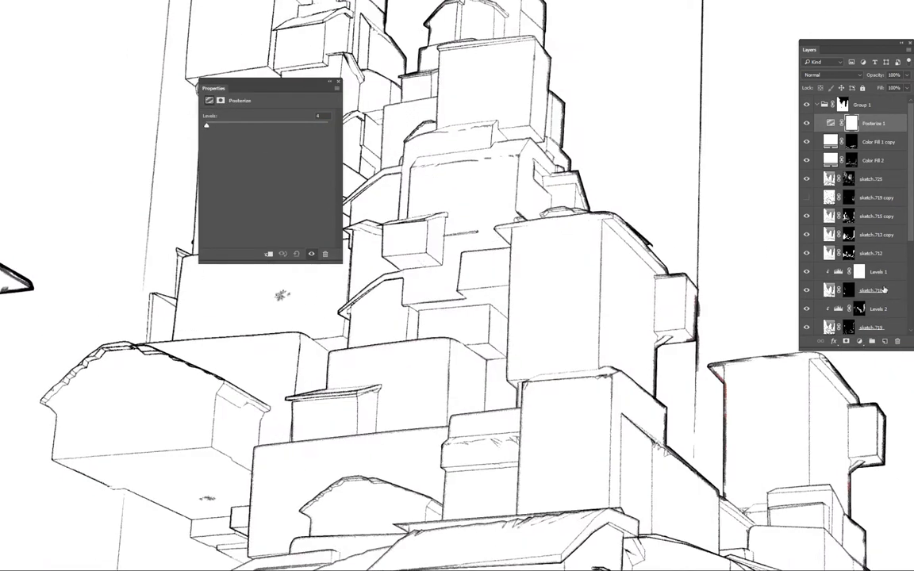
{"action": "left_click", "coordinate": [898, 342]}
Step: Add a Threshold adjustment at level 127 above Color Fill 1 copy to turn the linework pure black and white
{"action": "left_click", "coordinate": [860, 341]}
{"action": "left_click", "coordinate": [837, 516]}
{"action": "mouse_move", "coordinate": [271, 167]}
{"action": "left_mouse_down"}
{"action": "mouse_move", "coordinate": [259, 167]}
{"action": "mouse_move", "coordinate": [267, 168]}
{"action": "left_mouse_up"}
{"action": "scroll", "coordinate": [527, 282], "scroll_direction": "down", "scroll_amount": 6, "text": "alt"}
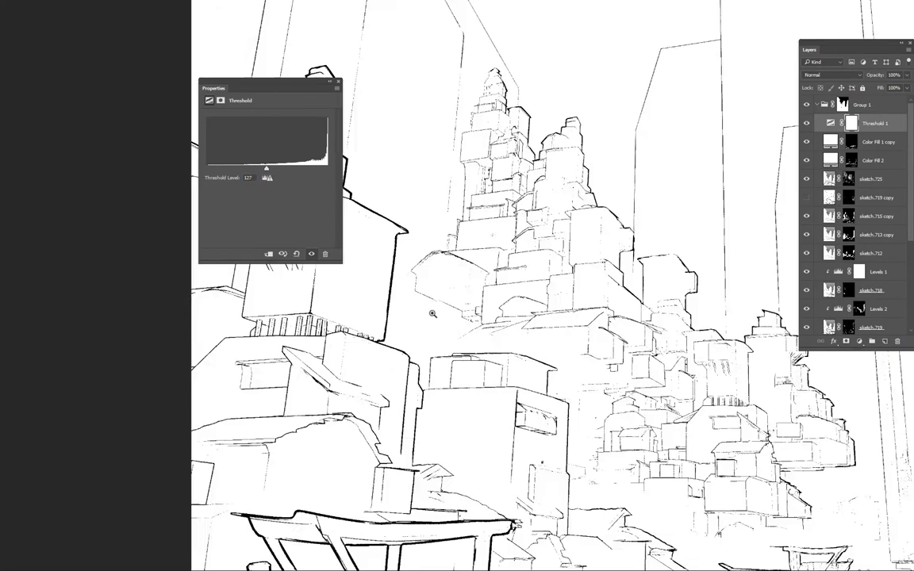
Step: Collapse Group 1, stamp the visible thresholded drawing onto a new layer above it, and check the lines up close
{"action": "scroll", "coordinate": [527, 283], "scroll_direction": "up", "scroll_amount": 5, "text": "alt"}
{"action": "left_click", "coordinate": [818, 104]}
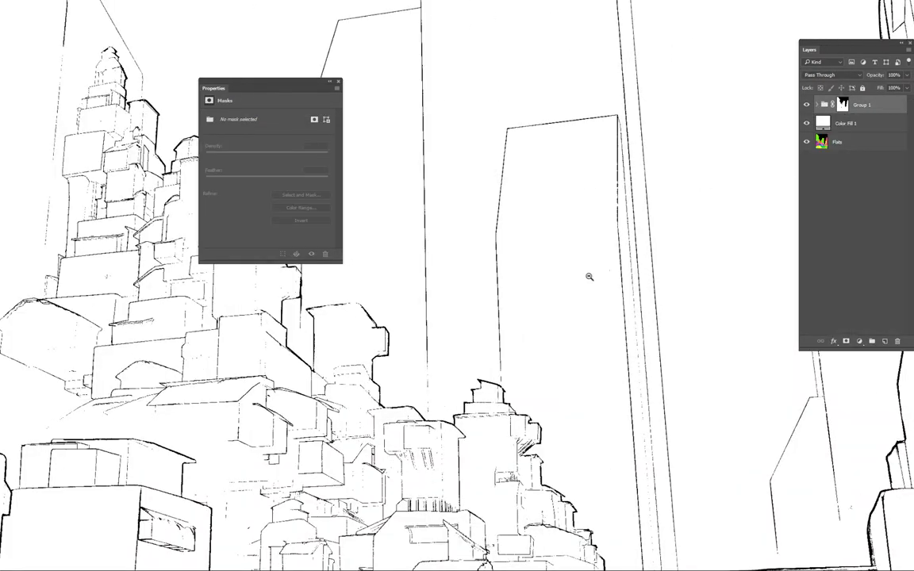
{"action": "scroll", "coordinate": [588, 275], "scroll_direction": "down", "scroll_amount": 4, "text": "alt"}
{"action": "scroll", "coordinate": [563, 305], "scroll_direction": "down", "scroll_amount": 2, "text": "alt"}
{"action": "key", "text": "ctrl+shift+alt+e"}
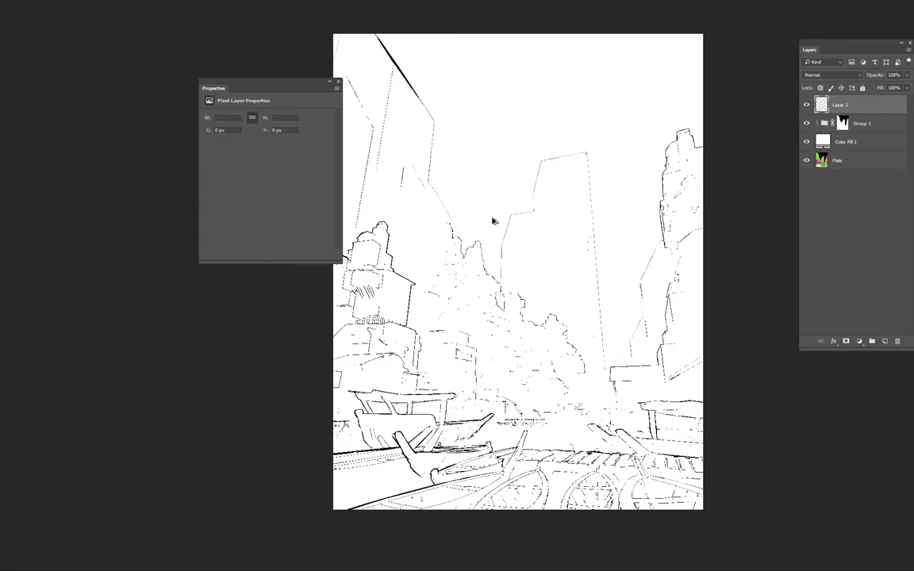
{"action": "scroll", "coordinate": [518, 363], "scroll_direction": "up", "scroll_amount": 6, "text": "alt"}
{"action": "scroll", "coordinate": [615, 305], "scroll_direction": "down", "scroll_amount": 6, "text": "alt"}
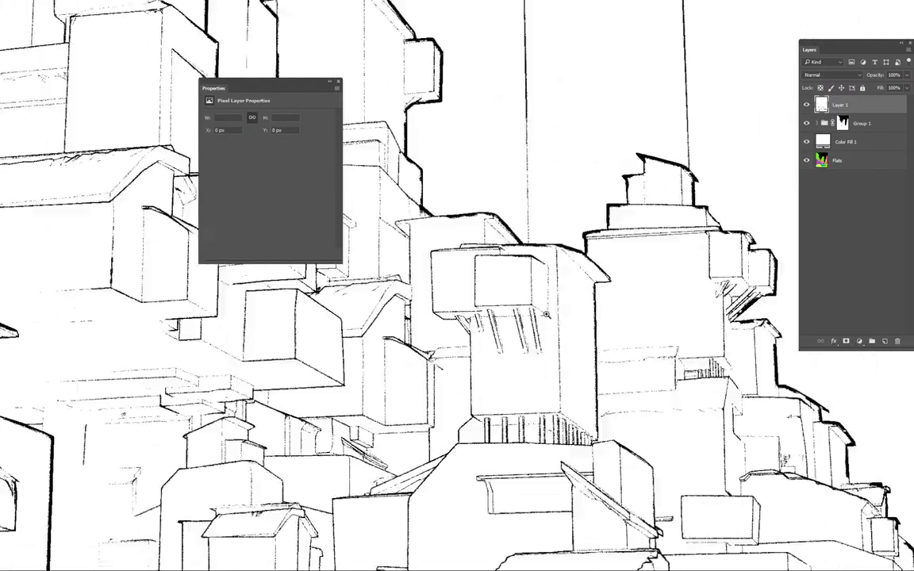
Step: Remove the Threshold adjustment and place the stamped Layer 1 at the top of Group 1 behind a black mask
{"action": "left_click", "coordinate": [817, 123]}
{"action": "left_click", "coordinate": [872, 141]}
{"action": "left_click", "coordinate": [843, 123]}
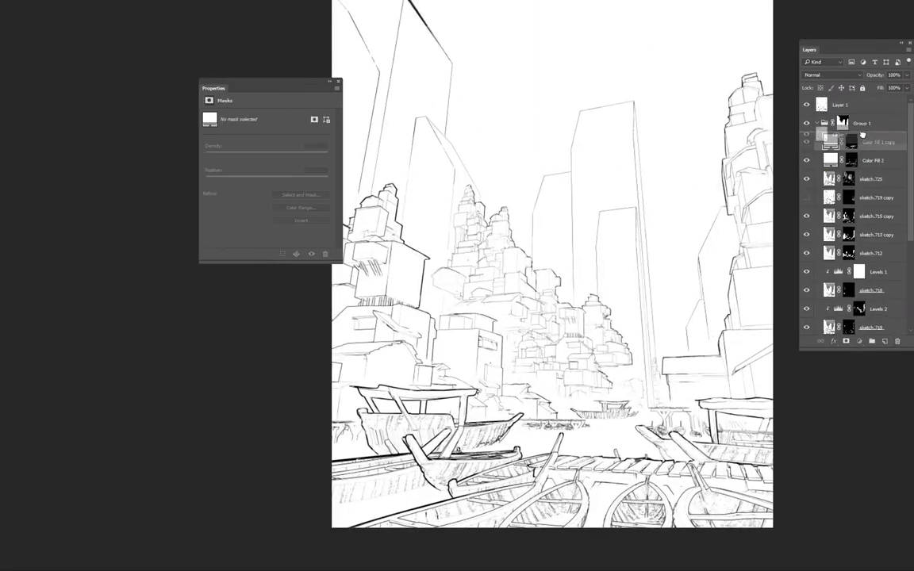
{"action": "left_click", "coordinate": [841, 101]}
Step: View the canvas full screen and brush white on Layer 1's mask around the left-hand stacked tower to bring in crisp outlines
{"action": "key", "text": "f"}
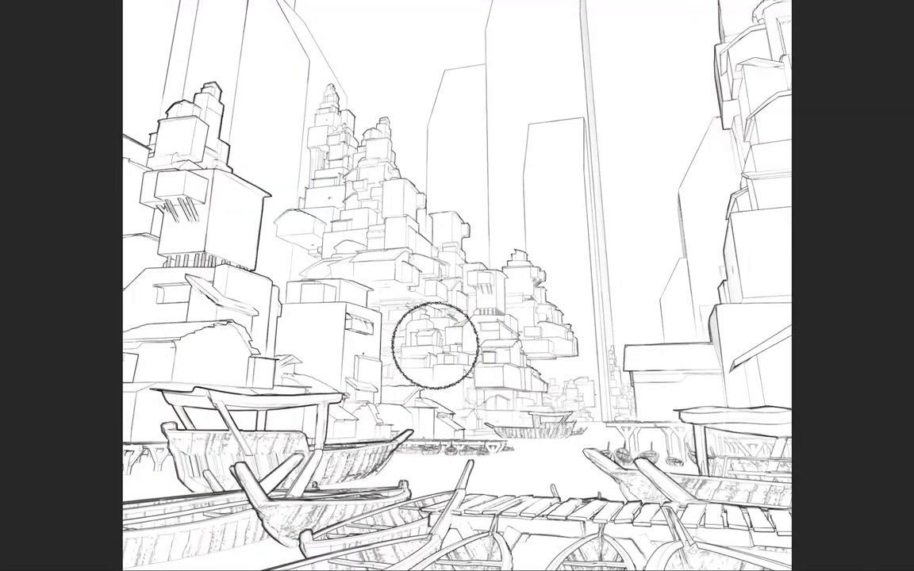
{"action": "scroll", "coordinate": [432, 365], "scroll_direction": "up", "scroll_amount": 2, "text": "alt"}
{"action": "scroll", "coordinate": [252, 245], "scroll_direction": "down", "scroll_amount": 2, "text": "alt"}
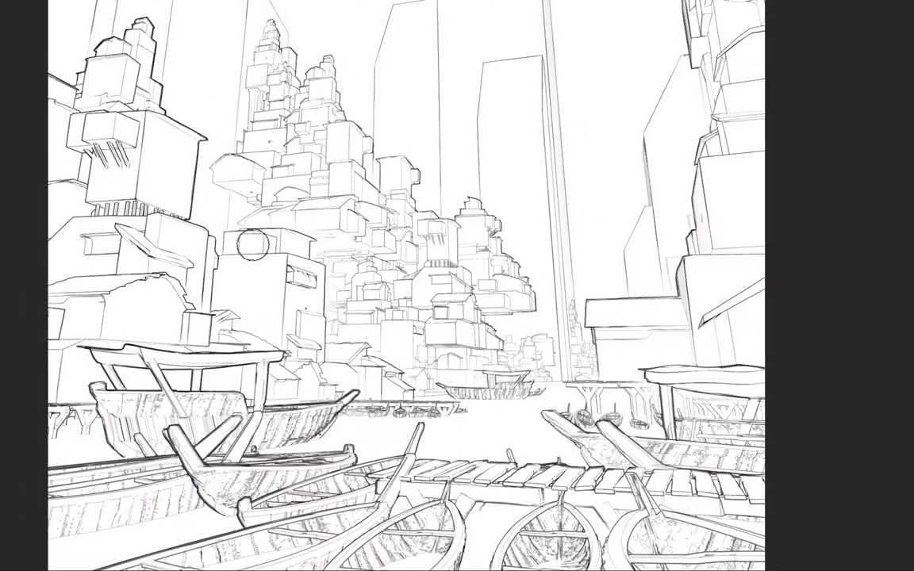
{"action": "scroll", "coordinate": [333, 298], "scroll_direction": "left", "scroll_amount": 3, "text": "ctrl"}
{"action": "scroll", "coordinate": [352, 339], "scroll_direction": "up", "scroll_amount": 1}
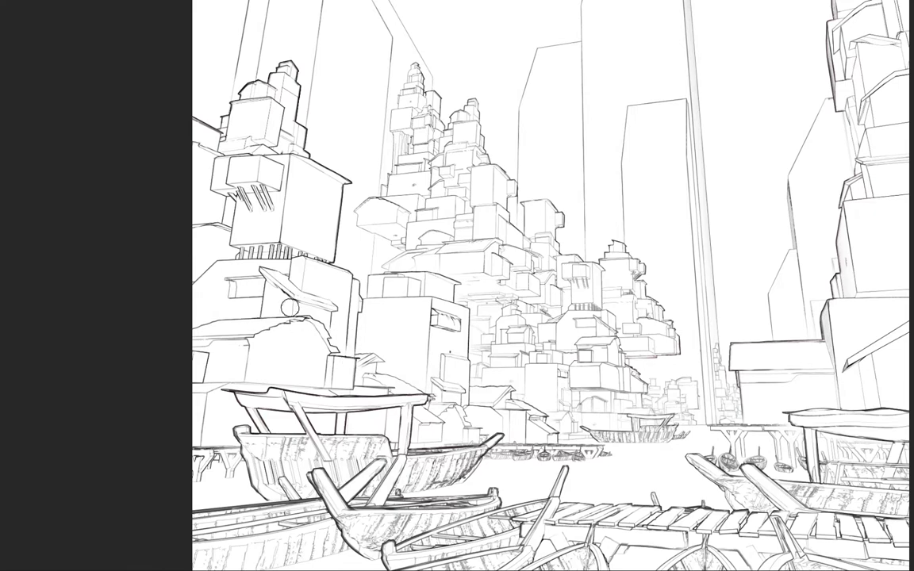
{"action": "scroll", "coordinate": [337, 235], "scroll_direction": "up", "scroll_amount": 2}
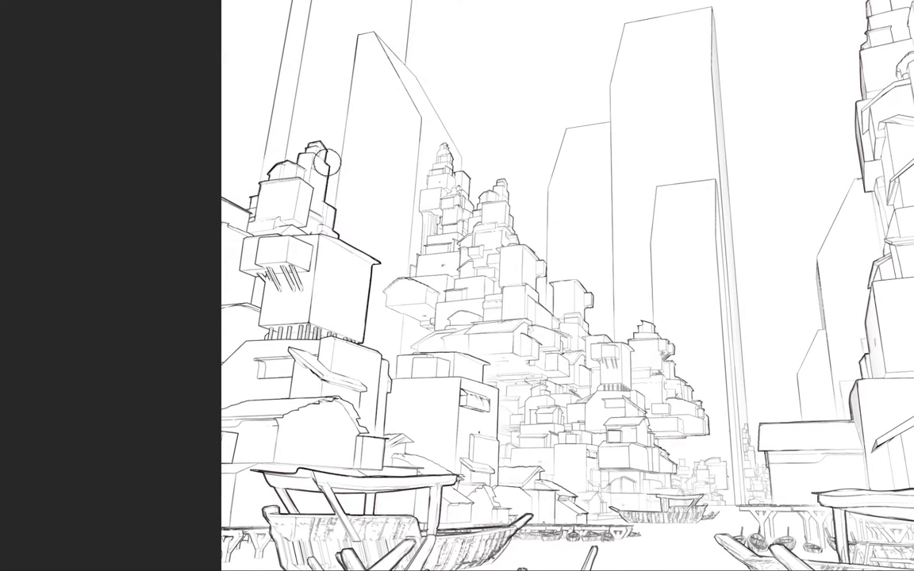
{"action": "scroll", "coordinate": [329, 250], "scroll_direction": "up", "scroll_amount": 1}
{"action": "scroll", "coordinate": [399, 308], "scroll_direction": "down", "scroll_amount": 2}
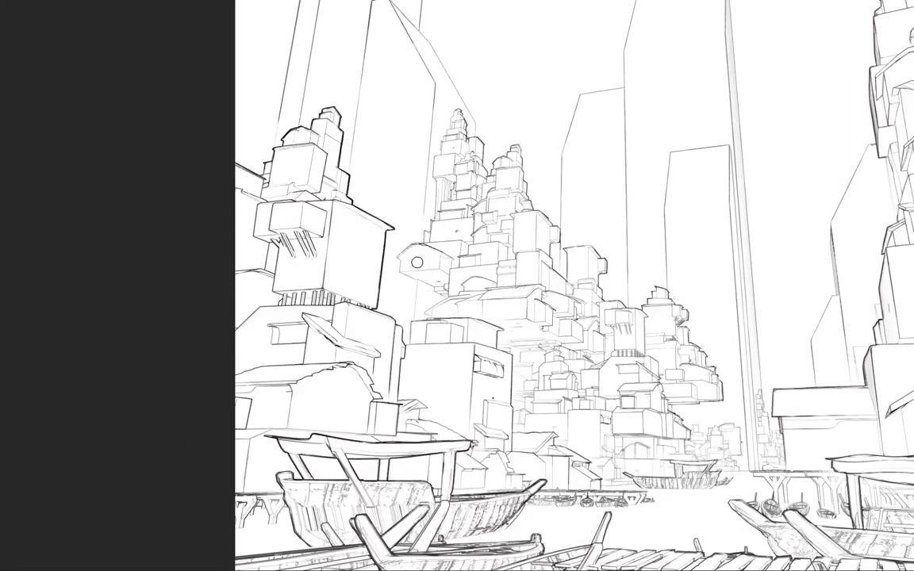
Step: Enlarge the brush and paint Layer 1's mask over the central clustered houses to strengthen their outlines
{"action": "key", "text": "bracketright"}
{"action": "key", "text": "bracketright"}
{"action": "key", "text": "bracketright"}
{"action": "scroll", "coordinate": [463, 212], "scroll_direction": "down", "scroll_amount": 2}
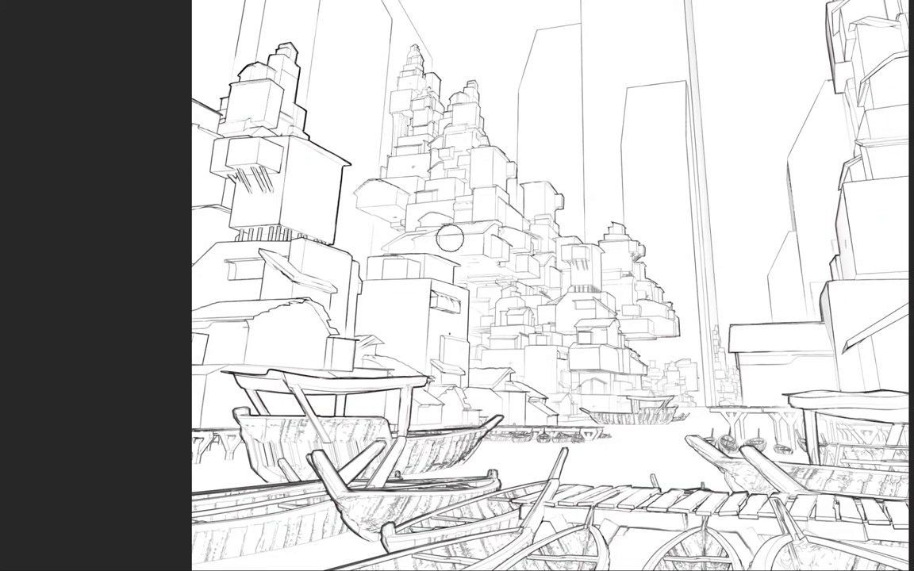
{"action": "scroll", "coordinate": [430, 237], "scroll_direction": "down", "scroll_amount": 2}
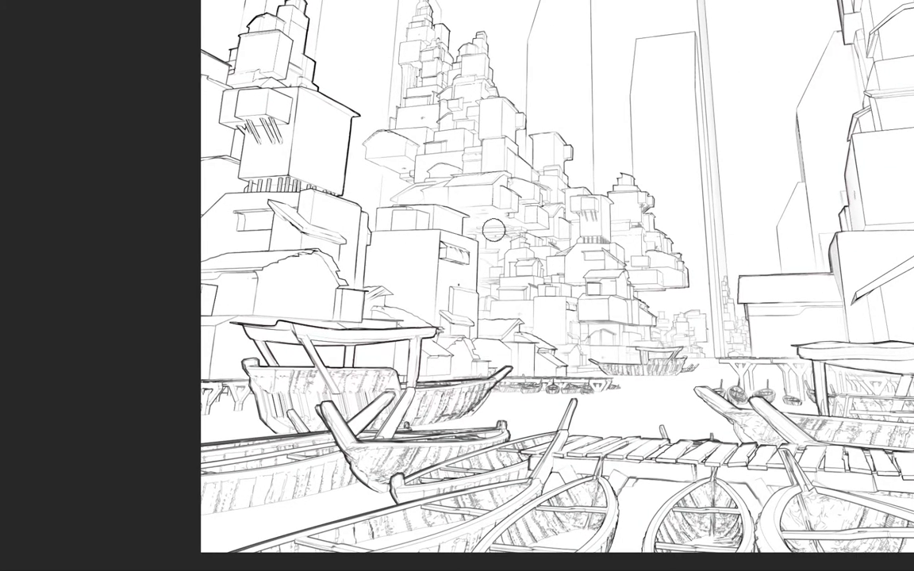
{"action": "scroll", "coordinate": [482, 254], "scroll_direction": "down", "scroll_amount": 2}
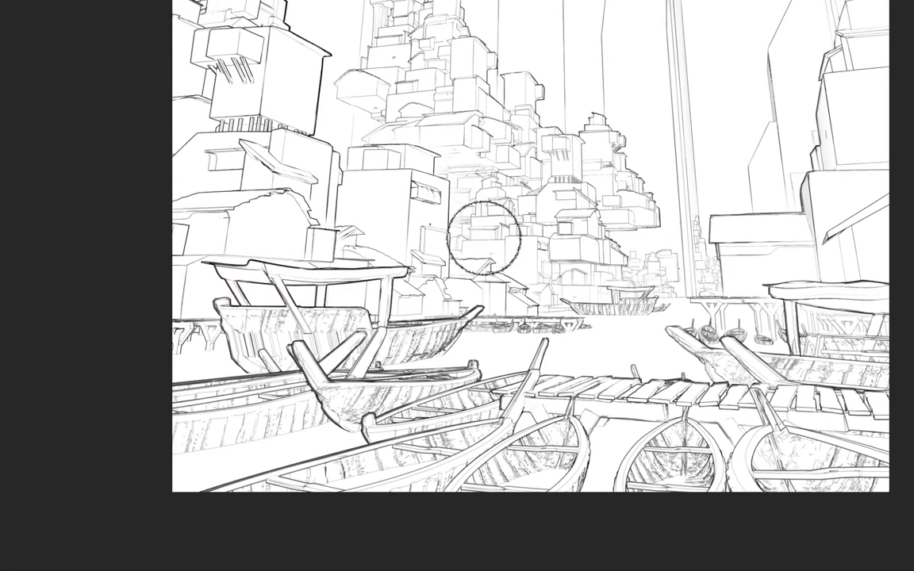
Step: Brush Layer 1's mask over the lower central houses, the right-hand building and the pier beside it to sharpen their lines
{"action": "scroll", "coordinate": [484, 238], "scroll_direction": "up", "scroll_amount": 1}
{"action": "scroll", "coordinate": [526, 250], "scroll_direction": "down", "scroll_amount": 1, "text": "alt"}
{"action": "scroll", "coordinate": [452, 324], "scroll_direction": "right", "scroll_amount": 2, "text": "ctrl"}
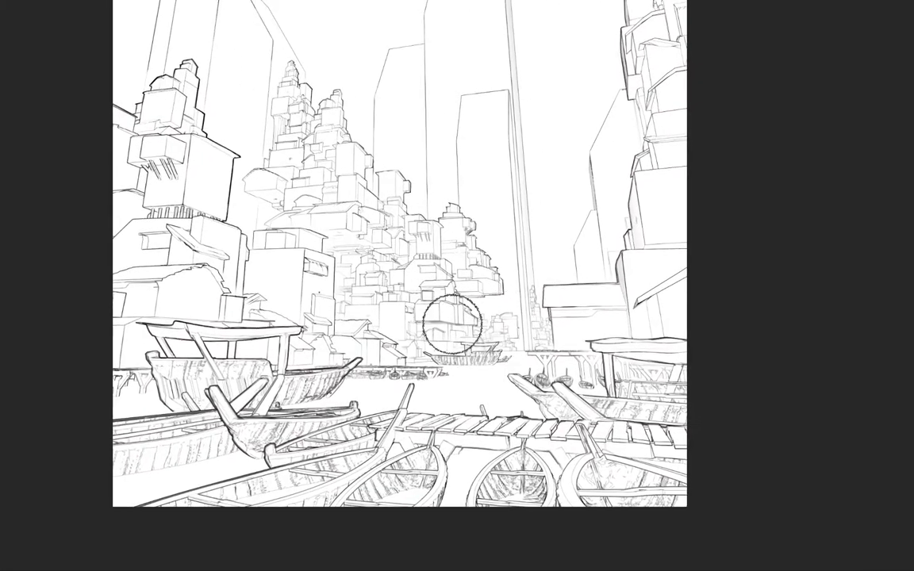
{"action": "scroll", "coordinate": [602, 333], "scroll_direction": "up", "scroll_amount": 2}
{"action": "scroll", "coordinate": [603, 333], "scroll_direction": "right", "scroll_amount": 1, "text": "ctrl"}
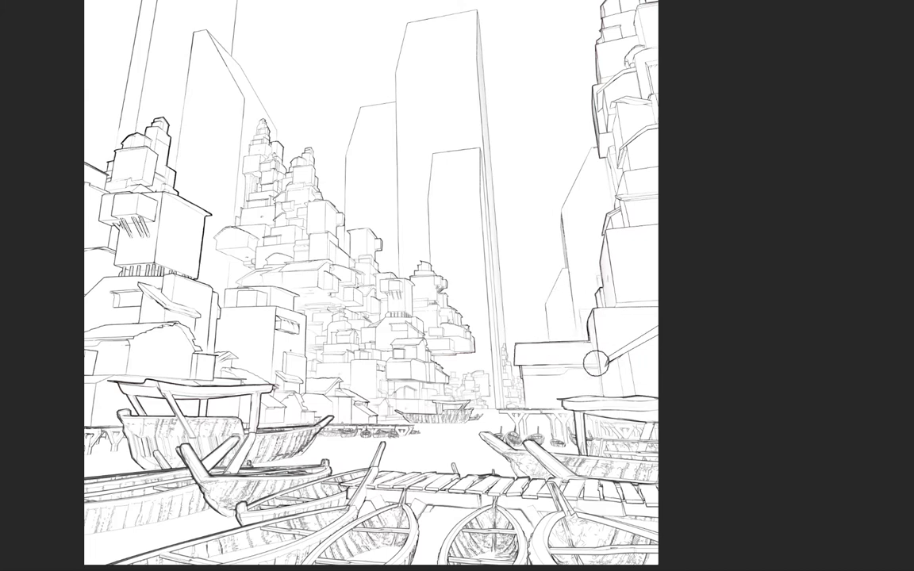
{"action": "scroll", "coordinate": [596, 363], "scroll_direction": "up", "scroll_amount": 2}
{"action": "scroll", "coordinate": [596, 363], "scroll_direction": "right", "scroll_amount": 1, "text": "ctrl"}
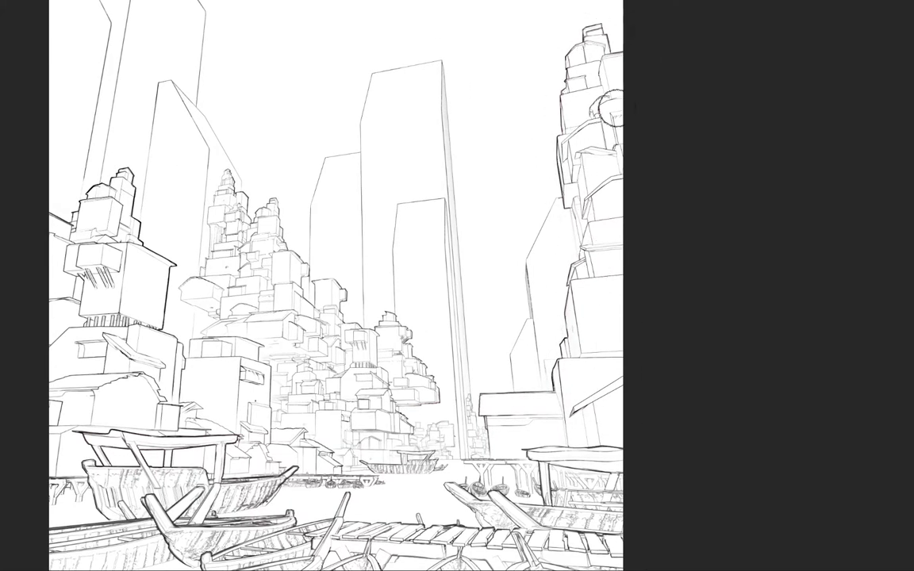
{"action": "scroll", "coordinate": [610, 111], "scroll_direction": "down", "scroll_amount": 5}
{"action": "scroll", "coordinate": [611, 111], "scroll_direction": "left", "scroll_amount": 1, "text": "ctrl"}
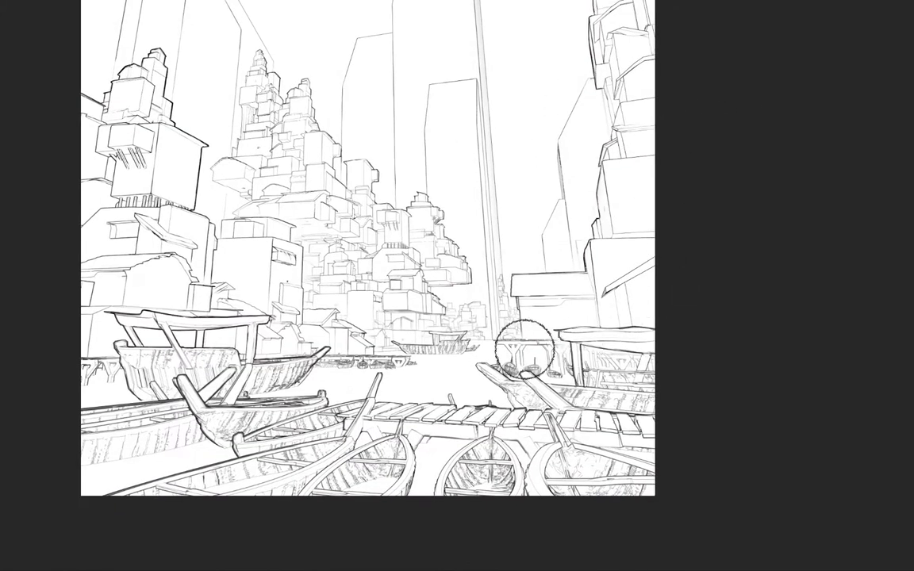
Step: Paint Layer 1's mask around the small moored boats, the piers and the left-edge building, and review the whole drawing
{"action": "scroll", "coordinate": [550, 368], "scroll_direction": "up", "scroll_amount": 5, "text": "alt"}
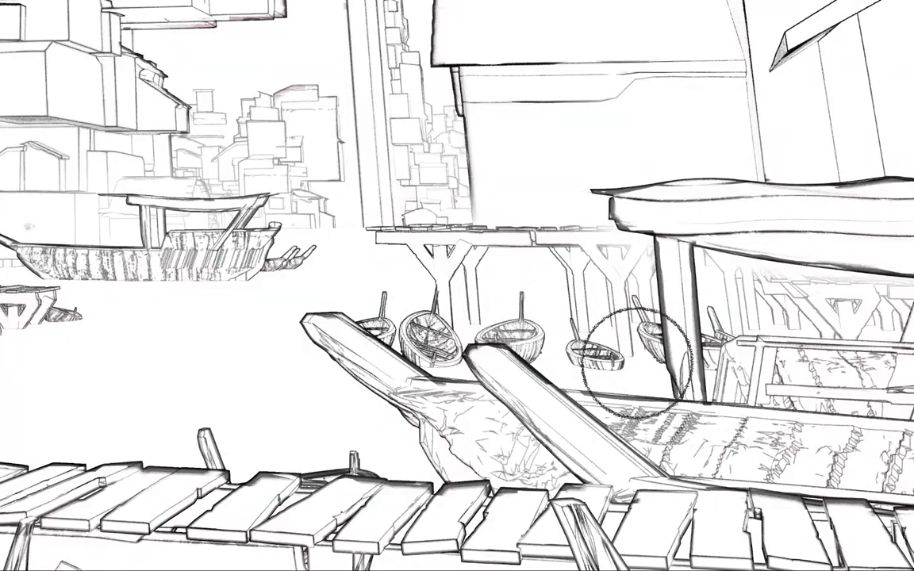
{"action": "scroll", "coordinate": [612, 357], "scroll_direction": "down", "scroll_amount": 3, "text": "alt"}
{"action": "scroll", "coordinate": [786, 316], "scroll_direction": "down", "scroll_amount": 5, "text": "alt"}
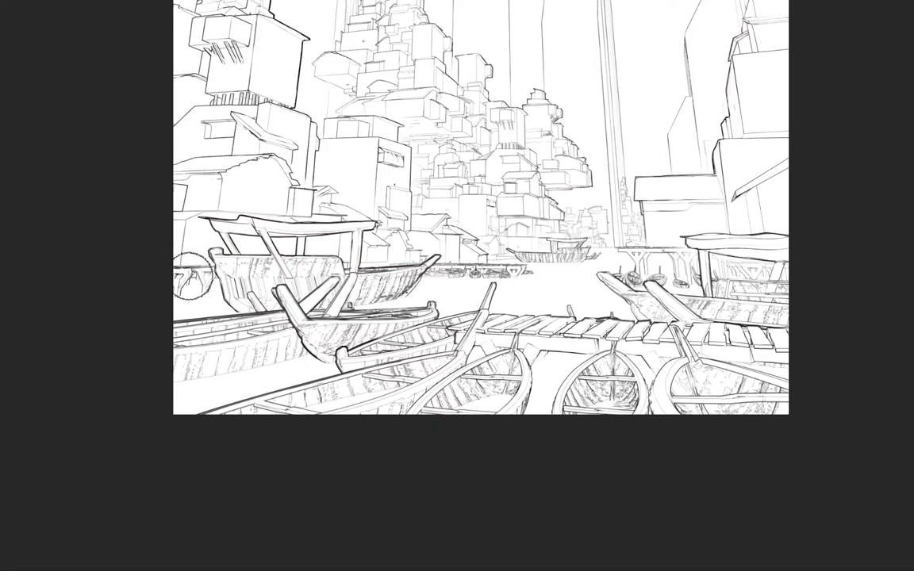
{"action": "scroll", "coordinate": [303, 159], "scroll_direction": "down", "scroll_amount": 3, "text": "alt"}
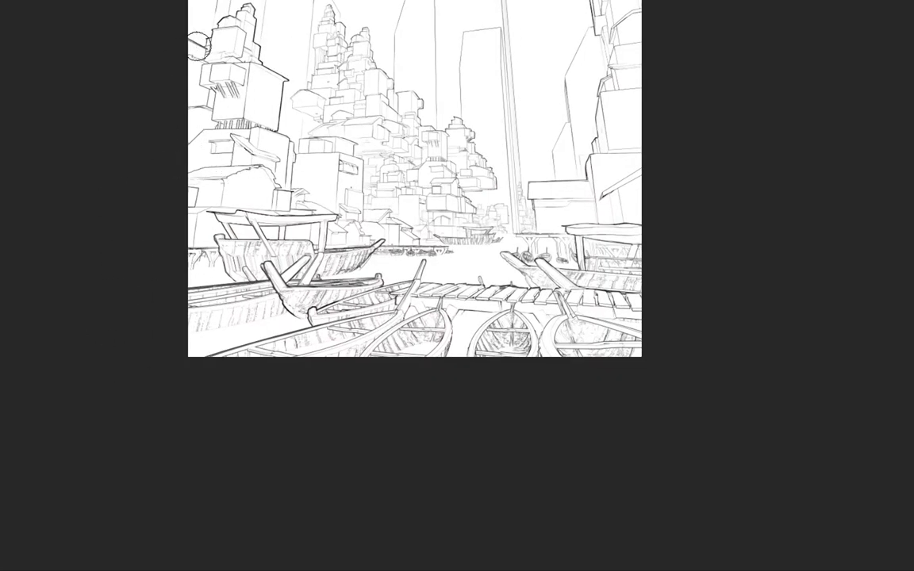
{"action": "scroll", "coordinate": [492, 188], "scroll_direction": "down", "scroll_amount": 2, "text": "alt"}
{"action": "scroll", "coordinate": [367, 166], "scroll_direction": "up", "scroll_amount": 1}
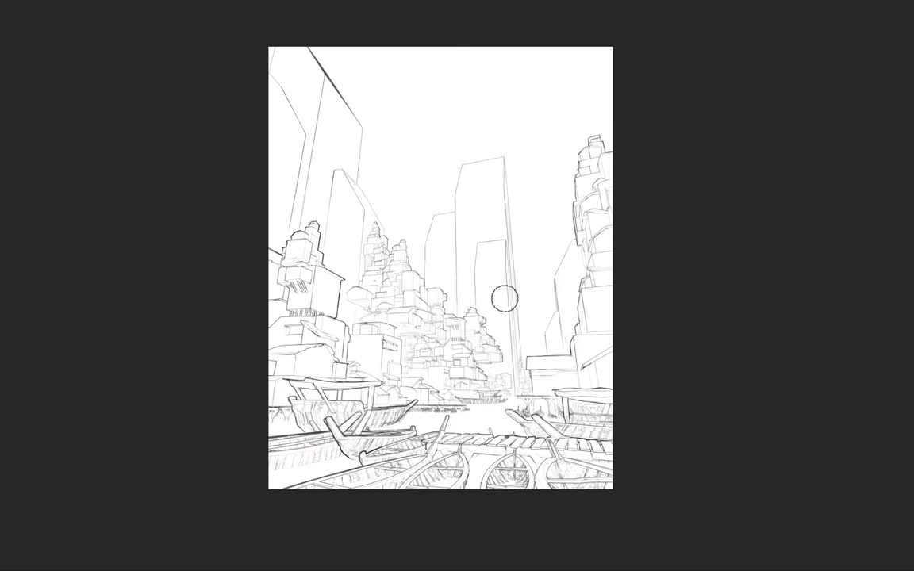
{"action": "scroll", "coordinate": [538, 397], "scroll_direction": "up", "scroll_amount": 3, "text": "alt"}
Step: Restore the full interface, add a Threshold adjustment at level 194 above Layer 1, and stamp the visible result onto a new layer
{"action": "key", "text": "f"}
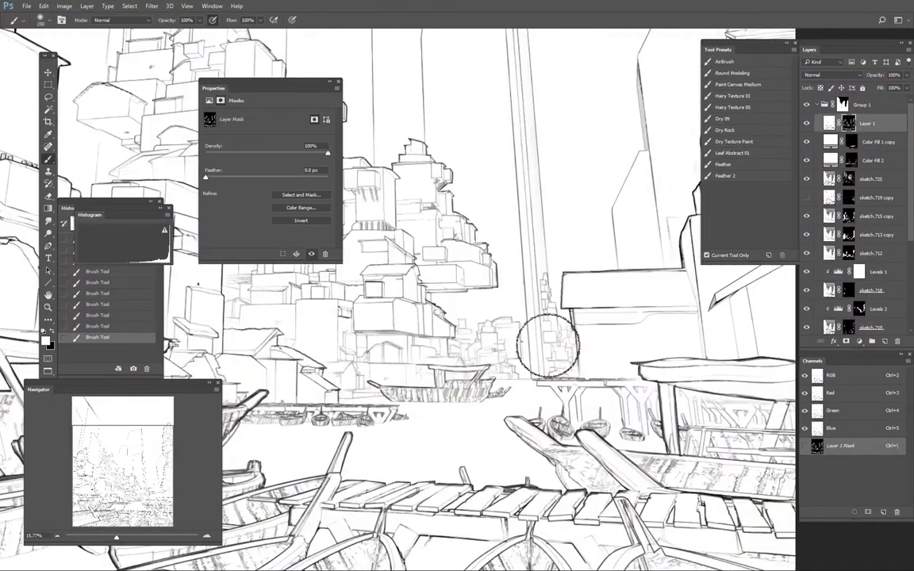
{"action": "scroll", "coordinate": [548, 345], "scroll_direction": "up", "scroll_amount": 1, "text": "alt"}
{"action": "key", "text": "m"}
{"action": "left_click_drag", "start_coordinate": [547, 345], "coordinate": [603, 381]}
{"action": "key", "text": "ctrl+d"}
{"action": "left_click", "coordinate": [860, 341]}
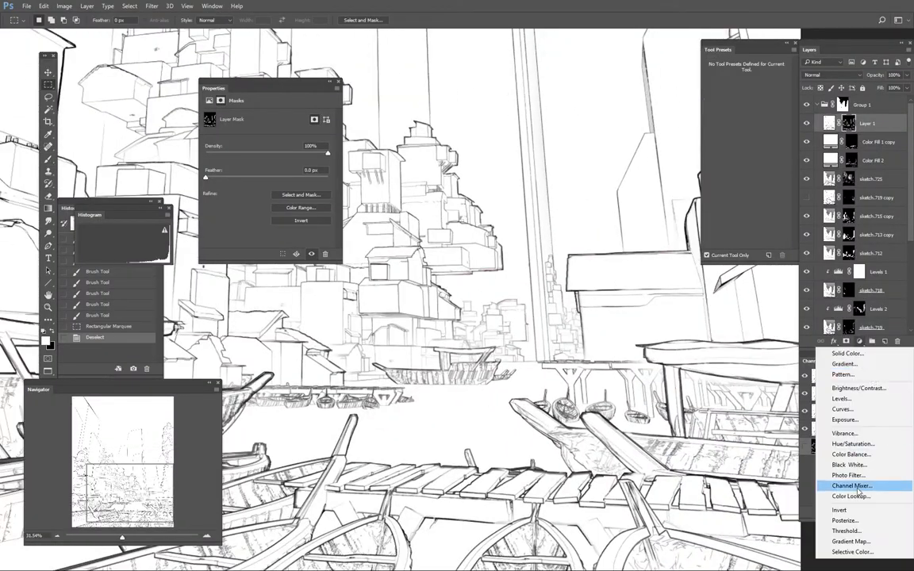
{"action": "left_click", "coordinate": [846, 531]}
{"action": "left_click_drag", "start_coordinate": [266, 169], "coordinate": [302, 169]}
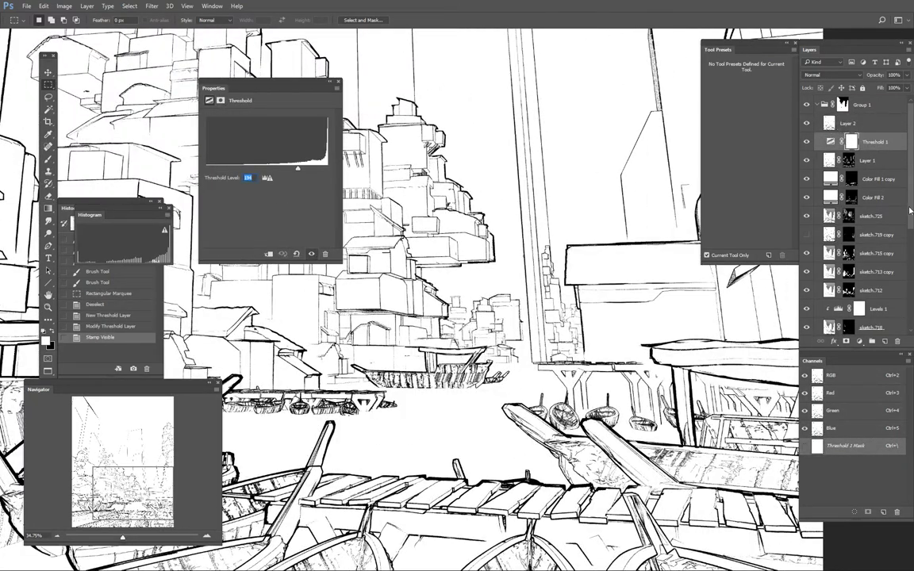
Step: Delete the Threshold adjustment and brush Layer 2's black mask over the distant houses behind the moored ship to strengthen their outlines
{"action": "key", "text": "Delete"}
{"action": "key", "text": "Delete"}
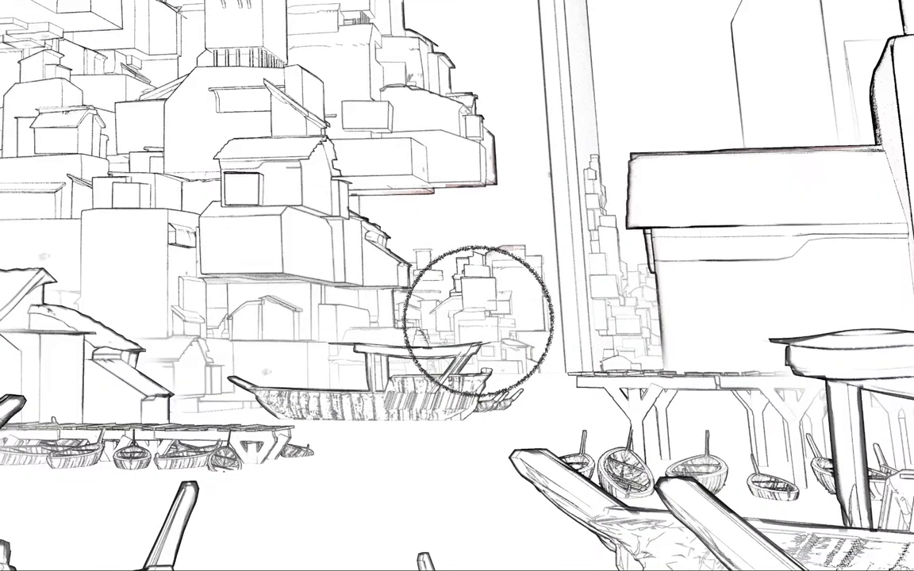
{"action": "mouse_move", "coordinate": [474, 322]}
{"action": "left_mouse_down"}
{"action": "mouse_move", "coordinate": [444, 263]}
{"action": "mouse_move", "coordinate": [521, 352]}
{"action": "mouse_move", "coordinate": [498, 365]}
{"action": "mouse_move", "coordinate": [504, 271]}
{"action": "left_mouse_up"}
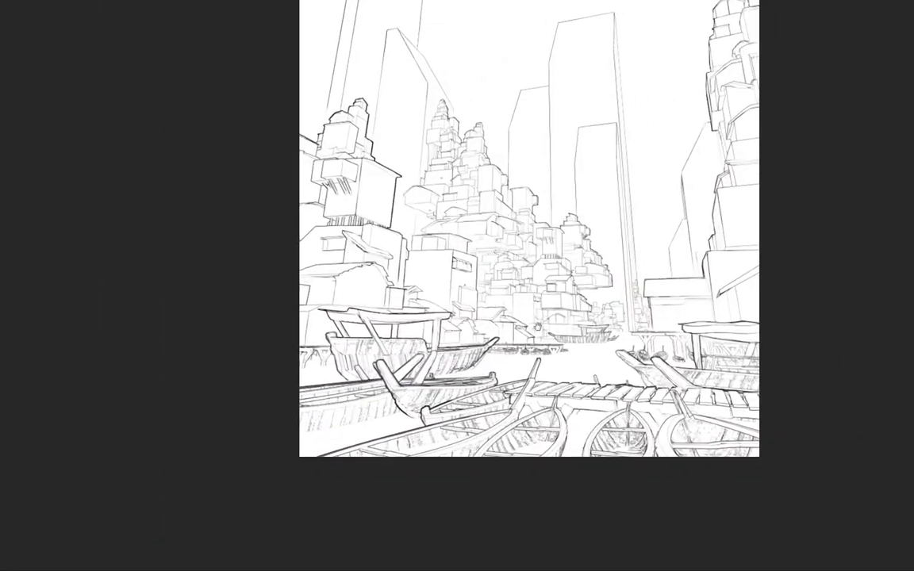
{"action": "scroll", "coordinate": [537, 327], "scroll_direction": "up", "scroll_amount": 2}
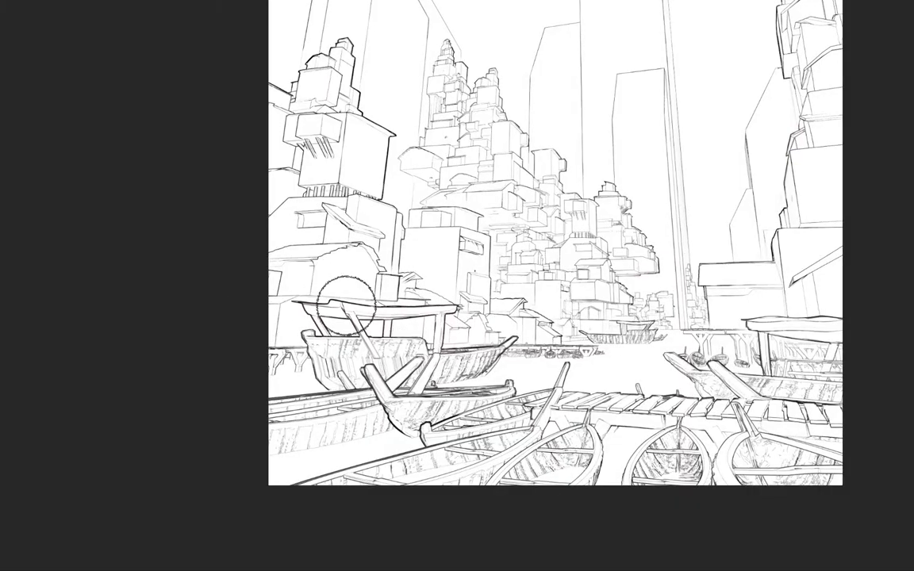
{"action": "key", "text": "bracketleft"}
{"action": "key", "text": "bracketleft"}
{"action": "key", "text": "bracketleft"}
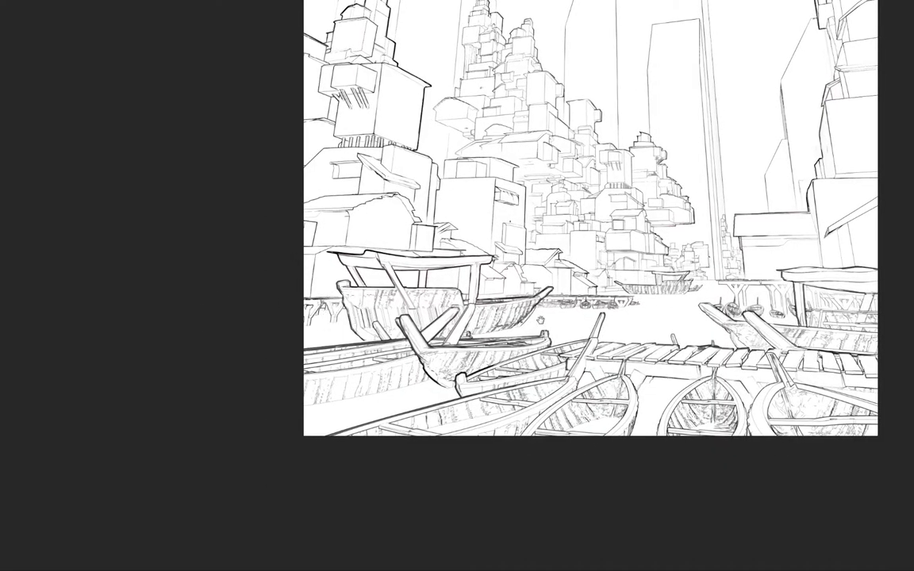
Step: Paint Layer 2's mask with a smaller brush along the covered boat, the far pier and the central waterfront to darken their lines
{"action": "left_click_drag", "start_coordinate": [540, 320], "coordinate": [523, 317]}
{"action": "left_click_drag", "start_coordinate": [650, 289], "coordinate": [632, 293]}
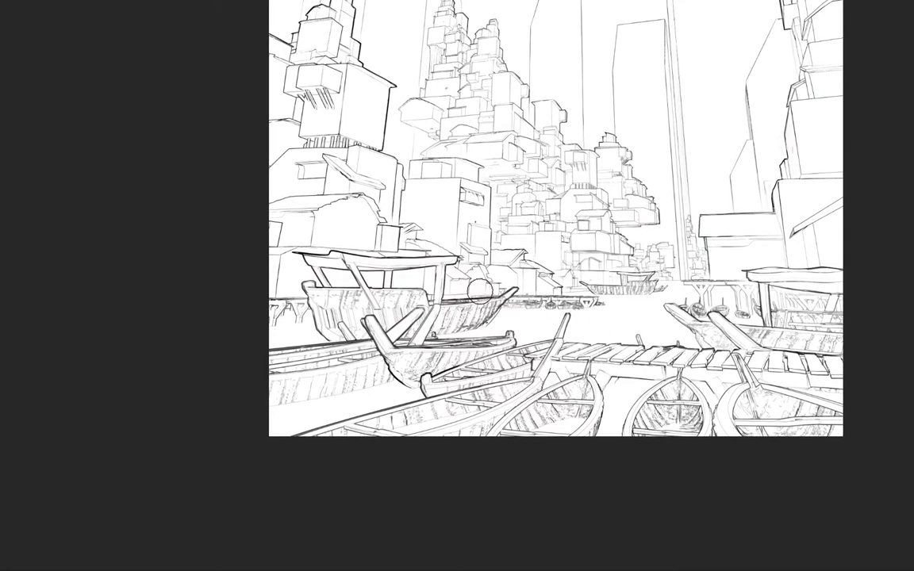
{"action": "left_click_drag", "start_coordinate": [548, 253], "coordinate": [493, 244]}
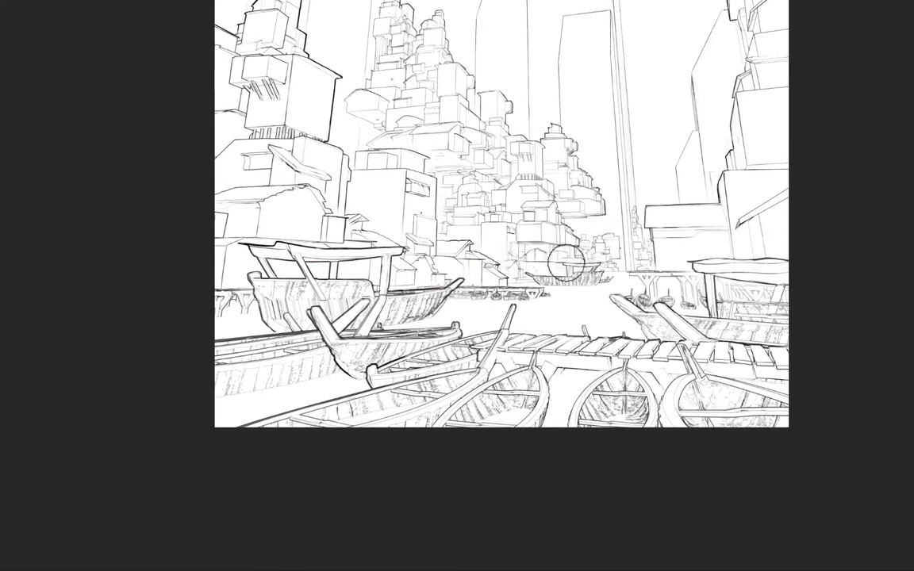
{"action": "mouse_move", "coordinate": [600, 241]}
{"action": "left_mouse_down"}
{"action": "mouse_move", "coordinate": [498, 254]}
{"action": "mouse_move", "coordinate": [547, 275]}
{"action": "mouse_move", "coordinate": [561, 261]}
{"action": "mouse_move", "coordinate": [555, 251]}
{"action": "mouse_move", "coordinate": [536, 301]}
{"action": "mouse_move", "coordinate": [537, 179]}
{"action": "mouse_move", "coordinate": [483, 157]}
{"action": "mouse_move", "coordinate": [339, 188]}
{"action": "mouse_move", "coordinate": [302, 243]}
{"action": "left_mouse_up"}
{"action": "mouse_move", "coordinate": [305, 287]}
{"action": "left_mouse_down"}
{"action": "mouse_move", "coordinate": [497, 349]}
{"action": "mouse_move", "coordinate": [454, 359]}
{"action": "mouse_move", "coordinate": [434, 349]}
{"action": "left_mouse_up"}
Step: Restore the interface, add a Levels adjustment above Layer 2 with input levels 97, 0.63 and 166, and invert its mask to black
{"action": "key", "text": "Tab"}
{"action": "left_click_drag", "start_coordinate": [476, 317], "coordinate": [510, 276]}
{"action": "key", "text": "ctrl+l"}
{"action": "left_click_drag", "start_coordinate": [303, 164], "coordinate": [271, 165]}
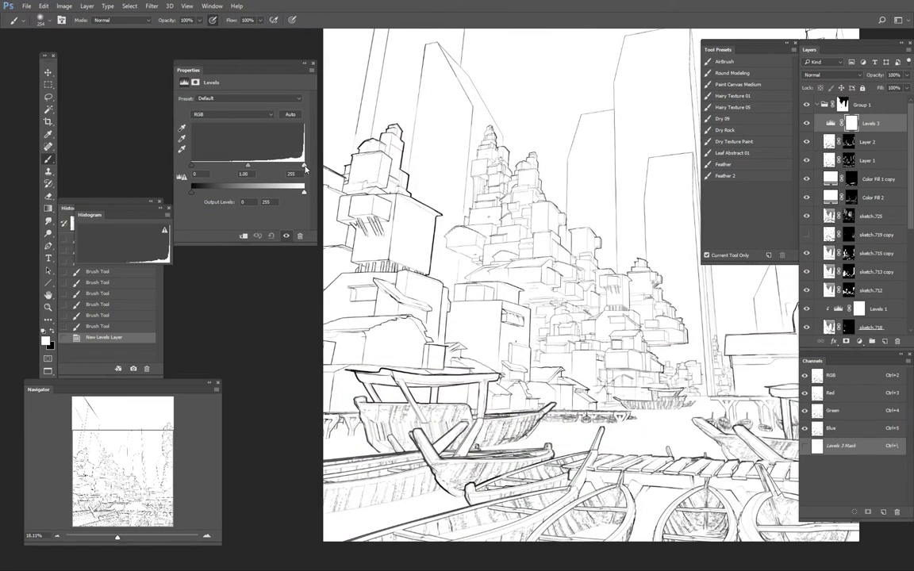
{"action": "left_click_drag", "start_coordinate": [192, 164], "coordinate": [258, 164]}
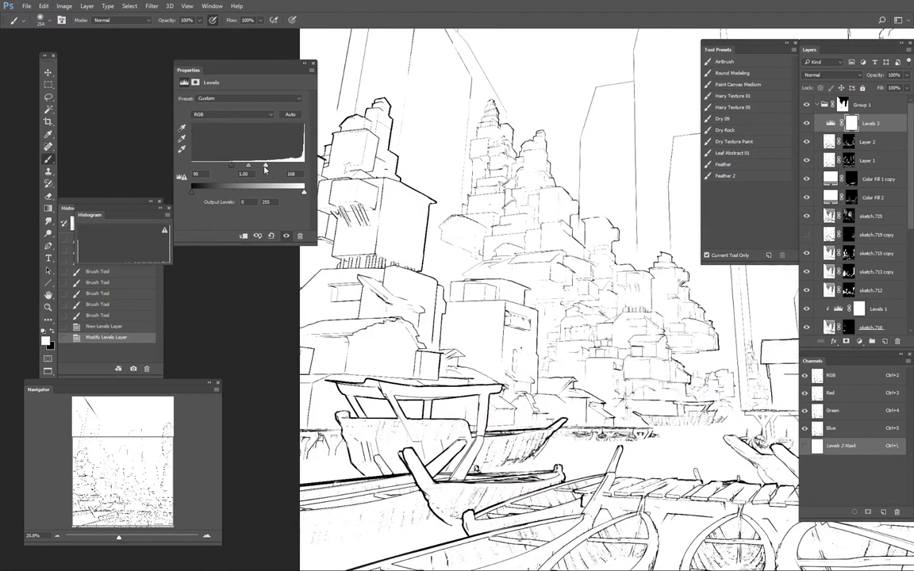
{"action": "scroll", "coordinate": [492, 247], "scroll_direction": "up", "scroll_amount": 1, "text": "alt"}
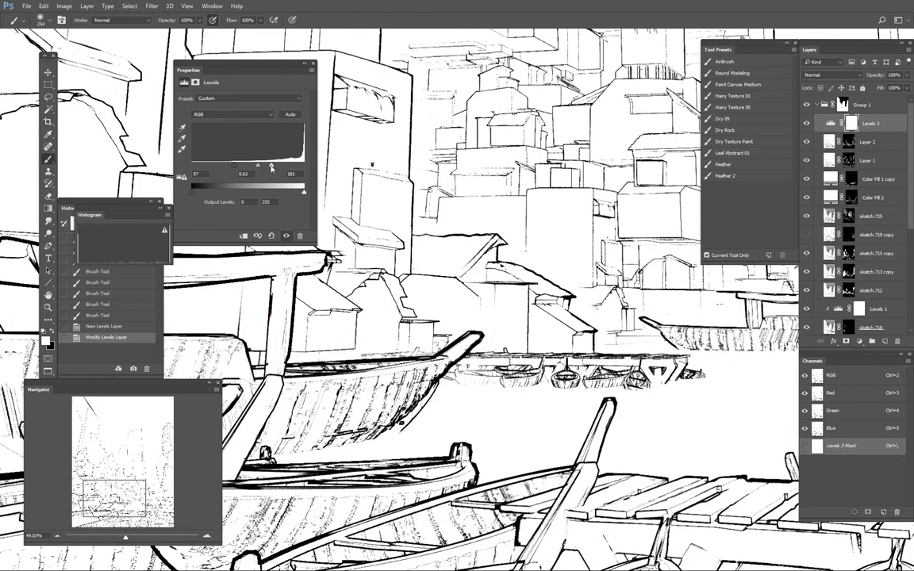
{"action": "scroll", "coordinate": [598, 407], "scroll_direction": "up", "scroll_amount": 3, "text": "alt"}
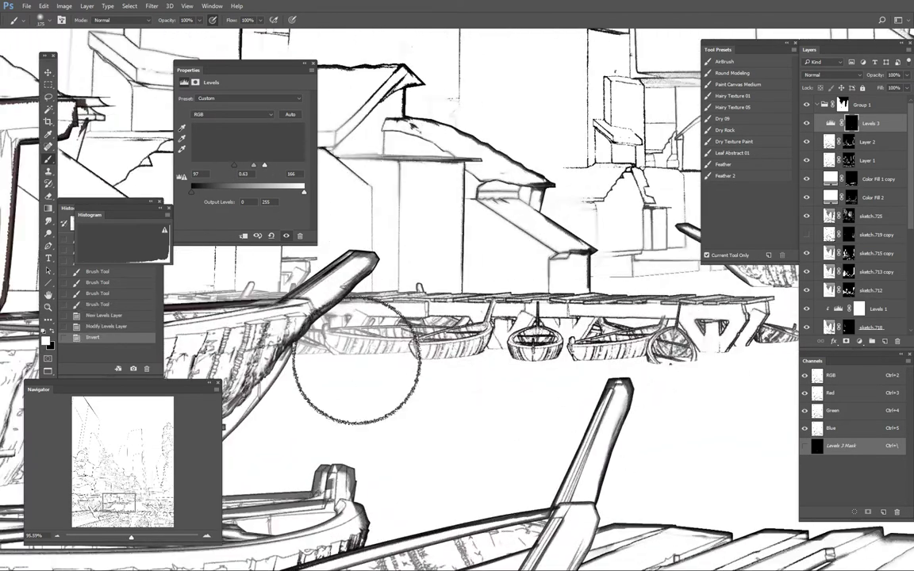
Step: Blend the new Levels adjustment with Lighten at 72% opacity and review the whole drawing
{"action": "left_click", "coordinate": [831, 74]}
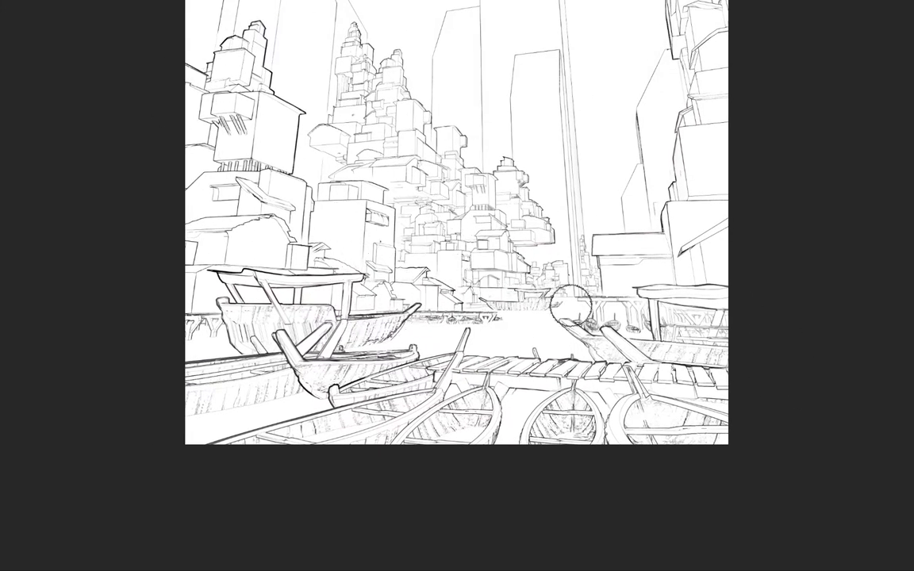
{"action": "key", "text": "Tab"}
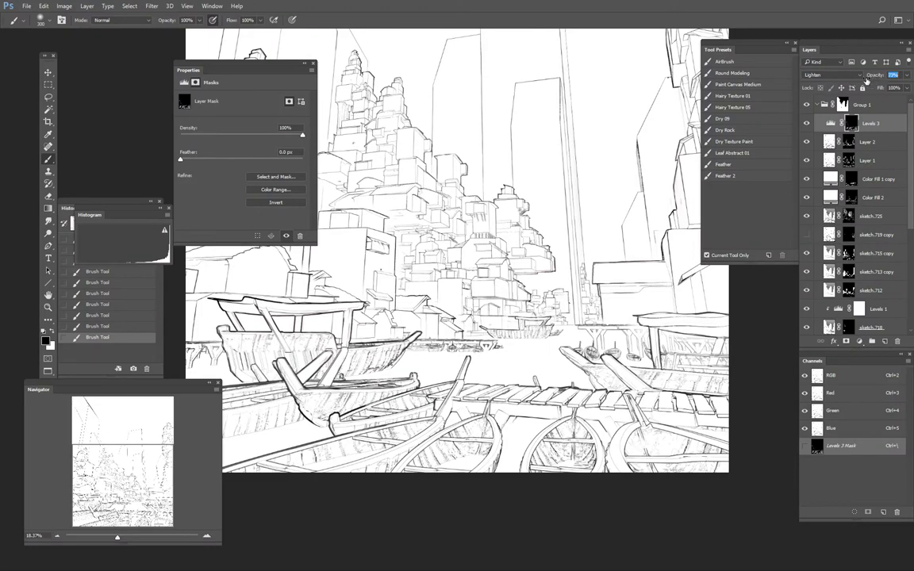
{"action": "scroll", "coordinate": [585, 214], "scroll_direction": "down", "scroll_amount": 3, "text": "alt"}
{"action": "scroll", "coordinate": [622, 292], "scroll_direction": "up", "scroll_amount": 2, "text": "alt"}
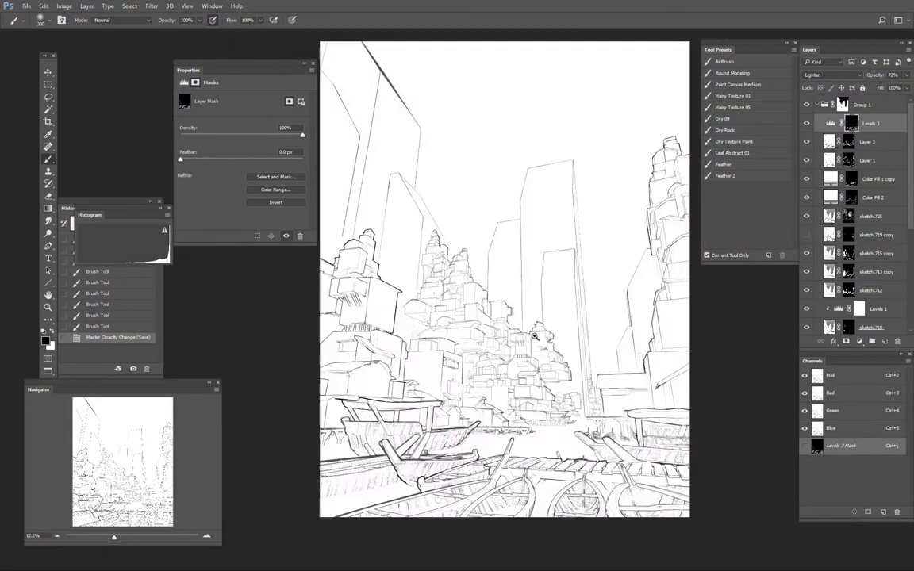
{"action": "scroll", "coordinate": [539, 325], "scroll_direction": "down", "scroll_amount": 1, "text": "alt"}
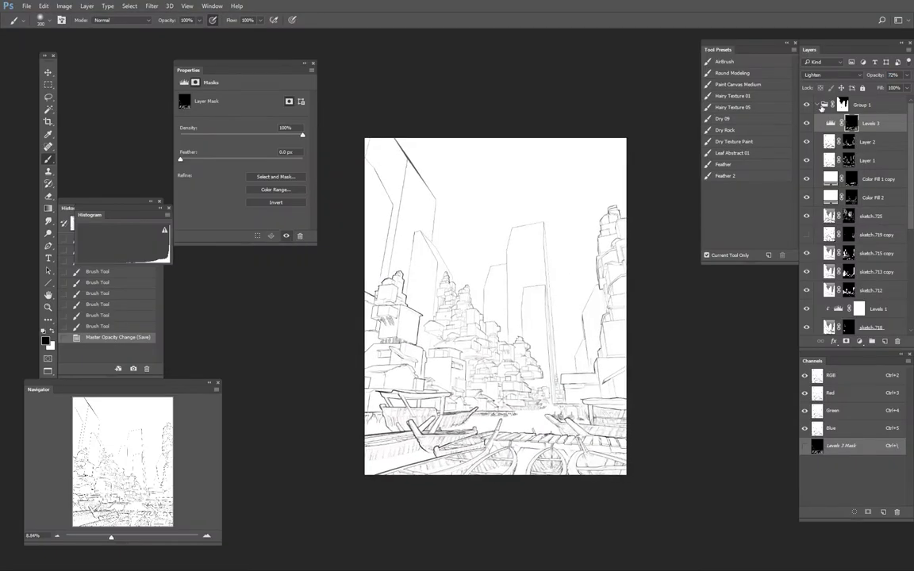
Step: Collapse Group 1 and add a Pattern Fill layer above it using the blotchy grey grunge texture at 100% scale
{"action": "left_click", "coordinate": [820, 106]}
{"action": "scroll", "coordinate": [552, 340], "scroll_direction": "up", "scroll_amount": 1, "text": "alt"}
{"action": "key", "text": "ctrl+alt+shift+p"}
{"action": "left_click", "coordinate": [208, 135]}
{"action": "scroll", "coordinate": [169, 238], "scroll_direction": "down", "scroll_amount": 1}
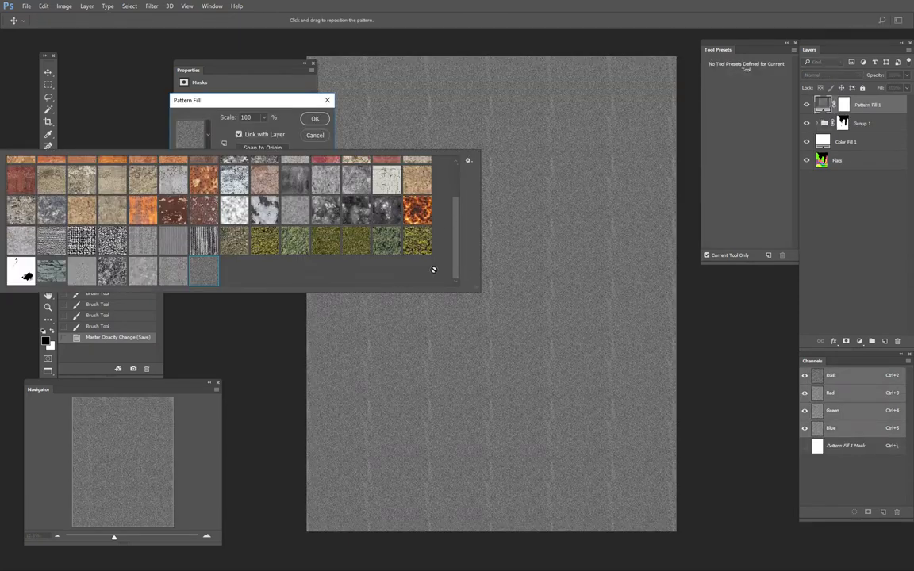
{"action": "left_click", "coordinate": [144, 270]}
{"action": "double_click", "coordinate": [362, 212]}
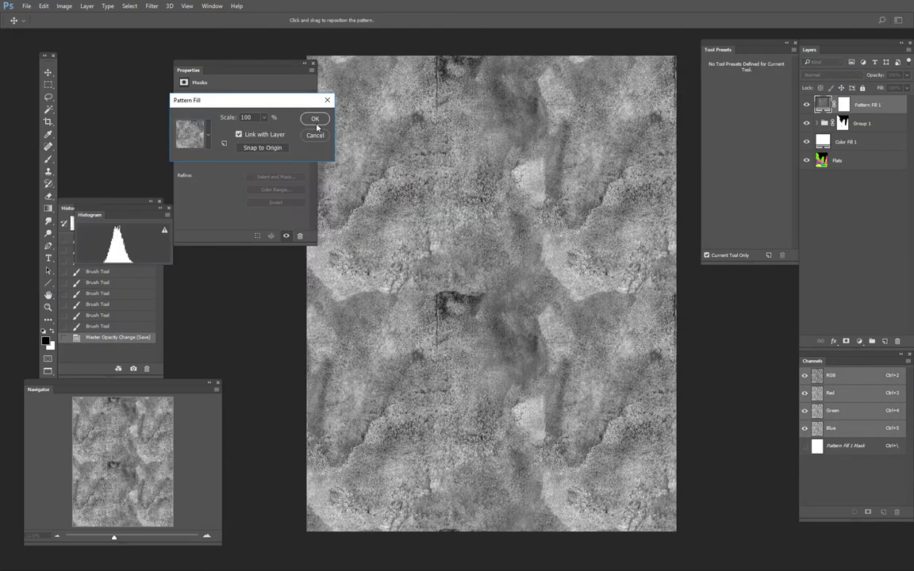
{"action": "left_click", "coordinate": [315, 118]}
{"action": "key", "text": "b"}
Step: Clip a reversed brown-to-grey Gradient Map to the pattern fill, blend it with Color and slightly lower its opacity
{"action": "left_click", "coordinate": [859, 342]}
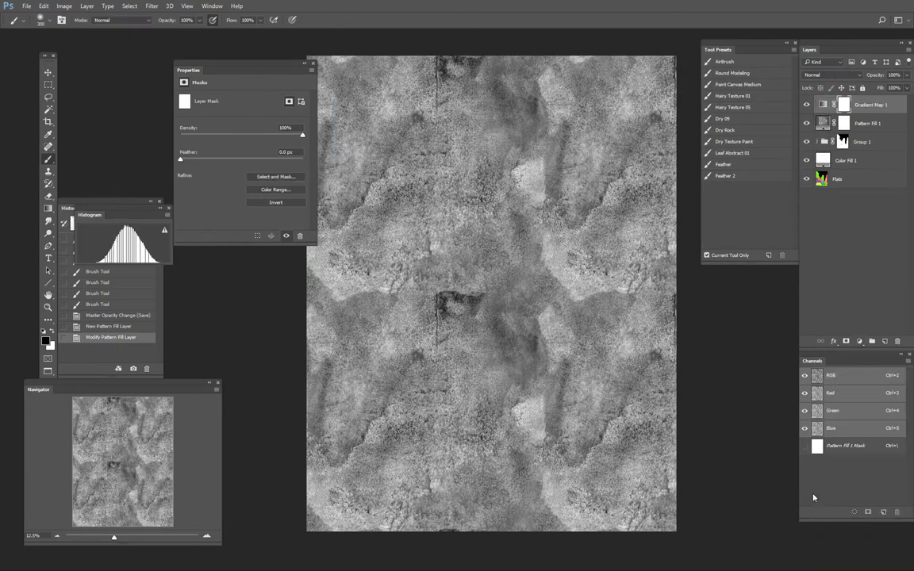
{"action": "left_click", "coordinate": [762, 484]}
{"action": "key", "text": "ctrl+alt+g"}
{"action": "left_click", "coordinate": [238, 101]}
{"action": "left_click", "coordinate": [863, 72]}
{"action": "left_click", "coordinate": [833, 74]}
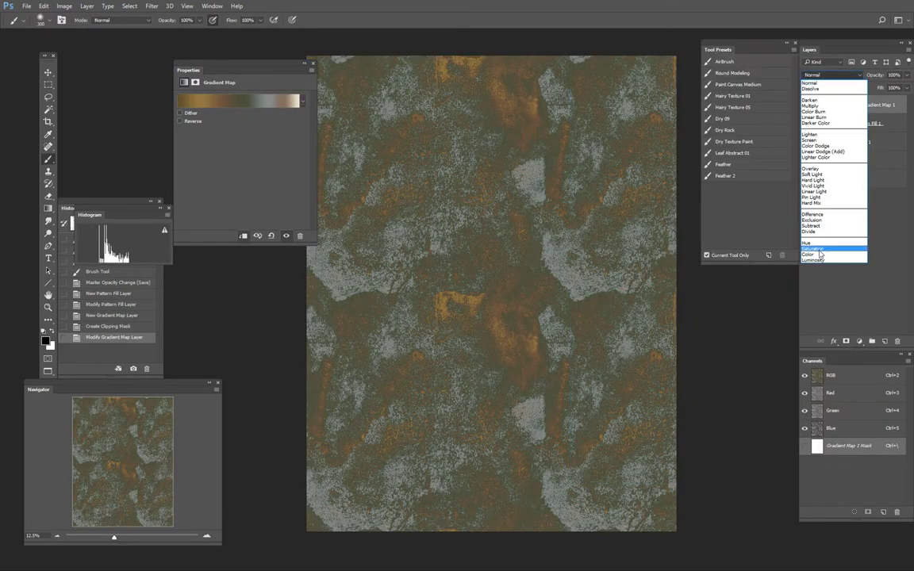
{"action": "left_click", "coordinate": [825, 253]}
{"action": "left_click", "coordinate": [180, 120]}
{"action": "key", "text": "Return"}
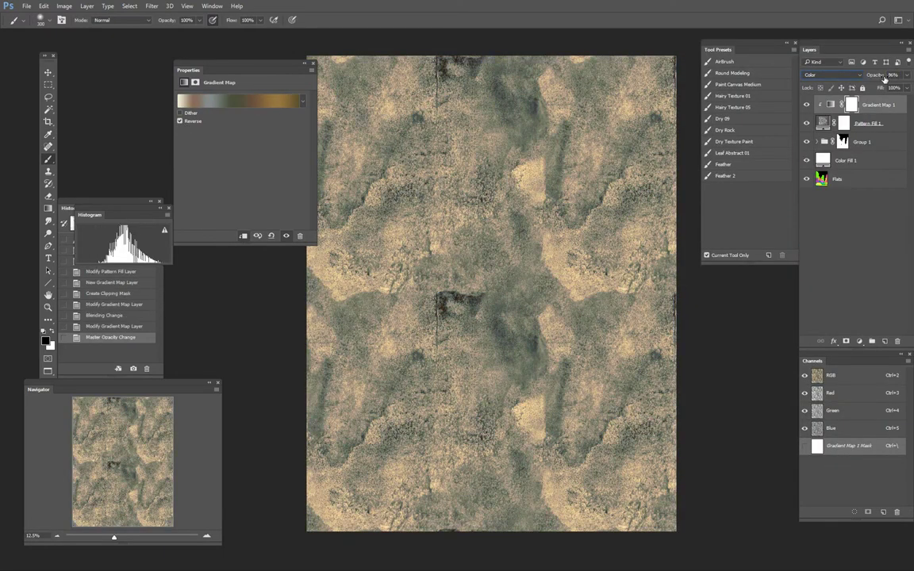
Step: Add a Color Balance adjustment above the gradient map and shift the midtones toward red and yellow
{"action": "left_click", "coordinate": [859, 341]}
{"action": "left_click", "coordinate": [250, 98]}
{"action": "left_click", "coordinate": [210, 108]}
{"action": "mouse_move", "coordinate": [229, 152]}
{"action": "left_mouse_down"}
{"action": "mouse_move", "coordinate": [204, 153]}
{"action": "mouse_move", "coordinate": [230, 152]}
{"action": "left_mouse_up"}
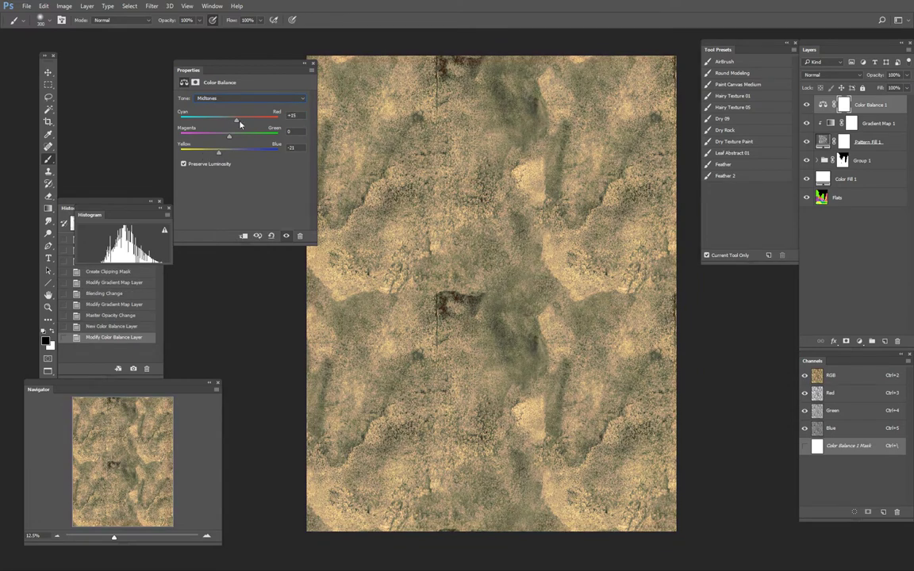
Step: Merge the pattern fill, gradient map and colour balance into one texture layer and set it to Multiply
{"action": "scroll", "coordinate": [583, 211], "scroll_direction": "down", "scroll_amount": 2, "text": "alt"}
{"action": "left_click", "coordinate": [845, 96], "text": "ctrl"}
{"action": "right_click", "coordinate": [845, 96]}
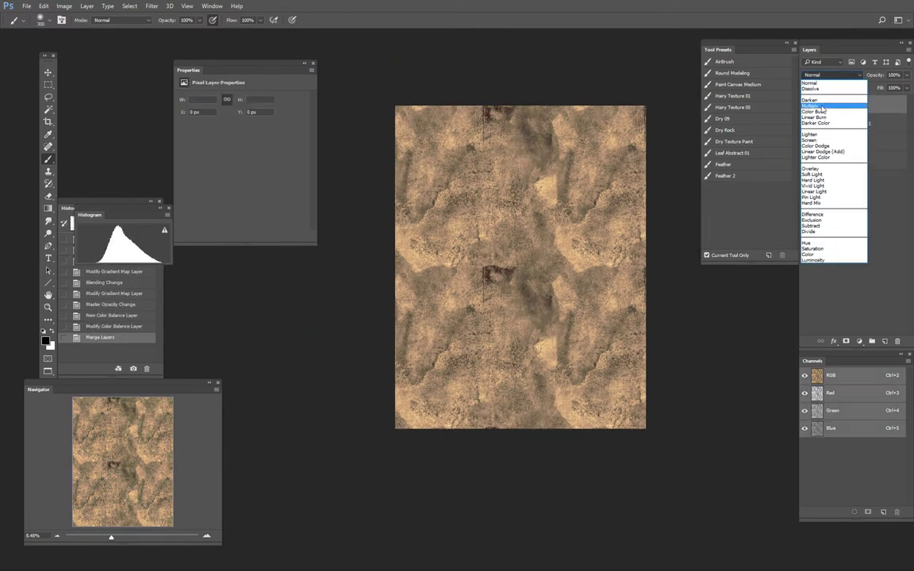
{"action": "key", "text": "ctrl+e"}
Step: Clip a Levels adjustment to the texture layer, blend it with Luminosity and set its output levels to 73 and 188
{"action": "left_click", "coordinate": [859, 341]}
{"action": "key", "text": "ctrl+alt+g"}
{"action": "left_click", "coordinate": [833, 74]}
{"action": "left_click", "coordinate": [810, 253]}
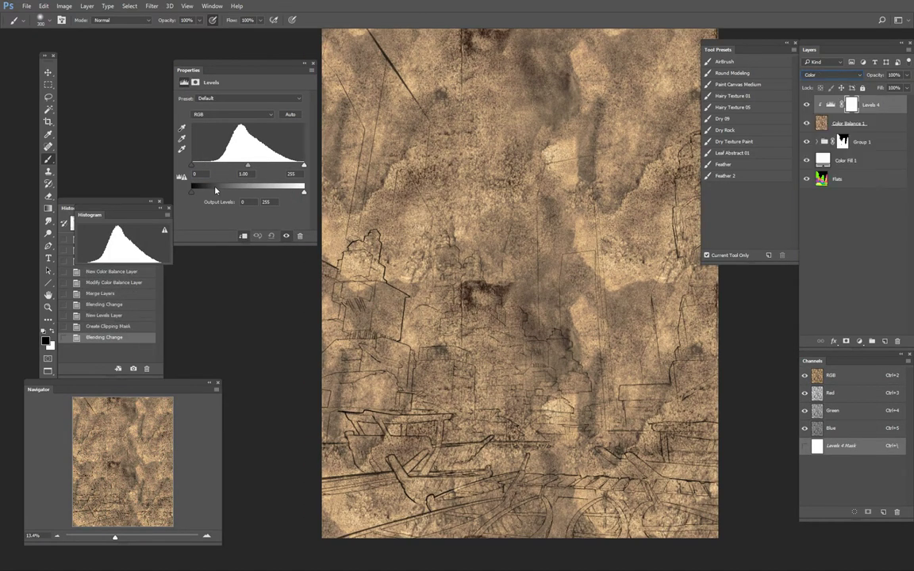
{"action": "key", "text": "Down"}
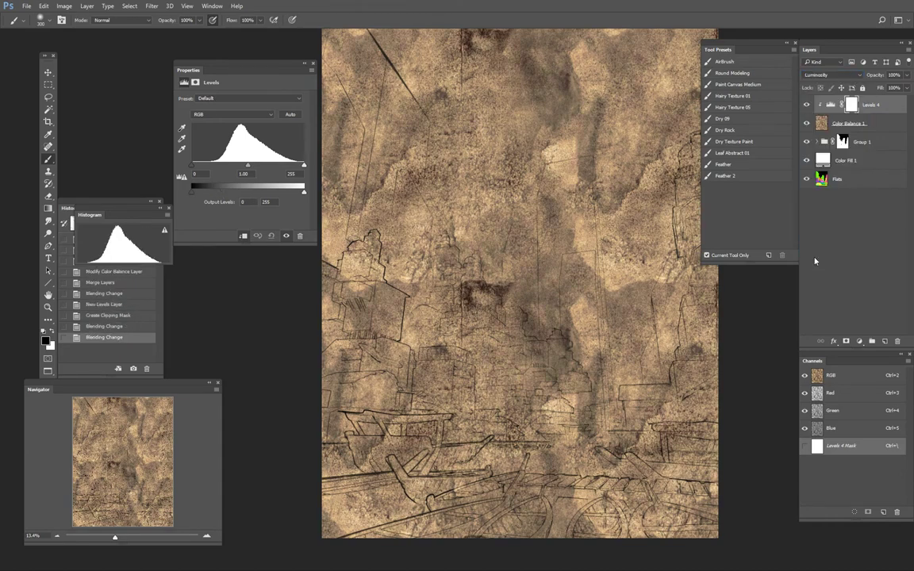
{"action": "left_click_drag", "start_coordinate": [212, 193], "coordinate": [216, 193]}
{"action": "left_click_drag", "start_coordinate": [303, 192], "coordinate": [282, 200]}
{"action": "scroll", "coordinate": [492, 301], "scroll_direction": "up", "scroll_amount": 3, "text": "alt"}
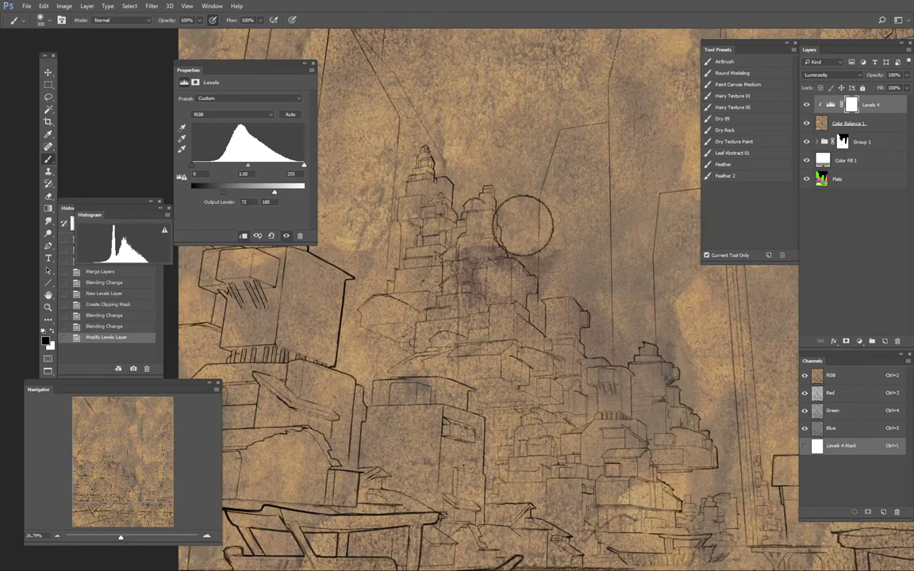
Step: Reduce the texture layer's opacity to 75%, set the clipped Levels adjustment's black input to 22 and raise its black output
{"action": "key", "text": "alt+bracketleft"}
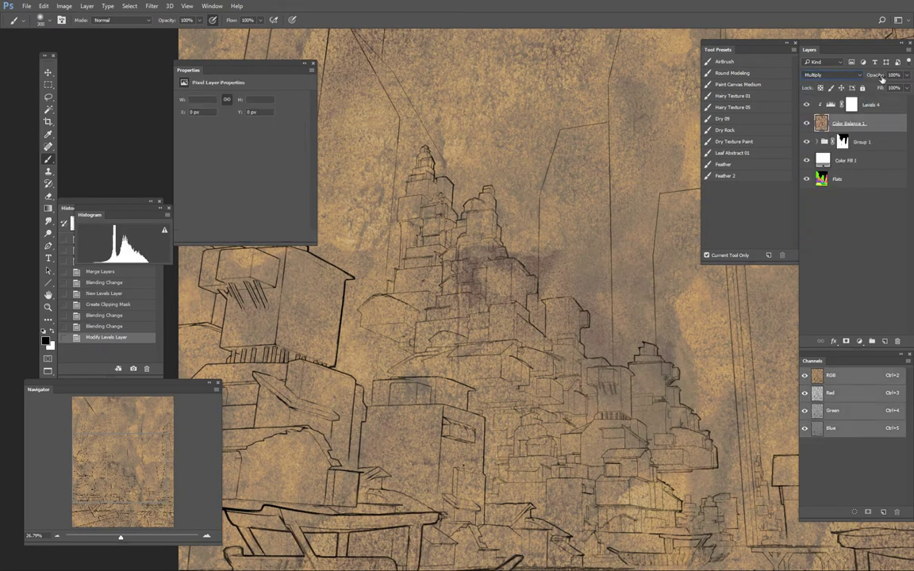
{"action": "scroll", "coordinate": [501, 308], "scroll_direction": "down", "scroll_amount": 5, "text": "alt"}
{"action": "key", "text": "alt+bracketright"}
{"action": "left_click", "coordinate": [210, 176]}
{"action": "type", "text": "20"}
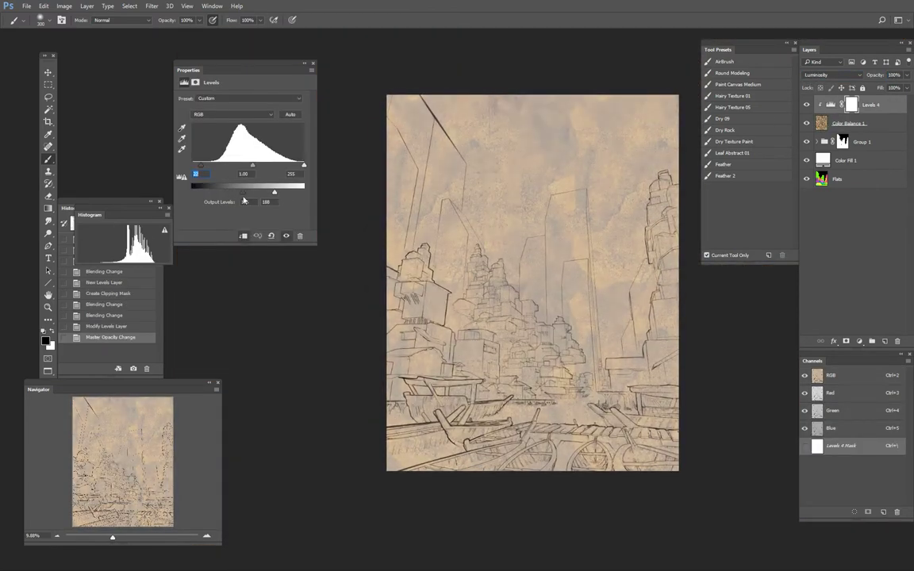
{"action": "key", "text": "Return"}
Step: Lower the brown texture layer's opacity to 46% so the line drawing stands out
{"action": "key", "text": "alt+bracketleft"}
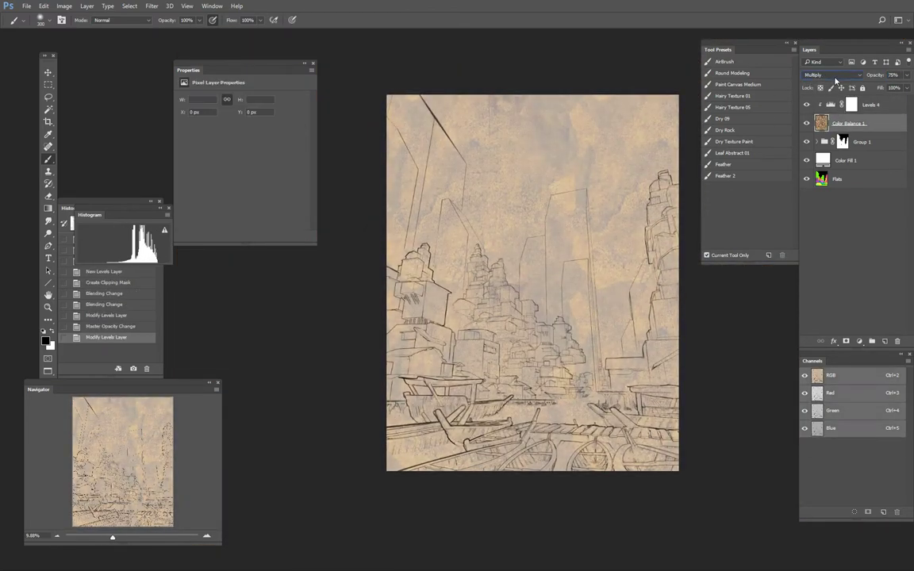
{"action": "left_click_drag", "start_coordinate": [875, 74], "coordinate": [861, 88]}
{"action": "scroll", "coordinate": [577, 197], "scroll_direction": "up", "scroll_amount": 2, "text": "alt"}
{"action": "key", "text": "ctrl+plus"}
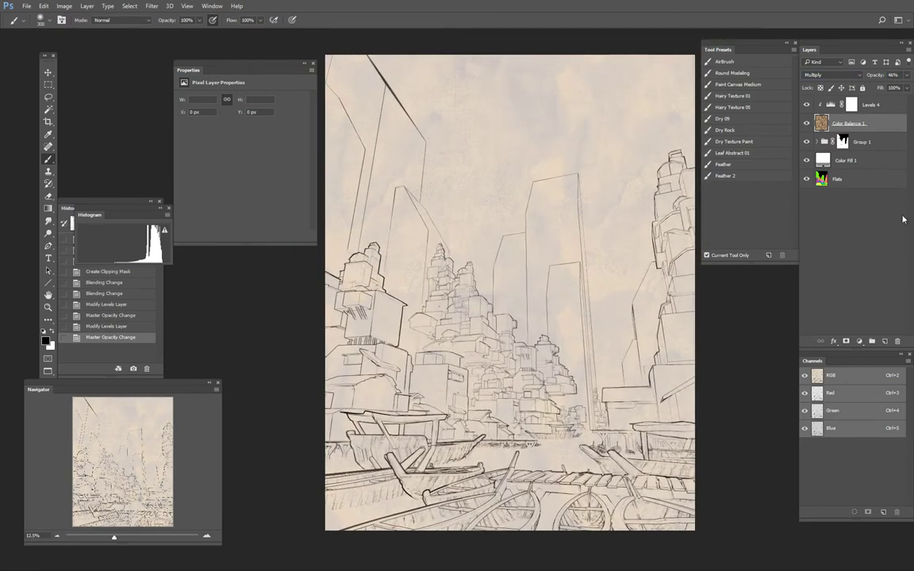
Step: Add a second Pattern Fill above the Levels adjustment with the streaky dark grey texture, set to Soft Light at 98% opacity
{"action": "key", "text": "alt+bracketright"}
{"action": "left_click", "coordinate": [859, 341]}
{"action": "left_click", "coordinate": [845, 373]}
{"action": "left_click", "coordinate": [194, 135]}
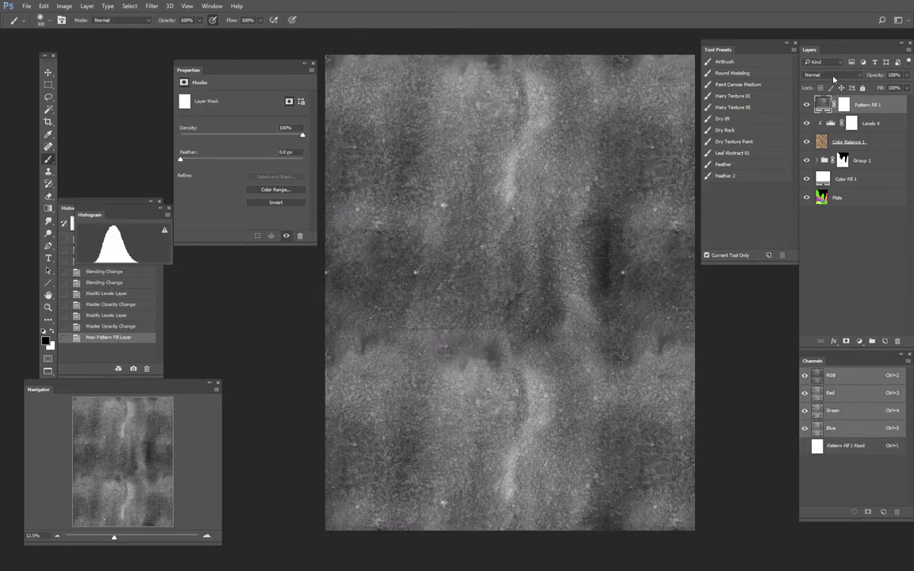
{"action": "scroll", "coordinate": [853, 77], "scroll_direction": "down", "scroll_amount": 3}
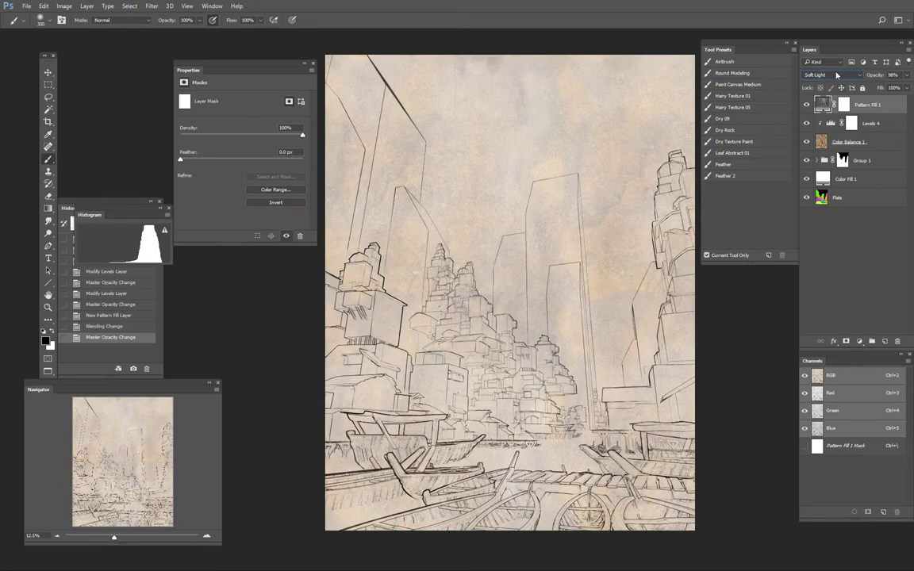
Step: Clip an olive-yellow solid colour fill to the pattern fill and blend it with Color
{"action": "left_click", "coordinate": [859, 341]}
{"action": "left_click", "coordinate": [845, 352]}
{"action": "left_click", "coordinate": [161, 102]}
{"action": "left_click", "coordinate": [312, 57]}
{"action": "key", "text": "ctrl+alt+g"}
{"action": "key", "text": "shift+alt+c"}
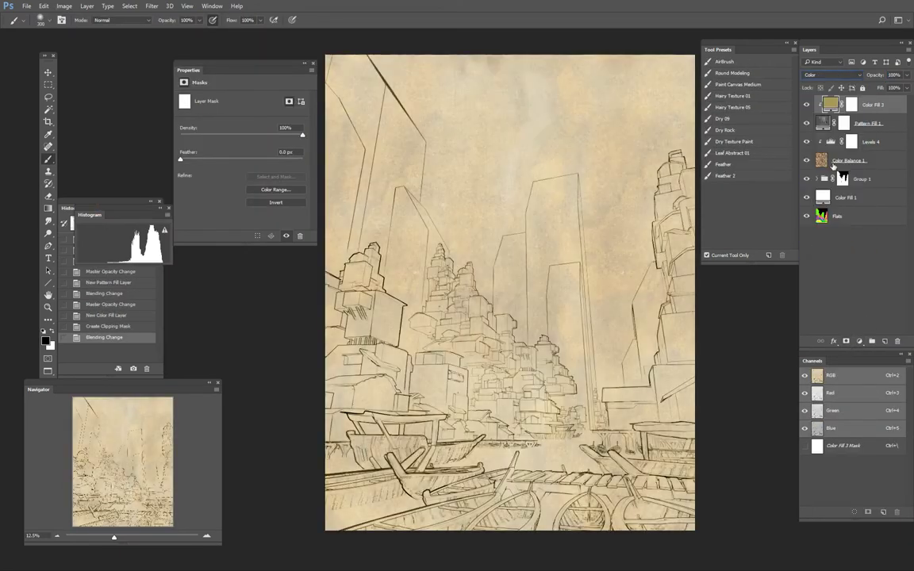
Step: Recolour the clipped colour fill to an orange-brown and reduce the pattern fill's opacity to 80%
{"action": "double_click", "coordinate": [830, 104]}
{"action": "left_click", "coordinate": [235, 71]}
{"action": "key", "text": "Return"}
{"action": "key", "text": "alt+bracketleft"}
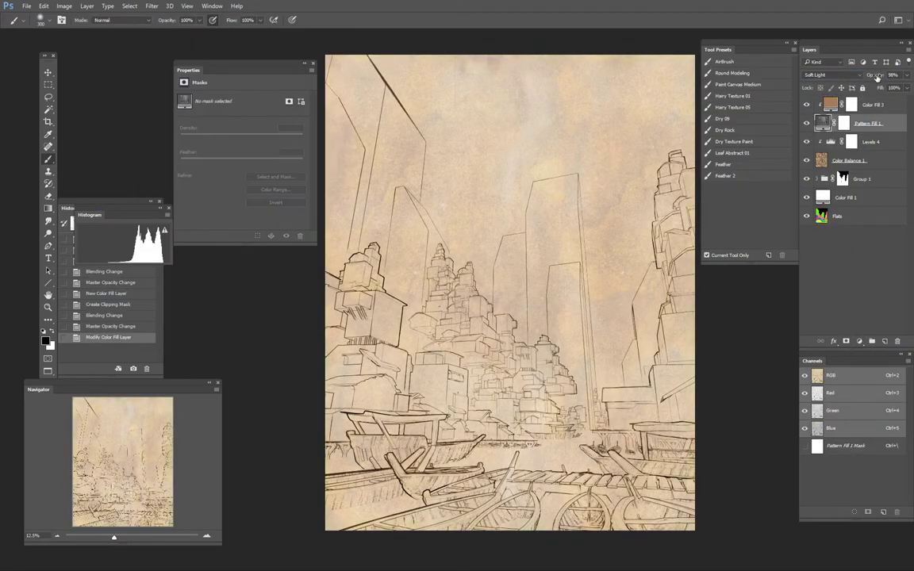
{"action": "type", "text": "80"}
{"action": "key", "text": "Return"}
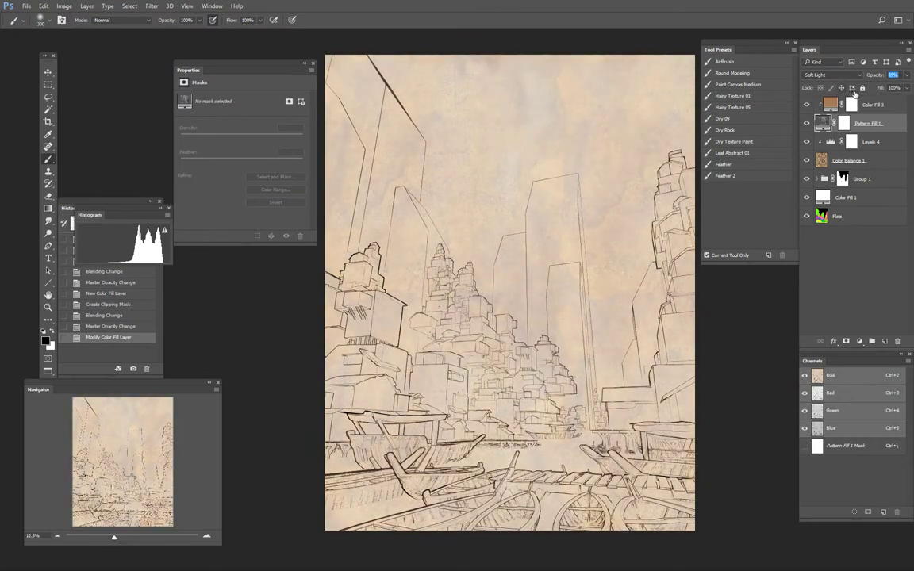
Step: Add a dark brown solid colour fill above all the layers and blend it with Darken
{"action": "key", "text": "alt+bracketright"}
{"action": "left_click", "coordinate": [859, 341]}
{"action": "left_click", "coordinate": [773, 311]}
{"action": "left_click", "coordinate": [185, 138]}
{"action": "left_click", "coordinate": [319, 59]}
{"action": "left_click", "coordinate": [833, 75]}
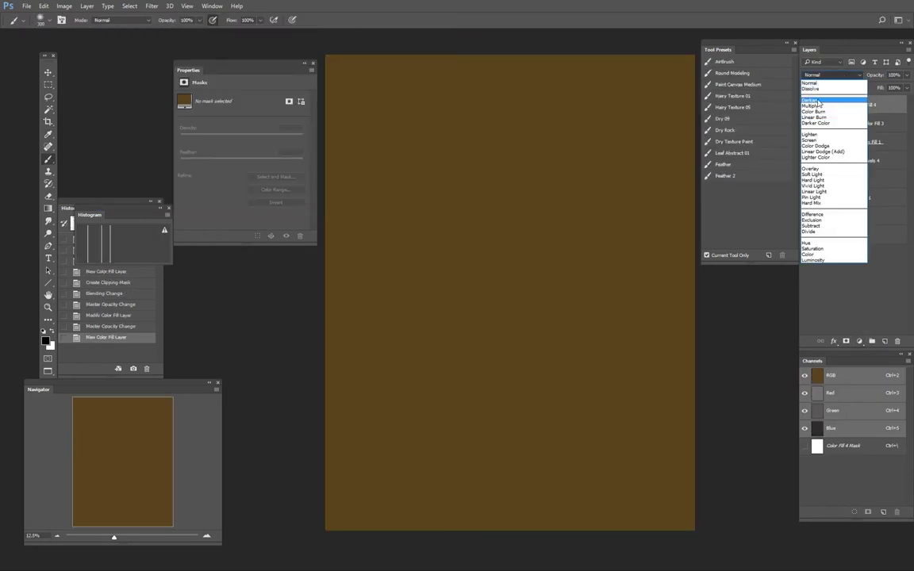
{"action": "left_click", "coordinate": [818, 98]}
Step: Recolour the Darken fill to pale beige dbc5a1 and lower its opacity
{"action": "double_click", "coordinate": [827, 103]}
{"action": "mouse_move", "coordinate": [119, 111]}
{"action": "left_mouse_down"}
{"action": "mouse_move", "coordinate": [128, 69]}
{"action": "mouse_move", "coordinate": [135, 80]}
{"action": "left_mouse_up"}
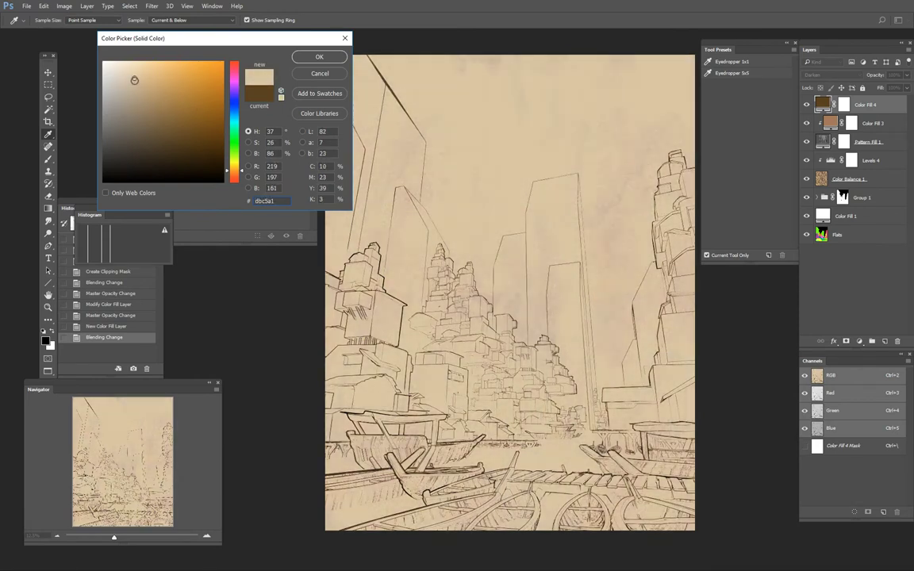
{"action": "key", "text": "Return"}
{"action": "key", "text": "b"}
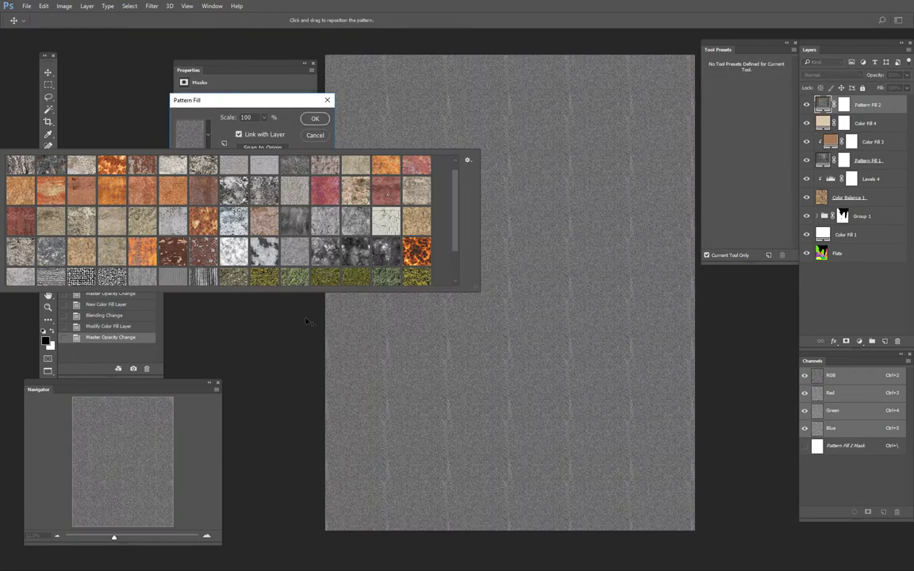
Step: Add a fine grey grain pattern fill on top, blend it with Overlay and reduce its opacity
{"action": "scroll", "coordinate": [230, 215], "scroll_direction": "down", "scroll_amount": 2}
{"action": "left_click", "coordinate": [203, 270]}
{"action": "left_click", "coordinate": [315, 119]}
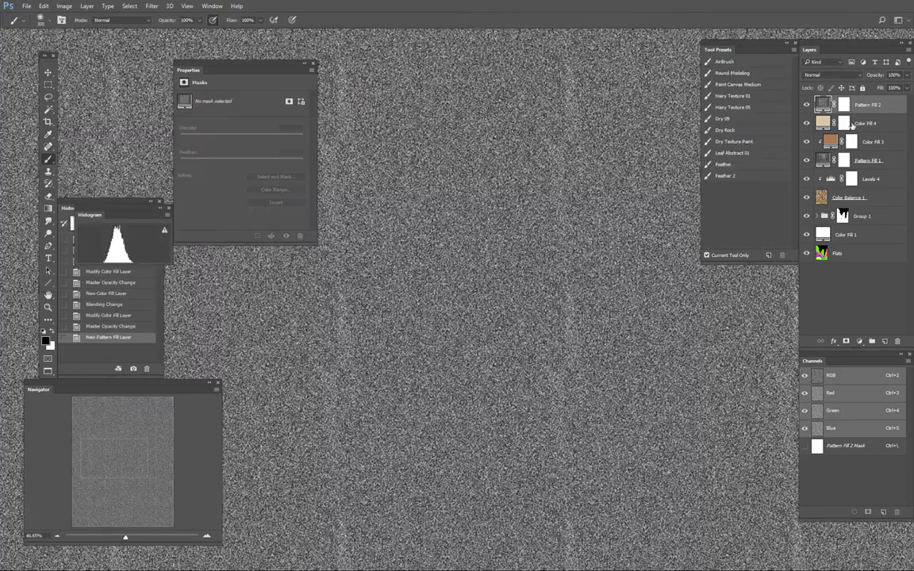
{"action": "left_click", "coordinate": [833, 74]}
{"action": "left_click", "coordinate": [833, 145]}
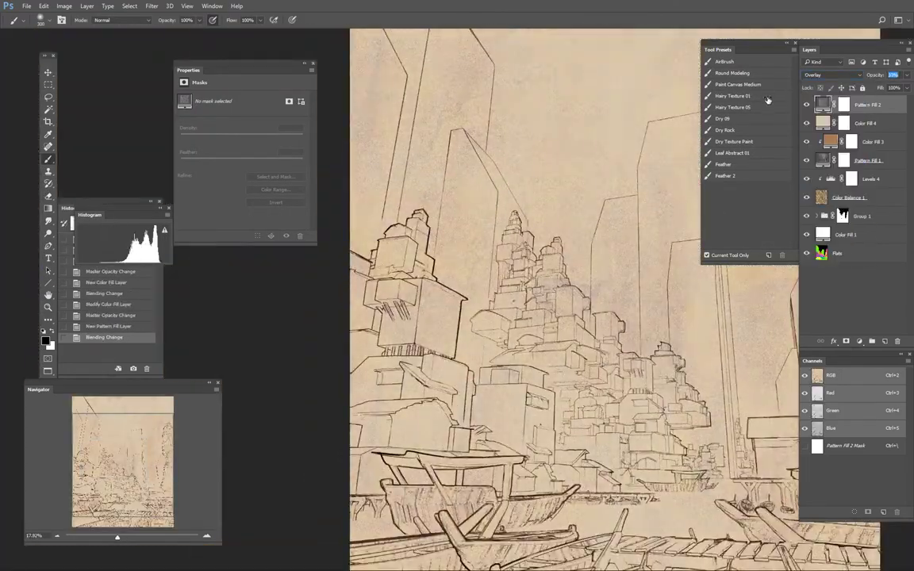
Step: Add a Levels adjustment above the grain pattern and brighten the midtones
{"action": "scroll", "coordinate": [692, 90], "scroll_direction": "down", "scroll_amount": 3, "text": "alt"}
{"action": "key", "text": "ctrl+l"}
{"action": "left_click_drag", "start_coordinate": [247, 164], "coordinate": [224, 164]}
{"action": "scroll", "coordinate": [517, 273], "scroll_direction": "down", "scroll_amount": 2, "text": "alt"}
{"action": "scroll", "coordinate": [516, 273], "scroll_direction": "up", "scroll_amount": 1, "text": "alt"}
Step: Slightly lower the opacity of the streaky grey pattern fill beneath the orange-brown colour fill
{"action": "left_click", "coordinate": [866, 179]}
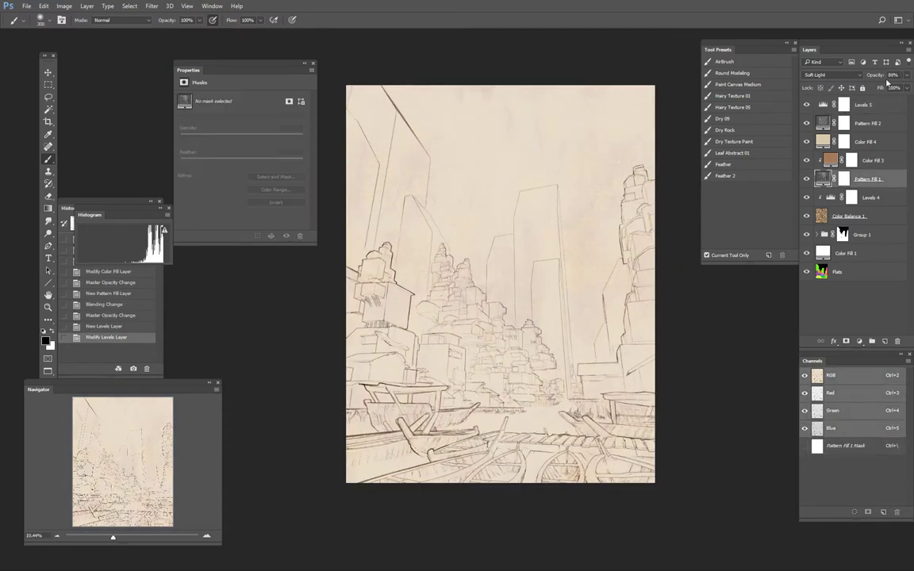
{"action": "key", "text": "Down"}
{"action": "key", "text": "Down"}
Step: Try a greyer beige, d2c1a6, for the Darken colour fill, and undo the recolouring
{"action": "double_click", "coordinate": [823, 141]}
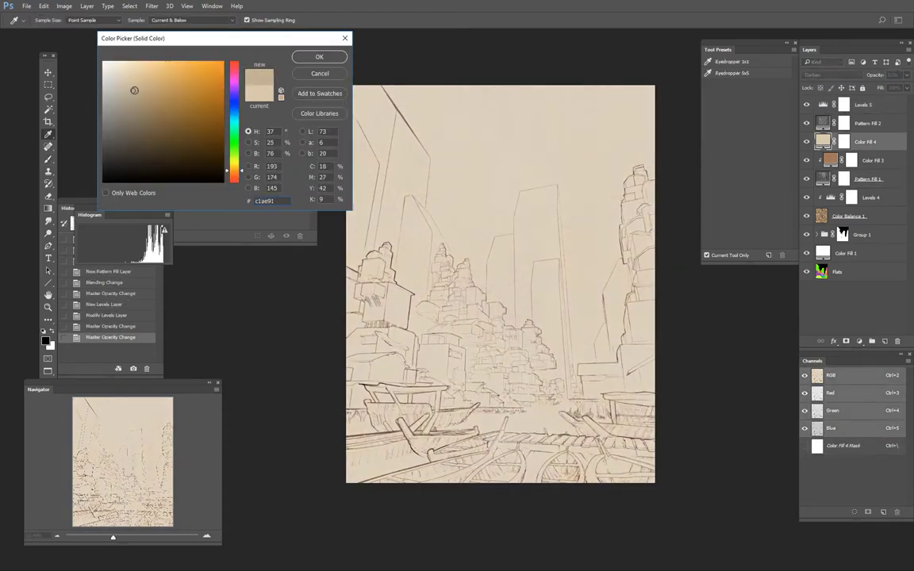
{"action": "left_click", "coordinate": [125, 95]}
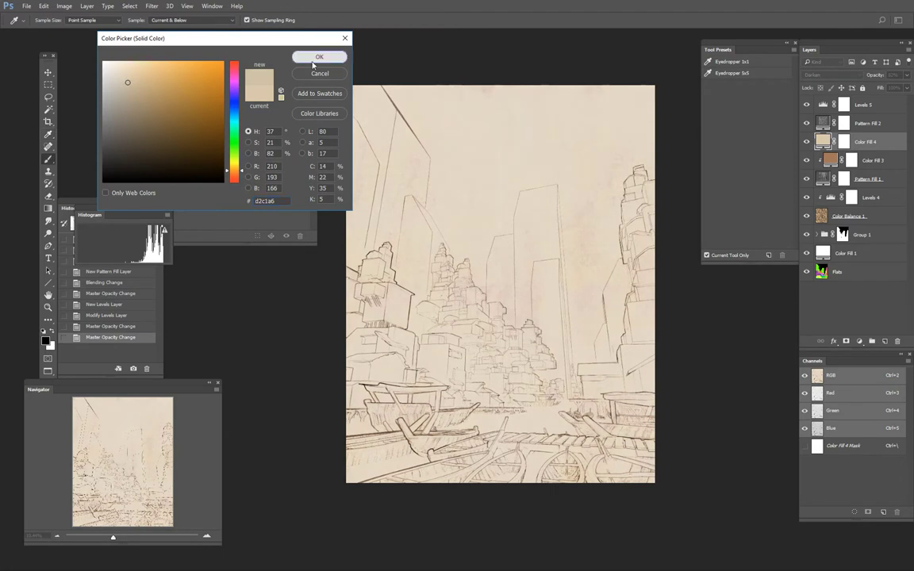
{"action": "left_click", "coordinate": [319, 56]}
{"action": "key", "text": "b"}
{"action": "key", "text": "ctrl+z"}
{"action": "scroll", "coordinate": [540, 287], "scroll_direction": "down", "scroll_amount": 1, "text": "alt"}
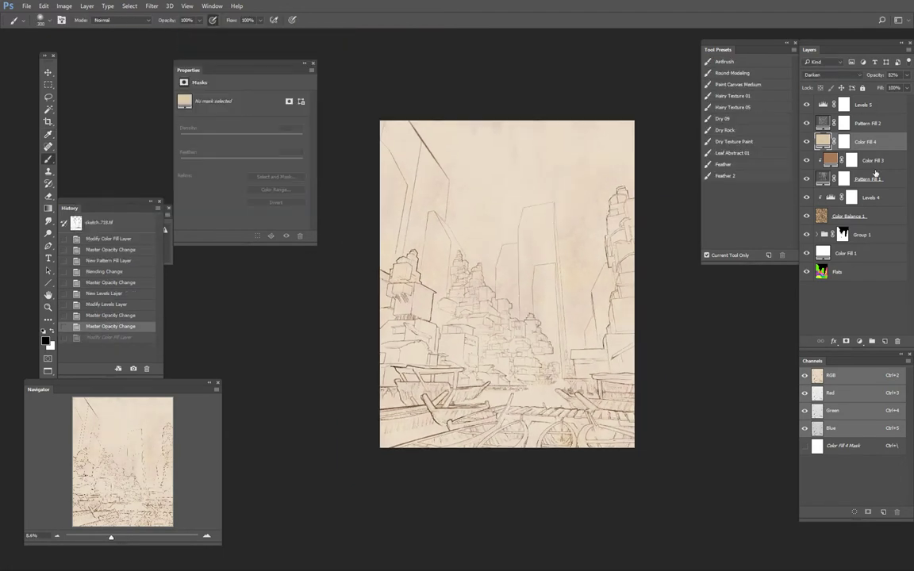
Step: Group all the paper texture and adjustment layers above the line-art group and set the new group's opacity to 80%
{"action": "left_click", "coordinate": [862, 104]}
{"action": "left_click", "coordinate": [848, 215], "text": "shift"}
{"action": "key", "text": "ctrl+g"}
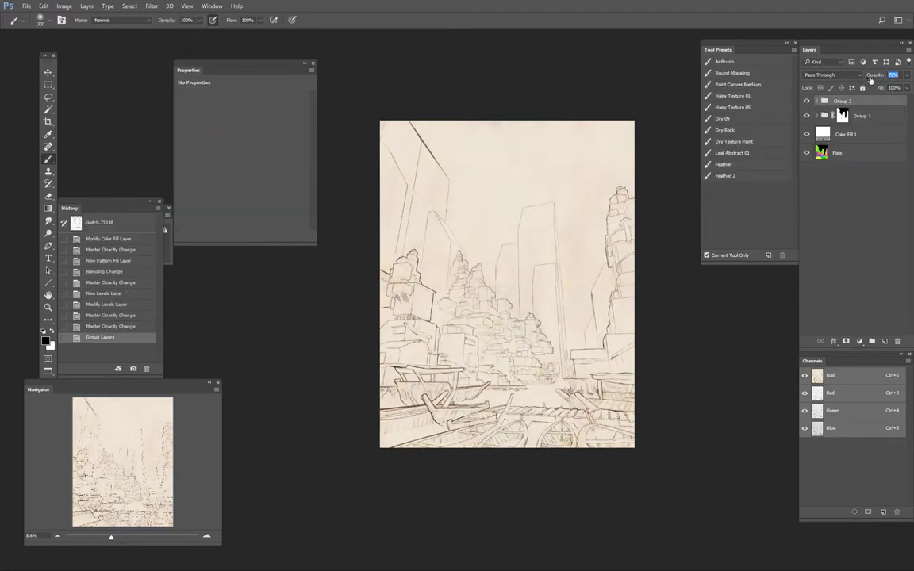
{"action": "left_click_drag", "start_coordinate": [872, 78], "coordinate": [872, 78]}
Step: Add a Levels adjustment inside the texture group with output levels narrowed to 77 and 218
{"action": "key", "text": "ctrl+alt+l"}
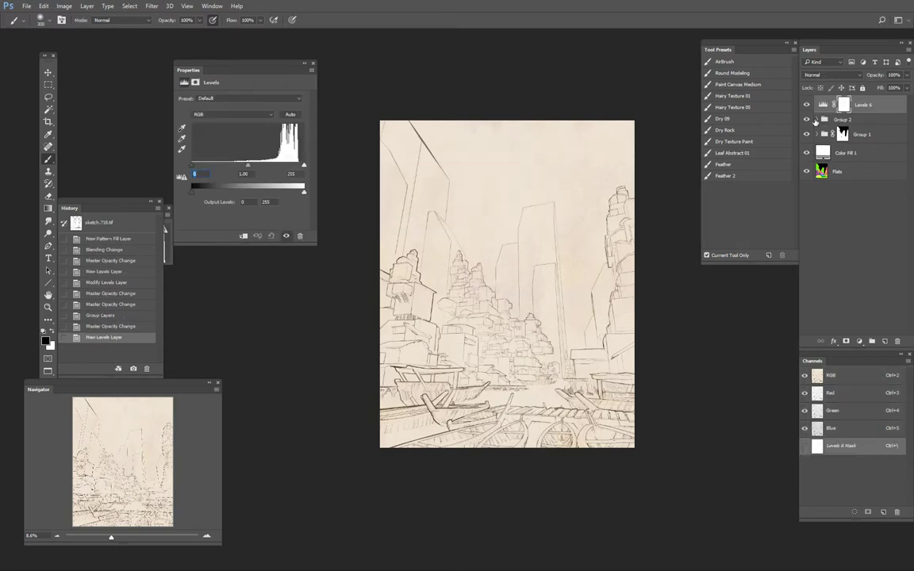
{"action": "key", "text": "ctrl+bracketleft"}
{"action": "left_click_drag", "start_coordinate": [192, 191], "coordinate": [226, 192]}
{"action": "left_click_drag", "start_coordinate": [304, 193], "coordinate": [287, 193]}
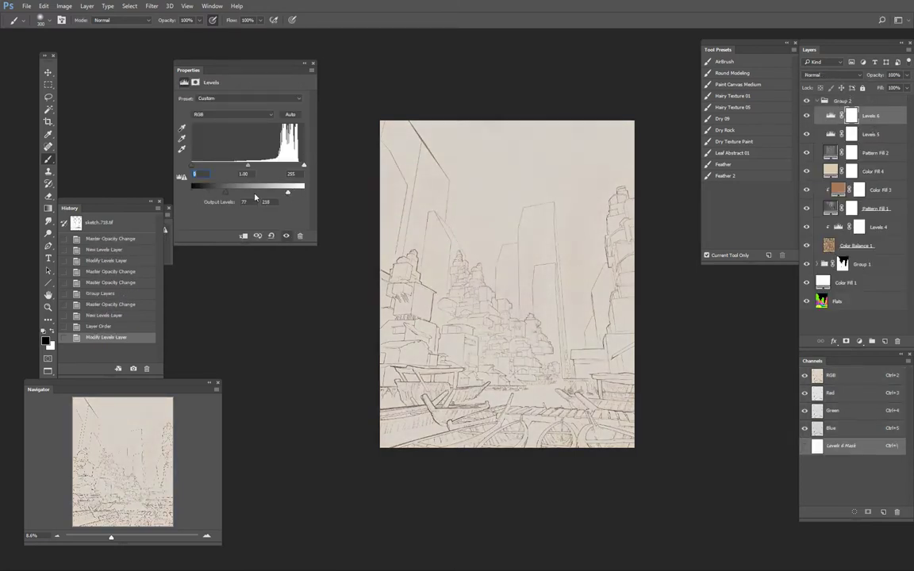
Step: Add a Color Balance adjustment above the new Levels and shift the midtones toward green by +4
{"action": "key", "text": "ctrl+alt+b"}
{"action": "left_click", "coordinate": [238, 97]}
{"action": "left_click", "coordinate": [238, 110]}
{"action": "left_click_drag", "start_coordinate": [230, 117], "coordinate": [231, 137]}
{"action": "left_click", "coordinate": [238, 97]}
{"action": "left_click", "coordinate": [238, 105]}
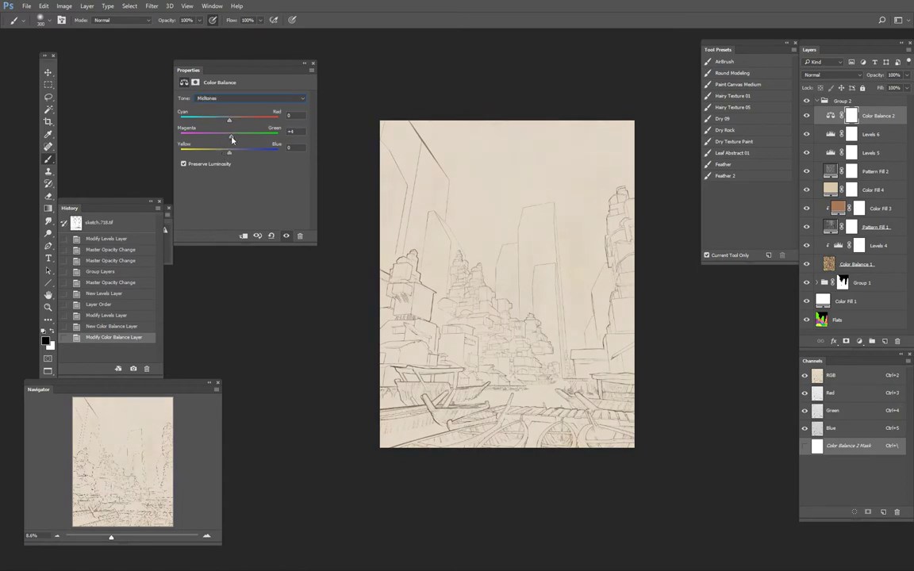
Step: Add a third pattern fill at the top of the texture group and preview several grey and stone textures for it
{"action": "key", "text": "ctrl+alt+p"}
{"action": "left_click", "coordinate": [208, 135]}
{"action": "left_click", "coordinate": [112, 238]}
{"action": "left_click", "coordinate": [294, 178]}
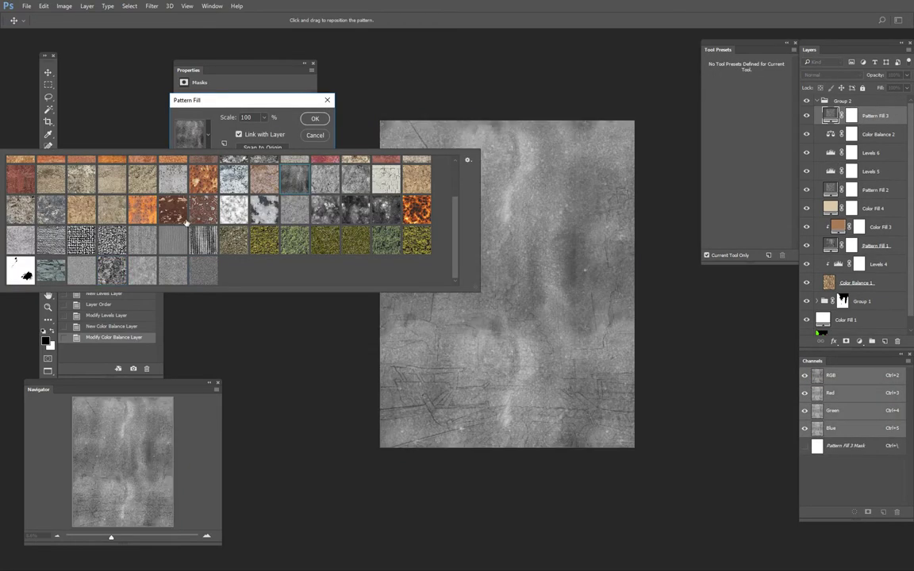
{"action": "left_click", "coordinate": [22, 212]}
{"action": "left_click", "coordinate": [84, 176]}
{"action": "left_click", "coordinate": [146, 270]}
{"action": "left_click", "coordinate": [203, 270]}
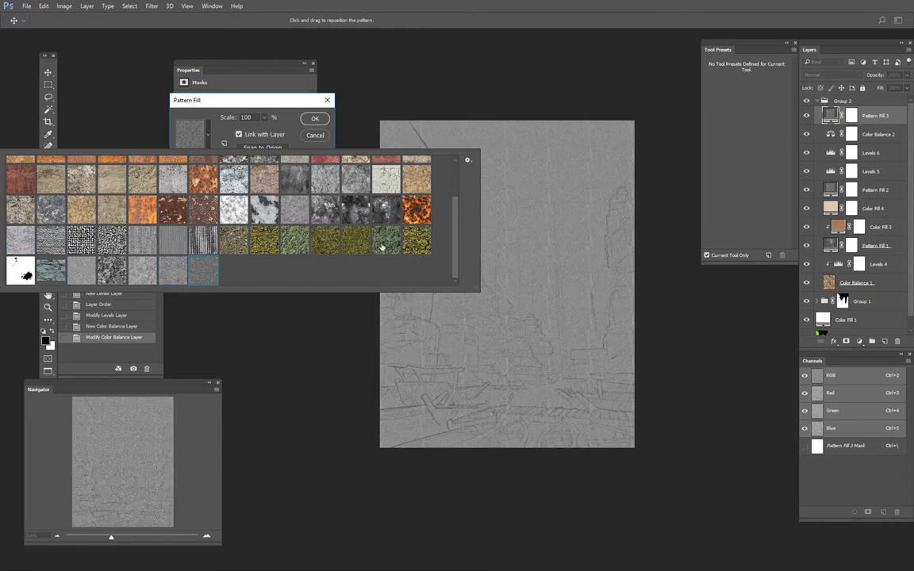
Step: Give the third pattern fill a mottled cloudy texture, reposition it on the canvas and blend it with Overlay
{"action": "left_click", "coordinate": [382, 247]}
{"action": "left_click", "coordinate": [560, 291]}
{"action": "mouse_move", "coordinate": [561, 292]}
{"action": "left_mouse_down"}
{"action": "mouse_move", "coordinate": [360, 210]}
{"action": "mouse_move", "coordinate": [452, 246]}
{"action": "mouse_move", "coordinate": [521, 292]}
{"action": "left_mouse_up"}
{"action": "key", "text": "Return"}
{"action": "key", "text": "b"}
{"action": "left_click", "coordinate": [829, 74]}
{"action": "key", "text": "ctrl+0"}
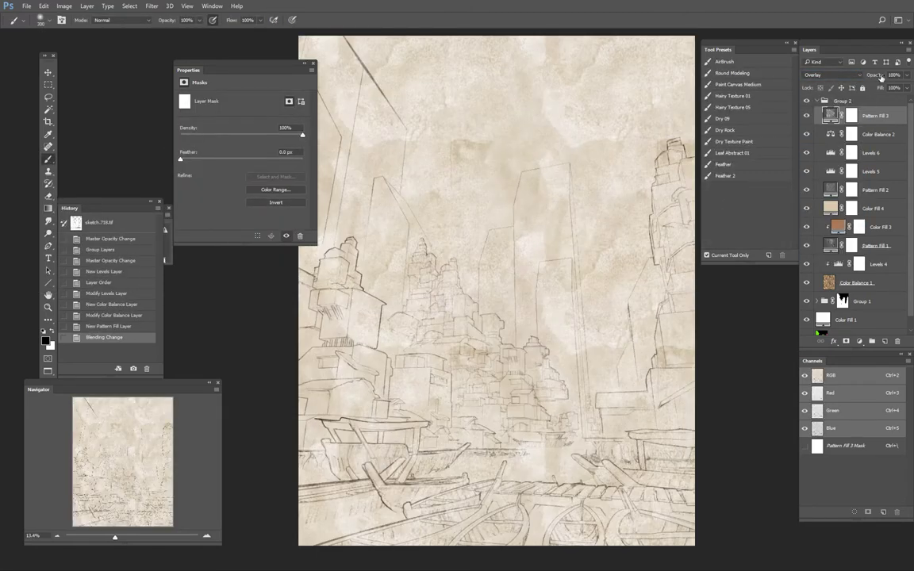
Step: Rasterize the mottled pattern layer and apply a High Pass filter with a 13.9-pixel radius
{"action": "right_click", "coordinate": [830, 114]}
{"action": "left_click", "coordinate": [760, 231]}
{"action": "left_click", "coordinate": [152, 5]}
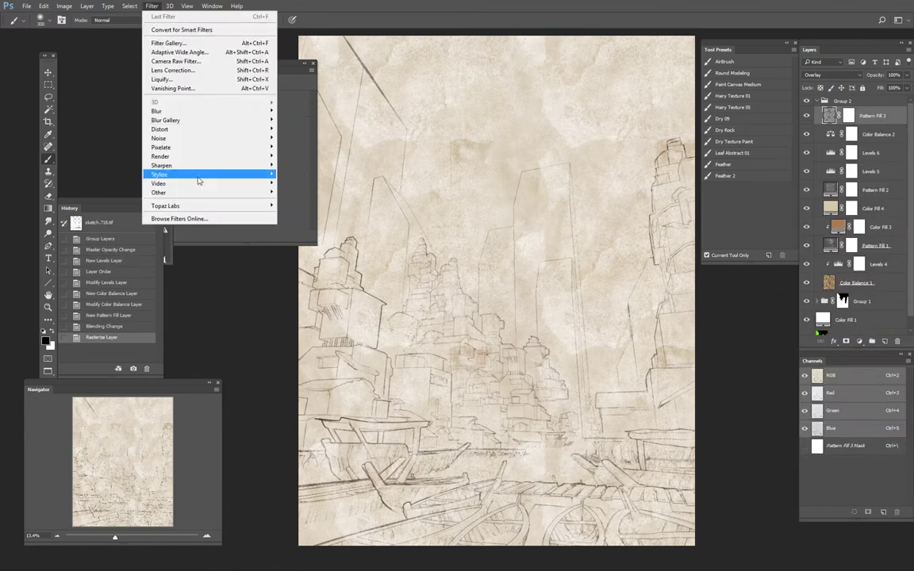
{"action": "left_click", "coordinate": [121, 200]}
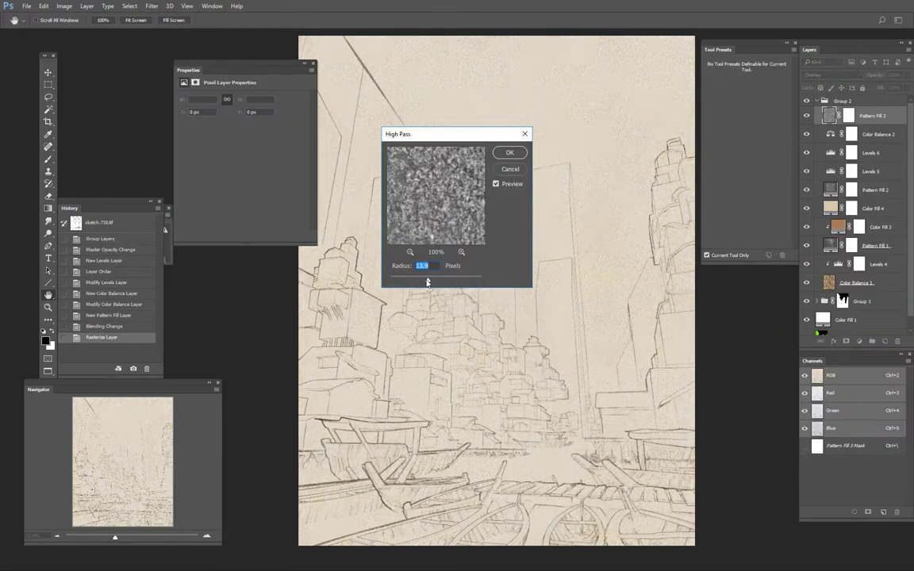
{"action": "key", "text": "Return"}
Step: Set the high-pass texture layer's opacity to 34%
{"action": "key", "text": "ctrl+plus"}
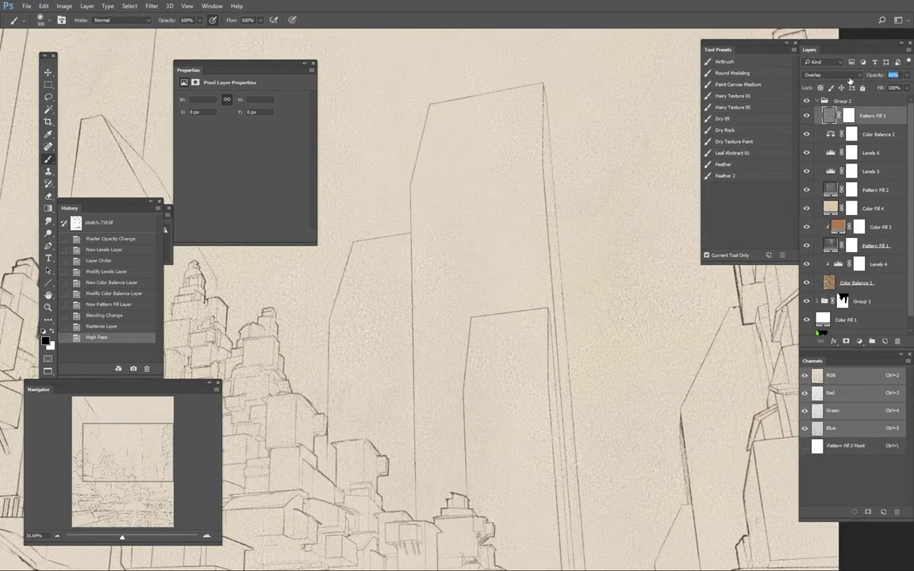
{"action": "type", "text": "34"}
{"action": "key", "text": "Return"}
{"action": "key", "text": "ctrl+0"}
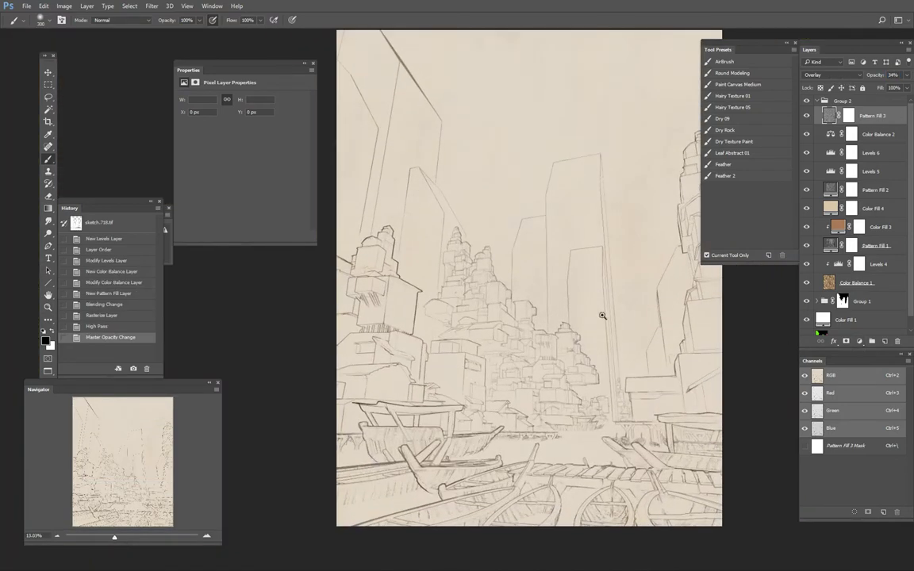
Step: Compare the drawing with and without the texture group, and inspect it up close and in full-screen view
{"action": "scroll", "coordinate": [602, 315], "scroll_direction": "down", "scroll_amount": 2, "text": "alt"}
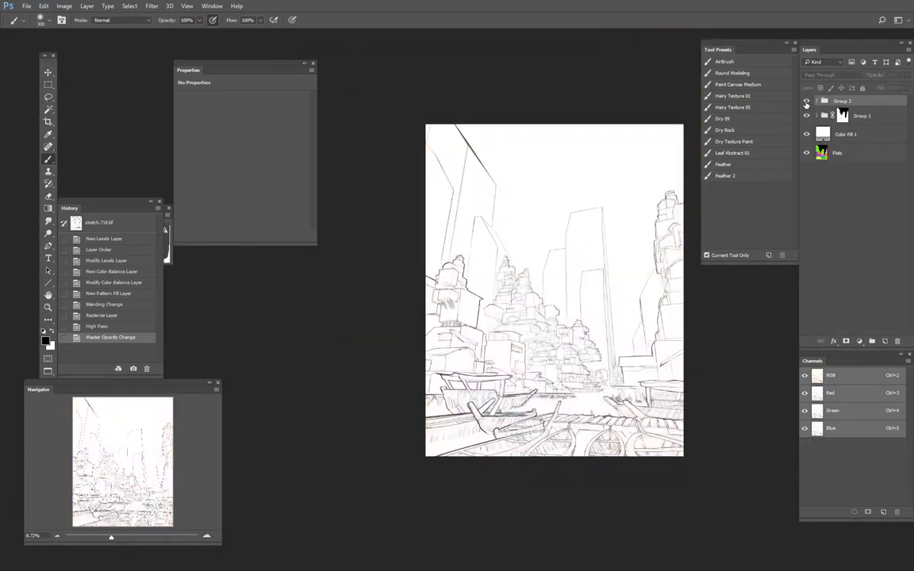
{"action": "scroll", "coordinate": [571, 306], "scroll_direction": "up", "scroll_amount": 5, "text": "alt"}
{"action": "scroll", "coordinate": [618, 243], "scroll_direction": "down", "scroll_amount": 5, "text": "alt"}
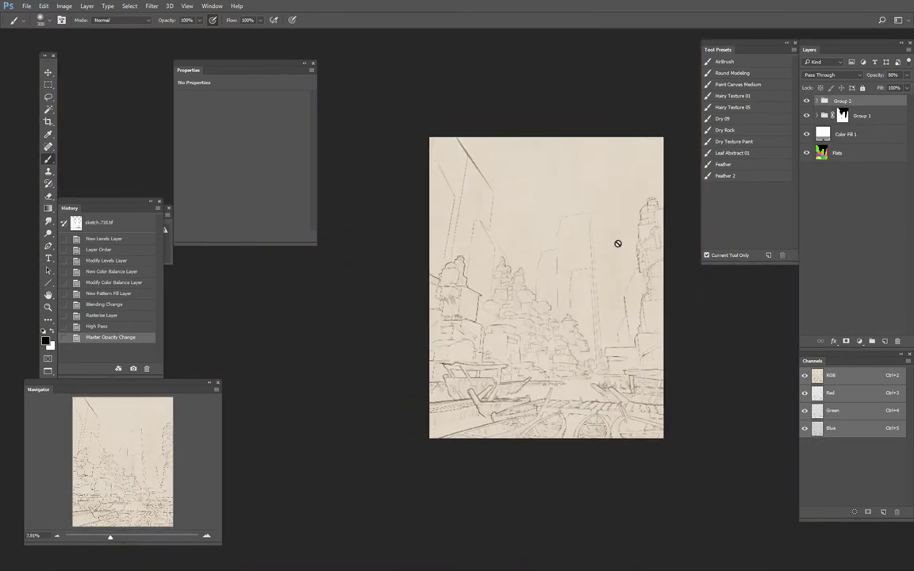
{"action": "scroll", "coordinate": [577, 306], "scroll_direction": "up", "scroll_amount": 4, "text": "alt"}
{"action": "key", "text": "f"}
{"action": "scroll", "coordinate": [571, 311], "scroll_direction": "down", "scroll_amount": 2, "text": "alt"}
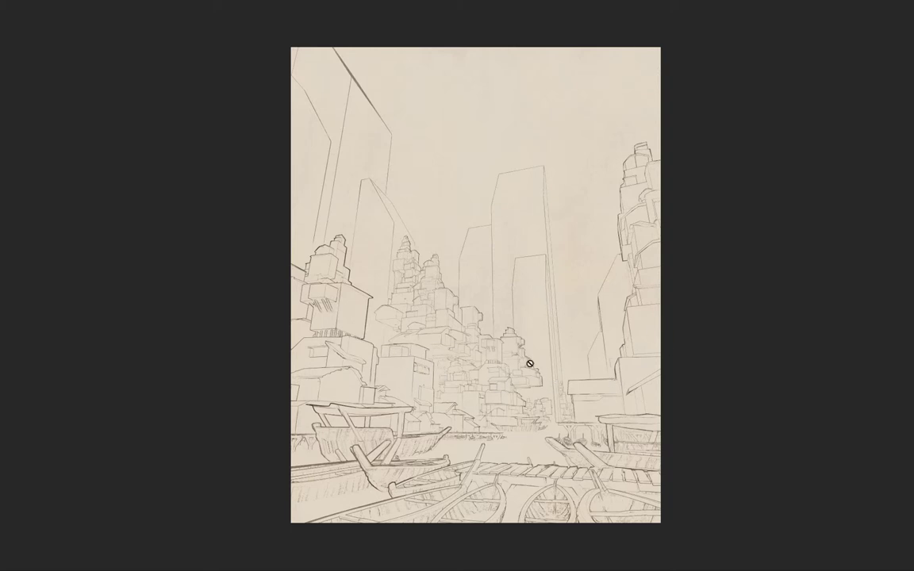
{"action": "key", "text": "Tab"}
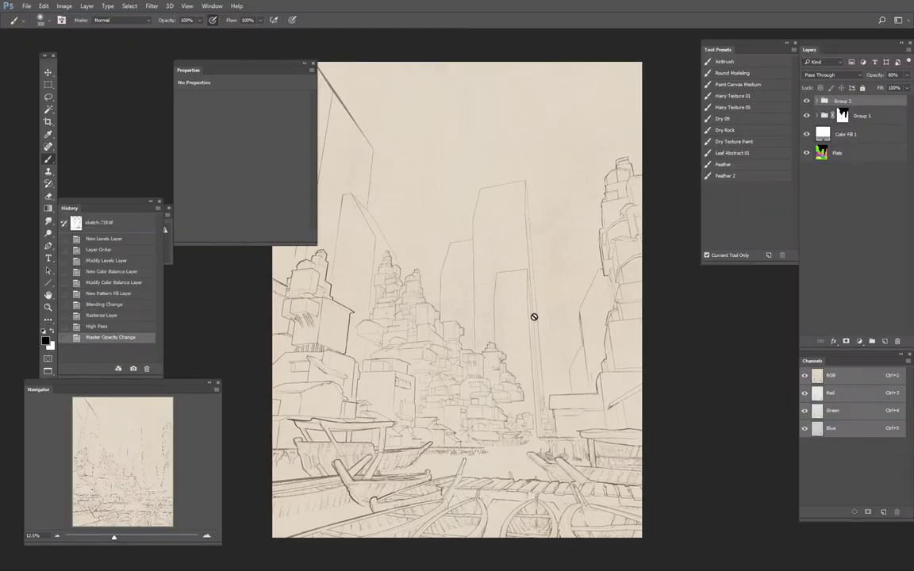
{"action": "scroll", "coordinate": [502, 367], "scroll_direction": "down", "scroll_amount": 2}
{"action": "scroll", "coordinate": [502, 367], "scroll_direction": "up", "scroll_amount": 2}
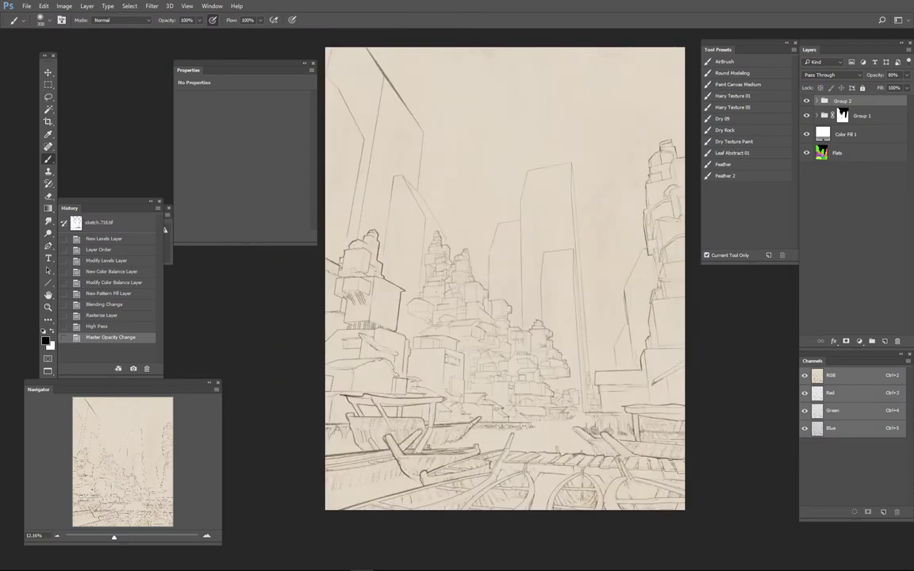
Step: Switch to the slums reference folder in Adobe Bridge and examine dense hillside housing photos at full size, including Slum_in_Quito.jpg
{"action": "key", "text": "alt+Tab"}
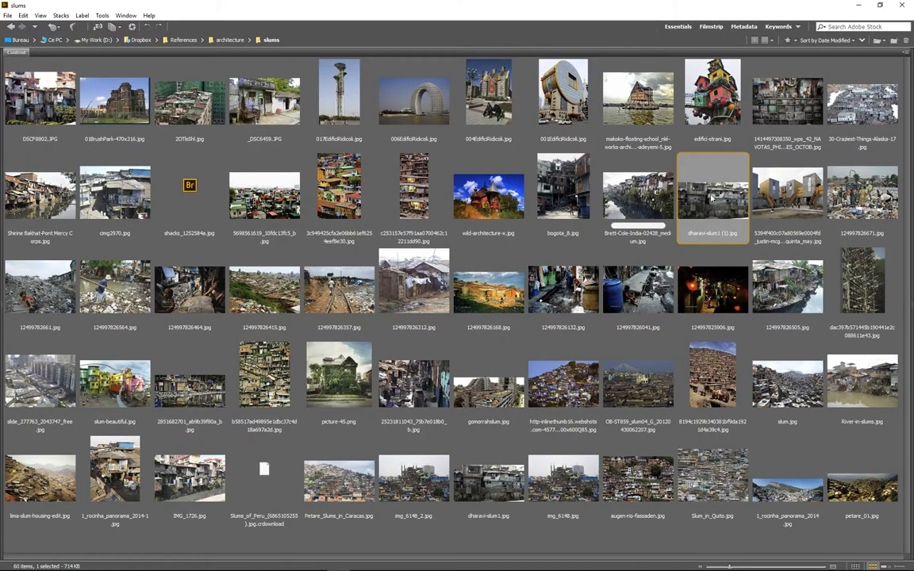
{"action": "left_click", "coordinate": [264, 373]}
{"action": "key", "text": "space"}
{"action": "key", "text": "space"}
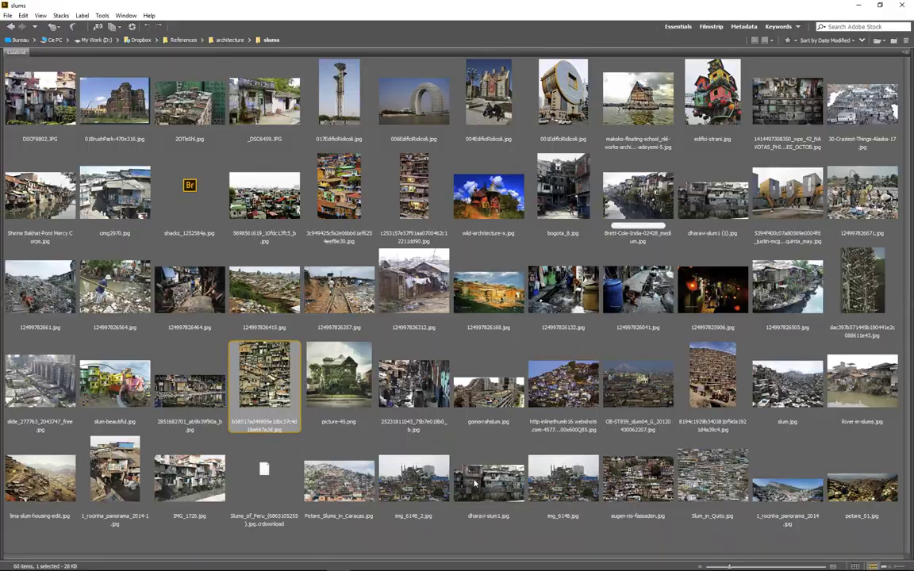
{"action": "left_click", "coordinate": [414, 477]}
{"action": "key", "text": "space"}
{"action": "key", "text": "space"}
{"action": "key", "text": "Right"}
{"action": "key", "text": "space"}
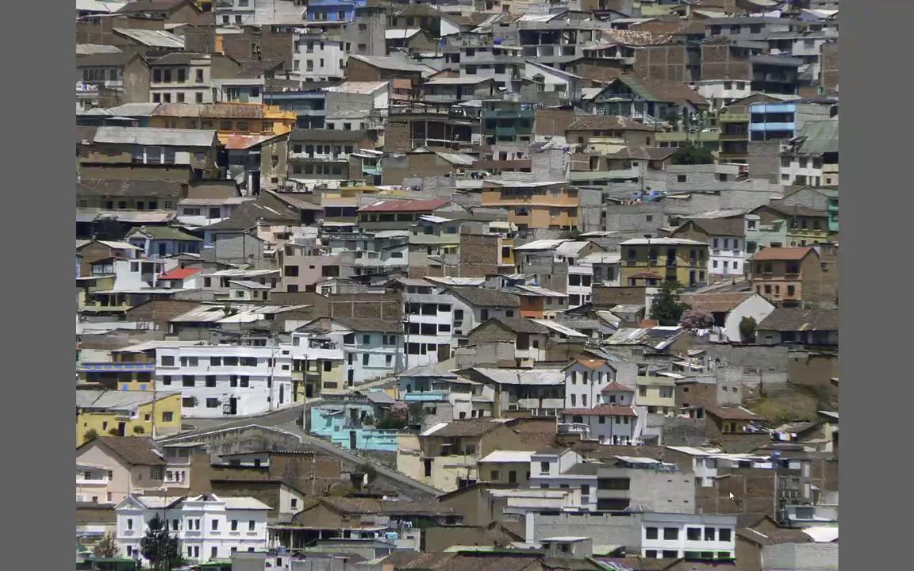
{"action": "key", "text": "plus"}
{"action": "key", "text": "space"}
{"action": "key", "text": "alt+Tab"}
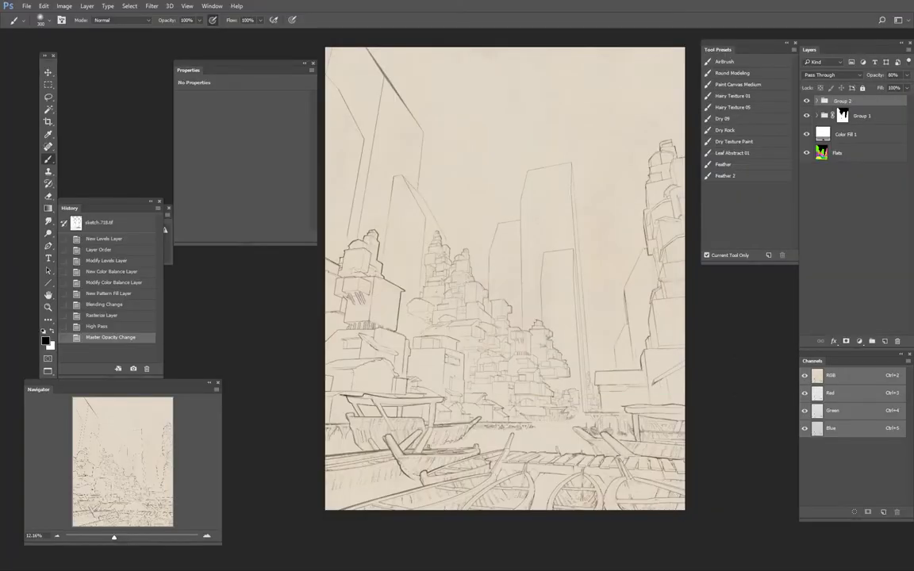
Step: Switch to KeyShot and apply Slum_in_Quito.jpg to the Matte Grey material as a box-mapped diffuse texture
{"action": "key", "text": "alt+Tab"}
{"action": "left_click", "coordinate": [804, 57]}
{"action": "left_click", "coordinate": [873, 127]}
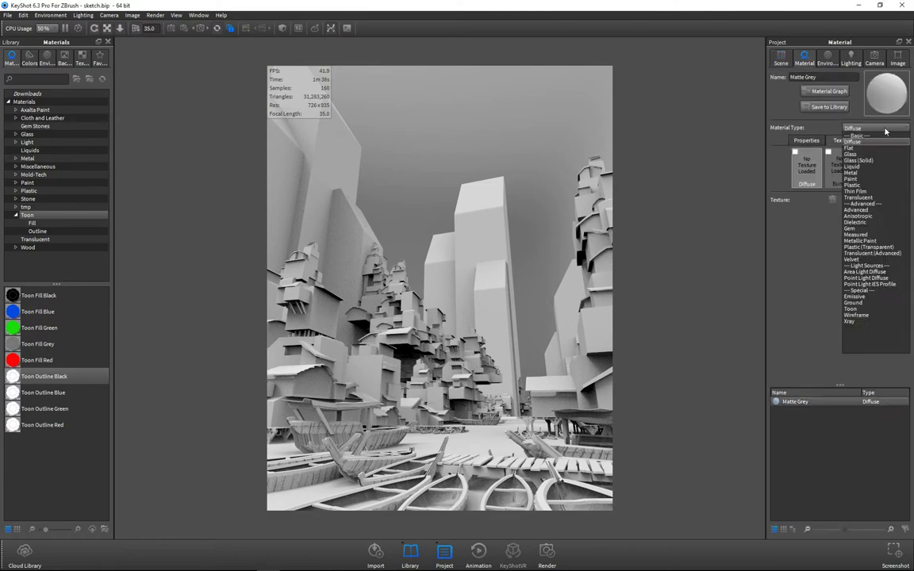
{"action": "left_click", "coordinate": [857, 137]}
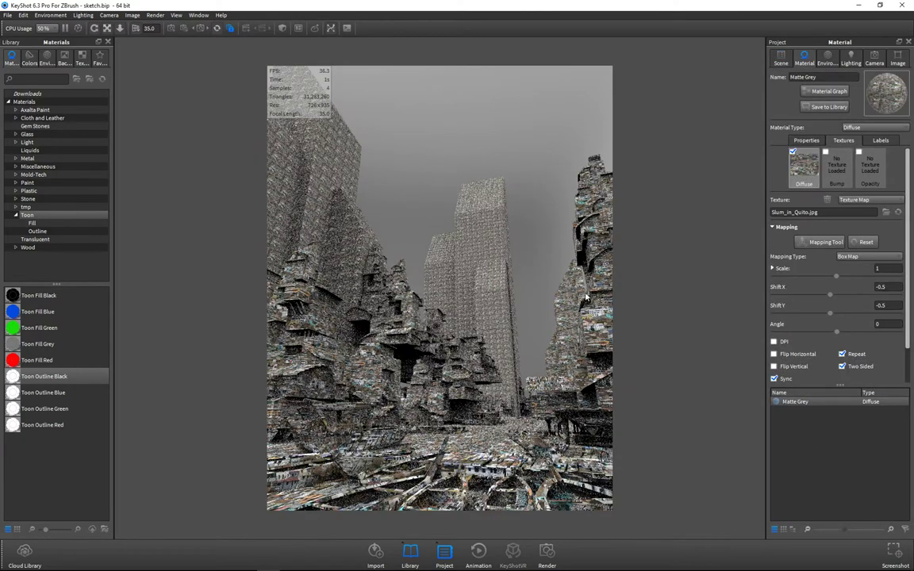
Step: Try the Flat material type on the textured city and enlarge the photo texture's scale
{"action": "left_click", "coordinate": [873, 127]}
{"action": "left_click", "coordinate": [857, 152]}
{"action": "left_click", "coordinate": [843, 140]}
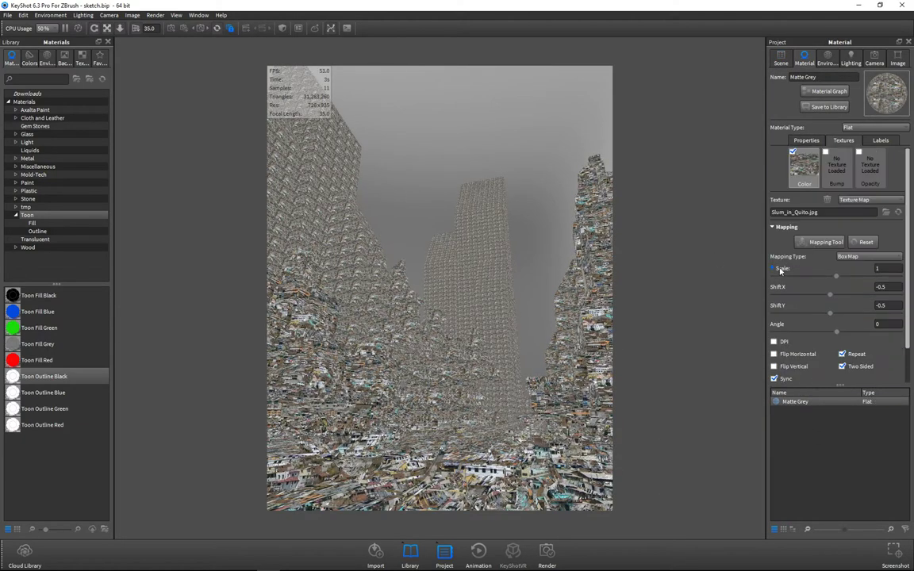
{"action": "left_click_drag", "start_coordinate": [889, 278], "coordinate": [899, 276]}
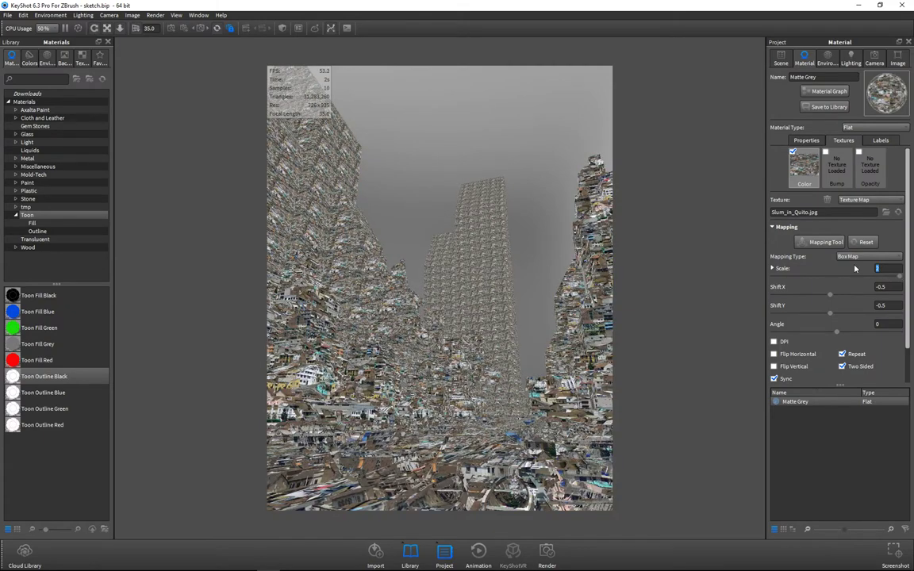
Step: Return the material type to Diffuse and enlarge the photo texture's scale so the houses read larger on the buildings
{"action": "left_click", "coordinate": [871, 127]}
{"action": "left_click", "coordinate": [854, 145]}
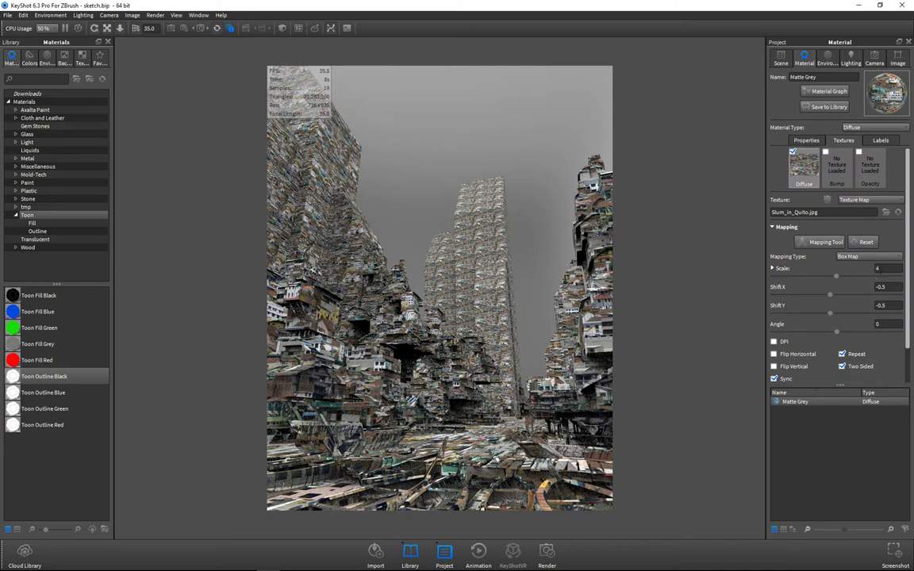
{"action": "type", "text": "1"}
{"action": "key", "text": "Return"}
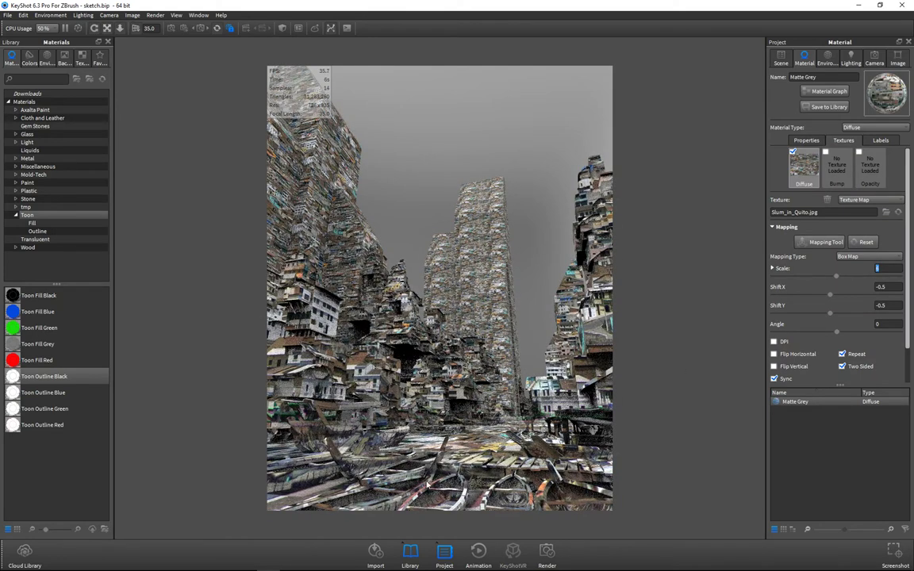
Step: Change the Matte Grey material to Flat and set the still render's output resolution to 6212 x 8000
{"action": "left_click", "coordinate": [871, 127]}
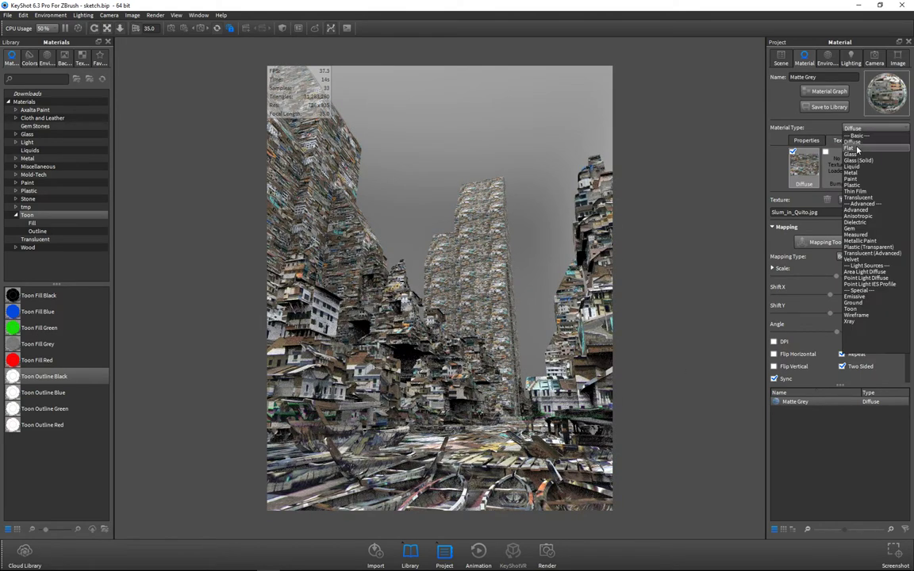
{"action": "left_click", "coordinate": [793, 198]}
{"action": "key", "text": "ctrl+p"}
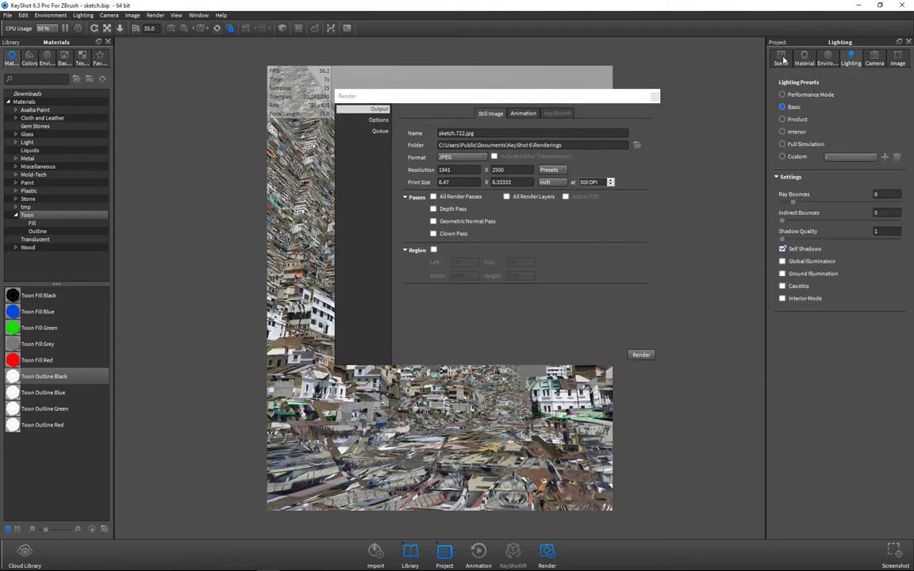
{"action": "left_click", "coordinate": [378, 120]}
{"action": "left_click", "coordinate": [378, 109]}
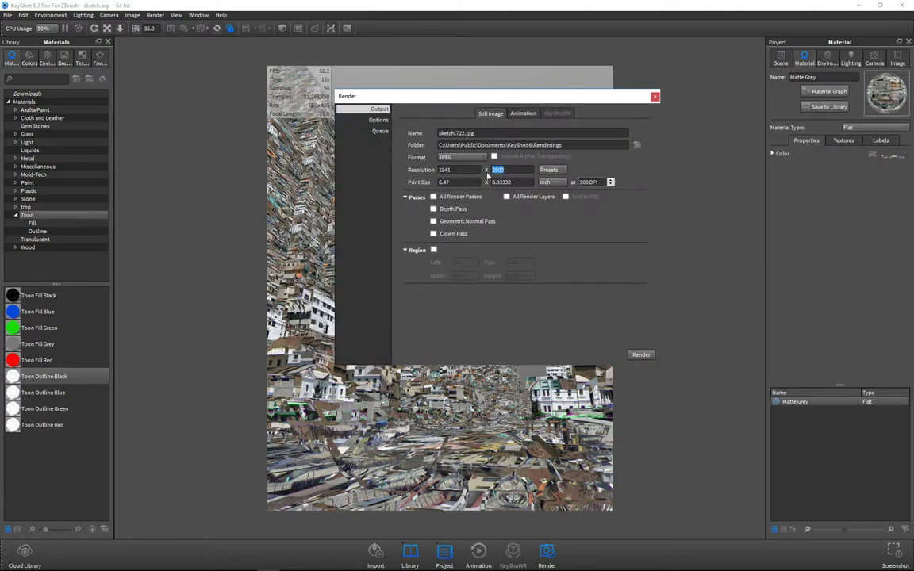
{"action": "left_click", "coordinate": [380, 121]}
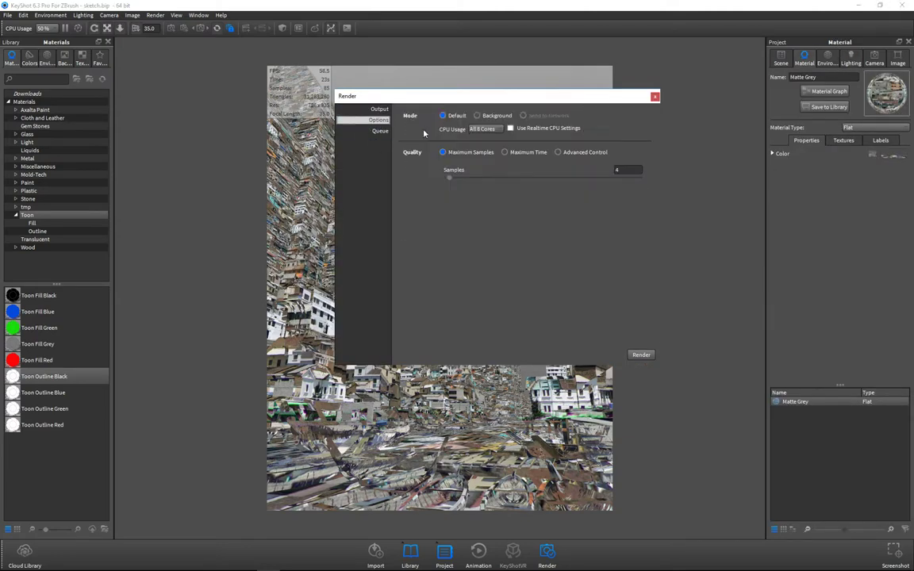
{"action": "left_click", "coordinate": [379, 109]}
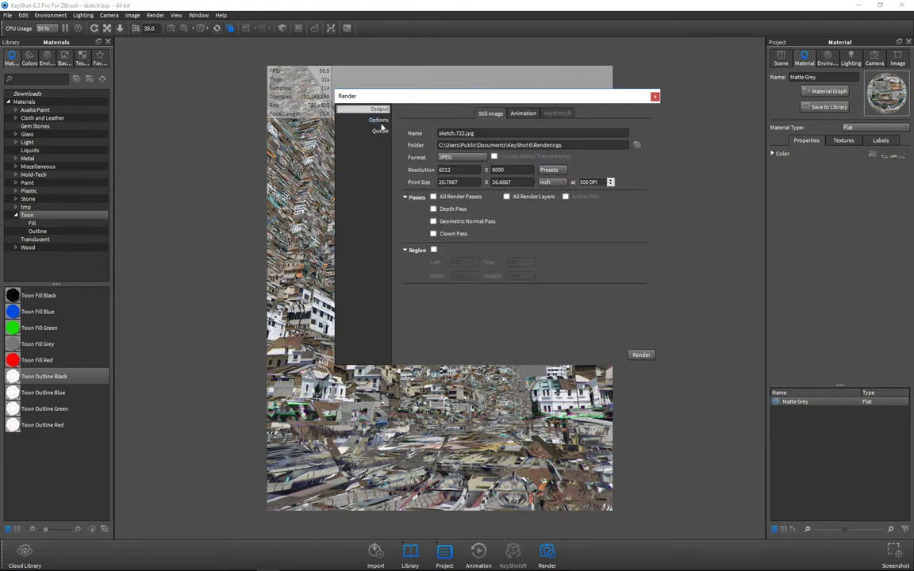
{"action": "left_click_drag", "start_coordinate": [445, 96], "coordinate": [392, 127]}
Step: Shift the Slum_in_Quito.jpg mapping on the city to -0.96 in X and 3.19 in Y
{"action": "left_click", "coordinate": [843, 140]}
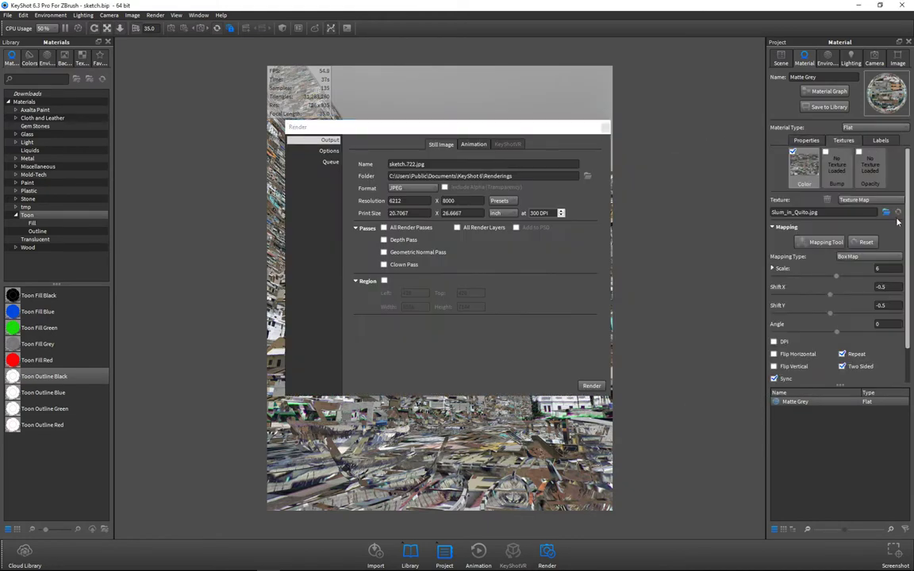
{"action": "left_click", "coordinate": [833, 241]}
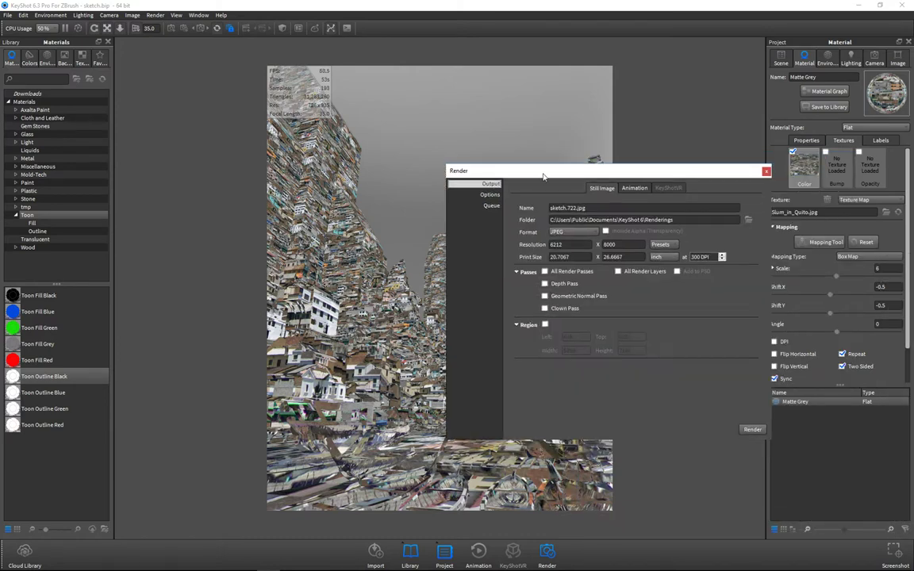
{"action": "left_click", "coordinate": [757, 180]}
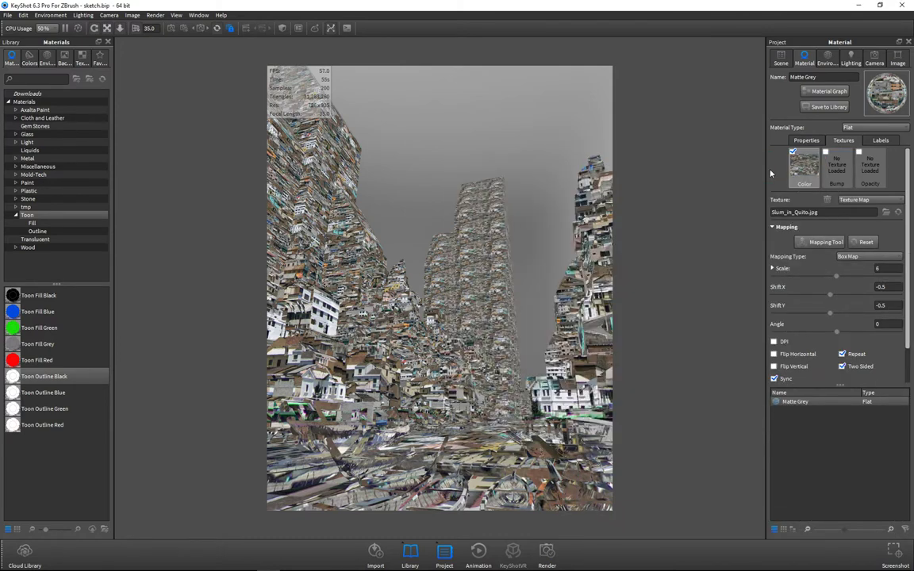
{"action": "mouse_move", "coordinate": [830, 312]}
{"action": "left_mouse_down"}
{"action": "mouse_move", "coordinate": [851, 313]}
{"action": "mouse_move", "coordinate": [841, 297]}
{"action": "mouse_move", "coordinate": [827, 302]}
{"action": "left_mouse_up"}
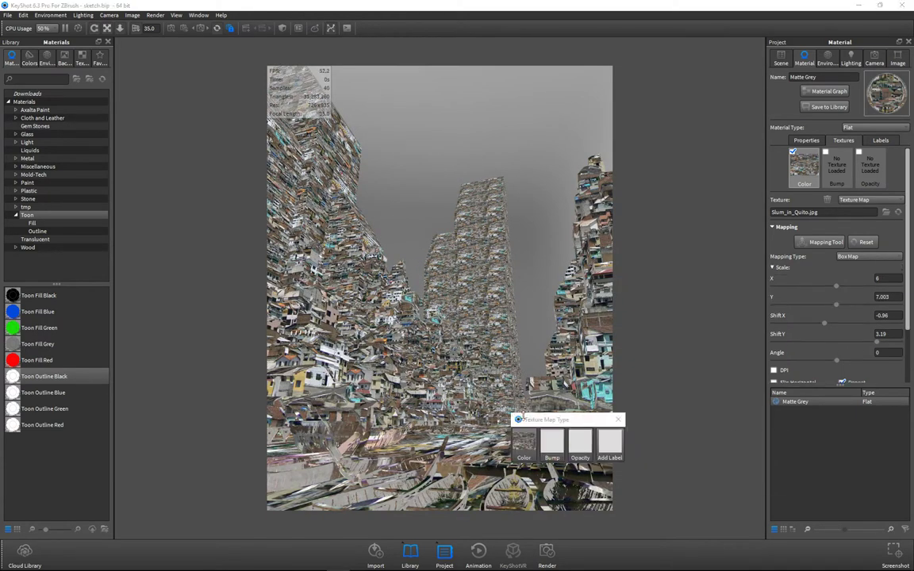
Step: Replace the city's color texture with augen-rio-fassaden.jpg and shift its mapping to -3.3 in X and 1.34 in Y at scale 6
{"action": "left_click", "coordinate": [534, 439]}
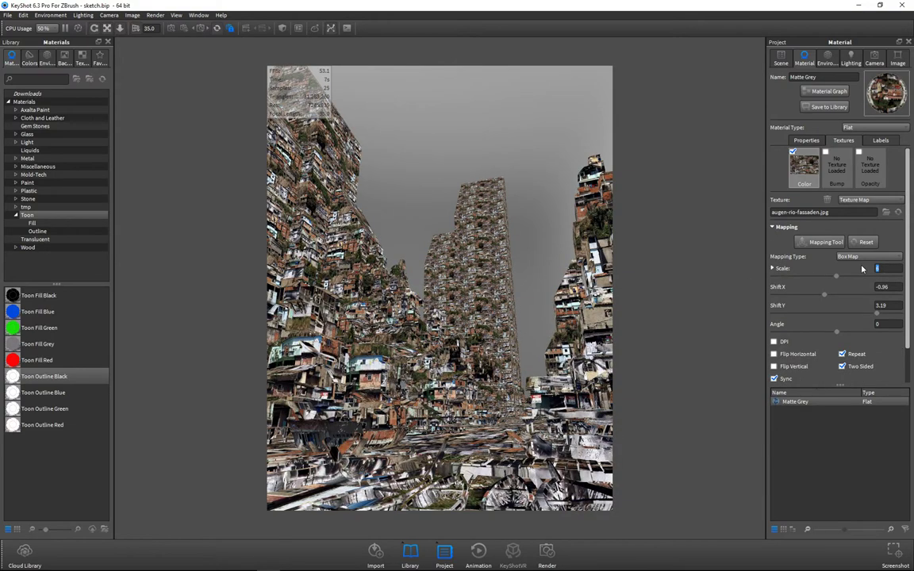
{"action": "left_click_drag", "start_coordinate": [824, 294], "coordinate": [801, 295]}
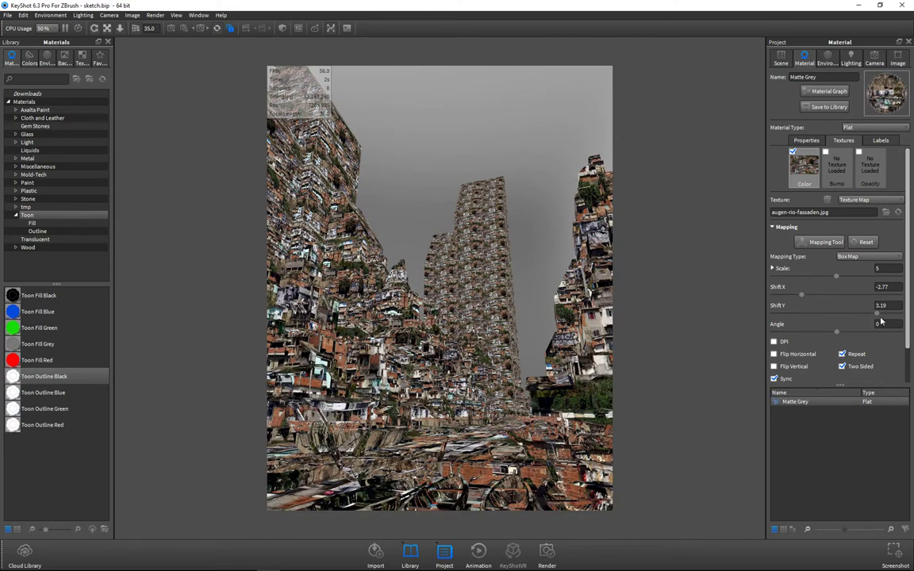
{"action": "left_click_drag", "start_coordinate": [876, 314], "coordinate": [867, 315]}
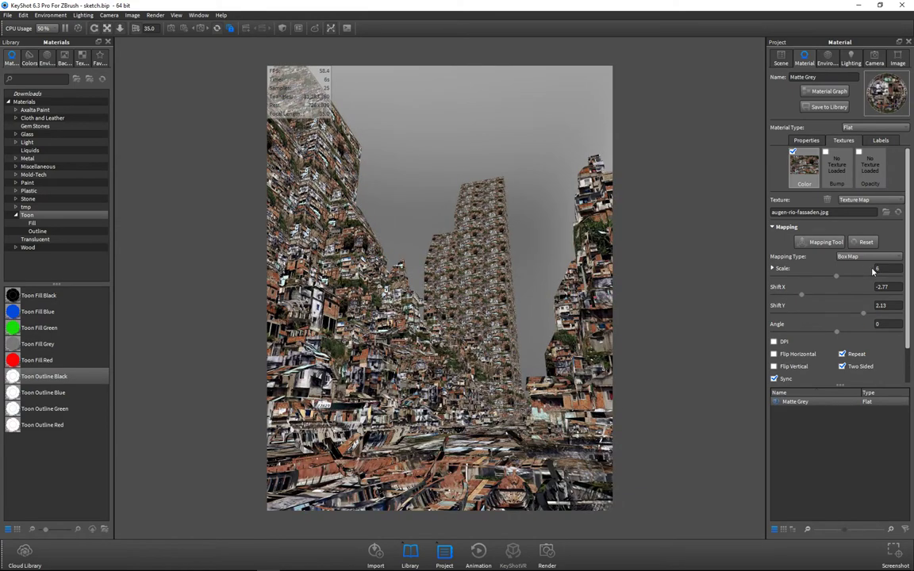
{"action": "left_click_drag", "start_coordinate": [801, 295], "coordinate": [793, 296]}
{"action": "left_click_drag", "start_coordinate": [863, 314], "coordinate": [854, 314]}
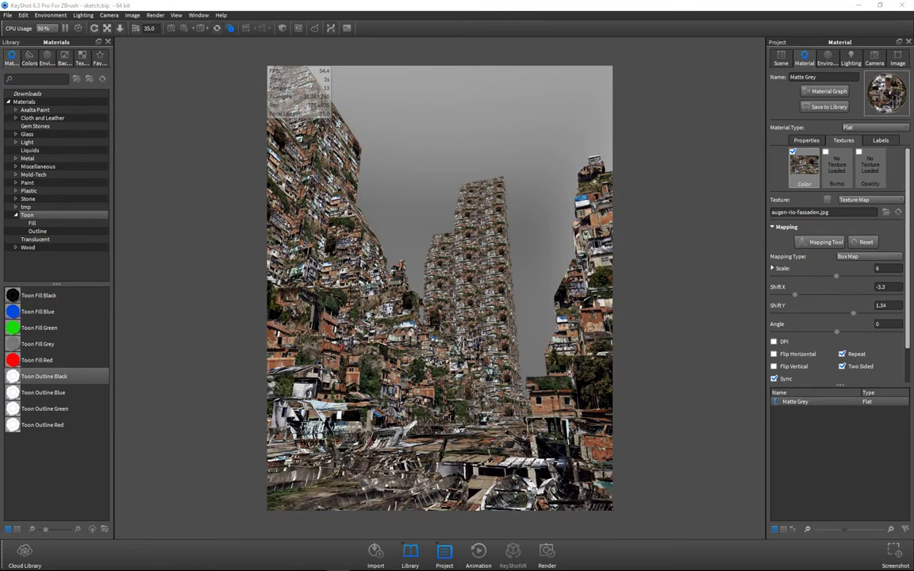
Step: Set the facade texture's scale to 4, shift it to X -2.28 and Y 1.91, and queue the render without overwriting sketch.725.jpg
{"action": "left_click_drag", "start_coordinate": [4, 394], "coordinate": [320, 393]}
{"action": "key", "text": "ctrl+z"}
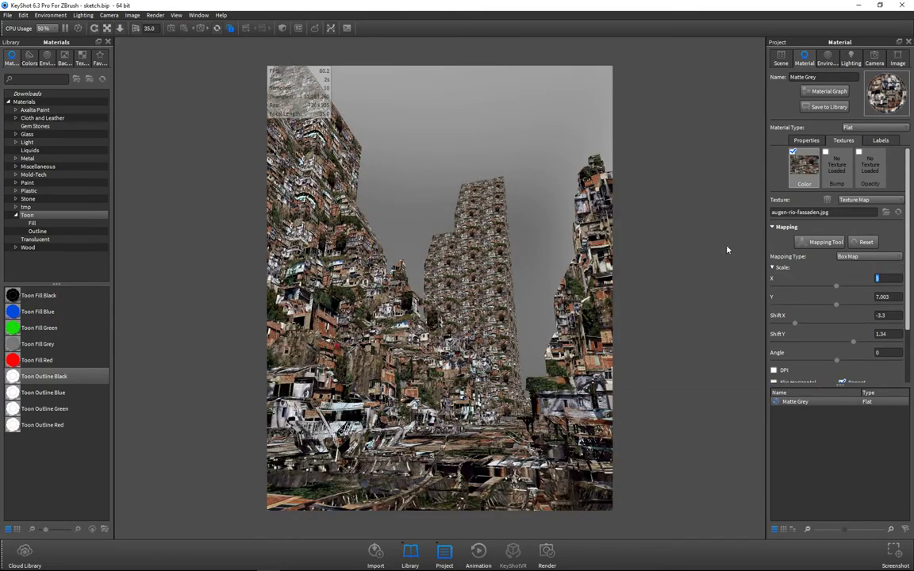
{"action": "key", "text": "Return"}
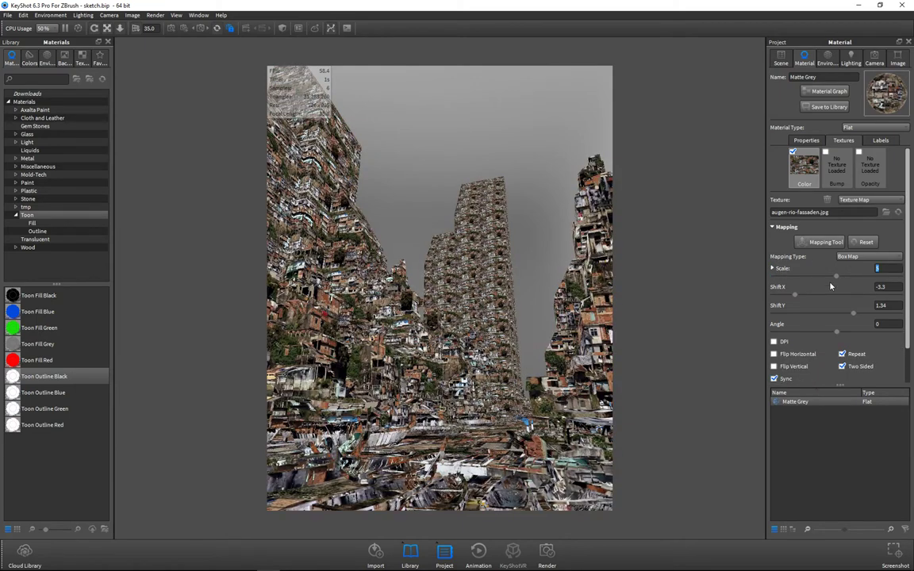
{"action": "left_click", "coordinate": [877, 268]}
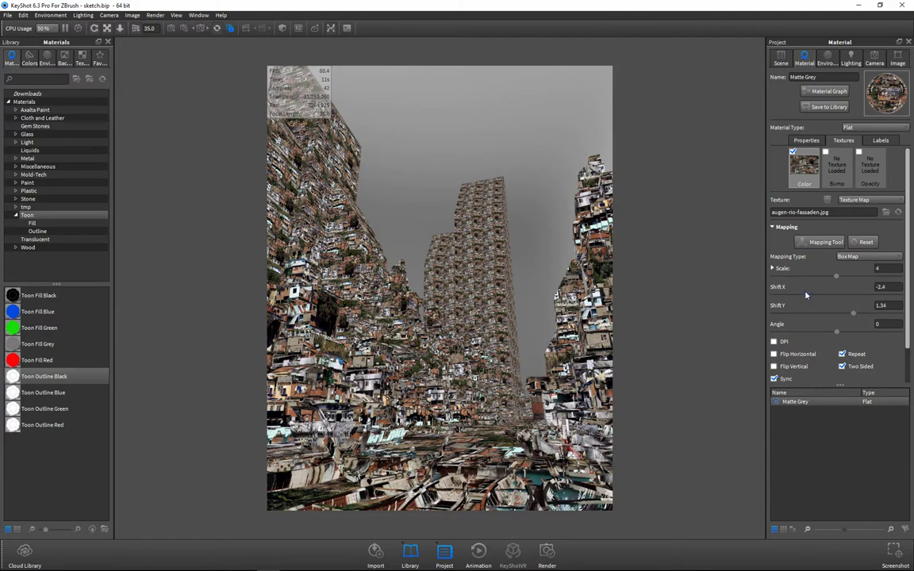
{"action": "left_click_drag", "start_coordinate": [807, 296], "coordinate": [863, 315]}
{"action": "key", "text": "p"}
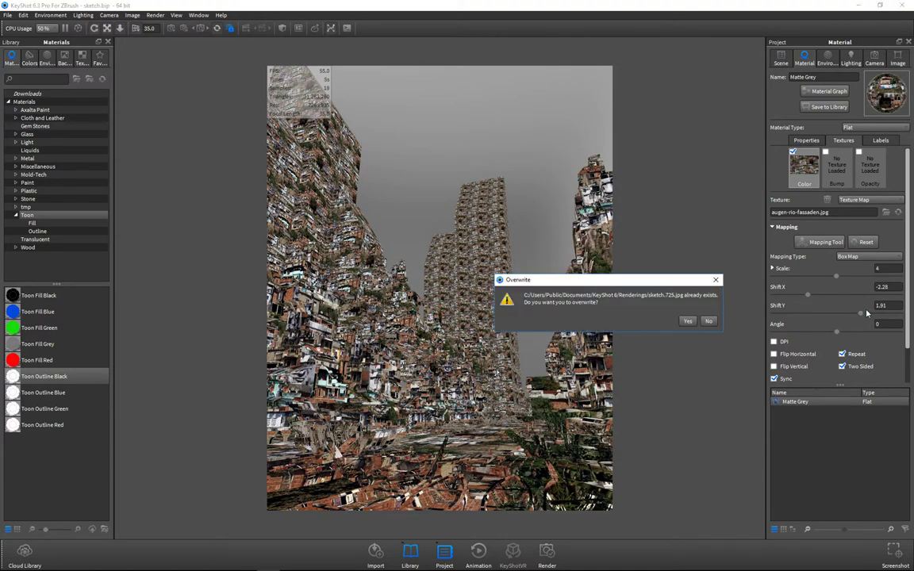
{"action": "left_click", "coordinate": [710, 321]}
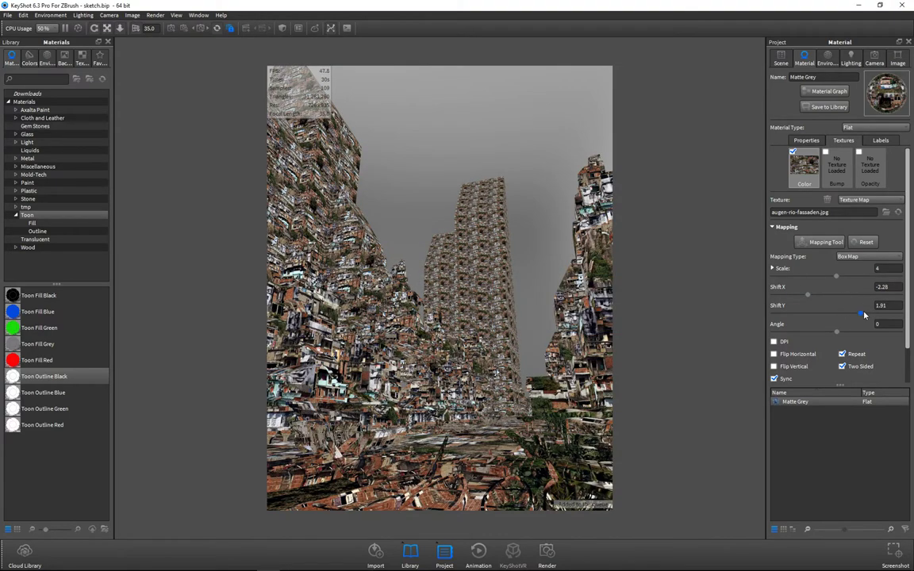
Step: Set the facade texture's scale to 5 and shift its mapping to -2.89 in X and 1.89 in Y
{"action": "left_click_drag", "start_coordinate": [863, 315], "coordinate": [858, 313]}
{"action": "left_click_drag", "start_coordinate": [836, 276], "coordinate": [852, 274]}
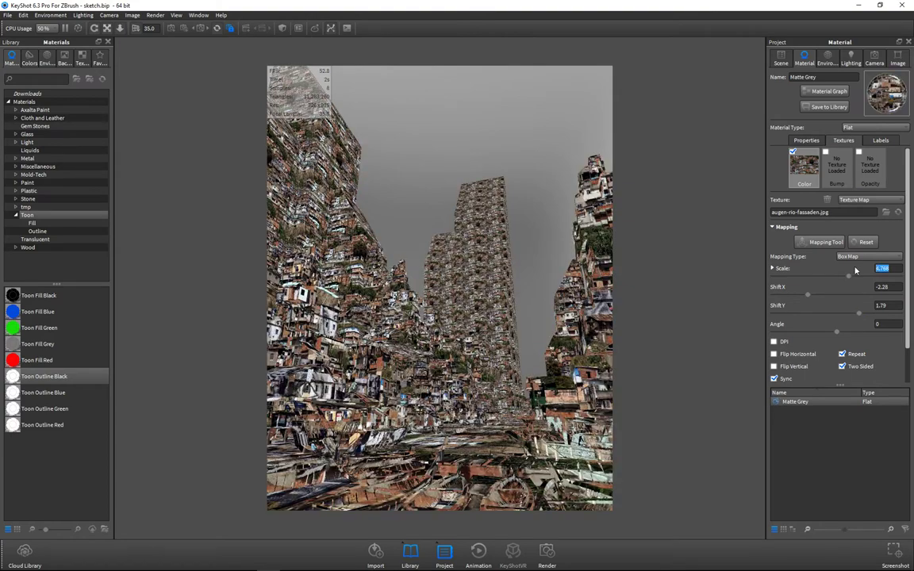
{"action": "left_click", "coordinate": [836, 276]}
{"action": "left_click_drag", "start_coordinate": [808, 294], "coordinate": [802, 298]}
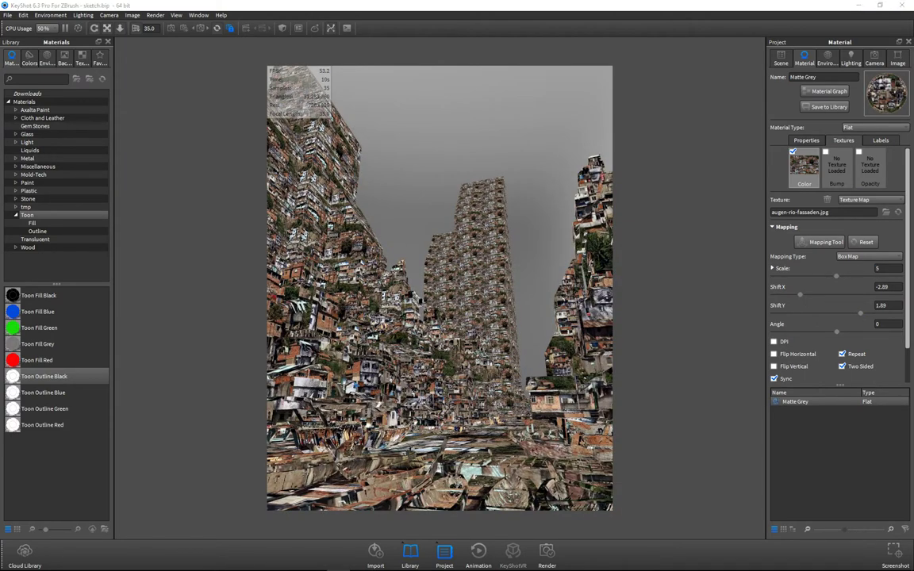
Step: Clear the scene and process the queued sketch renders, fitting the running render to its window
{"action": "key", "text": "ctrl+p"}
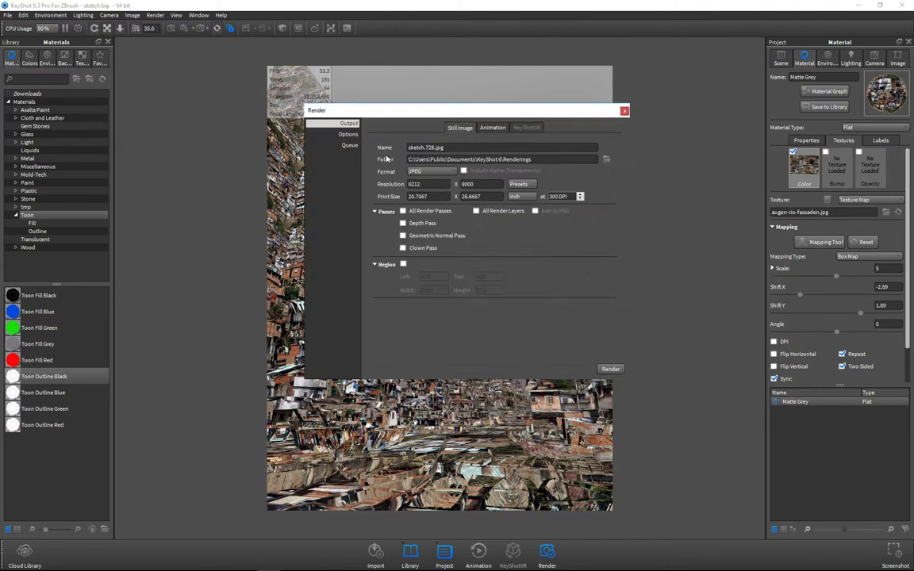
{"action": "left_click", "coordinate": [349, 145]}
{"action": "left_click", "coordinate": [347, 125]}
{"action": "left_click", "coordinate": [350, 145]}
{"action": "left_click", "coordinate": [595, 362]}
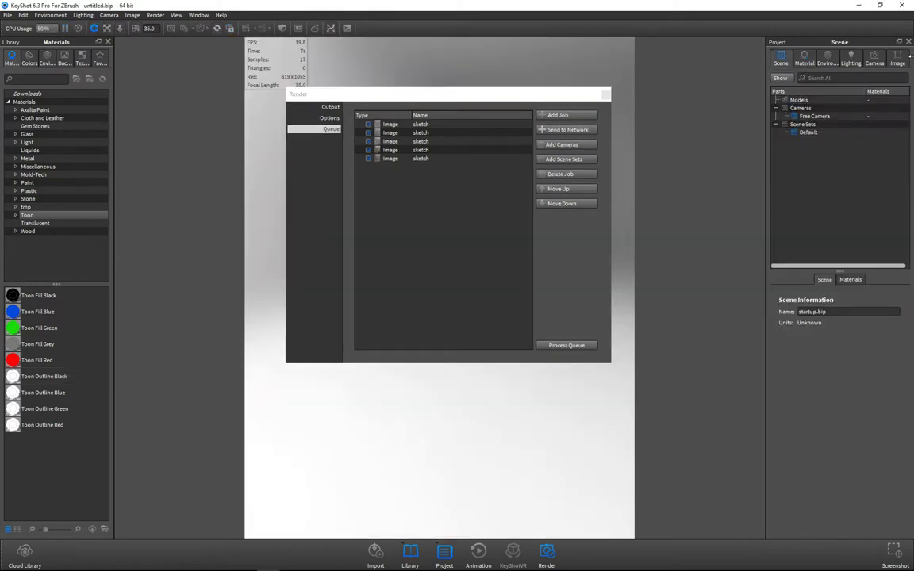
{"action": "left_click_drag", "start_coordinate": [410, 96], "coordinate": [396, 117]}
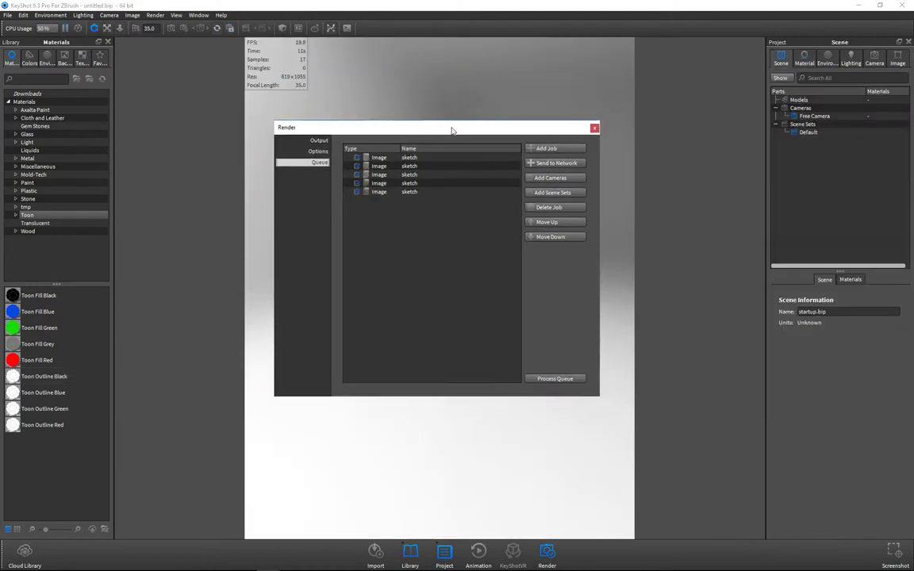
{"action": "left_click", "coordinate": [560, 365]}
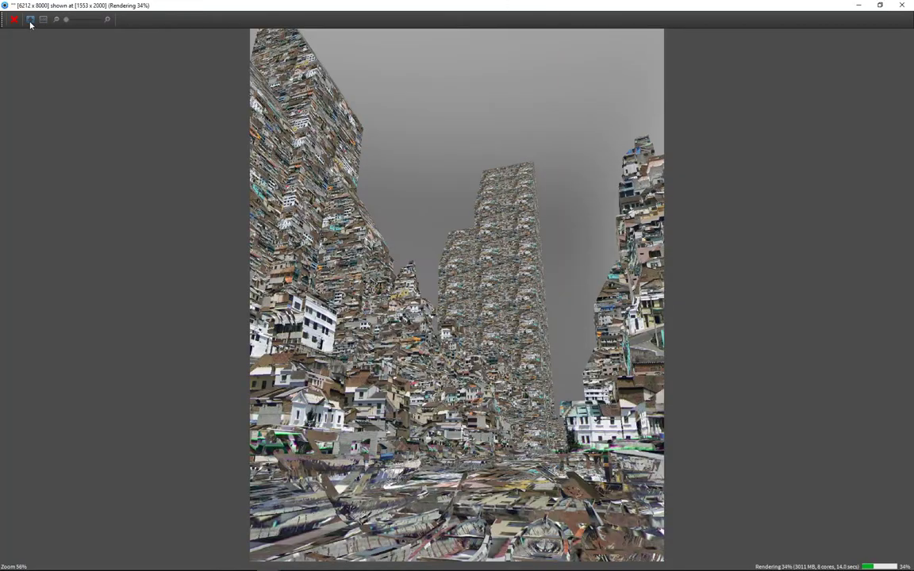
{"action": "left_click", "coordinate": [30, 20]}
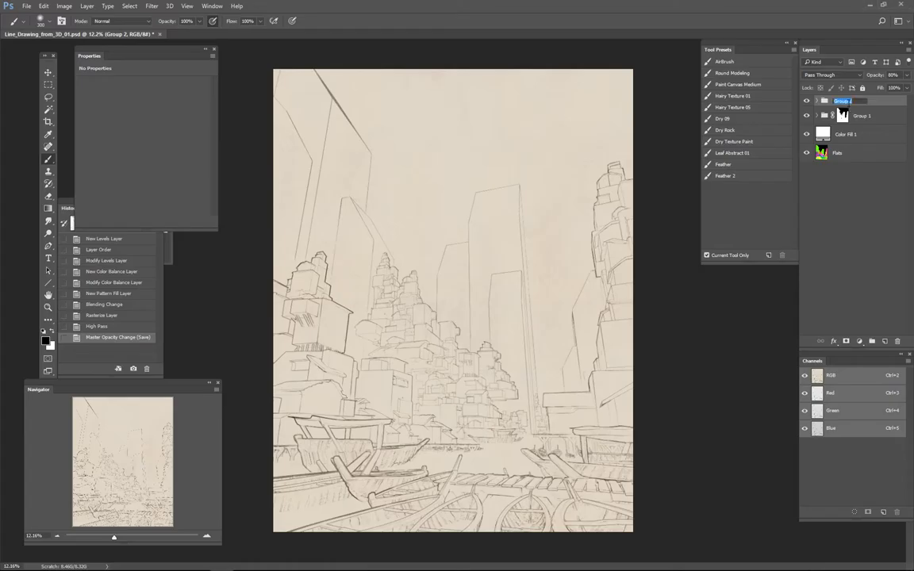
Step: Switch to Photoshop, rename Group 2 as TX, and place renders sketch.727, 726, 724, 723 and 722 as layers above it
{"action": "key", "text": "Return"}
{"action": "key", "text": "Return"}
{"action": "key", "text": "Return"}
{"action": "key", "text": "Return"}
{"action": "key", "text": "Return"}
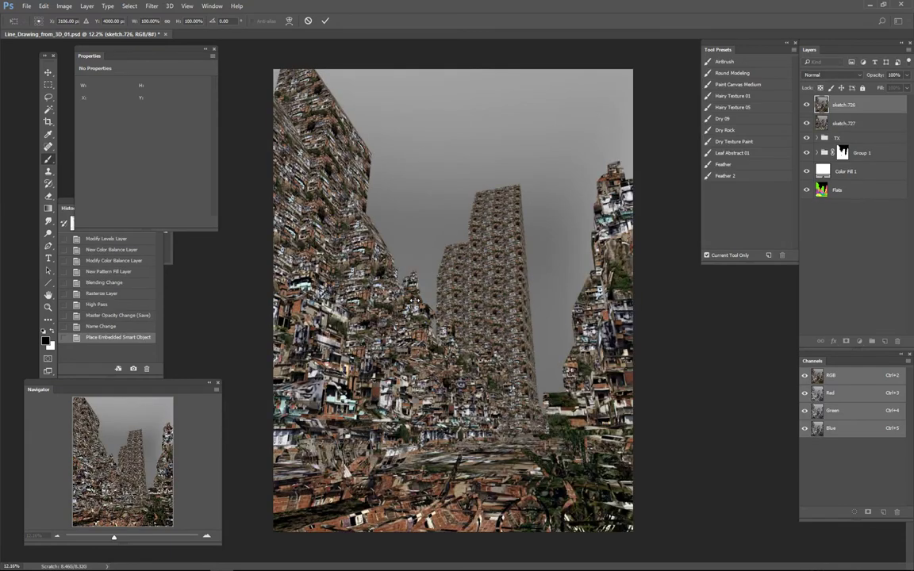
{"action": "key", "text": "Return"}
{"action": "key", "text": "b"}
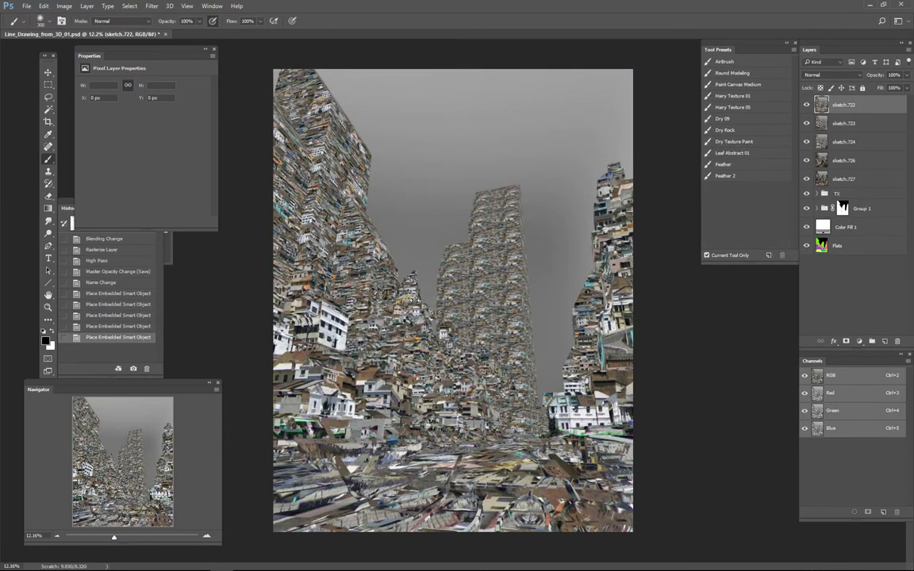
Step: Convert the sketch.727 layer to a smart object and hide the four render layers above it
{"action": "right_click", "coordinate": [888, 159]}
{"action": "key", "text": "Escape"}
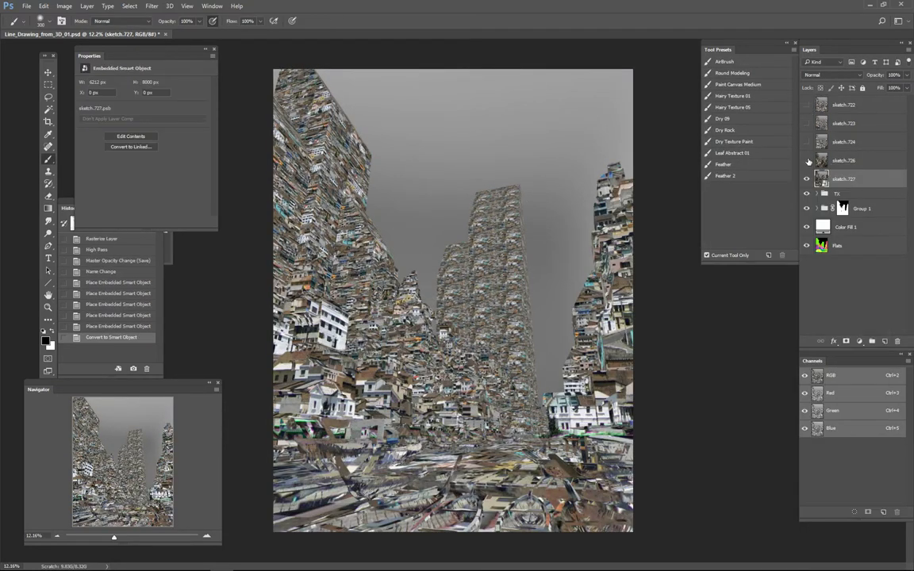
{"action": "left_click_drag", "start_coordinate": [807, 105], "coordinate": [806, 160]}
{"action": "left_click", "coordinate": [860, 341]}
{"action": "left_click", "coordinate": [151, 5]}
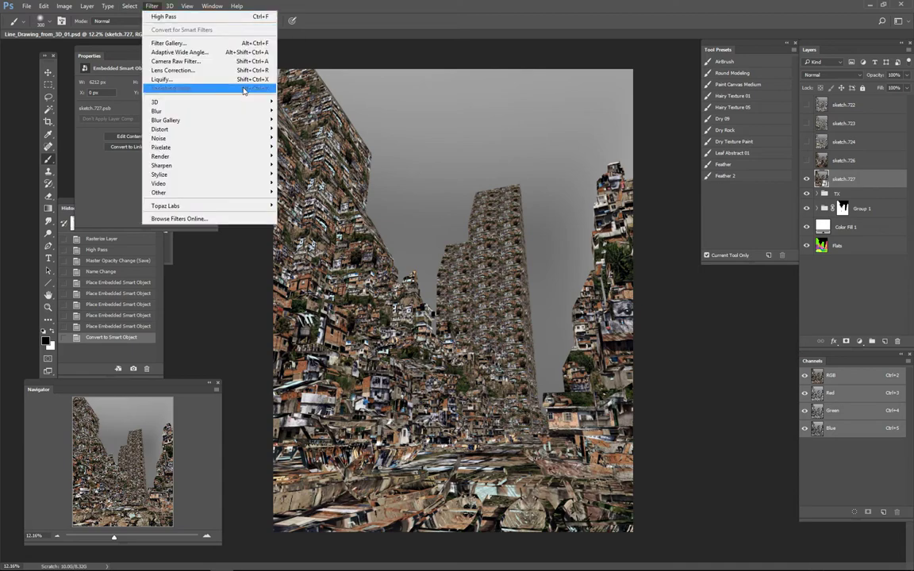
{"action": "mouse_move", "coordinate": [65, 6]}
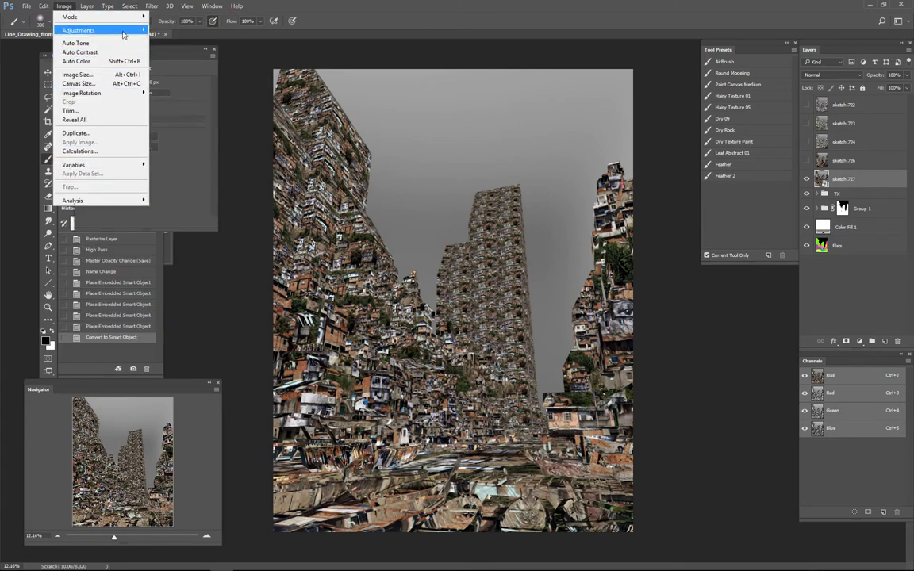
{"action": "mouse_move", "coordinate": [95, 30]}
{"action": "left_click", "coordinate": [199, 156]}
{"action": "left_click_drag", "start_coordinate": [434, 234], "coordinate": [381, 235]}
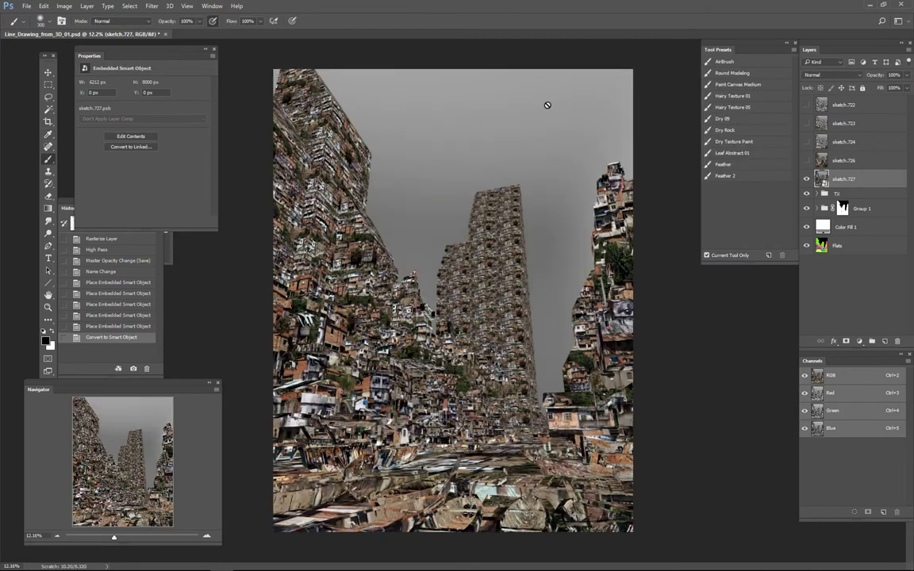
{"action": "left_click", "coordinate": [151, 6]}
{"action": "mouse_move", "coordinate": [206, 166]}
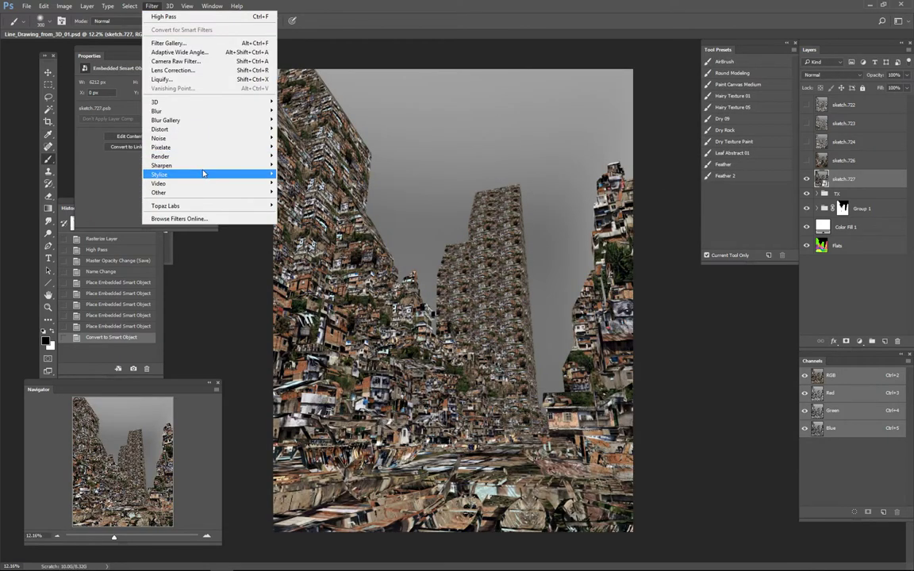
{"action": "left_click", "coordinate": [191, 43]}
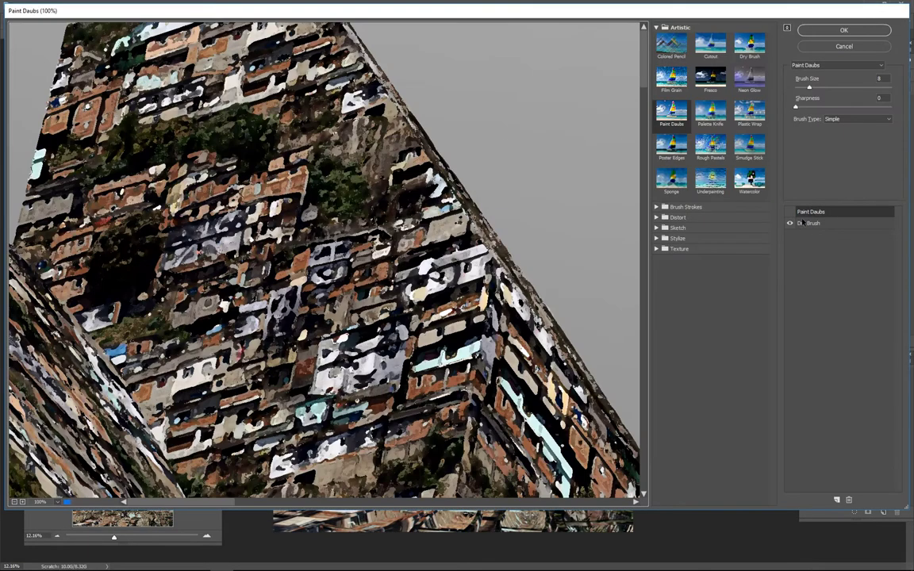
{"action": "left_click", "coordinate": [657, 238]}
{"action": "left_click", "coordinate": [671, 255]}
{"action": "left_click_drag", "start_coordinate": [803, 87], "coordinate": [796, 86]}
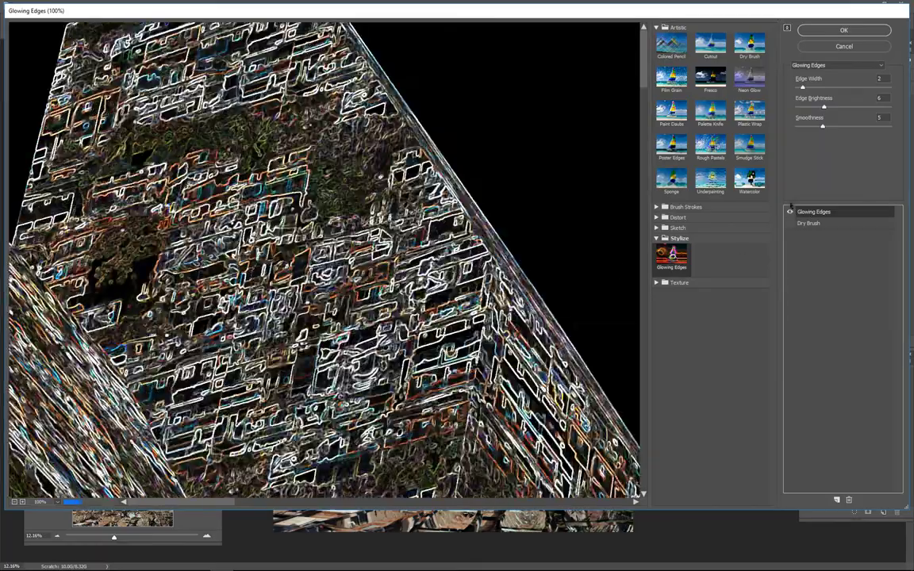
{"action": "left_click_drag", "start_coordinate": [270, 302], "coordinate": [654, 139]}
{"action": "left_click_drag", "start_coordinate": [822, 127], "coordinate": [882, 126]}
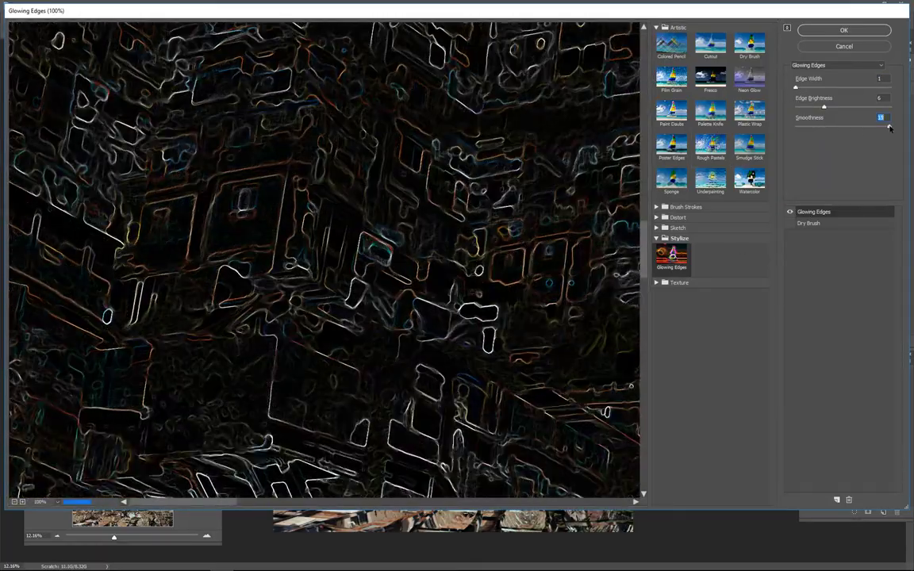
{"action": "left_click_drag", "start_coordinate": [824, 107], "coordinate": [890, 126]}
{"action": "key", "text": "ctrl+minus"}
{"action": "scroll", "coordinate": [435, 221], "scroll_direction": "down", "scroll_amount": 1, "text": "alt"}
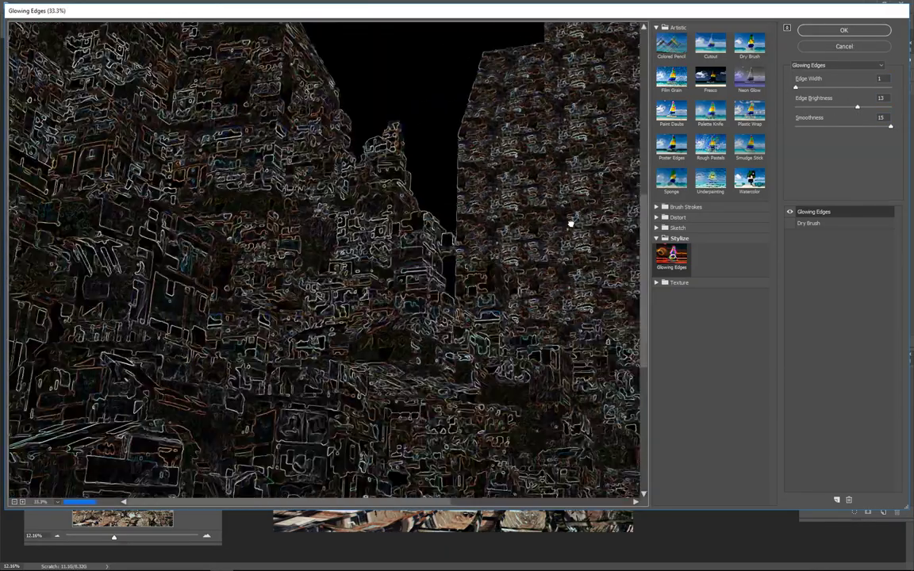
{"action": "left_click_drag", "start_coordinate": [569, 224], "coordinate": [444, 240]}
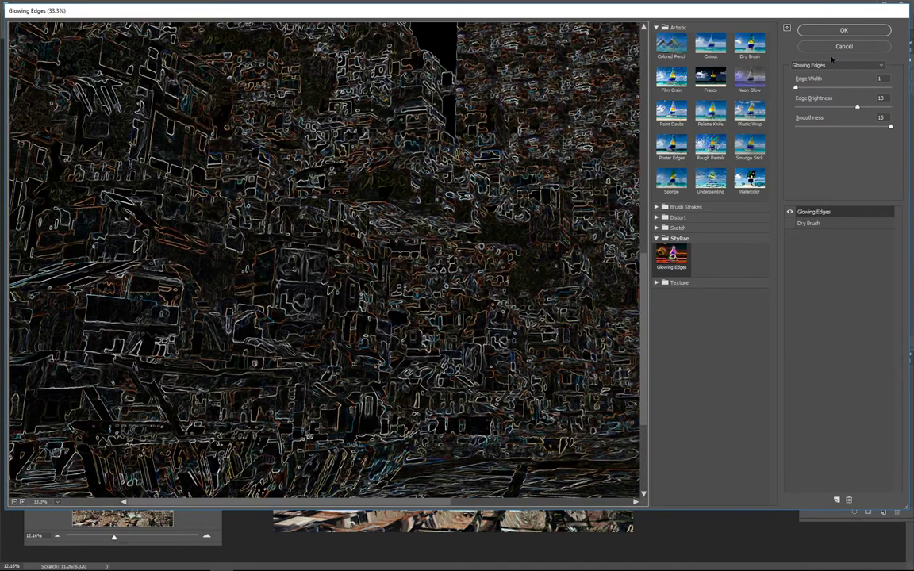
{"action": "left_click", "coordinate": [789, 212]}
{"action": "left_click", "coordinate": [789, 212]}
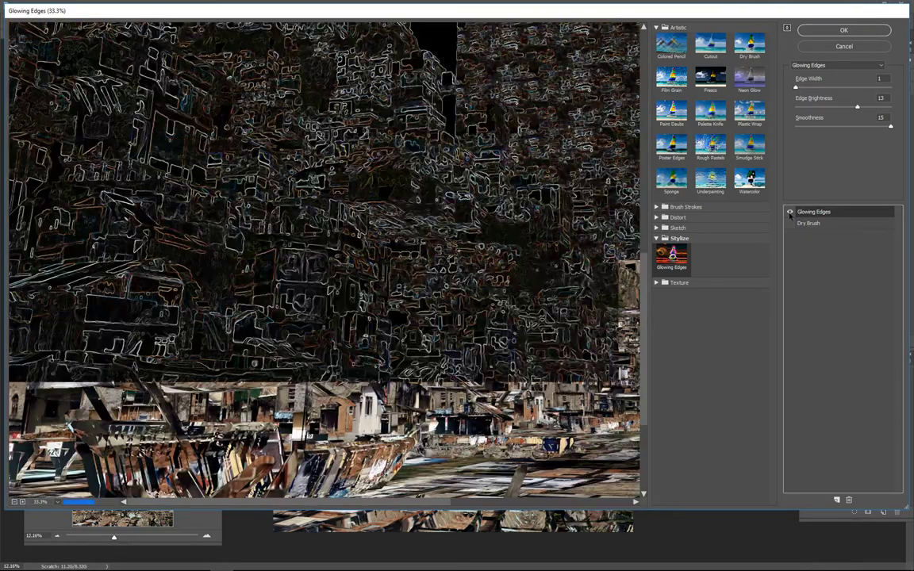
{"action": "left_click", "coordinate": [789, 213]}
{"action": "left_click", "coordinate": [790, 213]}
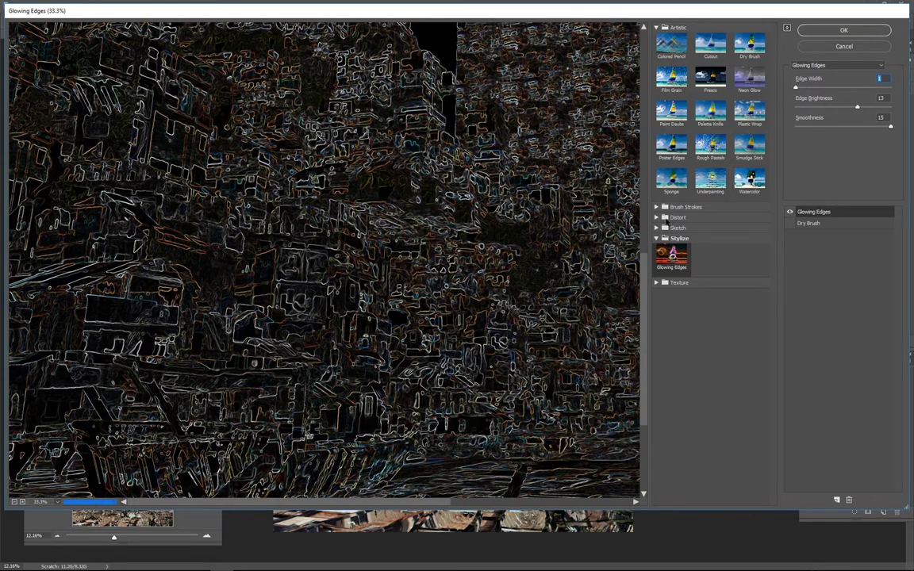
{"action": "left_click", "coordinate": [665, 227]}
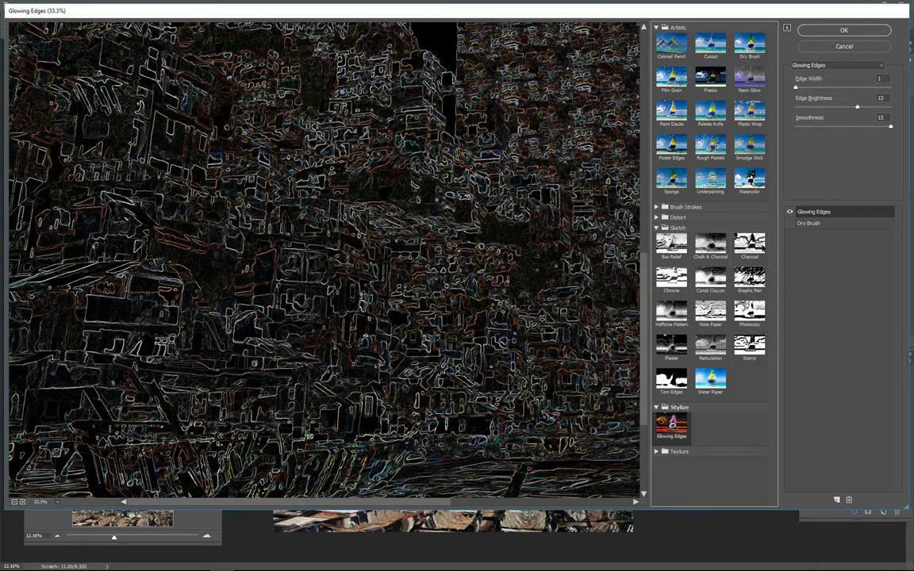
{"action": "left_click", "coordinate": [844, 46]}
Step: Apply the Filter Gallery's Photocopy effect to the sketch.727 smart object with Detail 4 and Darkness 11
{"action": "left_click", "coordinate": [151, 7]}
{"action": "left_click", "coordinate": [168, 47]}
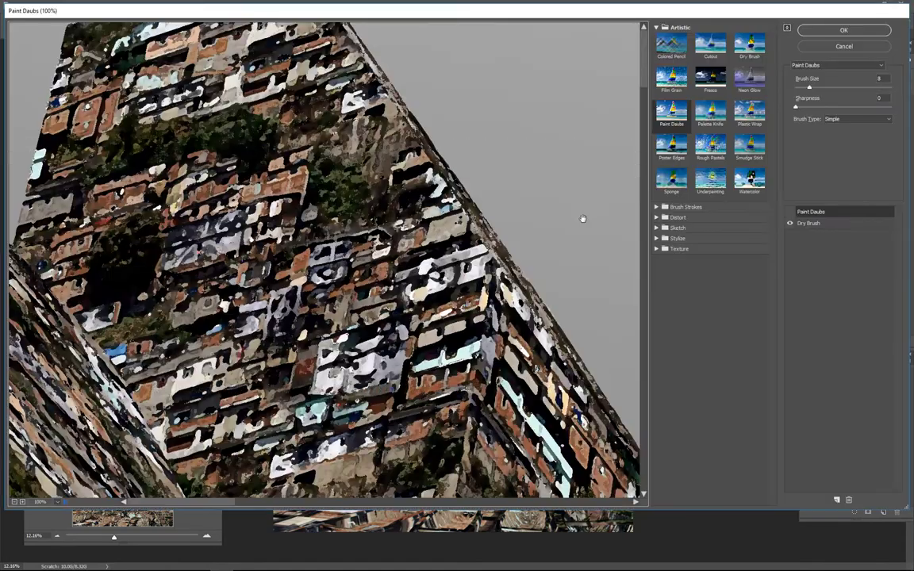
{"action": "left_click", "coordinate": [789, 211]}
{"action": "left_click", "coordinate": [665, 238]}
{"action": "left_click", "coordinate": [671, 254]}
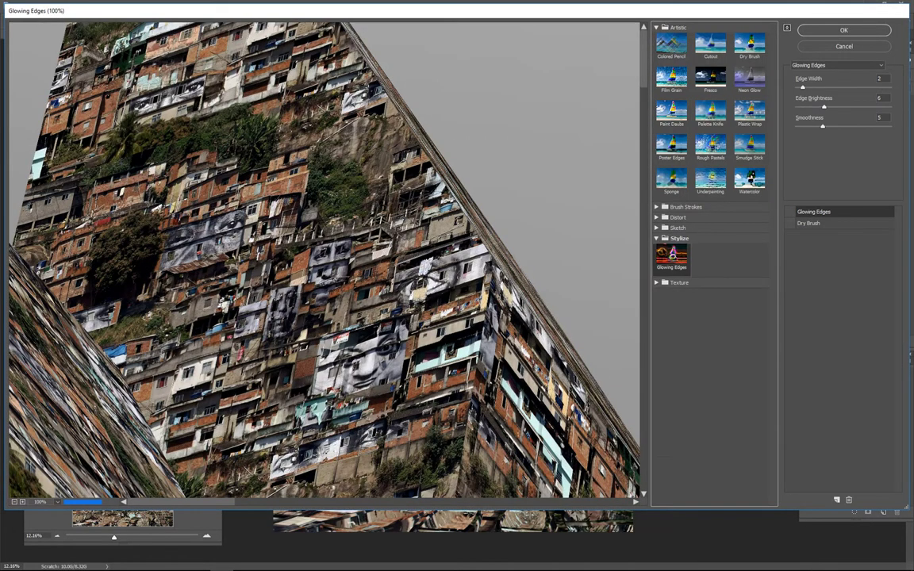
{"action": "left_click", "coordinate": [658, 228]}
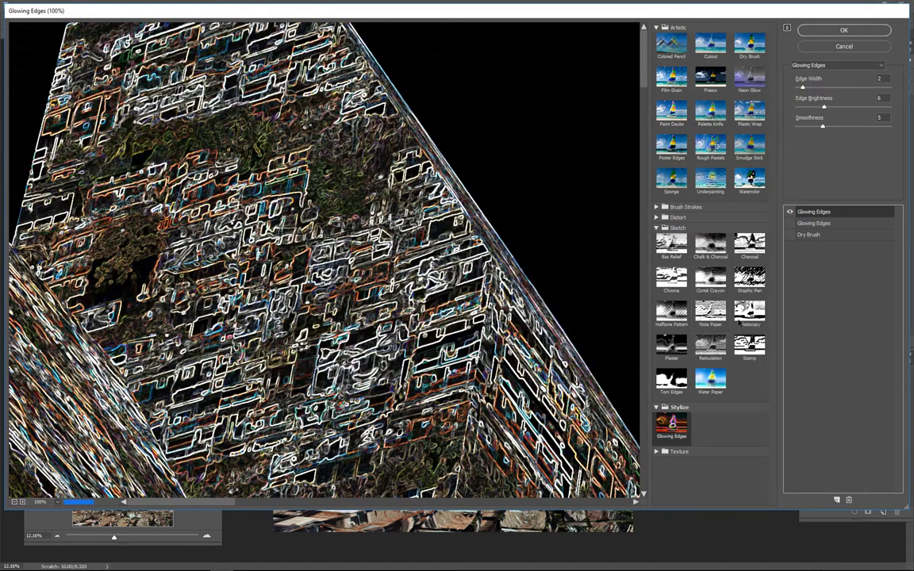
{"action": "left_click", "coordinate": [749, 309]}
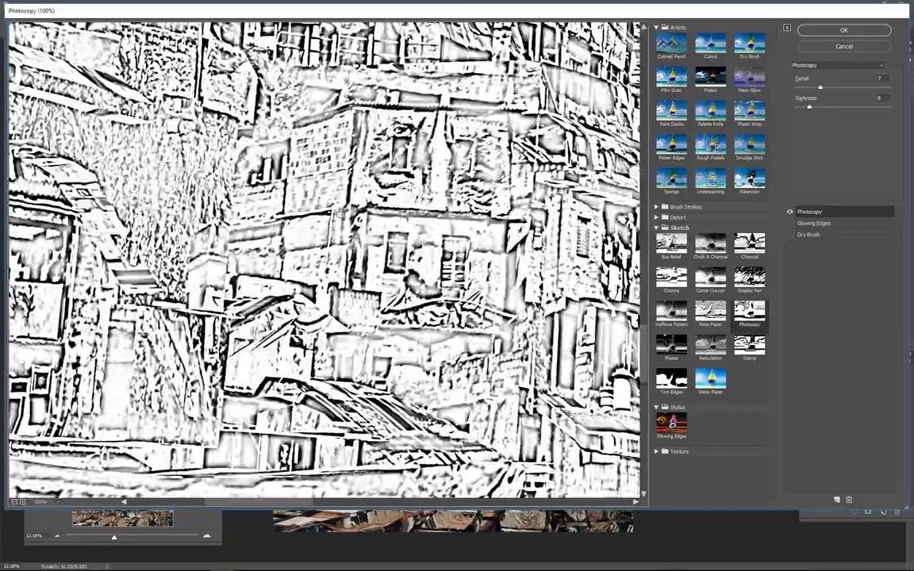
{"action": "left_click_drag", "start_coordinate": [821, 87], "coordinate": [815, 107]}
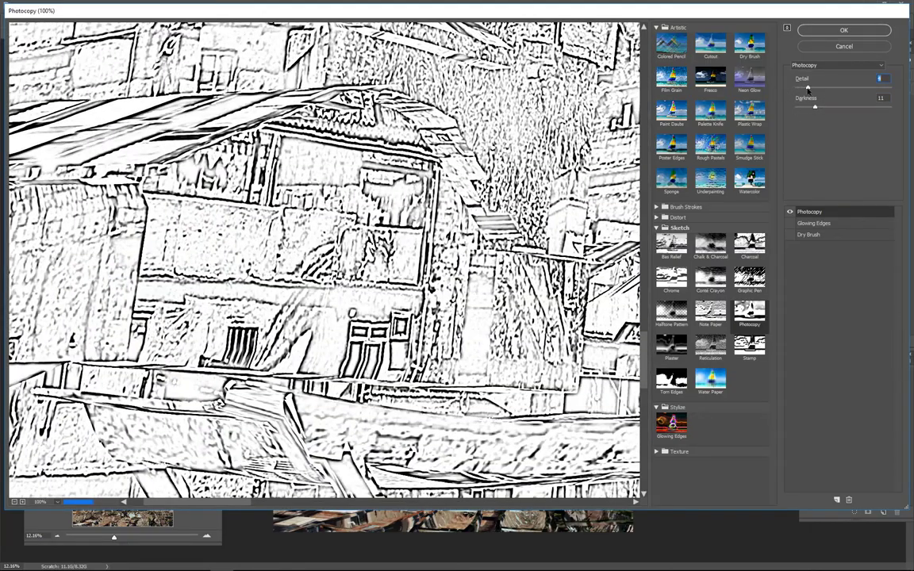
{"action": "left_click", "coordinate": [817, 30]}
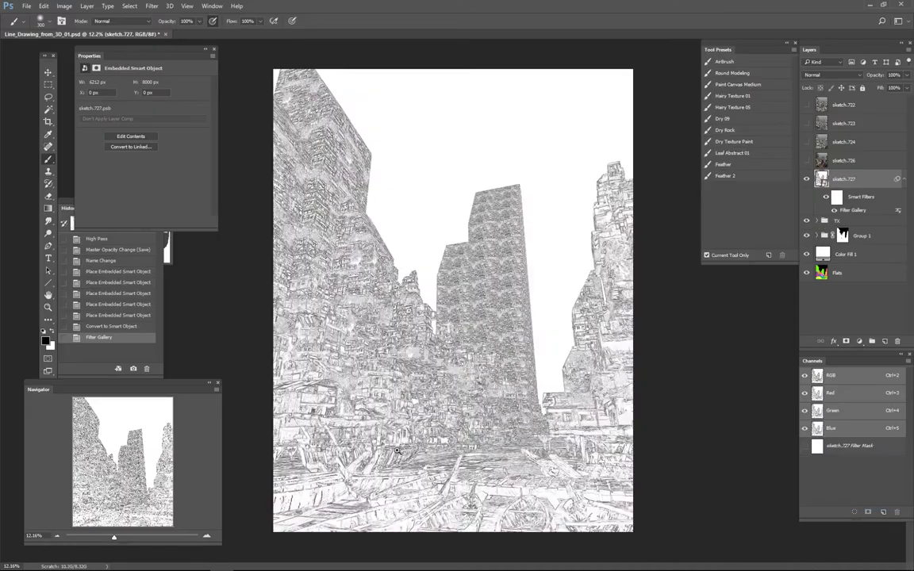
Step: Add a Surface Blur smart filter with radius 5 and threshold 23 to sketch.727, and place it beneath Filter Gallery
{"action": "scroll", "coordinate": [439, 418], "scroll_direction": "up", "scroll_amount": 3, "text": "alt"}
{"action": "left_click", "coordinate": [151, 6]}
{"action": "mouse_move", "coordinate": [177, 116]}
{"action": "left_click", "coordinate": [114, 201]}
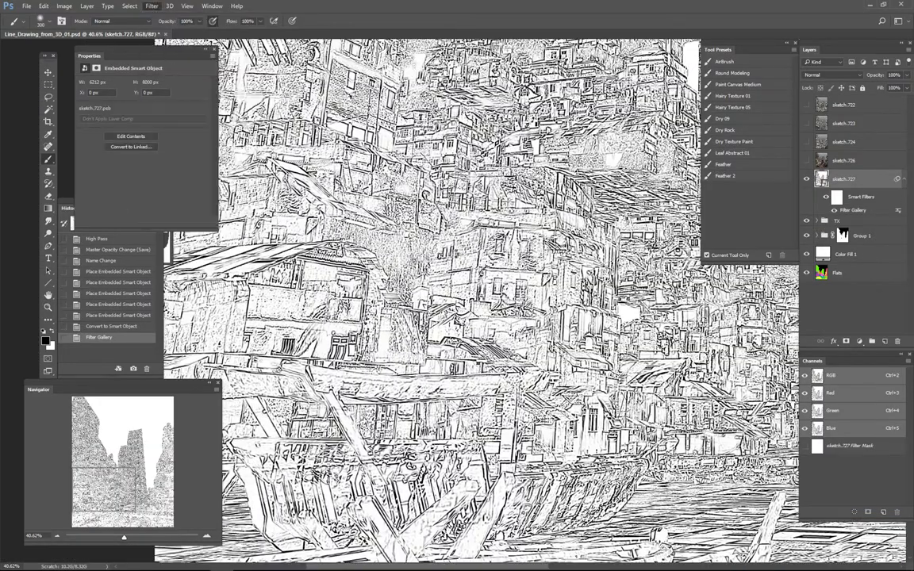
{"action": "key", "text": "Return"}
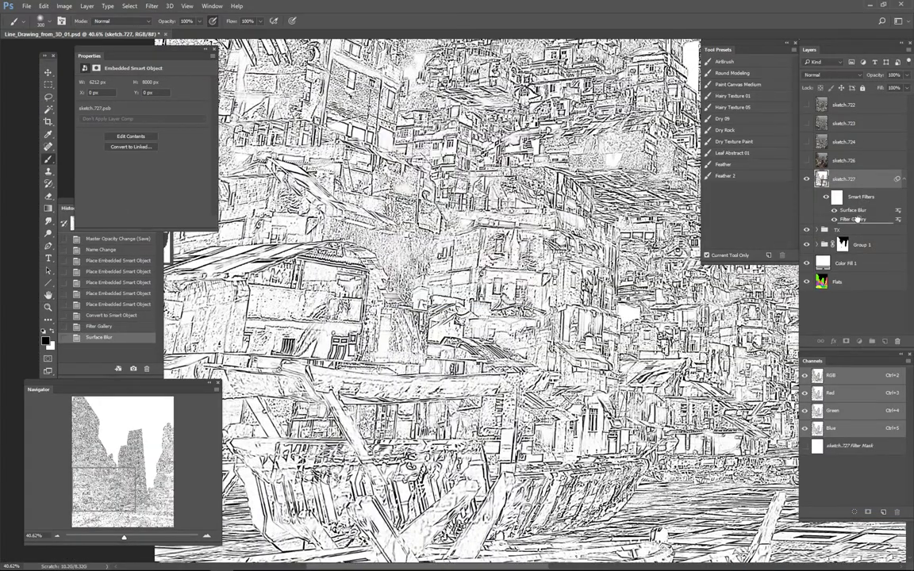
{"action": "left_click_drag", "start_coordinate": [861, 219], "coordinate": [870, 210]}
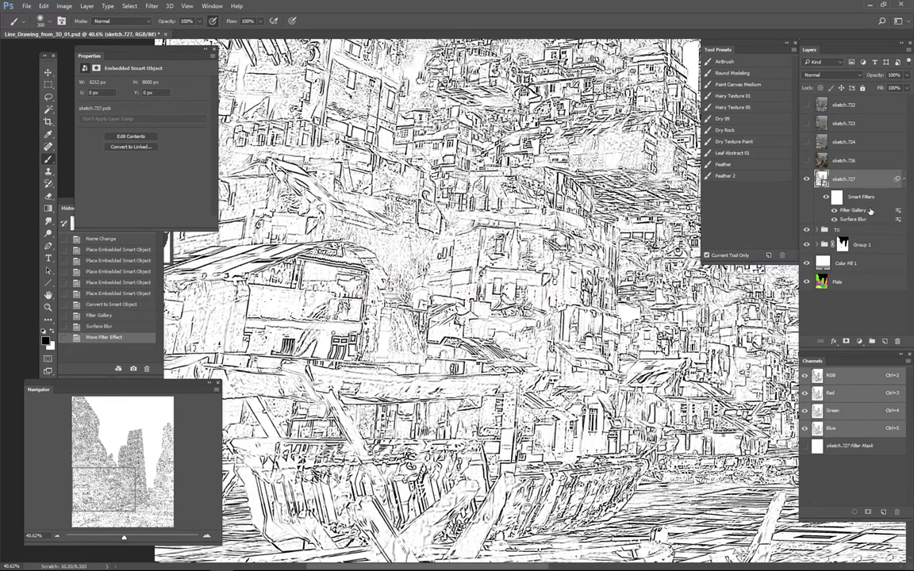
{"action": "double_click", "coordinate": [856, 220]}
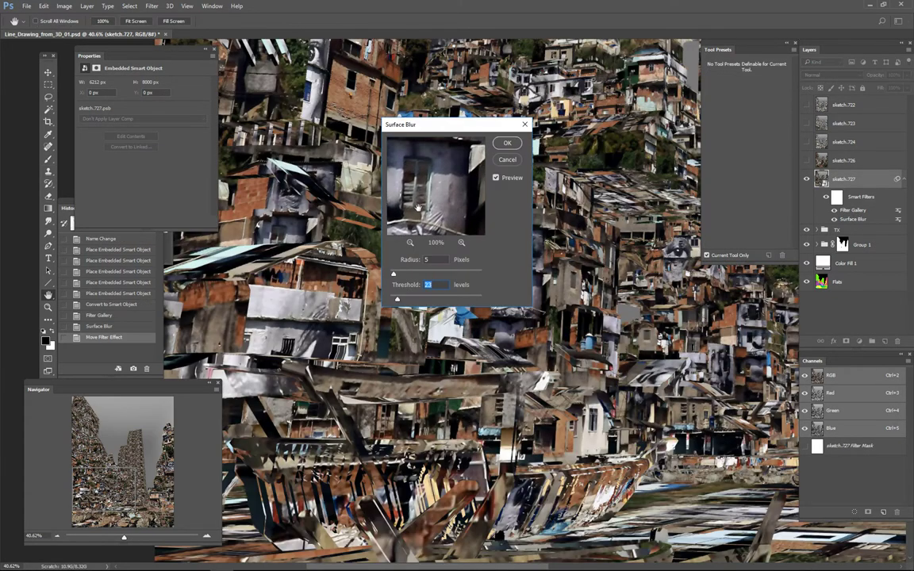
{"action": "left_click", "coordinate": [508, 160]}
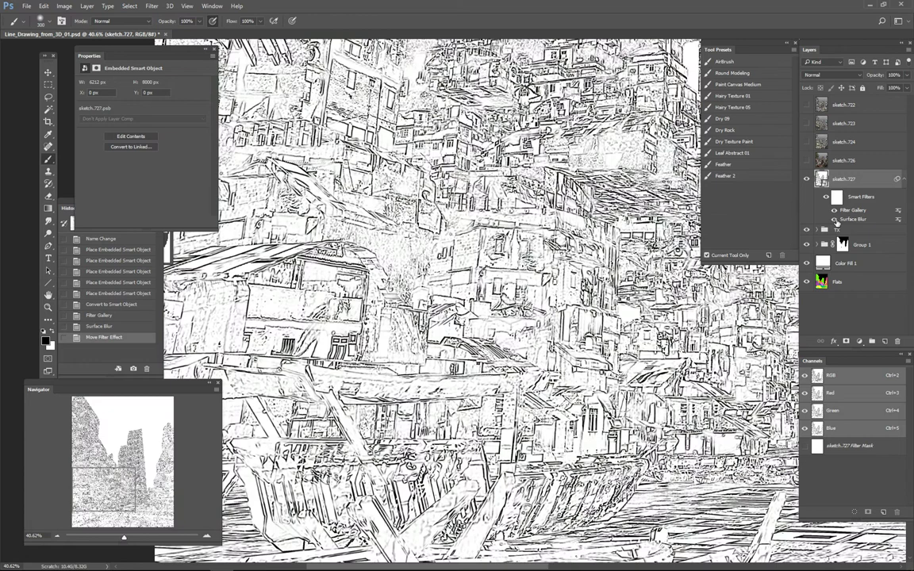
Step: Add a low-level Posterize adjustment on top of the smart filters of sketch.727
{"action": "left_click", "coordinate": [152, 6]}
{"action": "mouse_move", "coordinate": [88, 7]}
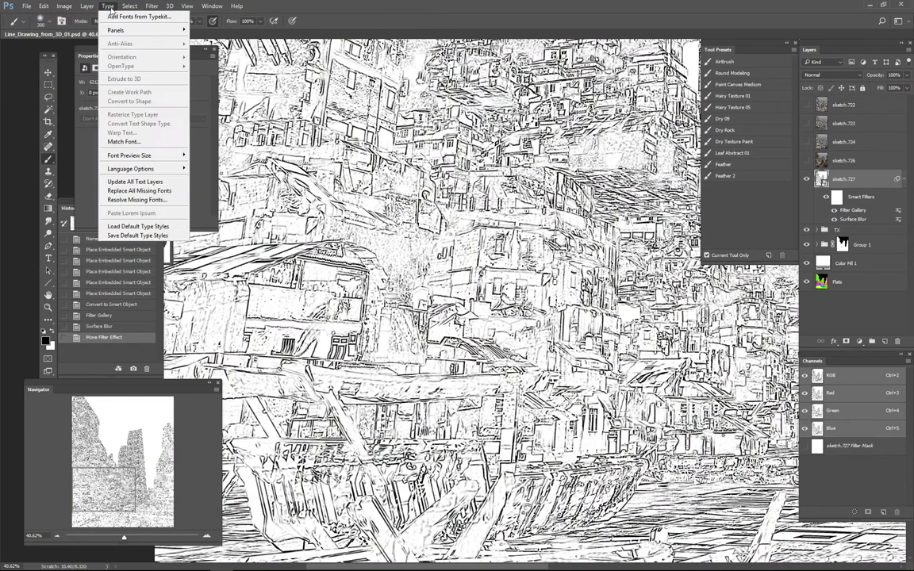
{"action": "mouse_move", "coordinate": [80, 30]}
{"action": "left_click", "coordinate": [182, 165]}
{"action": "left_click_drag", "start_coordinate": [373, 191], "coordinate": [370, 198]}
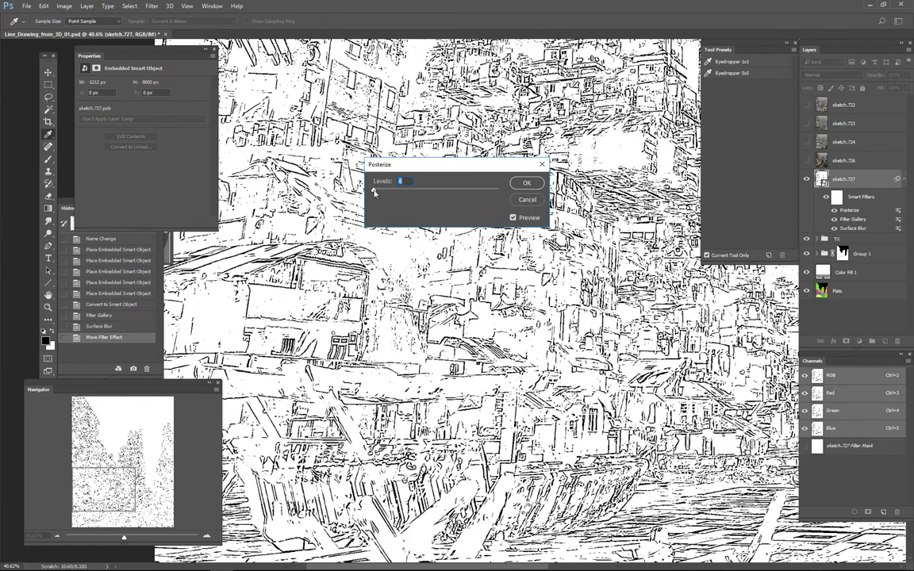
{"action": "key", "text": "Return"}
Step: Add a black layer mask to sketch.727 and move the TX group to the top of the layer stack
{"action": "key", "text": "b"}
{"action": "left_click", "coordinate": [859, 342], "text": "alt"}
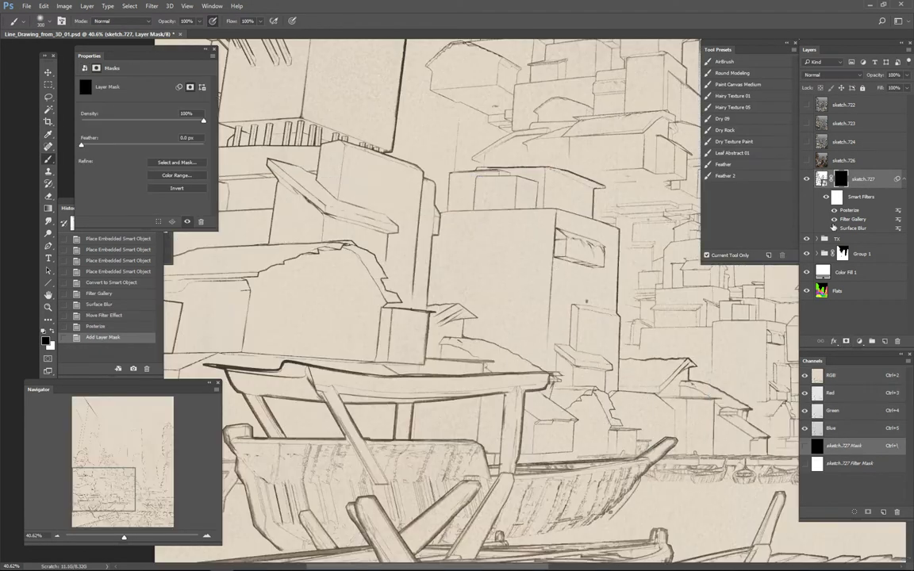
{"action": "left_click_drag", "start_coordinate": [833, 238], "coordinate": [829, 100]}
Step: Paint on the sketch.727 mask with an angular brush tip to reveal window details on both faces of the block behind the boat
{"action": "right_click", "coordinate": [491, 237]}
{"action": "double_click", "coordinate": [525, 323]}
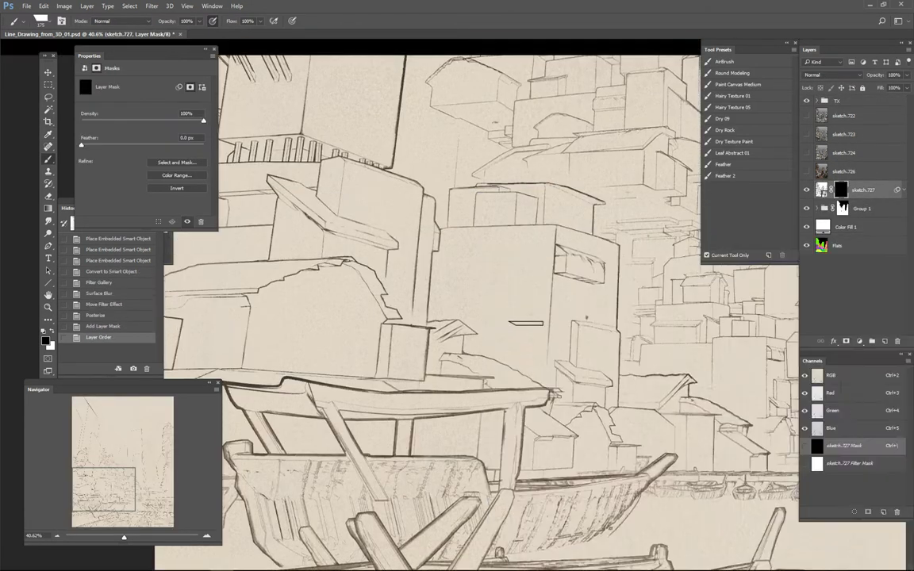
{"action": "key", "text": "Tab"}
{"action": "scroll", "coordinate": [525, 323], "scroll_direction": "down", "scroll_amount": 5, "text": "alt"}
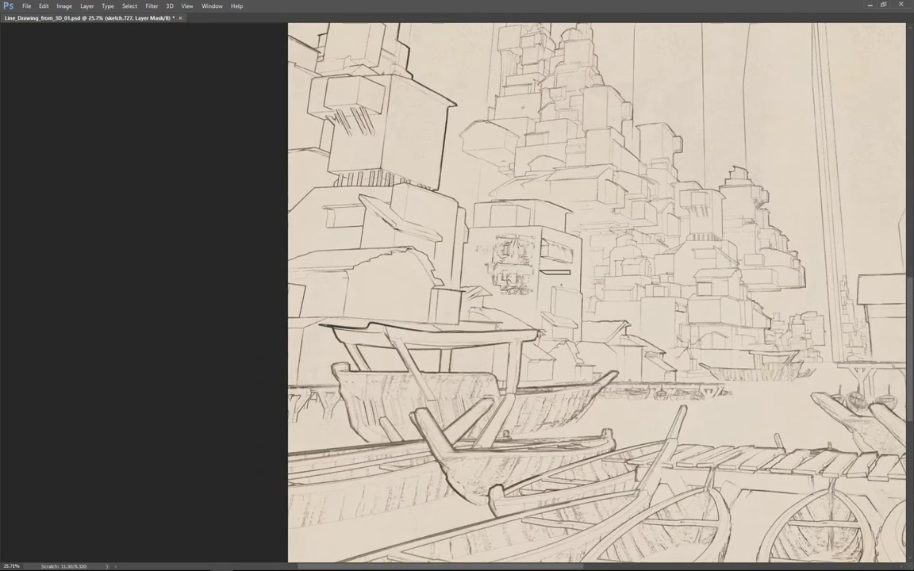
{"action": "scroll", "coordinate": [555, 272], "scroll_direction": "up", "scroll_amount": 3, "text": "alt"}
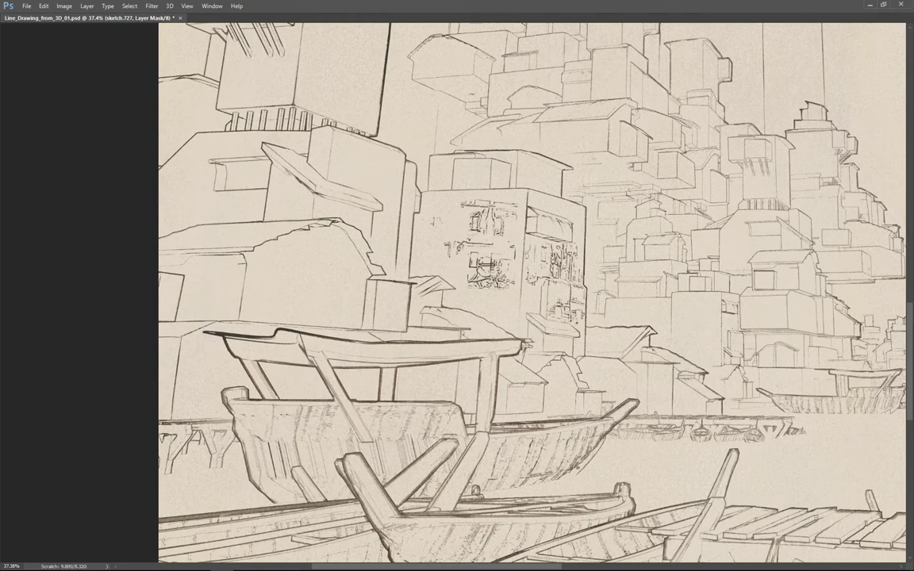
{"action": "scroll", "coordinate": [492, 349], "scroll_direction": "down", "scroll_amount": 3, "text": "alt"}
{"action": "scroll", "coordinate": [492, 349], "scroll_direction": "up", "scroll_amount": 3, "text": "alt"}
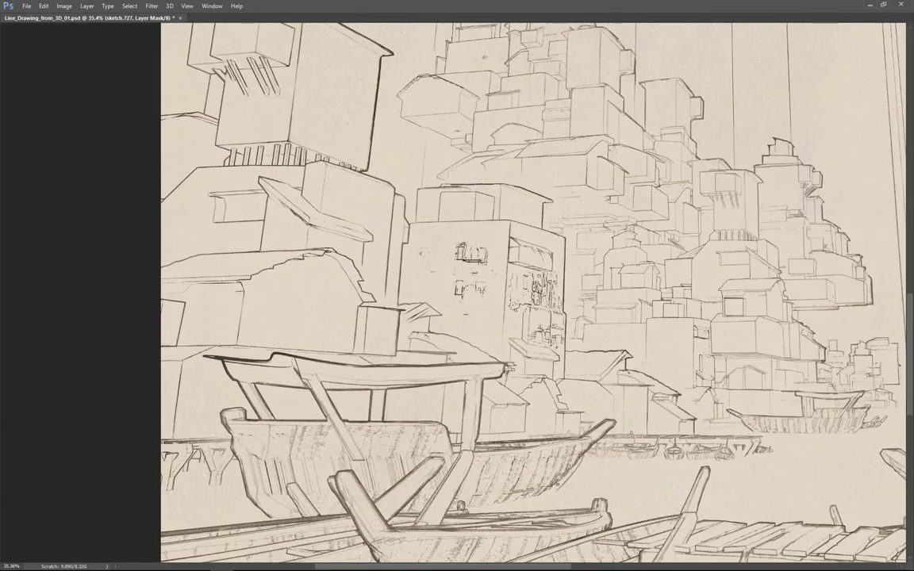
{"action": "scroll", "coordinate": [492, 349], "scroll_direction": "up", "scroll_amount": 3, "text": "alt"}
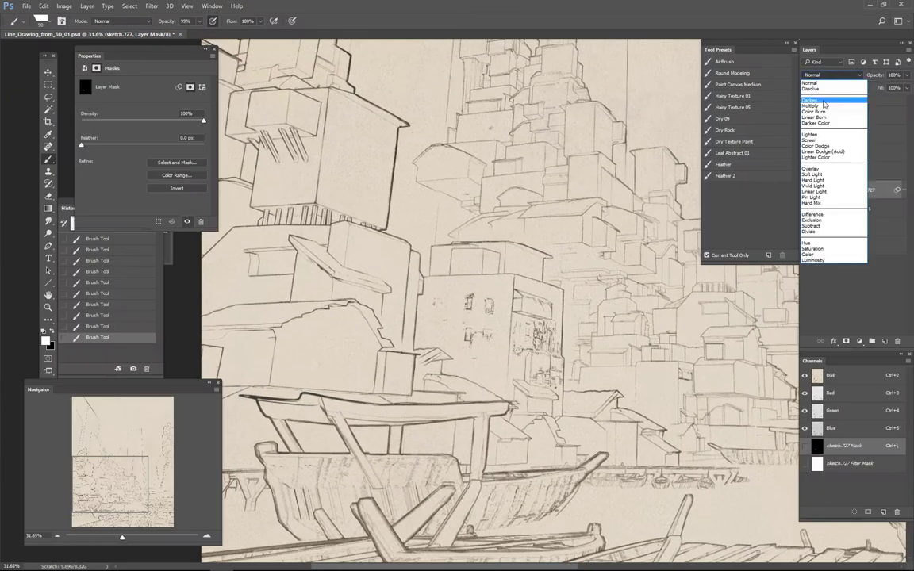
Step: Set the sketch.727 layer's blend mode to Darken, hide the TX group, and reveal facade details on the broken-roofed house through the mask
{"action": "left_click", "coordinate": [825, 95]}
{"action": "left_click_drag", "start_coordinate": [270, 302], "coordinate": [333, 341]}
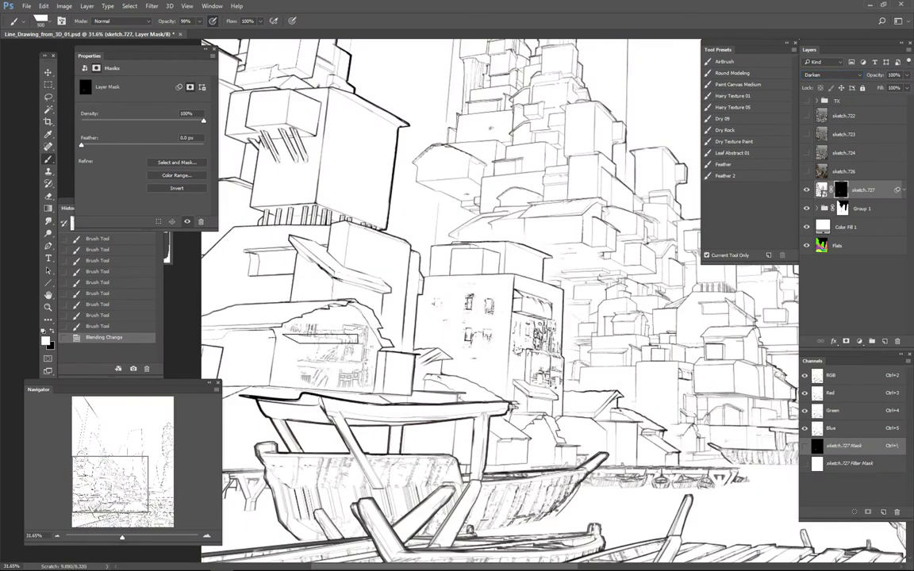
{"action": "scroll", "coordinate": [341, 322], "scroll_direction": "down", "scroll_amount": 3, "text": "alt"}
{"action": "scroll", "coordinate": [341, 321], "scroll_direction": "up", "scroll_amount": 4, "text": "alt"}
{"action": "mouse_move", "coordinate": [290, 305]}
{"action": "left_mouse_down"}
{"action": "mouse_move", "coordinate": [335, 318]}
{"action": "mouse_move", "coordinate": [287, 326]}
{"action": "mouse_move", "coordinate": [250, 349]}
{"action": "mouse_move", "coordinate": [303, 341]}
{"action": "left_mouse_up"}
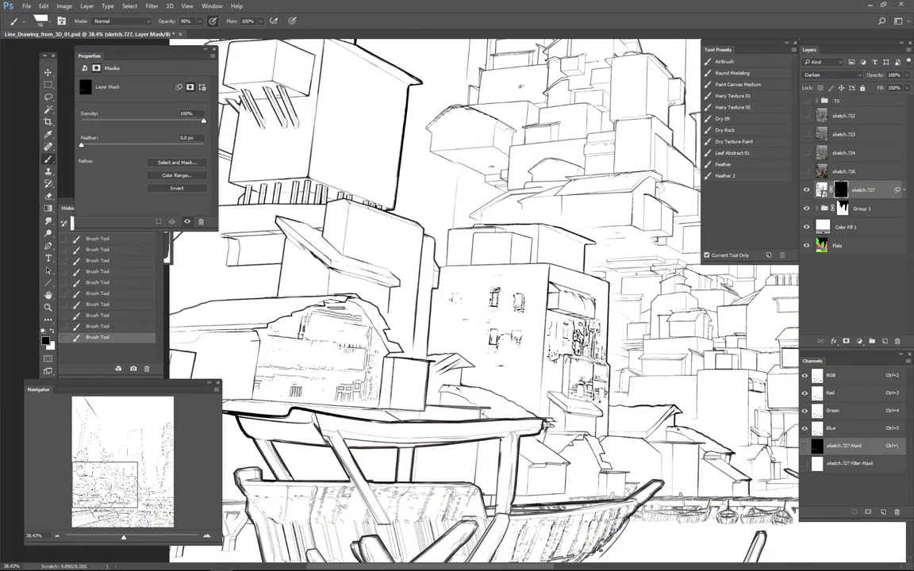
Step: Refine the mask over the window details of the block and house, painting out stray marks around the front windows
{"action": "scroll", "coordinate": [317, 290], "scroll_direction": "down", "scroll_amount": 3, "text": "alt"}
{"action": "scroll", "coordinate": [309, 298], "scroll_direction": "up", "scroll_amount": 3, "text": "alt"}
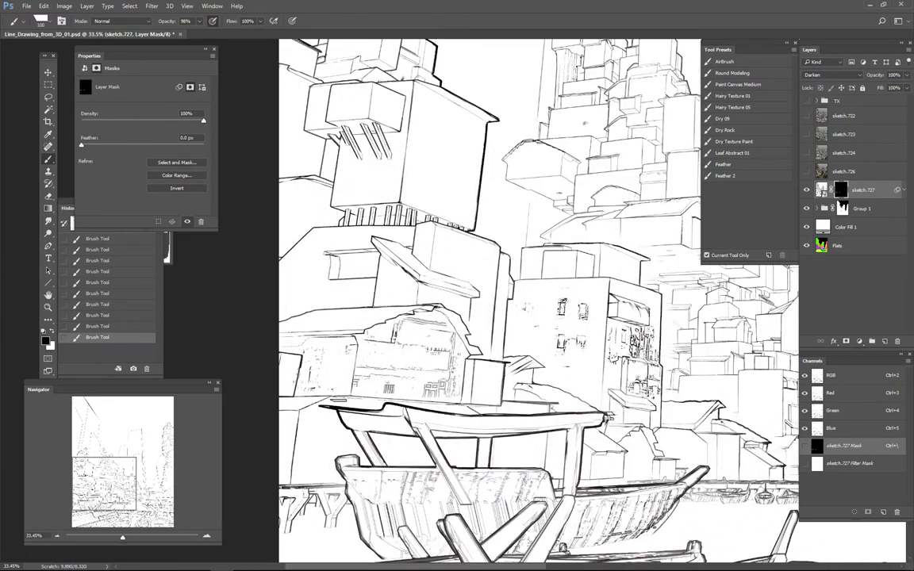
{"action": "scroll", "coordinate": [484, 305], "scroll_direction": "up", "scroll_amount": 2, "text": "alt"}
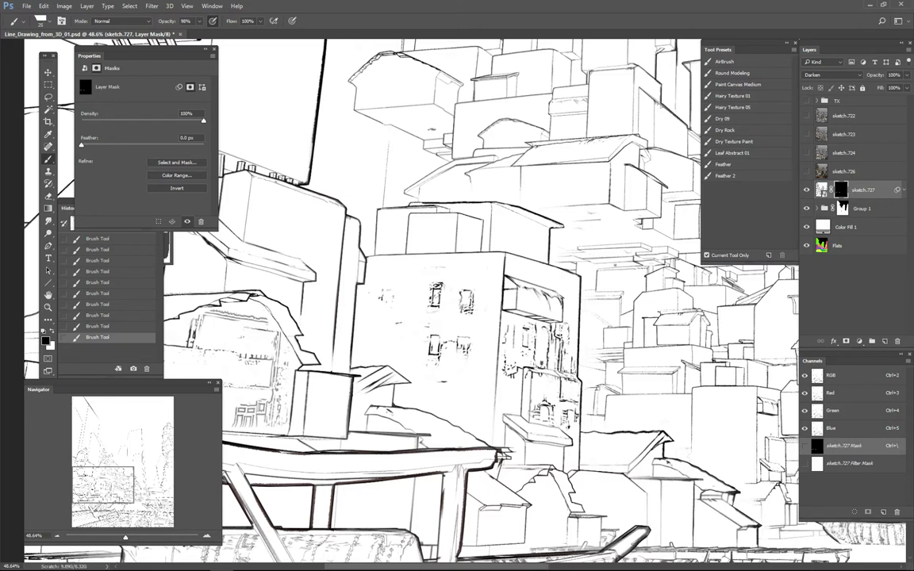
{"action": "scroll", "coordinate": [591, 440], "scroll_direction": "down", "scroll_amount": 1, "text": "alt"}
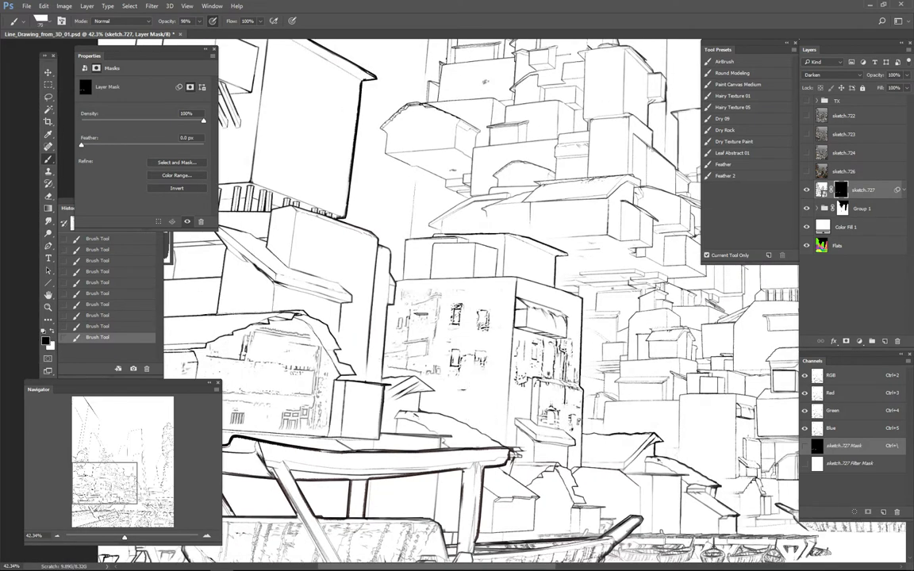
{"action": "scroll", "coordinate": [367, 341], "scroll_direction": "down", "scroll_amount": 2, "text": "alt"}
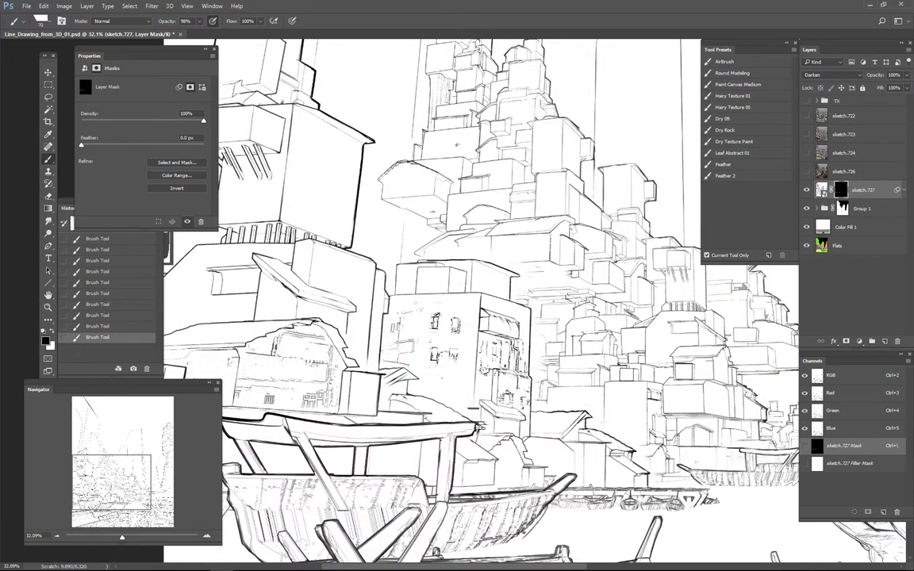
{"action": "key", "text": "x"}
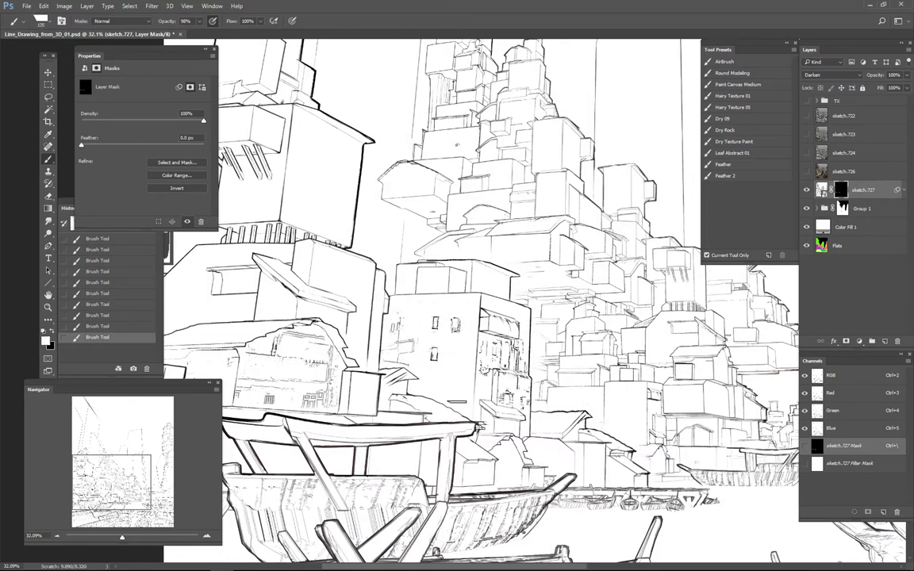
Step: Touch up the sketch.727 mask over the front face of the block behind the boat, revealing details and cleaning stray marks
{"action": "left_click_drag", "start_coordinate": [412, 353], "coordinate": [405, 311]}
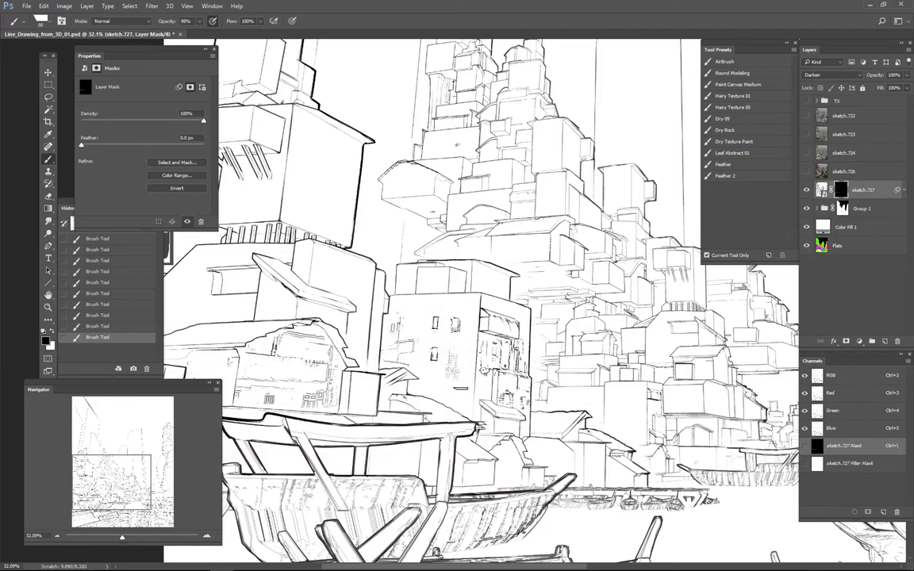
{"action": "scroll", "coordinate": [413, 324], "scroll_direction": "down", "scroll_amount": 3, "text": "alt"}
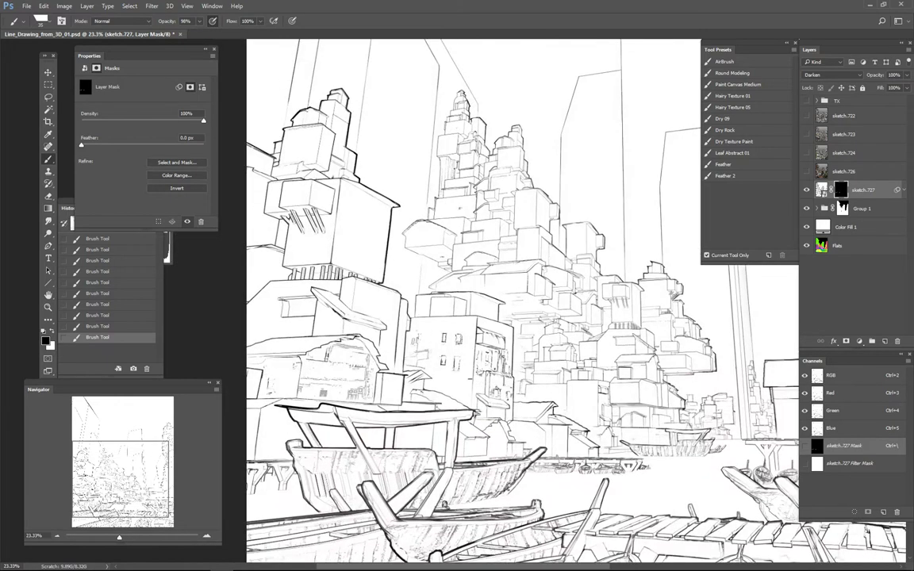
{"action": "scroll", "coordinate": [414, 324], "scroll_direction": "up", "scroll_amount": 2, "text": "alt"}
{"action": "key", "text": "x"}
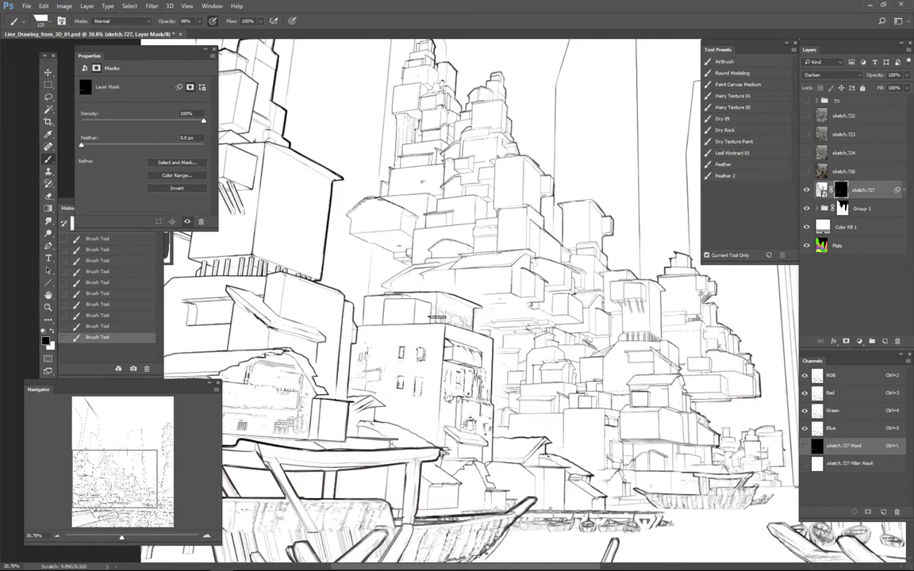
Step: Show sketch.724, convert it to a smart object and copy sketch.727's smart filters onto it
{"action": "right_click", "coordinate": [865, 152]}
{"action": "left_click", "coordinate": [806, 152]}
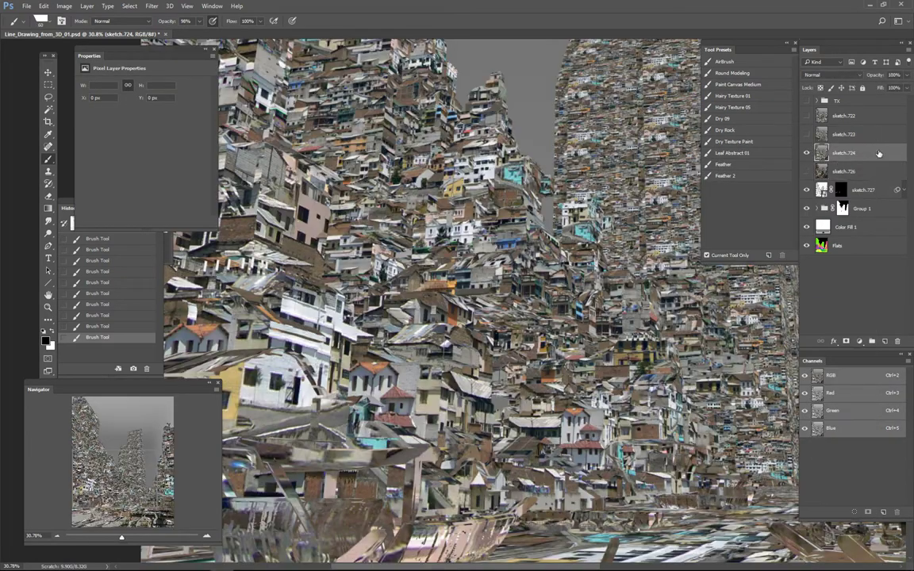
{"action": "right_click", "coordinate": [878, 153]}
{"action": "left_click", "coordinate": [743, 230]}
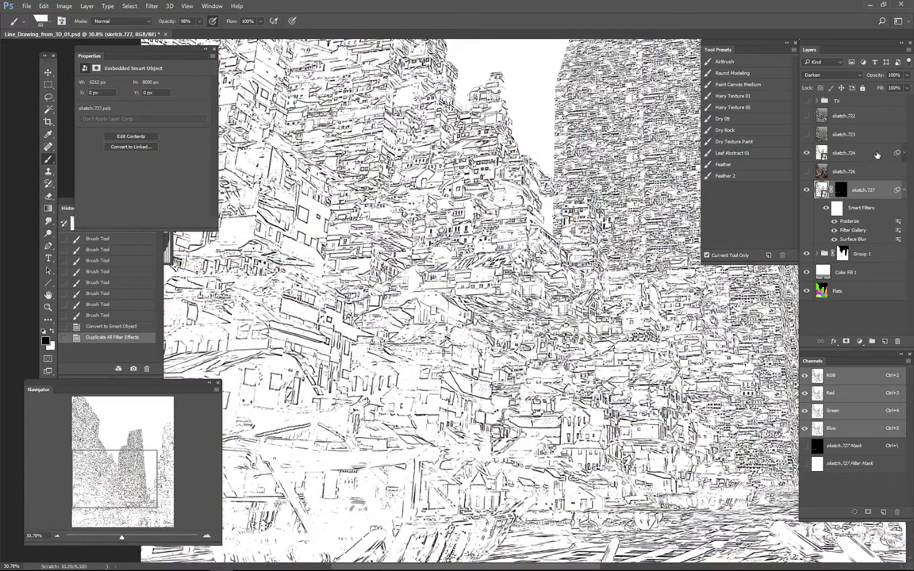
Step: Set sketch.724 to Multiply, place it directly above sketch.727 and add a black layer mask
{"action": "left_click", "coordinate": [832, 75]}
{"action": "left_click", "coordinate": [825, 106]}
{"action": "left_click_drag", "start_coordinate": [845, 152], "coordinate": [882, 230]}
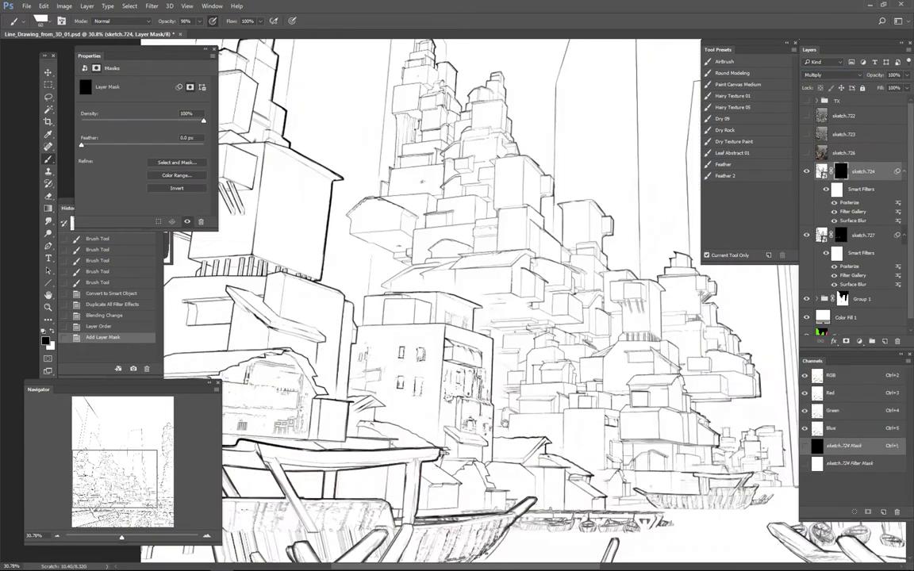
Step: Paint on the sketch.724 mask to reveal window details on both faces of the large overhanging box building
{"action": "key", "text": "Tab"}
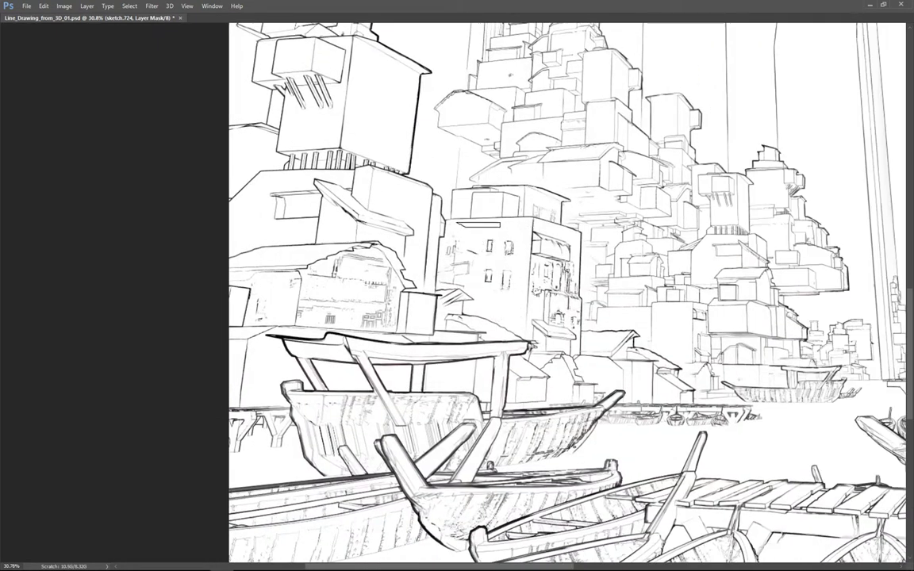
{"action": "scroll", "coordinate": [631, 307], "scroll_direction": "down", "scroll_amount": 2, "text": "alt"}
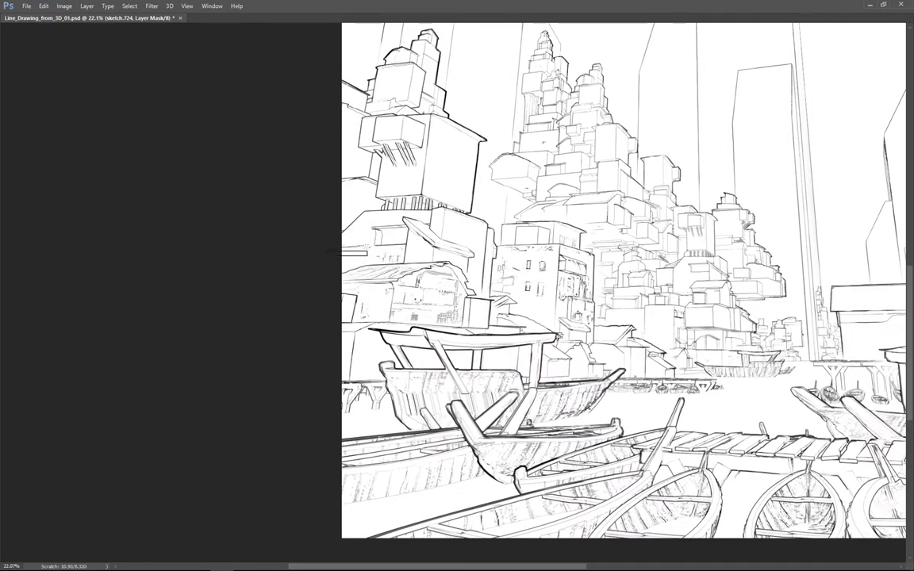
{"action": "left_click_drag", "start_coordinate": [420, 186], "coordinate": [444, 159]}
{"action": "scroll", "coordinate": [462, 156], "scroll_direction": "up", "scroll_amount": 2, "text": "alt"}
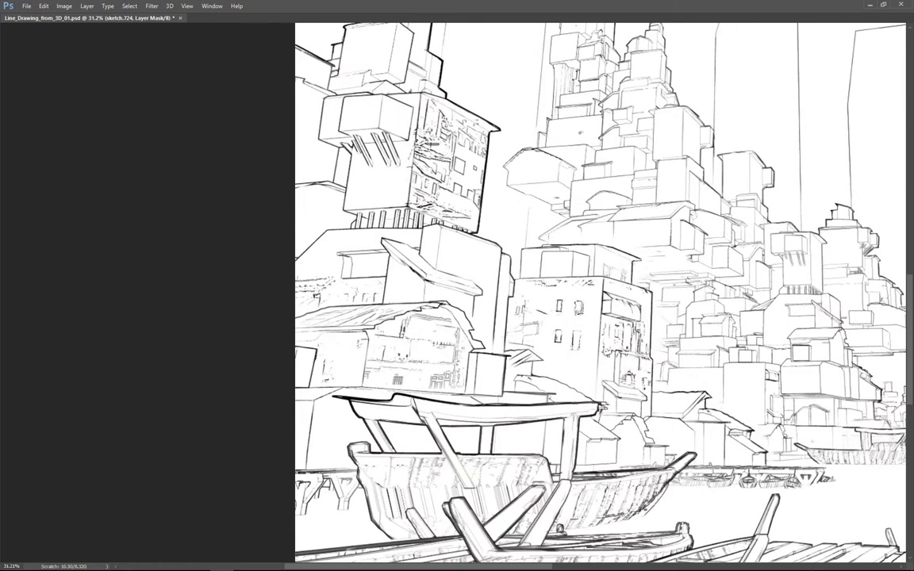
{"action": "key", "text": "F9"}
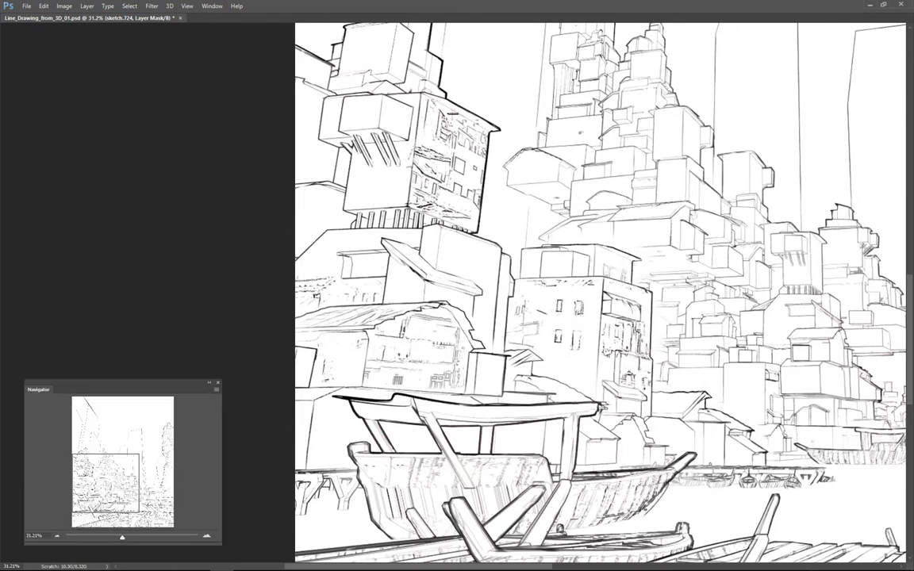
{"action": "mouse_move", "coordinate": [484, 202]}
{"action": "left_mouse_down"}
{"action": "mouse_move", "coordinate": [428, 184]}
{"action": "mouse_move", "coordinate": [412, 194]}
{"action": "left_mouse_up"}
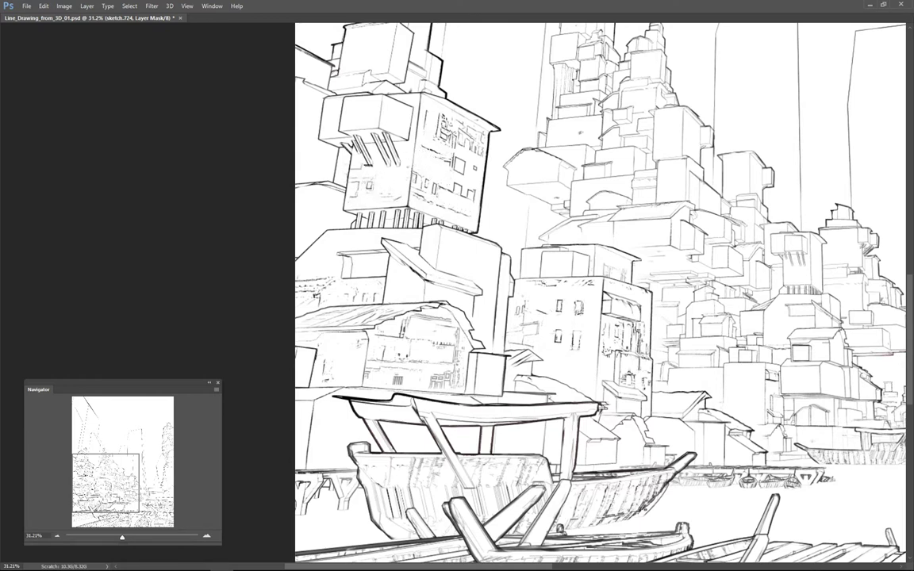
Step: Extend the sketch.724 mask to reveal details on the protruding box, the tower above, the block below and the broken-roofed house
{"action": "scroll", "coordinate": [423, 178], "scroll_direction": "up", "scroll_amount": 1, "text": "alt"}
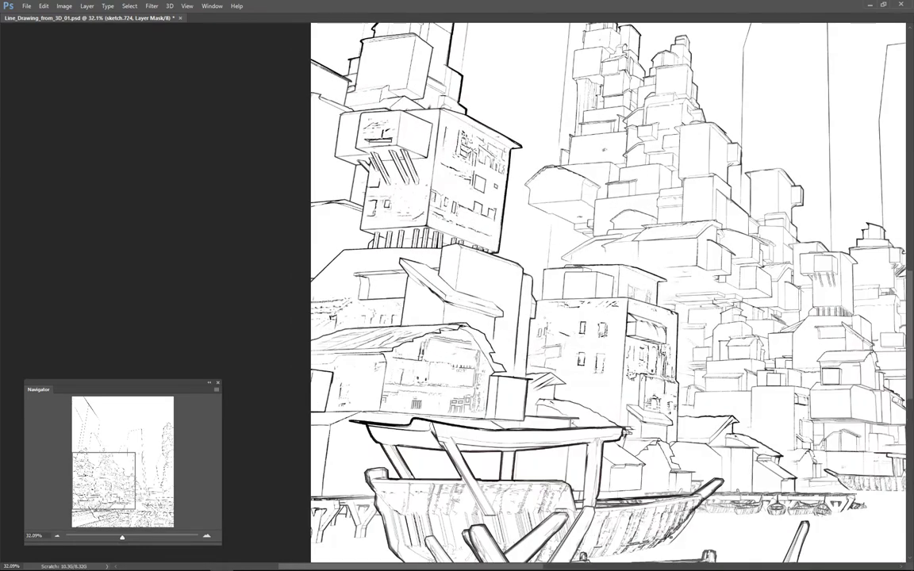
{"action": "scroll", "coordinate": [315, 114], "scroll_direction": "down", "scroll_amount": 3, "text": "alt"}
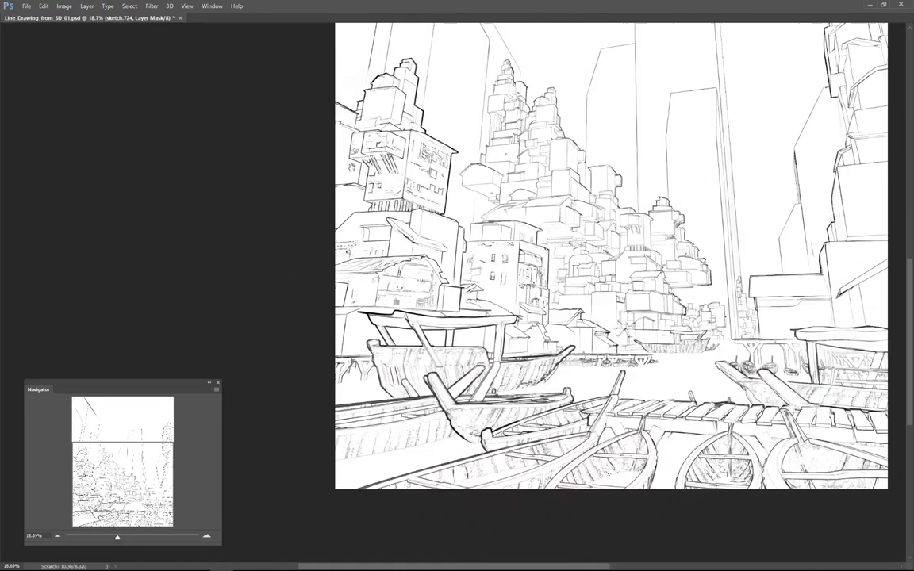
{"action": "scroll", "coordinate": [365, 218], "scroll_direction": "up", "scroll_amount": 3, "text": "alt"}
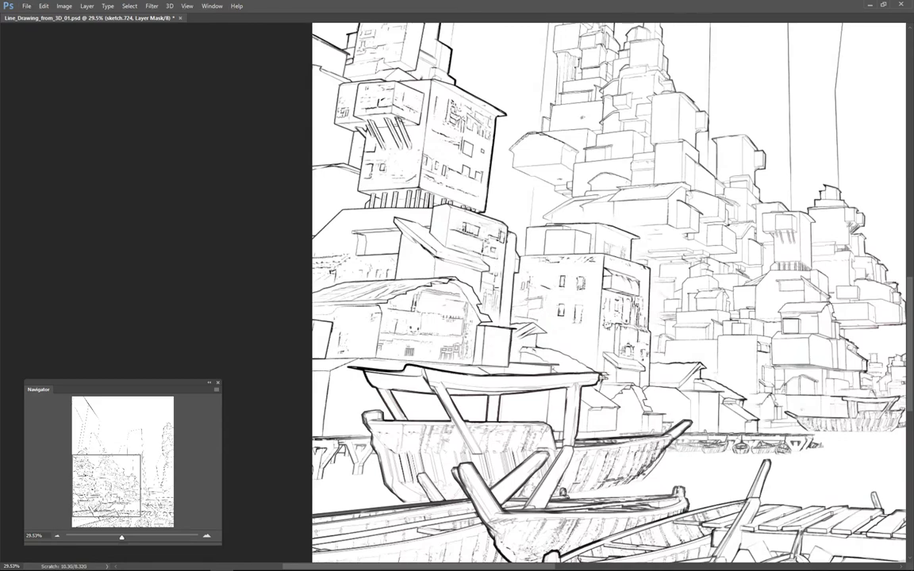
{"action": "scroll", "coordinate": [442, 270], "scroll_direction": "down", "scroll_amount": 3, "text": "alt"}
{"action": "scroll", "coordinate": [364, 300], "scroll_direction": "up", "scroll_amount": 4, "text": "alt"}
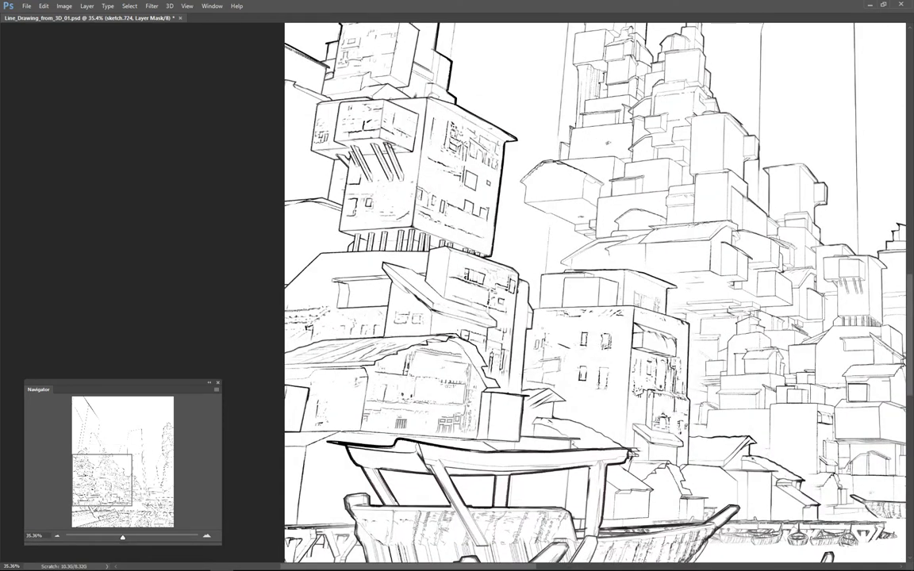
{"action": "scroll", "coordinate": [421, 302], "scroll_direction": "down", "scroll_amount": 3, "text": "alt"}
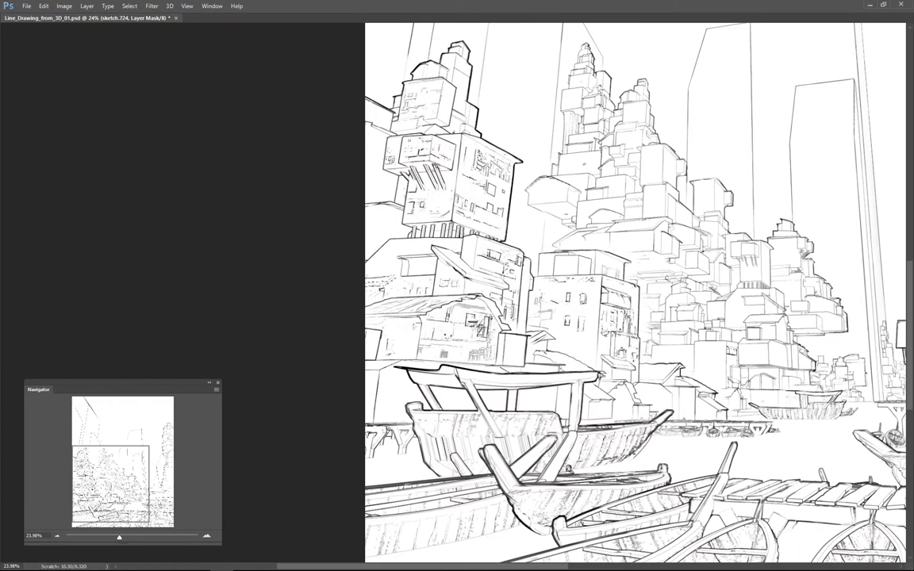
{"action": "left_click_drag", "start_coordinate": [430, 312], "coordinate": [208, 264]}
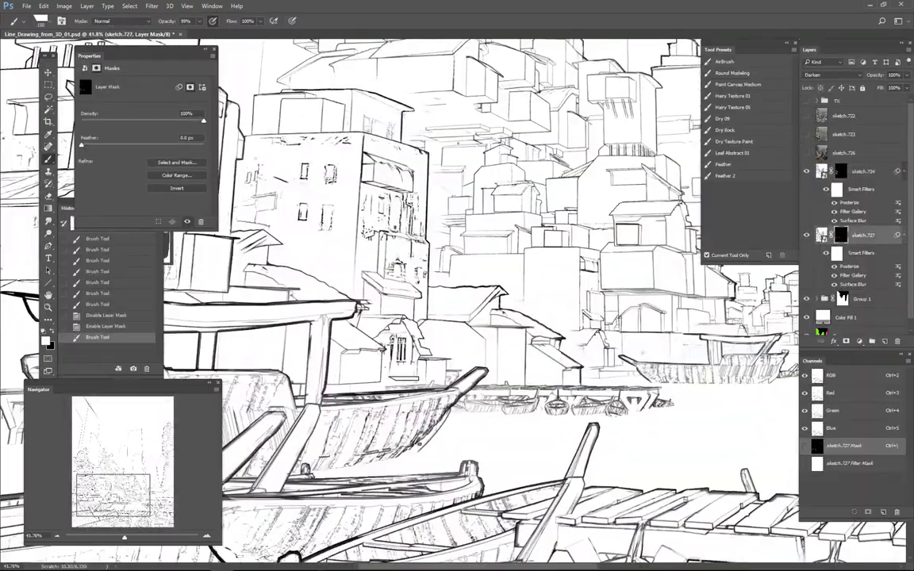
Step: Compare the drawing with the sketch.727 layer mask disabled and enabled to look for further usable details
{"action": "left_click", "coordinate": [840, 234], "text": "shift"}
{"action": "left_click", "coordinate": [841, 235], "text": "shift"}
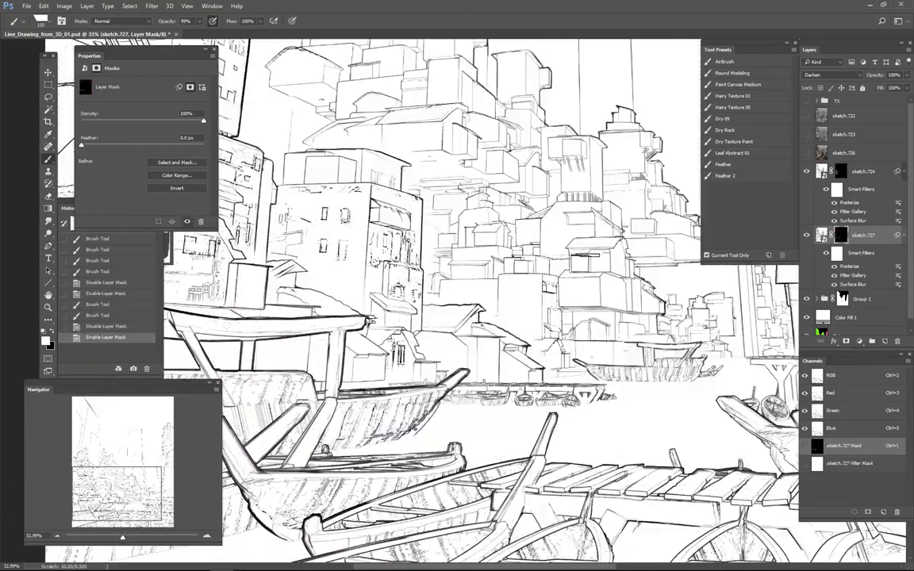
{"action": "key", "text": "ctrl+minus"}
{"action": "left_click", "coordinate": [840, 235], "text": "shift"}
{"action": "left_click", "coordinate": [841, 235], "text": "shift"}
{"action": "left_click", "coordinate": [840, 235], "text": "shift"}
{"action": "left_click", "coordinate": [840, 235], "text": "shift"}
{"action": "left_click", "coordinate": [840, 235], "text": "shift"}
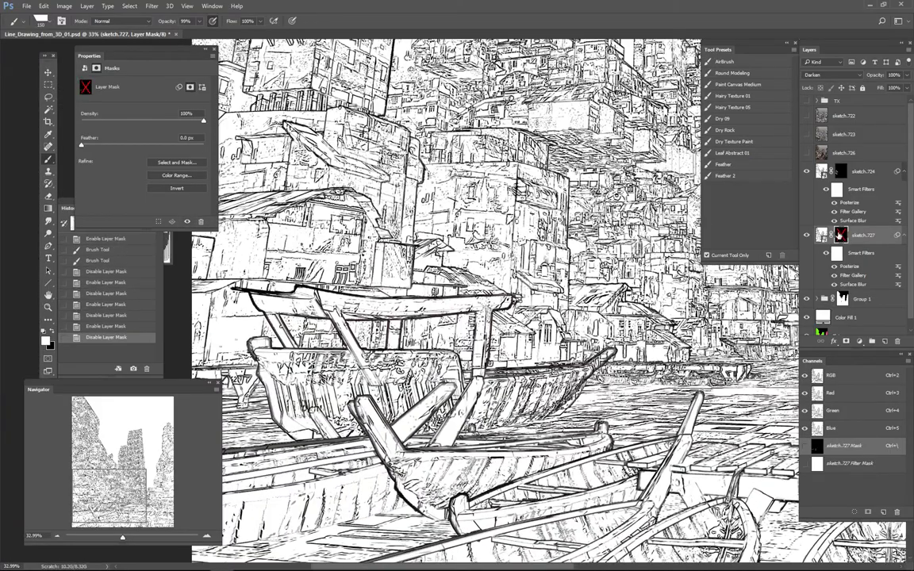
{"action": "left_click", "coordinate": [840, 235], "text": "shift"}
{"action": "key", "text": "bracketright"}
{"action": "scroll", "coordinate": [435, 352], "scroll_direction": "down", "scroll_amount": 2, "text": "alt"}
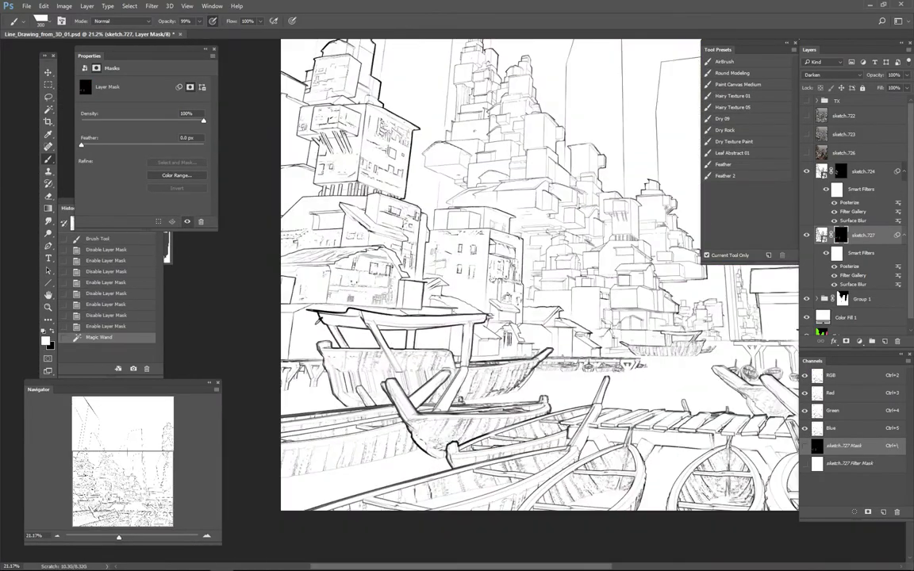
{"action": "left_click", "coordinate": [821, 235]}
{"action": "left_click", "coordinate": [841, 235], "text": "shift"}
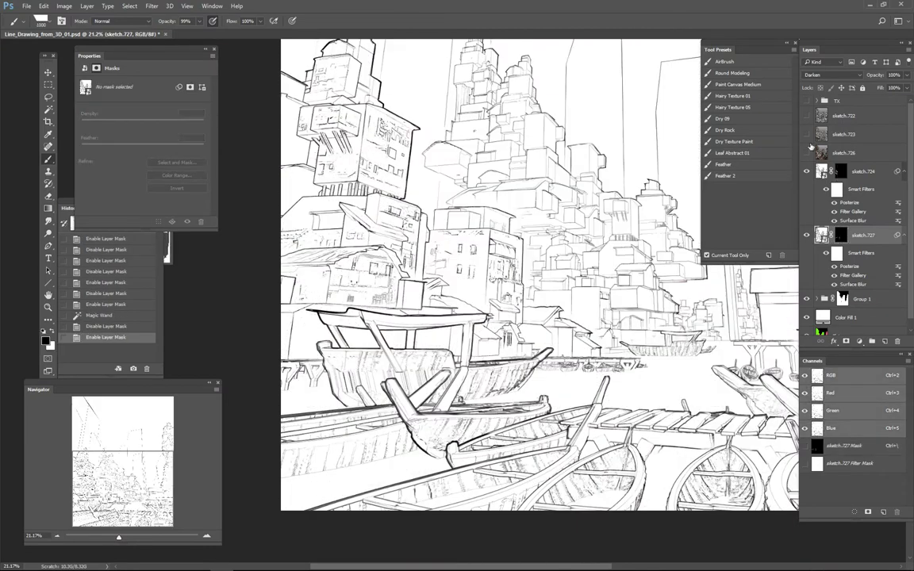
{"action": "left_click", "coordinate": [840, 235], "text": "shift"}
Step: Show sketch.726, sketch.723 and sketch.722, convert them to smart objects and copy the line-work smart filters onto each
{"action": "left_click", "coordinate": [844, 134]}
{"action": "right_click", "coordinate": [843, 134]}
{"action": "left_click", "coordinate": [714, 238]}
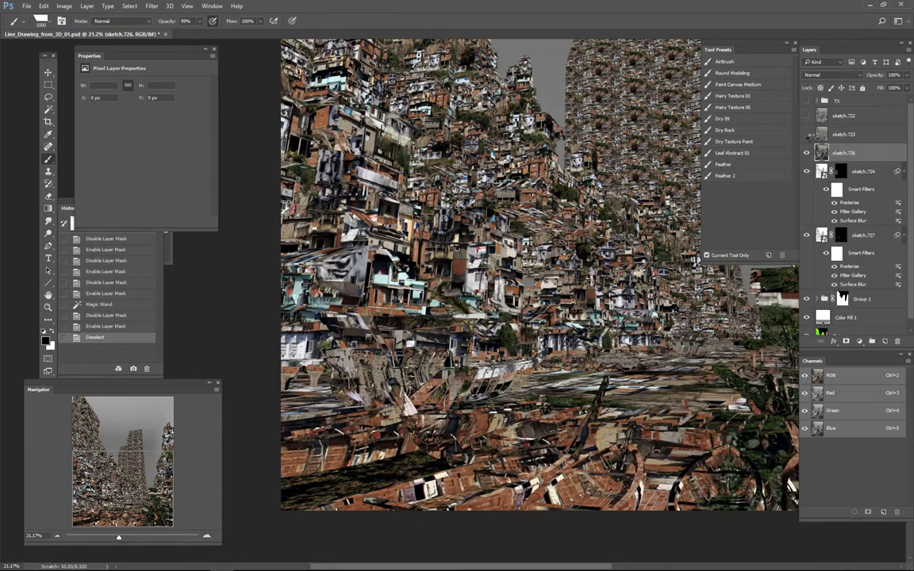
{"action": "right_click", "coordinate": [847, 131]}
{"action": "left_click", "coordinate": [760, 252]}
{"action": "right_click", "coordinate": [893, 116]}
{"action": "left_click", "coordinate": [802, 237]}
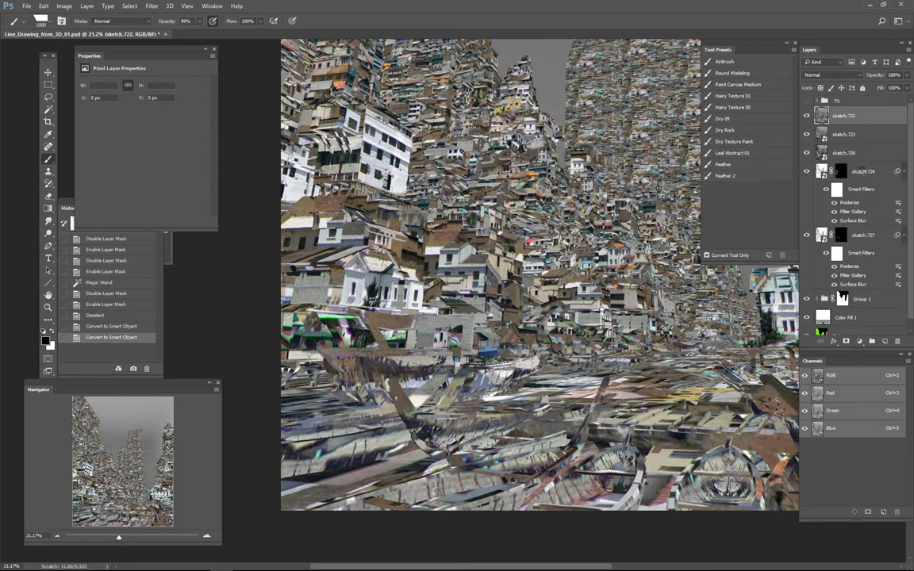
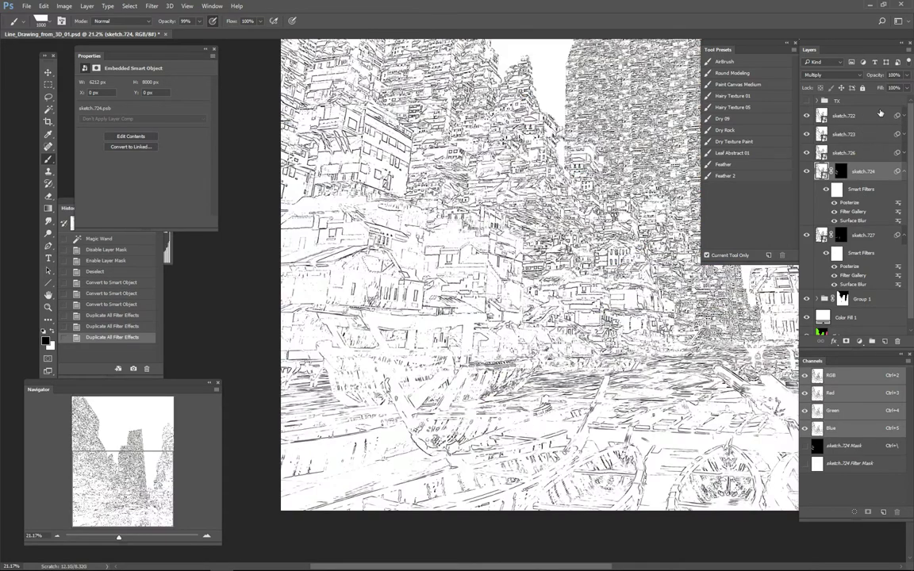
Step: Set sketch.722, sketch.723 and sketch.726 to Multiply, leaving only sketch.726 of the three visible
{"action": "left_click", "coordinate": [833, 74]}
{"action": "left_click", "coordinate": [749, 95]}
{"action": "left_click_drag", "start_coordinate": [806, 116], "coordinate": [801, 159]}
{"action": "left_click", "coordinate": [806, 153]}
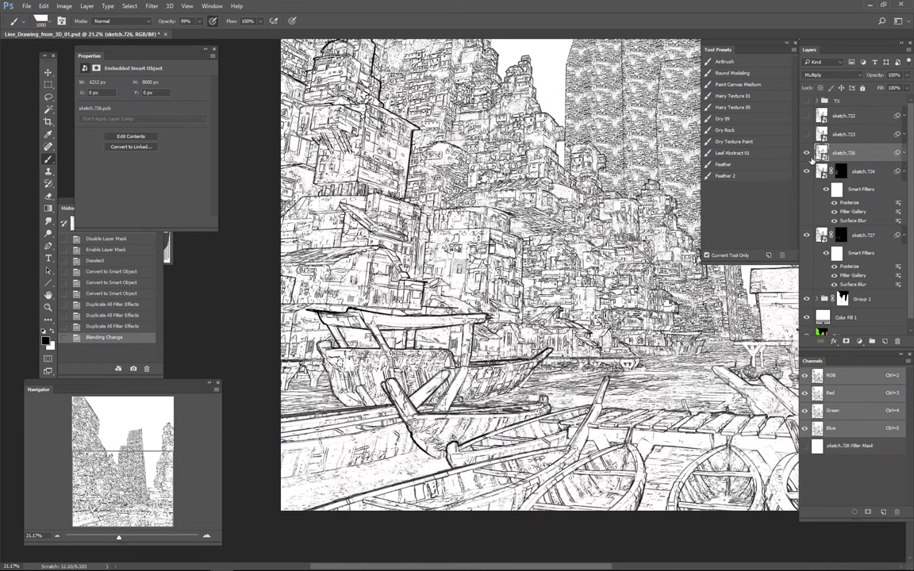
Step: Add black layer masks to sketch.726 and the reshown sketch.722, and paint on them to reveal selected building details
{"action": "left_click", "coordinate": [859, 341], "text": "alt"}
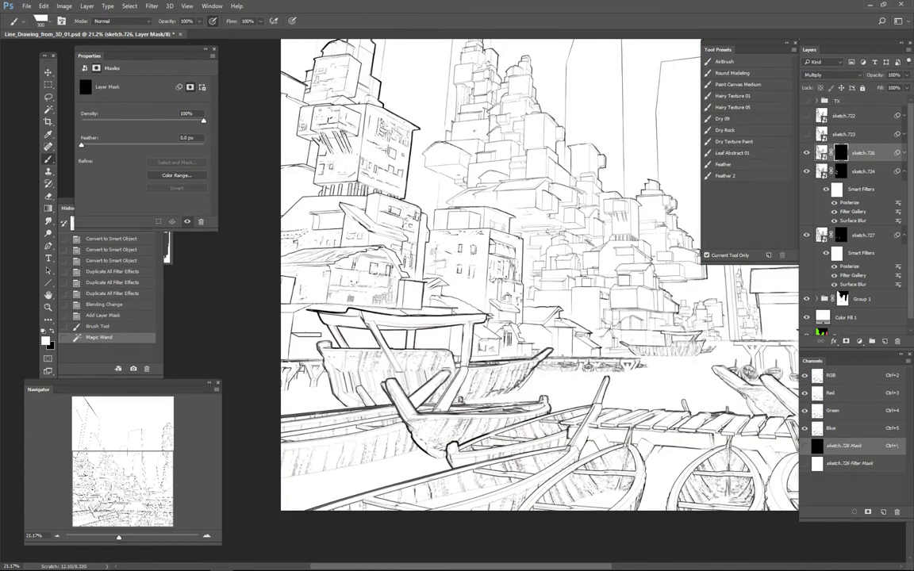
{"action": "key", "text": "x"}
{"action": "mouse_move", "coordinate": [273, 313]}
{"action": "left_mouse_down"}
{"action": "mouse_move", "coordinate": [285, 302]}
{"action": "mouse_move", "coordinate": [296, 321]}
{"action": "left_mouse_up"}
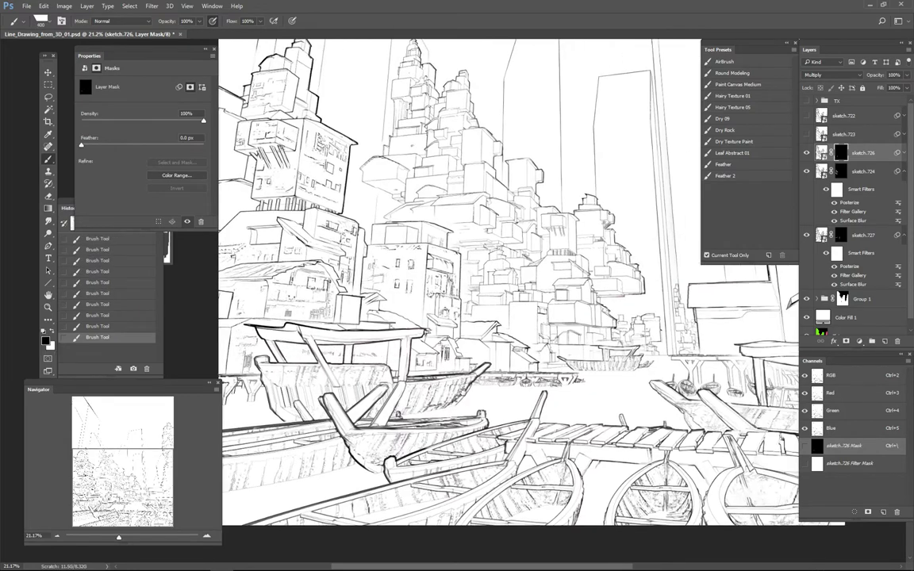
{"action": "left_click", "coordinate": [806, 115]}
{"action": "left_click", "coordinate": [849, 116]}
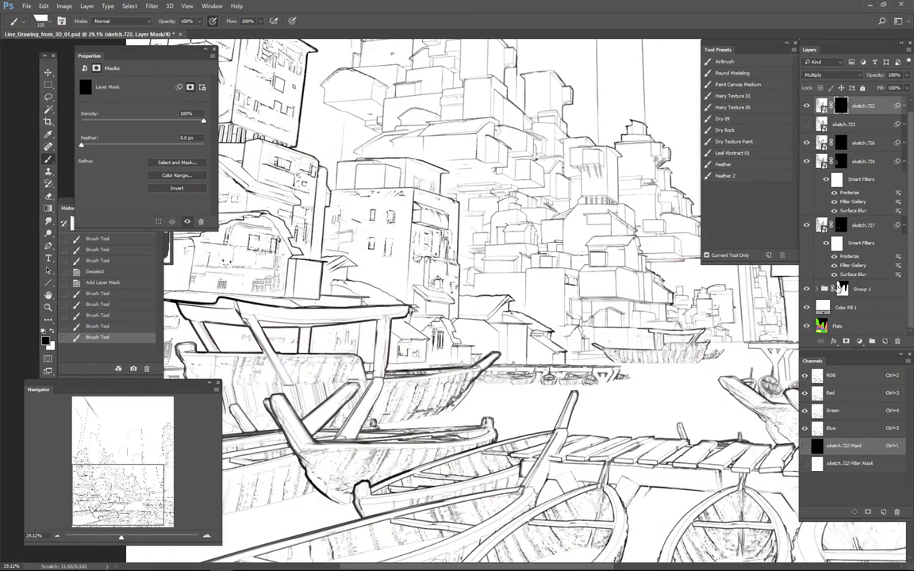
Step: Expand Group 1, collapse the smart filter lists and move the sketch.722 to sketch.727 layers to the top of that group
{"action": "left_click_drag", "start_coordinate": [841, 287], "coordinate": [842, 289]}
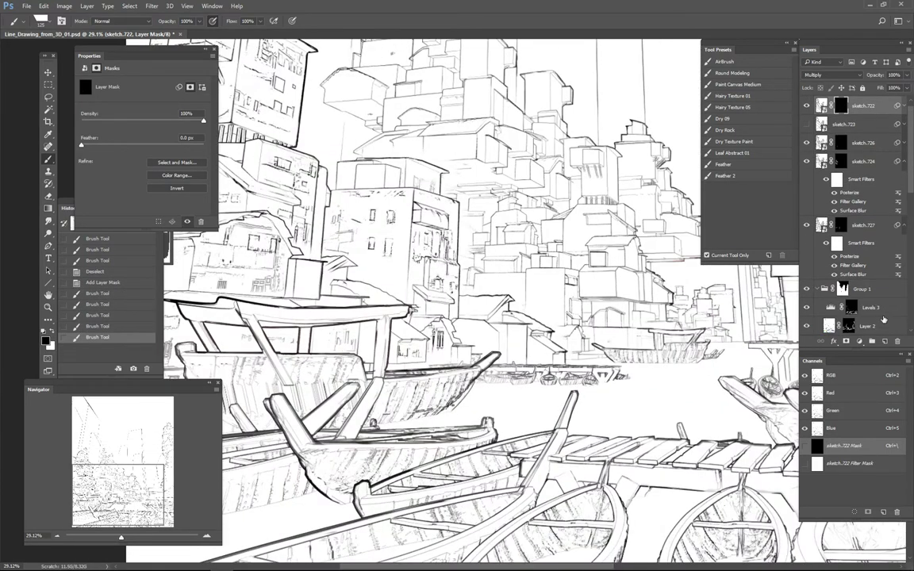
{"action": "key", "text": "ctrl+minus"}
{"action": "left_click", "coordinate": [865, 325]}
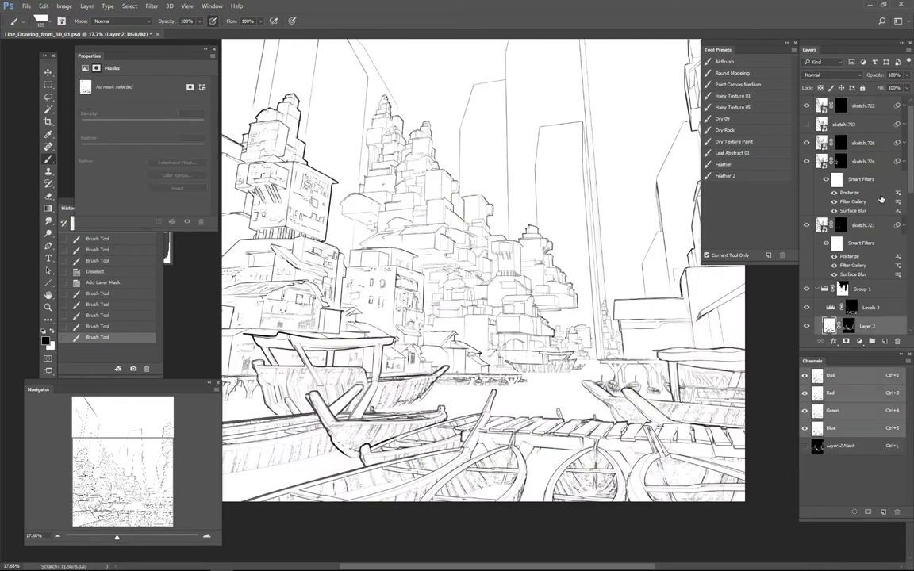
{"action": "left_click", "coordinate": [905, 227]}
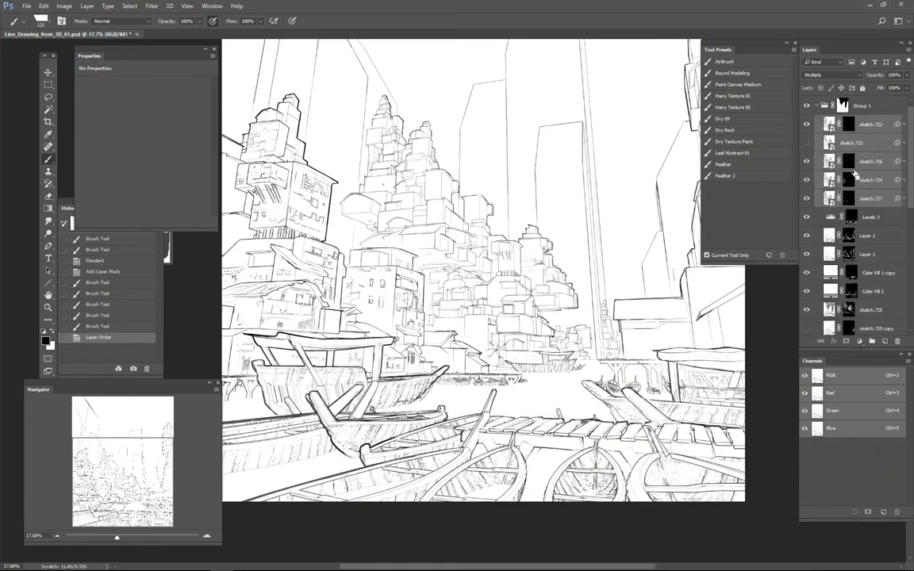
Step: Group the moved sketch.722 to sketch.727 layers and name the new group Details
{"action": "key", "text": "ctrl+g"}
{"action": "double_click", "coordinate": [862, 119]}
{"action": "type", "text": "Details"}
{"action": "key", "text": "Return"}
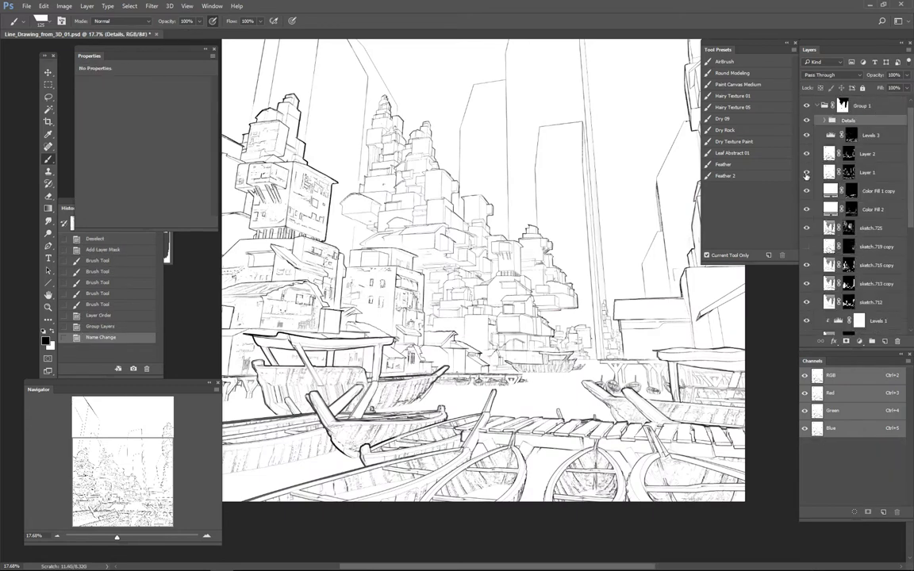
Step: Move Layer 1 above the Details group and set its blend mode to Screen
{"action": "left_click_drag", "start_coordinate": [867, 172], "coordinate": [817, 131]}
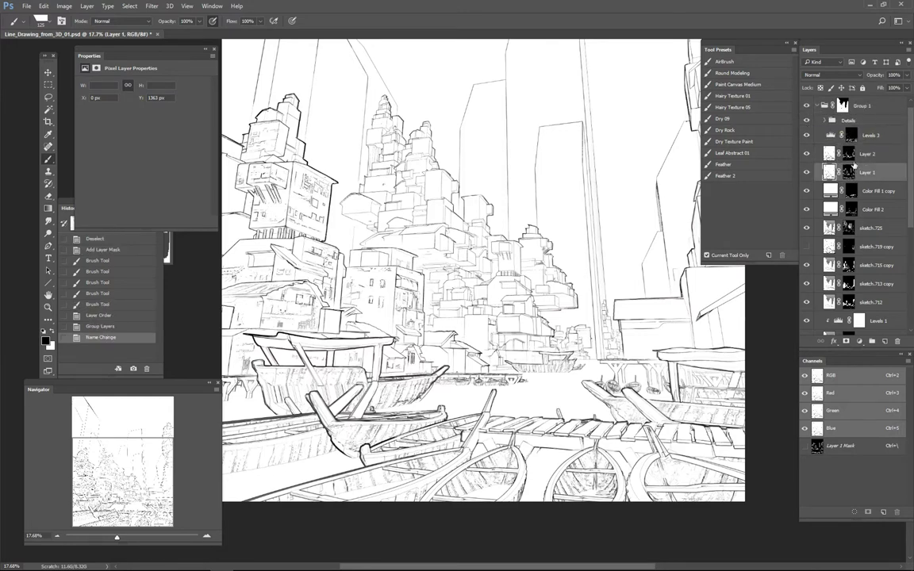
{"action": "left_click", "coordinate": [832, 75]}
{"action": "left_click", "coordinate": [809, 140]}
Step: Examine the area covered by Layer 1's mask, loading it as a selection and deselecting again
{"action": "left_click", "coordinate": [849, 124], "text": "ctrl"}
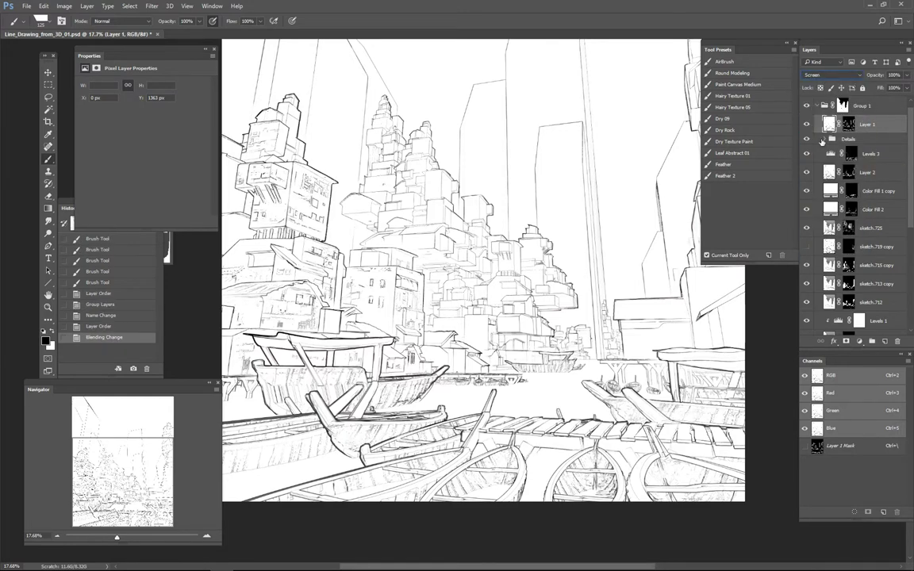
{"action": "left_click", "coordinate": [848, 123], "text": "ctrl"}
{"action": "left_click", "coordinate": [849, 124], "text": "alt"}
{"action": "key", "text": "ctrl+d"}
{"action": "left_click", "coordinate": [846, 127], "text": "alt"}
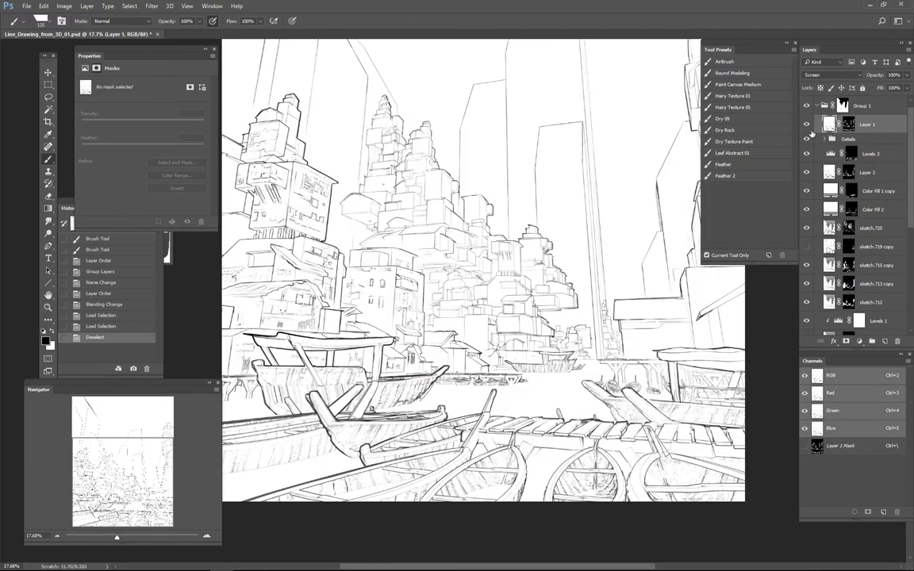
Step: Compare the Layer 2 and Color Fill 2 masks and undo Layer 1's move and Screen blend change
{"action": "left_click", "coordinate": [849, 172], "text": "alt"}
{"action": "left_click", "coordinate": [848, 172], "text": "alt"}
{"action": "left_click", "coordinate": [850, 209], "text": "alt"}
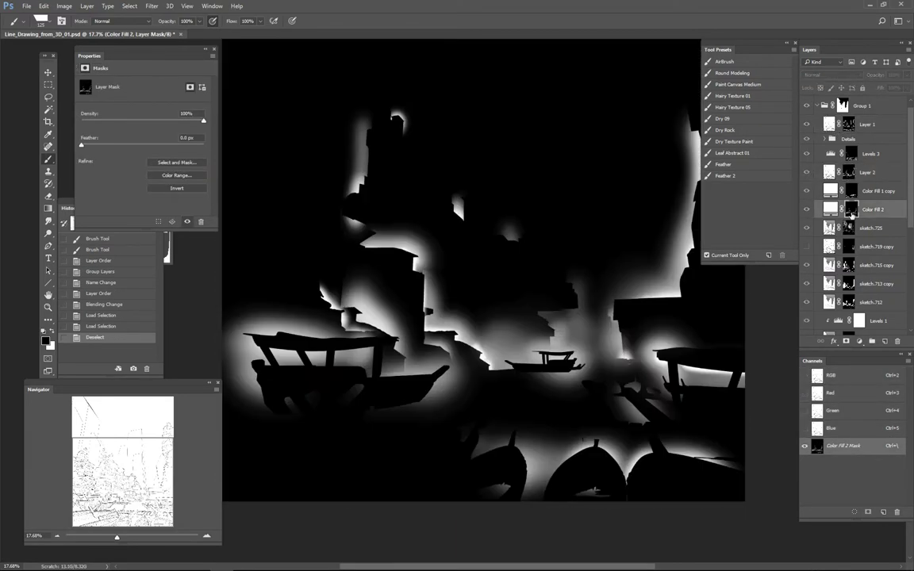
{"action": "left_click", "coordinate": [850, 209], "text": "alt"}
{"action": "key", "text": "ctrl+alt+z"}
{"action": "key", "text": "ctrl+alt+z"}
{"action": "key", "text": "ctrl+alt+z"}
{"action": "key", "text": "ctrl+alt+z"}
{"action": "key", "text": "ctrl+alt+z"}
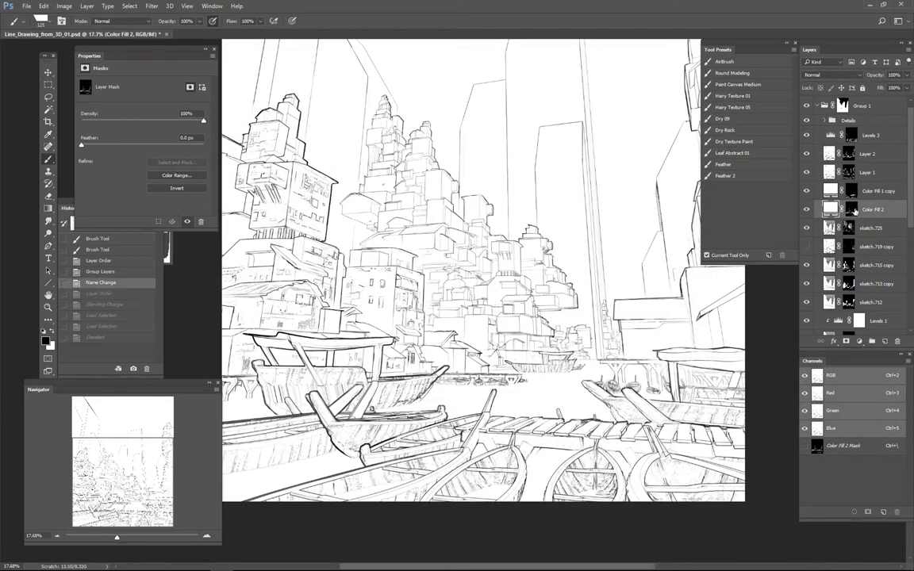
Step: Duplicate the Color Fill 2 layer with its mask to the top of Group 1, above the Details group
{"action": "left_click_drag", "start_coordinate": [855, 210], "coordinate": [840, 94], "text": "alt"}
{"action": "key", "text": "ctrl+0"}
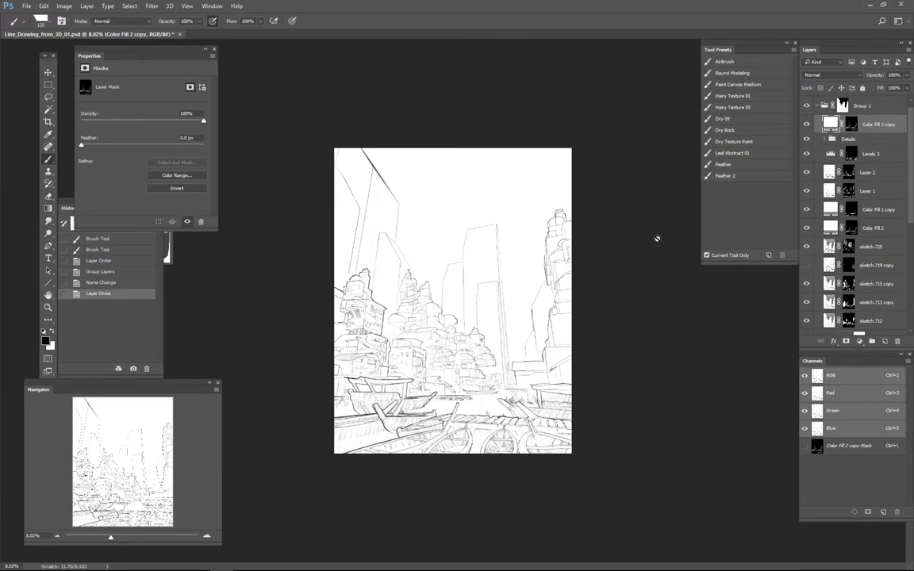
{"action": "scroll", "coordinate": [426, 381], "scroll_direction": "up", "scroll_amount": 5, "text": "alt"}
Step: Expand the Details group, target the sketch.722 layer mask and save the drawing
{"action": "left_click", "coordinate": [847, 139]}
{"action": "left_click", "coordinate": [825, 139]}
{"action": "left_click", "coordinate": [856, 153]}
{"action": "key", "text": "ctrl+s"}
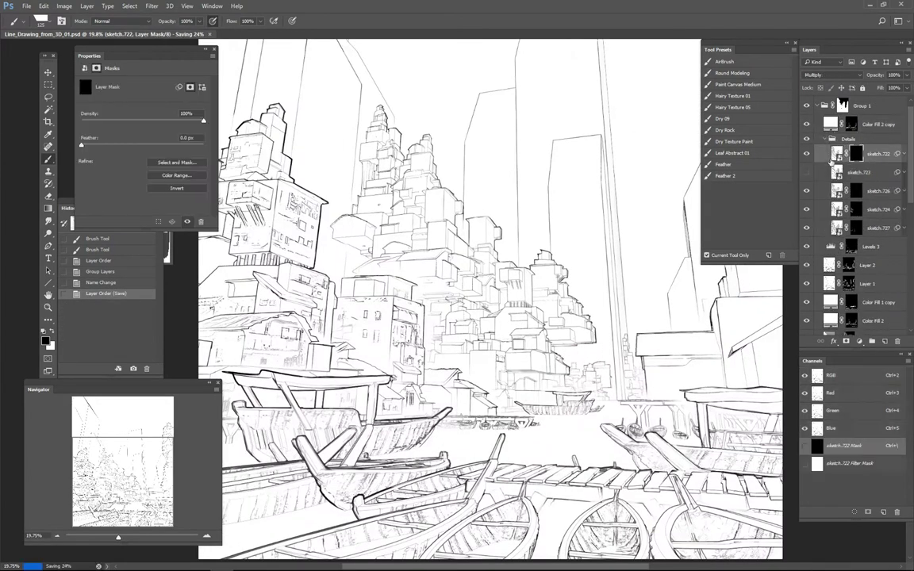
Step: Paint the first details into sketch.722's mask on the central towers and save the drawing as Line_Drawing_from_3D_02.psb
{"action": "scroll", "coordinate": [501, 386], "scroll_direction": "up", "scroll_amount": 3, "text": "alt"}
{"action": "key", "text": "Tab"}
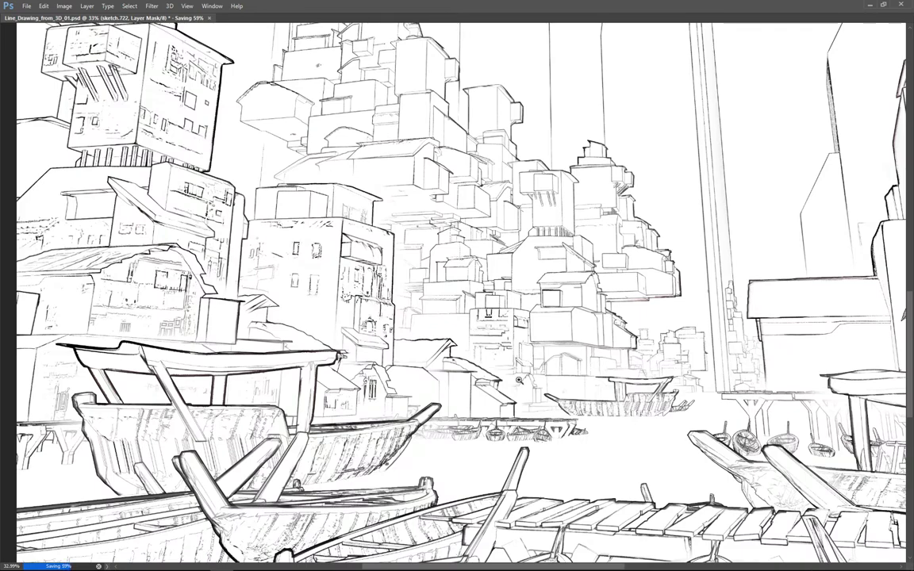
{"action": "scroll", "coordinate": [518, 381], "scroll_direction": "down", "scroll_amount": 1, "text": "alt"}
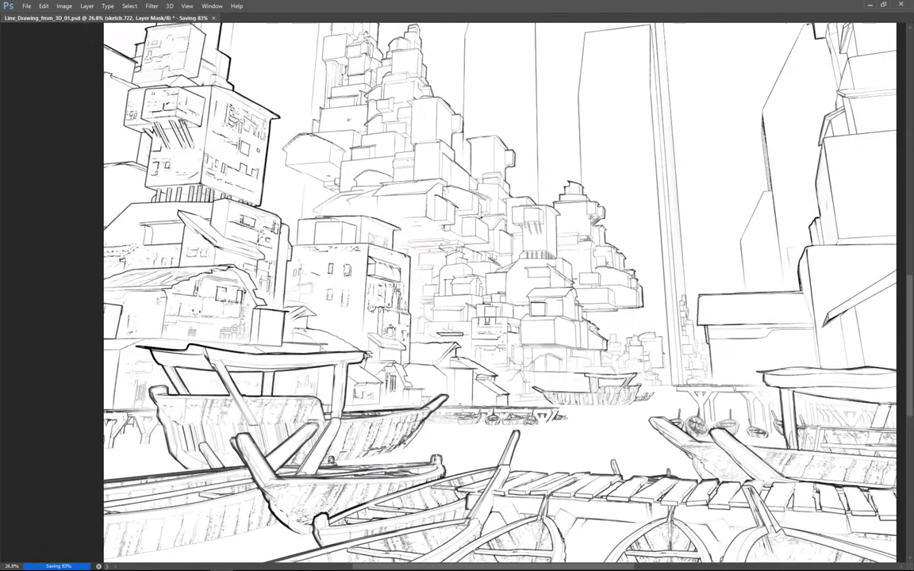
{"action": "key", "text": "Tab"}
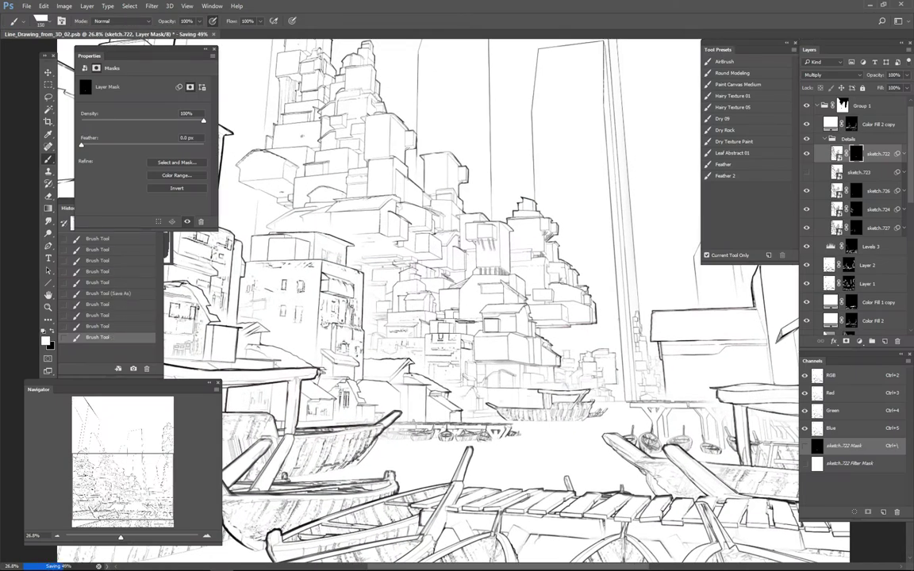
{"action": "key", "text": "Tab"}
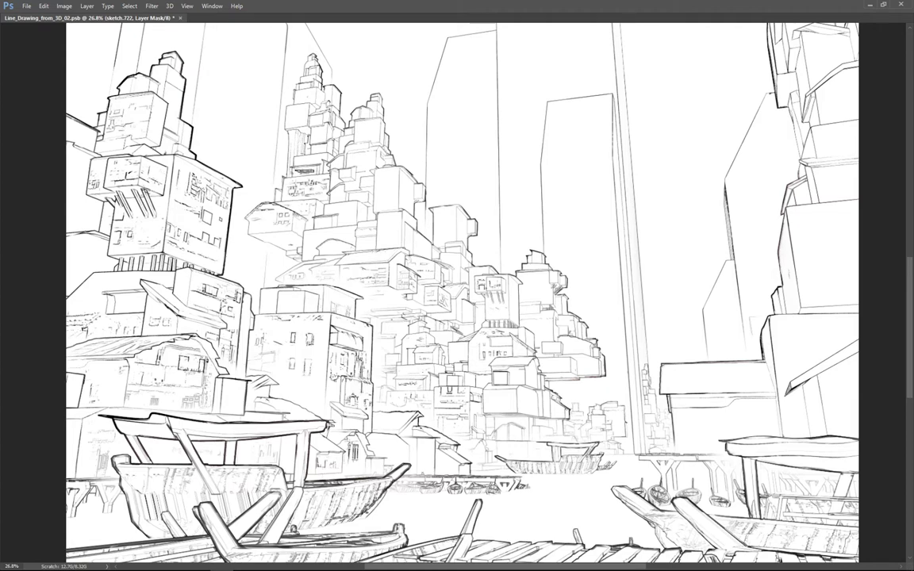
Step: Reveal wall and window lines through the sketch.722 mask on the stacked central towers and the low building behind the right pier
{"action": "scroll", "coordinate": [460, 294], "scroll_direction": "up", "scroll_amount": 3}
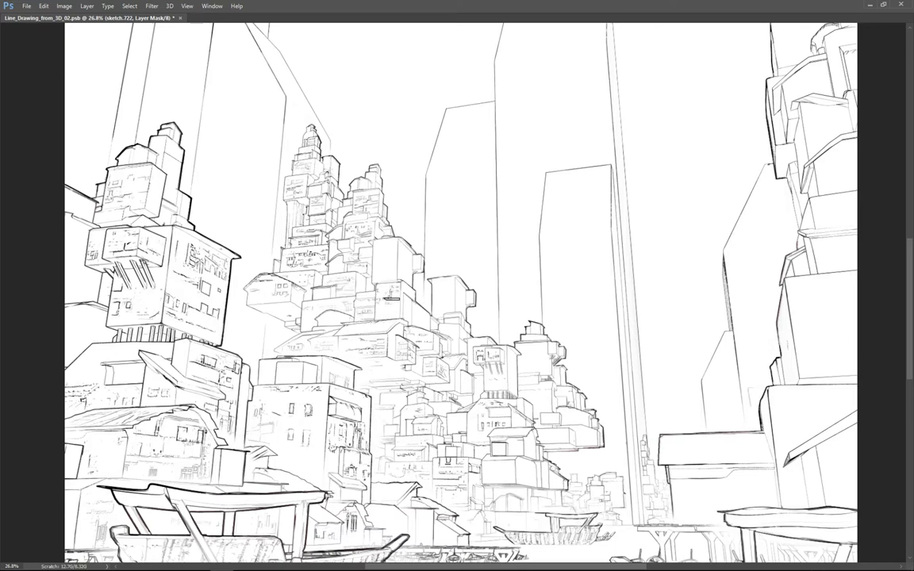
{"action": "scroll", "coordinate": [412, 268], "scroll_direction": "down", "scroll_amount": 3}
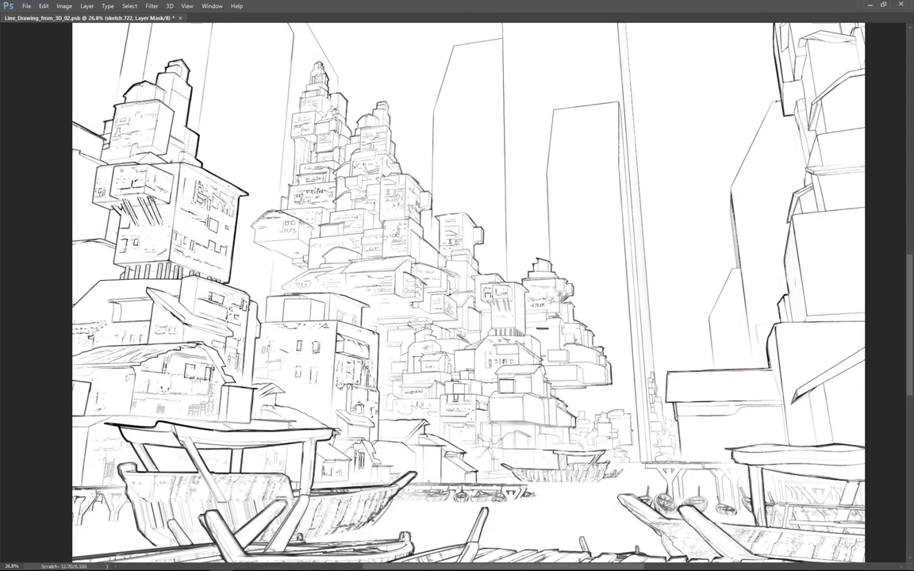
{"action": "left_click_drag", "start_coordinate": [429, 317], "coordinate": [347, 254]}
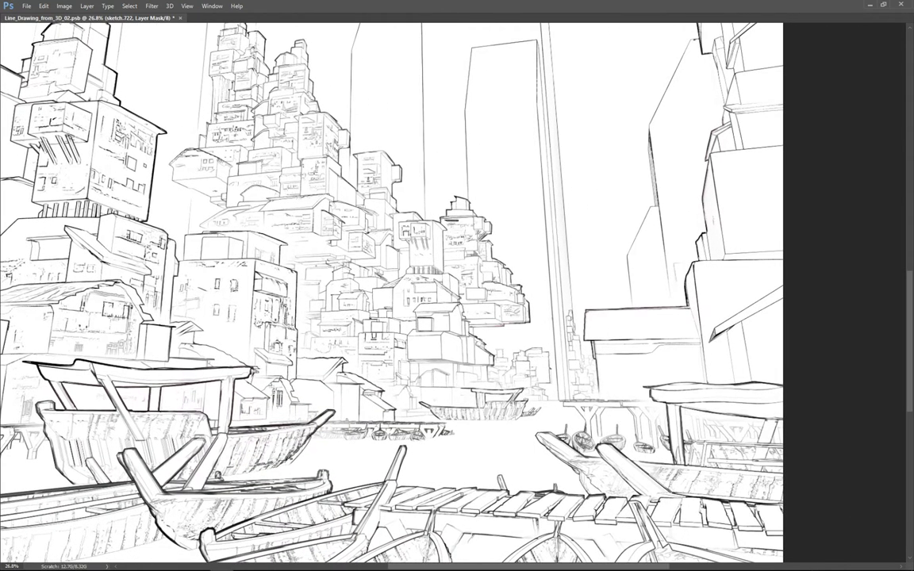
{"action": "mouse_move", "coordinate": [478, 345]}
{"action": "left_mouse_down"}
{"action": "mouse_move", "coordinate": [421, 284]}
{"action": "mouse_move", "coordinate": [328, 275]}
{"action": "left_mouse_up"}
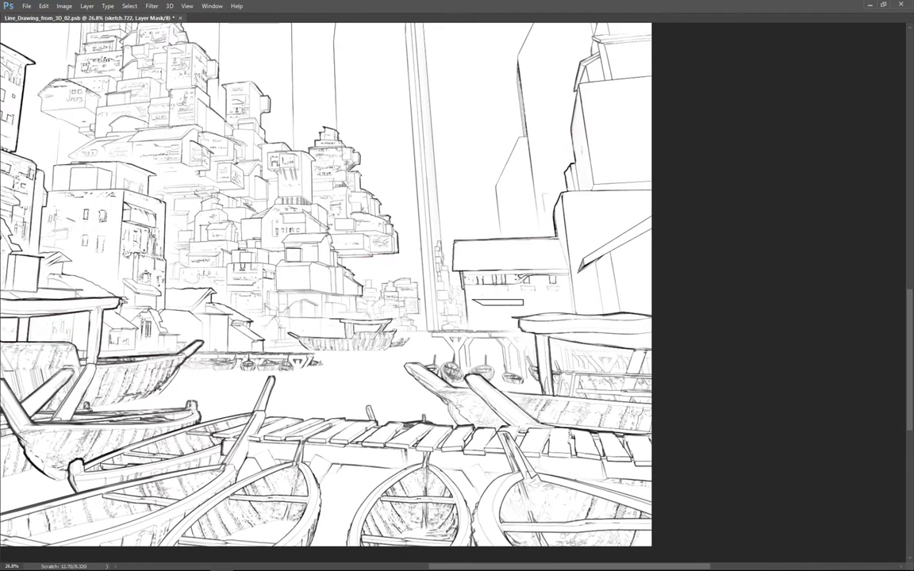
{"action": "scroll", "coordinate": [578, 318], "scroll_direction": "down", "scroll_amount": 2, "text": "alt"}
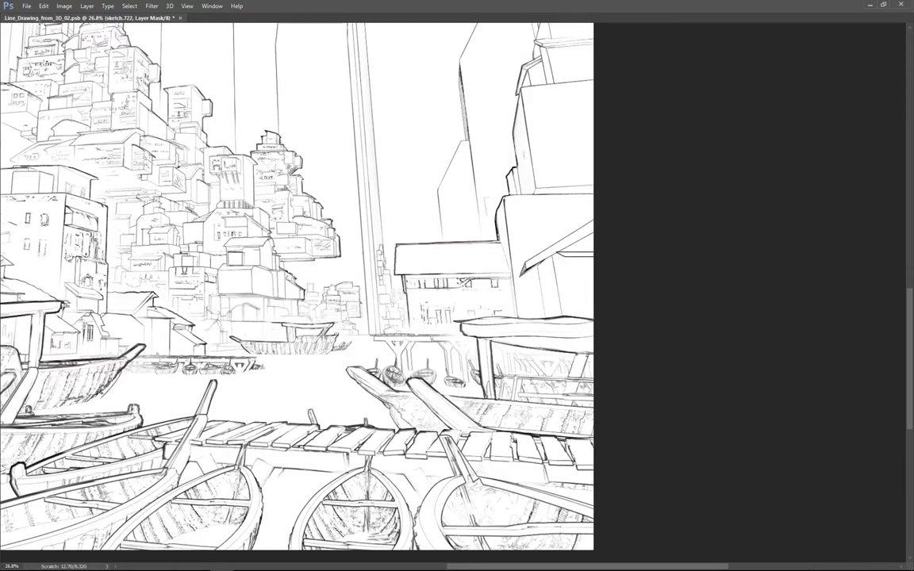
{"action": "scroll", "coordinate": [502, 211], "scroll_direction": "down", "scroll_amount": 1, "text": "alt"}
Step: Preview the unmasked line-work of the Details layers, including sketch.724, by turning their masks off and on
{"action": "key", "text": "Tab"}
{"action": "left_click", "coordinate": [856, 242], "text": "shift"}
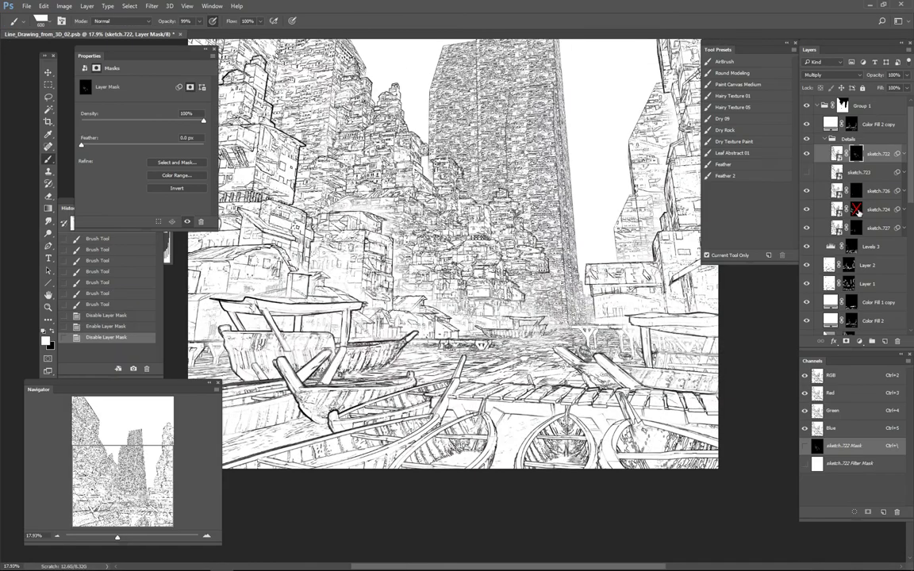
{"action": "left_click", "coordinate": [856, 242], "text": "shift"}
{"action": "left_click", "coordinate": [856, 228], "text": "shift"}
{"action": "left_click", "coordinate": [856, 228], "text": "shift"}
Step: Paint sketch.724's mask with a smaller brush over the walls of the buildings along the image's right edge
{"action": "key", "text": "bracketleft"}
{"action": "key", "text": "bracketleft"}
{"action": "key", "text": "bracketleft"}
{"action": "key", "text": "bracketleft"}
{"action": "key", "text": "bracketleft"}
{"action": "key", "text": "bracketleft"}
{"action": "left_click_drag", "start_coordinate": [547, 275], "coordinate": [584, 272]}
{"action": "left_click_drag", "start_coordinate": [547, 272], "coordinate": [579, 273]}
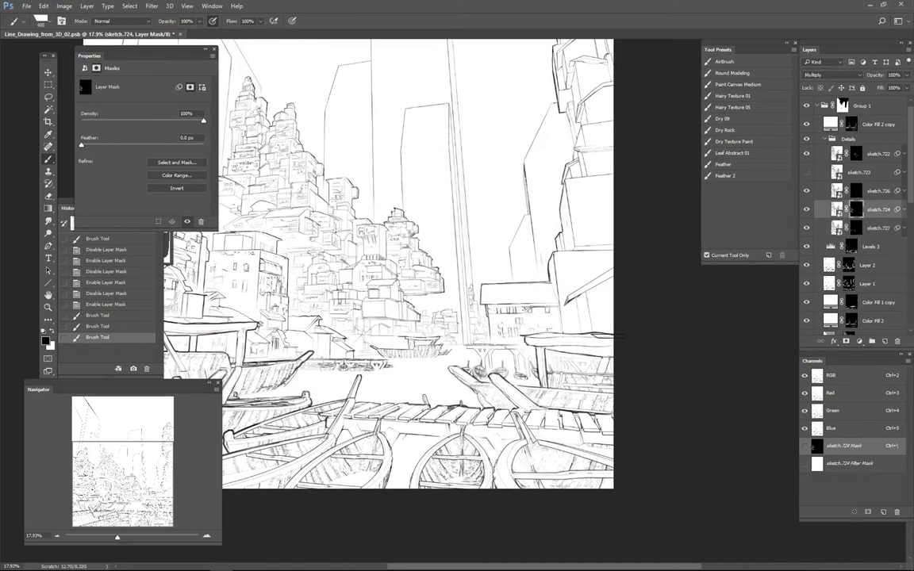
Step: Undo the last trial strokes on sketch.724's mask and reveal its wall detail up the tall stacked tower on the right
{"action": "left_click_drag", "start_coordinate": [516, 250], "coordinate": [536, 251]}
{"action": "key", "text": "x"}
{"action": "left_click_drag", "start_coordinate": [519, 244], "coordinate": [530, 245]}
{"action": "key", "text": "ctrl+alt+z"}
{"action": "key", "text": "ctrl+alt+z"}
{"action": "key", "text": "ctrl+alt+z"}
{"action": "key", "text": "ctrl+alt+z"}
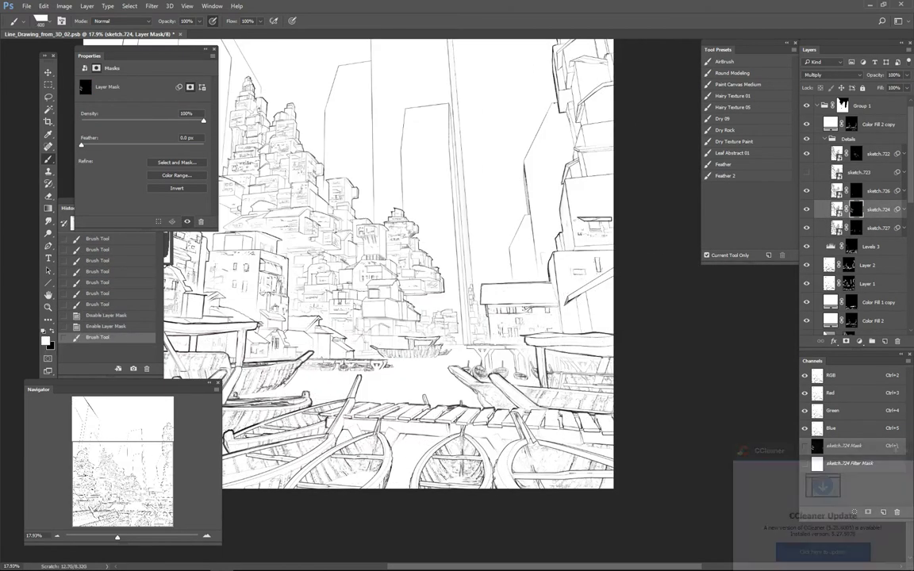
{"action": "mouse_move", "coordinate": [530, 166]}
{"action": "left_mouse_down"}
{"action": "mouse_move", "coordinate": [539, 148]}
{"action": "mouse_move", "coordinate": [543, 199]}
{"action": "left_mouse_up"}
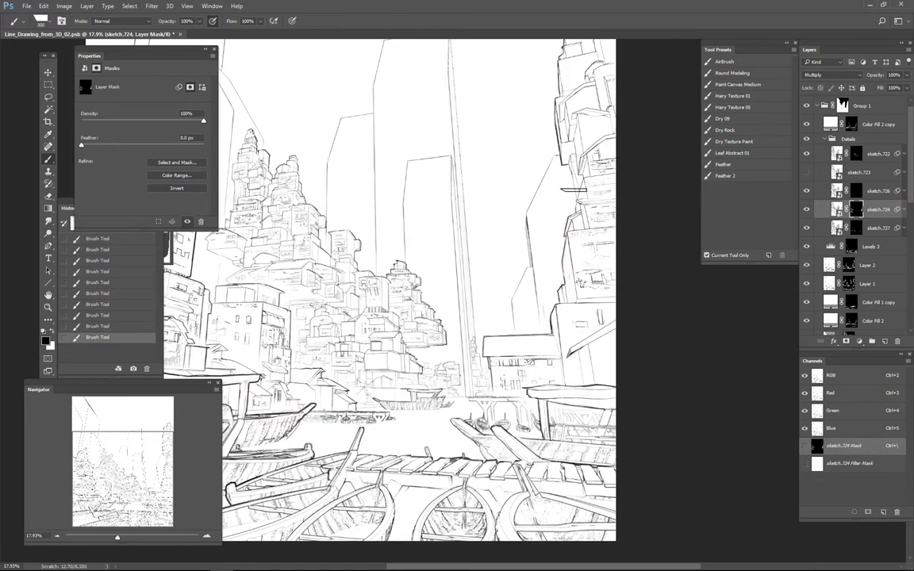
Step: Check sketch.722 unmasked and paint its mask with a small brush over the upper blocks of the right-hand tower
{"action": "left_click", "coordinate": [856, 153], "text": "shift"}
{"action": "left_click", "coordinate": [856, 154], "text": "shift"}
{"action": "left_click", "coordinate": [856, 153], "text": "shift"}
{"action": "left_click", "coordinate": [856, 153], "text": "shift"}
{"action": "mouse_move", "coordinate": [522, 106]}
{"action": "left_mouse_down"}
{"action": "mouse_move", "coordinate": [548, 117]}
{"action": "mouse_move", "coordinate": [531, 111]}
{"action": "mouse_move", "coordinate": [516, 151]}
{"action": "left_mouse_up"}
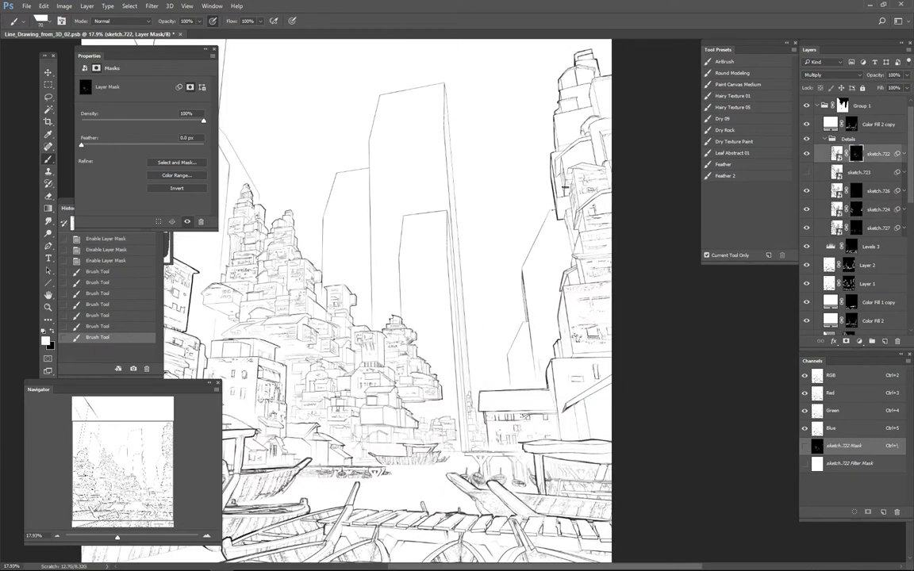
{"action": "left_click_drag", "start_coordinate": [583, 111], "coordinate": [578, 159]}
{"action": "right_click_drag", "start_coordinate": [555, 158], "coordinate": [581, 157], "text": "alt"}
{"action": "mouse_move", "coordinate": [581, 157]}
{"action": "left_mouse_down"}
{"action": "mouse_move", "coordinate": [547, 135]}
{"action": "mouse_move", "coordinate": [520, 143]}
{"action": "left_mouse_up"}
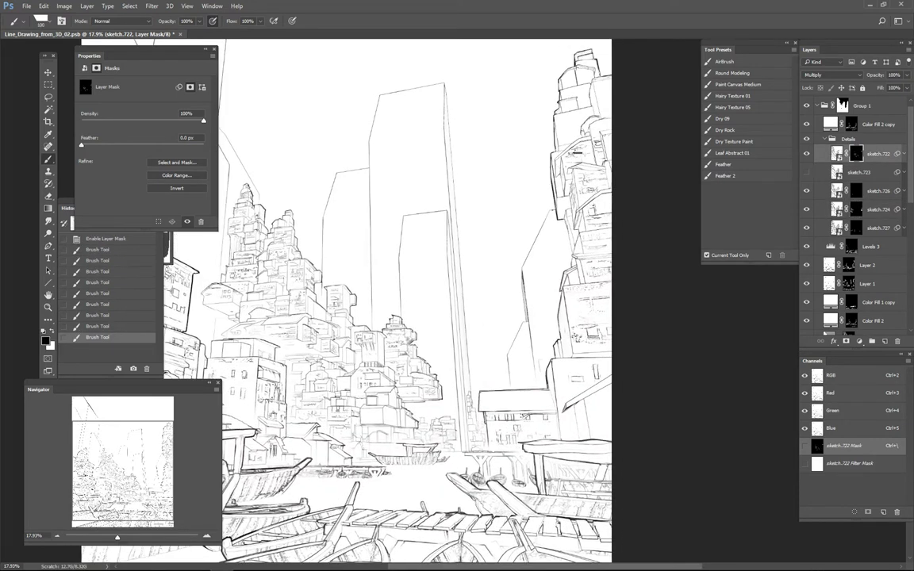
Step: Refine the sketch.722 mask on the right-hand tower, alternating black and white to balance the revealed lines
{"action": "mouse_move", "coordinate": [524, 103]}
{"action": "left_mouse_down"}
{"action": "mouse_move", "coordinate": [527, 135]}
{"action": "mouse_move", "coordinate": [570, 119]}
{"action": "left_mouse_up"}
{"action": "scroll", "coordinate": [507, 131], "scroll_direction": "up", "scroll_amount": 3}
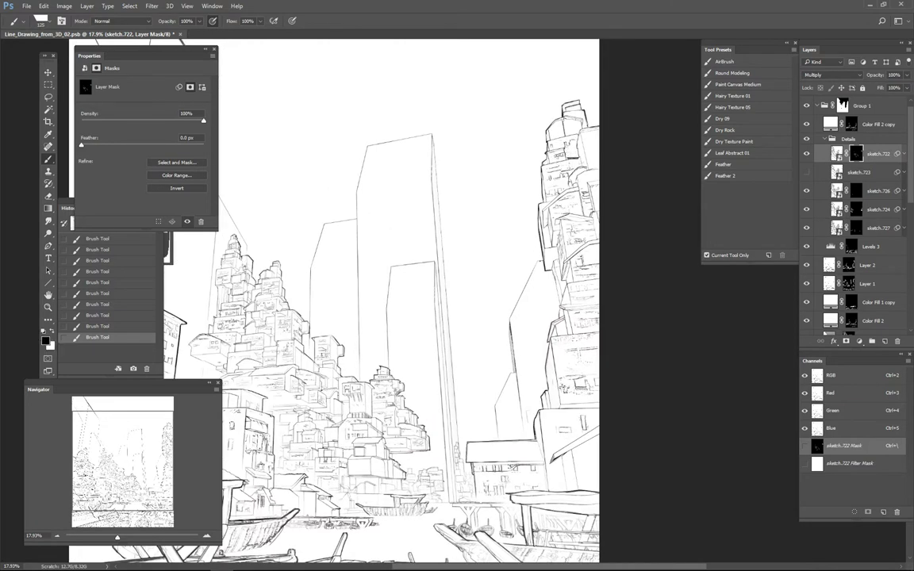
{"action": "key", "text": "x"}
{"action": "key", "text": "bracketright"}
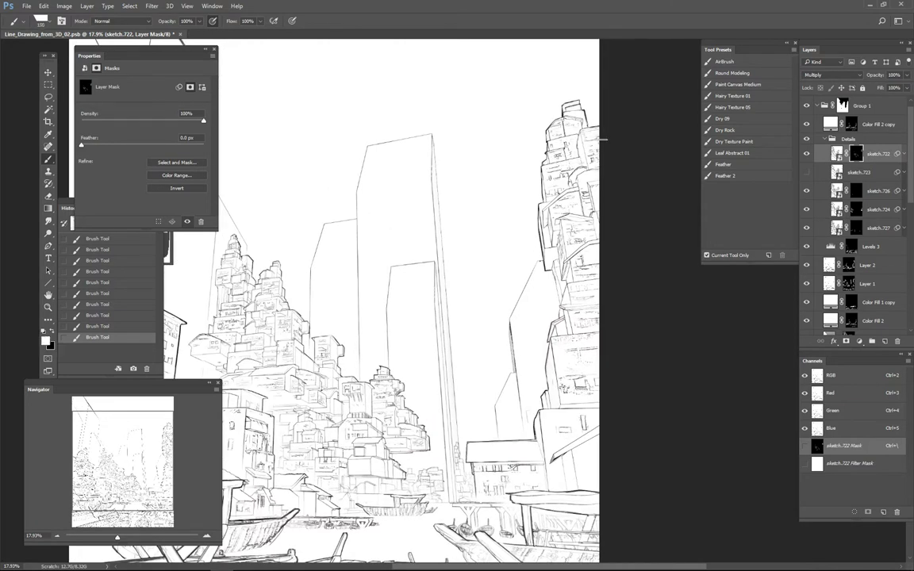
{"action": "key", "text": "x"}
{"action": "left_click_drag", "start_coordinate": [516, 429], "coordinate": [563, 301]}
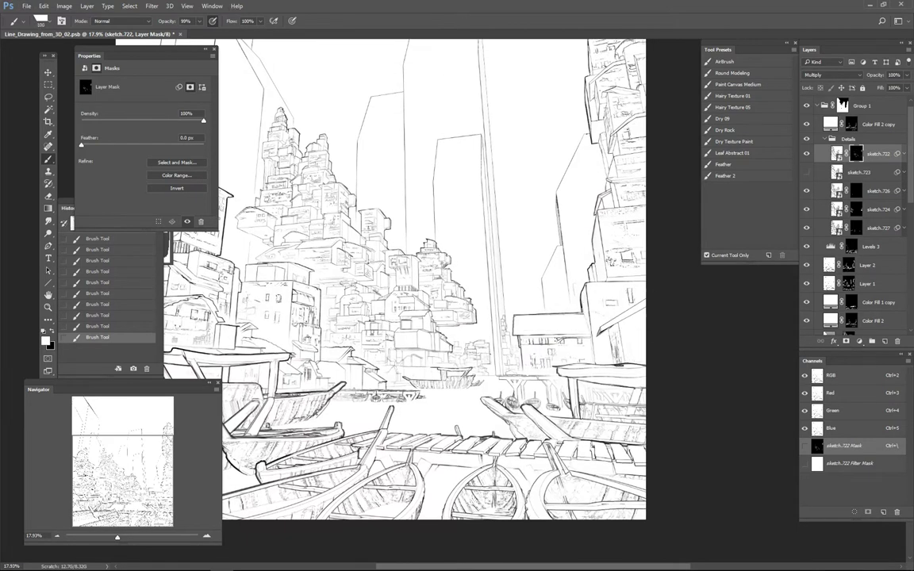
Step: Move sketch.723 to the top of the Details group and add a black mask, temporarily disabled to show its filtered lines
{"action": "key", "text": "Tab"}
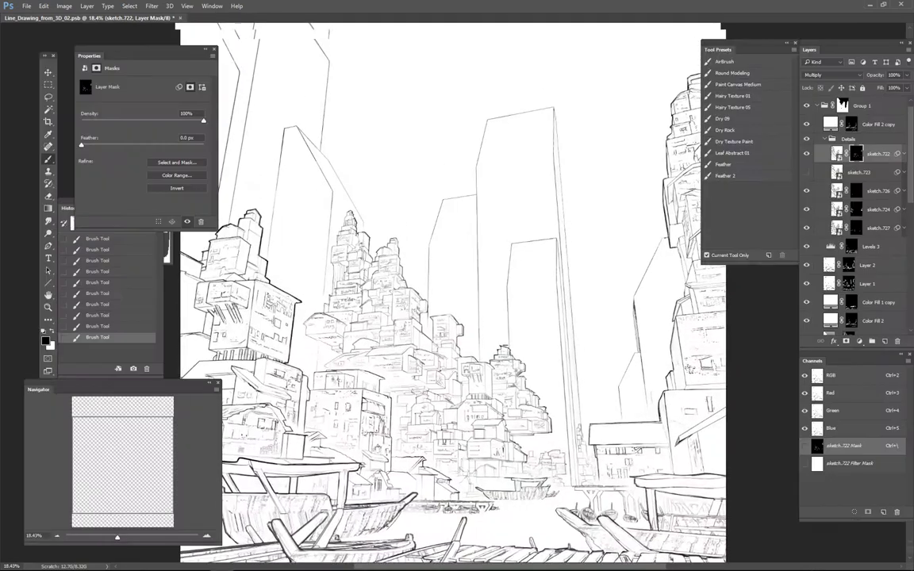
{"action": "key", "text": "ctrl+0"}
{"action": "left_click", "coordinate": [817, 157]}
{"action": "left_click", "coordinate": [845, 341], "text": "alt"}
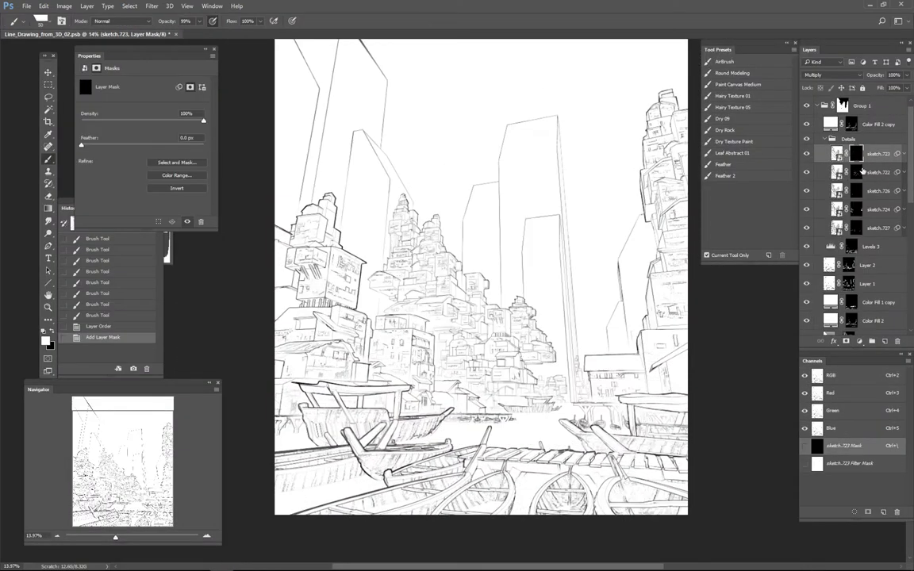
{"action": "left_click", "coordinate": [856, 153], "text": "shift"}
{"action": "left_click", "coordinate": [905, 153]}
{"action": "left_click", "coordinate": [860, 341], "text": "alt"}
{"action": "left_click", "coordinate": [766, 417]}
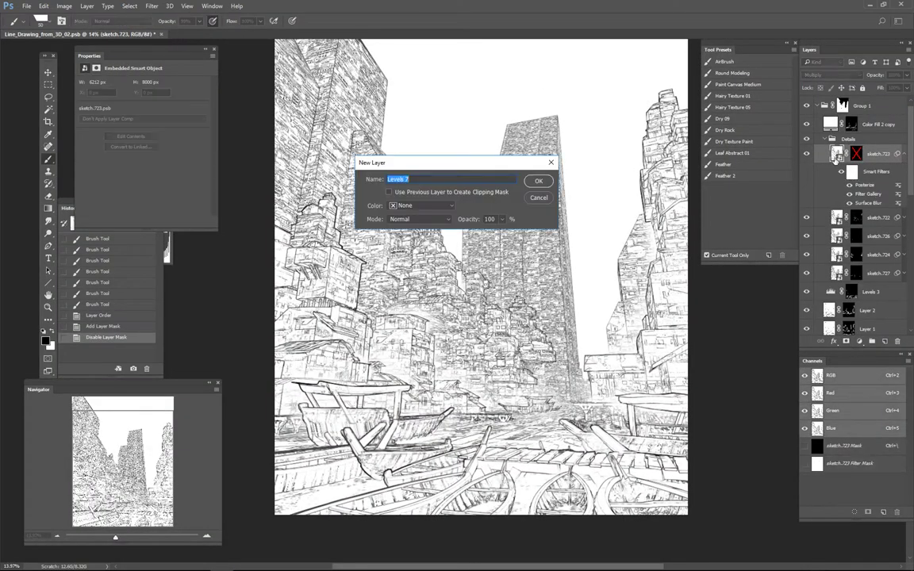
{"action": "key", "text": "Return"}
{"action": "key", "text": "ctrl+z"}
Step: Apply a Levels smart filter to sketch.723 with input black 47 and white 178, and return to its mask for brushing
{"action": "key", "text": "ctrl+l"}
{"action": "left_click_drag", "start_coordinate": [407, 178], "coordinate": [513, 73]}
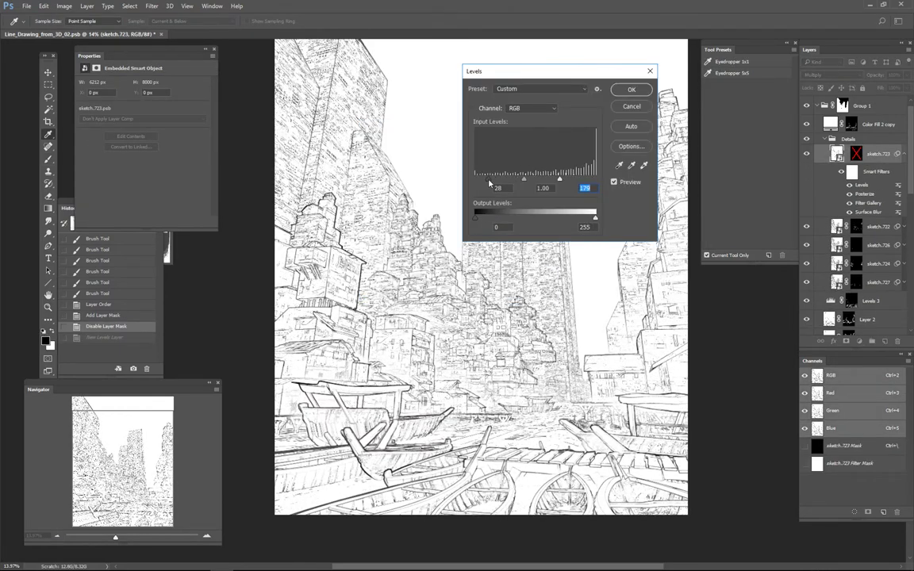
{"action": "left_click_drag", "start_coordinate": [474, 179], "coordinate": [488, 179]}
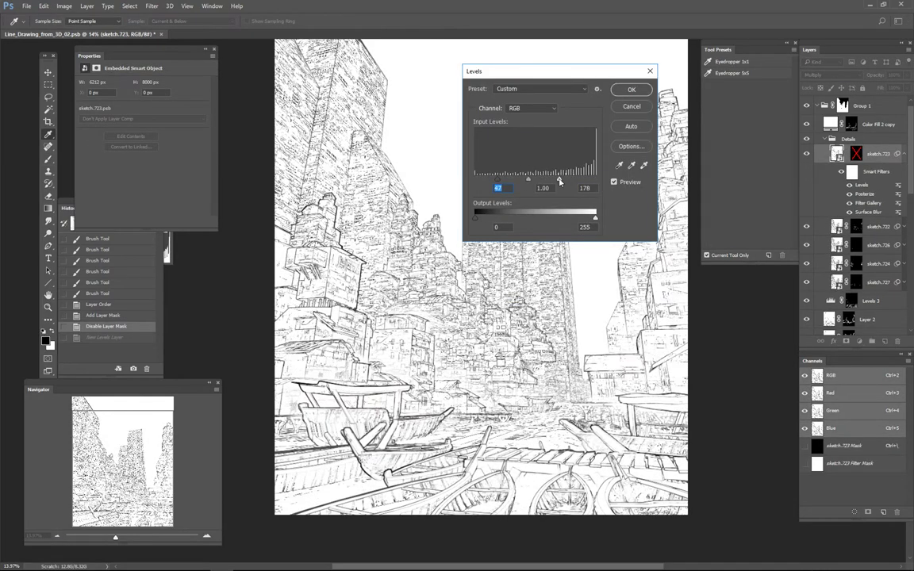
{"action": "key", "text": "Return"}
{"action": "key", "text": "b"}
{"action": "key", "text": "Tab"}
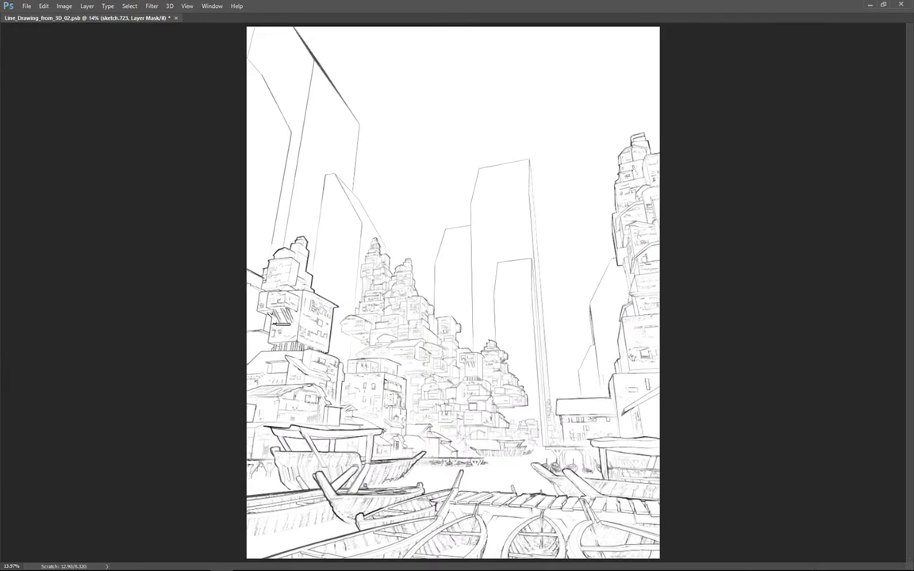
Step: Inspect the line work of the stacked buildings, towers and foreground boats at several magnifications
{"action": "scroll", "coordinate": [257, 371], "scroll_direction": "up", "scroll_amount": 3, "text": "alt"}
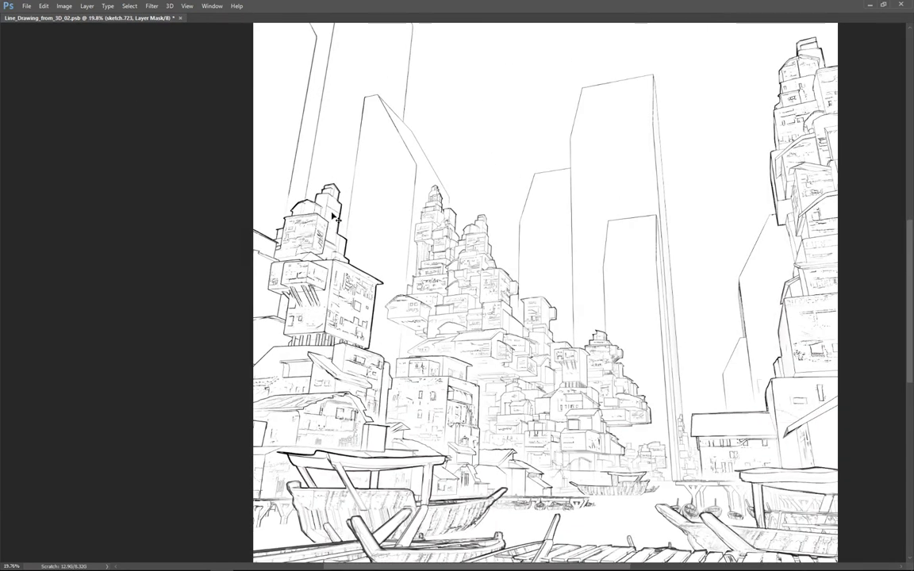
{"action": "left_click_drag", "start_coordinate": [270, 189], "coordinate": [260, 70]}
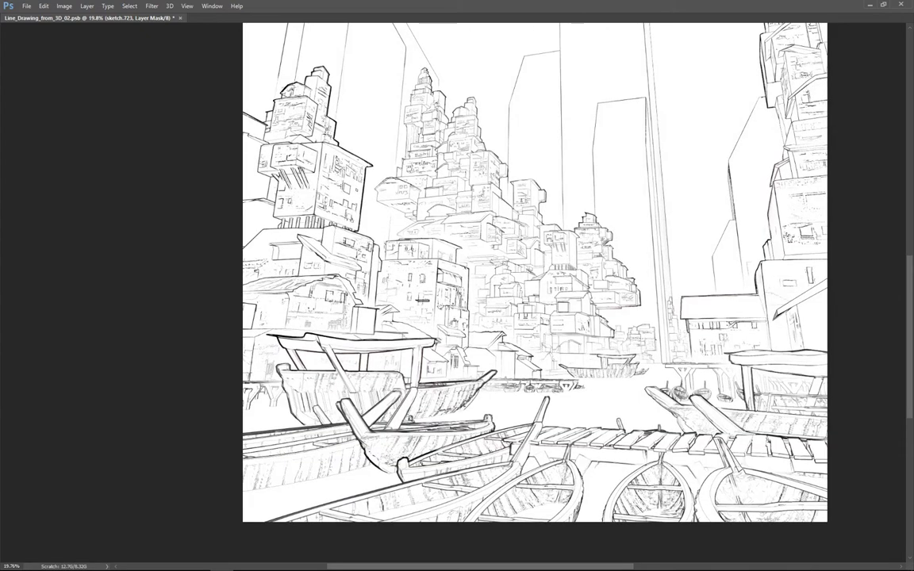
{"action": "scroll", "coordinate": [341, 226], "scroll_direction": "down", "scroll_amount": 2, "text": "alt"}
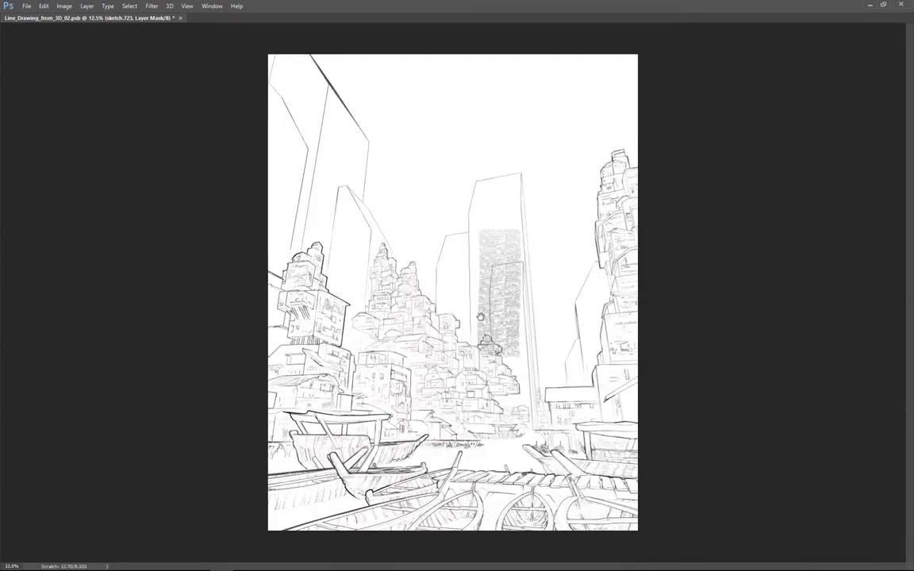
{"action": "scroll", "coordinate": [552, 325], "scroll_direction": "up", "scroll_amount": 2, "text": "alt"}
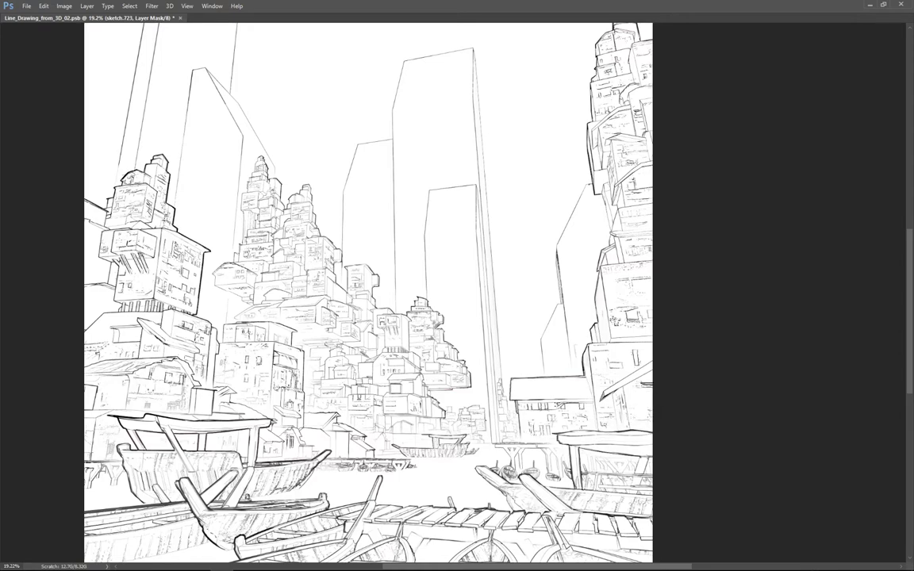
{"action": "scroll", "coordinate": [582, 362], "scroll_direction": "down", "scroll_amount": 3, "text": "alt"}
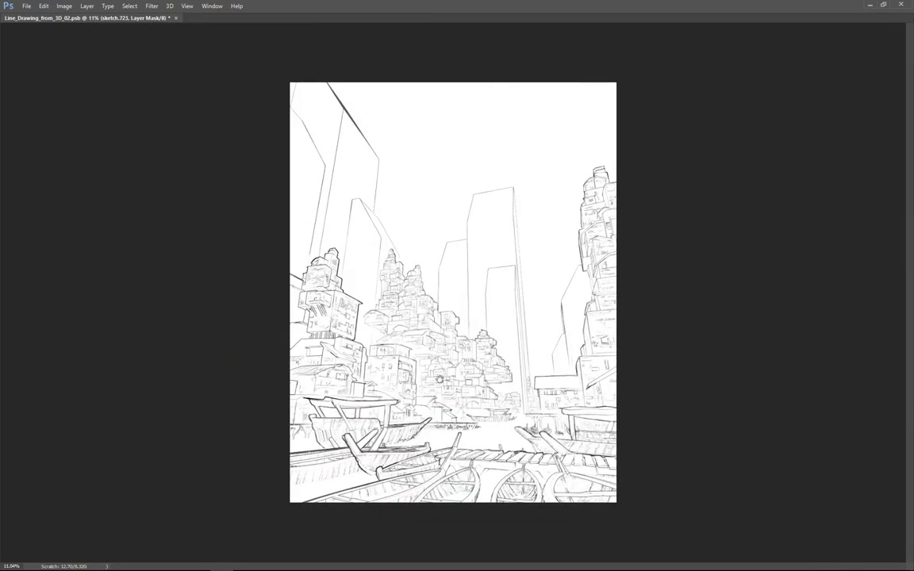
{"action": "scroll", "coordinate": [439, 379], "scroll_direction": "up", "scroll_amount": 4, "text": "alt"}
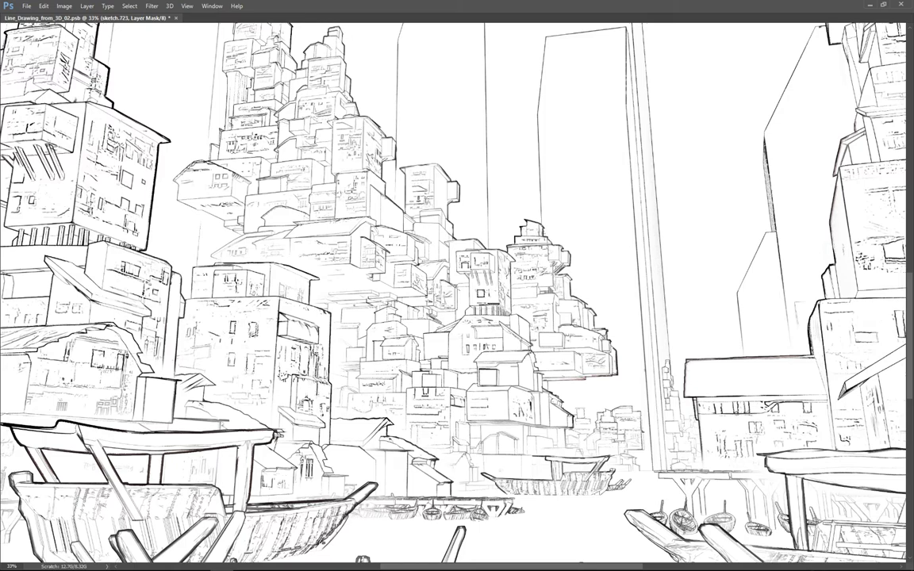
{"action": "scroll", "coordinate": [442, 265], "scroll_direction": "down", "scroll_amount": 1, "text": "alt"}
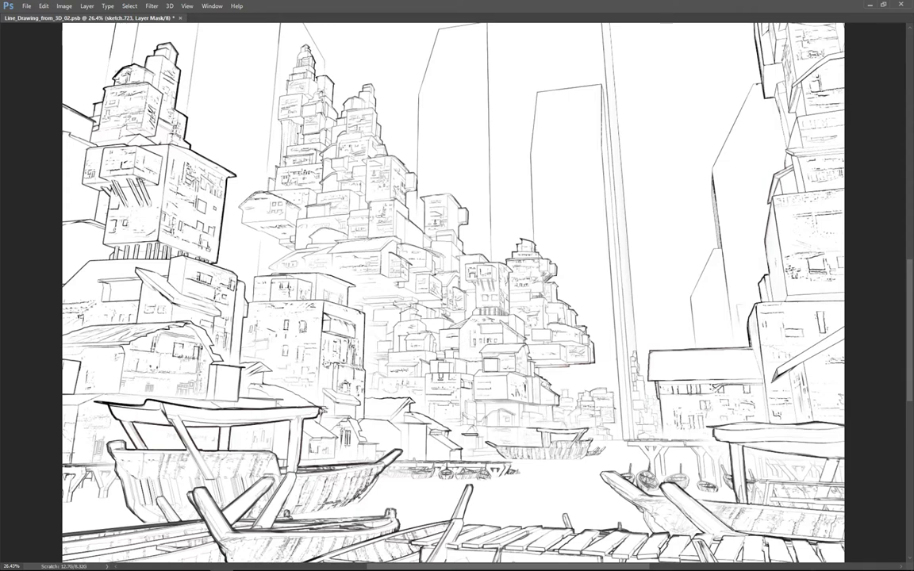
{"action": "scroll", "coordinate": [422, 392], "scroll_direction": "up", "scroll_amount": 2, "text": "alt"}
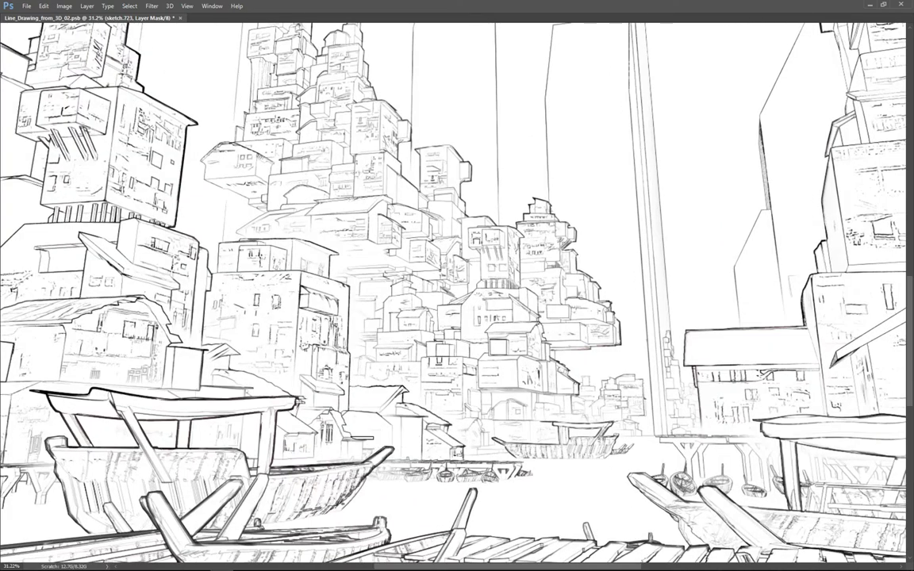
{"action": "scroll", "coordinate": [327, 389], "scroll_direction": "down", "scroll_amount": 1, "text": "alt"}
Step: Compare the drawing with the sketch.722 layer mask disabled and enabled, leaving the mask enabled
{"action": "key", "text": "Tab"}
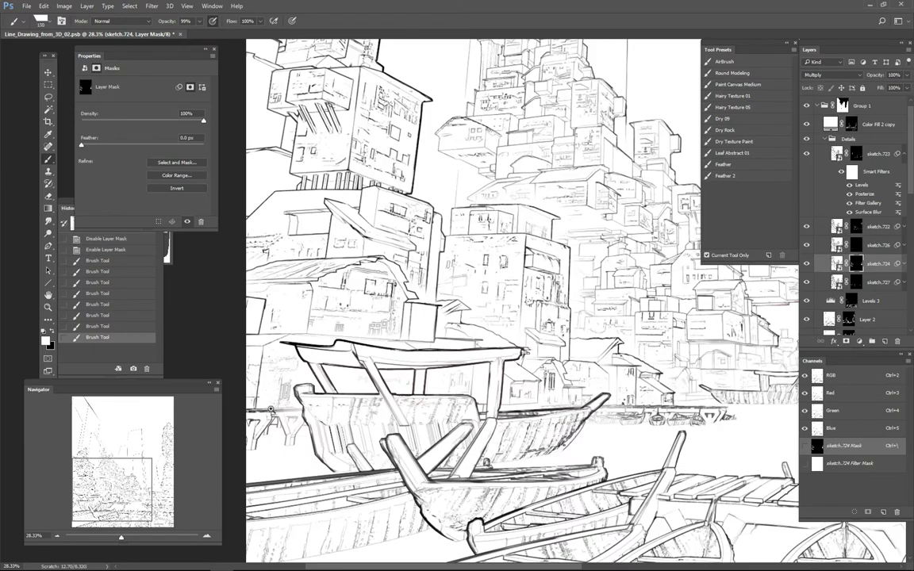
{"action": "scroll", "coordinate": [270, 410], "scroll_direction": "down", "scroll_amount": 1, "text": "alt"}
{"action": "left_click", "coordinate": [857, 227], "text": "shift"}
{"action": "left_click", "coordinate": [857, 227], "text": "shift"}
{"action": "left_click", "coordinate": [857, 226], "text": "shift"}
{"action": "left_click", "coordinate": [857, 226], "text": "shift"}
{"action": "left_click", "coordinate": [857, 227], "text": "shift"}
{"action": "left_click", "coordinate": [857, 227], "text": "shift"}
{"action": "left_click", "coordinate": [857, 227], "text": "shift"}
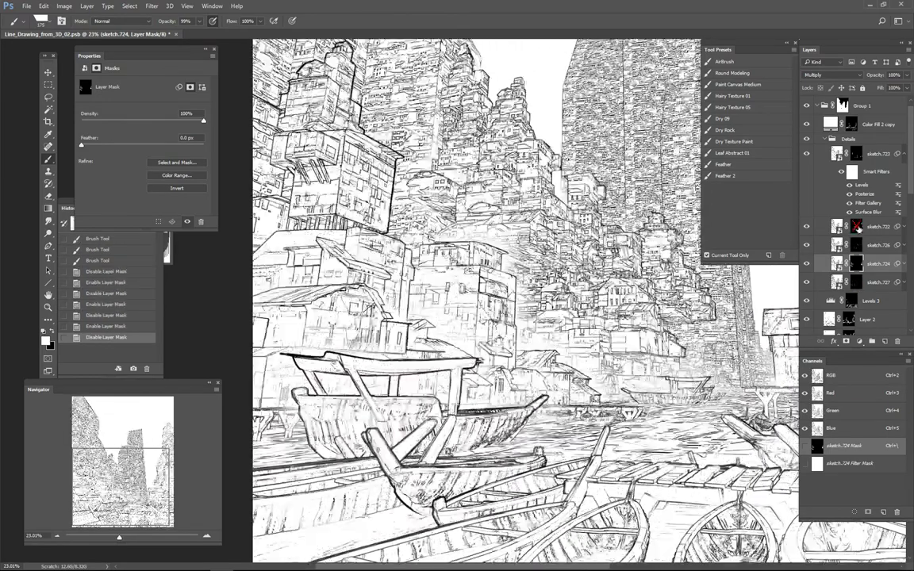
{"action": "left_click", "coordinate": [856, 226], "text": "shift"}
{"action": "left_click", "coordinate": [857, 227], "text": "shift"}
{"action": "left_click", "coordinate": [857, 227], "text": "shift"}
Step: Select the sketch.723 layer in the Details group and save the document
{"action": "key", "text": "ctrl+minus"}
{"action": "left_click", "coordinate": [877, 154]}
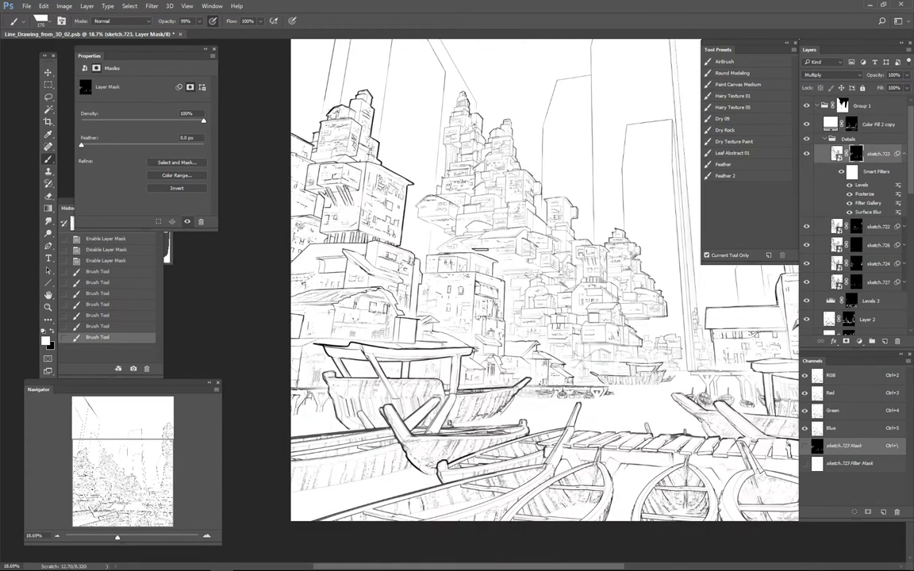
{"action": "scroll", "coordinate": [544, 280], "scroll_direction": "down", "scroll_amount": 2, "text": "alt"}
{"action": "key", "text": "ctrl+s"}
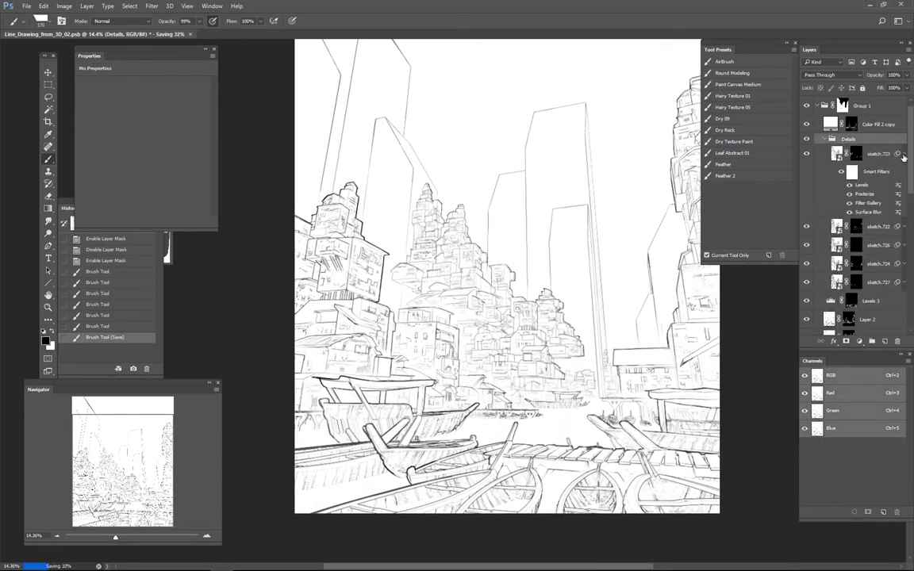
Step: Hide the interface panels and examine the details on the leftmost buildings and the boats below them
{"action": "key", "text": "Tab"}
{"action": "scroll", "coordinate": [326, 201], "scroll_direction": "up", "scroll_amount": 3, "text": "alt"}
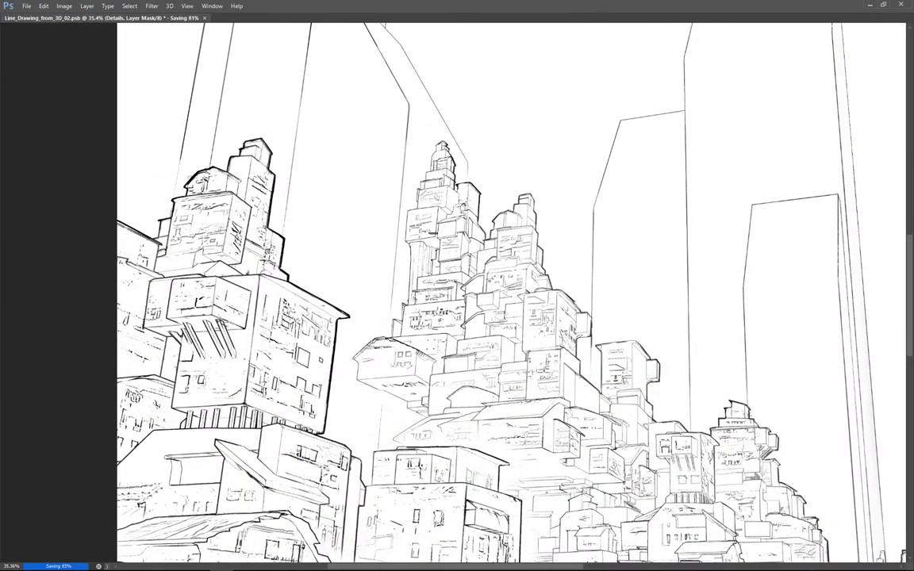
{"action": "scroll", "coordinate": [414, 238], "scroll_direction": "down", "scroll_amount": 2, "text": "alt"}
{"action": "scroll", "coordinate": [443, 220], "scroll_direction": "up", "scroll_amount": 1, "text": "alt"}
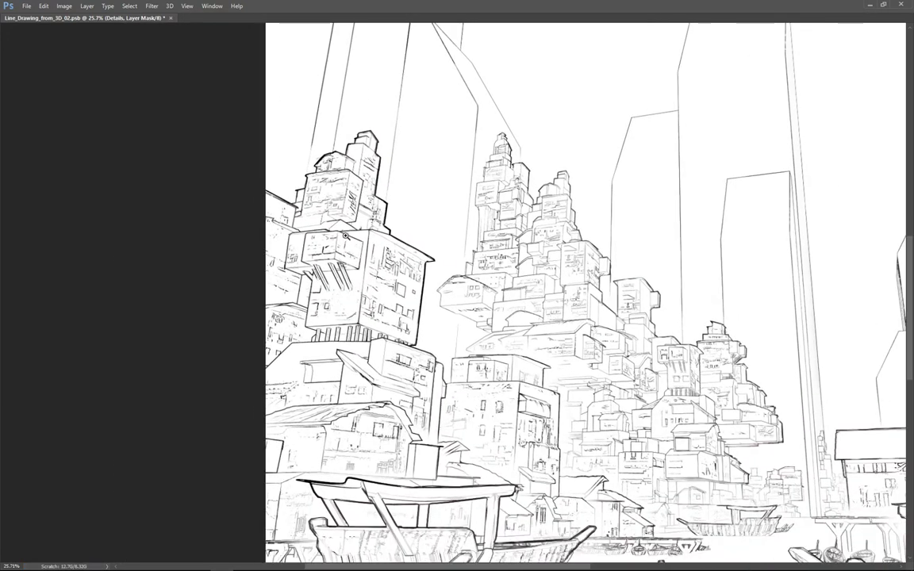
{"action": "scroll", "coordinate": [345, 236], "scroll_direction": "down", "scroll_amount": 1, "text": "alt"}
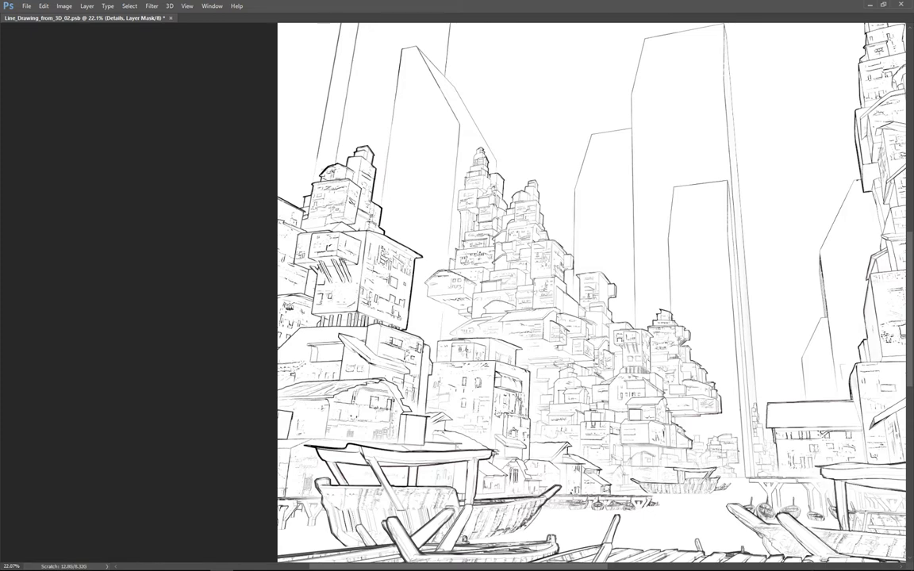
{"action": "scroll", "coordinate": [342, 309], "scroll_direction": "down", "scroll_amount": 2}
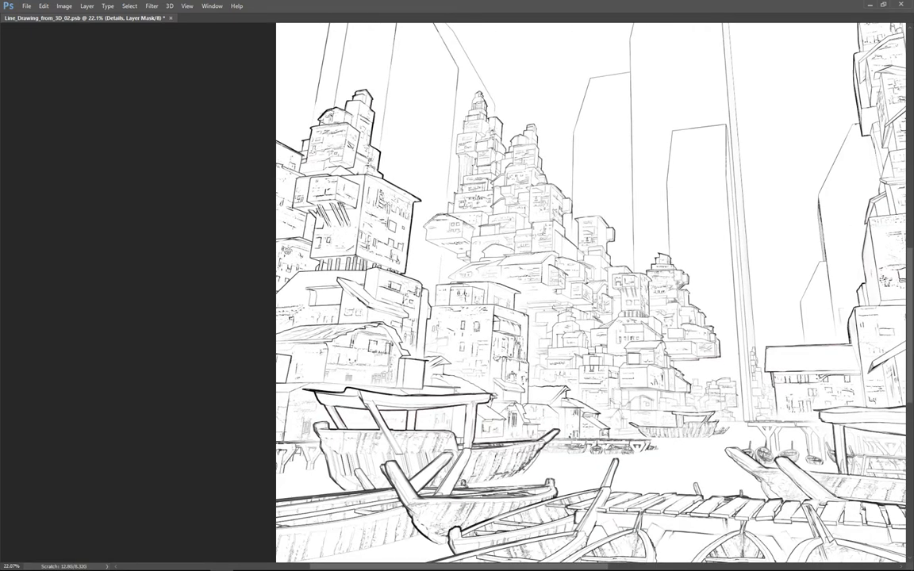
{"action": "scroll", "coordinate": [591, 293], "scroll_direction": "down", "scroll_amount": 1}
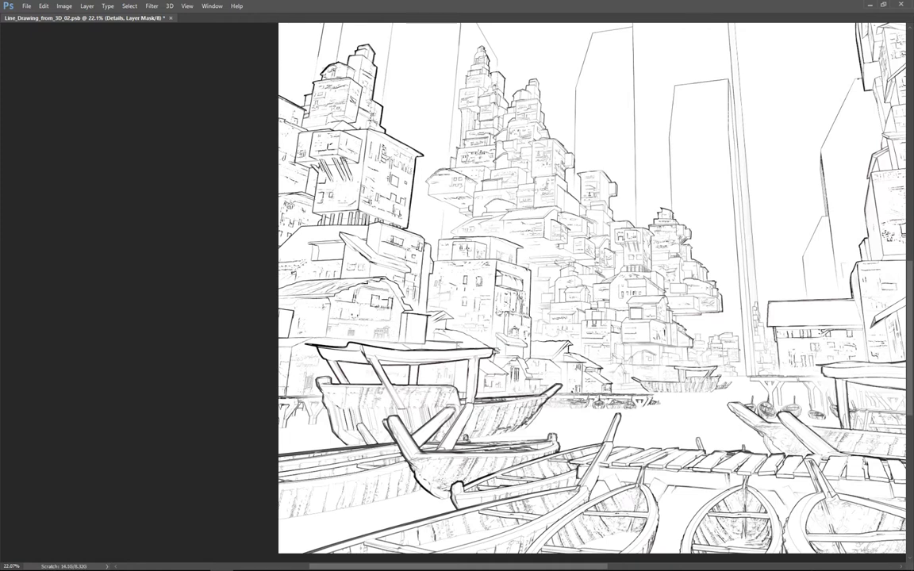
{"action": "scroll", "coordinate": [591, 287], "scroll_direction": "right", "scroll_amount": 1}
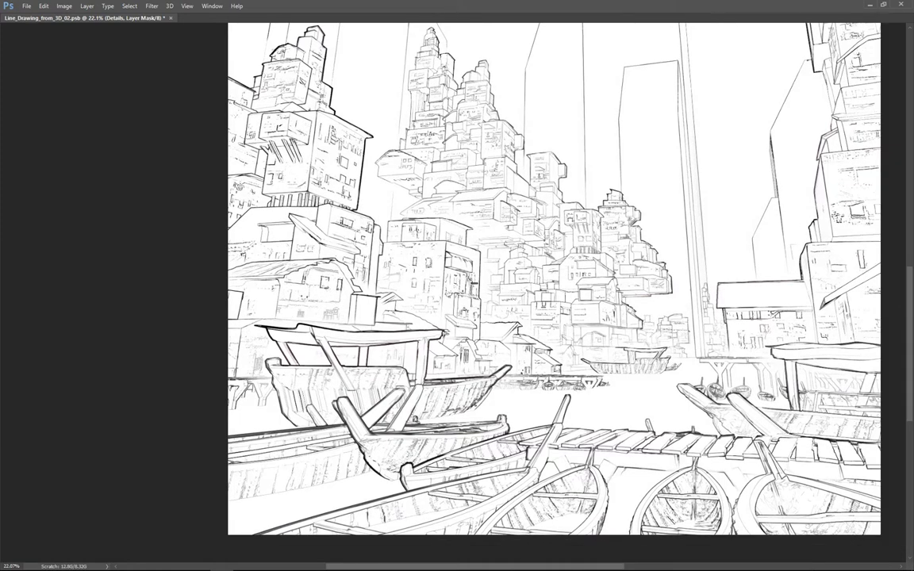
{"action": "scroll", "coordinate": [591, 289], "scroll_direction": "down", "scroll_amount": 2}
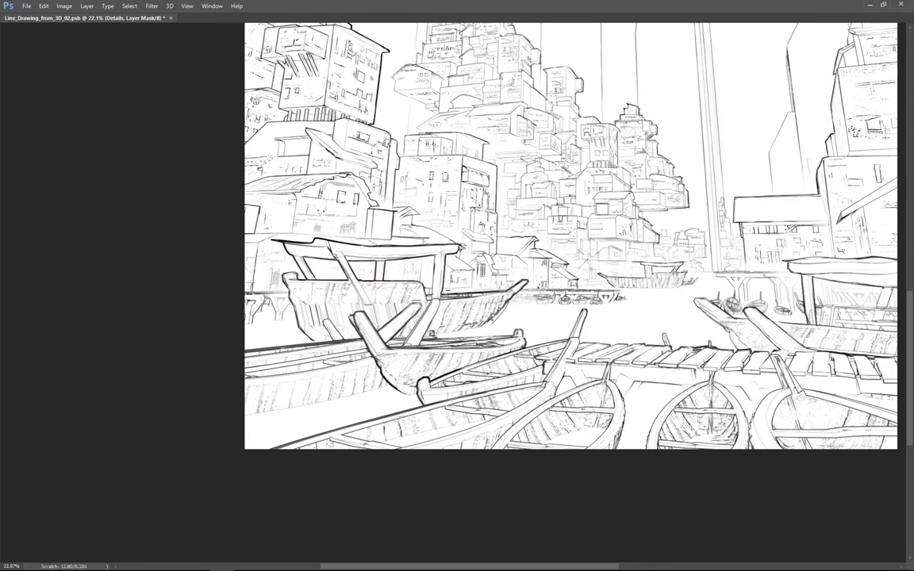
{"action": "scroll", "coordinate": [591, 290], "scroll_direction": "up", "scroll_amount": 3}
{"action": "scroll", "coordinate": [591, 290], "scroll_direction": "left", "scroll_amount": 3}
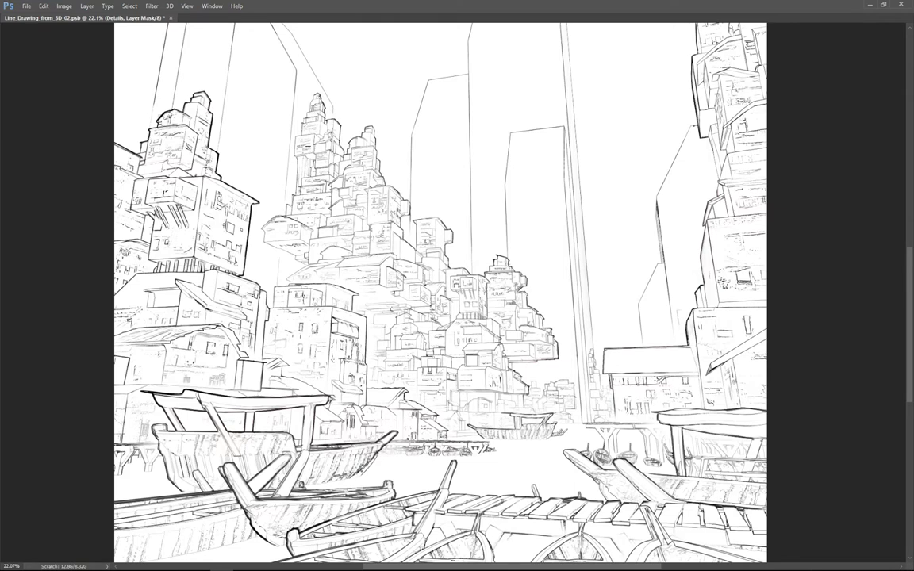
{"action": "scroll", "coordinate": [457, 265], "scroll_direction": "down", "scroll_amount": 1}
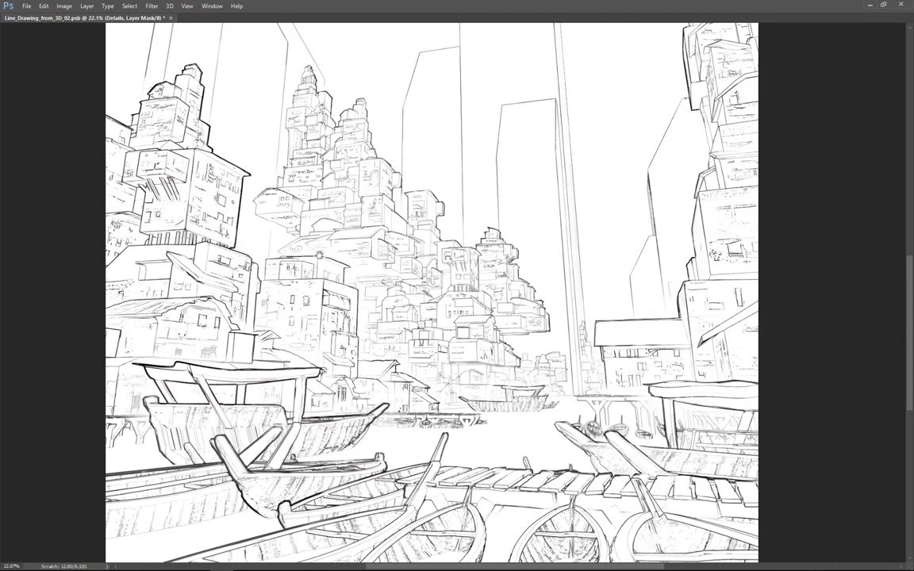
Step: Examine the line drawing closely from the central buildings across to the dock and the rightmost structures
{"action": "scroll", "coordinate": [358, 243], "scroll_direction": "up", "scroll_amount": 1, "text": "alt"}
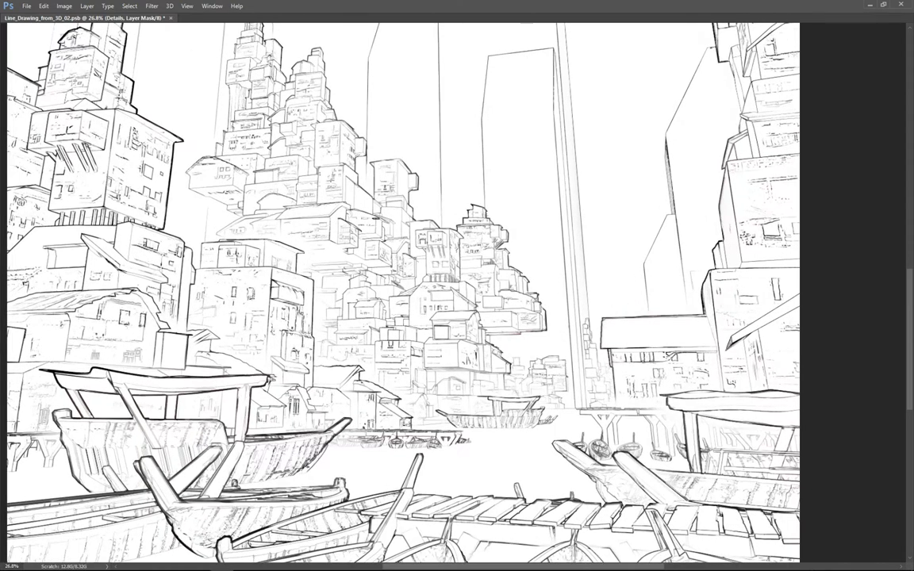
{"action": "scroll", "coordinate": [426, 305], "scroll_direction": "down", "scroll_amount": 3}
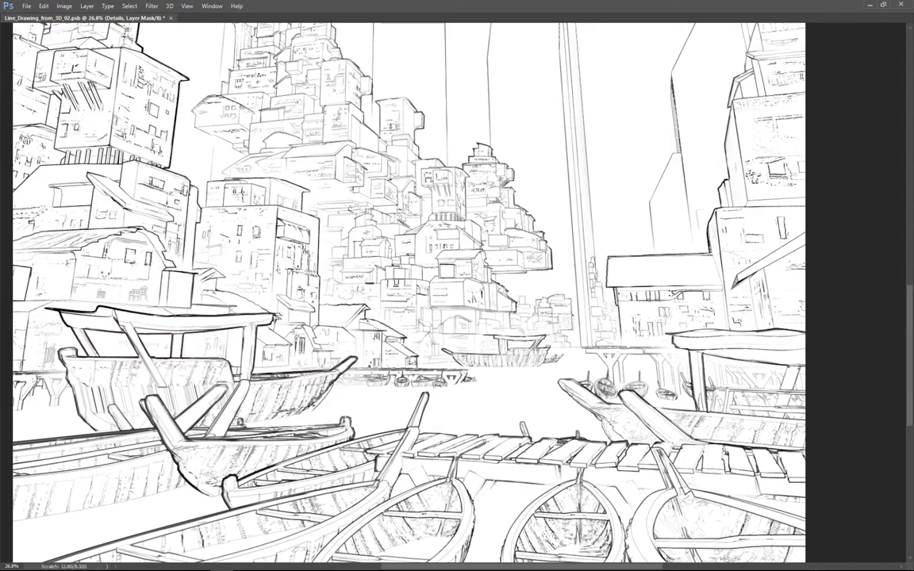
{"action": "scroll", "coordinate": [426, 305], "scroll_direction": "down", "scroll_amount": 1}
{"action": "left_click_drag", "start_coordinate": [396, 278], "coordinate": [543, 295]}
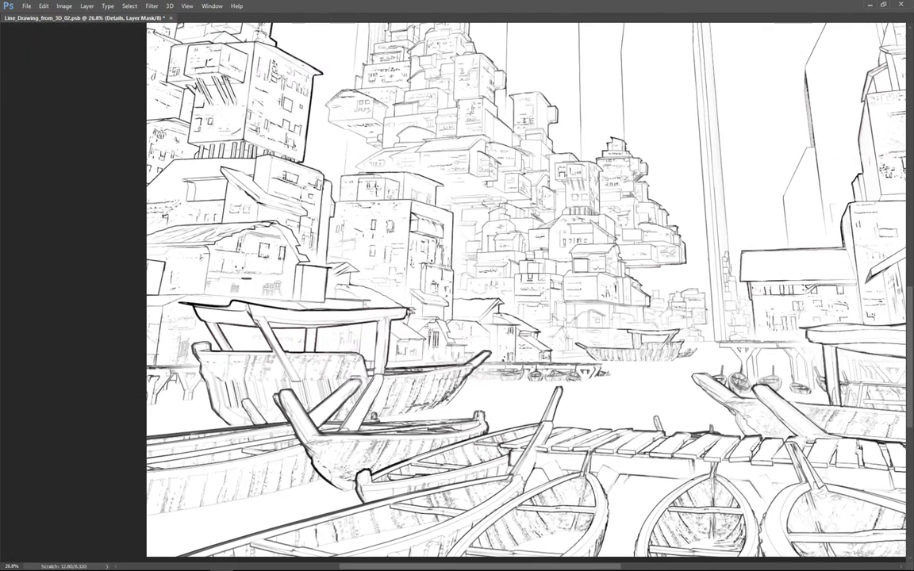
{"action": "left_click_drag", "start_coordinate": [476, 302], "coordinate": [236, 320]}
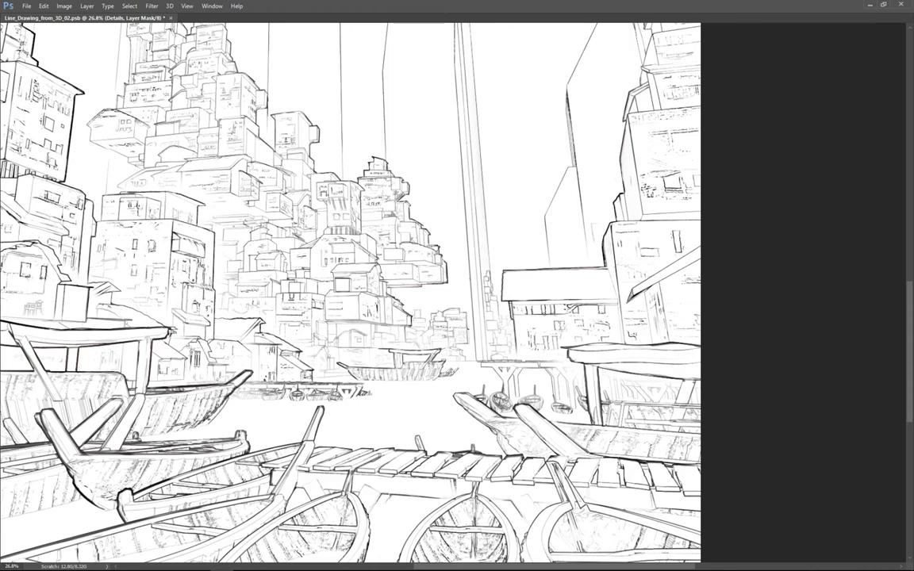
{"action": "scroll", "coordinate": [354, 227], "scroll_direction": "up", "scroll_amount": 1}
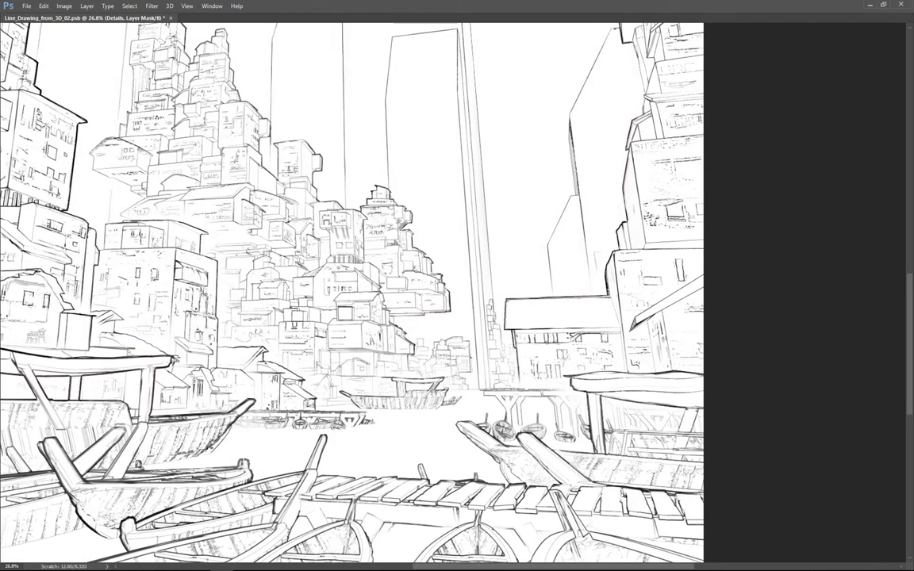
{"action": "left_click_drag", "start_coordinate": [353, 294], "coordinate": [311, 284]}
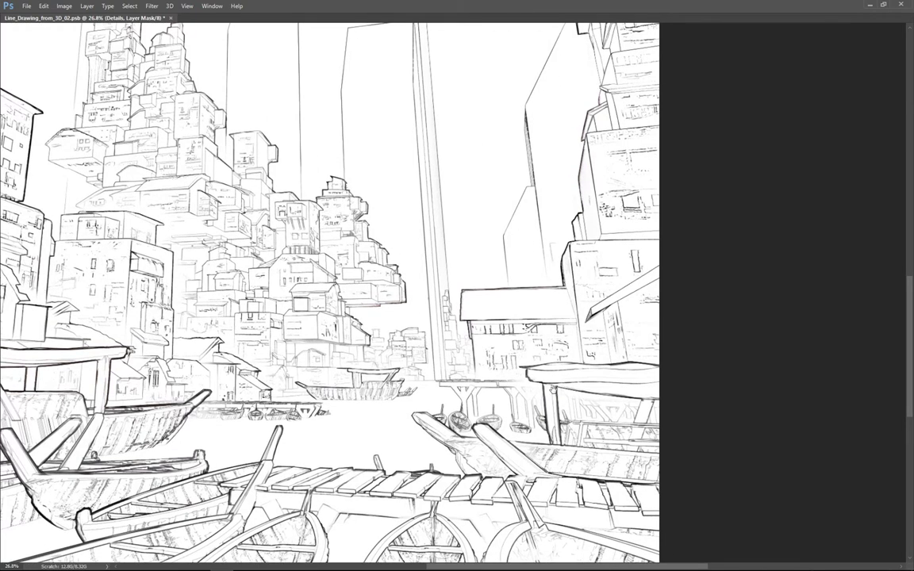
{"action": "left_click_drag", "start_coordinate": [555, 306], "coordinate": [464, 311]}
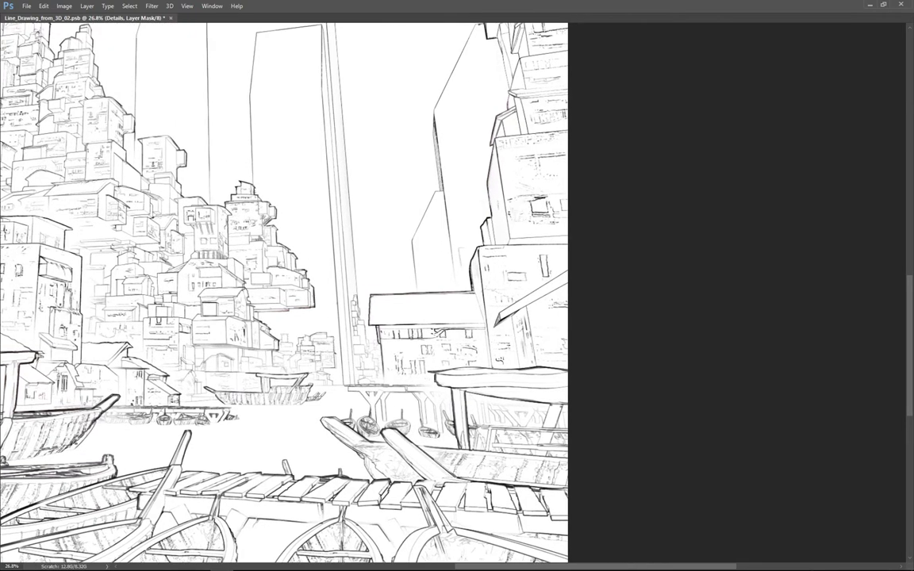
{"action": "key", "text": "ctrl+0"}
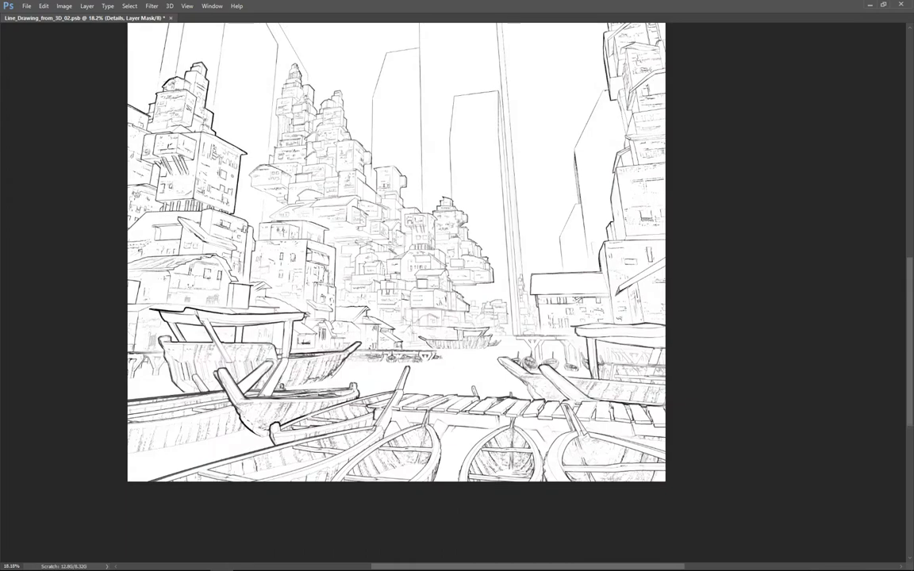
Step: Bring back the interface panels, make the Details group visible again and save the document
{"action": "key", "text": "Tab"}
{"action": "scroll", "coordinate": [539, 392], "scroll_direction": "up", "scroll_amount": 2, "text": "alt"}
{"action": "scroll", "coordinate": [539, 392], "scroll_direction": "up", "scroll_amount": 1, "text": "alt"}
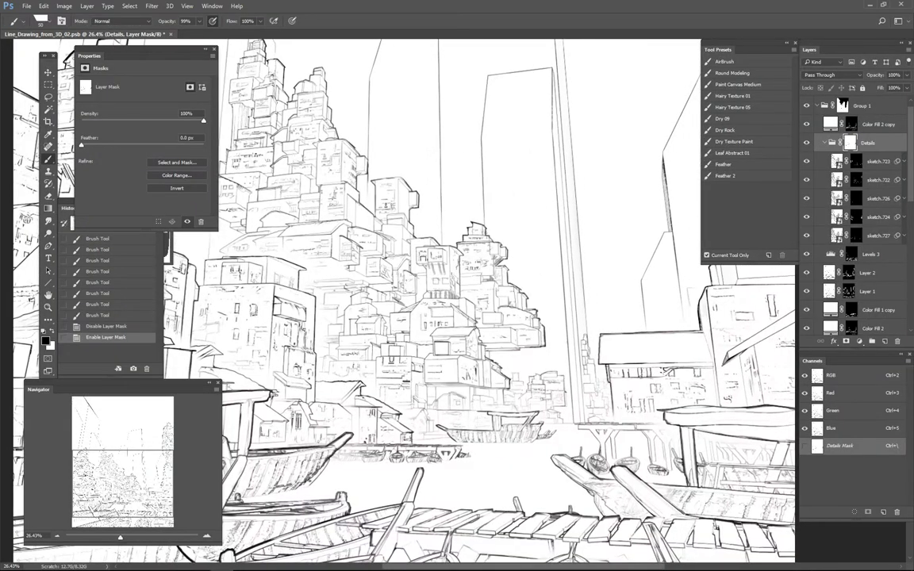
{"action": "key", "text": "ctrl+0"}
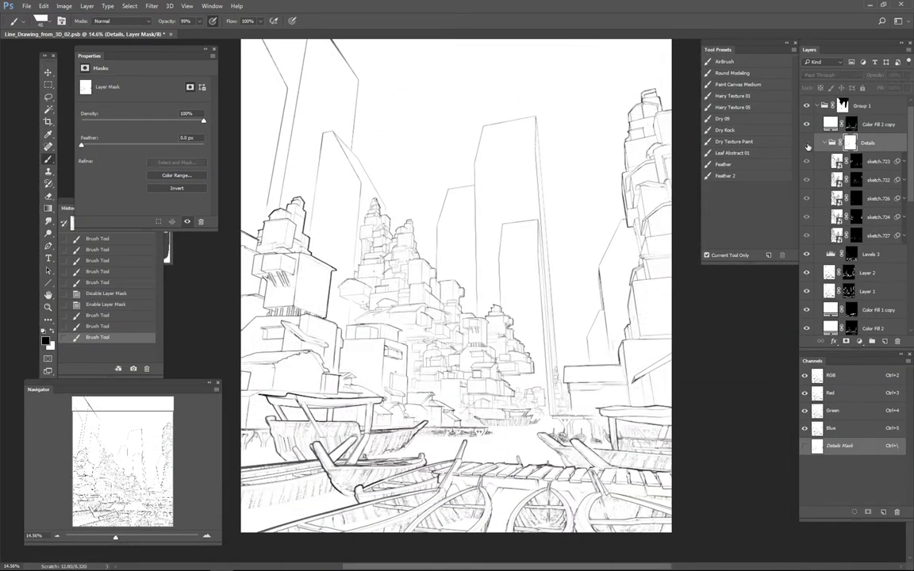
{"action": "left_click", "coordinate": [807, 144]}
{"action": "key", "text": "ctrl+minus"}
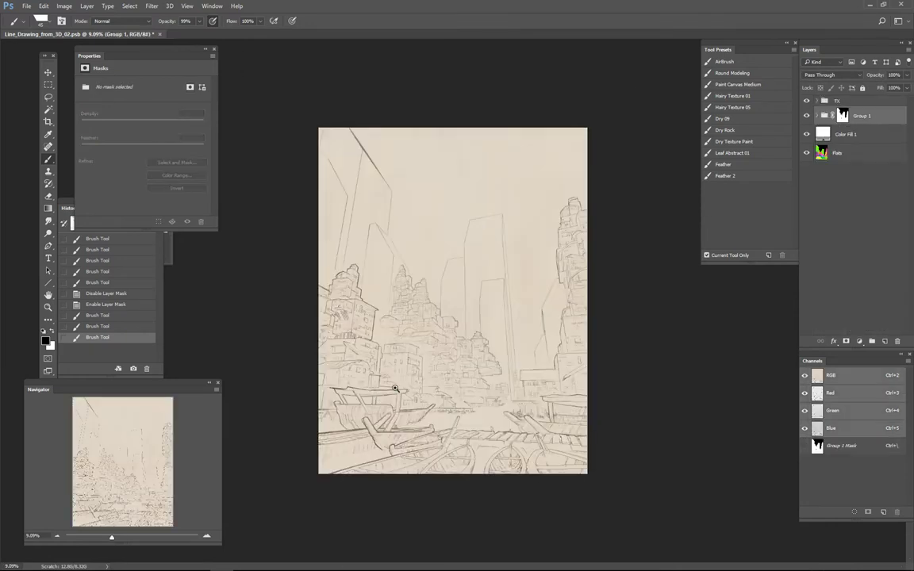
{"action": "key", "text": "ctrl+s"}
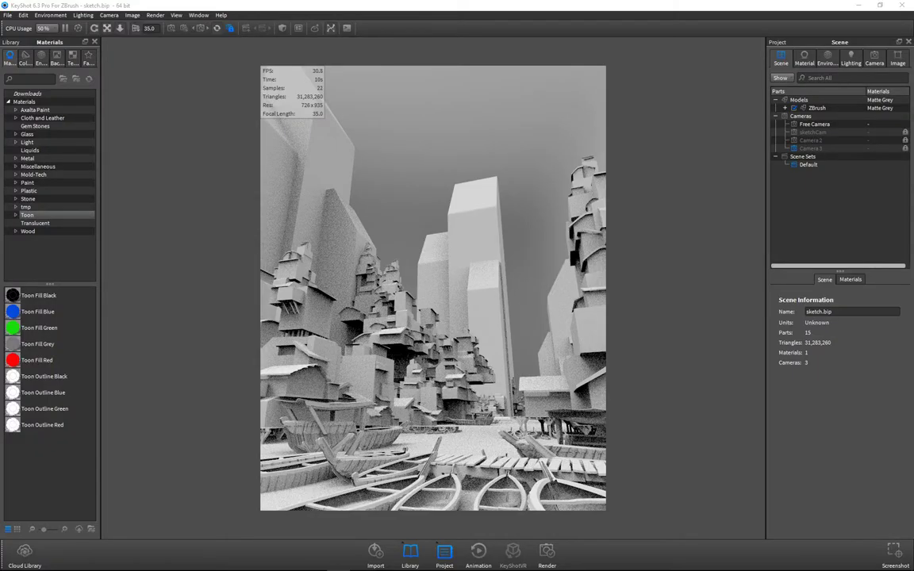
Step: Switch to KeyShot and set the scale of the Matte Grey material's rock cliff diffuse texture to 20
{"action": "left_click_drag", "start_coordinate": [444, 367], "coordinate": [468, 381]}
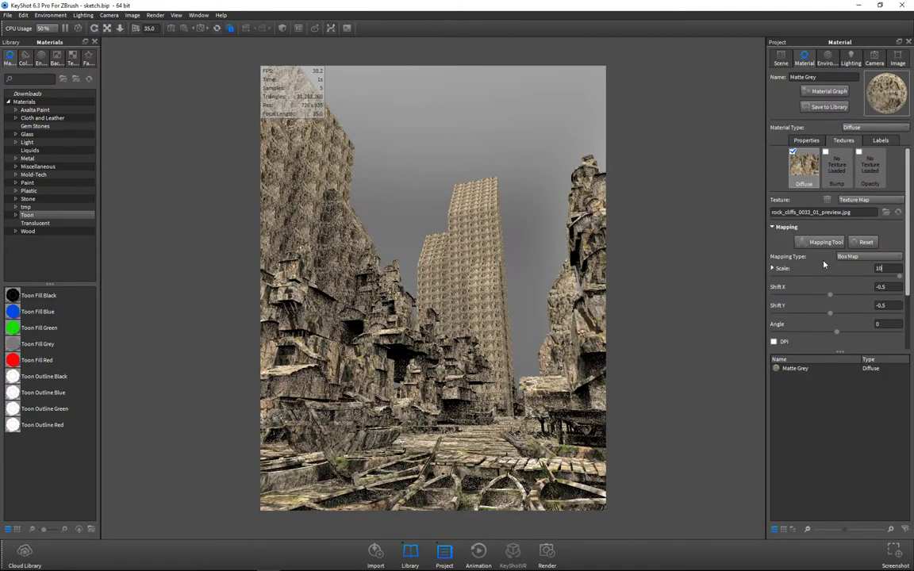
{"action": "left_click_drag", "start_coordinate": [833, 277], "coordinate": [905, 279]}
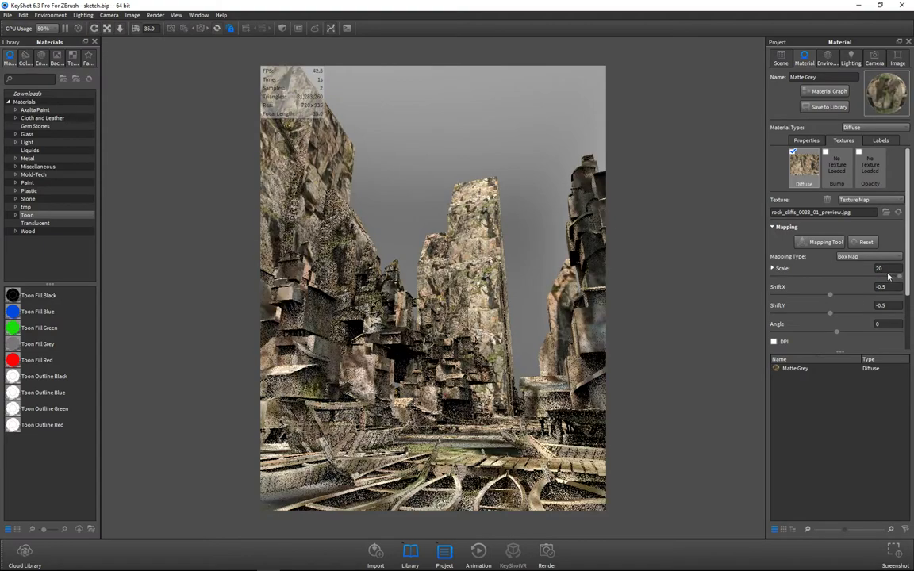
Step: Set the diffuse texture's Shift X to 2.43 and output the view as the 6212 × 8000 JPEG render sketch.730.jpg
{"action": "left_click_drag", "start_coordinate": [829, 297], "coordinate": [868, 297]}
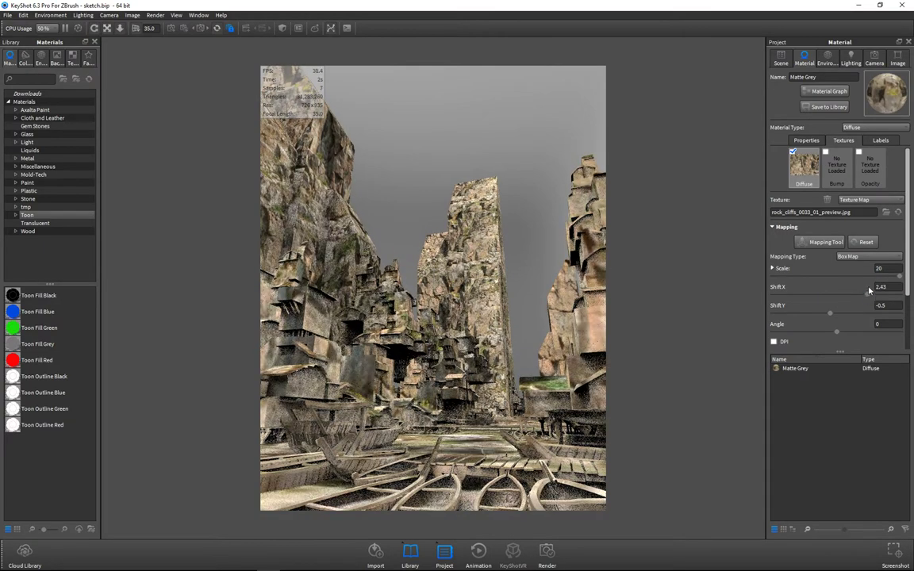
{"action": "key", "text": "ctrl+p"}
{"action": "left_click", "coordinate": [315, 136]}
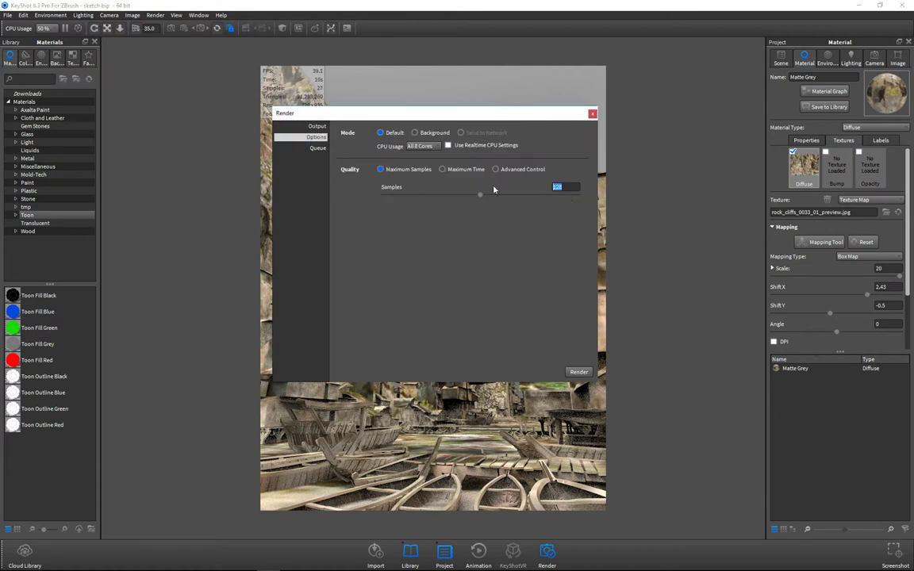
{"action": "left_click", "coordinate": [317, 127]}
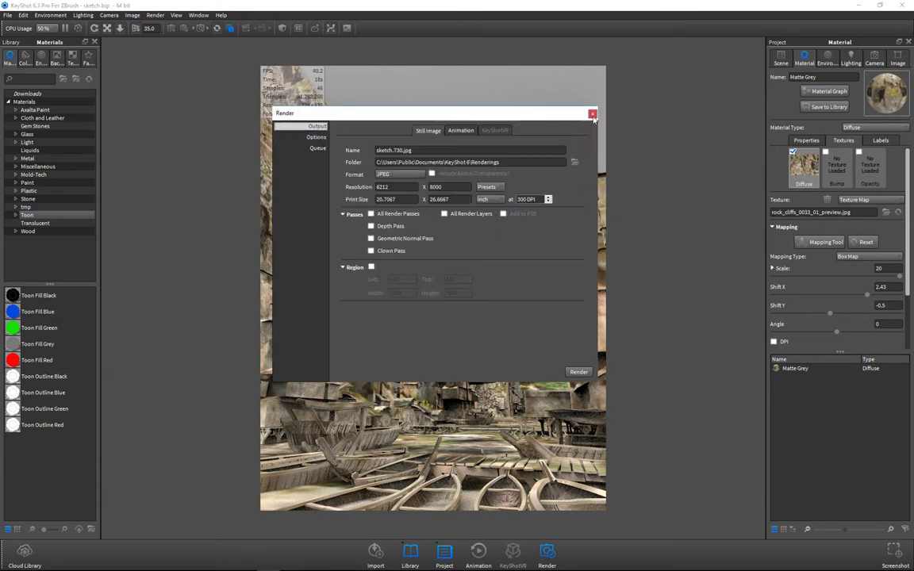
{"action": "left_click", "coordinate": [579, 371]}
Step: Replace the Matte Grey material's diffuse texture with rock_cliffs_0031_01_preview.jpg
{"action": "left_click_drag", "start_coordinate": [803, 164], "coordinate": [449, 439]}
{"action": "left_click", "coordinate": [484, 489]}
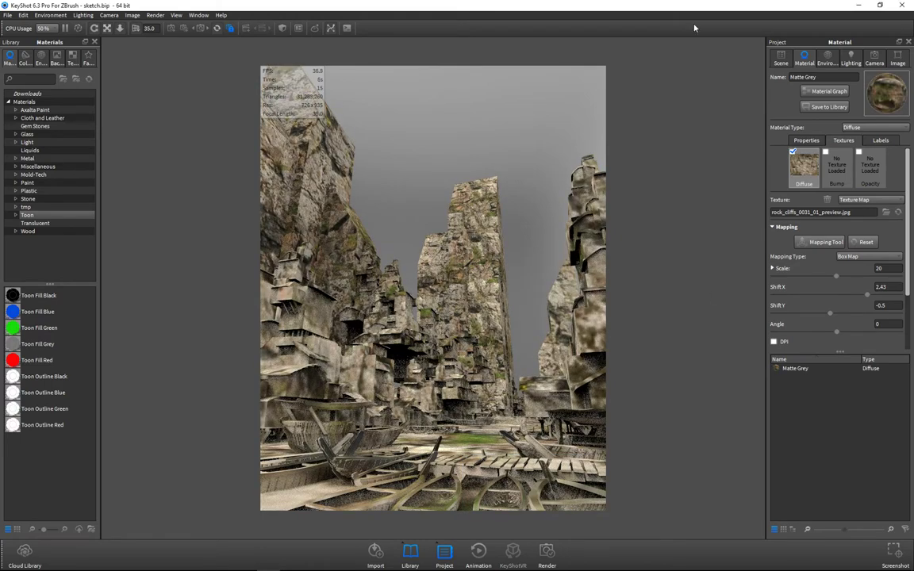
Step: Replace the diffuse texture with rock_face_texture_by_bactaboy.jpg at scale 9.2 and angle 90, and add this view to the render queue
{"action": "left_click", "coordinate": [522, 435]}
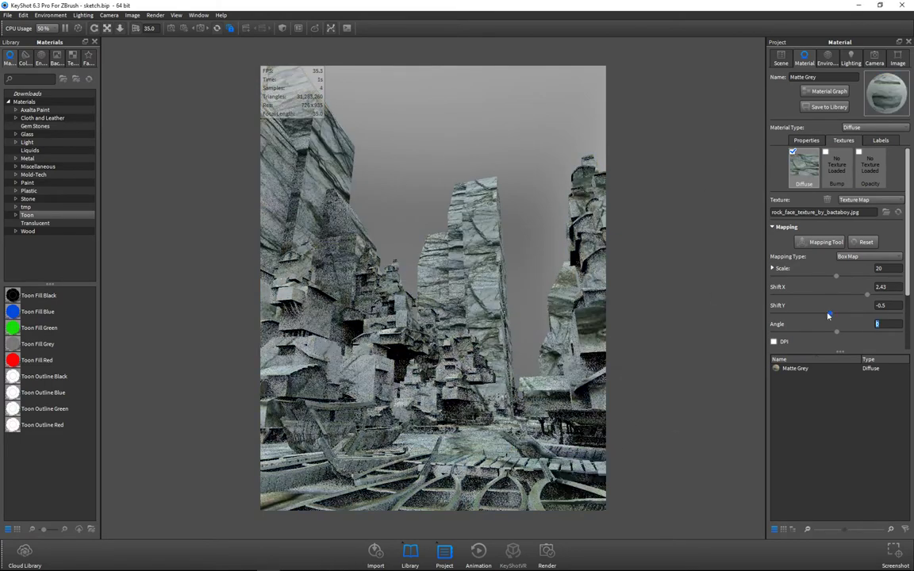
{"action": "left_click_drag", "start_coordinate": [836, 276], "coordinate": [803, 275]}
{"action": "key", "text": "ctrl+q"}
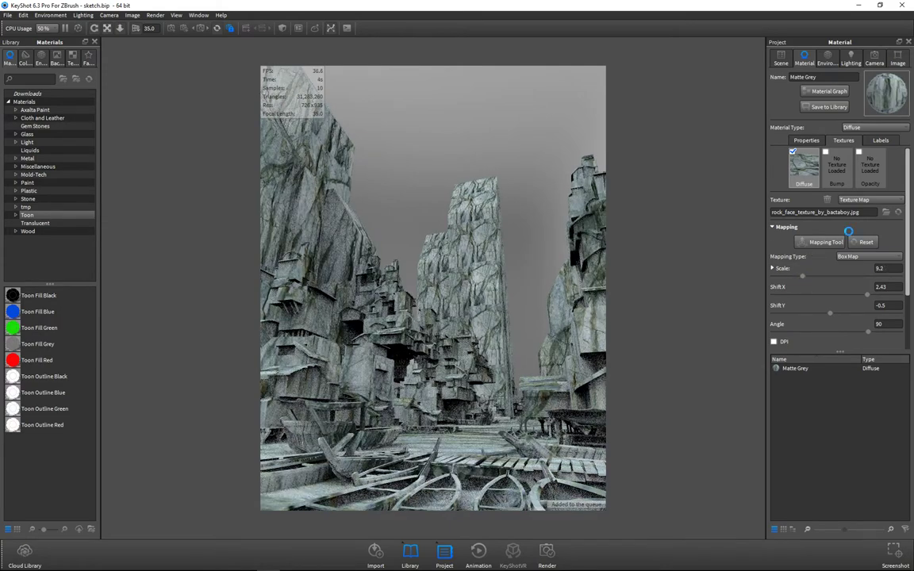
Step: Open the render queue and start processing the queued images
{"action": "key", "text": "ctrl+p"}
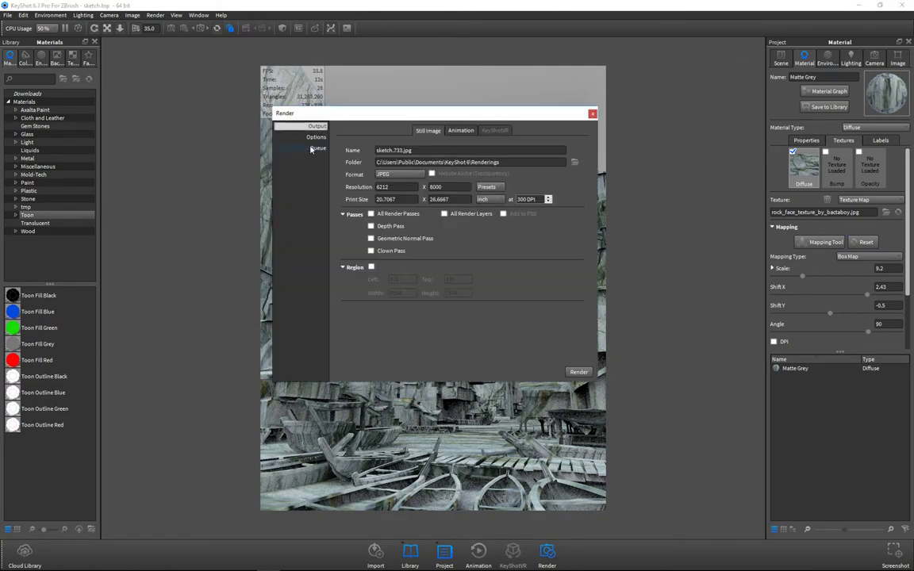
{"action": "left_click", "coordinate": [306, 147]}
{"action": "left_click", "coordinate": [551, 362]}
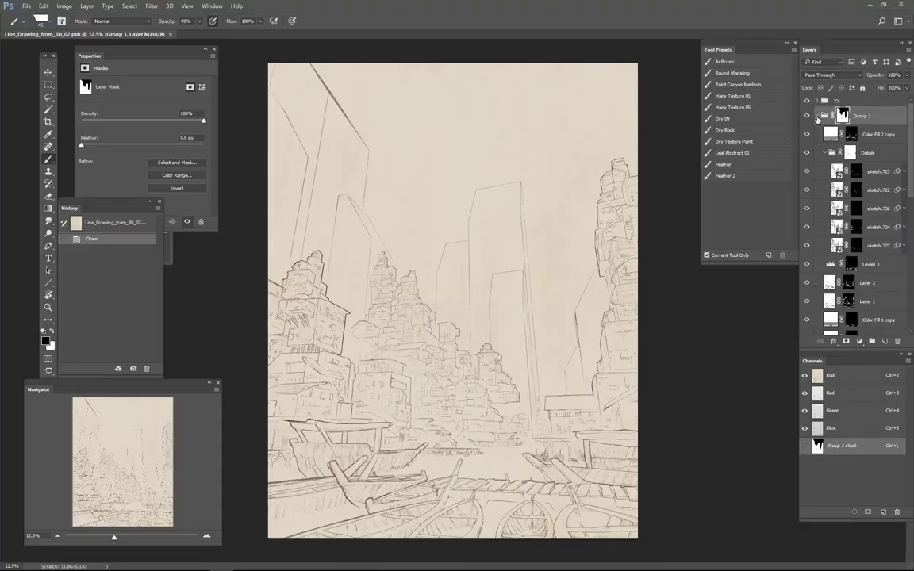
Step: Switch to Photoshop, place sketch.730, sketch.731 and sketch.732 in the Details group, and put sketch.732 above the other two with Overlay blending
{"action": "left_click", "coordinate": [889, 172]}
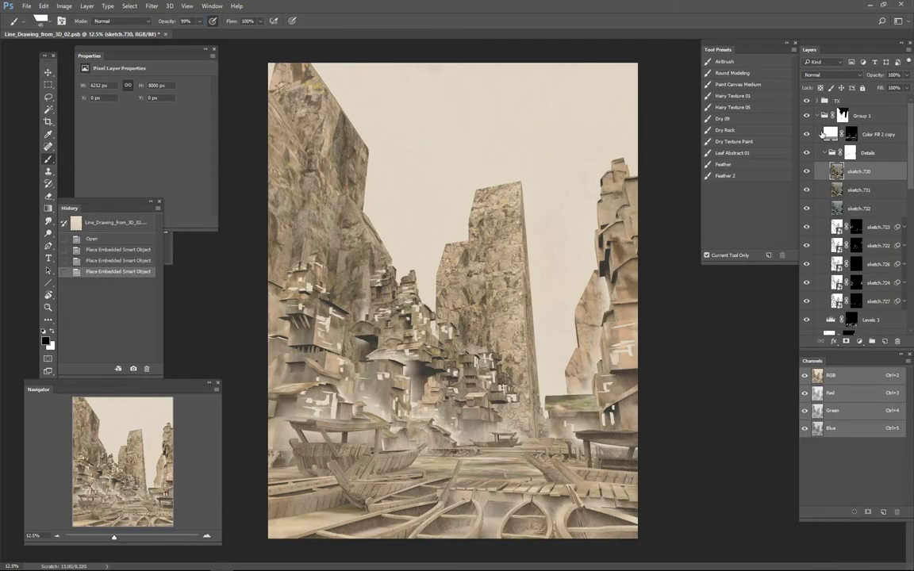
{"action": "left_click_drag", "start_coordinate": [825, 208], "coordinate": [825, 165]}
{"action": "key", "text": "shift+alt+o"}
Step: Add a black mask to sketch.730 and paint its rock texture in on patches of the central tower and the left cliff
{"action": "left_click", "coordinate": [859, 190]}
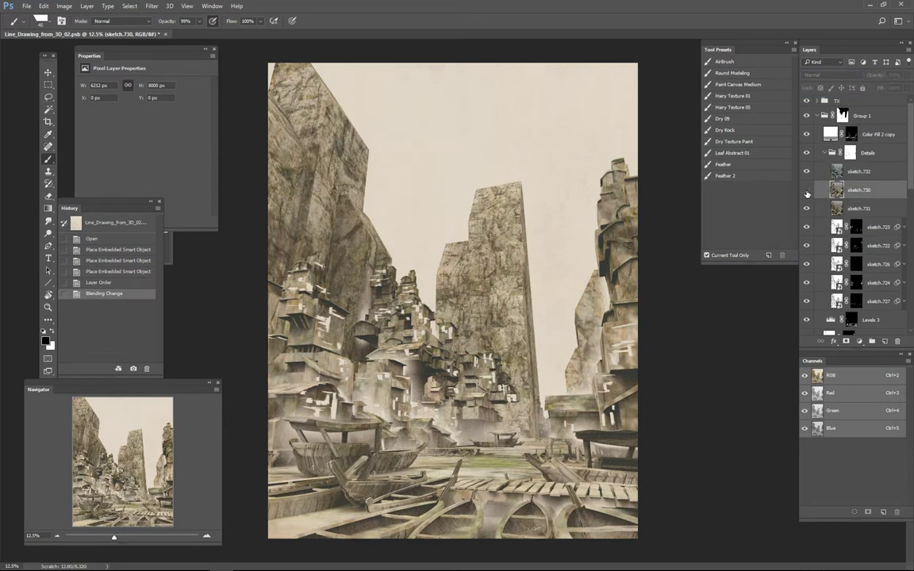
{"action": "left_click", "coordinate": [845, 341], "text": "alt"}
{"action": "key", "text": "x"}
{"action": "left_click_drag", "start_coordinate": [429, 251], "coordinate": [468, 293]}
{"action": "mouse_move", "coordinate": [440, 290]}
{"action": "left_mouse_down"}
{"action": "mouse_move", "coordinate": [486, 358]}
{"action": "mouse_move", "coordinate": [412, 274]}
{"action": "left_mouse_up"}
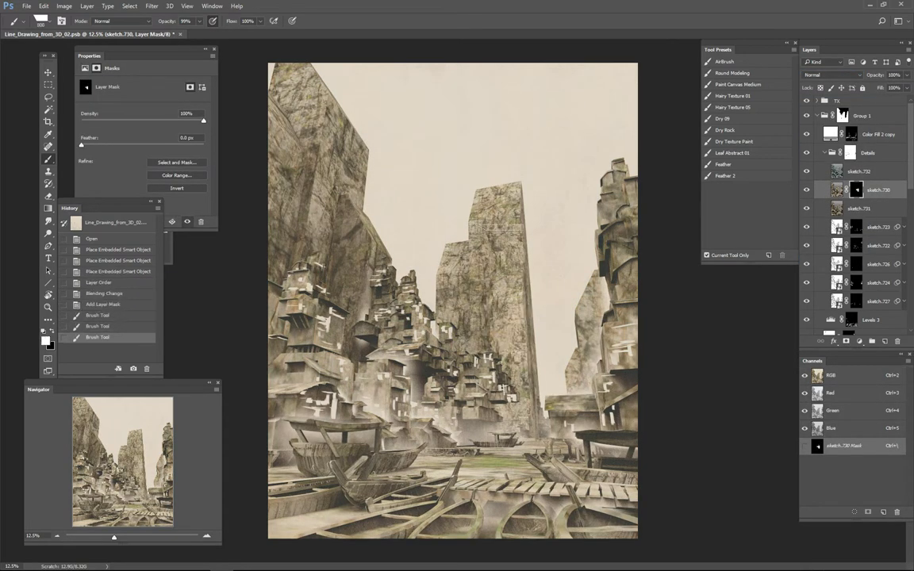
{"action": "left_click_drag", "start_coordinate": [468, 226], "coordinate": [432, 202]}
{"action": "left_click_drag", "start_coordinate": [317, 278], "coordinate": [293, 230]}
{"action": "left_click_drag", "start_coordinate": [301, 230], "coordinate": [286, 119]}
{"action": "mouse_move", "coordinate": [255, 188]}
{"action": "left_mouse_down"}
{"action": "mouse_move", "coordinate": [303, 60]}
{"action": "mouse_move", "coordinate": [270, 107]}
{"action": "left_mouse_up"}
{"action": "left_click_drag", "start_coordinate": [309, 131], "coordinate": [329, 152]}
{"action": "left_click_drag", "start_coordinate": [433, 204], "coordinate": [495, 226]}
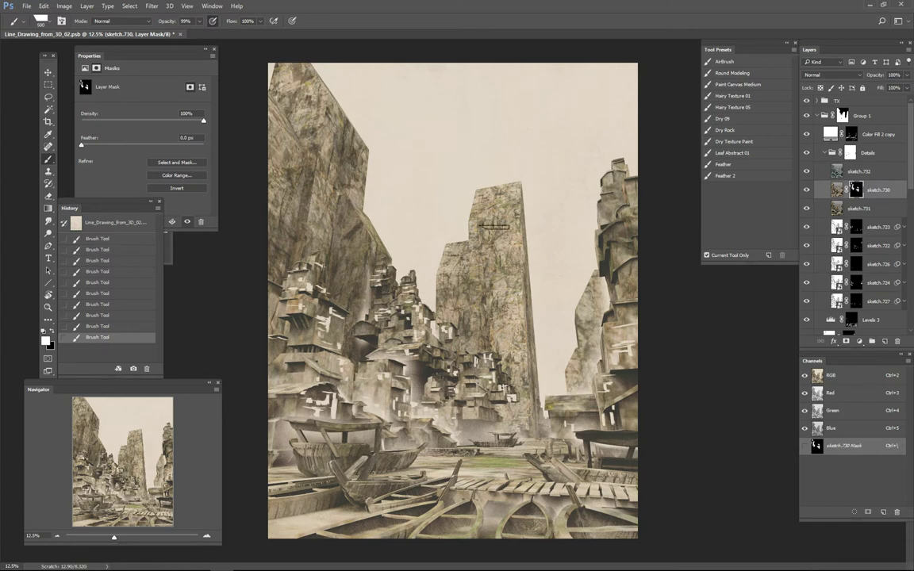
Step: Duplicate sketch.732 with Normal blending, hide the copy behind a black mask and paint it in on the central tower
{"action": "left_click", "coordinate": [858, 170]}
{"action": "key", "text": "ctrl+j"}
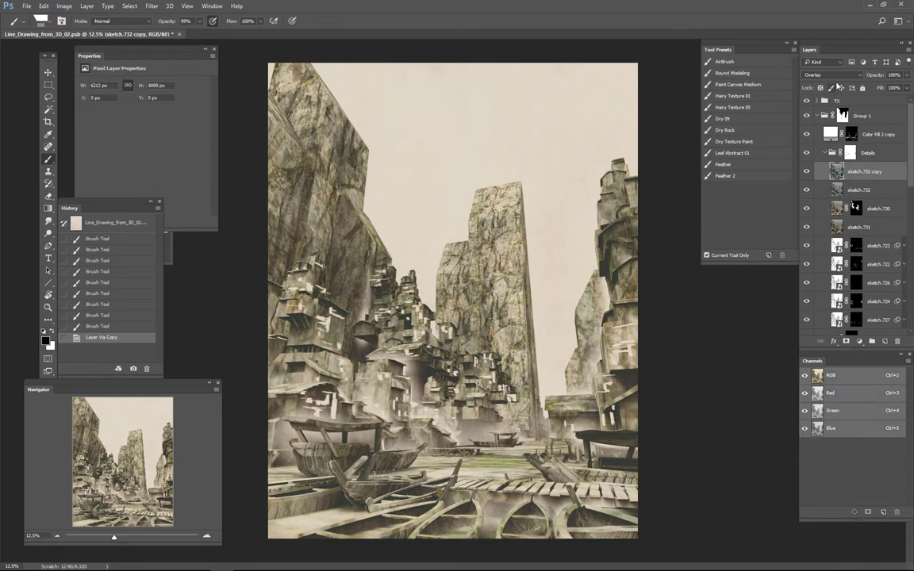
{"action": "left_click", "coordinate": [833, 75]}
{"action": "left_click", "coordinate": [823, 205]}
{"action": "left_click", "coordinate": [846, 341], "text": "alt"}
{"action": "left_click_drag", "start_coordinate": [449, 238], "coordinate": [476, 357]}
{"action": "mouse_move", "coordinate": [460, 214]}
{"action": "left_mouse_down"}
{"action": "mouse_move", "coordinate": [507, 317]}
{"action": "mouse_move", "coordinate": [516, 282]}
{"action": "mouse_move", "coordinate": [465, 259]}
{"action": "left_mouse_up"}
{"action": "key", "text": "x"}
{"action": "mouse_move", "coordinate": [413, 270]}
{"action": "left_mouse_down"}
{"action": "mouse_move", "coordinate": [417, 302]}
{"action": "mouse_move", "coordinate": [520, 417]}
{"action": "left_mouse_up"}
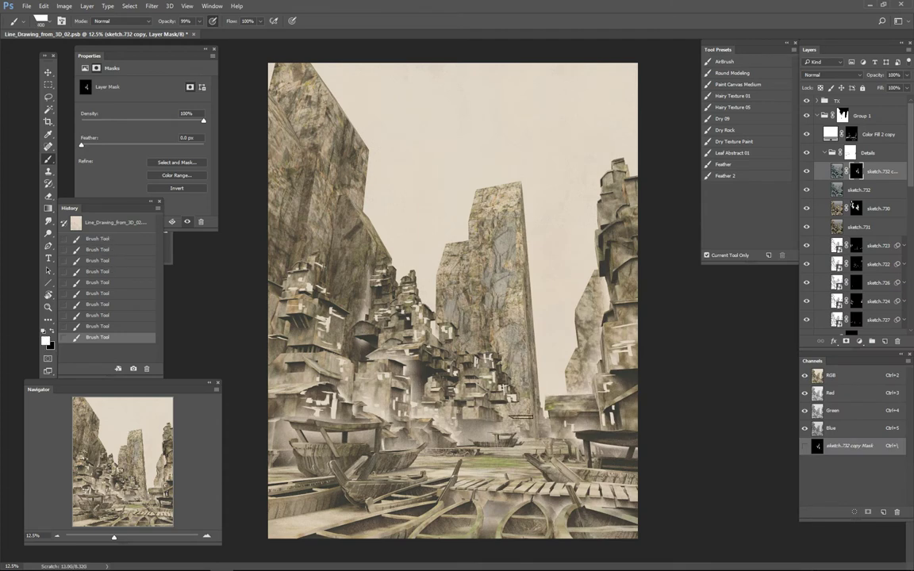
Step: Apply a Levels adjustment to the image of the sketch.732 copy layer
{"action": "left_click", "coordinate": [837, 170]}
{"action": "key", "text": "i"}
{"action": "key", "text": "ctrl+l"}
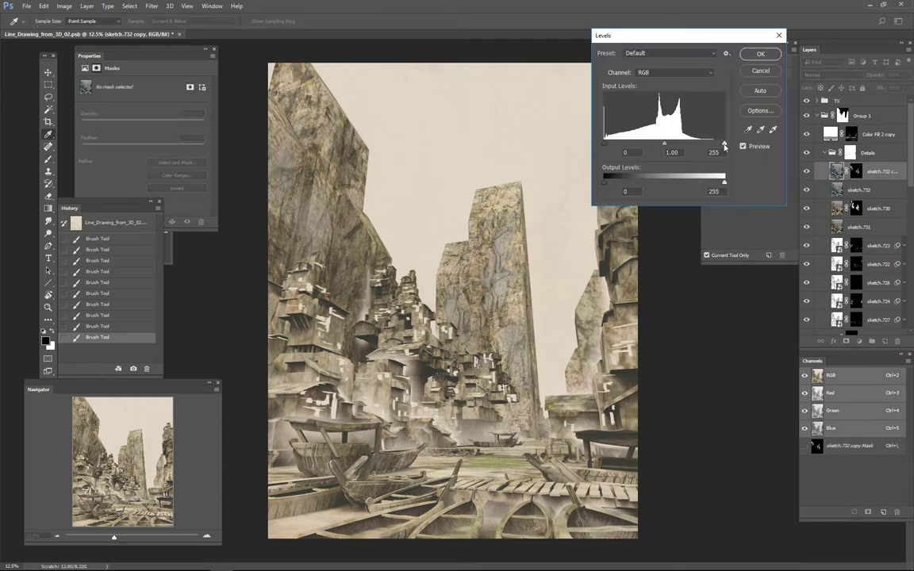
{"action": "key", "text": "Return"}
Step: Brush more texture into the masks of the sketch.732 copy and sketch.730 layers, including the distant rock on the right
{"action": "key", "text": "b"}
{"action": "key", "text": "ctrl+backslash"}
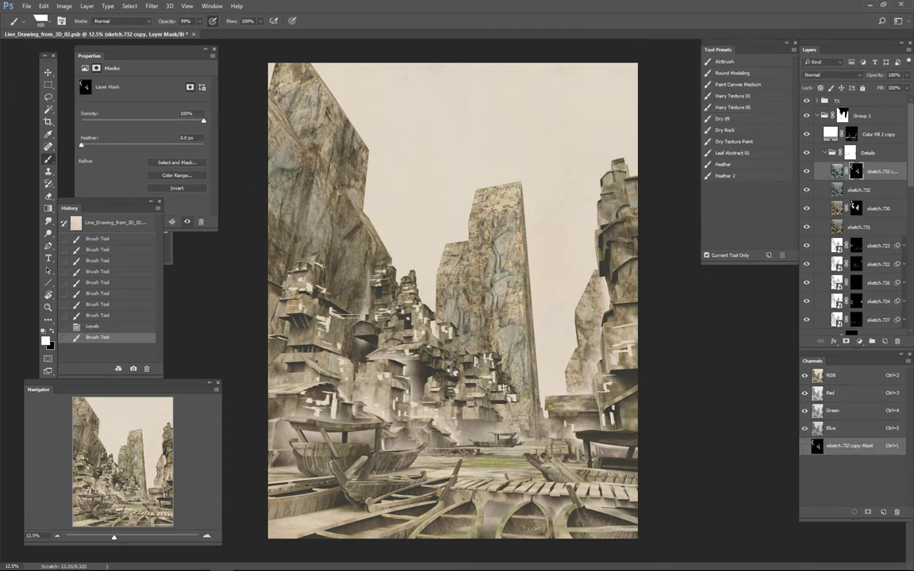
{"action": "left_click", "coordinate": [587, 304], "text": "ctrl"}
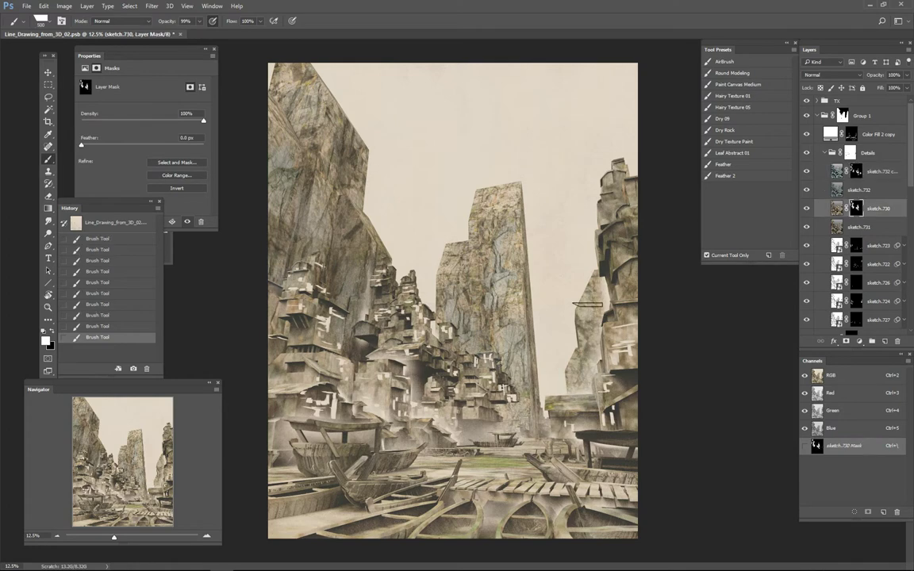
Step: Convert the four textured render layers into one smart object and duplicate the smart filters of sketch.723 onto it
{"action": "key", "text": "alt+bracketright"}
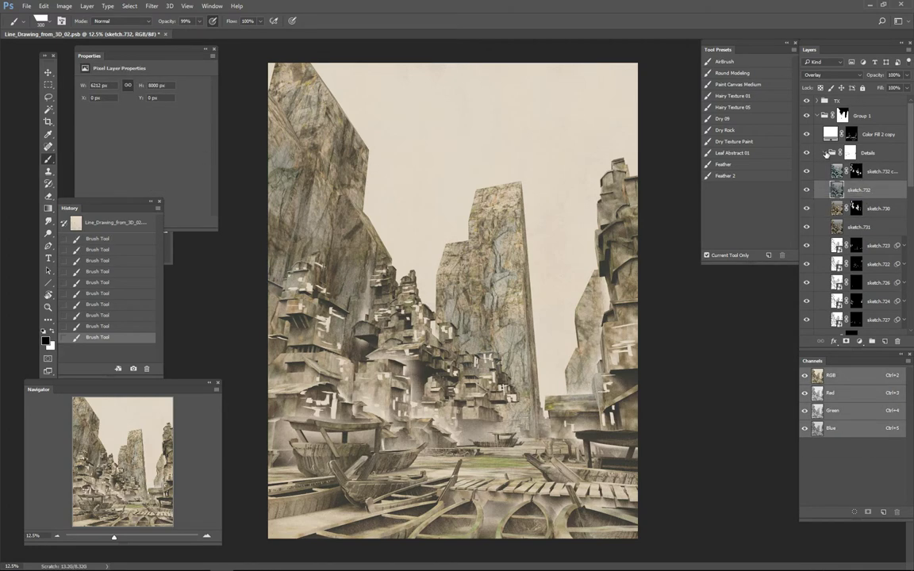
{"action": "left_click", "coordinate": [879, 219], "text": "shift"}
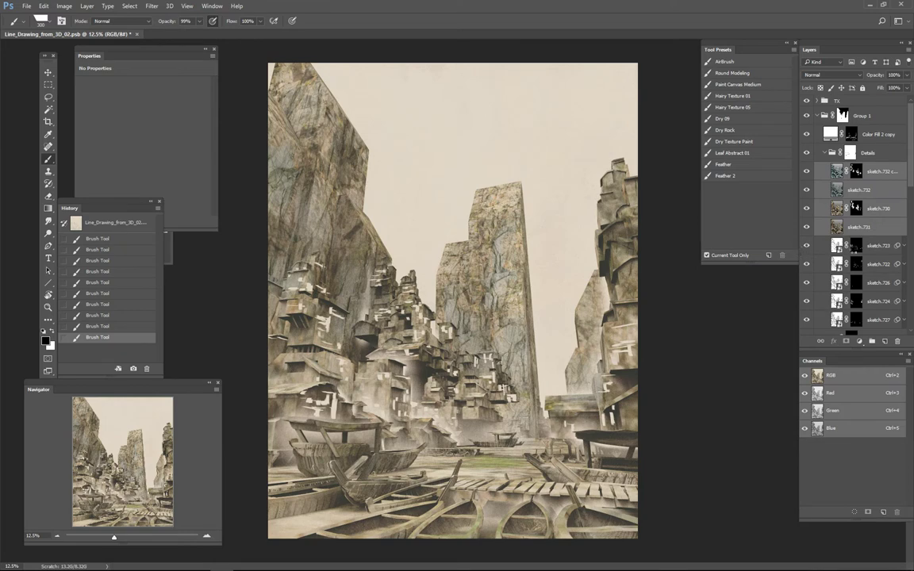
{"action": "key", "text": "ctrl+alt+shift+s"}
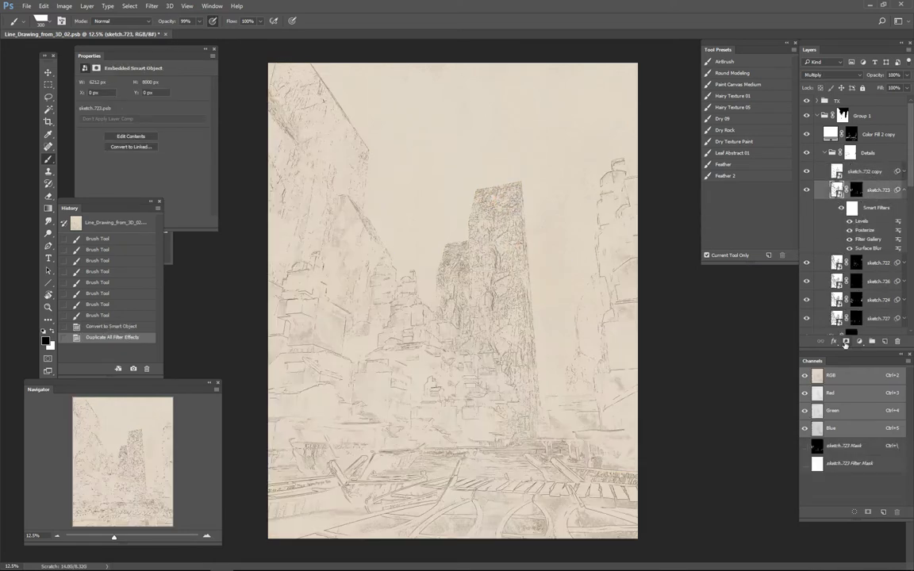
Step: Try filling the layer mask of sketch.723, and undo the fill and the filter duplication
{"action": "scroll", "coordinate": [476, 238], "scroll_direction": "up", "scroll_amount": 3, "text": "alt"}
{"action": "scroll", "coordinate": [476, 238], "scroll_direction": "down", "scroll_amount": 1, "text": "alt"}
{"action": "left_click", "coordinate": [856, 190]}
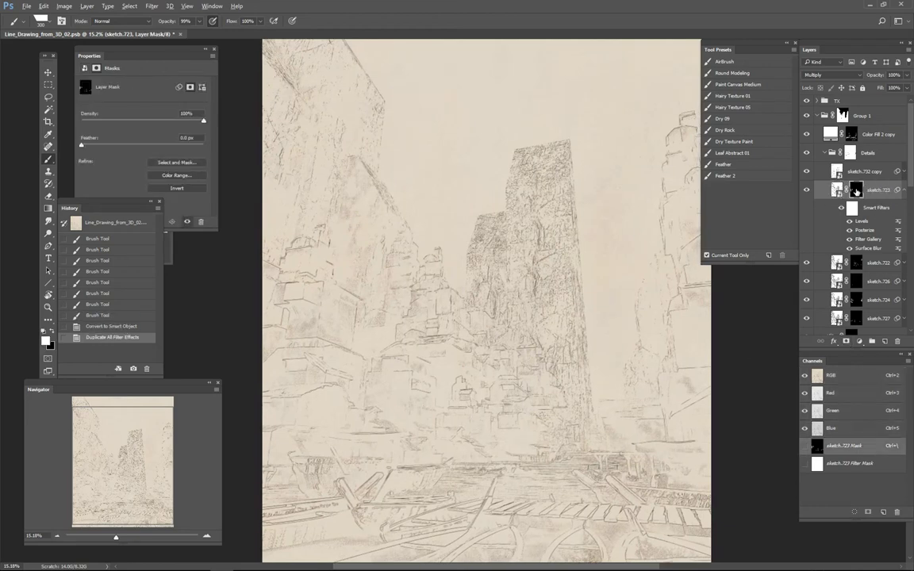
{"action": "key", "text": "alt+BackSpace"}
{"action": "key", "text": "ctrl+alt+z"}
{"action": "key", "text": "ctrl+alt+z"}
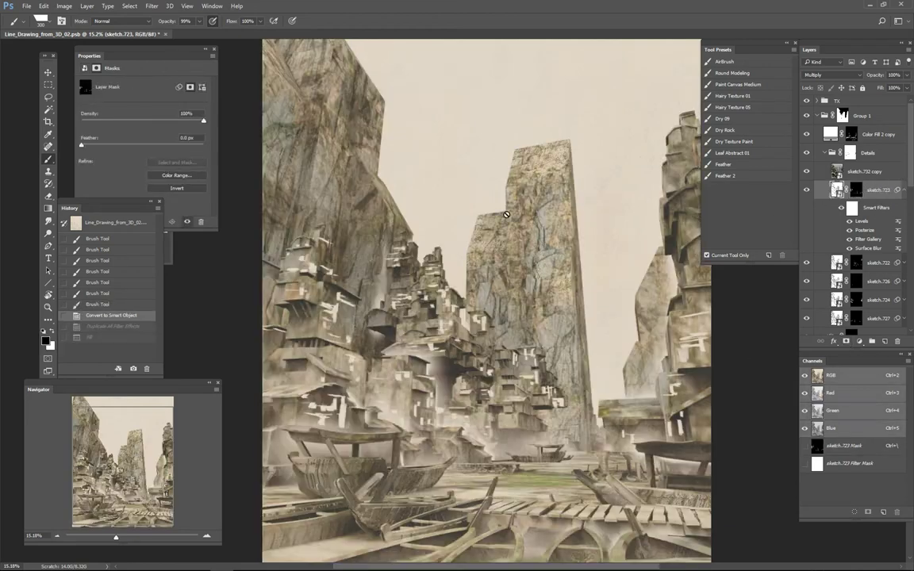
{"action": "key", "text": "ctrl+alt+z"}
{"action": "right_click", "coordinate": [852, 194]}
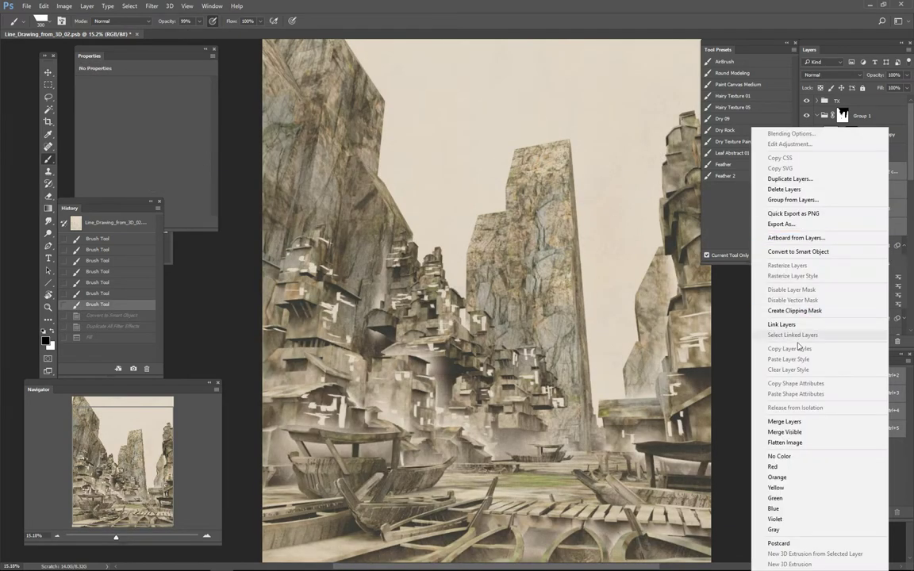
{"action": "key", "text": "Escape"}
{"action": "key", "text": "ctrl+shift+z"}
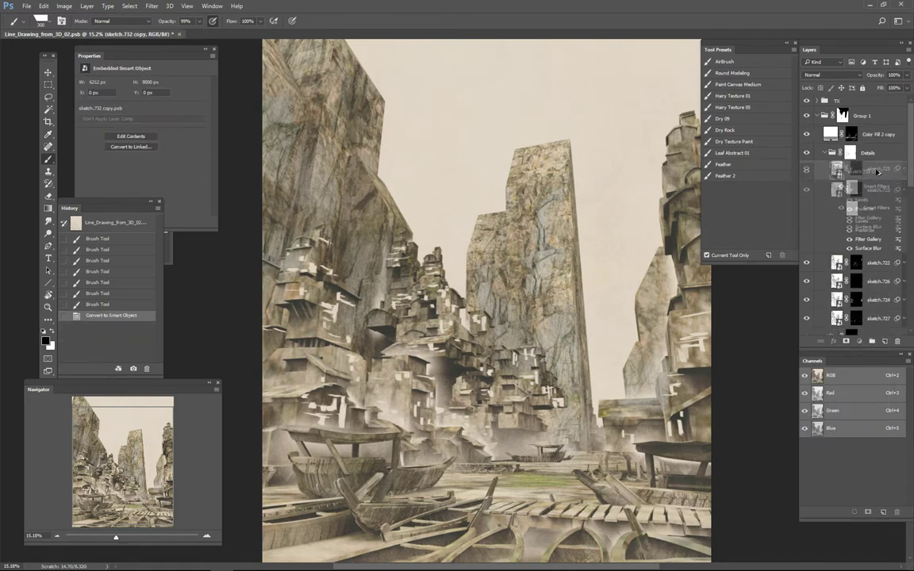
Step: Duplicate the smart filters of sketch.723 onto the combined texture smart object and hide it with a black layer mask
{"action": "left_click_drag", "start_coordinate": [860, 238], "coordinate": [875, 188]}
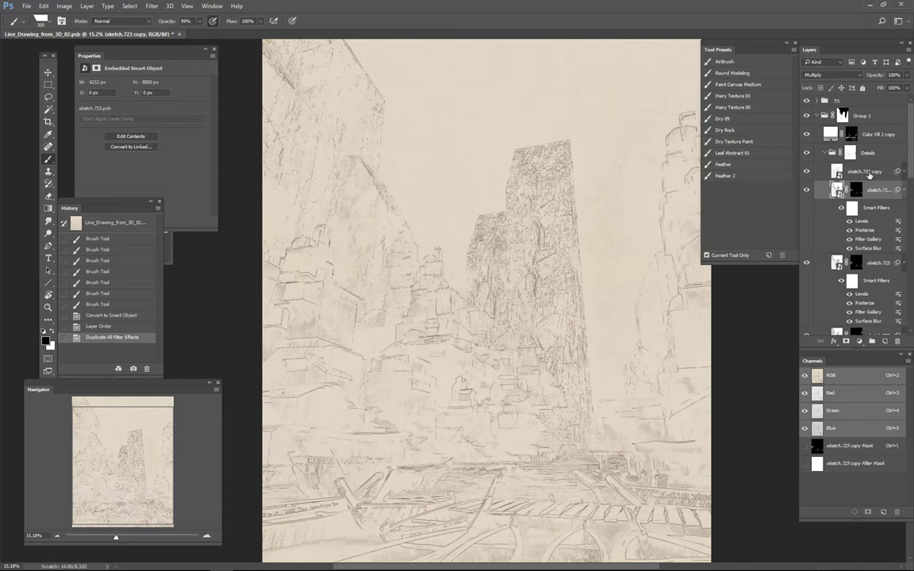
{"action": "left_click", "coordinate": [837, 172]}
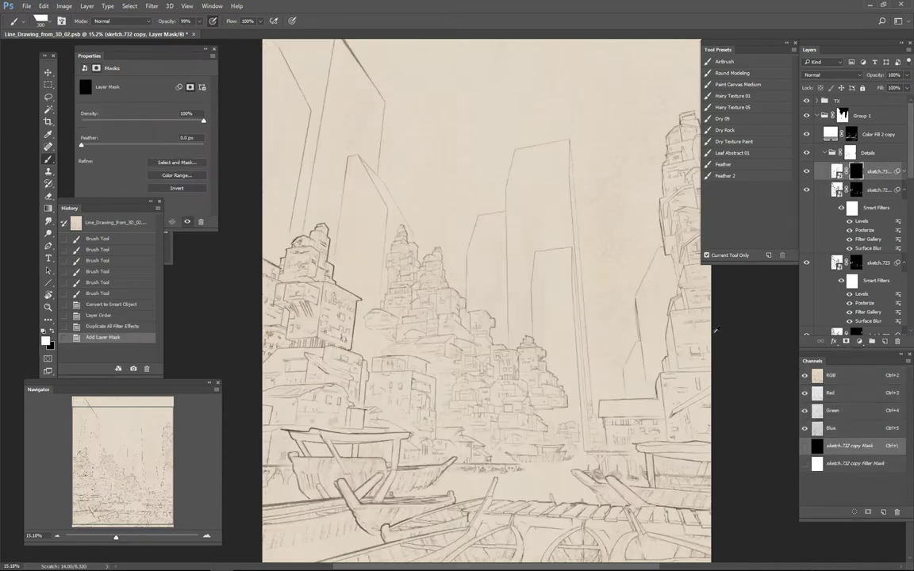
Step: Select the distant cliffs and central tower by colour on the flat colour ID render, and set the smart object to Multiply
{"action": "key", "text": "Tab"}
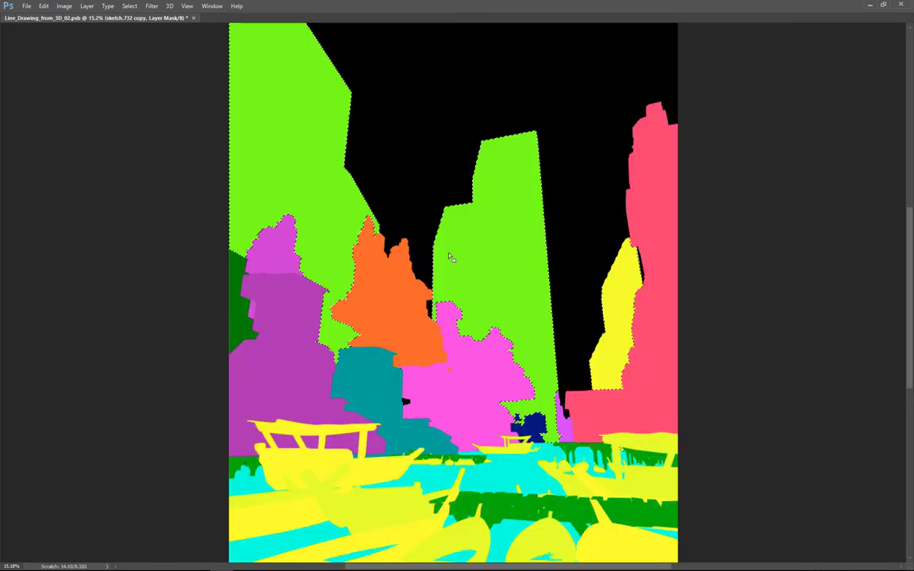
{"action": "key", "text": "ctrl+0"}
{"action": "key", "text": "Tab"}
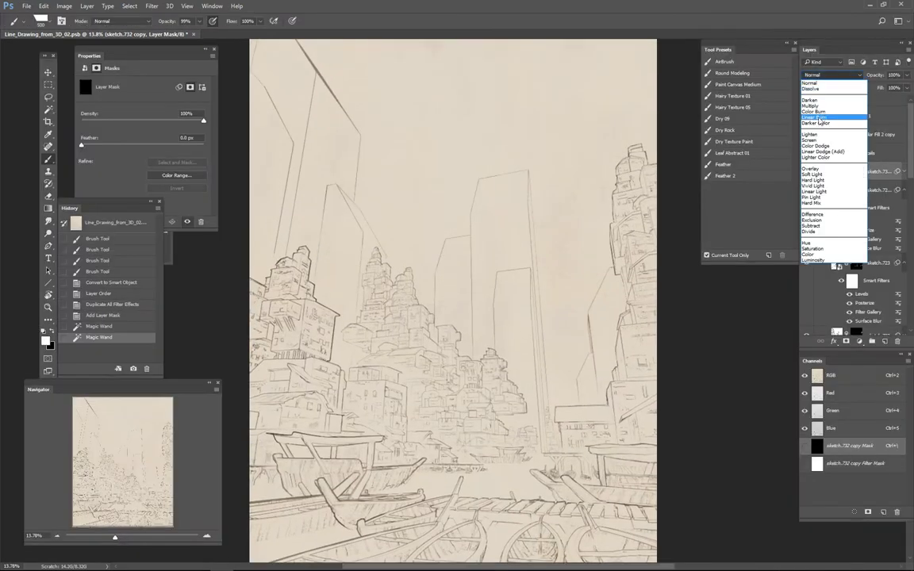
Step: Paint the rock line texture into the smart object's mask within the selection, mainly across the tall towers on the left
{"action": "key", "text": "Tab"}
{"action": "scroll", "coordinate": [341, 250], "scroll_direction": "up", "scroll_amount": 3, "text": "alt"}
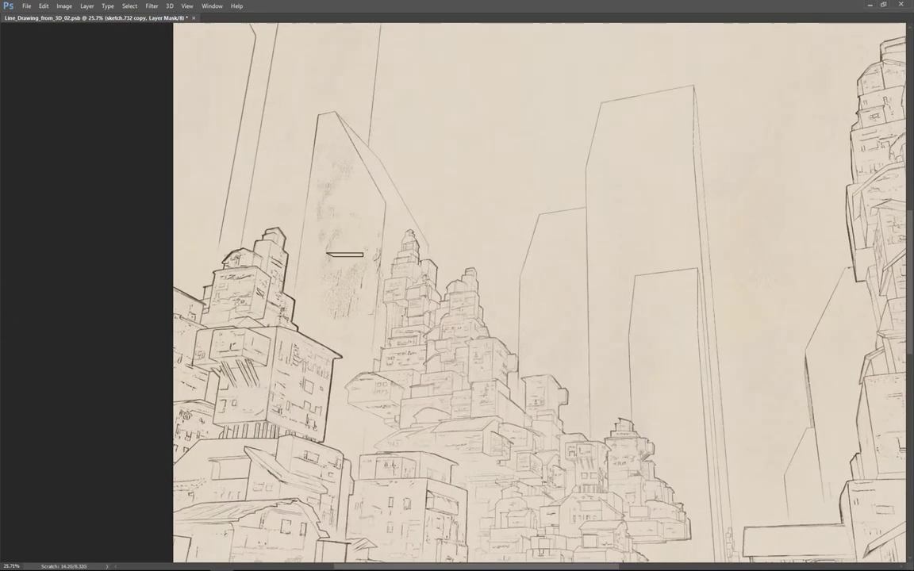
{"action": "scroll", "coordinate": [318, 334], "scroll_direction": "down", "scroll_amount": 3, "text": "alt"}
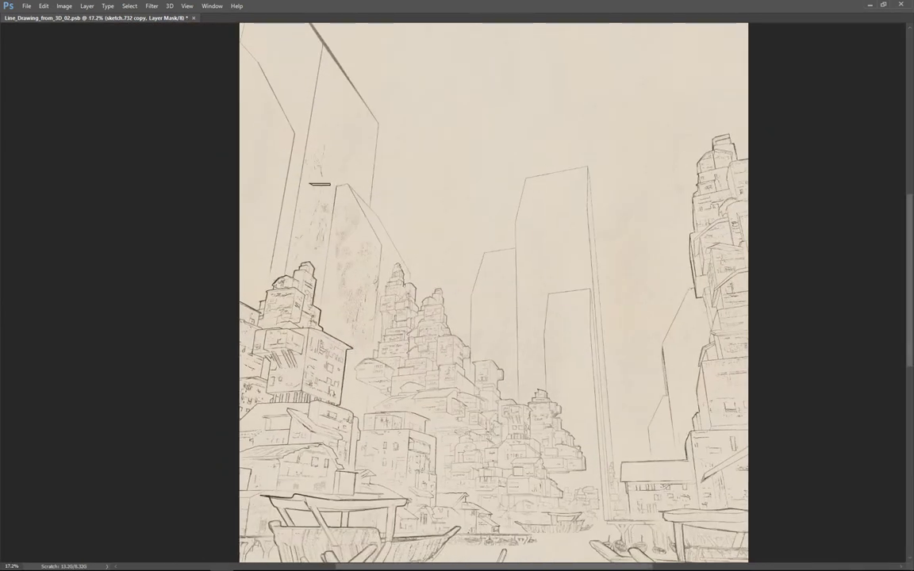
{"action": "scroll", "coordinate": [261, 186], "scroll_direction": "down", "scroll_amount": 2, "text": "alt"}
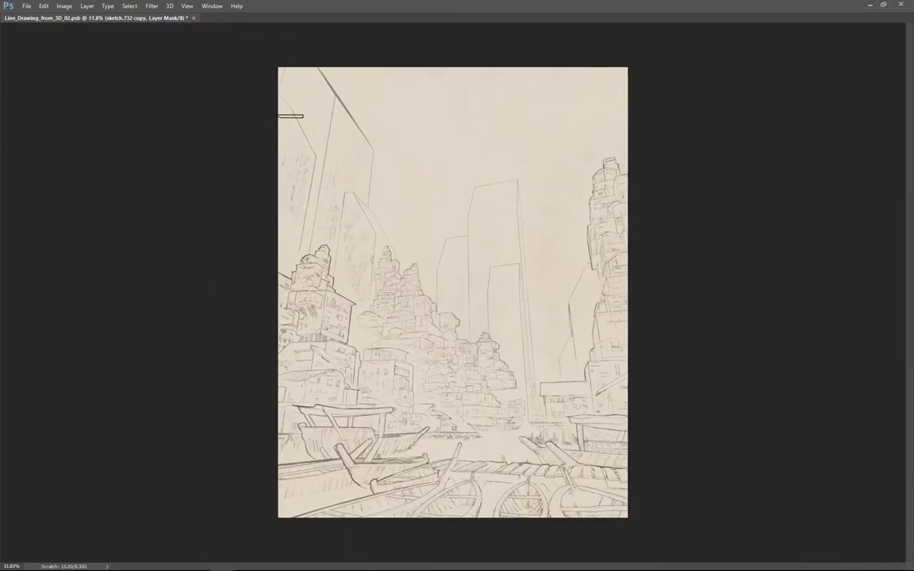
{"action": "scroll", "coordinate": [452, 290], "scroll_direction": "up", "scroll_amount": 1, "text": "alt"}
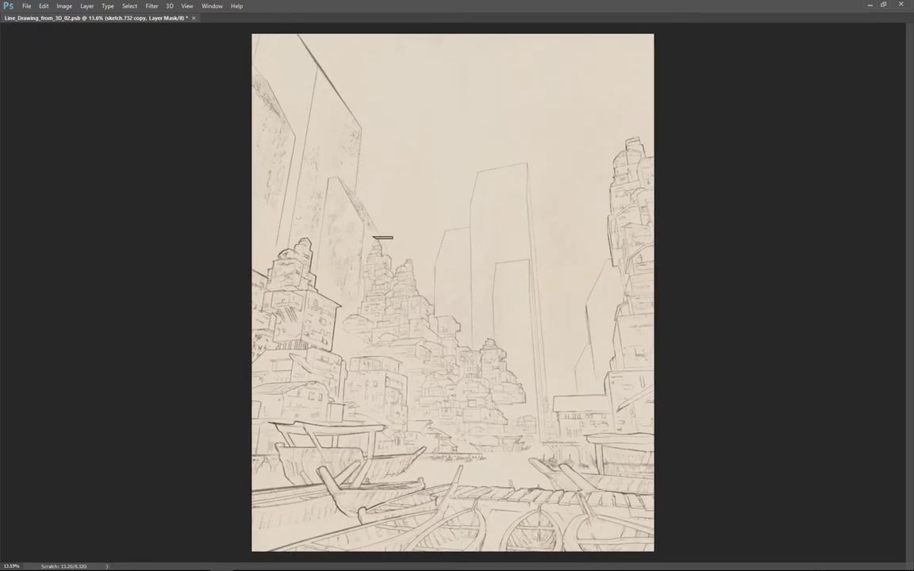
{"action": "scroll", "coordinate": [382, 237], "scroll_direction": "up", "scroll_amount": 2, "text": "alt"}
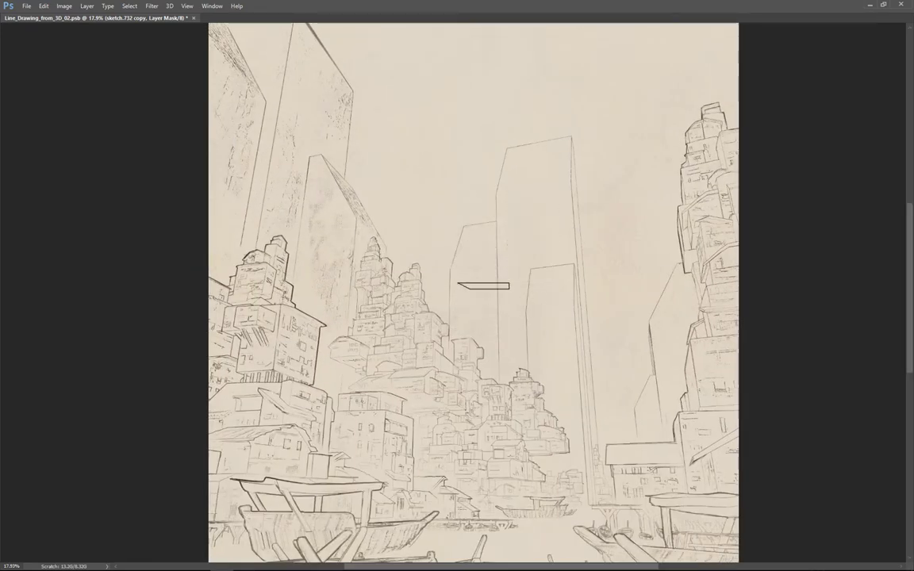
{"action": "scroll", "coordinate": [345, 152], "scroll_direction": "up", "scroll_amount": 3}
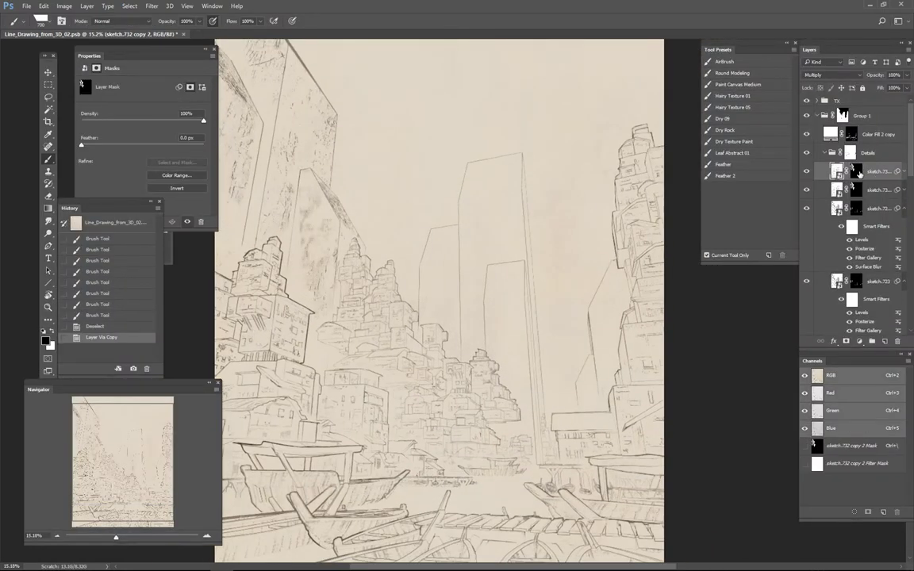
Step: Duplicate the sketch.732 texture layer and raise the Photocopy Detail in its Filter Gallery smart filter, with the layer mask temporarily disabled
{"action": "key", "text": "ctrl+j"}
{"action": "left_click", "coordinate": [856, 170], "text": "shift"}
{"action": "double_click", "coordinate": [867, 220]}
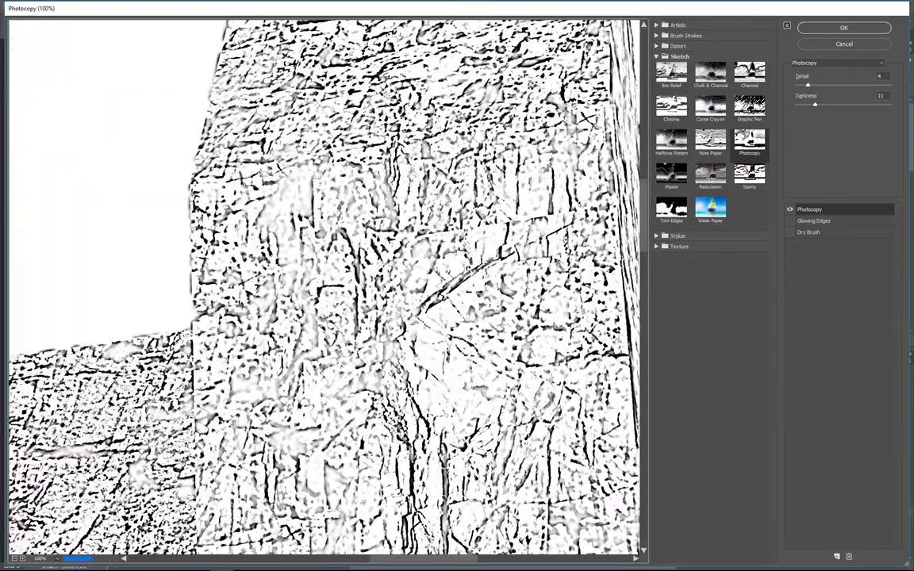
{"action": "left_click_drag", "start_coordinate": [808, 85], "coordinate": [887, 104]}
{"action": "key", "text": "Return"}
{"action": "left_click", "coordinate": [856, 171], "text": "shift"}
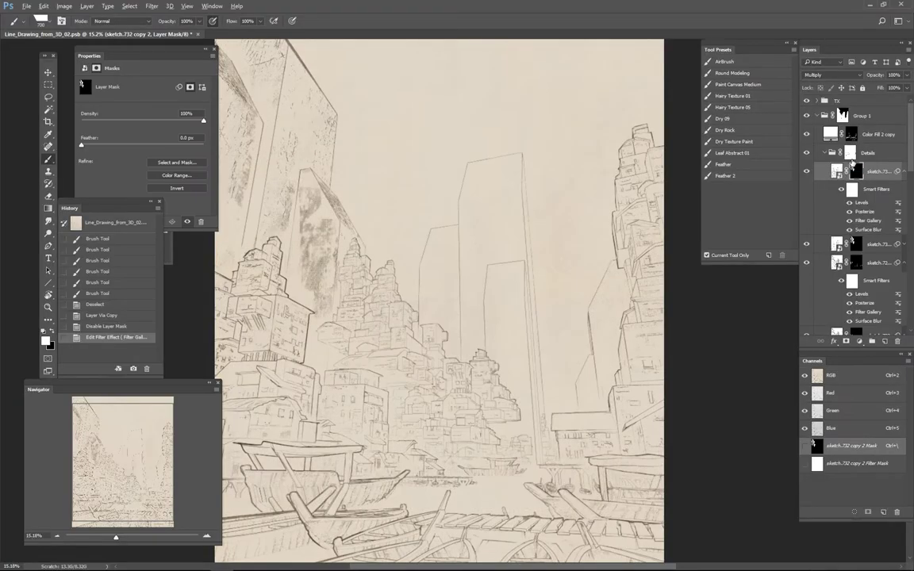
Step: Reset the mask of sketch.732 copy 2 to black and paint its rock texture in over the central towers
{"action": "key", "text": "ctrl+BackSpace"}
{"action": "key", "text": "ctrl+i"}
{"action": "key", "text": "x"}
{"action": "mouse_move", "coordinate": [468, 214]}
{"action": "left_mouse_down"}
{"action": "mouse_move", "coordinate": [441, 267]}
{"action": "mouse_move", "coordinate": [486, 324]}
{"action": "mouse_move", "coordinate": [521, 164]}
{"action": "mouse_move", "coordinate": [533, 272]}
{"action": "mouse_move", "coordinate": [573, 264]}
{"action": "mouse_move", "coordinate": [539, 257]}
{"action": "left_mouse_up"}
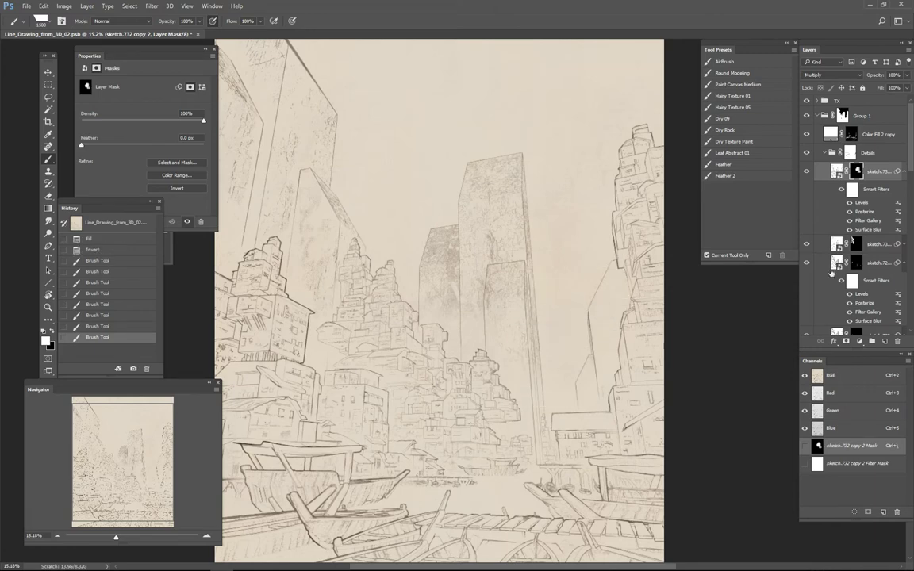
Step: Paint rock texture onto the distant cliffs at the right through the mask of sketch.732 copy, and clear the selection
{"action": "left_click", "coordinate": [612, 306]}
{"action": "mouse_move", "coordinate": [611, 306]}
{"action": "left_mouse_down"}
{"action": "mouse_move", "coordinate": [581, 354]}
{"action": "mouse_move", "coordinate": [585, 402]}
{"action": "left_mouse_up"}
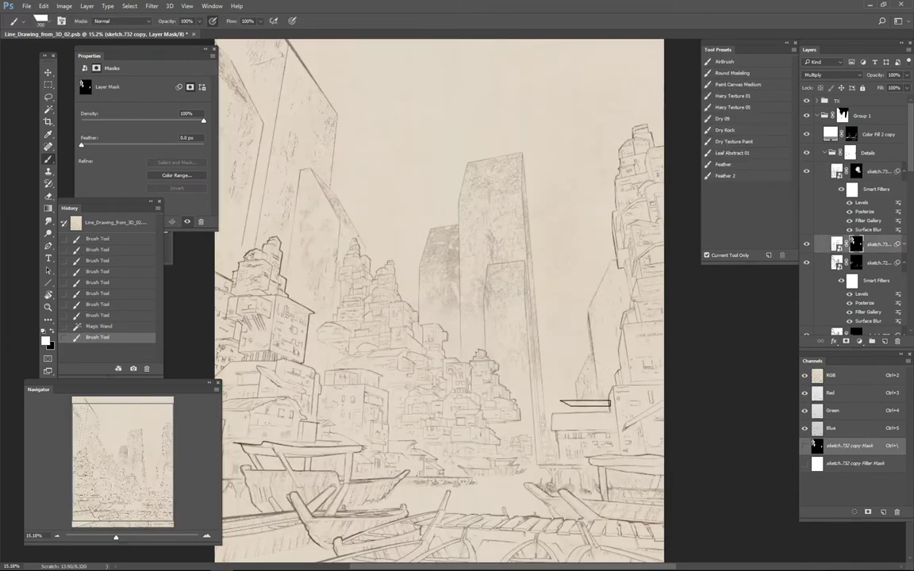
{"action": "key", "text": "ctrl+d"}
Step: Duplicate sketch.732 copy to the top of the Details group, fill its mask with white, and clip a Levels adjustment with a lowered white input
{"action": "left_click_drag", "start_coordinate": [878, 252], "coordinate": [856, 162]}
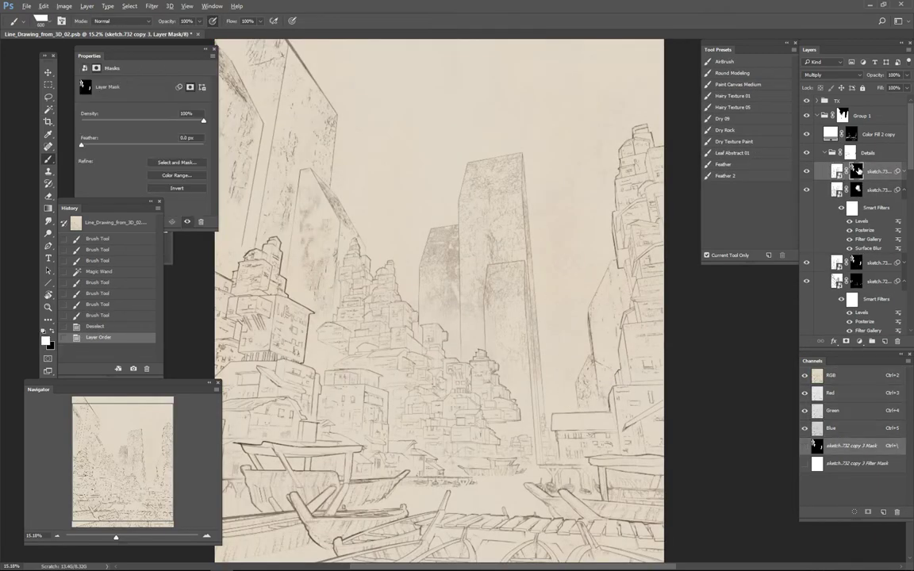
{"action": "key", "text": "alt+BackSpace"}
{"action": "key", "text": "ctrl+alt+g"}
{"action": "left_click", "coordinate": [846, 171]}
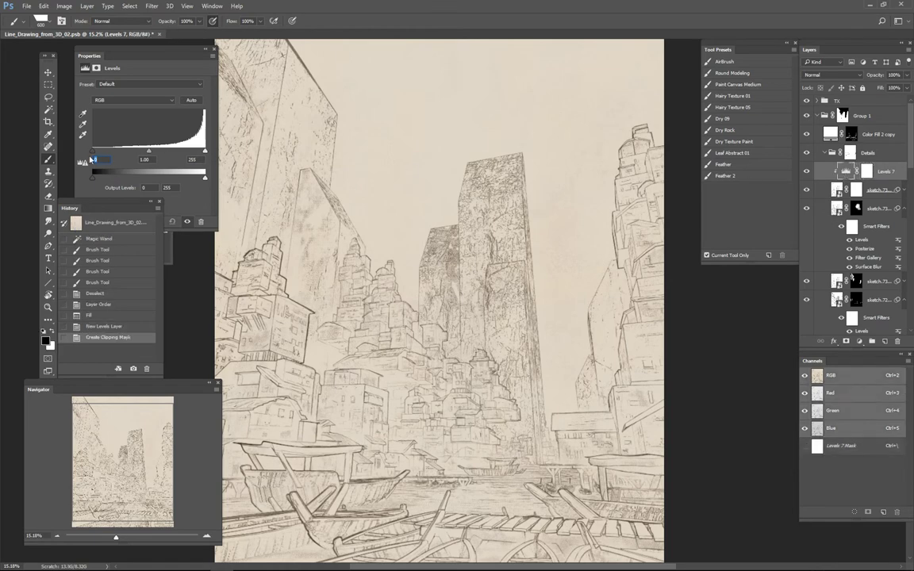
{"action": "left_click_drag", "start_coordinate": [205, 150], "coordinate": [174, 155]}
Step: Compare sketch.732 copy 3 with and without its effect, invert its mask to black, and paint its texture into the towers
{"action": "left_click", "coordinate": [857, 191]}
{"action": "left_click", "coordinate": [857, 190], "text": "shift"}
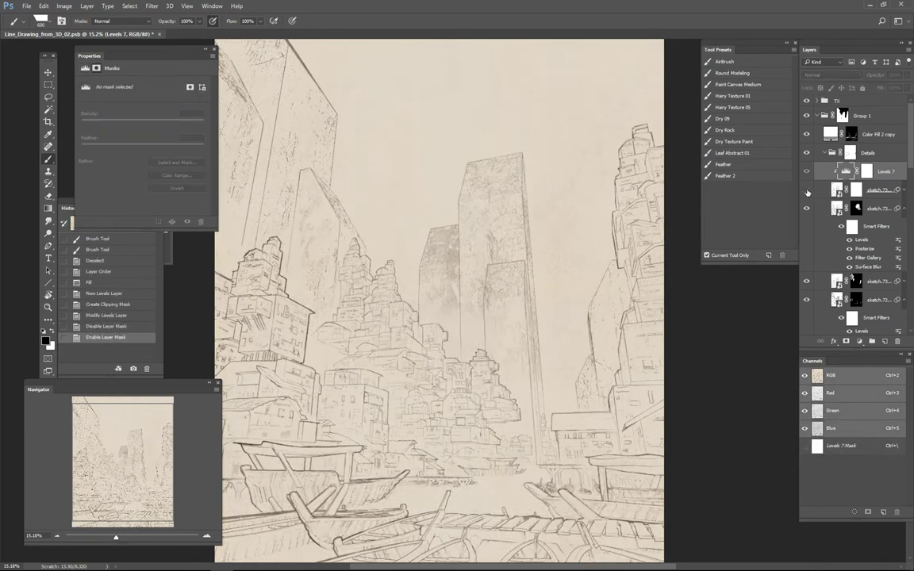
{"action": "left_click", "coordinate": [857, 191], "text": "shift"}
{"action": "key", "text": "ctrl+i"}
{"action": "mouse_move", "coordinate": [488, 199]}
{"action": "left_mouse_down"}
{"action": "mouse_move", "coordinate": [456, 307]}
{"action": "mouse_move", "coordinate": [466, 363]}
{"action": "left_mouse_up"}
{"action": "left_click_drag", "start_coordinate": [453, 260], "coordinate": [443, 291]}
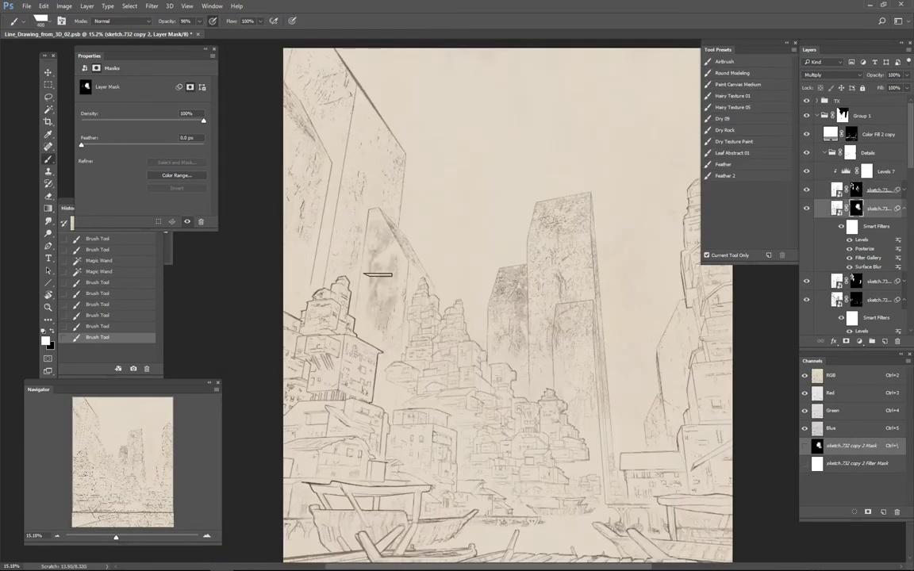
Step: Paint more texture on the narrow left tower and the central towers through the masks of sketch.732 copy 2 and sketch.732 copy
{"action": "left_click_drag", "start_coordinate": [383, 289], "coordinate": [382, 333]}
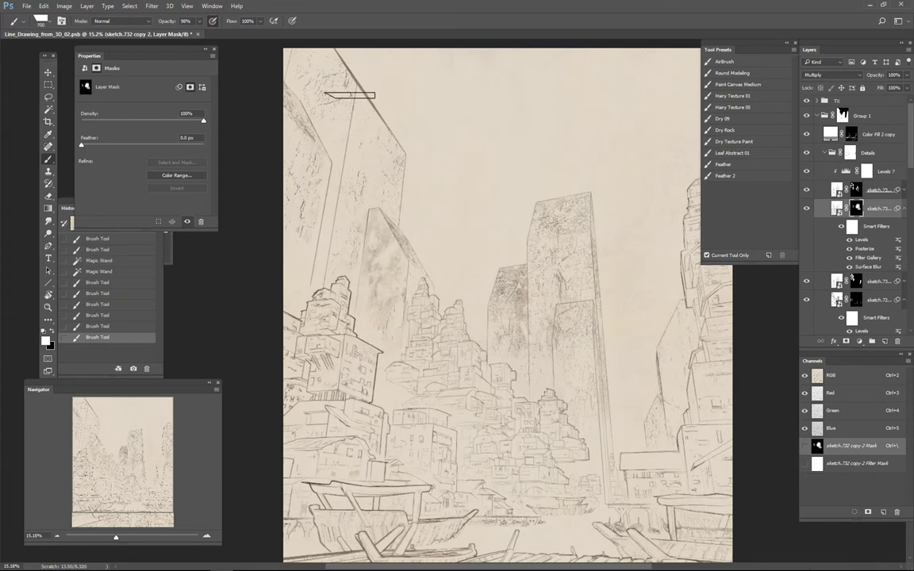
{"action": "key", "text": "shift"}
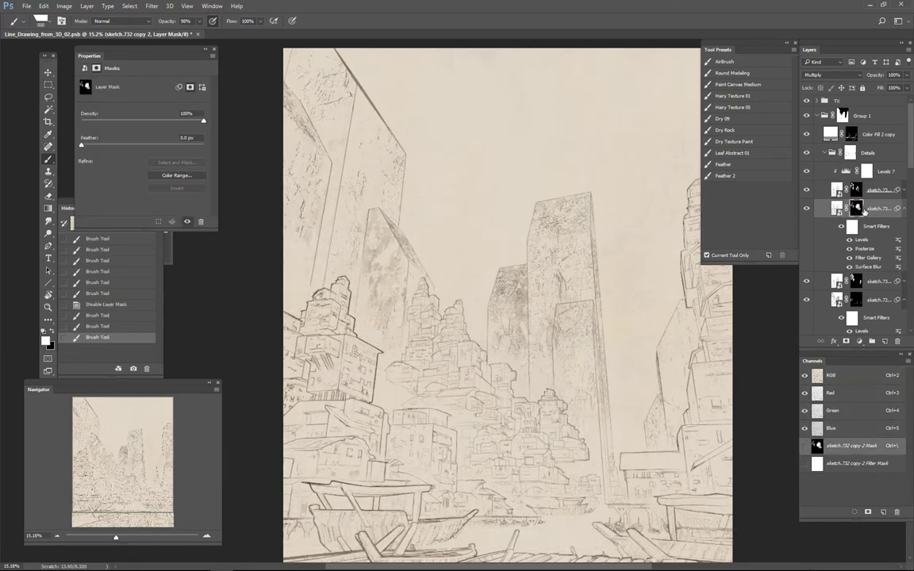
{"action": "left_click", "coordinate": [856, 281]}
{"action": "left_click", "coordinate": [349, 233]}
{"action": "left_click", "coordinate": [397, 311]}
{"action": "left_click", "coordinate": [458, 273]}
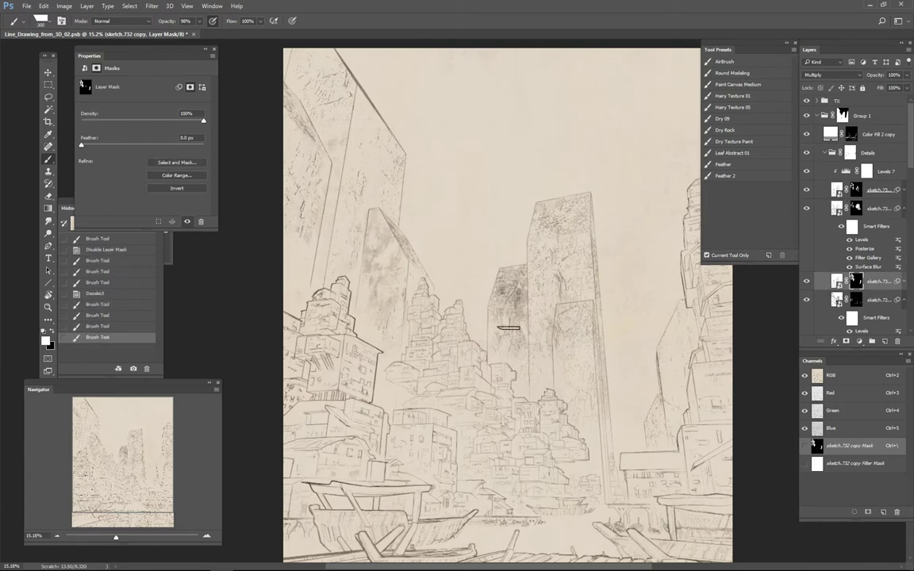
{"action": "left_click", "coordinate": [488, 333]}
{"action": "left_click", "coordinate": [556, 237]}
Step: Group the three rock texture layers with their Levels layer and clip a Levels adjustment with white input 202 to the group
{"action": "left_click", "coordinate": [876, 169], "text": "shift"}
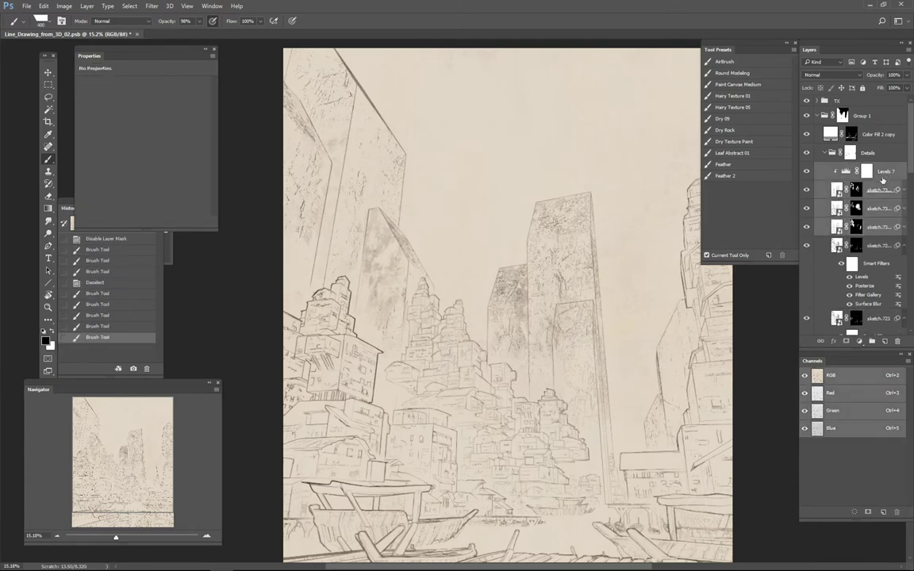
{"action": "key", "text": "ctrl+g"}
{"action": "left_click", "coordinate": [859, 342]}
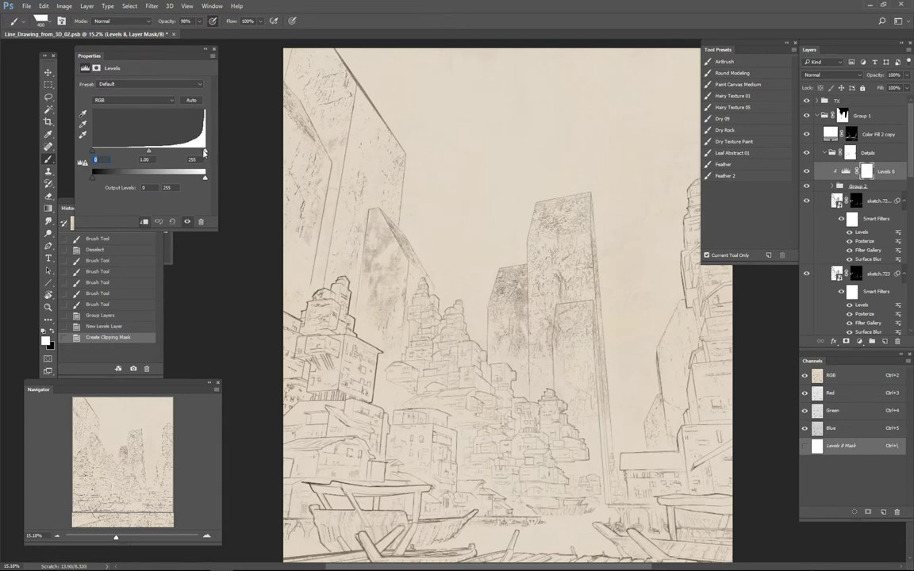
{"action": "left_click_drag", "start_coordinate": [205, 151], "coordinate": [125, 164]}
Step: Expand Group 2 to check its texture layers and invert the Levels 8 mask to black
{"action": "left_click", "coordinate": [832, 185]}
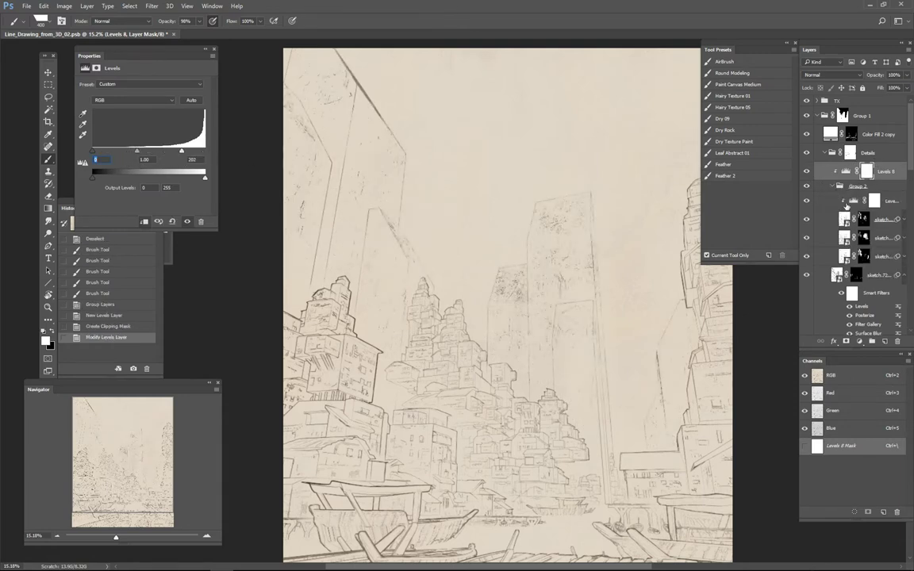
{"action": "left_click", "coordinate": [880, 219]}
{"action": "left_click", "coordinate": [881, 255], "text": "shift"}
{"action": "left_click", "coordinate": [862, 170]}
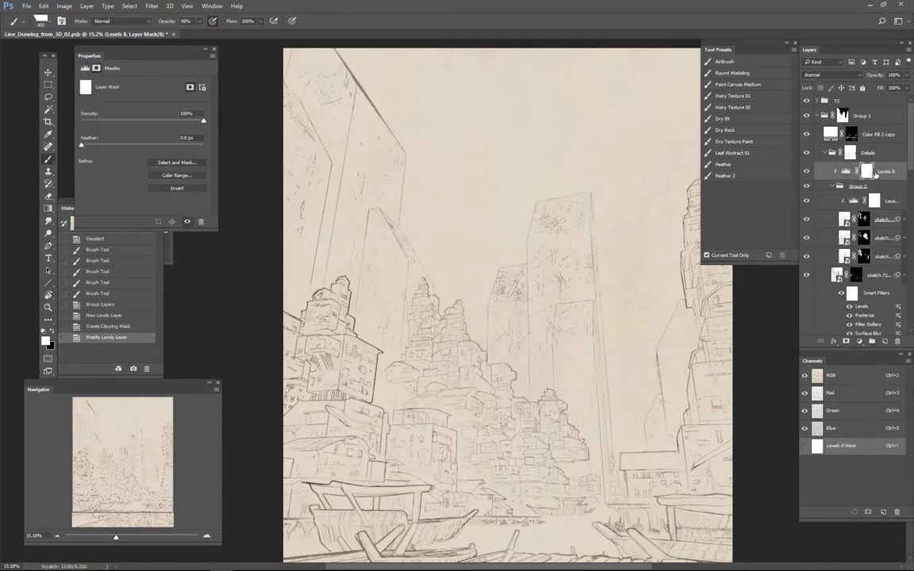
{"action": "key", "text": "ctrl+i"}
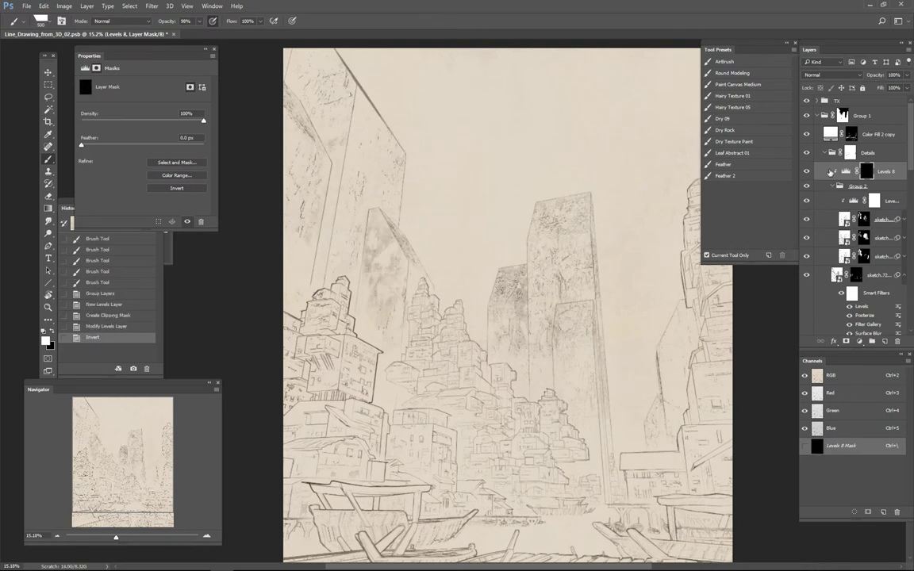
{"action": "key", "text": "ctrl+z"}
{"action": "key", "text": "ctrl+z"}
Step: Add a white Color Fill layer beneath the texture layers in Group 2 and set the group's blend mode to Multiply
{"action": "left_click", "coordinate": [845, 255]}
{"action": "left_click", "coordinate": [832, 74]}
{"action": "left_click", "coordinate": [829, 104]}
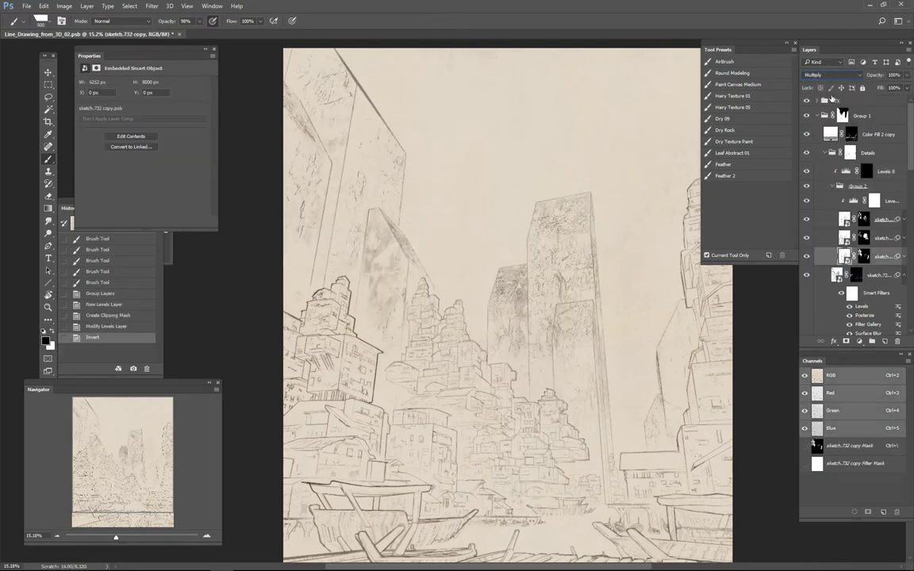
{"action": "left_click", "coordinate": [817, 75]}
{"action": "left_click", "coordinate": [841, 54]}
{"action": "left_click", "coordinate": [859, 341]}
{"action": "left_click", "coordinate": [316, 57]}
{"action": "key", "text": "ctrl+bracketleft"}
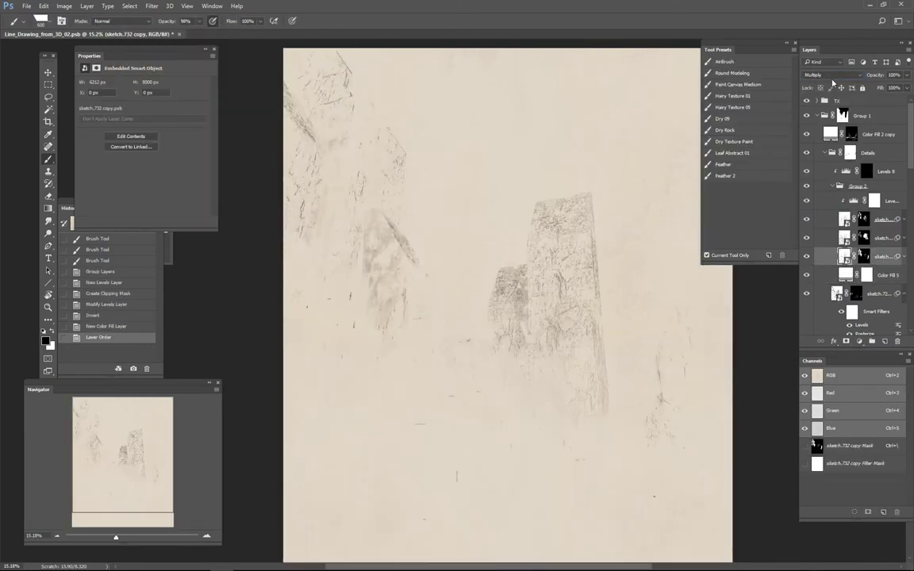
{"action": "left_click", "coordinate": [832, 75]}
{"action": "left_click", "coordinate": [821, 83]}
Step: Paint white into the Levels 8 mask over the central towers and the narrow left tower to lighten their texture
{"action": "left_click", "coordinate": [867, 170]}
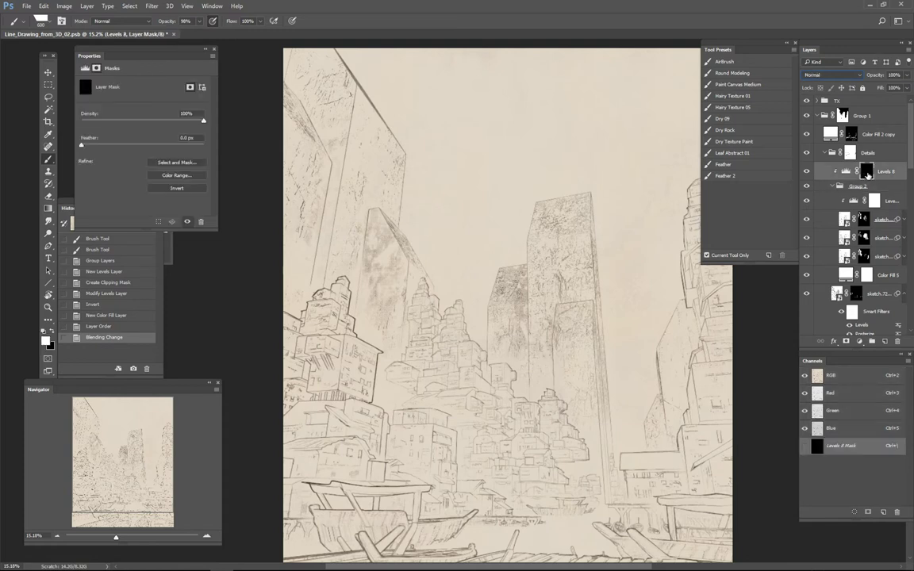
{"action": "left_click", "coordinate": [866, 171], "text": "shift"}
{"action": "left_click", "coordinate": [866, 171], "text": "shift"}
{"action": "left_click", "coordinate": [508, 246]}
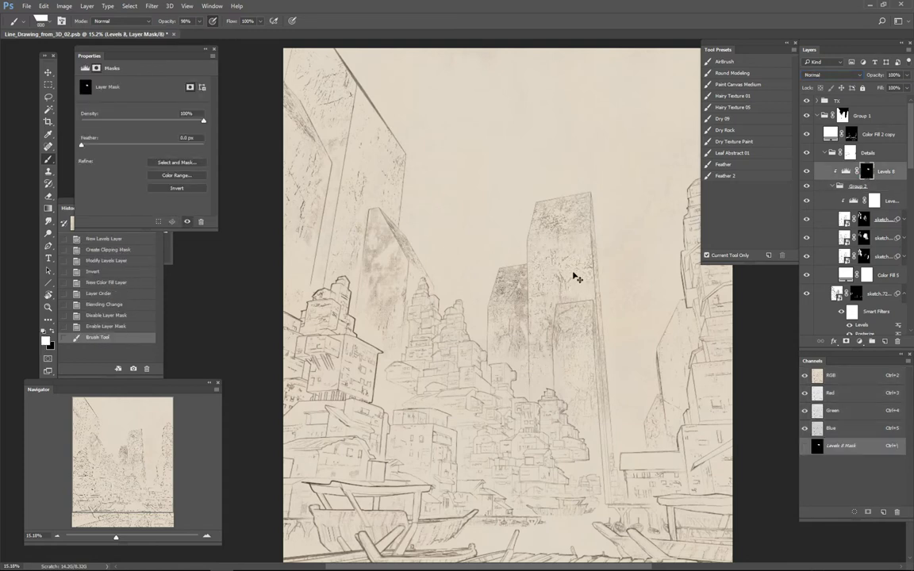
{"action": "left_click_drag", "start_coordinate": [511, 299], "coordinate": [469, 308]}
{"action": "left_click", "coordinate": [532, 378]}
{"action": "left_click", "coordinate": [538, 379]}
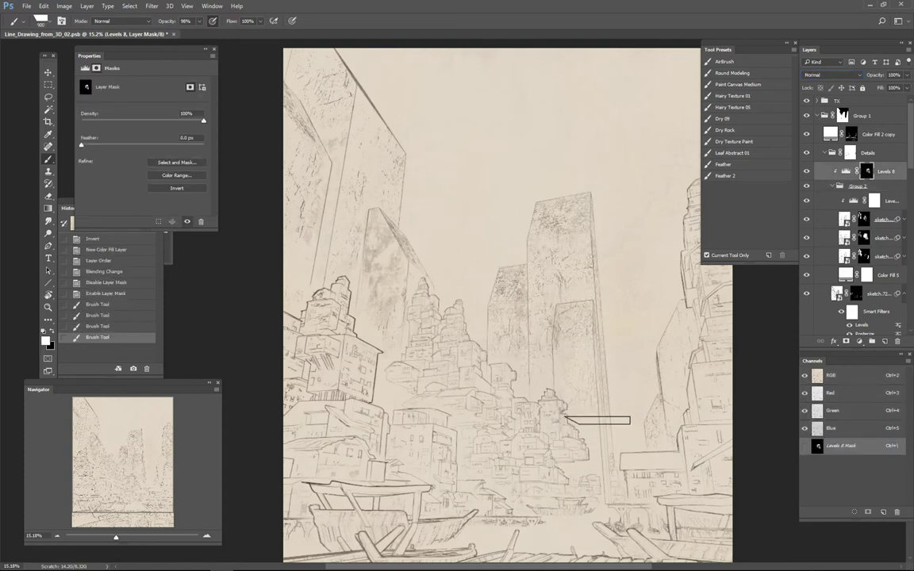
{"action": "left_click", "coordinate": [381, 299]}
{"action": "mouse_move", "coordinate": [378, 225]}
{"action": "left_mouse_down"}
{"action": "mouse_move", "coordinate": [376, 297]}
{"action": "mouse_move", "coordinate": [389, 358]}
{"action": "left_mouse_up"}
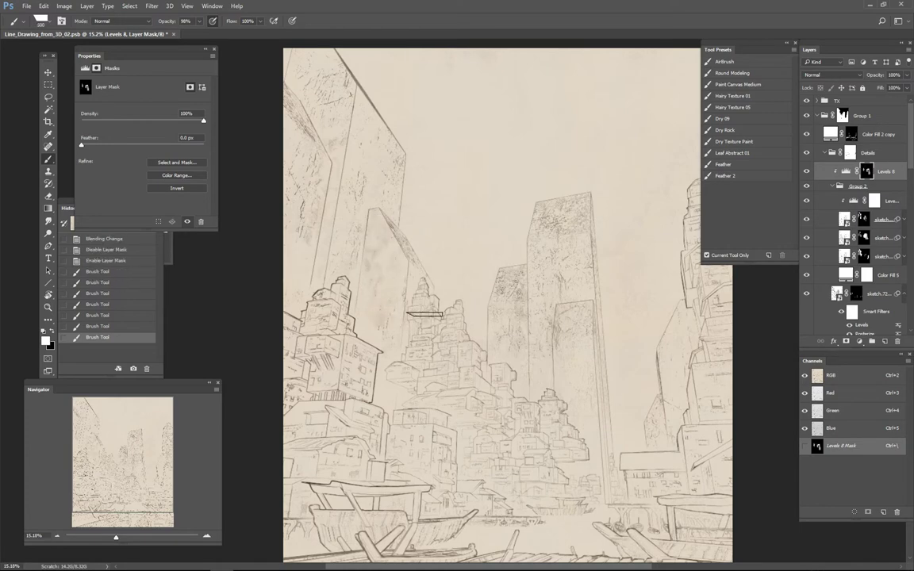
Step: Clip a Posterize adjustment to Group 2, compare the lines with and without it, and place it above Levels 8
{"action": "left_click", "coordinate": [860, 341]}
{"action": "left_click", "coordinate": [843, 518]}
{"action": "key", "text": "ctrl+alt+g"}
{"action": "key", "text": "ctrl+bracketleft"}
{"action": "mouse_move", "coordinate": [452, 332]}
{"action": "left_mouse_down", "text": "ctrl"}
{"action": "mouse_move", "coordinate": [488, 327]}
{"action": "mouse_move", "coordinate": [452, 328]}
{"action": "left_mouse_up", "text": "ctrl"}
{"action": "left_click", "coordinate": [867, 190]}
{"action": "left_click", "coordinate": [807, 190]}
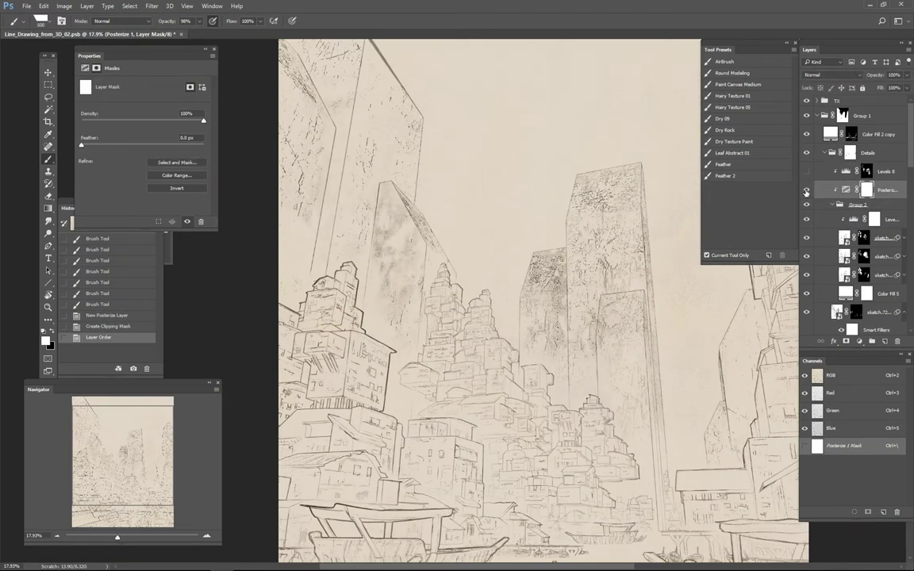
{"action": "left_click", "coordinate": [807, 190]}
{"action": "left_click", "coordinate": [807, 190]}
{"action": "left_click", "coordinate": [807, 191]}
{"action": "left_click_drag", "start_coordinate": [823, 172], "coordinate": [825, 196]}
Step: Paint further into the Levels 8 mask to thin out the posterized texture across the central and left towers
{"action": "left_click", "coordinate": [866, 191]}
{"action": "left_click", "coordinate": [540, 209]}
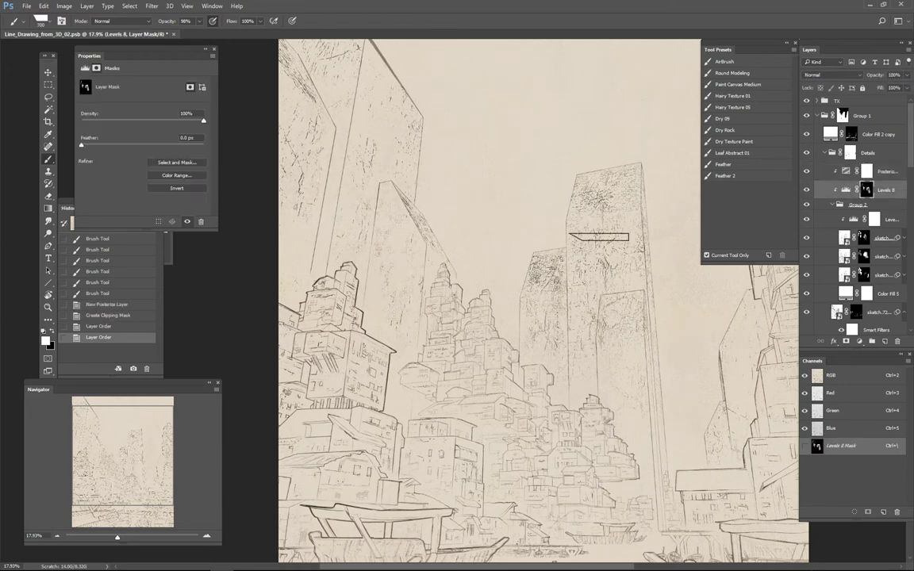
{"action": "left_click", "coordinate": [520, 288]}
{"action": "left_click", "coordinate": [450, 275]}
{"action": "left_click", "coordinate": [365, 202]}
{"action": "left_click_drag", "start_coordinate": [366, 202], "coordinate": [524, 250], "text": "ctrl"}
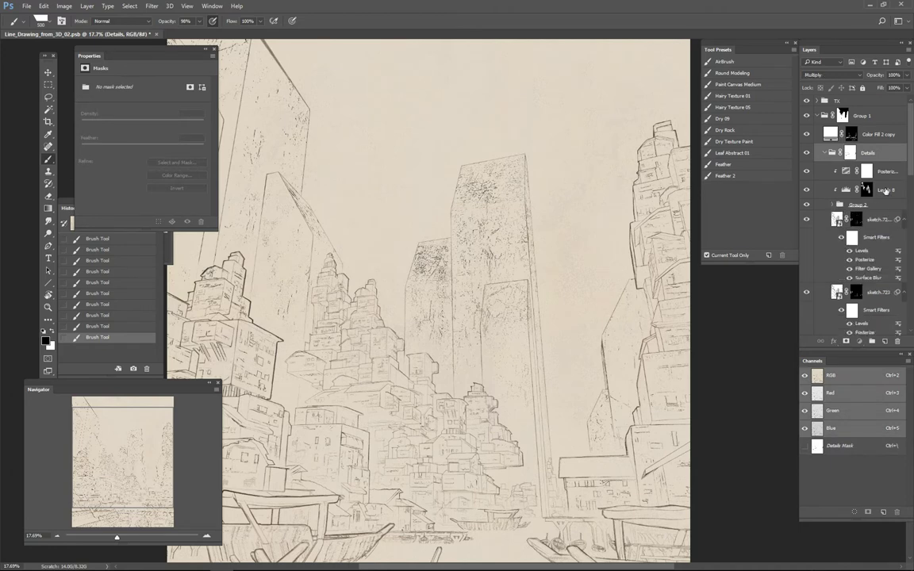
Step: Set Group 2's opacity to 61% and hide the TX group to view the drawing on white
{"action": "left_click", "coordinate": [857, 205]}
{"action": "type", "text": "61"}
{"action": "key", "text": "Return"}
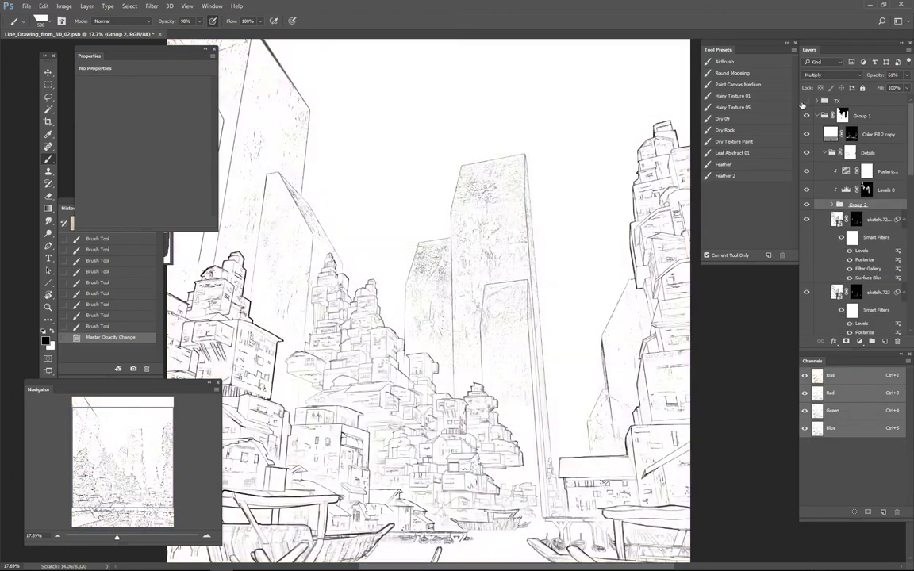
{"action": "scroll", "coordinate": [545, 252], "scroll_direction": "down", "scroll_amount": 2, "text": "alt"}
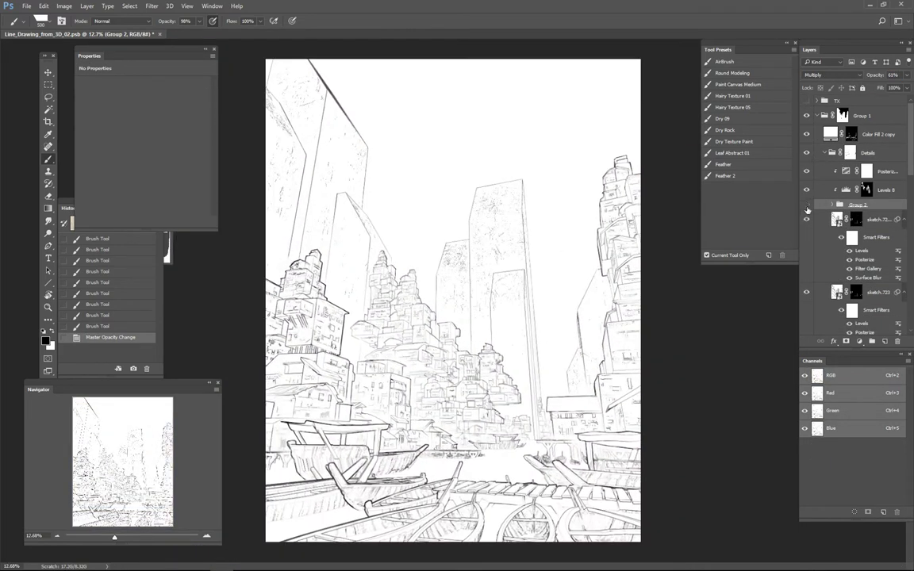
Step: Select the towers and distant cliffs by colour on the flat colour ID render, and paint more texture into sketch.732 copy's mask
{"action": "left_click", "coordinate": [833, 204]}
{"action": "left_click", "coordinate": [540, 351]}
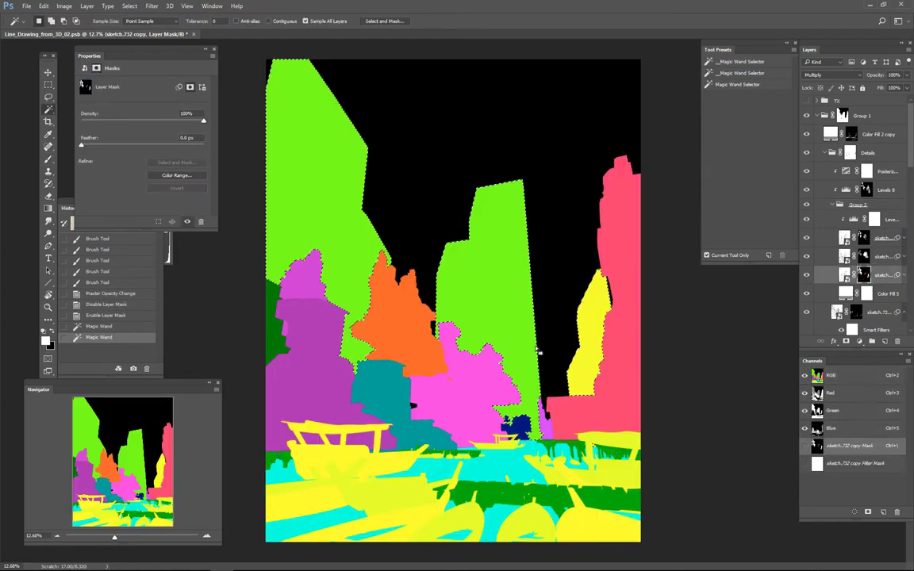
{"action": "left_click_drag", "start_coordinate": [512, 383], "coordinate": [522, 358]}
{"action": "left_click", "coordinate": [508, 381]}
{"action": "left_click", "coordinate": [492, 357]}
{"action": "left_click", "coordinate": [479, 335]}
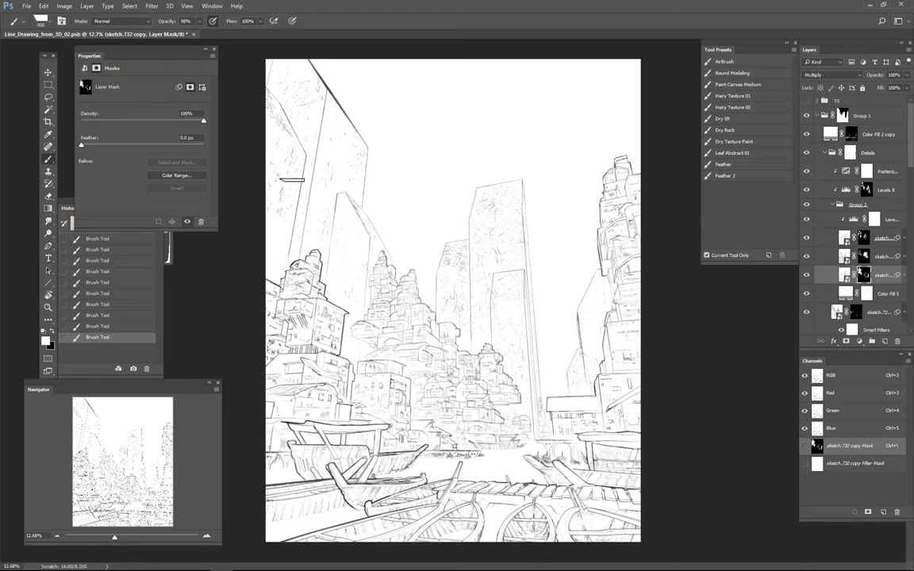
{"action": "key", "text": "alt+bracketright"}
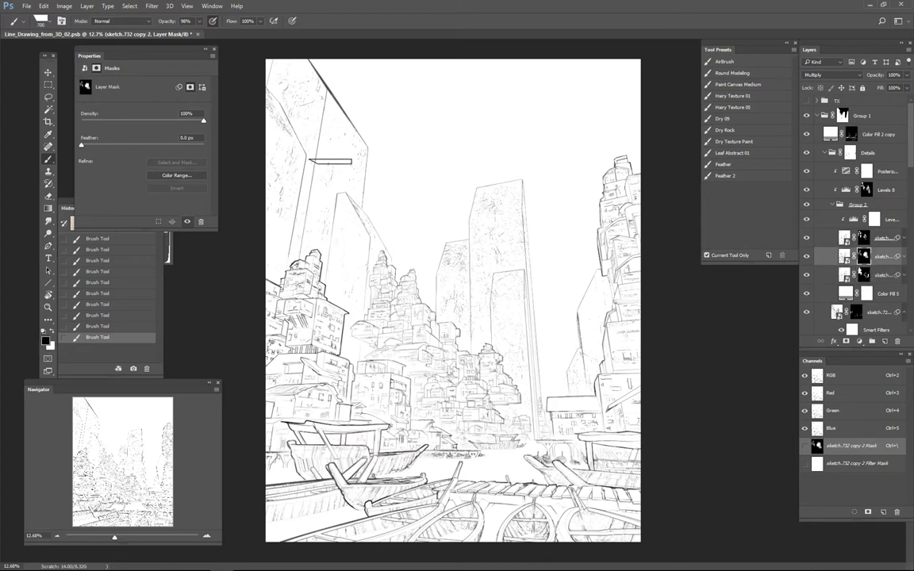
Step: Examine the tower texture in the line drawing up close and as a whole with the panels hidden
{"action": "scroll", "coordinate": [348, 274], "scroll_direction": "up", "scroll_amount": 3, "text": "alt"}
{"action": "key", "text": "Tab"}
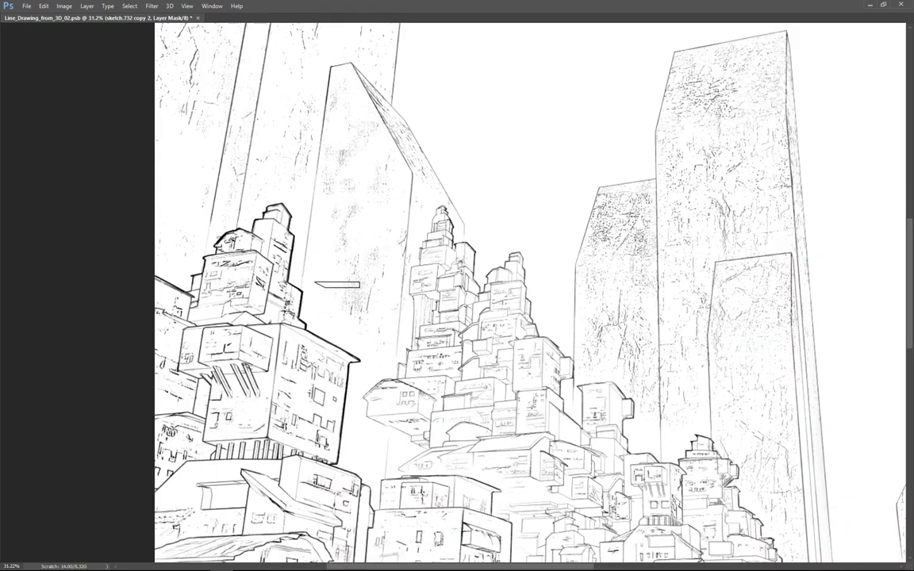
{"action": "scroll", "coordinate": [357, 321], "scroll_direction": "down", "scroll_amount": 1, "text": "alt"}
{"action": "scroll", "coordinate": [248, 256], "scroll_direction": "down", "scroll_amount": 3, "text": "alt"}
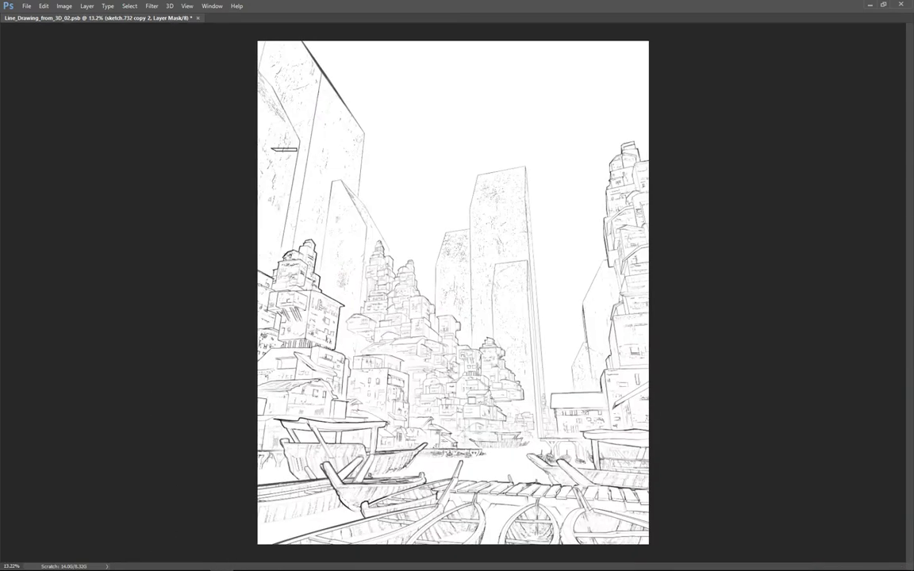
{"action": "scroll", "coordinate": [462, 299], "scroll_direction": "up", "scroll_amount": 1, "text": "alt"}
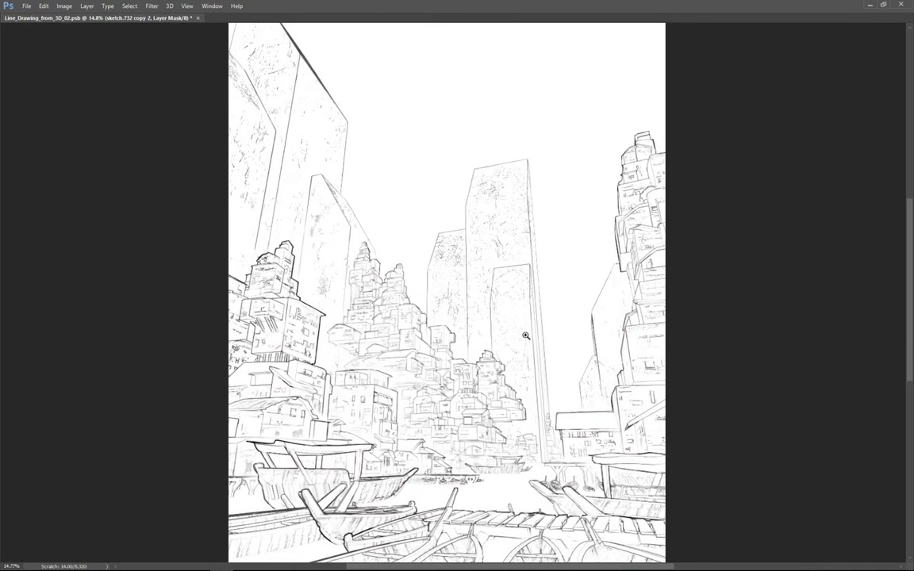
{"action": "key", "text": "Tab"}
Step: Paint finer detail into sketch.732 copy 3's mask with a small brush to refine the texture on the central towers
{"action": "key", "text": "alt+bracketright"}
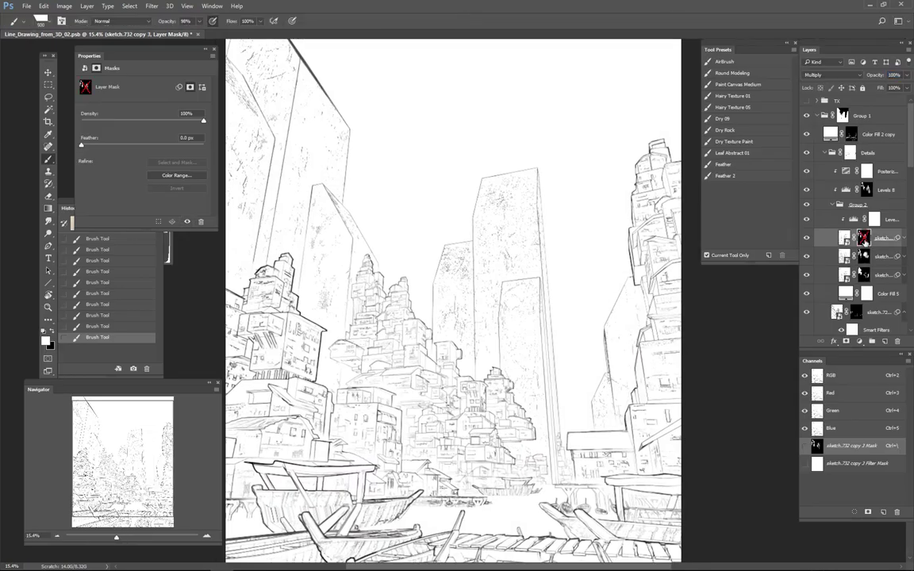
{"action": "scroll", "coordinate": [518, 365], "scroll_direction": "up", "scroll_amount": 2, "text": "alt"}
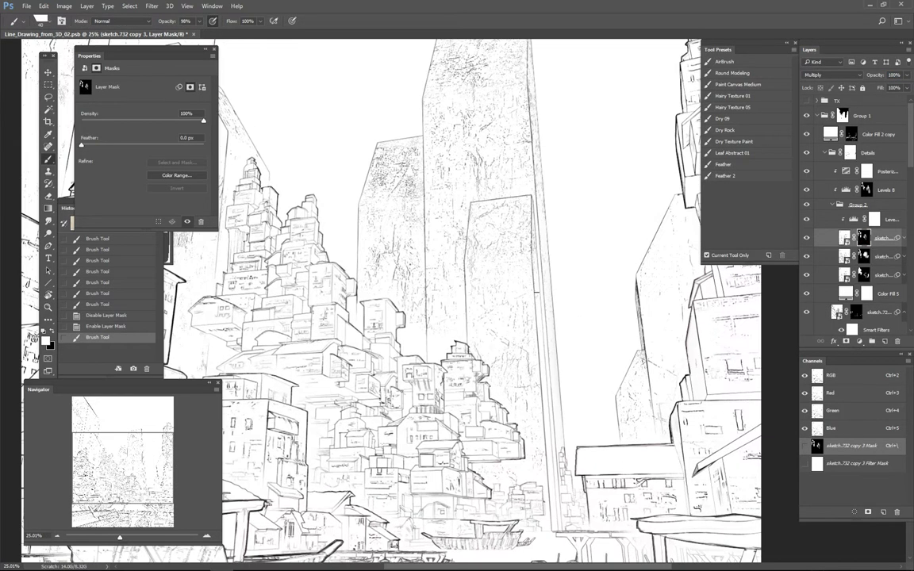
{"action": "left_click_drag", "start_coordinate": [485, 318], "coordinate": [485, 344]}
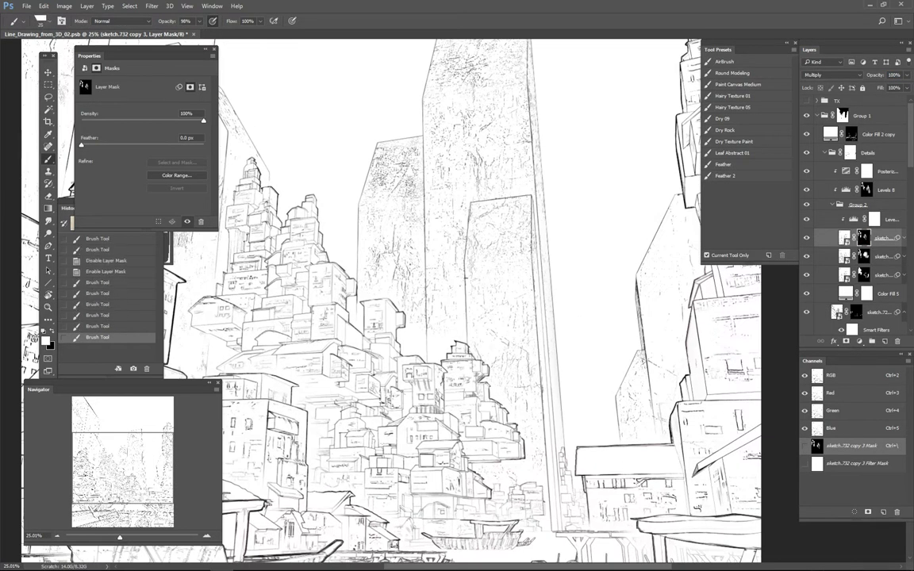
{"action": "scroll", "coordinate": [476, 317], "scroll_direction": "up", "scroll_amount": 2}
{"action": "scroll", "coordinate": [476, 317], "scroll_direction": "up", "scroll_amount": 2}
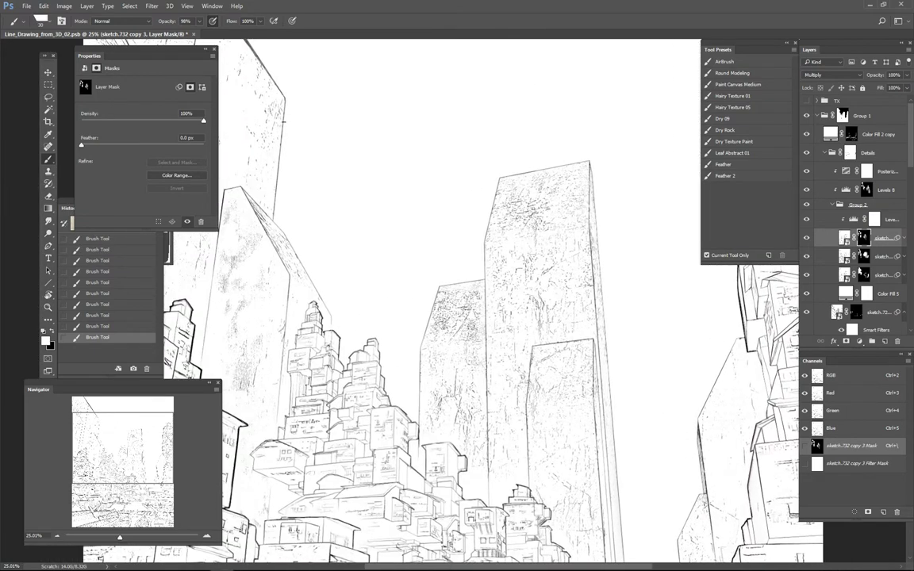
Step: Examine the rock texture on the left and central towers up close and across the whole drawing with the panels hidden
{"action": "key", "text": "Tab"}
{"action": "scroll", "coordinate": [492, 294], "scroll_direction": "up", "scroll_amount": 2}
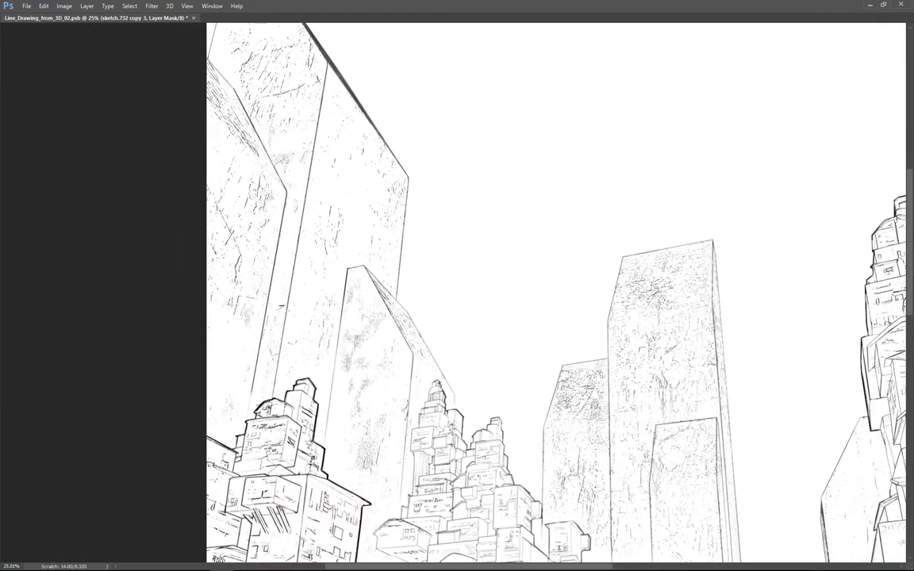
{"action": "scroll", "coordinate": [476, 293], "scroll_direction": "right", "scroll_amount": 2}
{"action": "scroll", "coordinate": [476, 294], "scroll_direction": "down", "scroll_amount": 1}
{"action": "scroll", "coordinate": [629, 234], "scroll_direction": "right", "scroll_amount": 1}
{"action": "scroll", "coordinate": [629, 234], "scroll_direction": "down", "scroll_amount": 4}
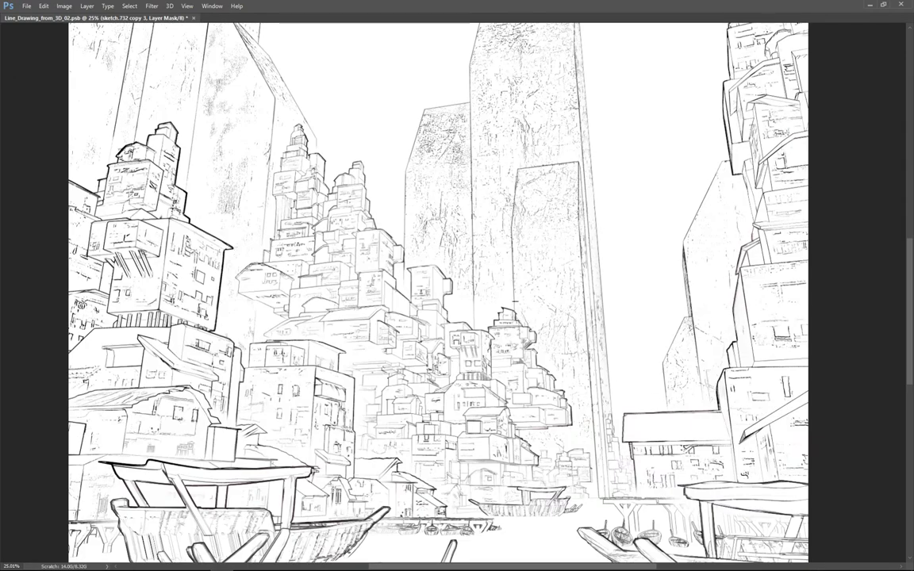
{"action": "scroll", "coordinate": [466, 277], "scroll_direction": "down", "scroll_amount": 3, "text": "alt"}
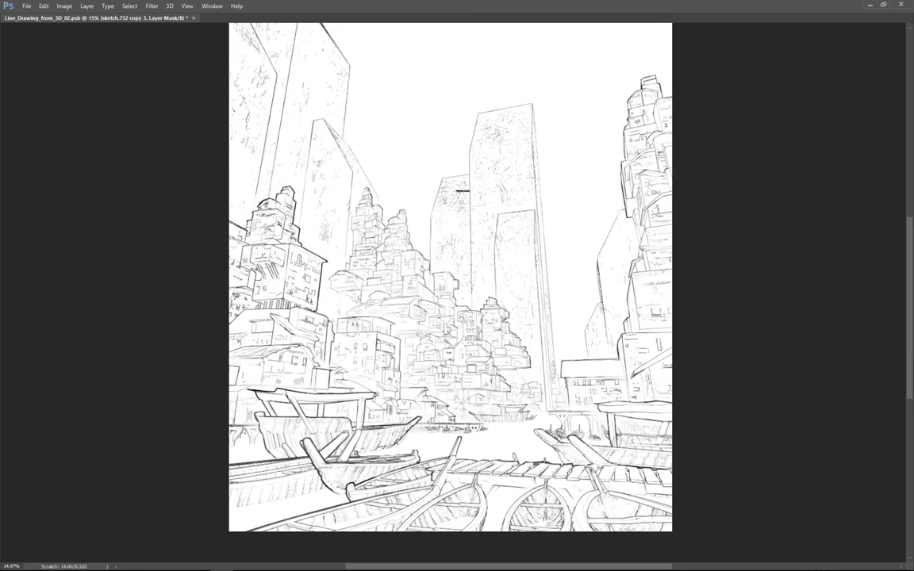
{"action": "scroll", "coordinate": [469, 205], "scroll_direction": "up", "scroll_amount": 3, "text": "alt"}
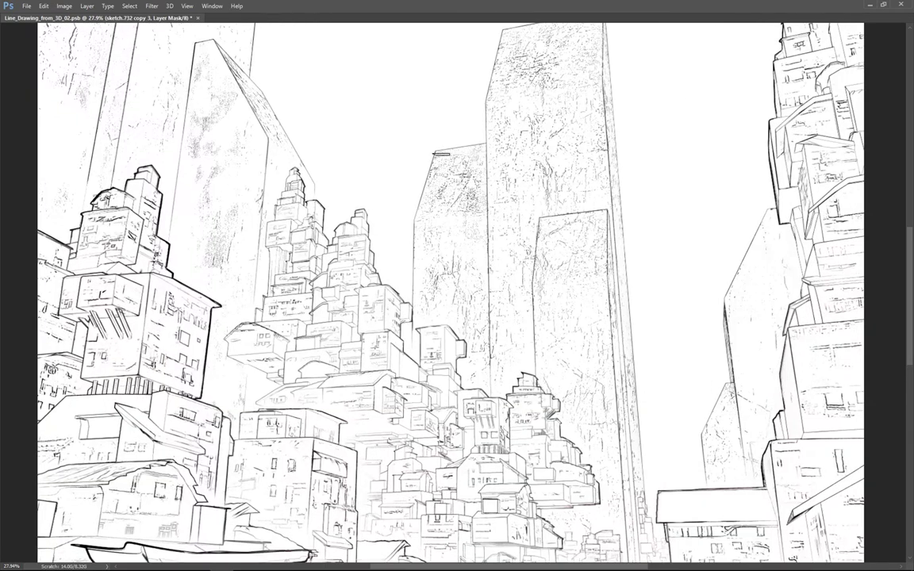
{"action": "scroll", "coordinate": [460, 162], "scroll_direction": "down", "scroll_amount": 2, "text": "alt"}
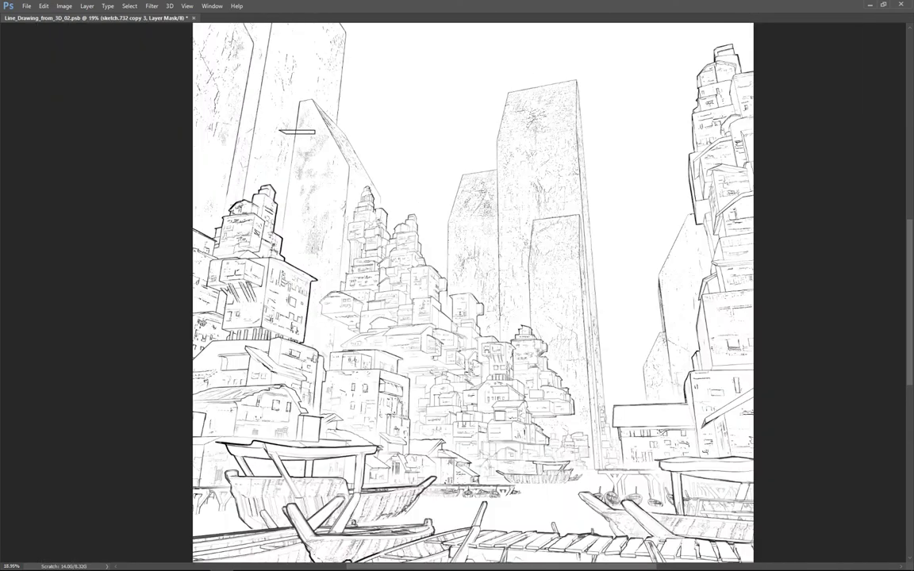
{"action": "scroll", "coordinate": [269, 142], "scroll_direction": "up", "scroll_amount": 3}
{"action": "key", "text": "Tab"}
{"action": "scroll", "coordinate": [591, 310], "scroll_direction": "down", "scroll_amount": 3, "text": "alt"}
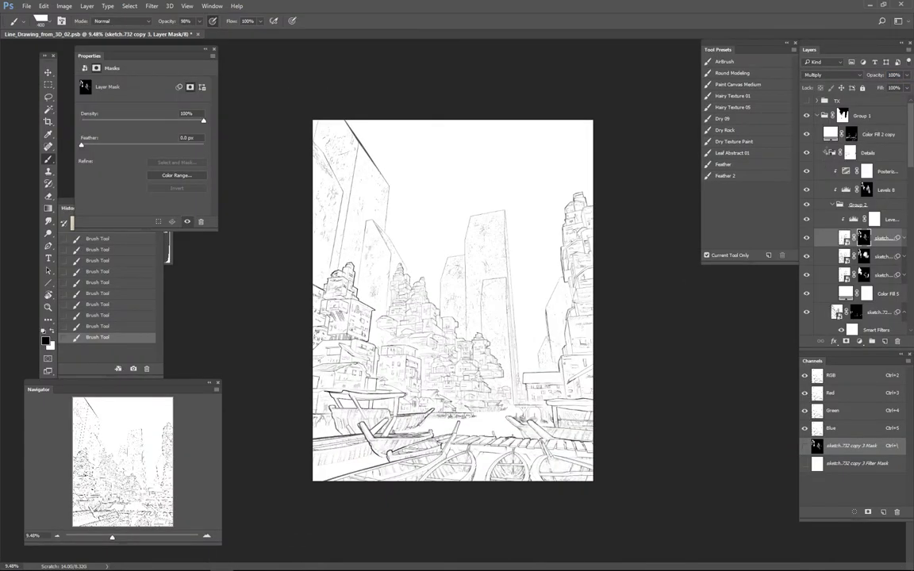
Step: Save the drawing, collapse the Details group and make Color Fill 2 copy the active layer
{"action": "key", "text": "ctrl+s"}
{"action": "scroll", "coordinate": [524, 360], "scroll_direction": "up", "scroll_amount": 1, "text": "alt"}
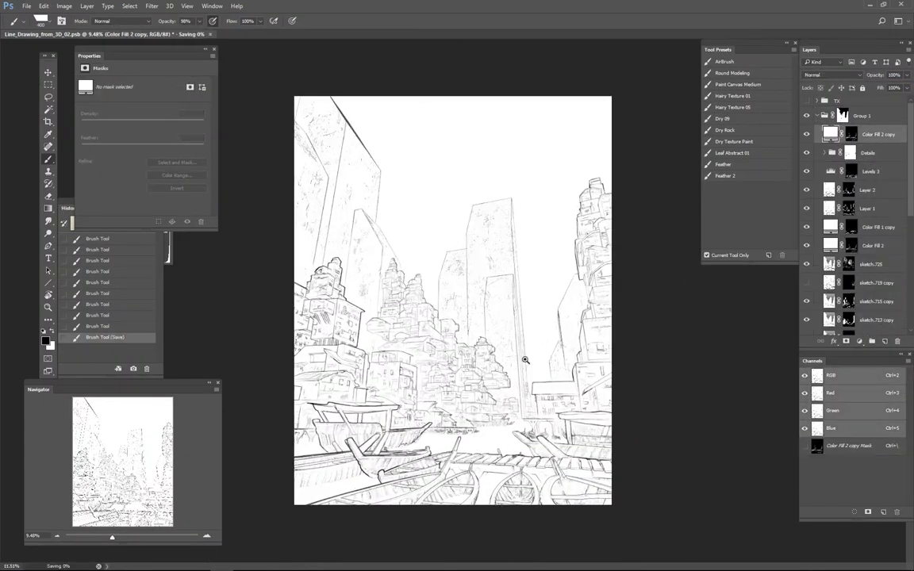
{"action": "scroll", "coordinate": [525, 360], "scroll_direction": "up", "scroll_amount": 2, "text": "alt"}
{"action": "left_click", "coordinate": [859, 341]}
{"action": "left_click", "coordinate": [837, 350]}
{"action": "left_click", "coordinate": [319, 60]}
{"action": "left_click", "coordinate": [901, 342]}
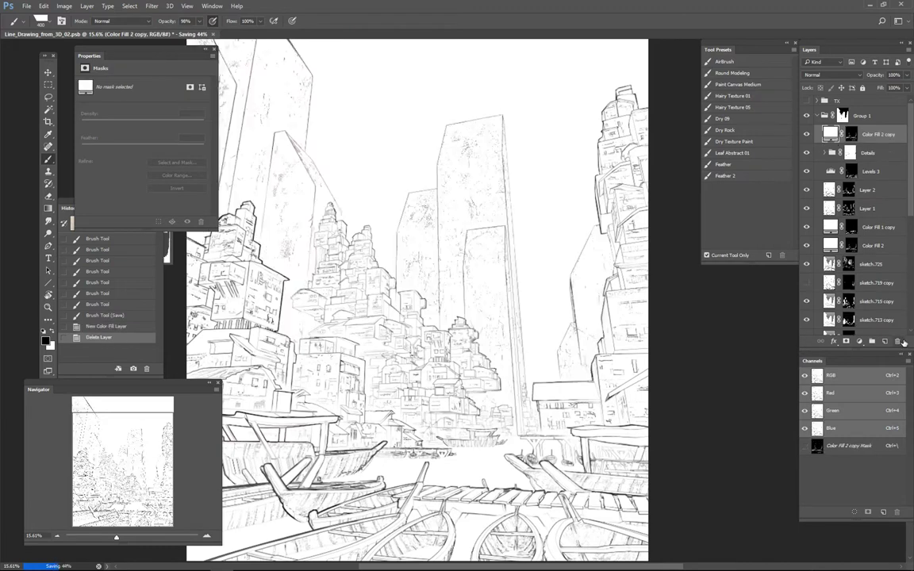
Step: Create a new group above Color Fill 2 copy containing a grainy gray Pattern Fill, and set the group's blend mode to Screen
{"action": "left_click", "coordinate": [871, 341]}
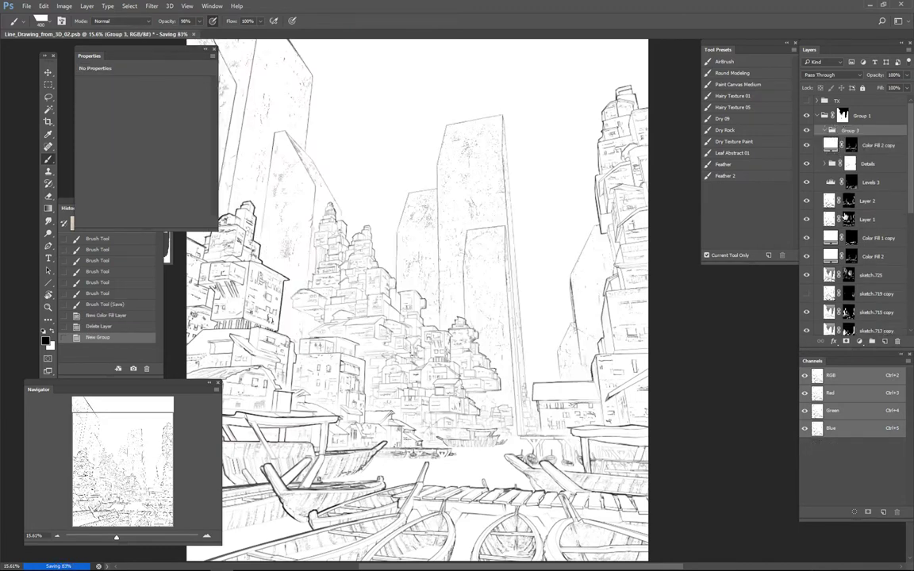
{"action": "key", "text": "F2"}
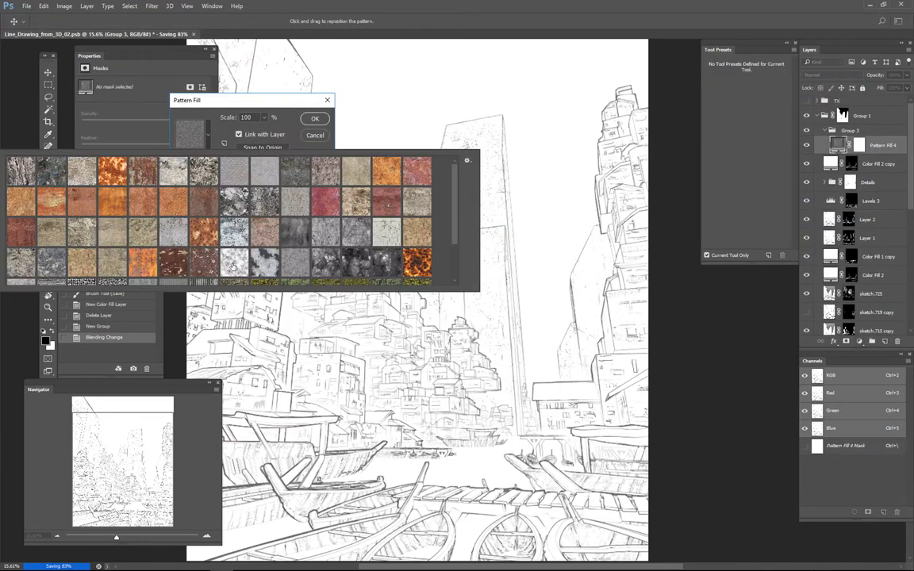
{"action": "key", "text": "Return"}
{"action": "key", "text": "b"}
{"action": "scroll", "coordinate": [444, 349], "scroll_direction": "up", "scroll_amount": 2, "text": "alt"}
{"action": "left_click", "coordinate": [831, 75]}
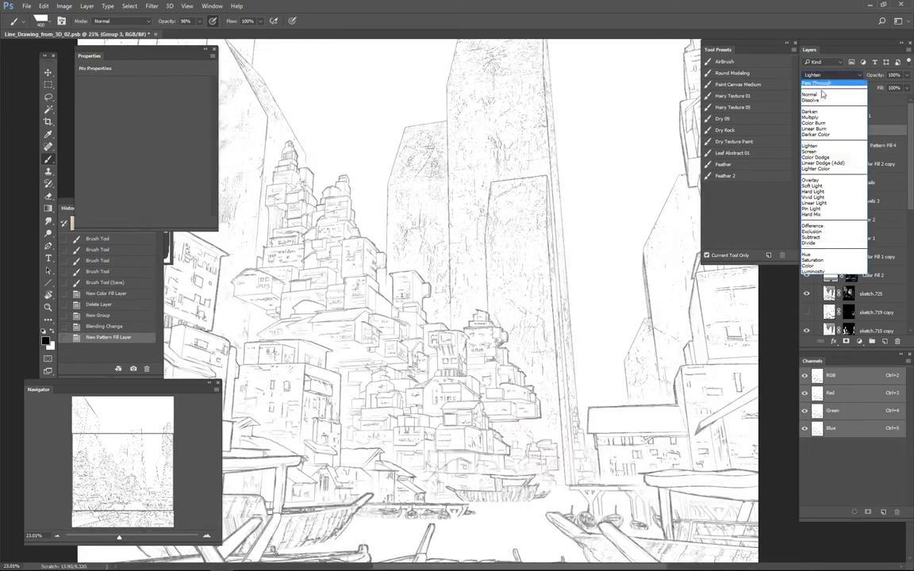
{"action": "left_click", "coordinate": [810, 93]}
Step: Add a Threshold adjustment above the pattern fill and delete the masks of both layers
{"action": "scroll", "coordinate": [465, 310], "scroll_direction": "up", "scroll_amount": 3, "text": "alt"}
{"action": "left_click", "coordinate": [859, 341]}
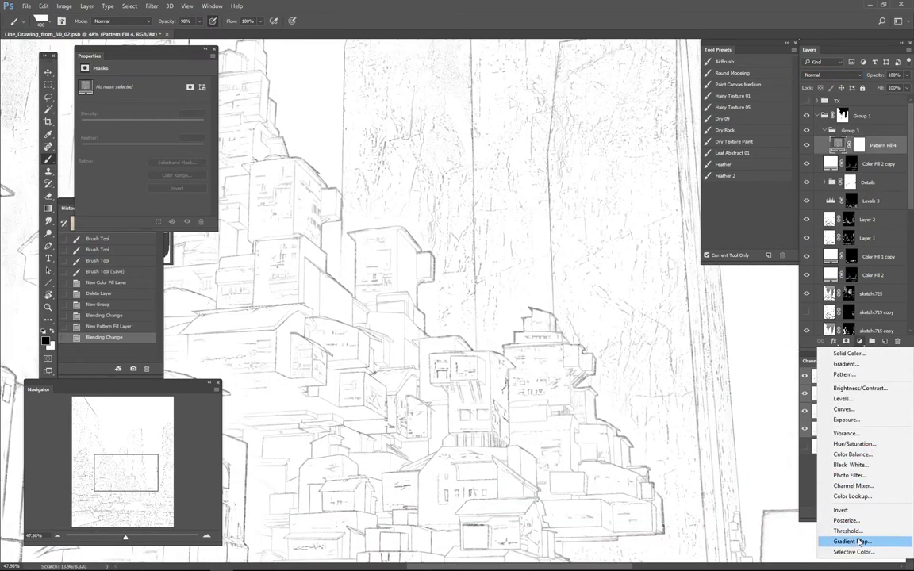
{"action": "left_click", "coordinate": [847, 531]}
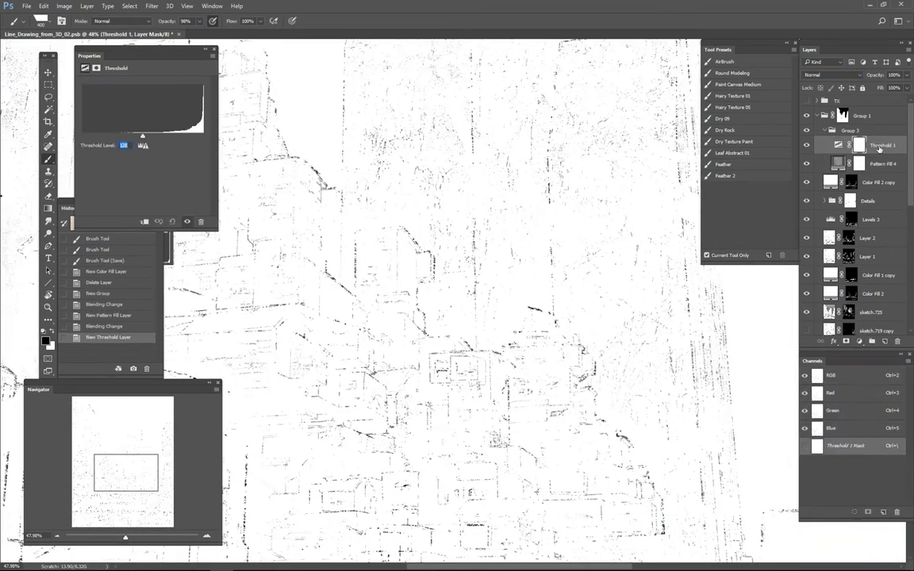
{"action": "left_click_drag", "start_coordinate": [859, 145], "coordinate": [897, 342]}
{"action": "left_click_drag", "start_coordinate": [860, 164], "coordinate": [897, 341]}
Step: Reduce the pattern fill's scale and raise the Threshold level to about 148 to break the drawing's lines up
{"action": "double_click", "coordinate": [838, 164]}
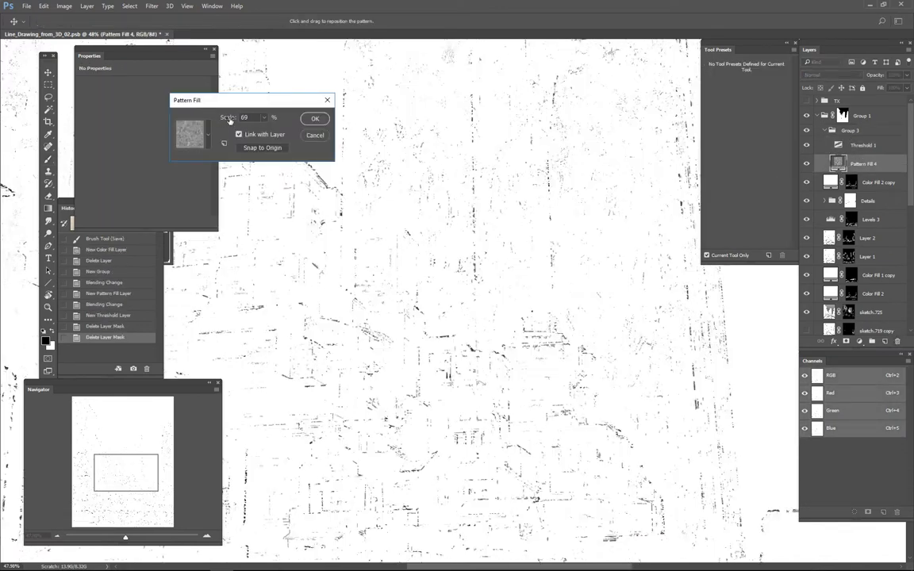
{"action": "left_click_drag", "start_coordinate": [228, 119], "coordinate": [200, 119]}
{"action": "key", "text": "Return"}
{"action": "left_click", "coordinate": [860, 145]}
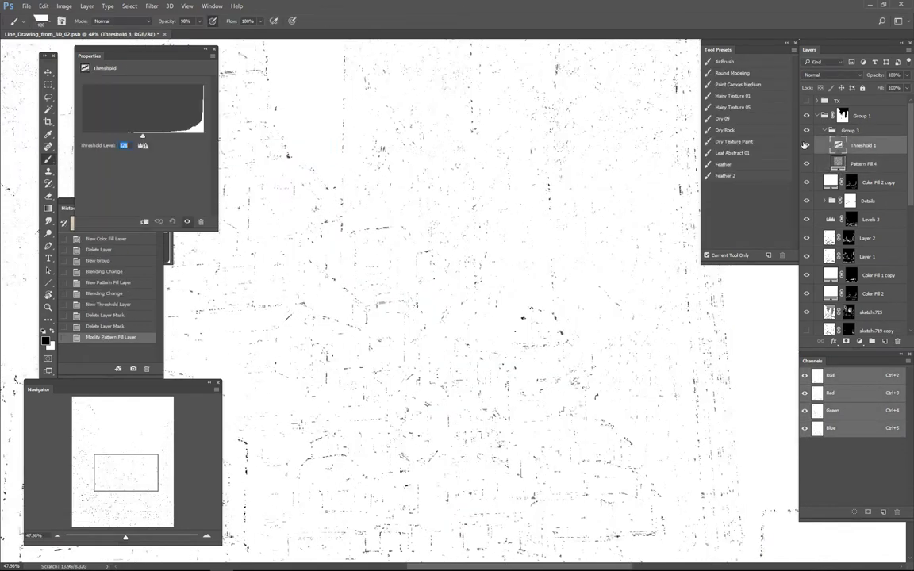
{"action": "left_click_drag", "start_coordinate": [129, 136], "coordinate": [155, 141]}
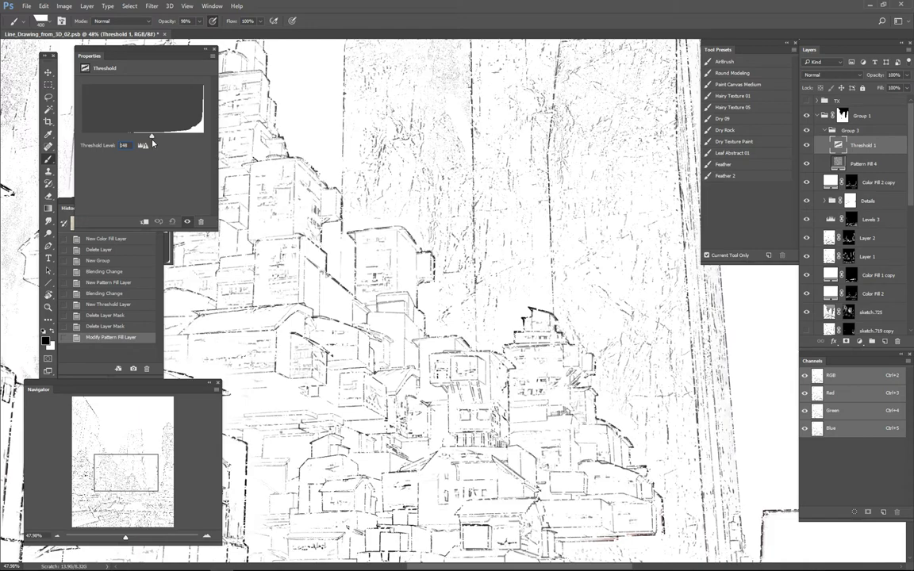
{"action": "scroll", "coordinate": [492, 250], "scroll_direction": "up", "scroll_amount": 3}
{"action": "double_click", "coordinate": [838, 164]}
{"action": "left_click_drag", "start_coordinate": [226, 119], "coordinate": [208, 118]}
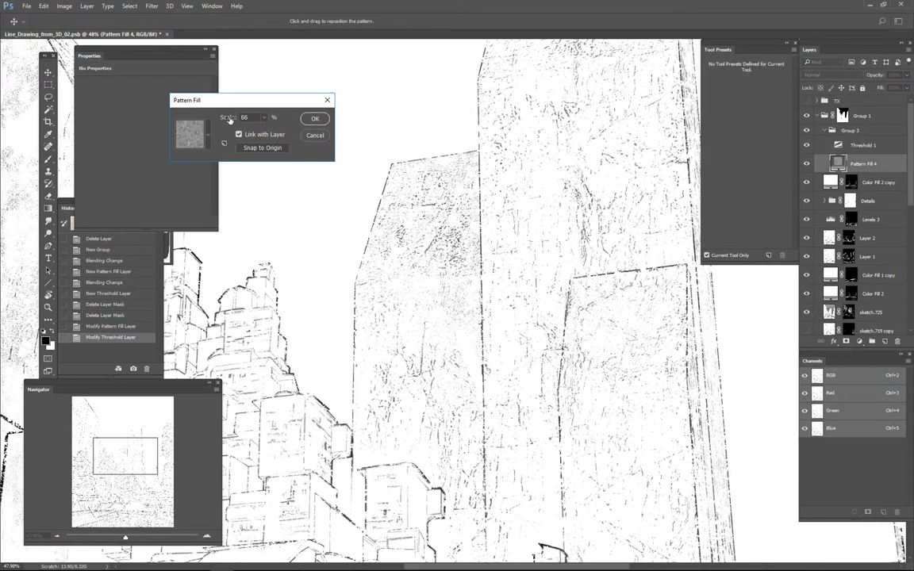
{"action": "key", "text": "Return"}
{"action": "key", "text": "b"}
Step: Replace the Threshold with a new one, add a tuned Levels adjustment beneath it and delete both adjustment masks
{"action": "left_click", "coordinate": [859, 341]}
{"action": "left_click", "coordinate": [773, 523]}
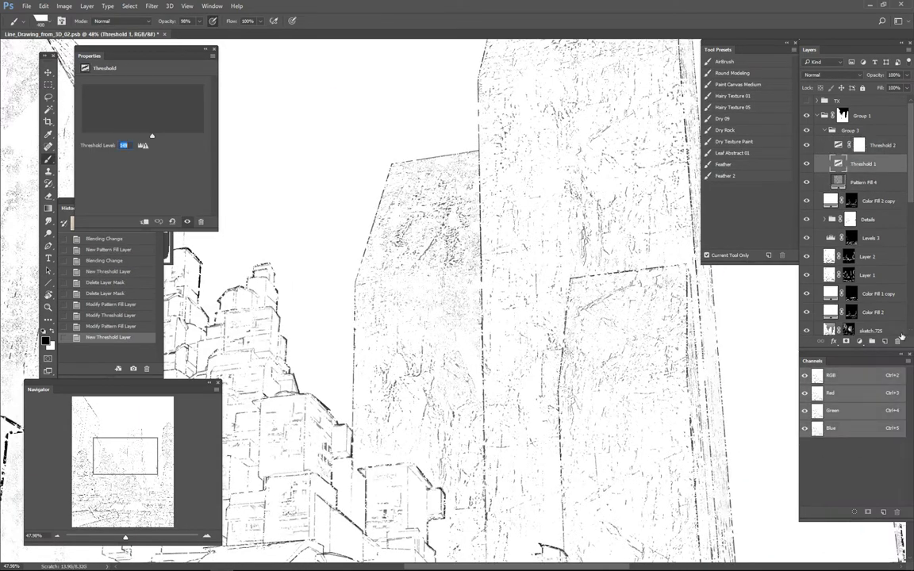
{"action": "key", "text": "Delete"}
{"action": "key", "text": "ctrl+alt+l"}
{"action": "key", "text": "Return"}
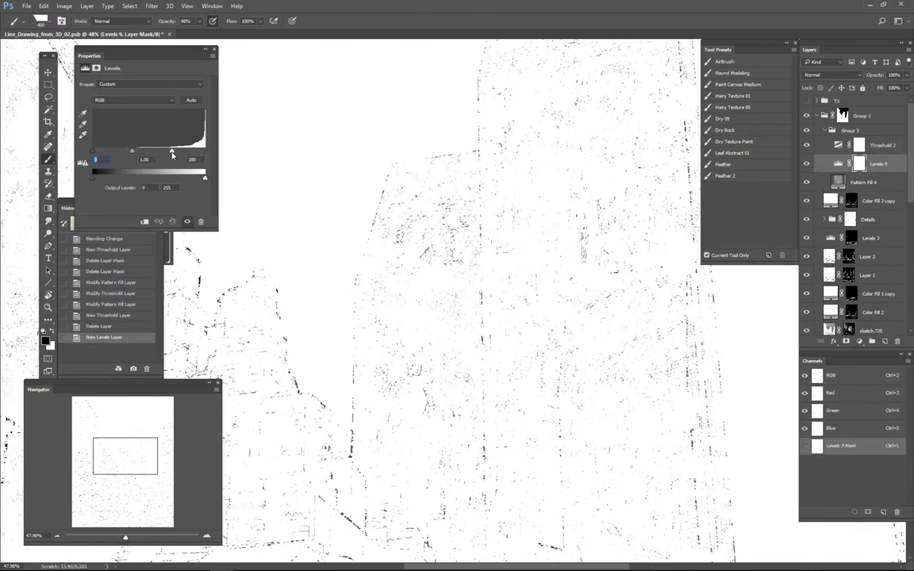
{"action": "left_click_drag", "start_coordinate": [93, 151], "coordinate": [113, 153]}
{"action": "left_click", "coordinate": [842, 115]}
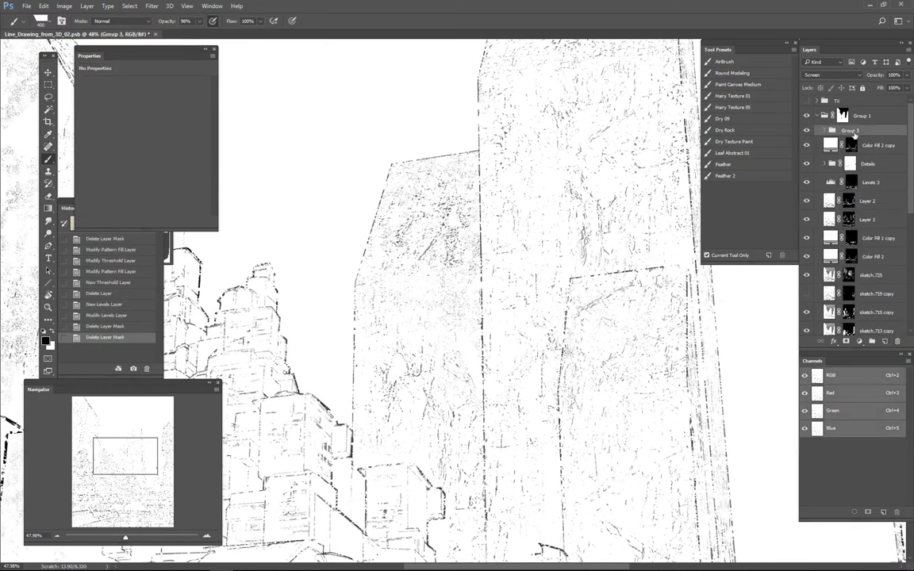
Step: Hide Group 3 with a layer mask and paint its broken-line effect back along the central towers' edges with a small brush
{"action": "key", "text": "Tab"}
{"action": "scroll", "coordinate": [457, 286], "scroll_direction": "down", "scroll_amount": 2, "text": "alt"}
{"action": "key", "text": "bracketleft"}
{"action": "key", "text": "bracketleft"}
{"action": "key", "text": "bracketleft"}
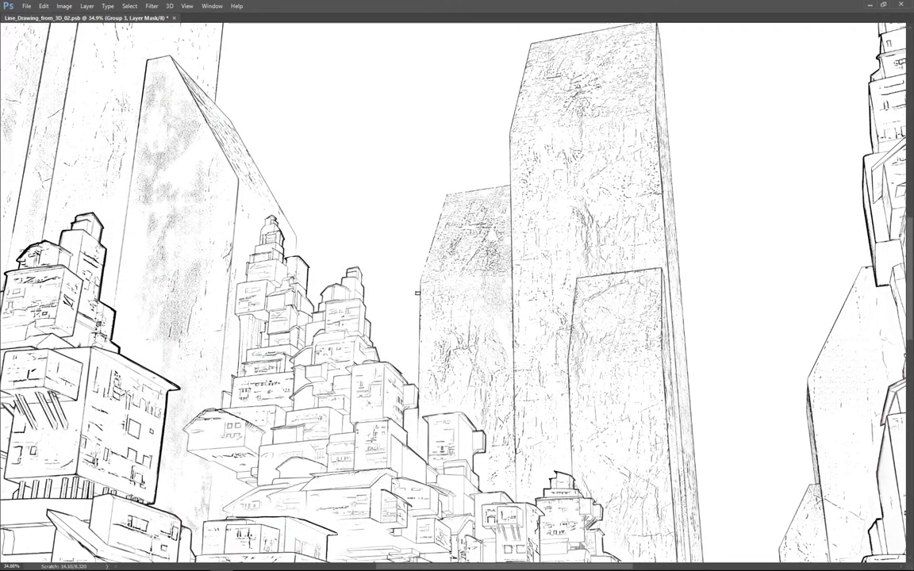
{"action": "left_click_drag", "start_coordinate": [507, 156], "coordinate": [442, 285]}
{"action": "scroll", "coordinate": [618, 182], "scroll_direction": "down", "scroll_amount": 2, "text": "alt"}
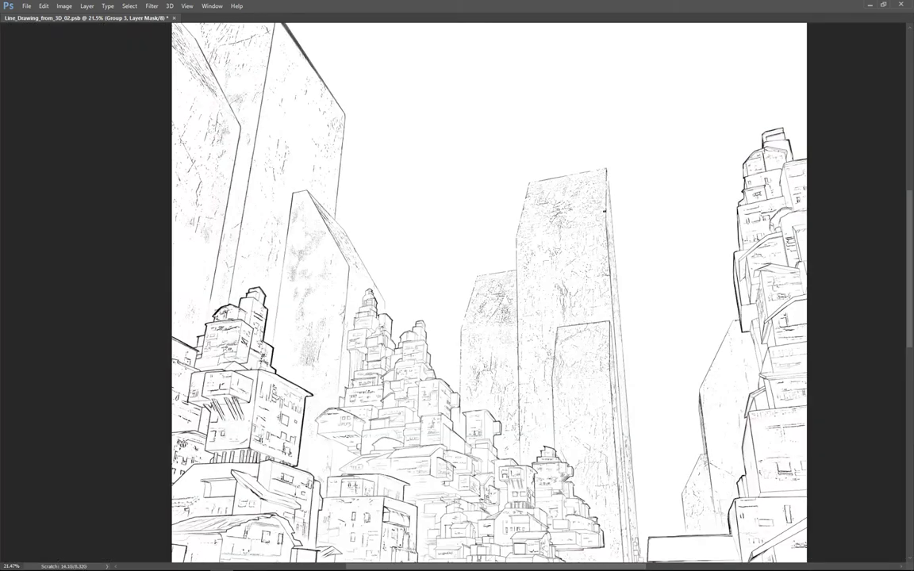
{"action": "scroll", "coordinate": [614, 243], "scroll_direction": "down", "scroll_amount": 3}
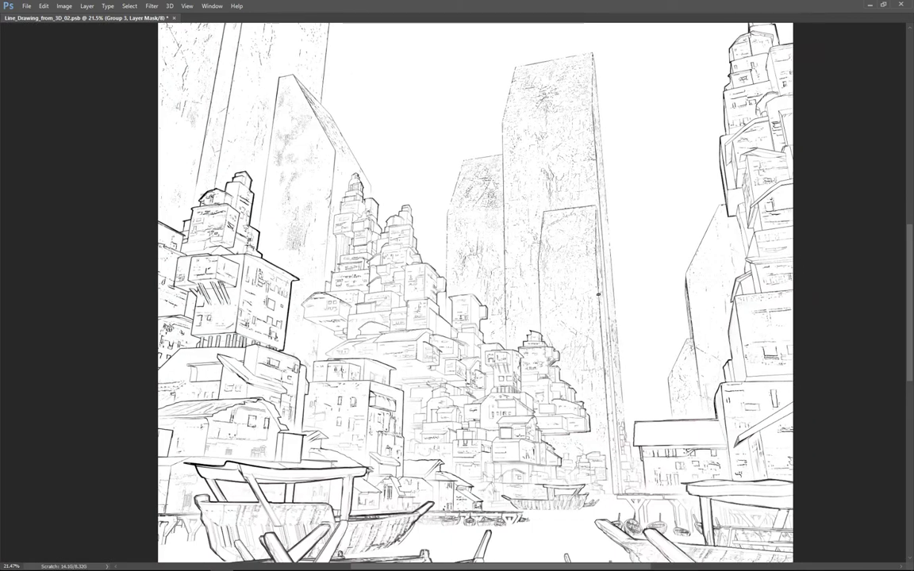
Step: Paint the broken-line effect into Group 3's mask along the edges of the tall towers on the drawing's left side
{"action": "left_click_drag", "start_coordinate": [587, 208], "coordinate": [726, 358]}
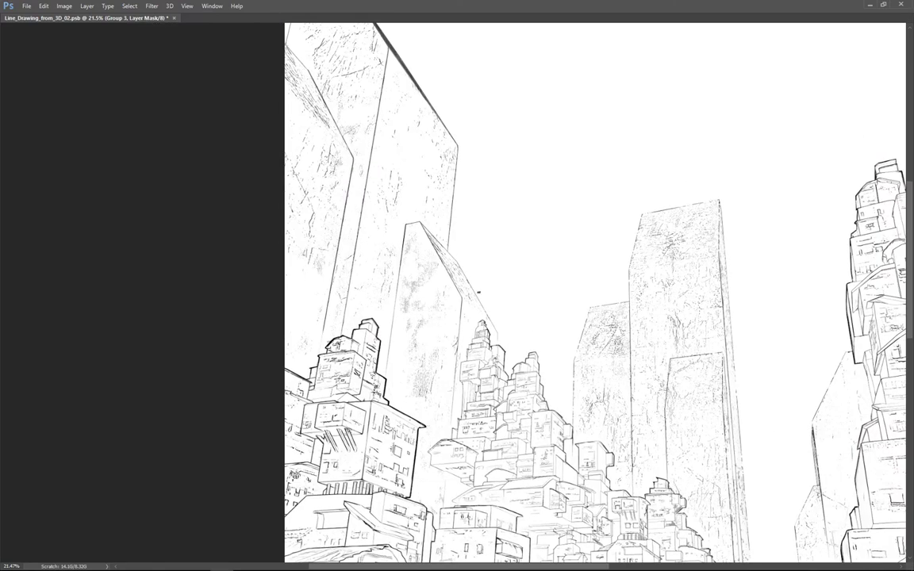
{"action": "left_click_drag", "start_coordinate": [363, 301], "coordinate": [438, 339]}
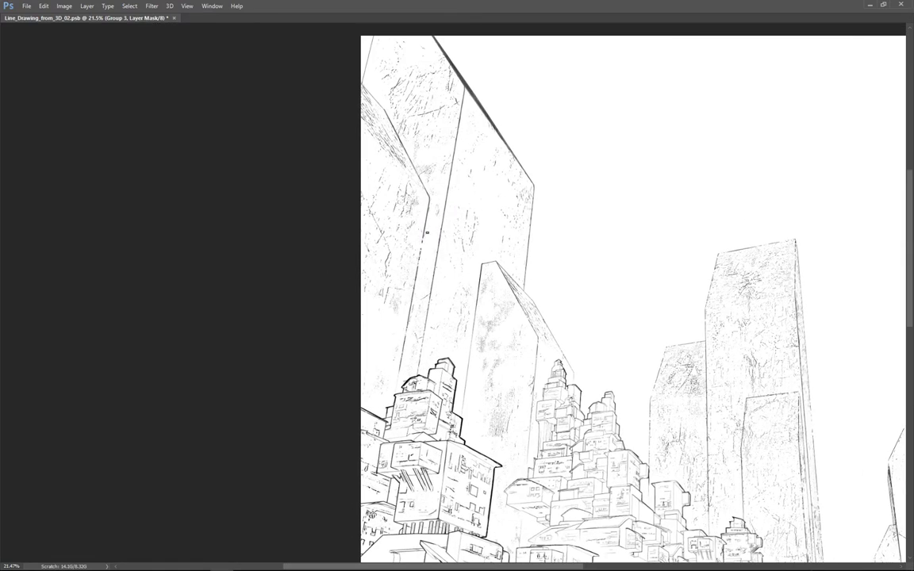
{"action": "scroll", "coordinate": [427, 232], "scroll_direction": "up", "scroll_amount": 3}
{"action": "scroll", "coordinate": [367, 169], "scroll_direction": "up", "scroll_amount": 3}
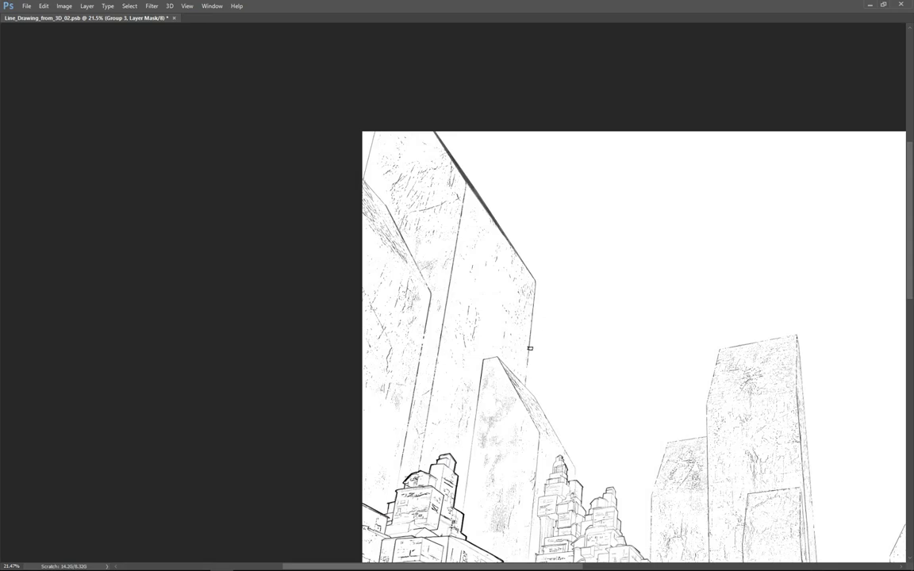
{"action": "scroll", "coordinate": [473, 460], "scroll_direction": "down", "scroll_amount": 6}
{"action": "scroll", "coordinate": [713, 381], "scroll_direction": "down", "scroll_amount": 6}
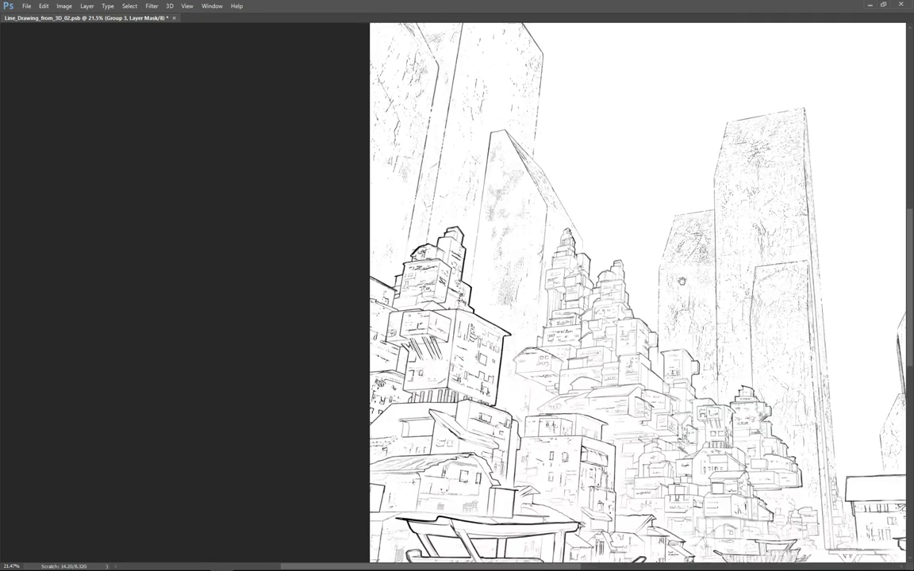
Step: Review the broken tower edges up close and in the whole drawing, and save the file
{"action": "scroll", "coordinate": [713, 342], "scroll_direction": "down", "scroll_amount": 2, "text": "alt"}
{"action": "scroll", "coordinate": [643, 372], "scroll_direction": "up", "scroll_amount": 5, "text": "alt"}
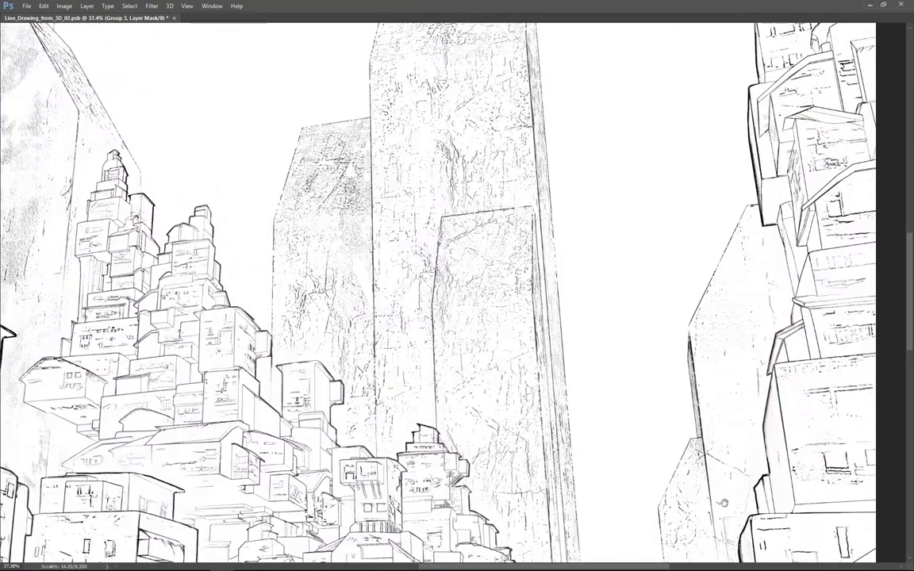
{"action": "scroll", "coordinate": [652, 319], "scroll_direction": "down", "scroll_amount": 3, "text": "alt"}
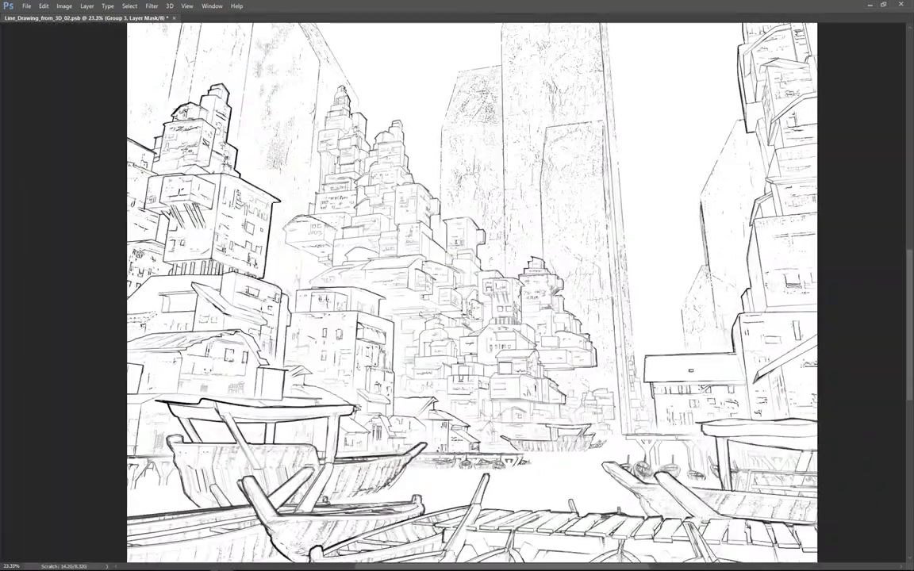
{"action": "scroll", "coordinate": [630, 316], "scroll_direction": "up", "scroll_amount": 3, "text": "alt"}
{"action": "scroll", "coordinate": [584, 340], "scroll_direction": "down", "scroll_amount": 1, "text": "alt"}
{"action": "scroll", "coordinate": [584, 340], "scroll_direction": "down", "scroll_amount": 3, "text": "alt"}
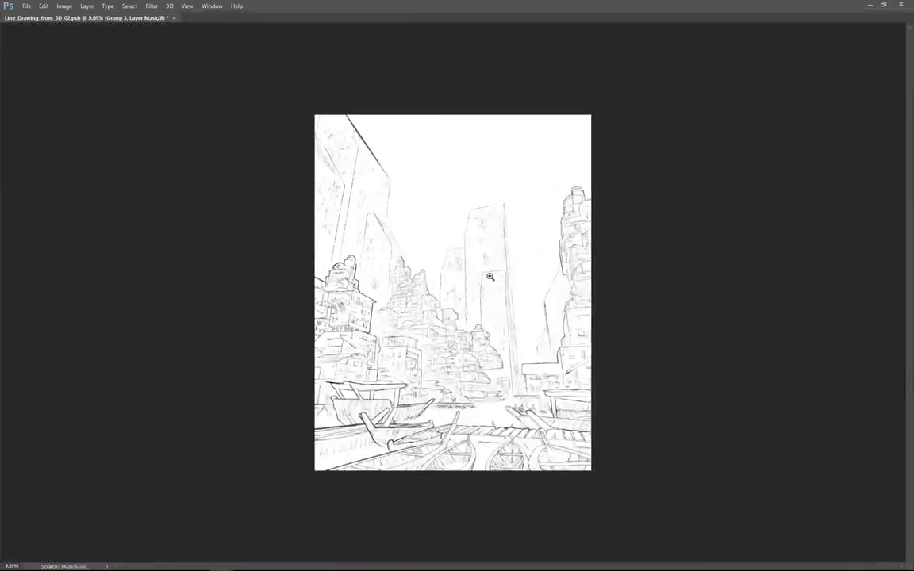
{"action": "scroll", "coordinate": [489, 269], "scroll_direction": "up", "scroll_amount": 2, "text": "alt"}
{"action": "key", "text": "ctrl+s"}
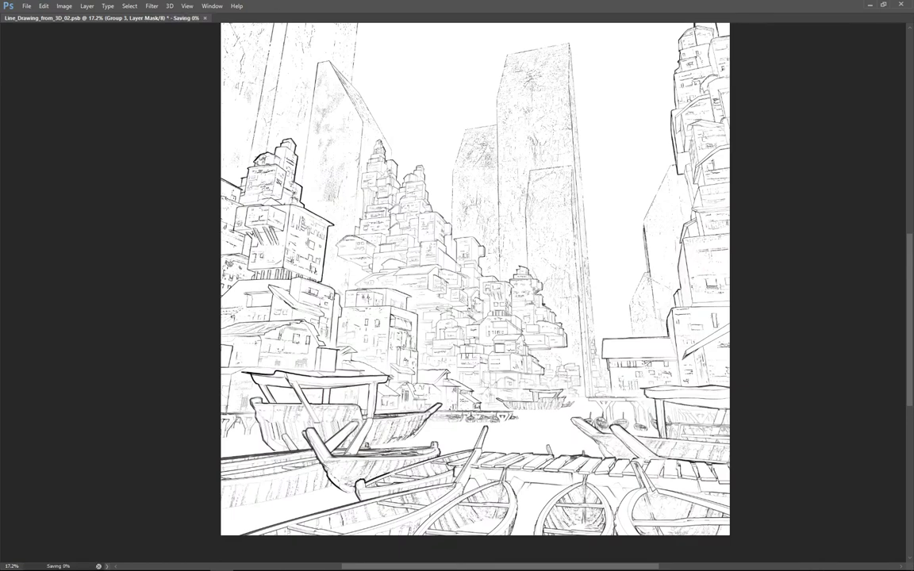
Step: Add a new layer named PO at the top of Group 1 and hide the TX group
{"action": "key", "text": "Tab"}
{"action": "scroll", "coordinate": [516, 317], "scroll_direction": "down", "scroll_amount": 2, "text": "alt"}
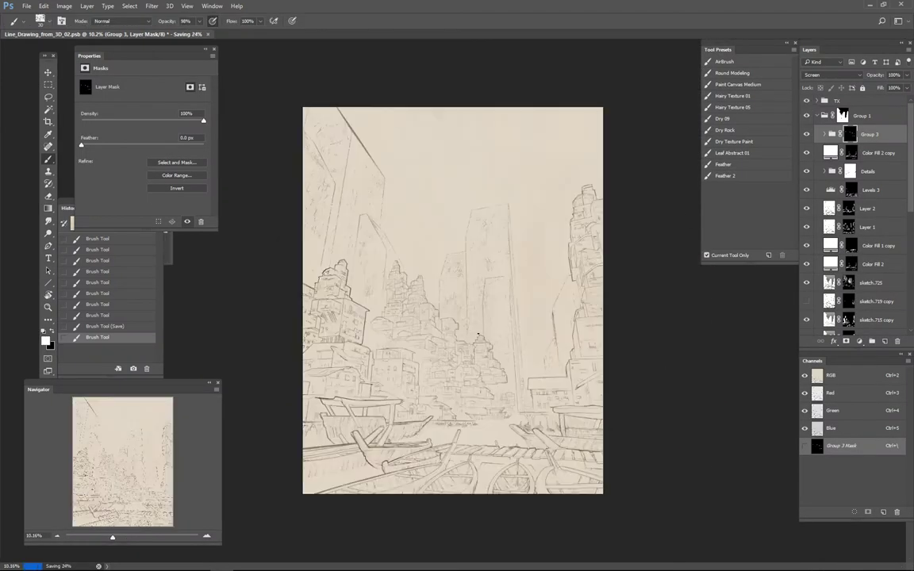
{"action": "key", "text": "ctrl+shift+alt+n"}
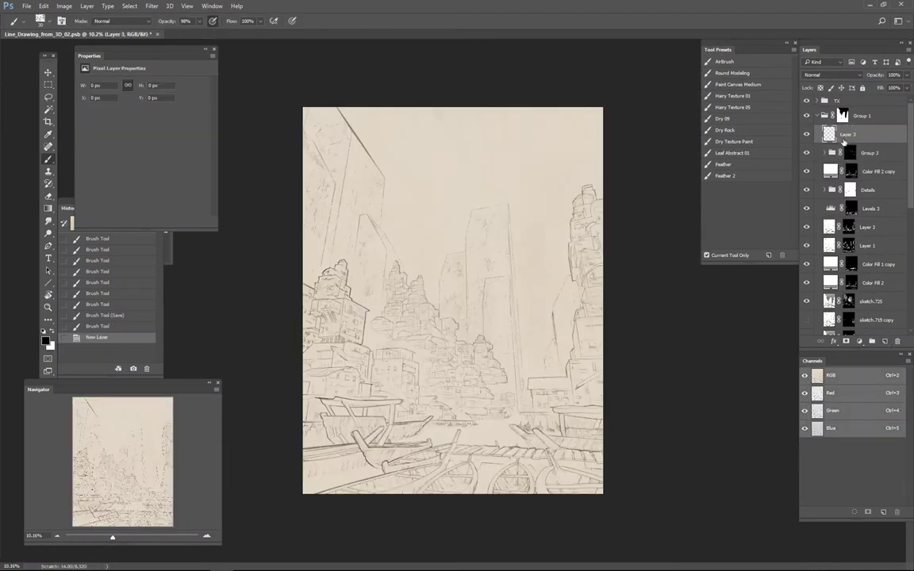
{"action": "double_click", "coordinate": [867, 134]}
{"action": "type", "text": "PO"}
{"action": "key", "text": "Return"}
{"action": "left_click", "coordinate": [806, 102]}
{"action": "scroll", "coordinate": [389, 291], "scroll_direction": "up", "scroll_amount": 5, "text": "alt"}
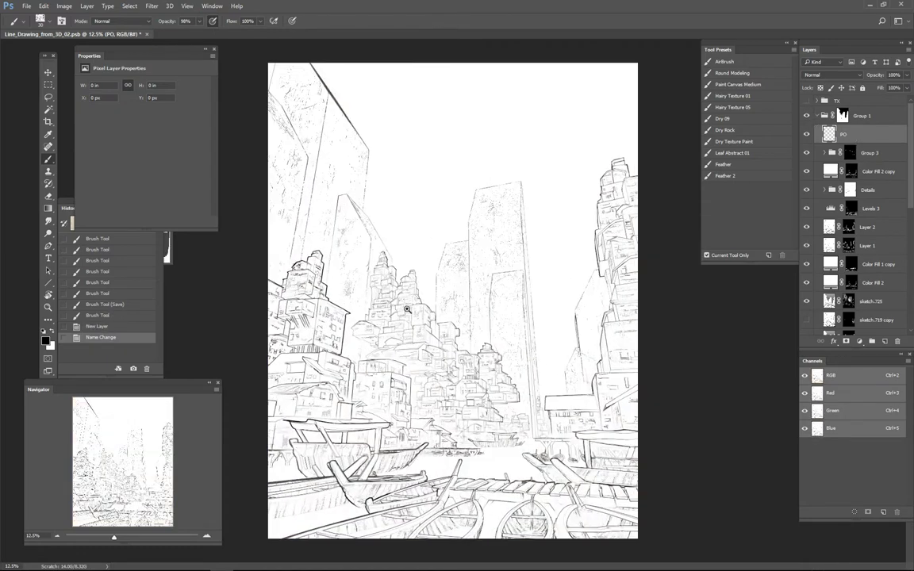
Step: Move the Navigator to the canvas's upper-left corner and enlarge it into a big overview of the drawing
{"action": "key", "text": "Tab"}
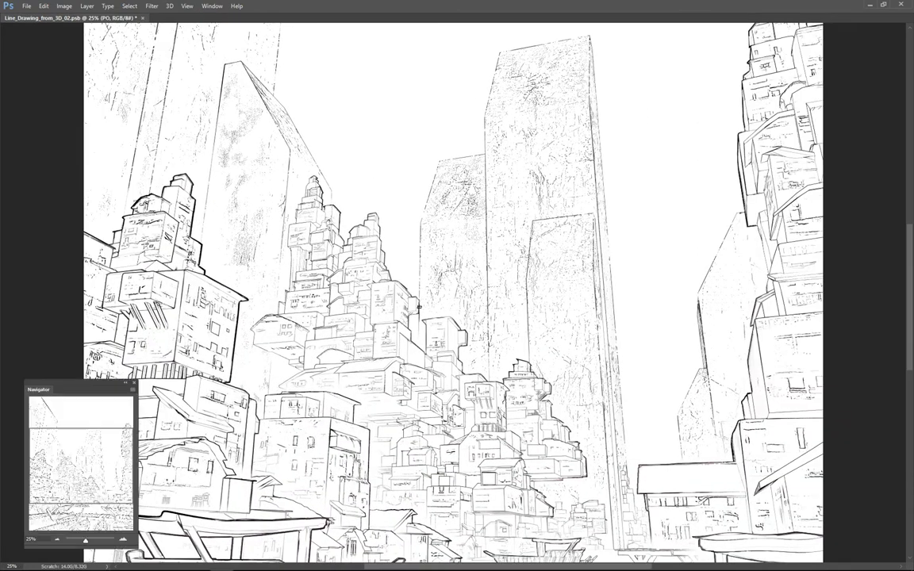
{"action": "left_click_drag", "start_coordinate": [48, 387], "coordinate": [33, 43]}
{"action": "left_click_drag", "start_coordinate": [145, 203], "coordinate": [260, 383]}
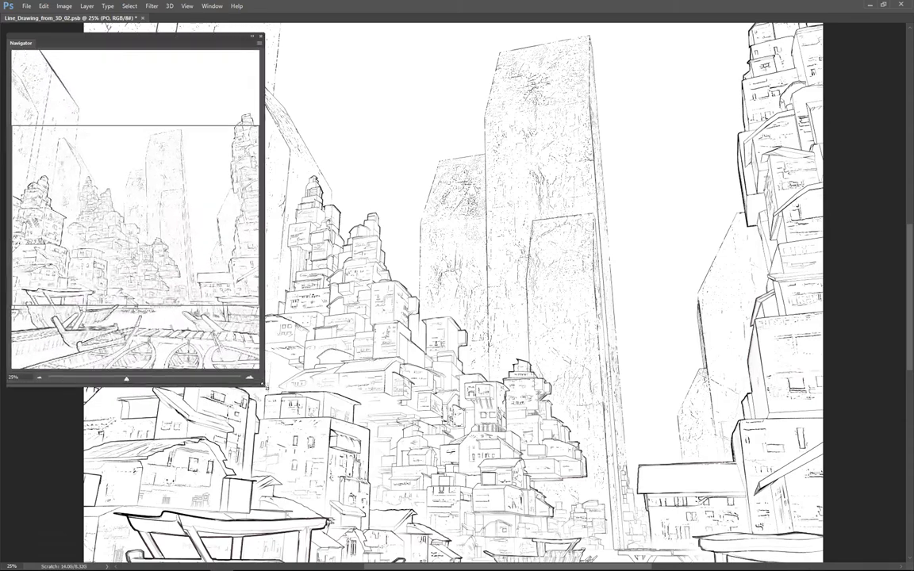
{"action": "left_click_drag", "start_coordinate": [171, 212], "coordinate": [123, 194]}
{"action": "right_click", "coordinate": [454, 236]}
{"action": "key", "text": "Return"}
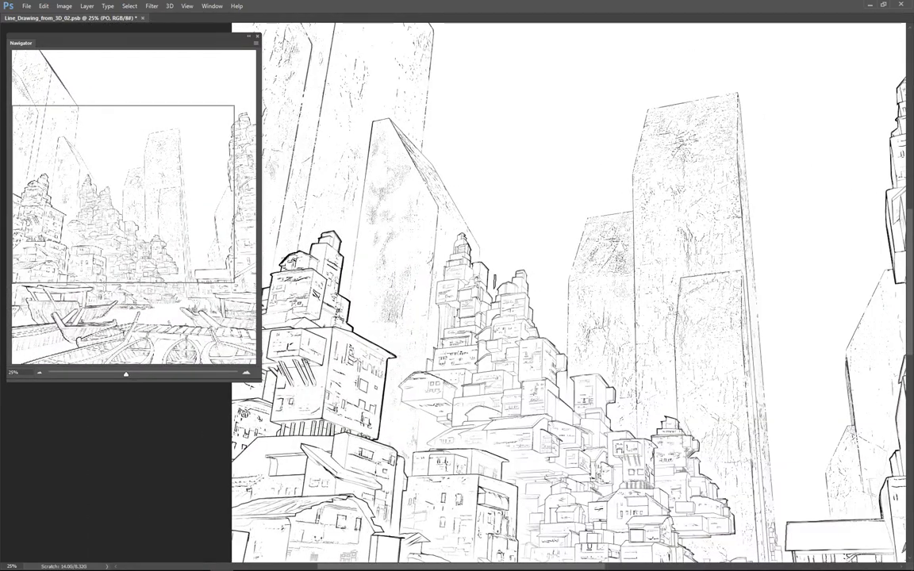
{"action": "key", "text": "Tab"}
{"action": "key", "text": "Tab"}
{"action": "key", "text": "Tab"}
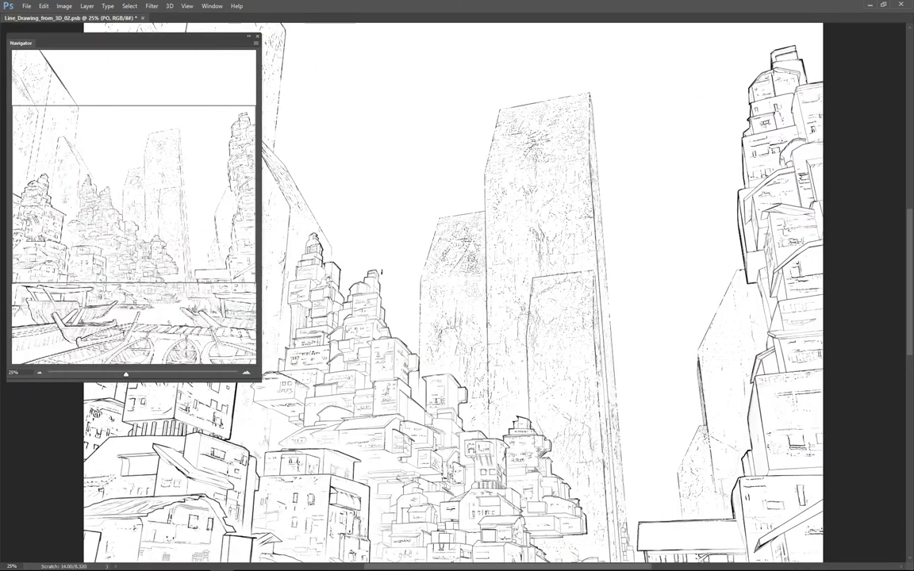
Step: Draw thin vertical stilts with a small brush under the outer end of the overhanging house on the central tower cluster
{"action": "scroll", "coordinate": [384, 268], "scroll_direction": "up", "scroll_amount": 5, "text": "alt"}
{"action": "key", "text": "Tab"}
{"action": "key", "text": "Tab"}
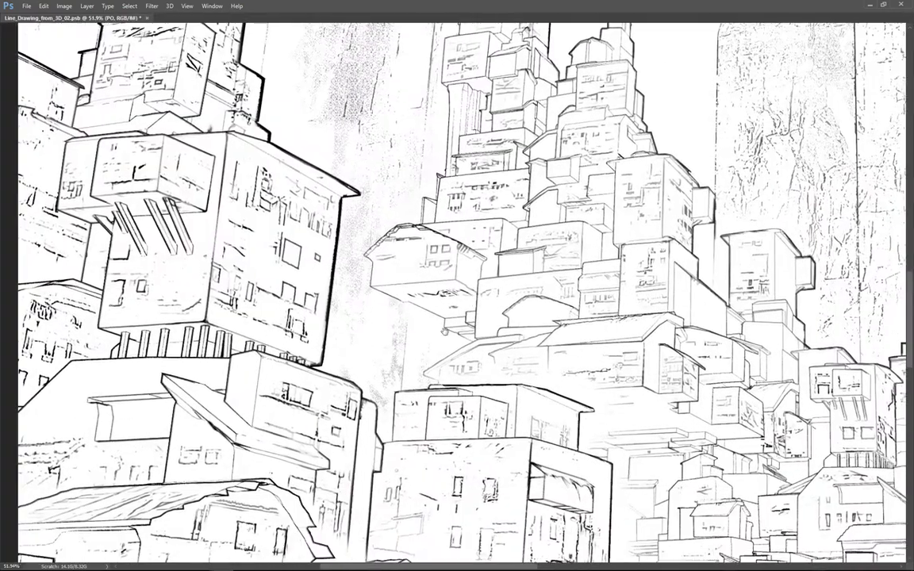
{"action": "mouse_move", "coordinate": [358, 277]}
{"action": "left_mouse_down"}
{"action": "mouse_move", "coordinate": [342, 354]}
{"action": "mouse_move", "coordinate": [355, 319]}
{"action": "mouse_move", "coordinate": [352, 273]}
{"action": "left_mouse_up"}
{"action": "right_click", "coordinate": [413, 232]}
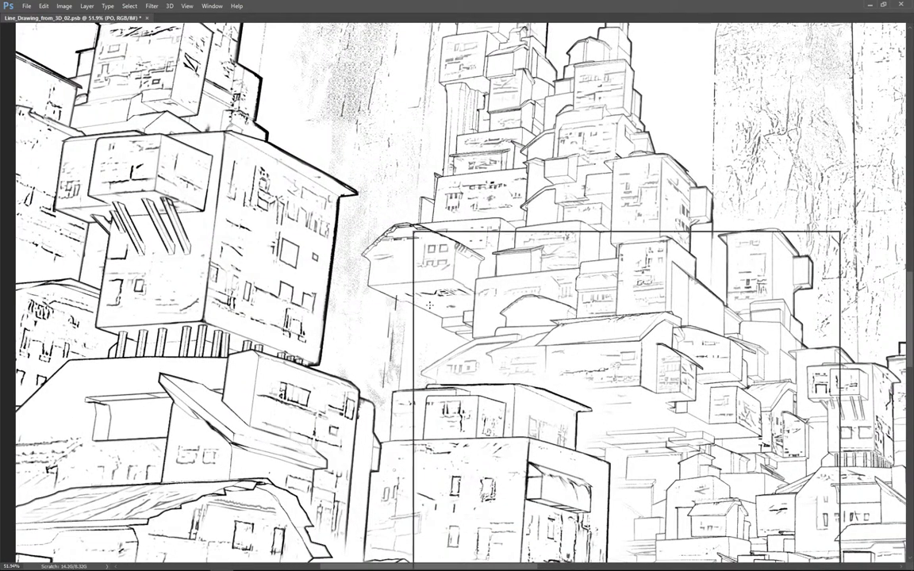
{"action": "key", "text": "Return"}
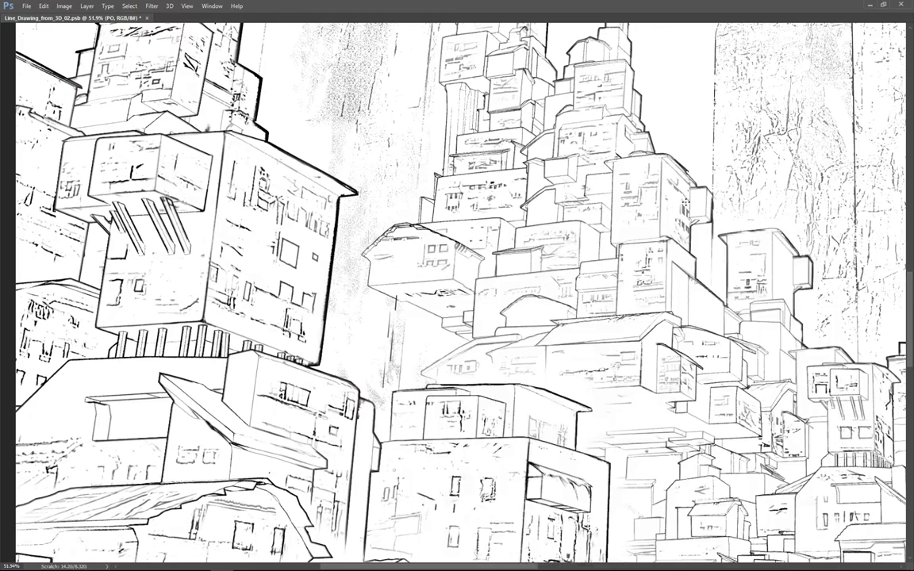
{"action": "right_click", "coordinate": [352, 280]}
{"action": "key", "text": "Return"}
{"action": "mouse_move", "coordinate": [375, 287]}
{"action": "left_mouse_down"}
{"action": "mouse_move", "coordinate": [374, 396]}
{"action": "mouse_move", "coordinate": [365, 396]}
{"action": "left_mouse_up"}
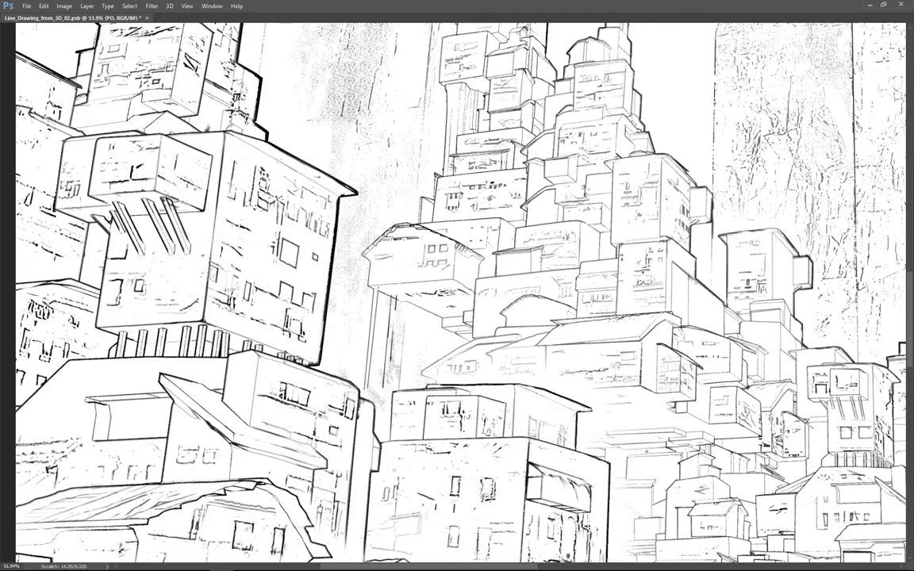
Step: Draw further stilts under the inner end of the overhanging house, down to the roofs below
{"action": "left_click_drag", "start_coordinate": [375, 236], "coordinate": [444, 239], "text": "ctrl"}
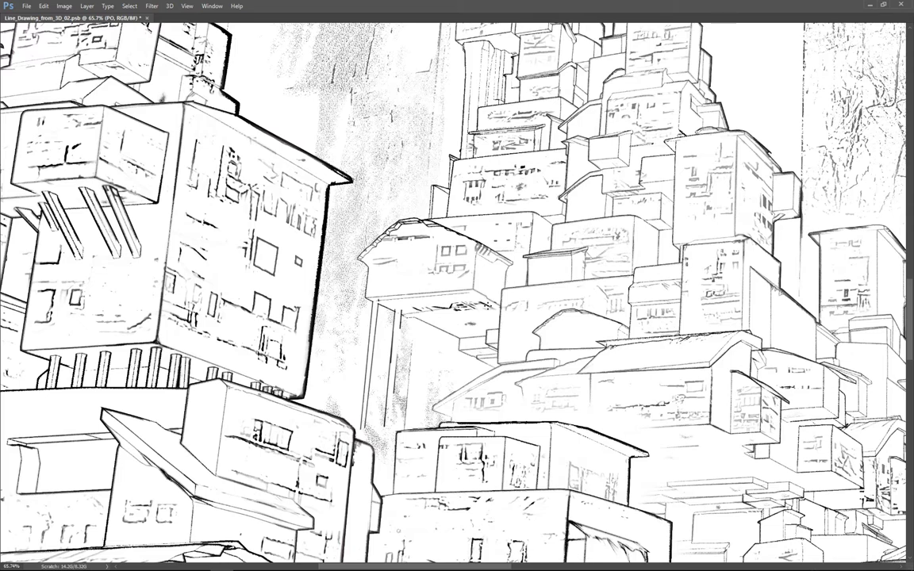
{"action": "left_click_drag", "start_coordinate": [406, 312], "coordinate": [463, 307]}
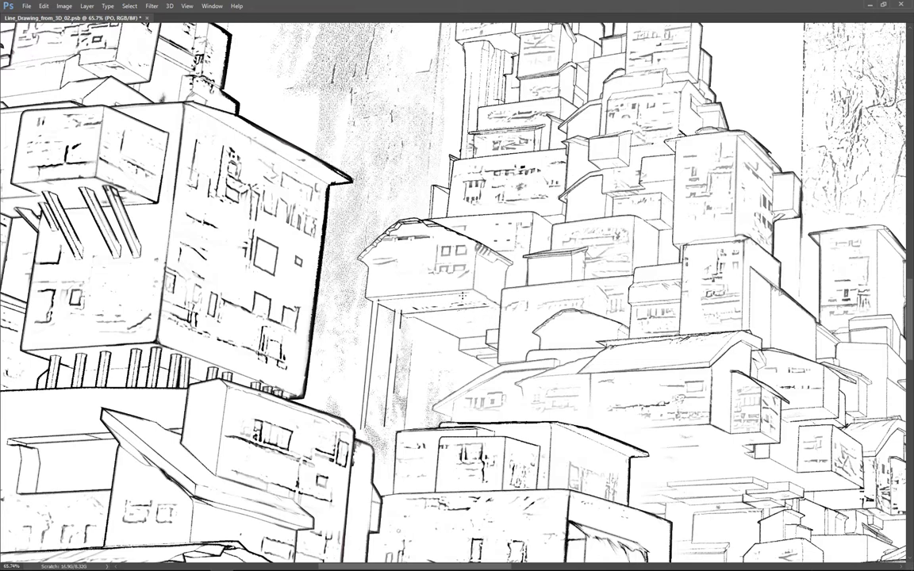
{"action": "left_click_drag", "start_coordinate": [457, 390], "coordinate": [465, 316]}
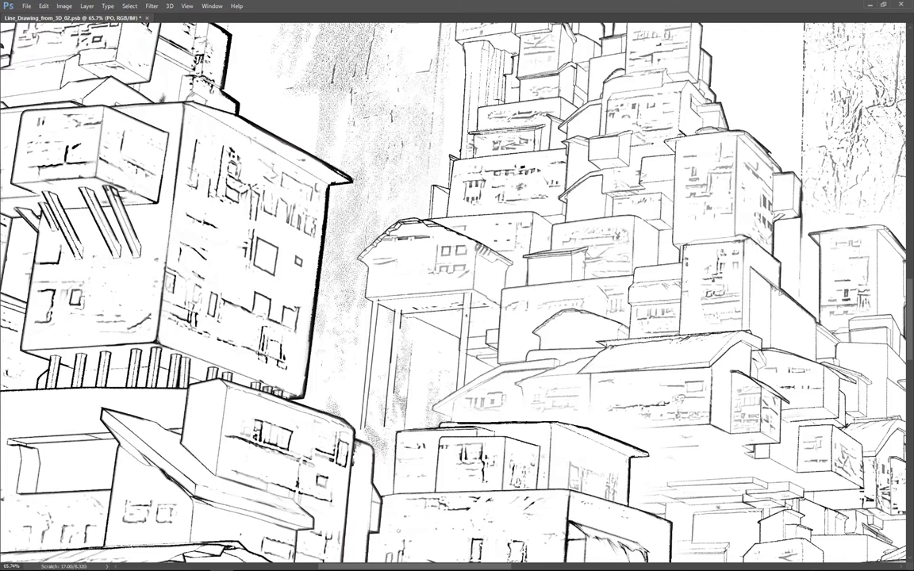
{"action": "mouse_move", "coordinate": [457, 317]}
{"action": "left_mouse_down"}
{"action": "mouse_move", "coordinate": [368, 346]}
{"action": "mouse_move", "coordinate": [349, 300]}
{"action": "left_mouse_up"}
{"action": "key", "text": "ctrl+z"}
{"action": "left_click_drag", "start_coordinate": [347, 367], "coordinate": [350, 300]}
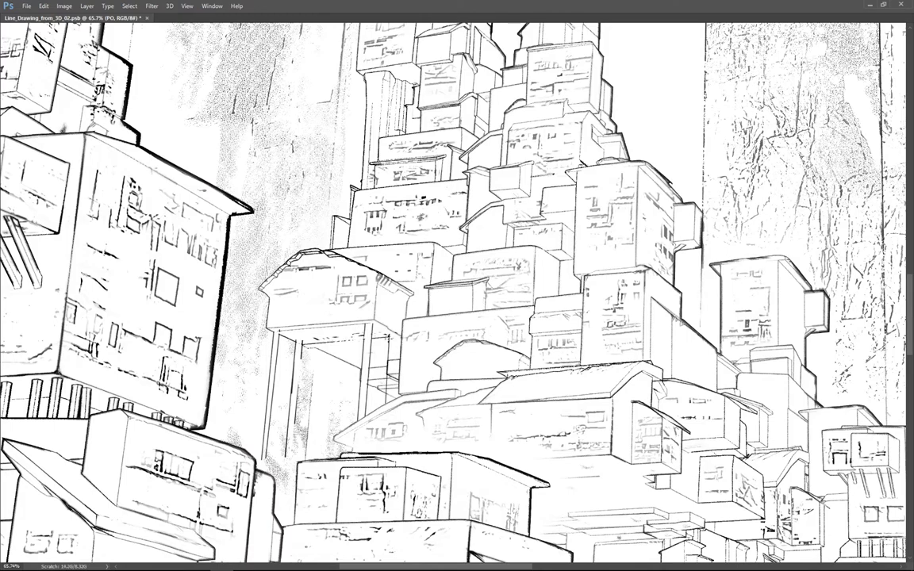
{"action": "left_click_drag", "start_coordinate": [353, 363], "coordinate": [356, 303]}
Step: Move the PO layer above Group 1 and place a merged copy of the visible line art beneath it
{"action": "scroll", "coordinate": [366, 300], "scroll_direction": "down", "scroll_amount": 2, "text": "alt"}
{"action": "scroll", "coordinate": [507, 302], "scroll_direction": "up", "scroll_amount": 2, "text": "alt"}
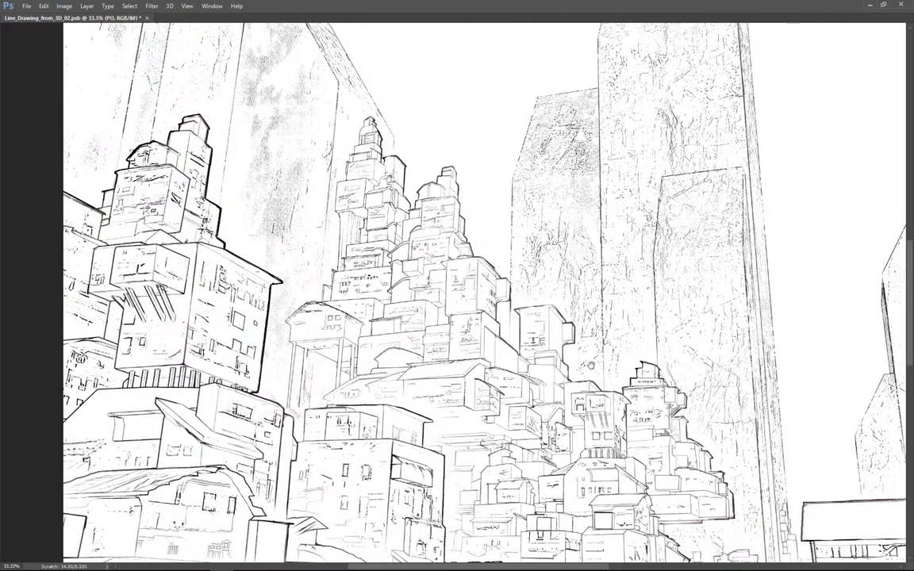
{"action": "key", "text": "Tab"}
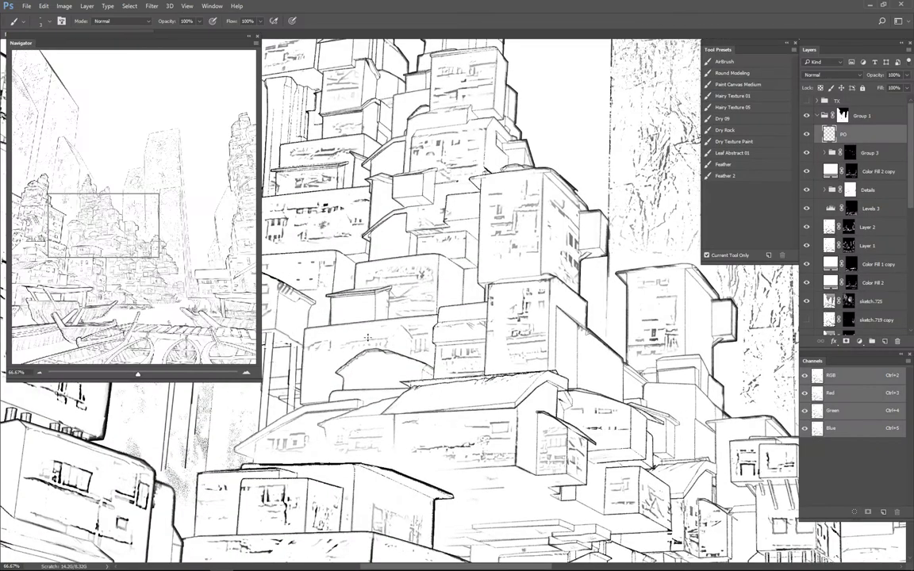
{"action": "left_click_drag", "start_coordinate": [879, 123], "coordinate": [871, 145]}
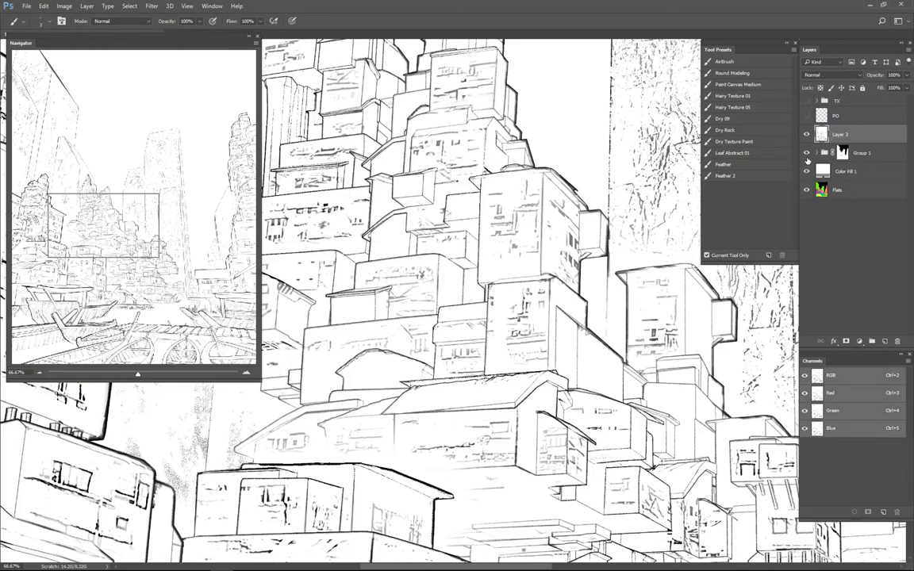
Step: Draw small rectangular windows on the gabled house in the middle of the cluster and on the wall behind it
{"action": "scroll", "coordinate": [355, 339], "scroll_direction": "up", "scroll_amount": 2, "text": "alt"}
{"action": "key", "text": "Tab"}
{"action": "left_click_drag", "start_coordinate": [345, 344], "coordinate": [365, 354]}
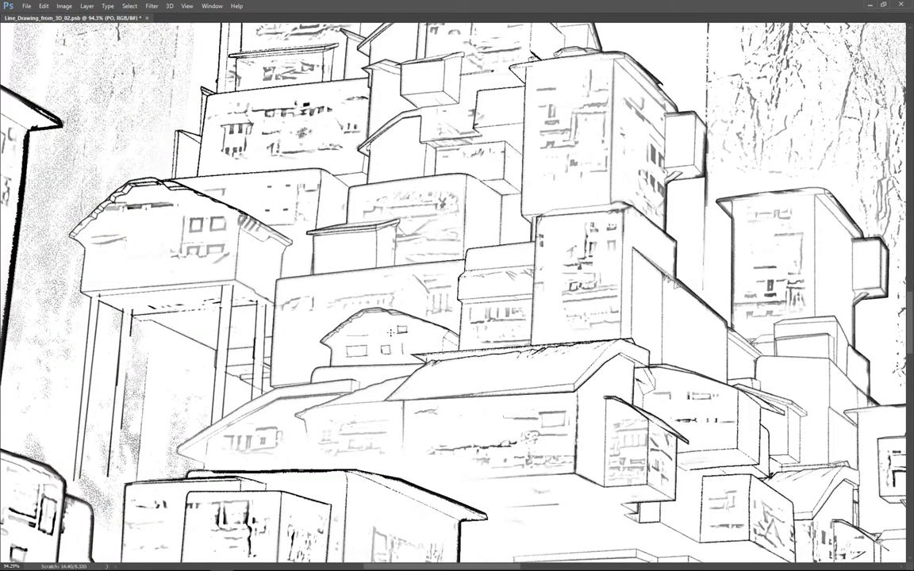
{"action": "left_click_drag", "start_coordinate": [352, 360], "coordinate": [330, 370]}
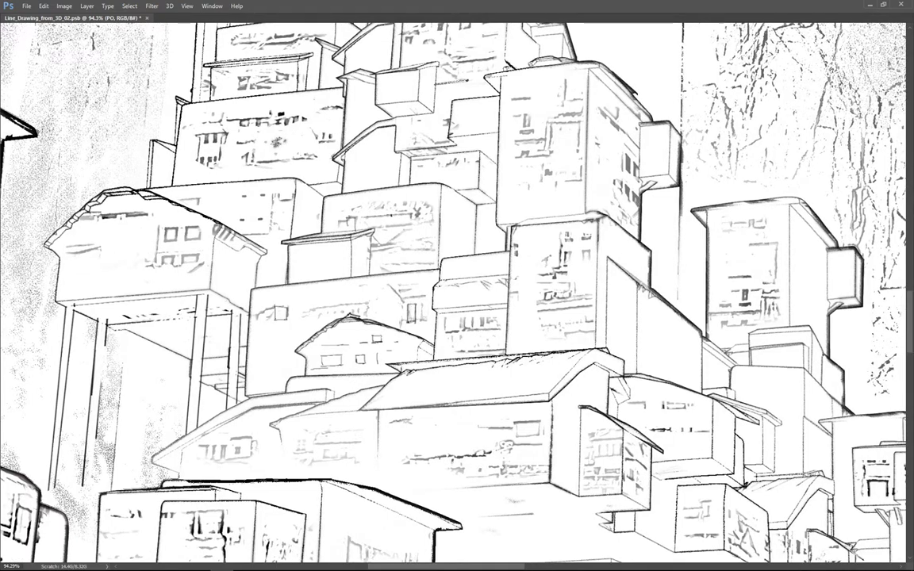
Step: Lower the PO layer's opacity and clip a Levels adjustment to it
{"action": "scroll", "coordinate": [407, 271], "scroll_direction": "down", "scroll_amount": 5, "text": "alt"}
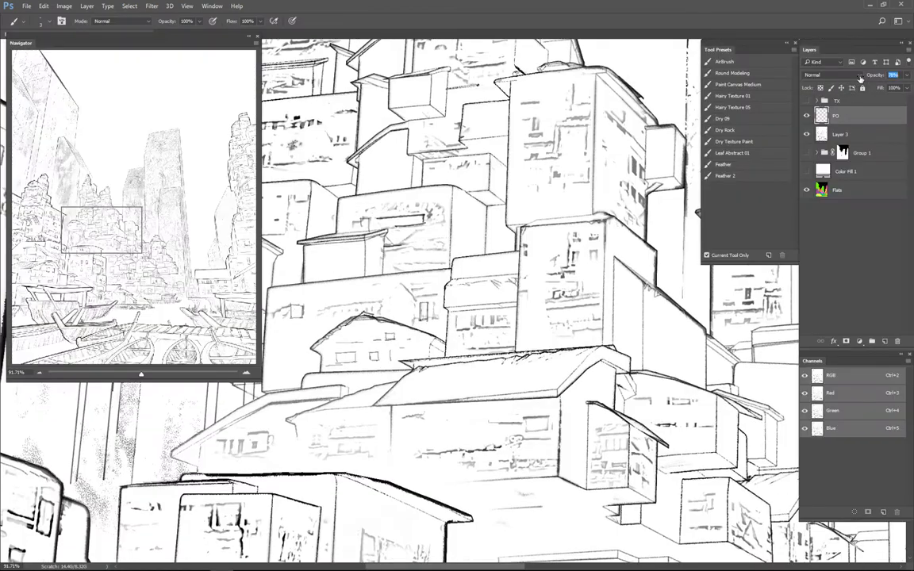
{"action": "key", "text": "ctrl+l"}
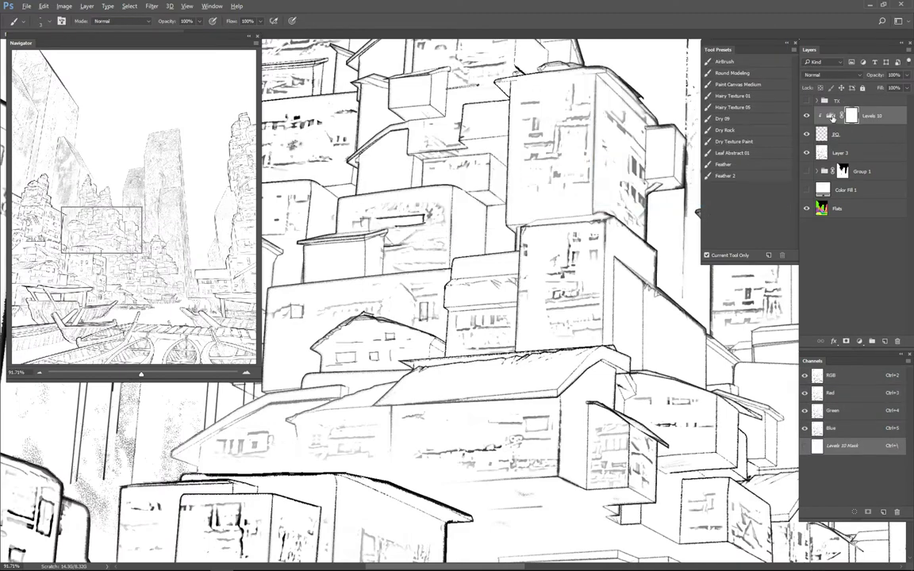
{"action": "left_click", "coordinate": [829, 117]}
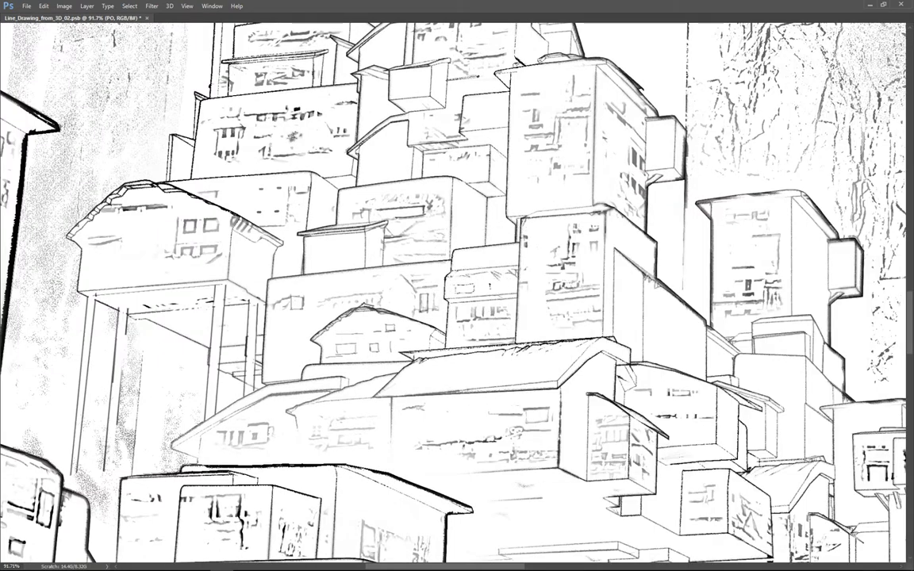
Step: Draw rows of small windows on the long wide house and its neighbouring facades in the central cluster
{"action": "left_click_drag", "start_coordinate": [433, 219], "coordinate": [522, 201]}
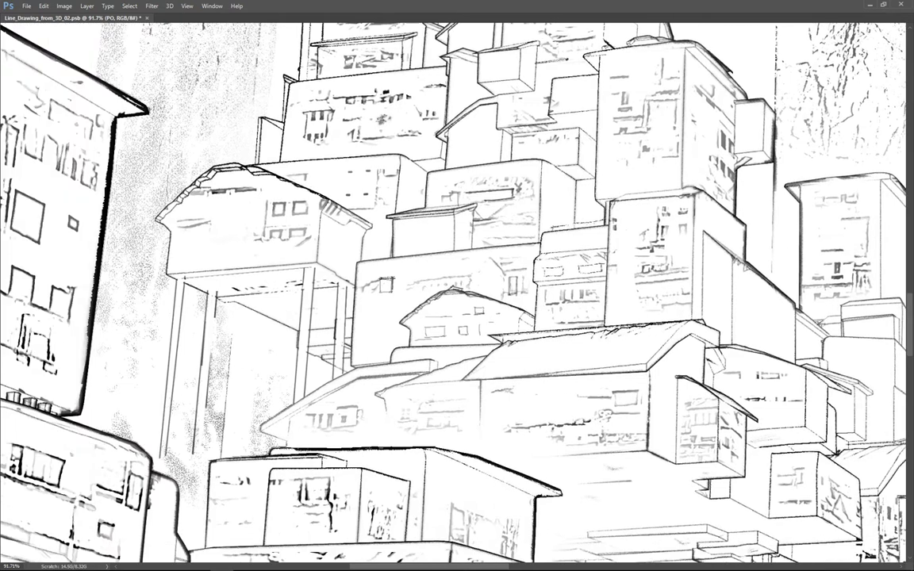
{"action": "left_click_drag", "start_coordinate": [488, 305], "coordinate": [329, 362]}
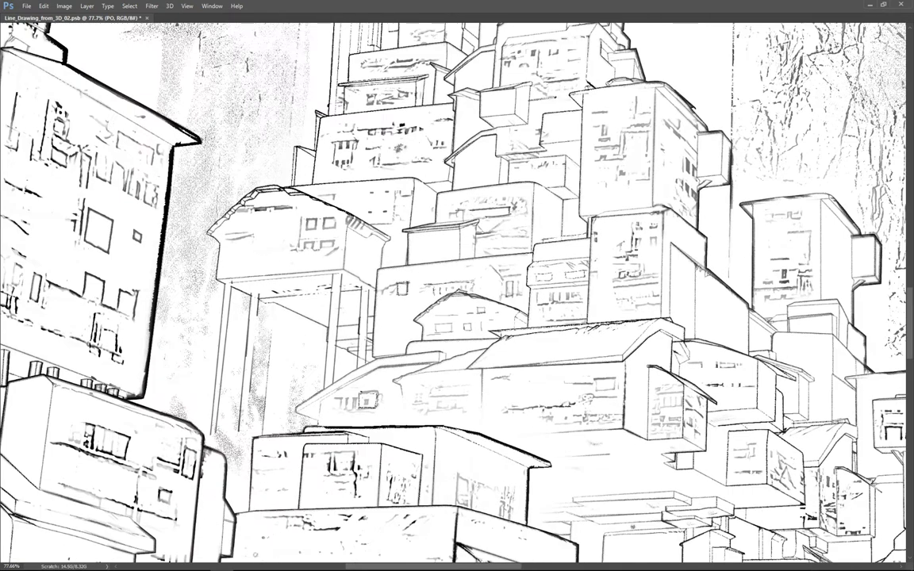
{"action": "left_click_drag", "start_coordinate": [513, 367], "coordinate": [477, 282]}
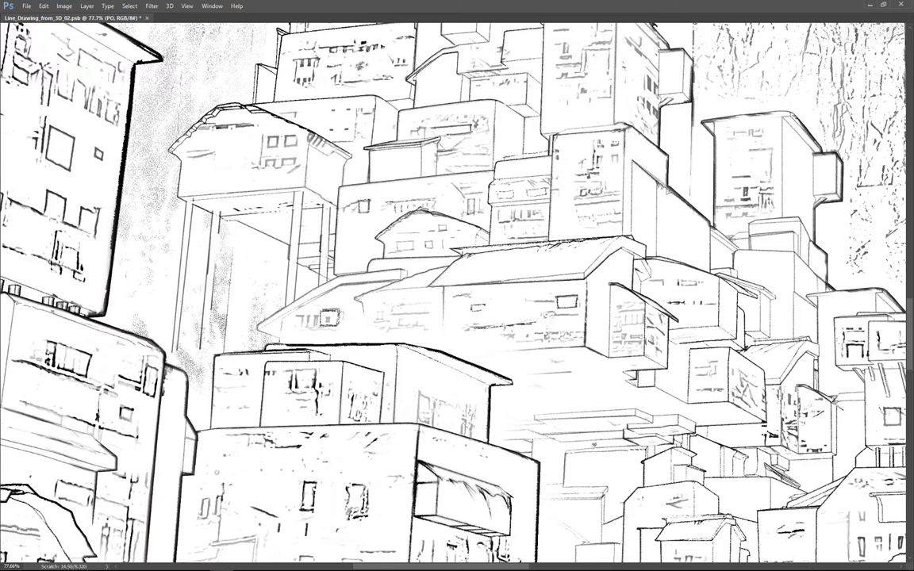
{"action": "mouse_move", "coordinate": [472, 308]}
{"action": "left_mouse_down"}
{"action": "mouse_move", "coordinate": [506, 308]}
{"action": "mouse_move", "coordinate": [465, 285]}
{"action": "mouse_move", "coordinate": [452, 293]}
{"action": "mouse_move", "coordinate": [424, 282]}
{"action": "mouse_move", "coordinate": [381, 222]}
{"action": "left_mouse_up"}
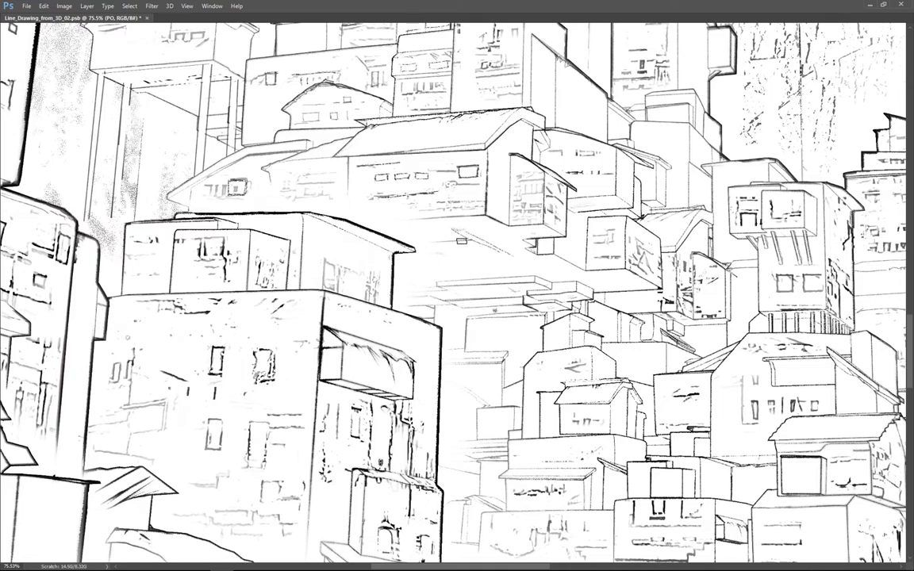
Step: Draw a long vertical support pillar from beneath the wide house down to the lower houses, with a bend near its base
{"action": "scroll", "coordinate": [425, 225], "scroll_direction": "down", "scroll_amount": 2, "text": "alt"}
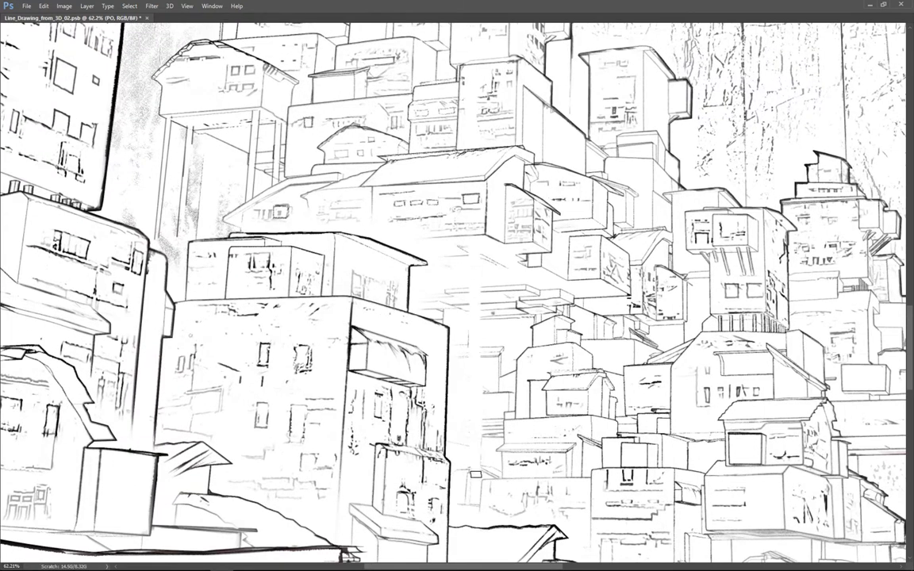
{"action": "left_click_drag", "start_coordinate": [470, 251], "coordinate": [470, 314]}
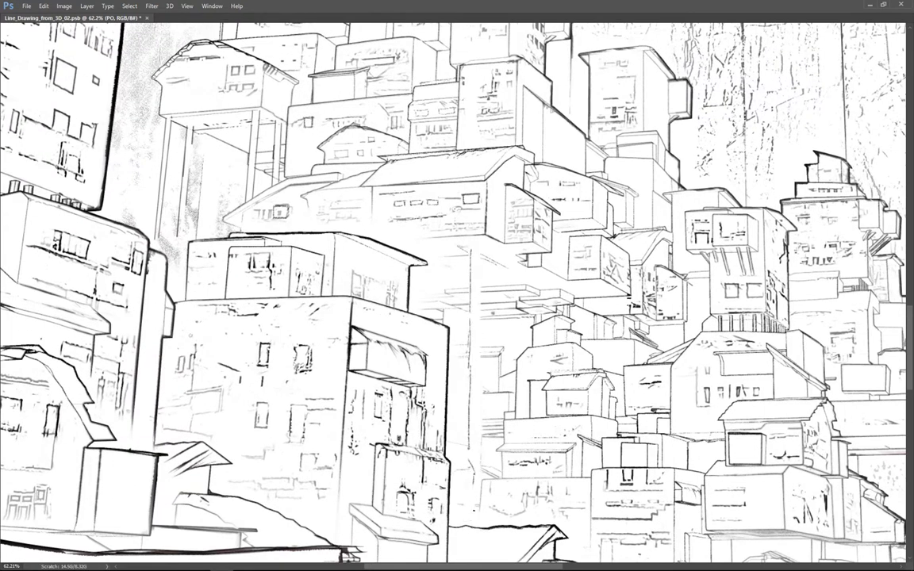
{"action": "left_click_drag", "start_coordinate": [480, 476], "coordinate": [480, 515]}
{"action": "left_click_drag", "start_coordinate": [478, 321], "coordinate": [478, 430]}
{"action": "left_click_drag", "start_coordinate": [448, 245], "coordinate": [464, 245], "text": "ctrl"}
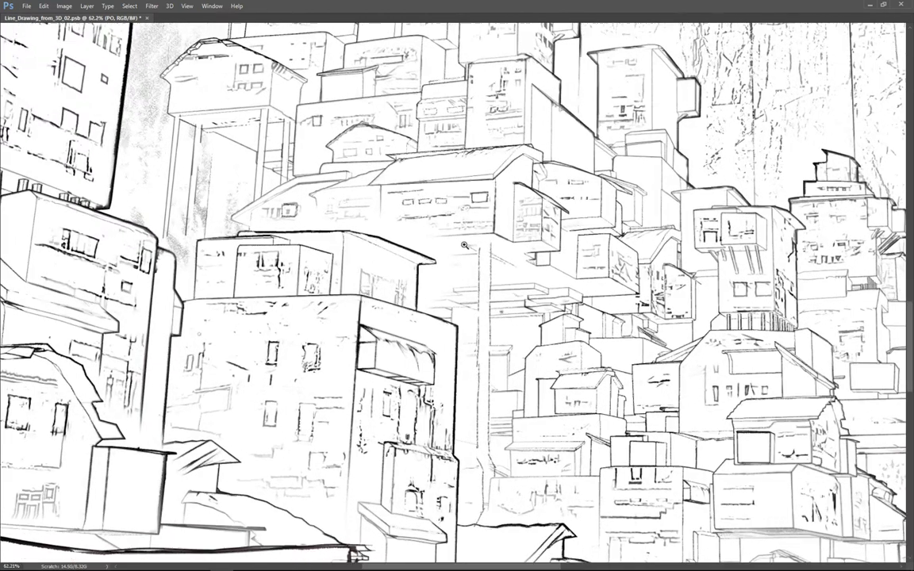
Step: Draw small windows on the box house beside the long pillar and on the upper block of the central tower
{"action": "left_click_drag", "start_coordinate": [434, 211], "coordinate": [399, 200]}
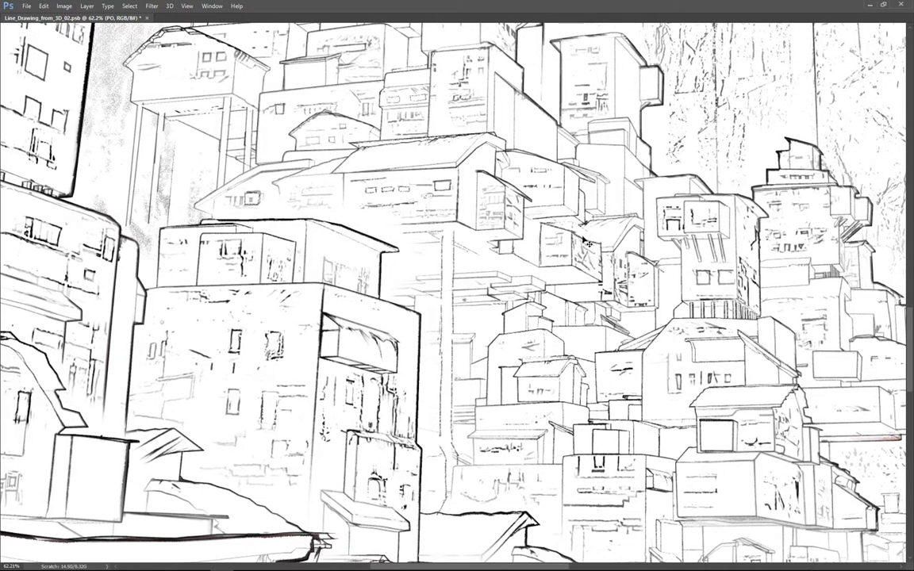
{"action": "left_click_drag", "start_coordinate": [495, 217], "coordinate": [467, 219]}
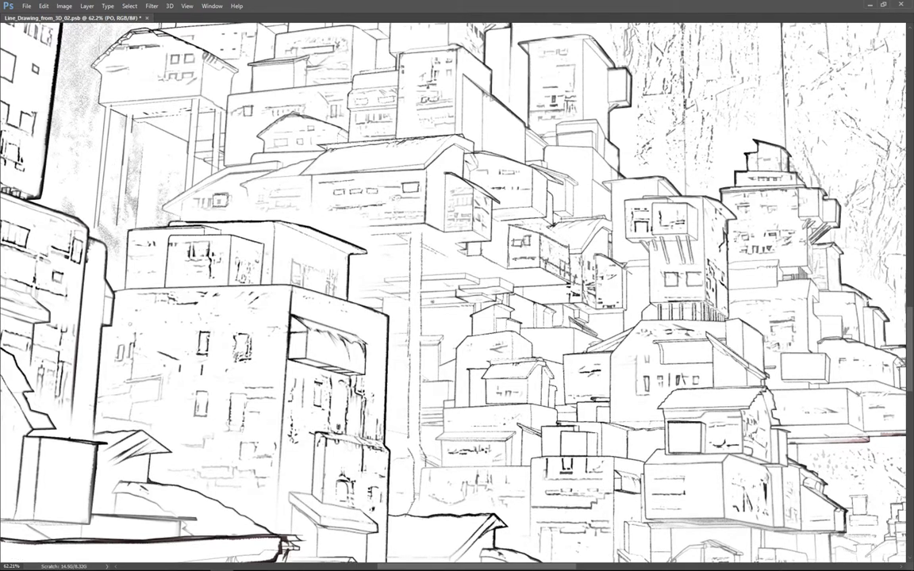
{"action": "scroll", "coordinate": [518, 250], "scroll_direction": "up", "scroll_amount": 1, "text": "alt"}
{"action": "scroll", "coordinate": [518, 227], "scroll_direction": "down", "scroll_amount": 2, "text": "alt"}
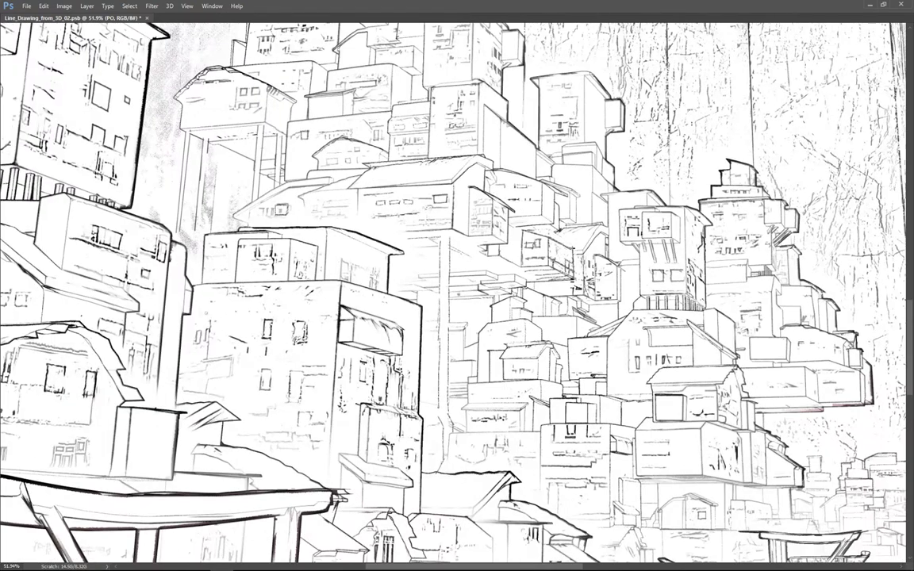
{"action": "scroll", "coordinate": [434, 244], "scroll_direction": "up", "scroll_amount": 1, "text": "alt"}
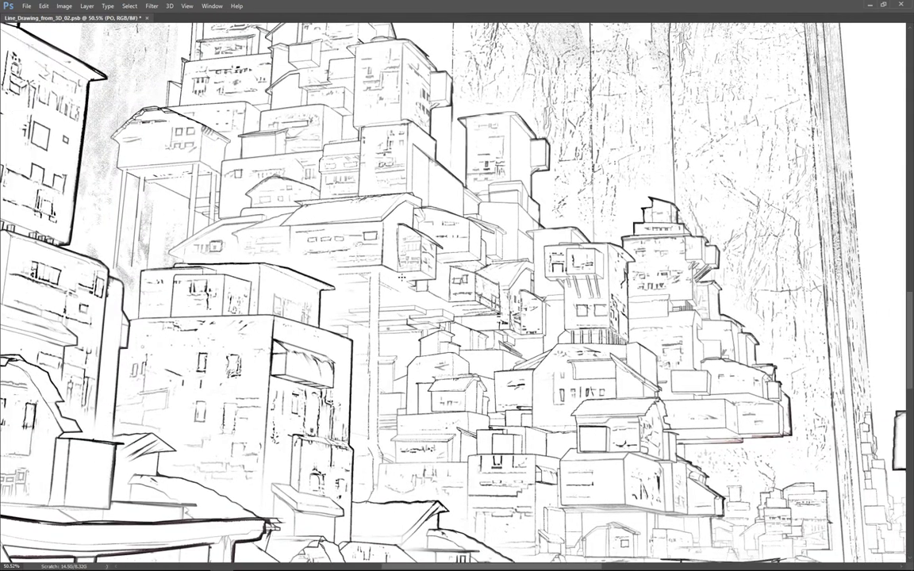
{"action": "left_click_drag", "start_coordinate": [516, 278], "coordinate": [470, 261]}
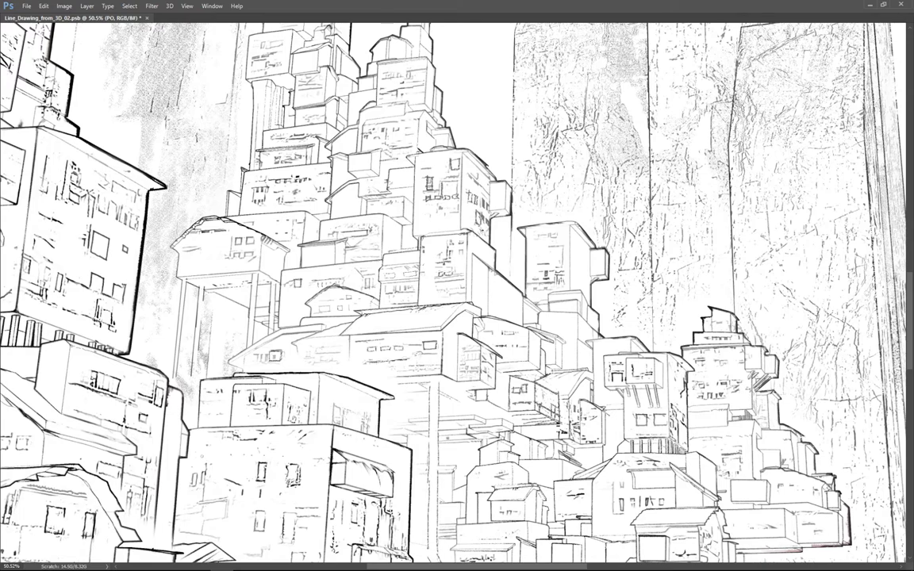
Step: Draw curved, crossing support beams beneath the overhanging house at the outer edge of the central cluster, reaching down to the lower houses
{"action": "scroll", "coordinate": [437, 359], "scroll_direction": "down", "scroll_amount": 3, "text": "alt"}
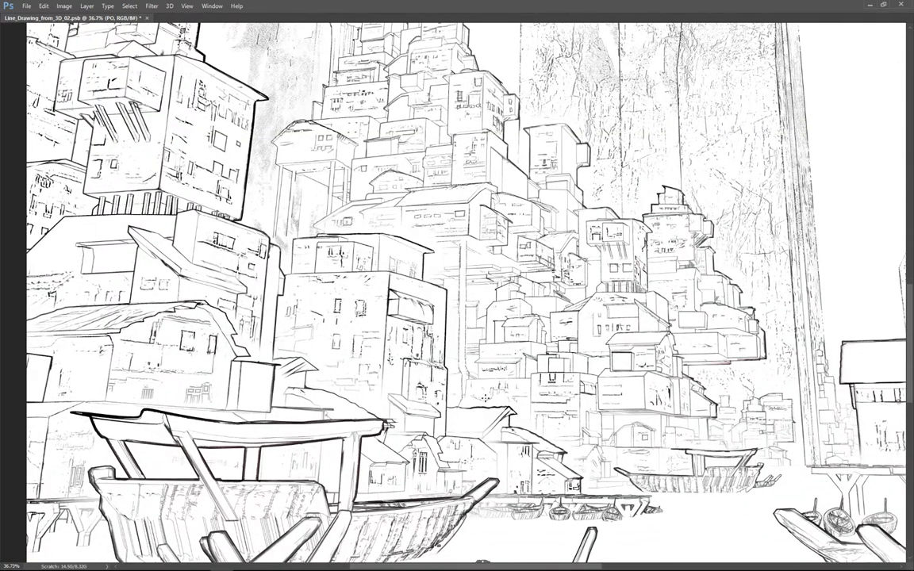
{"action": "scroll", "coordinate": [578, 258], "scroll_direction": "up", "scroll_amount": 3, "text": "alt"}
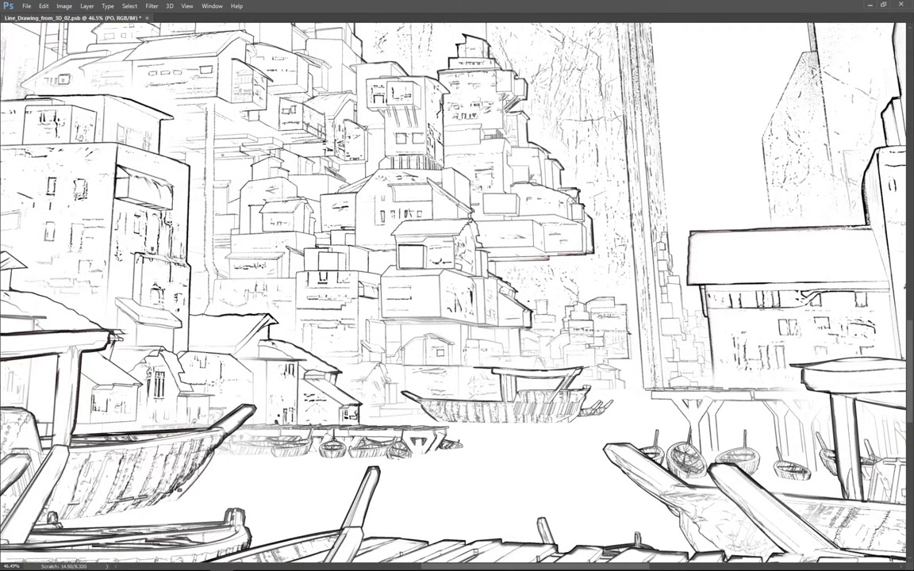
{"action": "left_click_drag", "start_coordinate": [591, 253], "coordinate": [531, 305]}
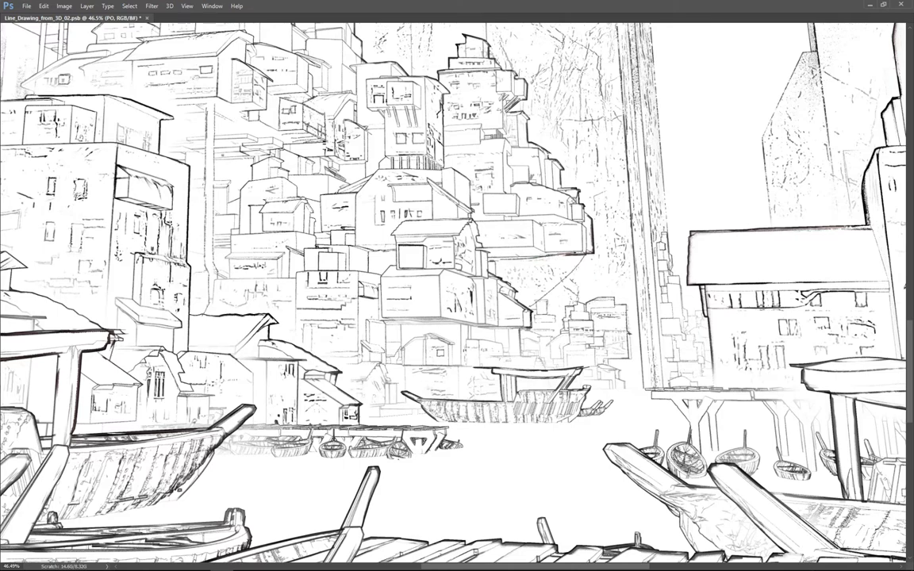
{"action": "mouse_move", "coordinate": [550, 261]}
{"action": "left_mouse_down"}
{"action": "mouse_move", "coordinate": [486, 252]}
{"action": "mouse_move", "coordinate": [523, 274]}
{"action": "mouse_move", "coordinate": [521, 293]}
{"action": "left_mouse_up"}
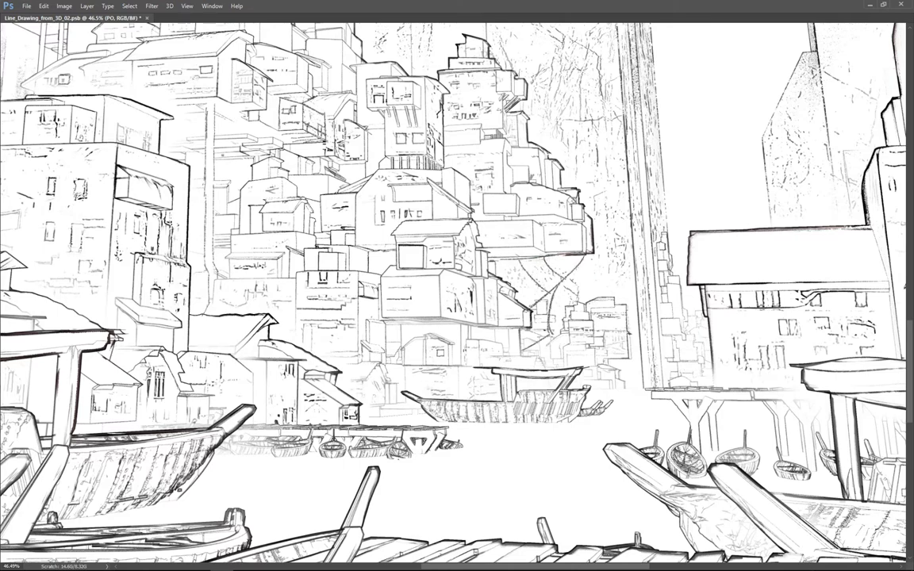
{"action": "scroll", "coordinate": [536, 325], "scroll_direction": "up", "scroll_amount": 3, "text": "alt"}
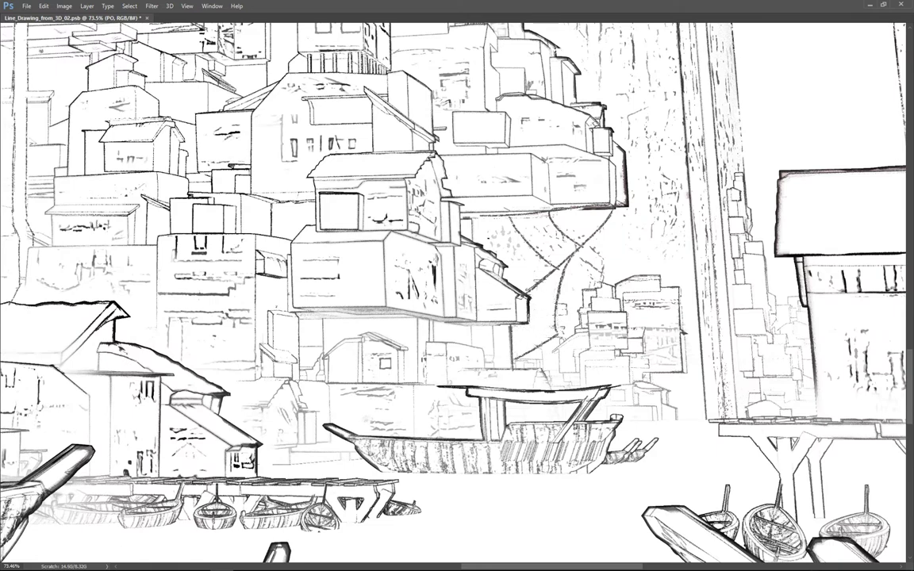
{"action": "scroll", "coordinate": [471, 409], "scroll_direction": "up", "scroll_amount": 3, "text": "alt"}
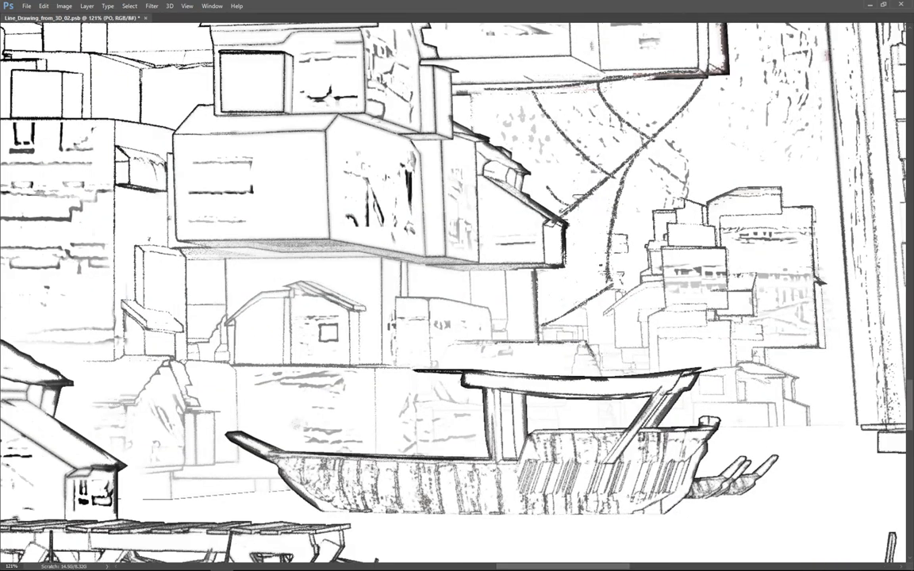
Step: Choose another brush preset and draw small windows on the overhanging houses and short slanted struts under their lower edge
{"action": "right_click", "coordinate": [487, 233]}
{"action": "double_click", "coordinate": [547, 310]}
{"action": "key", "text": "Tab"}
{"action": "key", "text": "Tab"}
{"action": "scroll", "coordinate": [619, 266], "scroll_direction": "down", "scroll_amount": 3, "text": "alt"}
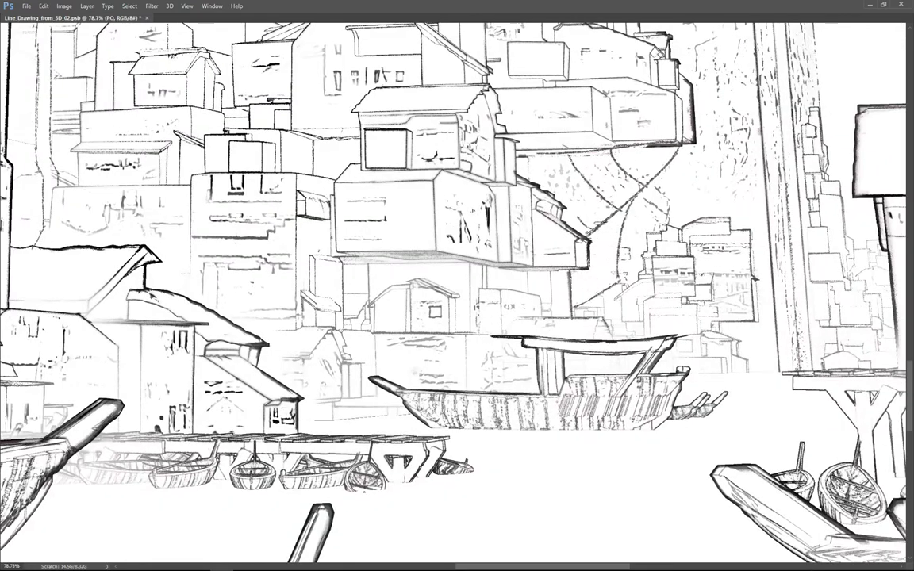
{"action": "scroll", "coordinate": [694, 168], "scroll_direction": "down", "scroll_amount": 2, "text": "alt"}
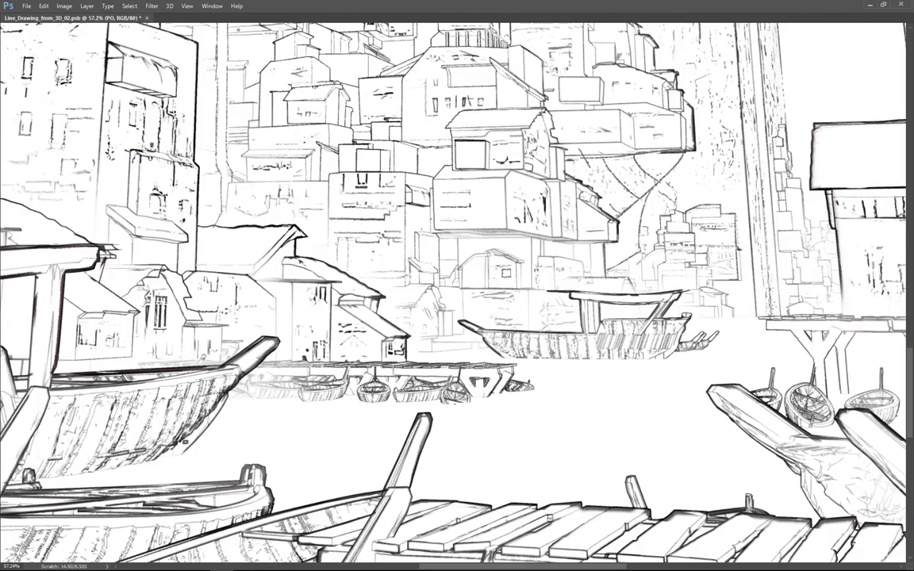
{"action": "scroll", "coordinate": [611, 179], "scroll_direction": "down", "scroll_amount": 2, "text": "alt"}
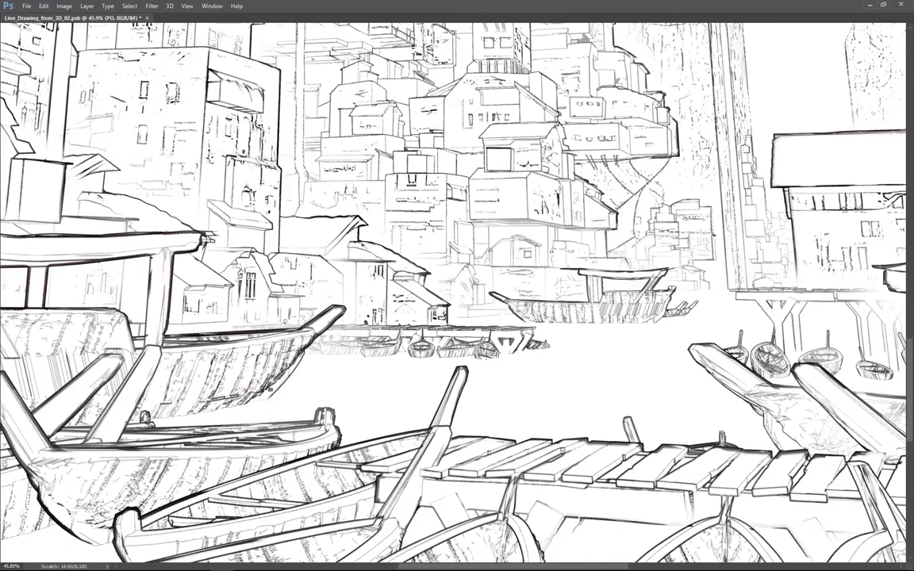
{"action": "scroll", "coordinate": [456, 294], "scroll_direction": "up", "scroll_amount": 3}
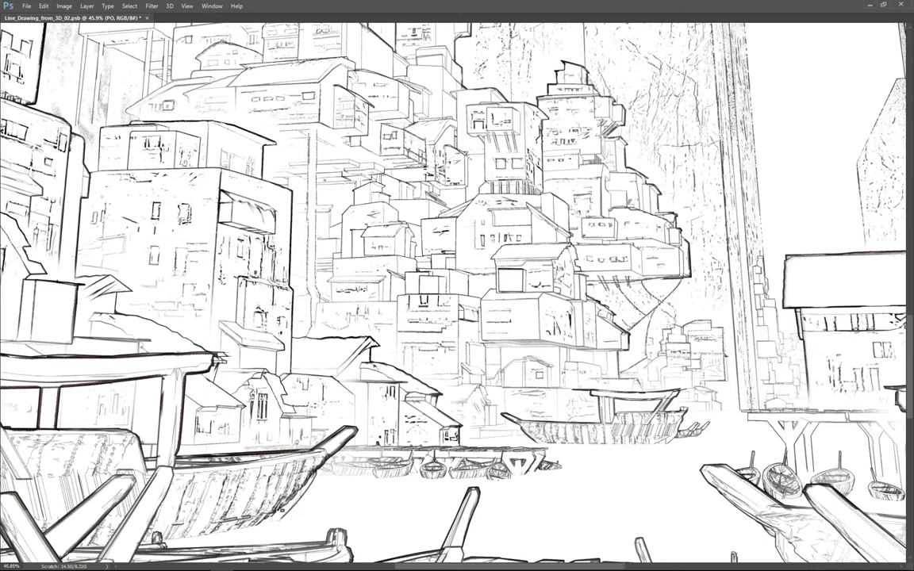
Step: Draw railings along the sloping walkway and the terrace edge of the lower houses in the central cluster
{"action": "scroll", "coordinate": [456, 294], "scroll_direction": "down", "scroll_amount": 2}
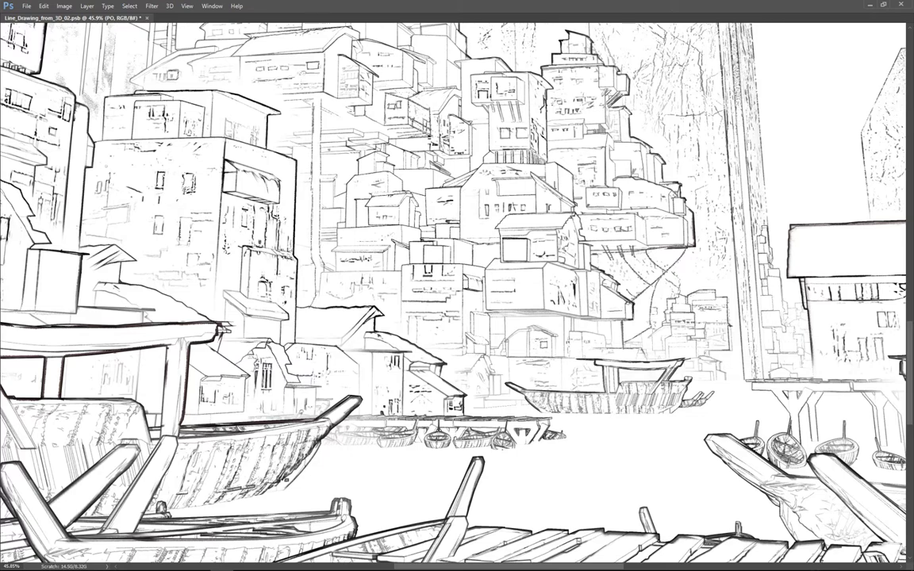
{"action": "scroll", "coordinate": [456, 294], "scroll_direction": "left", "scroll_amount": 2}
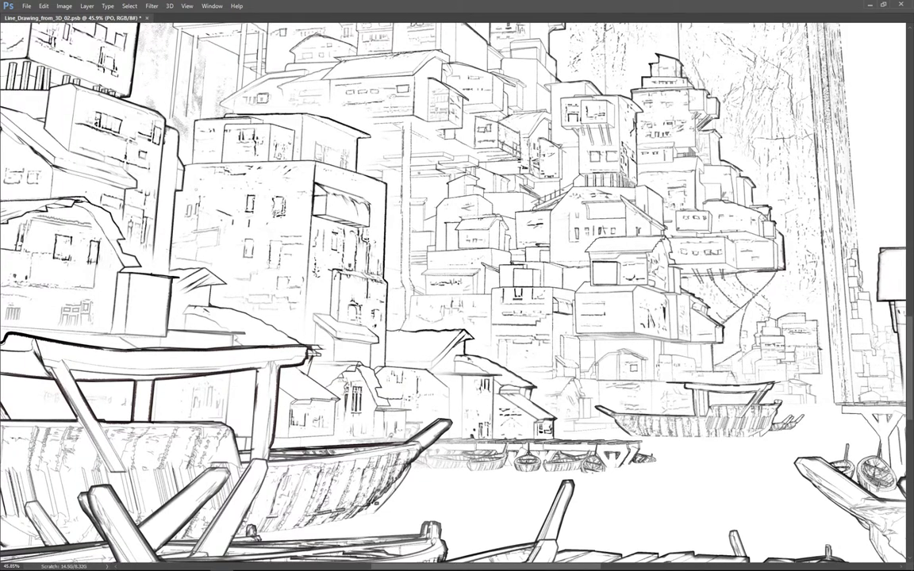
{"action": "scroll", "coordinate": [456, 293], "scroll_direction": "up", "scroll_amount": 2}
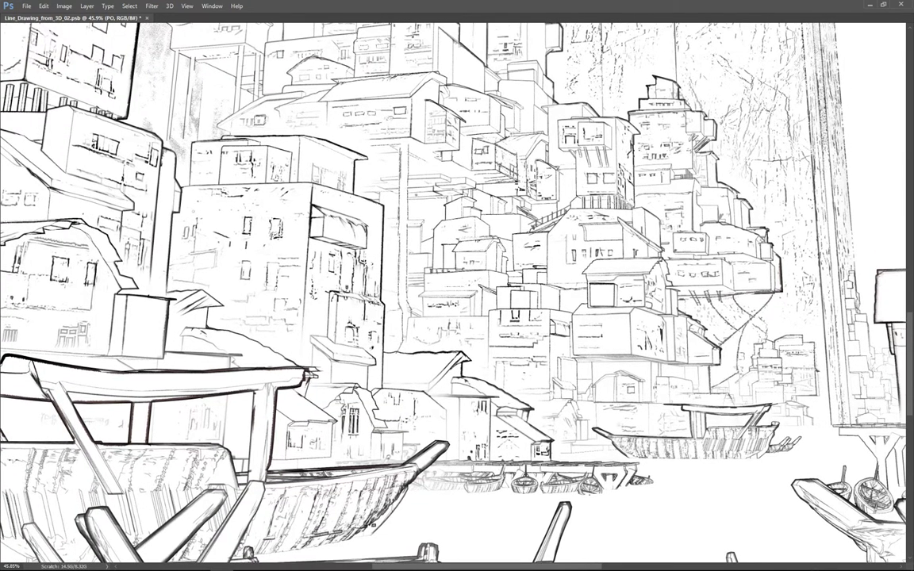
{"action": "scroll", "coordinate": [457, 294], "scroll_direction": "left", "scroll_amount": 2}
{"action": "scroll", "coordinate": [410, 264], "scroll_direction": "up", "scroll_amount": 2}
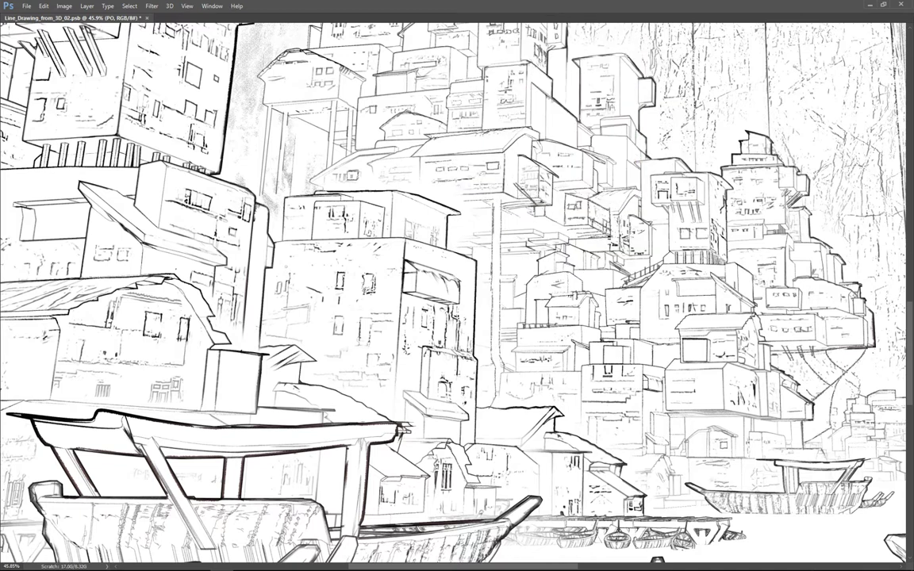
Step: Draw diagonal braces and a small ledge beneath the box end of the long wide house
{"action": "scroll", "coordinate": [468, 175], "scroll_direction": "down", "scroll_amount": 5, "text": "alt"}
{"action": "scroll", "coordinate": [468, 174], "scroll_direction": "up", "scroll_amount": 6, "text": "alt"}
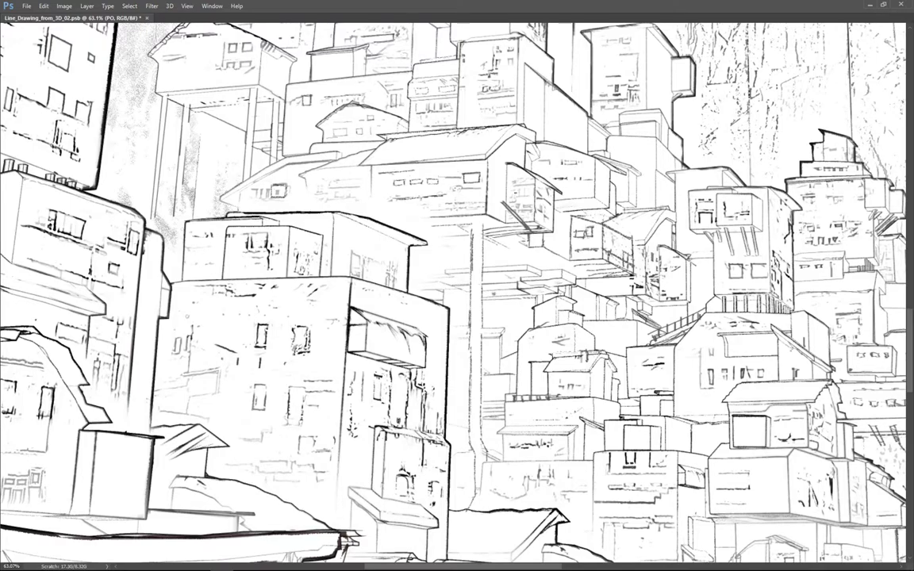
{"action": "scroll", "coordinate": [471, 186], "scroll_direction": "down", "scroll_amount": 1, "text": "alt"}
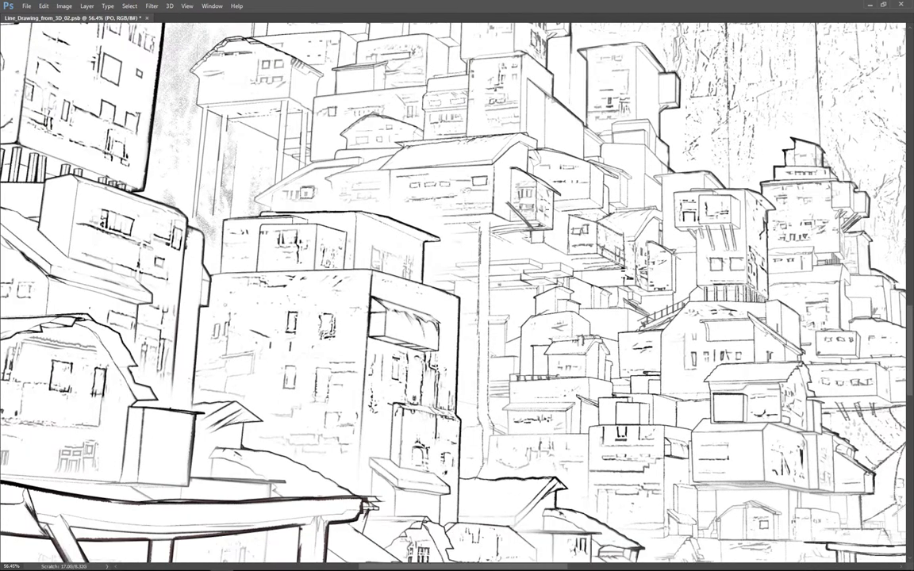
{"action": "scroll", "coordinate": [553, 227], "scroll_direction": "down", "scroll_amount": 2, "text": "alt"}
{"action": "scroll", "coordinate": [479, 225], "scroll_direction": "up", "scroll_amount": 2, "text": "alt"}
{"action": "scroll", "coordinate": [478, 225], "scroll_direction": "down", "scroll_amount": 2, "text": "alt"}
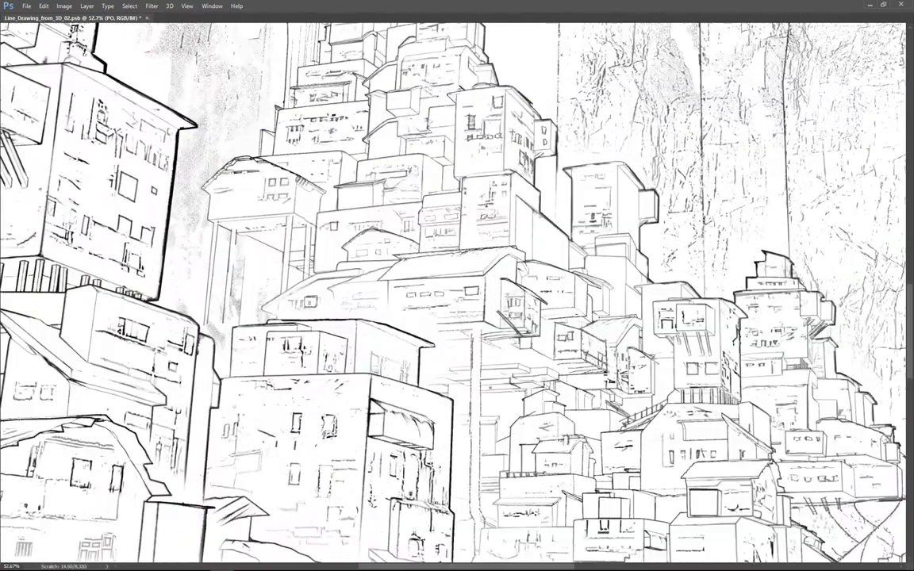
Step: Draw a curved, arched support between the wide house's box end and the neighbouring houses, and save the file
{"action": "left_click_drag", "start_coordinate": [546, 349], "coordinate": [578, 318]}
{"action": "left_click_drag", "start_coordinate": [542, 347], "coordinate": [578, 309]}
{"action": "left_click_drag", "start_coordinate": [494, 295], "coordinate": [514, 278]}
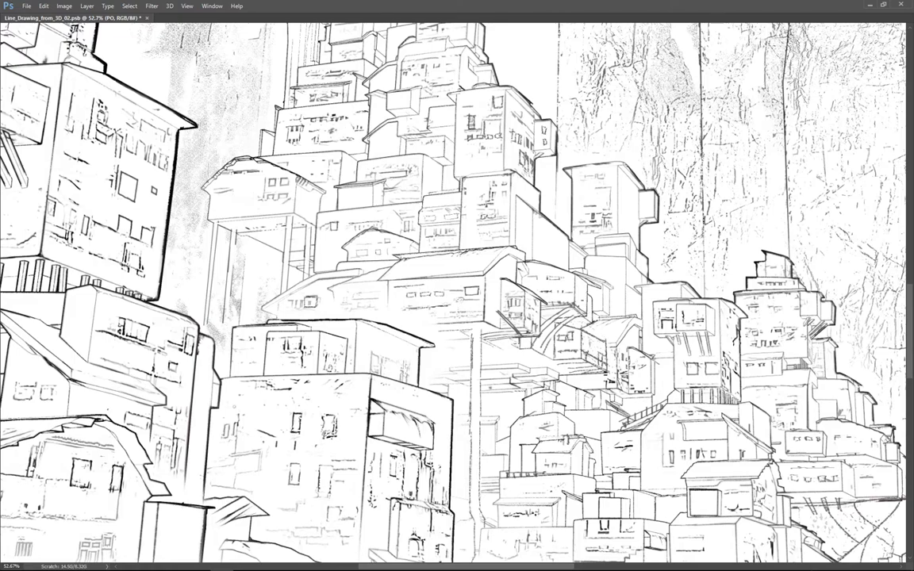
{"action": "scroll", "coordinate": [605, 292], "scroll_direction": "down", "scroll_amount": 2, "text": "alt"}
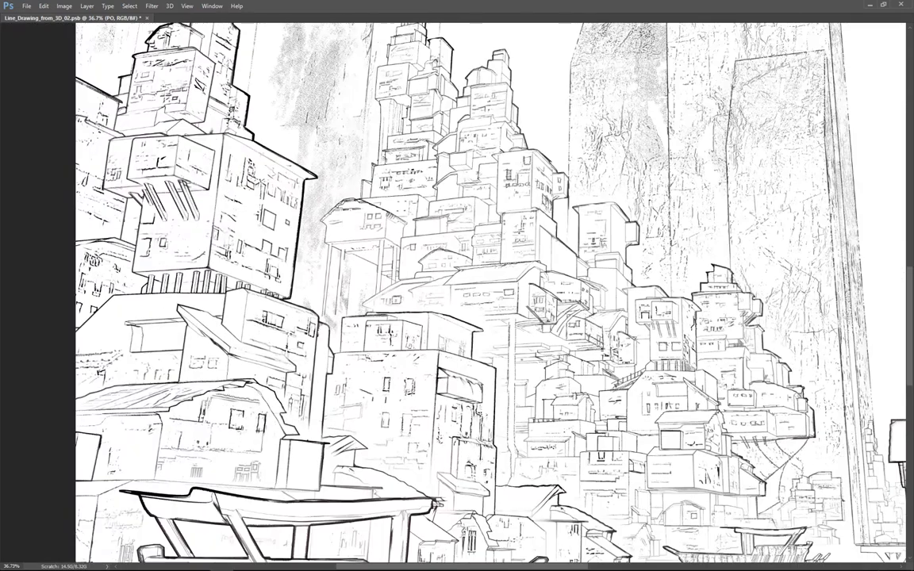
{"action": "scroll", "coordinate": [454, 198], "scroll_direction": "up", "scroll_amount": 2, "text": "alt"}
{"action": "key", "text": "ctrl+s"}
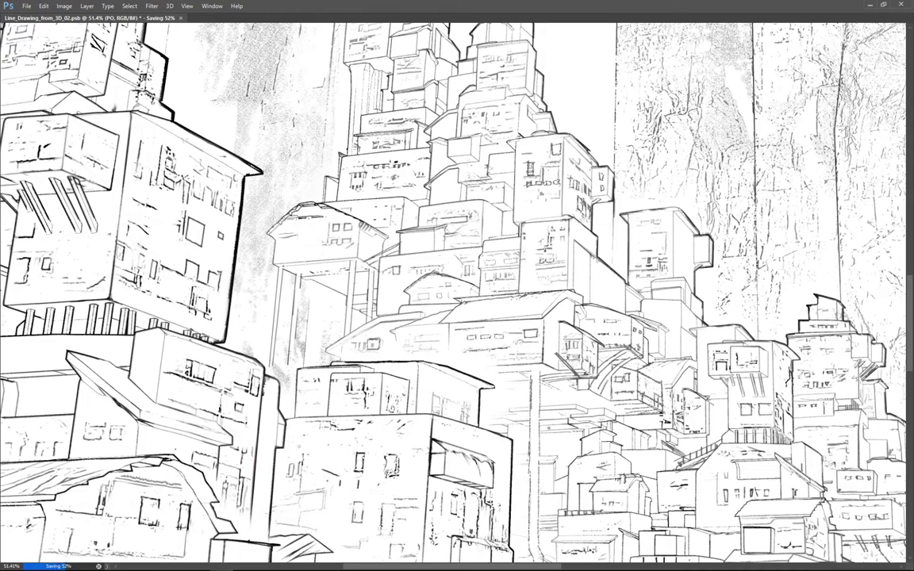
Step: Draw a thin bridge between the two central towers and a walkway beside the stilt house, and save the file
{"action": "scroll", "coordinate": [457, 285], "scroll_direction": "down", "scroll_amount": 1, "text": "alt"}
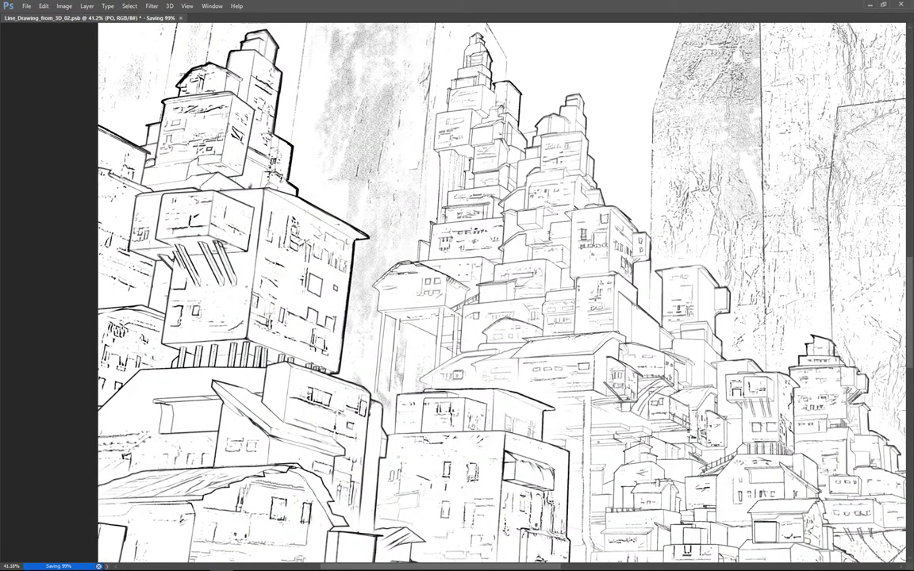
{"action": "scroll", "coordinate": [457, 292], "scroll_direction": "right", "scroll_amount": 5}
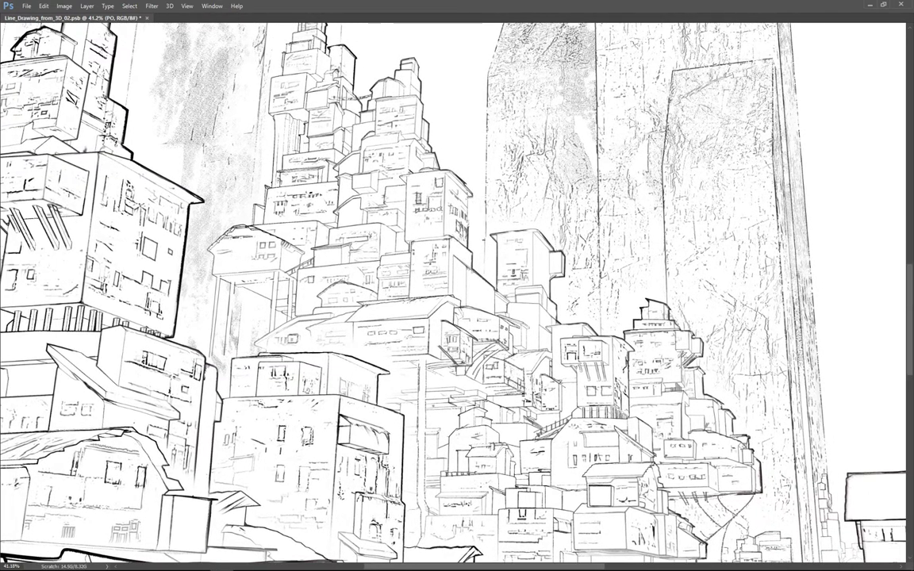
{"action": "scroll", "coordinate": [476, 116], "scroll_direction": "up", "scroll_amount": 5, "text": "alt"}
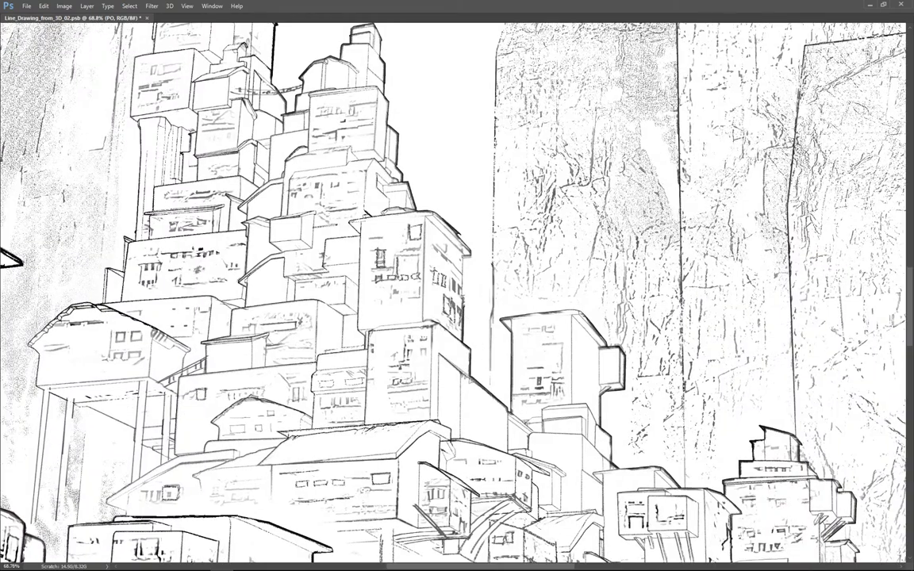
{"action": "scroll", "coordinate": [461, 293], "scroll_direction": "down", "scroll_amount": 5, "text": "alt"}
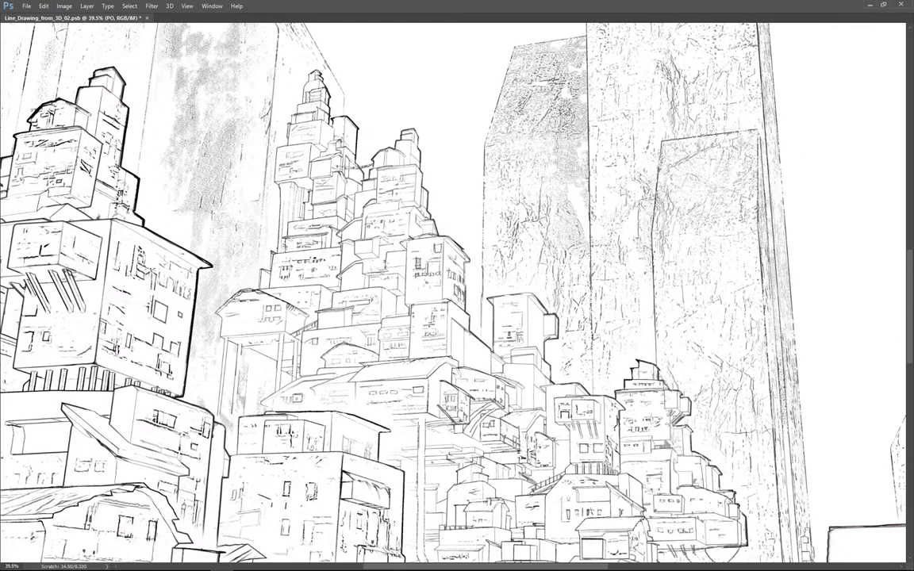
{"action": "key", "text": "ctrl+0"}
{"action": "key", "text": "ctrl+s"}
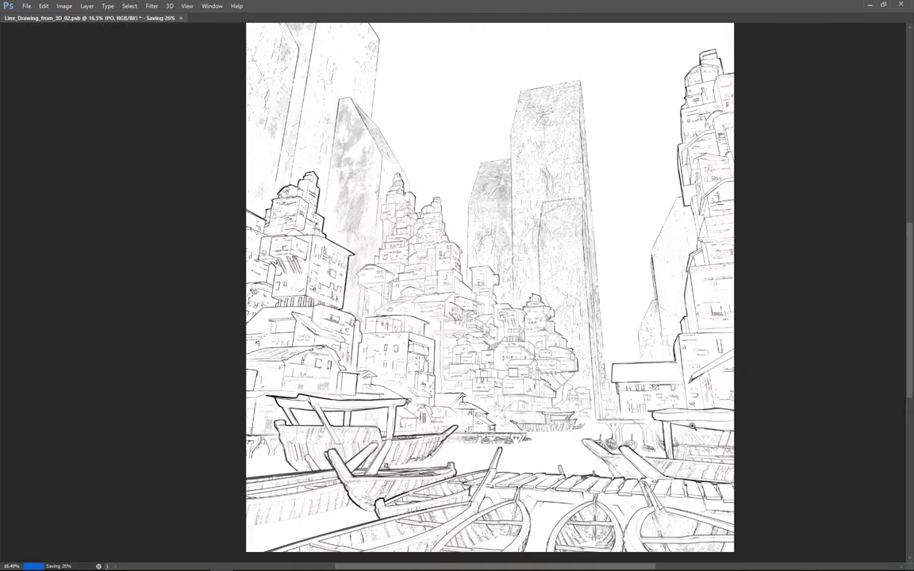
Step: Redraw the canopy of the boat at the drawing's far edge with a curved roof beam, an upturned tip and small knobs
{"action": "scroll", "coordinate": [692, 426], "scroll_direction": "up", "scroll_amount": 4, "text": "alt"}
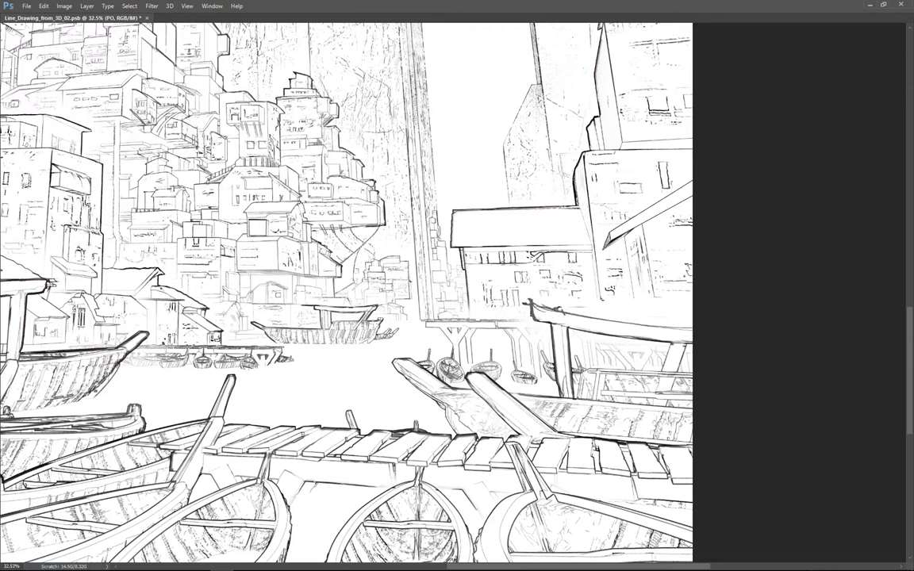
{"action": "key", "text": "ctrl+z"}
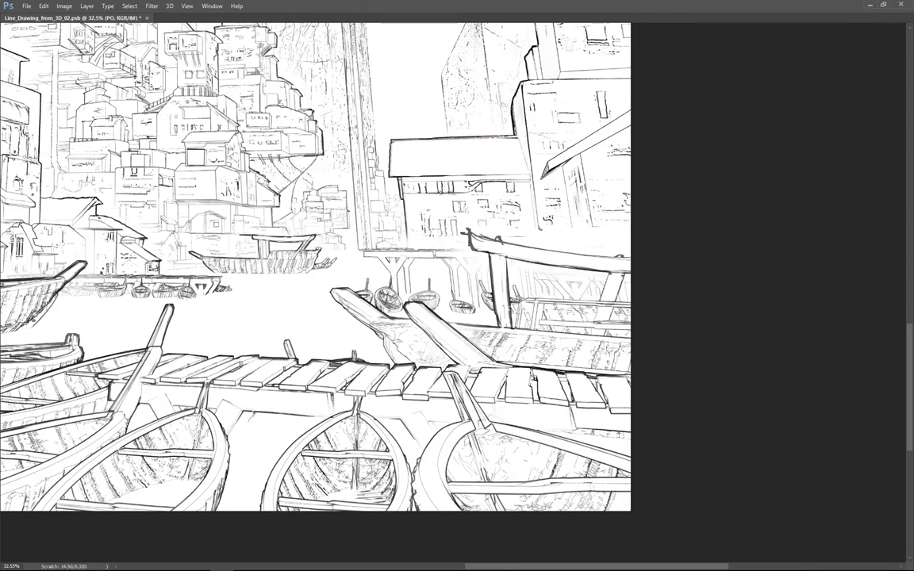
{"action": "left_click_drag", "start_coordinate": [457, 262], "coordinate": [378, 246]}
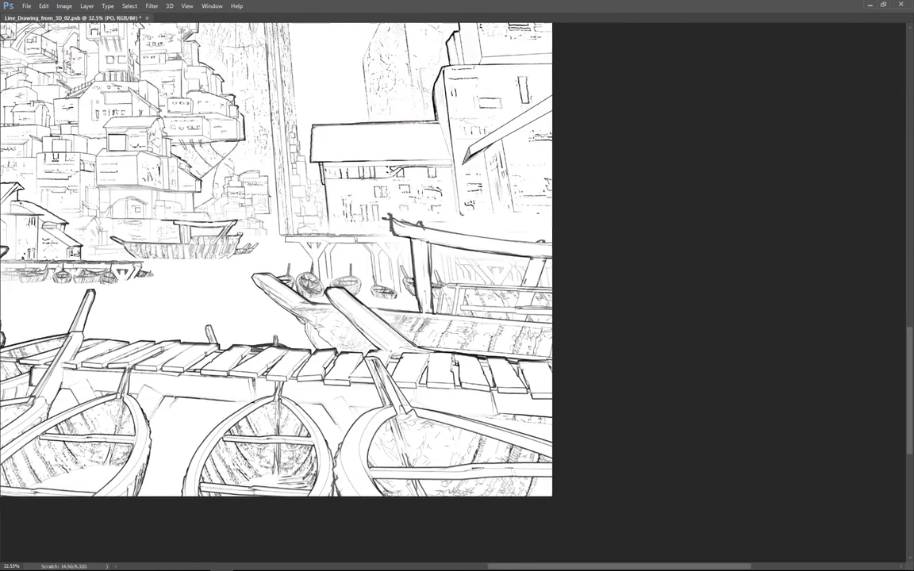
Step: Clean out the cluttered rails beneath the curved boat canopy and redraw the side panel with a clean slanted edge
{"action": "scroll", "coordinate": [445, 278], "scroll_direction": "up", "scroll_amount": 2, "text": "alt"}
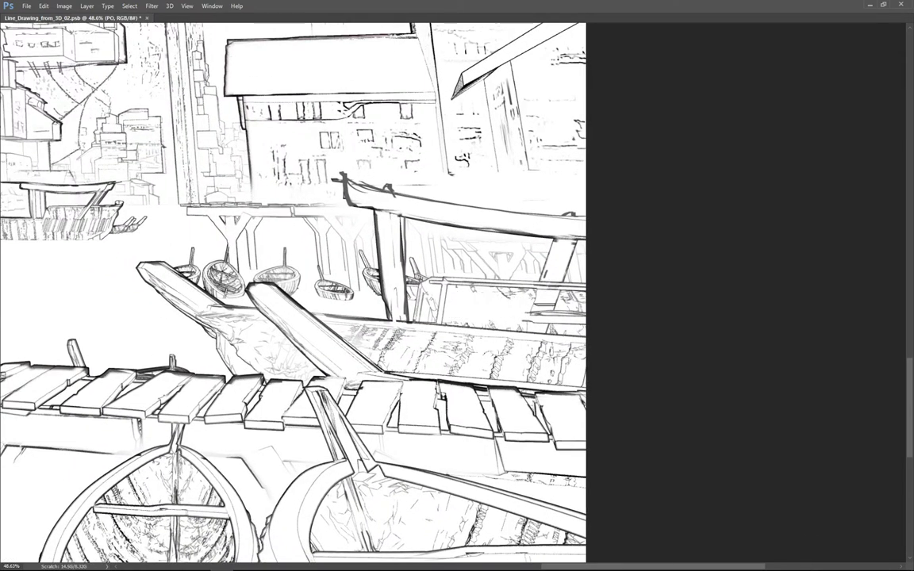
{"action": "mouse_move", "coordinate": [524, 274]}
{"action": "left_mouse_down"}
{"action": "mouse_move", "coordinate": [420, 295]}
{"action": "mouse_move", "coordinate": [523, 301]}
{"action": "mouse_move", "coordinate": [516, 266]}
{"action": "left_mouse_up"}
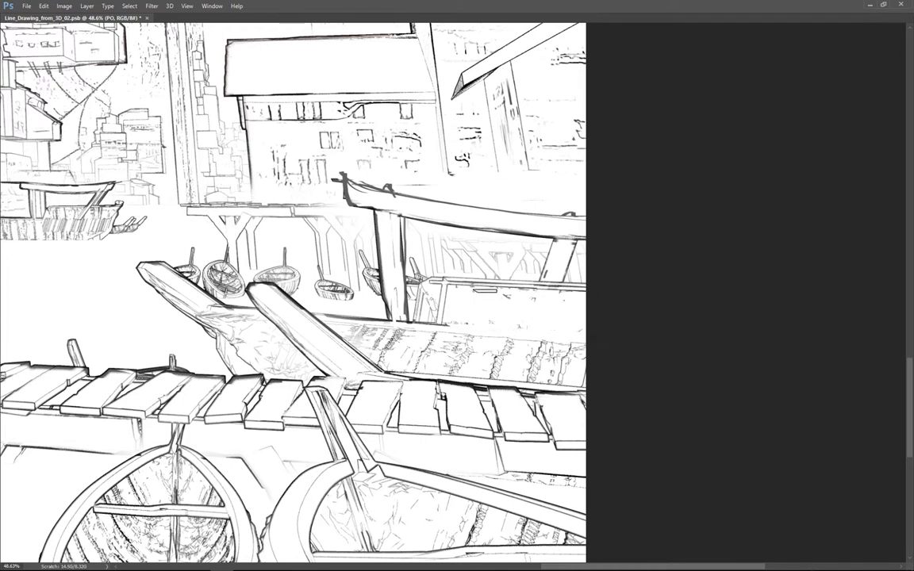
{"action": "mouse_move", "coordinate": [436, 262]}
{"action": "left_mouse_down"}
{"action": "mouse_move", "coordinate": [410, 283]}
{"action": "mouse_move", "coordinate": [393, 270]}
{"action": "mouse_move", "coordinate": [456, 322]}
{"action": "mouse_move", "coordinate": [503, 270]}
{"action": "mouse_move", "coordinate": [476, 262]}
{"action": "mouse_move", "coordinate": [472, 330]}
{"action": "left_mouse_up"}
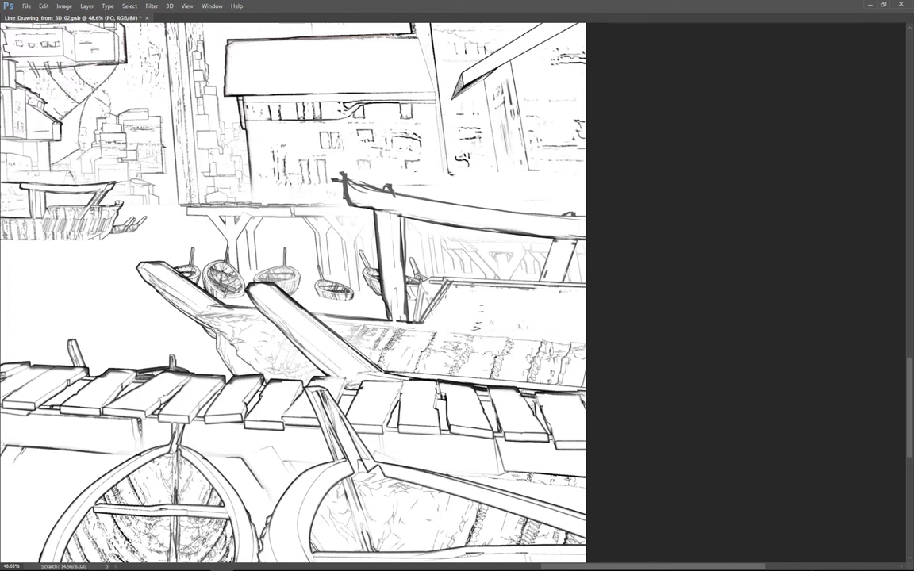
{"action": "left_click_drag", "start_coordinate": [462, 283], "coordinate": [459, 296]}
Step: Draw a sagging rope with small hanging pieces from the canopy's tip down to the bow of the boat
{"action": "scroll", "coordinate": [304, 275], "scroll_direction": "down", "scroll_amount": 3, "text": "alt"}
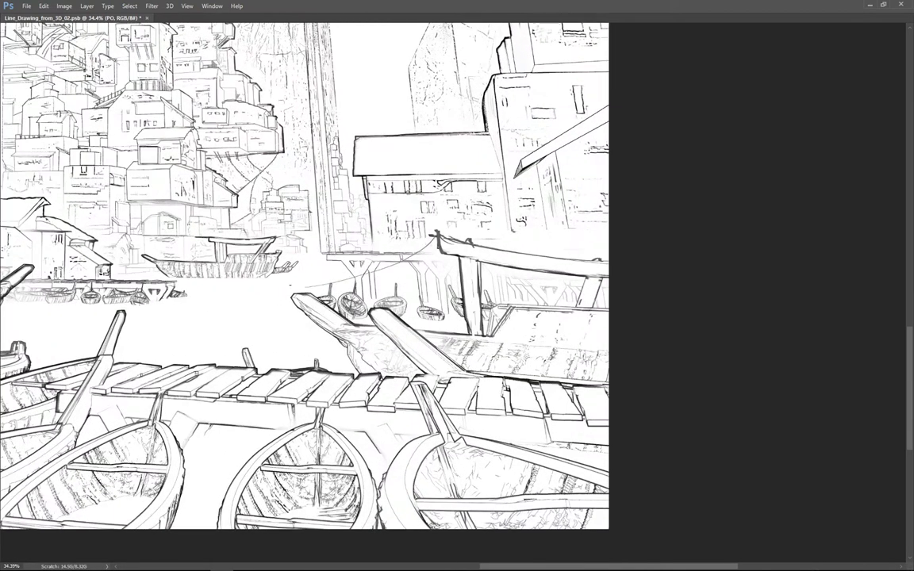
{"action": "left_click_drag", "start_coordinate": [434, 236], "coordinate": [311, 295]}
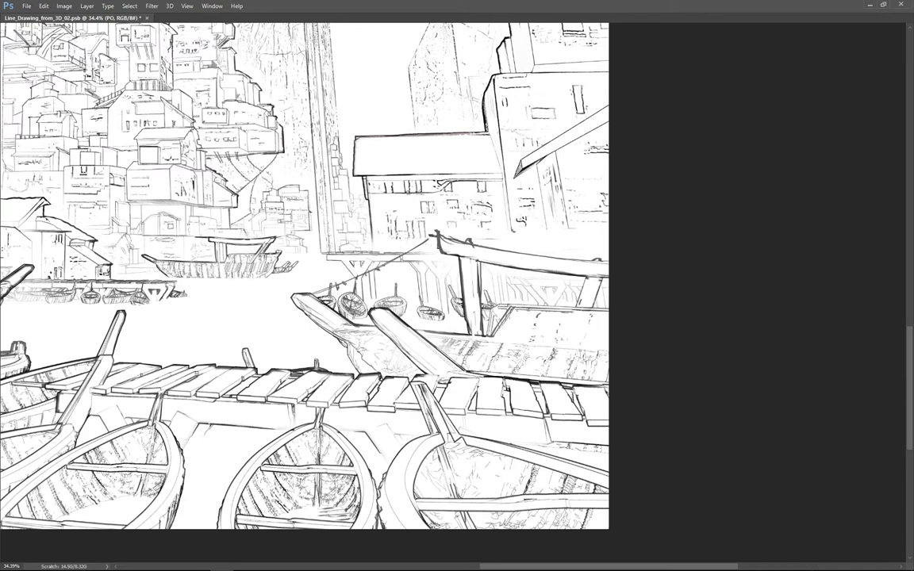
{"action": "scroll", "coordinate": [305, 276], "scroll_direction": "down", "scroll_amount": 3}
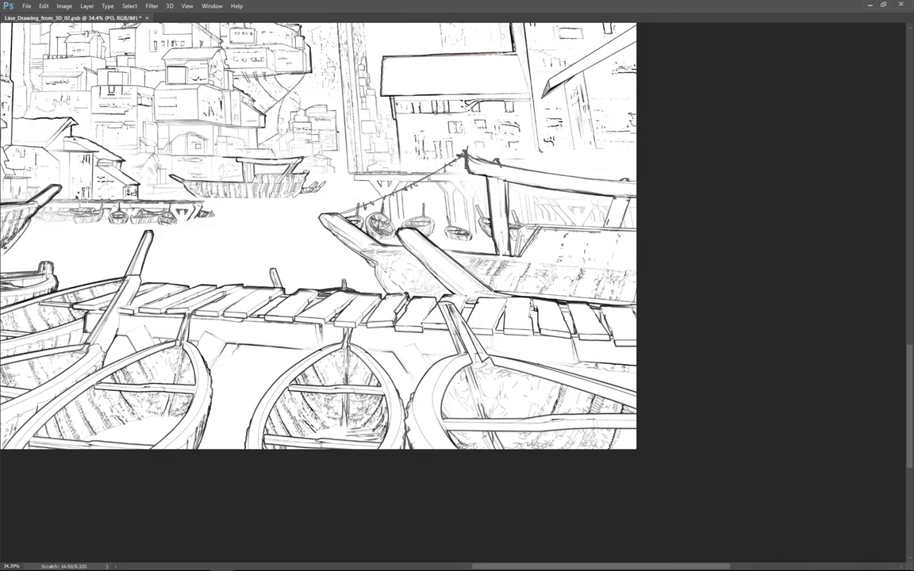
{"action": "left_click_drag", "start_coordinate": [317, 278], "coordinate": [505, 235]}
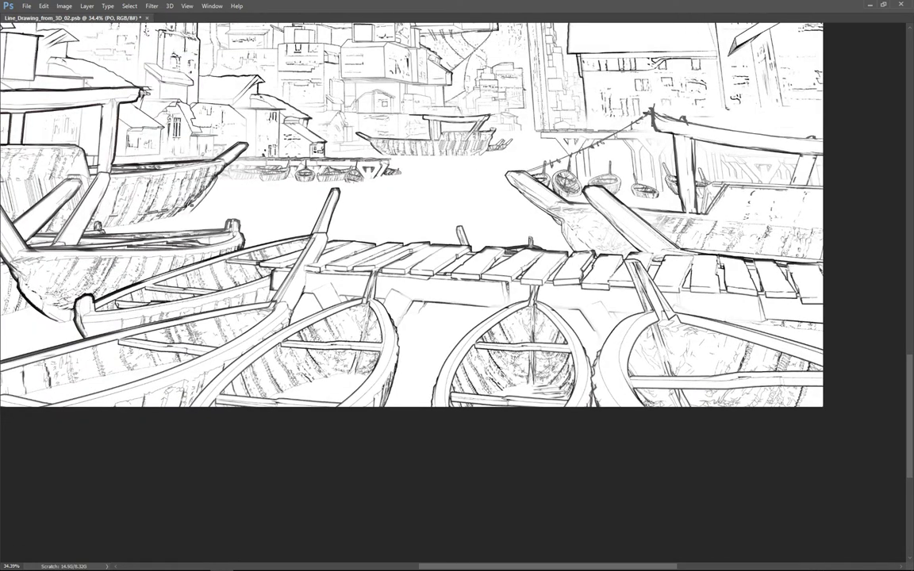
Step: Shorten the upright prow of the foreground boat in front of the jetty and redraw its blunt tip
{"action": "mouse_move", "coordinate": [272, 246]}
{"action": "left_mouse_down"}
{"action": "mouse_move", "coordinate": [353, 229]}
{"action": "mouse_move", "coordinate": [367, 270]}
{"action": "left_mouse_up"}
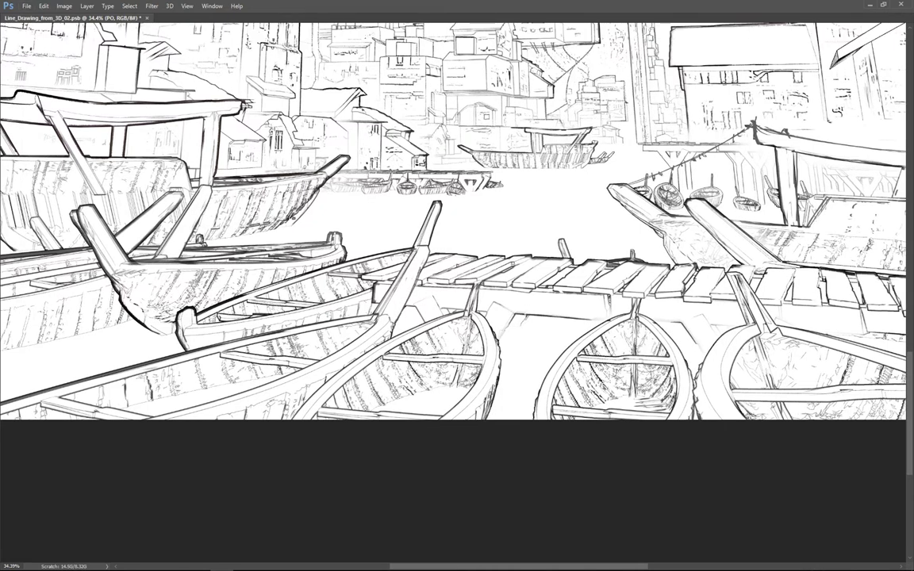
{"action": "scroll", "coordinate": [416, 257], "scroll_direction": "up", "scroll_amount": 1, "text": "alt"}
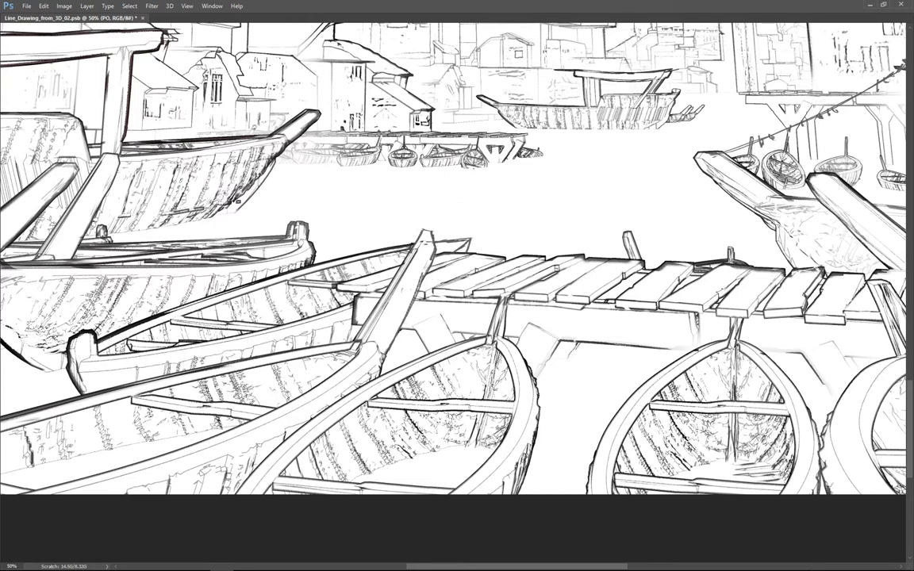
{"action": "left_click_drag", "start_coordinate": [419, 253], "coordinate": [426, 230]}
{"action": "scroll", "coordinate": [379, 223], "scroll_direction": "down", "scroll_amount": 2, "text": "alt"}
{"action": "scroll", "coordinate": [389, 230], "scroll_direction": "up", "scroll_amount": 3, "text": "alt"}
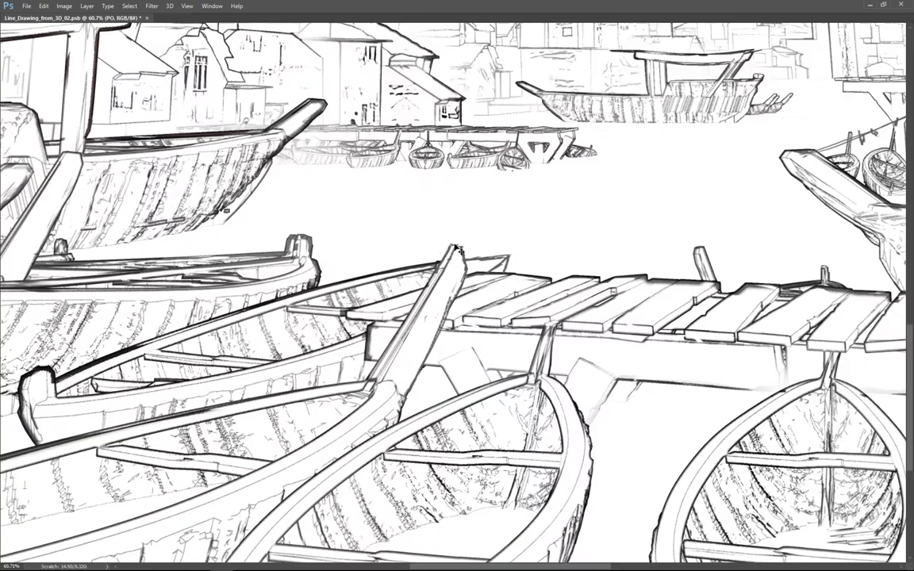
{"action": "scroll", "coordinate": [434, 249], "scroll_direction": "down", "scroll_amount": 3, "text": "alt"}
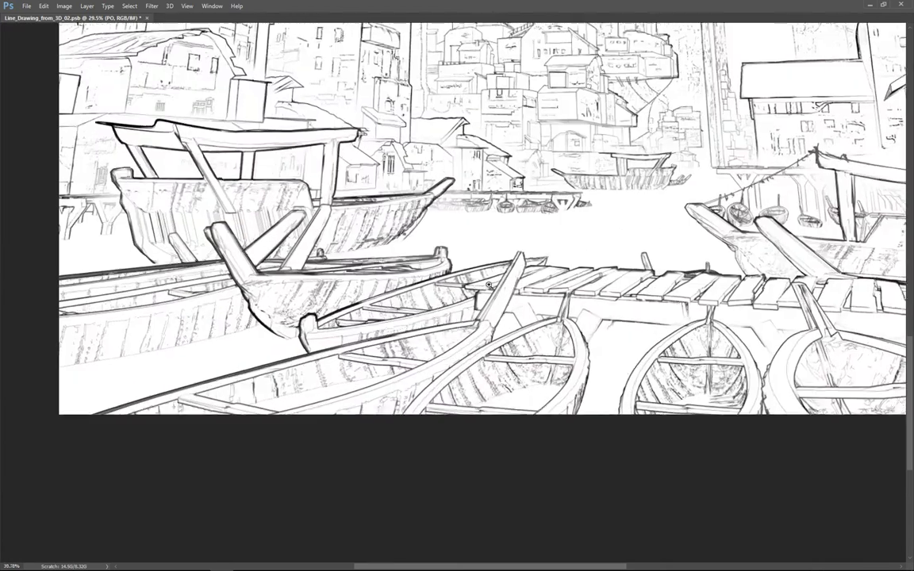
Step: Draw a sagging rope with small hanging pieces from the large canopied boat's roof corner down to its pointed bow
{"action": "scroll", "coordinate": [379, 214], "scroll_direction": "down", "scroll_amount": 3, "text": "alt"}
{"action": "scroll", "coordinate": [317, 292], "scroll_direction": "up", "scroll_amount": 2, "text": "alt"}
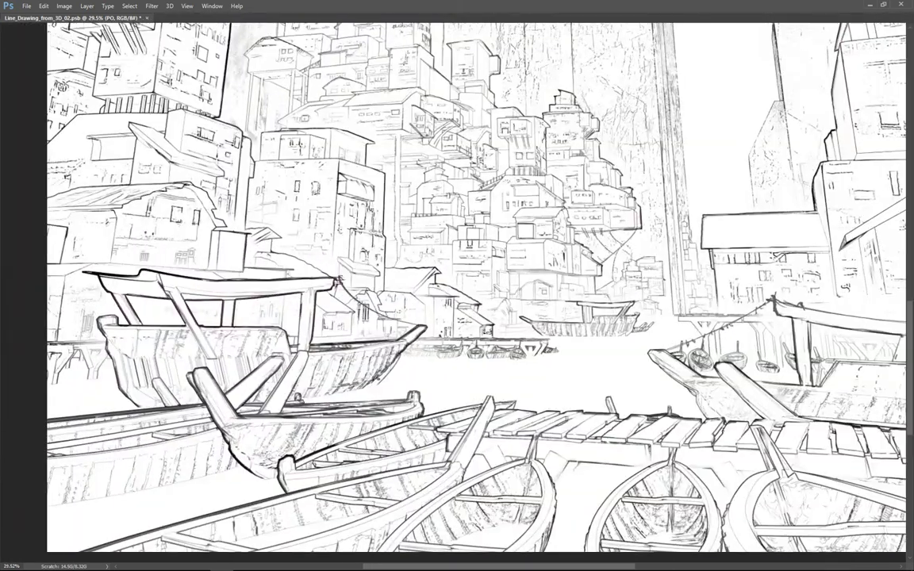
{"action": "left_click_drag", "start_coordinate": [339, 278], "coordinate": [511, 254]}
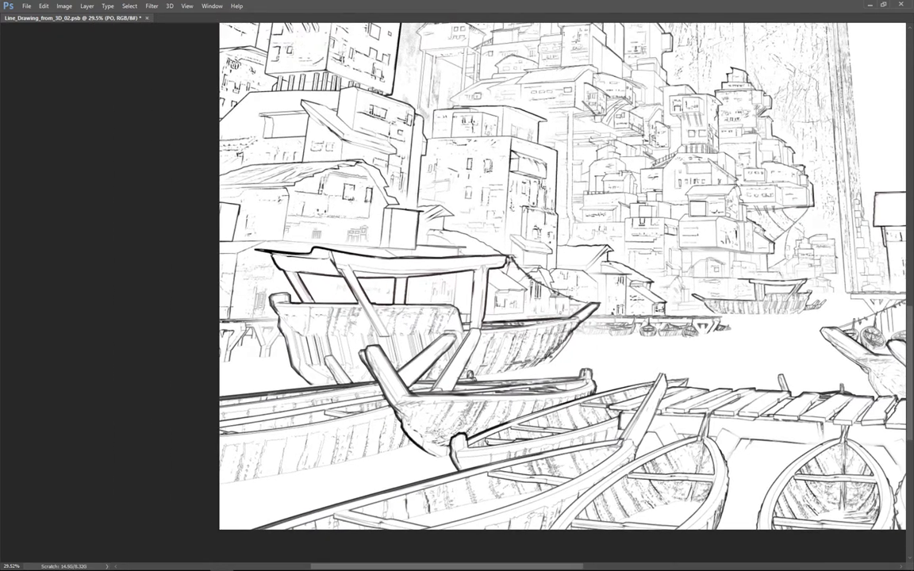
{"action": "scroll", "coordinate": [434, 274], "scroll_direction": "down", "scroll_amount": 1, "text": "alt"}
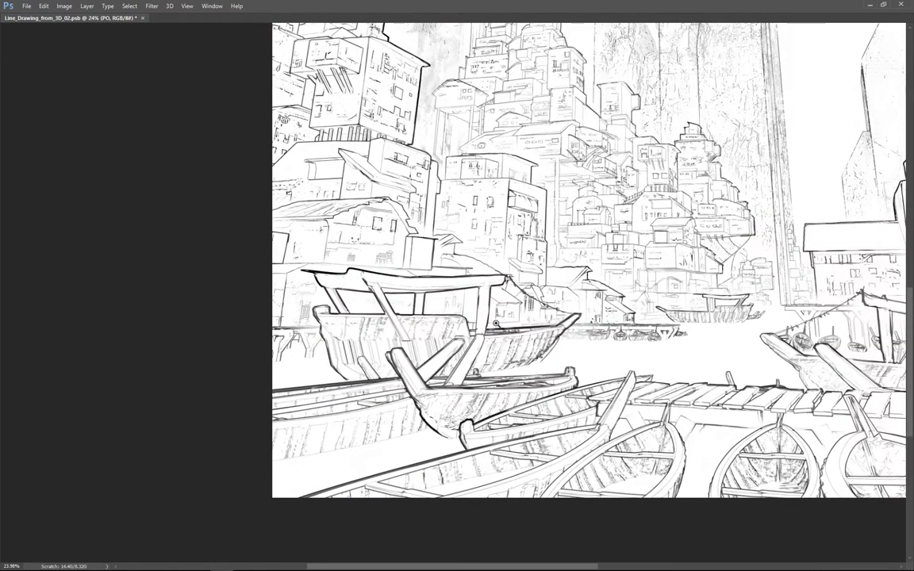
{"action": "scroll", "coordinate": [430, 287], "scroll_direction": "up", "scroll_amount": 3, "text": "alt"}
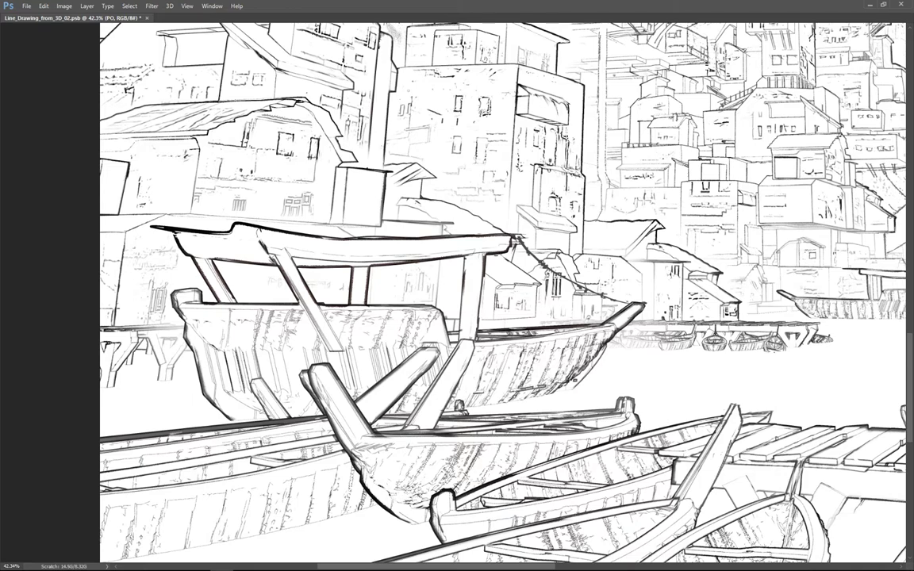
{"action": "scroll", "coordinate": [252, 234], "scroll_direction": "down", "scroll_amount": 1, "text": "alt"}
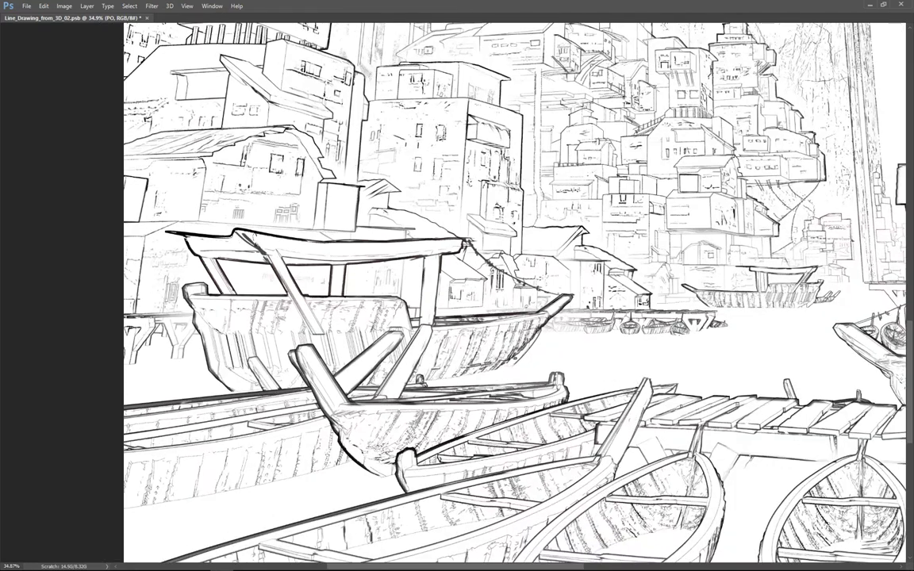
Step: Remove the bump in the large boat's canopy edge, redraw it as a smooth line, and save the file
{"action": "left_click_drag", "start_coordinate": [184, 232], "coordinate": [245, 238]}
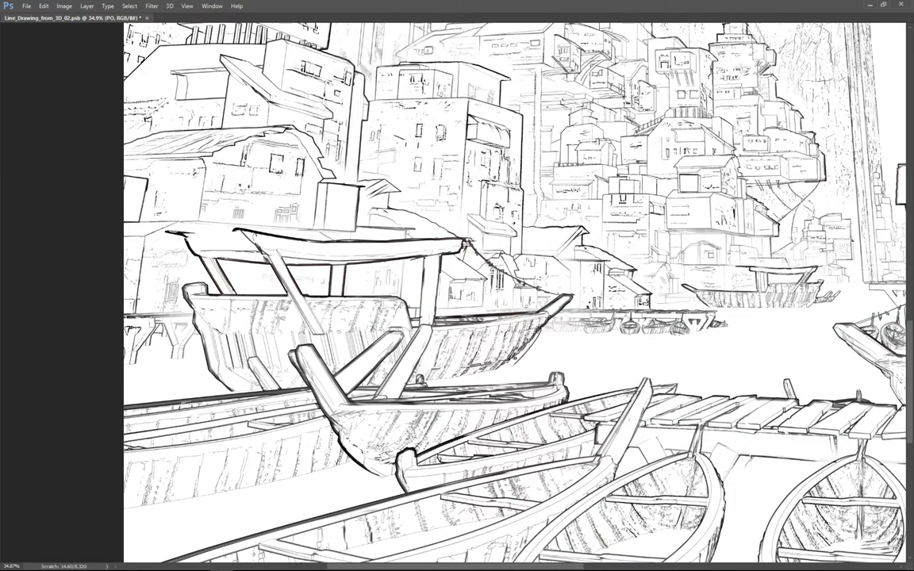
{"action": "scroll", "coordinate": [174, 222], "scroll_direction": "down", "scroll_amount": 3, "text": "alt"}
{"action": "scroll", "coordinate": [190, 223], "scroll_direction": "up", "scroll_amount": 1, "text": "alt"}
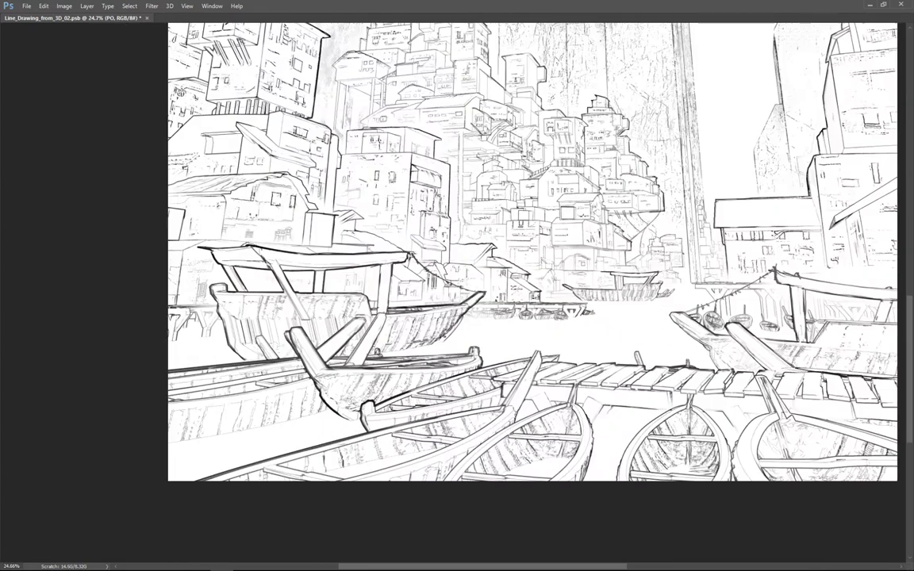
{"action": "scroll", "coordinate": [238, 238], "scroll_direction": "up", "scroll_amount": 3, "text": "alt"}
{"action": "scroll", "coordinate": [583, 397], "scroll_direction": "down", "scroll_amount": 5, "text": "alt"}
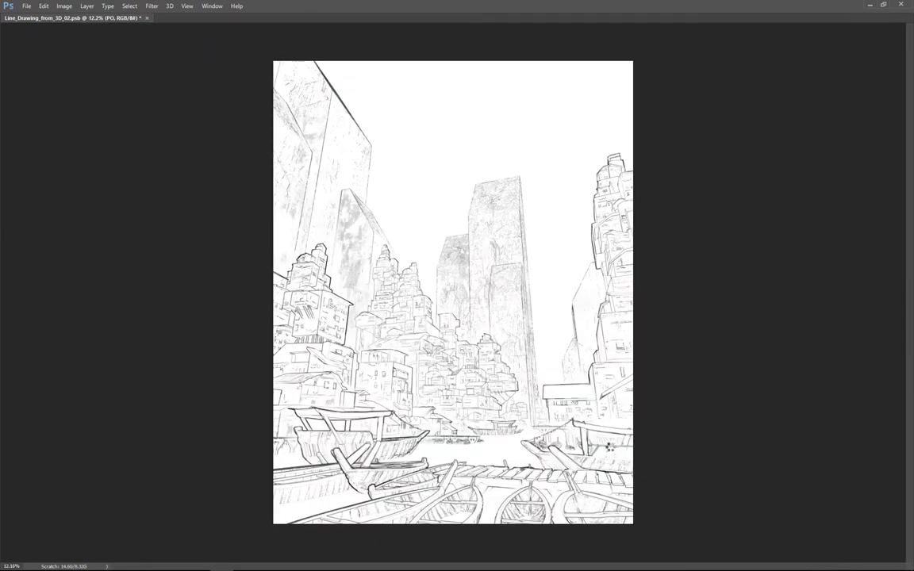
{"action": "key", "text": "ctrl+s"}
Step: Redraw the sloping edge line of the side panel on the canopied boat at the drawing's far edge
{"action": "scroll", "coordinate": [609, 447], "scroll_direction": "up", "scroll_amount": 2, "text": "alt"}
{"action": "scroll", "coordinate": [610, 447], "scroll_direction": "down", "scroll_amount": 1, "text": "alt"}
{"action": "scroll", "coordinate": [609, 446], "scroll_direction": "up", "scroll_amount": 1, "text": "alt"}
{"action": "key", "text": "Tab"}
{"action": "scroll", "coordinate": [609, 447], "scroll_direction": "down", "scroll_amount": 1, "text": "alt"}
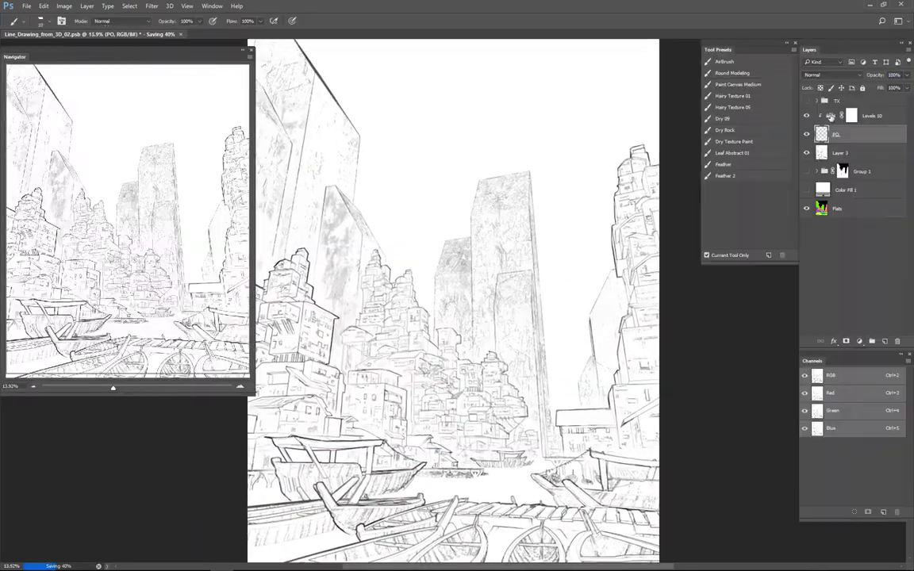
{"action": "key", "text": "Tab"}
{"action": "scroll", "coordinate": [665, 249], "scroll_direction": "up", "scroll_amount": 3, "text": "alt"}
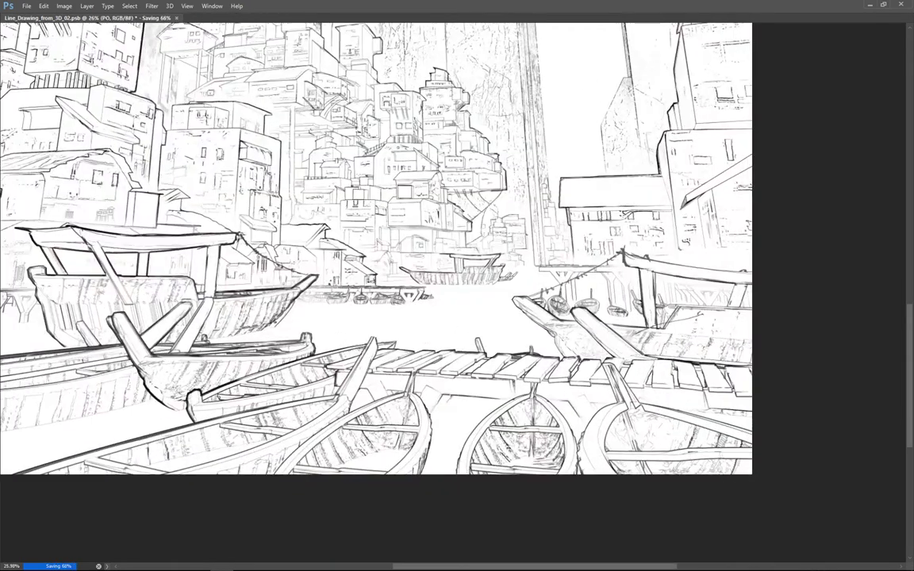
{"action": "scroll", "coordinate": [373, 246], "scroll_direction": "down", "scroll_amount": 3}
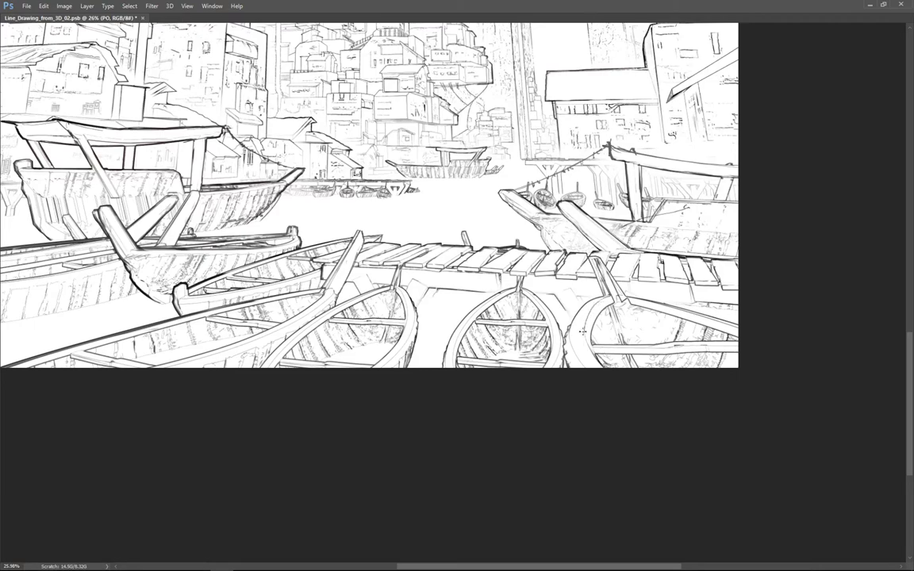
Step: Compare the drawing with and without Layer 3, remove that layer, and show and expand Group 1
{"action": "key", "text": "ctrl+0"}
{"action": "key", "text": "Tab"}
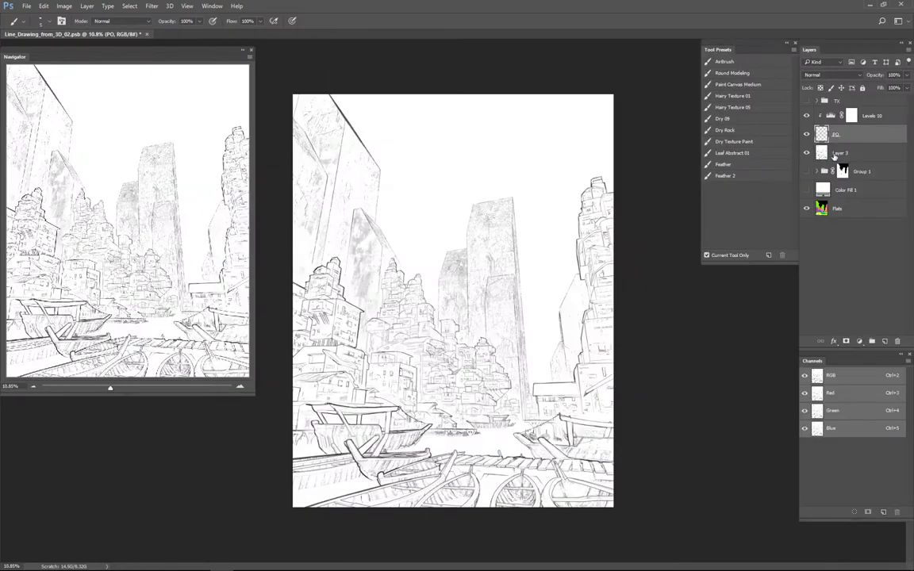
{"action": "left_click", "coordinate": [806, 153]}
{"action": "left_click", "coordinate": [806, 152]}
{"action": "scroll", "coordinate": [488, 207], "scroll_direction": "up", "scroll_amount": 5, "text": "alt"}
{"action": "left_click", "coordinate": [824, 152]}
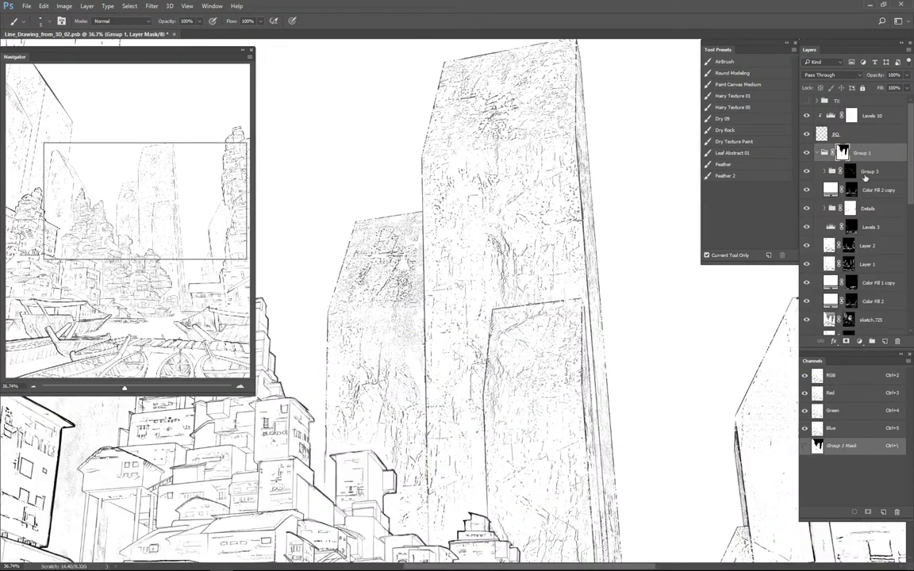
Step: Examine the contribution of Group 3 and the contents of the Details group, including the Levels 8 mask
{"action": "left_click", "coordinate": [807, 172]}
{"action": "left_click", "coordinate": [807, 172]}
{"action": "left_click", "coordinate": [824, 208]}
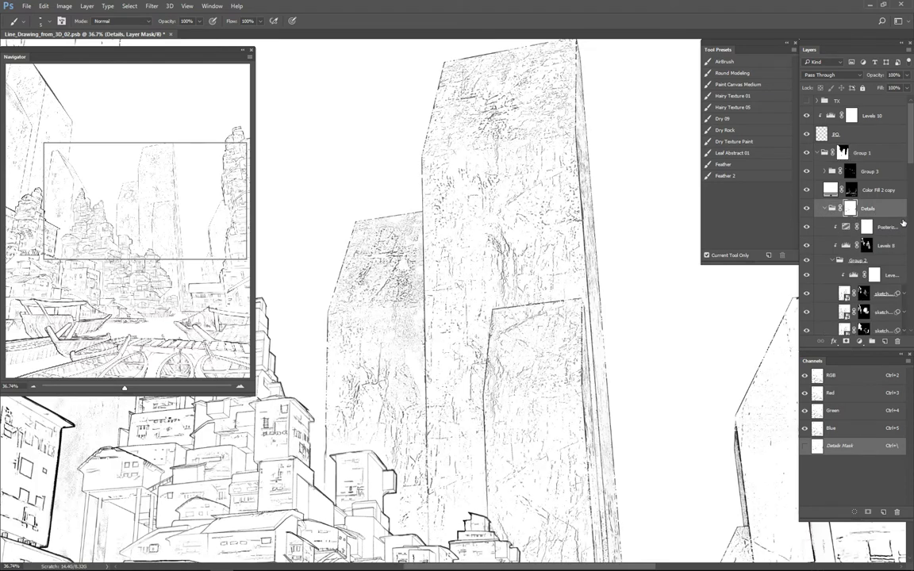
{"action": "scroll", "coordinate": [826, 176], "scroll_direction": "down", "scroll_amount": 3}
{"action": "left_click", "coordinate": [847, 147]}
{"action": "scroll", "coordinate": [911, 181], "scroll_direction": "down", "scroll_amount": 1}
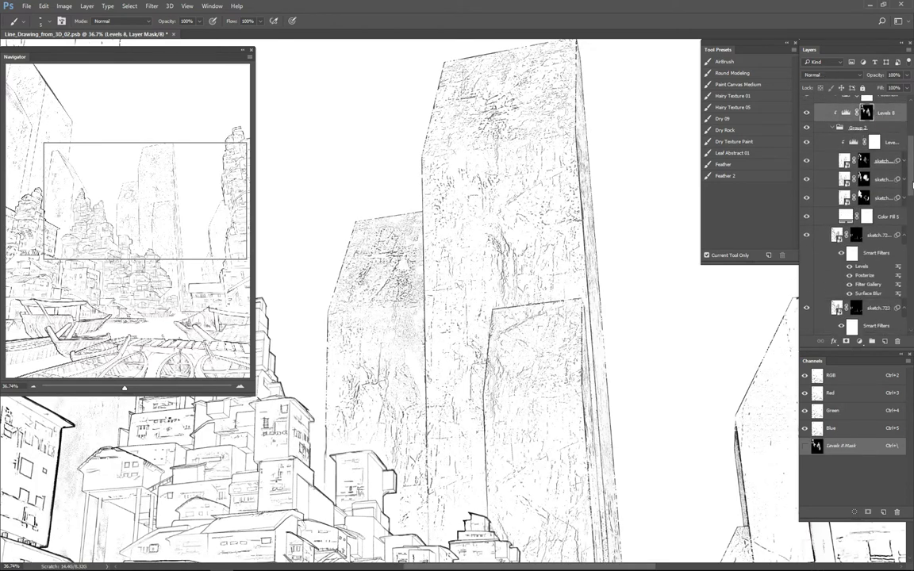
{"action": "key", "text": "alt+bracketright"}
{"action": "key", "text": "alt+bracketright"}
{"action": "key", "text": "alt+bracketright"}
{"action": "key", "text": "alt+bracketright"}
{"action": "key", "text": "alt+bracketright"}
{"action": "key", "text": "alt+bracketright"}
{"action": "key", "text": "alt+bracketright"}
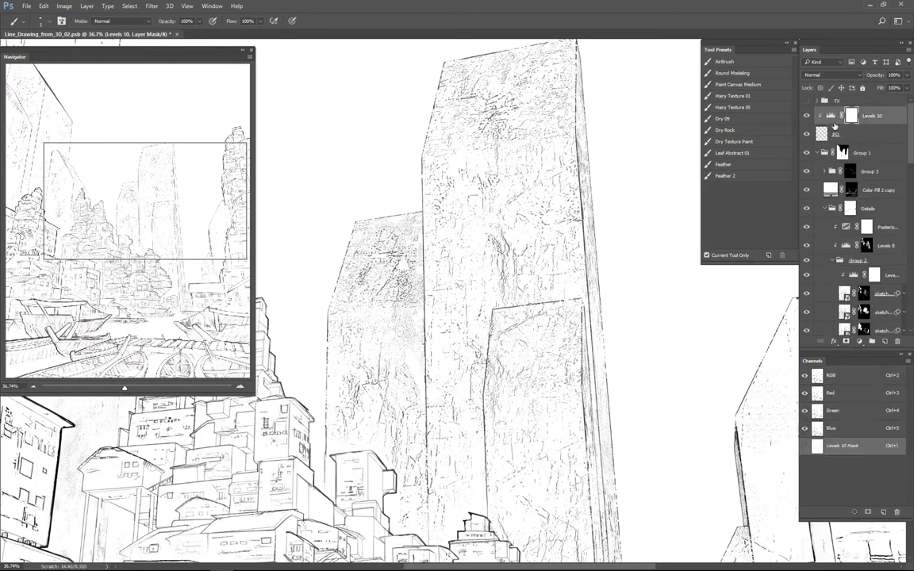
Step: Try a merged copy of the visible layers with Levels input values 71 and 135, and discard the copy
{"action": "key", "text": "ctrl+shift+alt+n"}
{"action": "scroll", "coordinate": [583, 273], "scroll_direction": "up", "scroll_amount": 10, "text": "alt"}
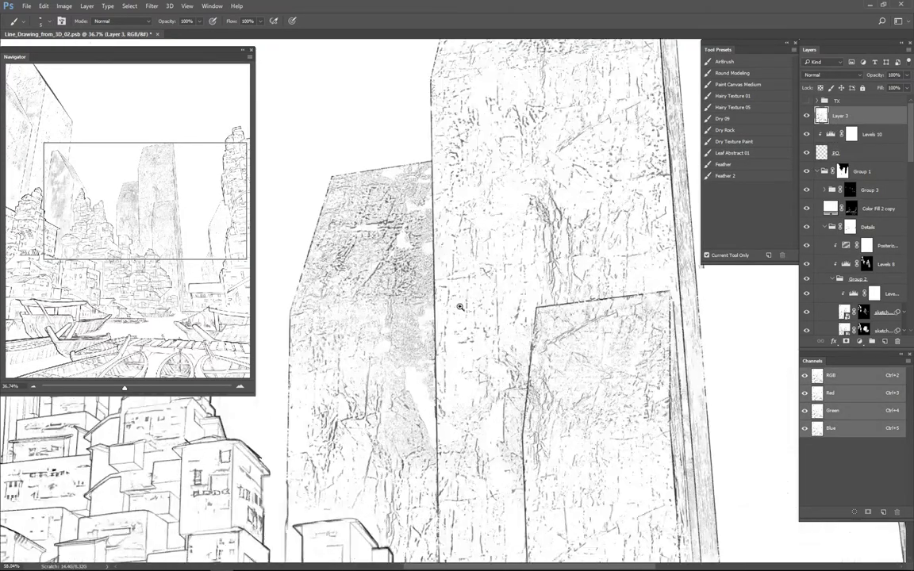
{"action": "scroll", "coordinate": [518, 296], "scroll_direction": "down", "scroll_amount": 10, "text": "alt"}
{"action": "key", "text": "ctrl+l"}
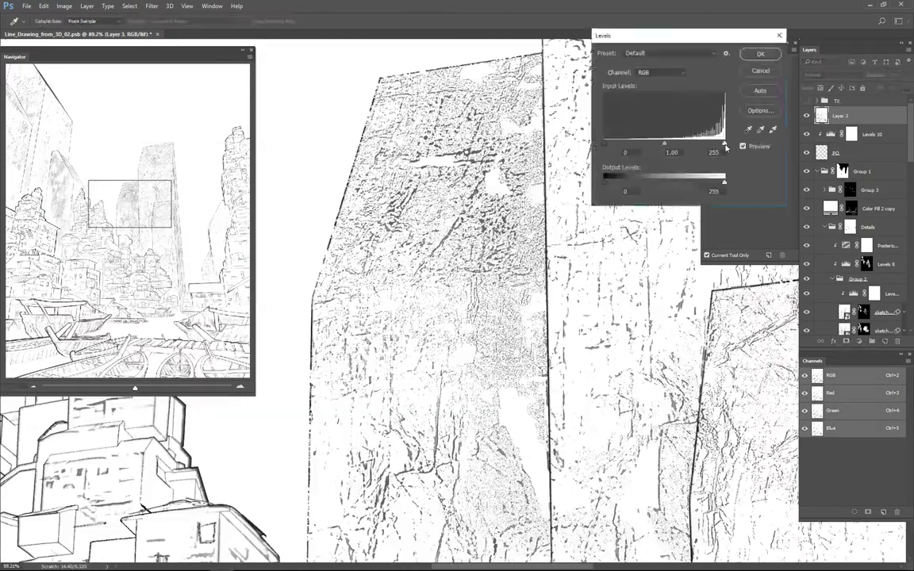
{"action": "left_click_drag", "start_coordinate": [603, 143], "coordinate": [668, 143]}
{"action": "scroll", "coordinate": [498, 276], "scroll_direction": "down", "scroll_amount": 3, "text": "alt"}
{"action": "scroll", "coordinate": [497, 276], "scroll_direction": "down", "scroll_amount": 2, "text": "alt"}
{"action": "scroll", "coordinate": [474, 287], "scroll_direction": "up", "scroll_amount": 5, "text": "alt"}
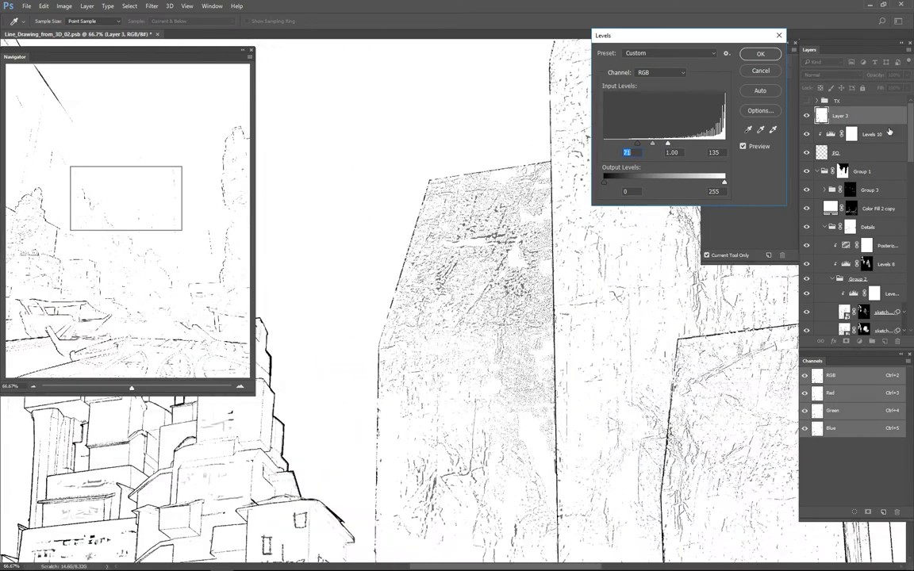
{"action": "key", "text": "Escape"}
{"action": "key", "text": "b"}
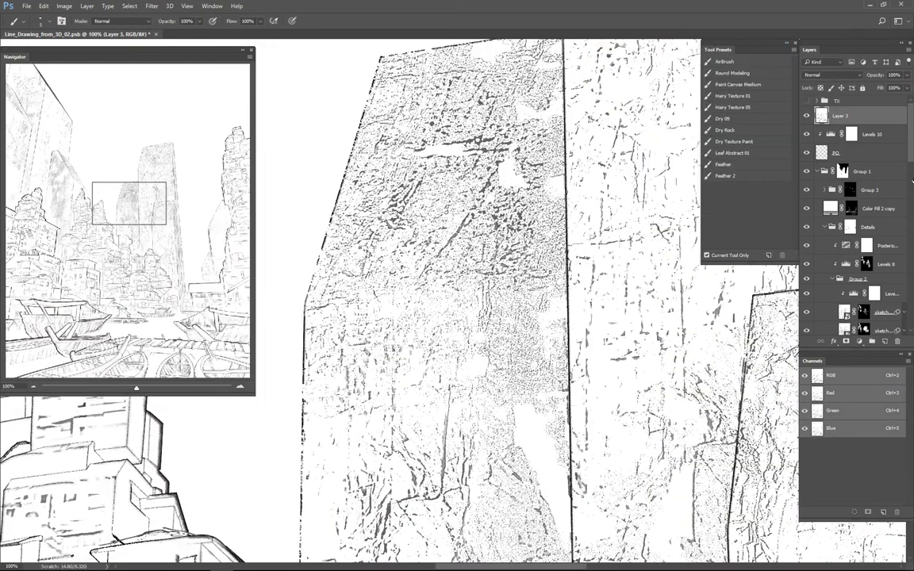
{"action": "key", "text": "Delete"}
{"action": "scroll", "coordinate": [512, 284], "scroll_direction": "down", "scroll_amount": 5, "text": "alt"}
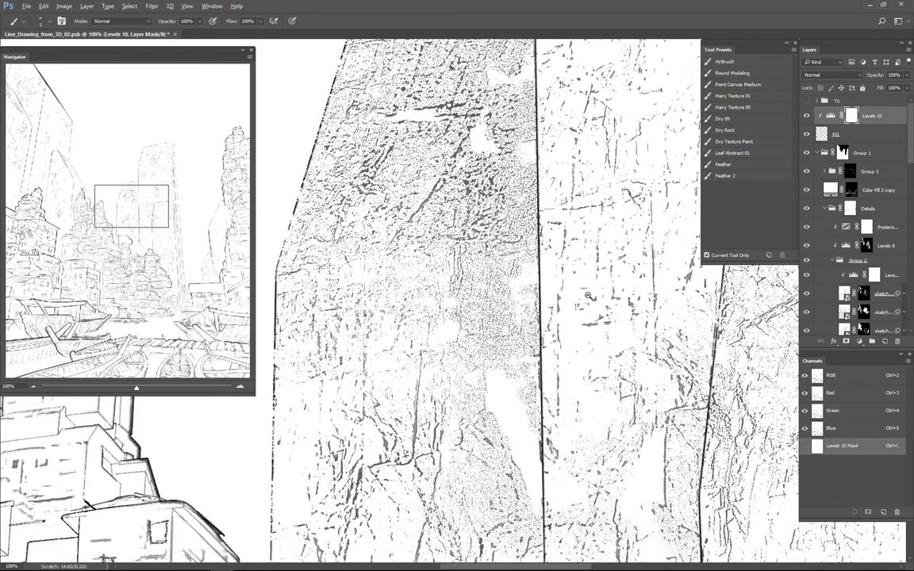
Step: On the PO layer, clear the floor of the middle foreground boat and draw a rounded cargo heap in it
{"action": "key", "text": "alt+bracketleft"}
{"action": "scroll", "coordinate": [581, 450], "scroll_direction": "up", "scroll_amount": 5, "text": "alt"}
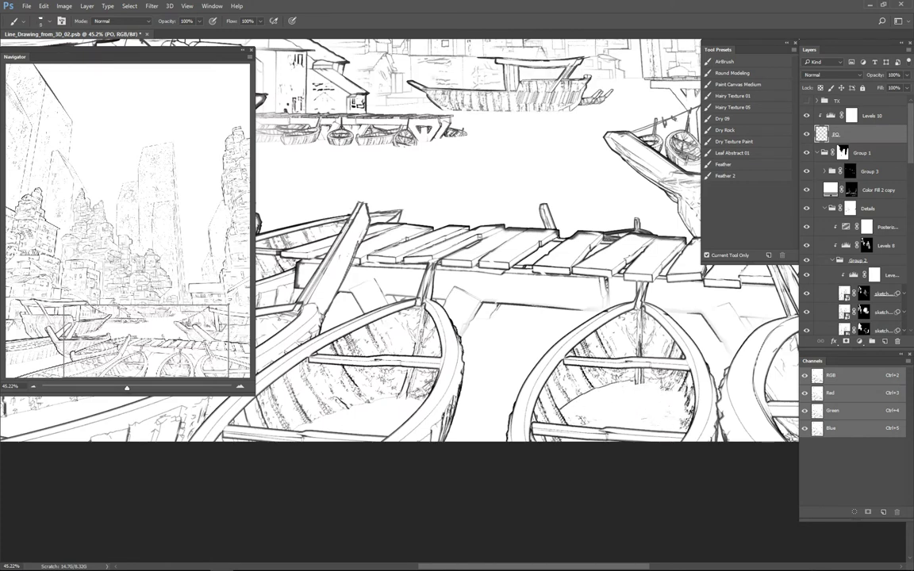
{"action": "left_click_drag", "start_coordinate": [621, 369], "coordinate": [633, 294]}
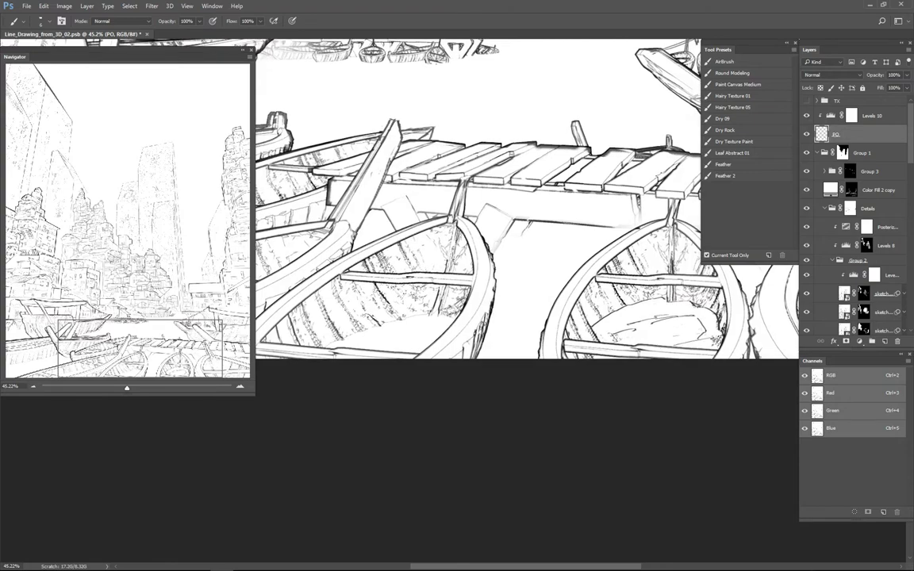
{"action": "left_click_drag", "start_coordinate": [607, 349], "coordinate": [583, 350], "text": "ctrl"}
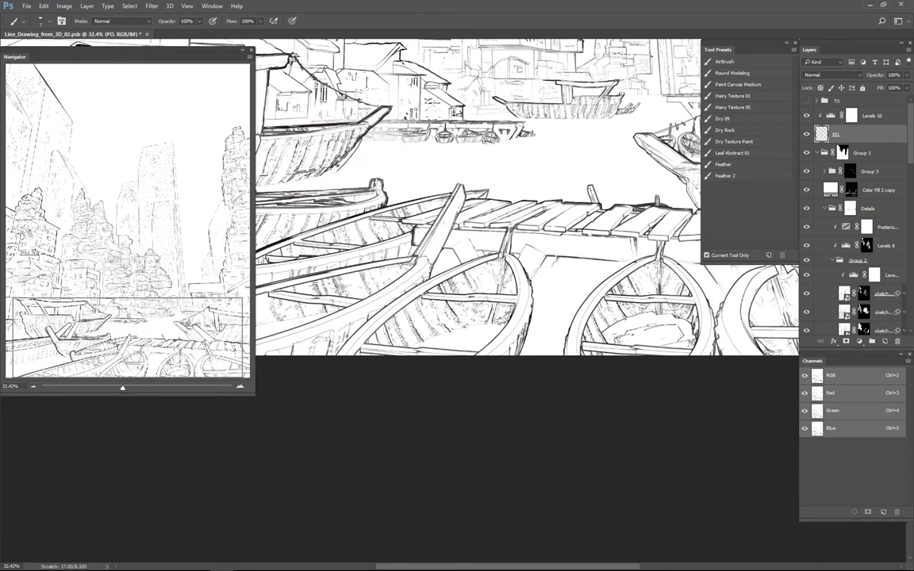
Step: Draw small crates on the floor of the boat beside the cargo boat, and step back twice in the history
{"action": "key", "text": "Tab"}
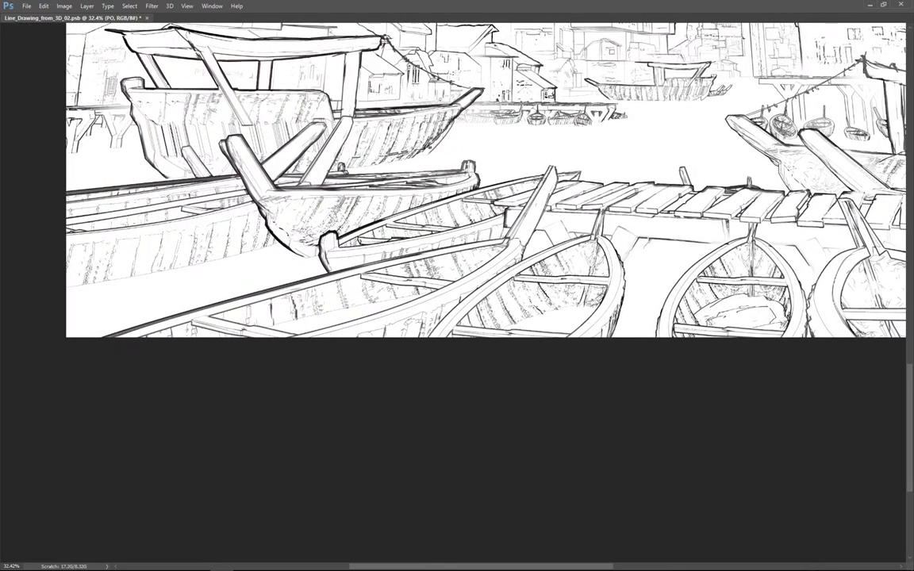
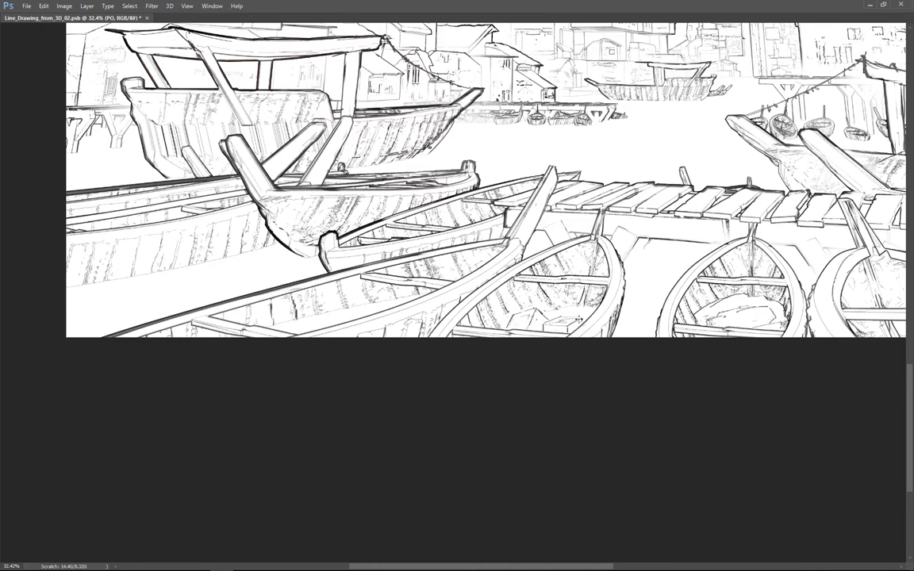
{"action": "left_click_drag", "start_coordinate": [579, 319], "coordinate": [544, 354]}
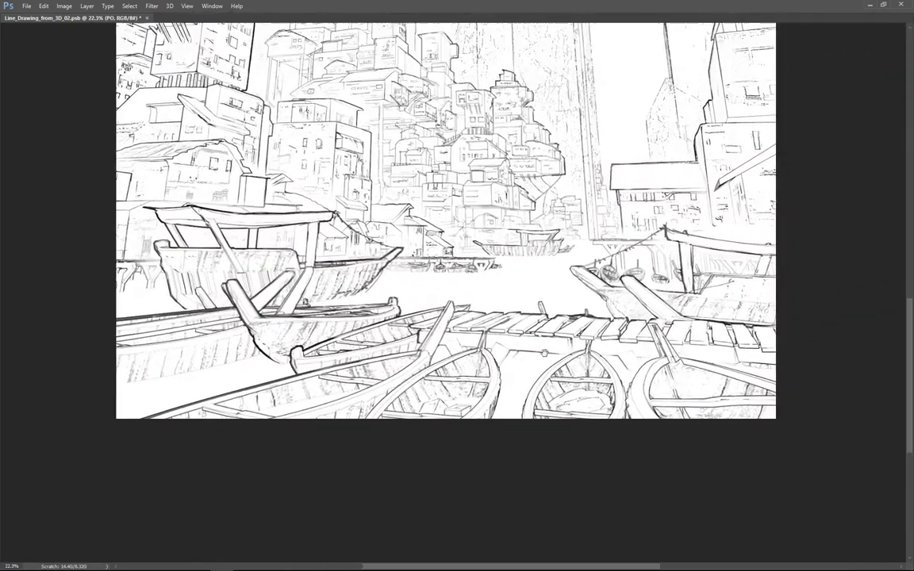
{"action": "key", "text": "ctrl+alt+z"}
{"action": "key", "text": "ctrl+alt+z"}
{"action": "key", "text": "Tab"}
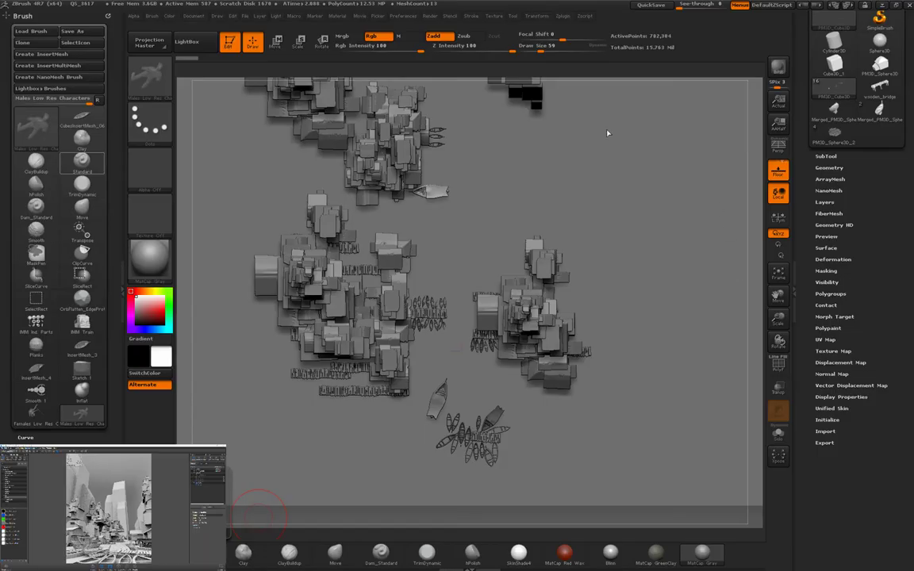
Step: Insert a robed figure from the low-res male character brush onto the wooden pier among the small boats
{"action": "left_click", "coordinate": [429, 16]}
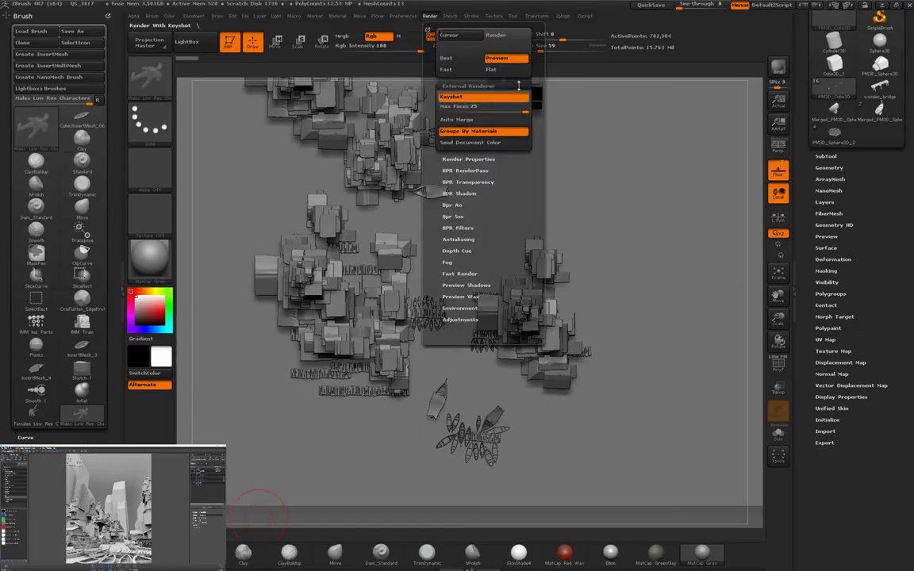
{"action": "left_click", "coordinate": [778, 69]}
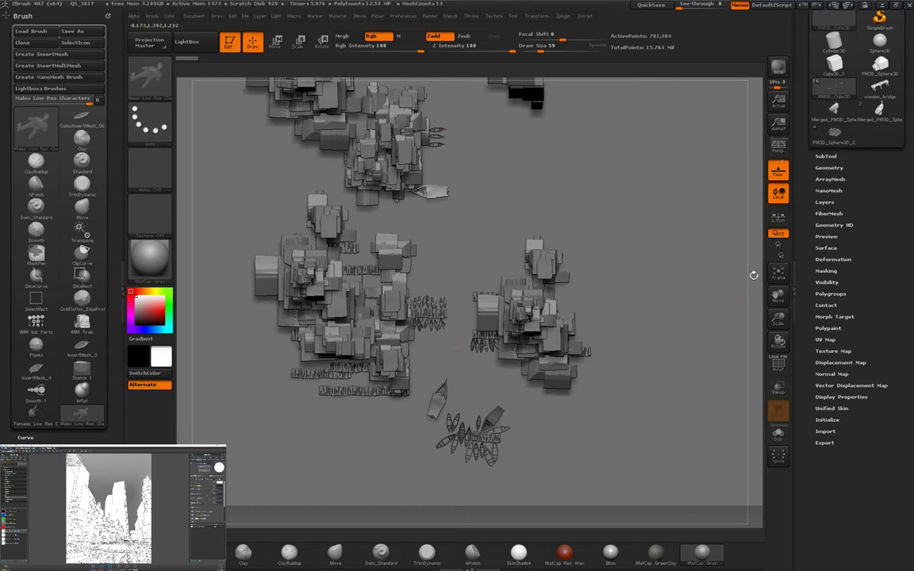
{"action": "left_click_drag", "start_coordinate": [759, 361], "coordinate": [398, 333], "text": "alt"}
{"action": "key", "text": "m"}
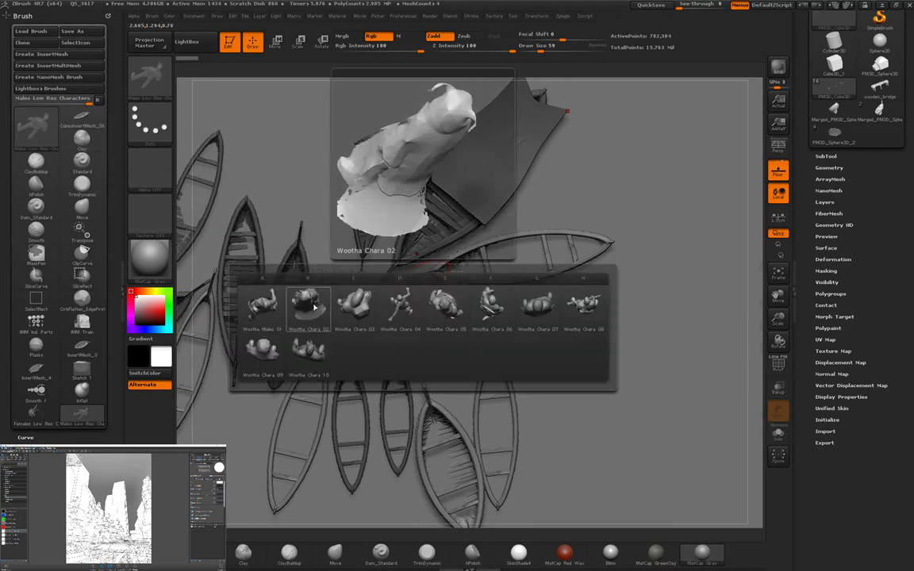
{"action": "key", "text": "m"}
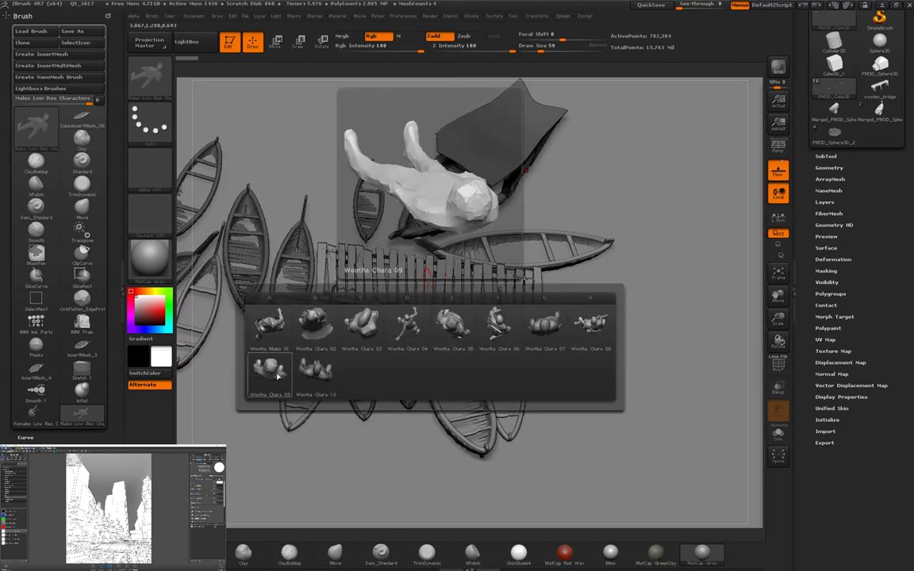
{"action": "left_click", "coordinate": [407, 350]}
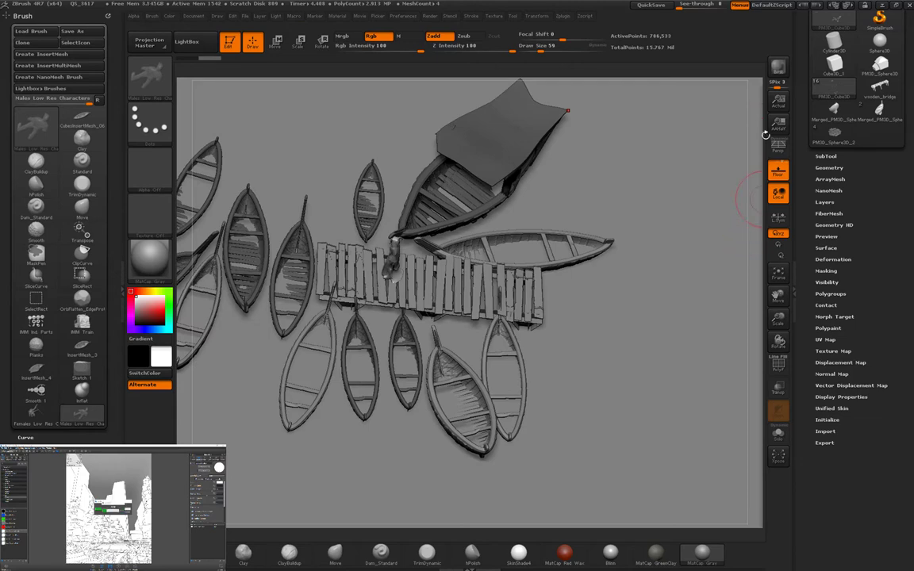
Step: Rotate, move and scale the robed figure so it stands upright on the planks of the pier
{"action": "key", "text": "r"}
{"action": "mouse_move", "coordinate": [754, 234]}
{"action": "left_mouse_down"}
{"action": "mouse_move", "coordinate": [755, 296]}
{"action": "mouse_move", "coordinate": [746, 238]}
{"action": "left_mouse_up"}
{"action": "left_click_drag", "start_coordinate": [418, 373], "coordinate": [451, 152]}
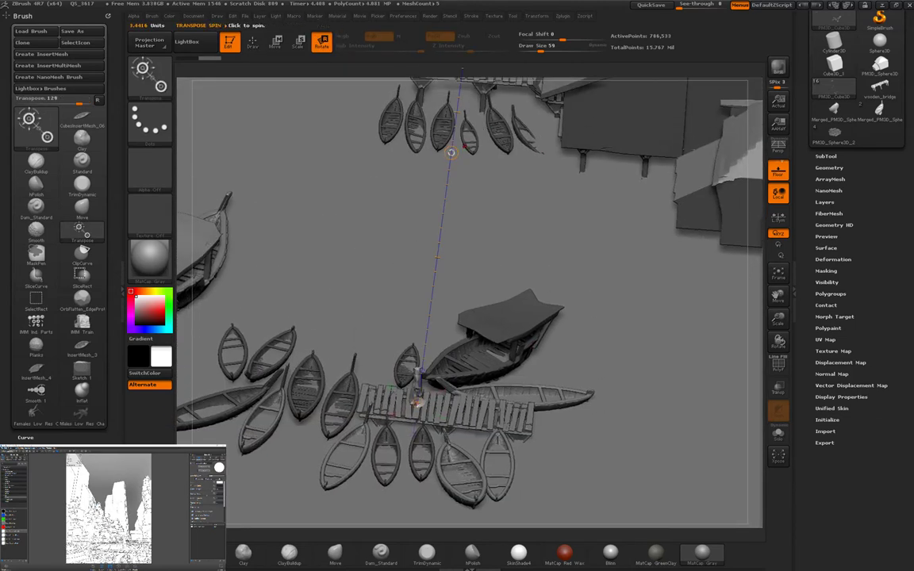
{"action": "key", "text": "w"}
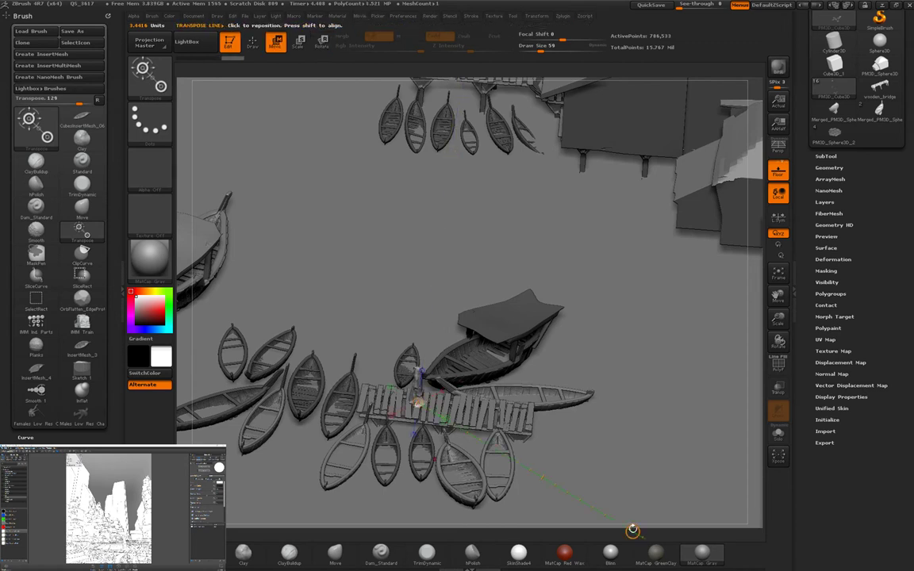
{"action": "left_click_drag", "start_coordinate": [428, 375], "coordinate": [633, 533]}
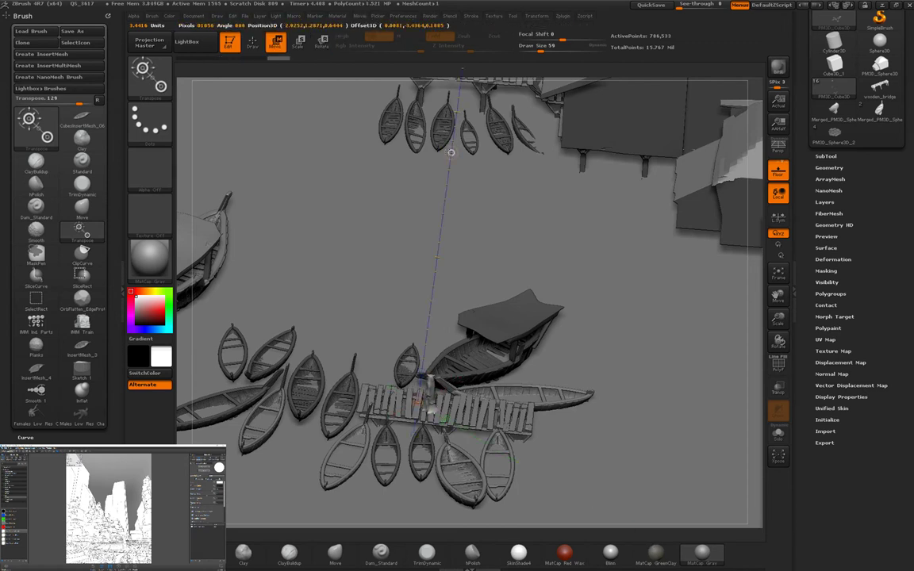
{"action": "key", "text": "e"}
{"action": "left_click_drag", "start_coordinate": [450, 152], "coordinate": [457, 170]}
{"action": "mouse_move", "coordinate": [444, 315]}
{"action": "left_mouse_down"}
{"action": "mouse_move", "coordinate": [444, 169]}
{"action": "mouse_move", "coordinate": [580, 309]}
{"action": "left_mouse_up"}
{"action": "key", "text": "ctrl+r"}
{"action": "key", "text": "w"}
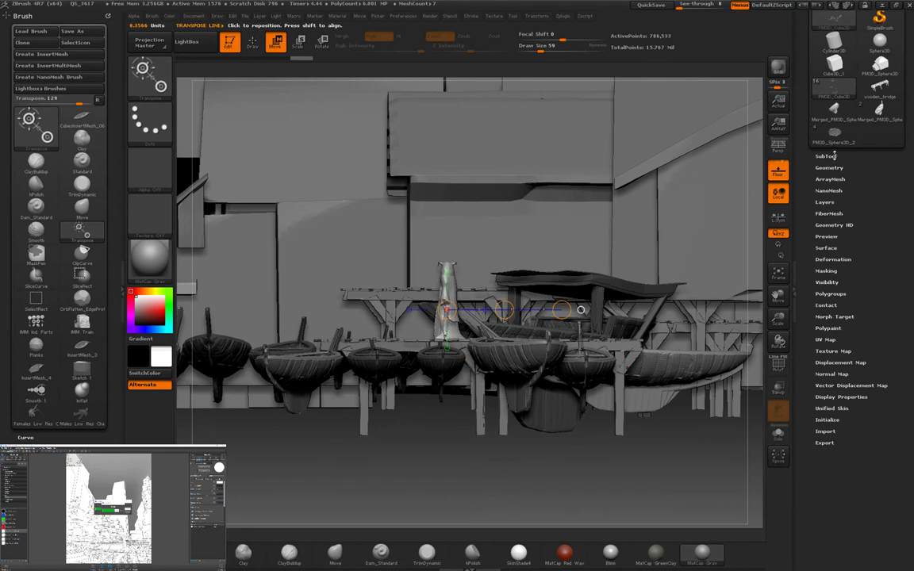
Step: Delete the scene_01 subtool containing the long flat bar
{"action": "left_click", "coordinate": [831, 155]}
{"action": "left_click", "coordinate": [829, 187]}
{"action": "left_click", "coordinate": [825, 420]}
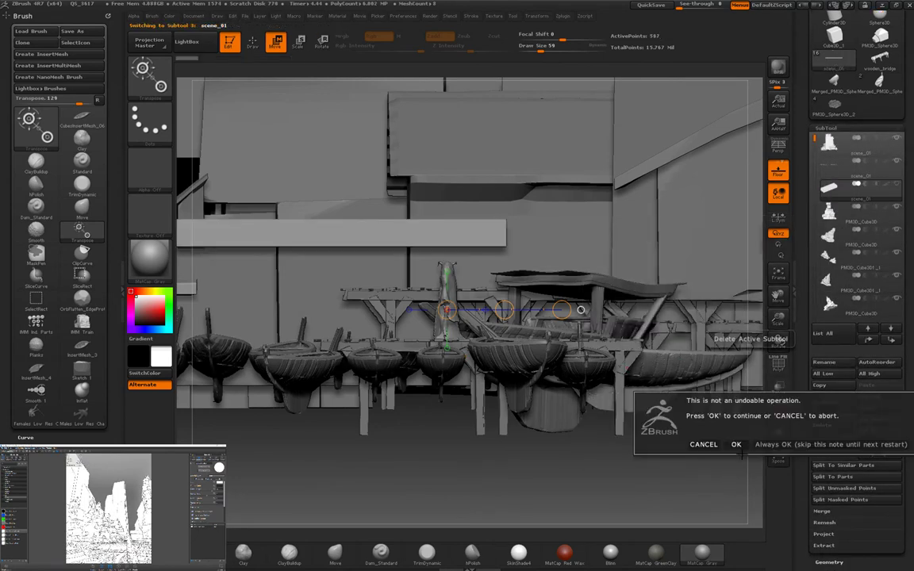
{"action": "left_click", "coordinate": [737, 446]}
Step: Hide the stacked city building subtools, keeping the piers, boats, figures and the PM3D_Cube3D1_3 and PM3D_Cube3D1_2 towers visible
{"action": "key", "text": "Down"}
{"action": "key", "text": "Down"}
{"action": "key", "text": "Down"}
{"action": "key", "text": "Down"}
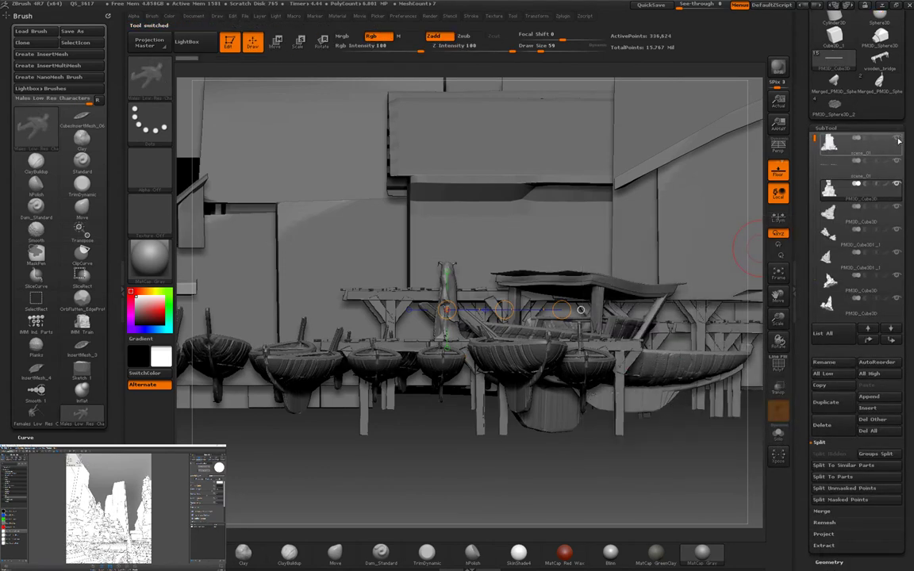
{"action": "key", "text": "Down"}
{"action": "key", "text": "Down"}
{"action": "key", "text": "Down"}
{"action": "key", "text": "Down"}
{"action": "key", "text": "Down"}
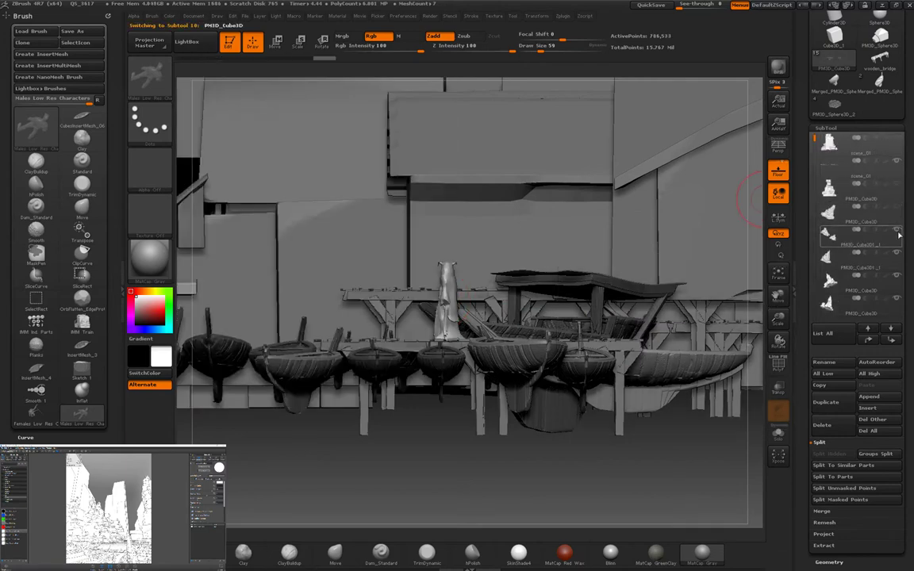
{"action": "key", "text": "Down"}
{"action": "key", "text": "Down"}
{"action": "key", "text": "Down"}
{"action": "key", "text": "Down"}
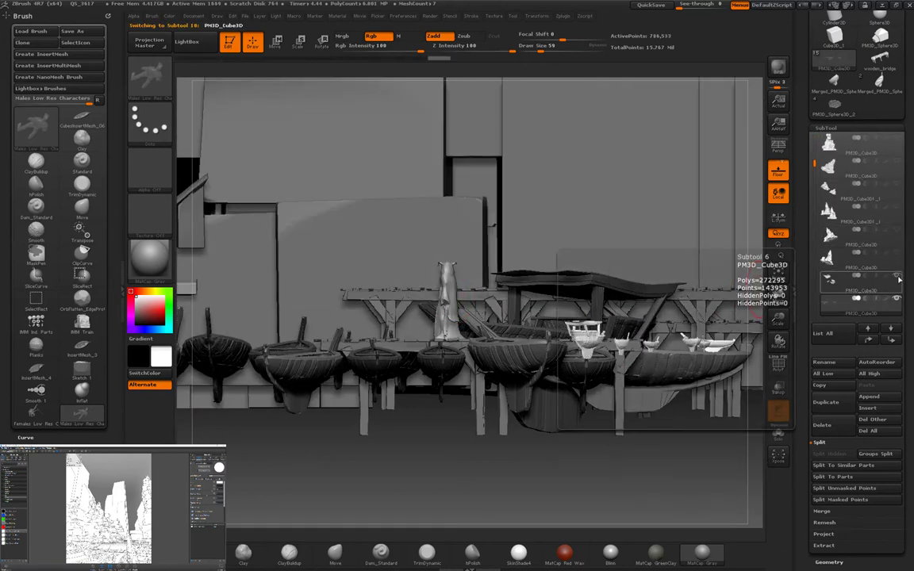
{"action": "key", "text": "Down"}
{"action": "key", "text": "Down"}
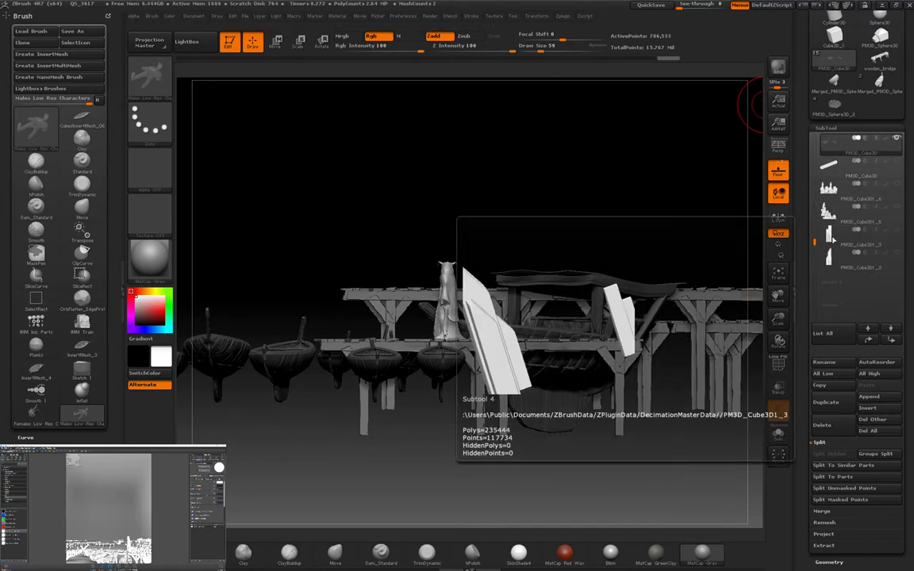
{"action": "left_click", "coordinate": [898, 230]}
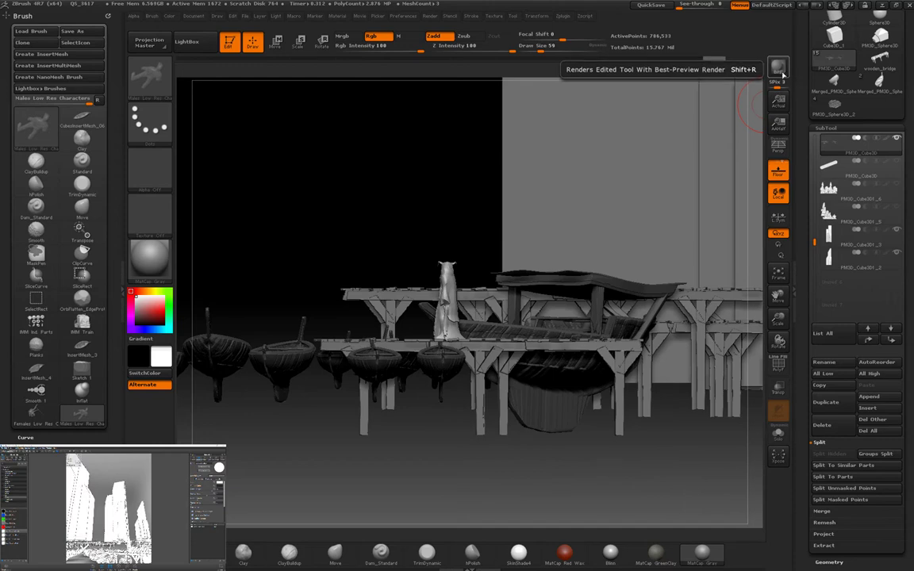
{"action": "mouse_move", "coordinate": [854, 210]}
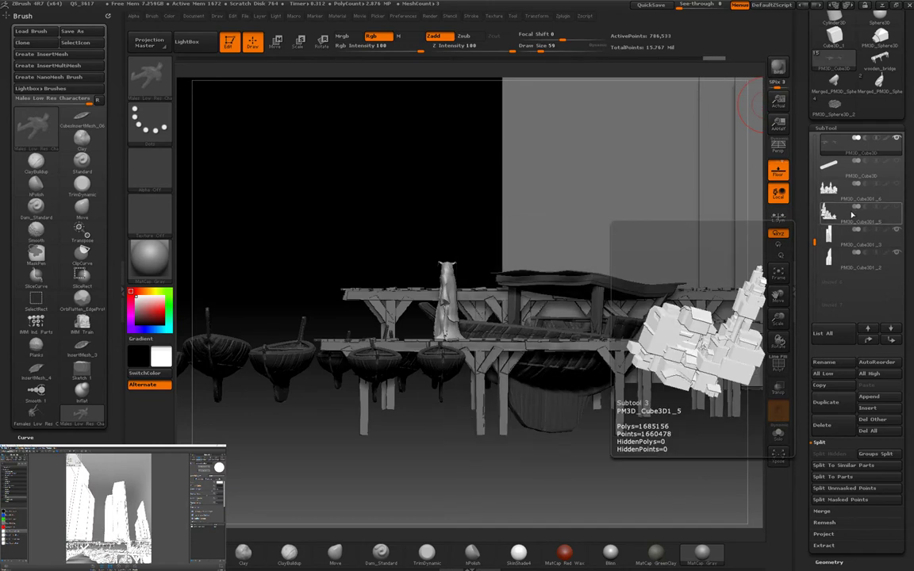
Step: Insert a standing male character in shorts on the pier beside the robed figure and scale it to match
{"action": "left_click_drag", "start_coordinate": [663, 429], "coordinate": [597, 461]}
{"action": "key", "text": "m"}
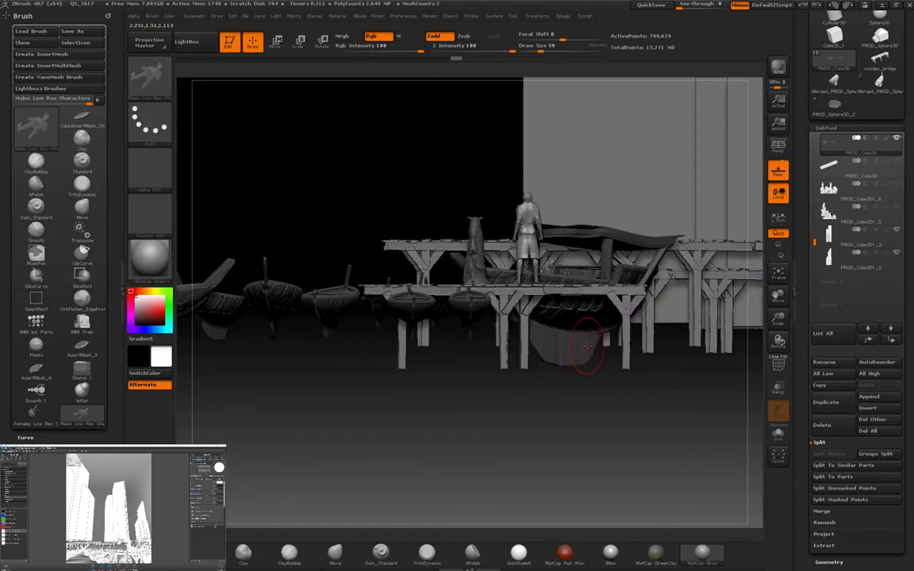
{"action": "key", "text": "e"}
{"action": "mouse_move", "coordinate": [527, 286]}
{"action": "left_mouse_down"}
{"action": "mouse_move", "coordinate": [527, 165]}
{"action": "mouse_move", "coordinate": [539, 199]}
{"action": "mouse_move", "coordinate": [508, 333]}
{"action": "mouse_move", "coordinate": [535, 279]}
{"action": "mouse_move", "coordinate": [576, 278]}
{"action": "left_mouse_up"}
{"action": "left_click", "coordinate": [778, 434]}
{"action": "left_click", "coordinate": [777, 434]}
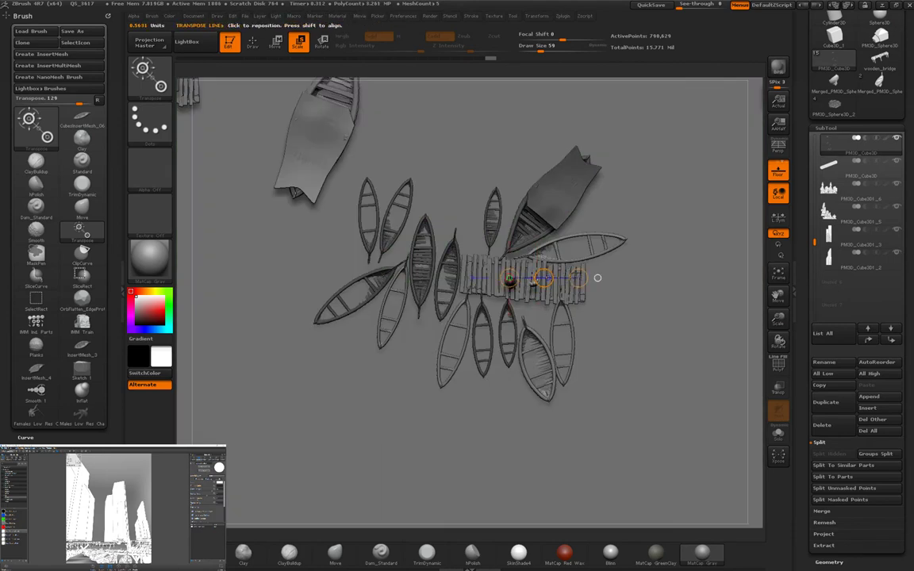
Step: Move the male character from the pier into the open bow of the large covered boat and adjust its height there
{"action": "key", "text": "w"}
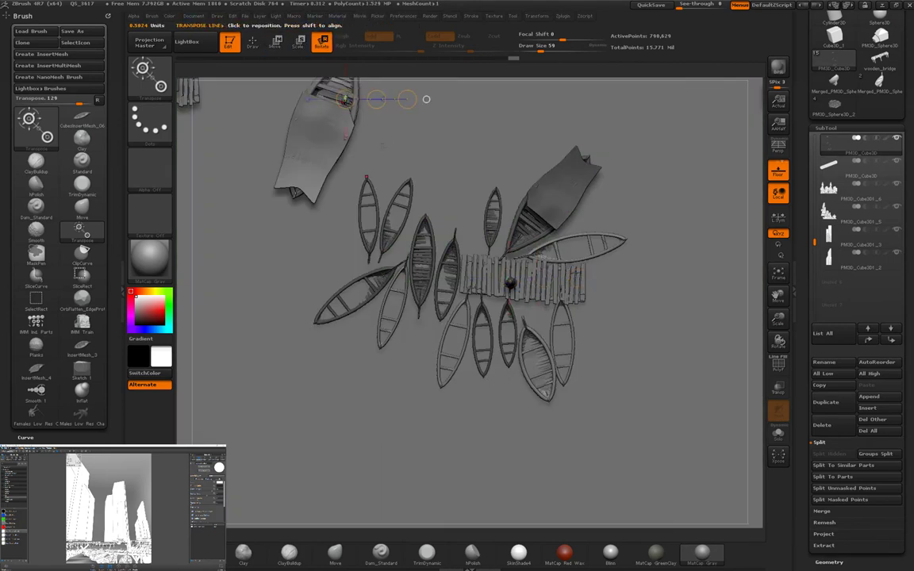
{"action": "key", "text": "w"}
{"action": "left_click_drag", "start_coordinate": [426, 99], "coordinate": [572, 128]}
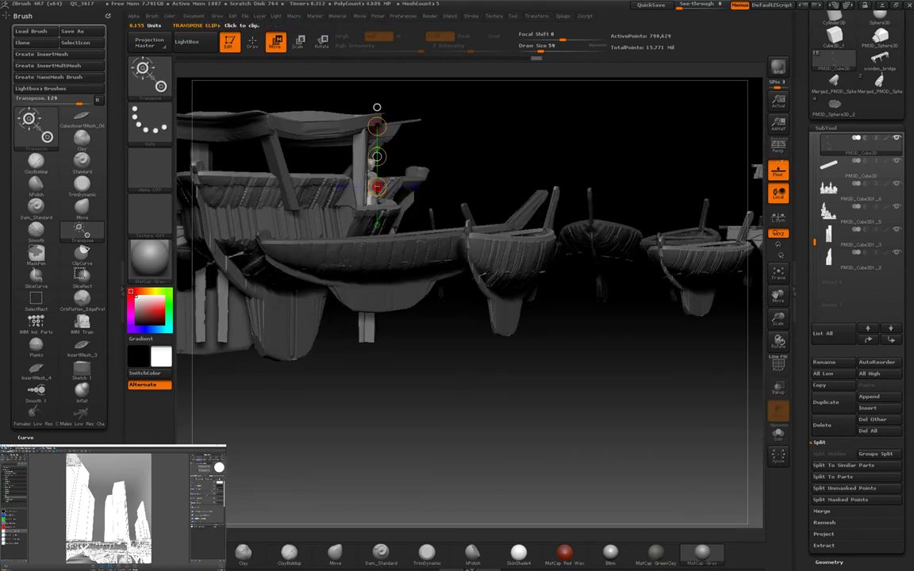
{"action": "left_click_drag", "start_coordinate": [372, 174], "coordinate": [470, 173]}
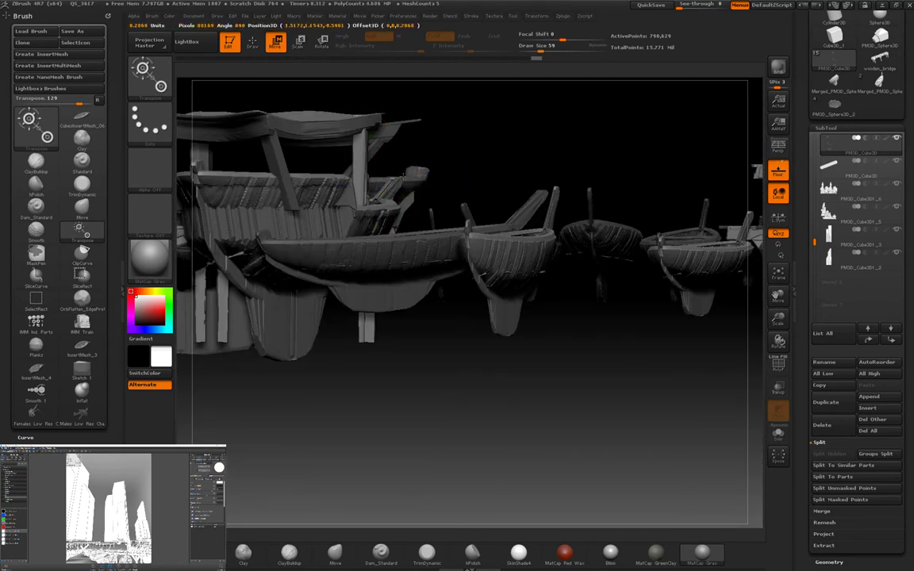
Step: Insert another male character in the open water beside the large covered boat
{"action": "mouse_move", "coordinate": [819, 227]}
{"action": "left_click_drag", "start_coordinate": [540, 396], "coordinate": [540, 375]}
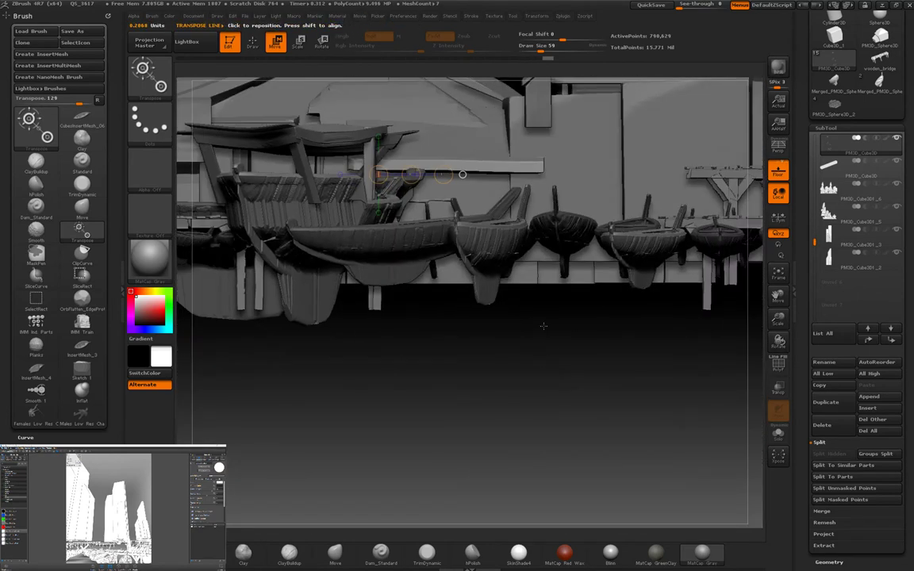
{"action": "left_click_drag", "start_coordinate": [544, 325], "coordinate": [555, 341]}
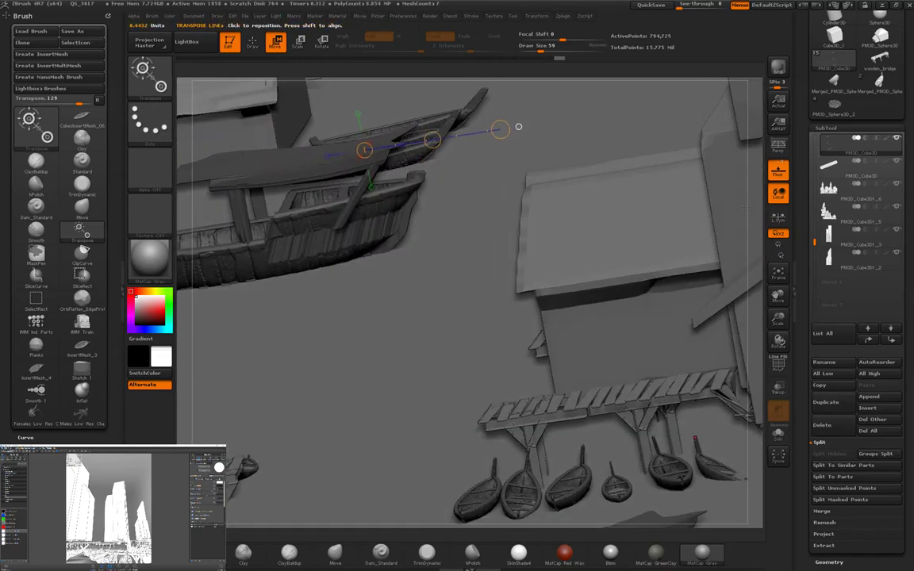
{"action": "key", "text": "f"}
{"action": "mouse_move", "coordinate": [645, 326]}
{"action": "left_mouse_down"}
{"action": "mouse_move", "coordinate": [662, 404]}
{"action": "mouse_move", "coordinate": [526, 297]}
{"action": "mouse_move", "coordinate": [443, 265]}
{"action": "mouse_move", "coordinate": [576, 265]}
{"action": "left_mouse_up"}
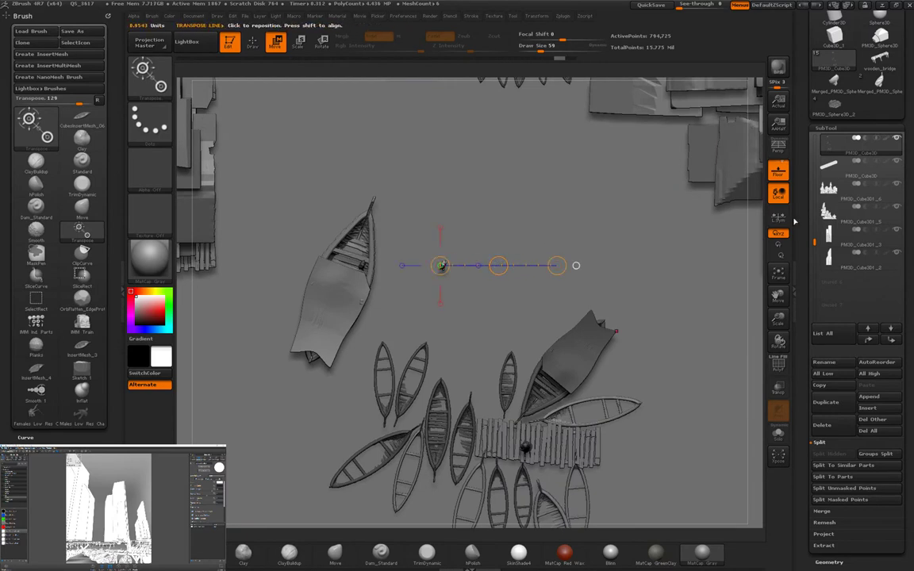
Step: Move the new male character beneath the covered boat's canopy, using the transparency and ghost display for the placement
{"action": "key", "text": "ctrl+shift+t"}
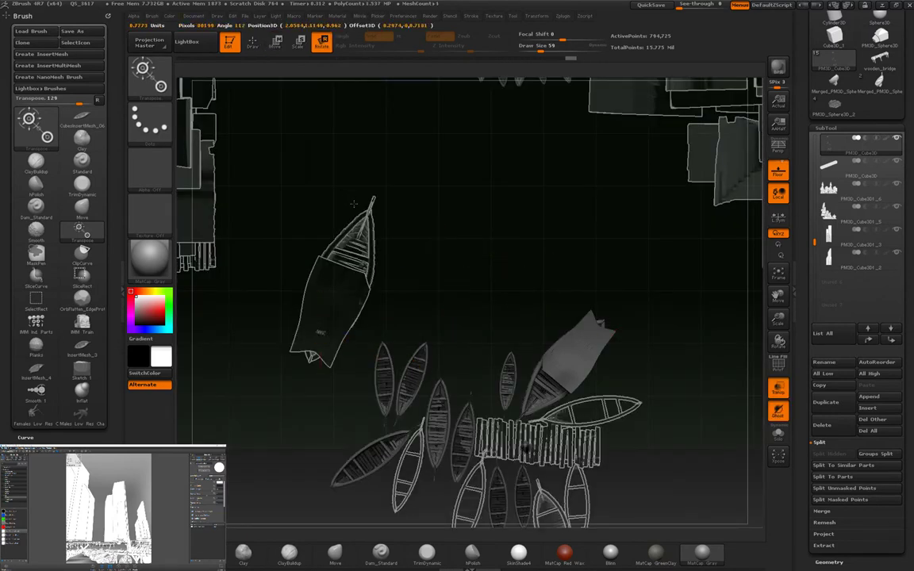
{"action": "key", "text": "w"}
{"action": "left_click_drag", "start_coordinate": [426, 376], "coordinate": [343, 489], "text": "shift"}
{"action": "left_click_drag", "start_coordinate": [236, 333], "coordinate": [237, 235]}
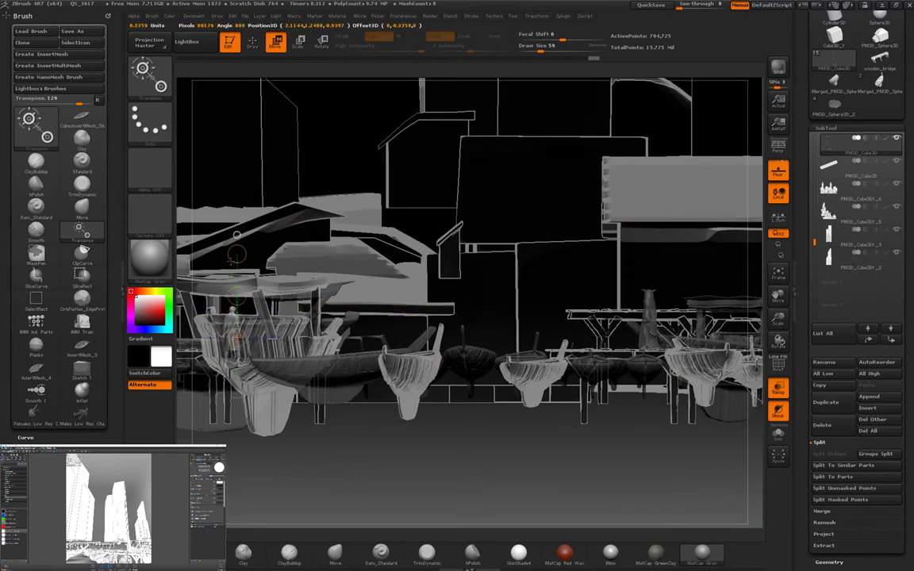
{"action": "left_click_drag", "start_coordinate": [591, 476], "coordinate": [491, 357]}
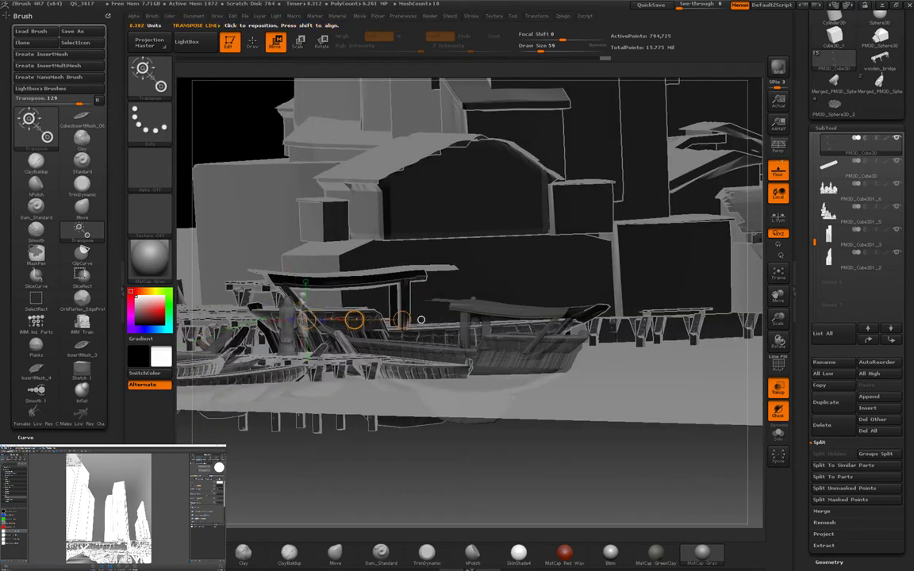
{"action": "left_click", "coordinate": [778, 67]}
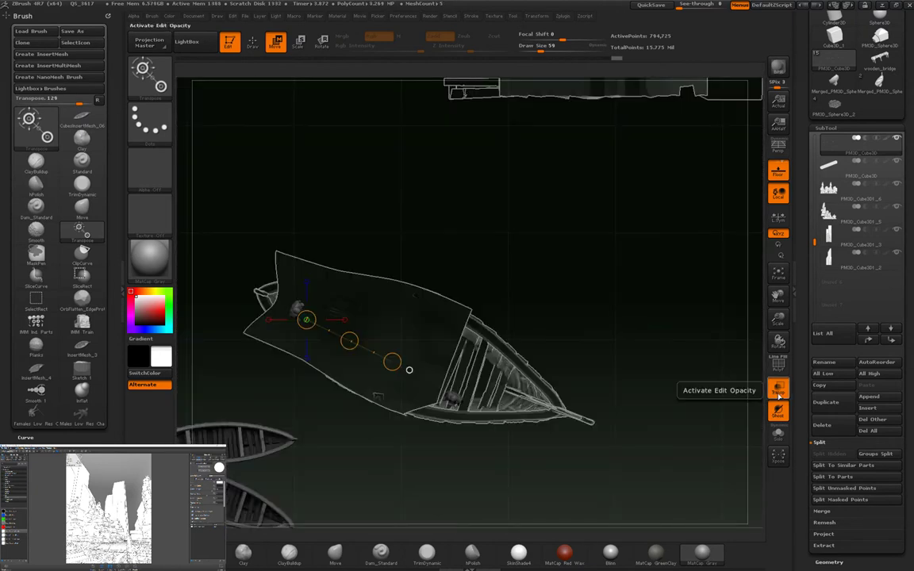
{"action": "left_click", "coordinate": [779, 389]}
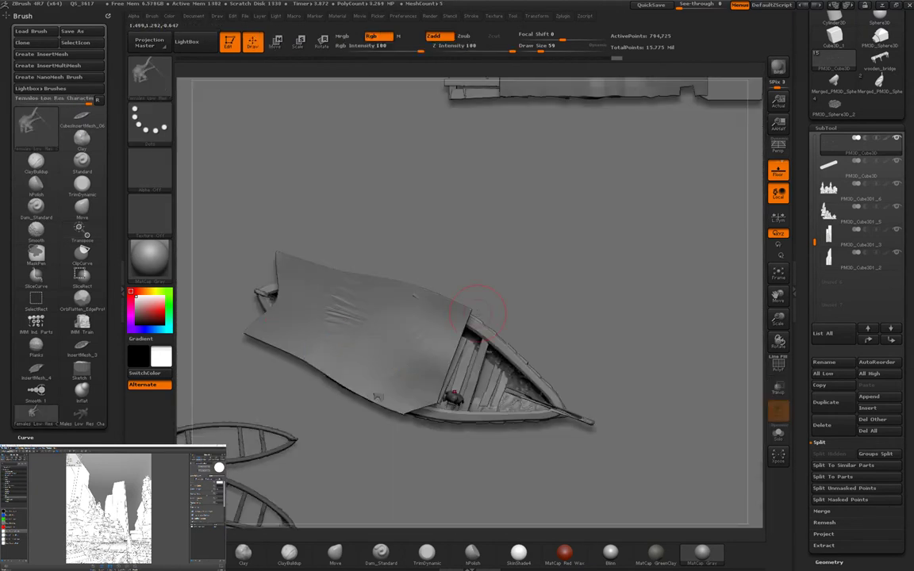
Step: Insert the Wootha Females 07 character, then move and rotate it in the covered boat's open bow beside the male figure
{"action": "key", "text": "m"}
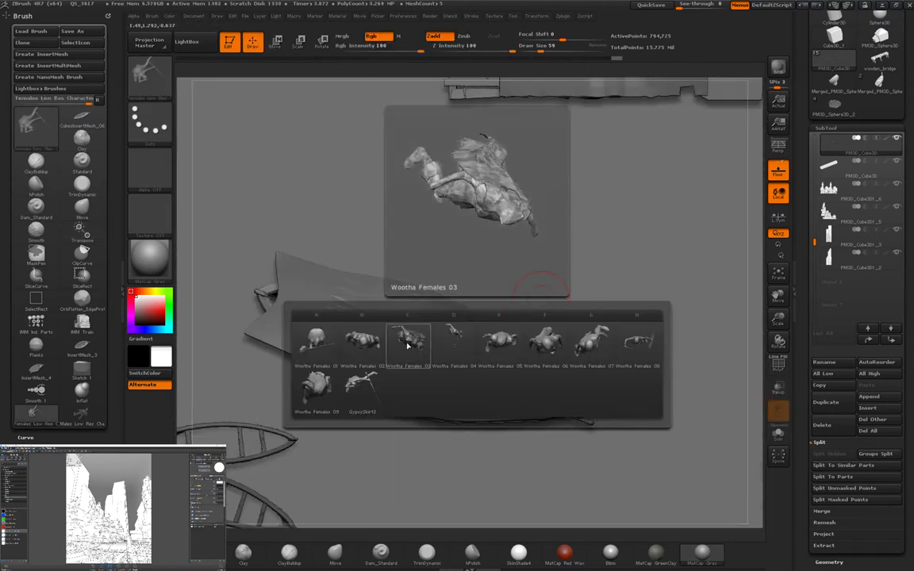
{"action": "left_click", "coordinate": [588, 348]}
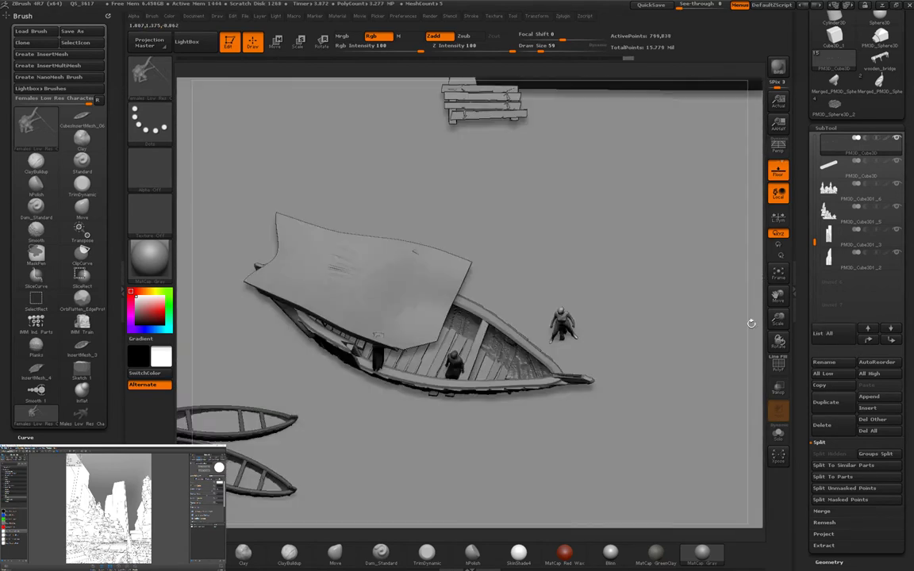
{"action": "key", "text": "w"}
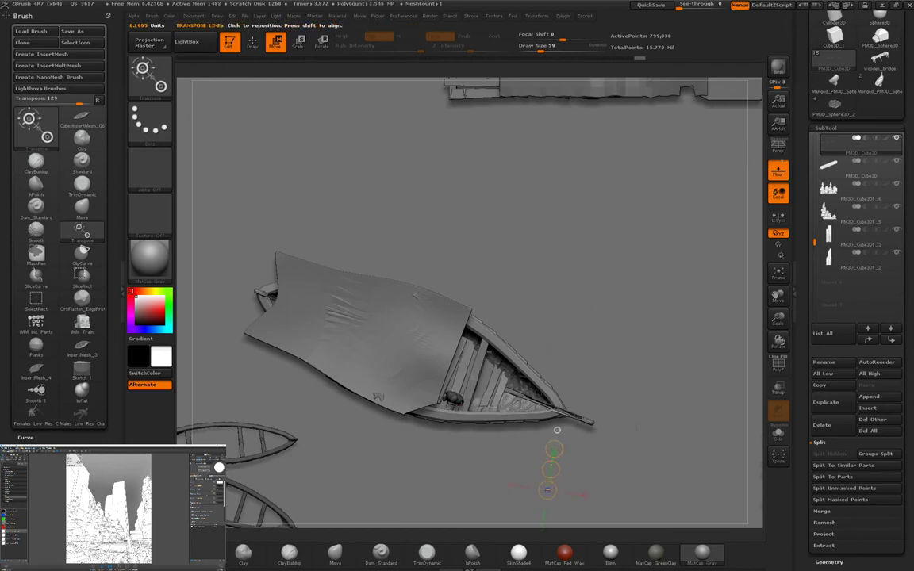
{"action": "left_click_drag", "start_coordinate": [557, 430], "coordinate": [500, 337]}
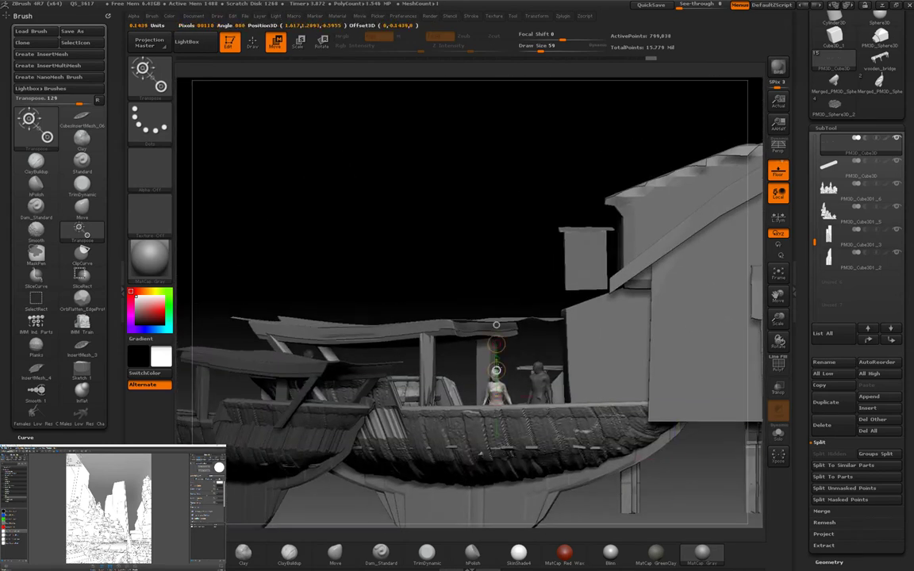
{"action": "key", "text": "r"}
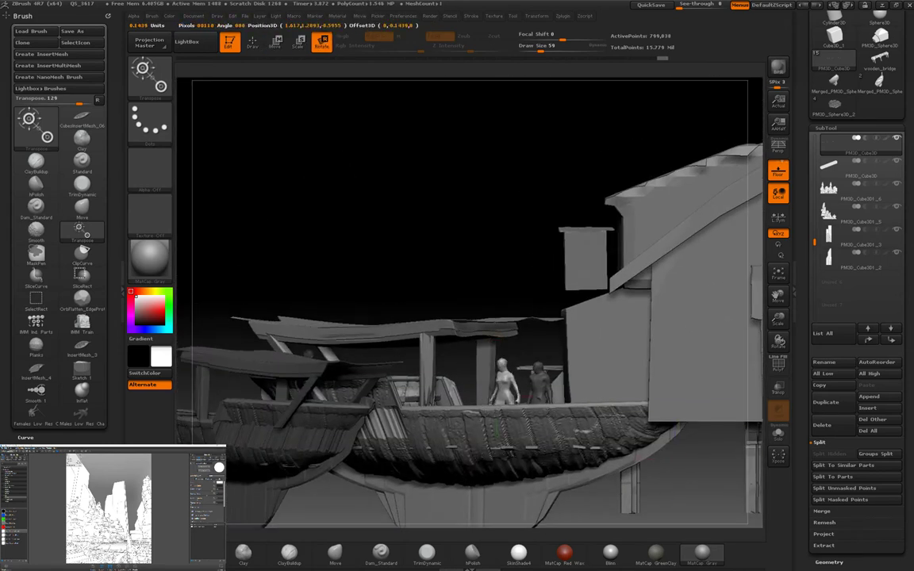
{"action": "left_click_drag", "start_coordinate": [489, 383], "coordinate": [589, 382]}
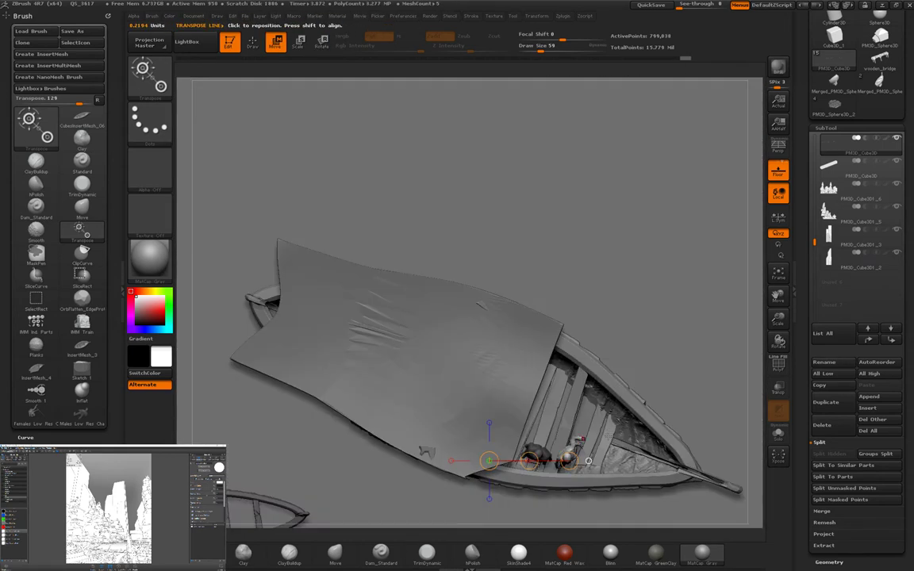
Step: Insert another character in the covered boat's open bow, rotate it and move it beneath the edge of the canopy
{"action": "left_click_drag", "start_coordinate": [588, 461], "coordinate": [601, 379]}
{"action": "key", "text": "r"}
{"action": "left_click_drag", "start_coordinate": [520, 386], "coordinate": [679, 387]}
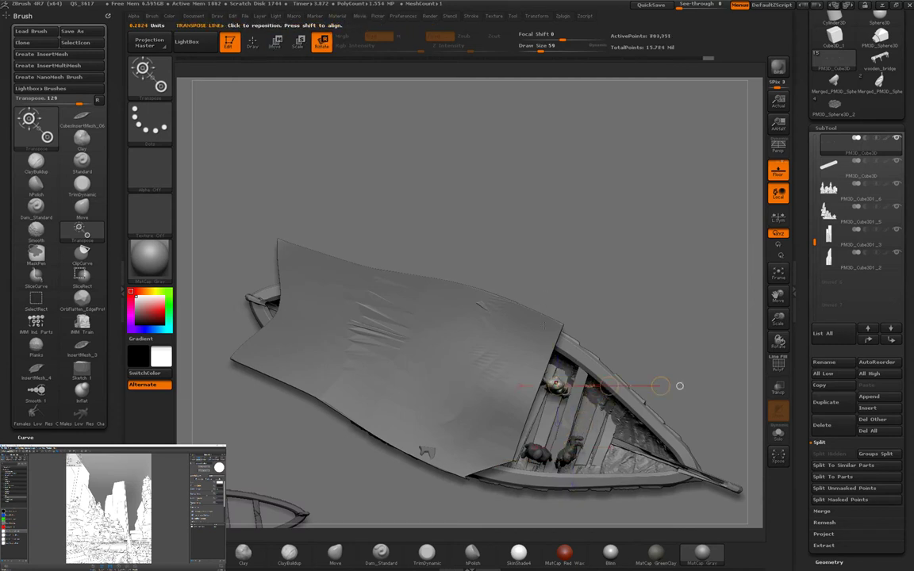
{"action": "key", "text": "w"}
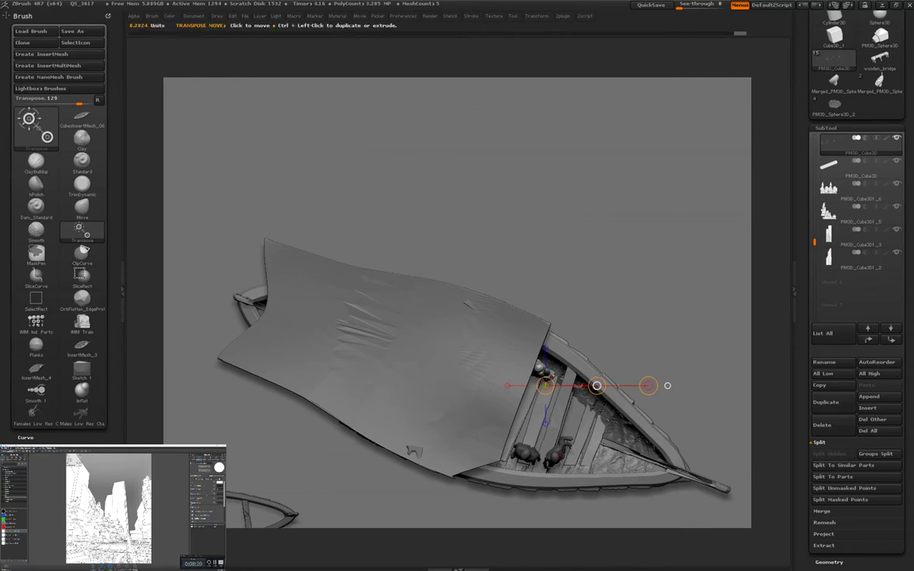
{"action": "left_click_drag", "start_coordinate": [596, 385], "coordinate": [493, 385]}
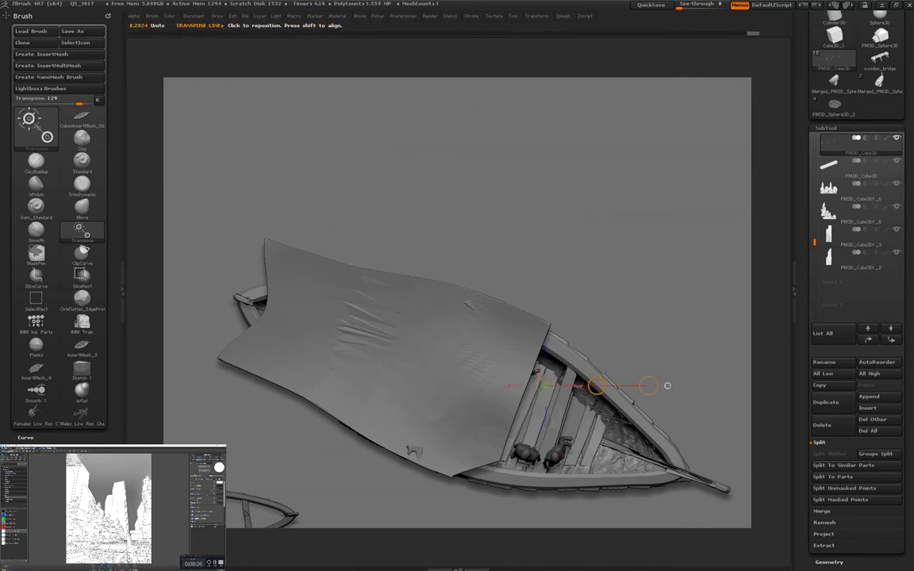
Step: Insert the Wootha Chara 10 male from the low-res male characters brush into the covered boat's open bow
{"action": "key", "text": "b"}
{"action": "left_click", "coordinate": [82, 414]}
{"action": "left_click", "coordinate": [794, 289]}
{"action": "key", "text": "Tab"}
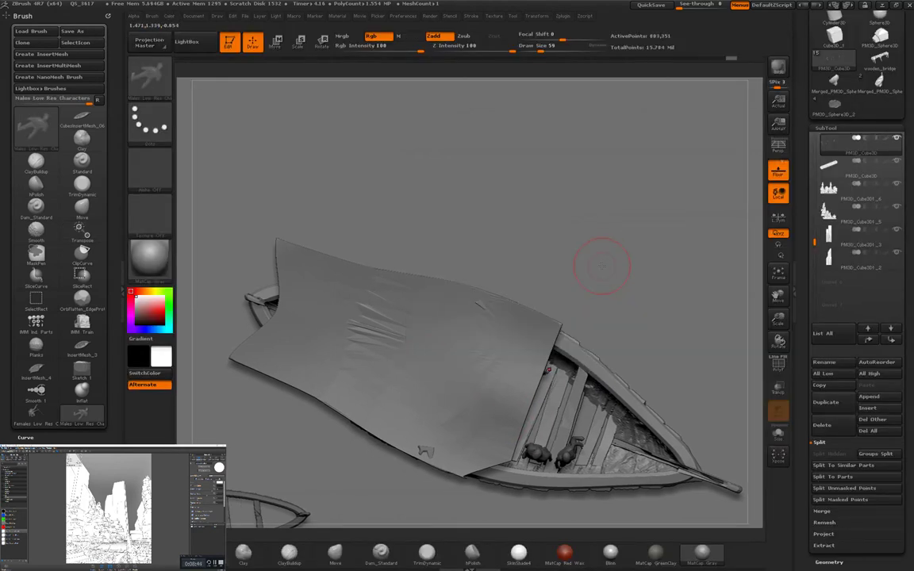
{"action": "key", "text": "m"}
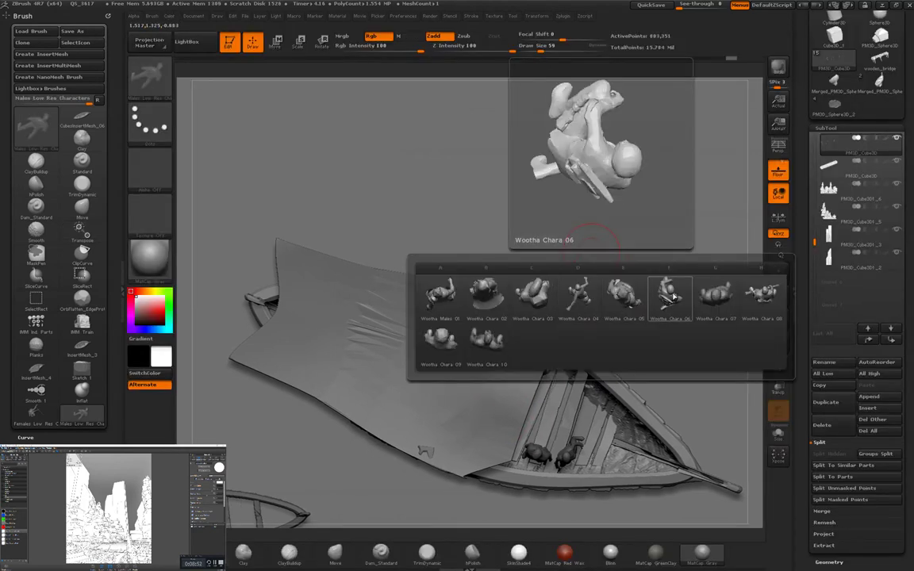
{"action": "left_click", "coordinate": [497, 343]}
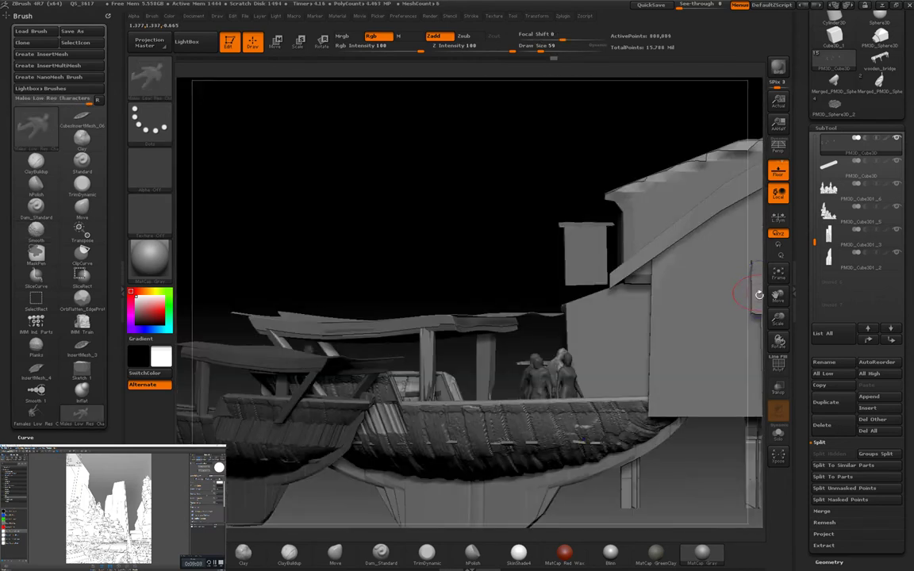
Step: Isolate the figures, then move and rotate the new capped male toward the pointed end of the boat's bow
{"action": "key", "text": "ctrl"}
{"action": "key", "text": "w"}
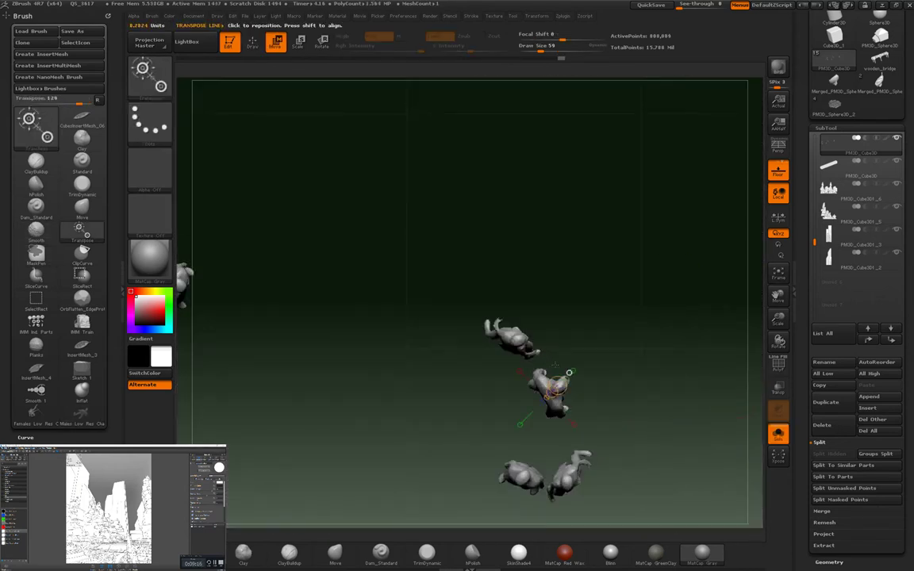
{"action": "key", "text": "r"}
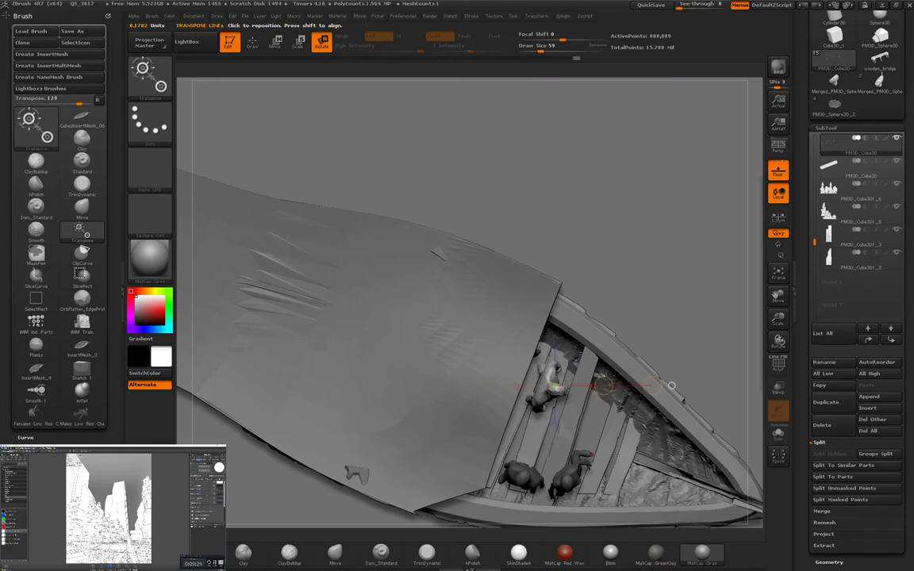
{"action": "key", "text": "w"}
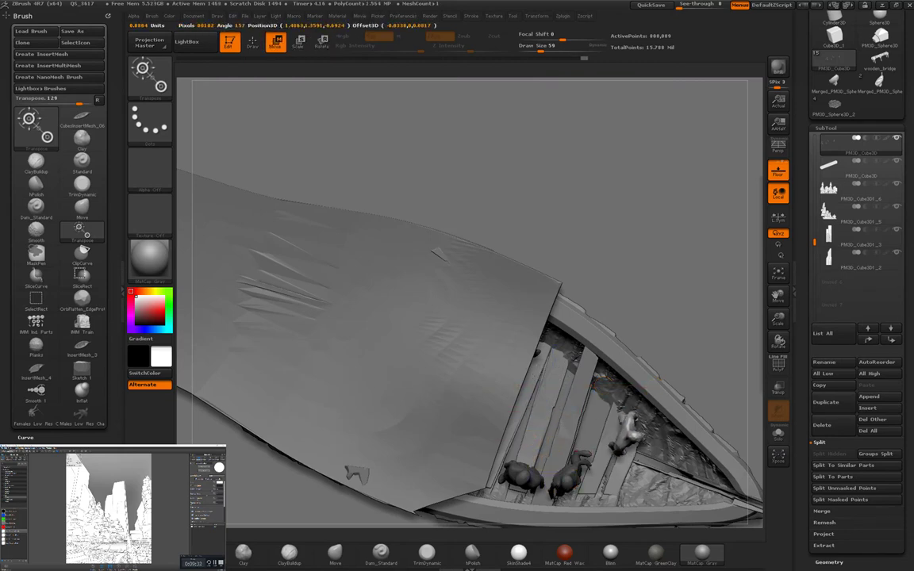
{"action": "left_click_drag", "start_coordinate": [699, 198], "coordinate": [757, 286]}
{"action": "key", "text": "r"}
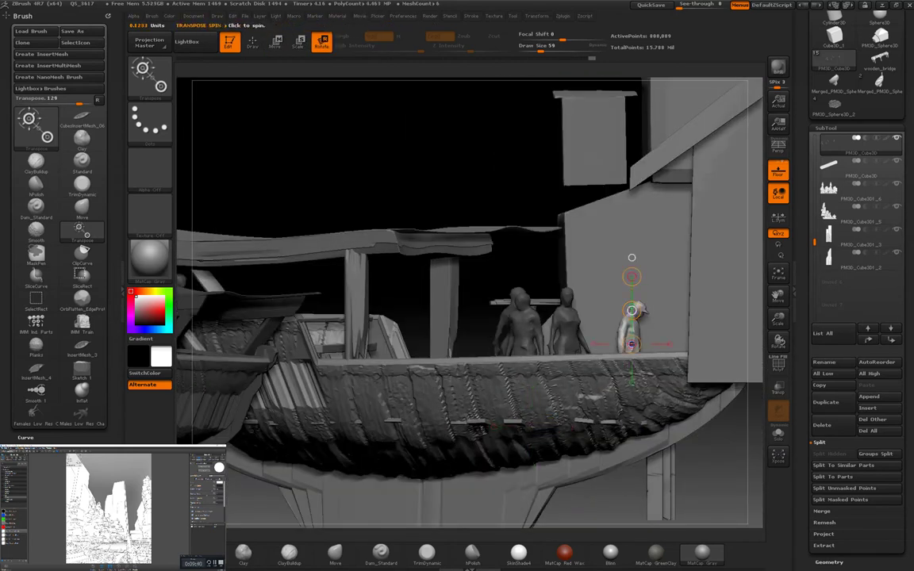
Step: Mask the capped male's body to rotate only his head, and set the Move brush to draw size 11
{"action": "left_click", "coordinate": [778, 433]}
{"action": "left_click_drag", "start_coordinate": [509, 369], "coordinate": [509, 264], "text": "ctrl"}
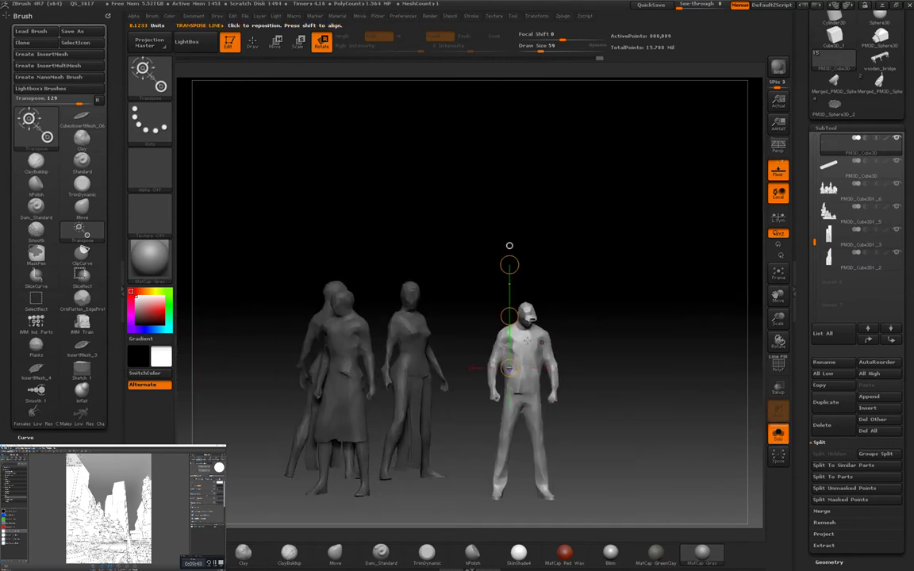
{"action": "left_click", "coordinate": [778, 433]}
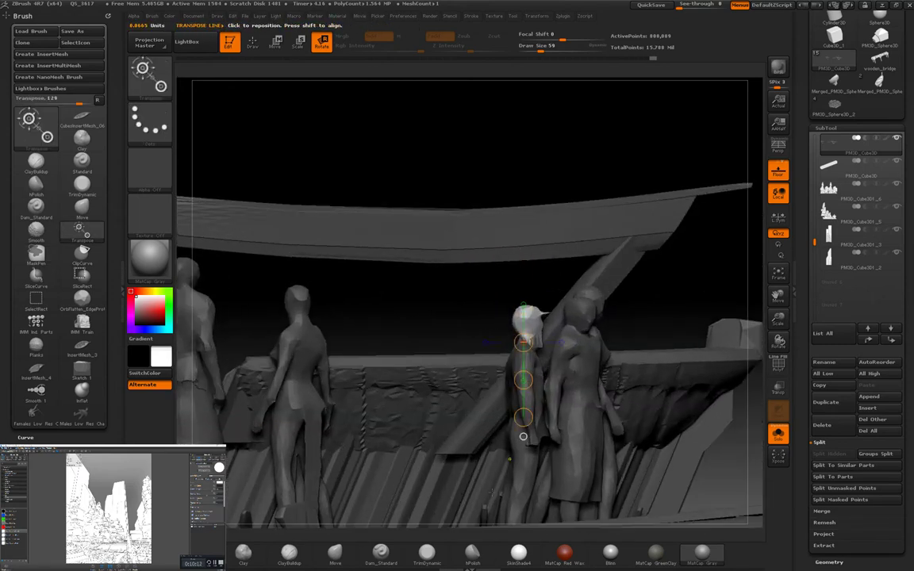
{"action": "type", "text": "bmvs11"}
{"action": "key", "text": "Return"}
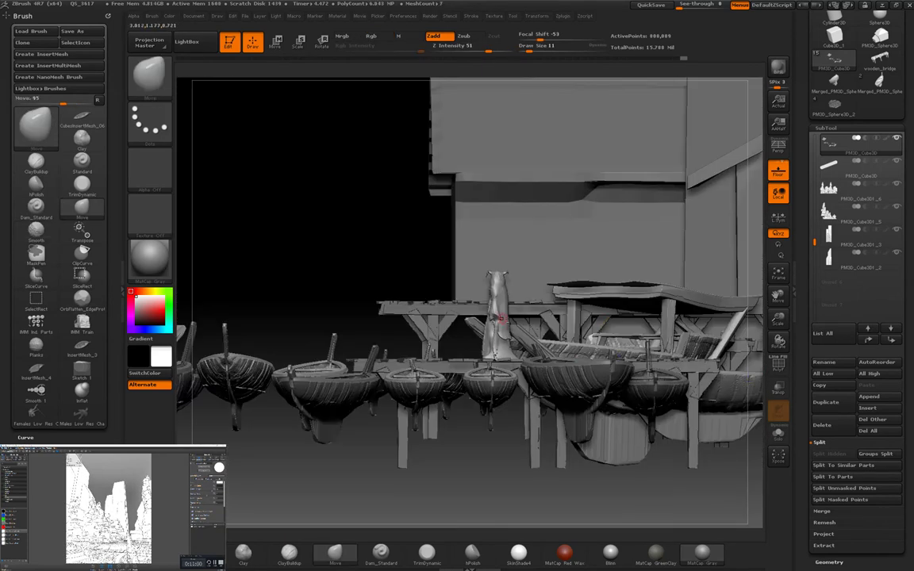
Step: Adjust the robed figure on the pier and position the capped male at the front of the covered boat's bow
{"action": "key", "text": "r"}
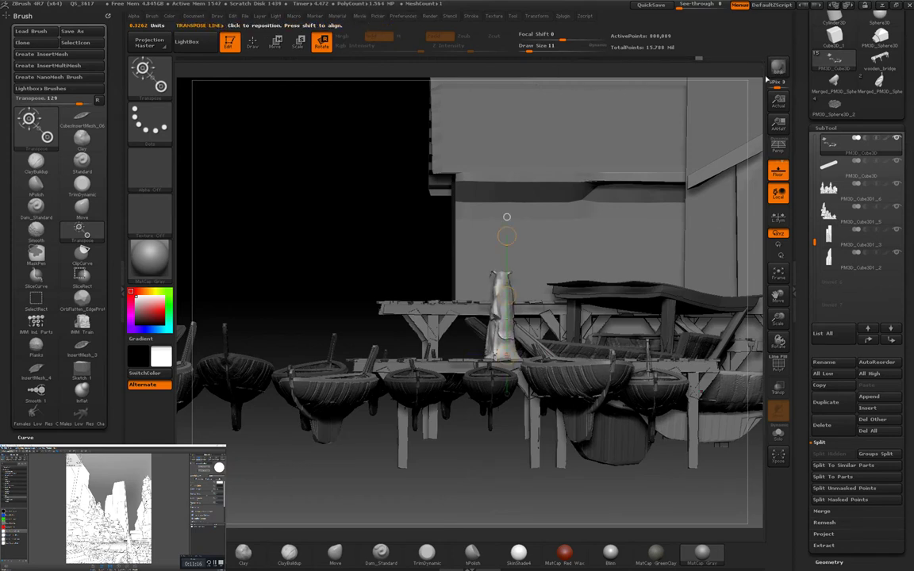
{"action": "left_click_drag", "start_coordinate": [376, 254], "coordinate": [718, 295]}
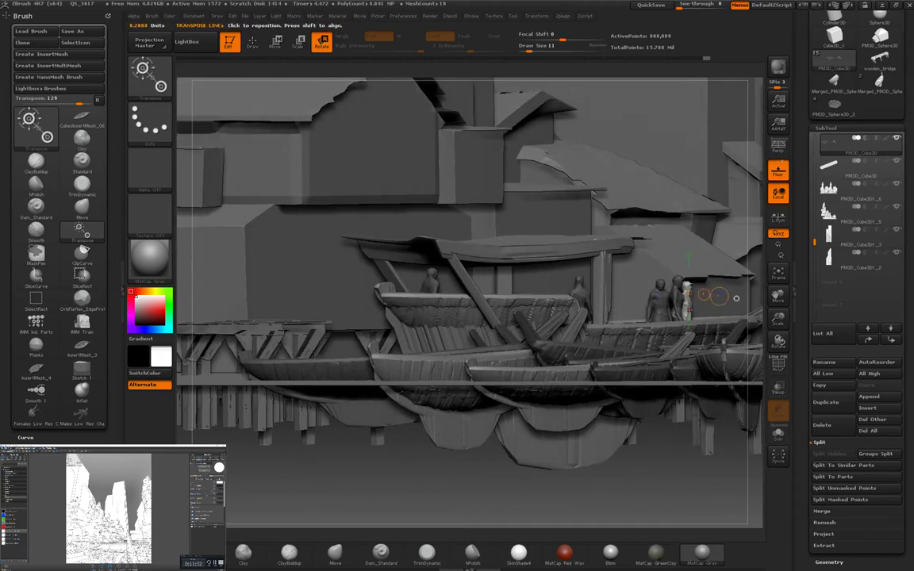
{"action": "mouse_move", "coordinate": [645, 464]}
{"action": "left_mouse_down"}
{"action": "mouse_move", "coordinate": [555, 491]}
{"action": "mouse_move", "coordinate": [754, 363]}
{"action": "left_mouse_up"}
{"action": "mouse_move", "coordinate": [523, 342]}
{"action": "left_mouse_down"}
{"action": "mouse_move", "coordinate": [480, 454]}
{"action": "mouse_move", "coordinate": [757, 357]}
{"action": "mouse_move", "coordinate": [674, 271]}
{"action": "mouse_move", "coordinate": [505, 466]}
{"action": "mouse_move", "coordinate": [476, 445]}
{"action": "left_mouse_up"}
{"action": "left_click_drag", "start_coordinate": [557, 255], "coordinate": [556, 184]}
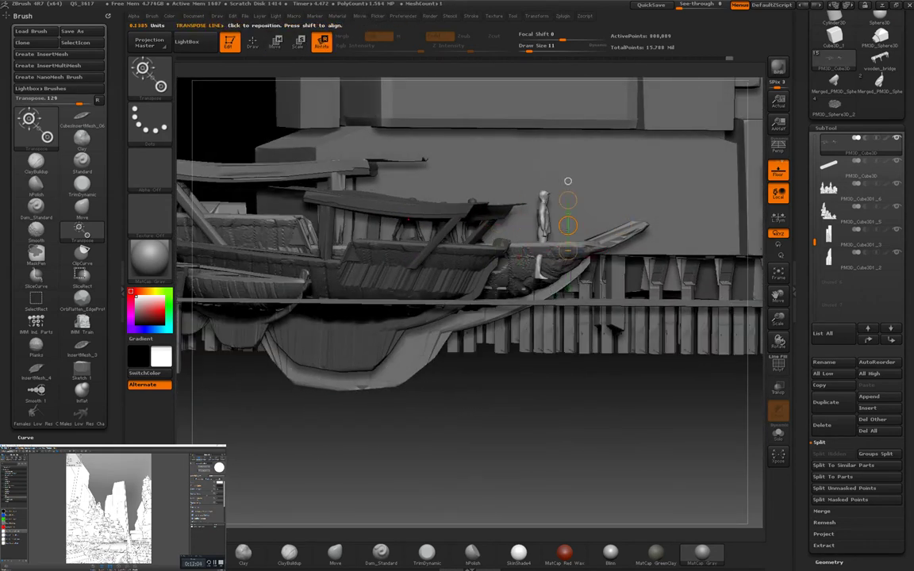
Step: Pose the capped male by masking his legs, bending his torso forward at the waist and rotating his arm
{"action": "left_click_drag", "start_coordinate": [580, 226], "coordinate": [586, 383]}
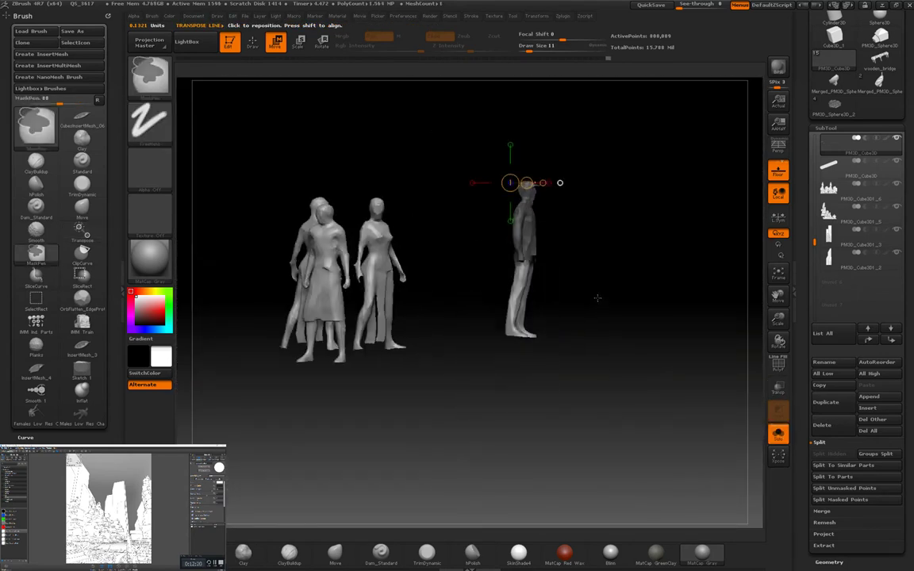
{"action": "left_click_drag", "start_coordinate": [460, 261], "coordinate": [578, 127], "text": "ctrl"}
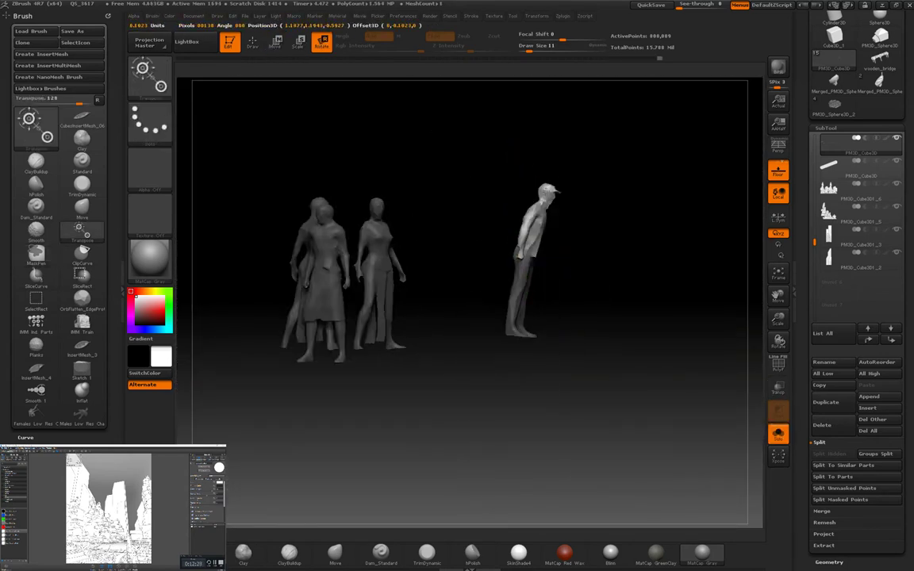
{"action": "key", "text": "y"}
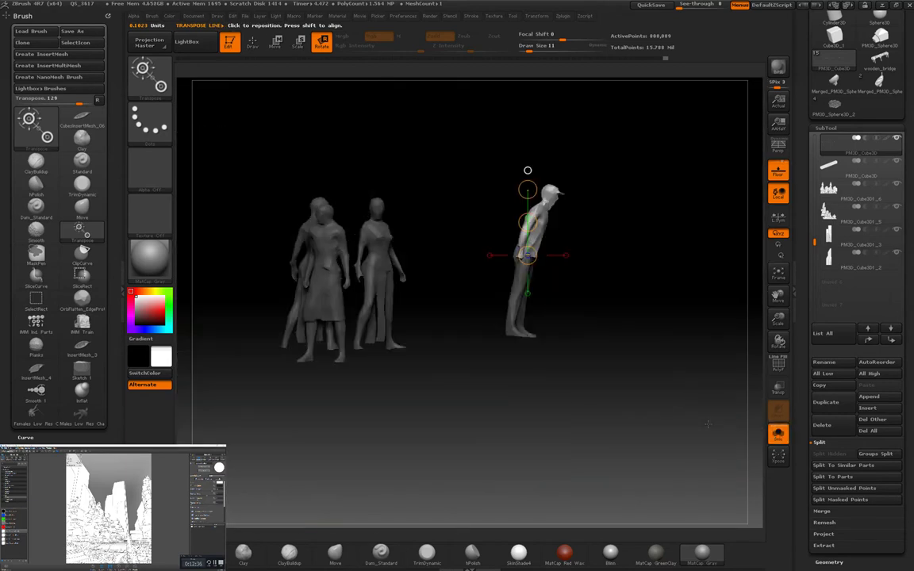
{"action": "left_click_drag", "start_coordinate": [709, 424], "coordinate": [414, 244]}
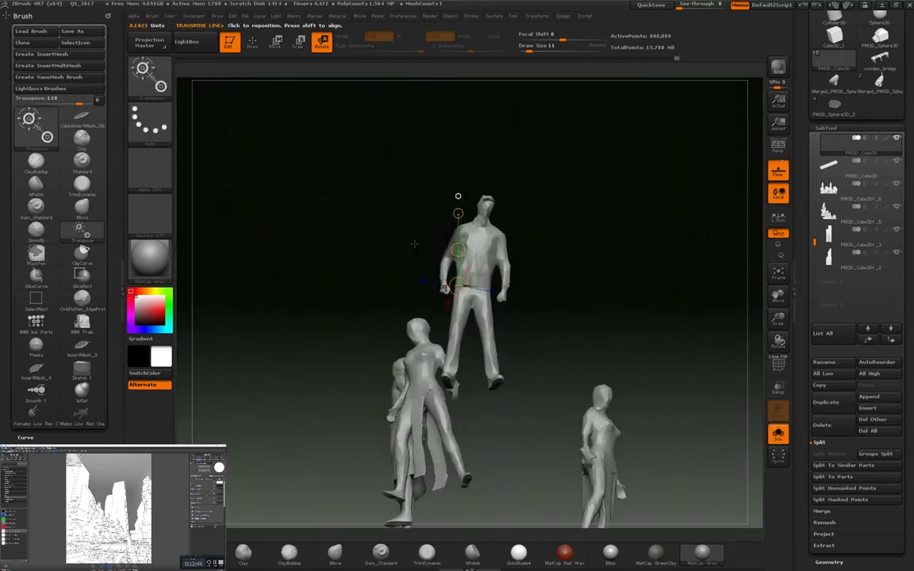
{"action": "key", "text": "ctrl"}
{"action": "left_click_drag", "start_coordinate": [539, 276], "coordinate": [452, 262]}
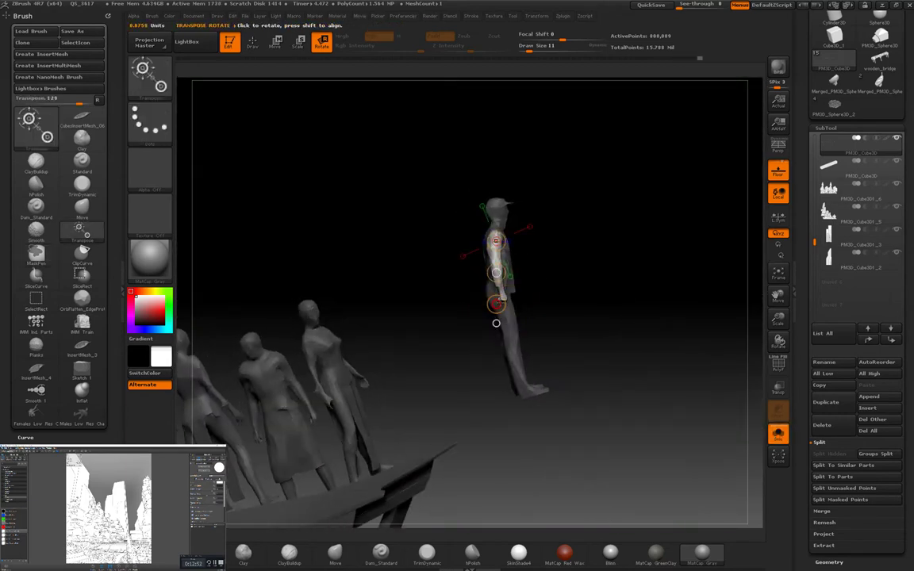
{"action": "left_click_drag", "start_coordinate": [523, 294], "coordinate": [754, 421]}
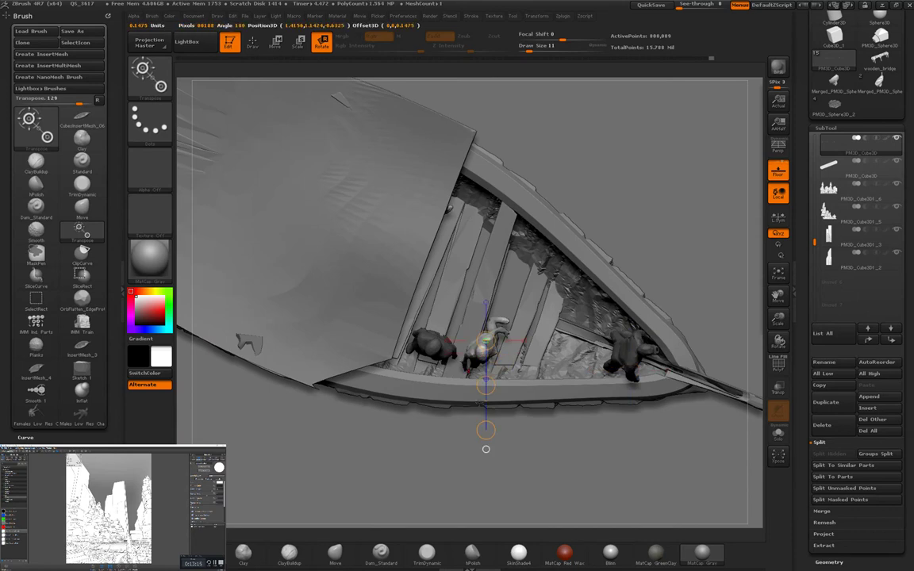
Step: Reposition the female character along the side of the boat's open bow, isolating the figures to limit the selection
{"action": "key", "text": "w"}
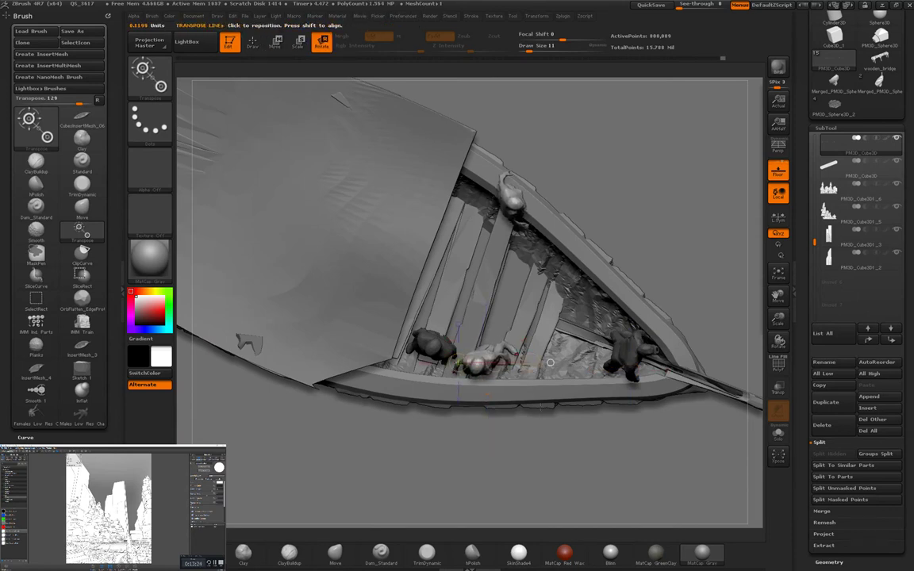
{"action": "left_click", "coordinate": [777, 433]}
{"action": "left_click_drag", "start_coordinate": [295, 143], "coordinate": [531, 275], "text": "ctrl+shift"}
{"action": "left_click", "coordinate": [777, 433]}
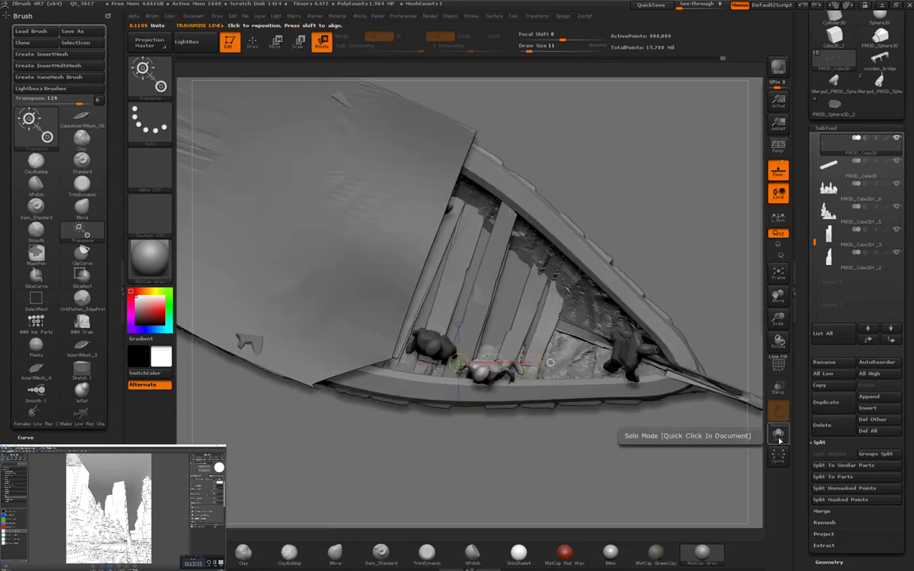
{"action": "key", "text": "w"}
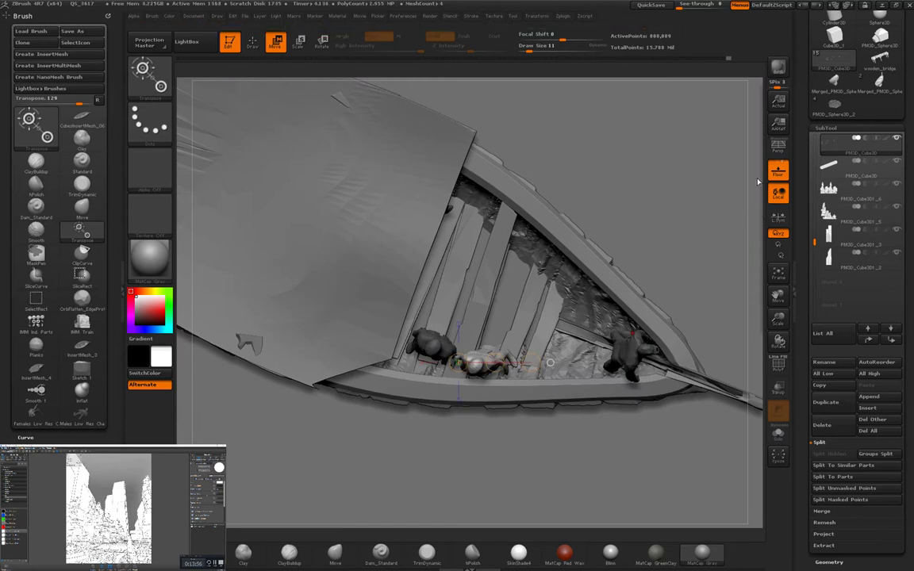
Step: Move the leaning male toward the tip of the covered boat's bow and render the harbour scene
{"action": "left_click_drag", "start_coordinate": [758, 182], "coordinate": [753, 394]}
{"action": "left_click_drag", "start_coordinate": [627, 500], "coordinate": [649, 303], "text": "alt"}
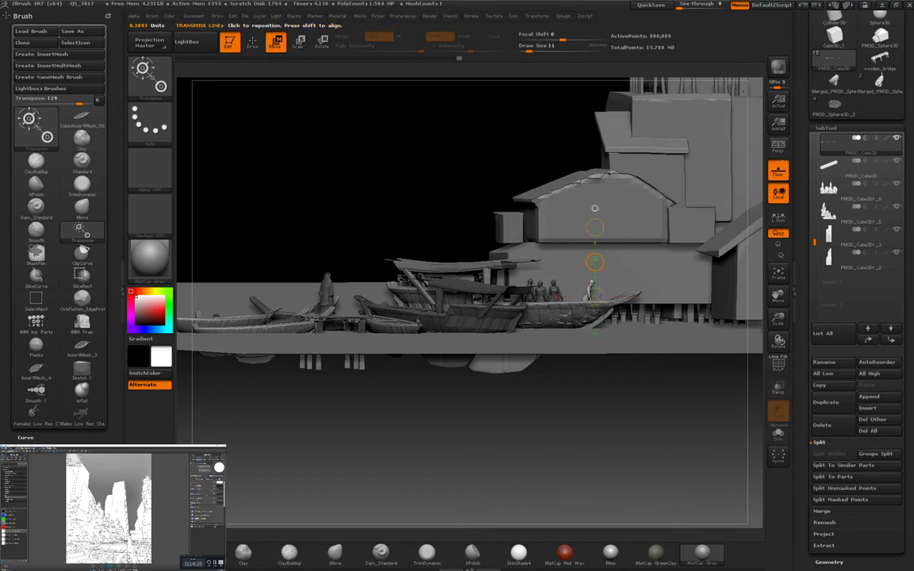
{"action": "left_click_drag", "start_coordinate": [591, 275], "coordinate": [591, 193]}
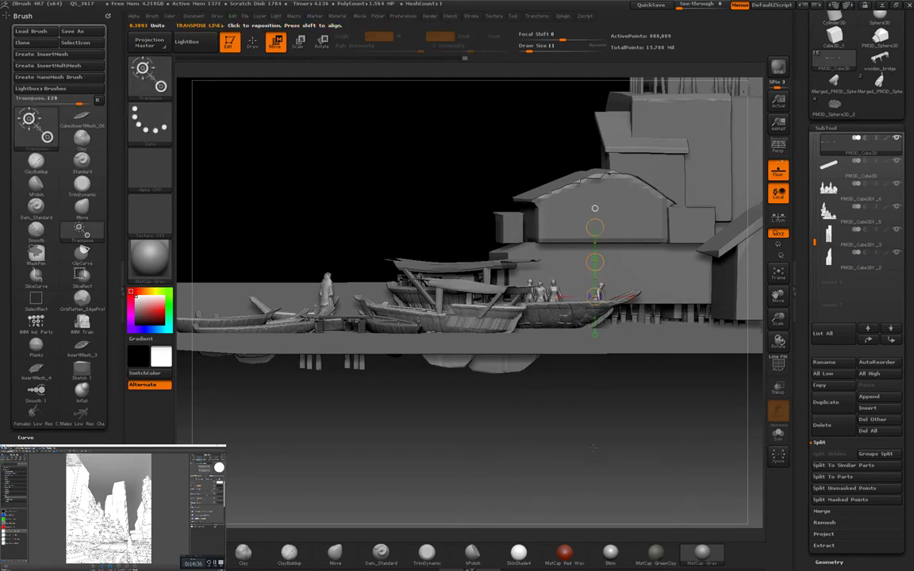
{"action": "left_click_drag", "start_coordinate": [592, 317], "coordinate": [627, 429]}
{"action": "key", "text": "shift+r"}
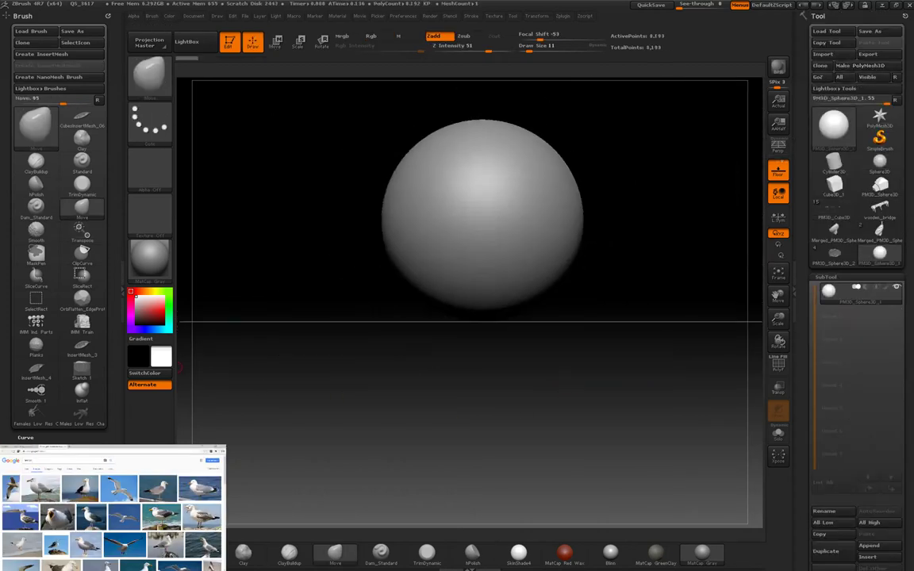
Step: Pull the sphere into a rough symmetrical seagull with head, wings and tail using the Move brush at draw size 62
{"action": "key", "text": "s"}
{"action": "mouse_move", "coordinate": [564, 204]}
{"action": "left_mouse_down"}
{"action": "mouse_move", "coordinate": [589, 310]}
{"action": "mouse_move", "coordinate": [612, 288]}
{"action": "mouse_move", "coordinate": [630, 286]}
{"action": "mouse_move", "coordinate": [656, 252]}
{"action": "mouse_move", "coordinate": [598, 351]}
{"action": "left_mouse_up"}
{"action": "key", "text": "s"}
{"action": "left_click_drag", "start_coordinate": [551, 282], "coordinate": [552, 316]}
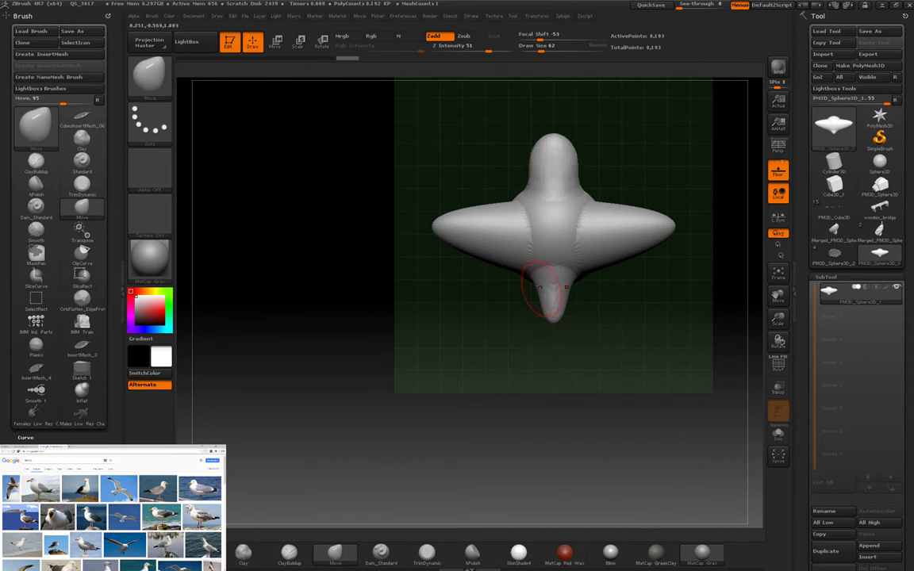
{"action": "mouse_move", "coordinate": [543, 290]}
{"action": "left_mouse_down"}
{"action": "mouse_move", "coordinate": [511, 388]}
{"action": "mouse_move", "coordinate": [524, 204]}
{"action": "mouse_move", "coordinate": [655, 450]}
{"action": "mouse_move", "coordinate": [510, 364]}
{"action": "left_mouse_up"}
Step: Sweep the seagull's wings and flare its tail using the Move brush at focal shift 1 and draw size 80
{"action": "key", "text": "w"}
{"action": "key", "text": "q"}
{"action": "key", "text": "space"}
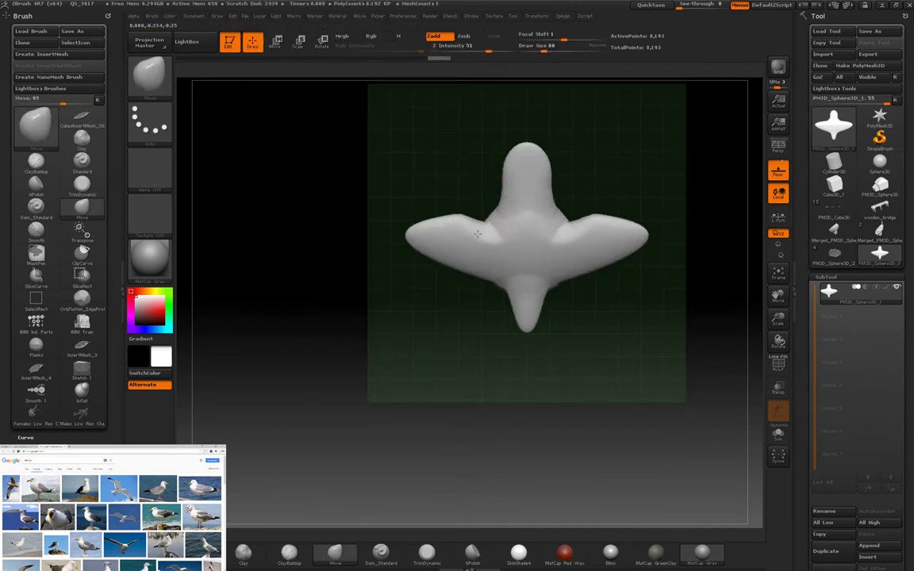
{"action": "left_click_drag", "start_coordinate": [477, 233], "coordinate": [454, 230]}
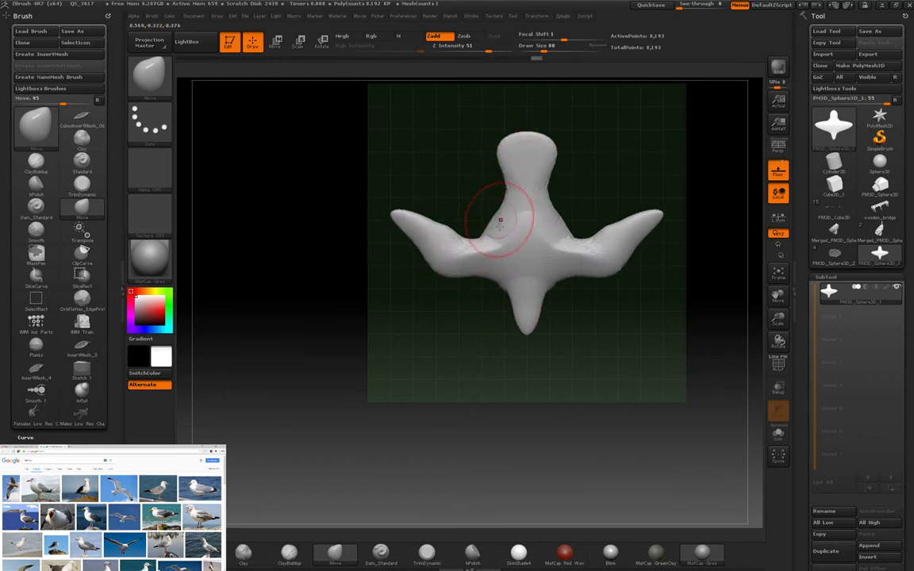
{"action": "key", "text": "space"}
{"action": "left_click_drag", "start_coordinate": [400, 220], "coordinate": [391, 213]}
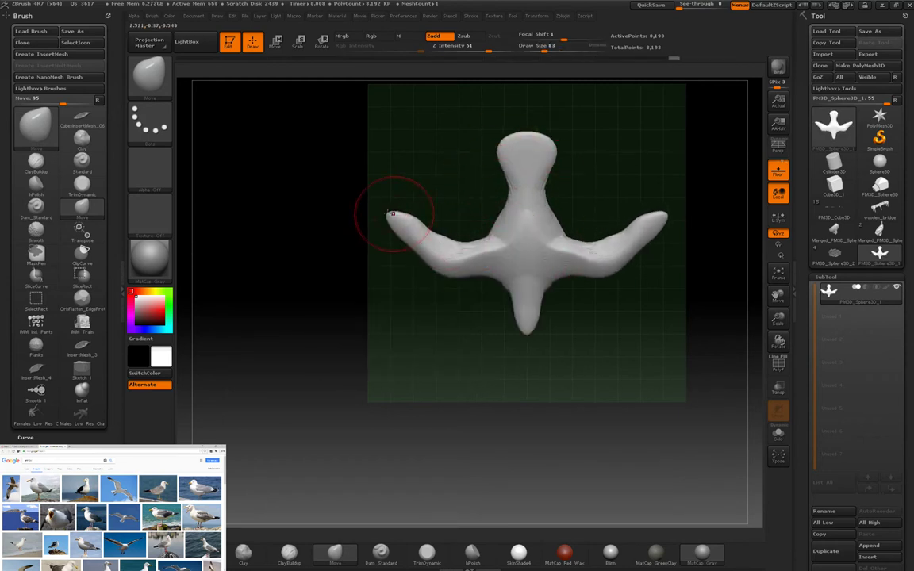
{"action": "key", "text": "ctrl+z"}
Step: Refine the seagull's body from the other side and build up its volume with the Clay brush at draw size 35
{"action": "mouse_move", "coordinate": [506, 279]}
{"action": "left_mouse_down"}
{"action": "mouse_move", "coordinate": [512, 357]}
{"action": "mouse_move", "coordinate": [524, 304]}
{"action": "mouse_move", "coordinate": [571, 307]}
{"action": "left_mouse_up"}
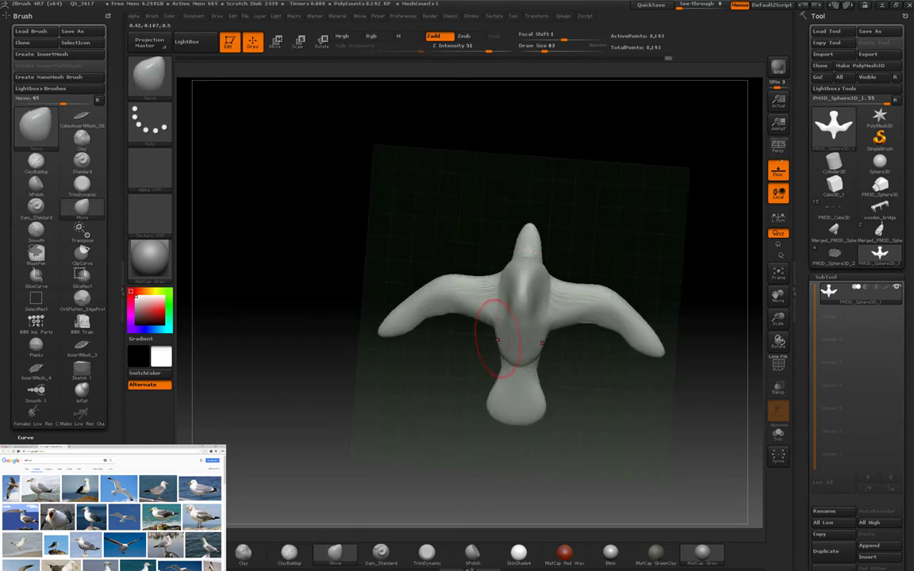
{"action": "mouse_move", "coordinate": [496, 340]}
{"action": "left_mouse_down"}
{"action": "mouse_move", "coordinate": [508, 318]}
{"action": "mouse_move", "coordinate": [496, 303]}
{"action": "mouse_move", "coordinate": [485, 316]}
{"action": "left_mouse_up"}
{"action": "key", "text": "b"}
{"action": "key", "text": "c"}
{"action": "key", "text": "l"}
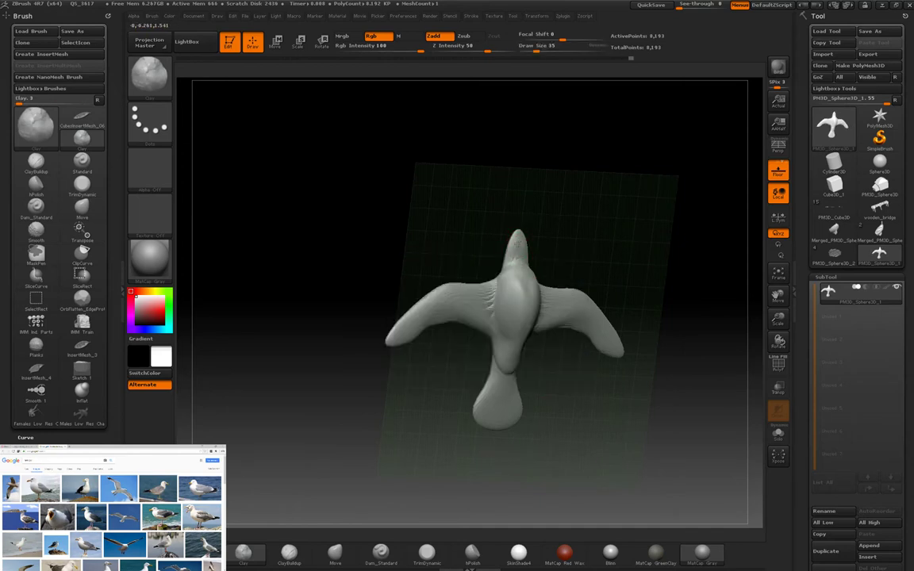
Step: Pull the seagull's head into a pointed beak using the Move brush at draw size 37
{"action": "left_click", "coordinate": [335, 551]}
{"action": "mouse_move", "coordinate": [561, 235]}
{"action": "left_mouse_down"}
{"action": "mouse_move", "coordinate": [599, 230]}
{"action": "mouse_move", "coordinate": [592, 219]}
{"action": "left_mouse_up"}
{"action": "key", "text": "f"}
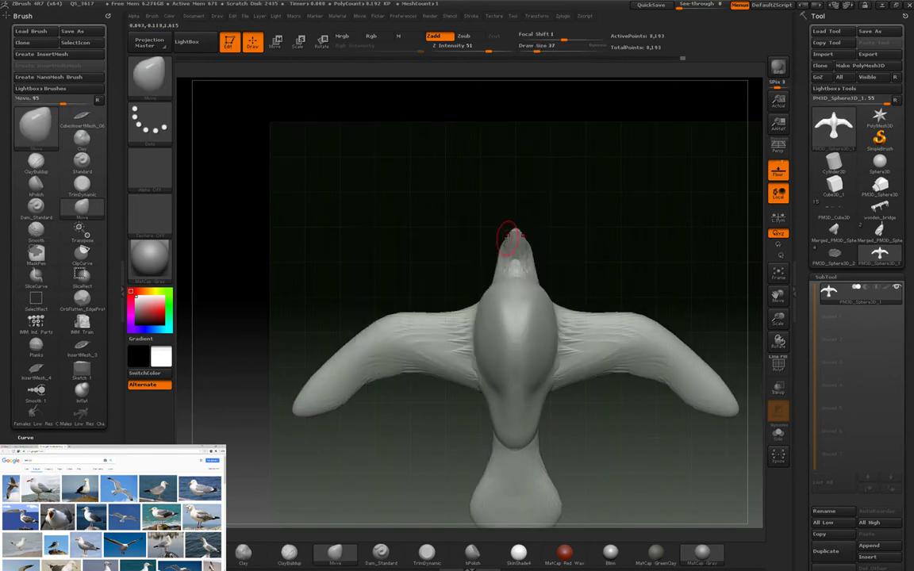
{"action": "mouse_move", "coordinate": [511, 236]}
{"action": "left_mouse_down"}
{"action": "mouse_move", "coordinate": [575, 349]}
{"action": "mouse_move", "coordinate": [515, 231]}
{"action": "mouse_move", "coordinate": [562, 401]}
{"action": "mouse_move", "coordinate": [438, 435]}
{"action": "mouse_move", "coordinate": [626, 404]}
{"action": "left_mouse_up"}
Step: Remesh the seagull with DynaMesh at resolution 128
{"action": "key", "text": "b"}
{"action": "key", "text": "c"}
{"action": "key", "text": "l"}
{"action": "left_click", "coordinate": [826, 277]}
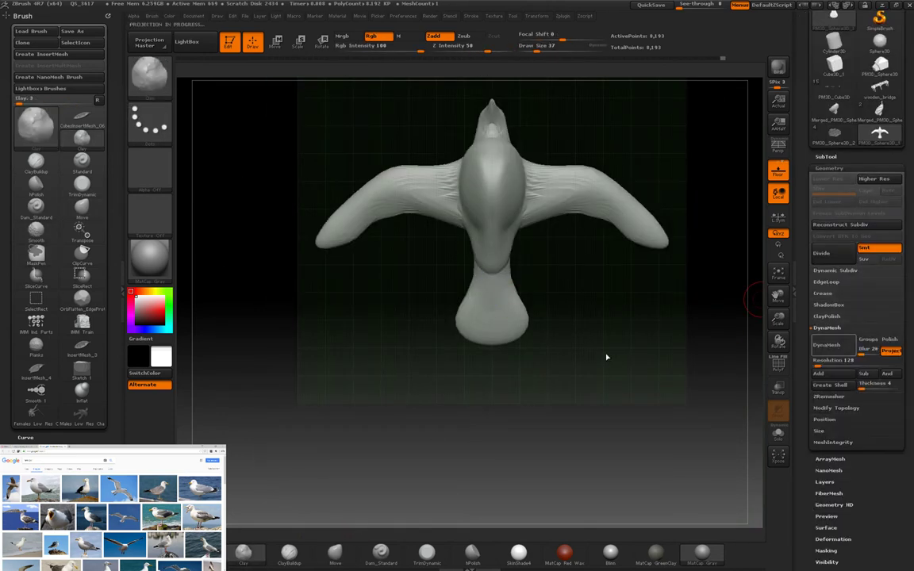
{"action": "key", "text": "ctrl+d"}
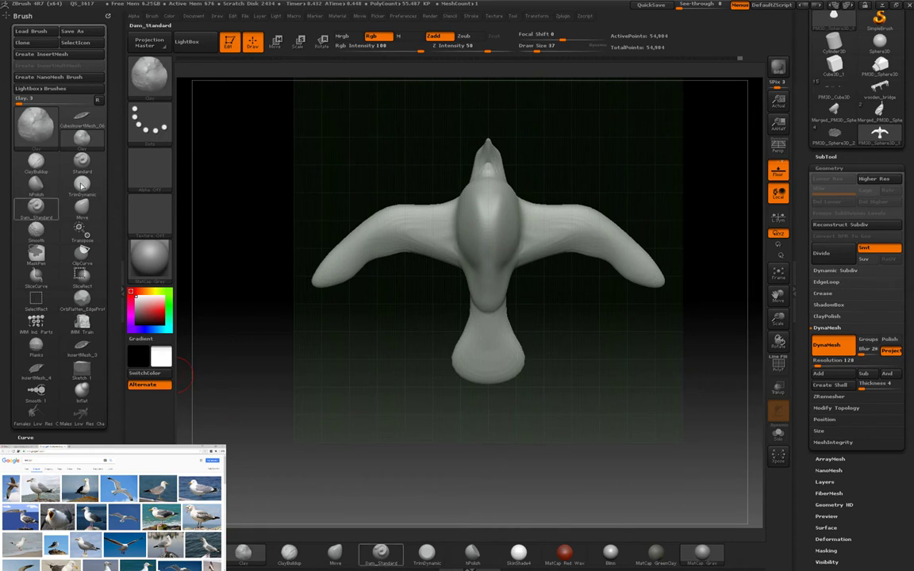
Step: Flatten the seagull's wings with the OrbFlatten_EdgeProtect brush at draw size 62
{"action": "left_click", "coordinate": [82, 299]}
{"action": "left_click_drag", "start_coordinate": [322, 281], "coordinate": [382, 247]}
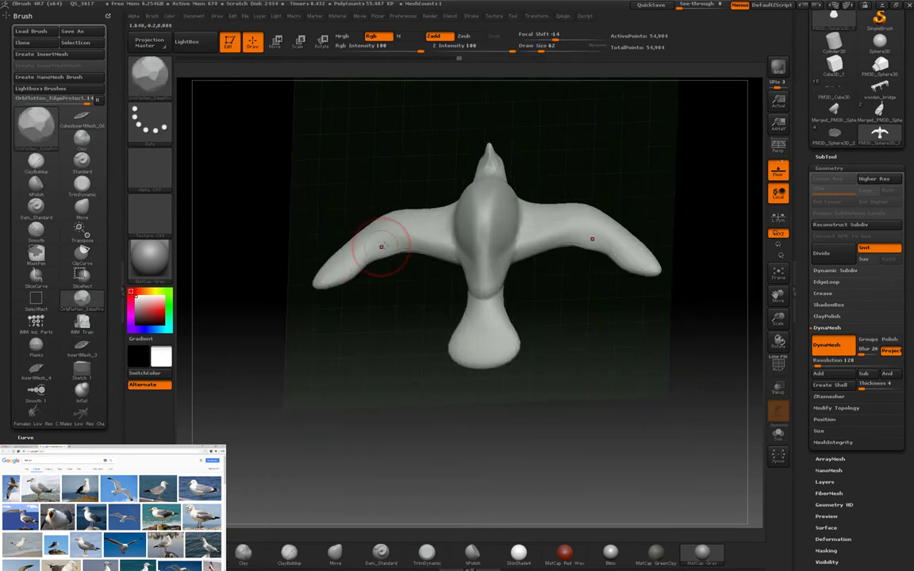
{"action": "mouse_move", "coordinate": [330, 277]}
{"action": "left_mouse_down"}
{"action": "mouse_move", "coordinate": [486, 229]}
{"action": "mouse_move", "coordinate": [526, 332]}
{"action": "left_mouse_up"}
Step: Adjust the outline of the wings using the Move brush at focal shift 1 and draw size 87
{"action": "key", "text": "b"}
{"action": "key", "text": "m"}
{"action": "key", "text": "v"}
{"action": "key", "text": "space"}
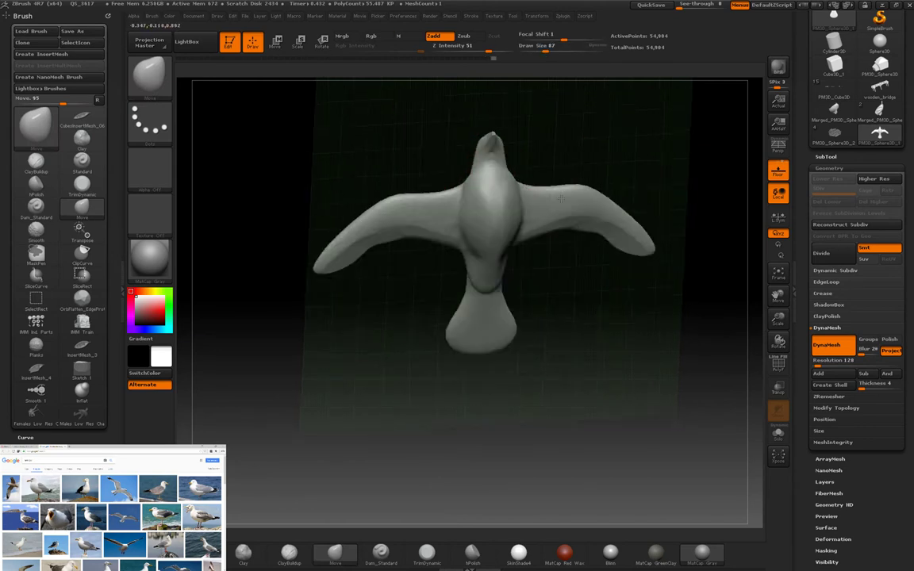
{"action": "left_click_drag", "start_coordinate": [441, 409], "coordinate": [353, 469]}
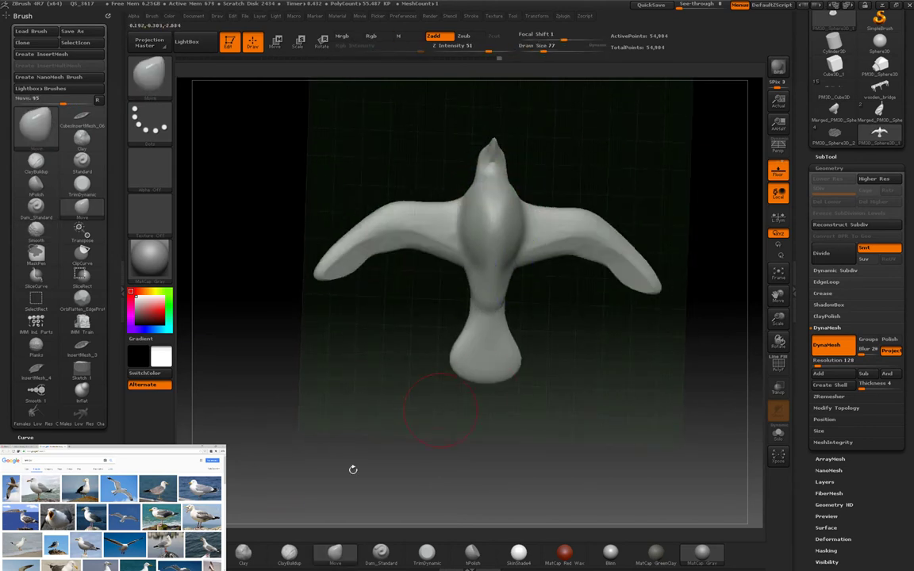
Step: Flatten the tail with OrbFlatten_EdgeProtect and lay feather ridges onto it with ClayBuildup, both at draw size 77
{"action": "left_click", "coordinate": [81, 298]}
{"action": "left_click_drag", "start_coordinate": [238, 468], "coordinate": [446, 348]}
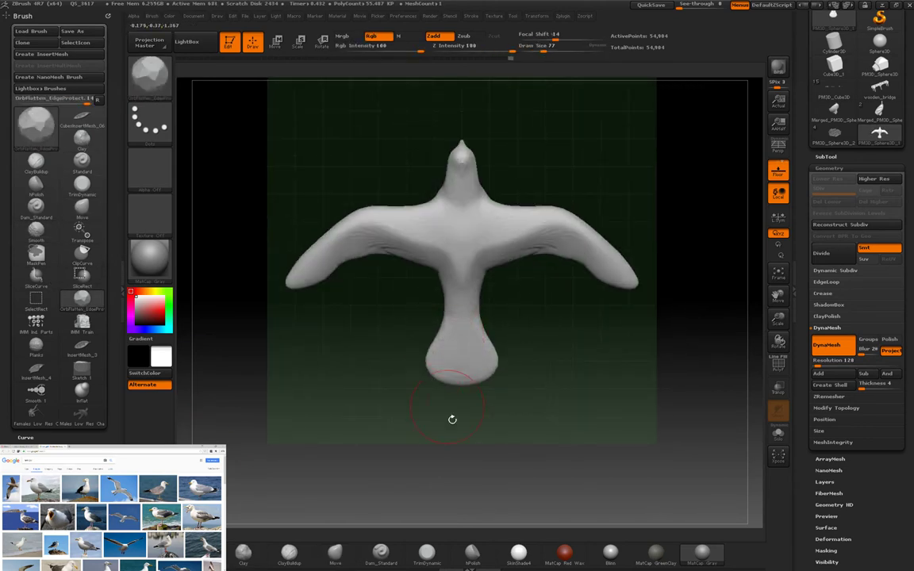
{"action": "key", "text": "b"}
{"action": "key", "text": "c"}
{"action": "key", "text": "b"}
{"action": "mouse_move", "coordinate": [452, 419]}
{"action": "left_mouse_down"}
{"action": "mouse_move", "coordinate": [453, 324]}
{"action": "mouse_move", "coordinate": [381, 396]}
{"action": "left_mouse_up"}
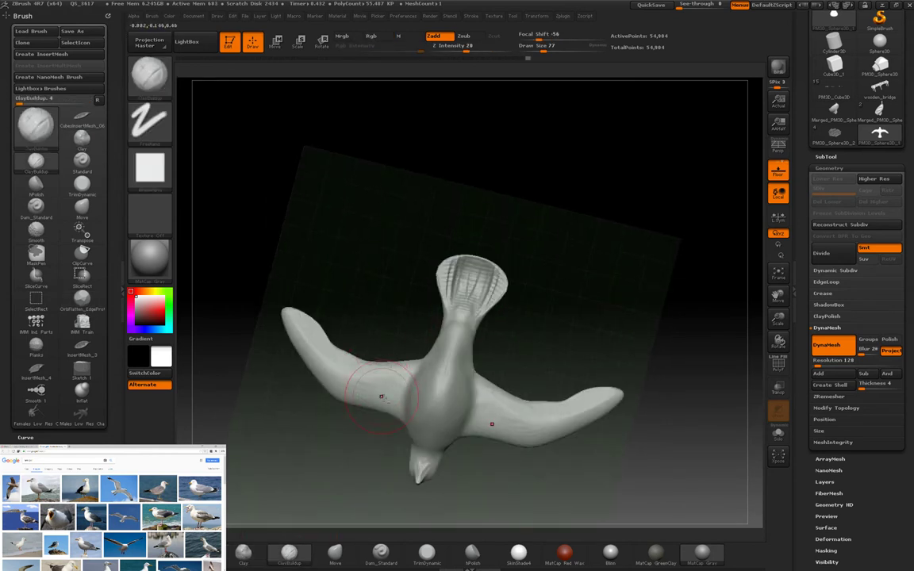
Step: Stroke feather ridges across both wings with the ClayBuildup brush at draw size 46
{"action": "key", "text": "space"}
{"action": "left_click_drag", "start_coordinate": [303, 341], "coordinate": [304, 331]}
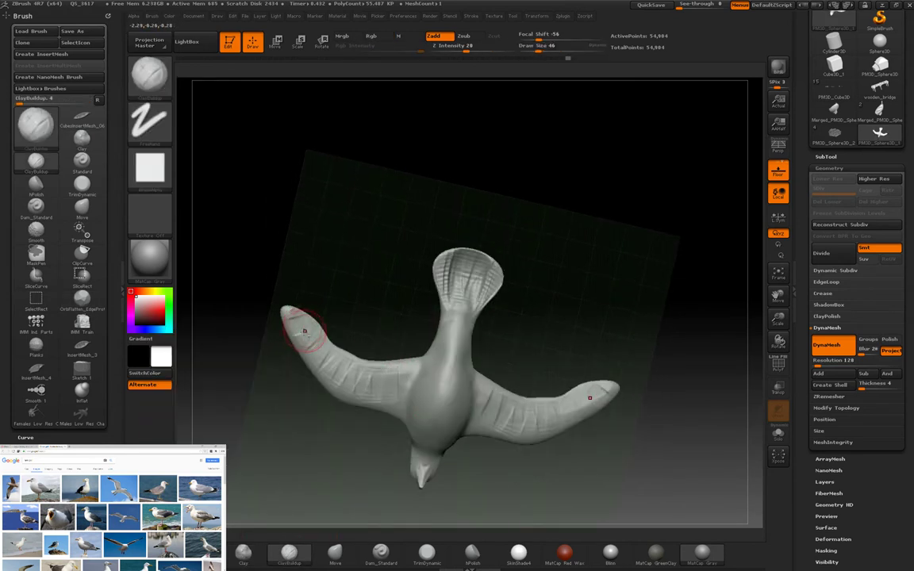
{"action": "left_click_drag", "start_coordinate": [573, 304], "coordinate": [445, 333]}
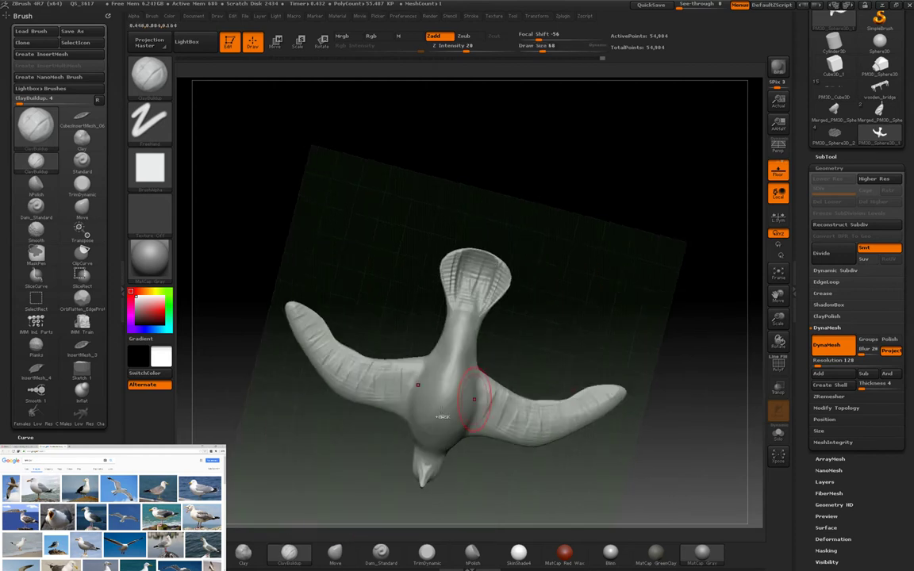
Step: Build up the seagull's back and wing roots with ClayBuildup at focal shift 0 and draw size 39
{"action": "key", "text": "space"}
{"action": "left_click_drag", "start_coordinate": [373, 361], "coordinate": [397, 370]}
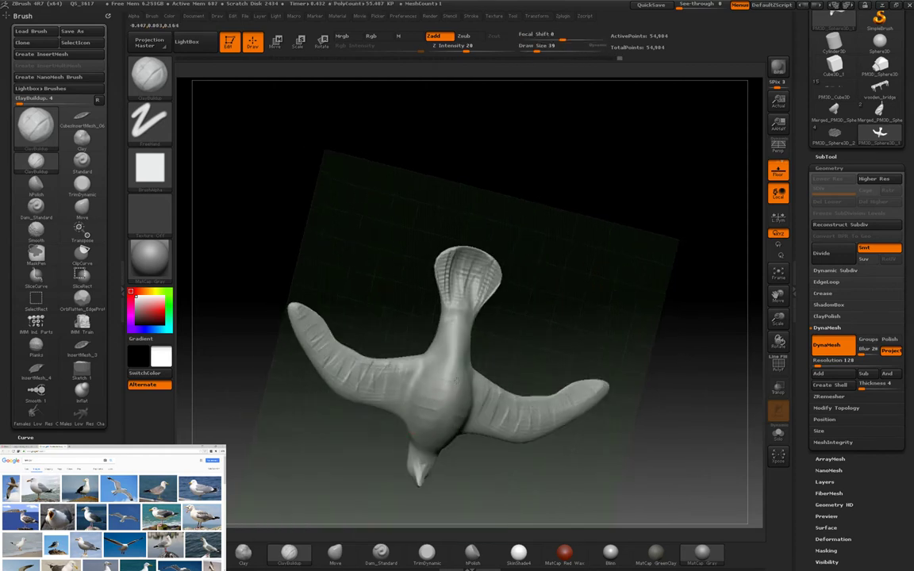
{"action": "left_click_drag", "start_coordinate": [455, 382], "coordinate": [429, 422]}
{"action": "key", "text": "space"}
{"action": "left_click_drag", "start_coordinate": [413, 358], "coordinate": [508, 377]}
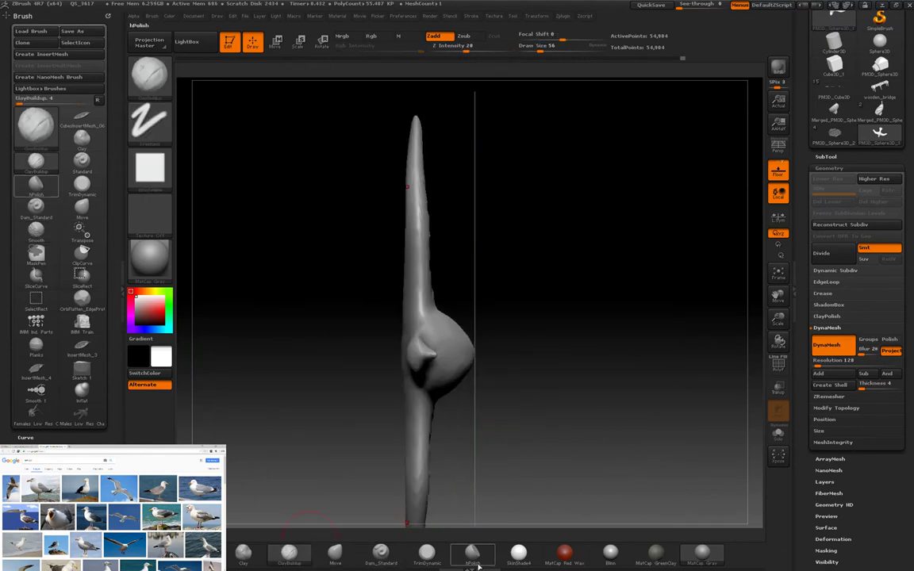
Step: Flatten the seagull's surfaces with TrimDynamic at draw size 62 and refine the head area with Clay at draw size 39
{"action": "left_click", "coordinate": [427, 553]}
{"action": "key", "text": "space"}
{"action": "mouse_move", "coordinate": [420, 412]}
{"action": "left_mouse_down"}
{"action": "mouse_move", "coordinate": [444, 428]}
{"action": "mouse_move", "coordinate": [433, 444]}
{"action": "mouse_move", "coordinate": [439, 451]}
{"action": "mouse_move", "coordinate": [349, 373]}
{"action": "mouse_move", "coordinate": [342, 402]}
{"action": "mouse_move", "coordinate": [307, 411]}
{"action": "mouse_move", "coordinate": [469, 441]}
{"action": "mouse_move", "coordinate": [347, 418]}
{"action": "mouse_move", "coordinate": [695, 378]}
{"action": "mouse_move", "coordinate": [467, 421]}
{"action": "left_mouse_up"}
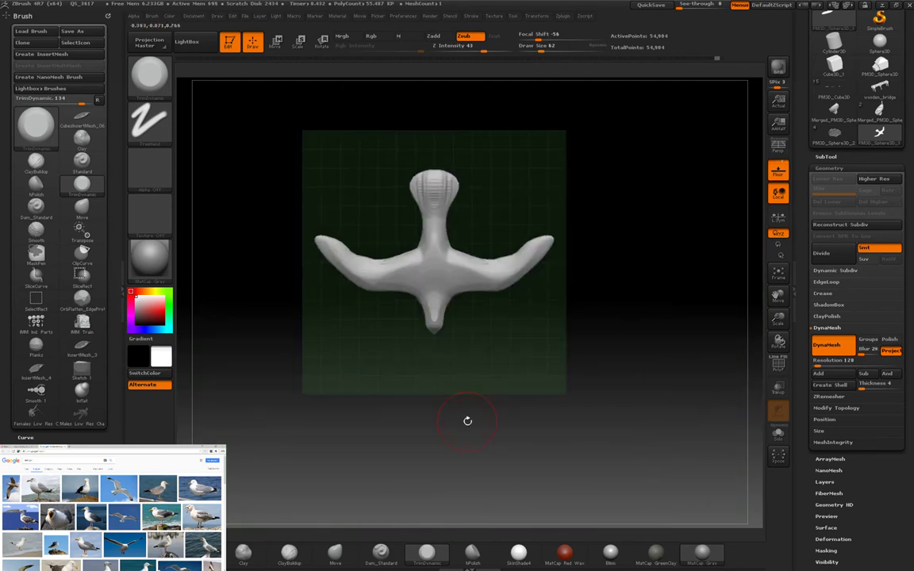
{"action": "left_click", "coordinate": [243, 553]}
{"action": "key", "text": "space"}
{"action": "left_click_drag", "start_coordinate": [420, 349], "coordinate": [469, 336], "text": "alt"}
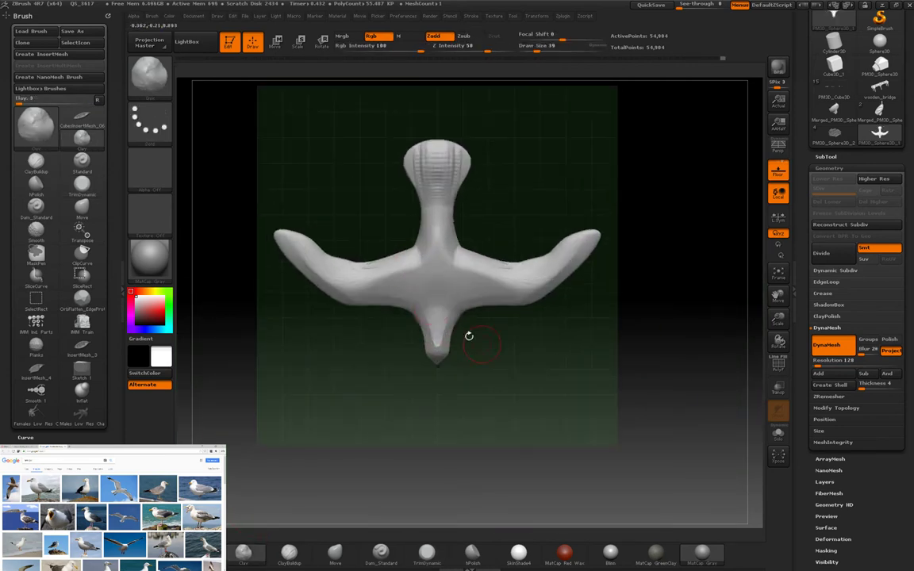
Step: Mask the body and draw out a symmetrical pair of thin legs beneath the tail with the Move brush
{"action": "mouse_move", "coordinate": [436, 304]}
{"action": "left_mouse_down"}
{"action": "mouse_move", "coordinate": [552, 238]}
{"action": "mouse_move", "coordinate": [339, 510]}
{"action": "left_mouse_up"}
{"action": "key", "text": "space"}
{"action": "key", "text": "w"}
{"action": "mouse_move", "coordinate": [432, 310]}
{"action": "left_mouse_down"}
{"action": "mouse_move", "coordinate": [605, 296]}
{"action": "mouse_move", "coordinate": [376, 336]}
{"action": "mouse_move", "coordinate": [397, 318]}
{"action": "mouse_move", "coordinate": [361, 303]}
{"action": "left_mouse_up"}
{"action": "key", "text": "space"}
{"action": "key", "text": "q"}
{"action": "key", "text": "shift"}
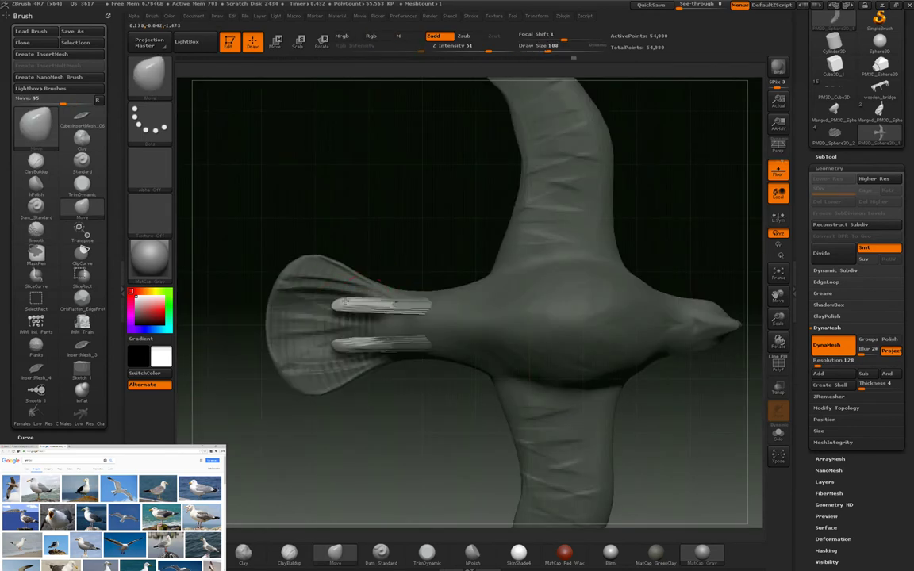
{"action": "mouse_move", "coordinate": [294, 262]}
{"action": "left_mouse_down", "text": "shift"}
{"action": "mouse_move", "coordinate": [350, 347]}
{"action": "mouse_move", "coordinate": [351, 330]}
{"action": "left_mouse_up", "text": "shift"}
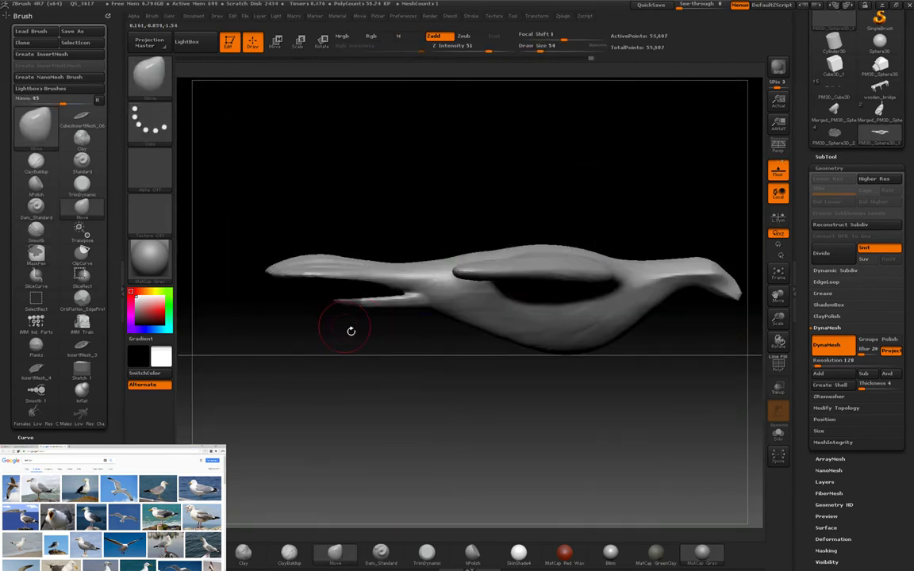
Step: Swell the ends of both legs into round foot volumes with the Inflat brush
{"action": "key", "text": "b"}
{"action": "key", "text": "i"}
{"action": "key", "text": "n"}
{"action": "left_click", "coordinate": [337, 302]}
{"action": "mouse_move", "coordinate": [321, 408]}
{"action": "left_mouse_down", "text": "shift"}
{"action": "mouse_move", "coordinate": [358, 388]}
{"action": "mouse_move", "coordinate": [400, 386]}
{"action": "mouse_move", "coordinate": [371, 253]}
{"action": "left_mouse_up", "text": "shift"}
Step: Pull the round leg ends into webbed feet using the Move brush at focal shift 1
{"action": "key", "text": "b"}
{"action": "key", "text": "m"}
{"action": "key", "text": "v"}
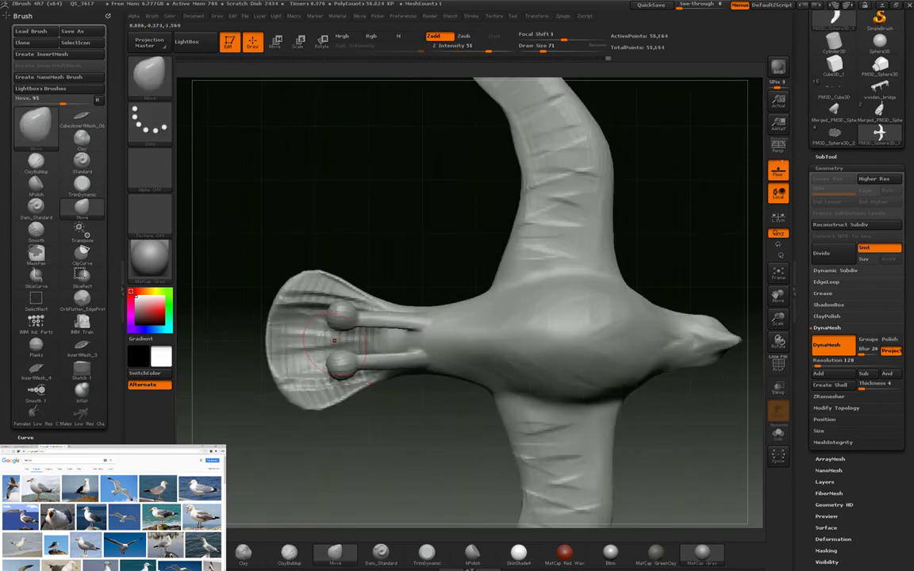
{"action": "key", "text": "bracketleft"}
{"action": "key", "text": "bracketleft"}
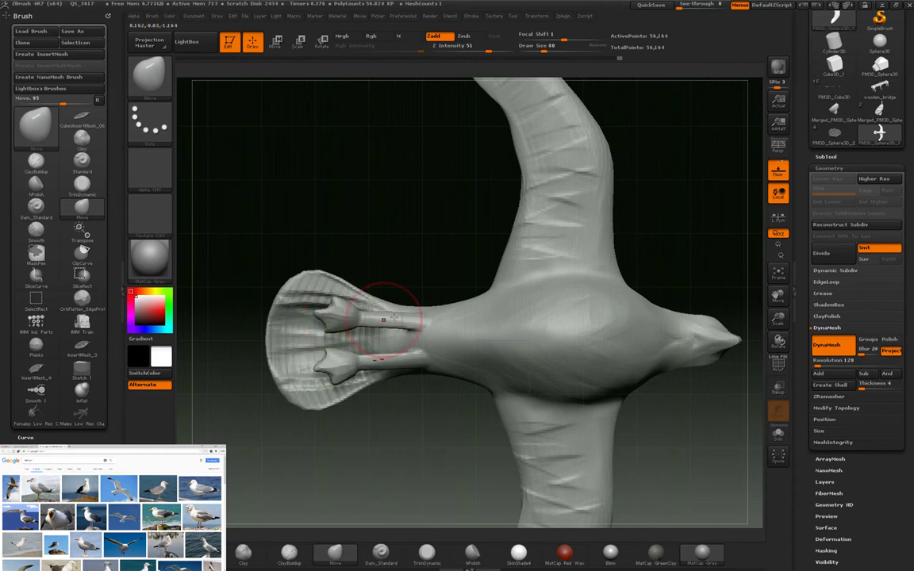
Step: Thicken the legs with Inflat and smooth them and the feet at draw size 65
{"action": "key", "text": "space"}
{"action": "key", "text": "b"}
{"action": "key", "text": "i"}
{"action": "key", "text": "n"}
{"action": "left_click_drag", "start_coordinate": [408, 321], "coordinate": [342, 367], "text": "shift"}
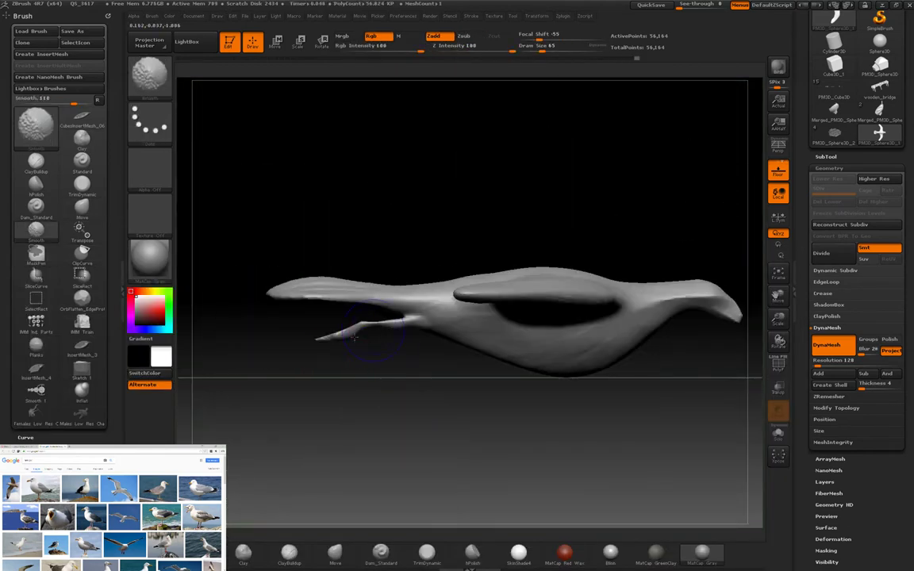
{"action": "mouse_move", "coordinate": [579, 381]}
{"action": "left_mouse_down", "text": "shift"}
{"action": "mouse_move", "coordinate": [585, 320]}
{"action": "mouse_move", "coordinate": [569, 371]}
{"action": "mouse_move", "coordinate": [476, 333]}
{"action": "mouse_move", "coordinate": [439, 340]}
{"action": "mouse_move", "coordinate": [587, 361]}
{"action": "left_mouse_up", "text": "shift"}
Step: Create an InsertMesh brush from the flat-winged seagull
{"action": "key", "text": "w"}
{"action": "left_click_drag", "start_coordinate": [663, 250], "coordinate": [647, 371]}
{"action": "left_click_drag", "start_coordinate": [574, 362], "coordinate": [476, 302], "text": "alt"}
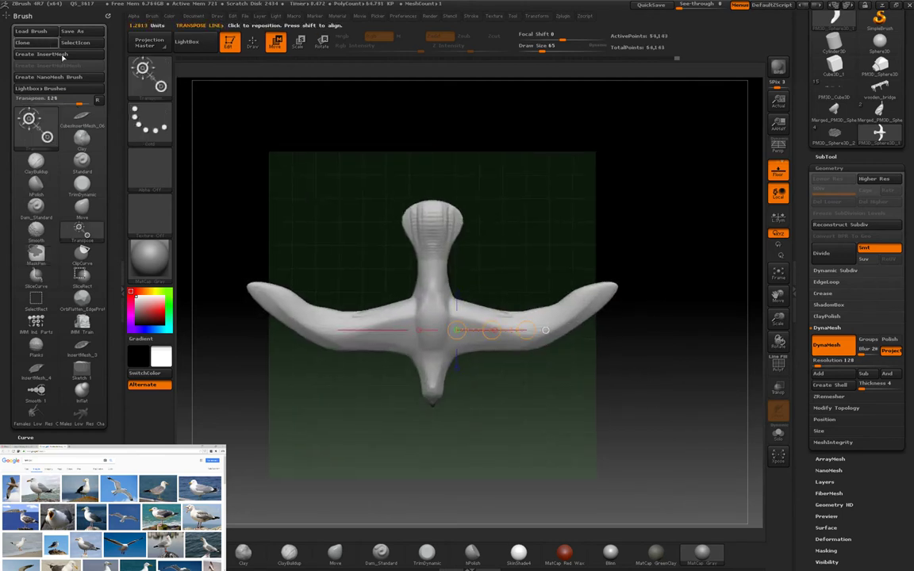
{"action": "left_click", "coordinate": [67, 34]}
{"action": "double_click", "coordinate": [150, 127]}
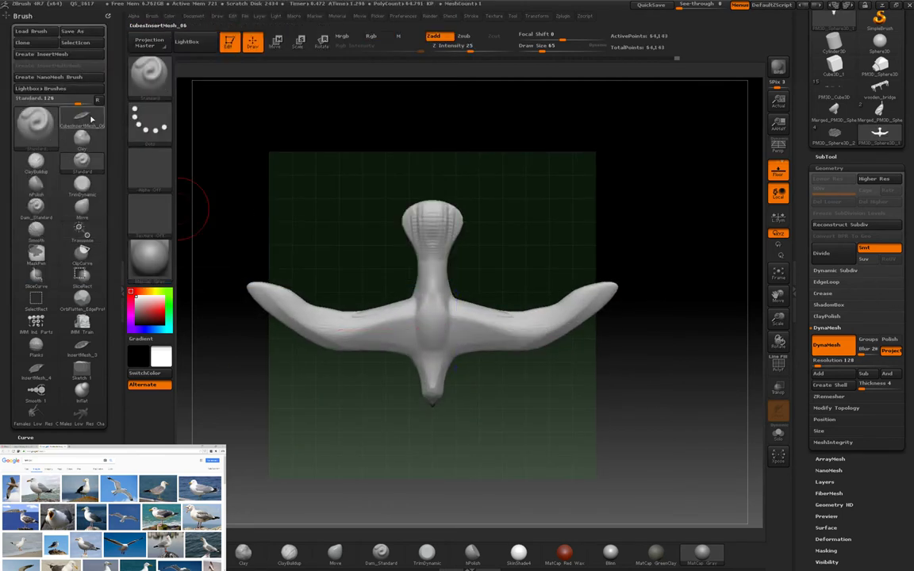
Step: Mask the seagull's body and rotate both wings upward with the Transpose line
{"action": "mouse_move", "coordinate": [261, 262]}
{"action": "left_mouse_down"}
{"action": "mouse_move", "coordinate": [453, 326]}
{"action": "mouse_move", "coordinate": [516, 333]}
{"action": "mouse_move", "coordinate": [592, 334]}
{"action": "mouse_move", "coordinate": [611, 286]}
{"action": "left_mouse_up"}
{"action": "key", "text": "r"}
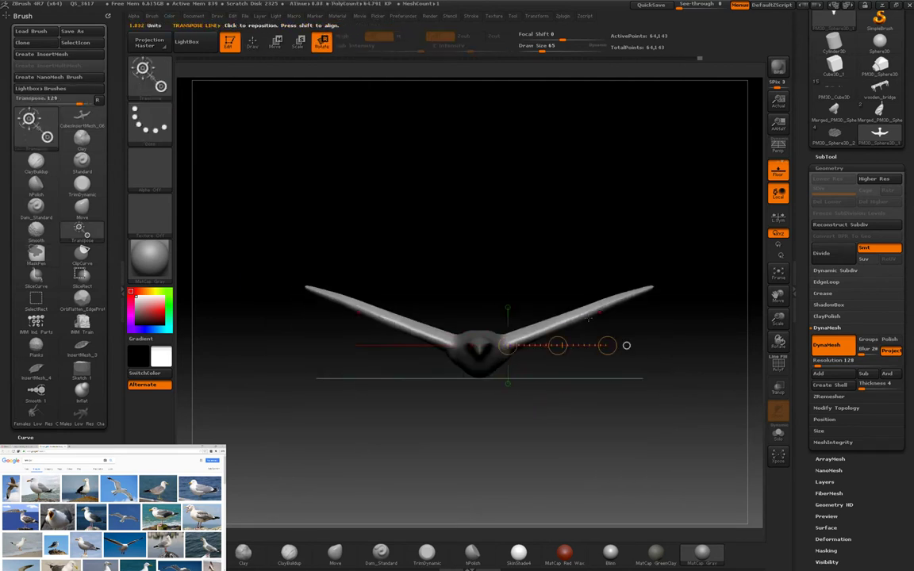
{"action": "key", "text": "ctrl+z"}
{"action": "left_click_drag", "start_coordinate": [627, 346], "coordinate": [626, 293]}
{"action": "key", "text": "ctrl+z"}
{"action": "left_click_drag", "start_coordinate": [557, 346], "coordinate": [552, 321]}
Step: Bend the raised outer wings at mid-span with Transpose Rotate and build up the bend with ClayBuildup at draw size 65
{"action": "left_click", "coordinate": [555, 373], "text": "ctrl"}
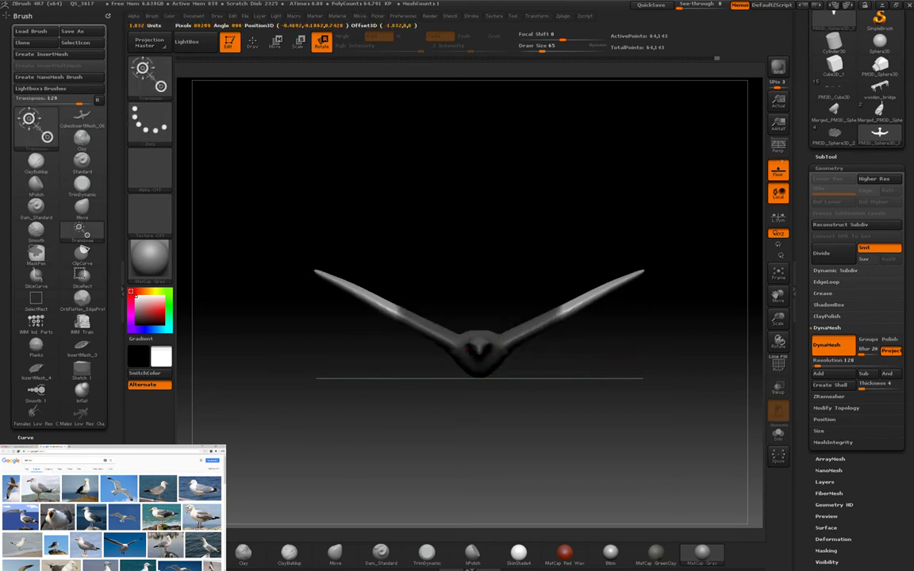
{"action": "left_click_drag", "start_coordinate": [653, 292], "coordinate": [683, 265]}
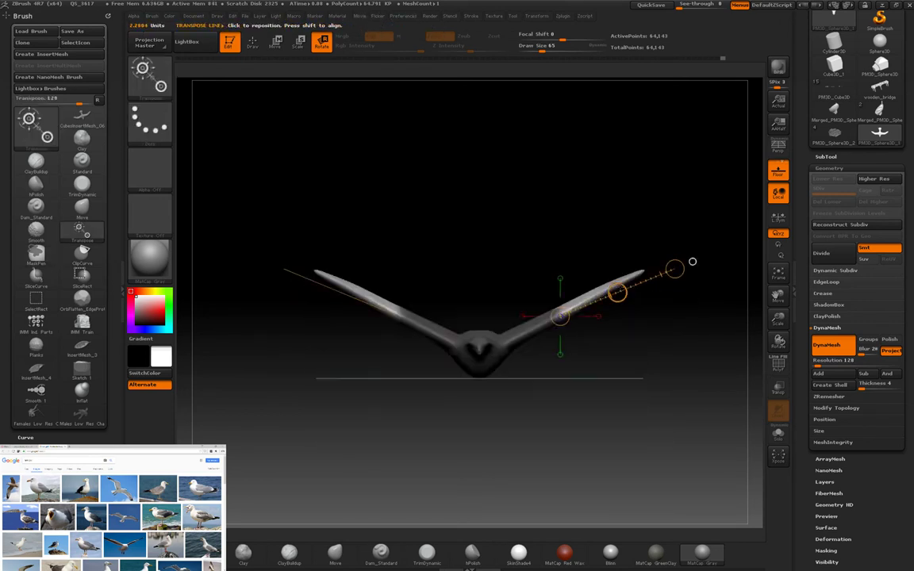
{"action": "left_click_drag", "start_coordinate": [560, 314], "coordinate": [750, 254]}
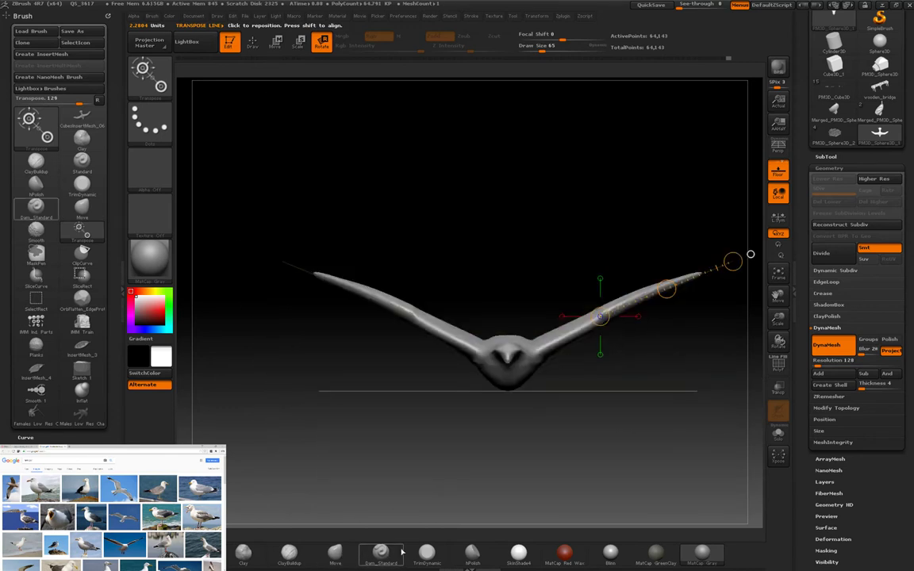
{"action": "left_click", "coordinate": [288, 553]}
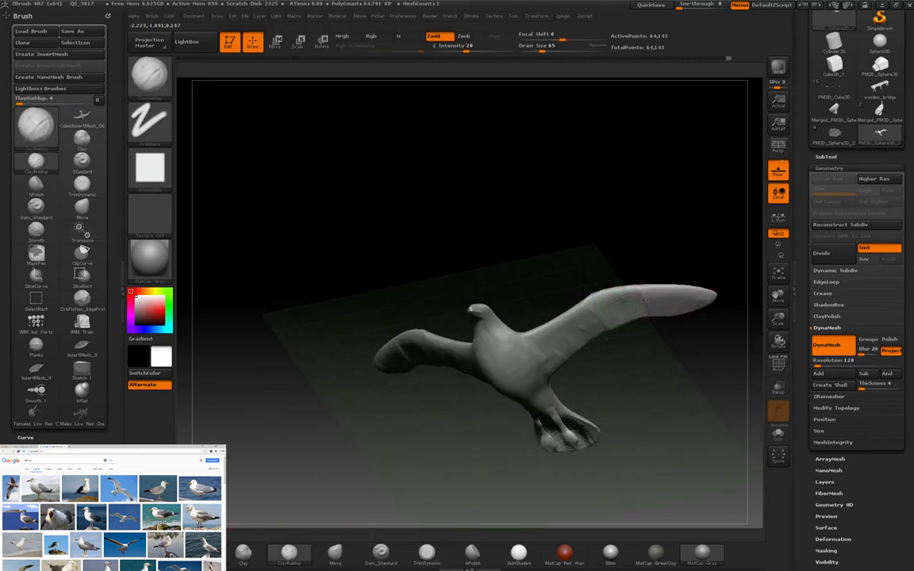
{"action": "left_click_drag", "start_coordinate": [648, 385], "coordinate": [654, 406], "text": "shift"}
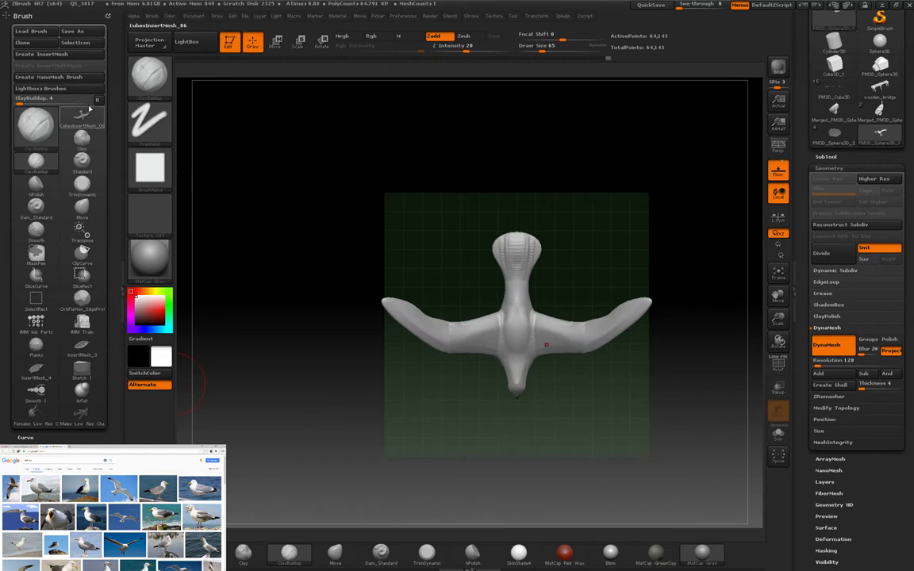
Step: Mask the seagull's body and rotate both wings down below it
{"action": "left_click_drag", "start_coordinate": [292, 238], "coordinate": [478, 310], "text": "shift"}
{"action": "left_click_drag", "start_coordinate": [336, 255], "coordinate": [495, 363], "text": "ctrl"}
{"action": "mouse_move", "coordinate": [536, 313]}
{"action": "left_mouse_down", "text": "ctrl"}
{"action": "mouse_move", "coordinate": [575, 407]}
{"action": "mouse_move", "coordinate": [583, 296]}
{"action": "mouse_move", "coordinate": [673, 281]}
{"action": "left_mouse_up", "text": "ctrl"}
{"action": "key", "text": "r"}
{"action": "left_click_drag", "start_coordinate": [607, 346], "coordinate": [571, 420]}
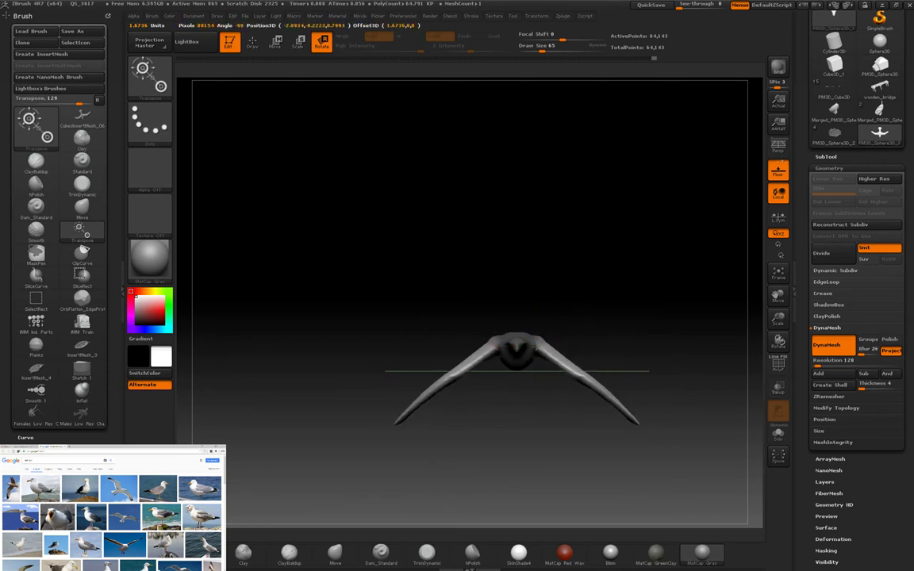
Step: Append the wings-down seagull to the seagull InsertMesh brush and open the brush's mesh picker
{"action": "key", "text": "q"}
{"action": "mouse_move", "coordinate": [444, 346]}
{"action": "left_mouse_down", "text": "shift"}
{"action": "mouse_move", "coordinate": [486, 340]}
{"action": "mouse_move", "coordinate": [587, 280]}
{"action": "mouse_move", "coordinate": [626, 286]}
{"action": "mouse_move", "coordinate": [675, 429]}
{"action": "mouse_move", "coordinate": [275, 281]}
{"action": "left_mouse_up", "text": "shift"}
{"action": "left_click", "coordinate": [49, 54]}
{"action": "key", "text": "m"}
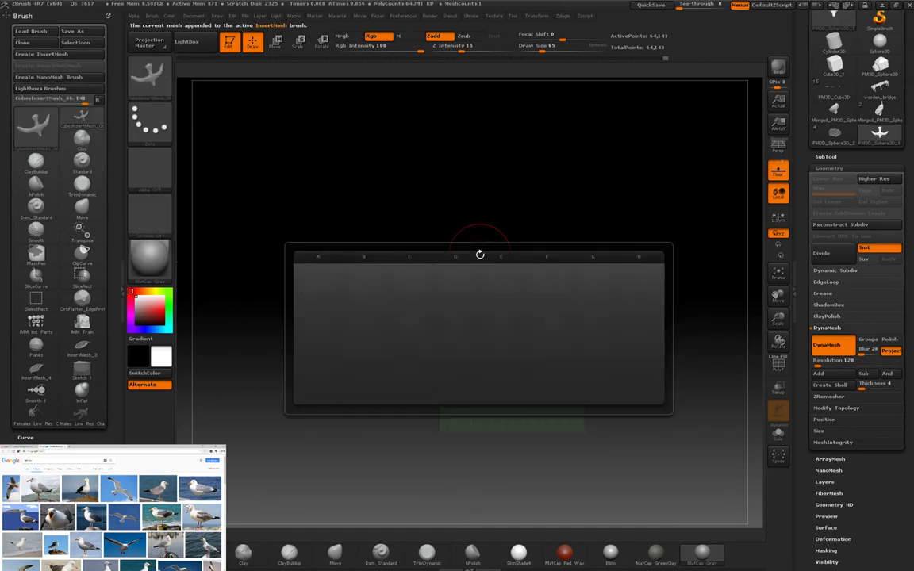
Step: Duplicate the seagull into three subtools and restore earlier wing poses on the copies from the undo history
{"action": "left_click", "coordinate": [853, 167]}
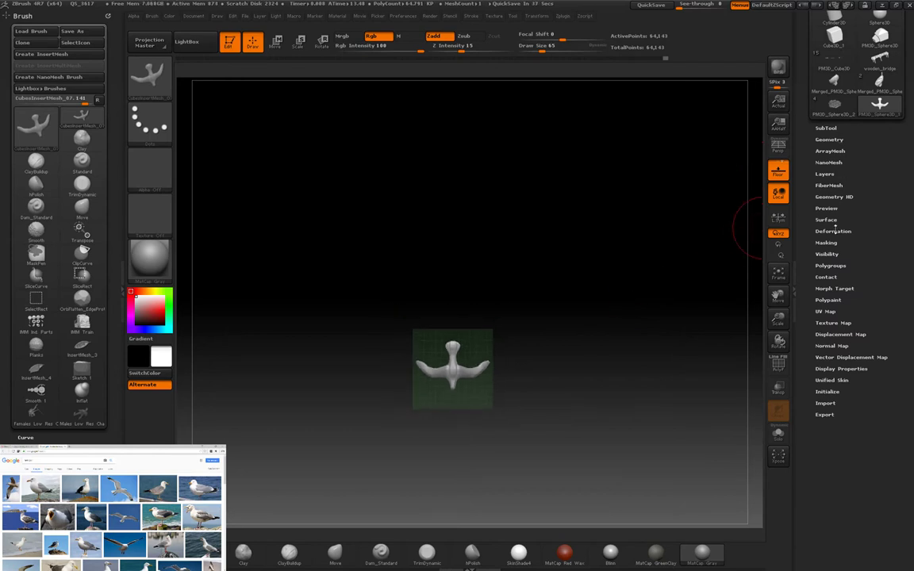
{"action": "left_click", "coordinate": [826, 128]}
{"action": "left_click", "coordinate": [826, 402]}
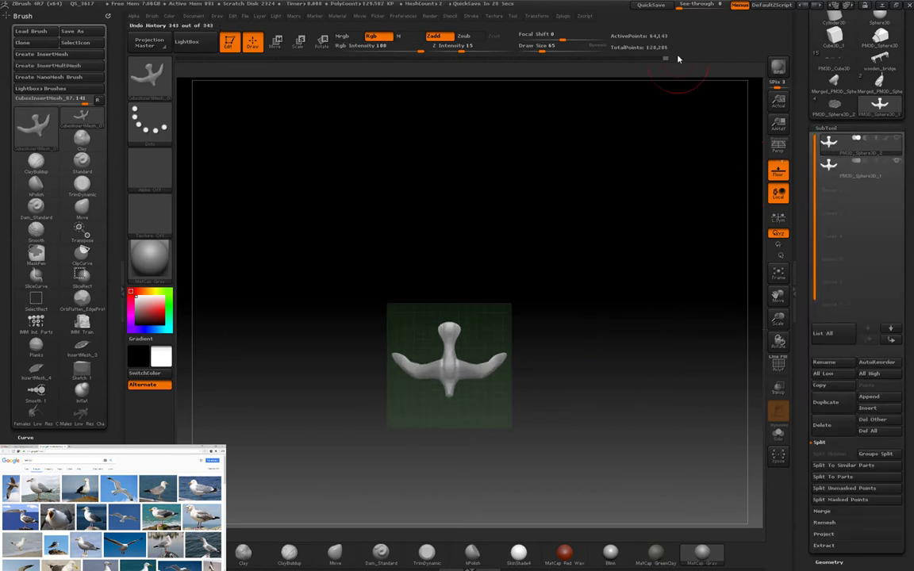
{"action": "left_click_drag", "start_coordinate": [586, 73], "coordinate": [790, 376], "text": "shift"}
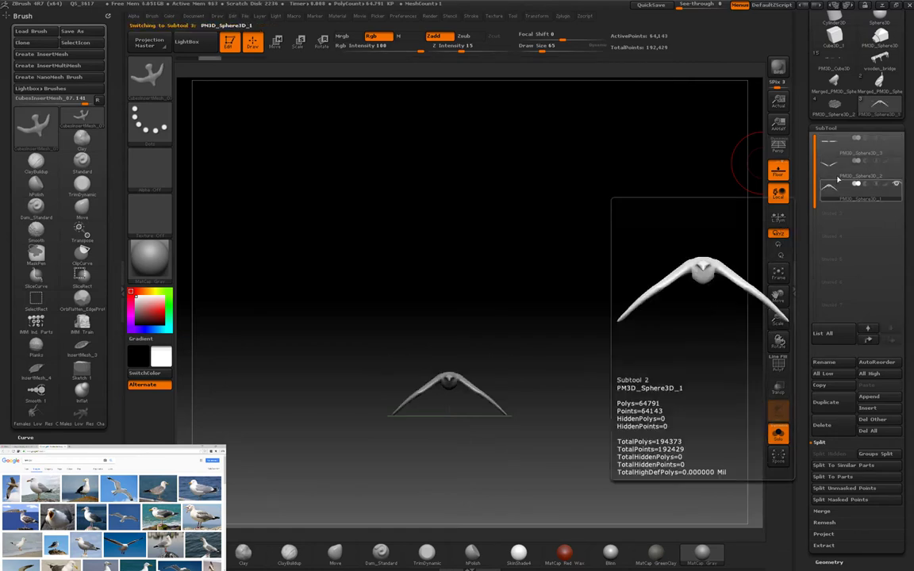
Step: Review the seagull subtools, rename the first one sea-gulls, and open the ArrayMesh presets library
{"action": "left_click", "coordinate": [833, 187]}
{"action": "left_click", "coordinate": [673, 337]}
{"action": "left_click_drag", "start_coordinate": [646, 367], "coordinate": [723, 280], "text": "shift"}
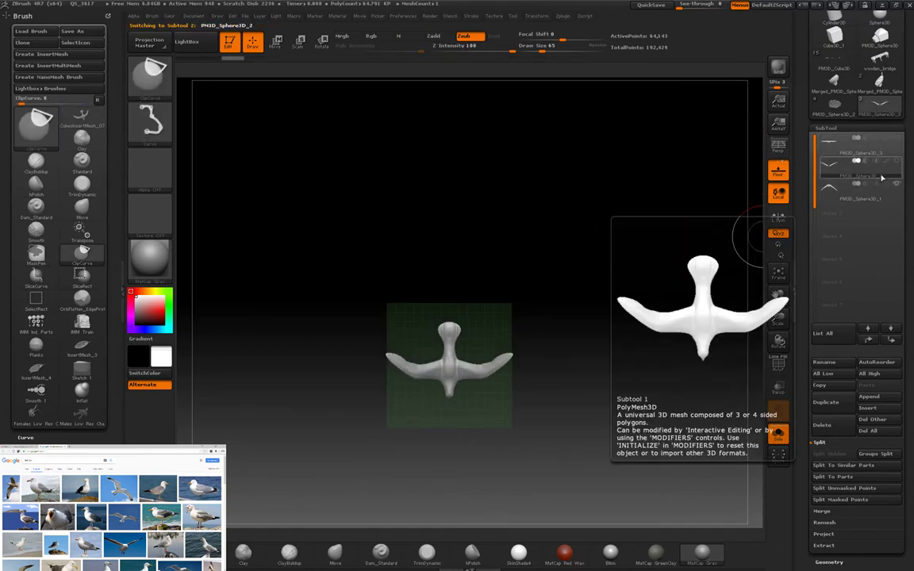
{"action": "left_click_drag", "start_coordinate": [635, 308], "coordinate": [726, 325]}
{"action": "left_click", "coordinate": [830, 203]}
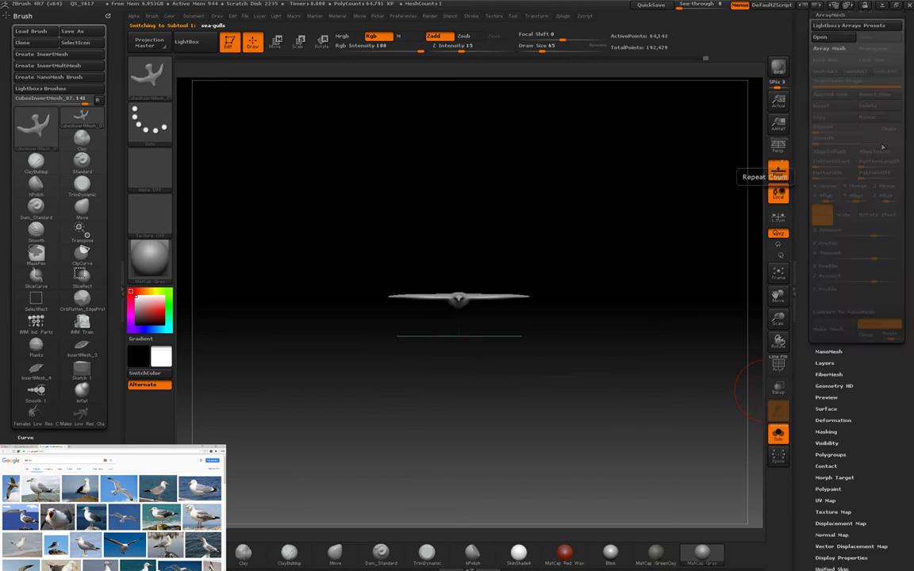
{"action": "left_click", "coordinate": [864, 26]}
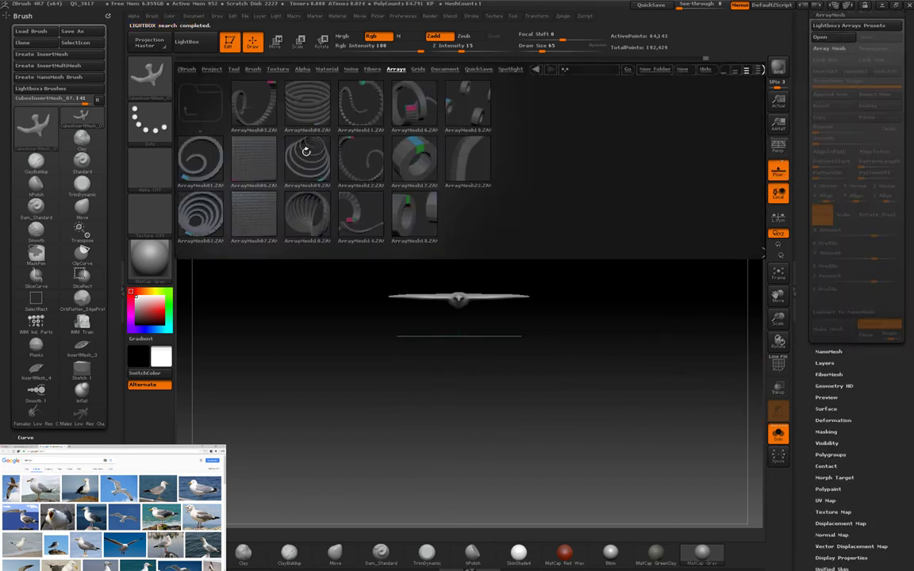
Step: Apply the ArrayMesh01 preset to the seagull and set the array's X, Y and Z scale amounts to 1
{"action": "double_click", "coordinate": [203, 162]}
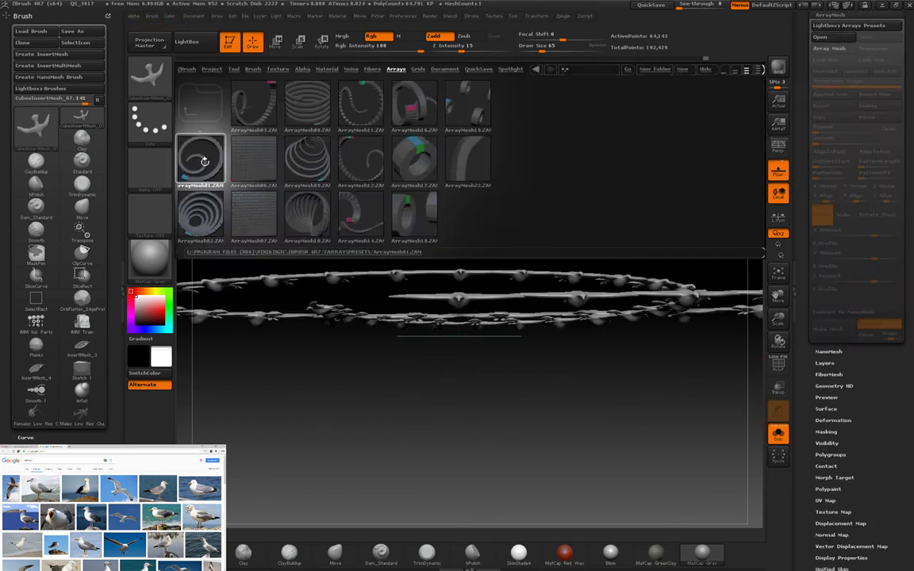
{"action": "key", "text": "comma"}
{"action": "left_click", "coordinate": [843, 215]}
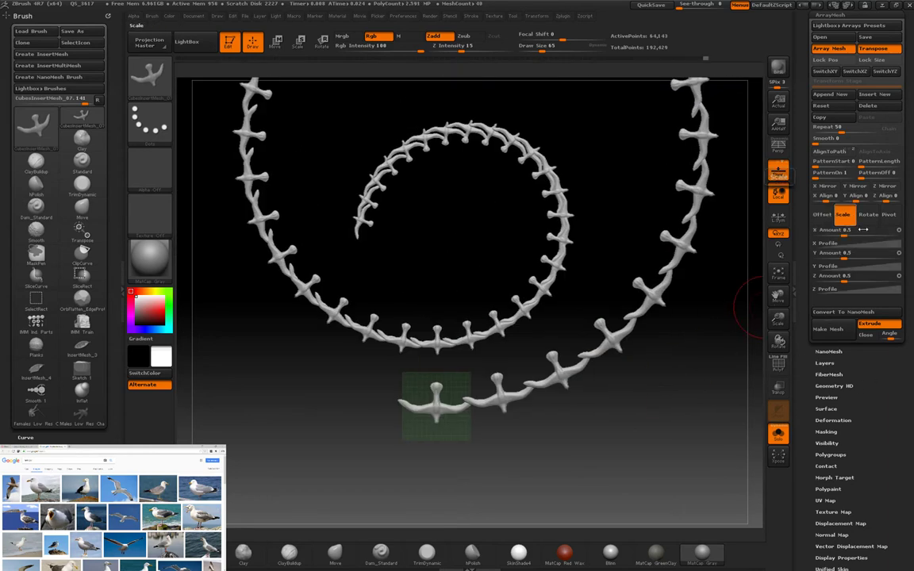
{"action": "left_click_drag", "start_coordinate": [842, 229], "coordinate": [847, 276]}
Step: Use Transpose Move to stretch the seagull array upward into a spiral and widen its ring
{"action": "left_click_drag", "start_coordinate": [611, 333], "coordinate": [643, 298]}
{"action": "key", "text": "w"}
{"action": "left_click_drag", "start_coordinate": [438, 338], "coordinate": [449, 179]}
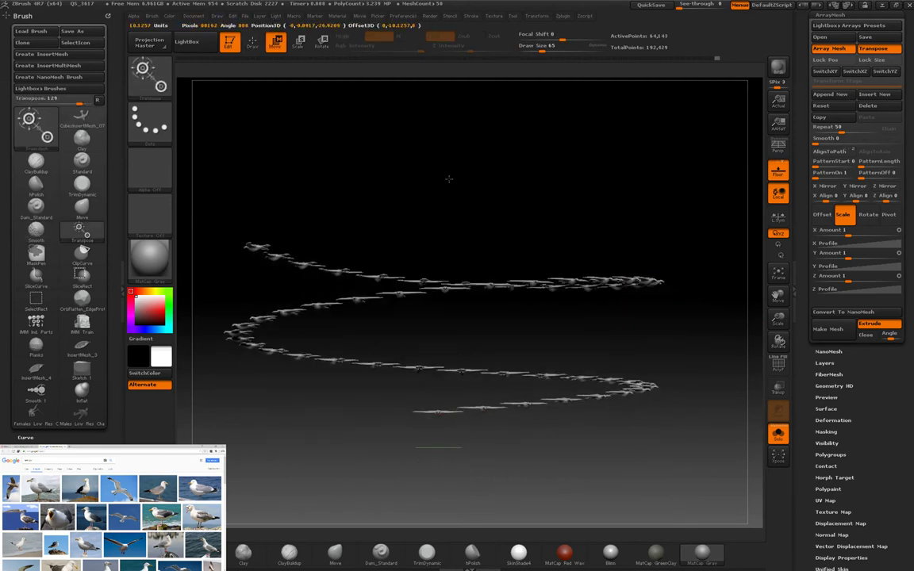
{"action": "left_click_drag", "start_coordinate": [445, 320], "coordinate": [644, 337]}
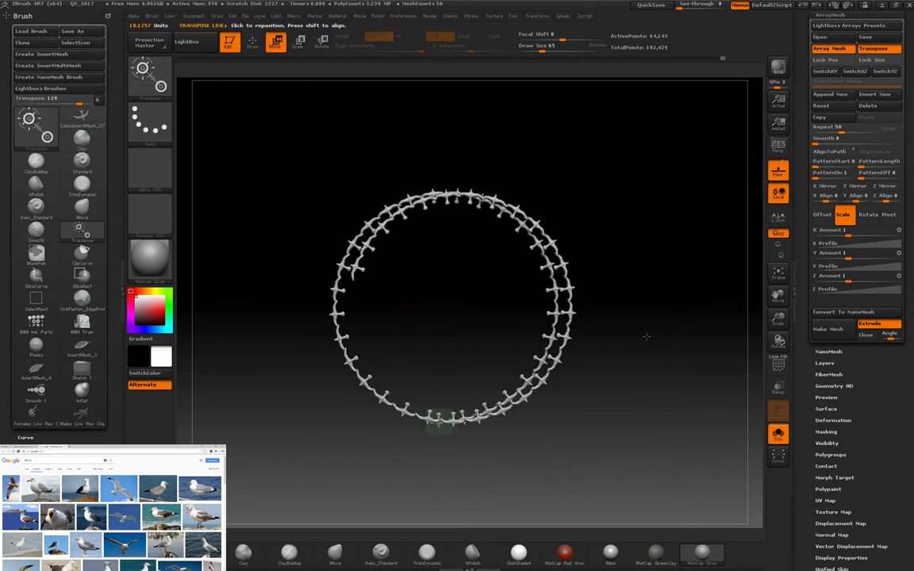
{"action": "left_click_drag", "start_coordinate": [438, 422], "coordinate": [438, 318]}
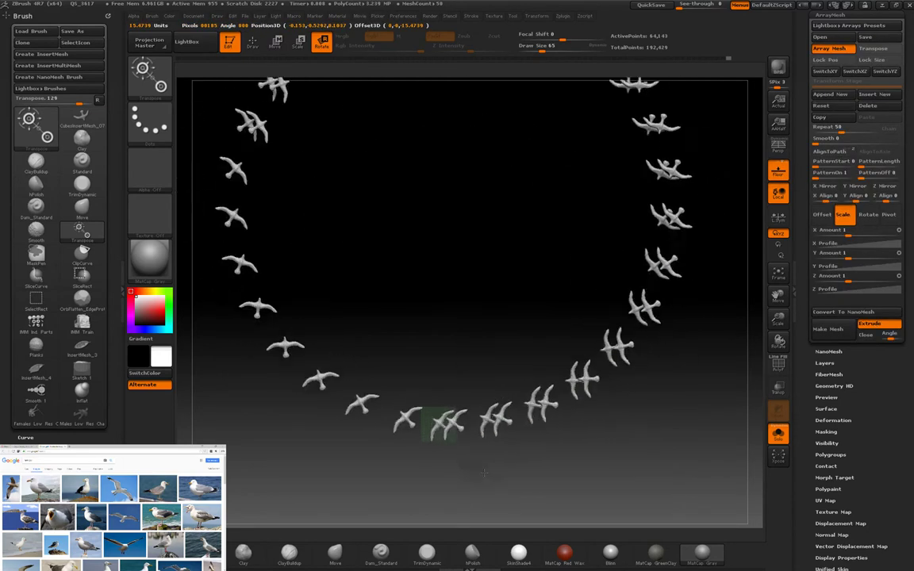
Step: Set the array's repeat count to 100 and adjust its Y rotation amount to form an even spiral of seagulls
{"action": "left_click_drag", "start_coordinate": [556, 341], "coordinate": [600, 365]}
{"action": "left_click_drag", "start_coordinate": [831, 129], "coordinate": [831, 132]}
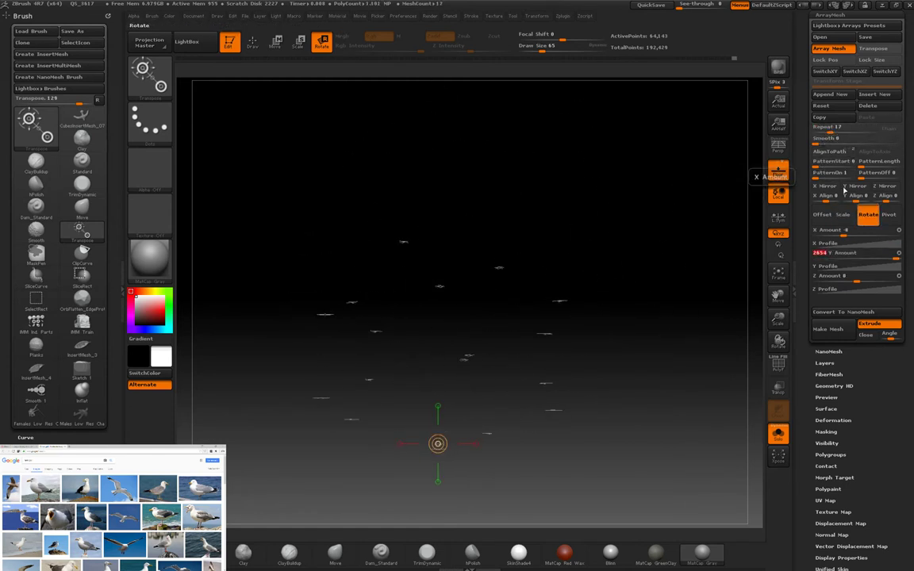
{"action": "left_click_drag", "start_coordinate": [825, 132], "coordinate": [873, 132]}
{"action": "key", "text": "Return"}
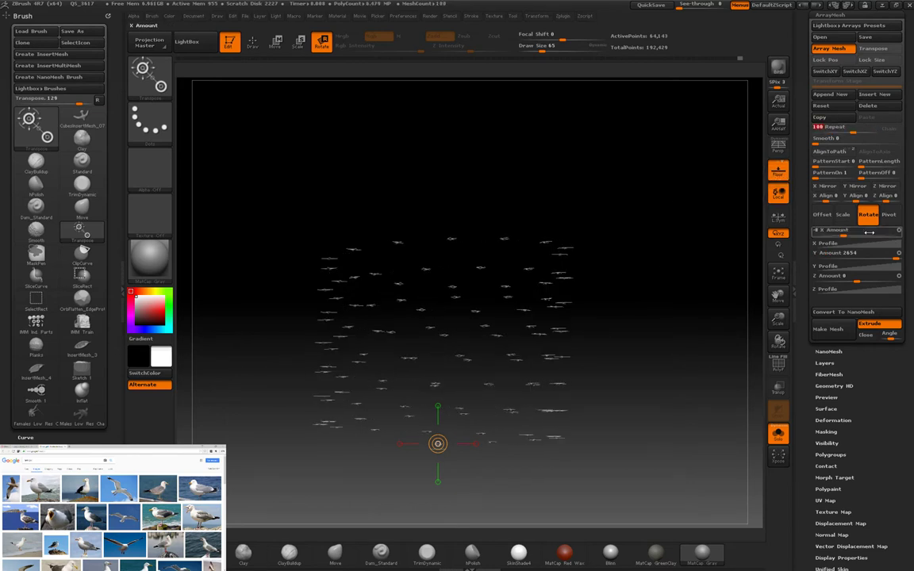
{"action": "left_click_drag", "start_coordinate": [857, 252], "coordinate": [616, 336]}
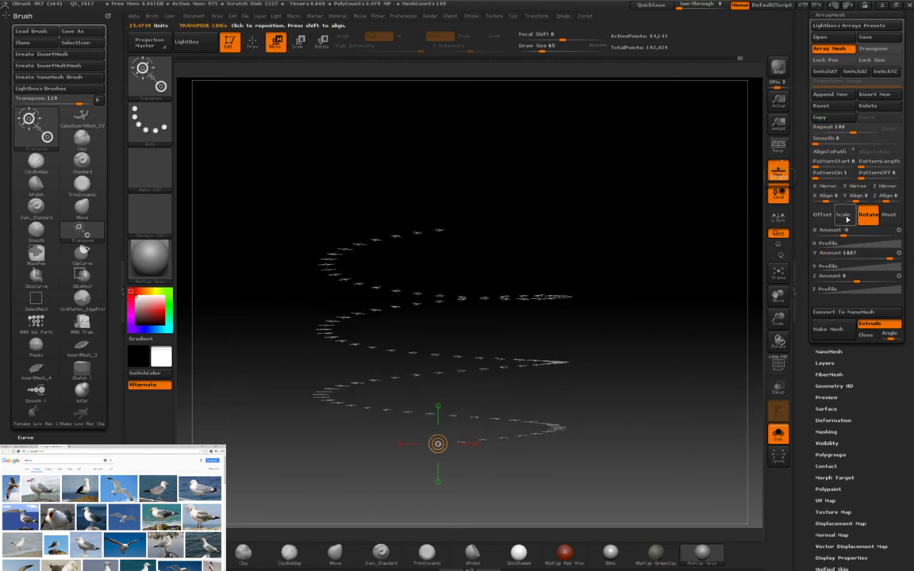
Step: Set the array's X offset to about 1.72 and save the array as a preset file
{"action": "mouse_move", "coordinate": [469, 415]}
{"action": "left_mouse_down"}
{"action": "mouse_move", "coordinate": [611, 373]}
{"action": "mouse_move", "coordinate": [507, 210]}
{"action": "mouse_move", "coordinate": [556, 318]}
{"action": "mouse_move", "coordinate": [614, 406]}
{"action": "mouse_move", "coordinate": [644, 291]}
{"action": "mouse_move", "coordinate": [635, 262]}
{"action": "left_mouse_up"}
{"action": "left_click", "coordinate": [823, 214]}
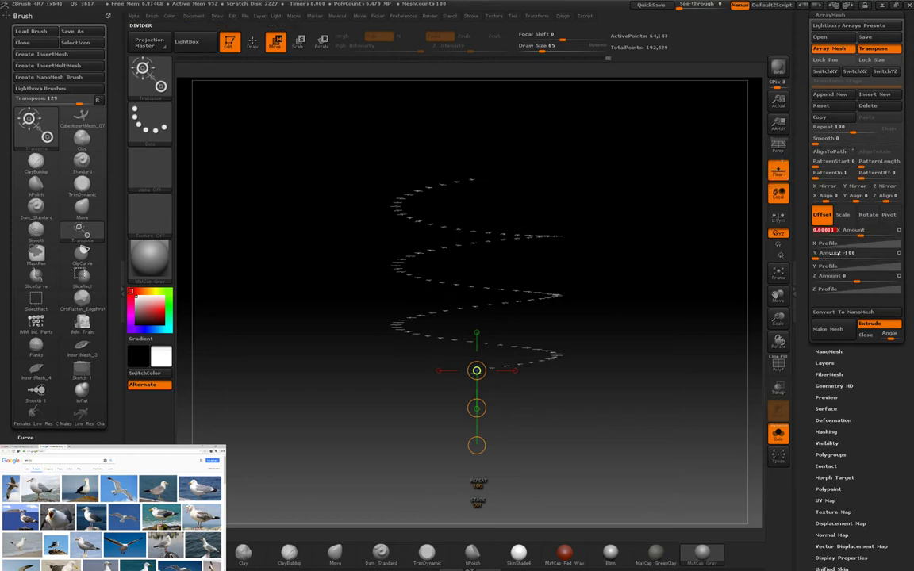
{"action": "mouse_move", "coordinate": [885, 279]}
{"action": "left_mouse_down"}
{"action": "mouse_move", "coordinate": [873, 281]}
{"action": "mouse_move", "coordinate": [890, 280]}
{"action": "left_mouse_up"}
{"action": "key", "text": "ctrl+z"}
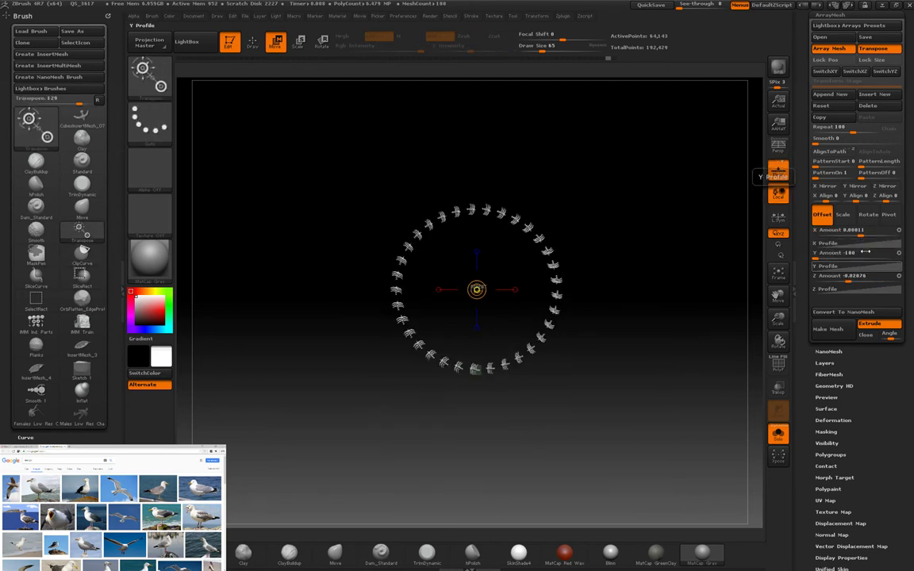
{"action": "left_click_drag", "start_coordinate": [869, 240], "coordinate": [882, 239]}
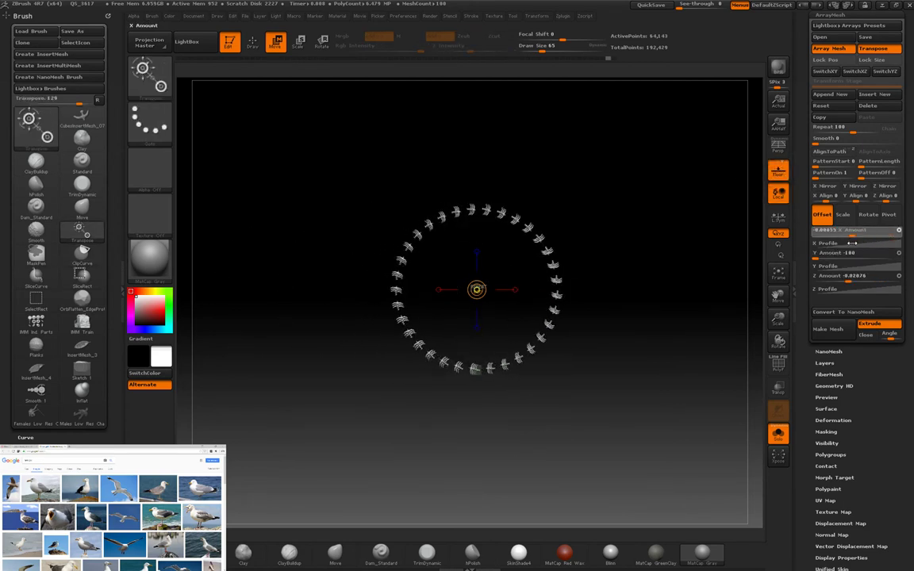
{"action": "scroll", "coordinate": [878, 155], "scroll_direction": "up", "scroll_amount": 3}
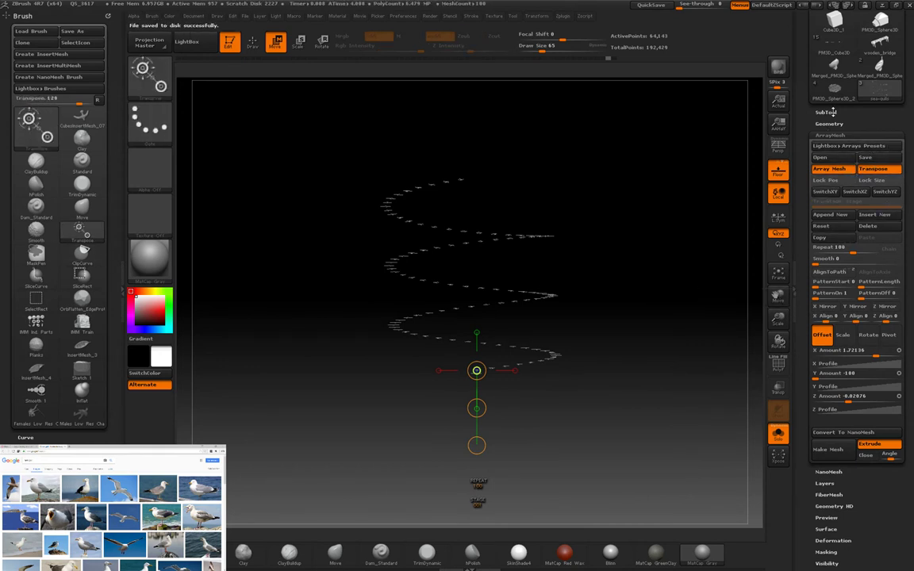
Step: Load the saved array preset onto the second seagull subtool and set its Y offset to -57.32
{"action": "left_click", "coordinate": [826, 112]}
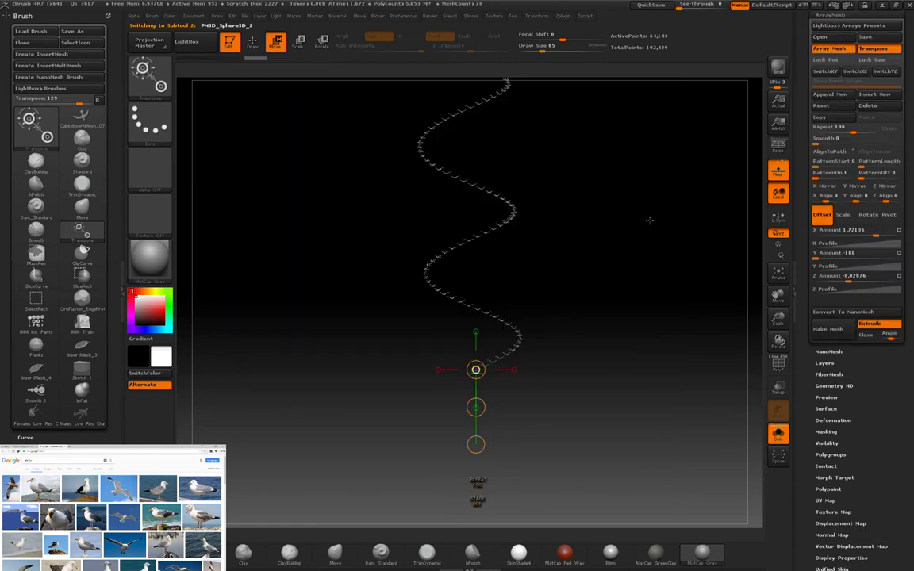
{"action": "left_click", "coordinate": [897, 101]}
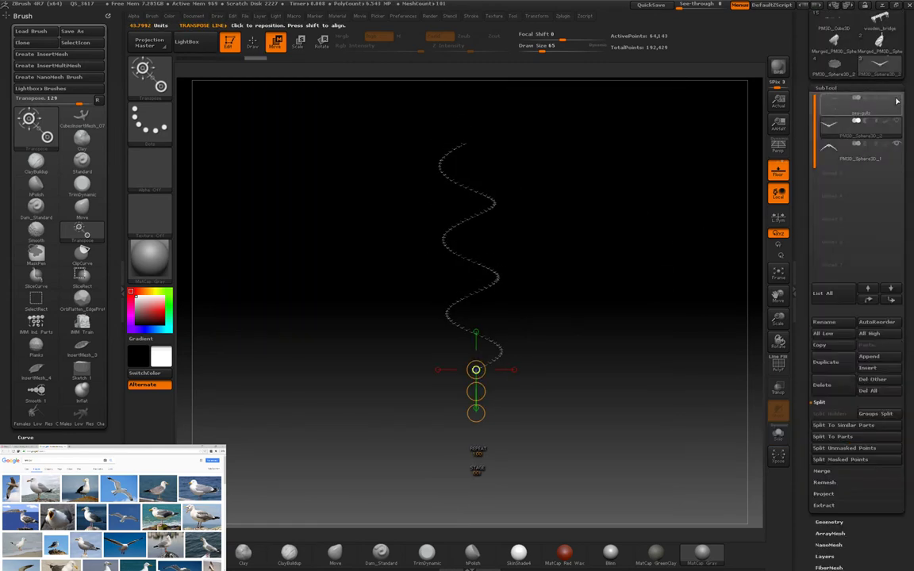
{"action": "left_click_drag", "start_coordinate": [489, 373], "coordinate": [499, 512]}
Step: Rotate the second seagull array to follow the first spiral and set its repeat count to 52
{"action": "key", "text": "r"}
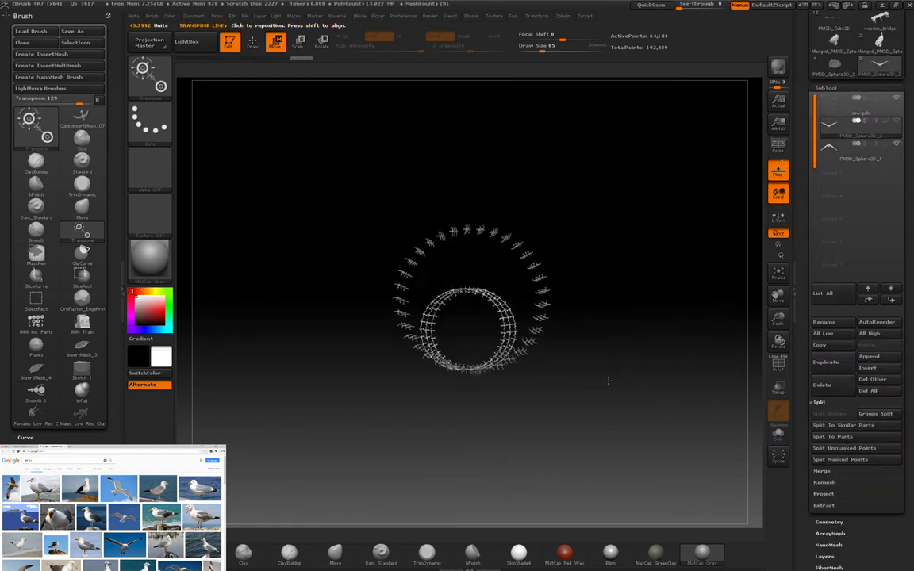
{"action": "left_click_drag", "start_coordinate": [746, 408], "coordinate": [603, 341]}
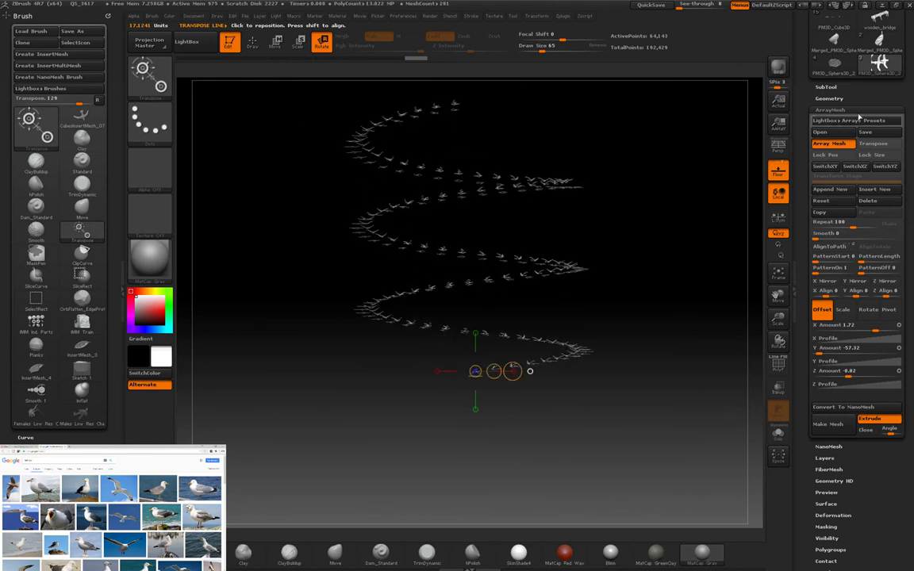
{"action": "left_click_drag", "start_coordinate": [850, 225], "coordinate": [843, 224]}
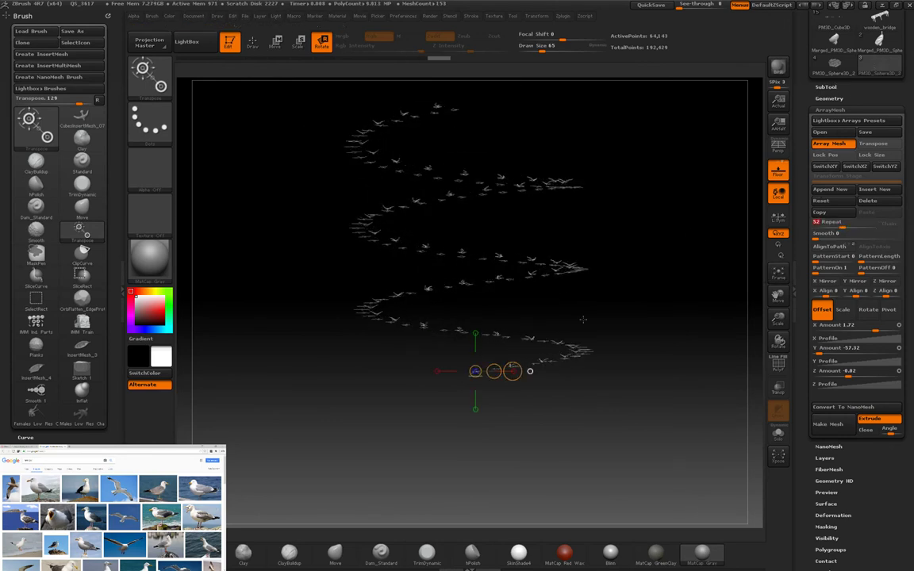
Step: Select the third seagull subtool, PM3D_Sphere3D_1, and load ArrayPreset.ZAM onto it
{"action": "left_click", "coordinate": [825, 86]}
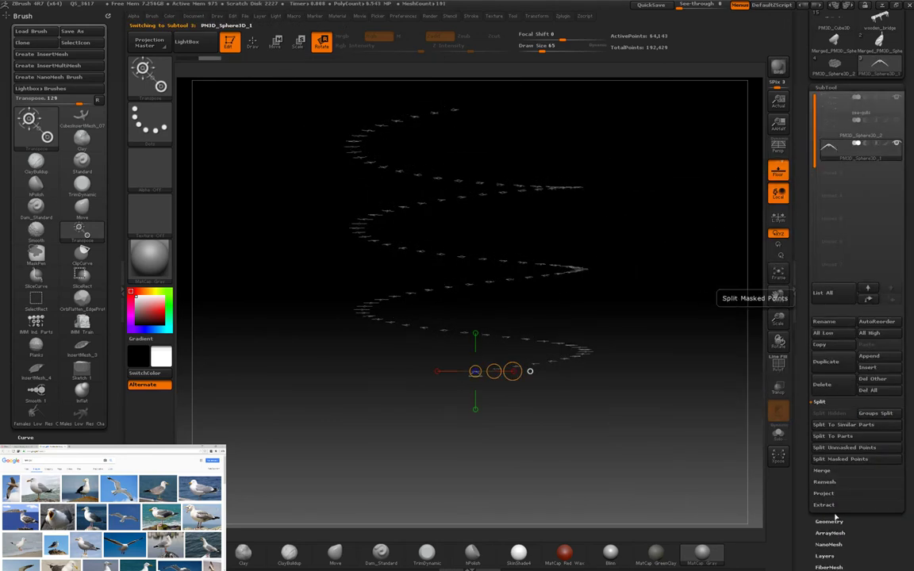
{"action": "left_click", "coordinate": [830, 533]}
{"action": "left_click", "coordinate": [819, 130]}
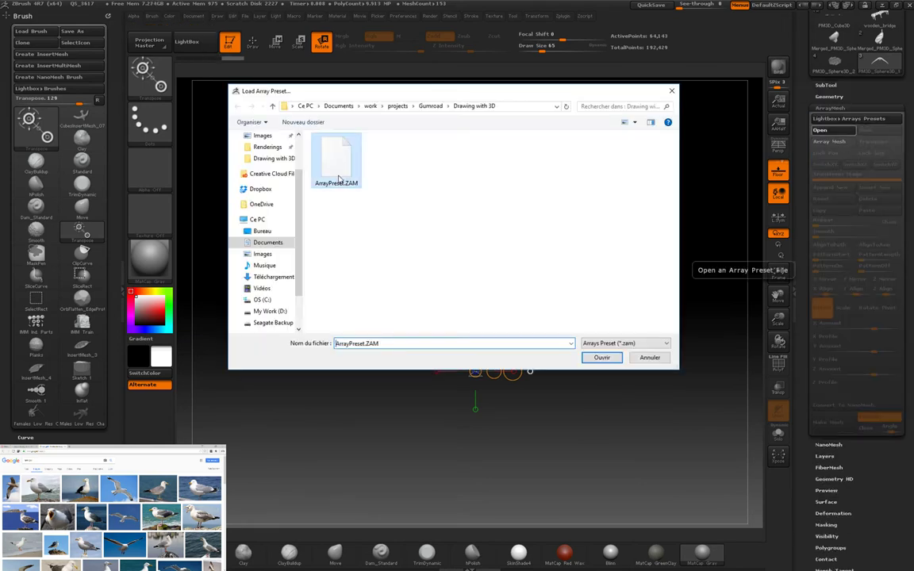
{"action": "double_click", "coordinate": [339, 179]}
Step: Set the third array's Y offset to about -51.58 and rotate it to line up with the other seagull spirals
{"action": "left_click_drag", "start_coordinate": [474, 374], "coordinate": [475, 300], "text": "shift"}
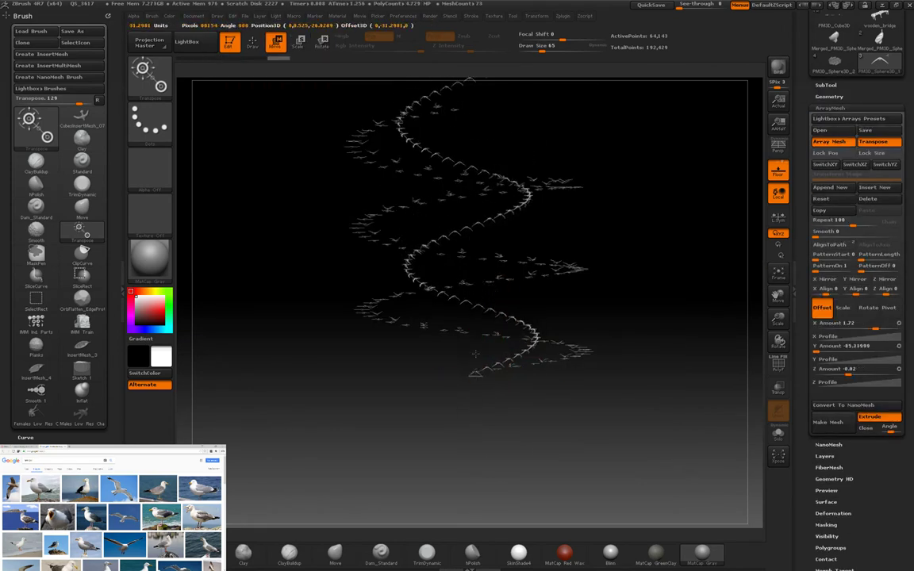
{"action": "left_click", "coordinate": [814, 164]}
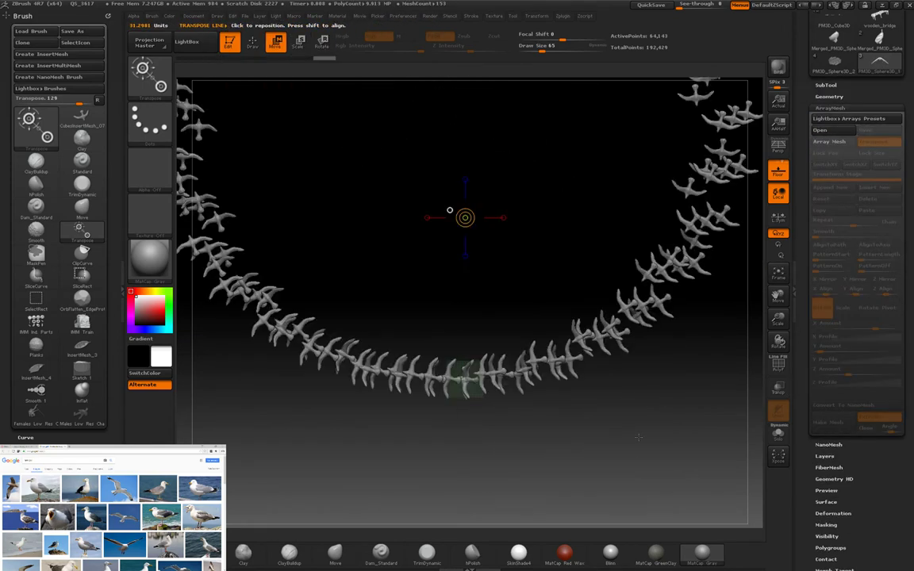
{"action": "key", "text": "r"}
{"action": "left_click", "coordinate": [825, 164]}
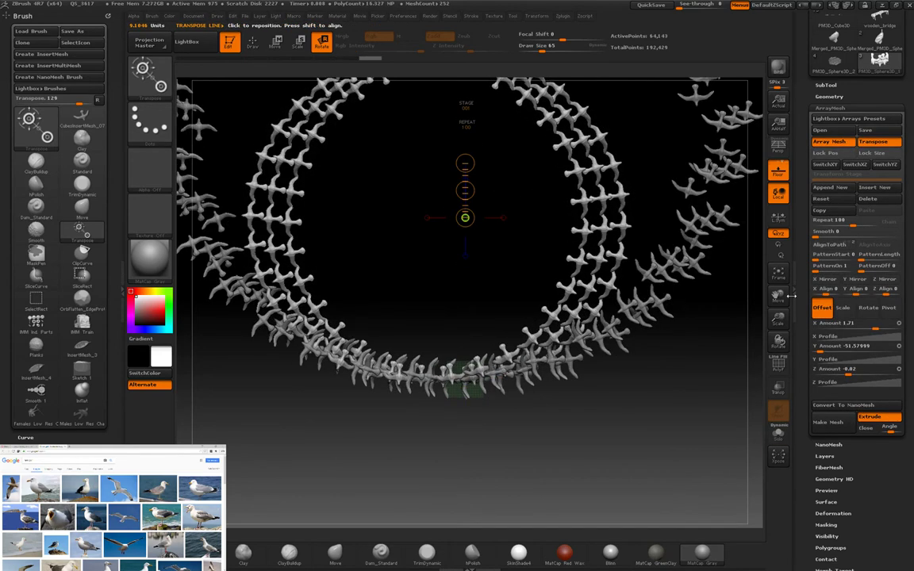
{"action": "left_click", "coordinate": [825, 164]}
{"action": "left_click", "coordinate": [825, 165]}
{"action": "left_click", "coordinate": [829, 141]}
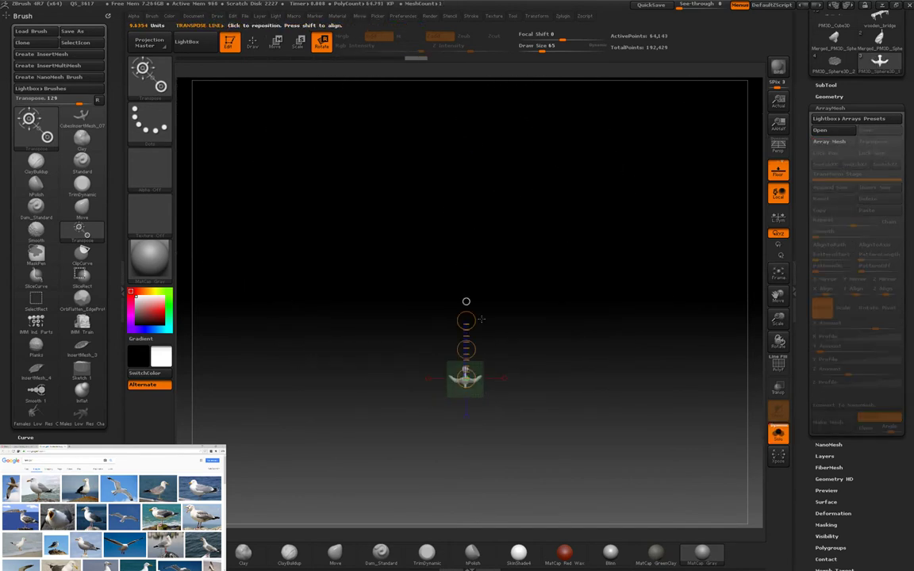
Step: Reduce the third seagull array's repeat count, and select the sea-gulls subtool with its array settings open
{"action": "left_click", "coordinate": [829, 141]}
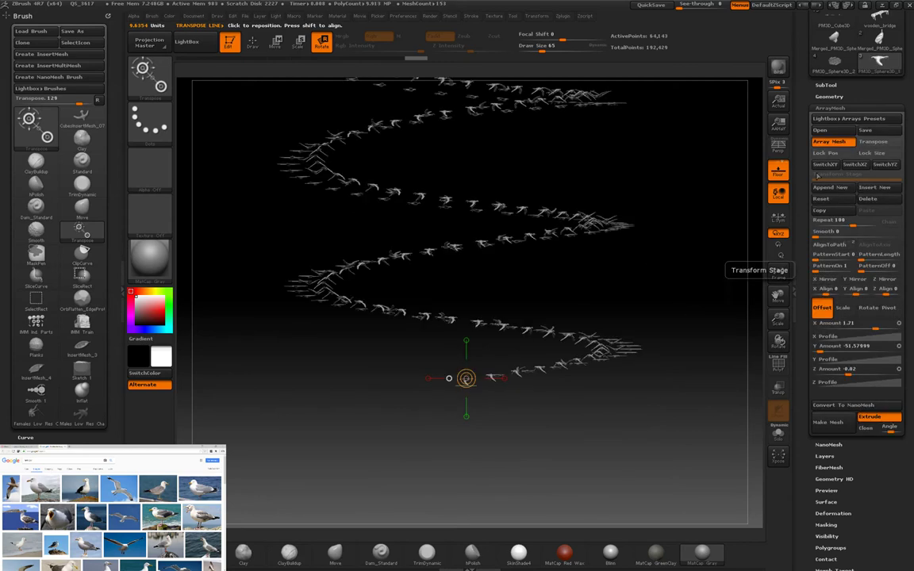
{"action": "left_click_drag", "start_coordinate": [663, 281], "coordinate": [682, 212]}
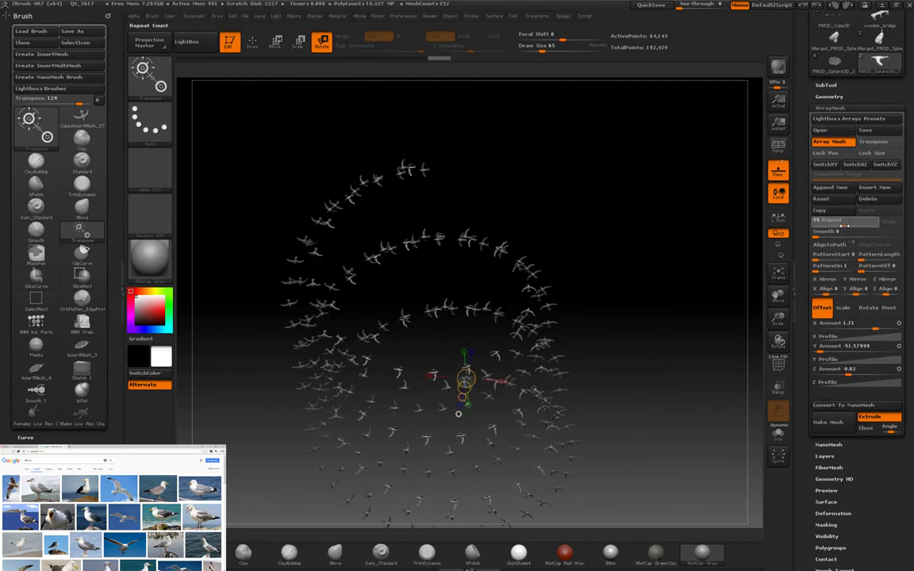
{"action": "left_click", "coordinate": [830, 422]}
{"action": "left_click", "coordinate": [830, 528]}
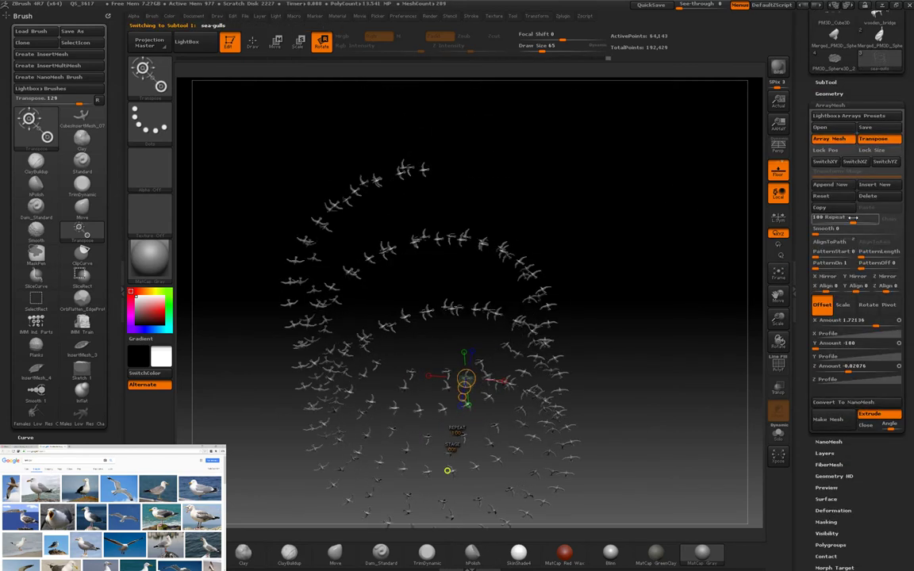
Step: Set the seagull array to 30 repeats with an X offset amount of 1.33703
{"action": "left_click_drag", "start_coordinate": [658, 318], "coordinate": [653, 257]}
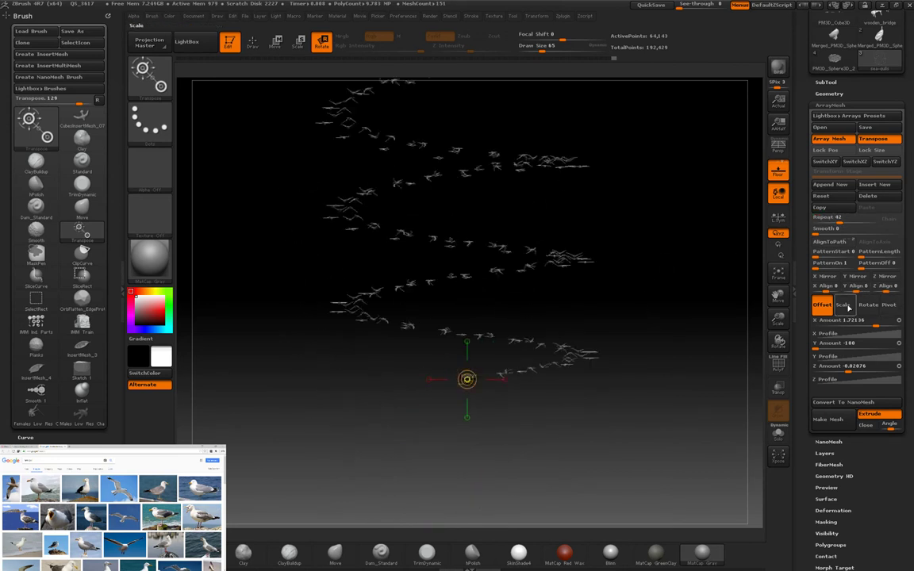
{"action": "key", "text": "w"}
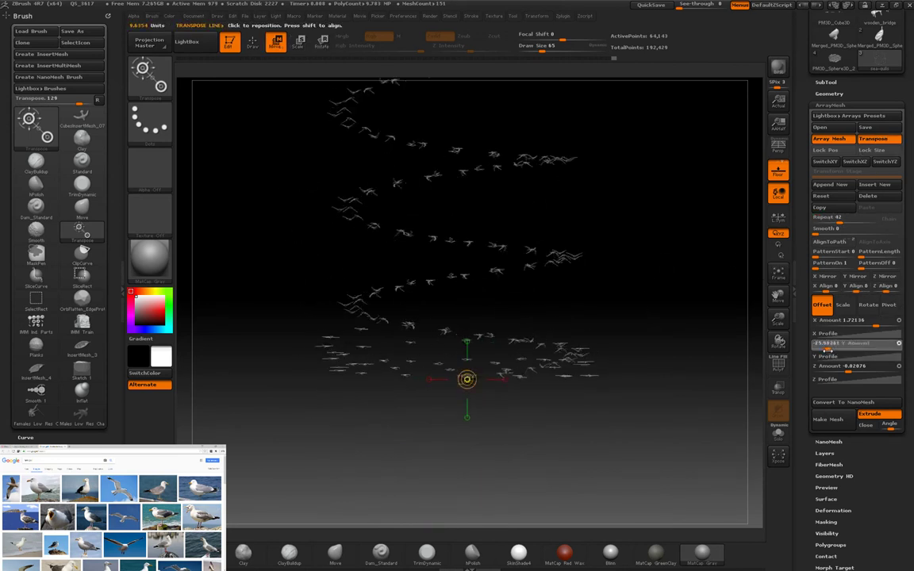
{"action": "mouse_move", "coordinate": [648, 257]}
{"action": "left_mouse_down"}
{"action": "mouse_move", "coordinate": [542, 384]}
{"action": "mouse_move", "coordinate": [678, 358]}
{"action": "mouse_move", "coordinate": [660, 271]}
{"action": "left_mouse_up"}
{"action": "left_click_drag", "start_coordinate": [843, 223], "coordinate": [838, 224]}
{"action": "left_click_drag", "start_coordinate": [738, 238], "coordinate": [711, 375]}
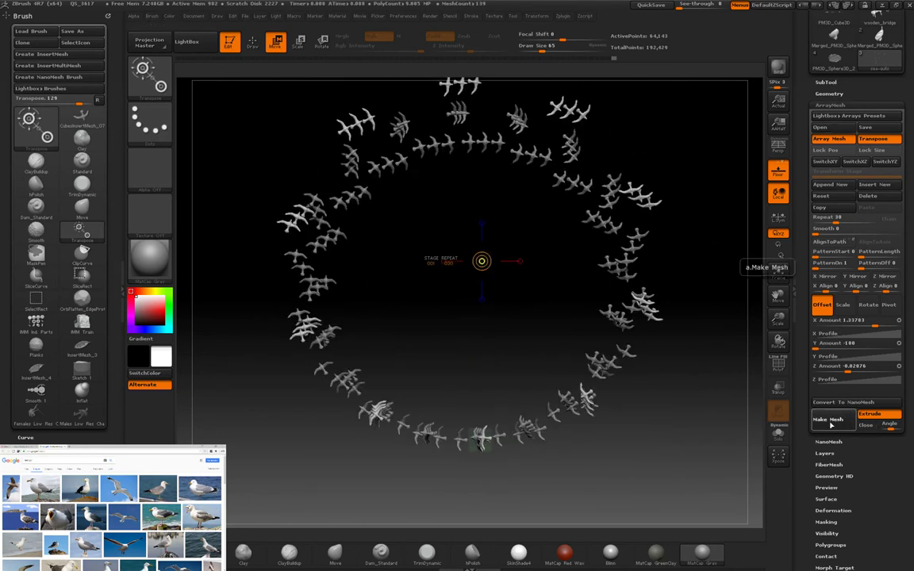
Step: Convert the seagull array to a mesh and reduce the gull subtools with Decimation Master at 5 percent
{"action": "left_click", "coordinate": [825, 426]}
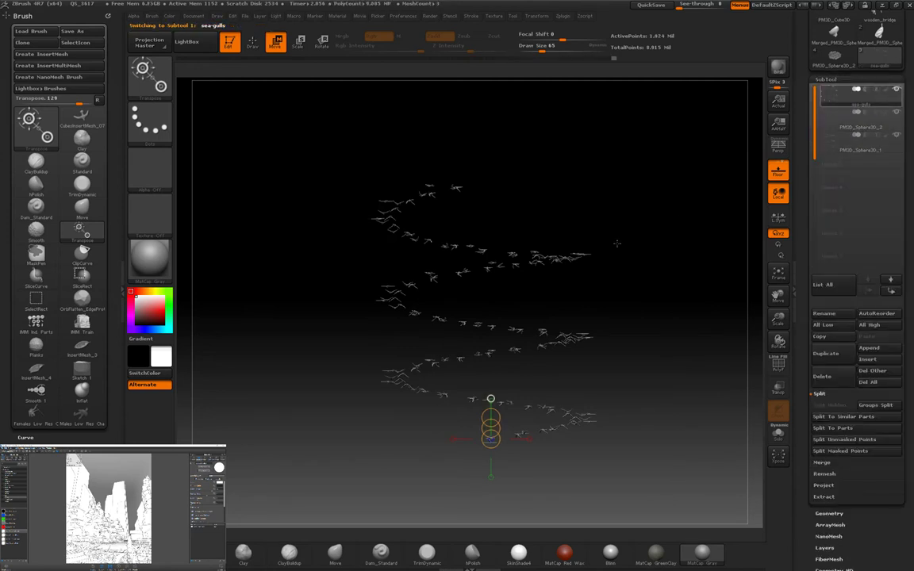
{"action": "left_click", "coordinate": [586, 16]}
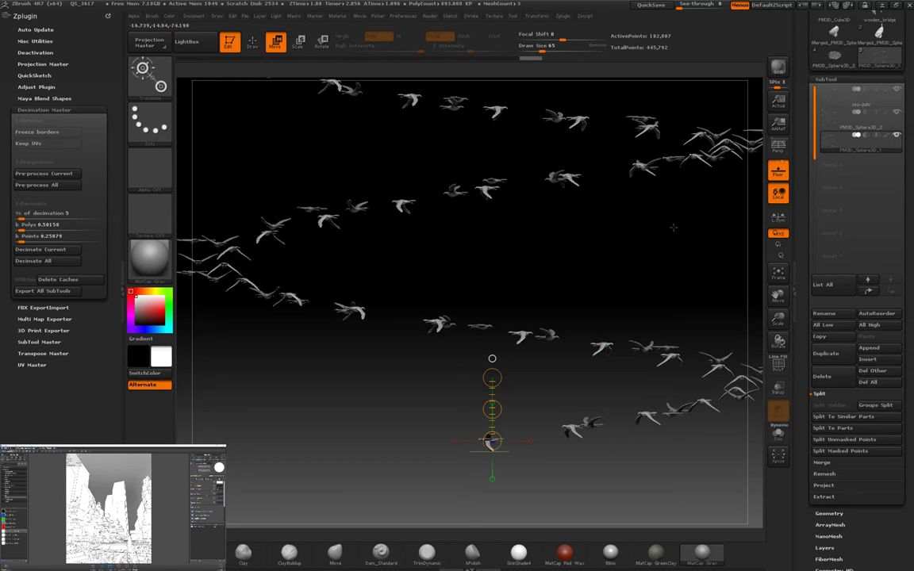
Step: Try to stagger the PM3D_Sphere3D_1 and PM3D_Sphere3D_2 gull spirals against the first one with transpose adjustments
{"action": "left_click_drag", "start_coordinate": [672, 257], "coordinate": [662, 337]}
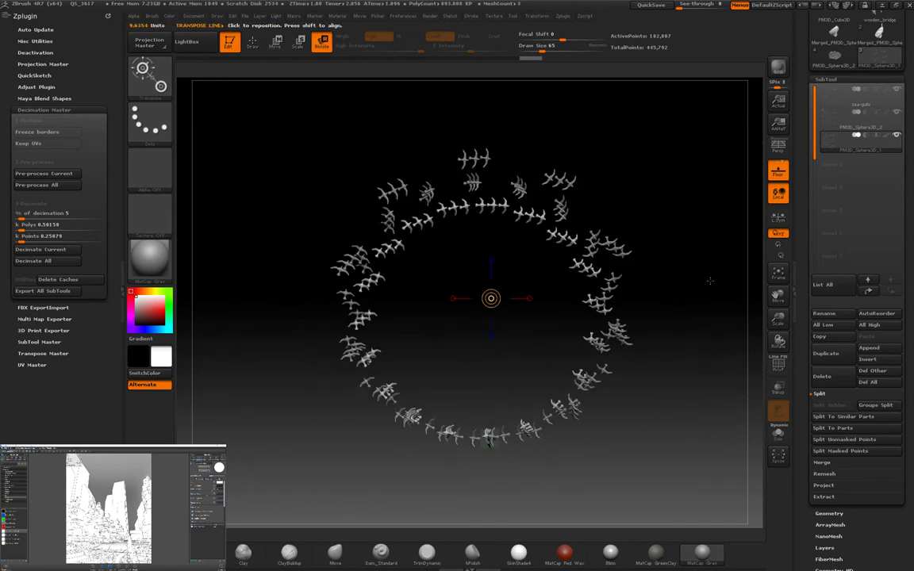
{"action": "left_click_drag", "start_coordinate": [690, 291], "coordinate": [680, 245]}
{"action": "key", "text": "e"}
{"action": "key", "text": "w"}
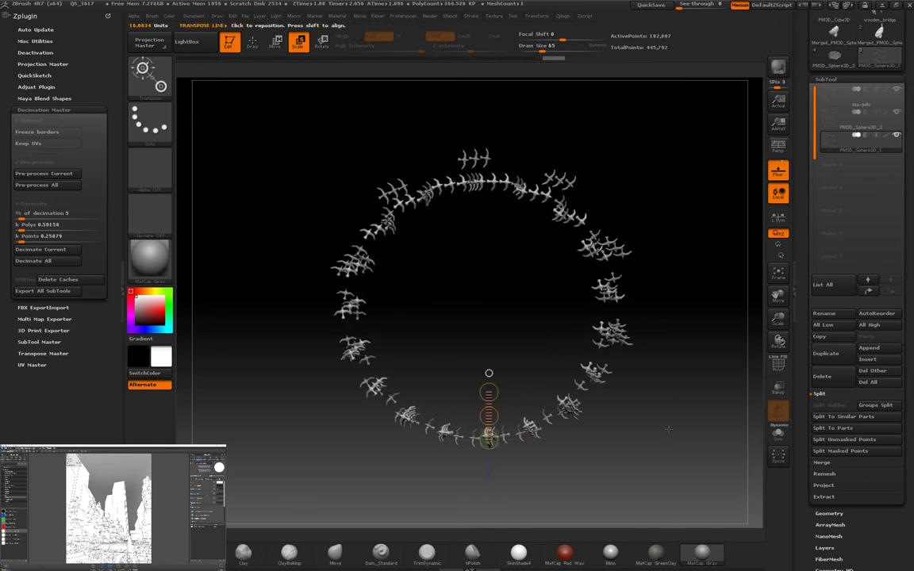
{"action": "left_click_drag", "start_coordinate": [626, 341], "coordinate": [714, 302]}
{"action": "left_click", "coordinate": [826, 126]}
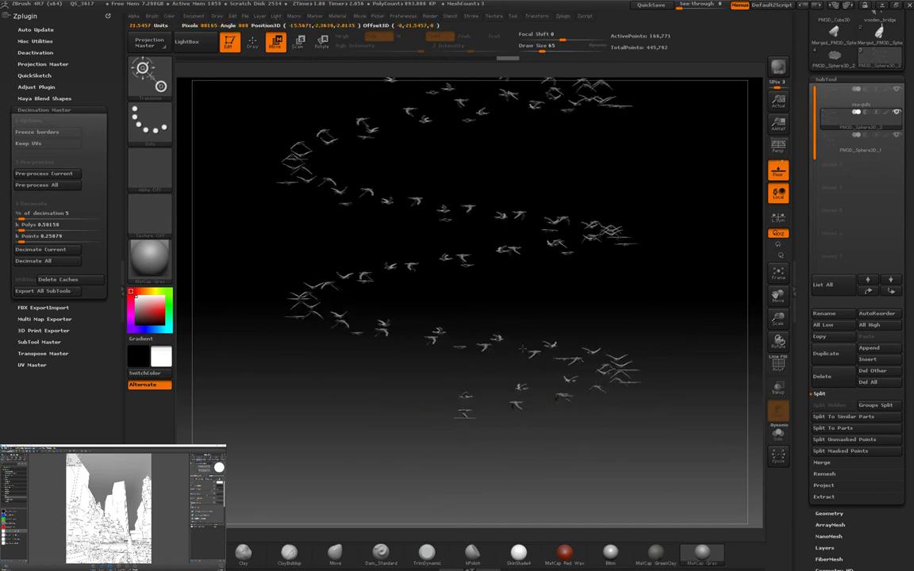
{"action": "mouse_move", "coordinate": [526, 418]}
{"action": "left_mouse_down"}
{"action": "mouse_move", "coordinate": [526, 336]}
{"action": "mouse_move", "coordinate": [521, 369]}
{"action": "left_mouse_up"}
Step: Merge the three gull subtools into one mesh and assign automatic polygroups to the individual birds
{"action": "left_click", "coordinate": [520, 369], "text": "alt"}
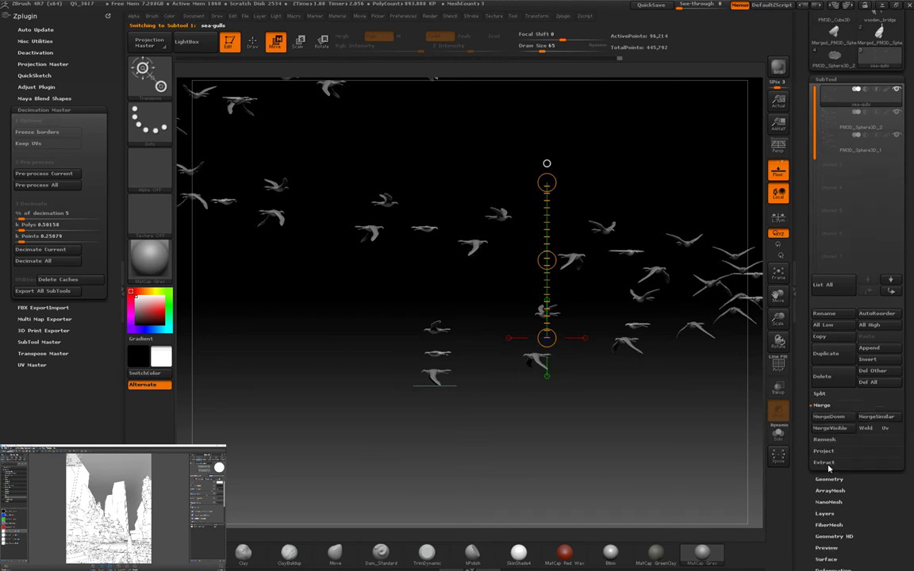
{"action": "scroll", "coordinate": [843, 451], "scroll_direction": "down", "scroll_amount": 10}
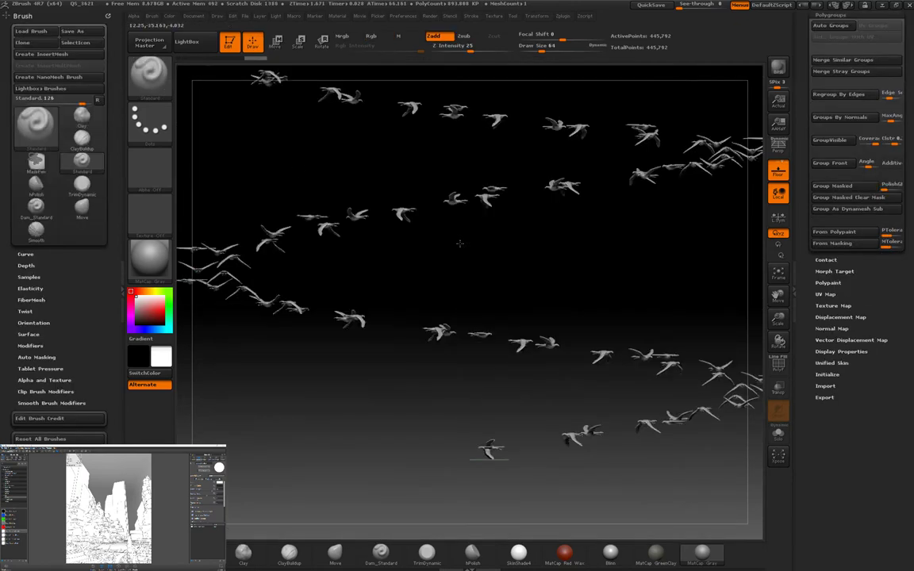
Step: Hide scattered individual gulls throughout the merged spiral until roughly half of the flock is hidden
{"action": "left_click_drag", "start_coordinate": [460, 396], "coordinate": [491, 413], "text": "ctrl+shift"}
{"action": "left_click", "coordinate": [509, 429], "text": "ctrl+shift"}
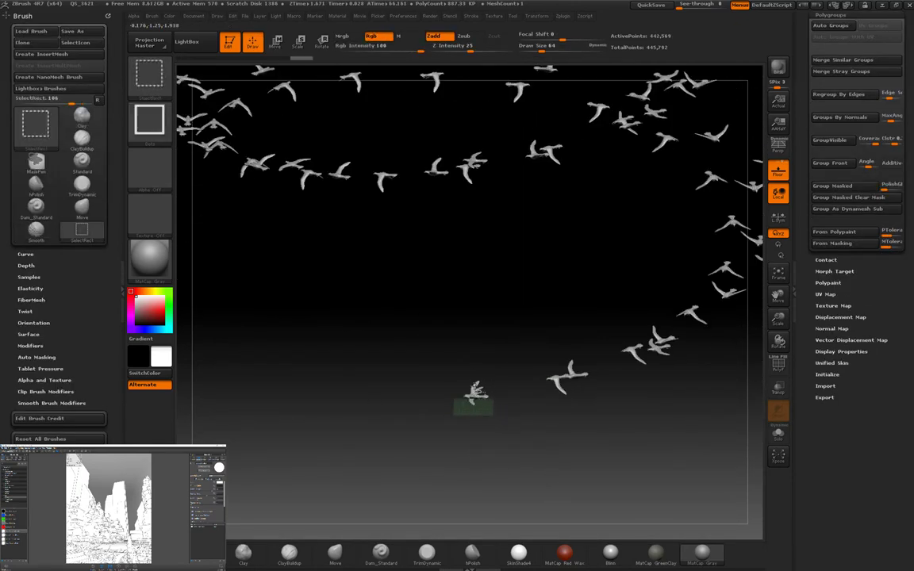
{"action": "mouse_move", "coordinate": [548, 417]}
{"action": "left_mouse_down"}
{"action": "mouse_move", "coordinate": [583, 401]}
{"action": "mouse_move", "coordinate": [616, 422]}
{"action": "mouse_move", "coordinate": [569, 379]}
{"action": "mouse_move", "coordinate": [663, 295]}
{"action": "left_mouse_up"}
{"action": "left_click_drag", "start_coordinate": [659, 174], "coordinate": [486, 286]}
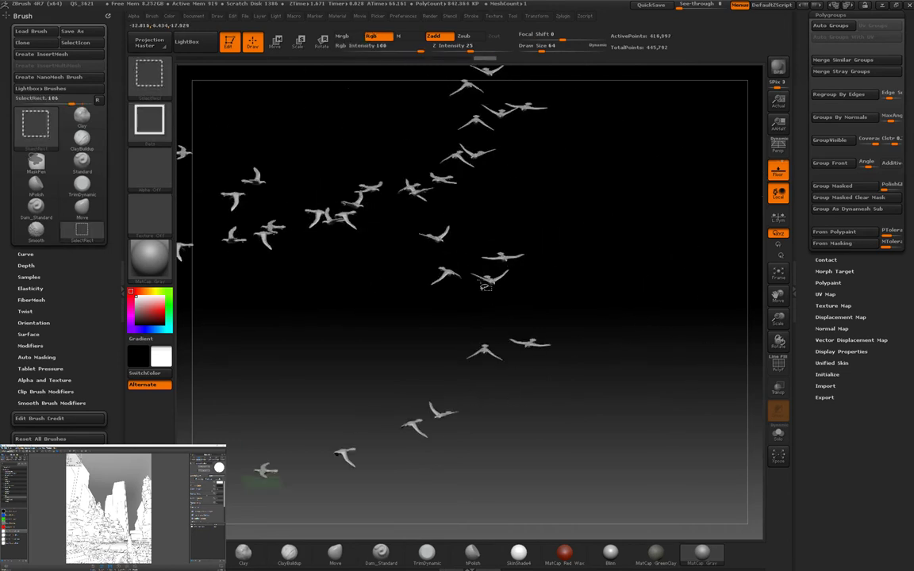
{"action": "left_click_drag", "start_coordinate": [430, 222], "coordinate": [510, 295]}
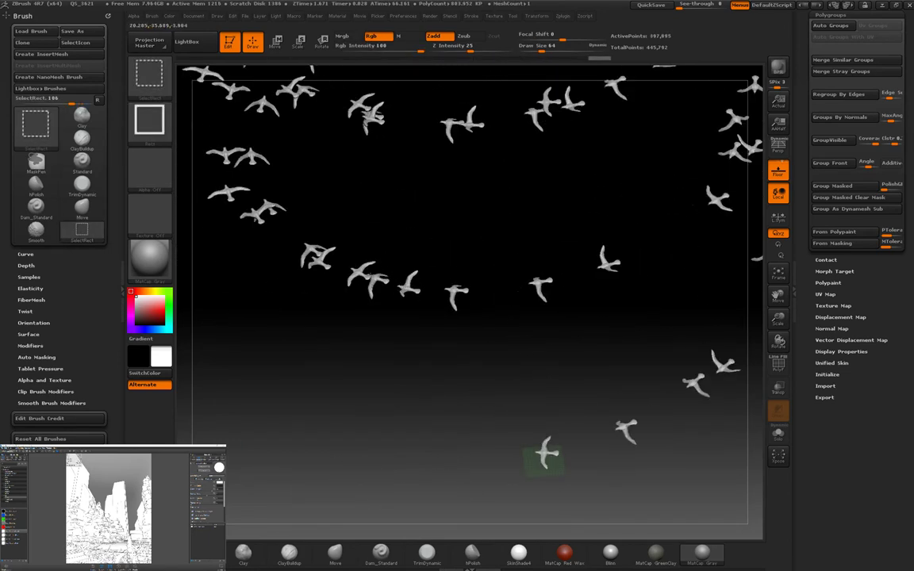
{"action": "mouse_move", "coordinate": [546, 459]}
{"action": "left_mouse_down"}
{"action": "mouse_move", "coordinate": [388, 361]}
{"action": "mouse_move", "coordinate": [389, 299]}
{"action": "mouse_move", "coordinate": [363, 370]}
{"action": "left_mouse_up"}
{"action": "left_click_drag", "start_coordinate": [579, 153], "coordinate": [509, 314]}
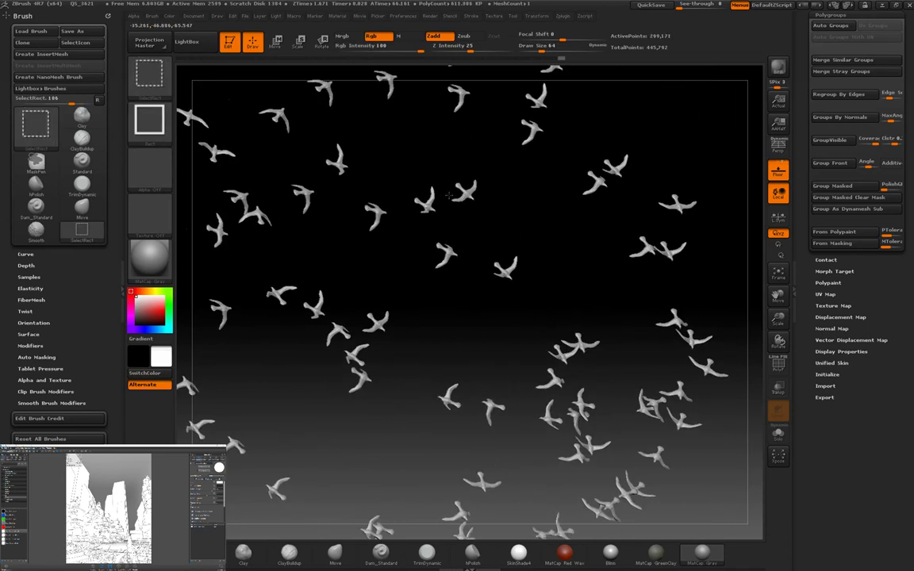
{"action": "mouse_move", "coordinate": [672, 414]}
{"action": "left_mouse_down"}
{"action": "mouse_move", "coordinate": [710, 402]}
{"action": "mouse_move", "coordinate": [514, 358]}
{"action": "mouse_move", "coordinate": [396, 229]}
{"action": "mouse_move", "coordinate": [673, 388]}
{"action": "mouse_move", "coordinate": [643, 409]}
{"action": "mouse_move", "coordinate": [573, 424]}
{"action": "mouse_move", "coordinate": [597, 439]}
{"action": "left_mouse_up"}
Step: Split the hidden gulls into a separate subtool and reposition it so its birds are offset from the first flock
{"action": "scroll", "coordinate": [857, 238], "scroll_direction": "down", "scroll_amount": 5}
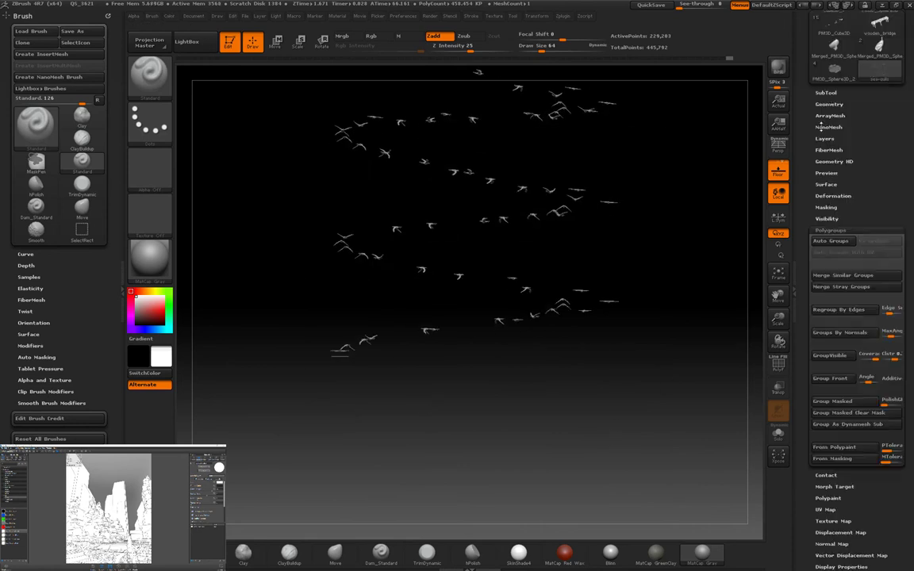
{"action": "left_click", "coordinate": [857, 125]}
{"action": "key", "text": "w"}
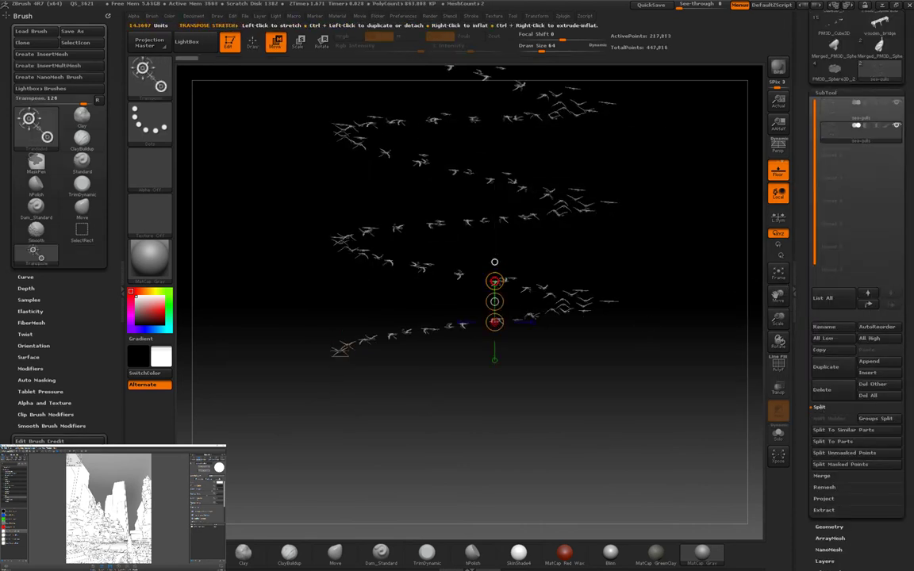
{"action": "left_click_drag", "start_coordinate": [495, 282], "coordinate": [652, 439]}
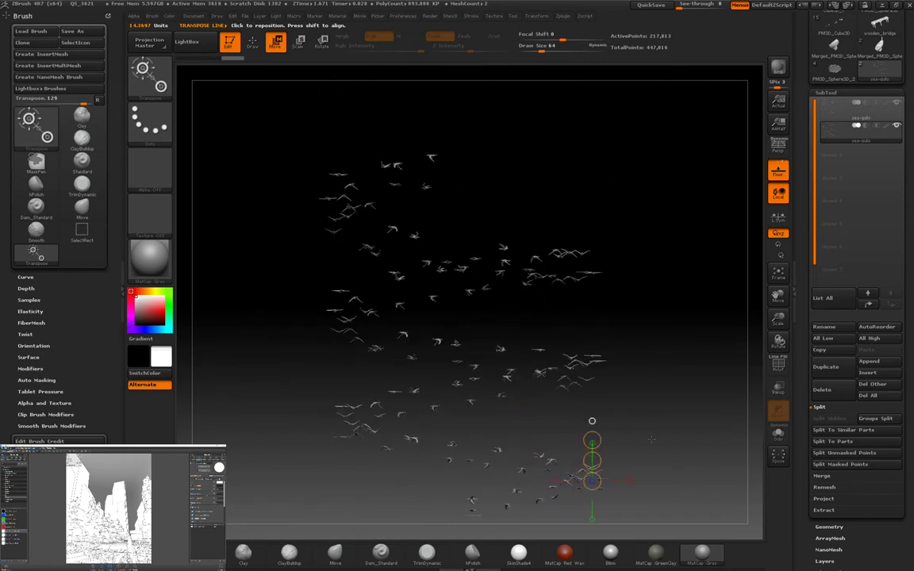
{"action": "left_click_drag", "start_coordinate": [591, 460], "coordinate": [598, 375]}
Step: Select the first gull subtool and loosen its regular spiral with the Move brush at draw sizes 324 and 245
{"action": "left_click", "coordinate": [847, 110]}
{"action": "mouse_move", "coordinate": [698, 174]}
{"action": "left_mouse_down"}
{"action": "mouse_move", "coordinate": [679, 221]}
{"action": "mouse_move", "coordinate": [679, 208]}
{"action": "mouse_move", "coordinate": [704, 348]}
{"action": "mouse_move", "coordinate": [647, 124]}
{"action": "left_mouse_up"}
{"action": "key", "text": "b"}
{"action": "key", "text": "m"}
{"action": "key", "text": "v"}
{"action": "key", "text": "space"}
{"action": "type", "text": "s400"}
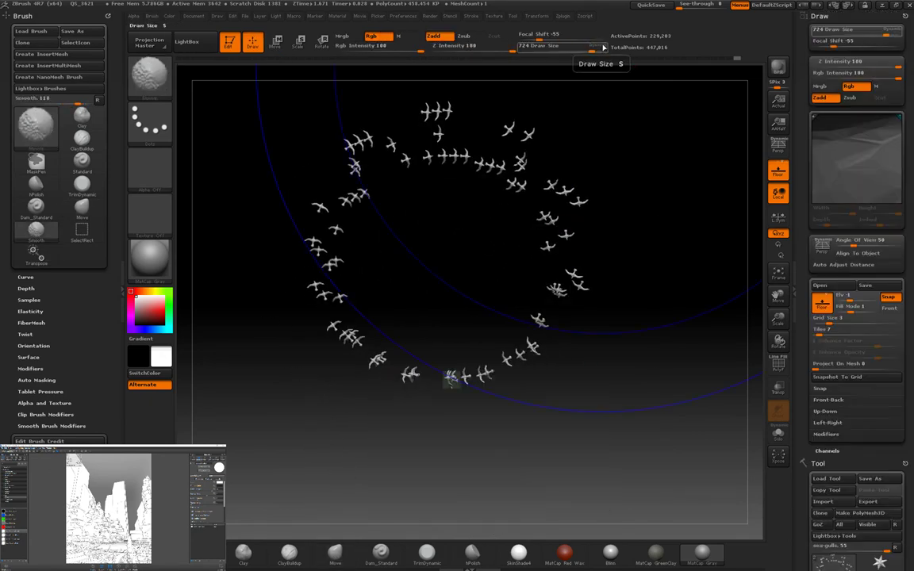
{"action": "left_click_drag", "start_coordinate": [611, 347], "coordinate": [407, 232], "text": "alt"}
{"action": "key", "text": "bracketleft"}
{"action": "key", "text": "bracketleft"}
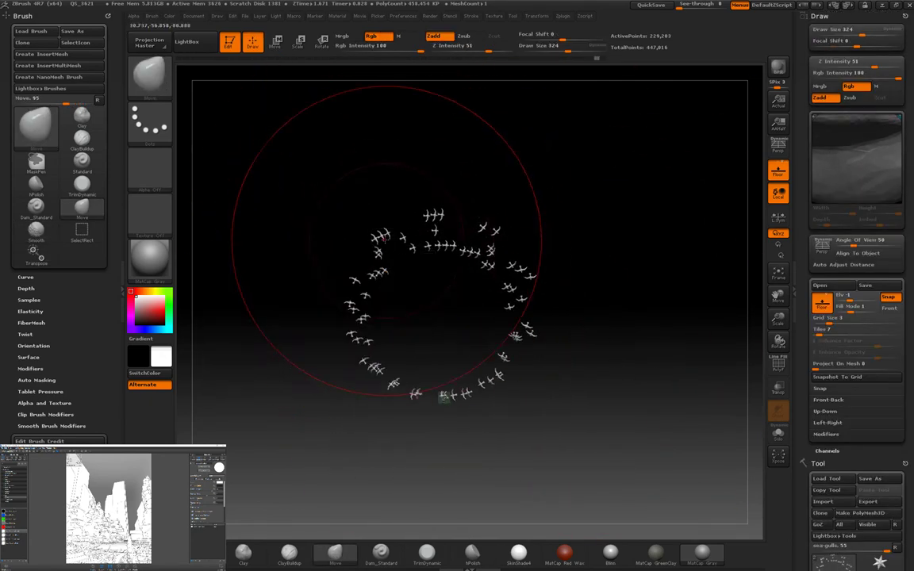
{"action": "left_click_drag", "start_coordinate": [458, 383], "coordinate": [491, 252]}
{"action": "left_click_drag", "start_coordinate": [582, 332], "coordinate": [365, 390]}
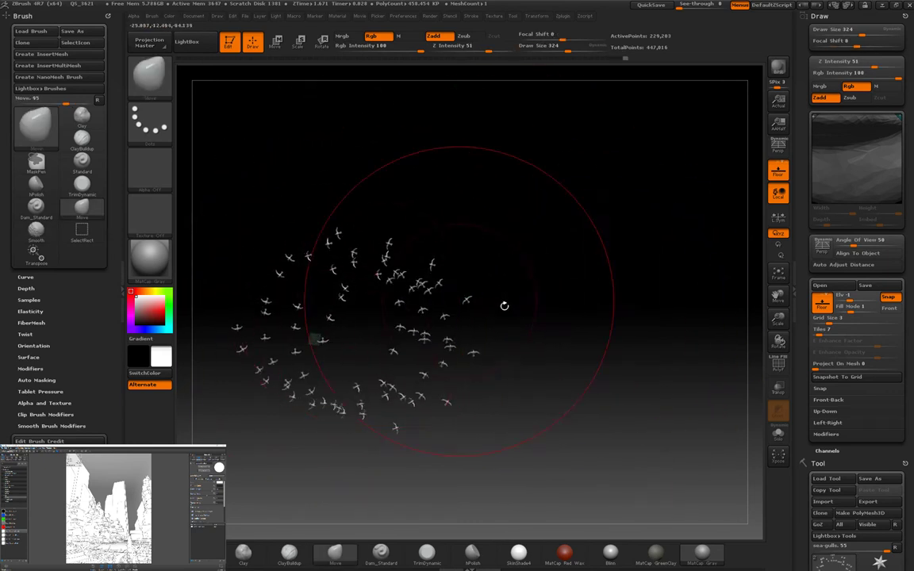
{"action": "mouse_move", "coordinate": [504, 306]}
{"action": "left_mouse_down"}
{"action": "mouse_move", "coordinate": [410, 326]}
{"action": "mouse_move", "coordinate": [450, 269]}
{"action": "mouse_move", "coordinate": [453, 283]}
{"action": "mouse_move", "coordinate": [373, 312]}
{"action": "mouse_move", "coordinate": [492, 238]}
{"action": "mouse_move", "coordinate": [632, 275]}
{"action": "mouse_move", "coordinate": [626, 336]}
{"action": "mouse_move", "coordinate": [410, 297]}
{"action": "left_mouse_up"}
{"action": "key", "text": "space"}
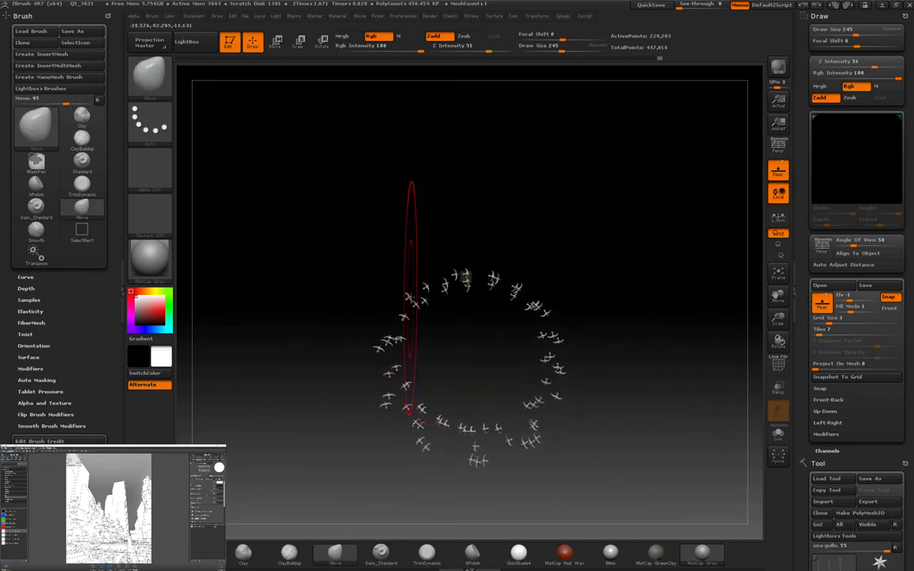
Step: Append the reshaped gull flock to the CubesInsertMesh_07 insert brush
{"action": "left_click", "coordinate": [31, 31]}
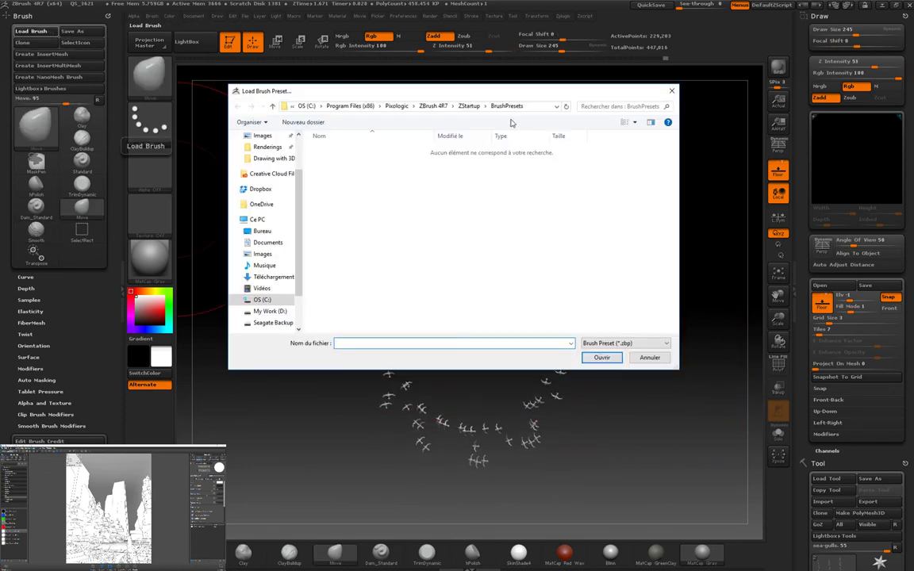
{"action": "key", "text": "Escape"}
{"action": "left_click", "coordinate": [100, 65]}
{"action": "left_click", "coordinate": [43, 54]}
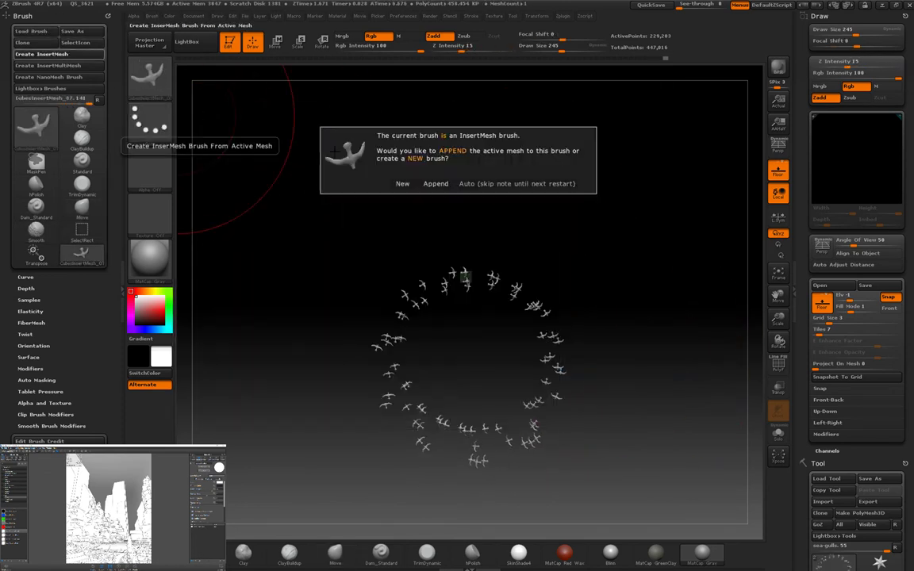
{"action": "left_click", "coordinate": [428, 184]}
Step: Switch to the PM3D_Cube3D harbour model and insert the gull flock over the boats
{"action": "left_click", "coordinate": [818, 16]}
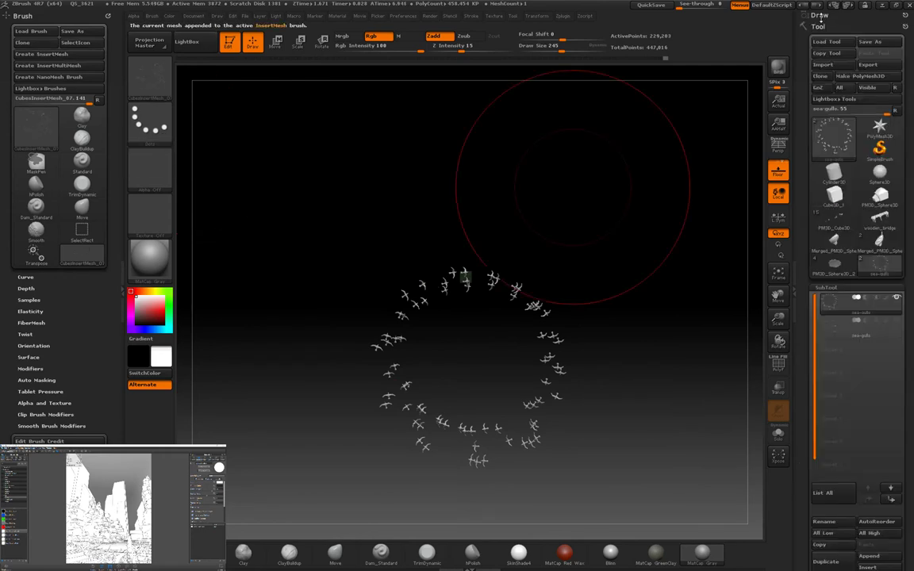
{"action": "left_click", "coordinate": [833, 222]}
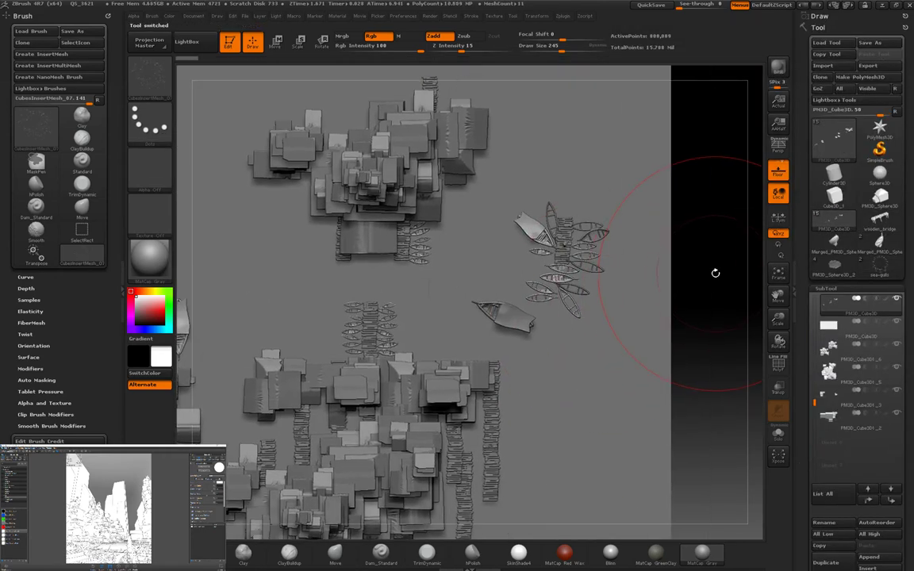
{"action": "left_click_drag", "start_coordinate": [715, 273], "coordinate": [499, 248], "text": "alt"}
{"action": "key", "text": "w"}
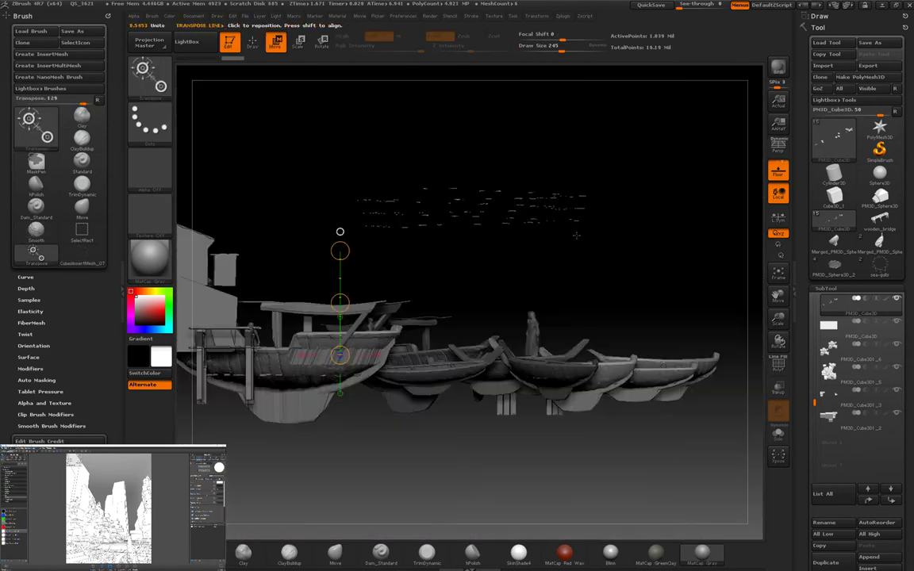
Step: Revisit the sea-gulls source tool, return to the PM3D_Cube3D harbour model and set the gull spiral upright above the boats
{"action": "left_click", "coordinate": [879, 267]}
{"action": "left_click_drag", "start_coordinate": [654, 428], "coordinate": [499, 321]}
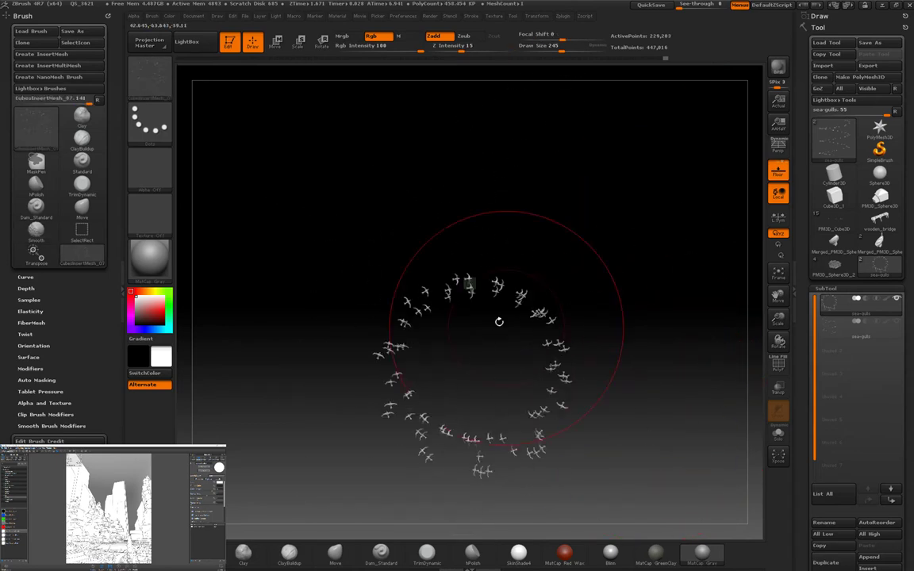
{"action": "left_click", "coordinate": [97, 254]}
{"action": "left_click", "coordinate": [871, 171]}
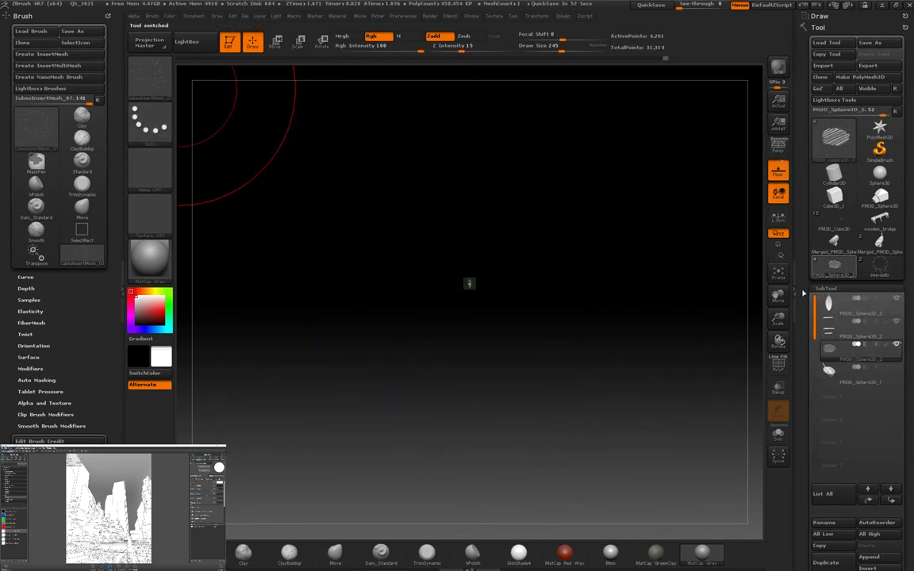
{"action": "left_click_drag", "start_coordinate": [671, 250], "coordinate": [603, 235]}
{"action": "key", "text": "w"}
{"action": "left_click_drag", "start_coordinate": [400, 369], "coordinate": [476, 159]}
{"action": "left_click_drag", "start_coordinate": [627, 293], "coordinate": [595, 405]}
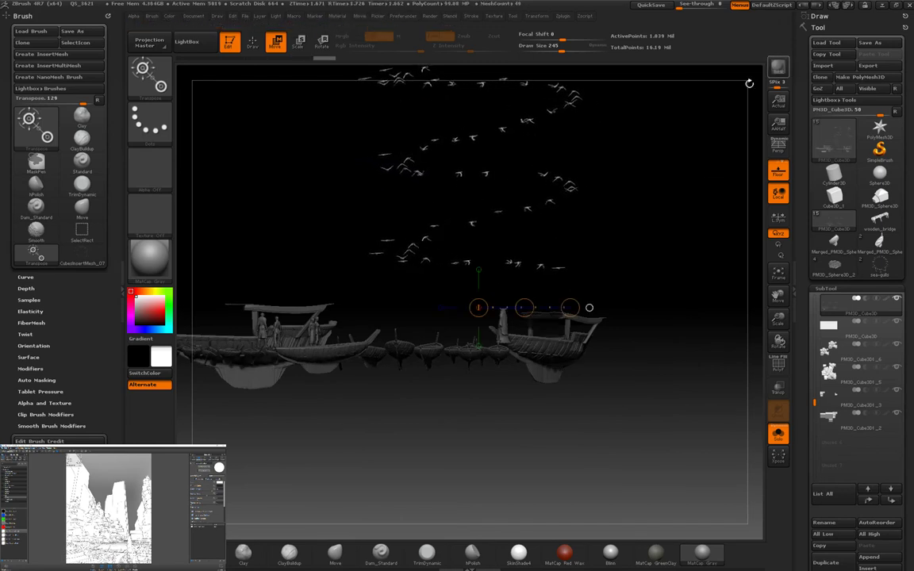
Step: Send the harbour scene with the gulls to KeyShot through a BPR render
{"action": "left_click", "coordinate": [430, 16]}
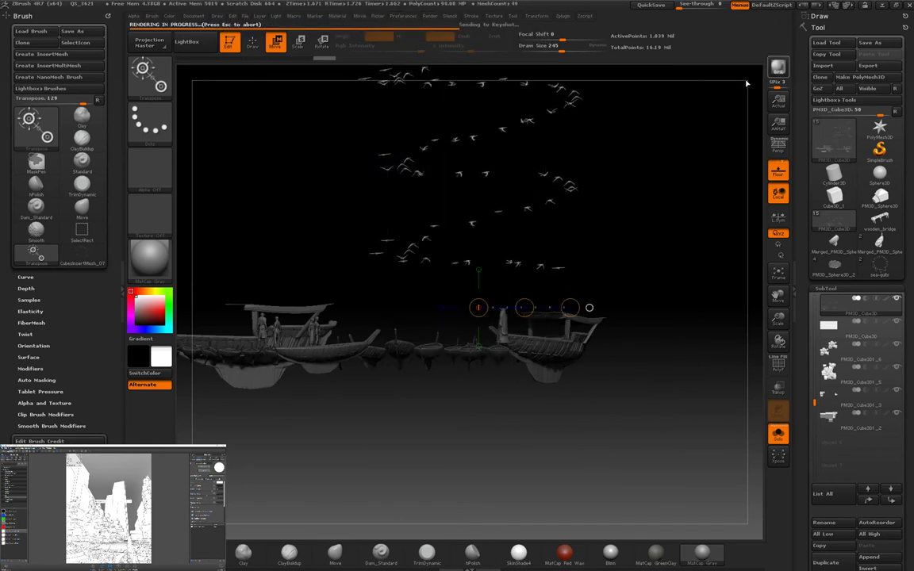
{"action": "left_click", "coordinate": [779, 68]}
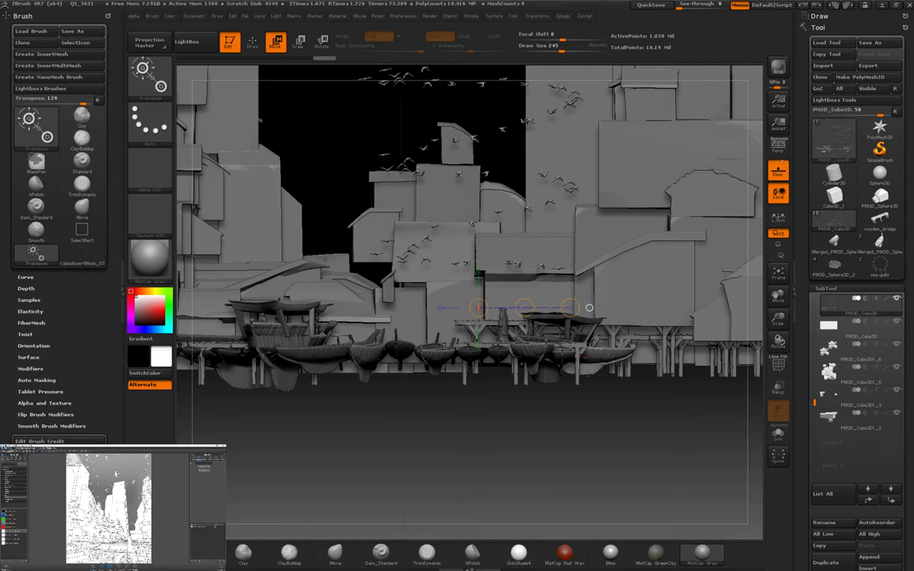
Step: Isolate the subtool holding the boats and gulls and send it to KeyShot on its own
{"action": "left_click_drag", "start_coordinate": [595, 446], "coordinate": [677, 276]}
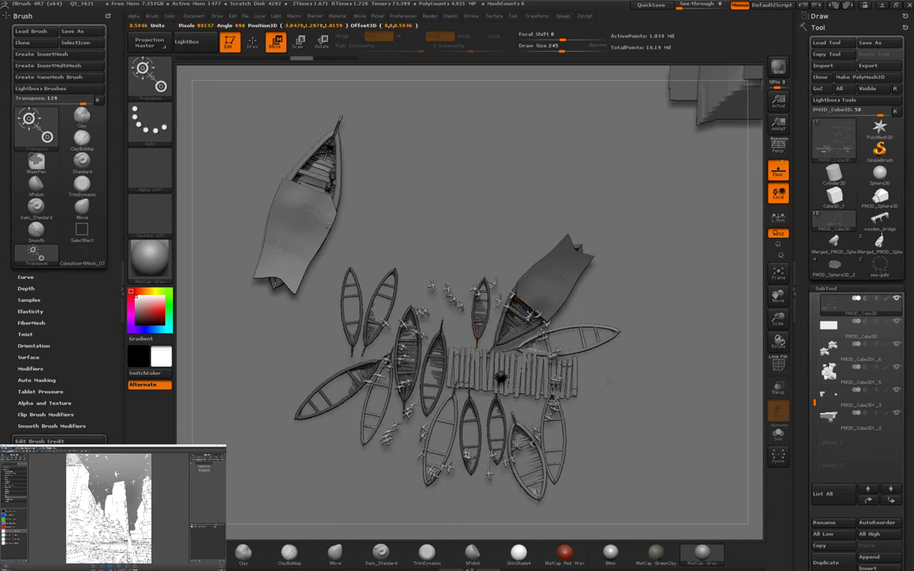
{"action": "left_click_drag", "start_coordinate": [619, 375], "coordinate": [561, 321], "text": "shift"}
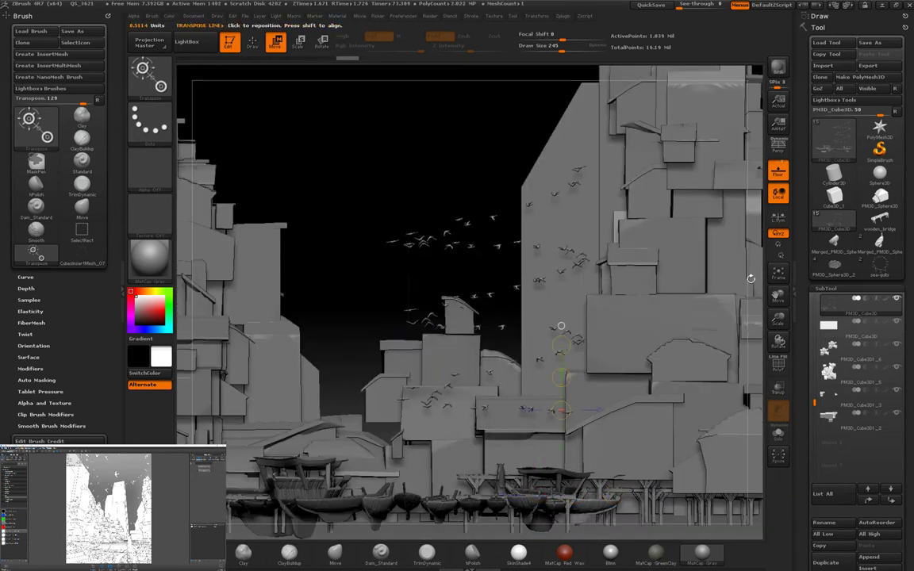
{"action": "key", "text": "ctrl+shift+s"}
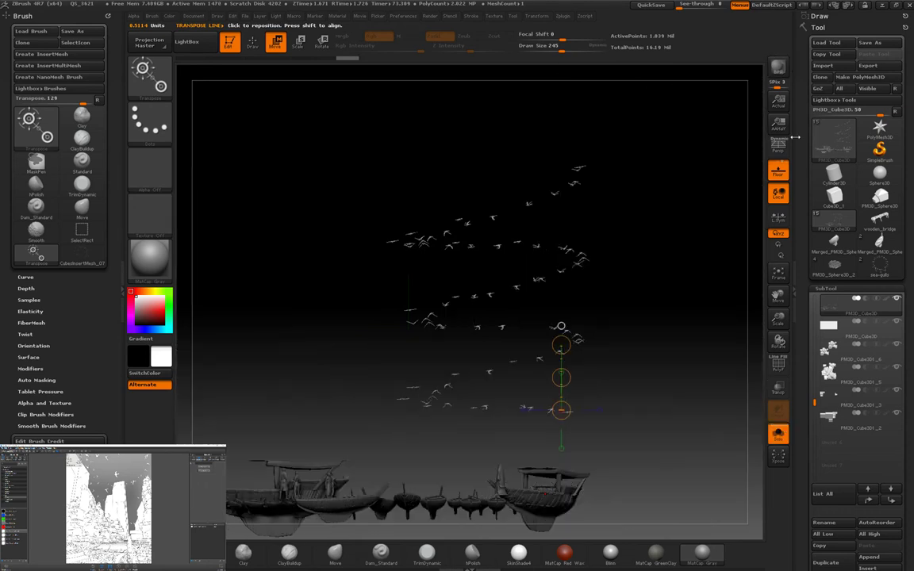
{"action": "left_click_drag", "start_coordinate": [563, 270], "coordinate": [662, 270]}
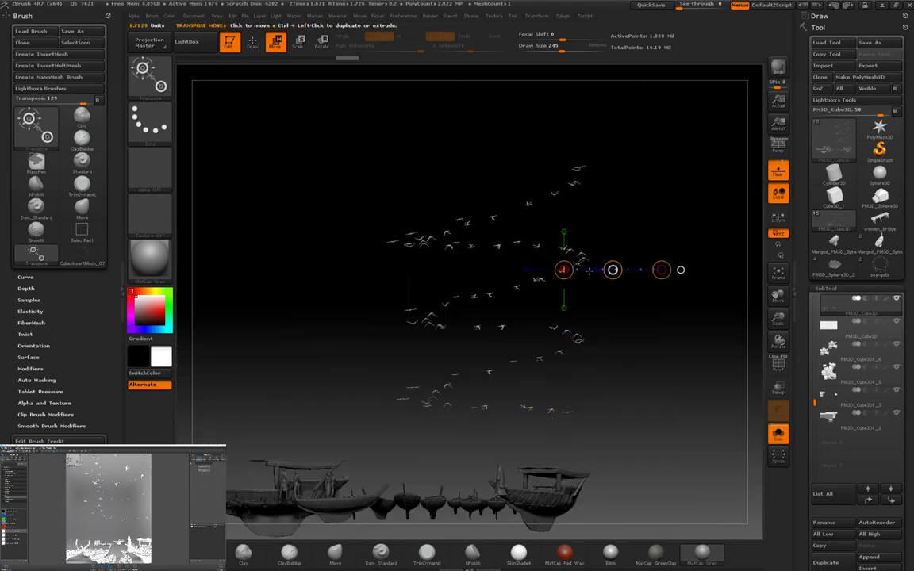
{"action": "left_click_drag", "start_coordinate": [760, 115], "coordinate": [761, 238], "text": "shift"}
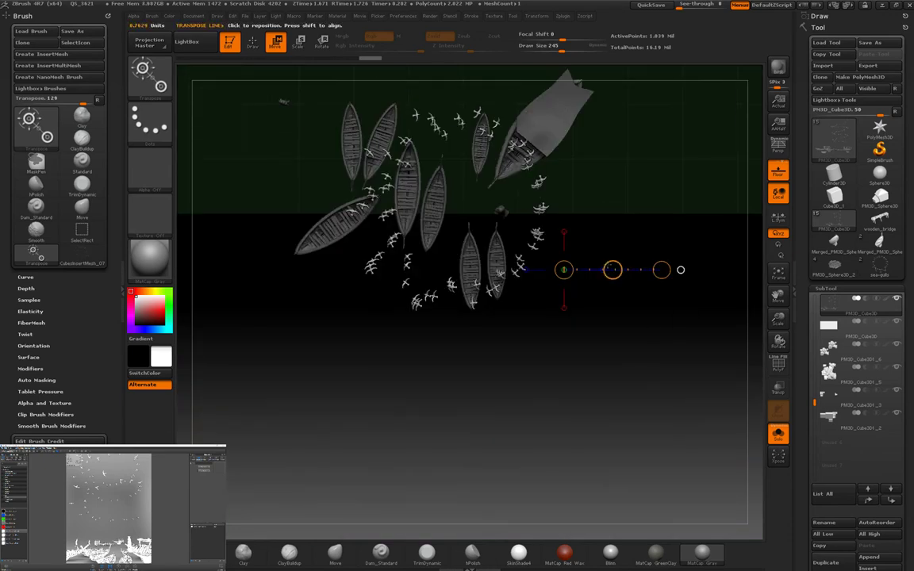
Step: Turn and shift the gull spiral across the boats in plan view and send the update to KeyShot
{"action": "key", "text": "r"}
{"action": "key", "text": "w"}
{"action": "left_click_drag", "start_coordinate": [646, 208], "coordinate": [512, 210]}
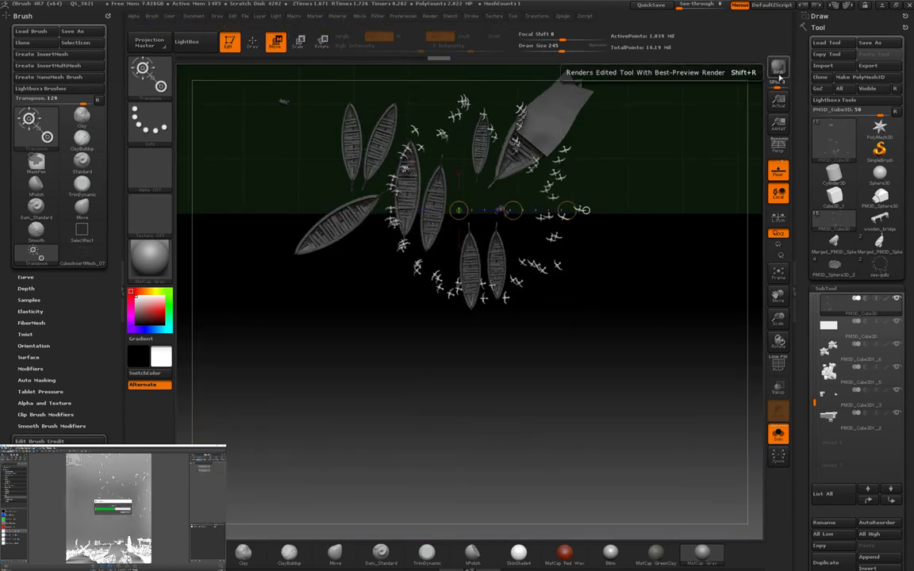
{"action": "left_click_drag", "start_coordinate": [634, 142], "coordinate": [637, 251], "text": "shift"}
Step: Thin out the gull spiral by hiding single gulls in its crowded turns
{"action": "key", "text": "q"}
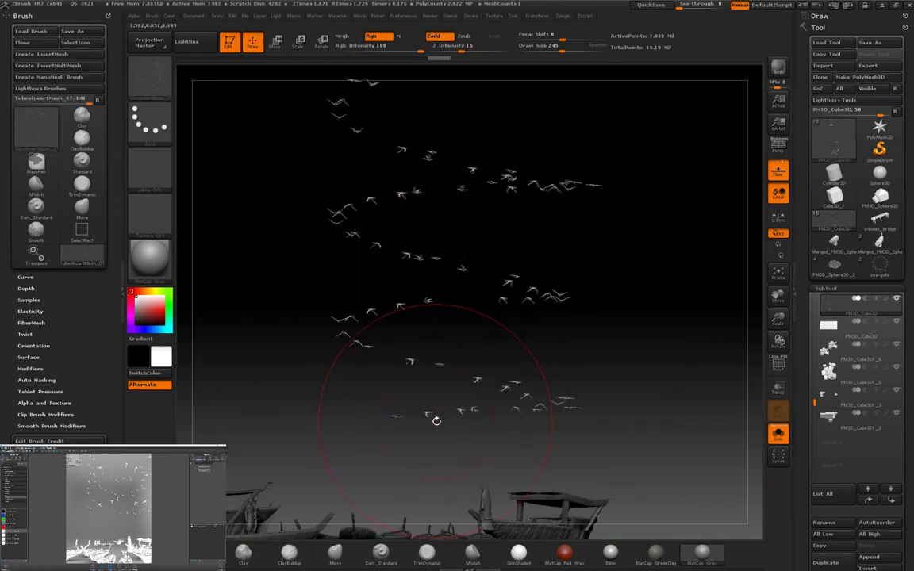
{"action": "left_click_drag", "start_coordinate": [429, 412], "coordinate": [490, 436]}
{"action": "key", "text": "ctrl+shift"}
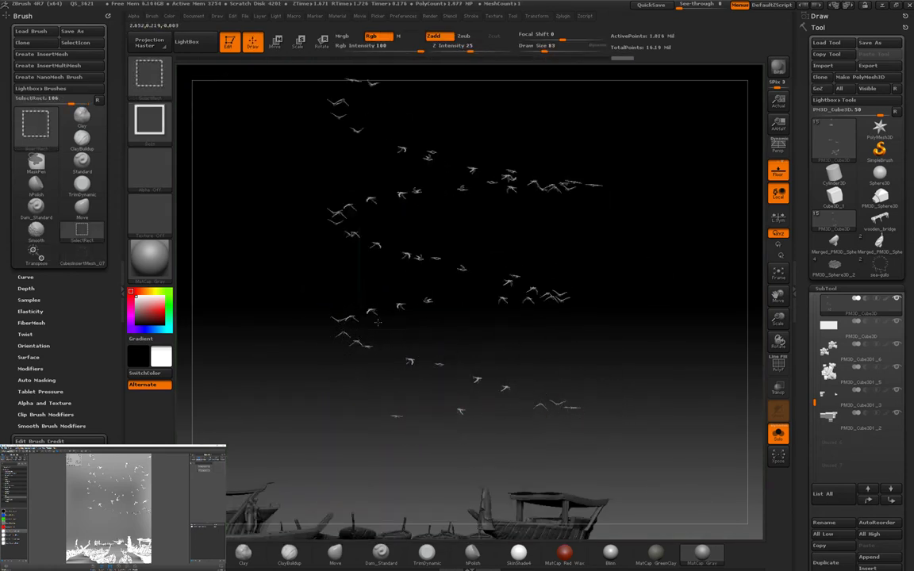
{"action": "mouse_move", "coordinate": [567, 302]}
{"action": "left_mouse_down"}
{"action": "mouse_move", "coordinate": [643, 306]}
{"action": "mouse_move", "coordinate": [407, 317]}
{"action": "mouse_move", "coordinate": [432, 267]}
{"action": "mouse_move", "coordinate": [534, 326]}
{"action": "mouse_move", "coordinate": [524, 314]}
{"action": "mouse_move", "coordinate": [610, 275]}
{"action": "mouse_move", "coordinate": [615, 185]}
{"action": "mouse_move", "coordinate": [638, 358]}
{"action": "mouse_move", "coordinate": [577, 214]}
{"action": "left_mouse_up"}
{"action": "key", "text": "ctrl+shift"}
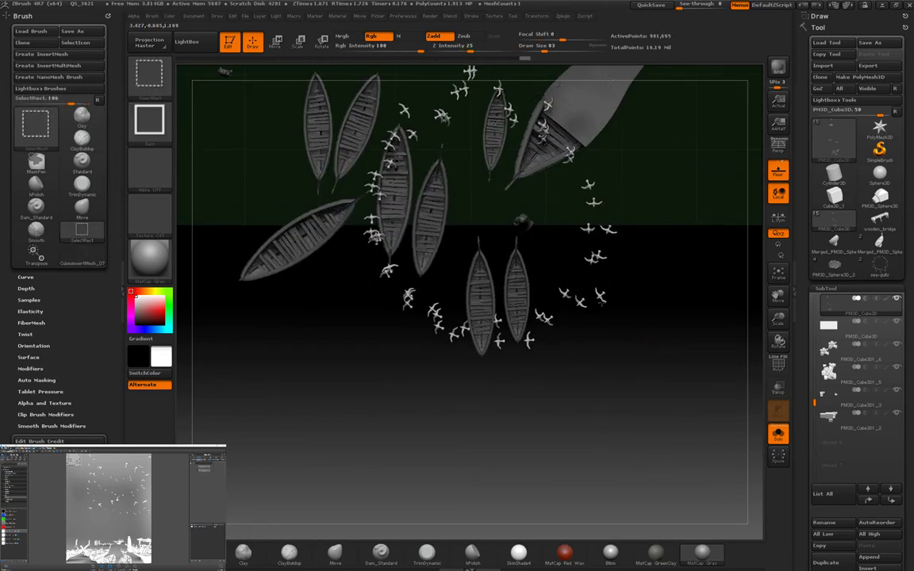
{"action": "left_click_drag", "start_coordinate": [476, 87], "coordinate": [482, 169]}
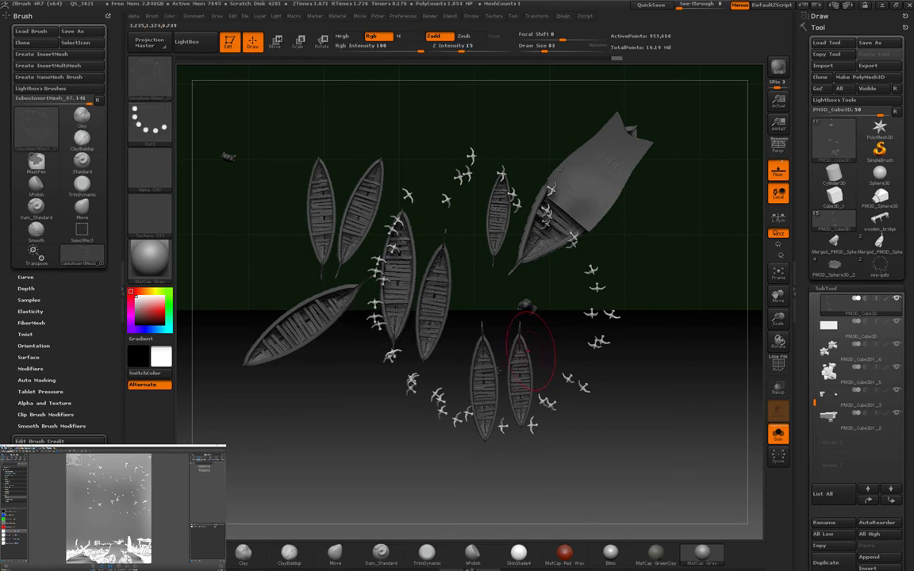
{"action": "left_click_drag", "start_coordinate": [371, 351], "coordinate": [307, 188]}
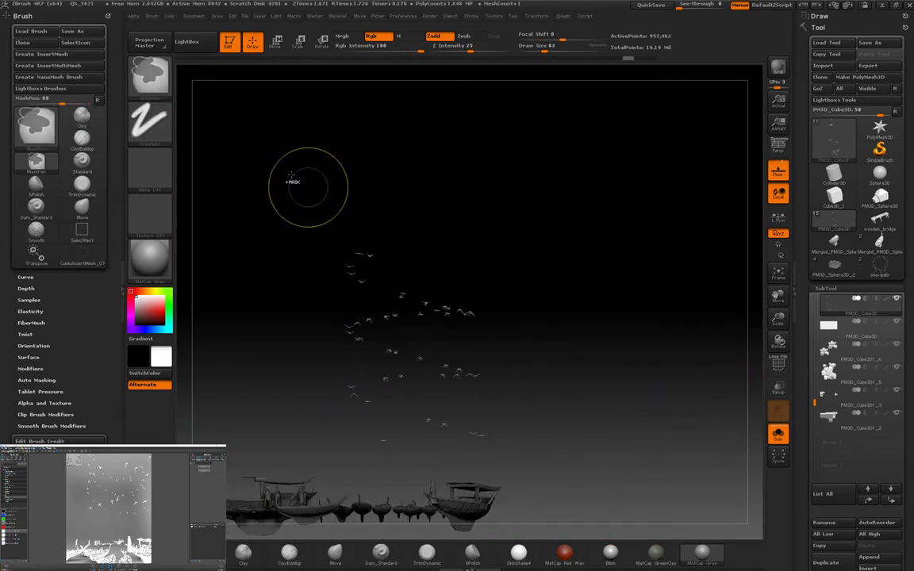
{"action": "mouse_move", "coordinate": [619, 169]}
{"action": "left_mouse_down"}
{"action": "mouse_move", "coordinate": [622, 265]}
{"action": "mouse_move", "coordinate": [603, 317]}
{"action": "mouse_move", "coordinate": [611, 382]}
{"action": "mouse_move", "coordinate": [643, 402]}
{"action": "left_mouse_up"}
Step: Try to move a single gull beside the covered boat with the rest of the flock masked
{"action": "key", "text": "w"}
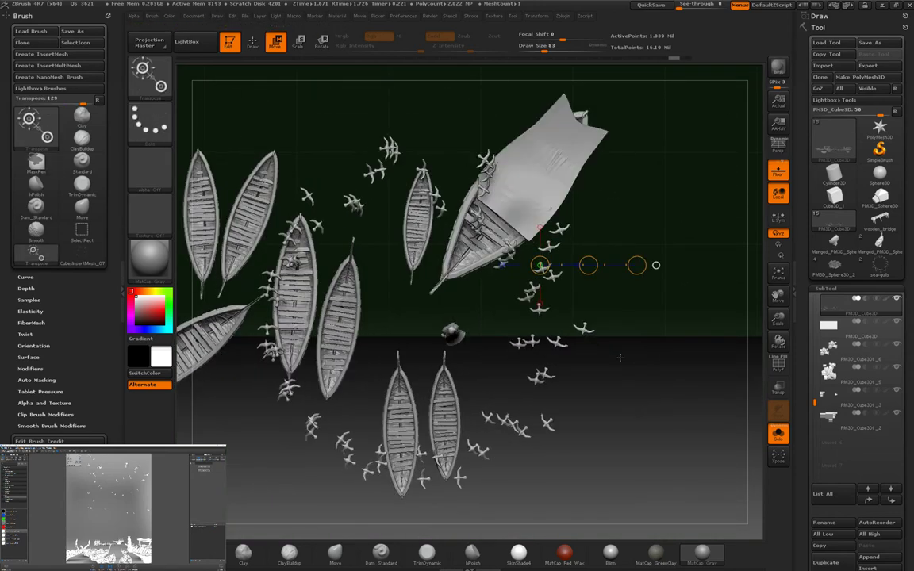
{"action": "left_click_drag", "start_coordinate": [588, 265], "coordinate": [596, 326]}
{"action": "left_click_drag", "start_coordinate": [587, 271], "coordinate": [568, 274]}
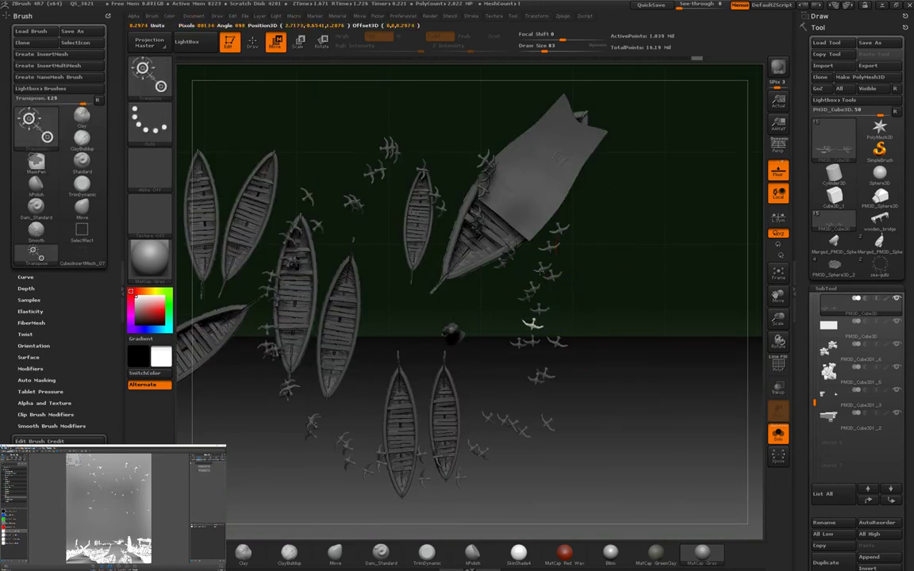
{"action": "left_click_drag", "start_coordinate": [476, 408], "coordinate": [482, 415], "text": "ctrl"}
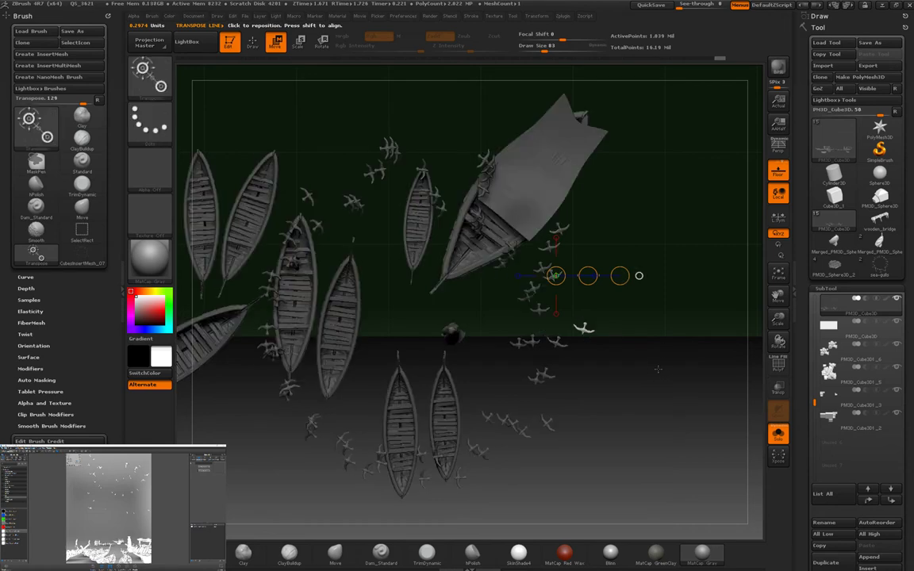
Step: Permanently delete the hidden gulls with Del Hidden
{"action": "key", "text": "f"}
{"action": "left_click", "coordinate": [825, 288]}
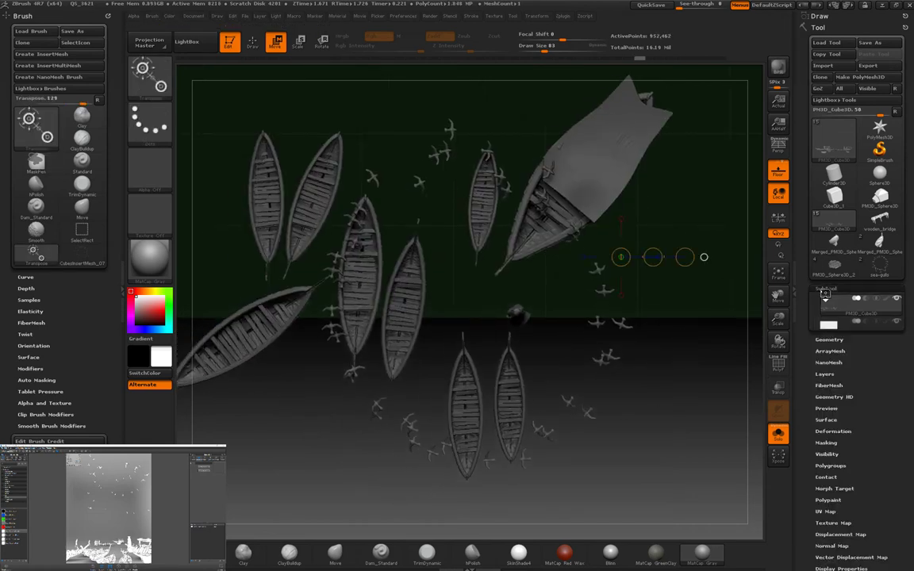
{"action": "left_click", "coordinate": [829, 300]}
{"action": "mouse_move", "coordinate": [597, 318]}
{"action": "left_mouse_down"}
{"action": "mouse_move", "coordinate": [689, 318]}
{"action": "mouse_move", "coordinate": [647, 327]}
{"action": "mouse_move", "coordinate": [629, 359]}
{"action": "left_mouse_up"}
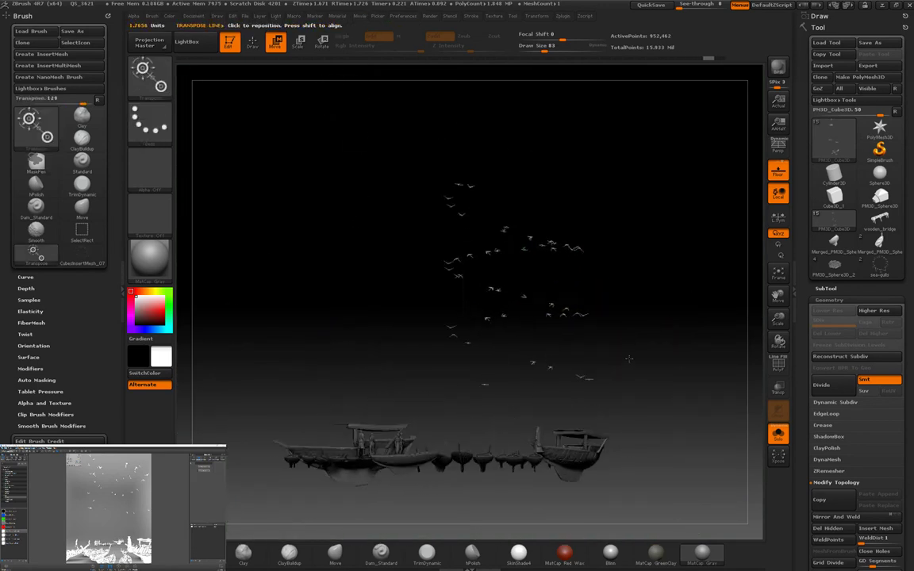
Step: Lower, rotate and shift the thinned gull flock over the boats and resend it to KeyShot
{"action": "key", "text": "ctrl+z"}
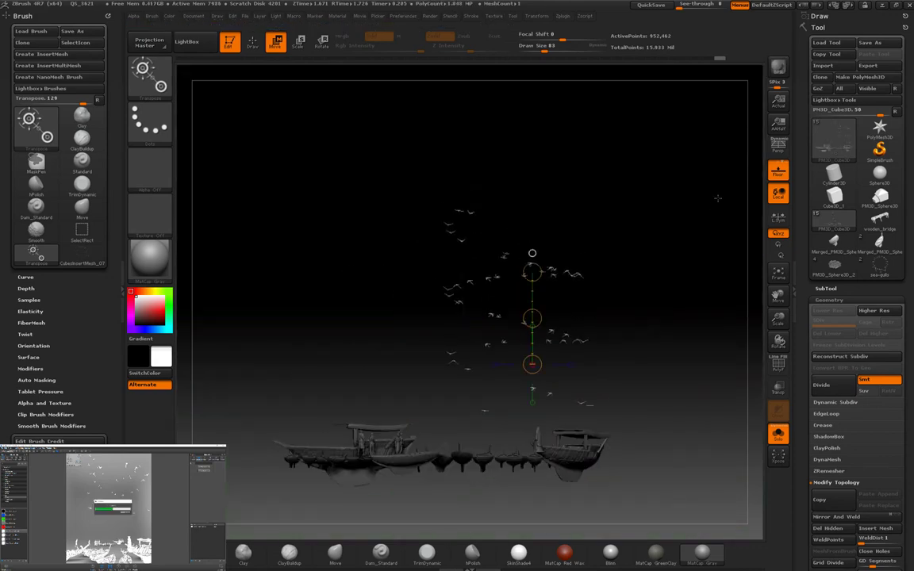
{"action": "left_click_drag", "start_coordinate": [719, 212], "coordinate": [670, 415]}
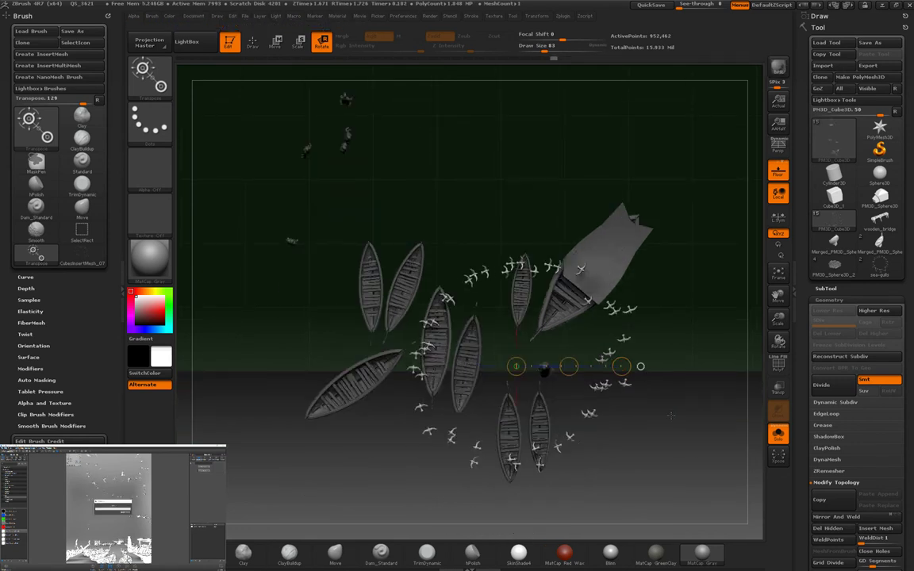
{"action": "left_click_drag", "start_coordinate": [671, 373], "coordinate": [699, 409]}
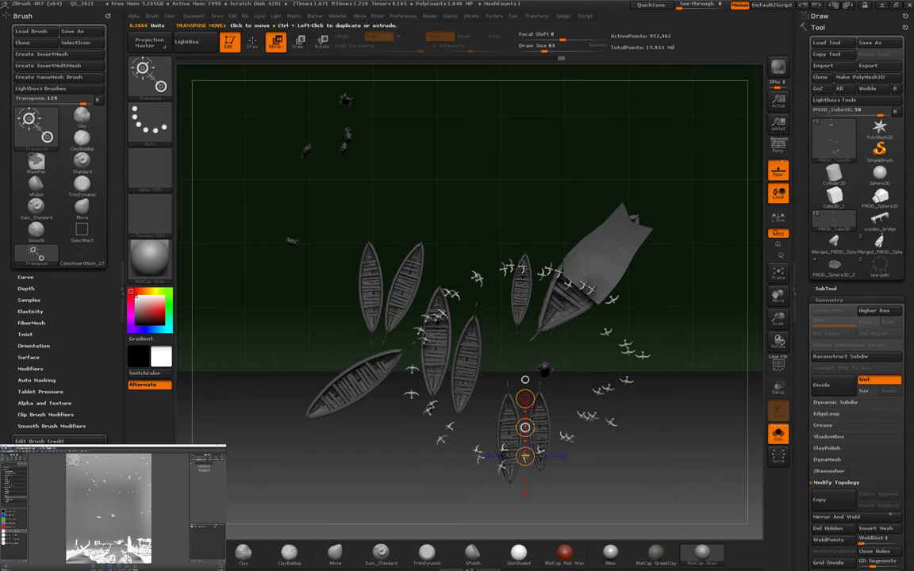
{"action": "left_click_drag", "start_coordinate": [699, 409], "coordinate": [669, 430]}
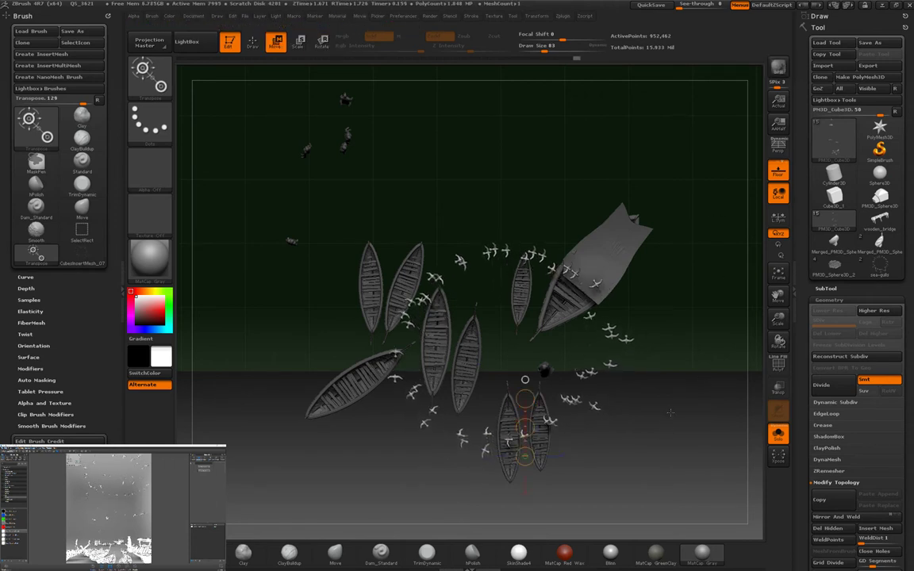
{"action": "left_click_drag", "start_coordinate": [668, 412], "coordinate": [663, 388], "text": "shift"}
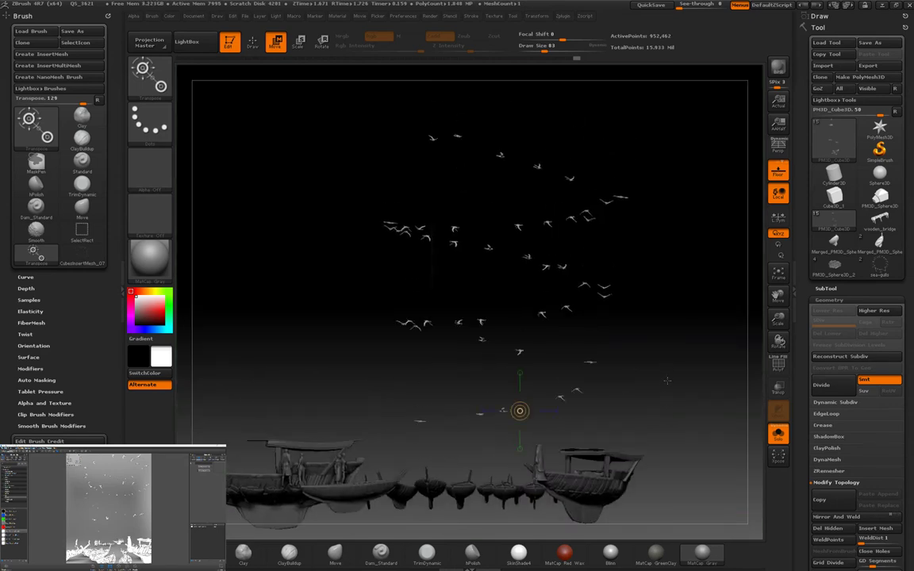
Step: Duplicate the gull spiral, stack the copy above the original and rotate it about the vertical axis
{"action": "left_click_drag", "start_coordinate": [542, 353], "coordinate": [543, 239]}
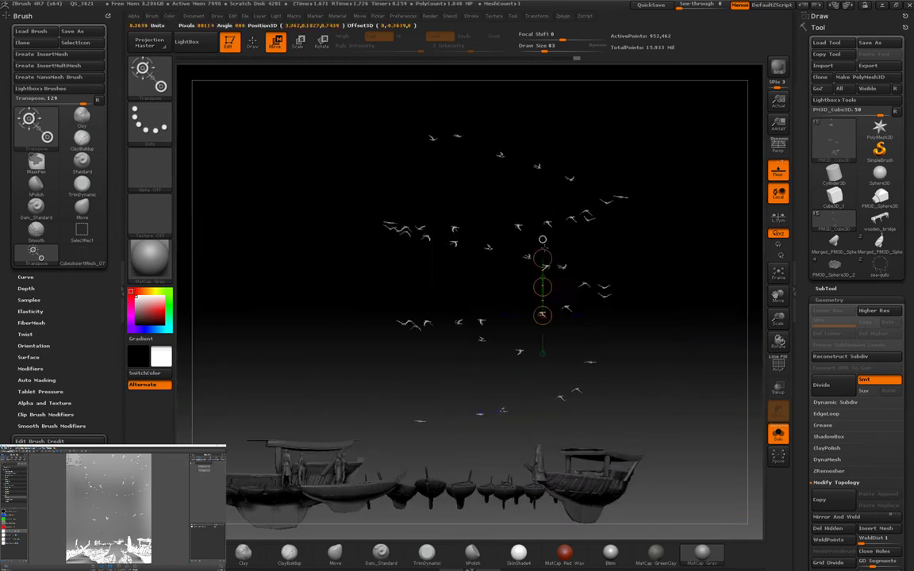
{"action": "left_click_drag", "start_coordinate": [519, 136], "coordinate": [479, 369], "text": "shift"}
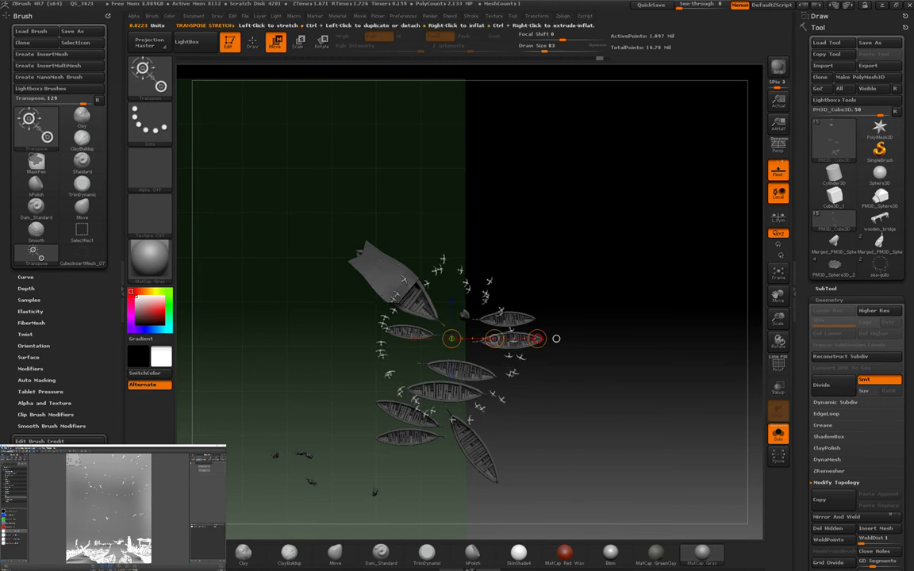
{"action": "left_click_drag", "start_coordinate": [380, 361], "coordinate": [781, 74], "text": "shift"}
{"action": "key", "text": "r"}
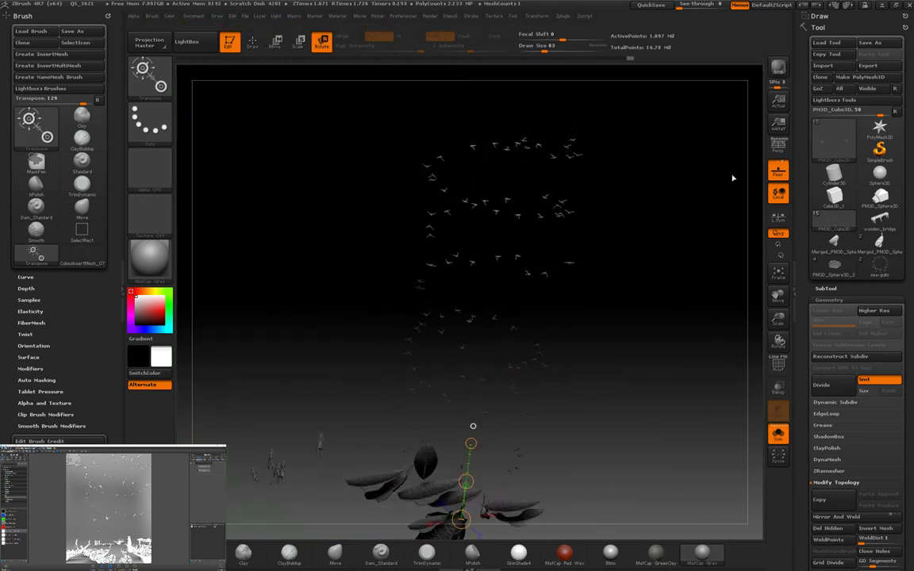
{"action": "left_click_drag", "start_coordinate": [661, 367], "coordinate": [627, 455]}
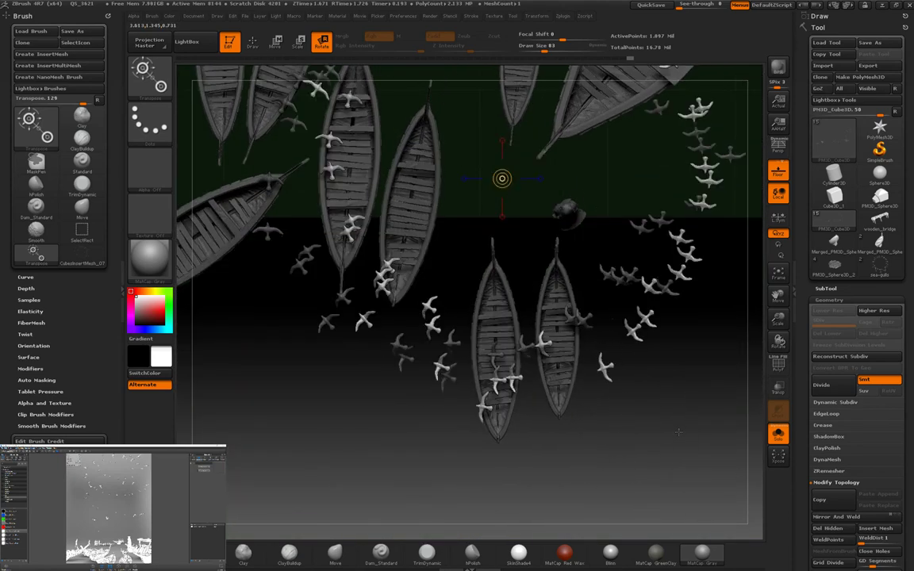
Step: Duplicate one gull in the lower part of the flock and reposition individual gulls around the small boats
{"action": "left_click_drag", "start_coordinate": [673, 446], "coordinate": [588, 202]}
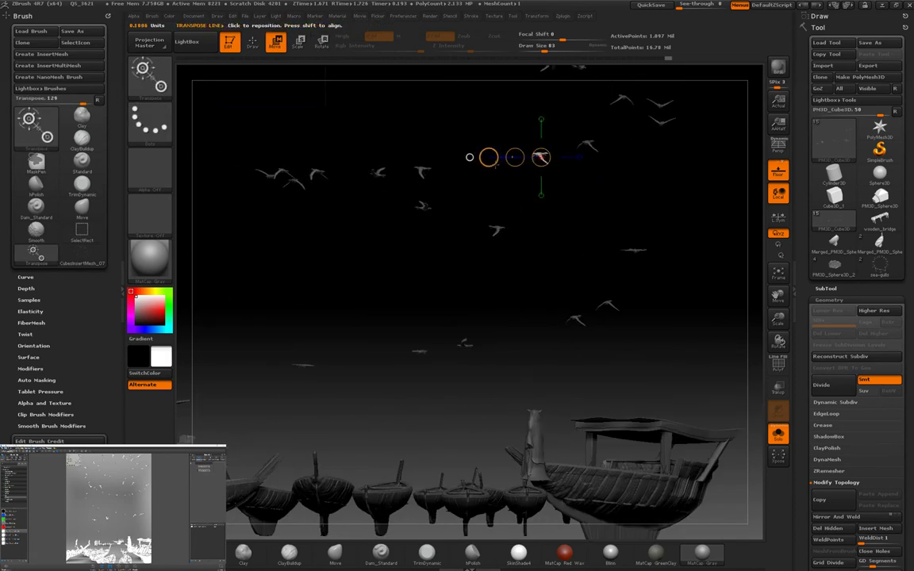
{"action": "left_click_drag", "start_coordinate": [700, 248], "coordinate": [696, 349]}
{"action": "key", "text": "w"}
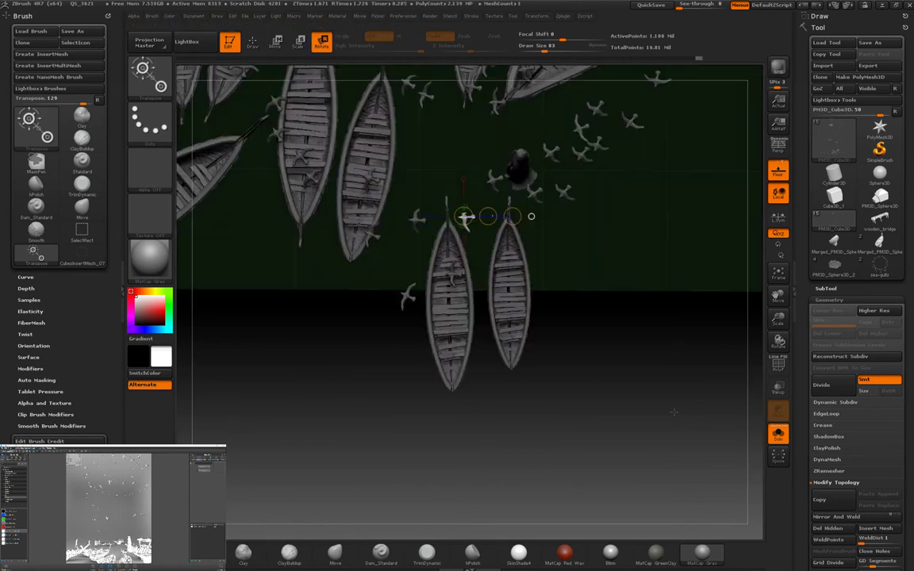
{"action": "key", "text": "w"}
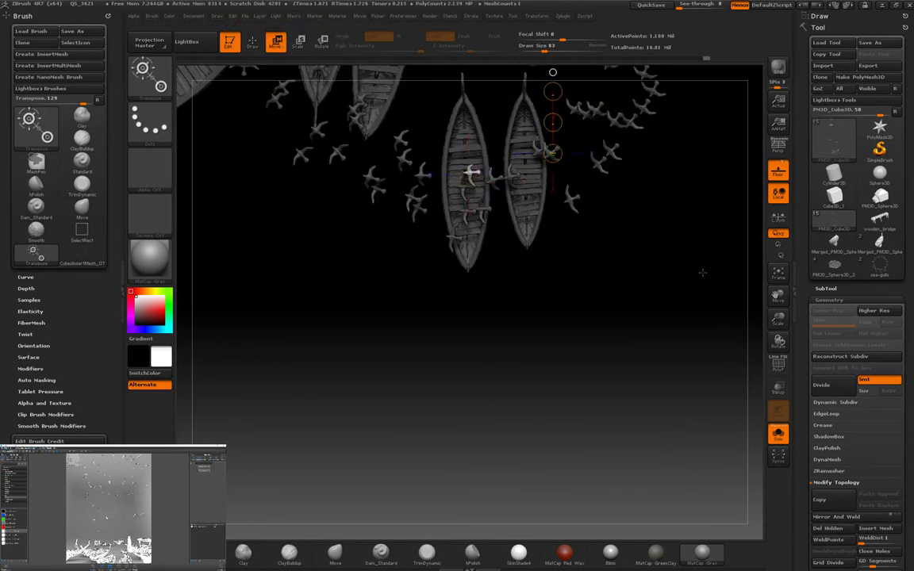
{"action": "left_click_drag", "start_coordinate": [465, 179], "coordinate": [531, 407]}
{"action": "left_click_drag", "start_coordinate": [509, 369], "coordinate": [512, 373], "text": "shift"}
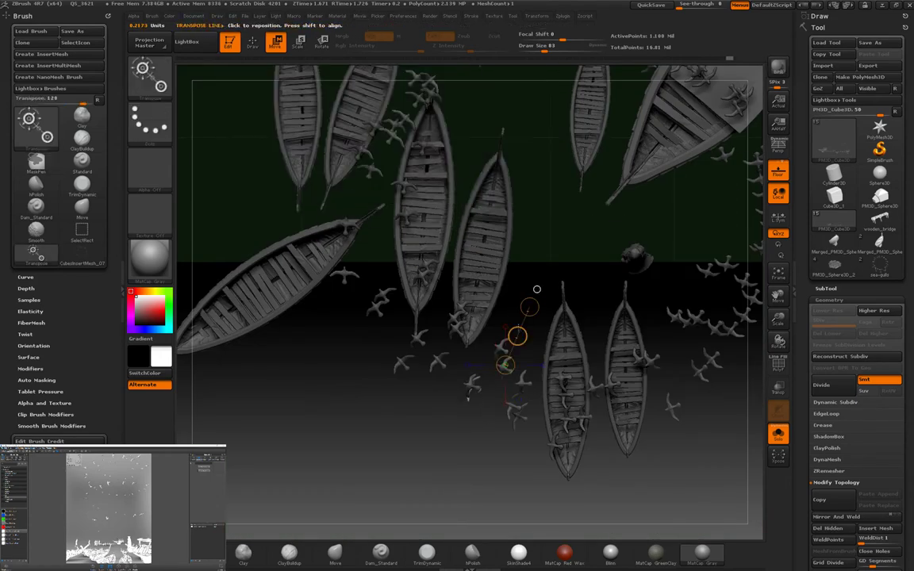
{"action": "left_click_drag", "start_coordinate": [536, 290], "coordinate": [547, 377]}
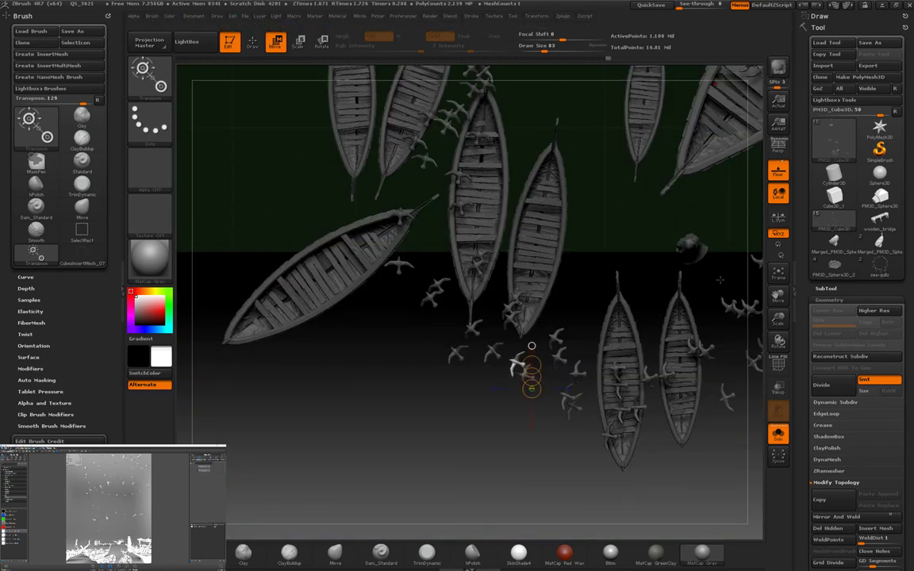
Step: Enlarge the upper turns of the gull spiral and raise them higher above the boats, keeping the lower turns masked
{"action": "left_click_drag", "start_coordinate": [720, 279], "coordinate": [676, 423]}
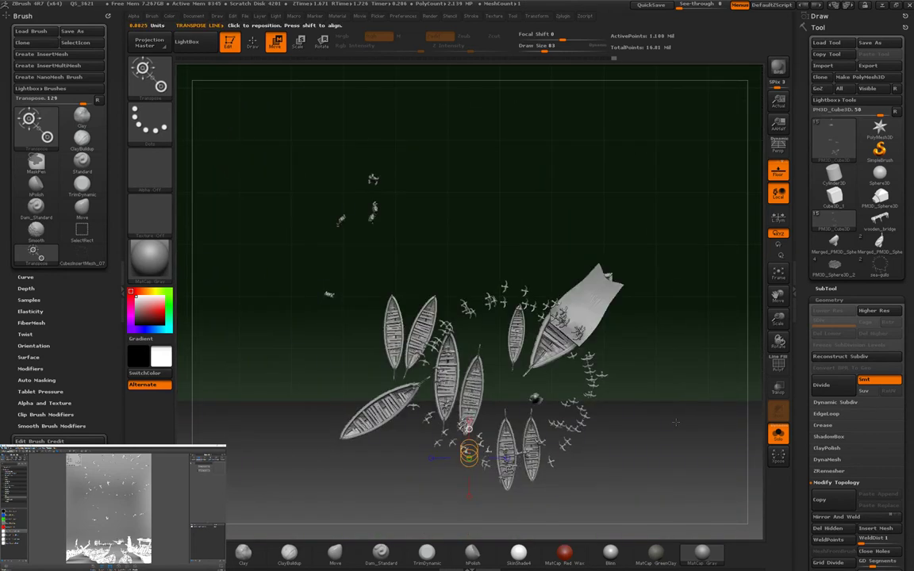
{"action": "key", "text": "q"}
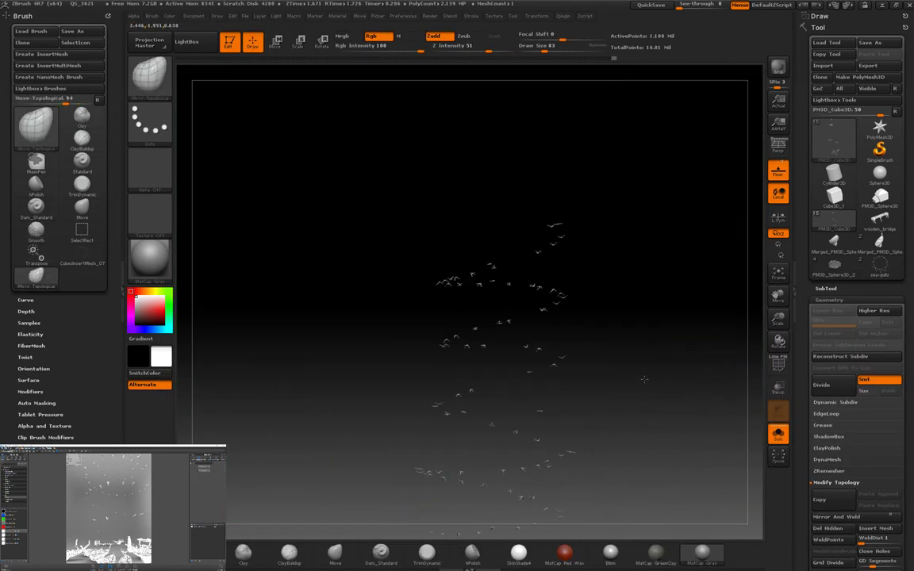
{"action": "left_click", "coordinate": [644, 380], "text": "ctrl+shift"}
{"action": "left_click_drag", "start_coordinate": [343, 167], "coordinate": [556, 308], "text": "ctrl+shift"}
{"action": "left_click", "coordinate": [618, 354], "text": "ctrl+shift"}
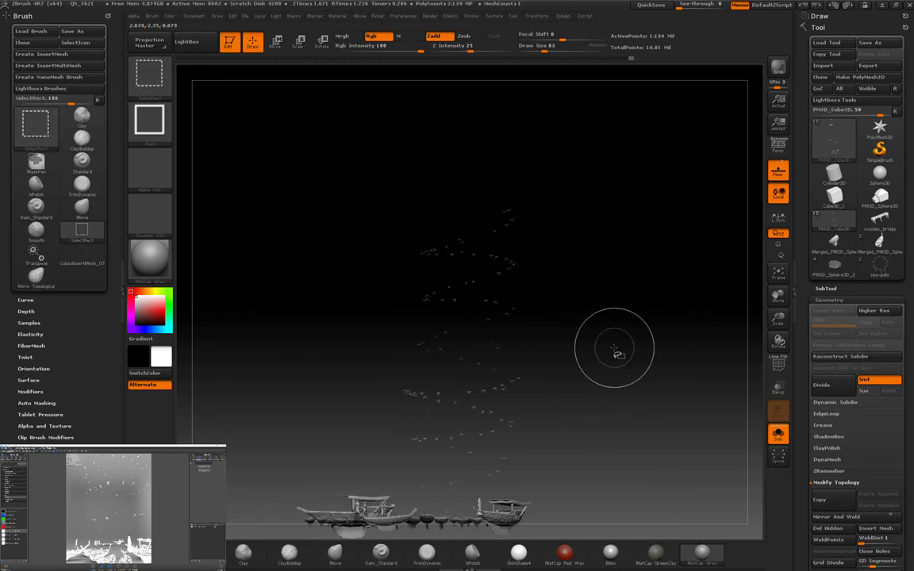
{"action": "left_click", "coordinate": [618, 355], "text": "ctrl+shift"}
{"action": "key", "text": "e"}
{"action": "left_click_drag", "start_coordinate": [461, 351], "coordinate": [530, 351]}
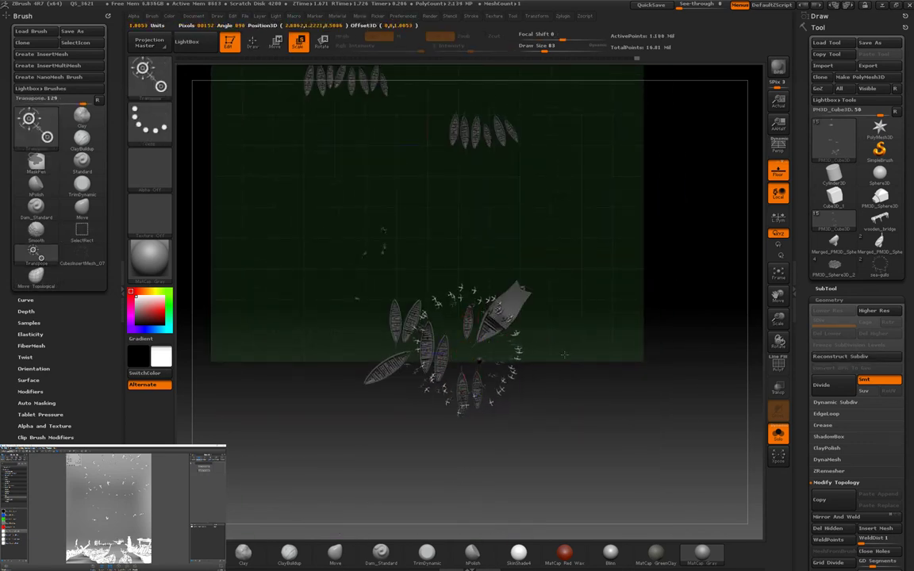
{"action": "key", "text": "w"}
{"action": "left_click_drag", "start_coordinate": [730, 218], "coordinate": [635, 341]}
{"action": "mouse_move", "coordinate": [497, 199]}
{"action": "left_mouse_down"}
{"action": "mouse_move", "coordinate": [497, 301]}
{"action": "mouse_move", "coordinate": [407, 173]}
{"action": "left_mouse_up"}
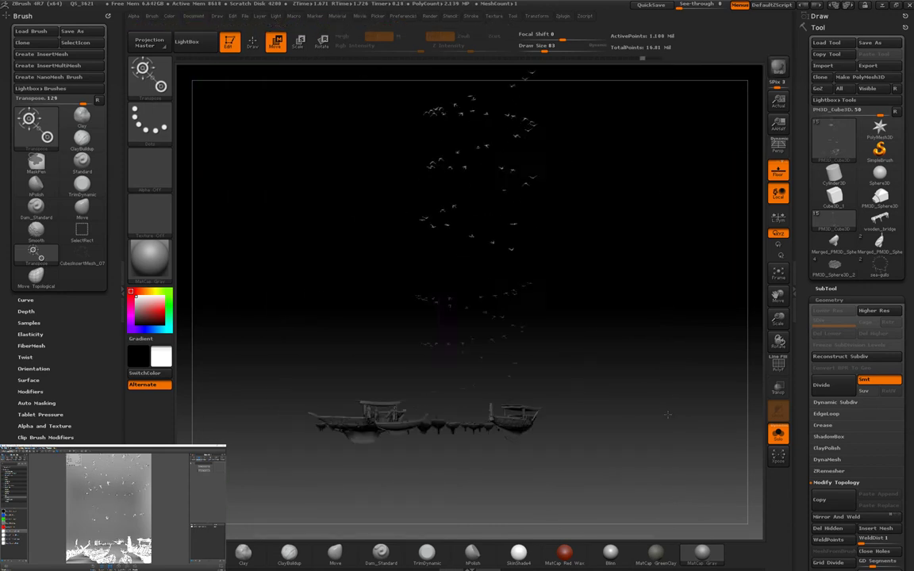
Step: Resend the gull flock to KeyShot and rotate the upper turns of the spiral as seen from above
{"action": "left_click", "coordinate": [777, 67]}
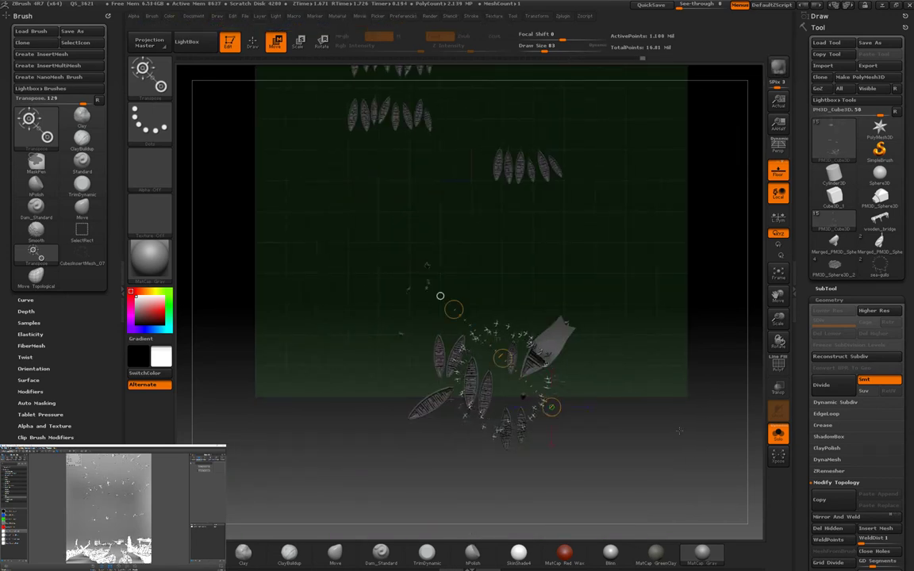
{"action": "mouse_move", "coordinate": [483, 215]}
{"action": "left_mouse_down"}
{"action": "mouse_move", "coordinate": [483, 167]}
{"action": "mouse_move", "coordinate": [583, 194]}
{"action": "left_mouse_up"}
{"action": "key", "text": "r"}
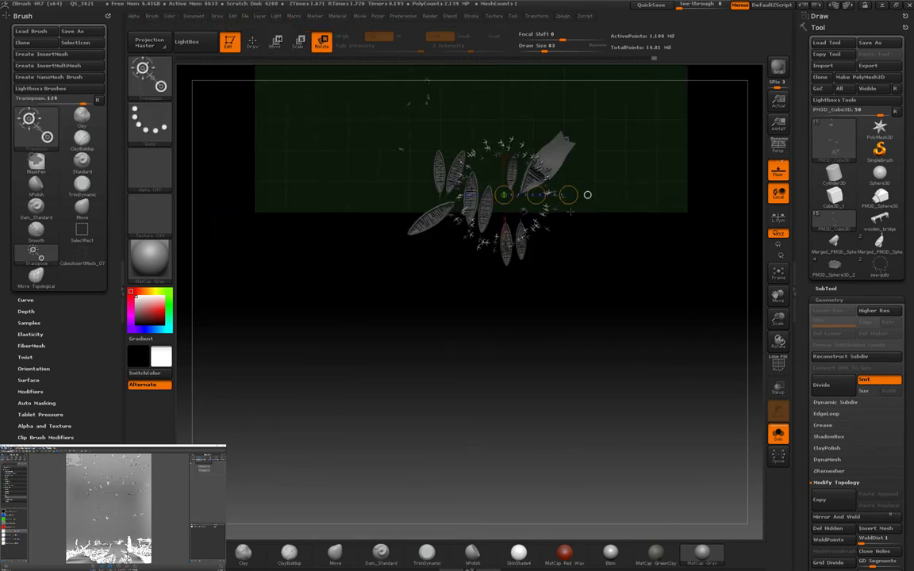
{"action": "left_click_drag", "start_coordinate": [663, 428], "coordinate": [705, 205]}
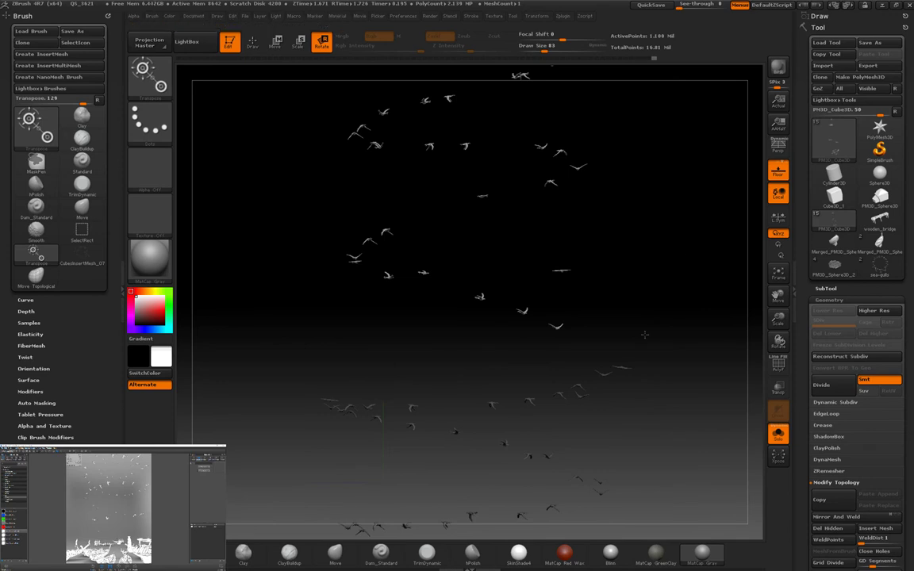
{"action": "left_click_drag", "start_coordinate": [644, 335], "coordinate": [499, 292]}
Step: Duplicate the upper turns of the gull spiral, then reposition and rescale the copy above the boats
{"action": "key", "text": "w"}
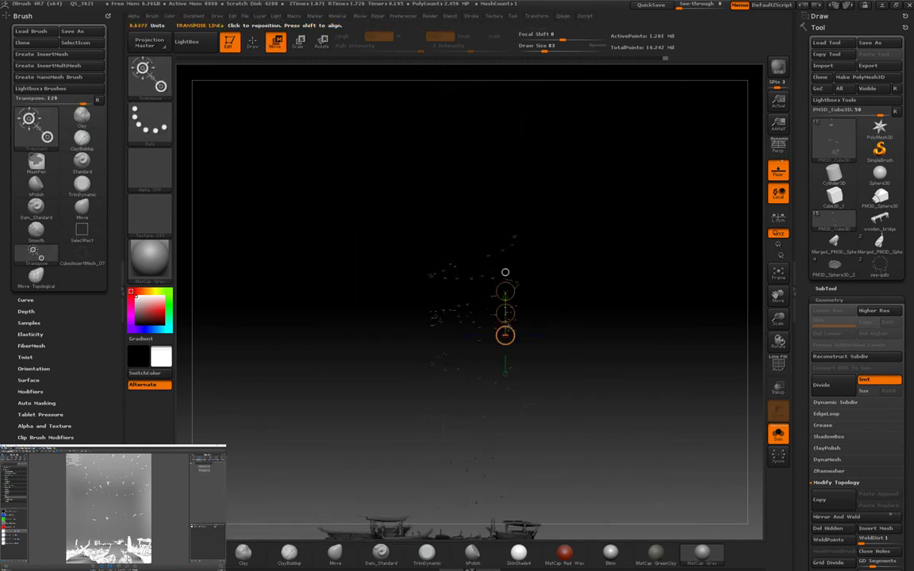
{"action": "left_click_drag", "start_coordinate": [571, 341], "coordinate": [539, 262]}
{"action": "key", "text": "e"}
{"action": "left_click_drag", "start_coordinate": [469, 211], "coordinate": [522, 210]}
{"action": "left_click_drag", "start_coordinate": [556, 238], "coordinate": [619, 238]}
{"action": "key", "text": "w"}
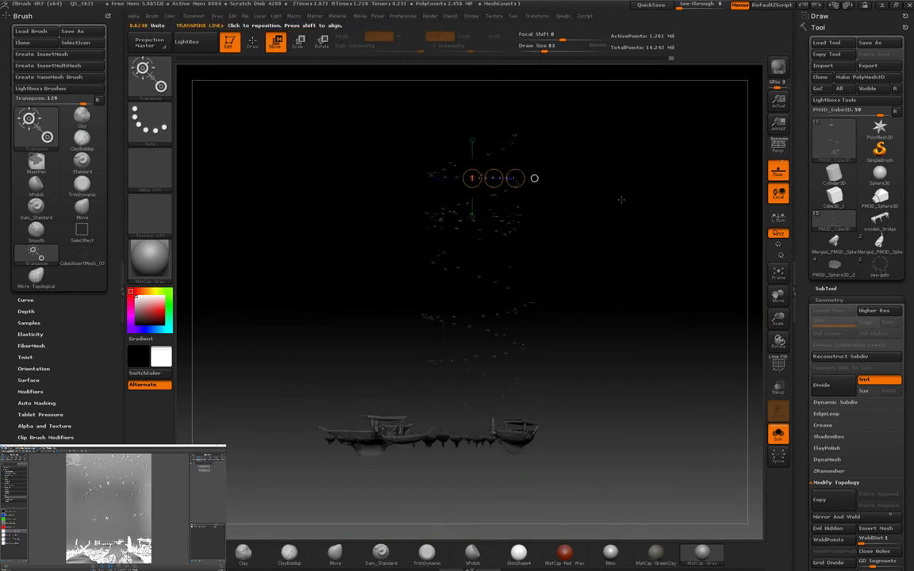
Step: Raise and enlarge the unmasked upper ring of gulls, then rotate it as seen from above
{"action": "left_click_drag", "start_coordinate": [486, 116], "coordinate": [485, 71], "text": "shift"}
{"action": "left_click_drag", "start_coordinate": [642, 285], "coordinate": [660, 367]}
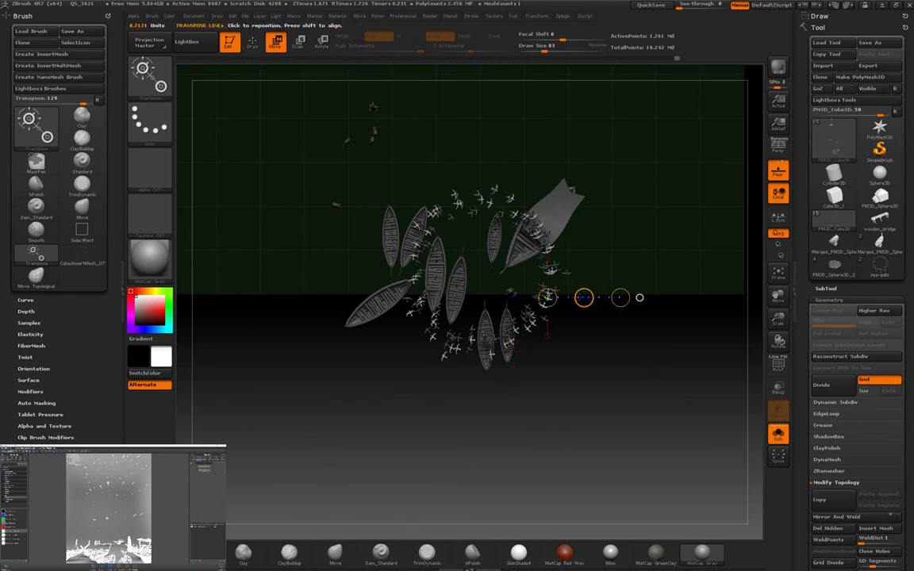
{"action": "left_click_drag", "start_coordinate": [529, 307], "coordinate": [586, 360]}
{"action": "key", "text": "e"}
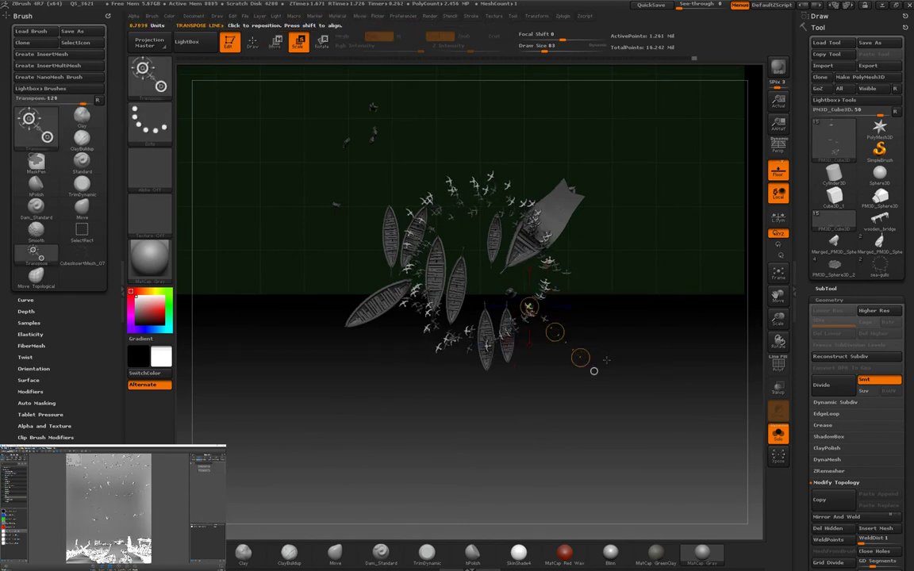
{"action": "left_click_drag", "start_coordinate": [581, 357], "coordinate": [521, 391]}
{"action": "key", "text": "r"}
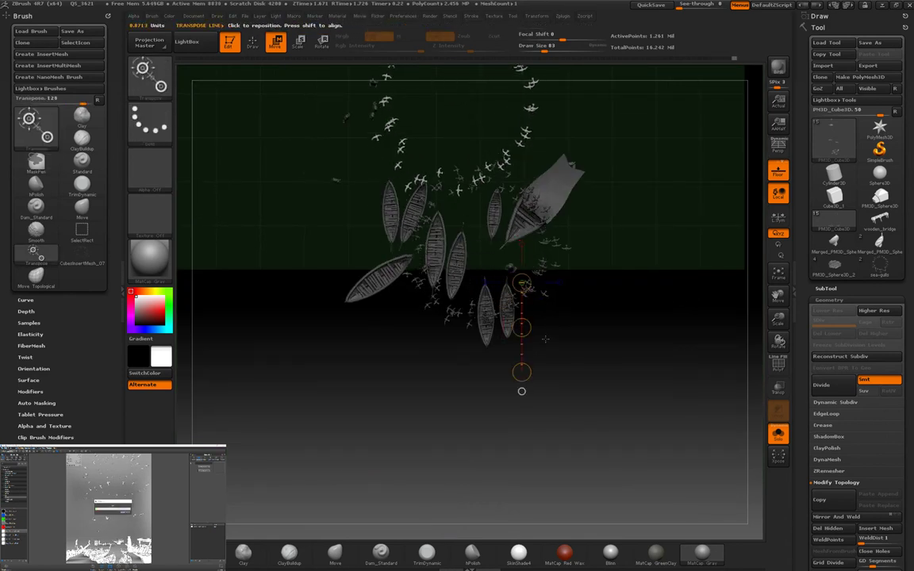
Step: Move the upper gull ring over the open water behind the small boats and widen it sideways
{"action": "left_click_drag", "start_coordinate": [591, 361], "coordinate": [646, 405]}
{"action": "left_click_drag", "start_coordinate": [531, 345], "coordinate": [531, 435]}
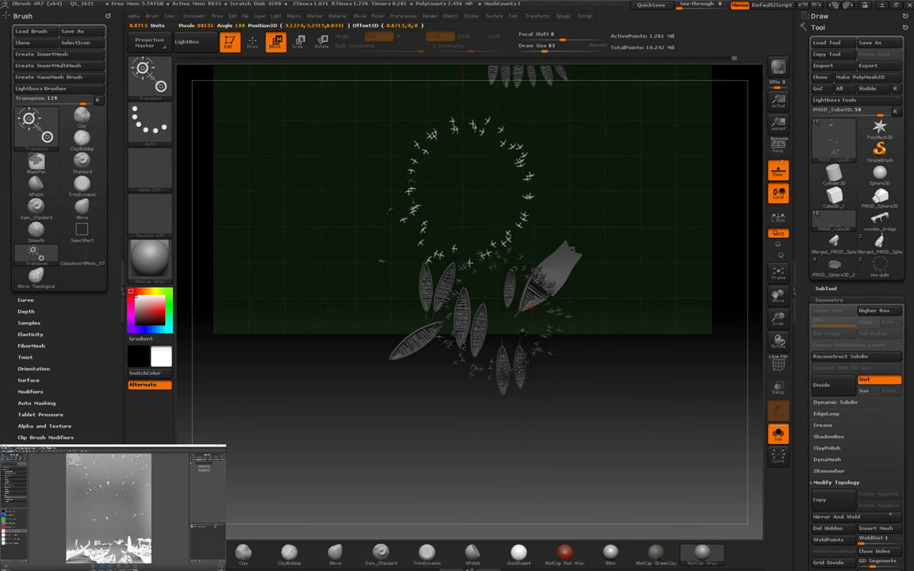
{"action": "left_click_drag", "start_coordinate": [470, 112], "coordinate": [470, 200]}
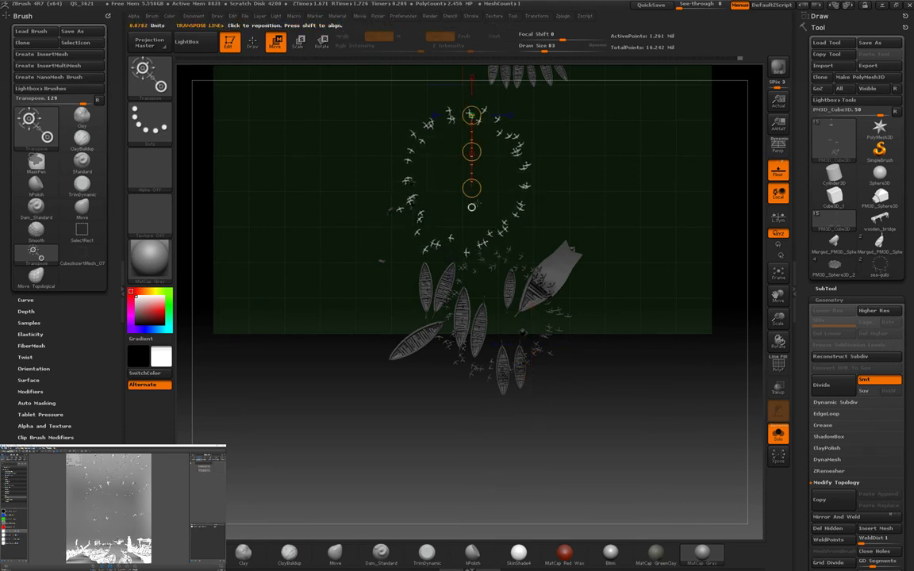
{"action": "left_click_drag", "start_coordinate": [406, 180], "coordinate": [476, 181]}
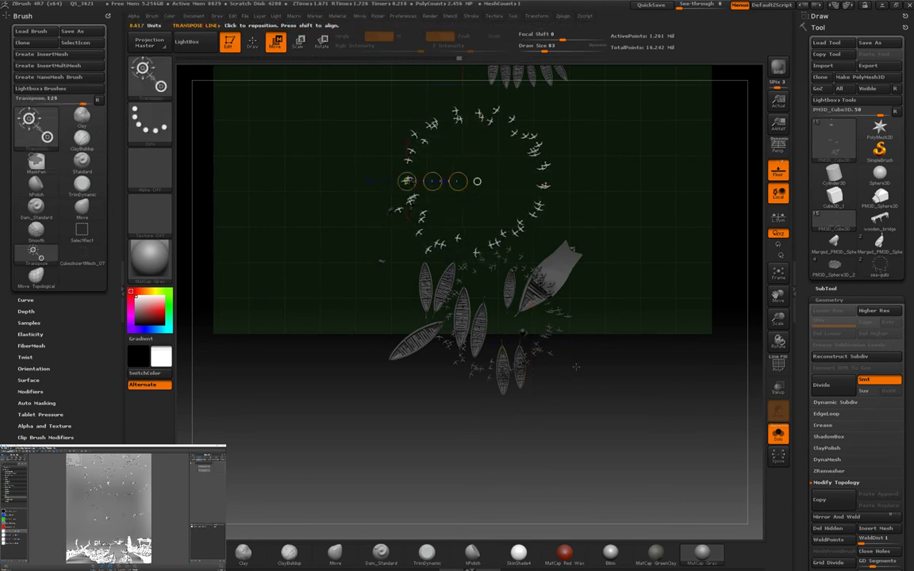
Step: Quick-save the project and resend the scene to KeyShot with Solo mode off so all subtools are shown
{"action": "key", "text": "ctrl+s"}
{"action": "left_click", "coordinate": [779, 435]}
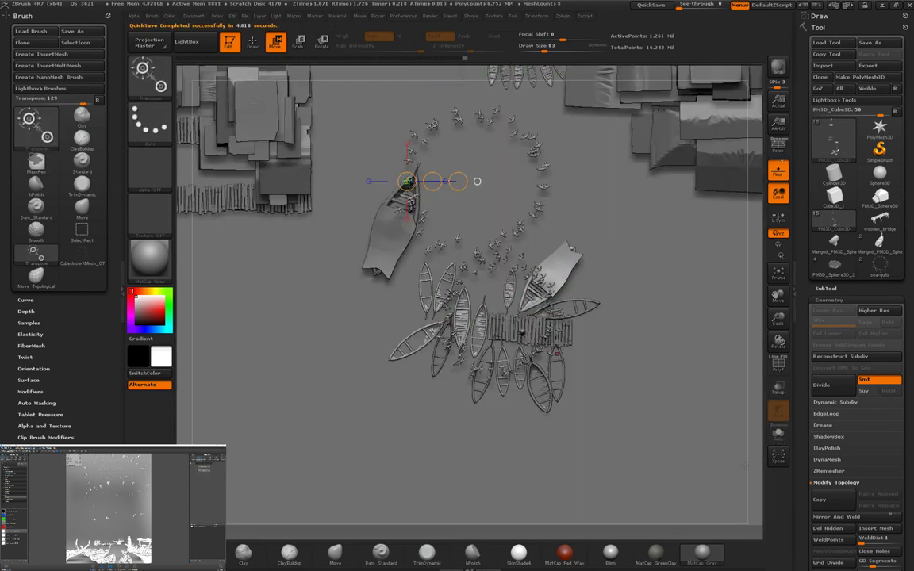
{"action": "left_click", "coordinate": [779, 73]}
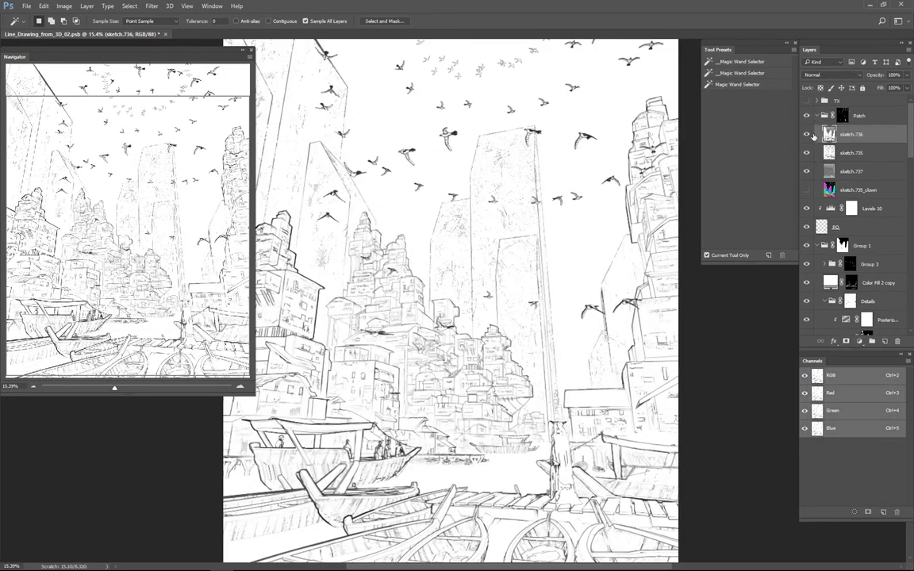
Step: In Photoshop, move sketch.737 above sketch.735 and set both sketch.737 and sketch.736 to the Multiply blend mode
{"action": "left_click_drag", "start_coordinate": [849, 152], "coordinate": [835, 127]}
{"action": "left_click", "coordinate": [832, 75]}
{"action": "left_click", "coordinate": [766, 111]}
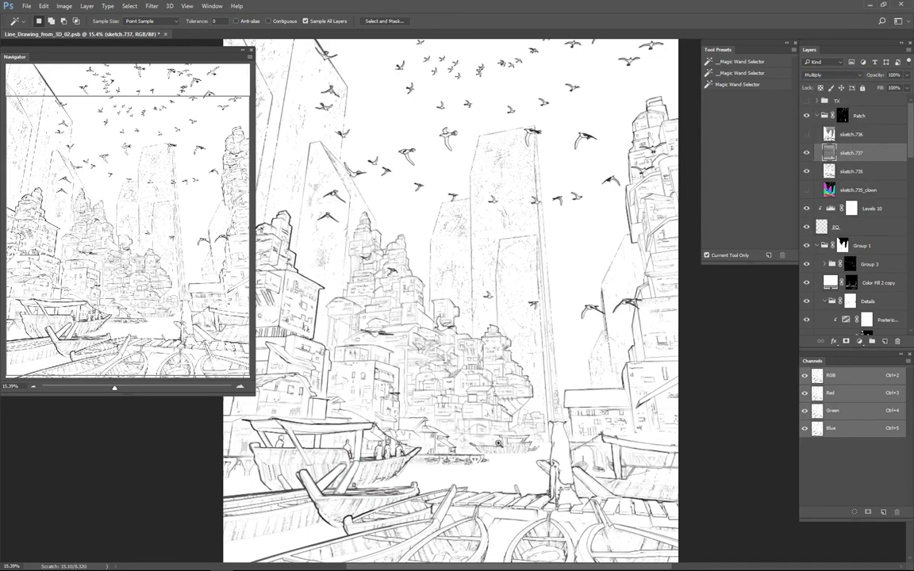
{"action": "scroll", "coordinate": [498, 444], "scroll_direction": "up", "scroll_amount": 1, "text": "alt"}
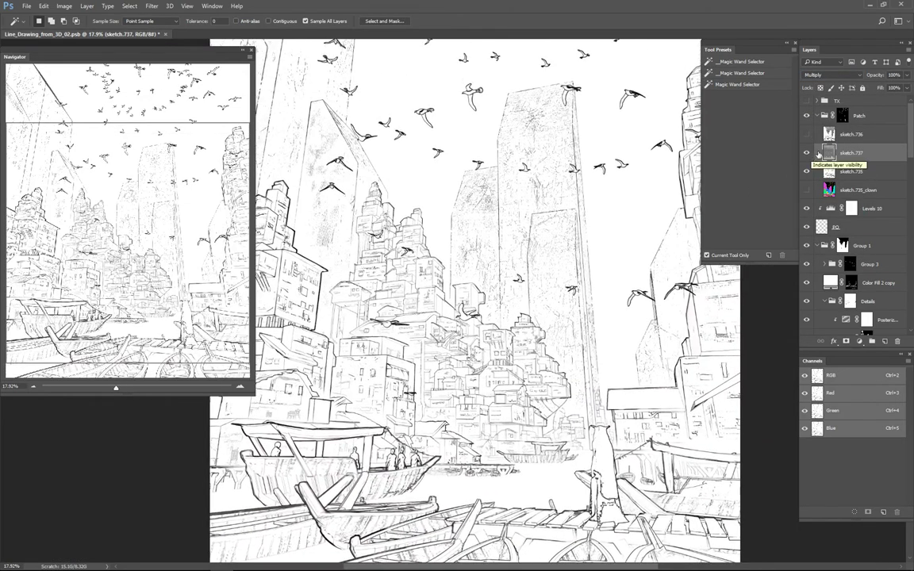
{"action": "left_click", "coordinate": [807, 134]}
{"action": "left_click", "coordinate": [853, 134]}
{"action": "left_click", "coordinate": [832, 74]}
{"action": "left_click", "coordinate": [734, 114]}
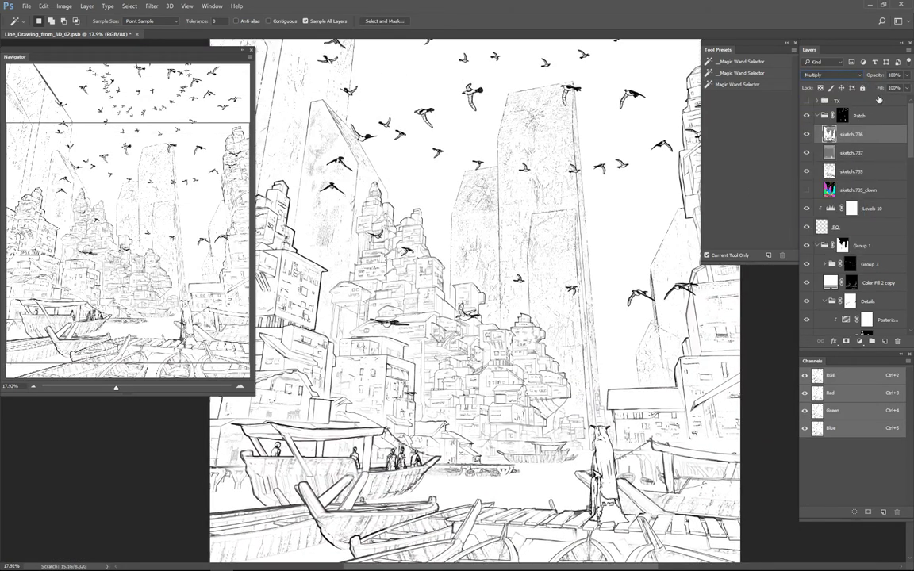
Step: Hide sketch.736, give sketch.737 a black layer mask and paint its lines back on the standing figure on the jetty
{"action": "left_click_drag", "start_coordinate": [872, 75], "coordinate": [863, 77]}
{"action": "left_click", "coordinate": [806, 134]}
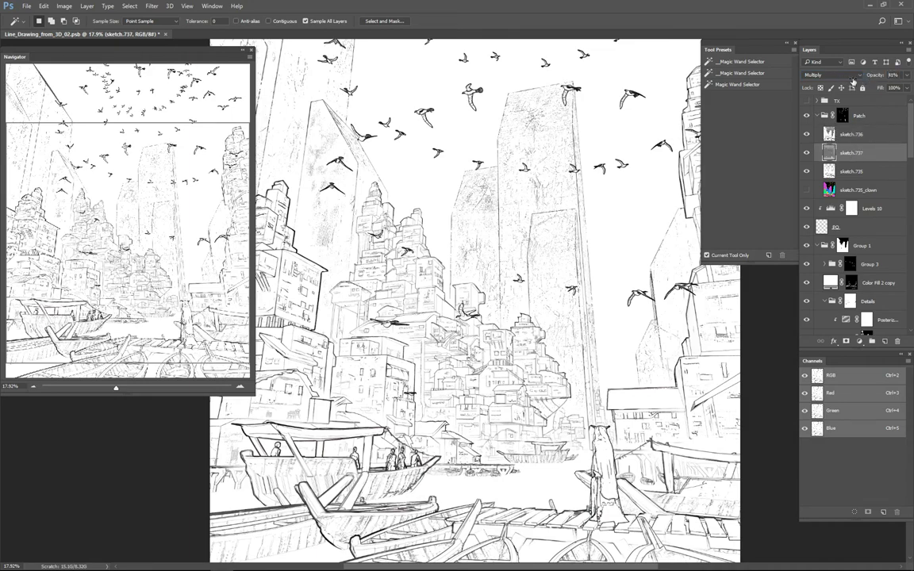
{"action": "left_click", "coordinate": [853, 152]}
{"action": "left_click", "coordinate": [847, 341]}
{"action": "key", "text": "Tab"}
{"action": "scroll", "coordinate": [401, 413], "scroll_direction": "up", "scroll_amount": 2, "text": "alt"}
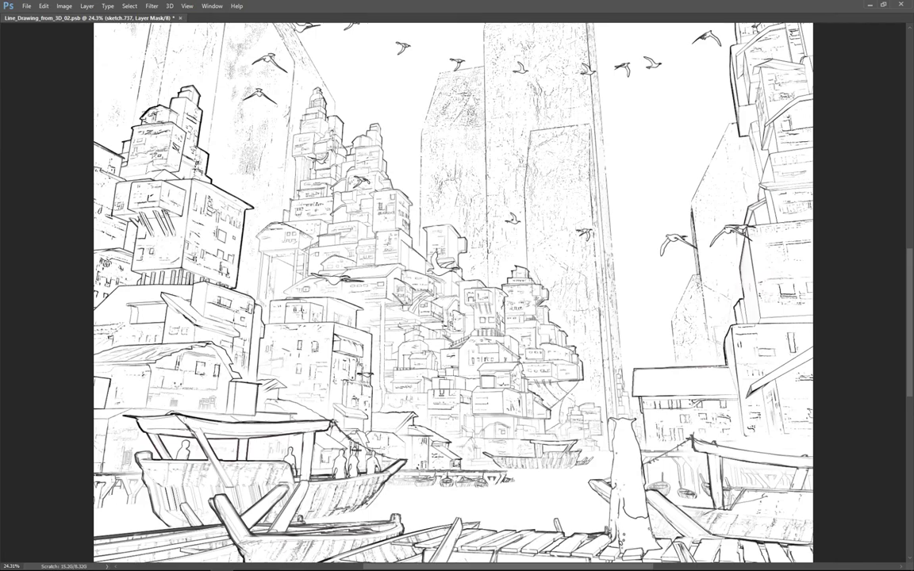
{"action": "left_click_drag", "start_coordinate": [610, 461], "coordinate": [526, 390]}
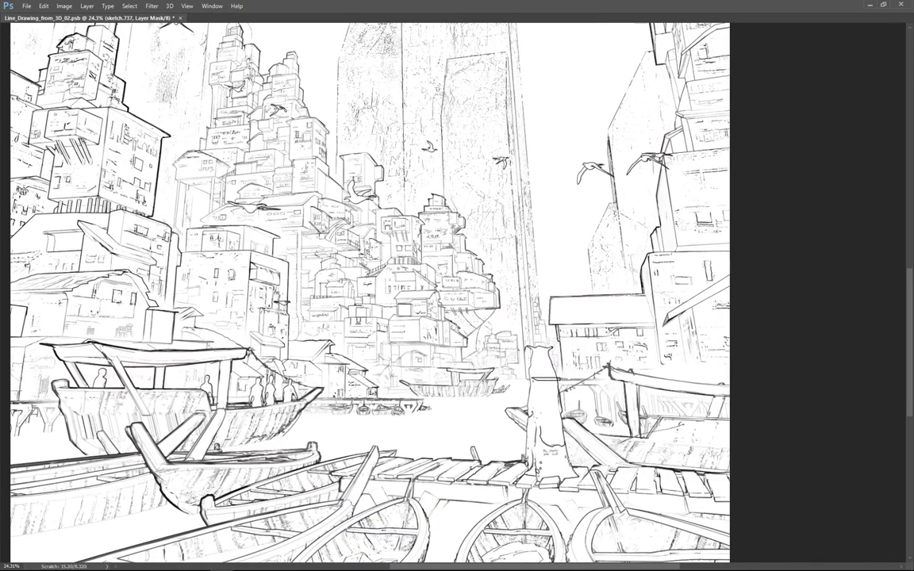
{"action": "scroll", "coordinate": [365, 285], "scroll_direction": "up", "scroll_amount": 10}
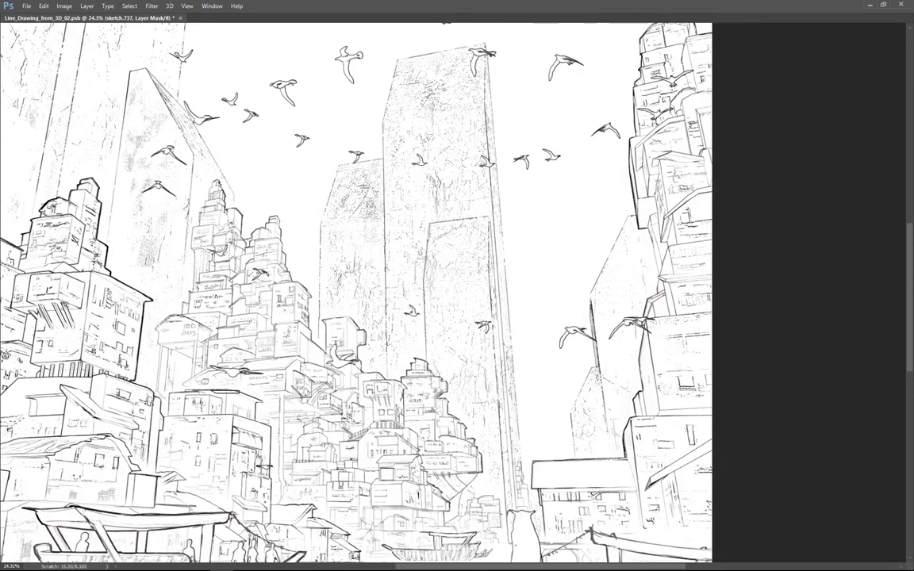
Step: Add a Levels adjustment above sketch.737 and set its white input level to 101
{"action": "scroll", "coordinate": [330, 285], "scroll_direction": "down", "scroll_amount": 2, "text": "alt"}
{"action": "key", "text": "Tab"}
{"action": "key", "text": "ctrl+l"}
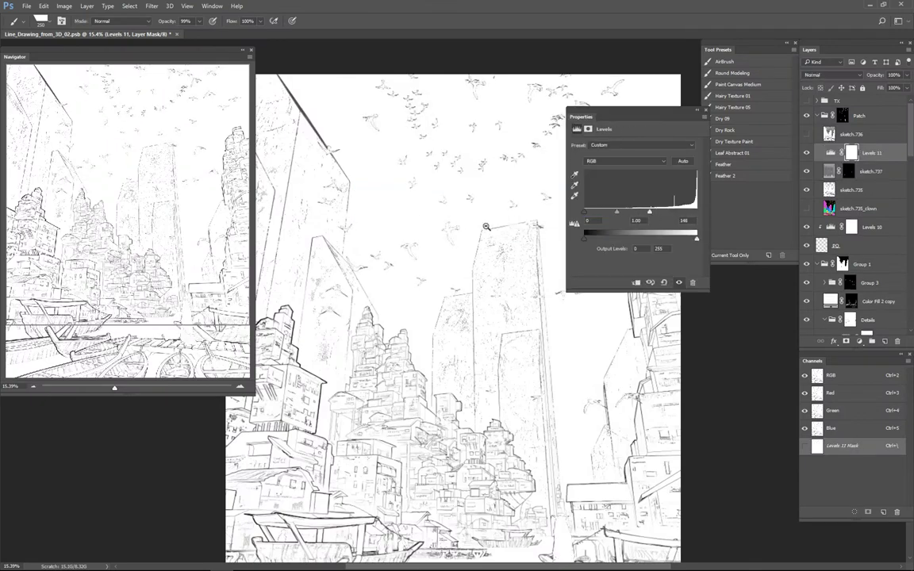
{"action": "scroll", "coordinate": [517, 312], "scroll_direction": "up", "scroll_amount": 3, "text": "alt"}
{"action": "left_click_drag", "start_coordinate": [649, 211], "coordinate": [627, 212]}
{"action": "scroll", "coordinate": [496, 333], "scroll_direction": "down", "scroll_amount": 3, "text": "alt"}
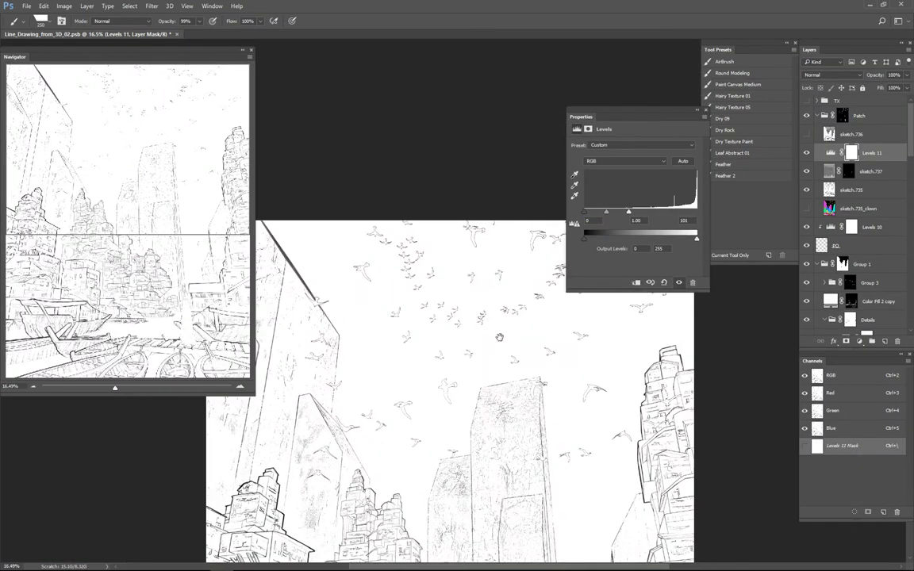
Step: Mask the new Levels adjustment and paint it in over the distant gulls in the upper sky to thin their lines
{"action": "key", "text": "Tab"}
{"action": "left_click_drag", "start_coordinate": [404, 226], "coordinate": [461, 228]}
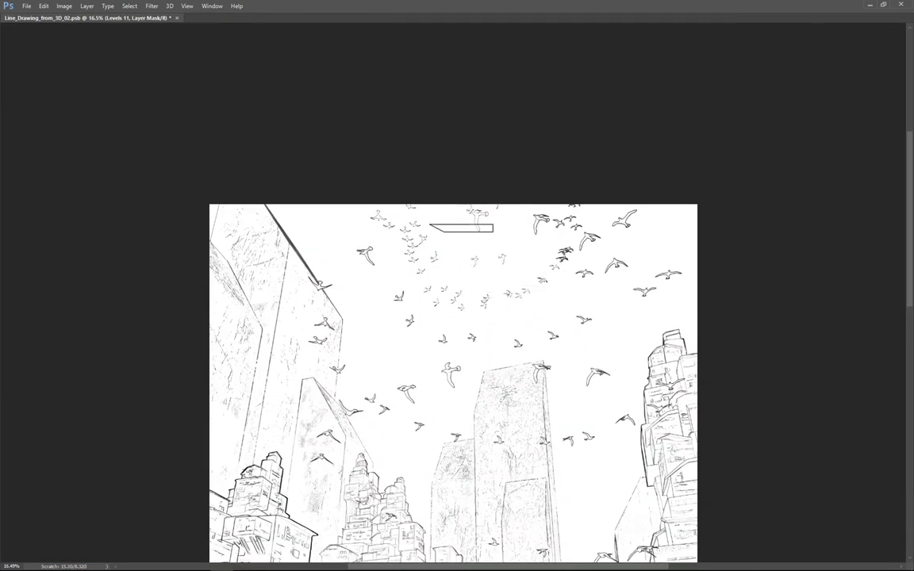
{"action": "left_click_drag", "start_coordinate": [514, 314], "coordinate": [517, 269]}
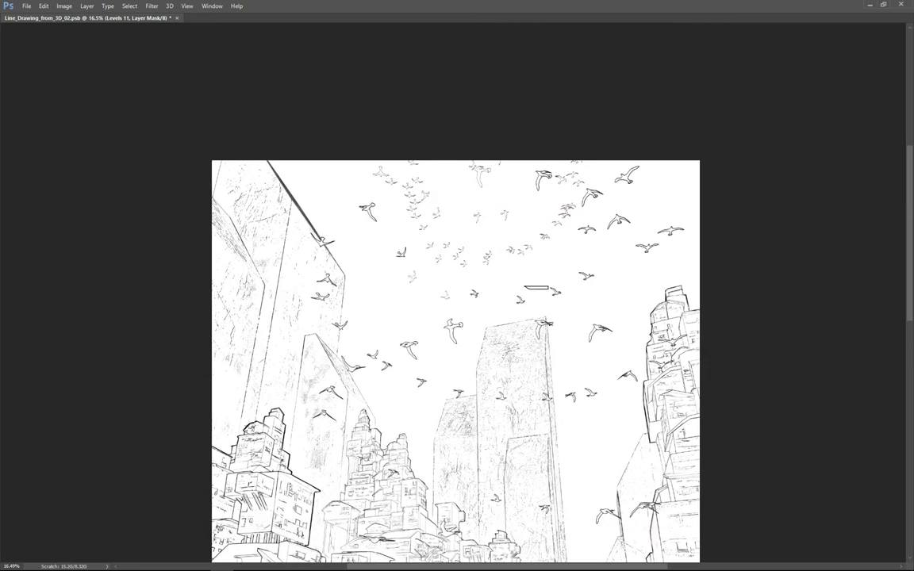
{"action": "scroll", "coordinate": [517, 269], "scroll_direction": "down", "scroll_amount": 2, "text": "alt"}
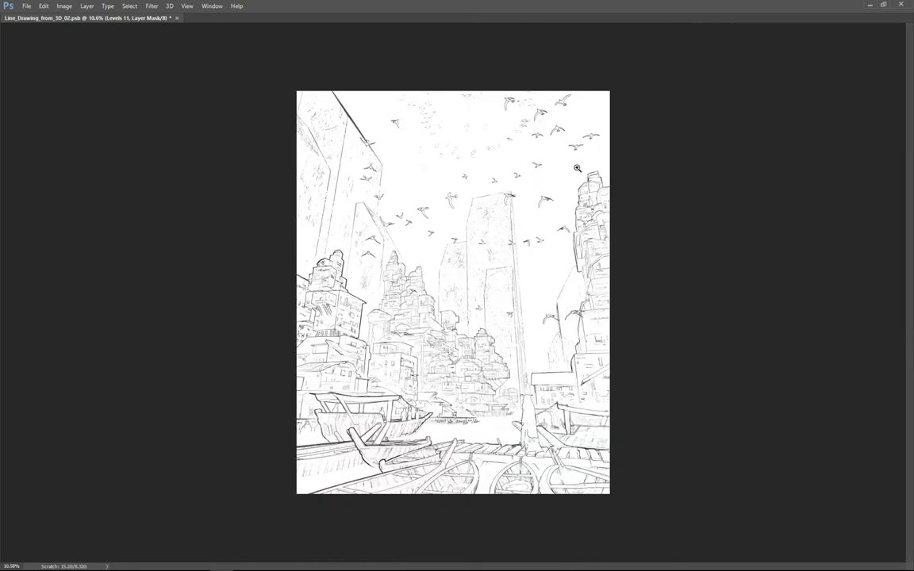
{"action": "left_click_drag", "start_coordinate": [577, 168], "coordinate": [627, 169]}
{"action": "scroll", "coordinate": [527, 197], "scroll_direction": "down", "scroll_amount": 1, "text": "alt"}
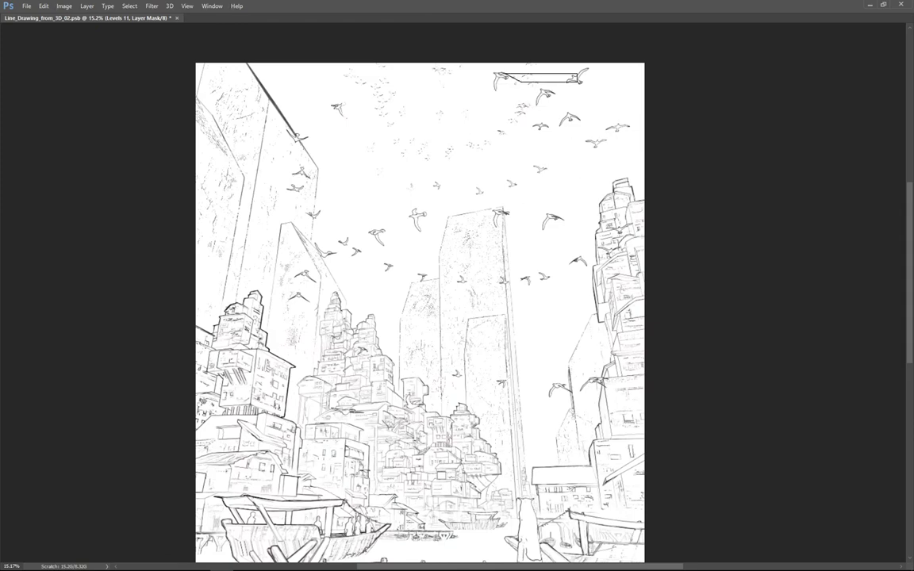
{"action": "key", "text": "Tab"}
{"action": "key", "text": "Tab"}
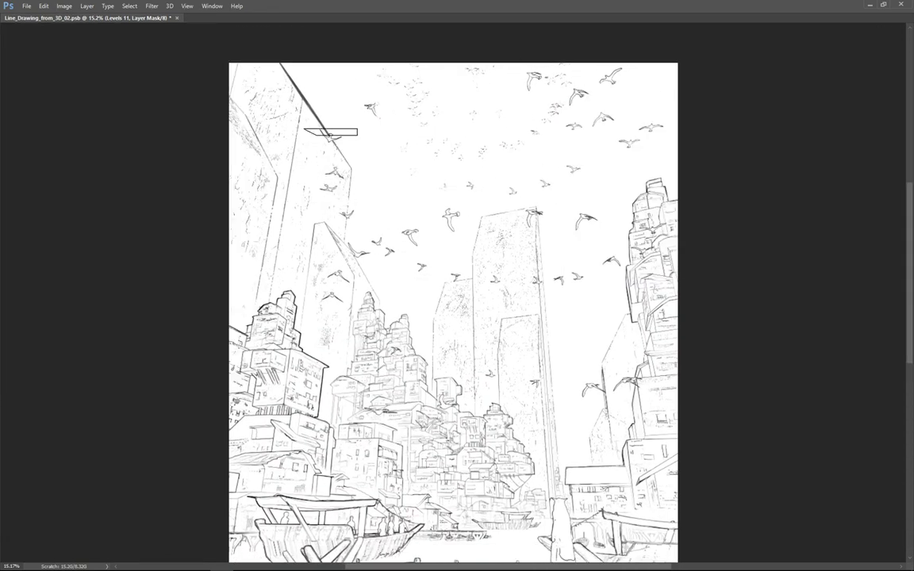
Step: Examine the line weight of the gulls against the towers and the whole drawing at several magnifications
{"action": "scroll", "coordinate": [489, 294], "scroll_direction": "down", "scroll_amount": 2}
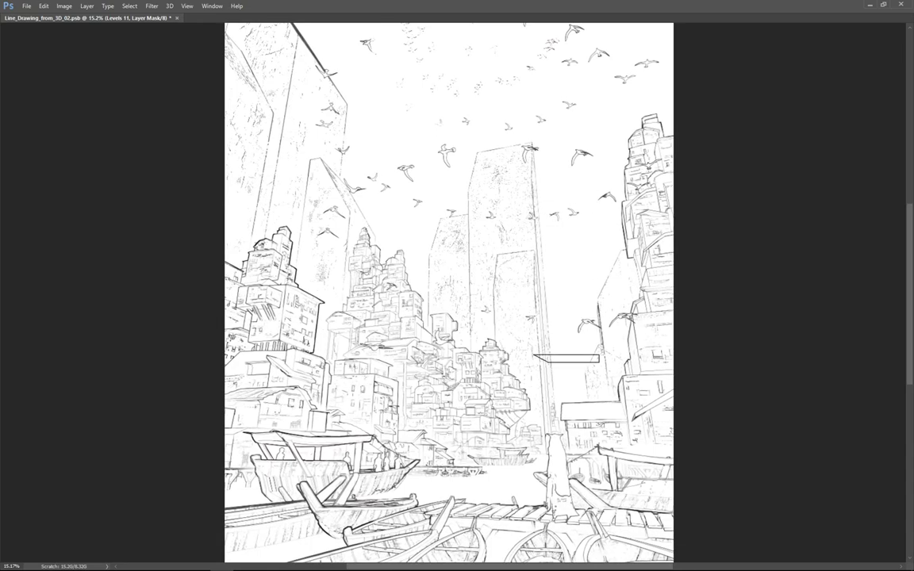
{"action": "scroll", "coordinate": [652, 333], "scroll_direction": "down", "scroll_amount": 1, "text": "alt"}
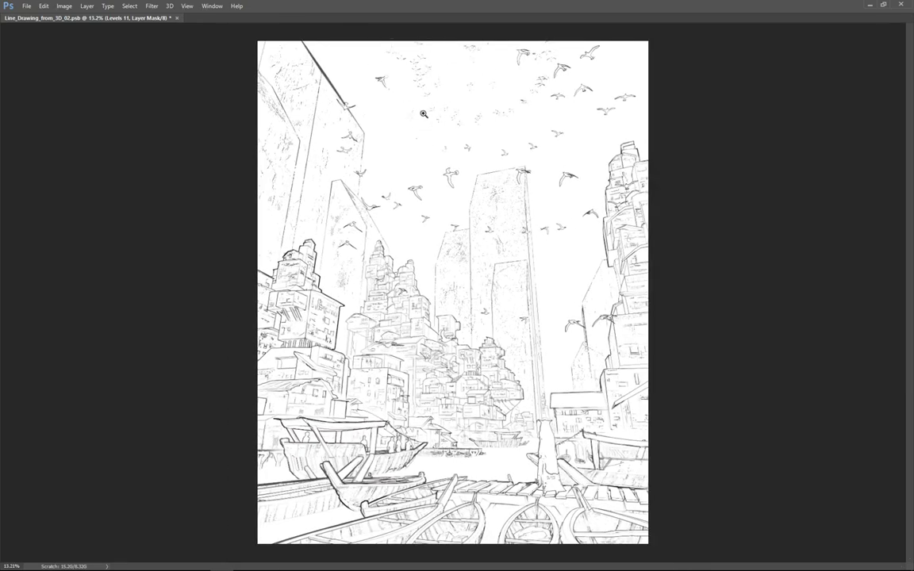
{"action": "scroll", "coordinate": [423, 114], "scroll_direction": "up", "scroll_amount": 3, "text": "alt"}
{"action": "scroll", "coordinate": [405, 147], "scroll_direction": "down", "scroll_amount": 2, "text": "alt"}
{"action": "scroll", "coordinate": [405, 146], "scroll_direction": "up", "scroll_amount": 1, "text": "alt"}
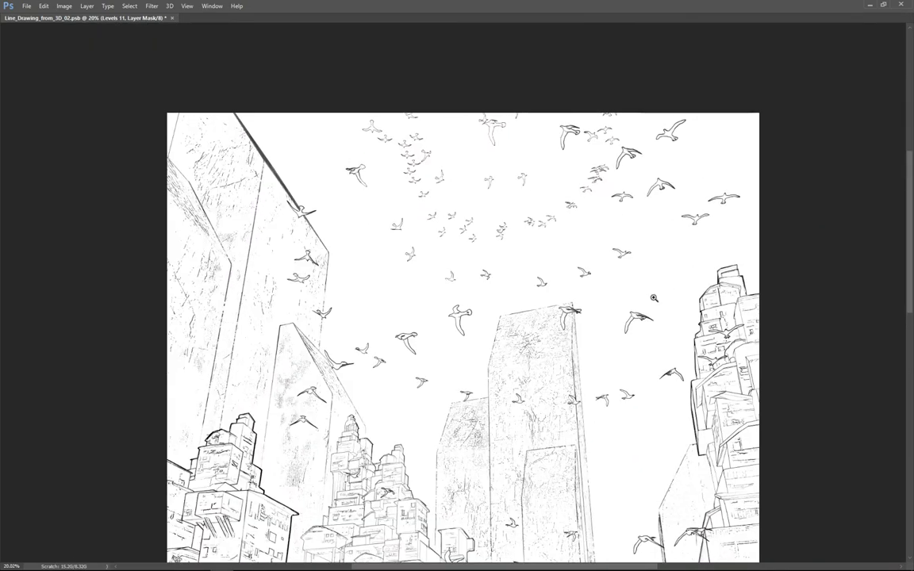
{"action": "scroll", "coordinate": [654, 298], "scroll_direction": "down", "scroll_amount": 2, "text": "alt"}
{"action": "scroll", "coordinate": [654, 298], "scroll_direction": "up", "scroll_amount": 3, "text": "alt"}
{"action": "scroll", "coordinate": [653, 297], "scroll_direction": "down", "scroll_amount": 2, "text": "alt"}
Step: Show sketch.736 at 28% opacity with a black layer mask and paint its lines in on the jetty figure and moored boats
{"action": "key", "text": "Tab"}
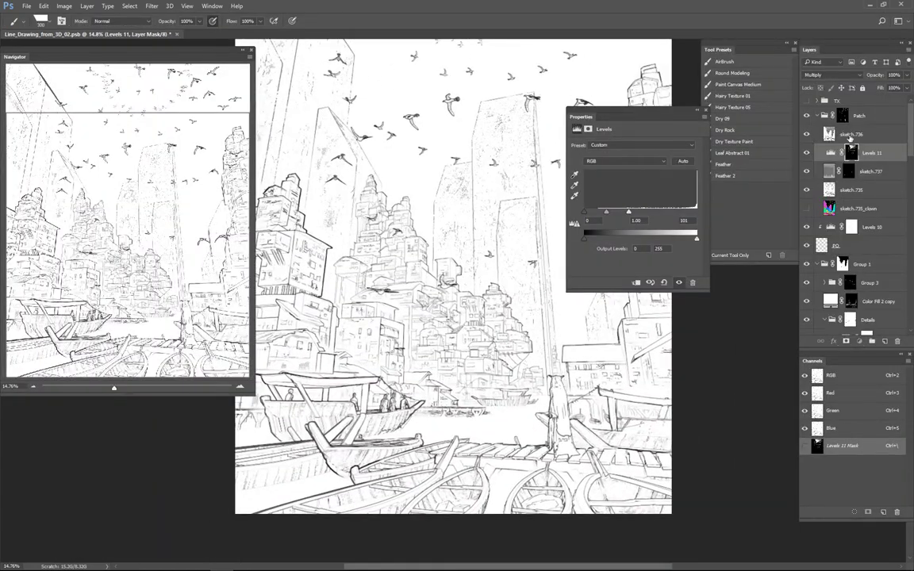
{"action": "left_click", "coordinate": [850, 137]}
{"action": "left_click", "coordinate": [845, 341]}
{"action": "scroll", "coordinate": [452, 468], "scroll_direction": "up", "scroll_amount": 3, "text": "alt"}
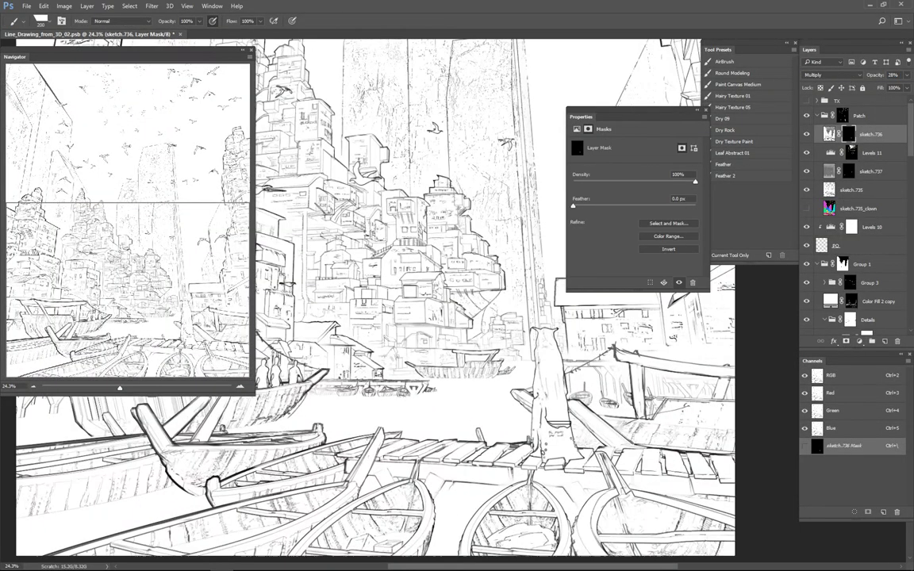
{"action": "key", "text": "Tab"}
{"action": "scroll", "coordinate": [322, 371], "scroll_direction": "up", "scroll_amount": 4, "text": "alt"}
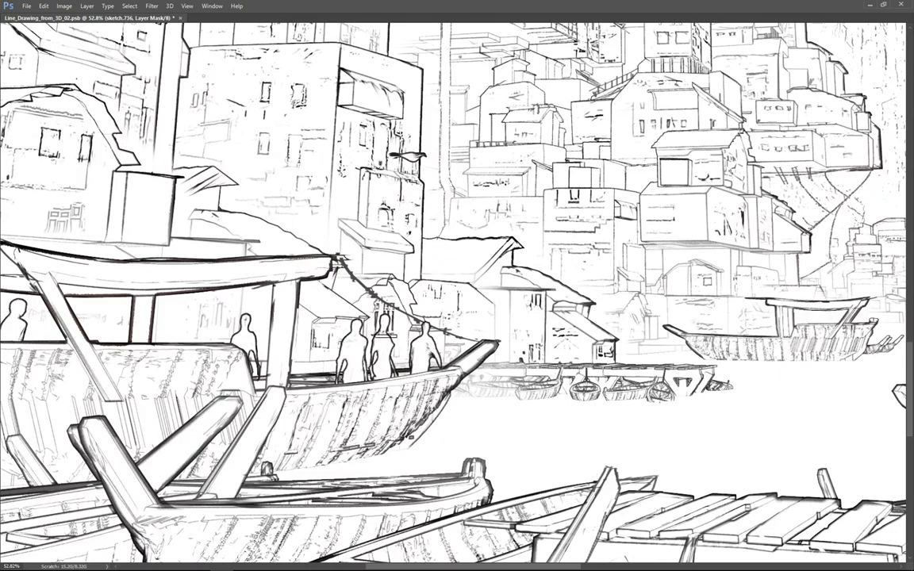
{"action": "scroll", "coordinate": [452, 285], "scroll_direction": "down", "scroll_amount": 5, "text": "alt"}
{"action": "key", "text": "Tab"}
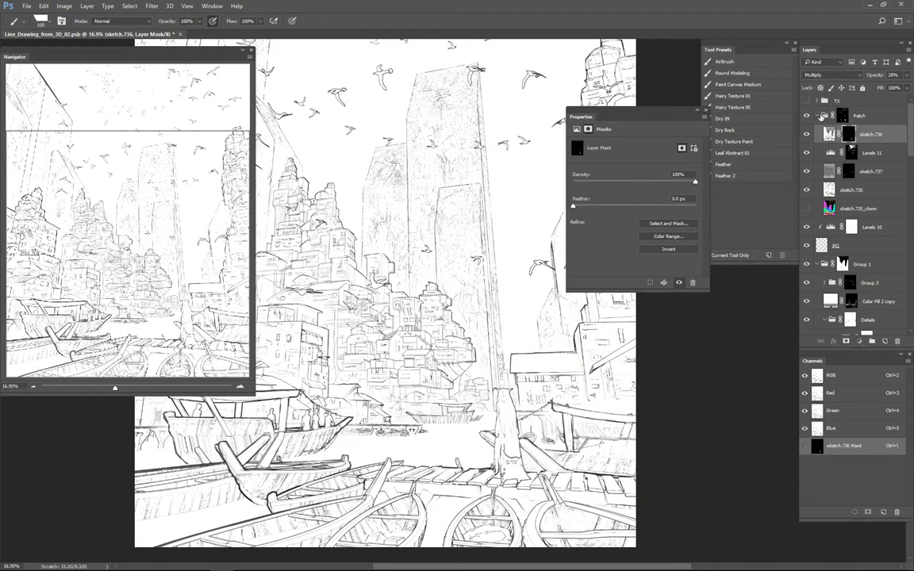
Step: Collapse the Patch group and add a white solid color fill layer above it
{"action": "left_click", "coordinate": [822, 115]}
{"action": "key", "text": "F5"}
{"action": "key", "text": "Return"}
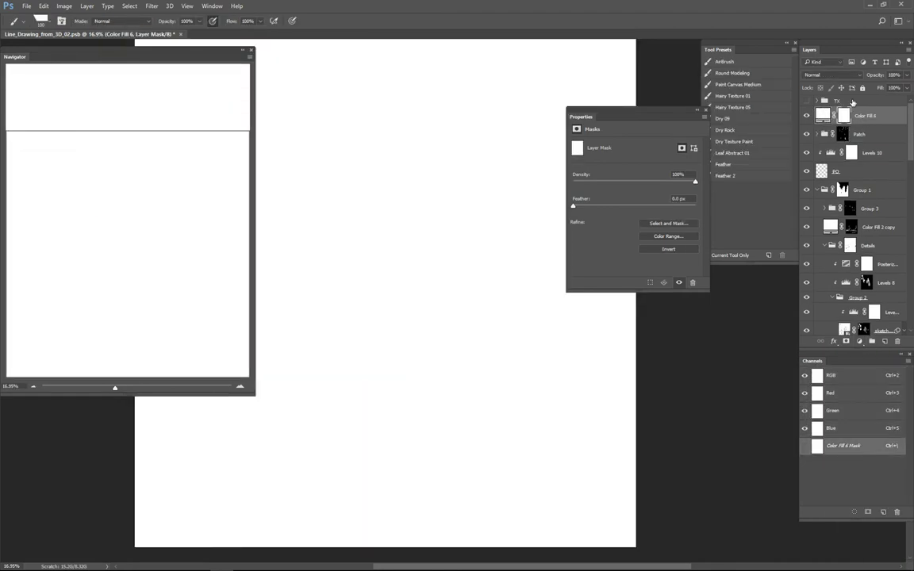
Step: Invert the Color Fill 6 mask to black and place the layer beneath the Patch group
{"action": "key", "text": "ctrl+i"}
{"action": "scroll", "coordinate": [457, 357], "scroll_direction": "up", "scroll_amount": 2, "text": "alt"}
{"action": "key", "text": "ctrl+bracketleft"}
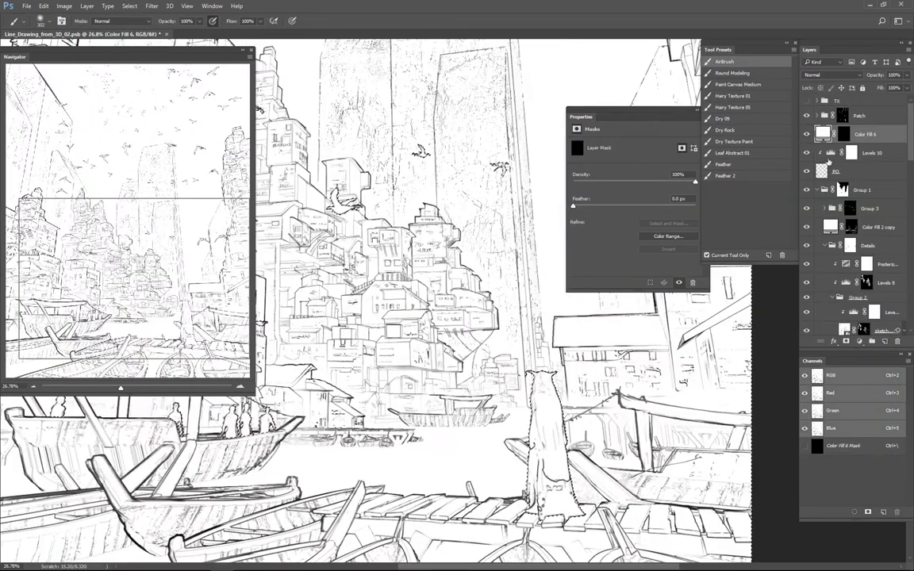
Step: Paint Color Fill 6 in through its mask over the jetty figure to cover the lines behind it
{"action": "key", "text": "Tab"}
{"action": "scroll", "coordinate": [622, 364], "scroll_direction": "up", "scroll_amount": 2, "text": "alt"}
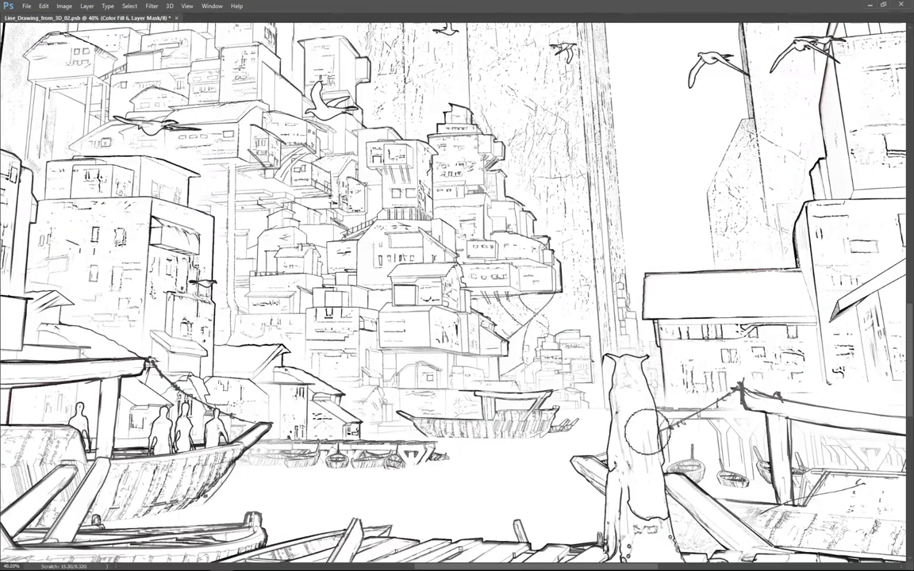
{"action": "left_click_drag", "start_coordinate": [646, 428], "coordinate": [627, 305]}
{"action": "scroll", "coordinate": [593, 369], "scroll_direction": "down", "scroll_amount": 3}
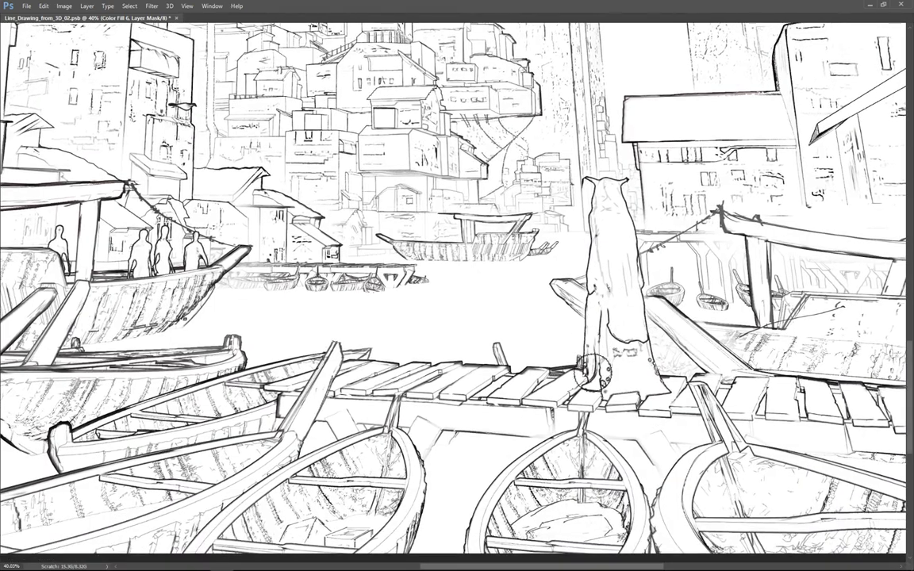
{"action": "left_click_drag", "start_coordinate": [610, 339], "coordinate": [673, 336]}
Step: Group the Patch group with Color Fill 6, name the group Charas, and select the Color Fill 6 mask
{"action": "key", "text": "Tab"}
{"action": "key", "text": "ctrl+g"}
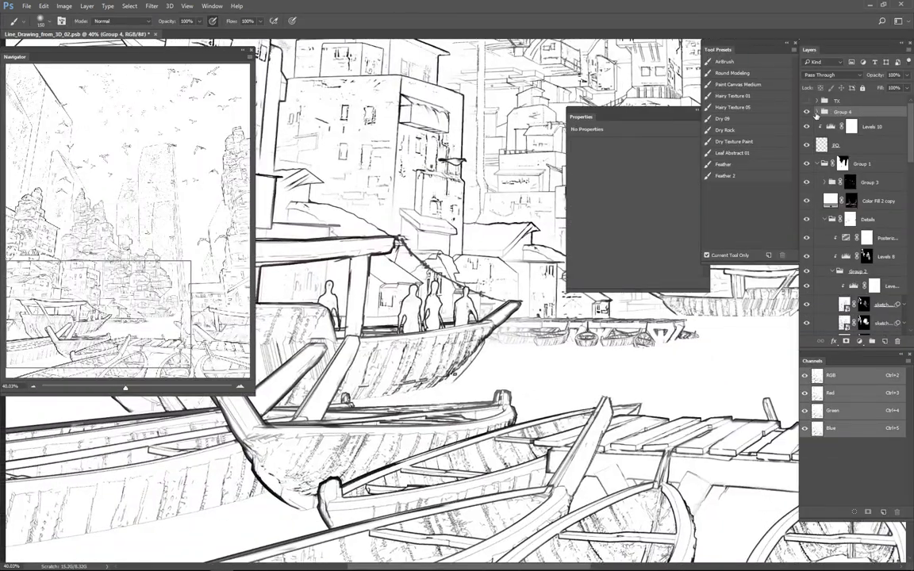
{"action": "double_click", "coordinate": [841, 111]}
{"action": "left_click", "coordinate": [851, 145]}
Step: Paint the Color Fill 6 mask over the boat passengers and the gulls crossing the towers to hide the lines behind them
{"action": "key", "text": "Tab"}
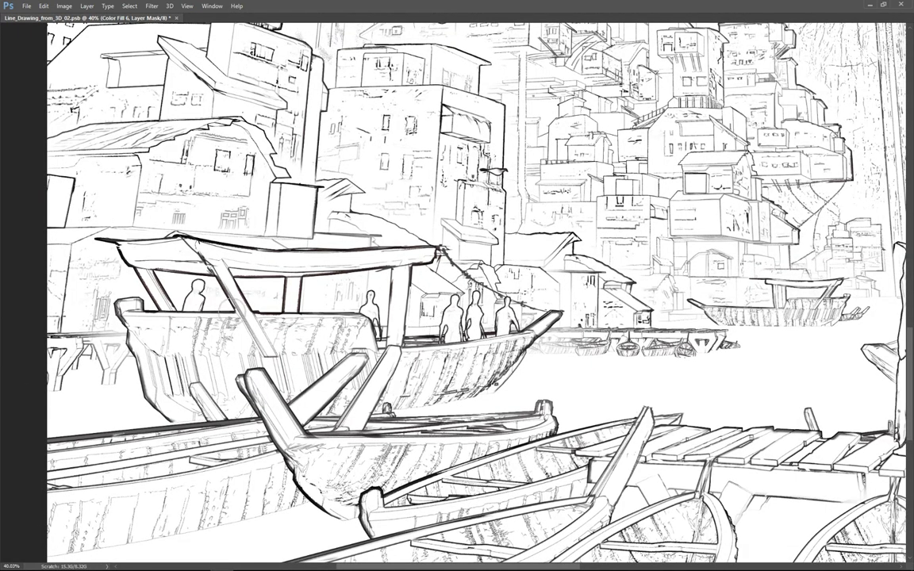
{"action": "scroll", "coordinate": [470, 288], "scroll_direction": "down", "scroll_amount": 3, "text": "alt"}
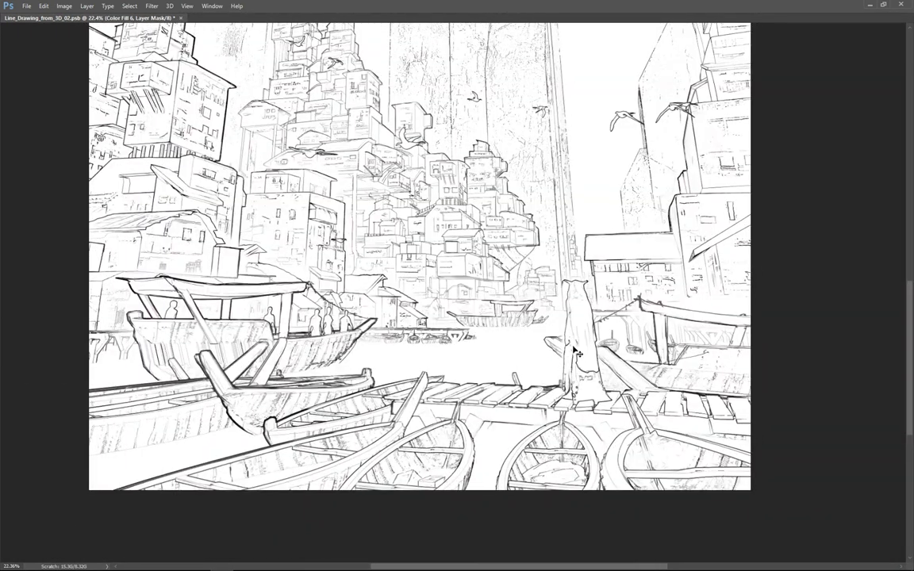
{"action": "left_click_drag", "start_coordinate": [558, 333], "coordinate": [533, 405]}
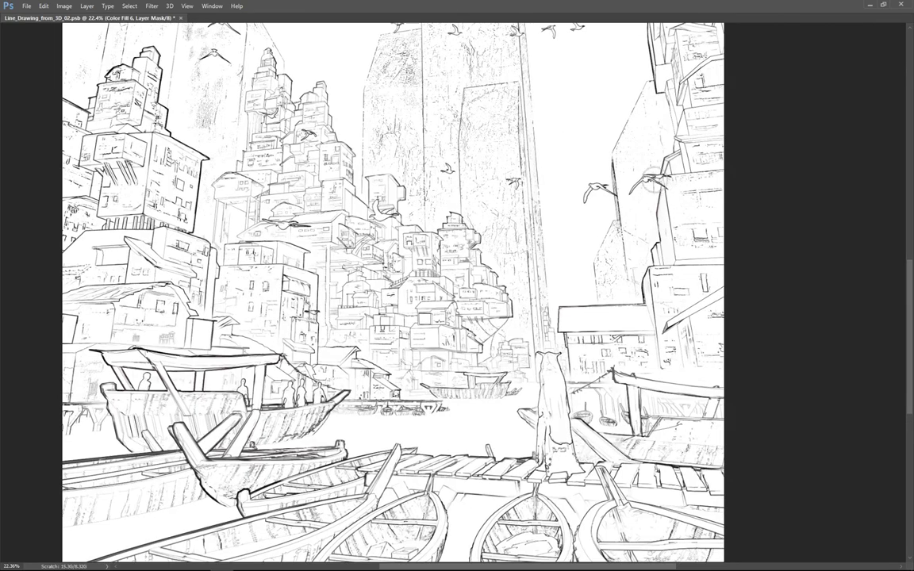
{"action": "scroll", "coordinate": [671, 190], "scroll_direction": "up", "scroll_amount": 5}
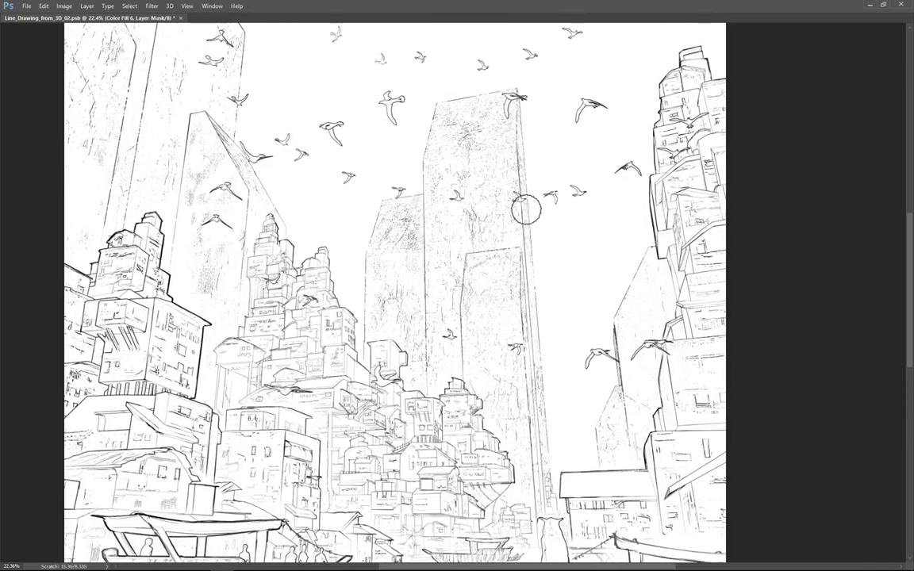
{"action": "scroll", "coordinate": [457, 207], "scroll_direction": "left", "scroll_amount": 2}
{"action": "scroll", "coordinate": [444, 206], "scroll_direction": "up", "scroll_amount": 1}
{"action": "scroll", "coordinate": [317, 249], "scroll_direction": "up", "scroll_amount": 4}
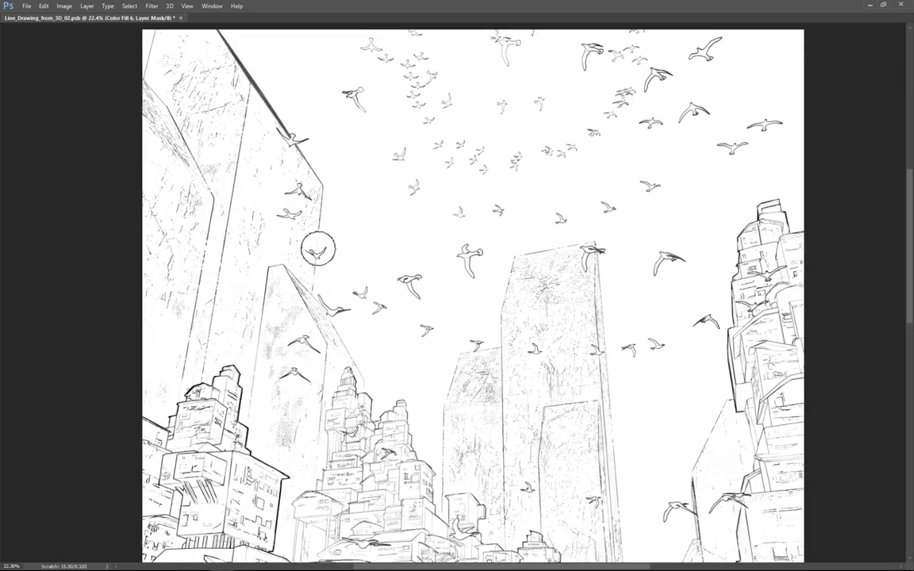
{"action": "scroll", "coordinate": [688, 154], "scroll_direction": "up", "scroll_amount": 2}
{"action": "scroll", "coordinate": [557, 249], "scroll_direction": "down", "scroll_amount": 5}
{"action": "scroll", "coordinate": [557, 249], "scroll_direction": "right", "scroll_amount": 3}
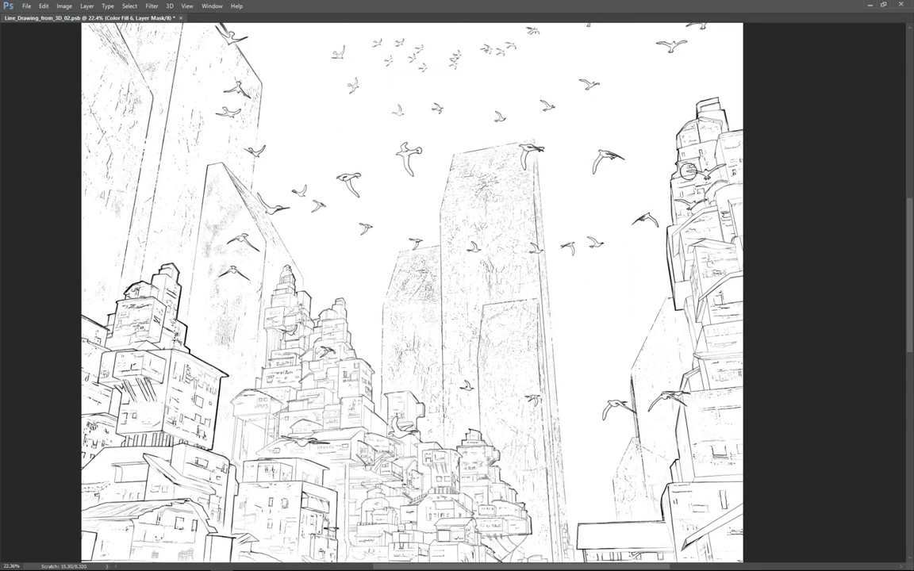
{"action": "key", "text": "ctrl+0"}
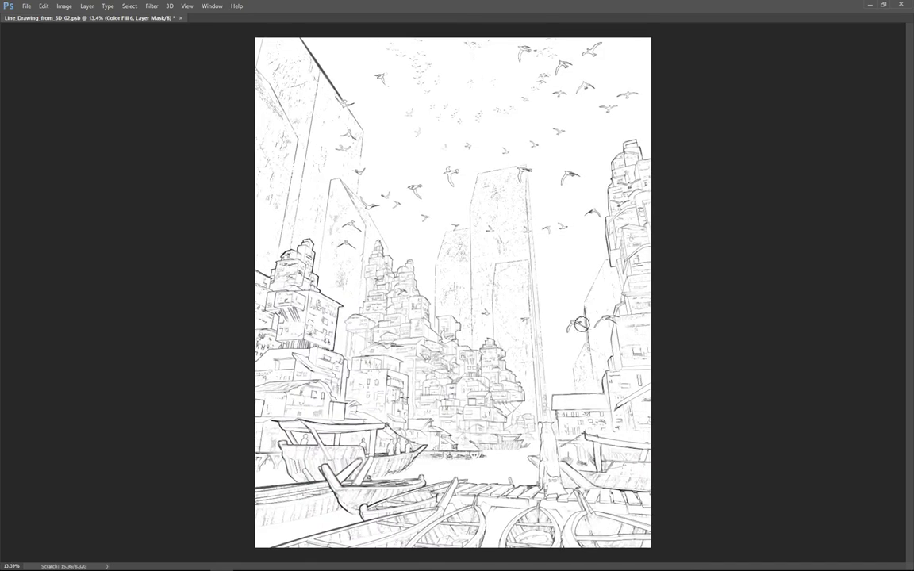
Step: Add a pattern fill layer at 100% scale above Color Fill 6 and blend it as Soft Light
{"action": "scroll", "coordinate": [547, 453], "scroll_direction": "up", "scroll_amount": 1, "text": "alt"}
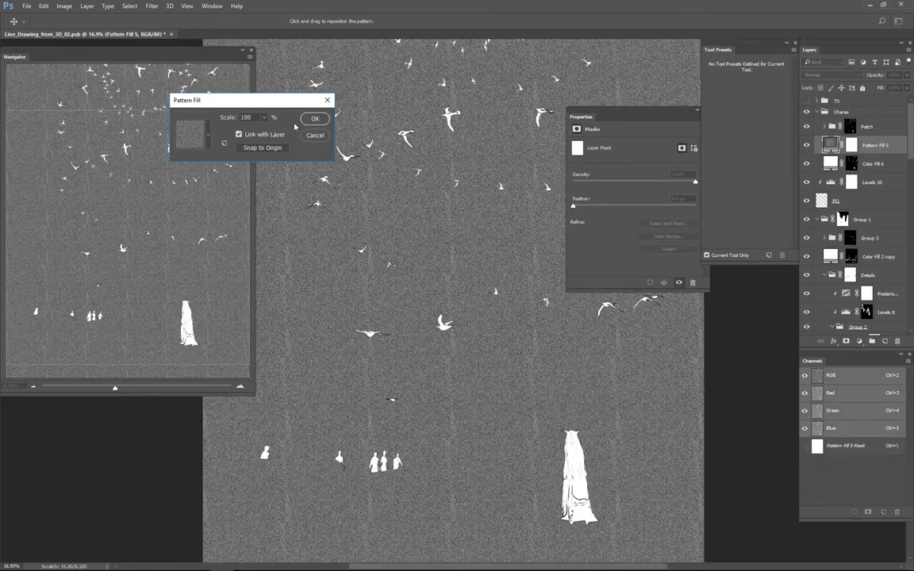
{"action": "left_click", "coordinate": [314, 118]}
{"action": "key", "text": "b"}
{"action": "left_click", "coordinate": [832, 75]}
{"action": "left_click", "coordinate": [825, 149]}
{"action": "scroll", "coordinate": [569, 417], "scroll_direction": "up", "scroll_amount": 3, "text": "alt"}
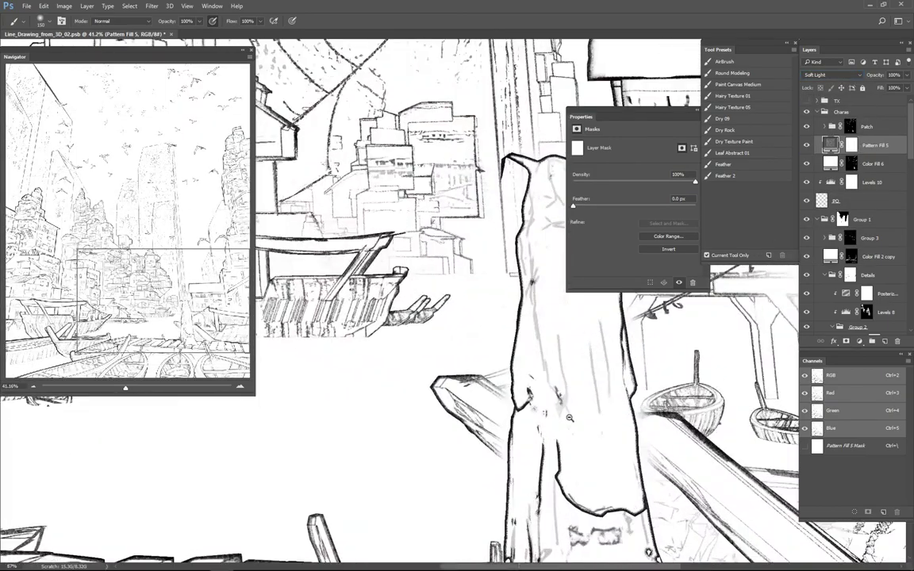
{"action": "scroll", "coordinate": [569, 417], "scroll_direction": "up", "scroll_amount": 3, "text": "alt"}
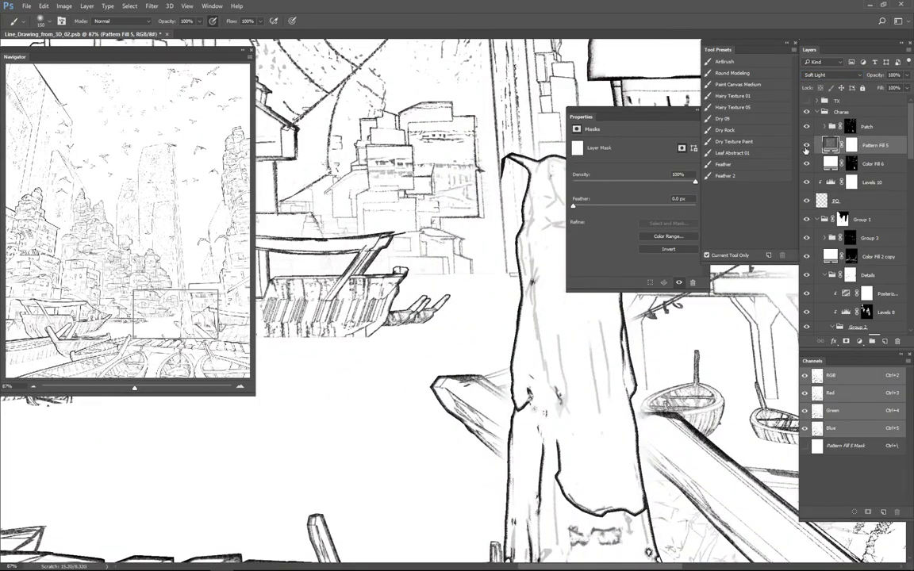
Step: Try clipping the pattern fill to Color Fill 6 with Overlay and Multiply blending, then return it to an unclipped Soft Light layer
{"action": "key", "text": "ctrl+alt+g"}
{"action": "key", "text": "shift+minus"}
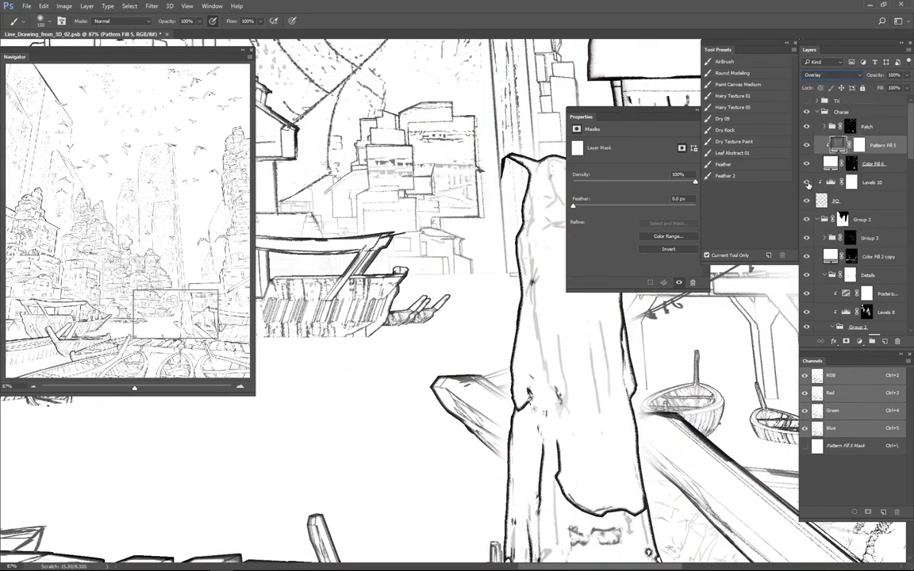
{"action": "scroll", "coordinate": [501, 450], "scroll_direction": "up", "scroll_amount": 3, "text": "alt"}
{"action": "left_click", "coordinate": [832, 75]}
{"action": "left_click", "coordinate": [827, 65]}
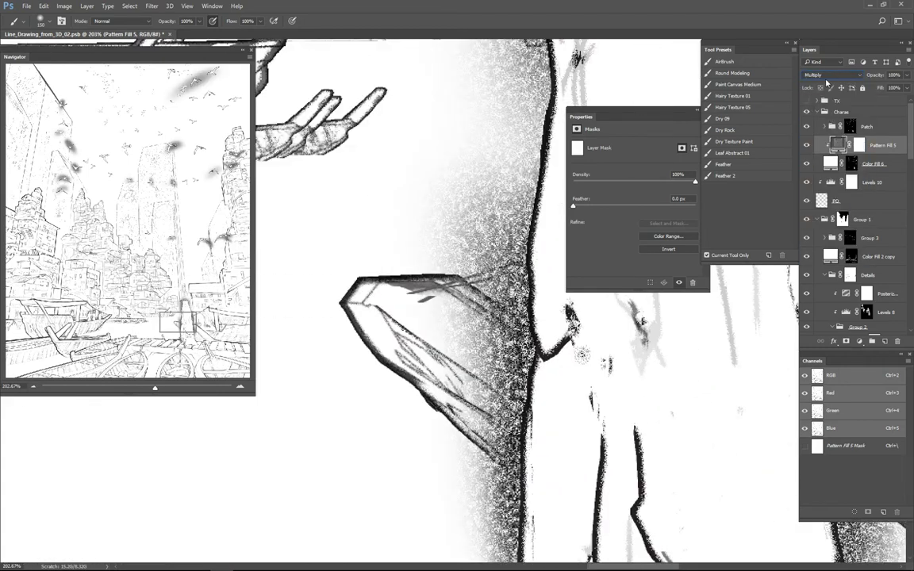
{"action": "double_click", "coordinate": [901, 145]}
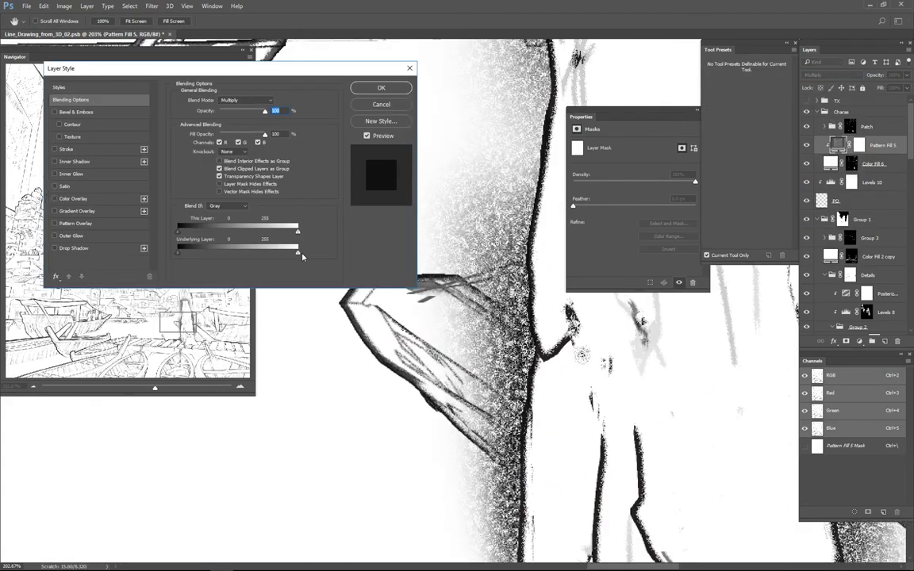
{"action": "mouse_move", "coordinate": [297, 256]}
{"action": "left_mouse_down"}
{"action": "mouse_move", "coordinate": [287, 254]}
{"action": "mouse_move", "coordinate": [298, 257]}
{"action": "left_mouse_up"}
{"action": "key", "text": "Escape"}
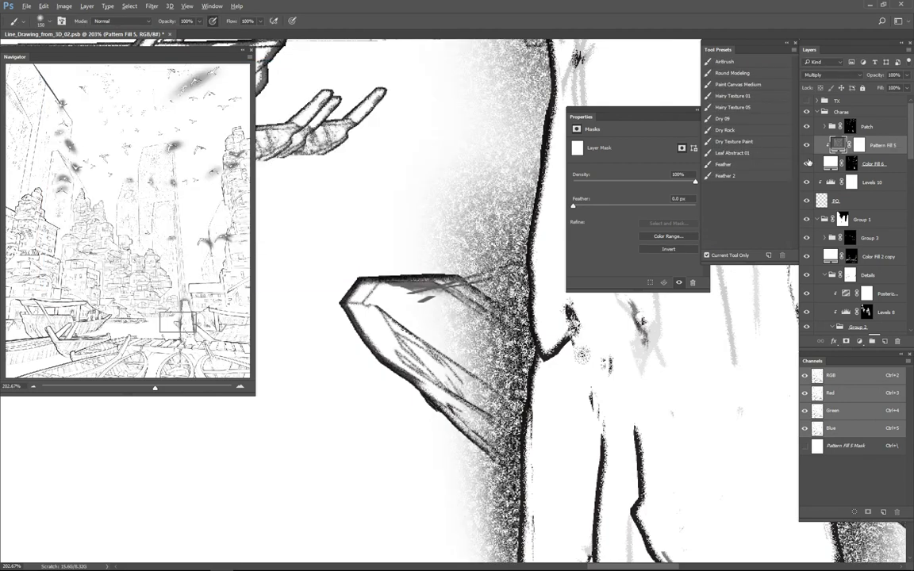
{"action": "left_click", "coordinate": [831, 75]}
{"action": "left_click", "coordinate": [825, 176]}
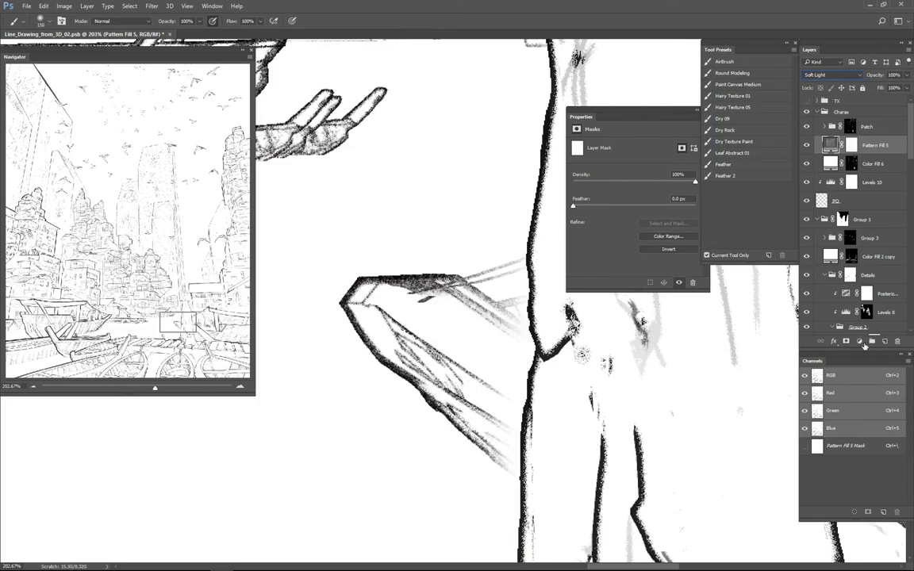
Step: Add a Threshold adjustment at level 191 above the pattern fill, blend it as Screen and remove its mask
{"action": "left_click", "coordinate": [859, 341]}
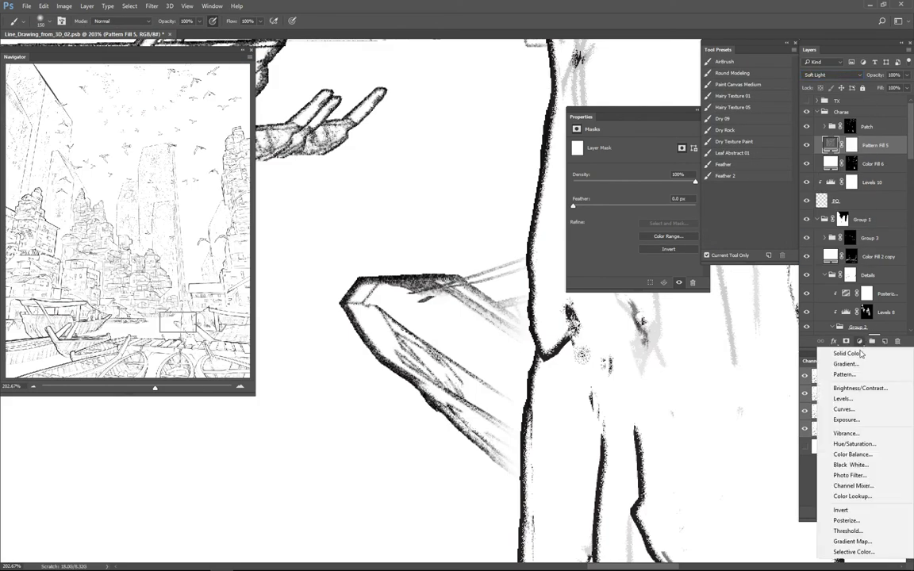
{"action": "left_click", "coordinate": [845, 546]}
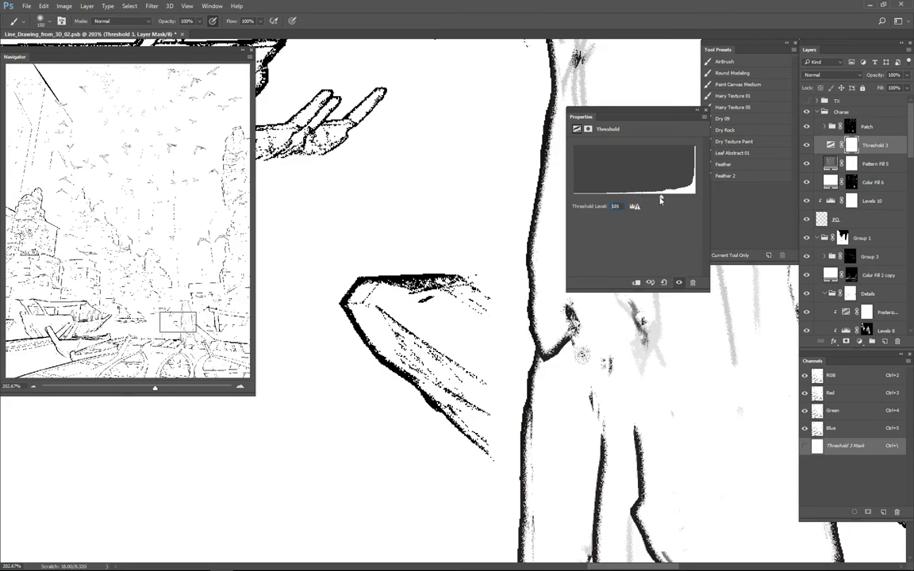
{"action": "left_click_drag", "start_coordinate": [659, 200], "coordinate": [664, 197]}
{"action": "left_click", "coordinate": [832, 75]}
{"action": "left_click", "coordinate": [825, 127]}
{"action": "left_click", "coordinate": [847, 141]}
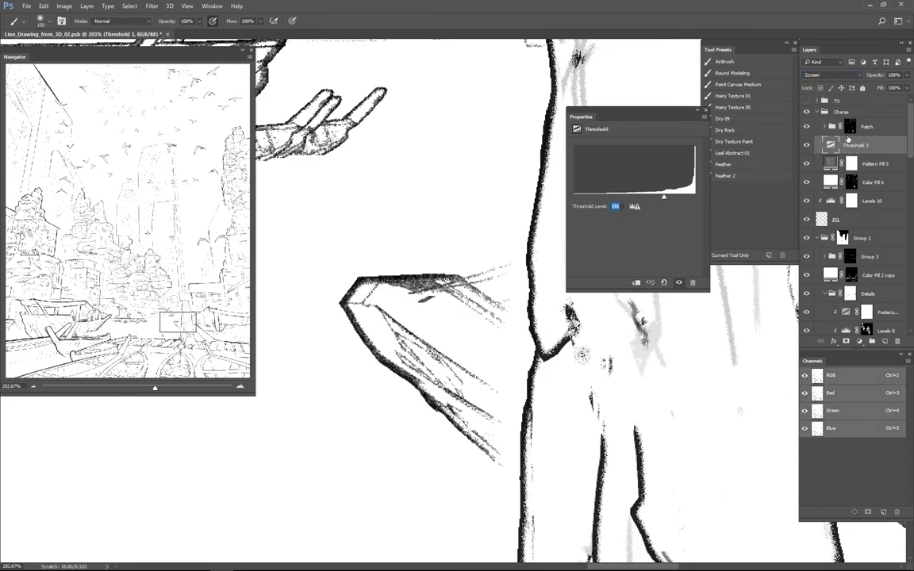
Step: Group the Threshold and pattern fill layers and give the group a black layer mask
{"action": "key", "text": "ctrl+g"}
{"action": "left_click", "coordinate": [846, 342]}
{"action": "key", "text": "Tab"}
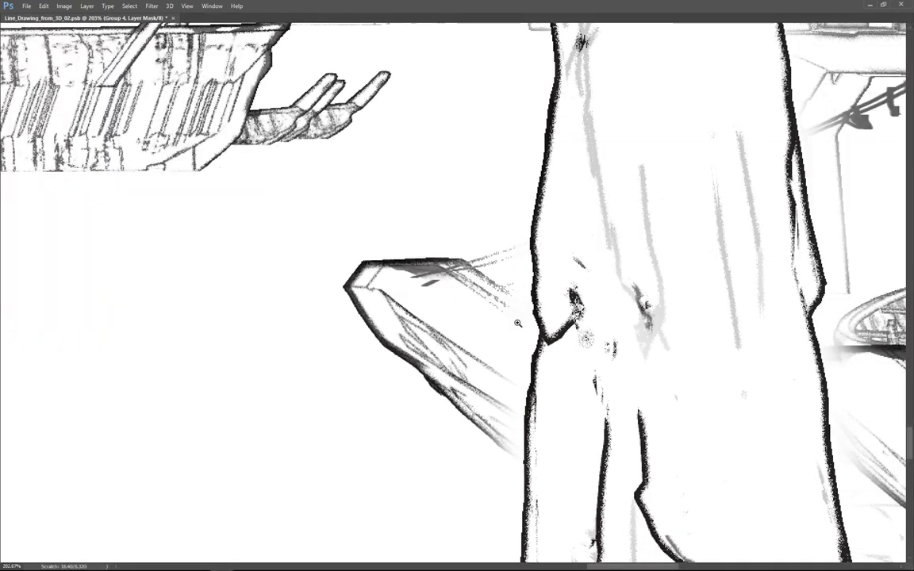
Step: Paint the grainy pencil texture of Group 4 in around the jetty figure with a larger brush
{"action": "left_click_drag", "start_coordinate": [518, 323], "coordinate": [373, 343], "text": "ctrl"}
{"action": "key", "text": "Tab"}
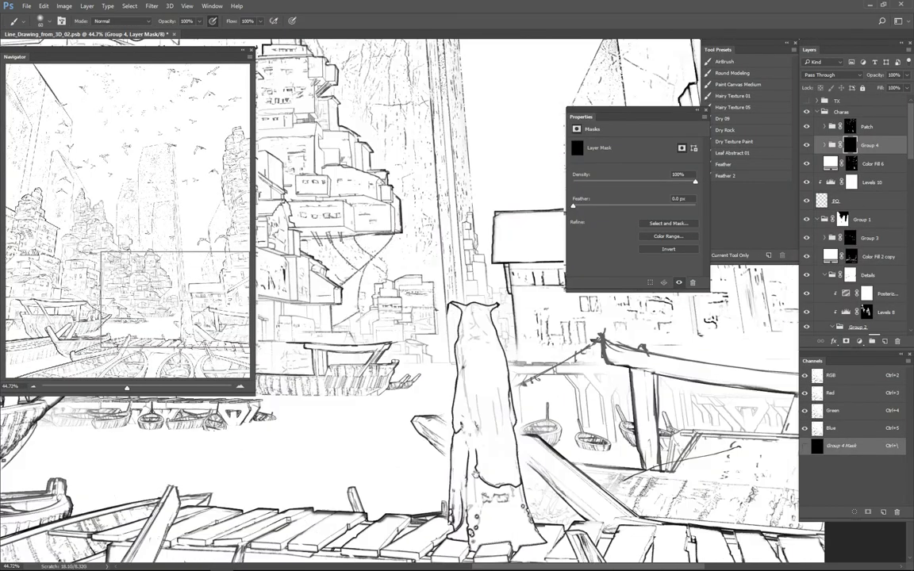
{"action": "key", "text": "bracketright"}
{"action": "left_click_drag", "start_coordinate": [561, 486], "coordinate": [539, 489]}
{"action": "key", "text": "Tab"}
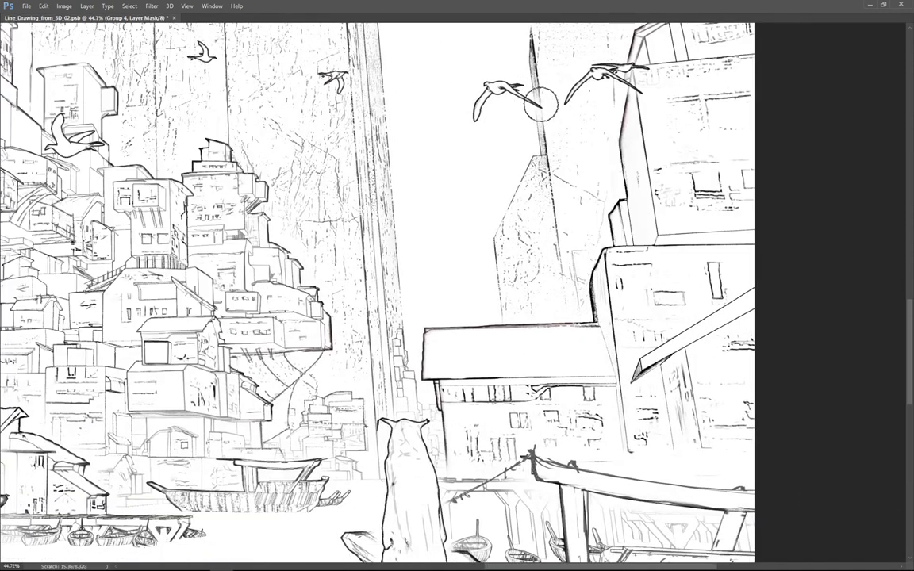
{"action": "left_click_drag", "start_coordinate": [307, 108], "coordinate": [529, 147]}
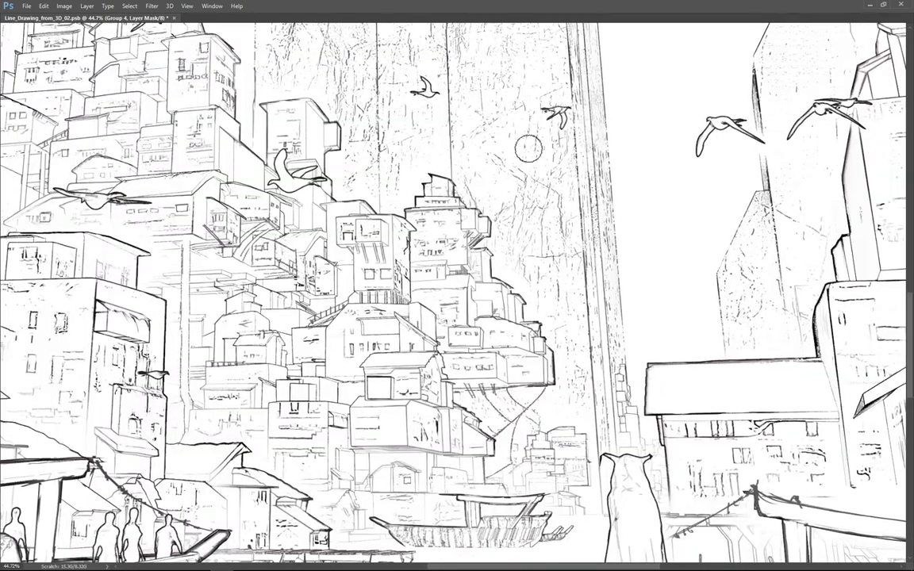
Step: Paint the Color Fill 6 mask over the gulls in front of the stacked houses to clear the lines showing through them
{"action": "key", "text": "alt+bracketleft"}
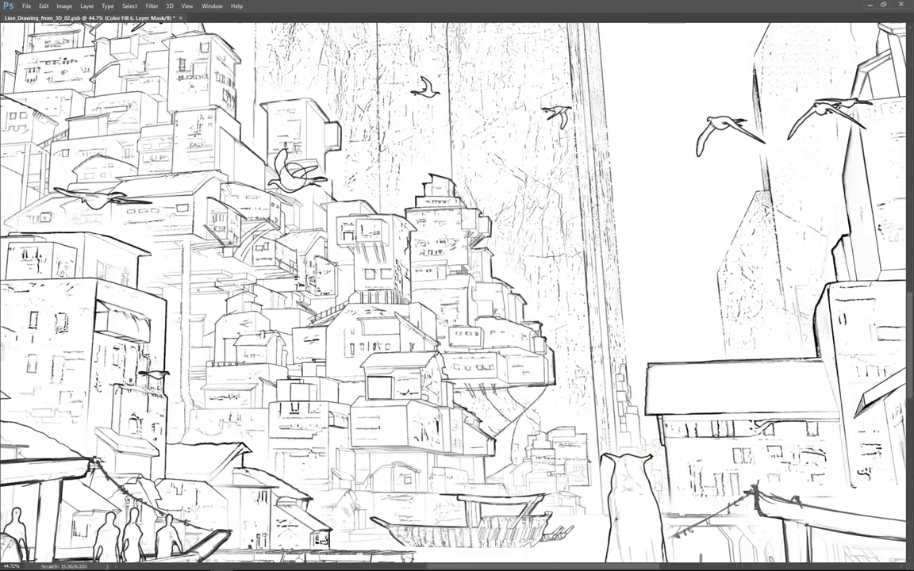
{"action": "left_click_drag", "start_coordinate": [310, 197], "coordinate": [506, 188]}
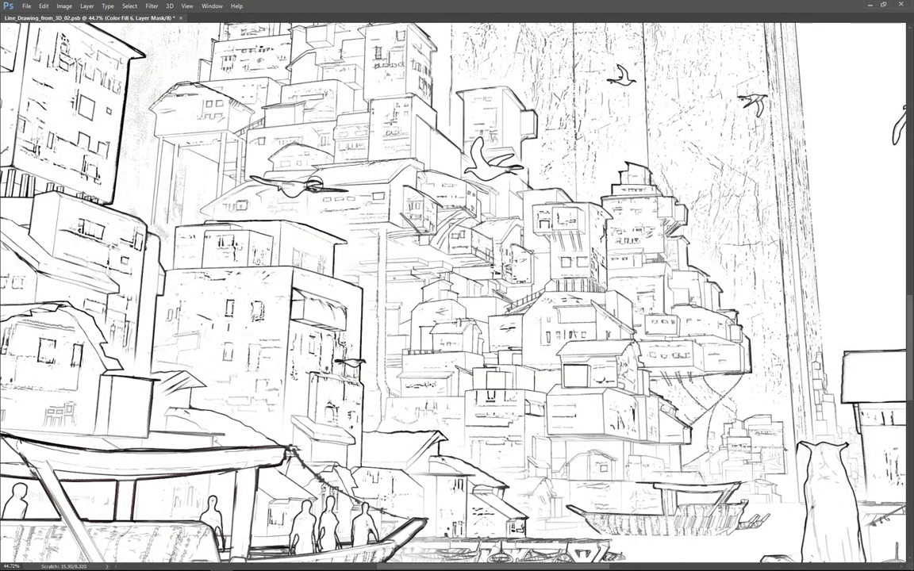
{"action": "scroll", "coordinate": [356, 217], "scroll_direction": "down", "scroll_amount": 2, "text": "alt"}
{"action": "key", "text": "Tab"}
{"action": "key", "text": "alt+bracketright"}
{"action": "key", "text": "Tab"}
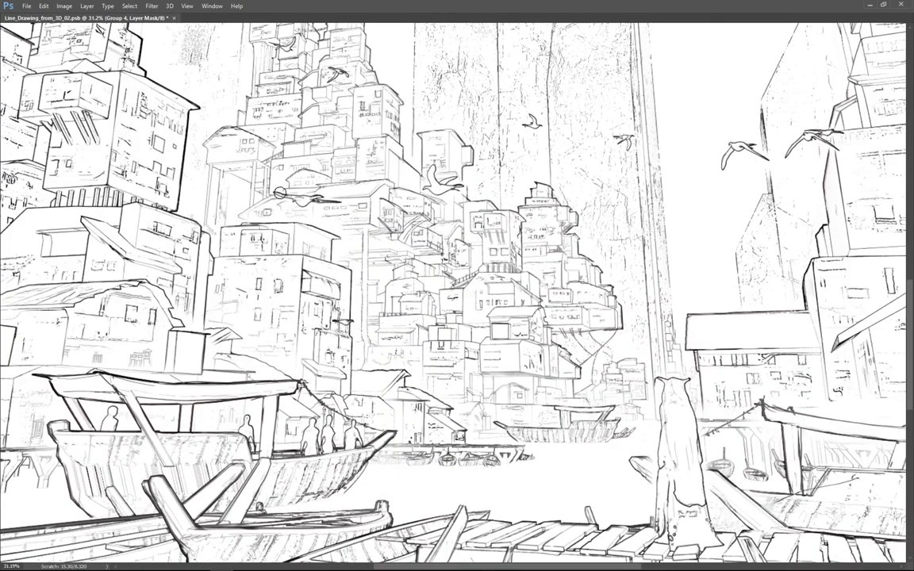
Step: Lower the opacity of Color Fill 6 to 59% and check the effect on the whole drawing
{"action": "key", "text": "Tab"}
{"action": "key", "text": "alt+bracketleft"}
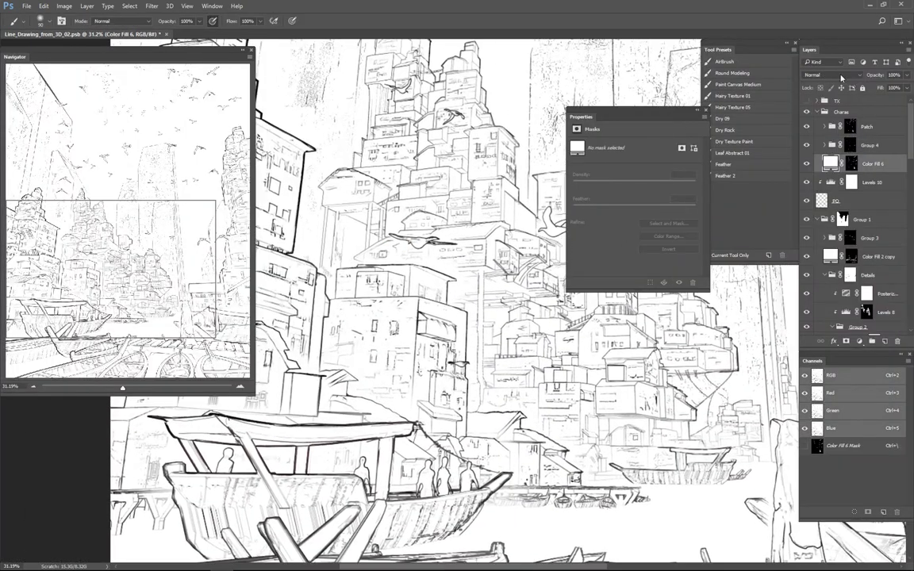
{"action": "scroll", "coordinate": [604, 397], "scroll_direction": "down", "scroll_amount": 2, "text": "alt"}
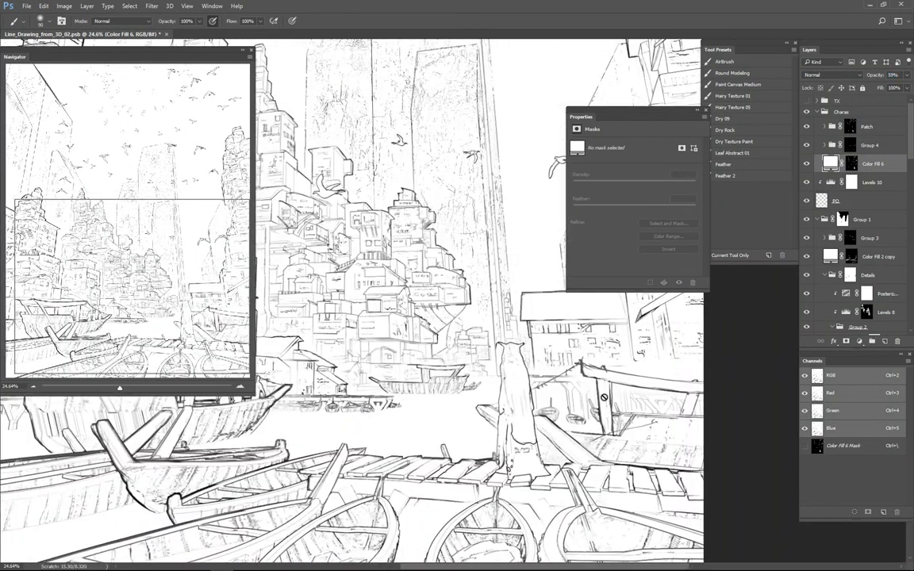
{"action": "scroll", "coordinate": [523, 321], "scroll_direction": "down", "scroll_amount": 3, "text": "alt"}
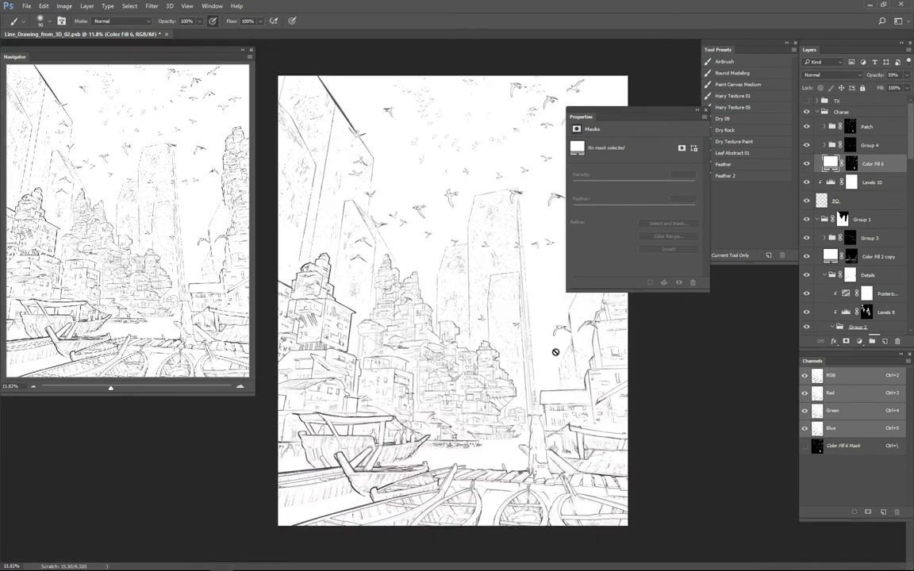
Step: Show and expand the TX paper texture group and try it at 43% opacity
{"action": "left_click", "coordinate": [806, 101]}
{"action": "left_click", "coordinate": [818, 101]}
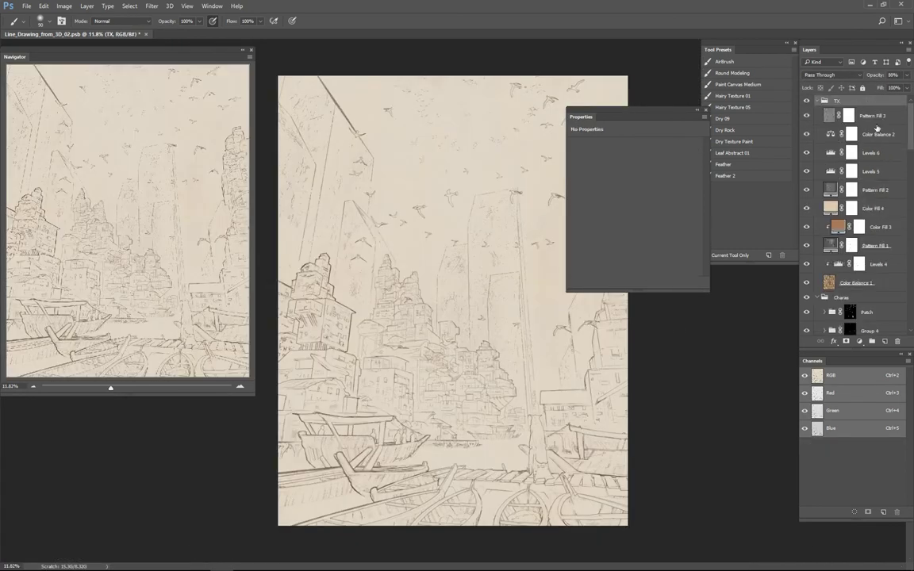
{"action": "scroll", "coordinate": [611, 247], "scroll_direction": "up", "scroll_amount": 1, "text": "alt"}
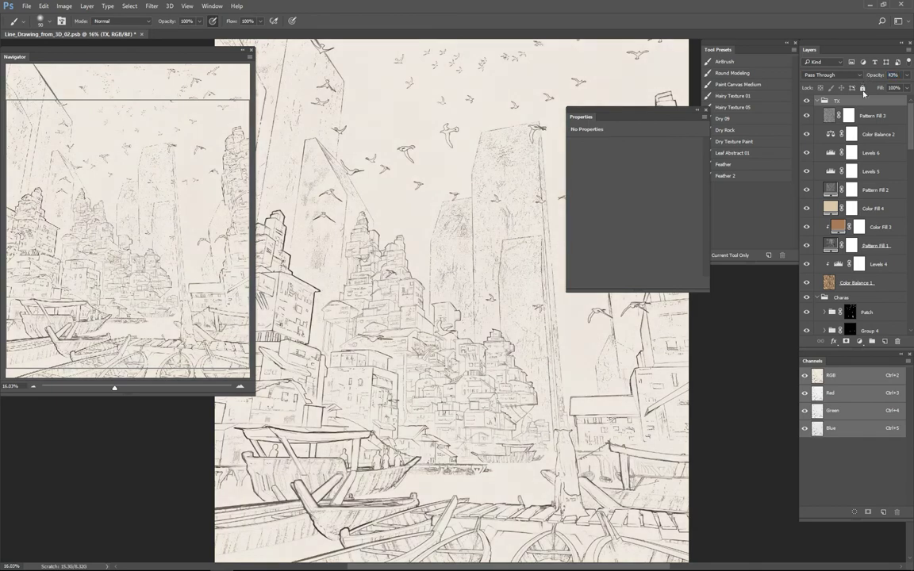
Step: Group the TX layers from Color Balance 2 down to Color Balance 1, leaving Pattern Fill 3 outside
{"action": "left_click", "coordinate": [851, 134]}
{"action": "left_click", "coordinate": [882, 275], "text": "shift"}
{"action": "key", "text": "ctrl+g"}
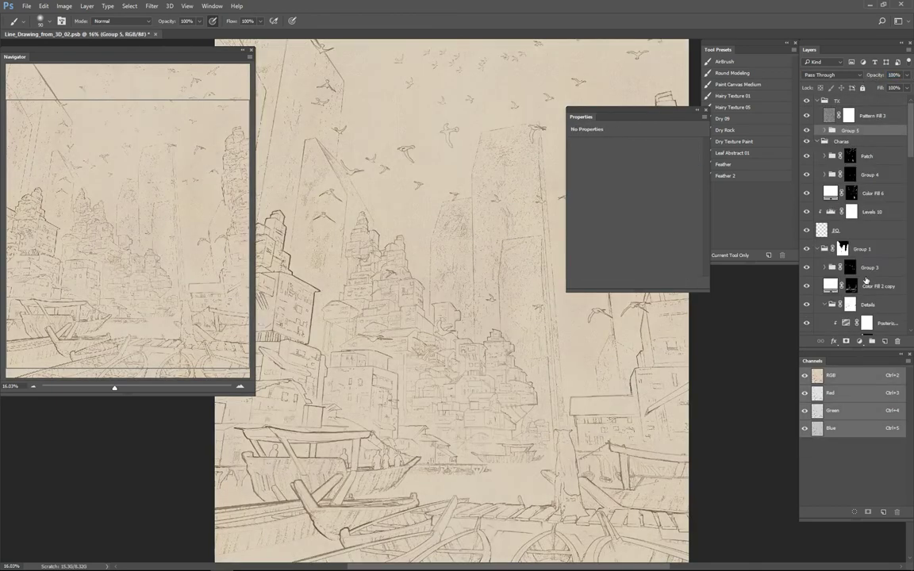
Step: Lower the opacity of Group 5 to fade the paper tint, and check the Pattern Fill 3 grain by toggling its visibility
{"action": "scroll", "coordinate": [667, 231], "scroll_direction": "up", "scroll_amount": 3, "text": "alt"}
{"action": "left_click", "coordinate": [869, 75]}
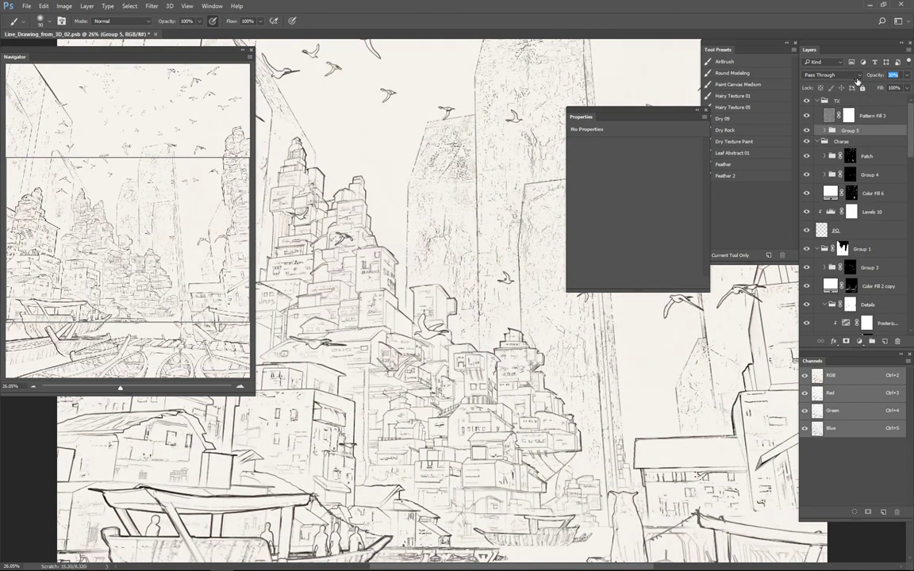
{"action": "left_click", "coordinate": [871, 116]}
{"action": "left_click_drag", "start_coordinate": [587, 353], "coordinate": [545, 350]}
{"action": "scroll", "coordinate": [544, 350], "scroll_direction": "up", "scroll_amount": 5, "text": "alt"}
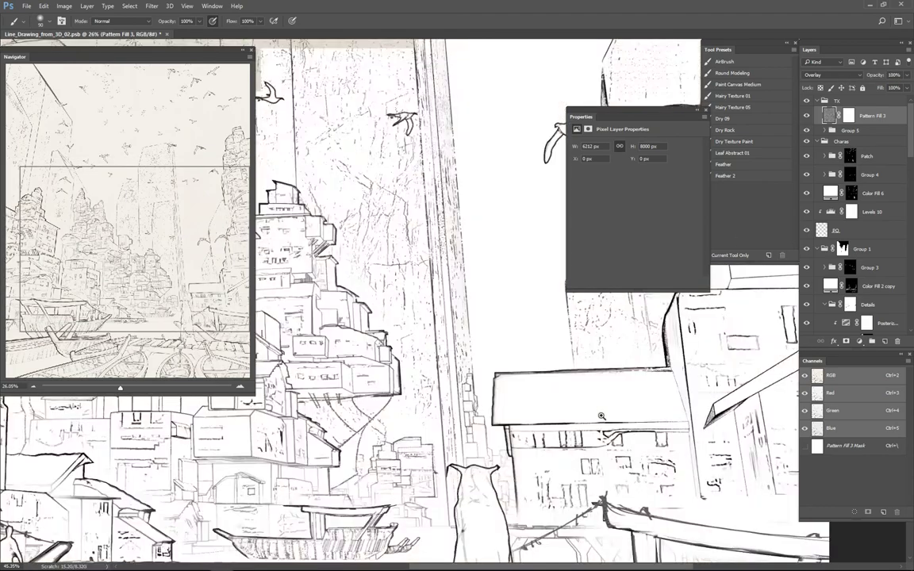
{"action": "left_click", "coordinate": [807, 116]}
{"action": "scroll", "coordinate": [629, 374], "scroll_direction": "down", "scroll_amount": 6, "text": "alt"}
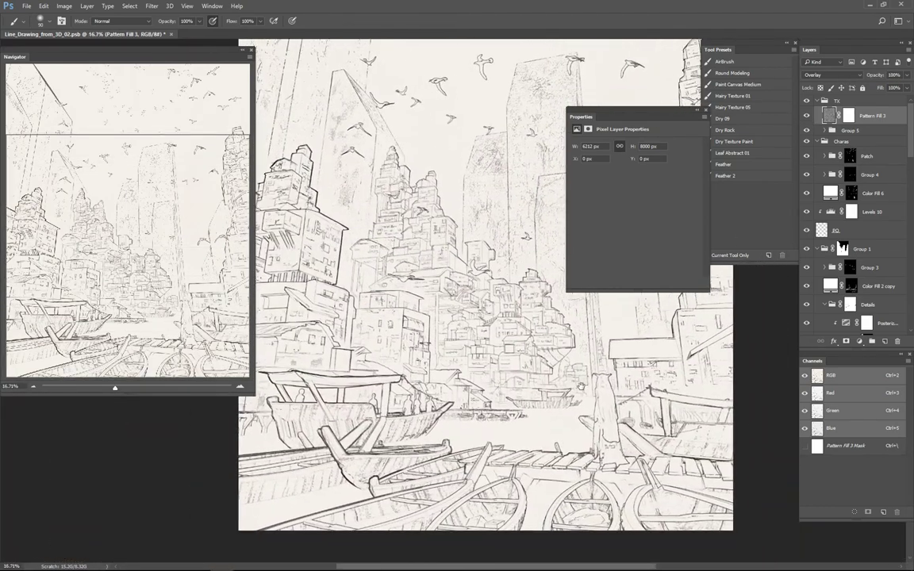
{"action": "key", "text": "Tab"}
{"action": "key", "text": "ctrl+plus"}
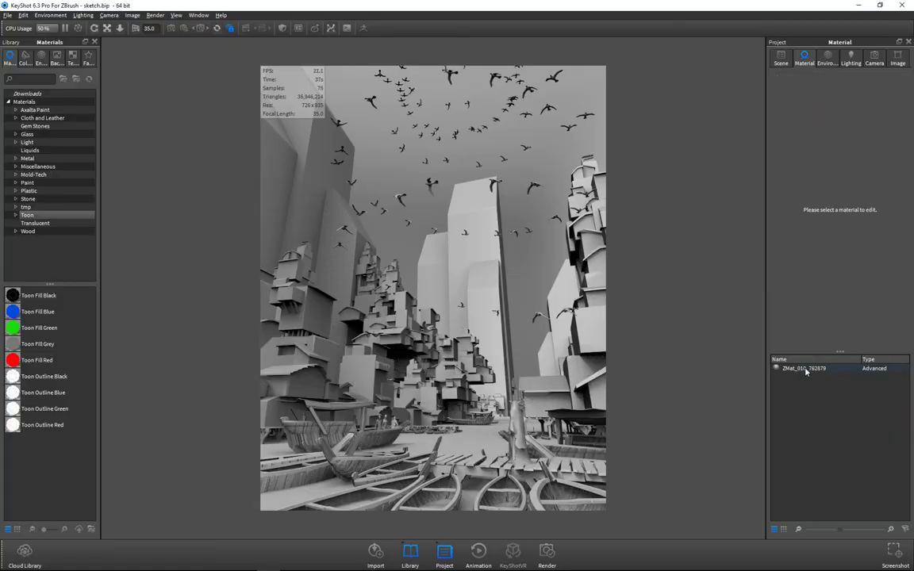
Step: Switch to KeyShot, change the ZMat_010_762879 material type to Diffuse and set its colour value to 50%
{"action": "left_click", "coordinate": [758, 369]}
{"action": "left_click", "coordinate": [852, 126]}
{"action": "left_click", "coordinate": [850, 139]}
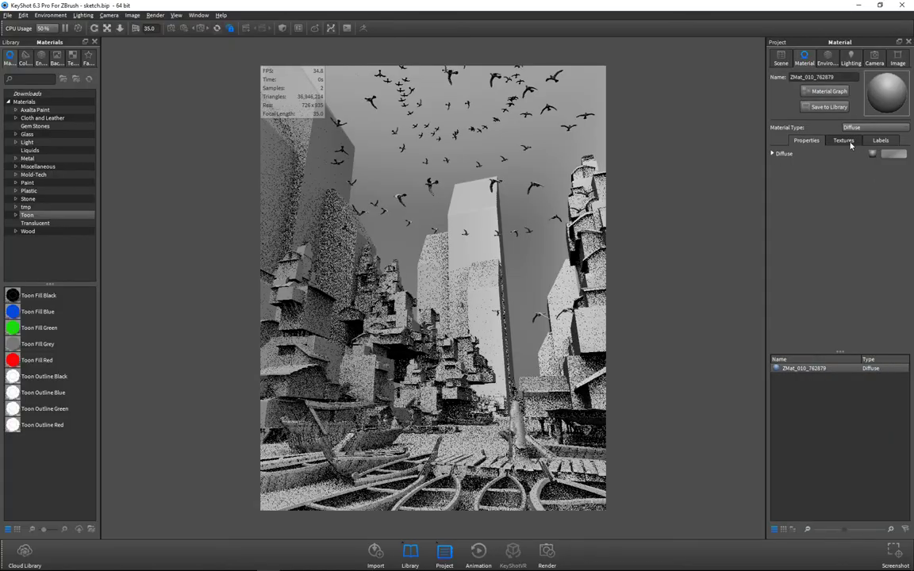
{"action": "left_click", "coordinate": [893, 153]}
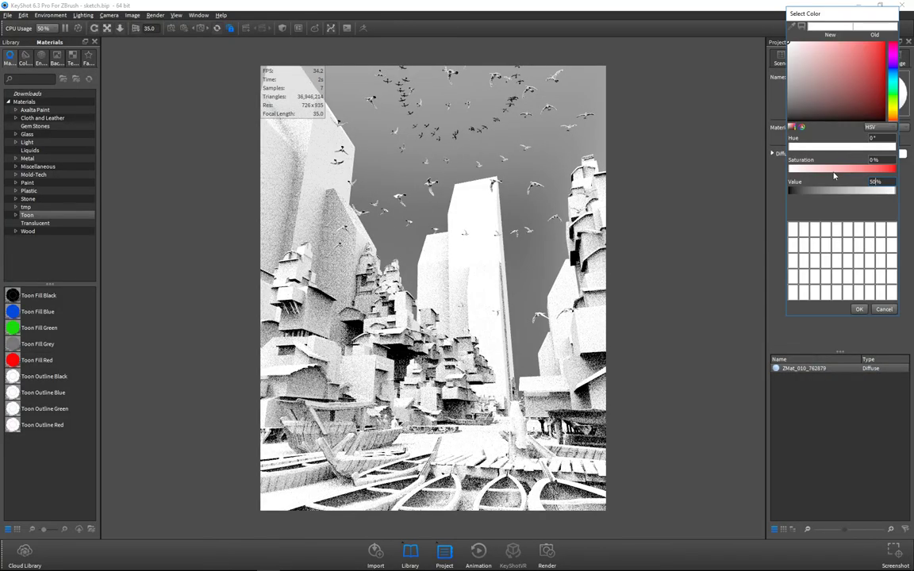
Step: Light the scene with the outdoor Dosch-Design_Dirt-Lot_2k environment and set its contrast to 1.5
{"action": "left_click", "coordinate": [42, 57]}
{"action": "left_click_drag", "start_coordinate": [36, 259], "coordinate": [483, 284]}
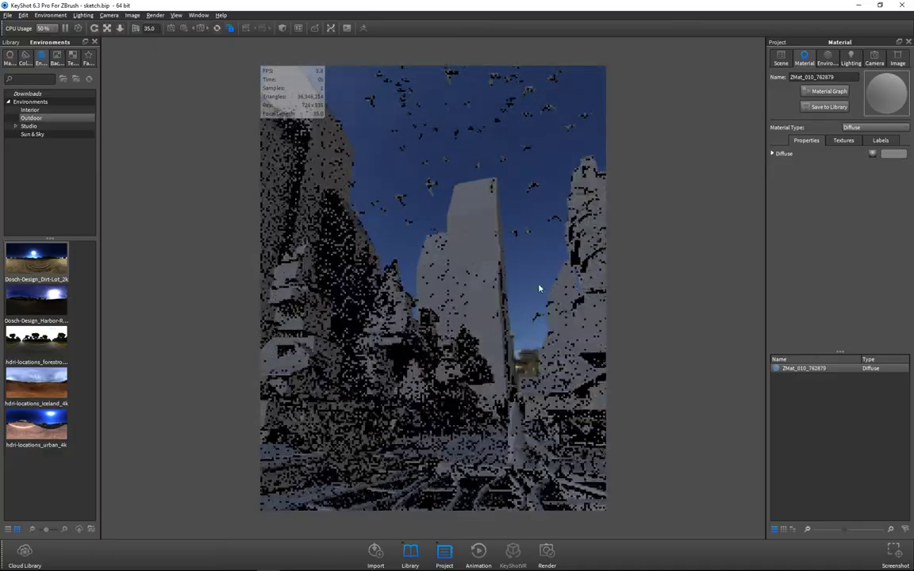
{"action": "left_click", "coordinate": [827, 62]}
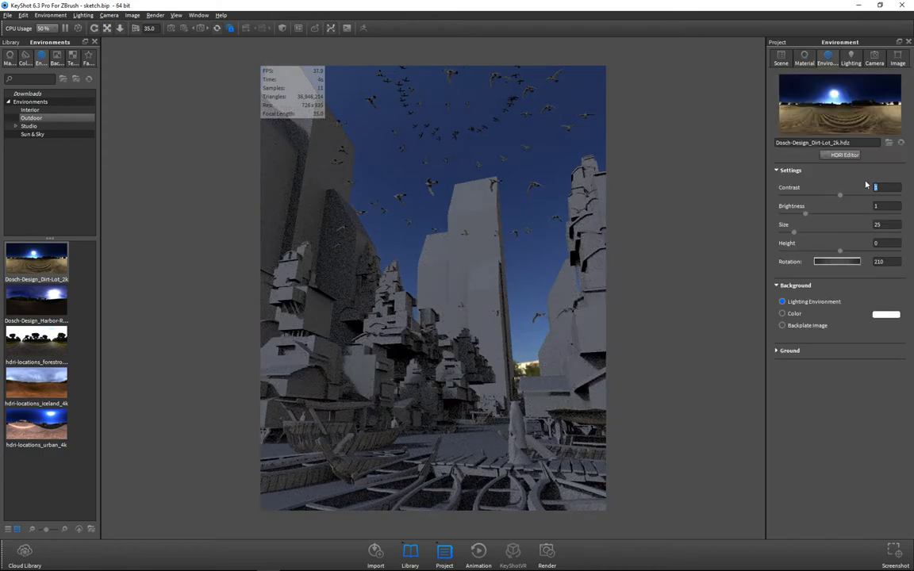
{"action": "key", "text": "Return"}
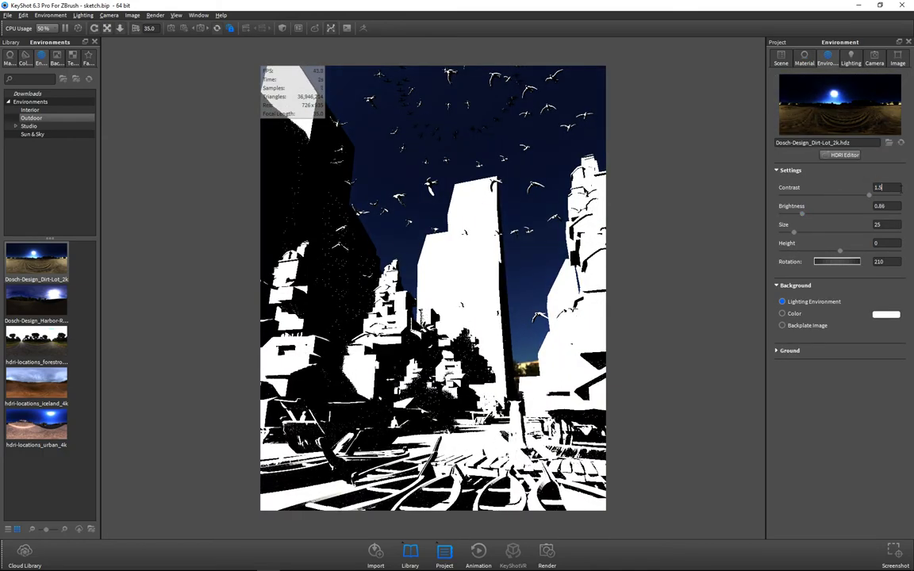
Step: Set the environment brightness to 1 and rotate the environment to 35.5 so the light comes from the opposite side
{"action": "type", "text": "1"}
{"action": "key", "text": "Return"}
{"action": "left_click_drag", "start_coordinate": [476, 255], "coordinate": [531, 282], "text": "ctrl"}
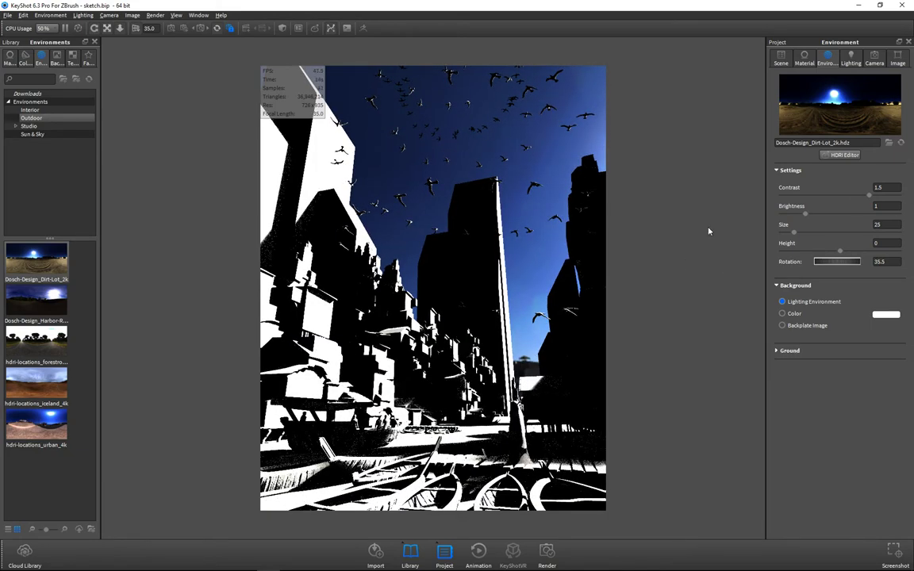
Step: Render a 1941 x 2500 JPEG still named sketch.740, keep the finished image and close the render settings
{"action": "key", "text": "ctrl+p"}
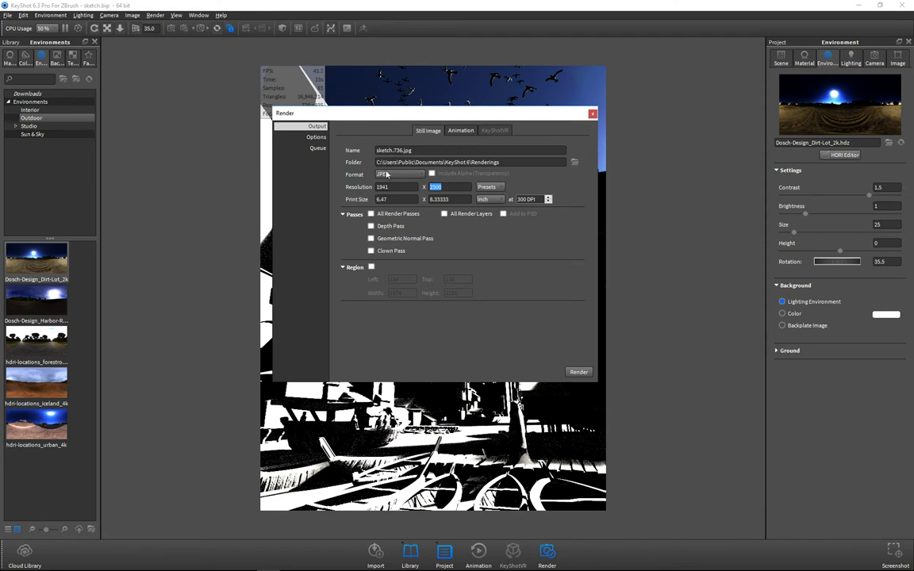
{"action": "left_click", "coordinate": [316, 138]}
{"action": "left_click", "coordinate": [586, 374]}
{"action": "left_click", "coordinate": [481, 238]}
{"action": "left_click", "coordinate": [586, 374]}
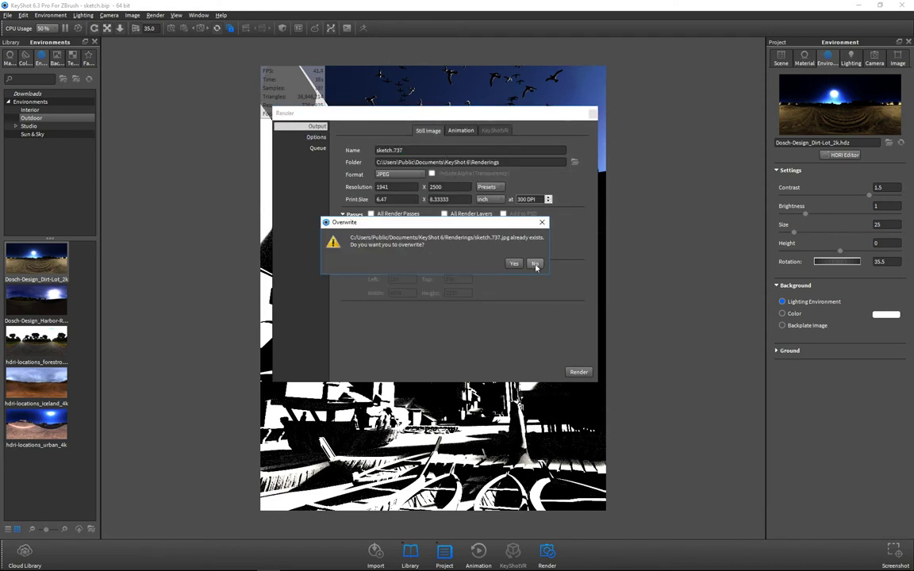
{"action": "left_click", "coordinate": [481, 238]}
{"action": "type", "text": "740"}
{"action": "key", "text": "Return"}
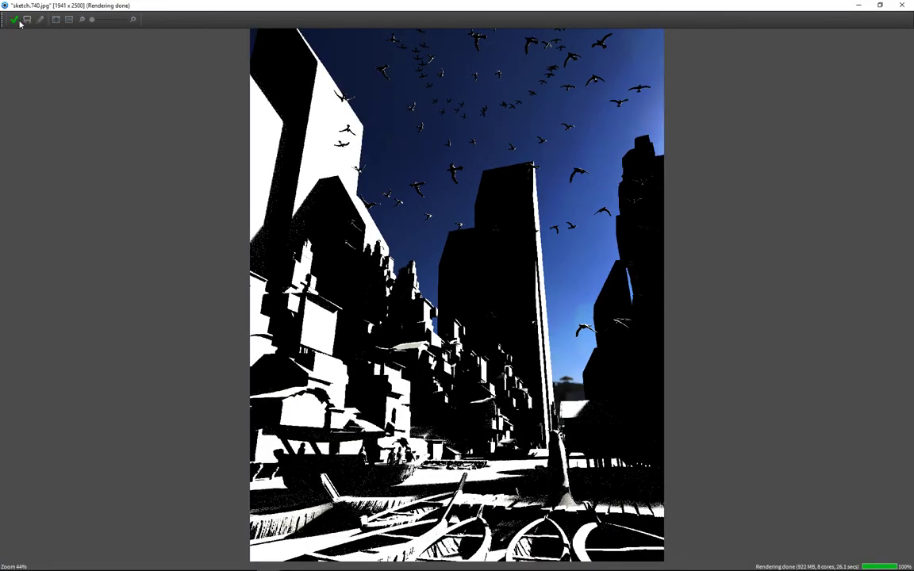
{"action": "left_click", "coordinate": [14, 21]}
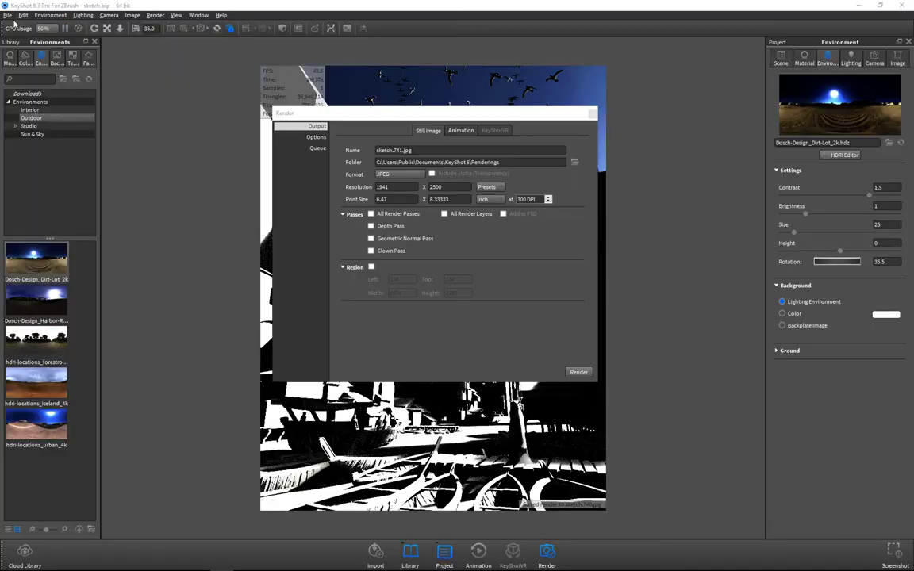
{"action": "left_click", "coordinate": [592, 115]}
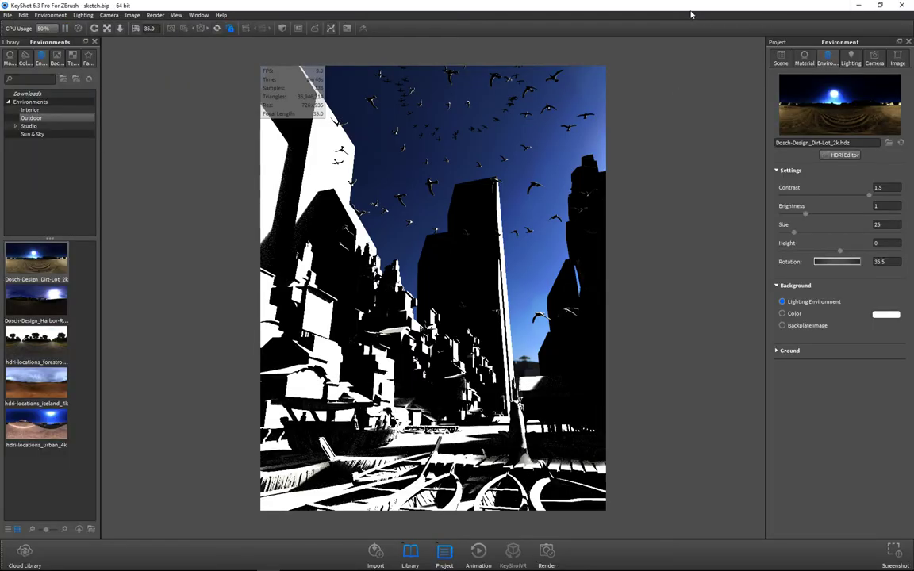
Step: Switch to Photoshop, place the sketch.740 render between the TX and Charas groups and enlarge it roughly over the whole canvas
{"action": "left_click", "coordinate": [910, 6]}
{"action": "left_click", "coordinate": [814, 103]}
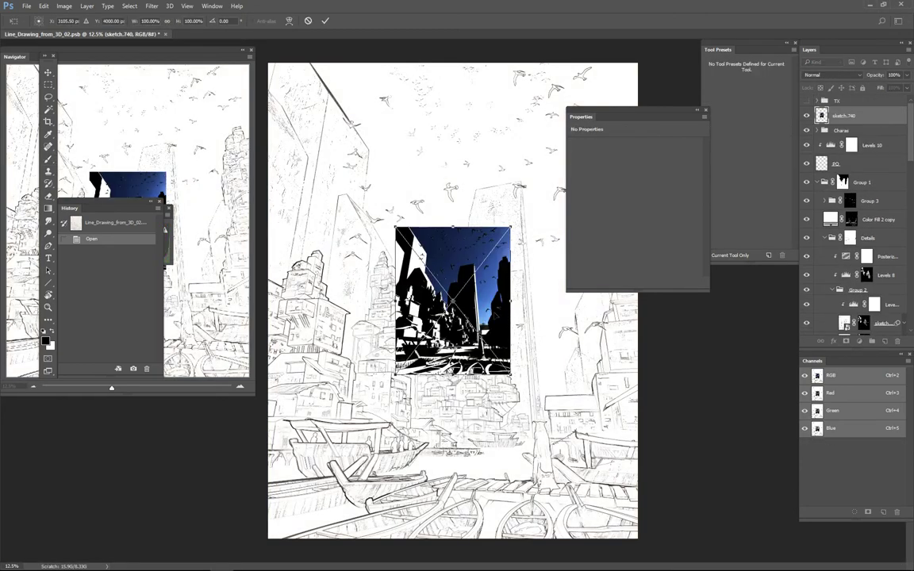
{"action": "left_click_drag", "start_coordinate": [452, 300], "coordinate": [325, 136]}
{"action": "left_click_drag", "start_coordinate": [383, 210], "coordinate": [639, 555]}
Step: Refine the placed render's scale to about 320% so its edges match the canvas exactly, and commit the placement
{"action": "scroll", "coordinate": [655, 444], "scroll_direction": "up", "scroll_amount": 5, "text": "alt"}
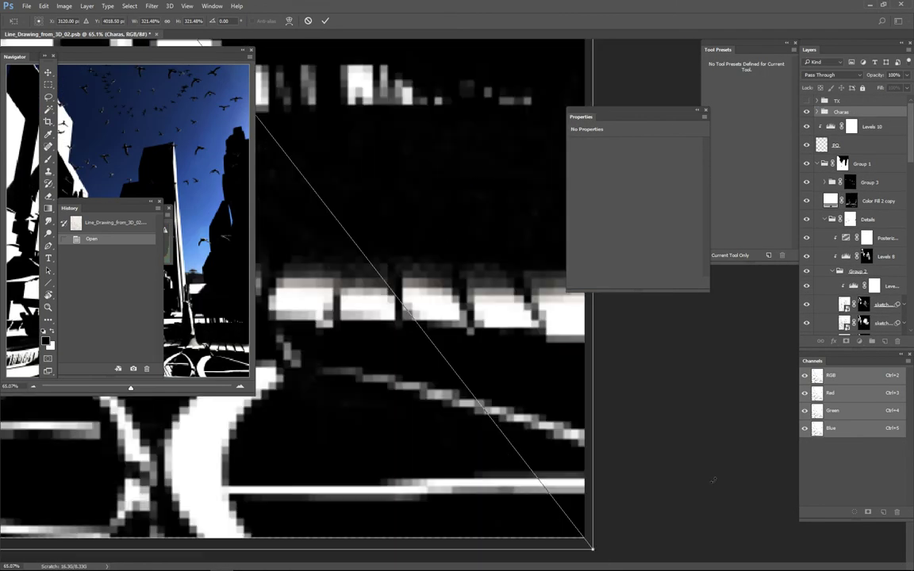
{"action": "scroll", "coordinate": [712, 480], "scroll_direction": "up", "scroll_amount": 8, "text": "alt"}
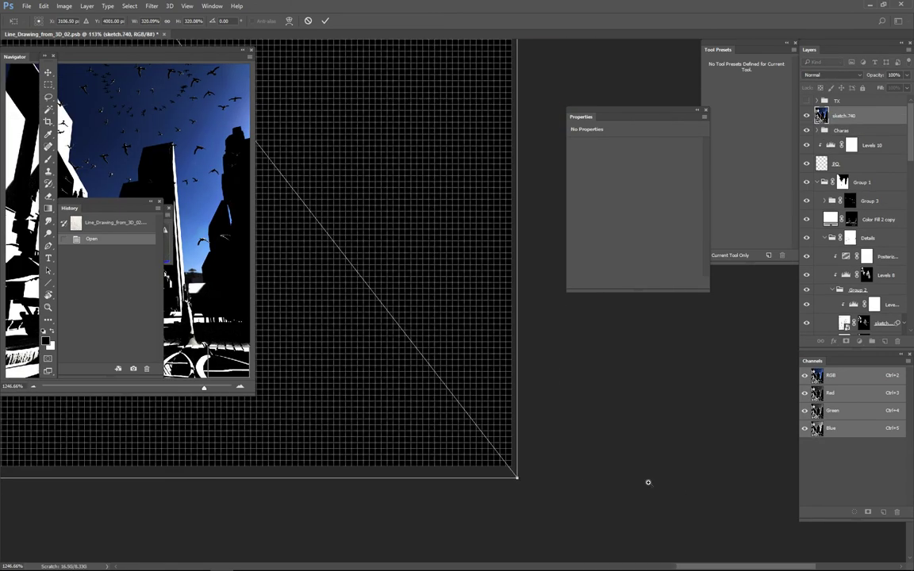
{"action": "scroll", "coordinate": [647, 482], "scroll_direction": "down", "scroll_amount": 12, "text": "alt"}
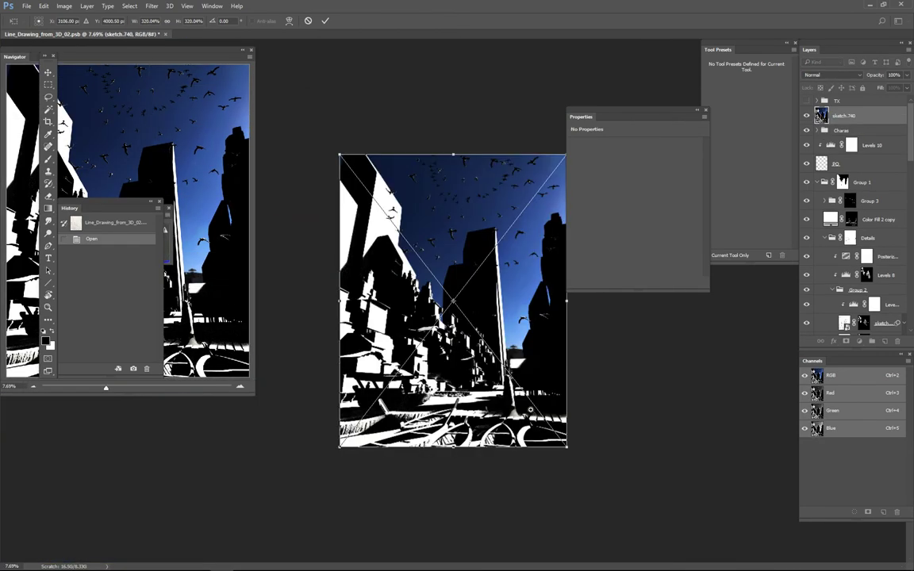
{"action": "scroll", "coordinate": [424, 397], "scroll_direction": "up", "scroll_amount": 8, "text": "alt"}
{"action": "scroll", "coordinate": [490, 398], "scroll_direction": "down", "scroll_amount": 6, "text": "alt"}
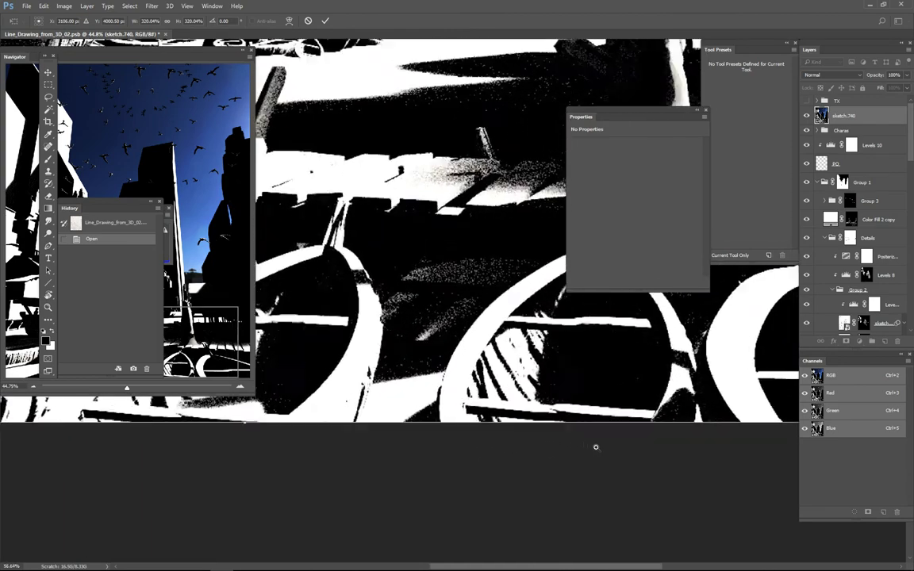
{"action": "scroll", "coordinate": [555, 456], "scroll_direction": "down", "scroll_amount": 3, "text": "alt"}
{"action": "scroll", "coordinate": [367, 397], "scroll_direction": "up", "scroll_amount": 8, "text": "alt"}
{"action": "key", "text": "b"}
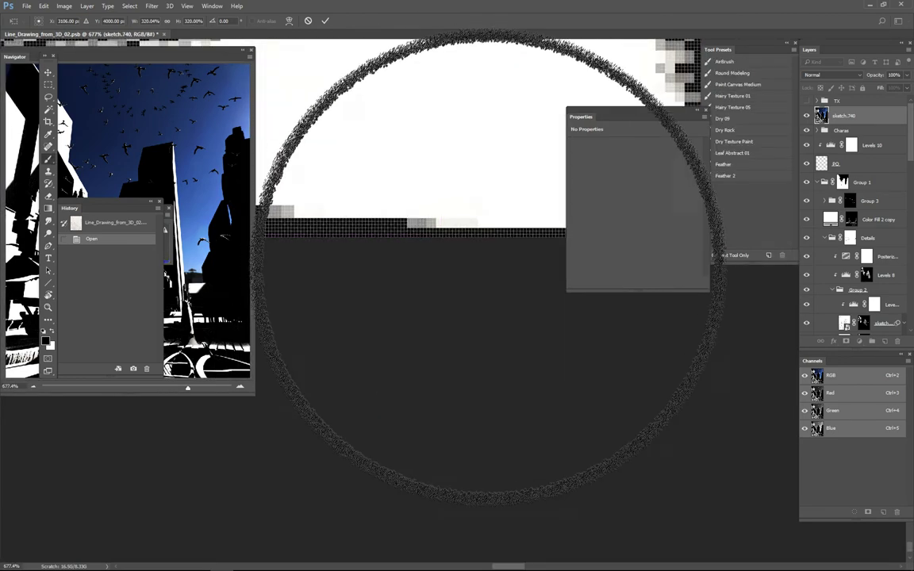
{"action": "key", "text": "Return"}
Step: Mask sketch.740 with the Group 1 mask, show the TX group, and blend the render as Multiply at 46% opacity
{"action": "scroll", "coordinate": [632, 224], "scroll_direction": "down", "scroll_amount": 10, "text": "alt"}
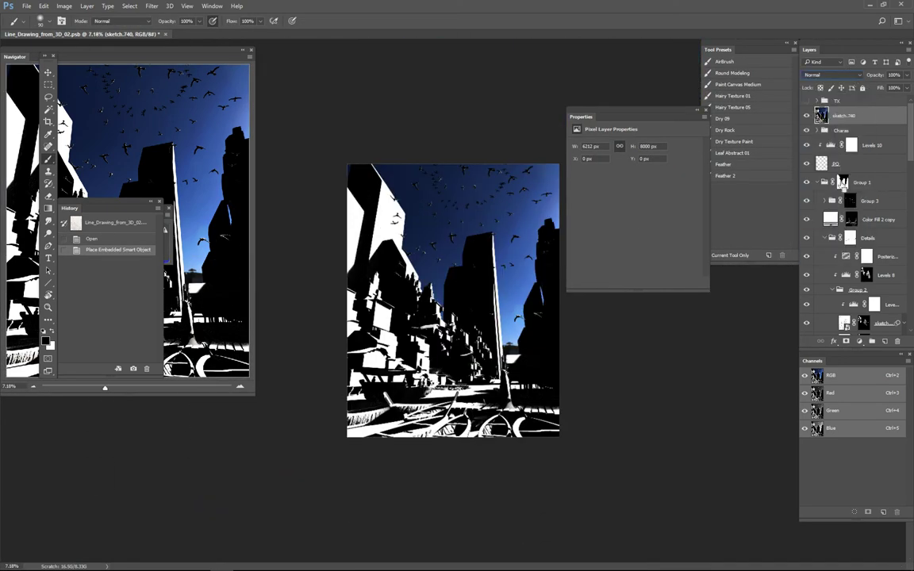
{"action": "key", "text": "ctrl+alt+2"}
{"action": "left_click", "coordinate": [833, 74]}
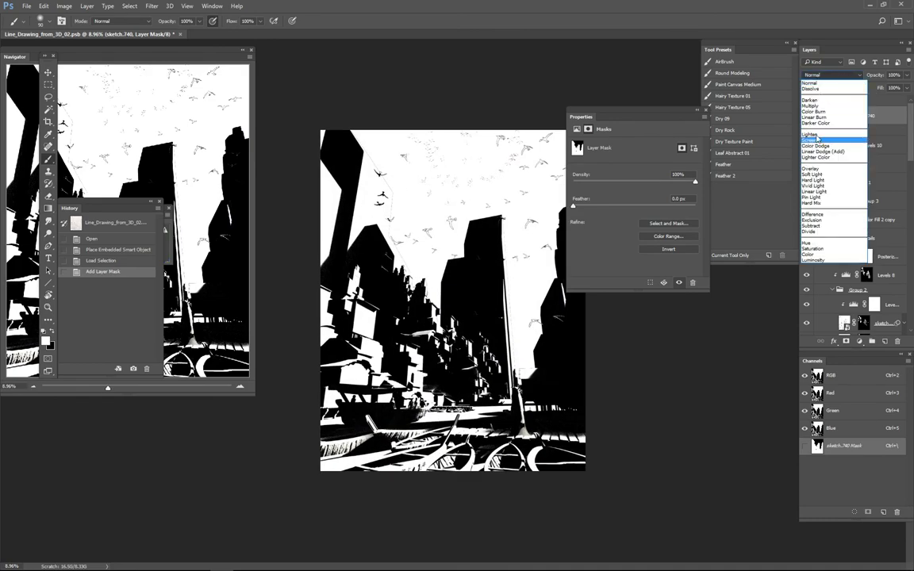
{"action": "left_click", "coordinate": [825, 69]}
{"action": "left_click_drag", "start_coordinate": [853, 74], "coordinate": [815, 102]}
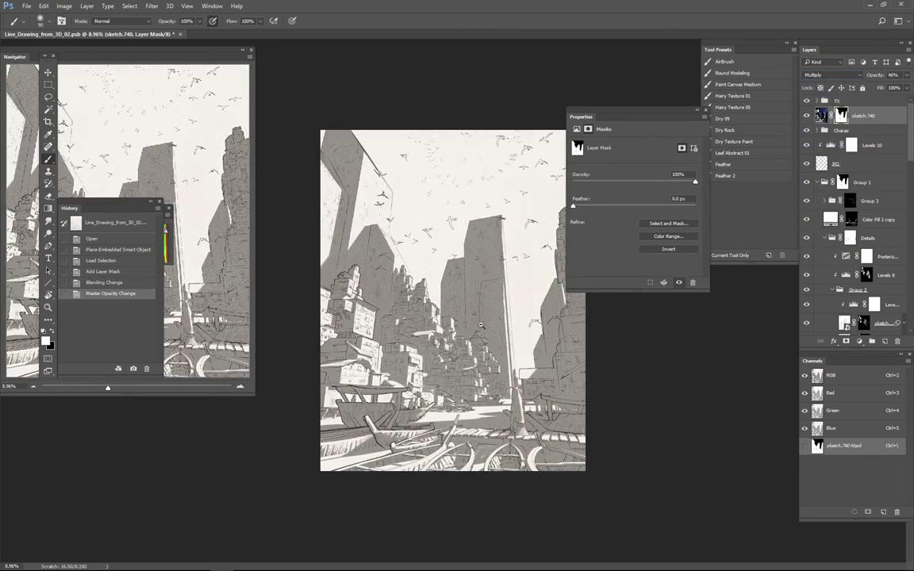
Step: Move the sketch.740 layer above the TX group and set its opacity to 44%
{"action": "key", "text": "ctrl+plus"}
{"action": "mouse_move", "coordinate": [875, 76]}
{"action": "left_mouse_down"}
{"action": "mouse_move", "coordinate": [904, 74]}
{"action": "mouse_move", "coordinate": [785, 73]}
{"action": "mouse_move", "coordinate": [859, 82]}
{"action": "left_mouse_up"}
{"action": "key", "text": "ctrl+minus"}
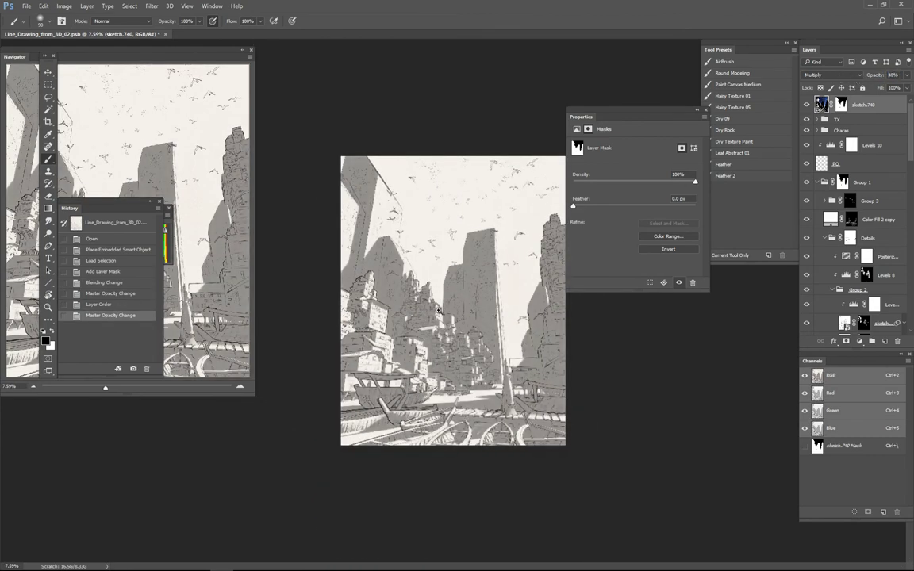
{"action": "key", "text": "ctrl+plus"}
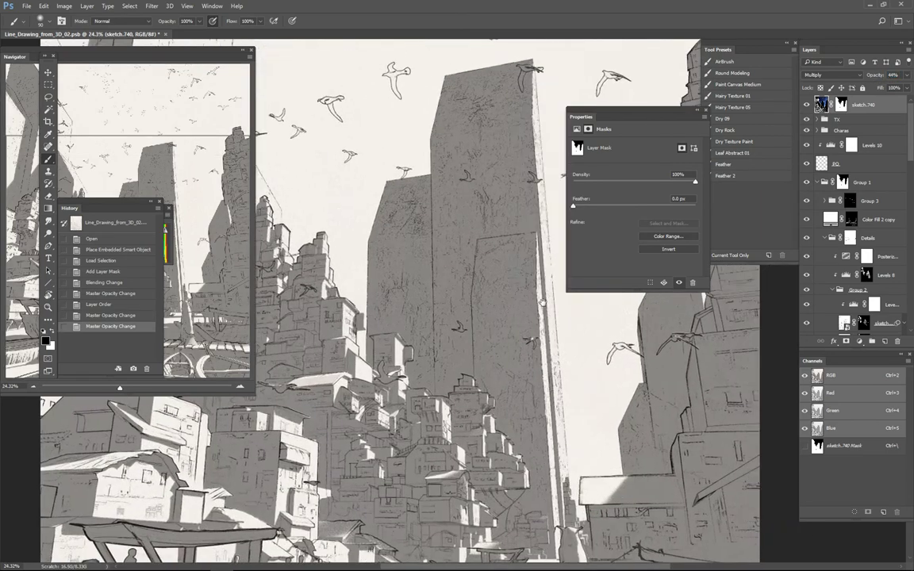
{"action": "key", "text": "ctrl+minus"}
{"action": "left_click_drag", "start_coordinate": [878, 76], "coordinate": [790, 116]}
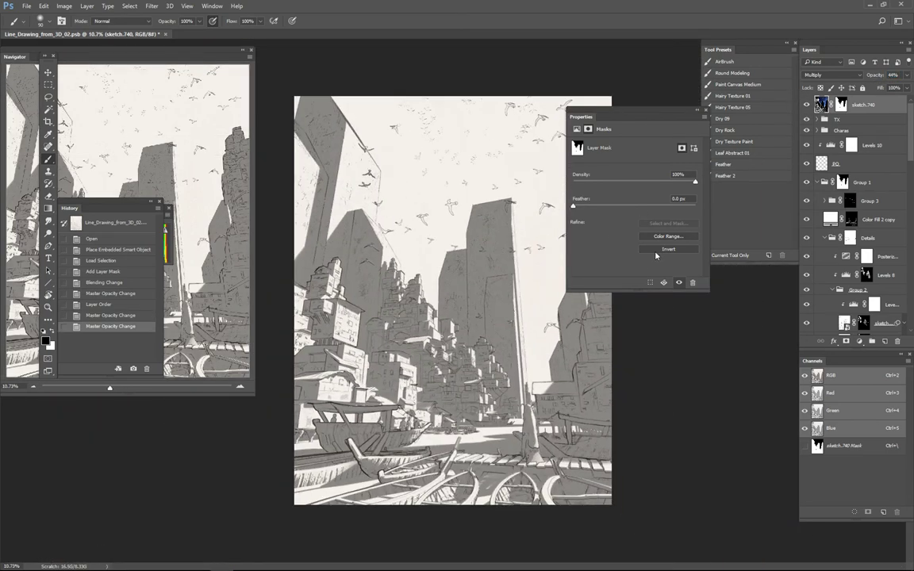
Step: Add a Color Balance adjustment layer at the top of the stack and rename the sketch.740 layer as Shadow Pass
{"action": "key", "text": "ctrl+b"}
{"action": "double_click", "coordinate": [868, 120]}
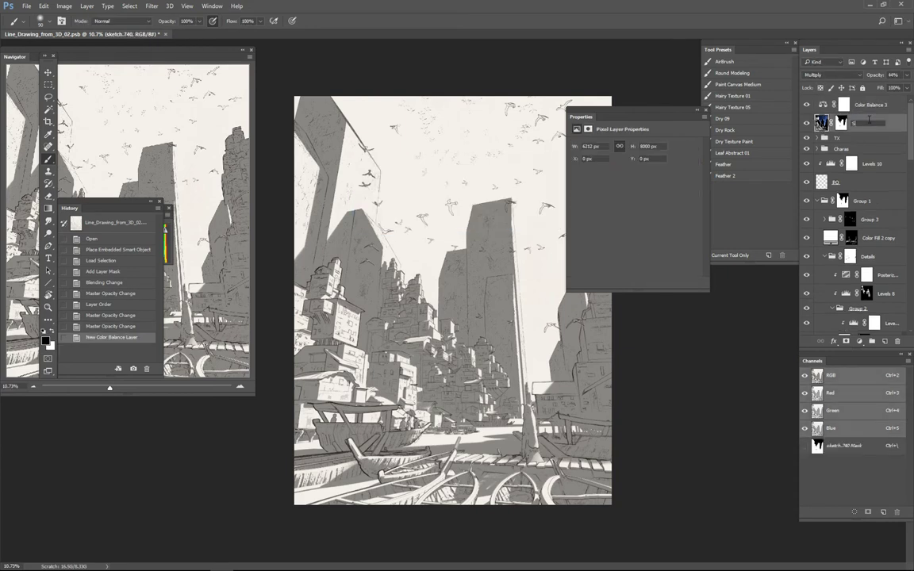
{"action": "type", "text": "Shadow Pass"}
Step: Warm the Shadows tone in Color Balance 3 by setting Cyan-Red to +6 and Yellow-Blue to -8
{"action": "left_click", "coordinate": [869, 104]}
{"action": "key", "text": "shift+Tab"}
{"action": "key", "text": "Up"}
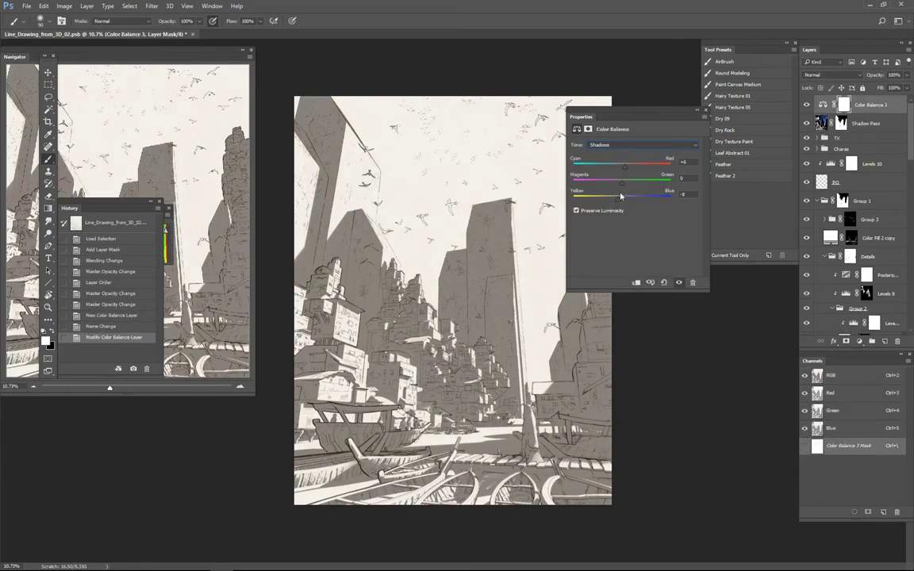
{"action": "key", "text": "F2"}
{"action": "key", "text": "Return"}
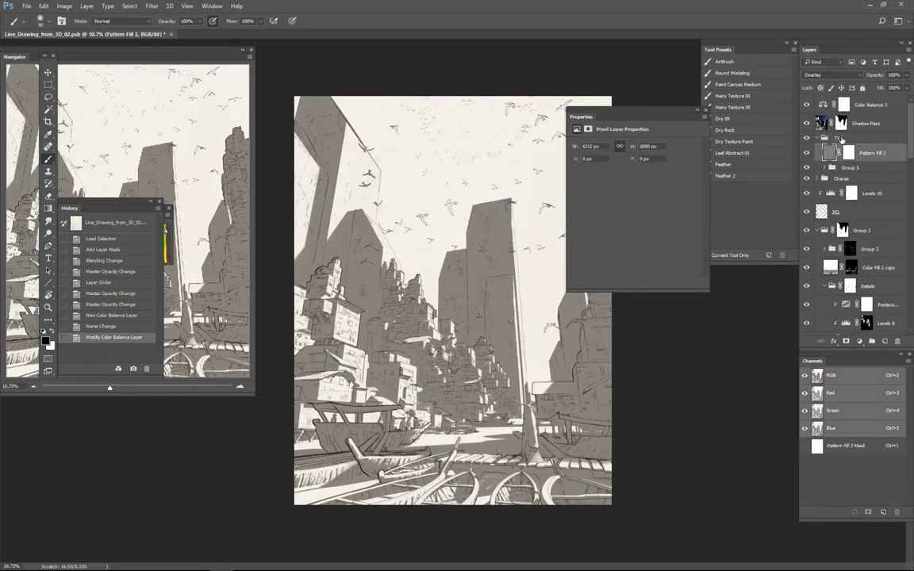
Step: Add a Levels adjustment layer directly below the TX group, set its black input to 77 and delete its mask
{"action": "left_click", "coordinate": [839, 138]}
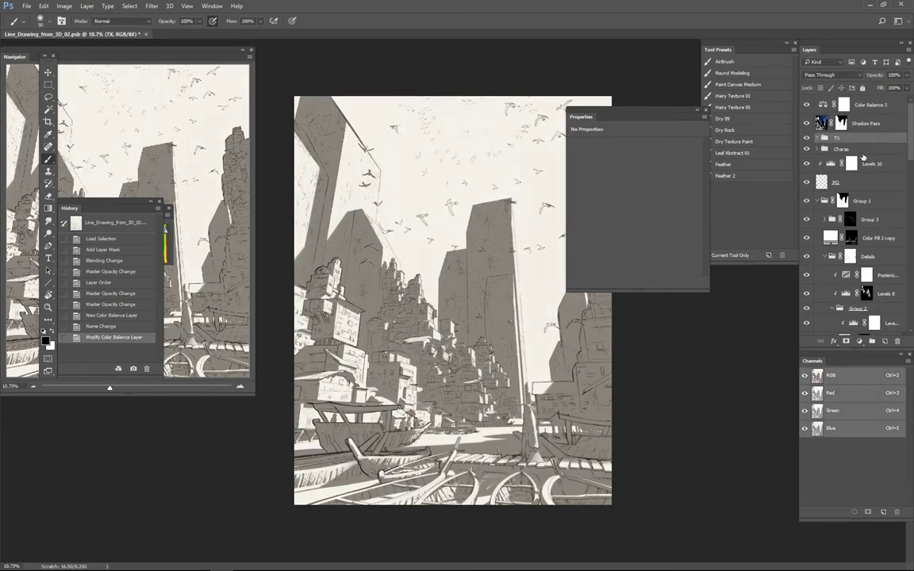
{"action": "key", "text": "ctrl+l"}
{"action": "mouse_move", "coordinate": [585, 212]}
{"action": "left_mouse_down"}
{"action": "mouse_move", "coordinate": [645, 213]}
{"action": "mouse_move", "coordinate": [578, 214]}
{"action": "left_mouse_up"}
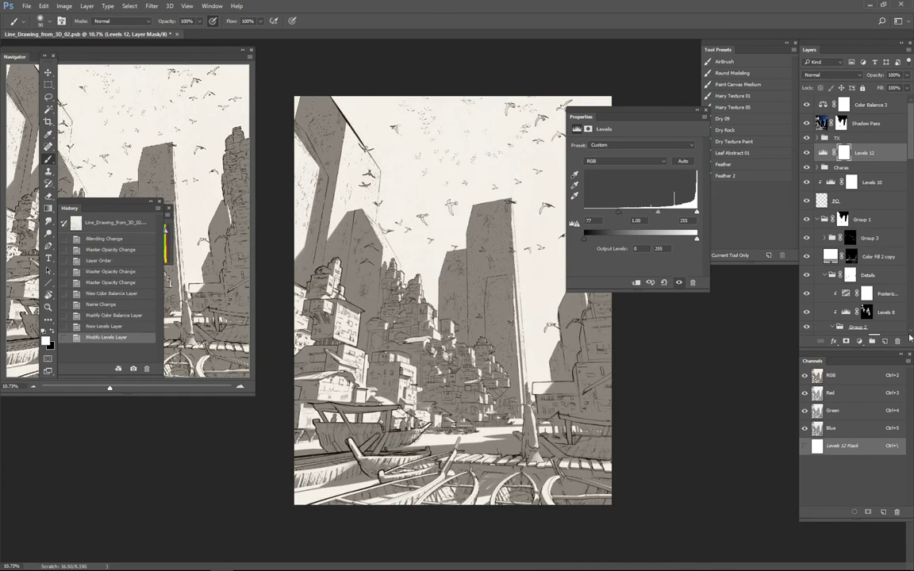
{"action": "left_click", "coordinate": [897, 341]}
{"action": "key", "text": "ctrl+plus"}
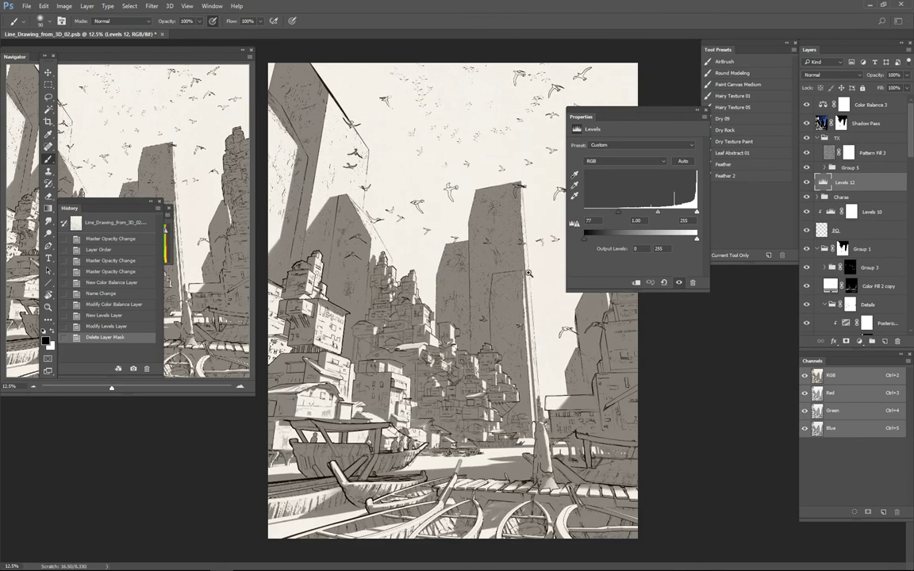
Step: Load the gull and figure mask from the Charas group and fill it into the Shadow Pass mask to shade the gulls
{"action": "left_click", "coordinate": [843, 124]}
{"action": "left_click", "coordinate": [824, 197]}
{"action": "left_click", "coordinate": [850, 212], "text": "ctrl"}
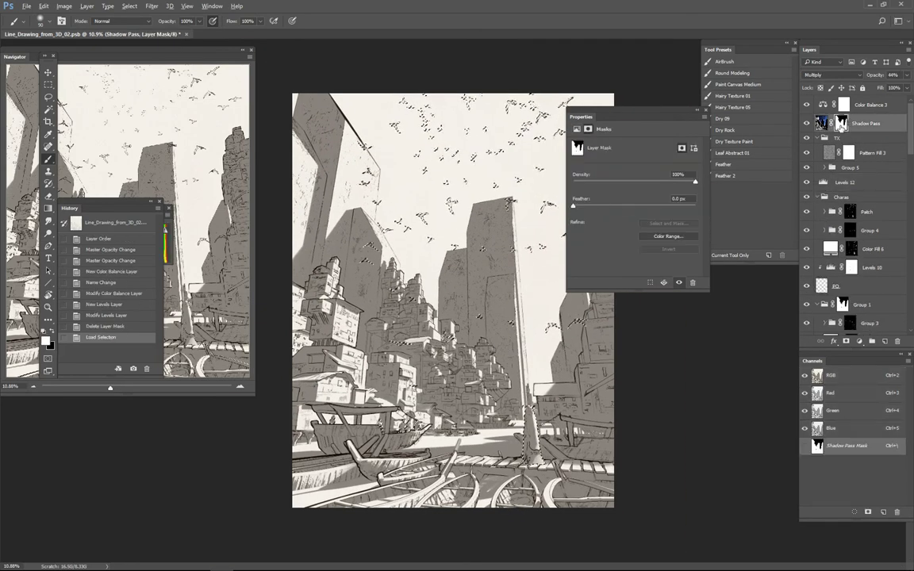
{"action": "key", "text": "ctrl+BackSpace"}
{"action": "key", "text": "ctrl+d"}
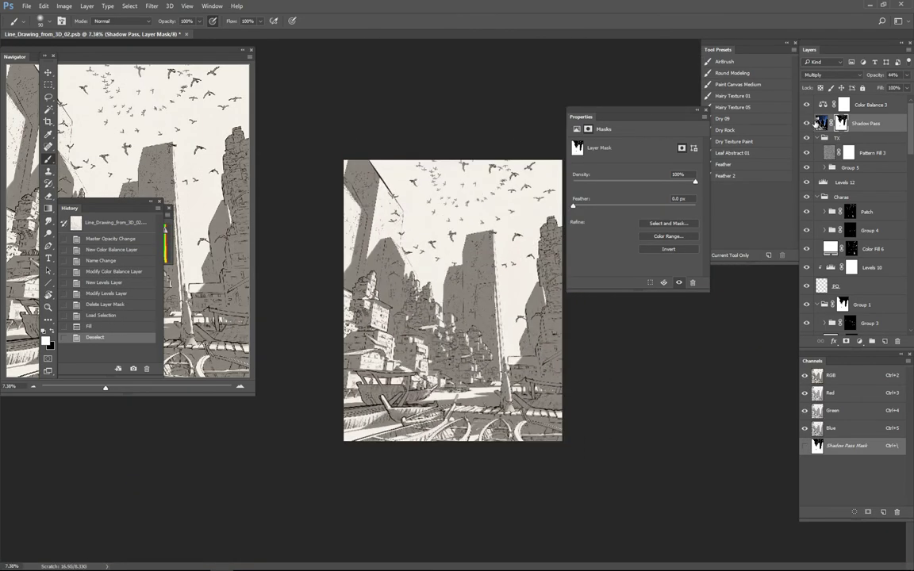
Step: Compare the drawing with the Shadow Pass layer mask disabled and enabled
{"action": "left_click", "coordinate": [817, 123], "text": "shift"}
{"action": "left_click", "coordinate": [818, 123], "text": "shift"}
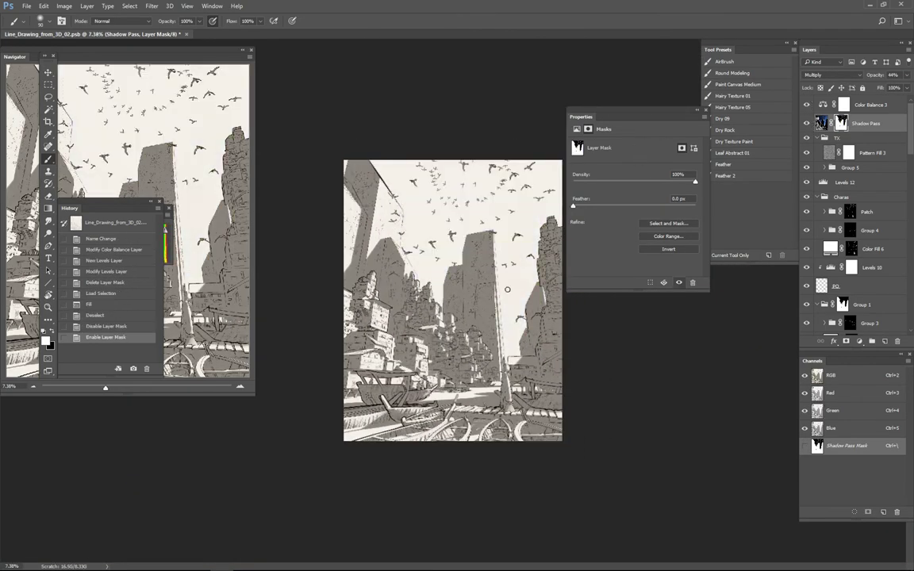
{"action": "scroll", "coordinate": [507, 289], "scroll_direction": "down", "scroll_amount": 1, "text": "alt"}
{"action": "left_click", "coordinate": [841, 123], "text": "shift"}
{"action": "left_click", "coordinate": [841, 123], "text": "shift"}
Step: Duplicate the Shadow Pass layer, set the copy's blend mode to Luminosity and invert its mask so it affects the sky
{"action": "key", "text": "ctrl+j"}
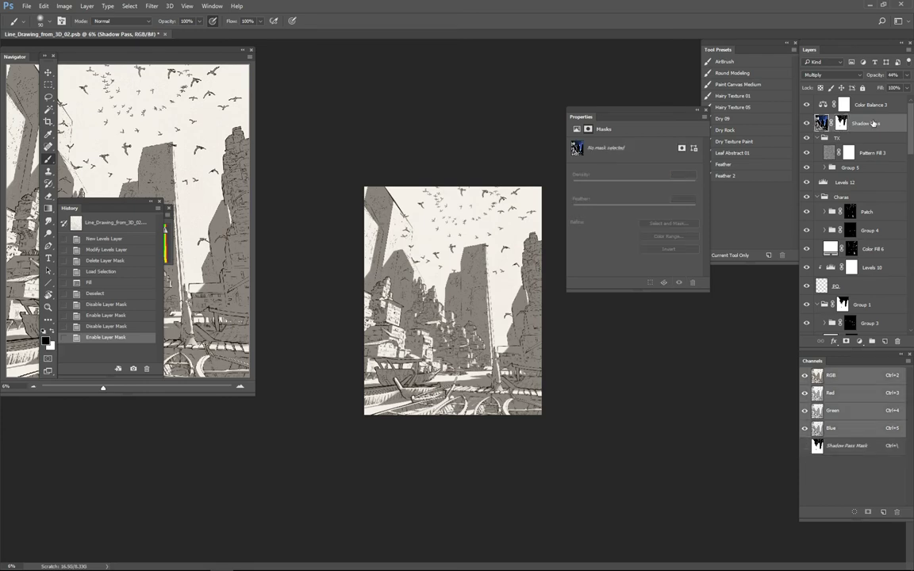
{"action": "left_click", "coordinate": [833, 74]}
{"action": "left_click", "coordinate": [769, 255]}
{"action": "key", "text": "ctrl+i"}
Step: Brighten the Shadow Pass copy image with Levels at white input 76 and set the layer's opacity to 48%
{"action": "left_click", "coordinate": [821, 123]}
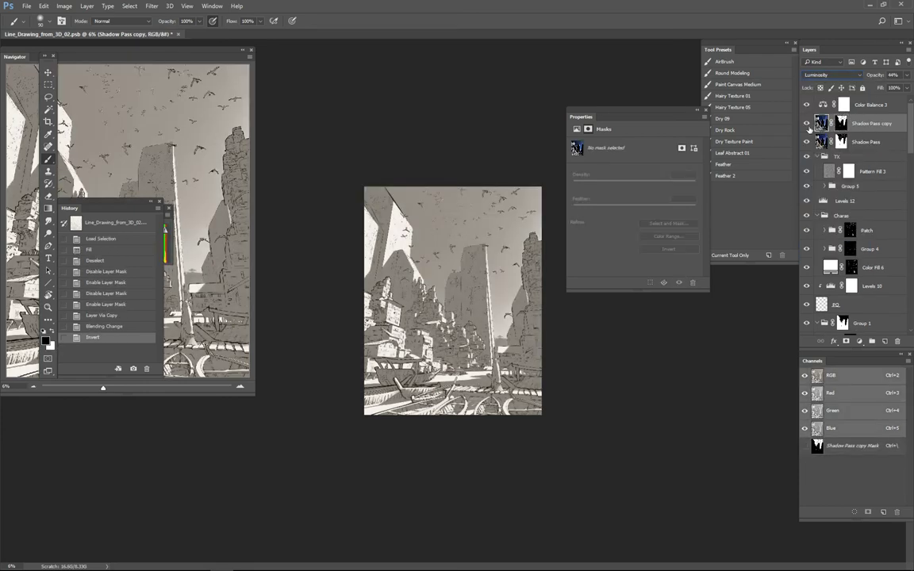
{"action": "key", "text": "ctrl+l"}
{"action": "left_click_drag", "start_coordinate": [724, 144], "coordinate": [625, 159]}
{"action": "key", "text": "p"}
{"action": "key", "text": "p"}
{"action": "key", "text": "p"}
{"action": "key", "text": "p"}
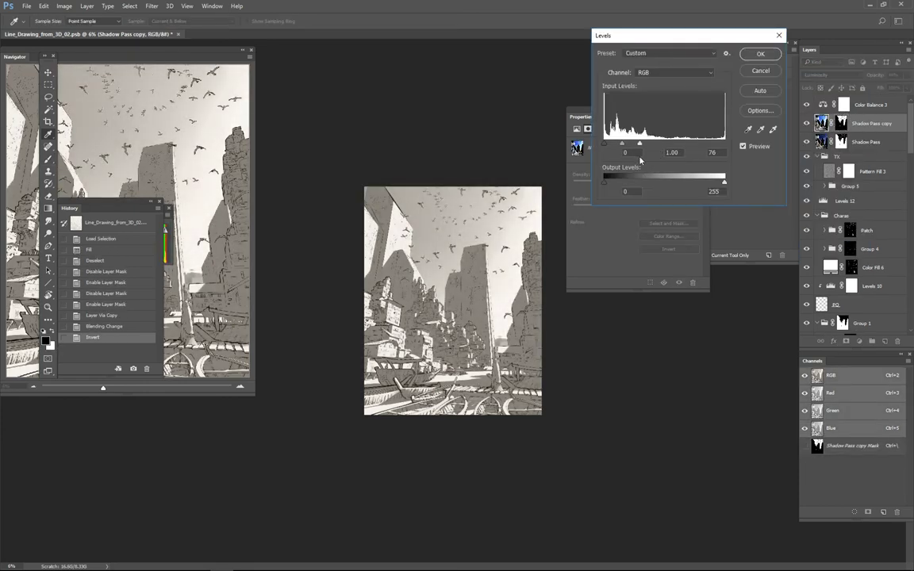
{"action": "key", "text": "Return"}
{"action": "key", "text": "b"}
{"action": "left_click_drag", "start_coordinate": [875, 74], "coordinate": [869, 76]}
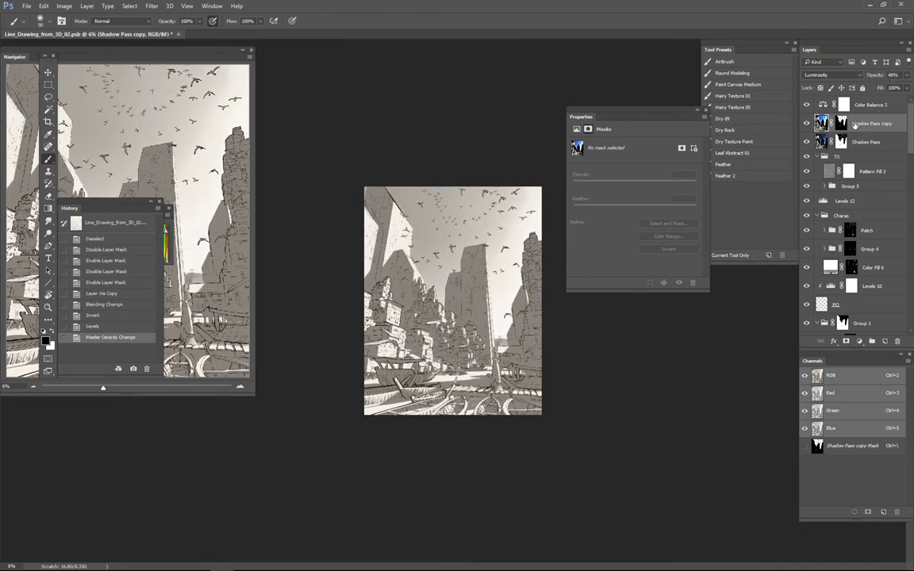
Step: Paint white into the sky near the horizon on the Shadow Pass copy image with a 1200 px brush
{"action": "left_click", "coordinate": [841, 122]}
{"action": "scroll", "coordinate": [452, 301], "scroll_direction": "up", "scroll_amount": 2, "text": "alt"}
{"action": "key", "text": "ctrl+2"}
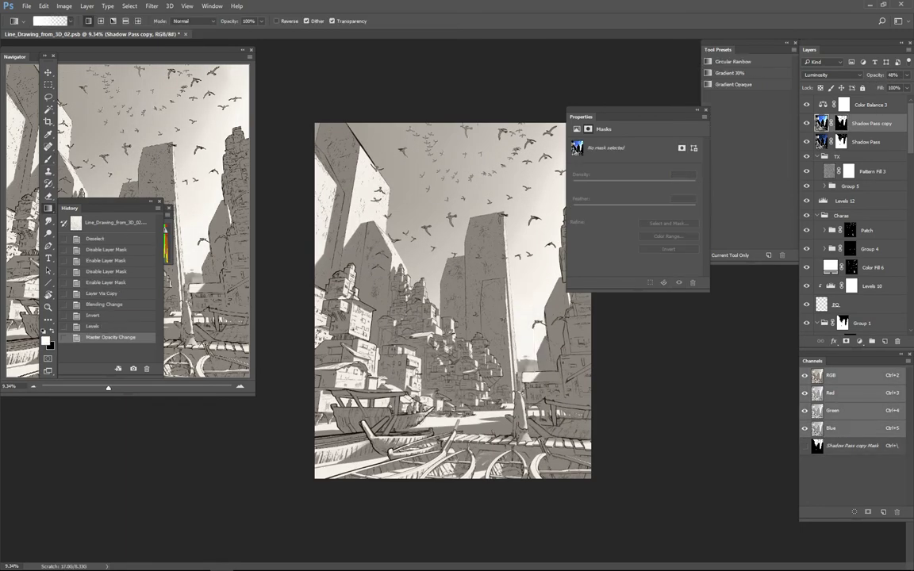
{"action": "key", "text": "bracketright"}
{"action": "key", "text": "bracketright"}
{"action": "key", "text": "bracketright"}
{"action": "key", "text": "bracketright"}
{"action": "key", "text": "bracketright"}
{"action": "key", "text": "bracketright"}
{"action": "key", "text": "bracketright"}
{"action": "key", "text": "bracketright"}
{"action": "key", "text": "bracketright"}
{"action": "key", "text": "bracketright"}
{"action": "key", "text": "bracketright"}
{"action": "key", "text": "bracketright"}
{"action": "key", "text": "bracketright"}
{"action": "key", "text": "bracketright"}
{"action": "key", "text": "bracketright"}
{"action": "left_click", "coordinate": [473, 338]}
{"action": "scroll", "coordinate": [505, 317], "scroll_direction": "down", "scroll_amount": 2, "text": "alt"}
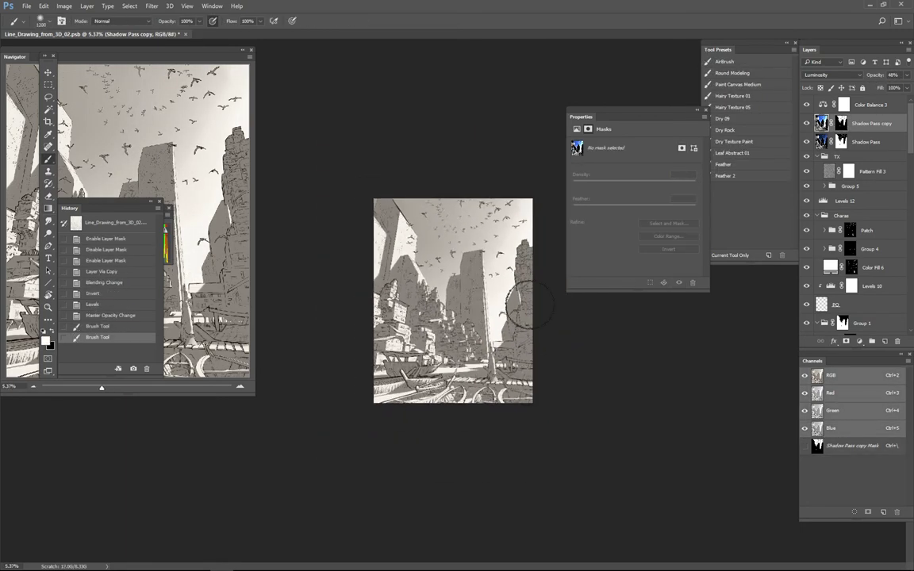
Step: Lighten the lower sky on the Shadow Pass copy with an upward white-to-transparent gradient and save the document
{"action": "key", "text": "g"}
{"action": "scroll", "coordinate": [453, 301], "scroll_direction": "down", "scroll_amount": 1, "text": "alt"}
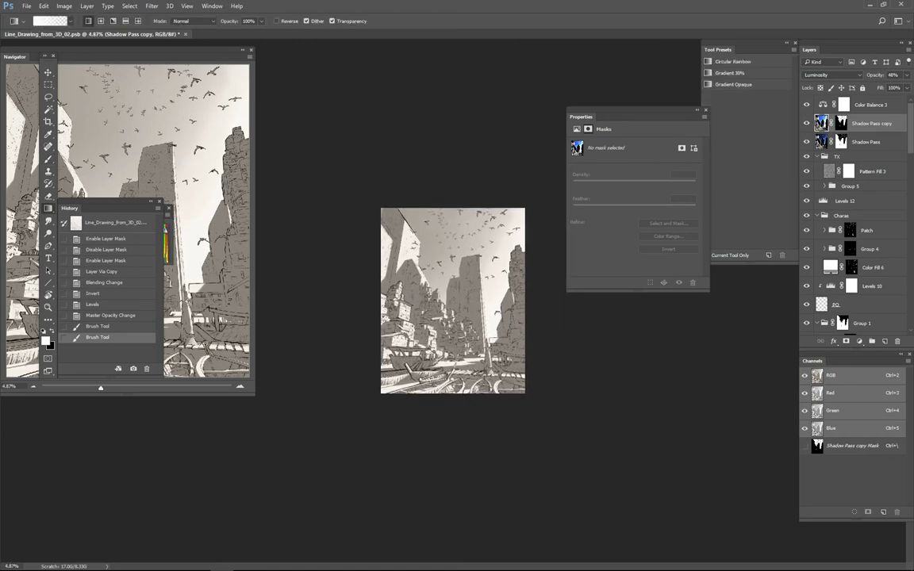
{"action": "left_click_drag", "start_coordinate": [432, 228], "coordinate": [432, 188]}
{"action": "scroll", "coordinate": [535, 244], "scroll_direction": "down", "scroll_amount": 2, "text": "alt"}
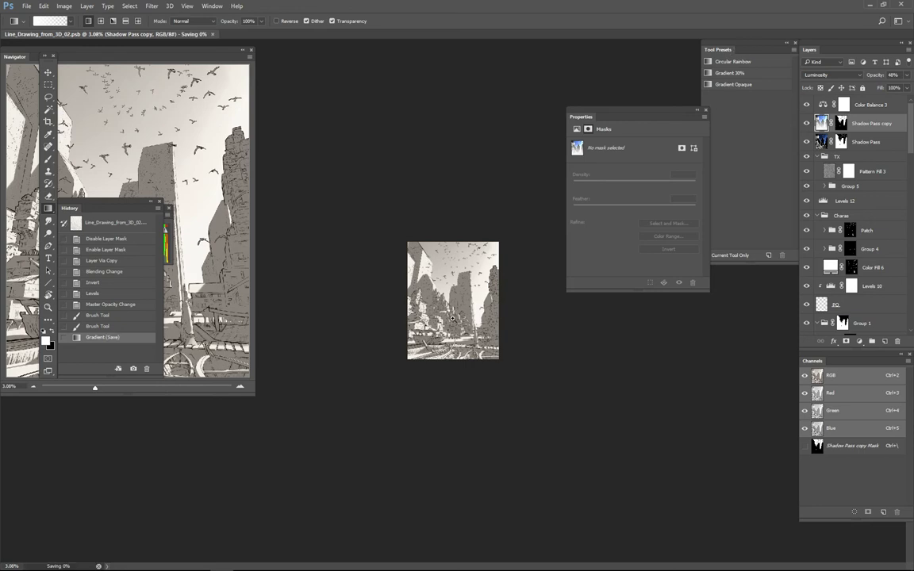
Step: Move the old colour flats layer to the bottom of the layer stack and rename it Flats old
{"action": "scroll", "coordinate": [452, 318], "scroll_direction": "up", "scroll_amount": 2, "text": "alt"}
{"action": "scroll", "coordinate": [877, 221], "scroll_direction": "down", "scroll_amount": 3}
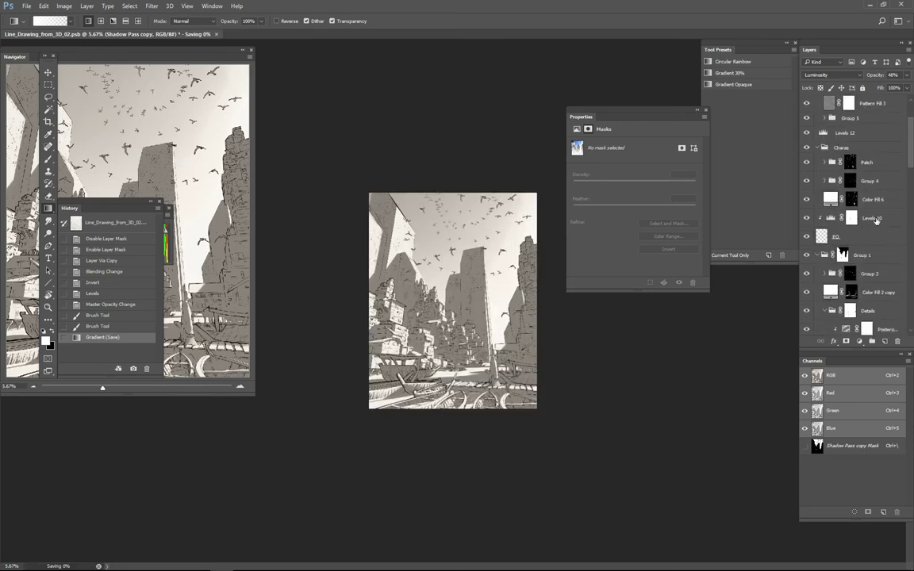
{"action": "mouse_move", "coordinate": [837, 234]}
{"action": "left_mouse_down"}
{"action": "mouse_move", "coordinate": [873, 372]}
{"action": "mouse_move", "coordinate": [852, 322]}
{"action": "left_mouse_up"}
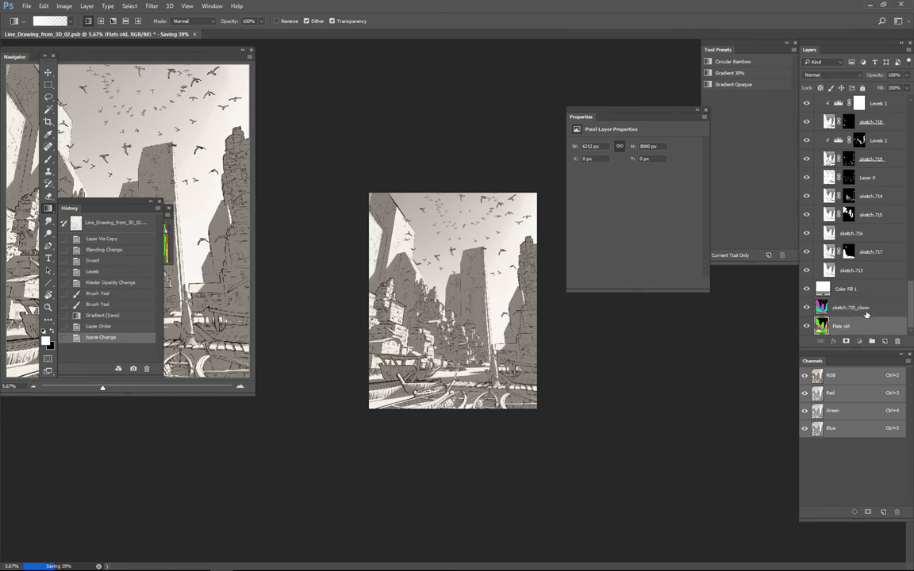
Step: Group the colour flats at the bottom of the stack and name the group Flats
{"action": "key", "text": "ctrl+g"}
{"action": "double_click", "coordinate": [845, 328]}
{"action": "type", "text": "TX"}
{"action": "key", "text": "Return"}
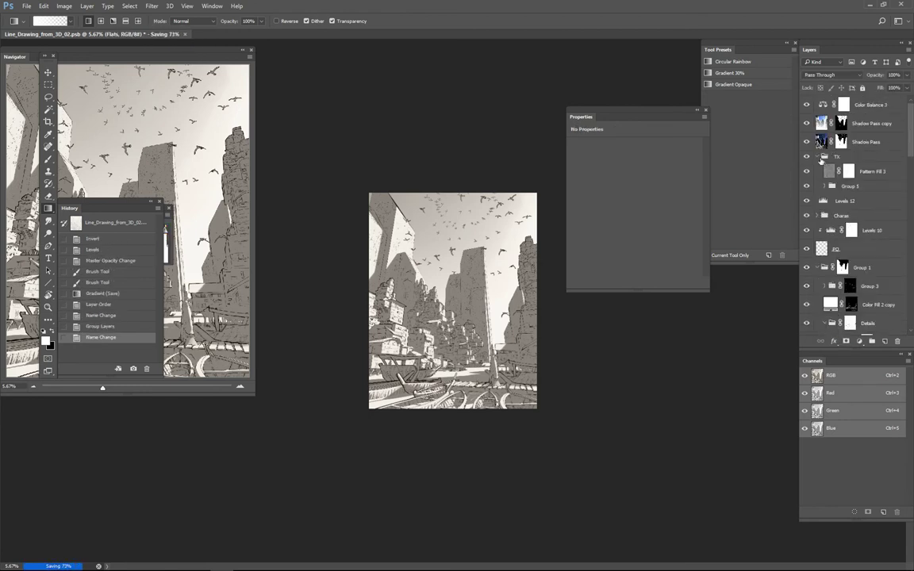
Step: Group Shadow Pass and its copy under the name Presentation and move the TX group into that group
{"action": "left_click", "coordinate": [876, 149]}
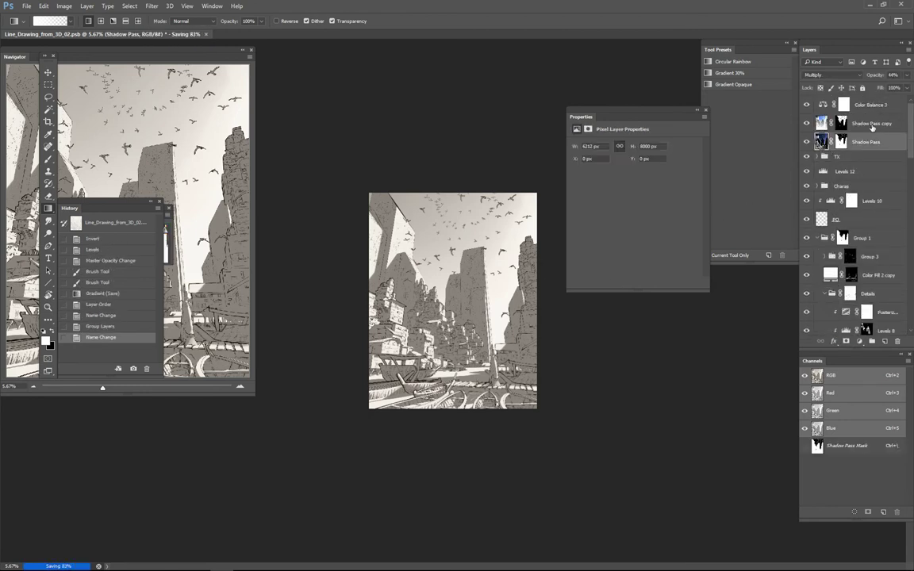
{"action": "left_click", "coordinate": [848, 123], "text": "shift"}
{"action": "key", "text": "ctrl+g"}
{"action": "left_click", "coordinate": [851, 119]}
{"action": "type", "text": "Presentation"}
{"action": "key", "text": "Return"}
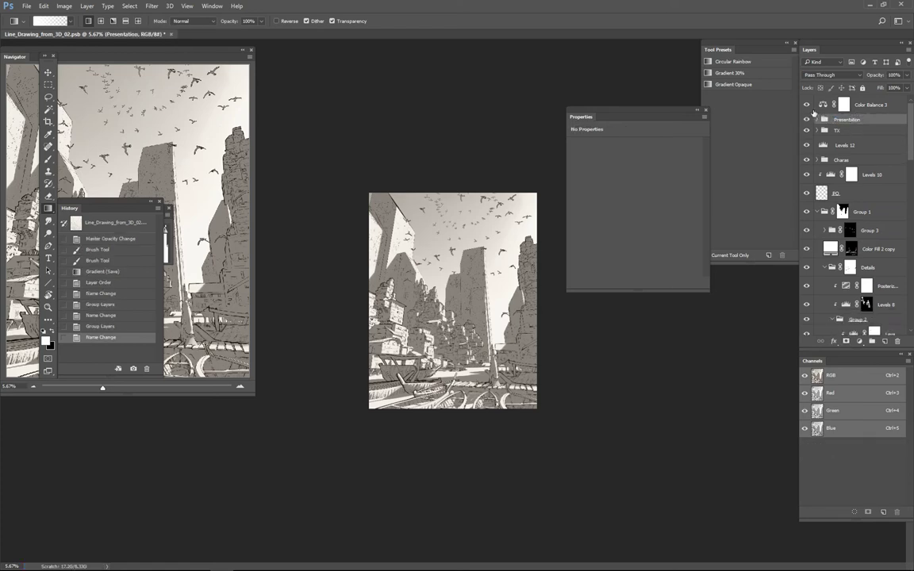
{"action": "left_click", "coordinate": [825, 119]}
{"action": "left_click_drag", "start_coordinate": [843, 167], "coordinate": [834, 158]}
Step: Add a black Solid Color fill layer between the two Shadow Pass layers and invert its mask to hide it
{"action": "left_click", "coordinate": [869, 135]}
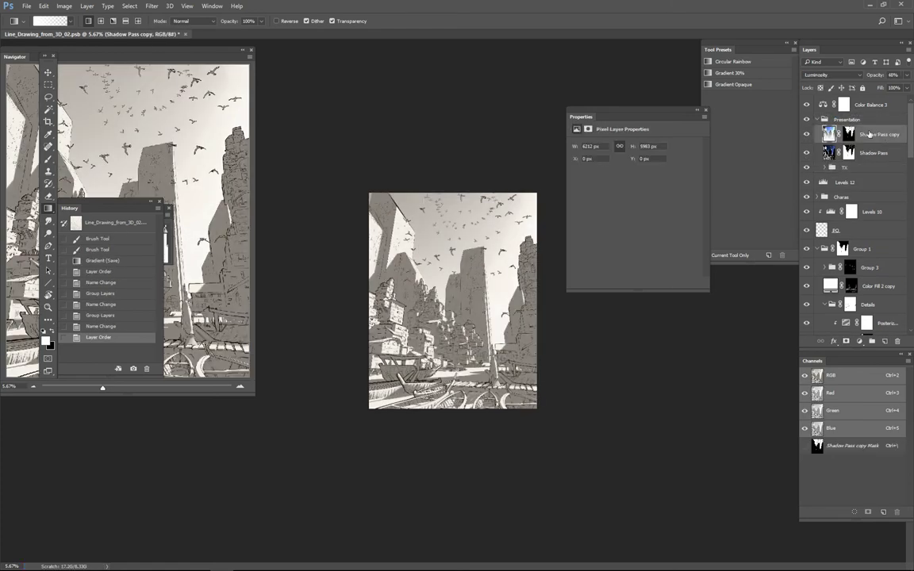
{"action": "left_click", "coordinate": [860, 341]}
{"action": "left_click", "coordinate": [837, 355]}
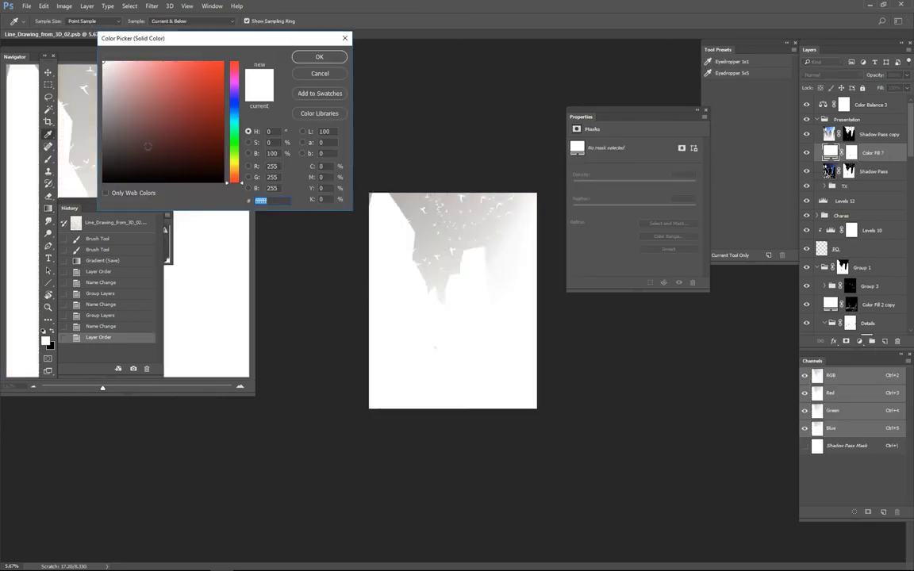
{"action": "left_click", "coordinate": [99, 195]}
{"action": "left_click", "coordinate": [317, 57]}
{"action": "left_click", "coordinate": [669, 249]}
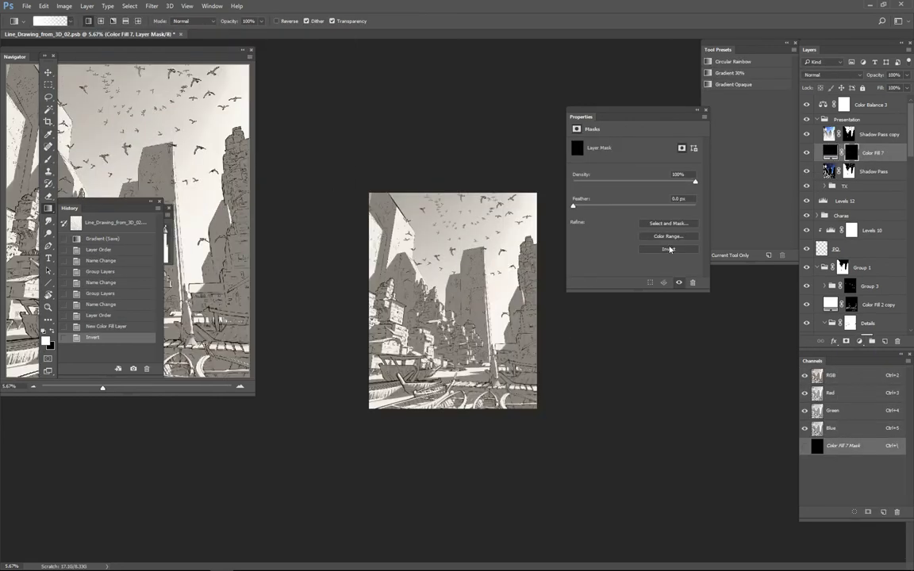
Step: Switch to KeyShot and enable the Depth Pass in the render output settings
{"action": "left_click", "coordinate": [230, 552]}
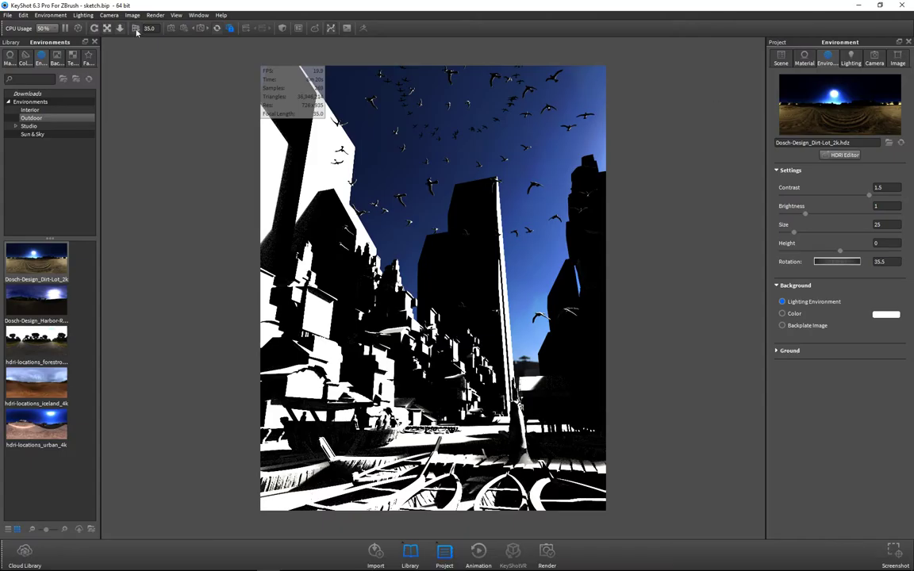
{"action": "key", "text": "ctrl+p"}
{"action": "left_click", "coordinate": [370, 226]}
Step: Change the scene material's type from Diffuse to Flat
{"action": "left_click", "coordinate": [803, 59]}
{"action": "left_click", "coordinate": [872, 126]}
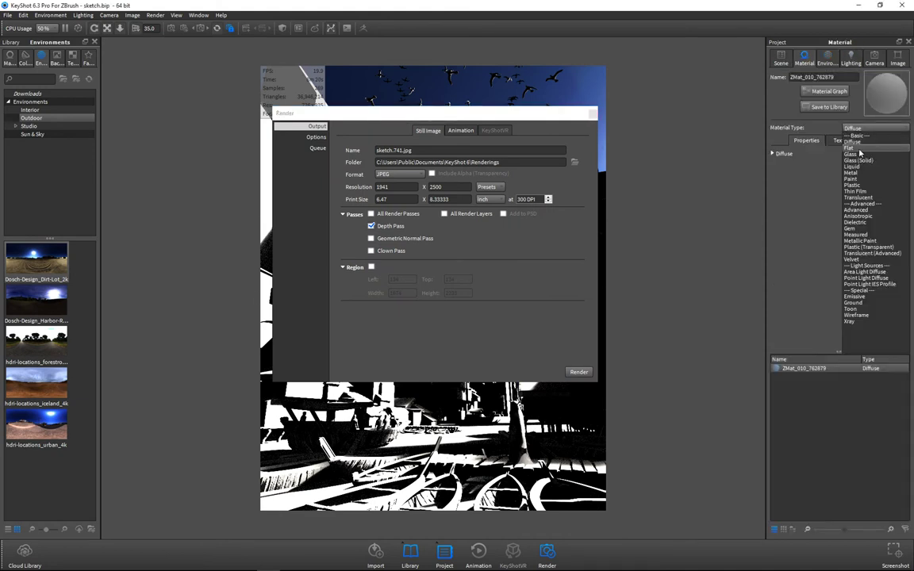
{"action": "left_click", "coordinate": [853, 194]}
Step: Render the scene as JPEG sketch.742 at 3106 x 4000 with the Depth Pass included
{"action": "left_click", "coordinate": [316, 137]}
{"action": "left_click", "coordinate": [316, 127]}
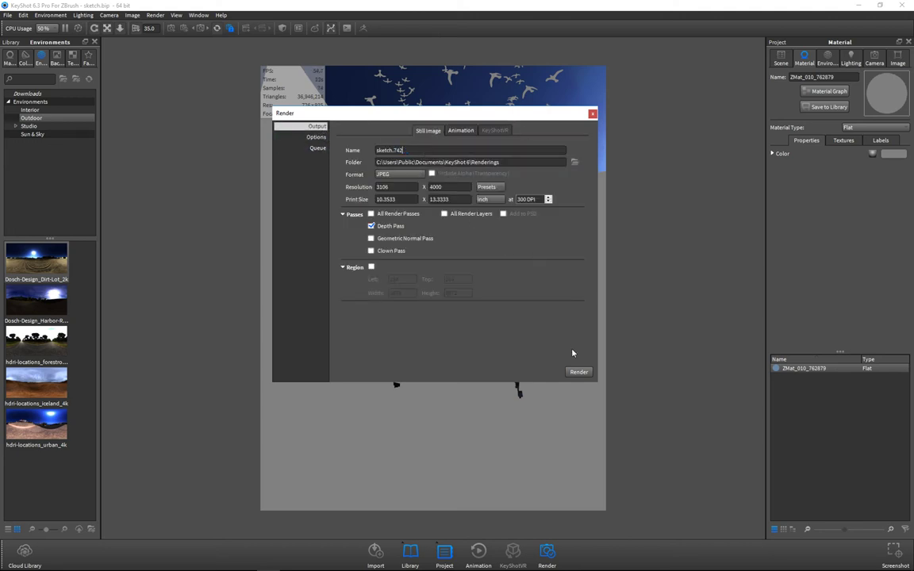
{"action": "left_click", "coordinate": [579, 372]}
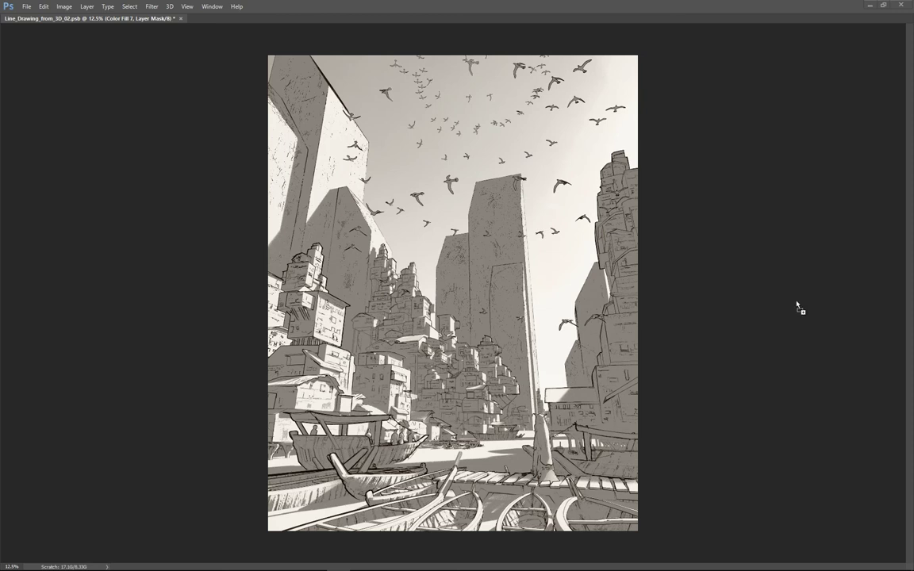
Step: Open sketch.742_depth.exr in Photoshop and add an Exposure adjustment layer to bring out the depth gradation
{"action": "key", "text": "Return"}
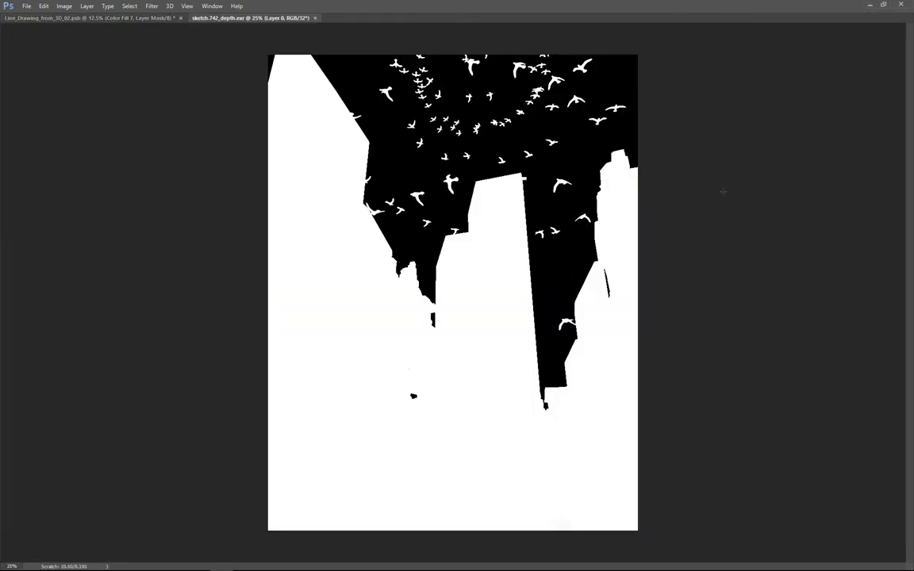
{"action": "key", "text": "F7"}
{"action": "left_click", "coordinate": [860, 341]}
{"action": "left_click", "coordinate": [856, 416]}
{"action": "left_click_drag", "start_coordinate": [634, 169], "coordinate": [586, 212]}
Step: Add a Levels adjustment layer to the depth image with black input 9 and white input 152
{"action": "key", "text": "ctrl+l"}
{"action": "key", "text": "Return"}
{"action": "left_click_drag", "start_coordinate": [696, 213], "coordinate": [650, 212]}
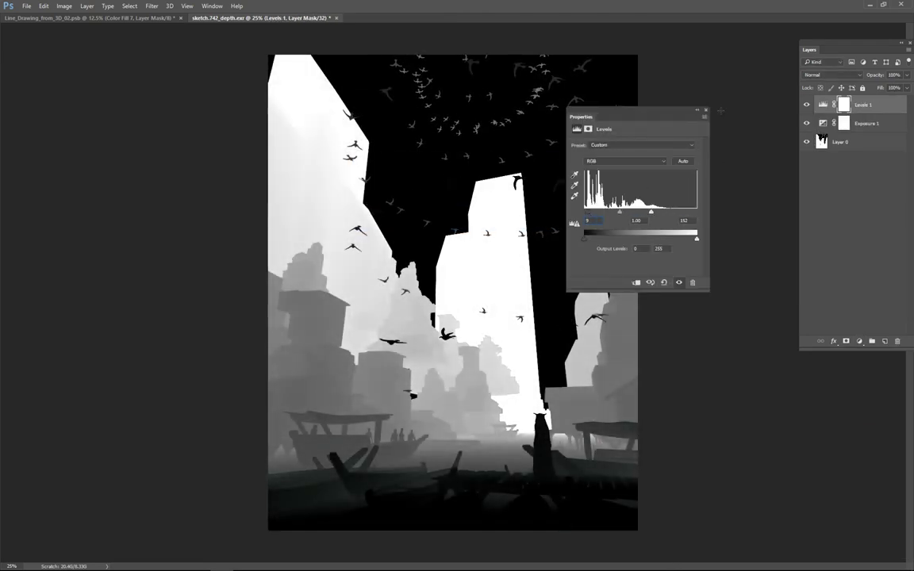
{"action": "left_click", "coordinate": [720, 111]}
Step: Paste the merged depth image into Line_Drawing_from_3D_02.psb above Shadow Pass copy and align it to the canvas's upper-left corner
{"action": "key", "text": "ctrl+Tab"}
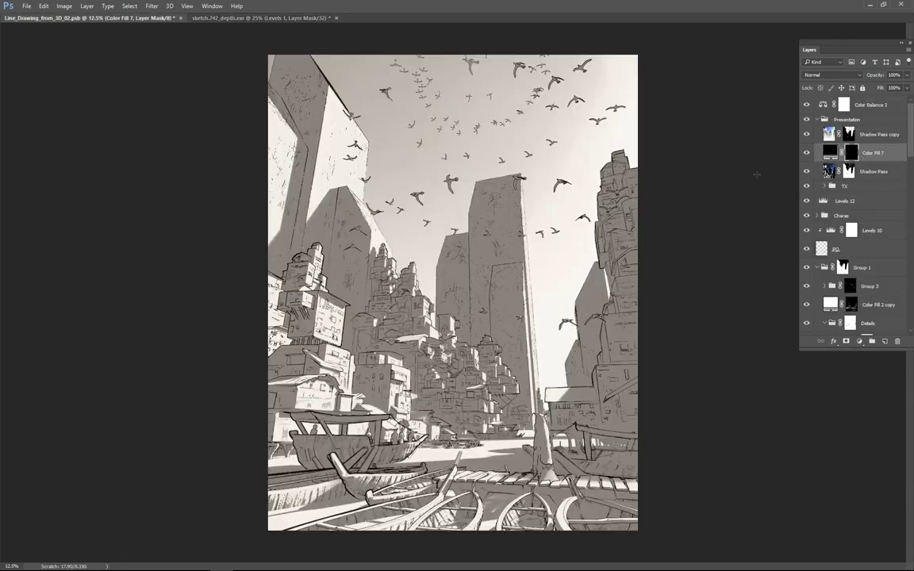
{"action": "key", "text": "ctrl+v"}
{"action": "left_click_drag", "start_coordinate": [481, 241], "coordinate": [402, 141]}
Step: Scale the pasted depth layer to 200% and move it to cover the whole canvas
{"action": "key", "text": "Tab"}
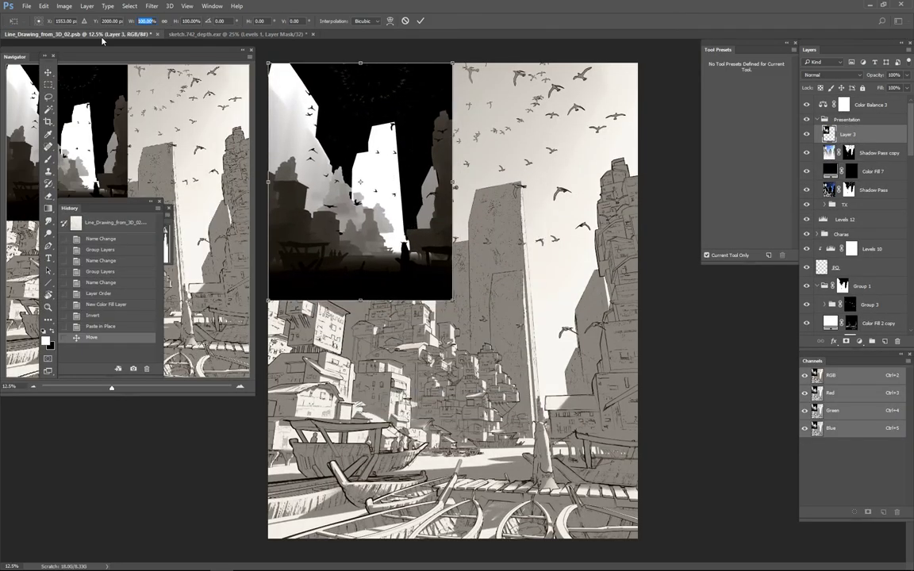
{"action": "left_click", "coordinate": [141, 21]}
{"action": "type", "text": "200"}
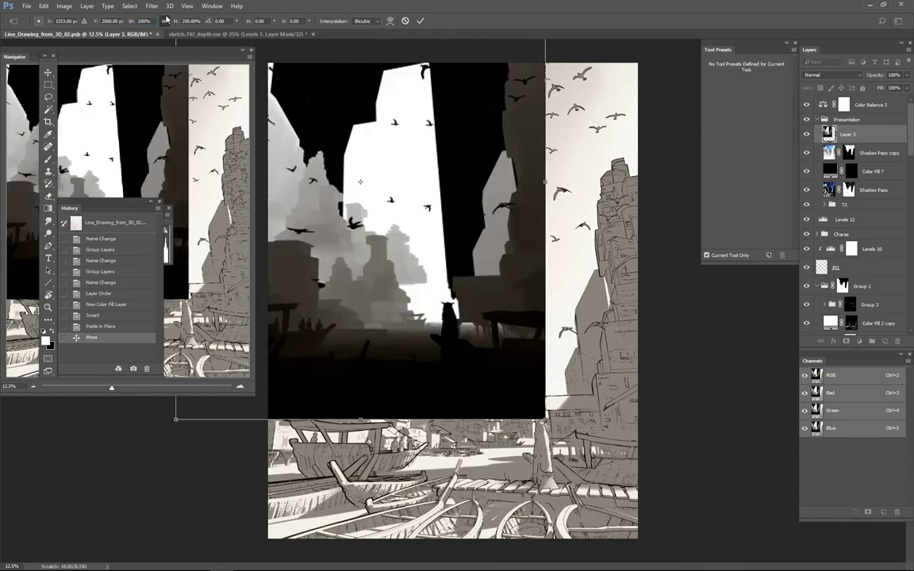
{"action": "left_click_drag", "start_coordinate": [456, 189], "coordinate": [548, 310]}
{"action": "key", "text": "Return"}
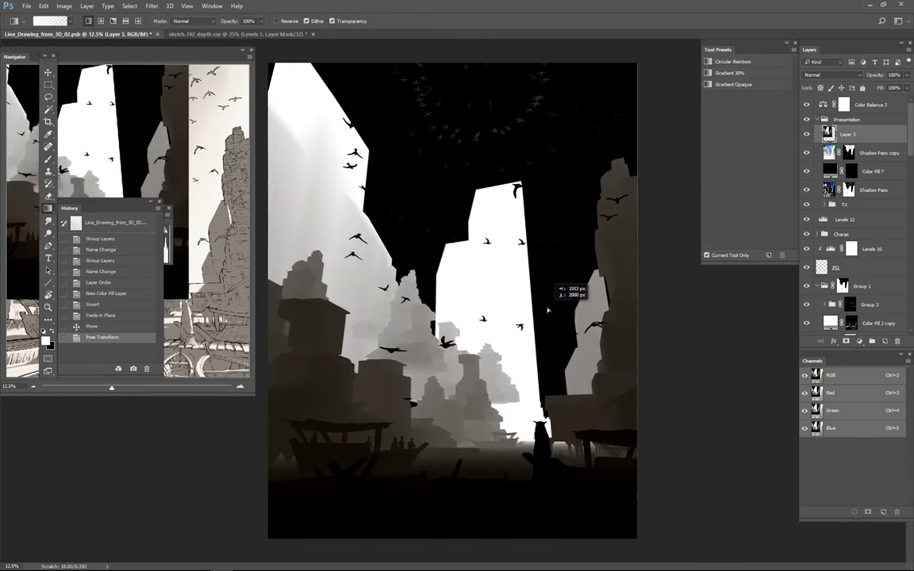
Step: Try Multiply on the depth layer, then blend it with Overlay at 23% opacity
{"action": "left_click", "coordinate": [831, 75]}
{"action": "left_click", "coordinate": [750, 129]}
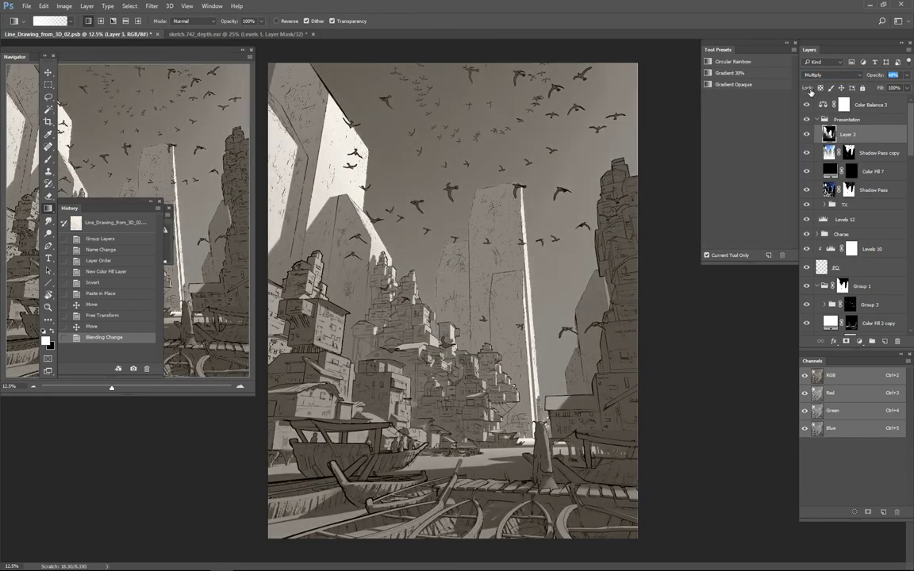
{"action": "type", "text": "23"}
{"action": "left_click", "coordinate": [831, 75]}
{"action": "left_click", "coordinate": [817, 171]}
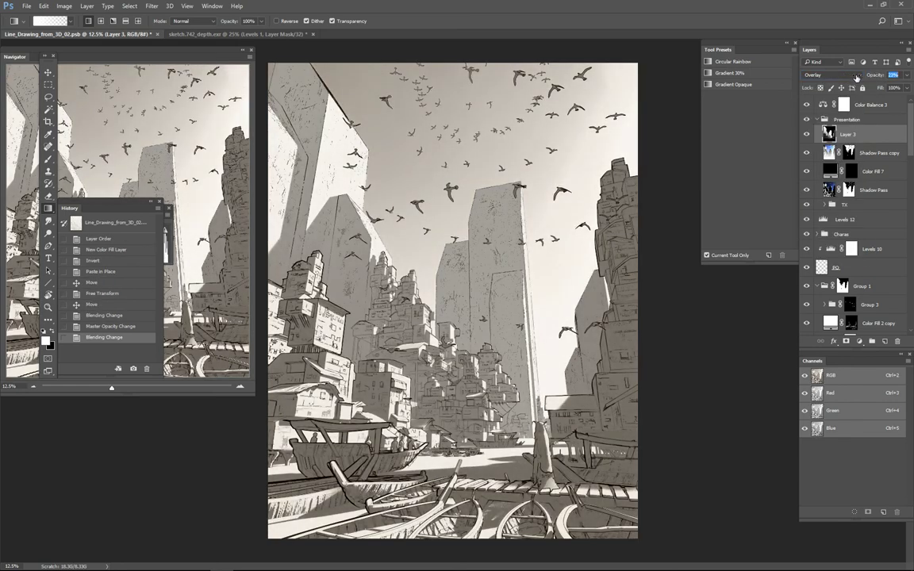
Step: Test the depth layer at other stack positions, keep it topmost in the Presentation group and set its opacity to 22%
{"action": "scroll", "coordinate": [631, 244], "scroll_direction": "down", "scroll_amount": 1, "text": "alt"}
{"action": "mouse_move", "coordinate": [847, 134]}
{"action": "left_mouse_down"}
{"action": "mouse_move", "coordinate": [847, 199]}
{"action": "mouse_move", "coordinate": [868, 144]}
{"action": "mouse_move", "coordinate": [848, 127]}
{"action": "left_mouse_up"}
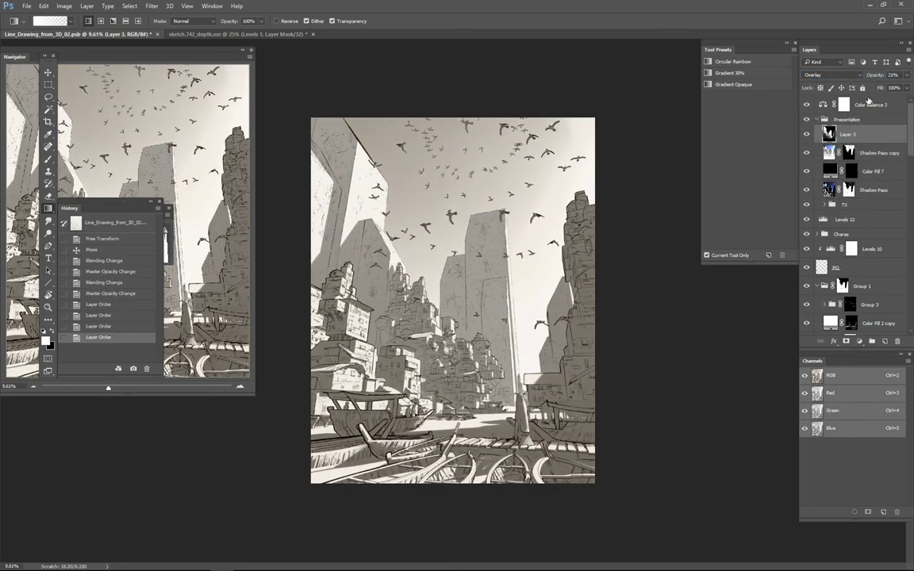
{"action": "left_click_drag", "start_coordinate": [879, 75], "coordinate": [873, 78]}
{"action": "scroll", "coordinate": [618, 256], "scroll_direction": "down", "scroll_amount": 1, "text": "alt"}
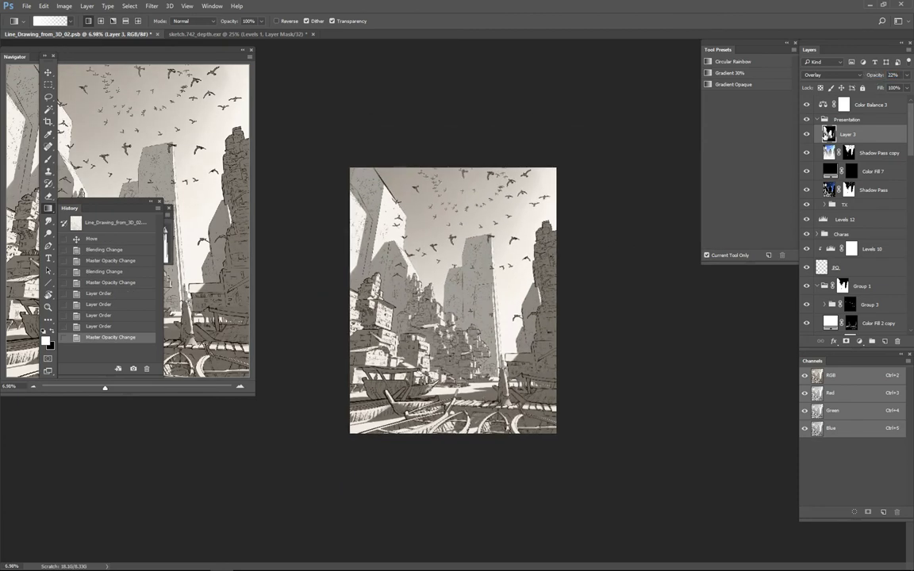
Step: Add a Color Balance adjustment layer clipped to the depth layer
{"action": "key", "text": "ctrl+alt+b"}
{"action": "key", "text": "Return"}
Step: Adjust the depth layer's tones directly with Levels
{"action": "key", "text": "alt+bracketleft"}
{"action": "key", "text": "ctrl+l"}
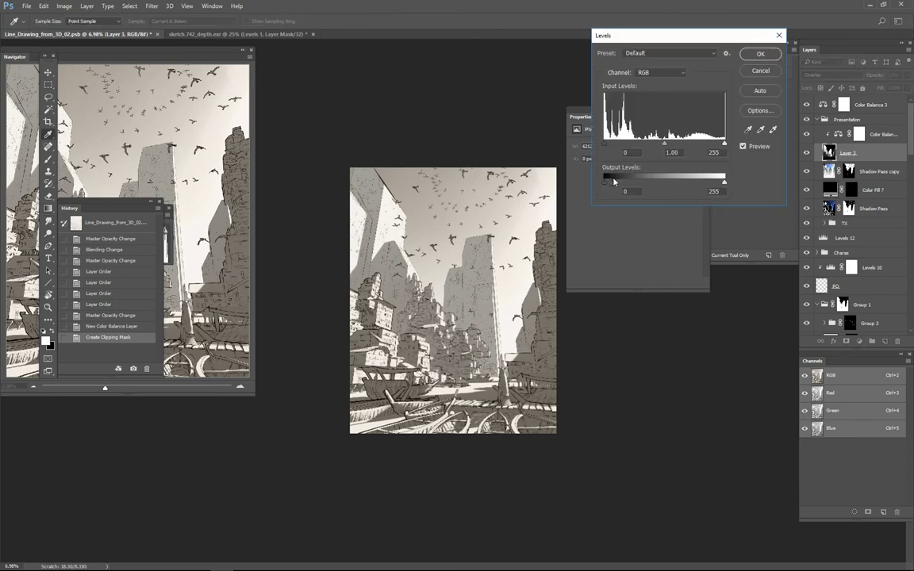
{"action": "key", "text": "Return"}
{"action": "key", "text": "g"}
Step: Delete the Color Balance adjustment layer clipped to the depth layer
{"action": "key", "text": "alt+bracketright"}
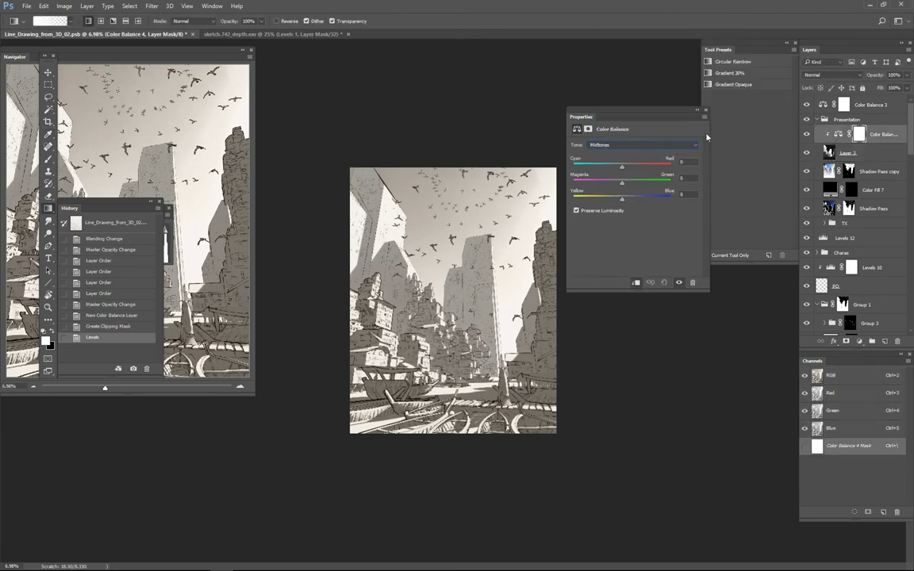
{"action": "key", "text": "Delete"}
{"action": "key", "text": "Delete"}
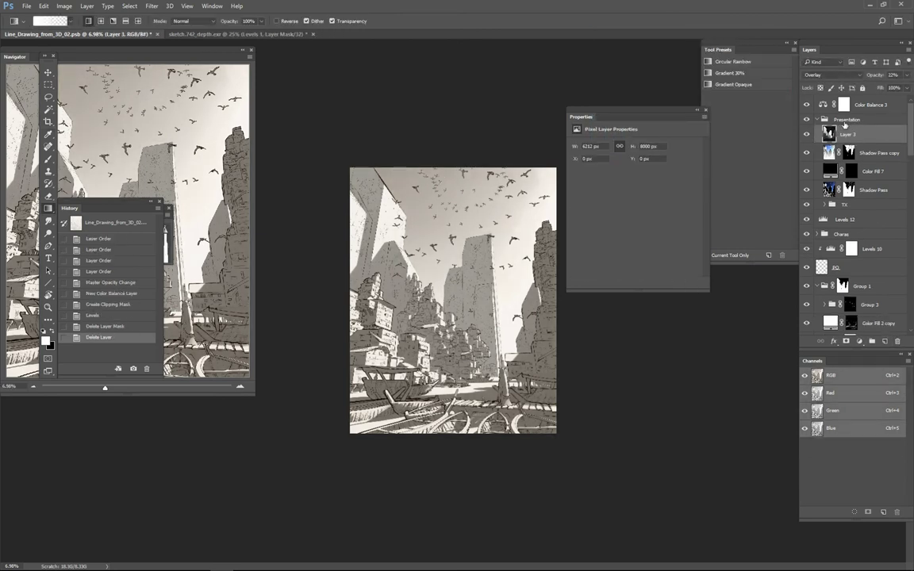
Step: Select the TX group and review the whole drawing enlarged with the panels hidden
{"action": "left_click", "coordinate": [843, 204]}
{"action": "key", "text": "Tab"}
{"action": "key", "text": "ctrl+plus"}
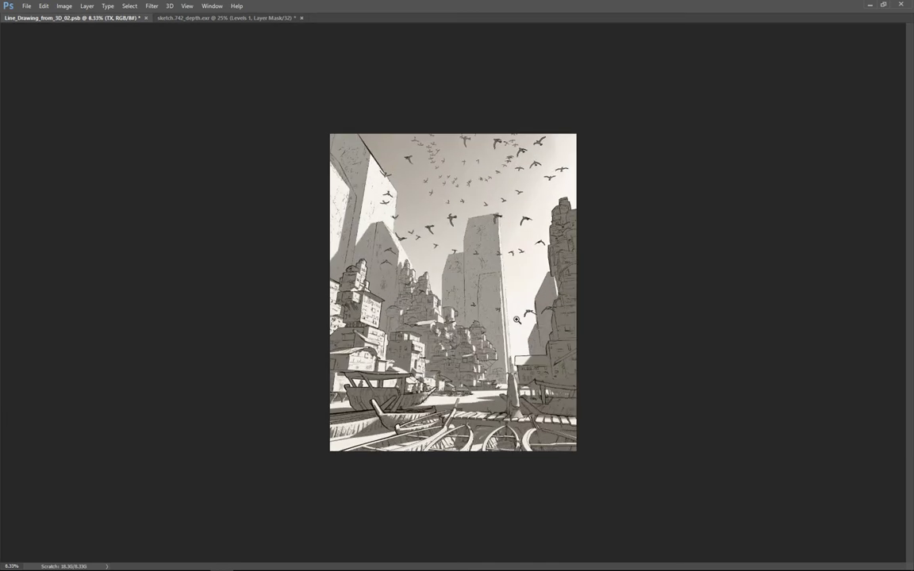
Step: Set the black Color Fill 8 layer to Color Burn blending at 63% opacity
{"action": "key", "text": "ctrl+plus"}
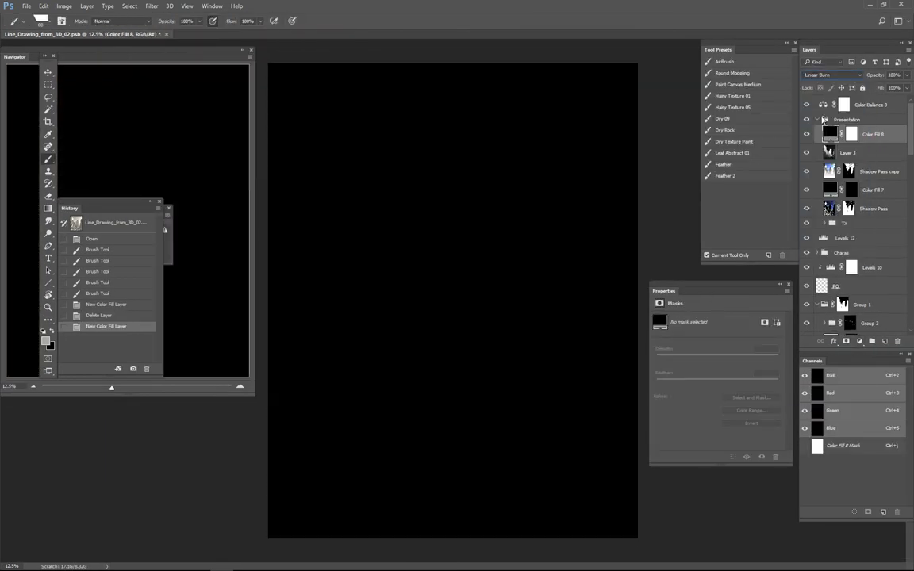
{"action": "key", "text": "Up"}
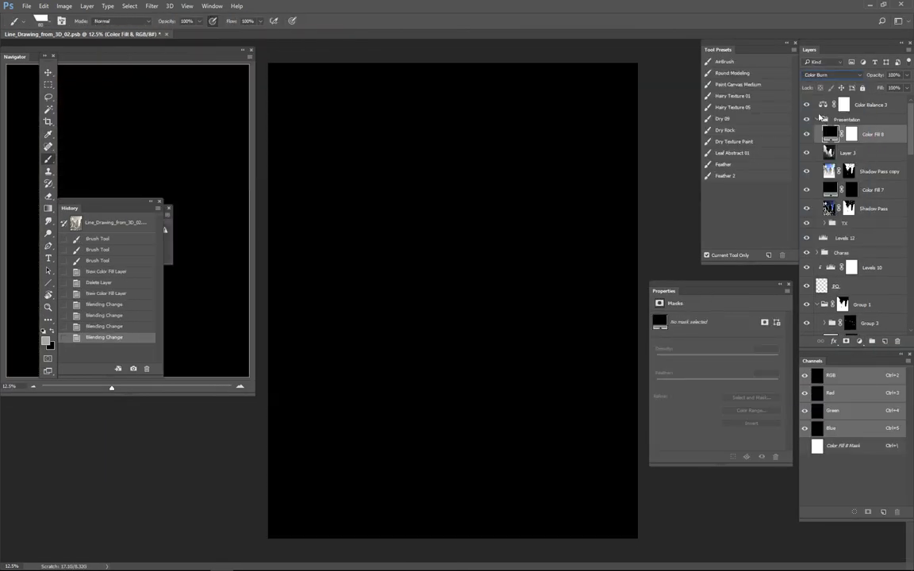
{"action": "left_click", "coordinate": [833, 75]}
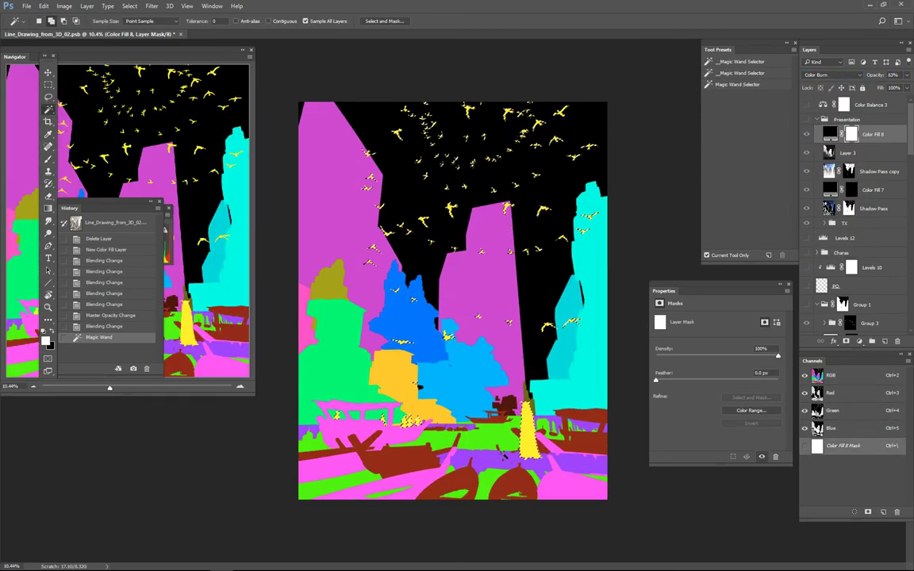
Step: Select the foreground boats, pier and water in the colour ID pass and fill that area black in the Color Fill 8 mask
{"action": "left_click", "coordinate": [371, 379], "text": "shift"}
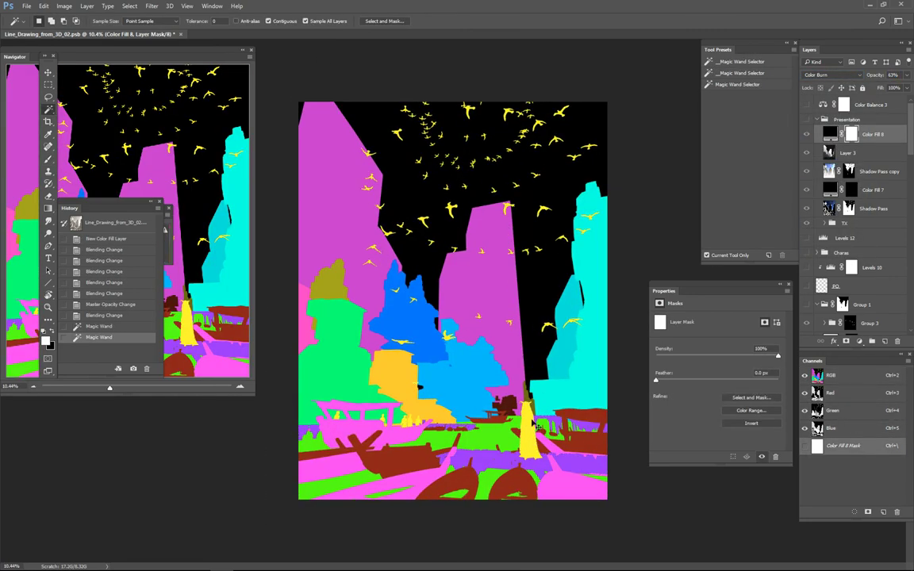
{"action": "left_click", "coordinate": [446, 459], "text": "shift"}
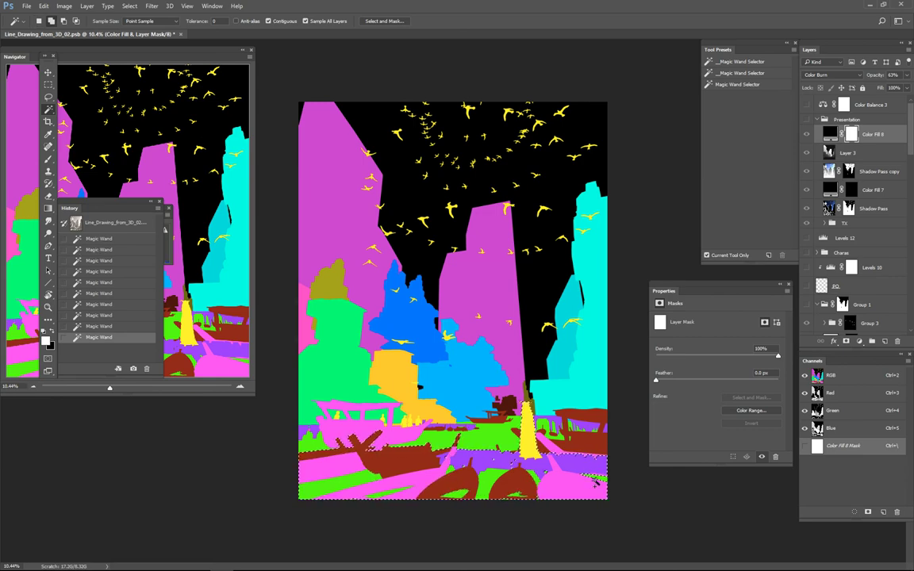
{"action": "left_click", "coordinate": [807, 153]}
{"action": "key", "text": "alt+BackSpace"}
{"action": "key", "text": "ctrl+minus"}
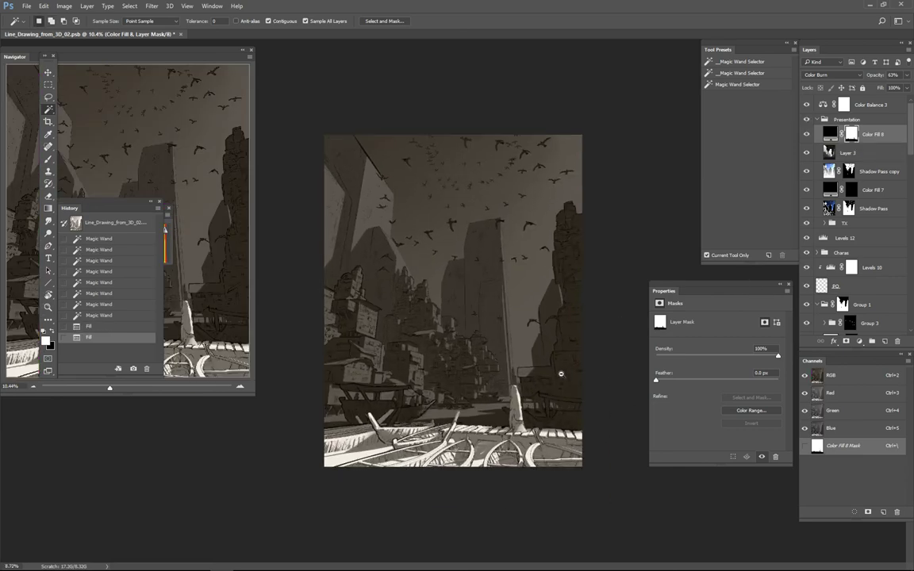
{"action": "key", "text": "ctrl+minus"}
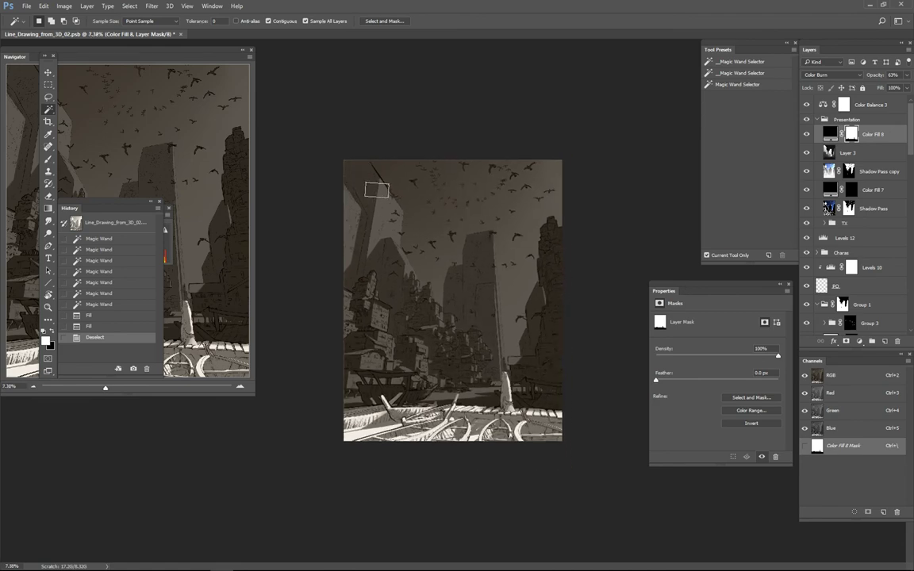
Step: Invert the Color Fill 8 mask to darken only the foreground, and try the layer at 40% opacity
{"action": "key", "text": "ctrl+i"}
{"action": "type", "text": "40"}
{"action": "key", "text": "Return"}
{"action": "key", "text": "ctrl+minus"}
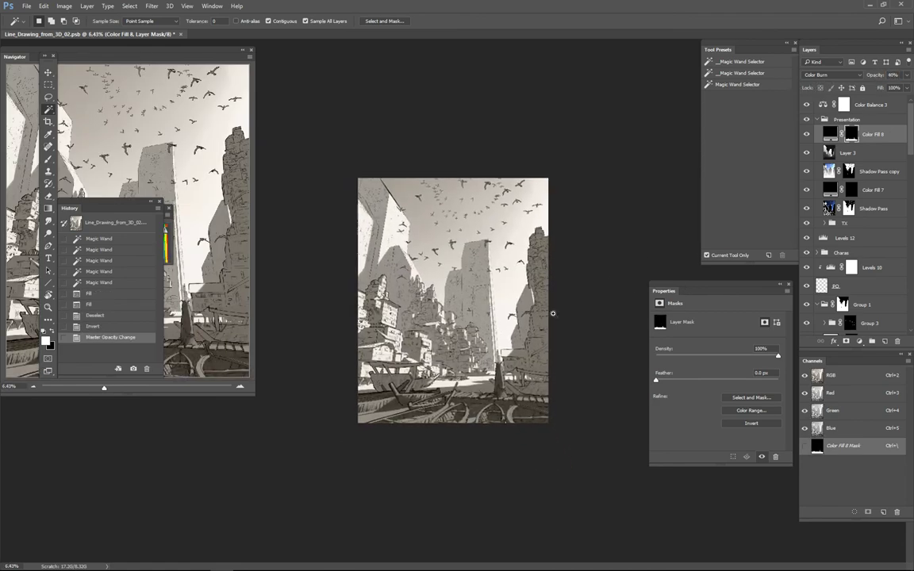
{"action": "key", "text": "ctrl+z"}
{"action": "key", "text": "ctrl+minus"}
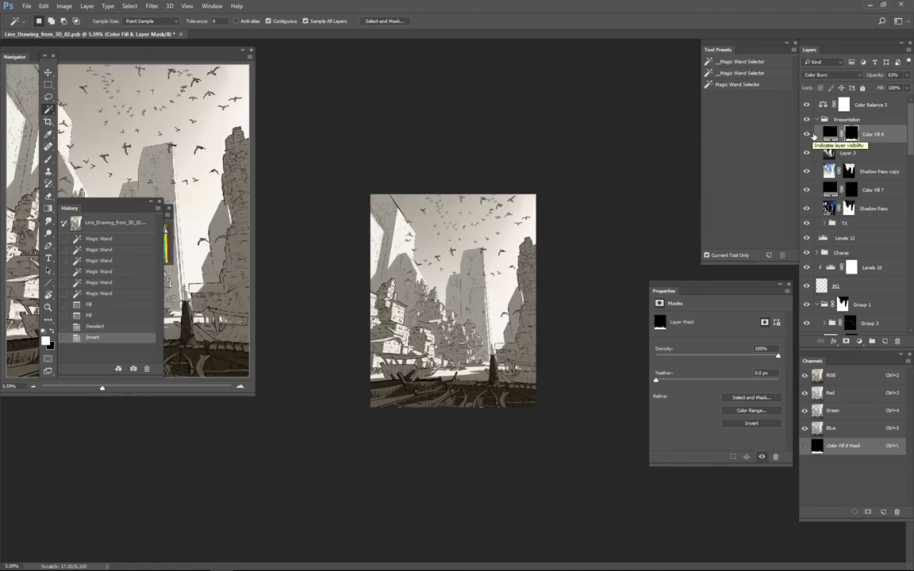
Step: Try inverting the Color Fill 8 mask again and filling its sky area with black
{"action": "key", "text": "ctrl+plus"}
{"action": "key", "text": "ctrl+i"}
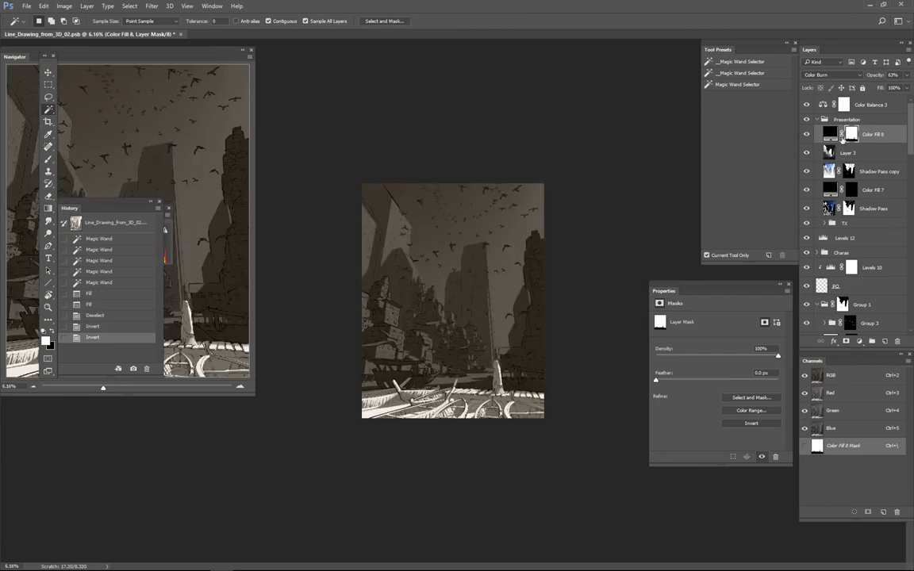
{"action": "left_click", "coordinate": [468, 198]}
{"action": "key", "text": "alt+BackSpace"}
{"action": "key", "text": "alt+BackSpace"}
{"action": "key", "text": "ctrl+minus"}
{"action": "key", "text": "ctrl+alt+z"}
{"action": "key", "text": "ctrl+alt+z"}
{"action": "key", "text": "ctrl+alt+z"}
{"action": "key", "text": "ctrl+alt+z"}
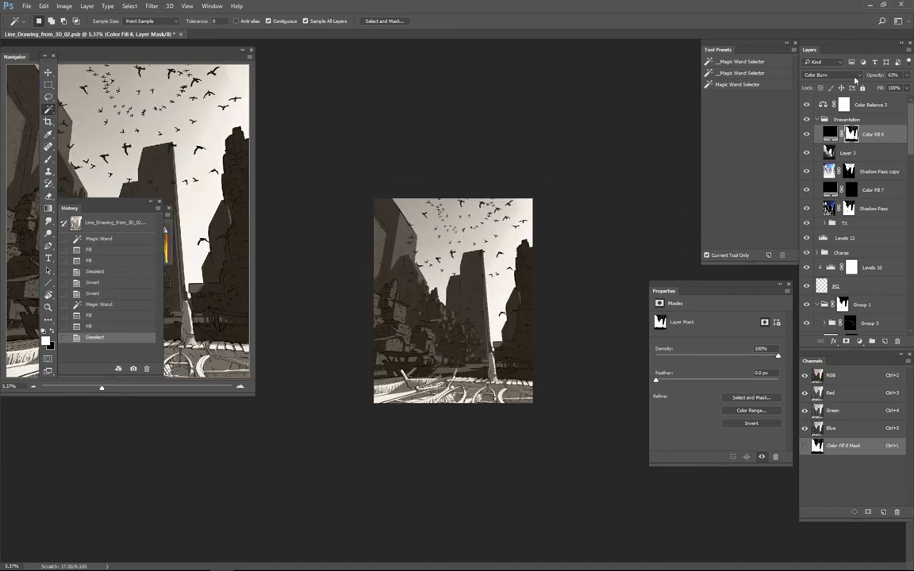
Step: Set the Color Fill 8 layer to Overlay blending at 25% opacity
{"action": "left_click_drag", "start_coordinate": [878, 71], "coordinate": [861, 71]}
{"action": "left_click", "coordinate": [831, 75]}
{"action": "left_click", "coordinate": [825, 159]}
{"action": "key", "text": "2"}
{"action": "key", "text": "5"}
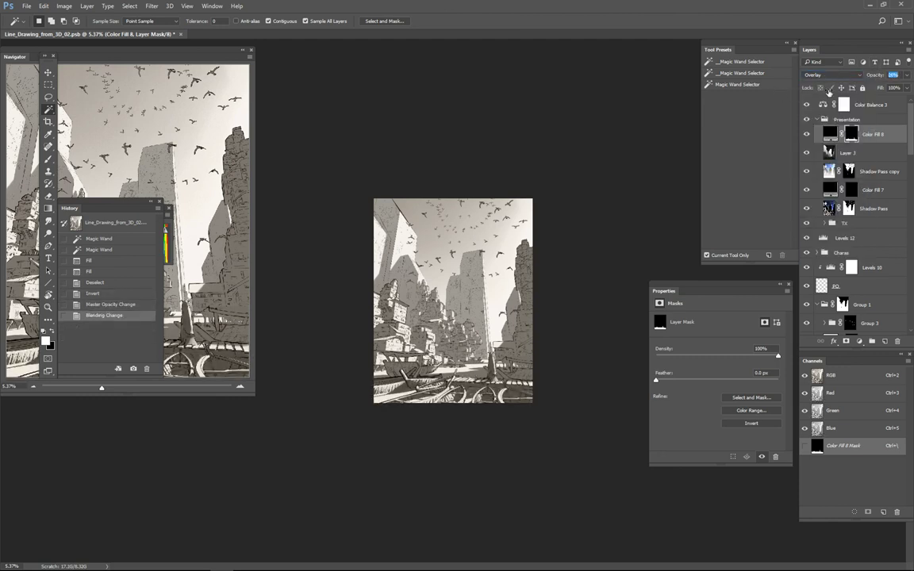
Step: Duplicate the Color Fill 8 layer and set the copy to Multiply blending
{"action": "key", "text": "ctrl+j"}
{"action": "left_click", "coordinate": [832, 74]}
{"action": "left_click", "coordinate": [825, 100]}
Step: Group the two fill layers under one shared foreground mask and place Color Fill 8 above its copy
{"action": "left_click", "coordinate": [873, 153], "text": "shift"}
{"action": "key", "text": "ctrl+g"}
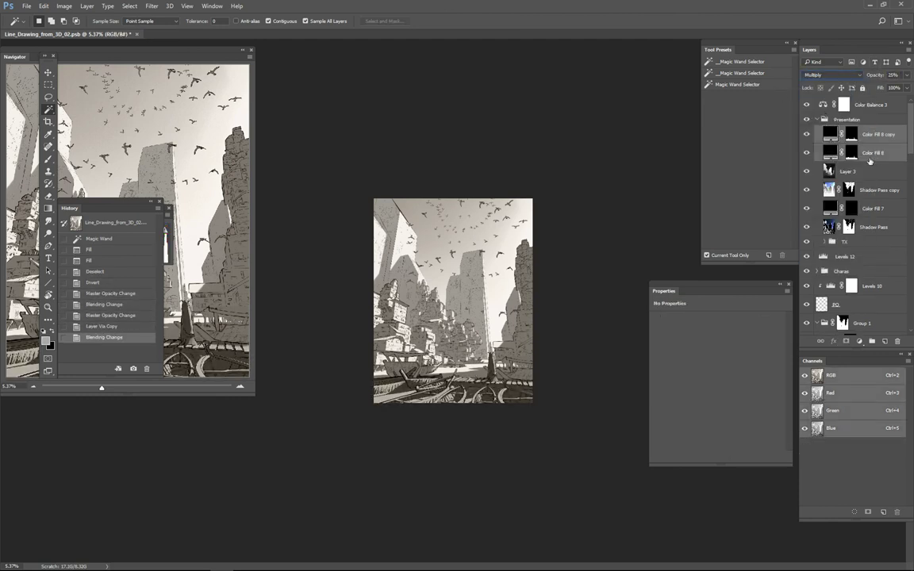
{"action": "left_click", "coordinate": [846, 341]}
{"action": "left_click", "coordinate": [859, 173]}
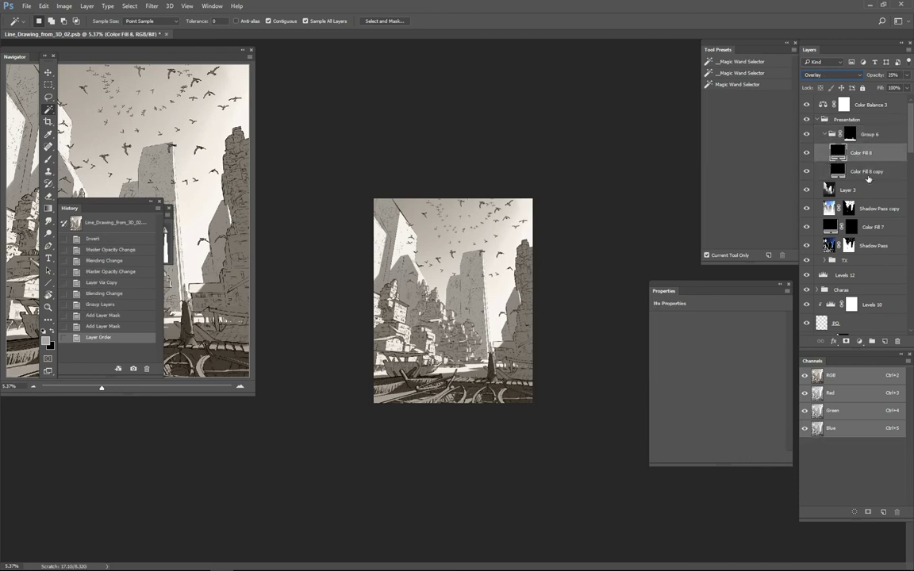
{"action": "left_click_drag", "start_coordinate": [865, 152], "coordinate": [864, 179]}
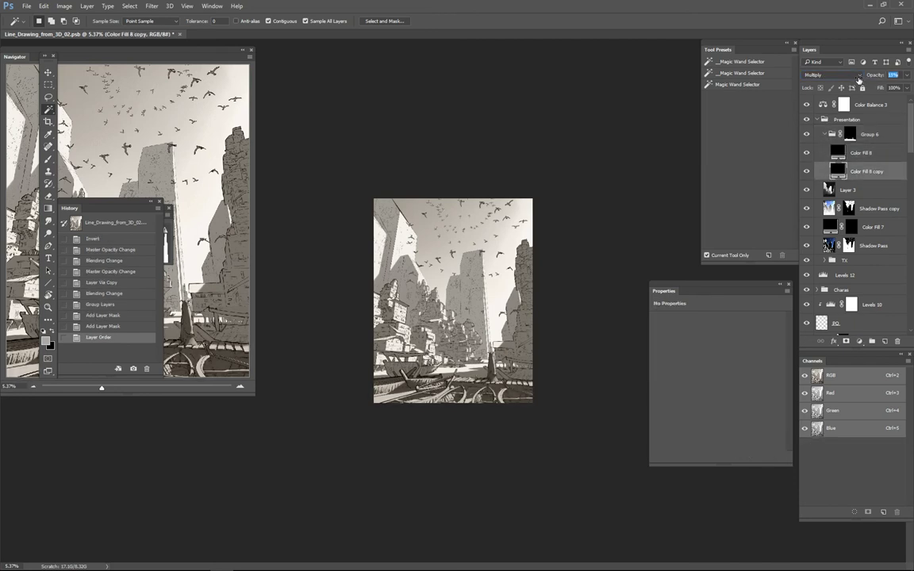
Step: Lower the opacity of the Multiply copy of Color Fill 8 inside the group
{"action": "type", "text": "50"}
{"action": "key", "text": "Return"}
{"action": "left_click", "coordinate": [850, 135]}
{"action": "left_click", "coordinate": [856, 152]}
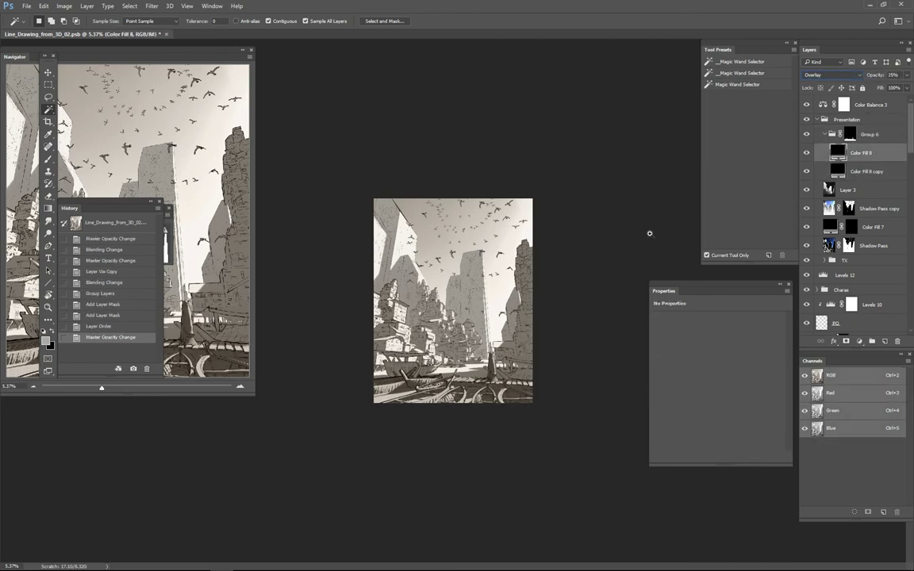
Step: Set the opacity of the whole foreground shading group, Group 6, to 72%
{"action": "scroll", "coordinate": [649, 231], "scroll_direction": "down", "scroll_amount": 1, "text": "alt"}
{"action": "scroll", "coordinate": [649, 230], "scroll_direction": "up", "scroll_amount": 2, "text": "alt"}
{"action": "left_click", "coordinate": [869, 134]}
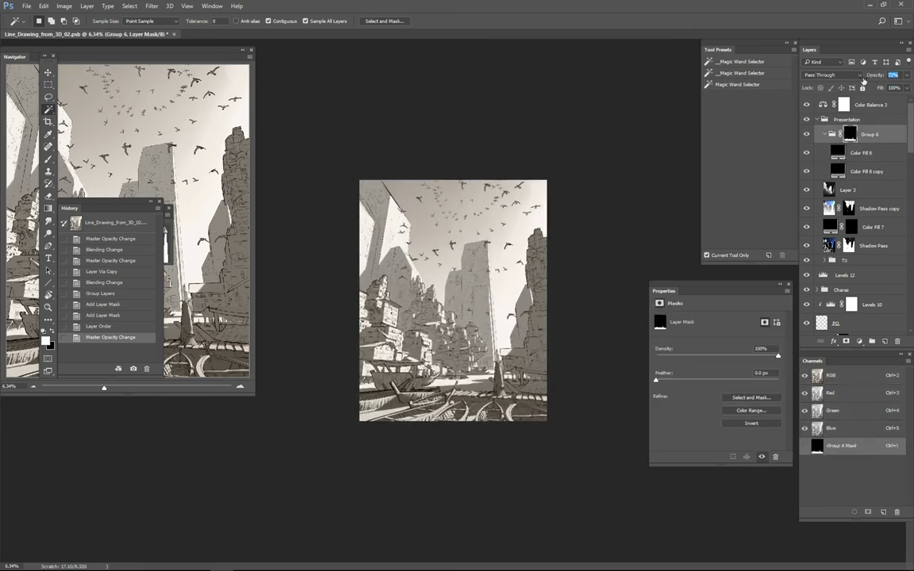
{"action": "type", "text": "72"}
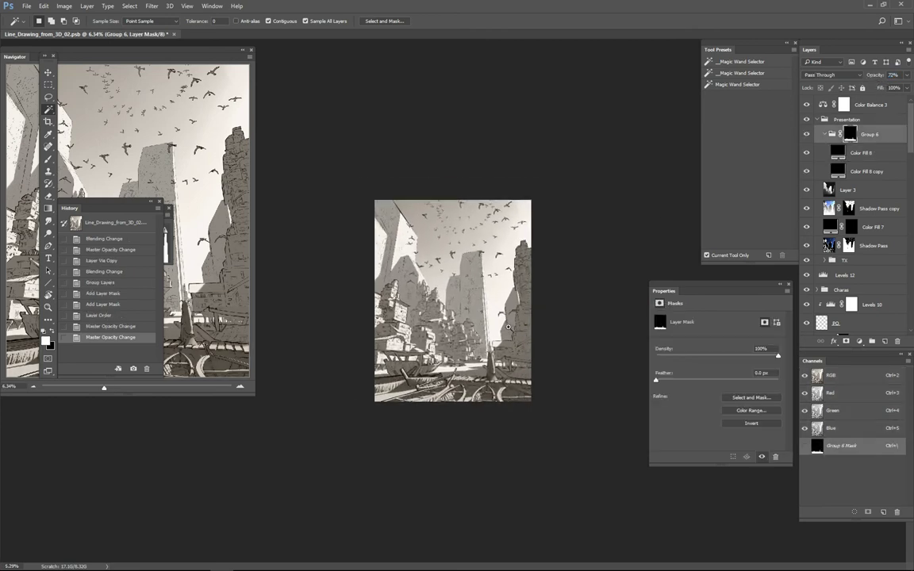
{"action": "key", "text": "Return"}
{"action": "scroll", "coordinate": [517, 333], "scroll_direction": "up", "scroll_amount": 1, "text": "alt"}
Step: Add a Posterize adjustment layer above Group 6 with Luminosity blending and 31% opacity
{"action": "left_click", "coordinate": [860, 342]}
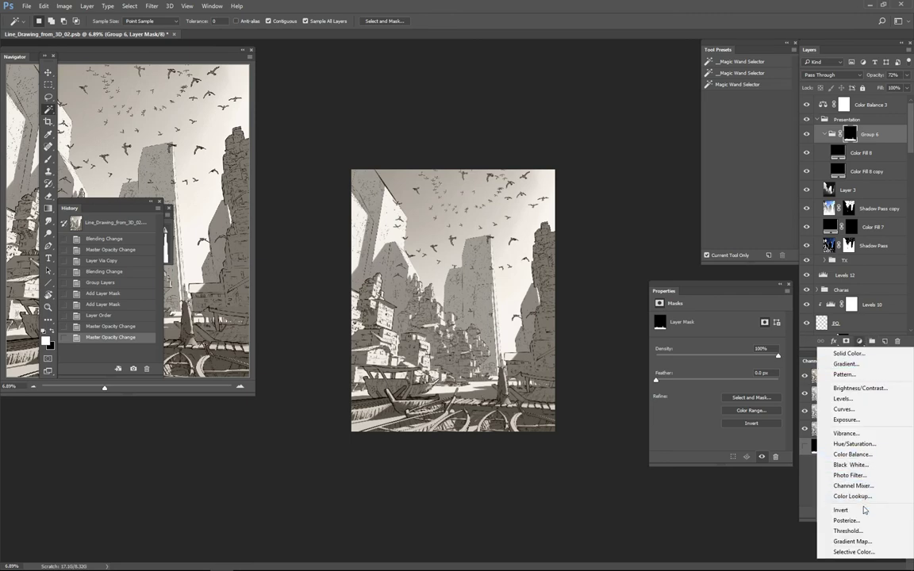
{"action": "left_click", "coordinate": [840, 522]}
{"action": "scroll", "coordinate": [836, 79], "scroll_direction": "up", "scroll_amount": 2, "text": "alt"}
{"action": "left_click", "coordinate": [833, 75]}
{"action": "left_click", "coordinate": [825, 262]}
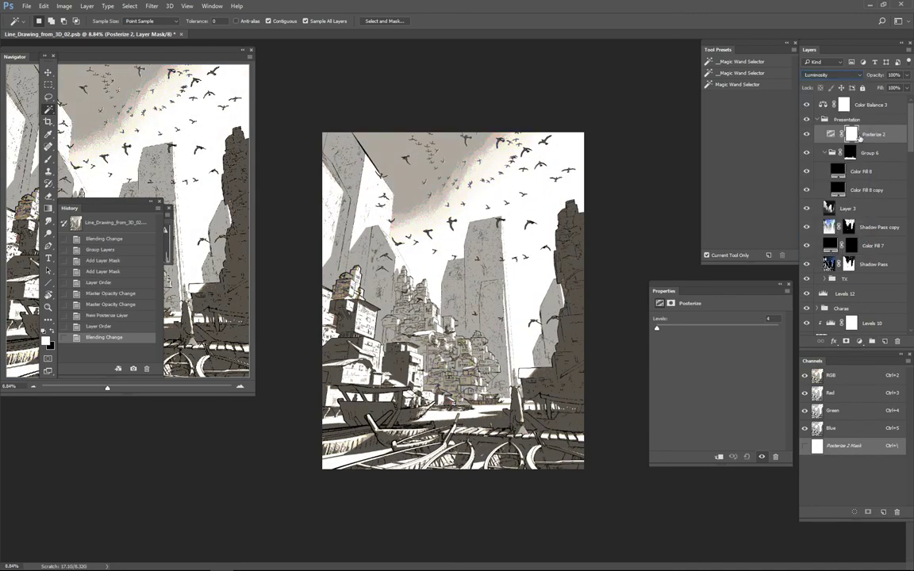
{"action": "left_click_drag", "start_coordinate": [875, 75], "coordinate": [714, 84]}
Step: Add a pattern fill layer above Group 6 using a texture from the pattern library
{"action": "left_click", "coordinate": [870, 152]}
{"action": "left_click", "coordinate": [860, 341]}
{"action": "left_click", "coordinate": [873, 372]}
{"action": "left_click", "coordinate": [190, 133]}
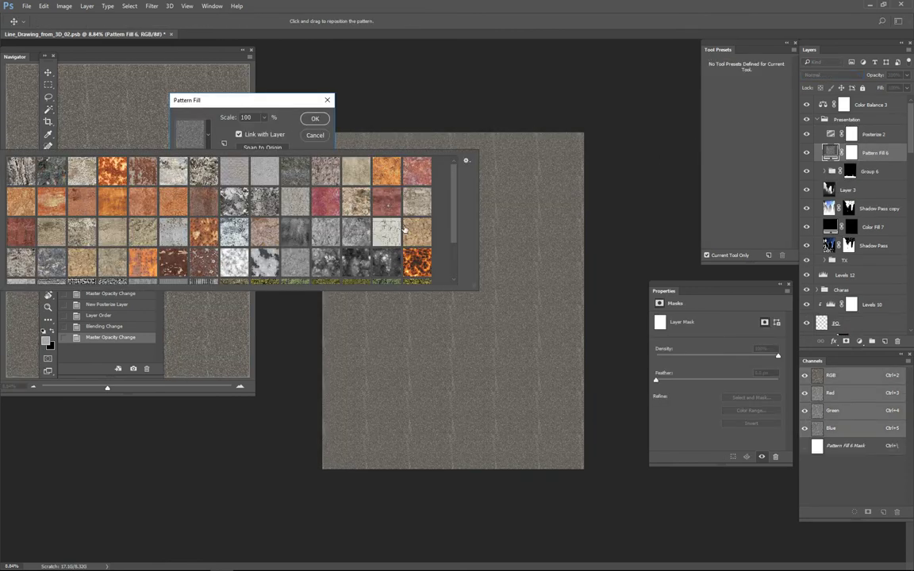
{"action": "scroll", "coordinate": [404, 229], "scroll_direction": "down", "scroll_amount": 2}
{"action": "left_click", "coordinate": [388, 216]}
{"action": "key", "text": "Return"}
Step: Set the pattern fill layer to Soft Light blending, reduce its opacity and revise its pattern settings
{"action": "key", "text": "w"}
{"action": "left_click", "coordinate": [833, 75]}
{"action": "left_click", "coordinate": [829, 183]}
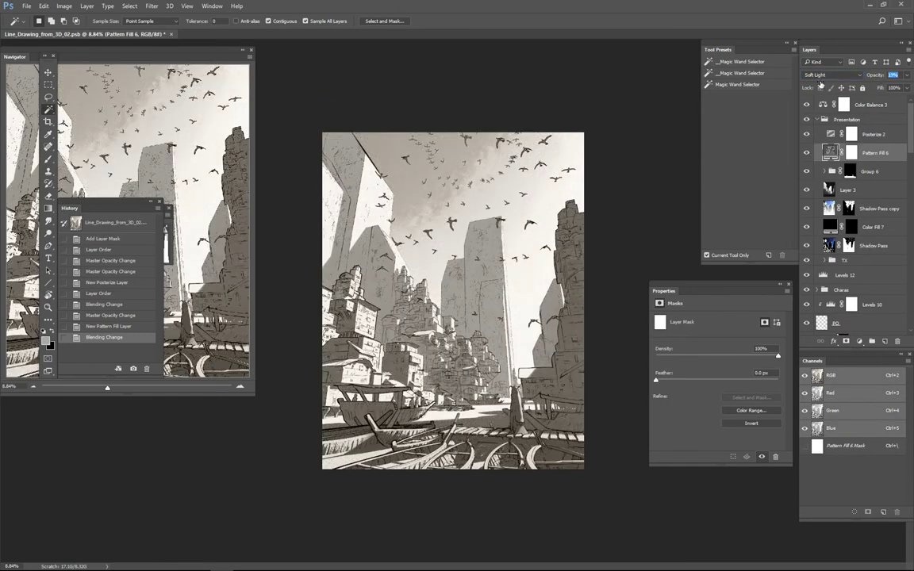
{"action": "double_click", "coordinate": [830, 152]}
{"action": "left_click", "coordinate": [313, 118]}
Step: Group the Posterize and pattern fill layers and give the group a fully black mask
{"action": "left_click", "coordinate": [873, 134], "text": "shift"}
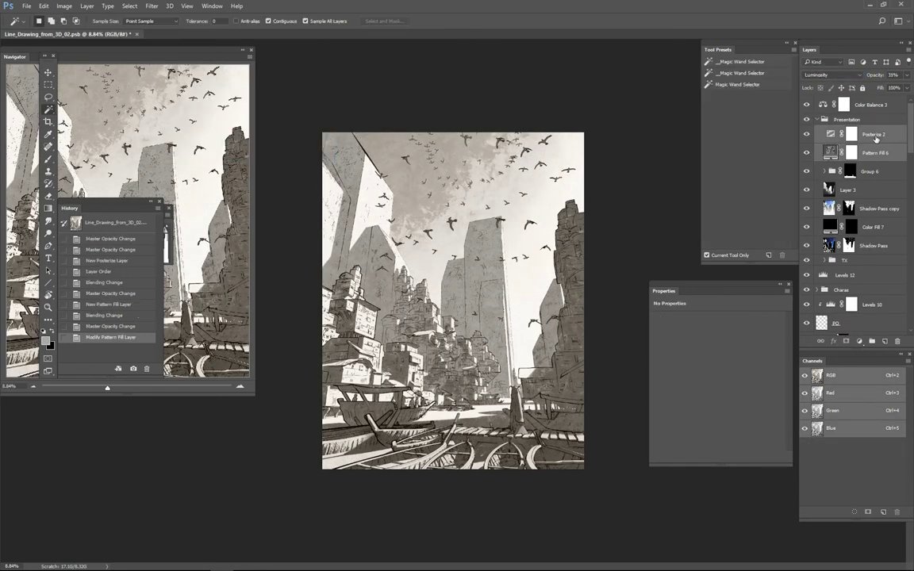
{"action": "key", "text": "ctrl+g"}
{"action": "left_click", "coordinate": [846, 341]}
{"action": "left_click", "coordinate": [846, 341]}
{"action": "key", "text": "ctrl+i"}
Step: Paint white on the Group 7 mask with the AirBrush to reveal the posterized texture in parts of the sky
{"action": "key", "text": "b"}
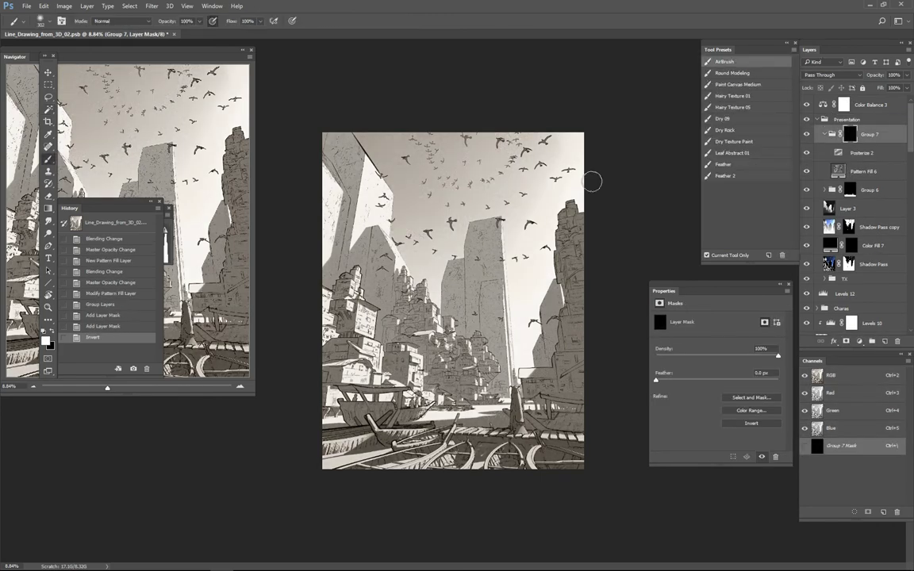
{"action": "key", "text": "Tab"}
{"action": "scroll", "coordinate": [443, 171], "scroll_direction": "up", "scroll_amount": 3, "text": "alt"}
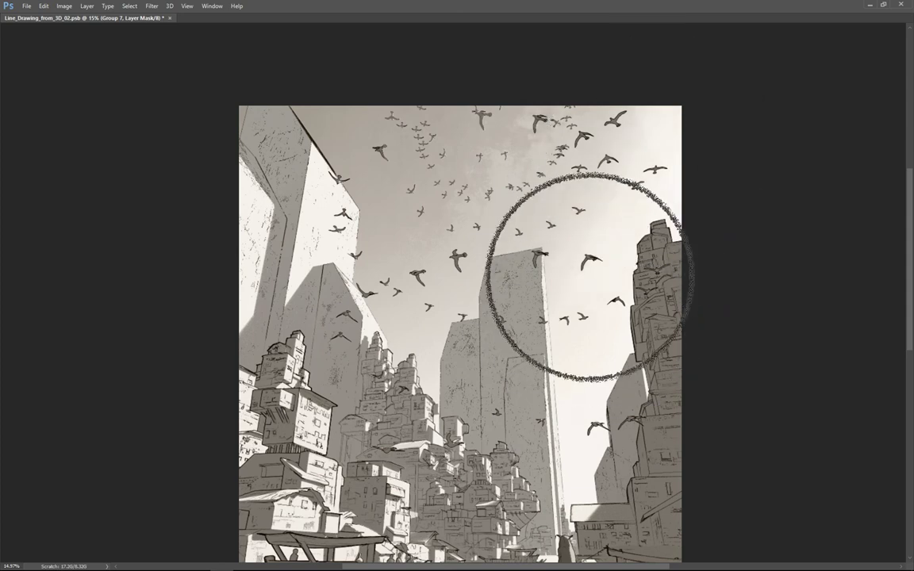
{"action": "left_click_drag", "start_coordinate": [586, 321], "coordinate": [602, 238]}
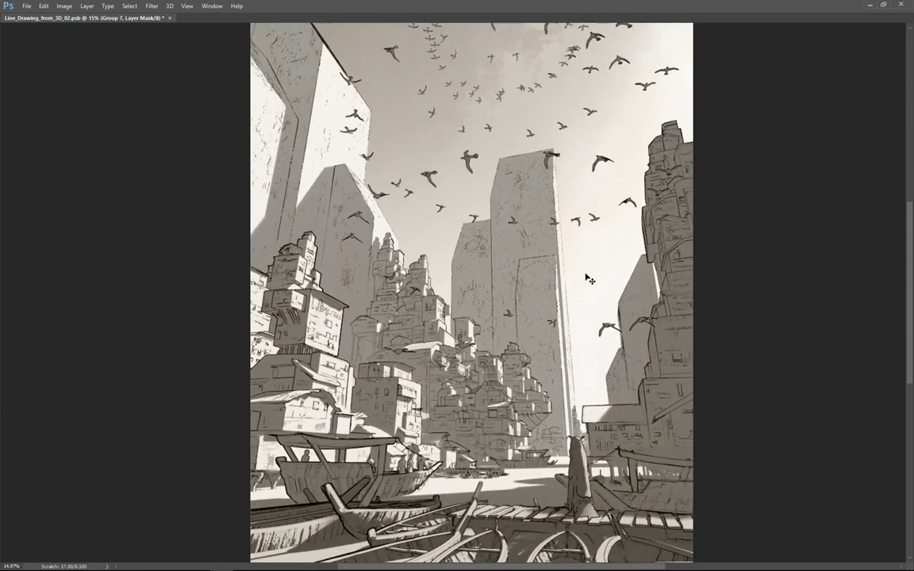
{"action": "scroll", "coordinate": [429, 238], "scroll_direction": "down", "scroll_amount": 2, "text": "alt"}
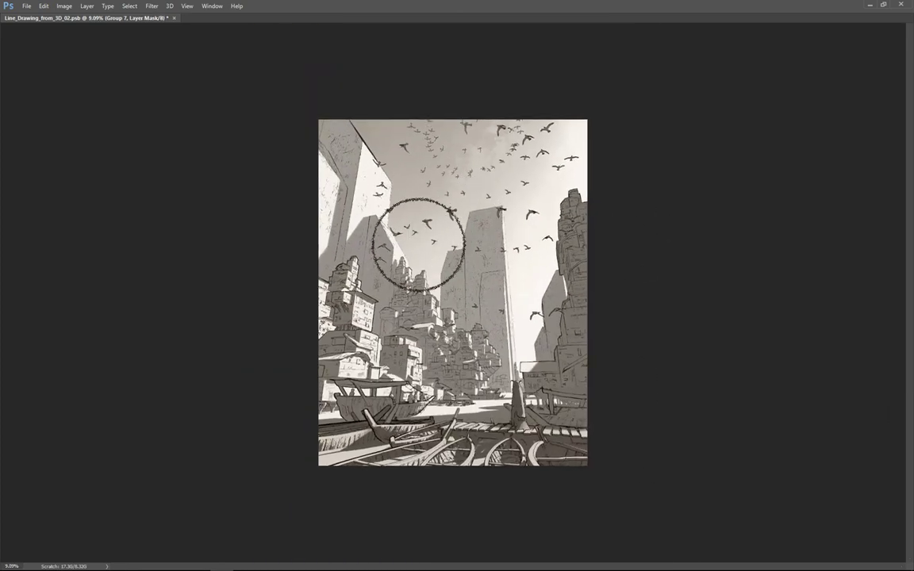
{"action": "scroll", "coordinate": [526, 336], "scroll_direction": "down", "scroll_amount": 2, "text": "alt"}
{"action": "scroll", "coordinate": [526, 336], "scroll_direction": "up", "scroll_amount": 3, "text": "alt"}
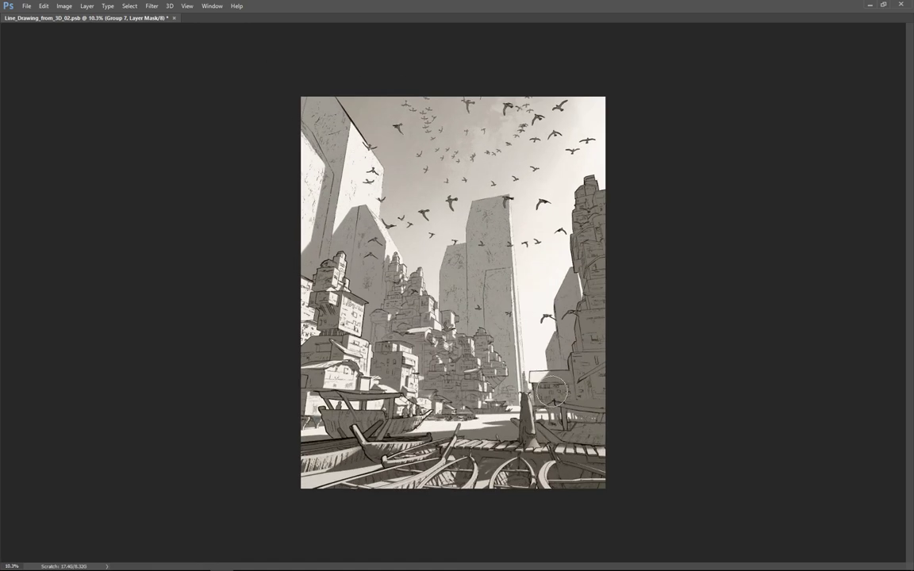
{"action": "key", "text": "Tab"}
{"action": "scroll", "coordinate": [526, 336], "scroll_direction": "down", "scroll_amount": 2, "text": "alt"}
Step: Add a new layer above Group 7 and quick-select the central tower, middle-distance buildings, right-hand cliff and far water in the colour ID pass
{"action": "key", "text": "ctrl+shift+alt+n"}
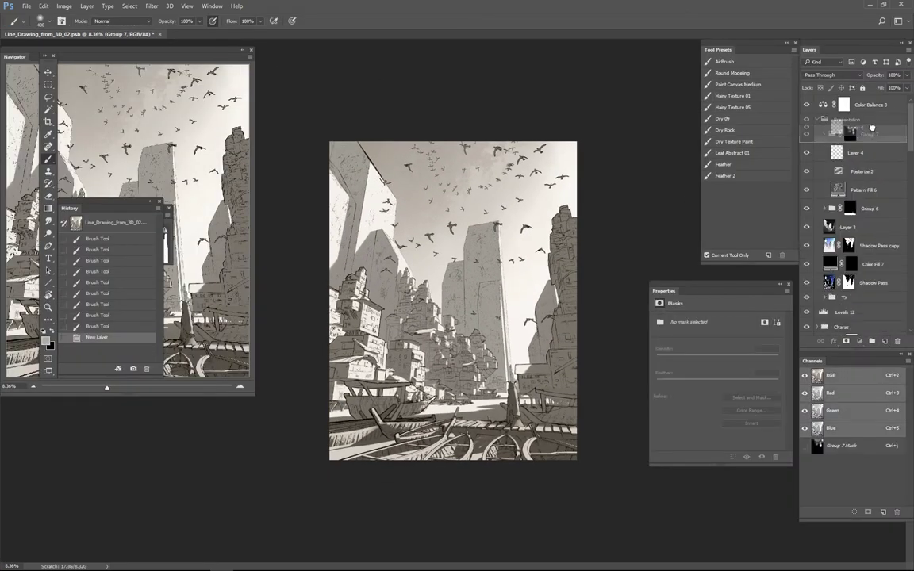
{"action": "key", "text": "ctrl+bracketright"}
{"action": "key", "text": "w"}
{"action": "key", "text": "shift+w"}
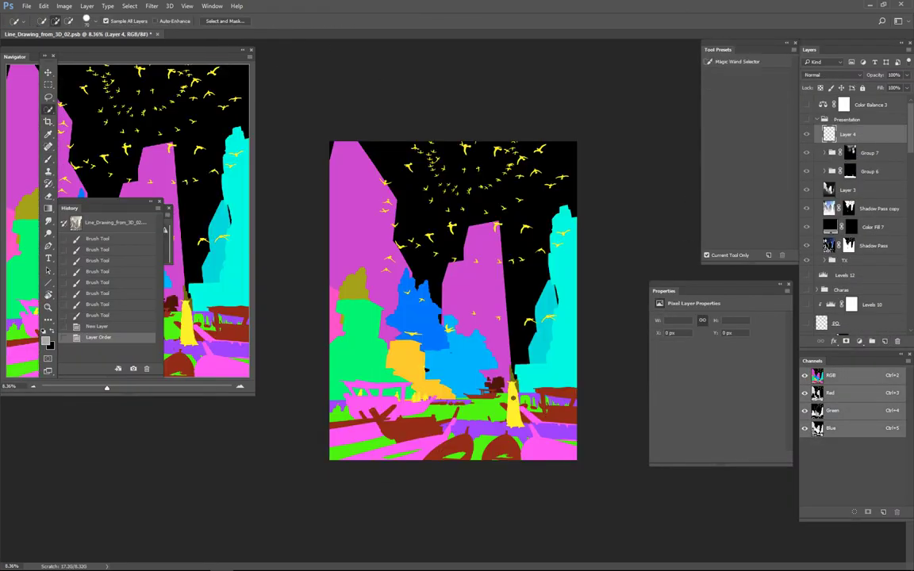
{"action": "mouse_move", "coordinate": [488, 406]}
{"action": "left_mouse_down"}
{"action": "mouse_move", "coordinate": [525, 388]}
{"action": "mouse_move", "coordinate": [498, 363]}
{"action": "left_mouse_up"}
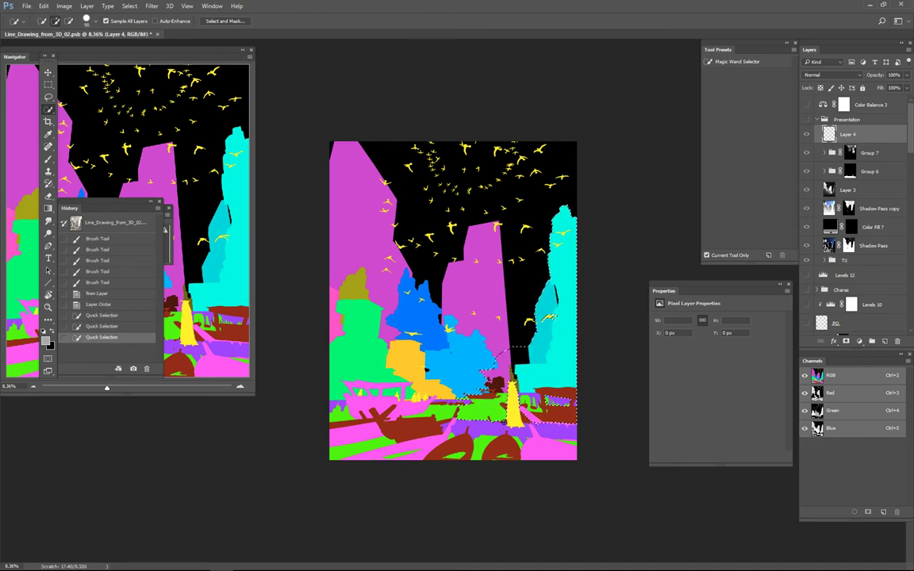
{"action": "left_click_drag", "start_coordinate": [441, 357], "coordinate": [416, 340]}
{"action": "scroll", "coordinate": [492, 441], "scroll_direction": "up", "scroll_amount": 5, "text": "alt"}
{"action": "scroll", "coordinate": [531, 365], "scroll_direction": "down", "scroll_amount": 5, "text": "alt"}
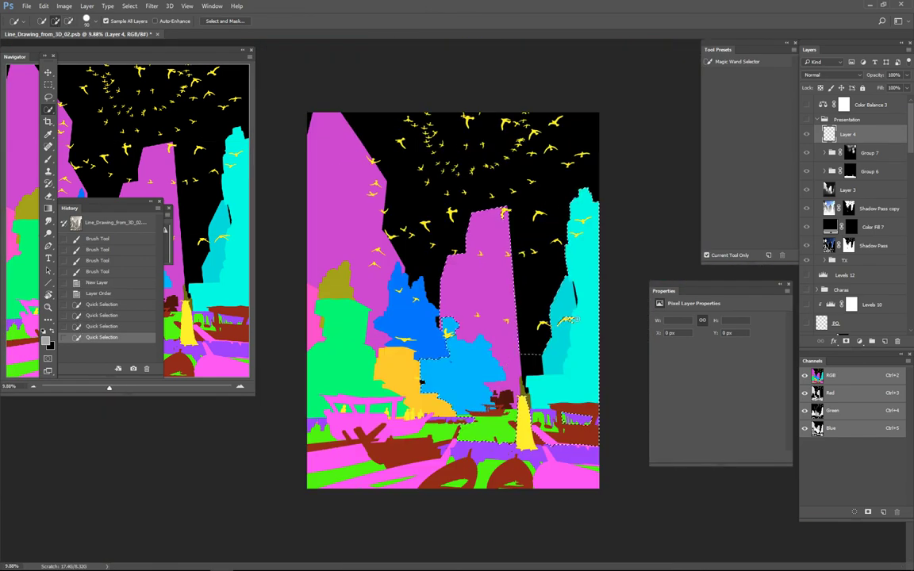
{"action": "left_click_drag", "start_coordinate": [527, 389], "coordinate": [484, 238]}
{"action": "left_click_drag", "start_coordinate": [476, 349], "coordinate": [544, 457]}
Step: Set Layer 4 to Screen blending and prepare a large brush with a light orange colour
{"action": "key", "text": "b"}
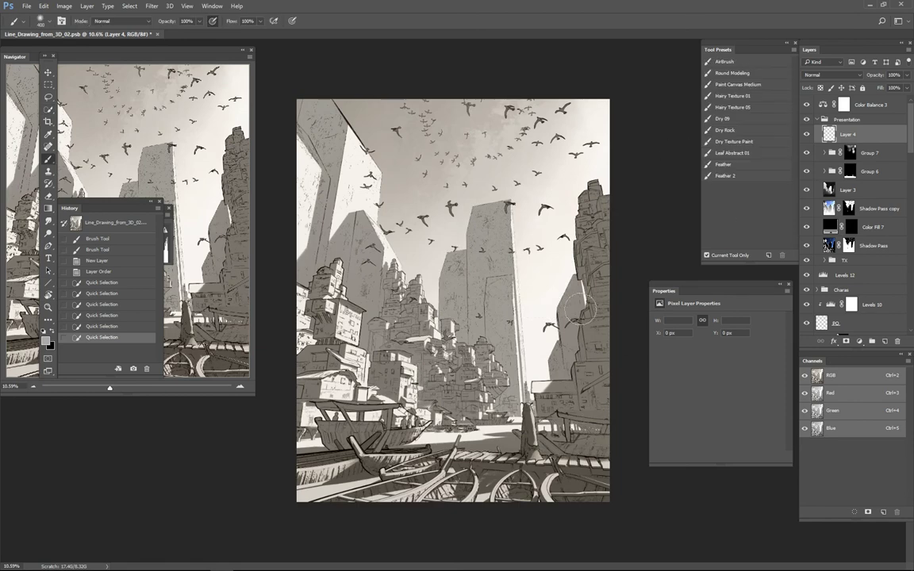
{"action": "scroll", "coordinate": [555, 405], "scroll_direction": "down", "scroll_amount": 3, "text": "alt"}
{"action": "scroll", "coordinate": [504, 420], "scroll_direction": "up", "scroll_amount": 2, "text": "alt"}
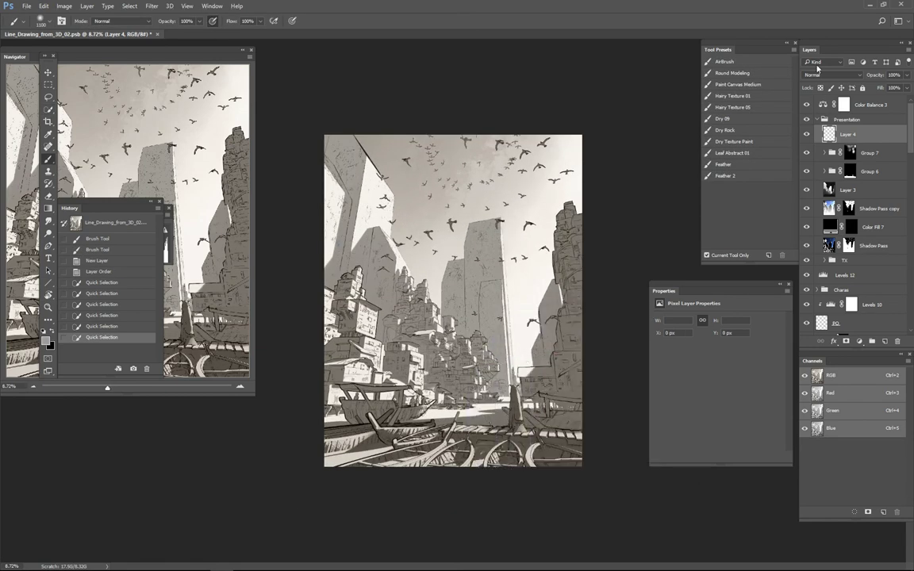
{"action": "left_click", "coordinate": [831, 74]}
{"action": "left_click", "coordinate": [825, 153]}
{"action": "right_click_drag", "start_coordinate": [546, 326], "coordinate": [525, 371], "text": "alt+shift"}
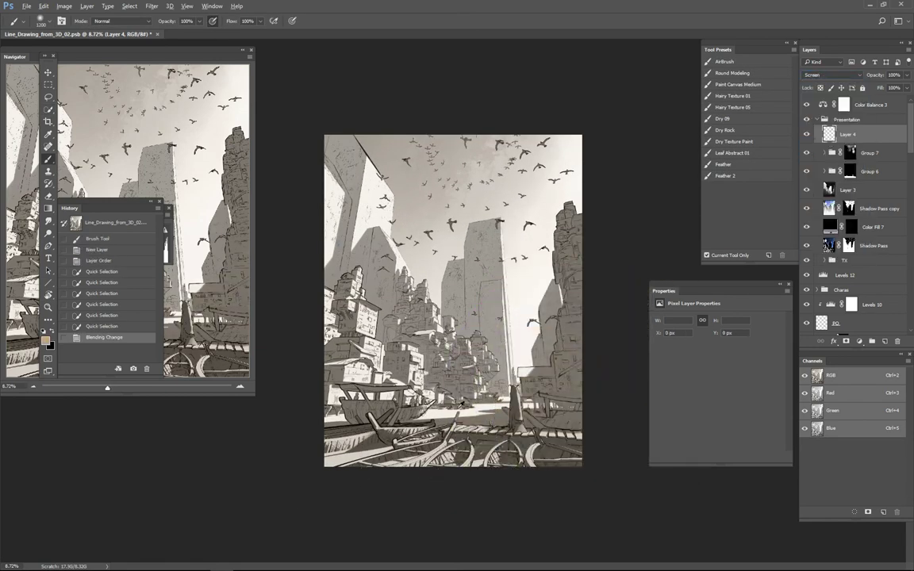
{"action": "left_click_drag", "start_coordinate": [608, 347], "coordinate": [449, 474]}
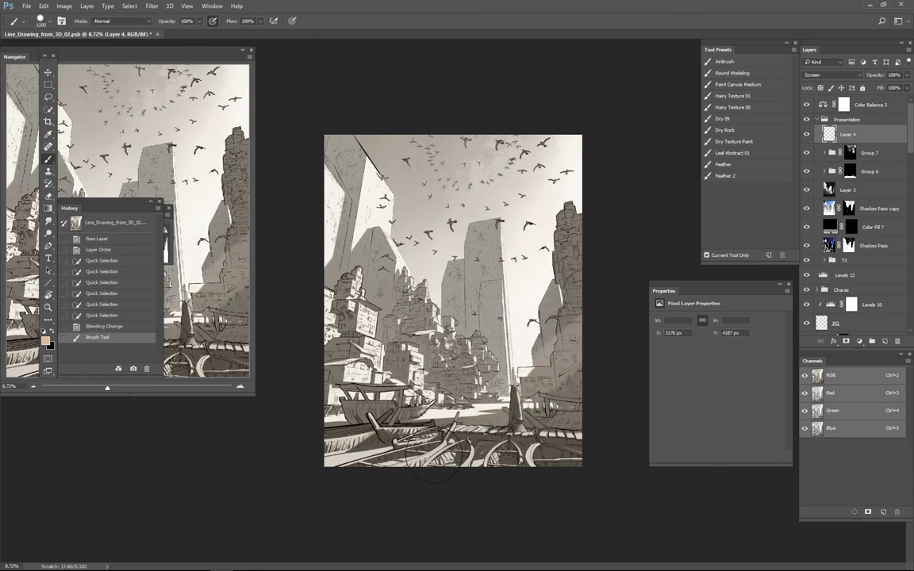
{"action": "key", "text": "ctrl+z"}
{"action": "key", "text": "ctrl+z"}
{"action": "key", "text": "ctrl+z"}
{"action": "right_click_drag", "start_coordinate": [550, 278], "coordinate": [633, 251], "text": "alt+shift"}
{"action": "key", "text": "ctrl+z"}
{"action": "key", "text": "ctrl+z"}
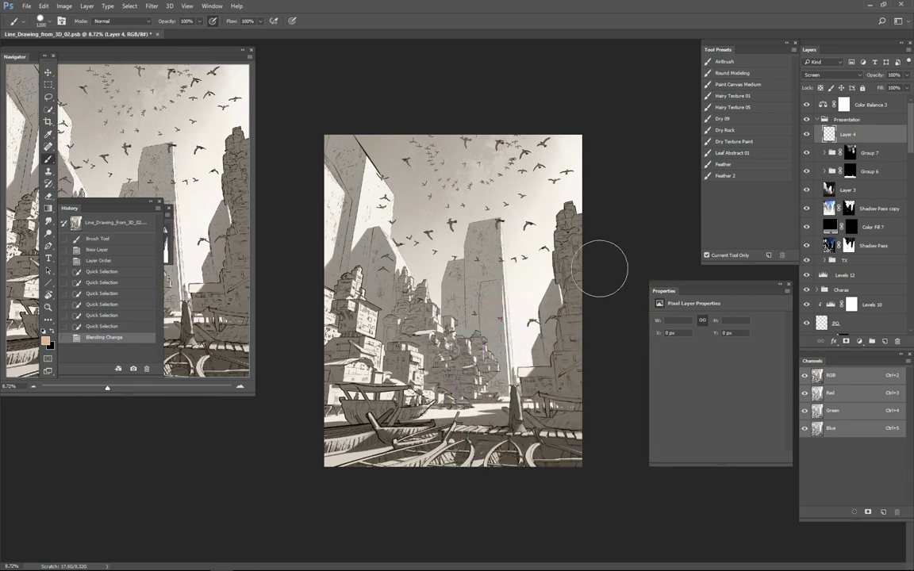
{"action": "key", "text": "bracketright"}
{"action": "key", "text": "bracketright"}
{"action": "key", "text": "bracketright"}
{"action": "key", "text": "bracketright"}
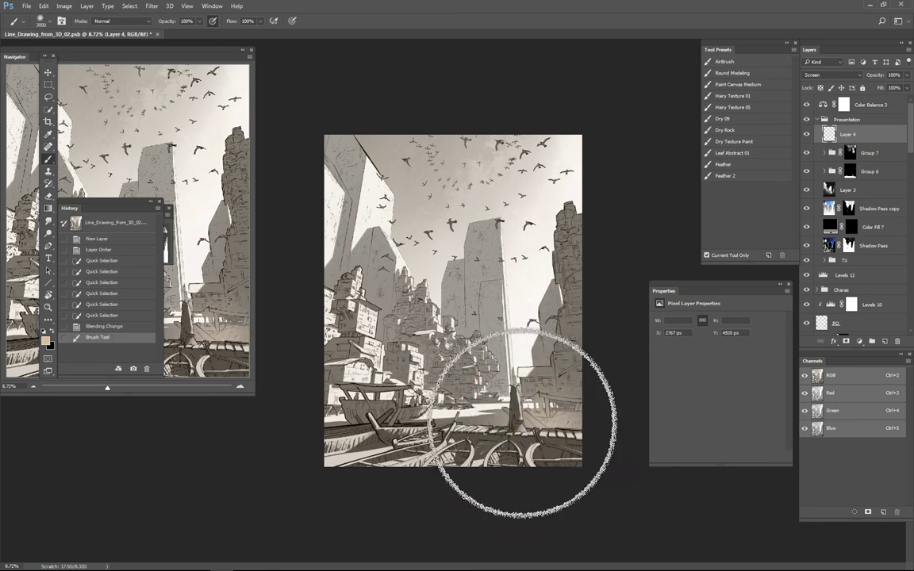
{"action": "key", "text": "bracketleft"}
{"action": "key", "text": "bracketleft"}
{"action": "key", "text": "bracketleft"}
{"action": "key", "text": "bracketleft"}
{"action": "key", "text": "bracketleft"}
{"action": "key", "text": "bracketleft"}
{"action": "key", "text": "bracketleft"}
{"action": "key", "text": "bracketleft"}
{"action": "key", "text": "bracketleft"}
{"action": "key", "text": "bracketleft"}
{"action": "key", "text": "bracketleft"}
{"action": "key", "text": "bracketleft"}
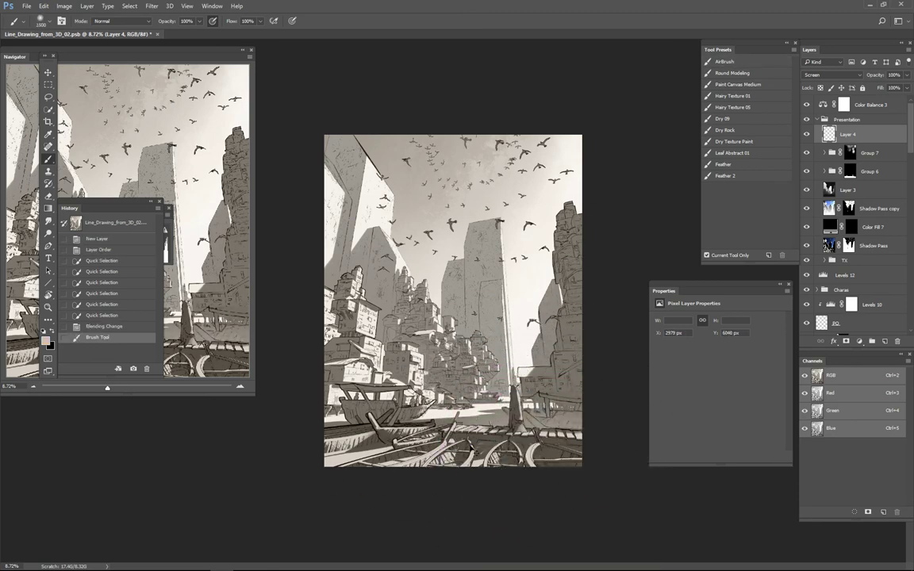
Step: Sample a pale grey-beige from the drawing, dab it over the water on Layer 4 and set the layer's blending to Lighten
{"action": "right_click", "coordinate": [487, 227]}
{"action": "key", "text": "shift+alt+n"}
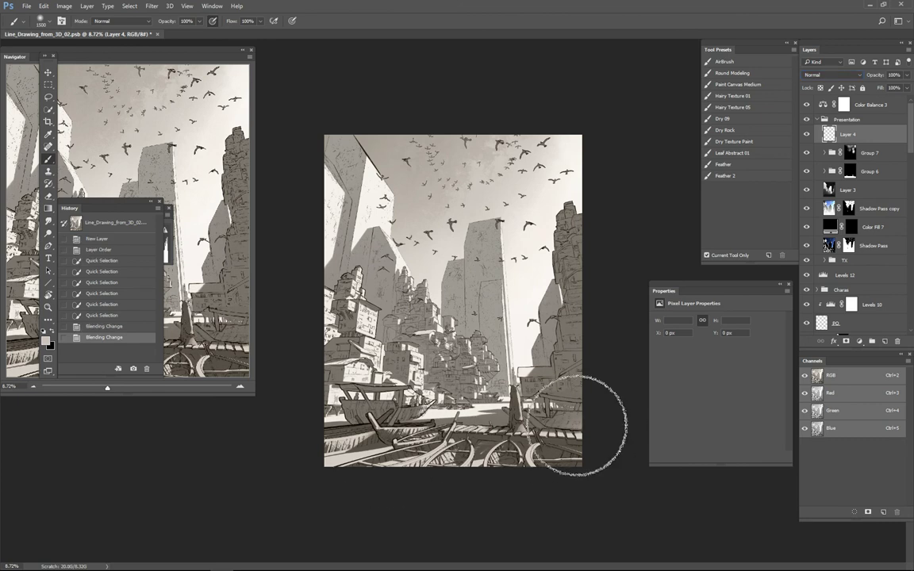
{"action": "key", "text": "bracketleft"}
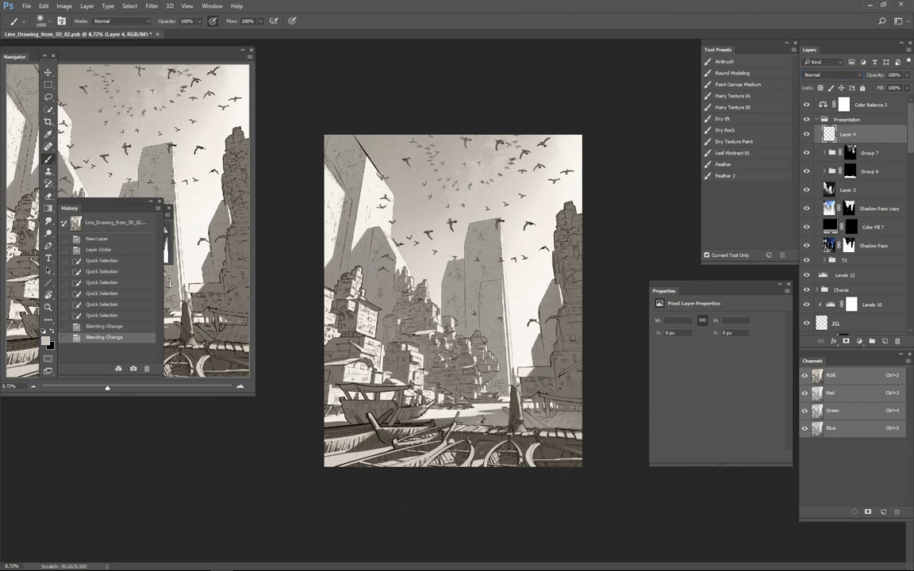
{"action": "key", "text": "bracketleft"}
{"action": "left_click", "coordinate": [427, 400]}
{"action": "left_click", "coordinate": [831, 75]}
{"action": "left_click", "coordinate": [819, 135]}
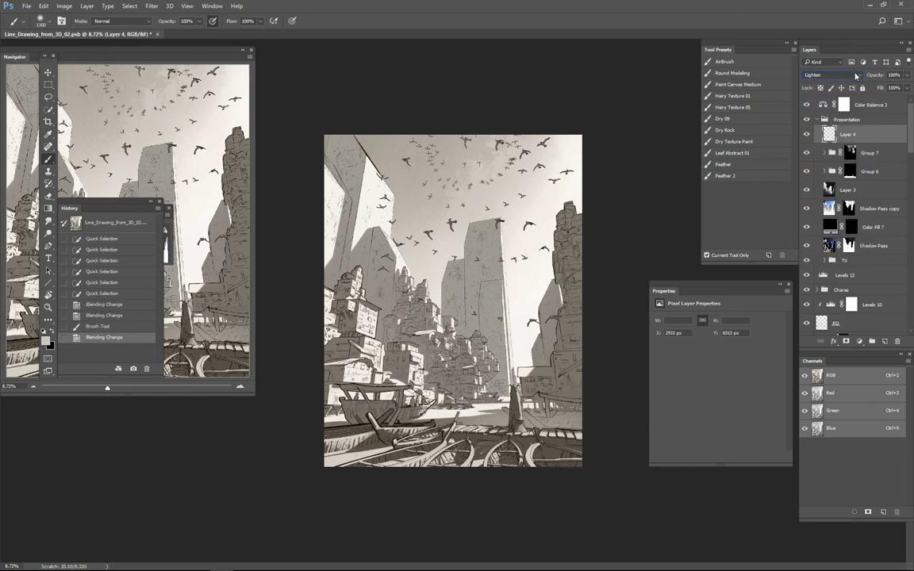
{"action": "key", "text": "ctrl+u"}
{"action": "key", "text": "Escape"}
Step: Try painting pale haze with a smaller brush over the right-hand dock and boat on Layer 4
{"action": "key", "text": "bracketleft"}
{"action": "key", "text": "bracketleft"}
{"action": "key", "text": "bracketleft"}
{"action": "key", "text": "bracketleft"}
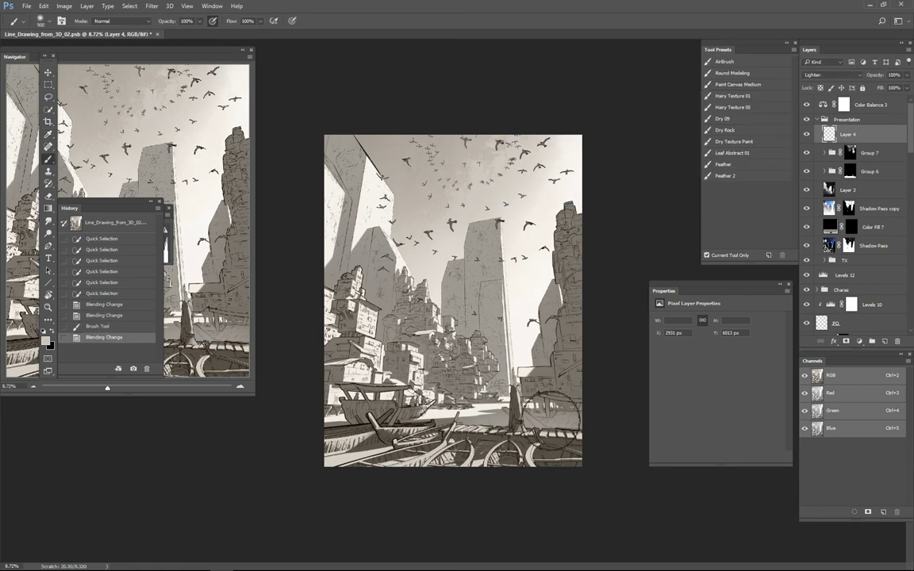
{"action": "left_click", "coordinate": [561, 398]}
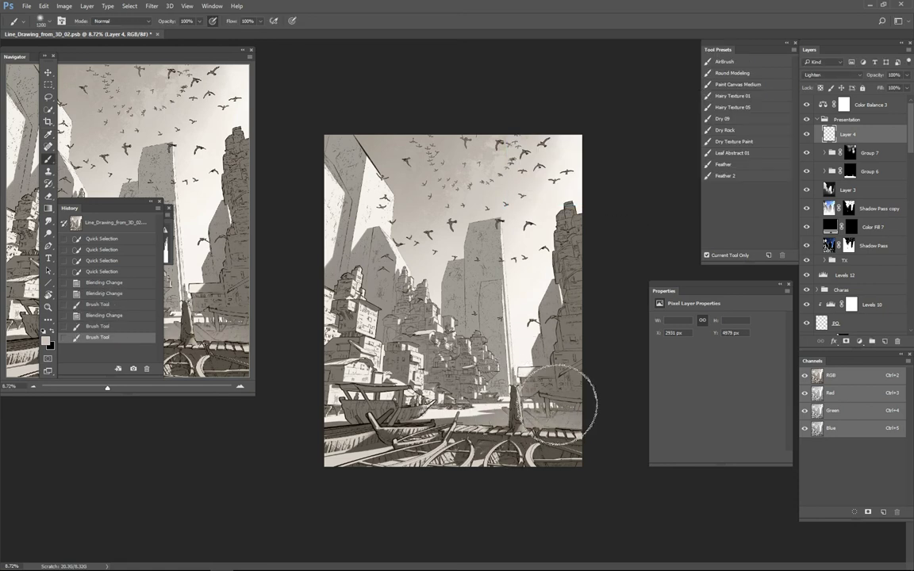
{"action": "left_click", "coordinate": [555, 401]}
{"action": "left_click", "coordinate": [577, 404]}
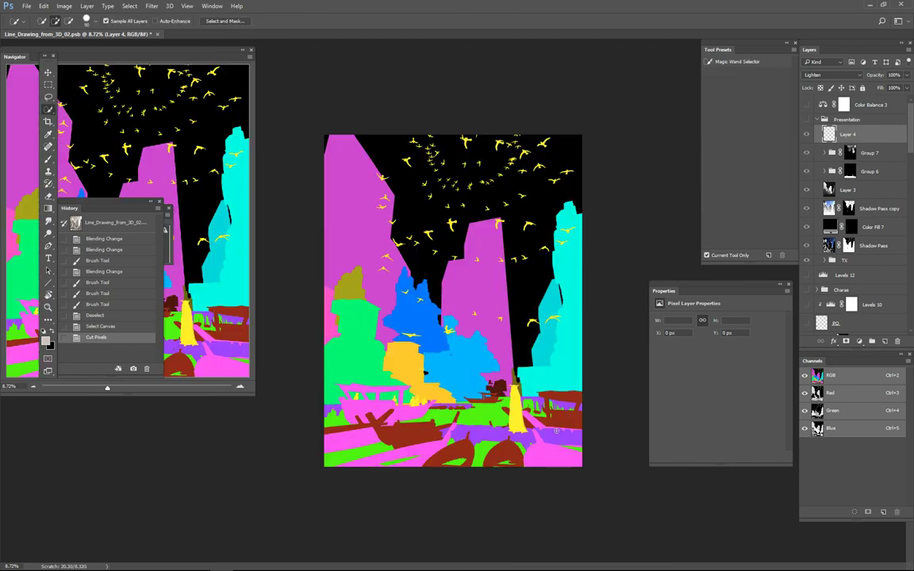
Step: Select everything behind the figure and foreground dock with the Magic Wand on the colour ID pass, then refine the selection with the Lasso
{"action": "key", "text": "w"}
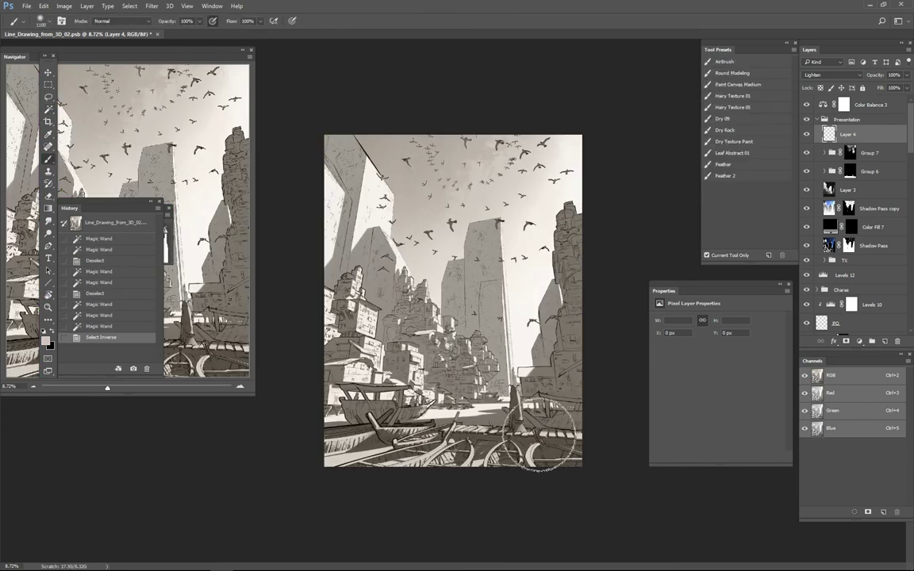
{"action": "key", "text": "l"}
{"action": "left_click_drag", "start_coordinate": [468, 381], "coordinate": [492, 403]}
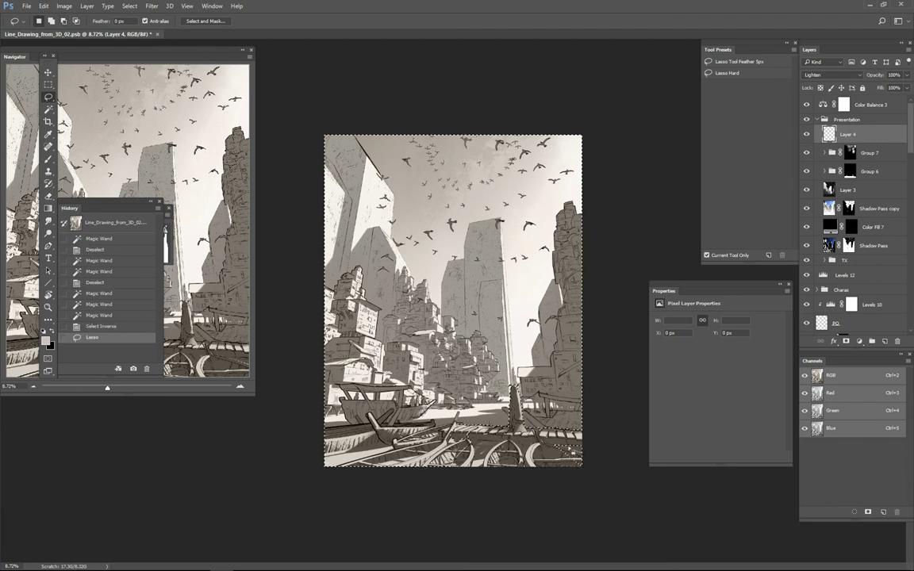
Step: Brush pale haze on Layer 4 behind the standing figure and over the right-hand dock buildings, then deselect
{"action": "key", "text": "b"}
{"action": "key", "text": "bracketright"}
{"action": "mouse_move", "coordinate": [444, 377]}
{"action": "left_mouse_down"}
{"action": "mouse_move", "coordinate": [500, 372]}
{"action": "mouse_move", "coordinate": [516, 389]}
{"action": "left_mouse_up"}
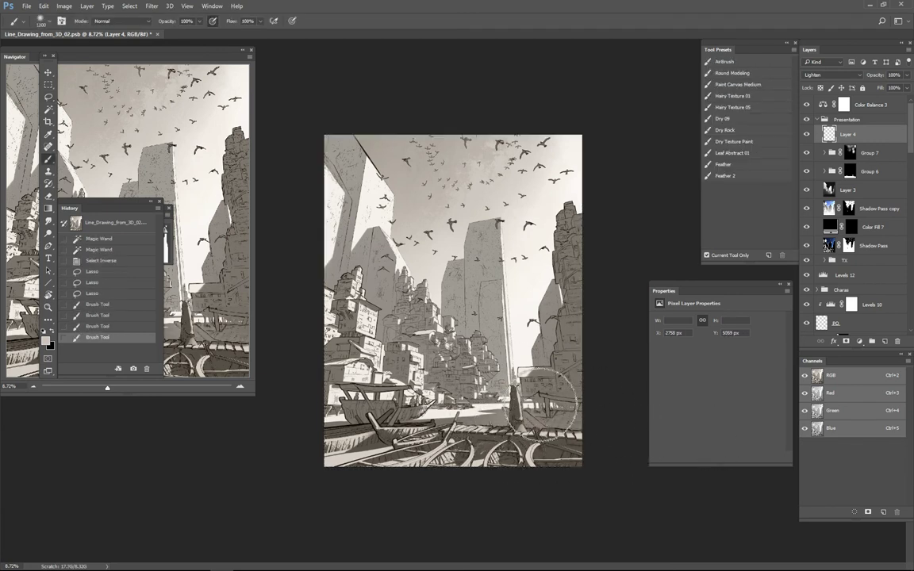
{"action": "left_click_drag", "start_coordinate": [468, 361], "coordinate": [492, 369]}
{"action": "scroll", "coordinate": [577, 336], "scroll_direction": "down", "scroll_amount": 2, "text": "alt"}
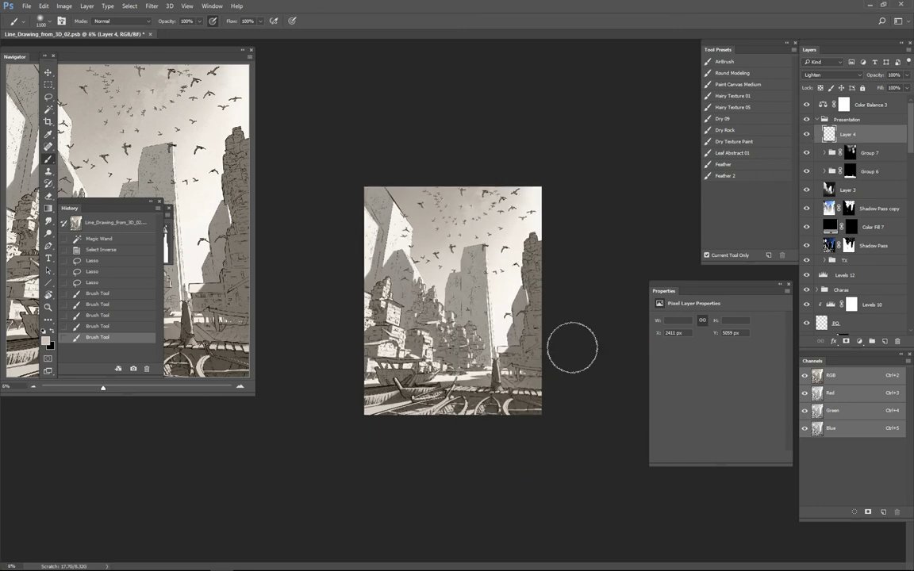
{"action": "left_click", "coordinate": [515, 313]}
{"action": "scroll", "coordinate": [494, 389], "scroll_direction": "up", "scroll_amount": 2, "text": "alt"}
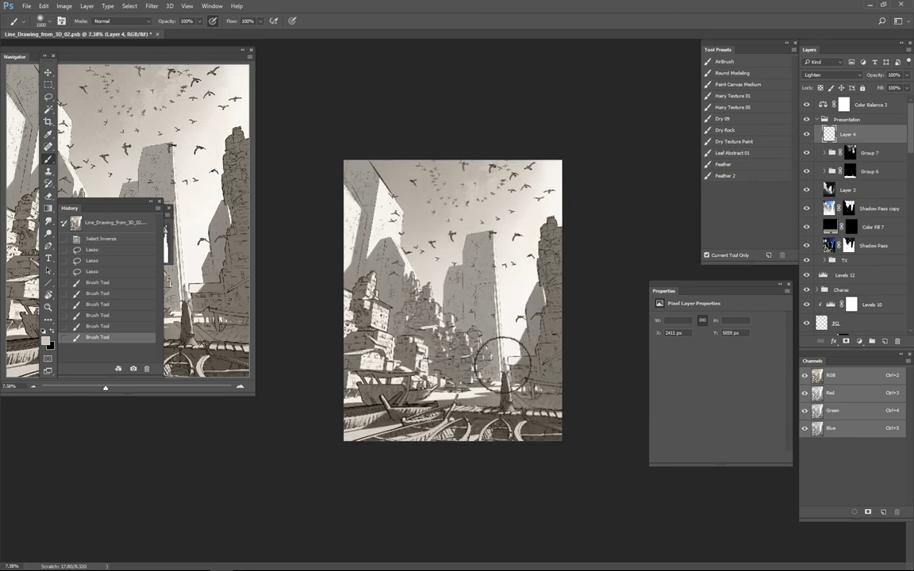
{"action": "key", "text": "ctrl+d"}
Step: Reduce the opacity of Layer 4 slightly to soften the haze
{"action": "scroll", "coordinate": [544, 380], "scroll_direction": "down", "scroll_amount": 2, "text": "alt"}
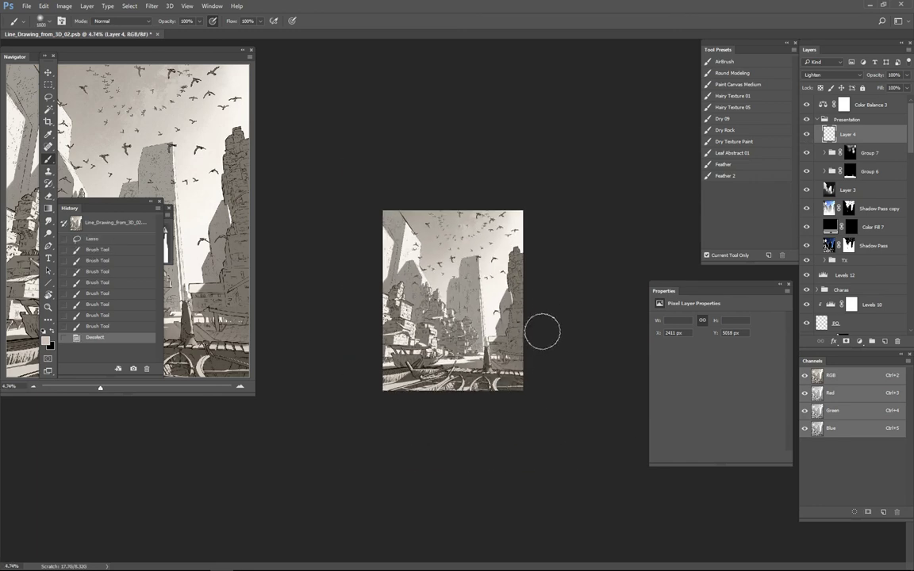
{"action": "scroll", "coordinate": [483, 363], "scroll_direction": "up", "scroll_amount": 1, "text": "alt"}
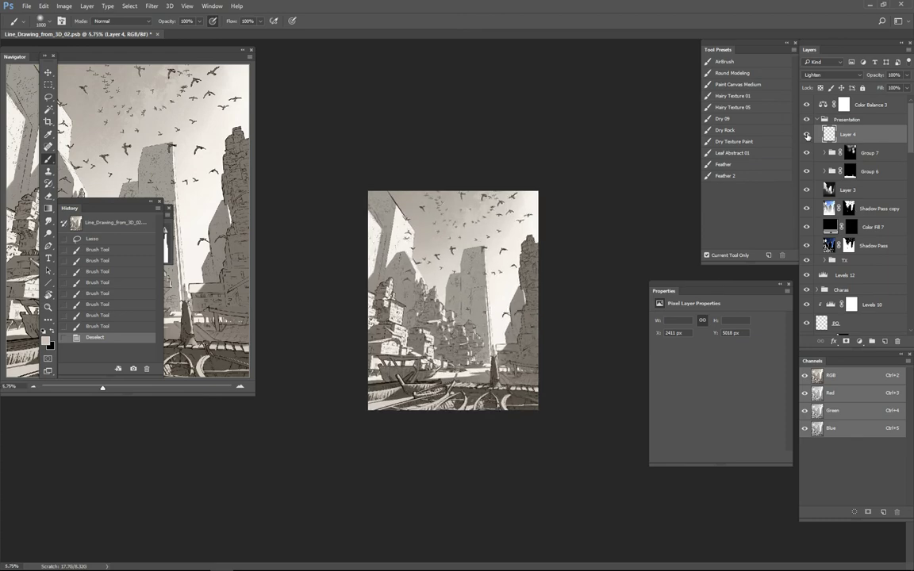
{"action": "left_click_drag", "start_coordinate": [876, 77], "coordinate": [833, 99]}
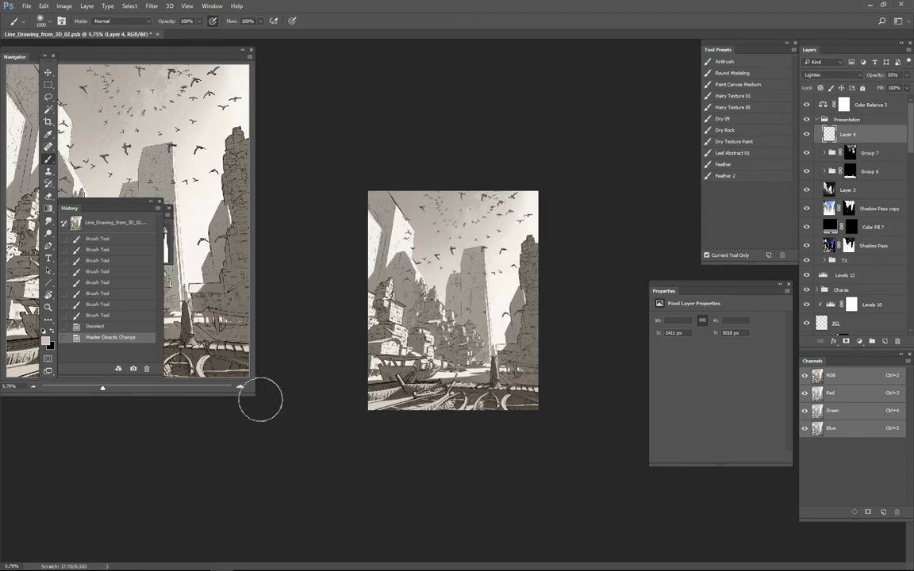
Step: Shrink the Navigator preview to a small thumbnail and move it beside the toolbox
{"action": "left_click_drag", "start_coordinate": [255, 394], "coordinate": [139, 183]}
{"action": "mouse_move", "coordinate": [55, 48]}
{"action": "left_mouse_down"}
{"action": "mouse_move", "coordinate": [64, 57]}
{"action": "mouse_move", "coordinate": [306, 63]}
{"action": "mouse_move", "coordinate": [217, 64]}
{"action": "left_mouse_up"}
{"action": "left_click", "coordinate": [347, 244]}
Step: Raise the saturation of the Layer 4 haze to +28 with Hue/Saturation
{"action": "key", "text": "Return"}
{"action": "key", "text": "ctrl+u"}
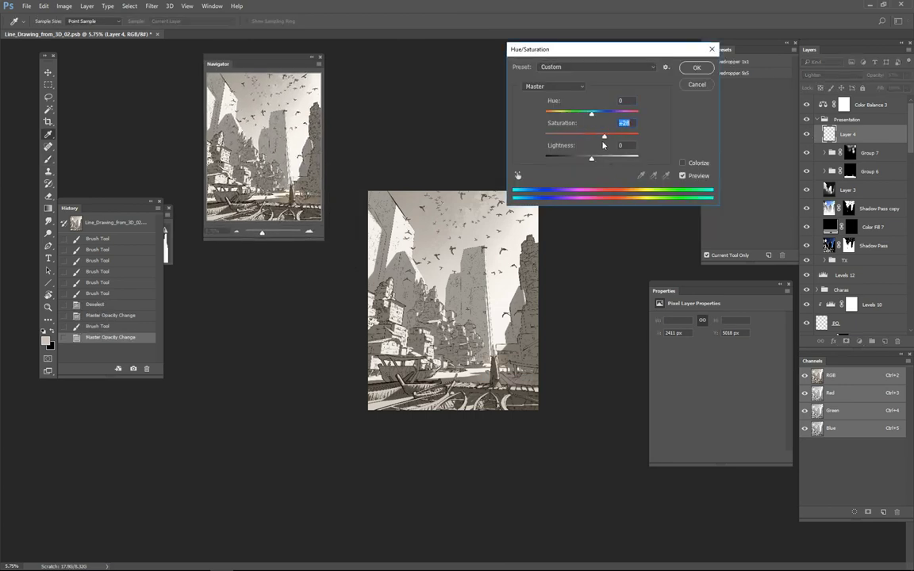
{"action": "key", "text": "Return"}
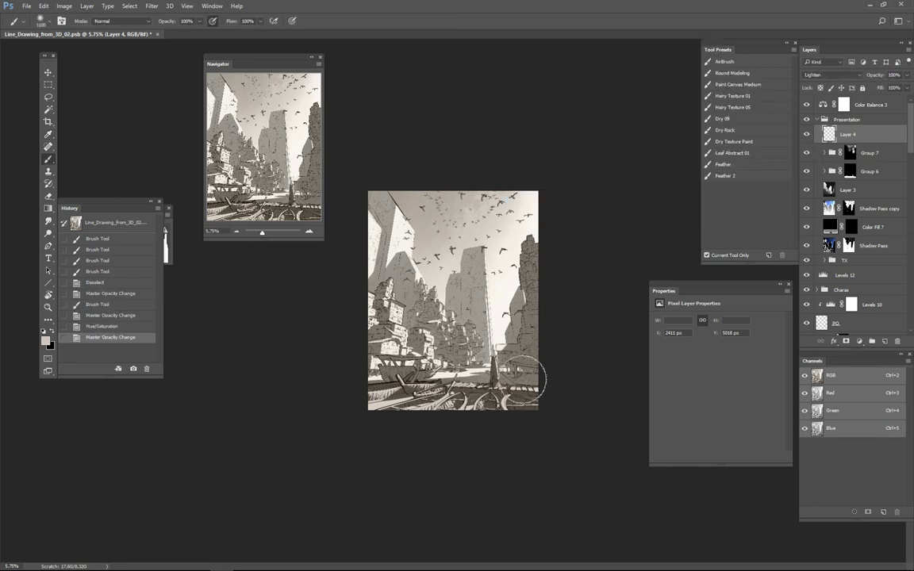
Step: Select the roofed boat on the left with the Magic Wand on the colour ID pass and trim the selection with the Lasso
{"action": "key", "text": "w"}
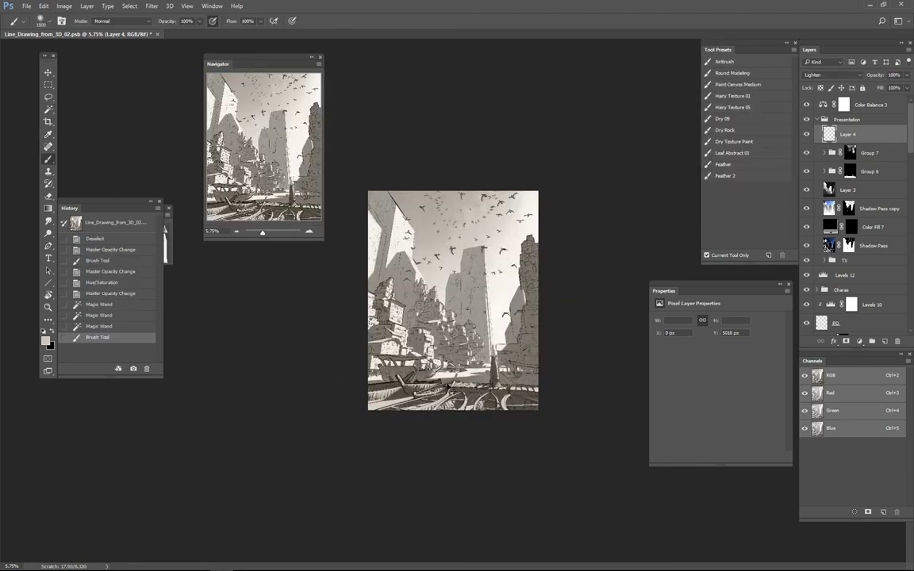
{"action": "left_click", "coordinate": [415, 380]}
{"action": "scroll", "coordinate": [415, 383], "scroll_direction": "up", "scroll_amount": 5, "text": "alt"}
{"action": "key", "text": "l"}
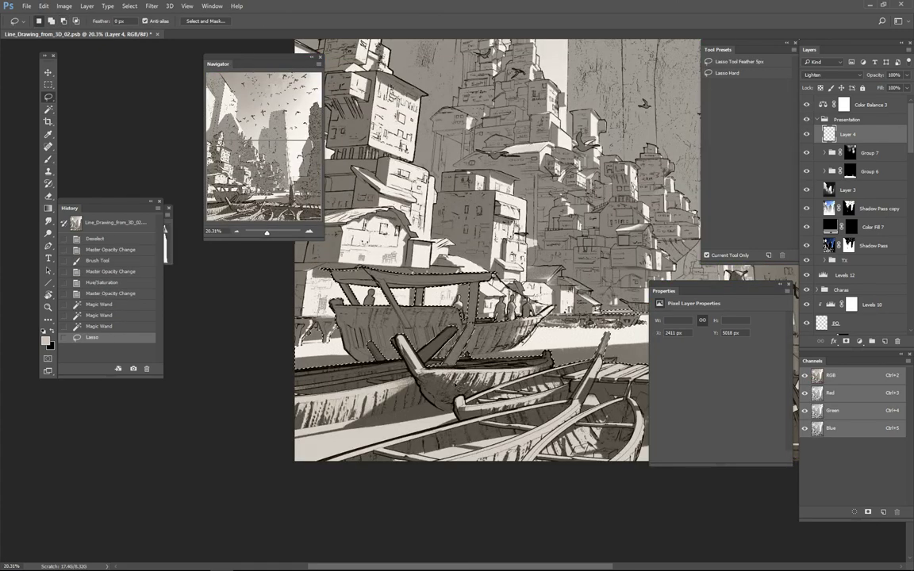
{"action": "left_click_drag", "start_coordinate": [415, 325], "coordinate": [406, 321]}
{"action": "scroll", "coordinate": [406, 476], "scroll_direction": "down", "scroll_amount": 3, "text": "alt"}
Step: Brush pale haze over the roofed boat on the left on Layer 4, then deselect
{"action": "key", "text": "b"}
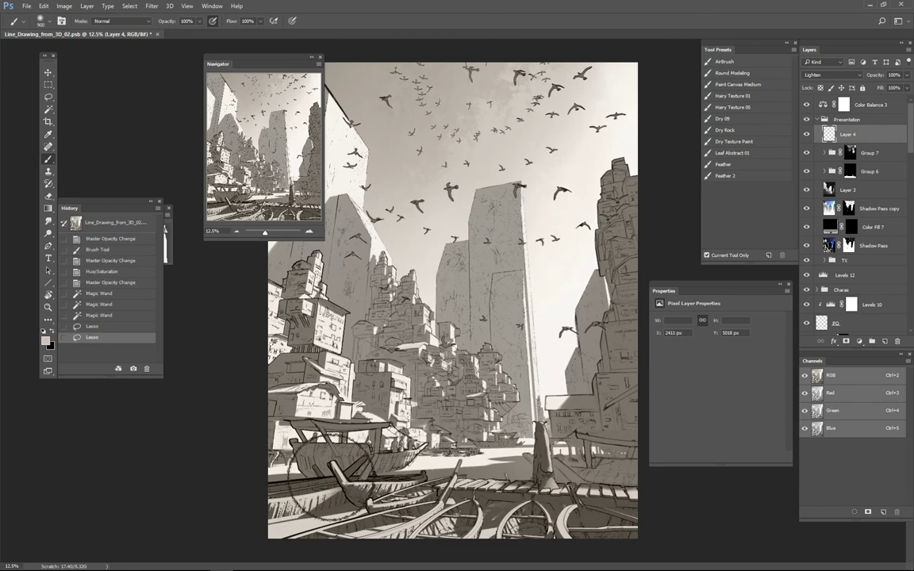
{"action": "mouse_move", "coordinate": [330, 475]}
{"action": "left_mouse_down"}
{"action": "mouse_move", "coordinate": [293, 445]}
{"action": "mouse_move", "coordinate": [349, 413]}
{"action": "mouse_move", "coordinate": [272, 474]}
{"action": "left_mouse_up"}
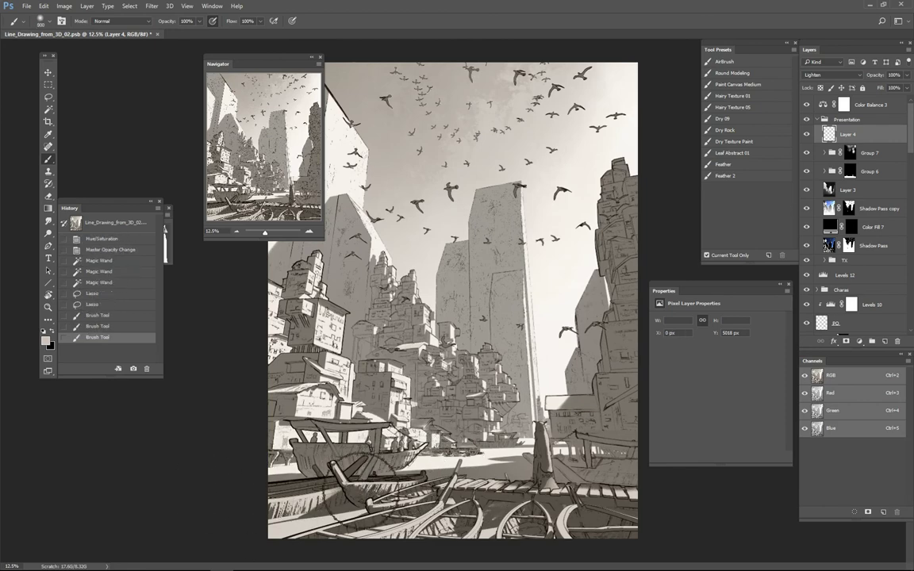
{"action": "scroll", "coordinate": [453, 303], "scroll_direction": "down", "scroll_amount": 3, "text": "alt"}
{"action": "key", "text": "ctrl+d"}
{"action": "scroll", "coordinate": [441, 466], "scroll_direction": "up", "scroll_amount": 2, "text": "alt"}
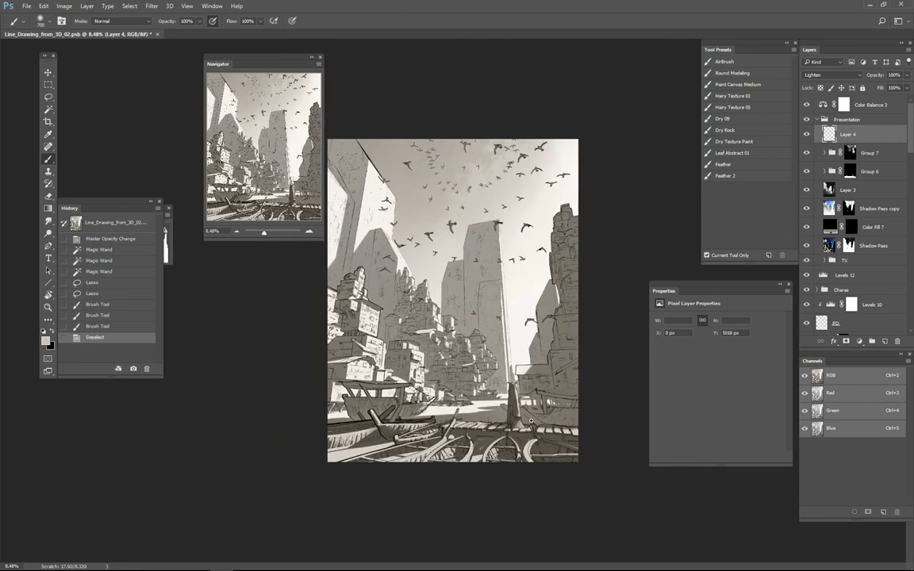
Step: Activate the Group 6 mask, select the green water area of the colour ID pass with the Magic Wand and fill it with white
{"action": "scroll", "coordinate": [441, 467], "scroll_direction": "down", "scroll_amount": 2, "text": "alt"}
{"action": "left_click", "coordinate": [848, 171]}
{"action": "key", "text": "w"}
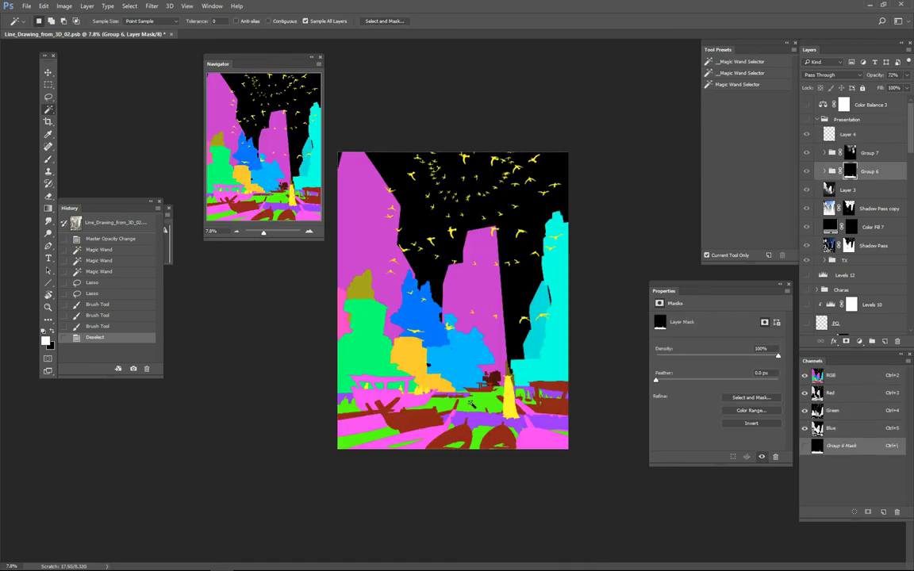
{"action": "left_click", "coordinate": [469, 401]}
Step: Compare the Group 6 mask before and after the fill, invert the water area back to white and deselect
{"action": "left_click", "coordinate": [122, 315]}
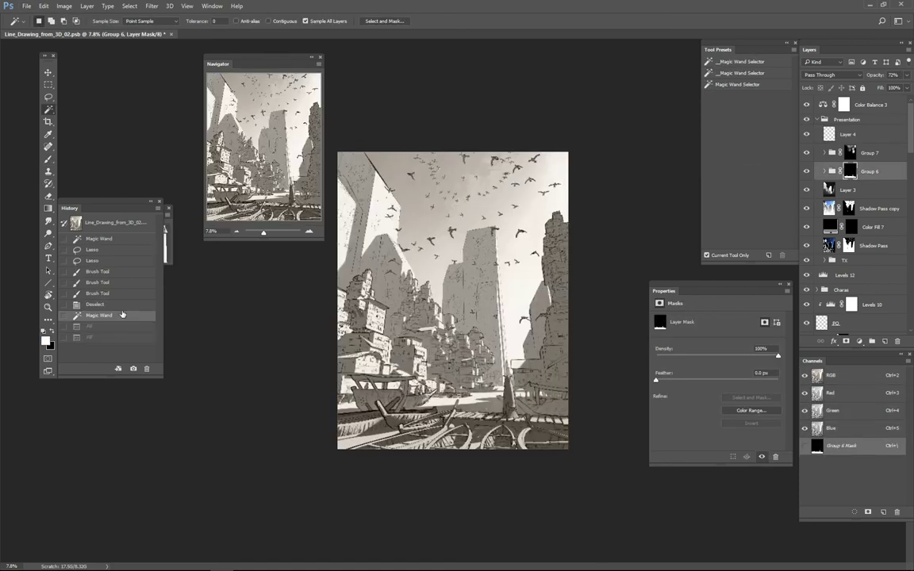
{"action": "left_click", "coordinate": [122, 337]}
{"action": "scroll", "coordinate": [500, 307], "scroll_direction": "down", "scroll_amount": 3, "text": "alt"}
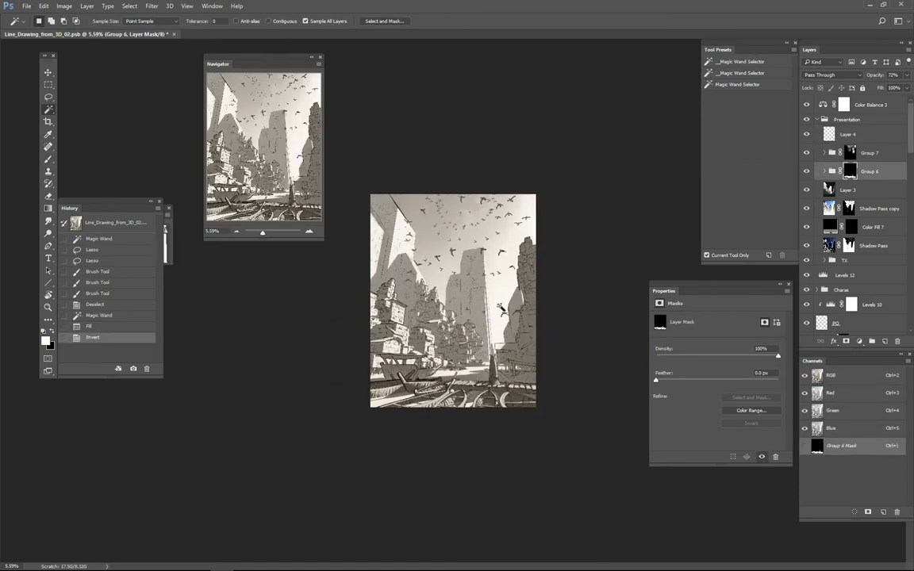
{"action": "key", "text": "ctrl+i"}
{"action": "key", "text": "ctrl+d"}
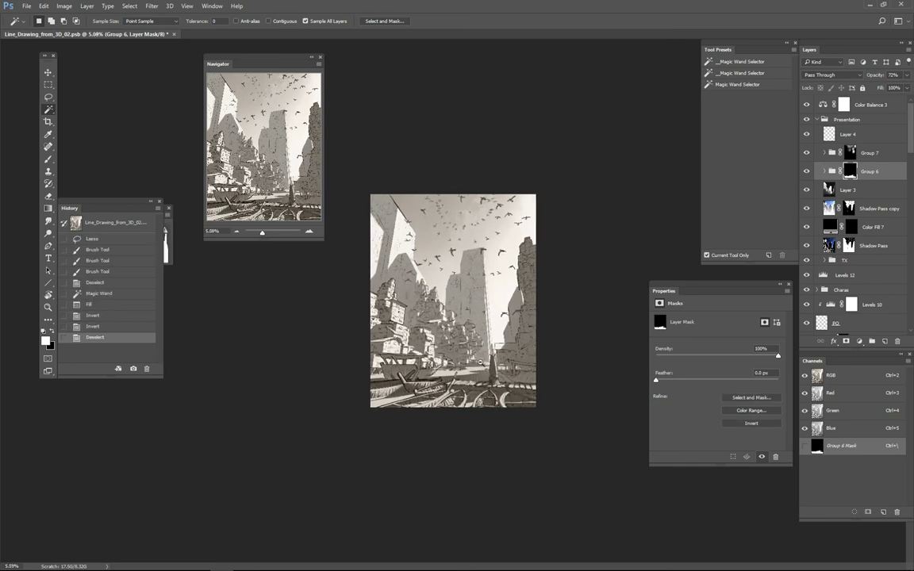
{"action": "scroll", "coordinate": [500, 308], "scroll_direction": "up", "scroll_amount": 1, "text": "alt"}
{"action": "scroll", "coordinate": [500, 339], "scroll_direction": "up", "scroll_amount": 2, "text": "alt"}
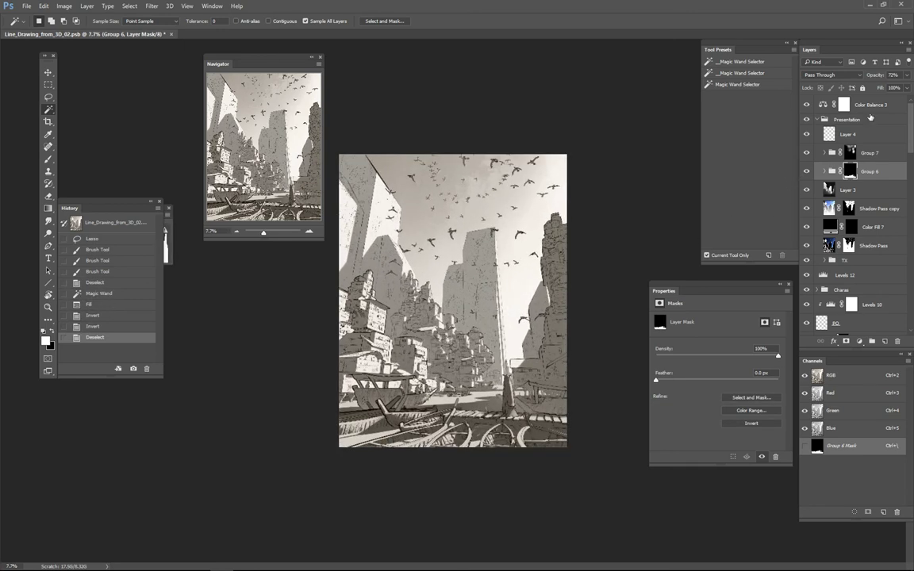
Step: Compare the current drawing with its opening snapshot at a reduced view size
{"action": "key", "text": "alt+period"}
{"action": "scroll", "coordinate": [537, 277], "scroll_direction": "down", "scroll_amount": 4, "text": "alt"}
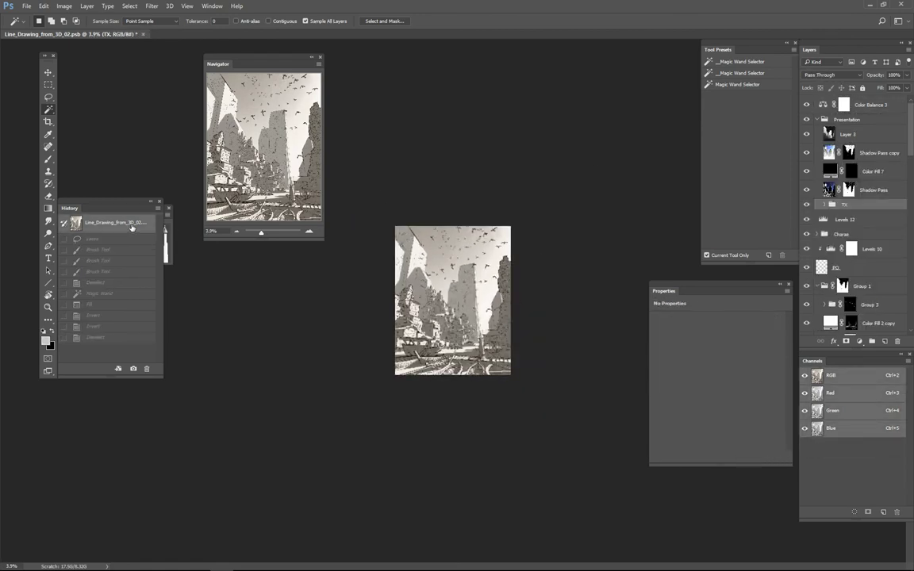
{"action": "scroll", "coordinate": [533, 334], "scroll_direction": "up", "scroll_amount": 4, "text": "alt"}
Step: Select the right-hand cliff with the Magic Wand and brush pale haze around its base on Layer 4
{"action": "left_click", "coordinate": [533, 334]}
{"action": "key", "text": "alt+bracketleft"}
{"action": "key", "text": "alt+bracketleft"}
{"action": "key", "text": "b"}
{"action": "left_click", "coordinate": [532, 353]}
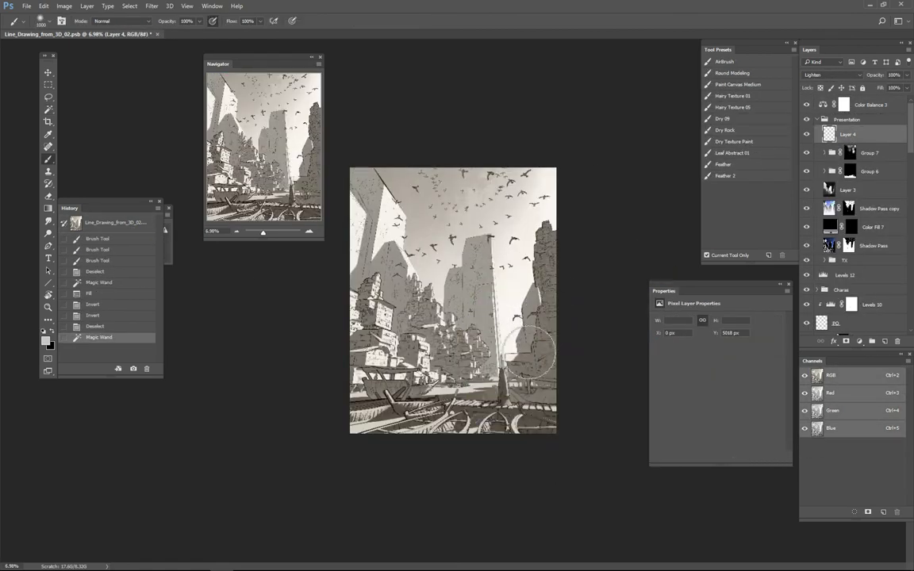
{"action": "left_click_drag", "start_coordinate": [495, 266], "coordinate": [496, 289]}
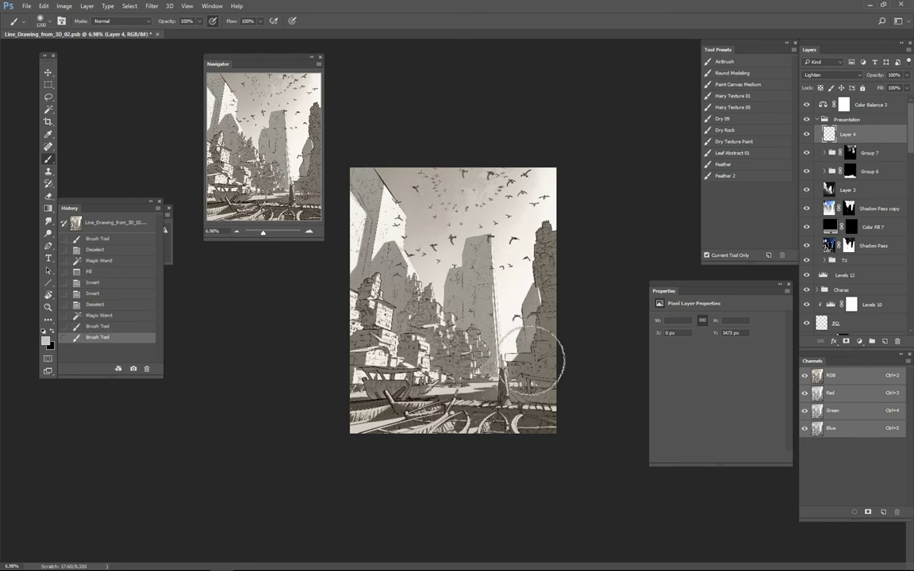
{"action": "left_click_drag", "start_coordinate": [531, 360], "coordinate": [508, 341]}
{"action": "left_click_drag", "start_coordinate": [508, 341], "coordinate": [529, 363]}
Step: Select the distant towers with the Magic Wand, brush pale haze around their bases on Layer 4 and review the whole drawing
{"action": "key", "text": "w"}
{"action": "left_click", "coordinate": [438, 303]}
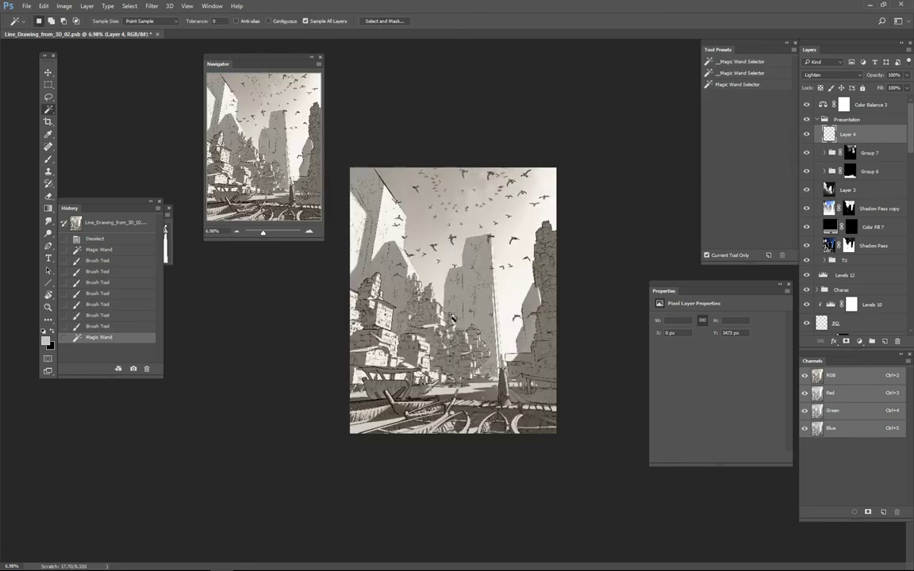
{"action": "key", "text": "b"}
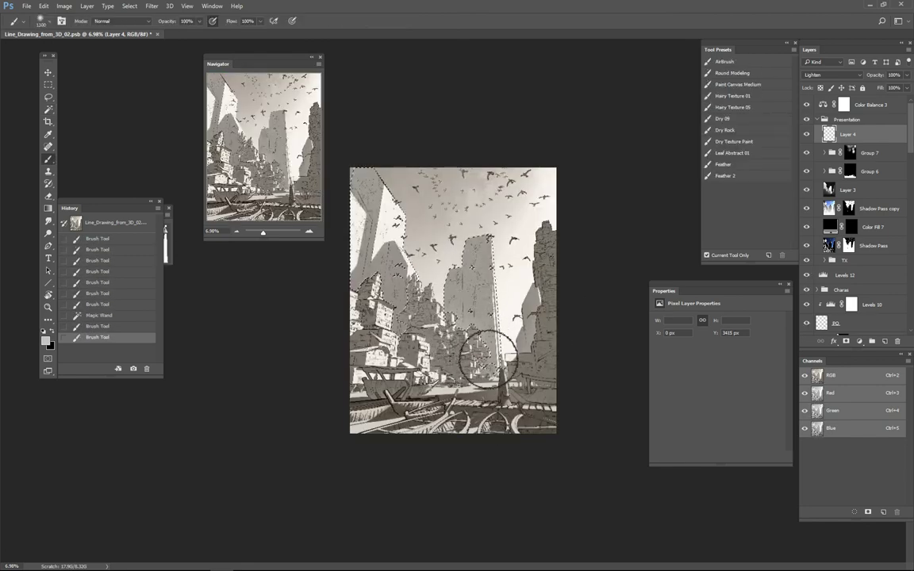
{"action": "scroll", "coordinate": [488, 357], "scroll_direction": "up", "scroll_amount": 3, "text": "alt"}
{"action": "key", "text": "ctrl+d"}
{"action": "left_click_drag", "start_coordinate": [481, 353], "coordinate": [397, 270]}
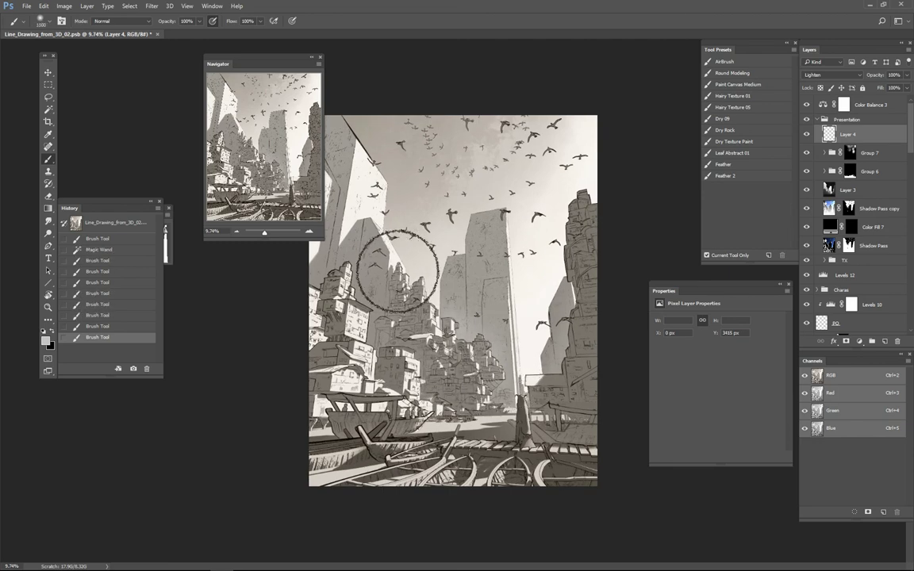
{"action": "right_click_drag", "start_coordinate": [337, 269], "coordinate": [317, 274], "text": "alt"}
{"action": "key", "text": "Tab"}
{"action": "scroll", "coordinate": [373, 273], "scroll_direction": "down", "scroll_amount": 3, "text": "alt"}
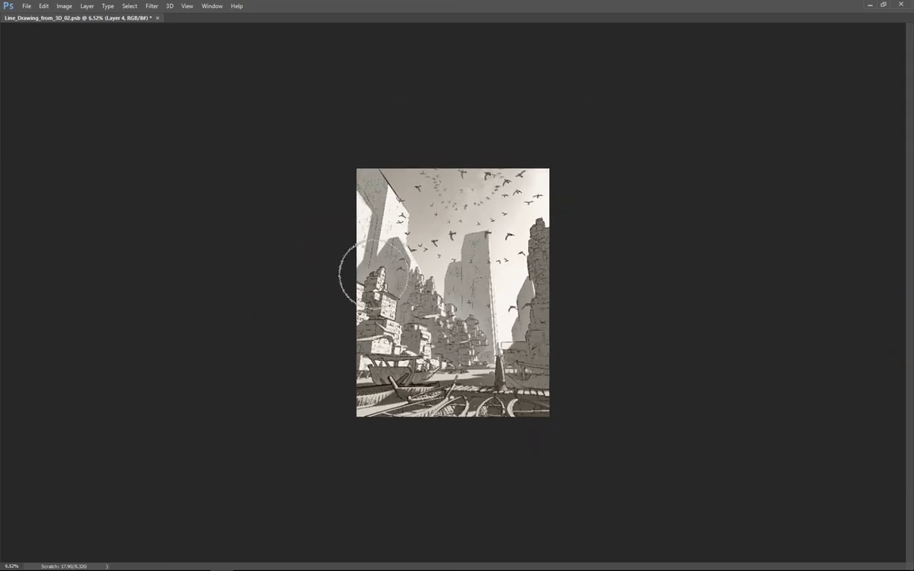
{"action": "scroll", "coordinate": [435, 318], "scroll_direction": "up", "scroll_amount": 6, "text": "alt"}
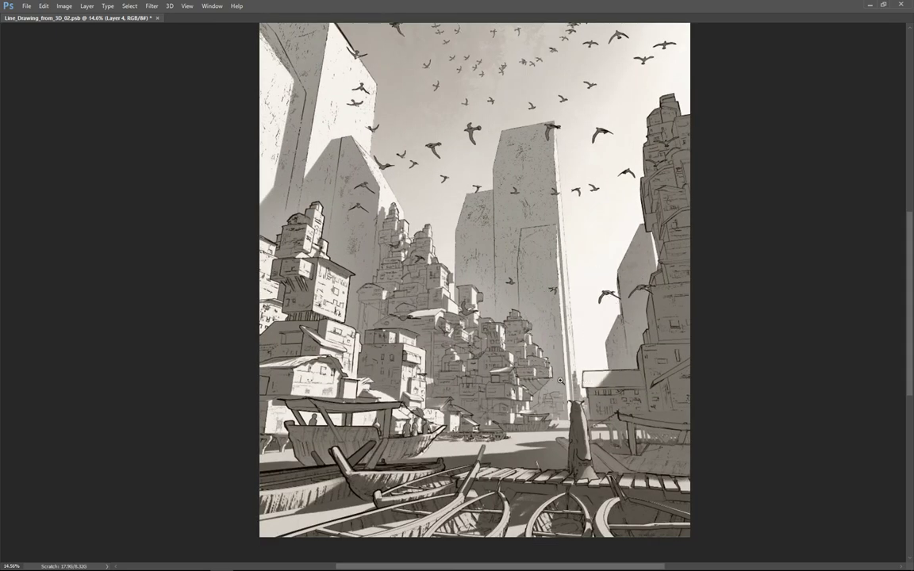
{"action": "scroll", "coordinate": [560, 380], "scroll_direction": "down", "scroll_amount": 5, "text": "alt"}
{"action": "key", "text": "Tab"}
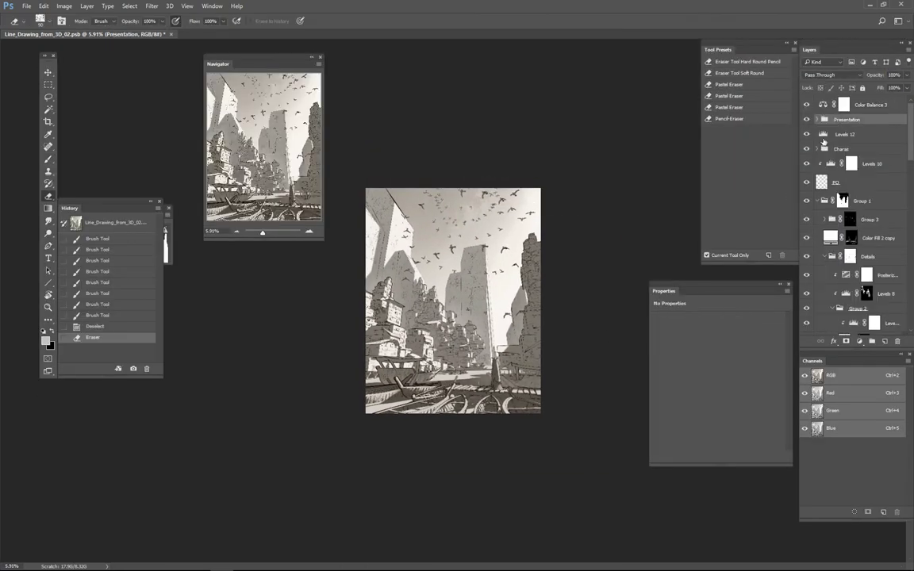
Step: Add a Gradient Map layer with the KT 2 preset in the Presentation group and set its blending mode to Color
{"action": "left_click", "coordinate": [859, 341]}
{"action": "left_click", "coordinate": [773, 490]}
{"action": "left_click", "coordinate": [722, 320]}
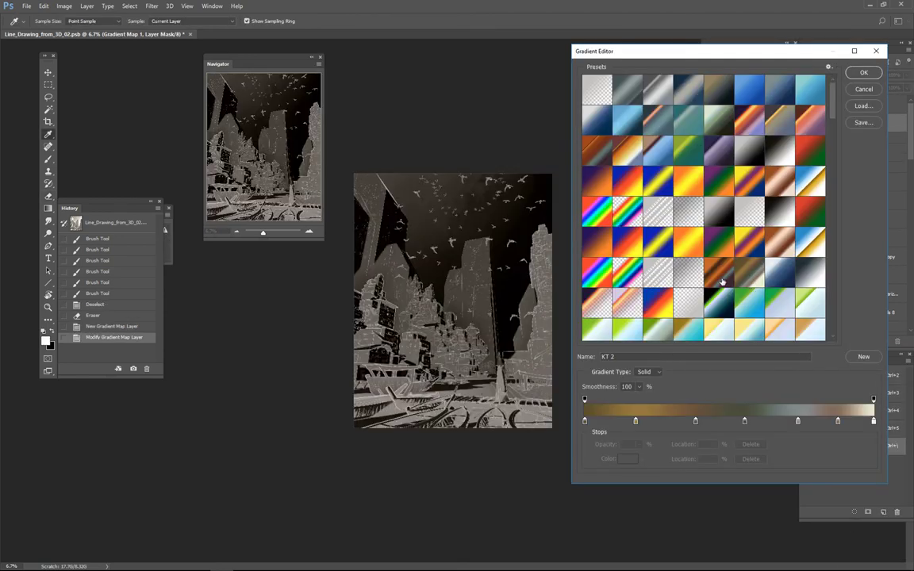
{"action": "key", "text": "Return"}
{"action": "key", "text": "e"}
{"action": "key", "text": "shift+alt+c"}
{"action": "left_click_drag", "start_coordinate": [864, 123], "coordinate": [863, 139]}
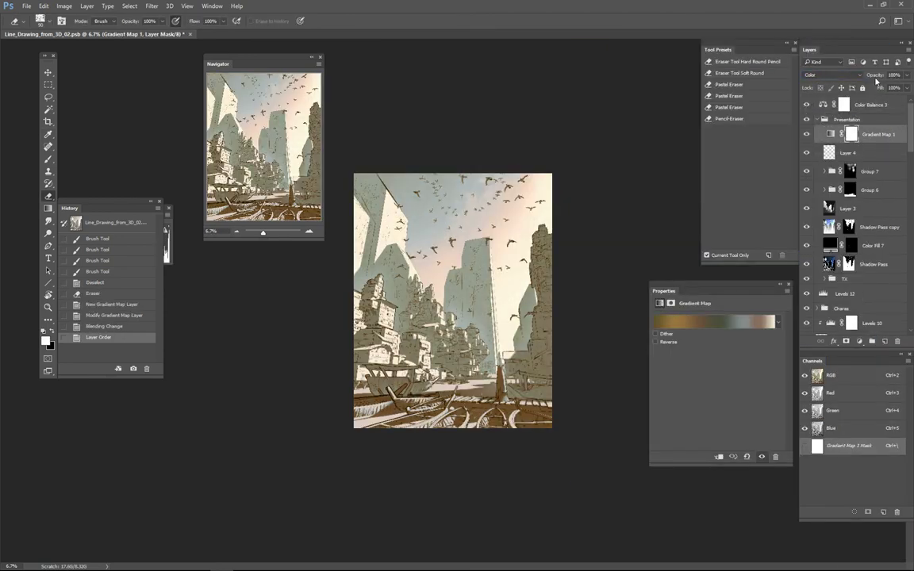
Step: Reverse Gradient Map 1 at 90% opacity and duplicate it, with Reverse turned off on the copy
{"action": "left_click", "coordinate": [656, 342]}
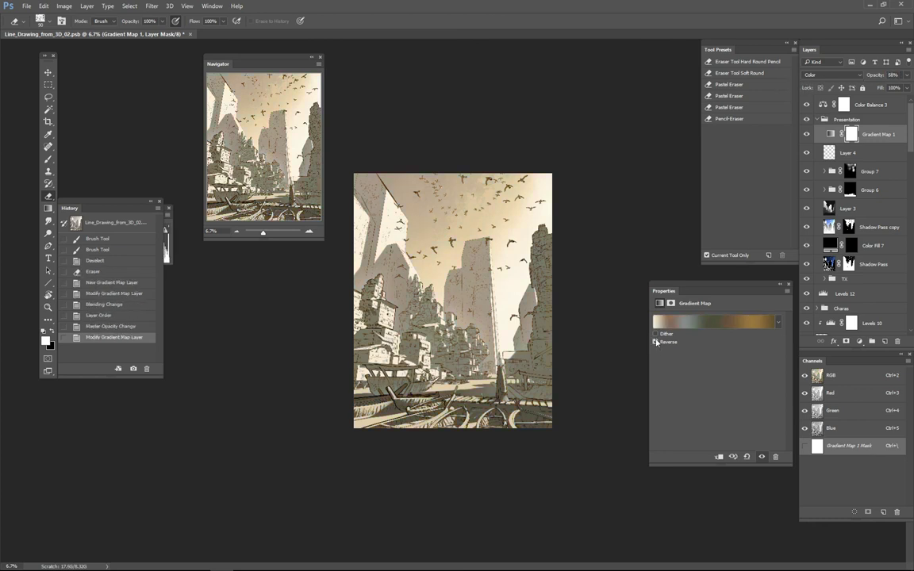
{"action": "key", "text": "ctrl+j"}
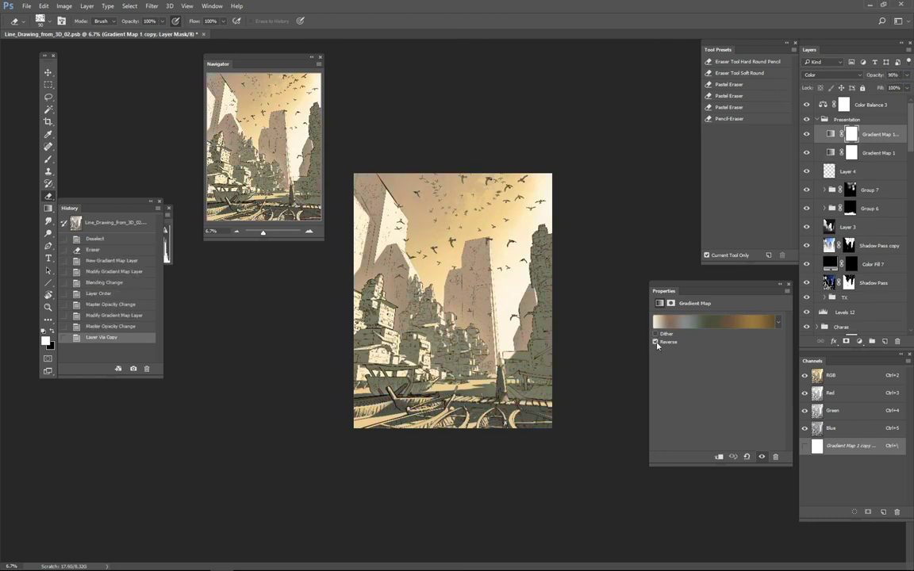
{"action": "left_click", "coordinate": [656, 342]}
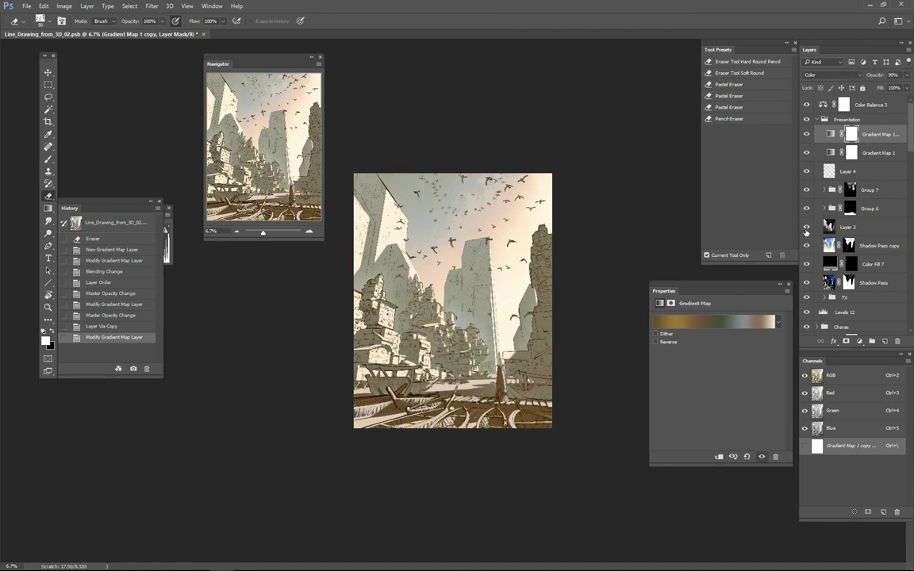
Step: Copy the depth image from Layer 3 and paste it into the layer mask of the Gradient Map 1 copy
{"action": "key", "text": "F2"}
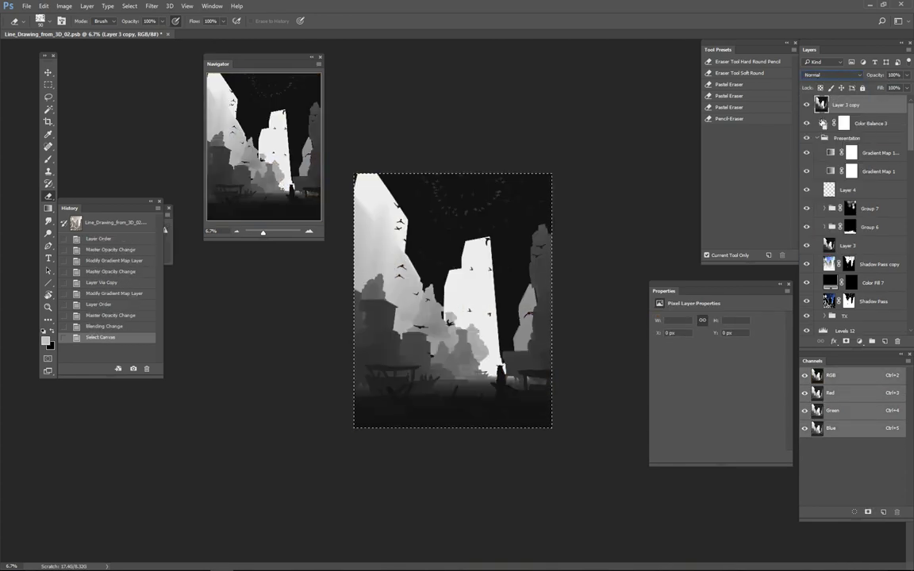
{"action": "key", "text": "Delete"}
{"action": "left_click", "coordinate": [852, 134], "text": "alt"}
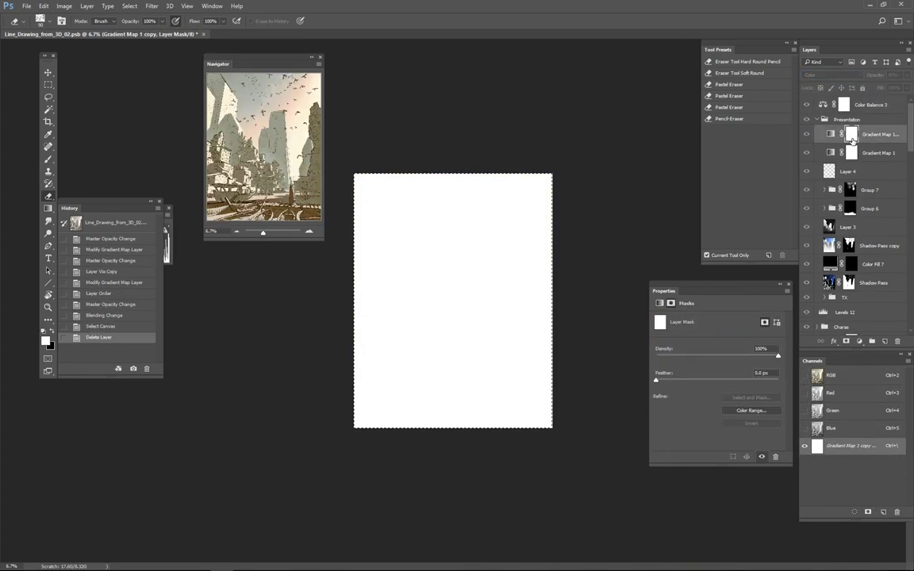
{"action": "key", "text": "ctrl+v"}
{"action": "key", "text": "ctrl+d"}
{"action": "left_click", "coordinate": [808, 136]}
{"action": "left_click", "coordinate": [852, 134], "text": "alt"}
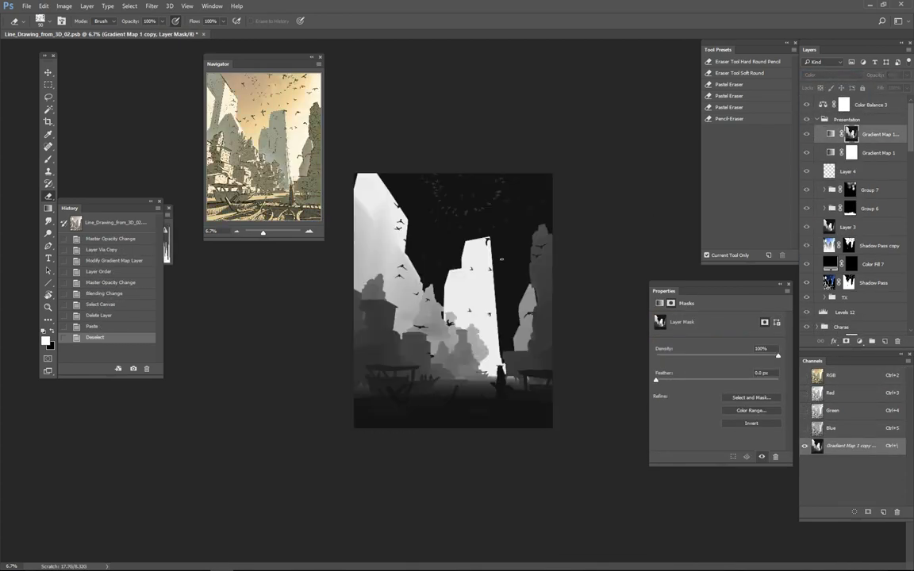
Step: Load the sky area as a selection, fill it with white on the Gradient Map 1 copy mask and compare the effect
{"action": "key", "text": "w"}
{"action": "left_click", "coordinate": [851, 134], "text": "ctrl"}
{"action": "key", "text": "alt+BackSpace"}
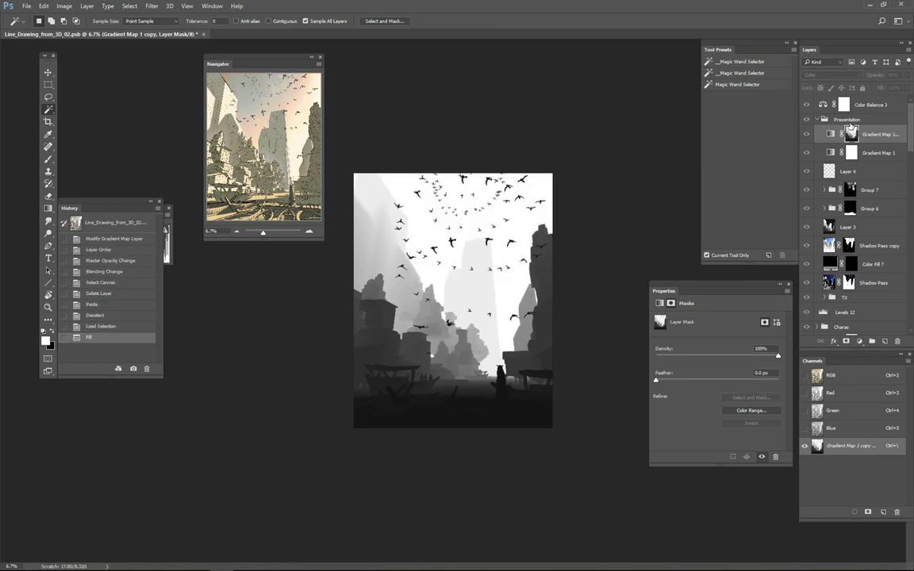
{"action": "key", "text": "ctrl+d"}
{"action": "left_click", "coordinate": [809, 140]}
{"action": "left_click", "coordinate": [807, 136]}
{"action": "scroll", "coordinate": [569, 265], "scroll_direction": "down", "scroll_amount": 2, "text": "alt"}
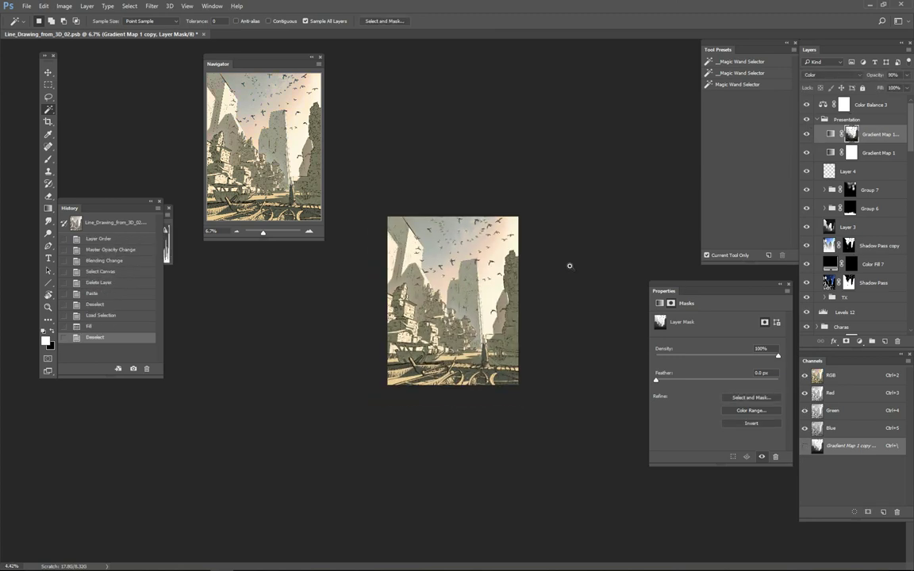
Step: Try to brush black over the lower-left buildings on the Gradient Map 1 copy mask
{"action": "key", "text": "b"}
{"action": "left_click_drag", "start_coordinate": [423, 367], "coordinate": [413, 318]}
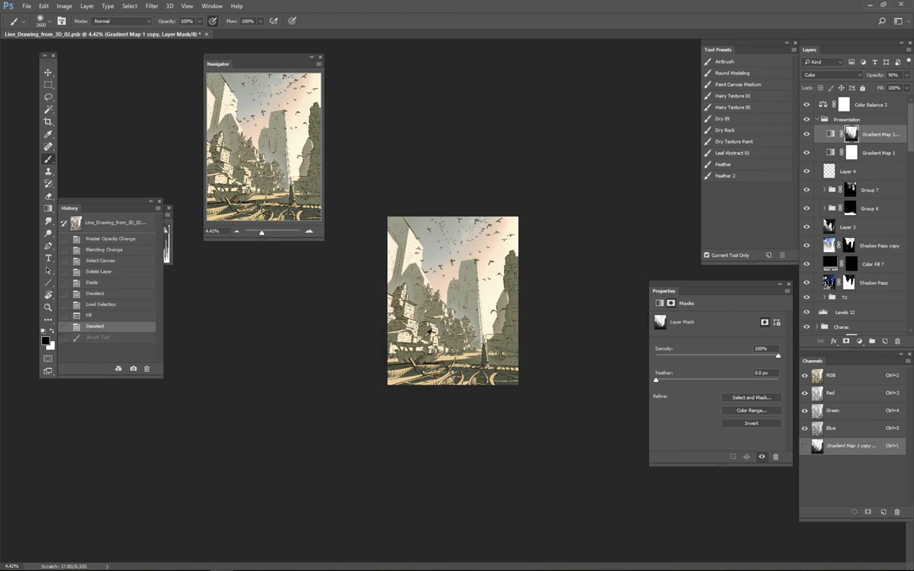
{"action": "key", "text": "ctrl+z"}
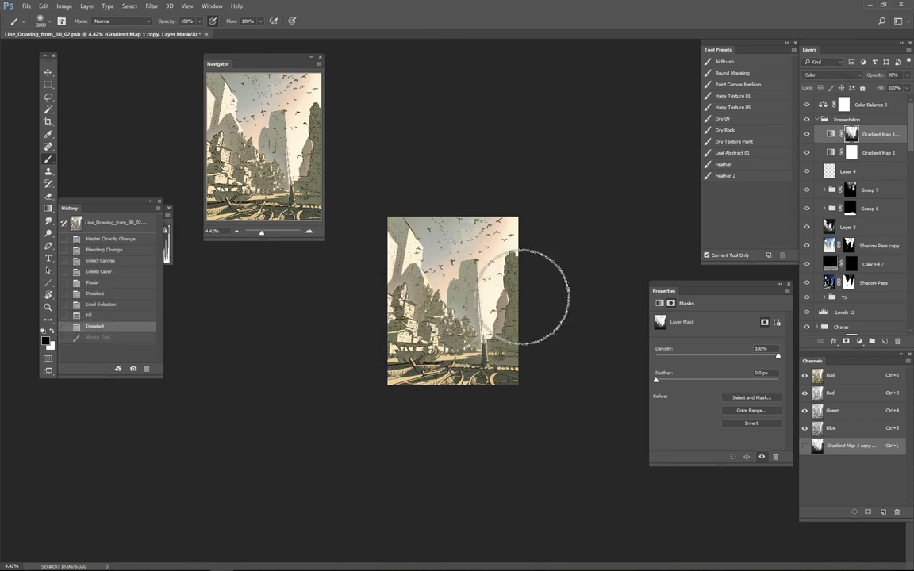
Step: Select the distant towers with the Magic Wand and draw an upward black-to-transparent gradient on the Gradient Map 1 copy mask
{"action": "key", "text": "w"}
{"action": "left_click", "coordinate": [476, 238]}
{"action": "key", "text": "g"}
{"action": "left_click_drag", "start_coordinate": [456, 301], "coordinate": [462, 227]}
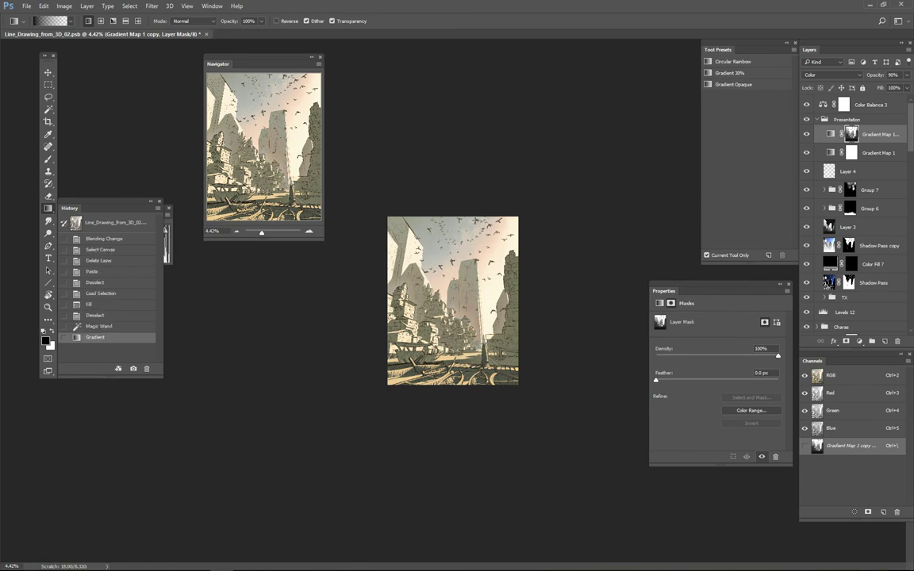
{"action": "key", "text": "ctrl+z"}
{"action": "scroll", "coordinate": [427, 318], "scroll_direction": "down", "scroll_amount": 2, "text": "alt"}
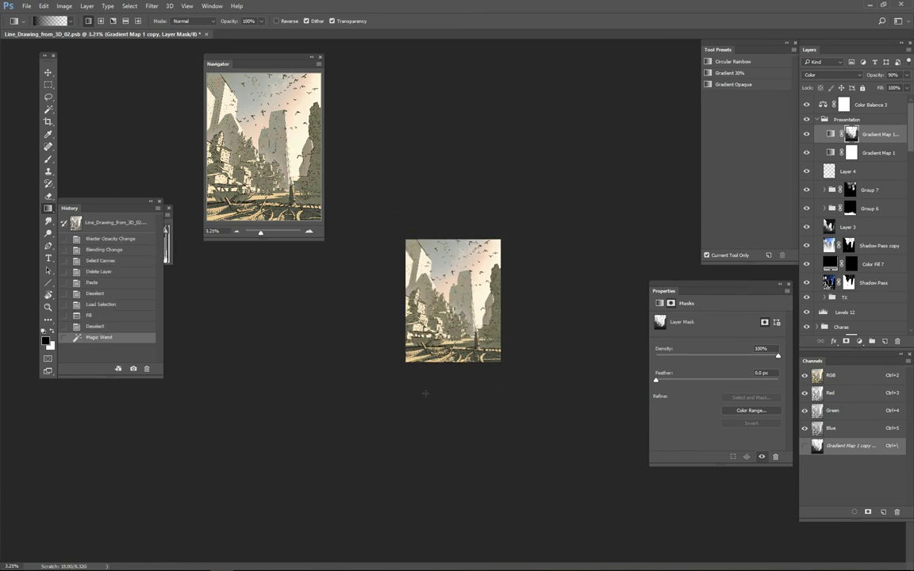
{"action": "key", "text": "ctrl+shift+z"}
{"action": "scroll", "coordinate": [633, 274], "scroll_direction": "up", "scroll_amount": 5, "text": "alt"}
Step: Bring a copy of the sketch.735_clown colour ID layer into the Presentation group and blend it in Overlay mode at reduced opacity
{"action": "scroll", "coordinate": [856, 198], "scroll_direction": "up", "scroll_amount": 5}
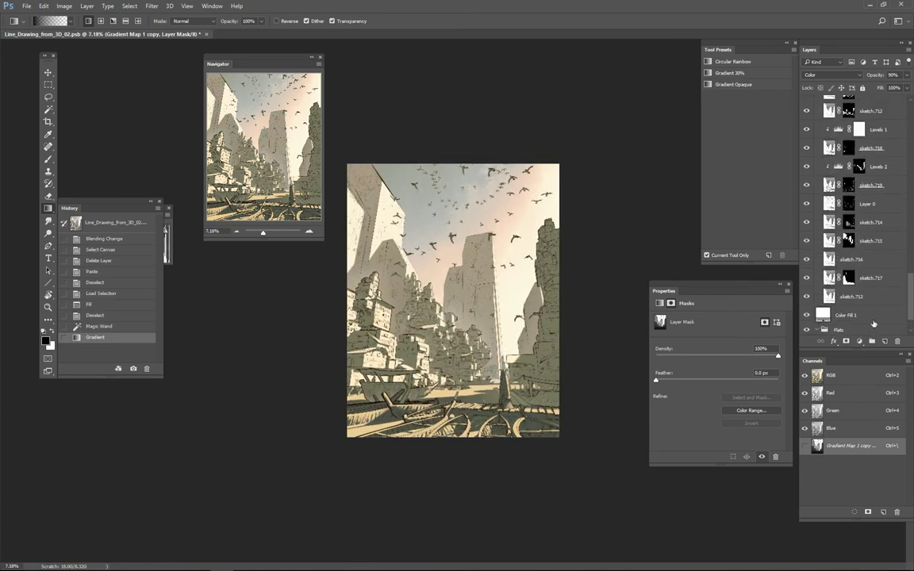
{"action": "left_click", "coordinate": [868, 104]}
{"action": "key", "text": "ctrl+shift+]"}
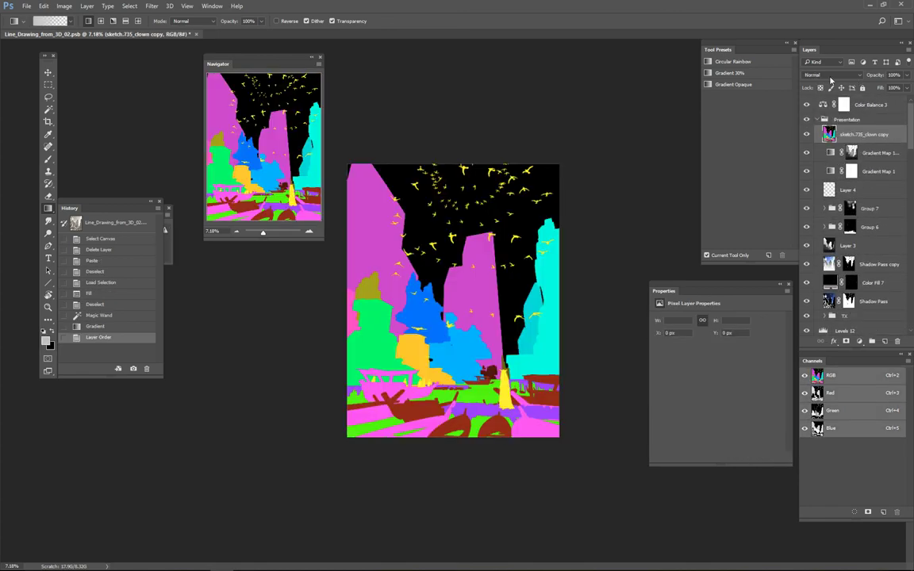
{"action": "left_click", "coordinate": [829, 75]}
{"action": "left_click", "coordinate": [825, 151]}
{"action": "left_click_drag", "start_coordinate": [878, 79], "coordinate": [870, 75]}
Step: Move the colour ID copy below both gradient maps at 50% opacity and add a mask that hides the sky
{"action": "key", "text": "ctrl+["}
{"action": "left_click", "coordinate": [806, 171], "text": "alt"}
{"action": "left_click", "coordinate": [806, 172], "text": "alt"}
{"action": "left_click", "coordinate": [829, 171], "text": "ctrl"}
{"action": "left_click", "coordinate": [846, 341]}
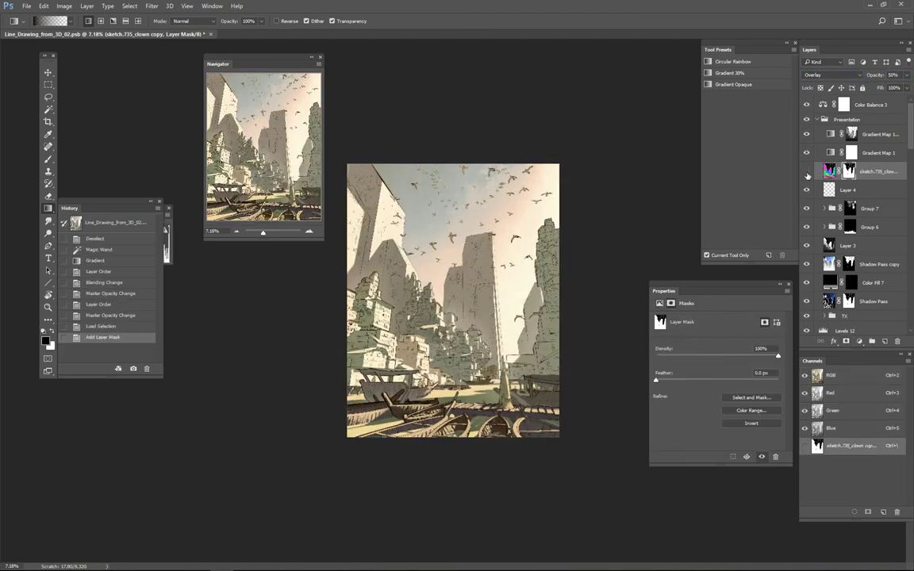
Step: Move the masked colour ID copy down to just above the Shadow Pass layer and delete the Color Fill 7 layer
{"action": "key", "text": "ctrl+minus"}
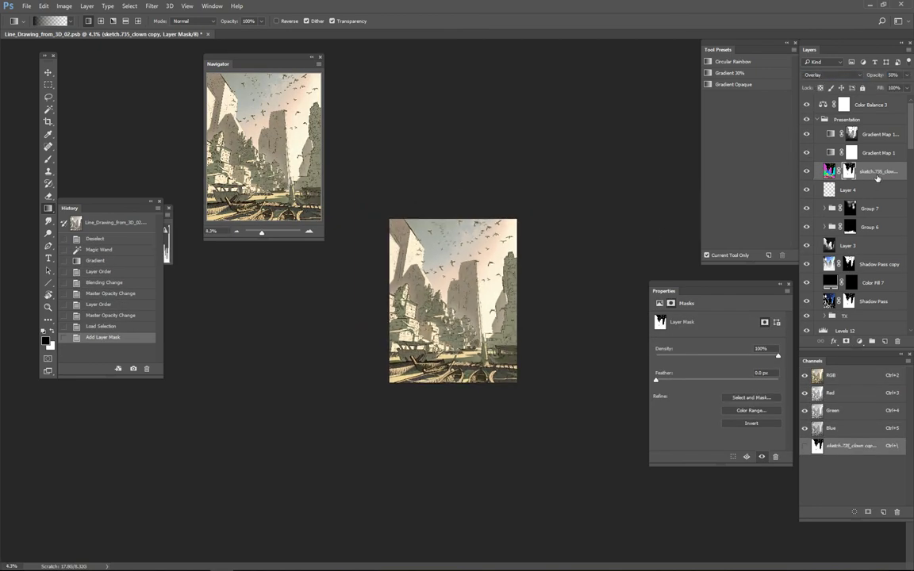
{"action": "mouse_move", "coordinate": [829, 172]}
{"action": "left_mouse_down"}
{"action": "mouse_move", "coordinate": [803, 274]}
{"action": "mouse_move", "coordinate": [898, 341]}
{"action": "left_mouse_up"}
{"action": "key", "text": "Delete"}
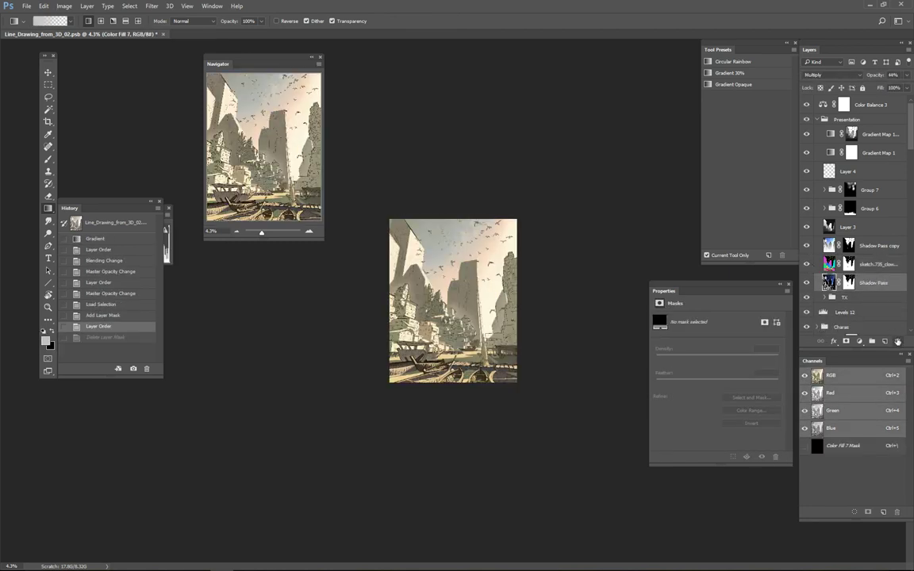
{"action": "left_click", "coordinate": [878, 265]}
Step: Try inverting the colours of the colour ID copy
{"action": "key", "text": "ctrl+plus"}
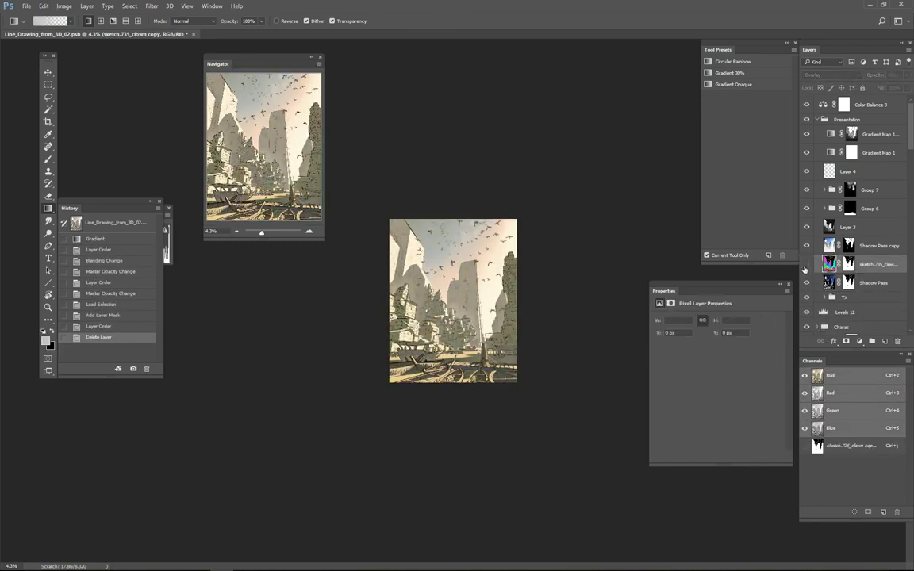
{"action": "key", "text": "ctrl+i"}
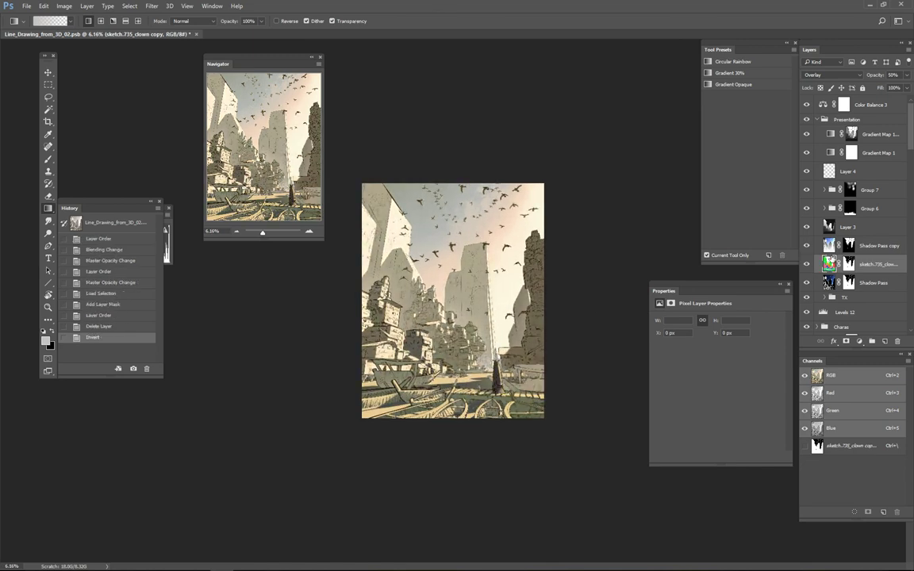
{"action": "key", "text": "ctrl+z"}
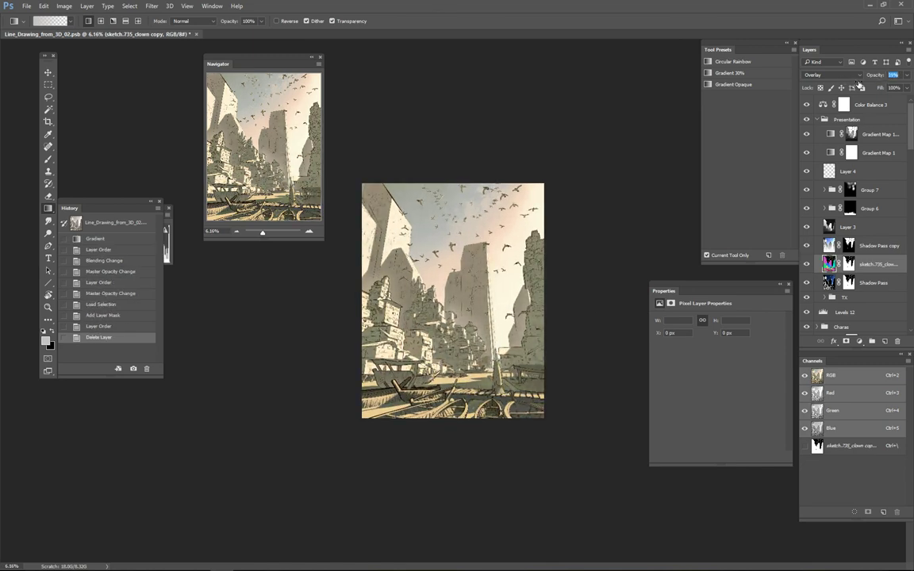
Step: Set the colour ID copy's opacity to 50% and compare the drawing with the layer hidden and shown
{"action": "key", "text": "Up"}
{"action": "key", "text": "Up"}
{"action": "key", "text": "Up"}
{"action": "key", "text": "Up"}
{"action": "key", "text": "Up"}
{"action": "key", "text": "Up"}
{"action": "key", "text": "Up"}
{"action": "key", "text": "Up"}
{"action": "key", "text": "Up"}
{"action": "key", "text": "Up"}
{"action": "key", "text": "Up"}
{"action": "key", "text": "Up"}
{"action": "key", "text": "Up"}
{"action": "key", "text": "Up"}
{"action": "key", "text": "Up"}
{"action": "key", "text": "Up"}
{"action": "key", "text": "Up"}
{"action": "key", "text": "Up"}
{"action": "key", "text": "Up"}
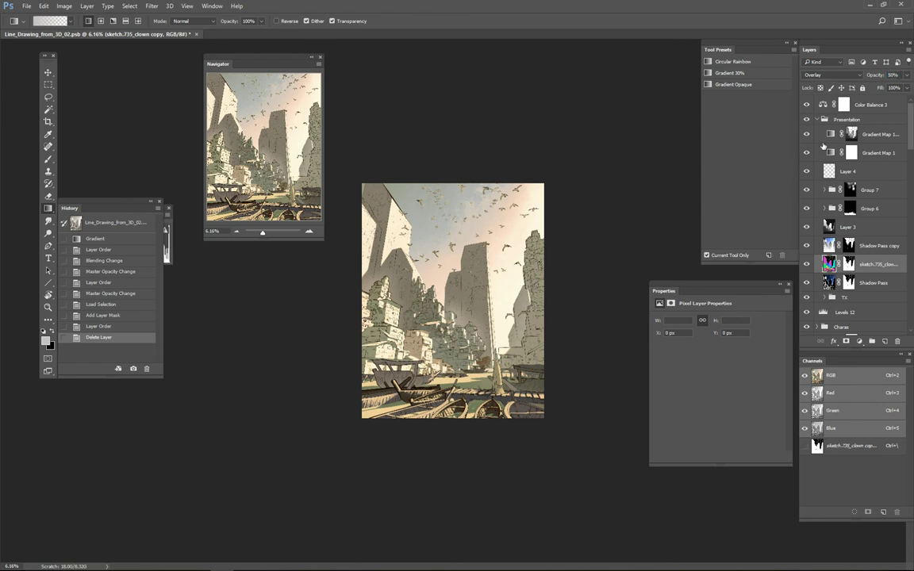
{"action": "left_click", "coordinate": [807, 268]}
{"action": "left_click", "coordinate": [808, 269]}
{"action": "left_click", "coordinate": [809, 272]}
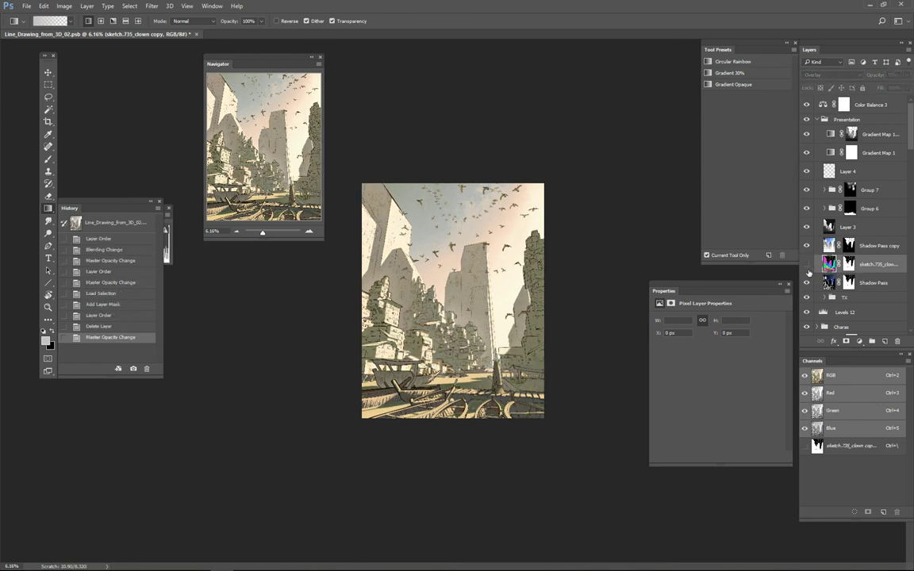
{"action": "left_click", "coordinate": [808, 266]}
Step: Isolate the colour ID copy, select the right-hand cliff with the Magic Wand and fill it with black on the layer's mask
{"action": "key", "text": "ctrl+plus"}
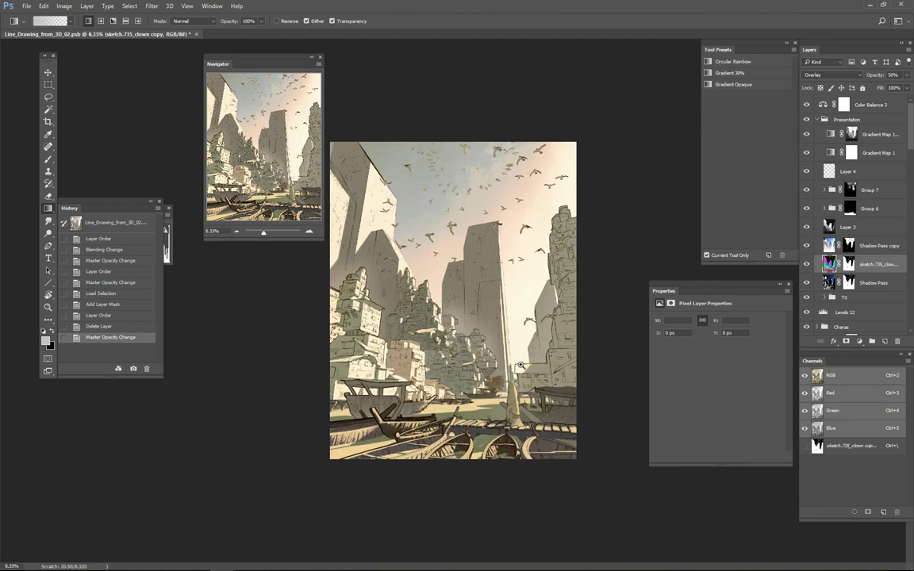
{"action": "key", "text": "F2"}
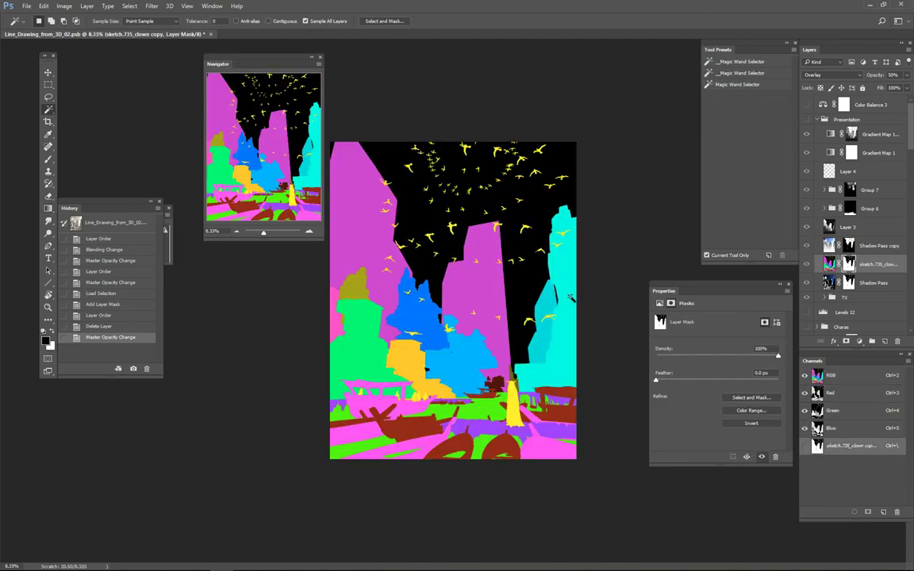
{"action": "key", "text": "F2"}
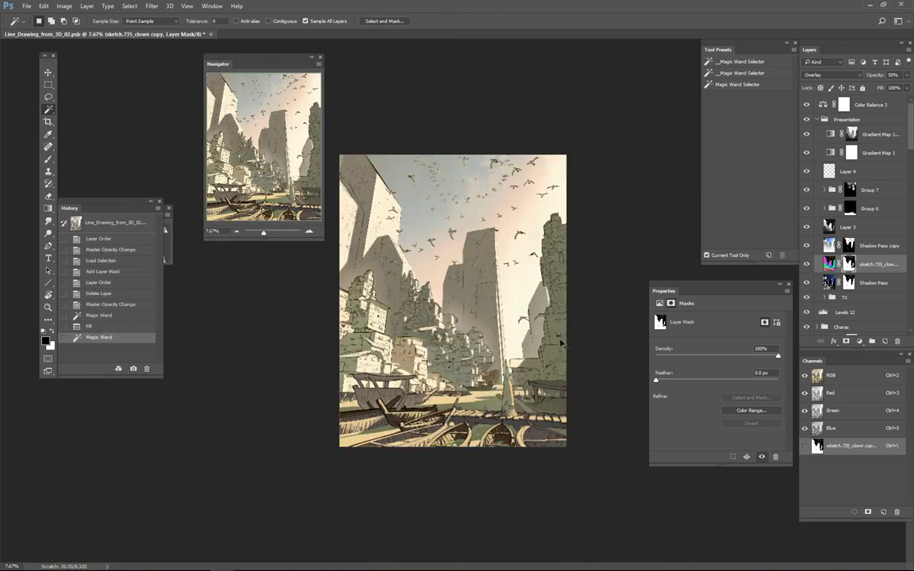
{"action": "key", "text": "ctrl+d"}
Step: Adjust the lightness of the selected region of the colour ID copy with Hue/Saturation
{"action": "key", "text": "F2"}
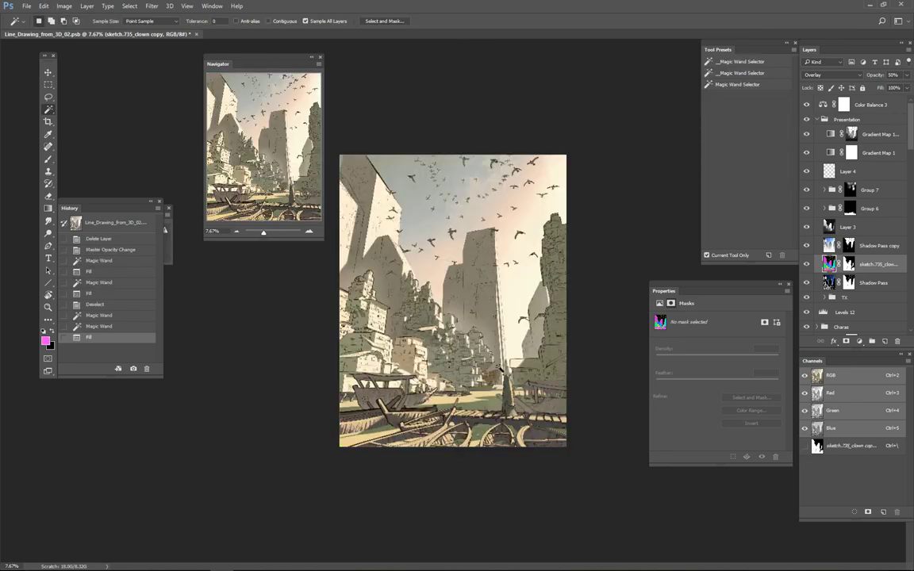
{"action": "key", "text": "ctrl+u"}
{"action": "left_click_drag", "start_coordinate": [591, 159], "coordinate": [563, 170]}
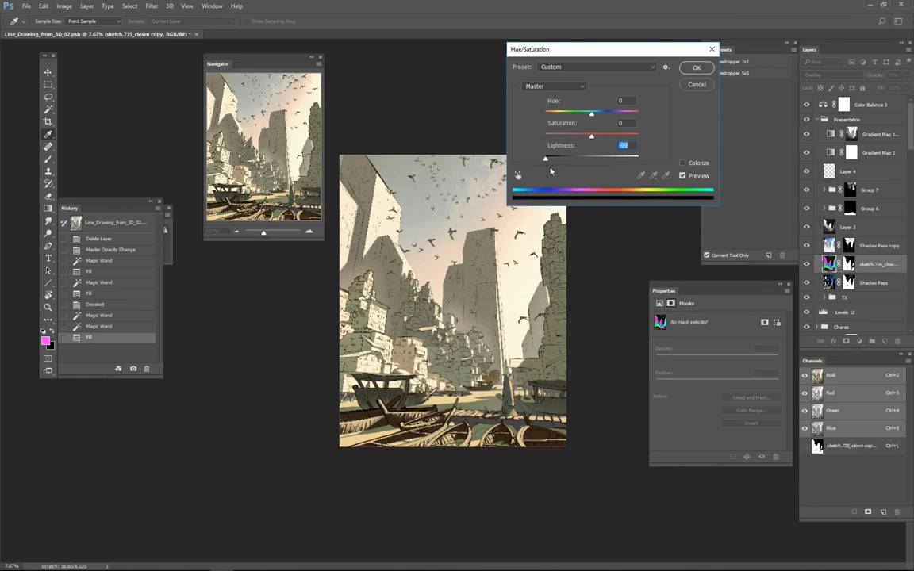
{"action": "key", "text": "Return"}
{"action": "key", "text": "b"}
{"action": "key", "text": "ctrl+minus"}
Step: Compare the drawing with the colour ID copy hidden, shown and isolated
{"action": "left_click", "coordinate": [806, 264]}
{"action": "left_click", "coordinate": [806, 264]}
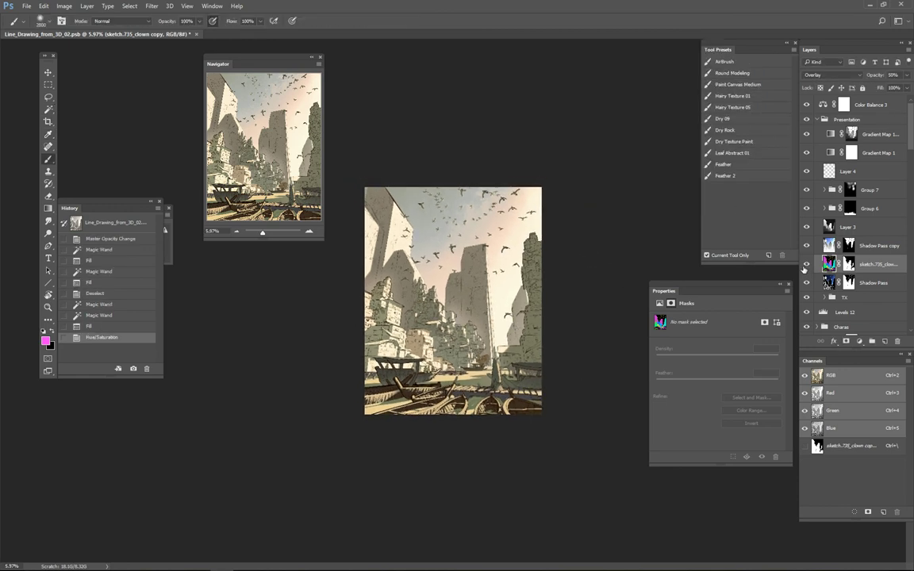
{"action": "left_click", "coordinate": [806, 264]}
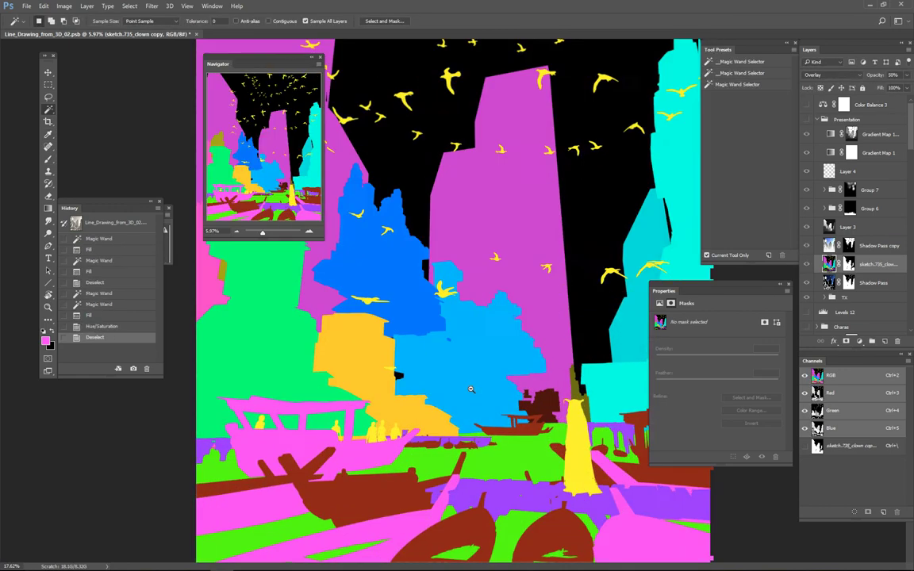
{"action": "scroll", "coordinate": [496, 353], "scroll_direction": "down", "scroll_amount": 2, "text": "alt"}
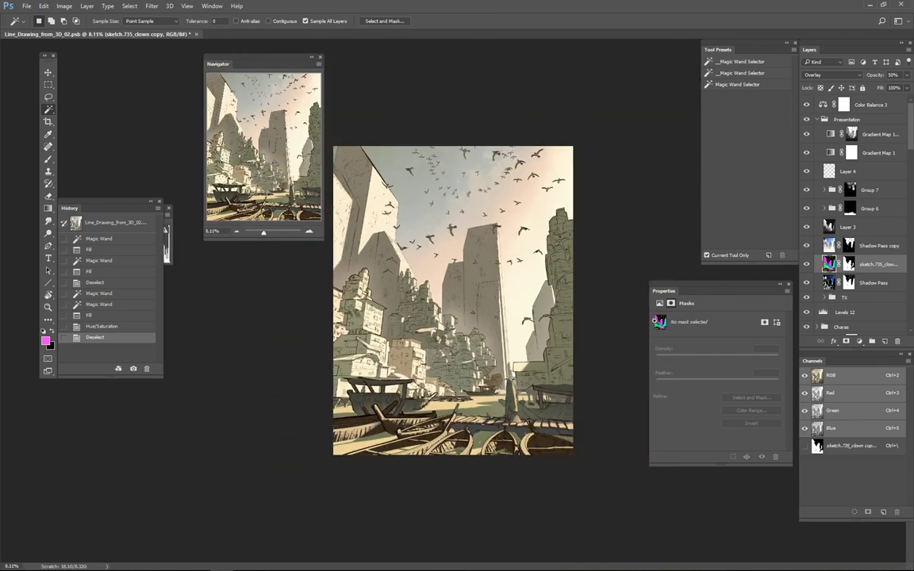
{"action": "scroll", "coordinate": [883, 197], "scroll_direction": "down", "scroll_amount": 2}
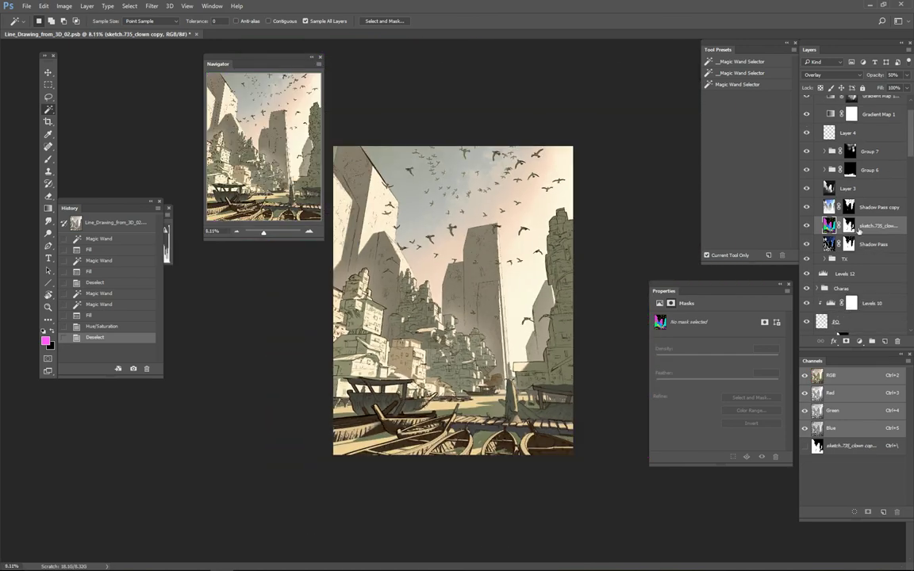
Step: Duplicate Layer 3, set the duplicate's blend mode to Lighten and compare the drawing with it hidden and shown
{"action": "left_click", "coordinate": [865, 190]}
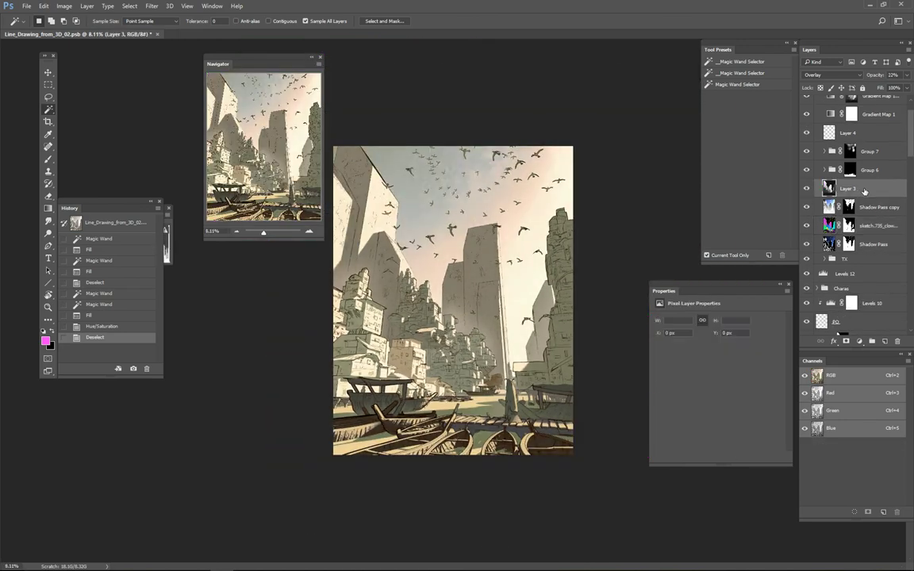
{"action": "key", "text": "ctrl+j"}
{"action": "left_click", "coordinate": [831, 75]}
{"action": "left_click", "coordinate": [825, 141]}
{"action": "left_click", "coordinate": [807, 188]}
{"action": "left_click", "coordinate": [807, 188]}
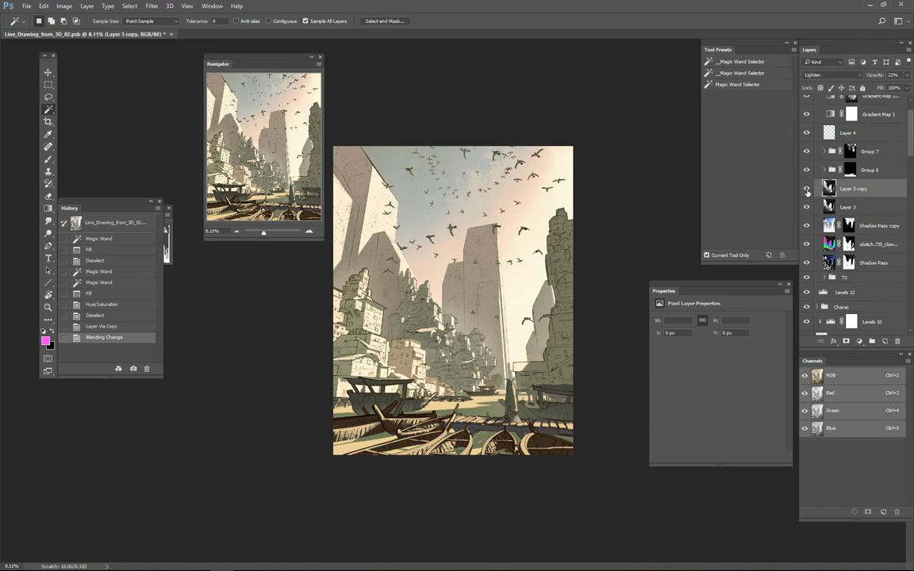
{"action": "left_click", "coordinate": [807, 188]}
{"action": "left_click", "coordinate": [807, 188]}
{"action": "left_click", "coordinate": [807, 188]}
{"action": "left_click", "coordinate": [807, 188]}
Step: Adjust Levels on Layer 3 copy with a black input of 25 and a midtone of 1.63, and compare its effect
{"action": "key", "text": "ctrl+l"}
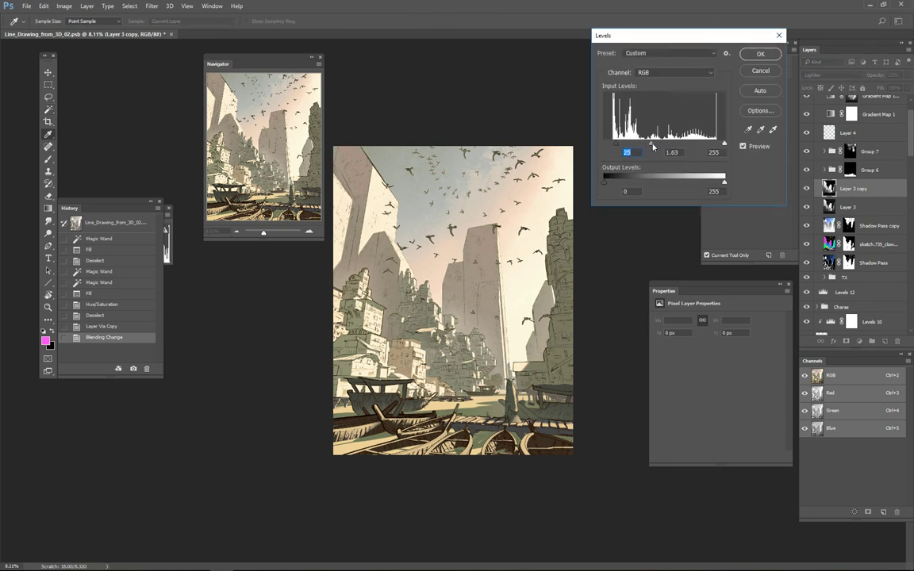
{"action": "key", "text": "Return"}
{"action": "left_click", "coordinate": [807, 188]}
{"action": "left_click", "coordinate": [807, 188]}
{"action": "left_click", "coordinate": [807, 188]}
{"action": "left_click", "coordinate": [807, 188]}
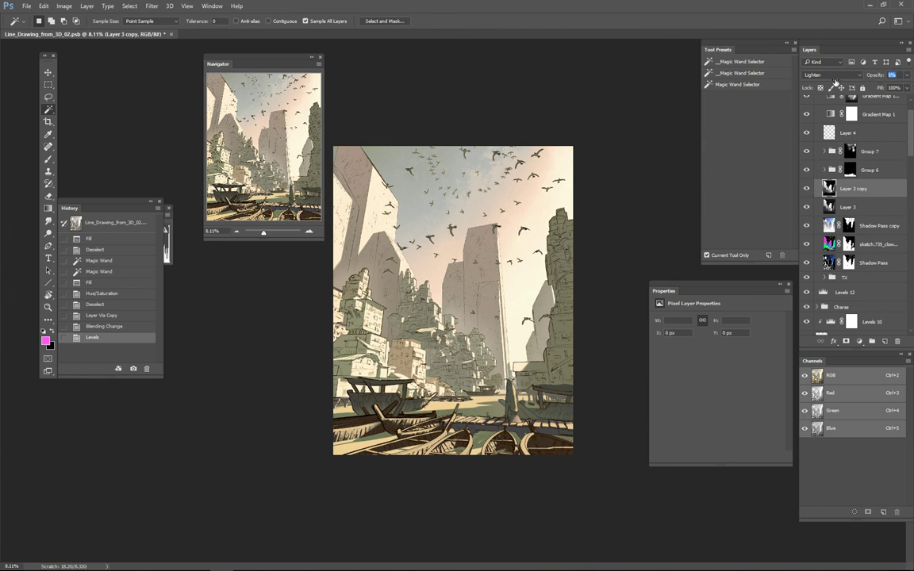
Step: Set Layer 3 copy's opacity to 11% and its Levels white input to 223
{"action": "key", "text": "Return"}
{"action": "left_click", "coordinate": [807, 192]}
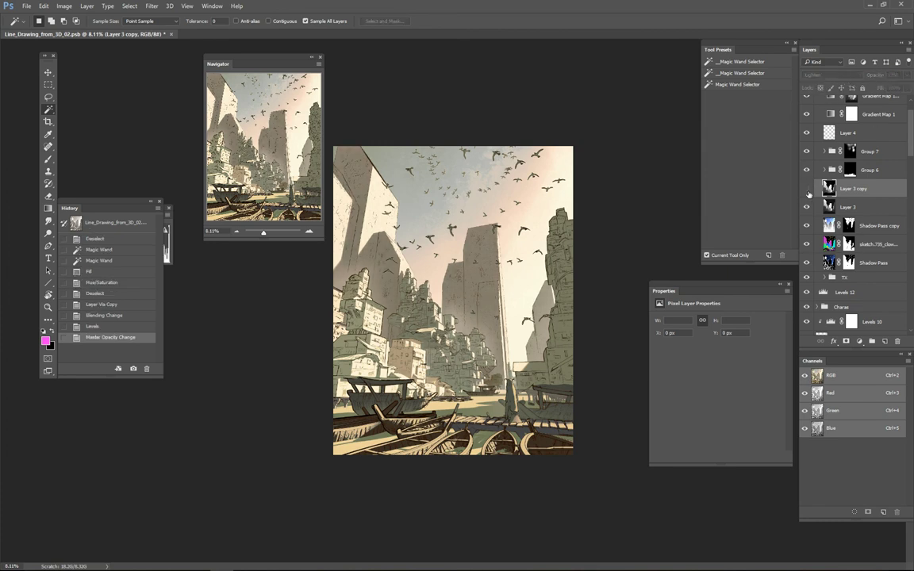
{"action": "left_click", "coordinate": [807, 188]}
{"action": "scroll", "coordinate": [589, 304], "scroll_direction": "down", "scroll_amount": 3, "text": "alt"}
{"action": "key", "text": "ctrl+l"}
{"action": "left_click_drag", "start_coordinate": [719, 144], "coordinate": [709, 145]}
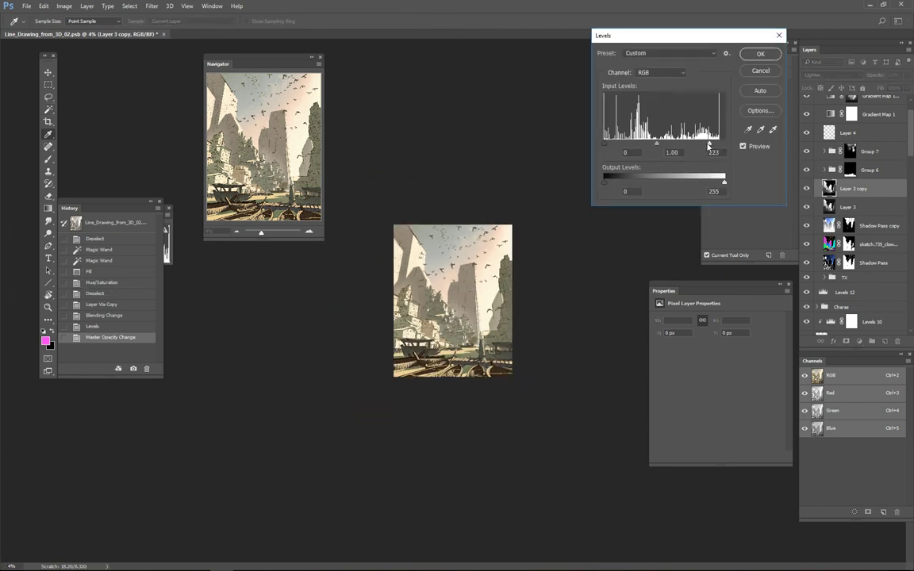
{"action": "key", "text": "Return"}
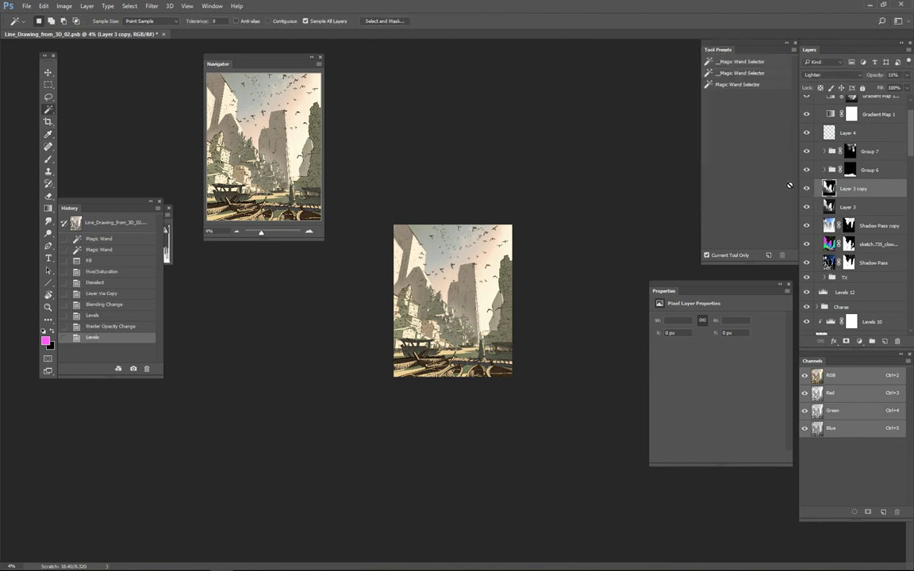
Step: Modify the colour values of the Color Balance 3 adjustment and delete its layer mask
{"action": "scroll", "coordinate": [456, 353], "scroll_direction": "up", "scroll_amount": 1, "text": "alt"}
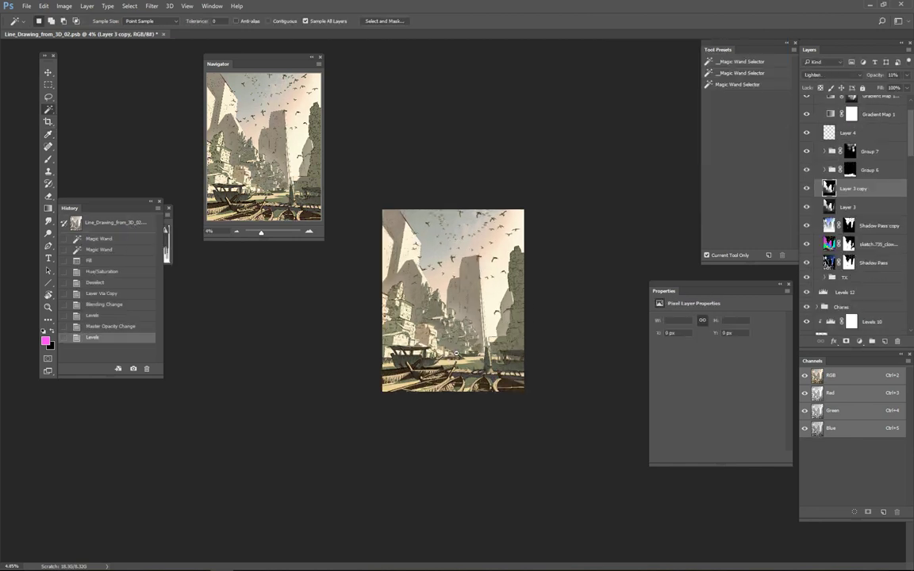
{"action": "scroll", "coordinate": [457, 353], "scroll_direction": "up", "scroll_amount": 1, "text": "alt"}
{"action": "scroll", "coordinate": [838, 133], "scroll_direction": "up", "scroll_amount": 1}
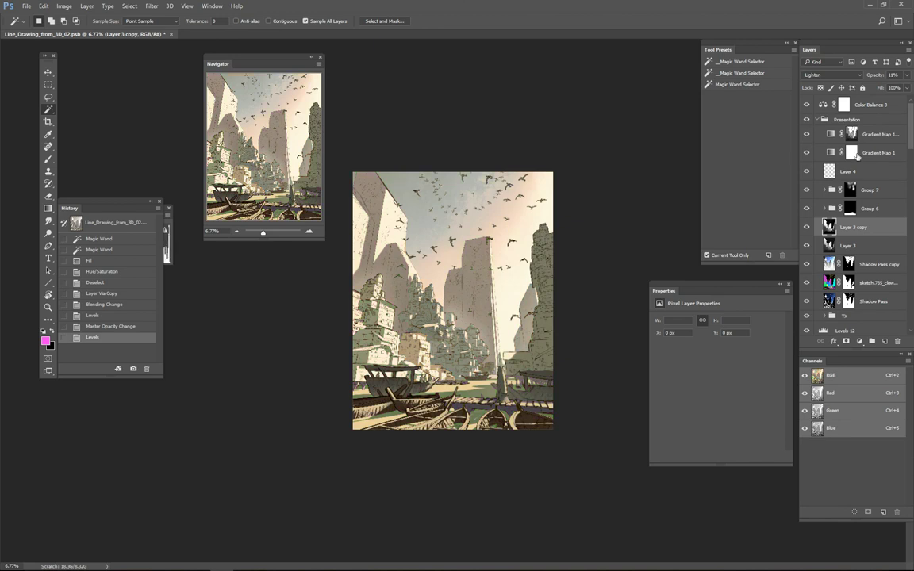
{"action": "left_click", "coordinate": [851, 134]}
{"action": "scroll", "coordinate": [641, 244], "scroll_direction": "down", "scroll_amount": 1, "text": "alt"}
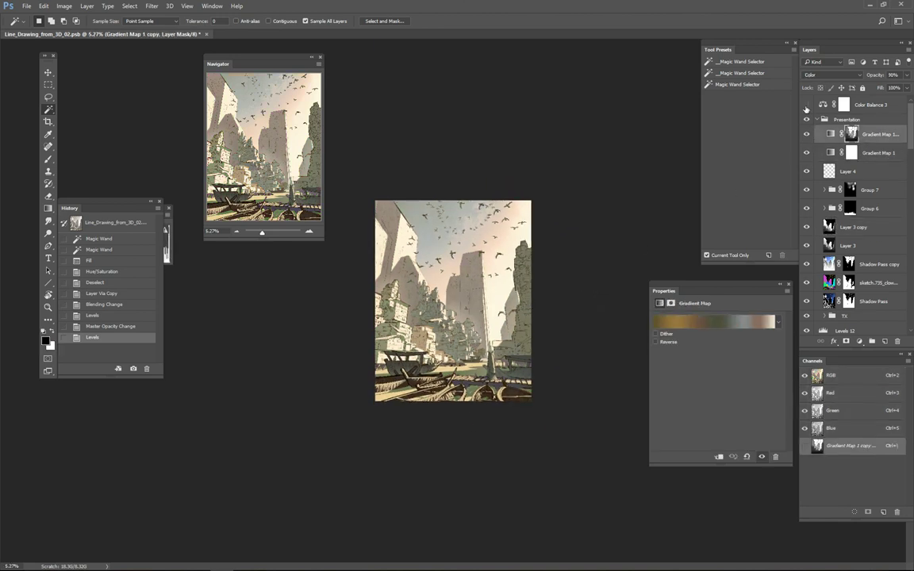
{"action": "left_click", "coordinate": [843, 105]}
{"action": "left_click", "coordinate": [726, 319]}
{"action": "left_click", "coordinate": [690, 337]}
{"action": "left_click_drag", "start_coordinate": [705, 370], "coordinate": [707, 344]}
{"action": "key", "text": "Delete"}
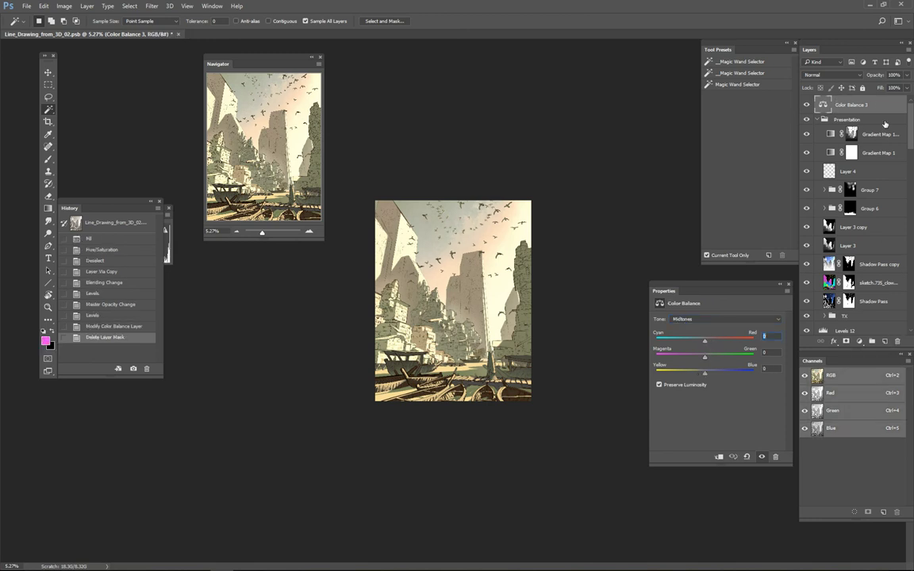
Step: With the Presentation group hidden, stamp the visible line art above Levels 12 and place an unmasked white Color Fill layer beneath it
{"action": "left_click", "coordinate": [807, 119]}
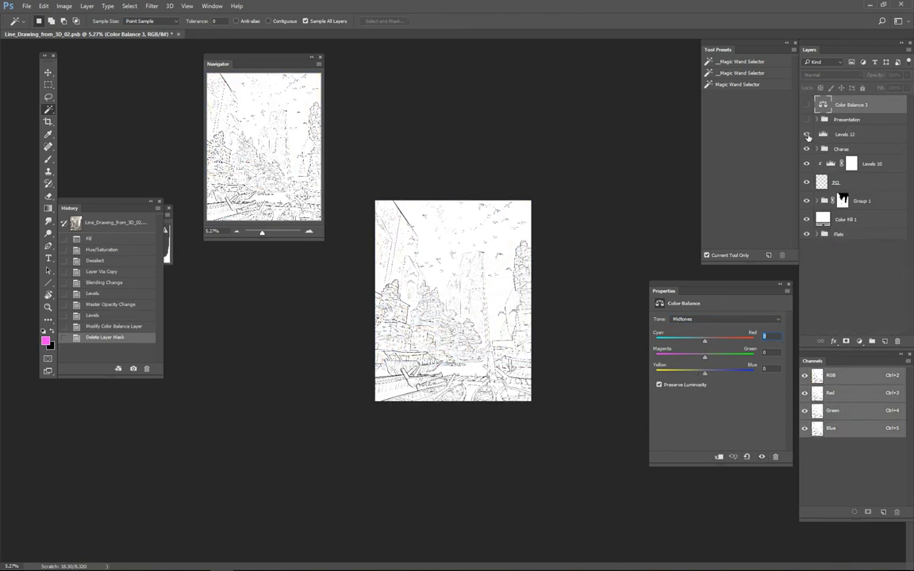
{"action": "left_click", "coordinate": [845, 135]}
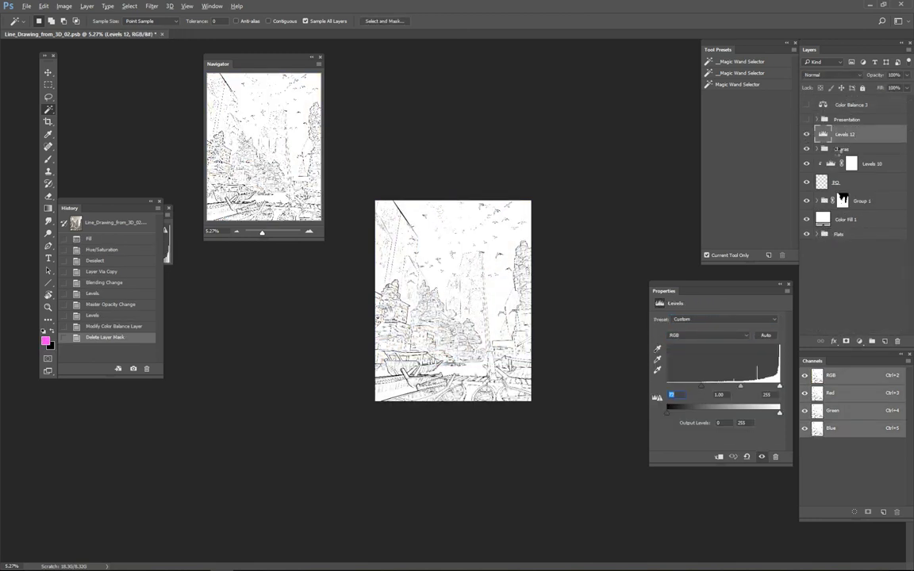
{"action": "key", "text": "ctrl+shift+alt+e"}
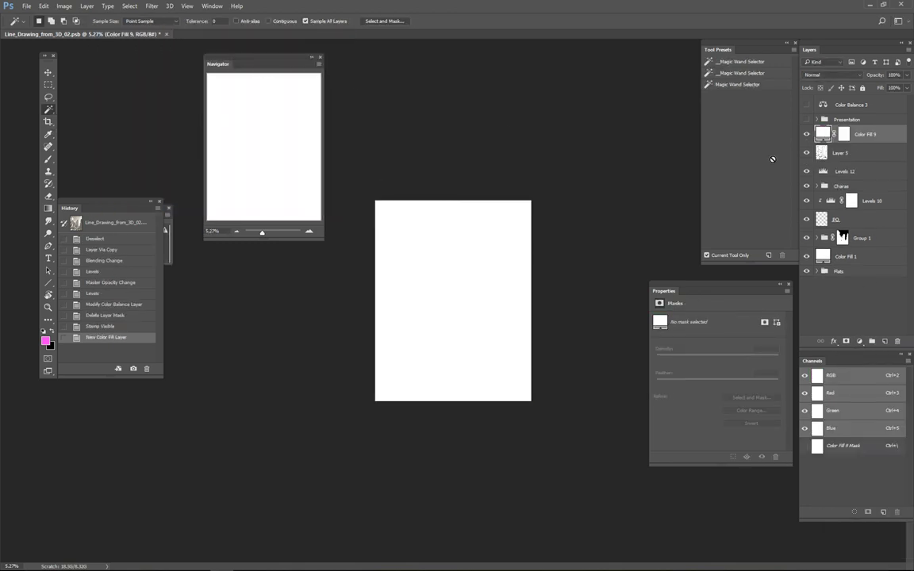
{"action": "left_click_drag", "start_coordinate": [869, 157], "coordinate": [845, 127]}
{"action": "key", "text": "Delete"}
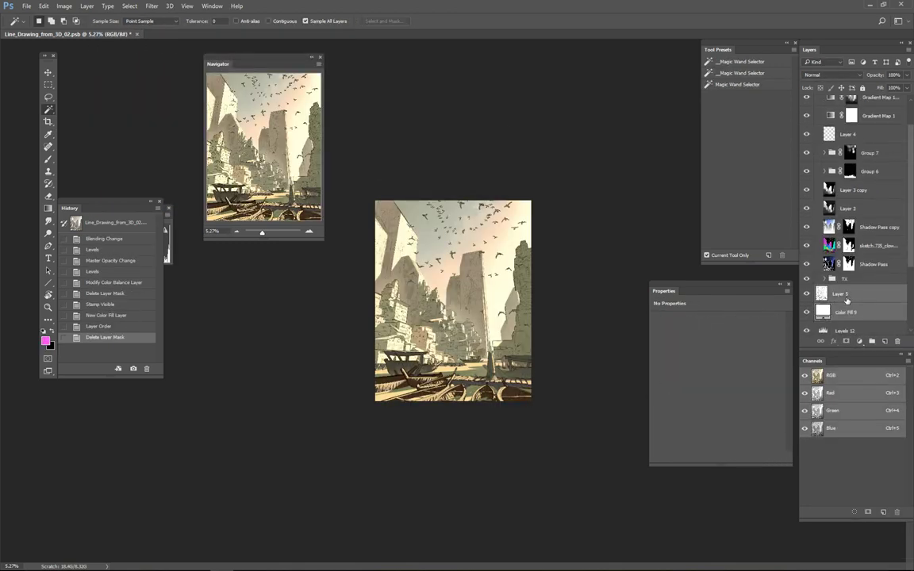
Step: Move the stamped line layer to the top of the Presentation group and blend it, desaturated, in Multiply at 38% opacity
{"action": "left_click_drag", "start_coordinate": [847, 295], "coordinate": [843, 103]}
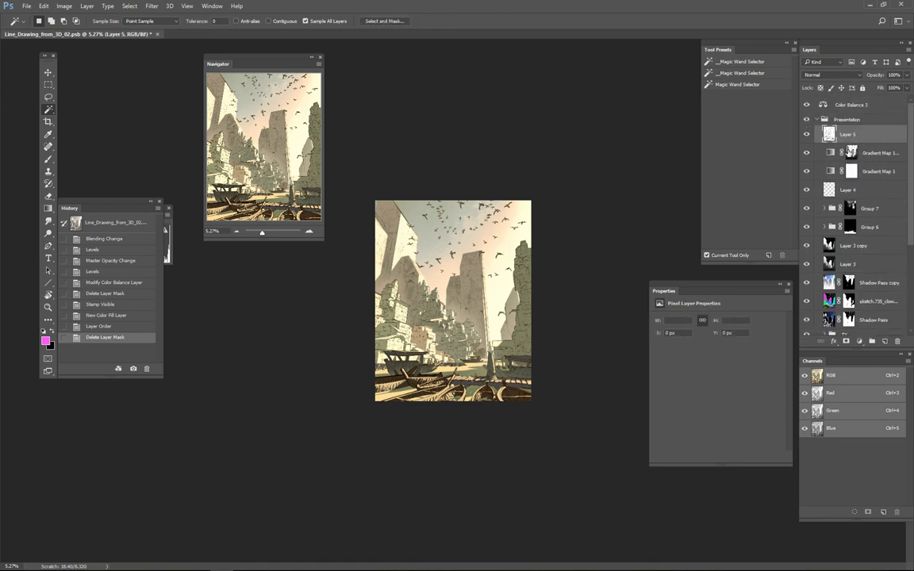
{"action": "left_click", "coordinate": [833, 74]}
{"action": "left_click", "coordinate": [822, 170]}
{"action": "key", "text": "ctrl+shift+u"}
{"action": "key", "text": "ctrl+plus"}
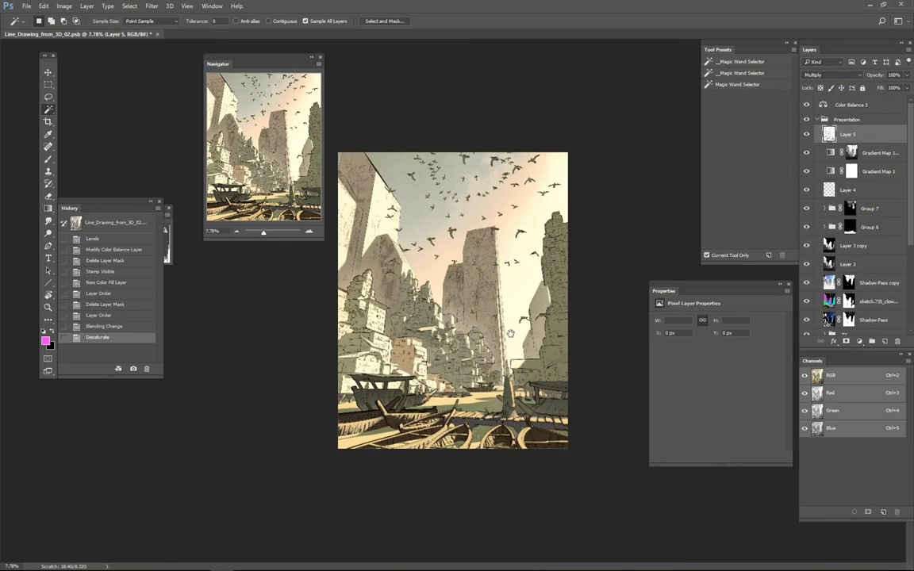
{"action": "key", "text": "0"}
{"action": "left_click", "coordinate": [906, 74]}
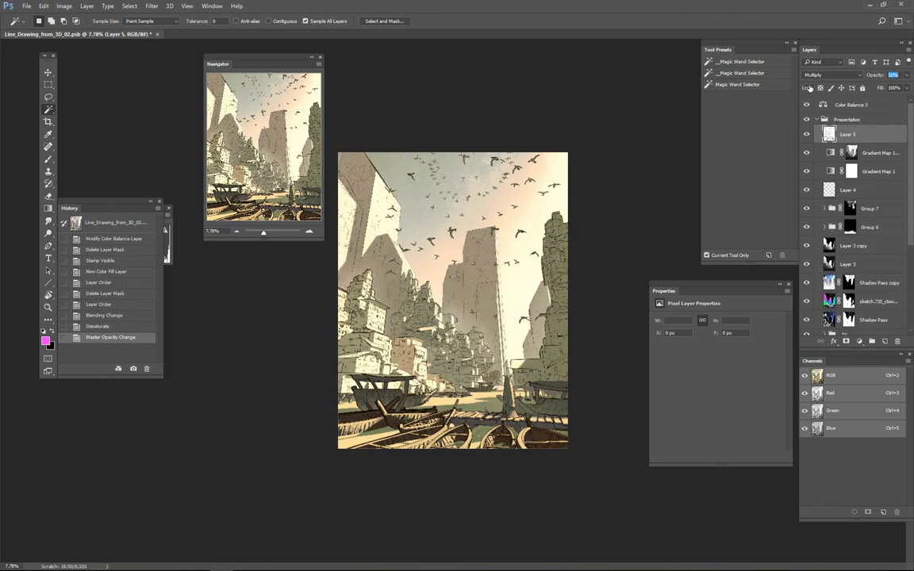
{"action": "key", "text": "Return"}
Step: Try an unmasked Levels adjustment above the colour ID copy with a 0.68 midtone and output black of 37, and delete it
{"action": "key", "text": "alt+["}
{"action": "key", "text": "alt+["}
{"action": "key", "text": "alt+["}
{"action": "key", "text": "alt+["}
{"action": "key", "text": "alt+["}
{"action": "key", "text": "alt+["}
{"action": "key", "text": "alt+["}
{"action": "key", "text": "alt+["}
{"action": "key", "text": "alt+["}
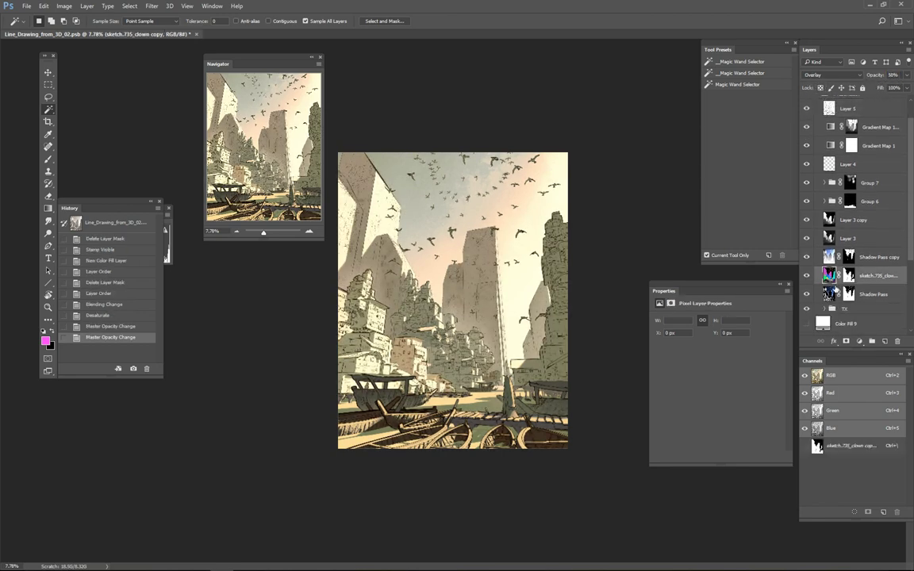
{"action": "key", "text": "ctrl+l"}
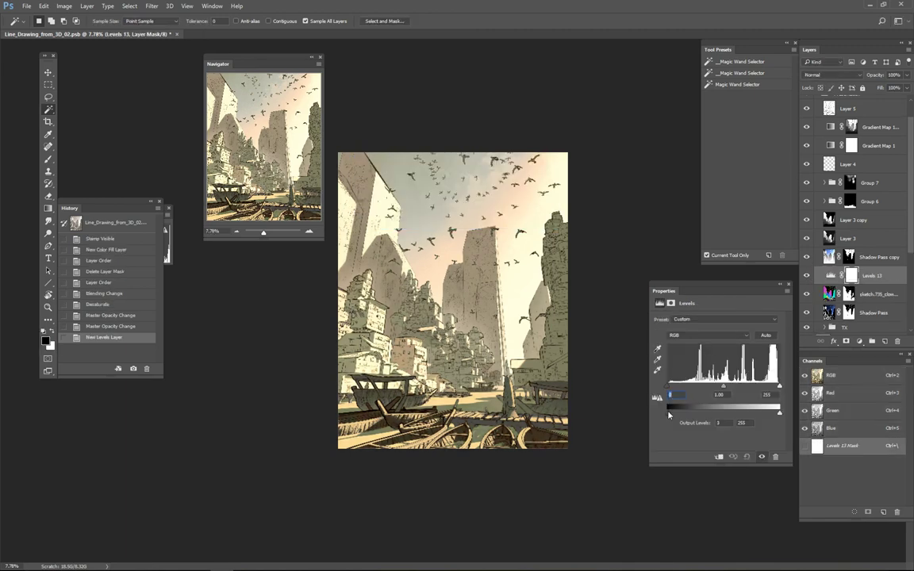
{"action": "left_click_drag", "start_coordinate": [722, 388], "coordinate": [736, 389]}
{"action": "left_click_drag", "start_coordinate": [676, 413], "coordinate": [681, 419]}
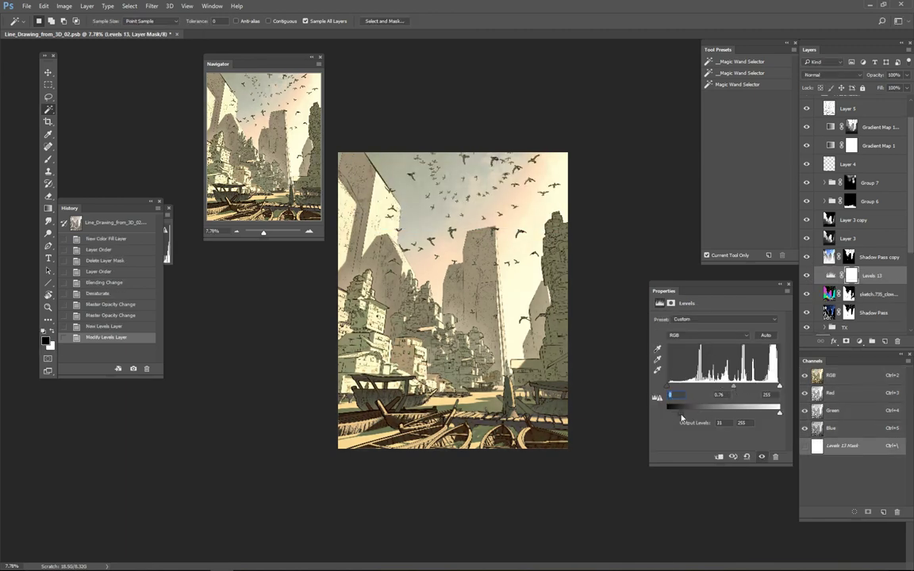
{"action": "key", "text": "Delete"}
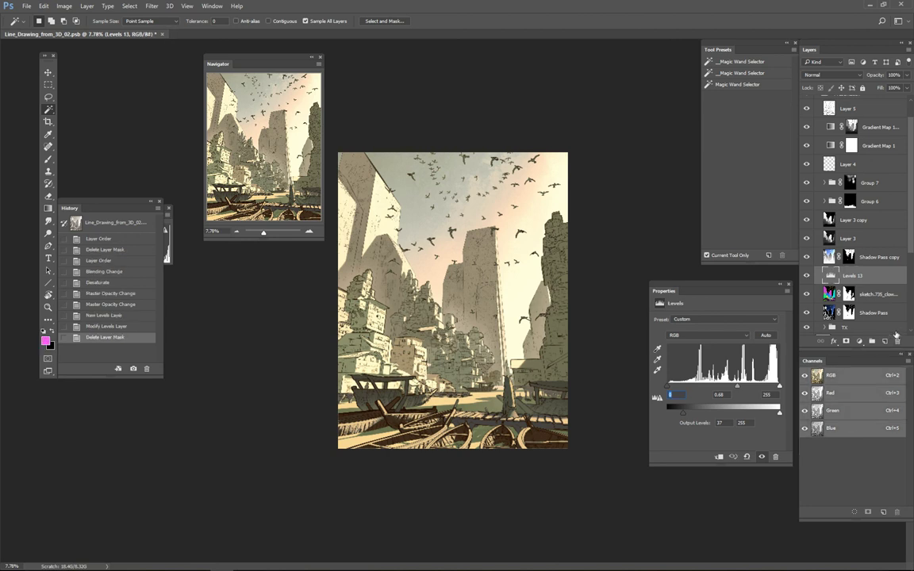
{"action": "key", "text": "Delete"}
Step: Add a Levels adjustment above the gradient maps in Luminosity mode, with a 0.82 midtone and an output black of 34
{"action": "left_click", "coordinate": [874, 159]}
{"action": "key", "text": "ctrl+l"}
{"action": "mouse_move", "coordinate": [721, 388]}
{"action": "left_mouse_down"}
{"action": "mouse_move", "coordinate": [712, 388]}
{"action": "mouse_move", "coordinate": [730, 388]}
{"action": "left_mouse_up"}
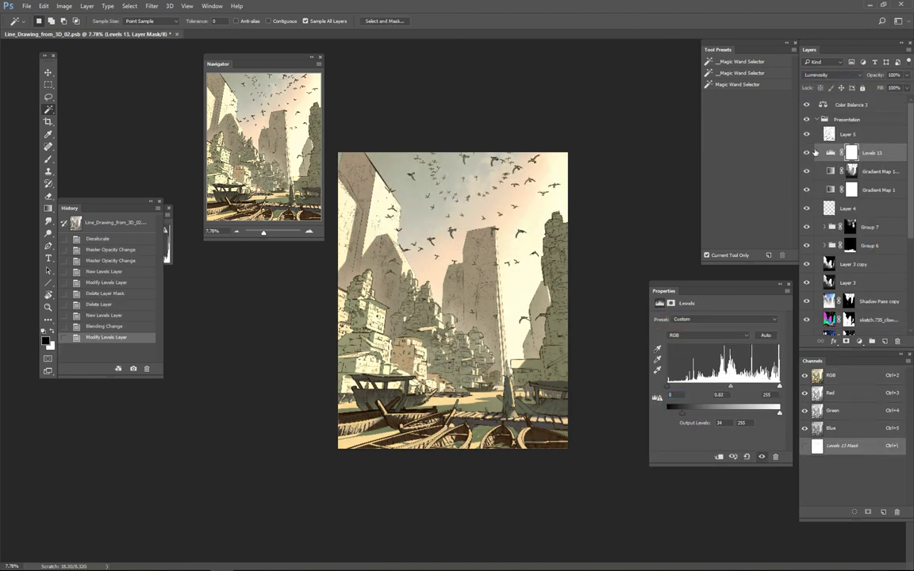
Step: Duplicate Layer 5 at 100% opacity and mask the duplicate with an inverted copy of the upper gradient map's mask
{"action": "left_click", "coordinate": [849, 134]}
{"action": "left_click", "coordinate": [521, 459], "text": "ctrl"}
{"action": "key", "text": "ctrl+minus"}
{"action": "key", "text": "ctrl+j"}
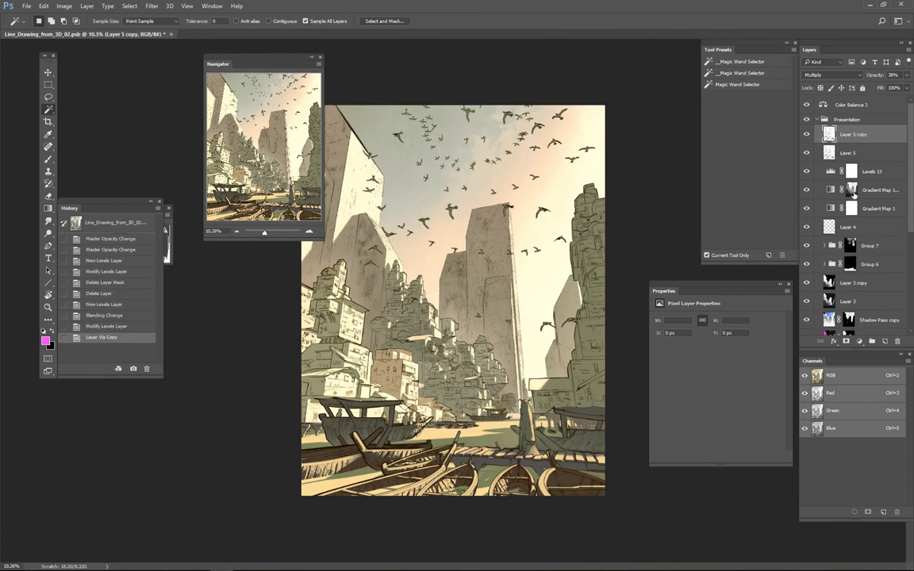
{"action": "left_click", "coordinate": [846, 341]}
{"action": "left_click_drag", "start_coordinate": [874, 82], "coordinate": [873, 82]}
{"action": "key", "text": "ctrl+i"}
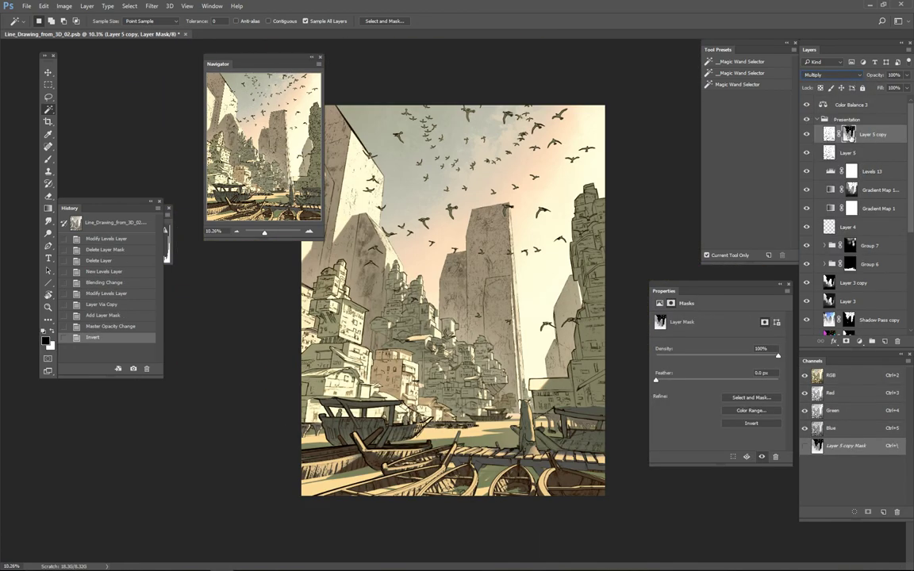
Step: Darken the Layer 5 copy's mask with Levels by setting the midtone to 0.19
{"action": "key", "text": "ctrl+l"}
{"action": "left_click_drag", "start_coordinate": [663, 143], "coordinate": [712, 148]}
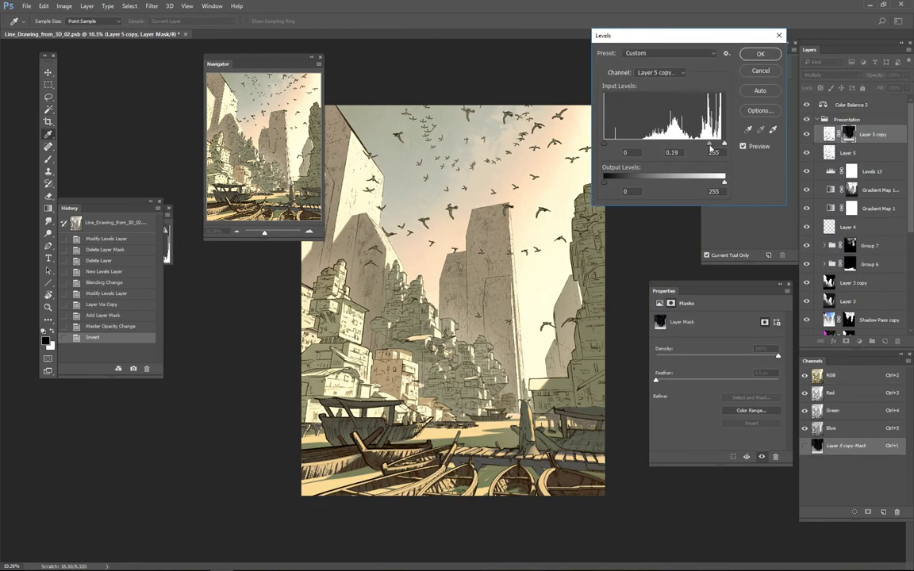
{"action": "left_click", "coordinate": [760, 53]}
{"action": "key", "text": "w"}
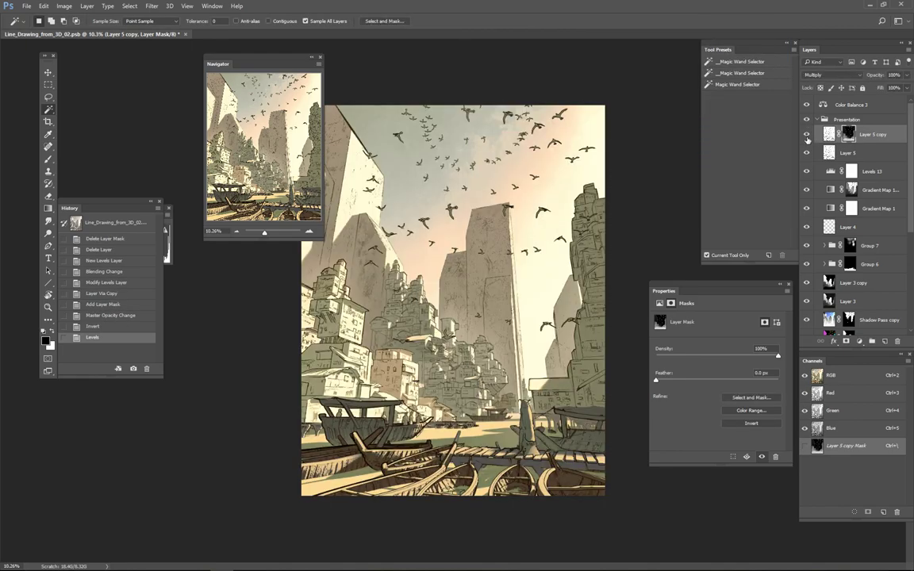
{"action": "scroll", "coordinate": [602, 422], "scroll_direction": "up", "scroll_amount": 5, "text": "alt"}
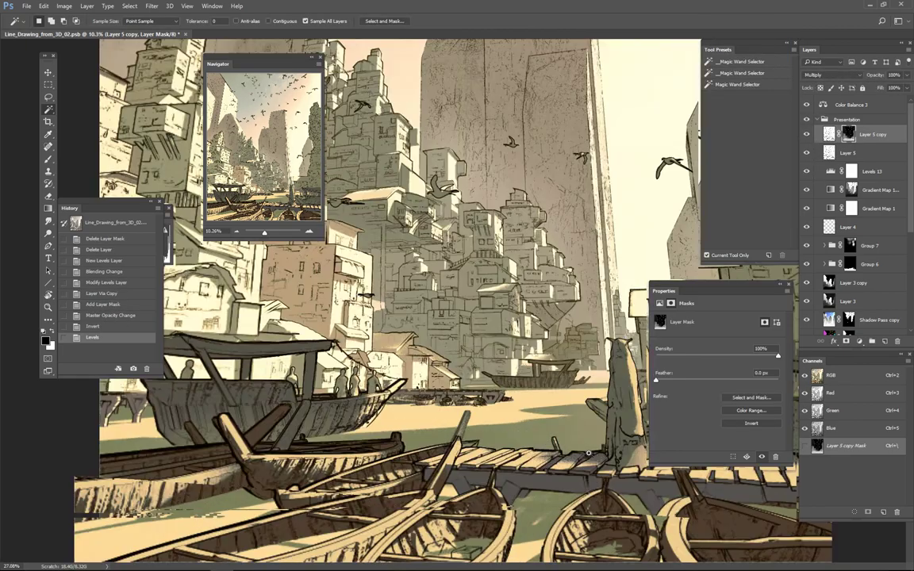
{"action": "scroll", "coordinate": [603, 422], "scroll_direction": "down", "scroll_amount": 3}
{"action": "scroll", "coordinate": [603, 422], "scroll_direction": "down", "scroll_amount": 4, "text": "alt"}
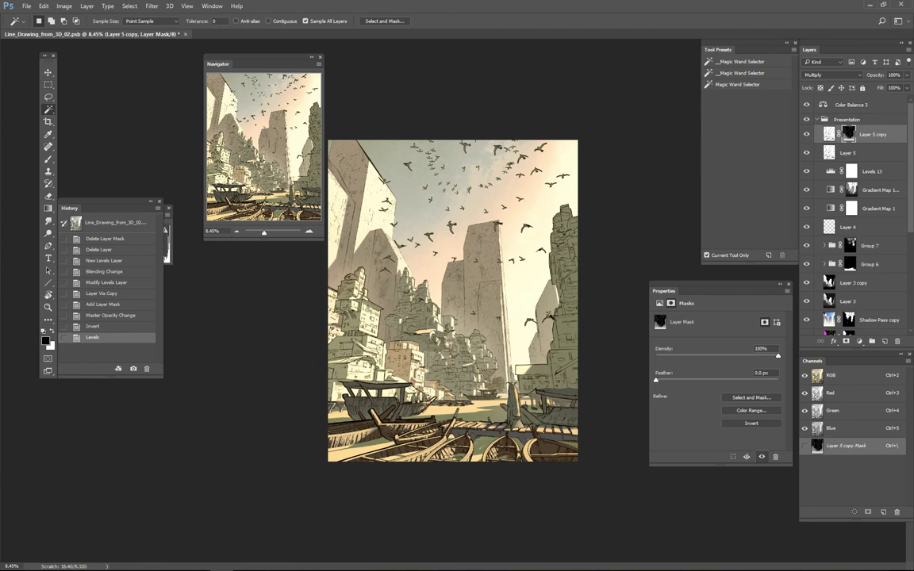
Step: Compare the drawing with Levels 13, Layer 5 and the Layer 5 copy hidden and shown
{"action": "key", "text": "ctrl+plus"}
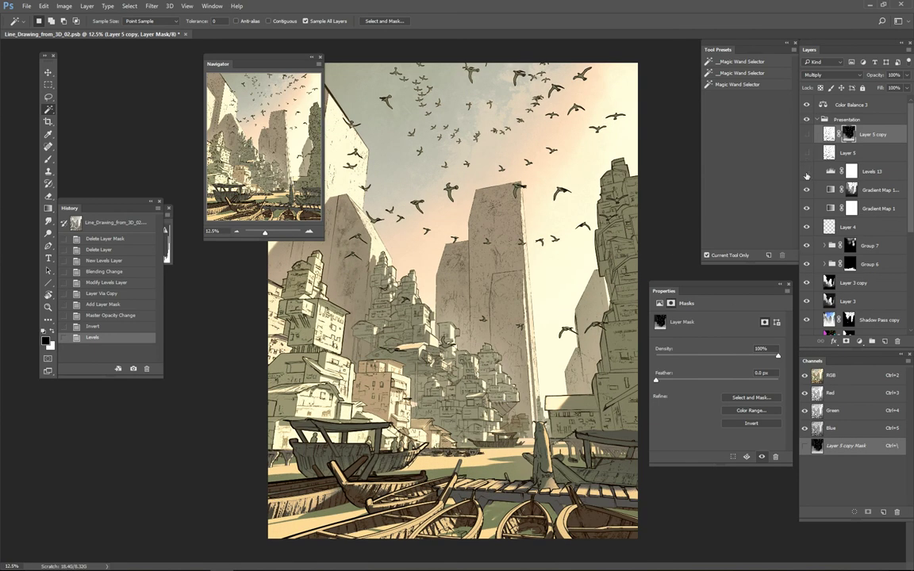
{"action": "left_click", "coordinate": [807, 172]}
{"action": "left_click", "coordinate": [807, 172]}
{"action": "left_click", "coordinate": [806, 172]}
{"action": "left_click", "coordinate": [807, 172]}
{"action": "left_click", "coordinate": [806, 135]}
{"action": "left_click", "coordinate": [806, 136]}
{"action": "left_click_drag", "start_coordinate": [504, 458], "coordinate": [501, 434], "text": "ctrl"}
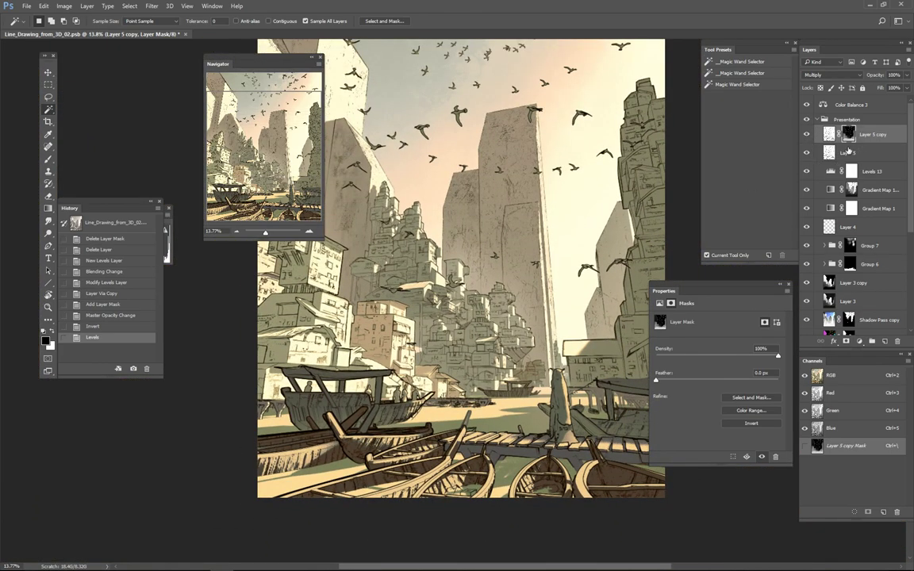
{"action": "scroll", "coordinate": [530, 371], "scroll_direction": "up", "scroll_amount": 1, "text": "alt"}
{"action": "scroll", "coordinate": [645, 231], "scroll_direction": "down", "scroll_amount": 3, "text": "alt"}
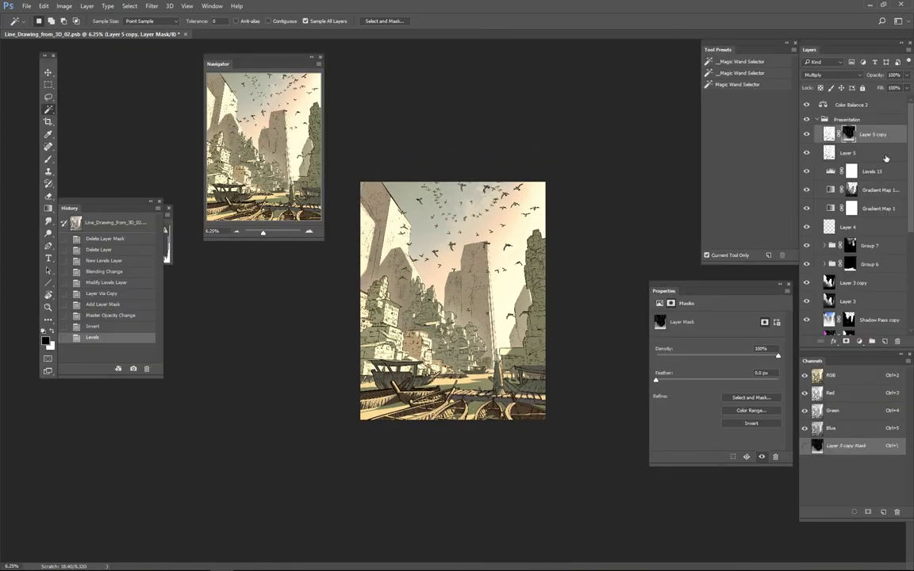
Step: Add a Levels adjustment masked to the sky above the Layer 5 copy, raising its output black and lowering its output white
{"action": "key", "text": "F2"}
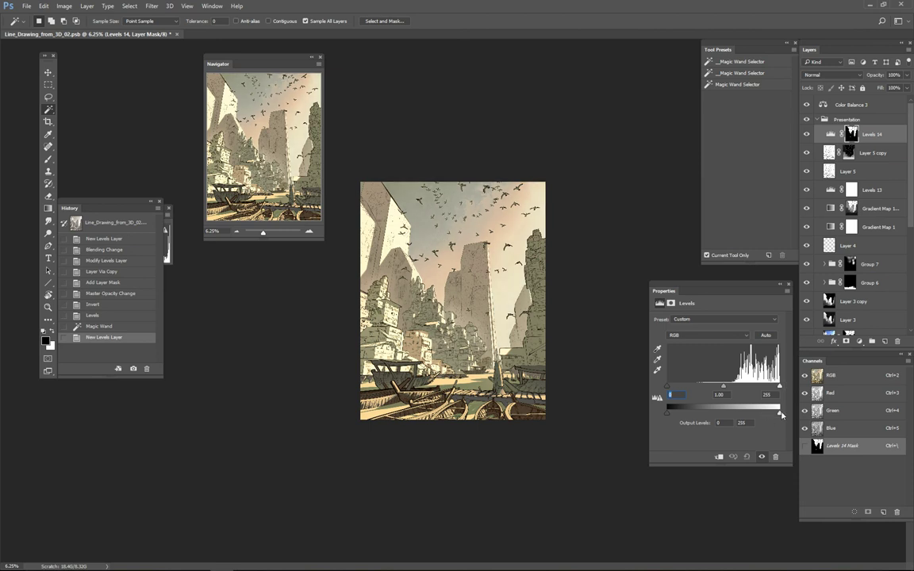
{"action": "left_click_drag", "start_coordinate": [779, 413], "coordinate": [772, 412]}
{"action": "left_click_drag", "start_coordinate": [667, 413], "coordinate": [699, 413]}
{"action": "left_click_drag", "start_coordinate": [772, 412], "coordinate": [767, 413]}
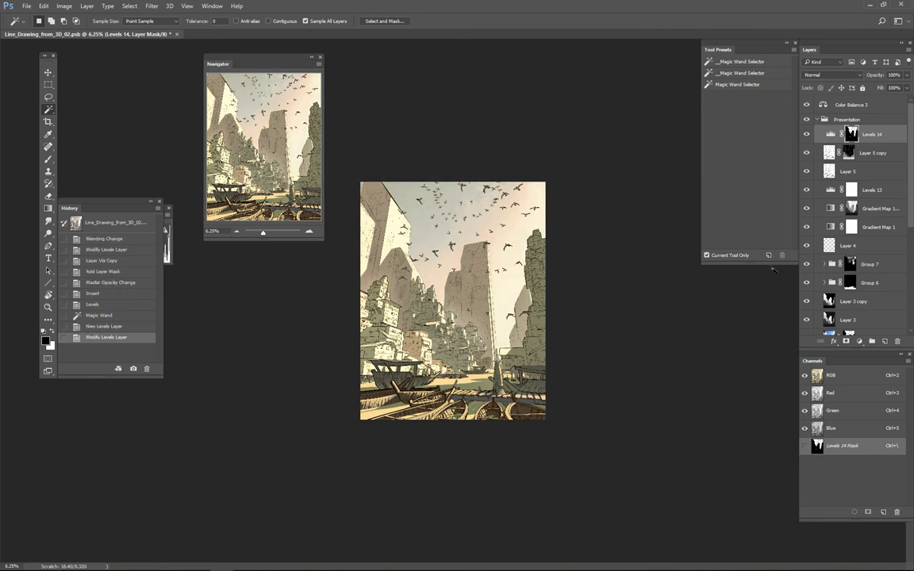
Step: Add a solid colour fill sampled from the sky above Levels 14 and mask it with a copy of the Levels 14 mask
{"action": "key", "text": "i"}
{"action": "left_click", "coordinate": [426, 233]}
{"action": "key", "text": "Return"}
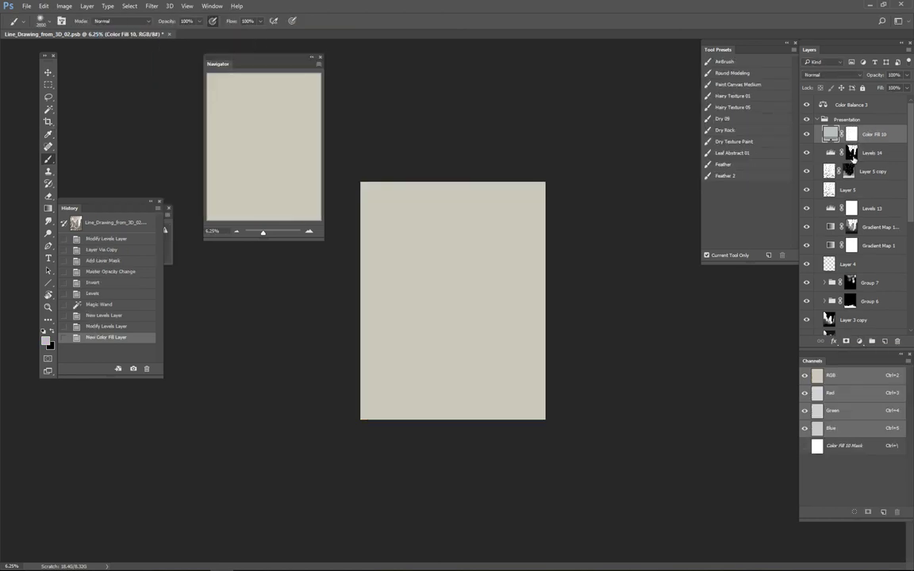
{"action": "left_click", "coordinate": [851, 153], "text": "alt"}
{"action": "key", "text": "l"}
{"action": "key", "text": "ctrl+2"}
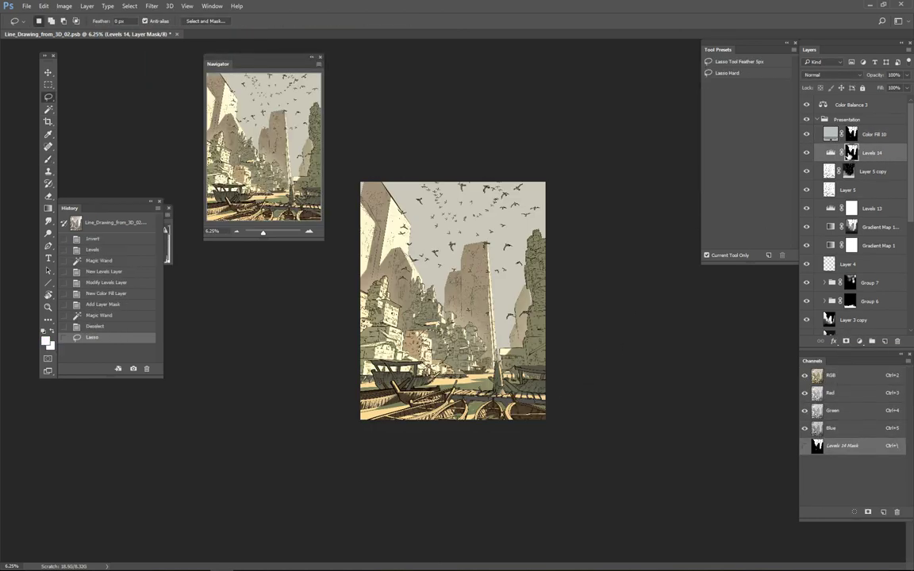
Step: Lasso a small patch over the left-hand buildings, fill it on the Levels 14 and Color Fill 10 masks, and deselect
{"action": "mouse_move", "coordinate": [396, 300]}
{"action": "left_mouse_down"}
{"action": "mouse_move", "coordinate": [379, 316]}
{"action": "mouse_move", "coordinate": [390, 328]}
{"action": "left_mouse_up"}
{"action": "key", "text": "alt+BackSpace"}
{"action": "key", "text": "alt+BackSpace"}
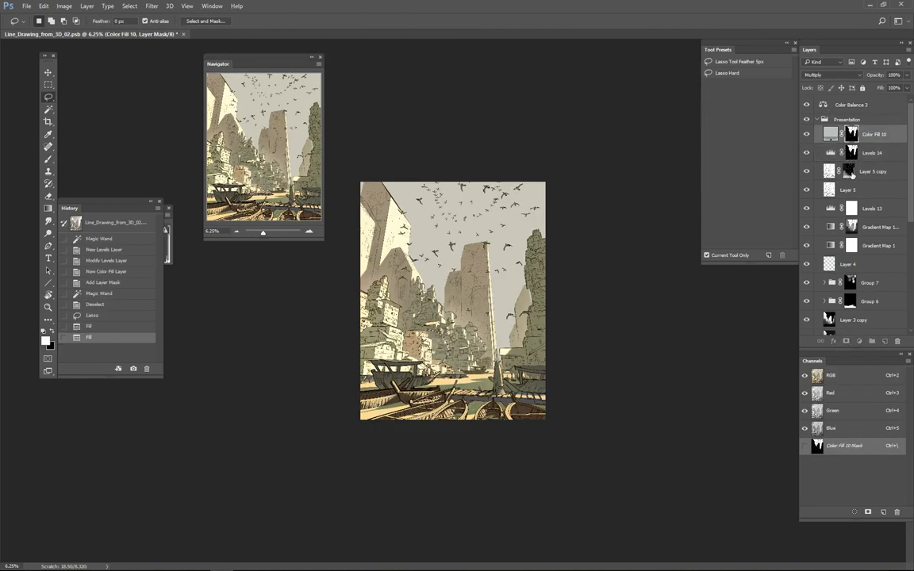
{"action": "left_click", "coordinate": [838, 169]}
{"action": "key", "text": "ctrl+d"}
Step: Set Color Fill 10 to the Color blend mode at 65% opacity
{"action": "left_click", "coordinate": [833, 75]}
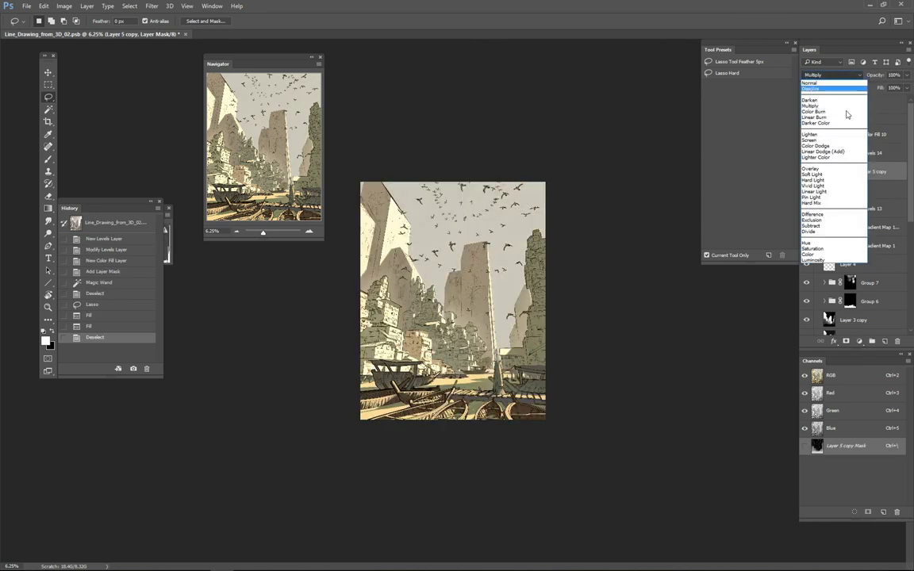
{"action": "left_click", "coordinate": [829, 134]}
{"action": "left_click", "coordinate": [833, 75]}
{"action": "left_click", "coordinate": [761, 262]}
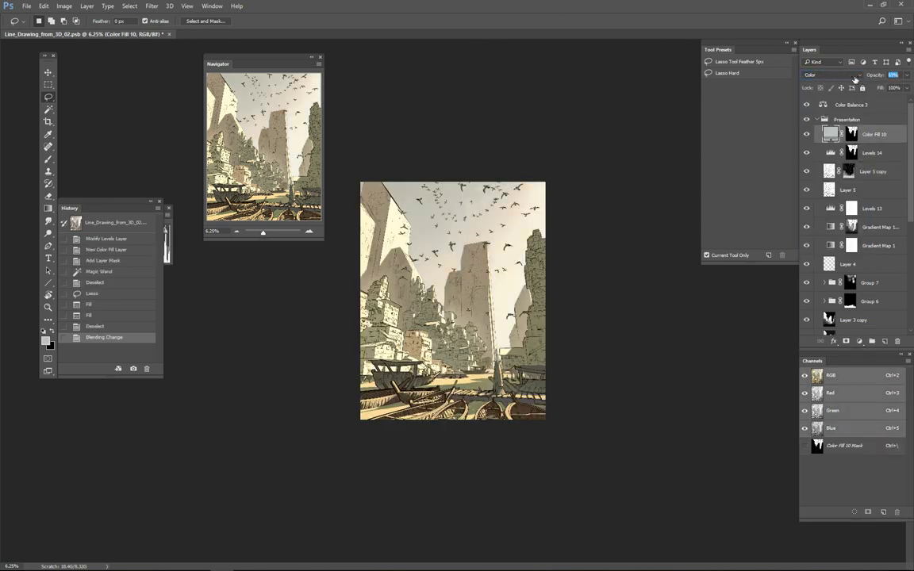
{"action": "left_click", "coordinate": [855, 75]}
{"action": "left_click_drag", "start_coordinate": [873, 74], "coordinate": [879, 75]}
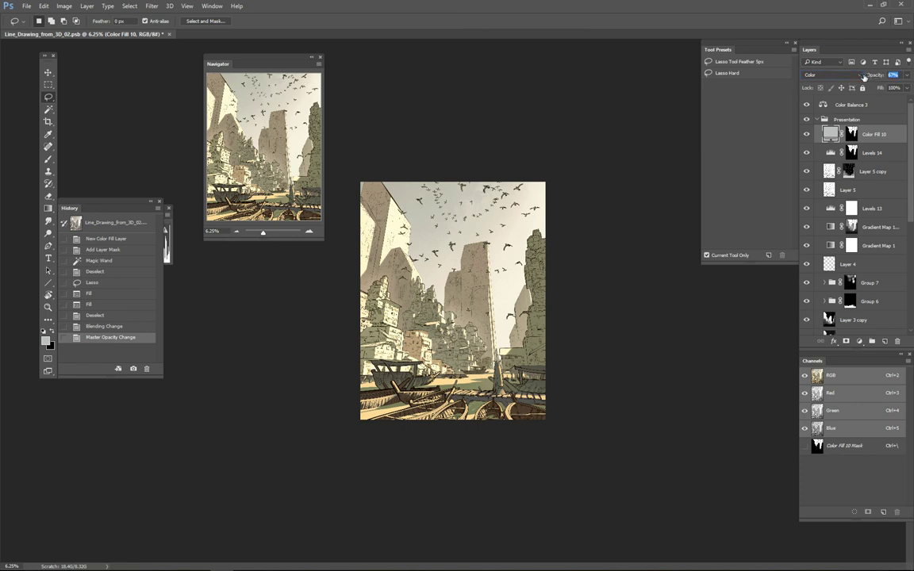
{"action": "key", "text": "ctrl+minus"}
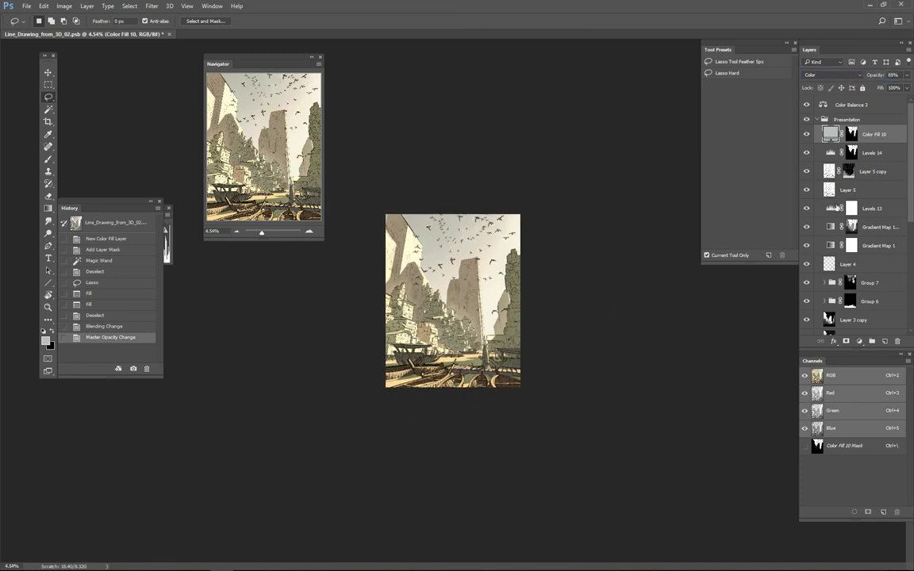
Step: Add a Vibrance adjustment above Color Fill 10 and raise its vibrance to about +78
{"action": "key", "text": "F5"}
{"action": "key", "text": "Return"}
{"action": "left_click_drag", "start_coordinate": [717, 328], "coordinate": [767, 328]}
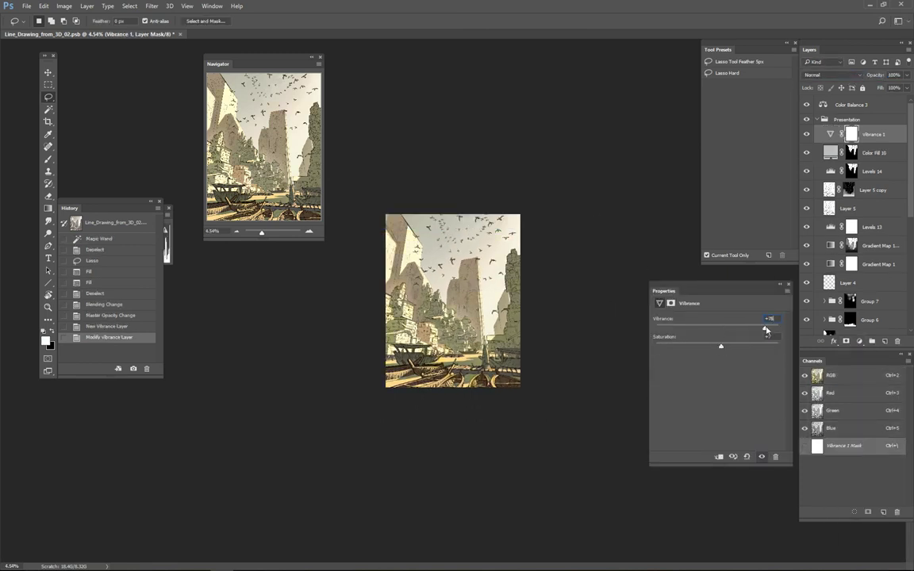
Step: Raise Color Fill 10's opacity, then group it with Vibrance 1 and move the fill's sky mask onto the group
{"action": "left_click", "coordinate": [873, 152], "text": "shift"}
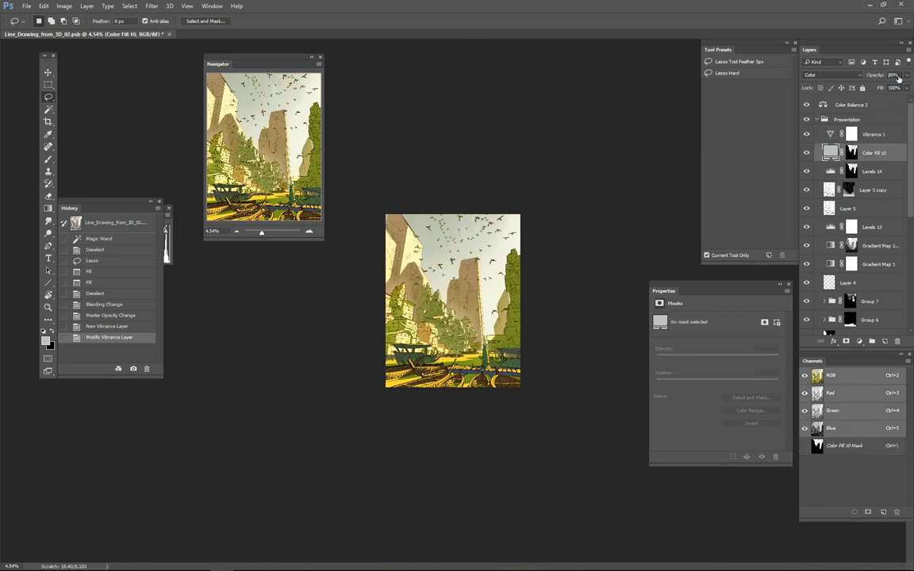
{"action": "key", "text": "0"}
{"action": "key", "text": "ctrl+g"}
{"action": "left_click_drag", "start_coordinate": [851, 171], "coordinate": [851, 135]}
Step: Fade the Group 8 mask across the sky with black-to-transparent gradients
{"action": "key", "text": "g"}
{"action": "key", "text": "d"}
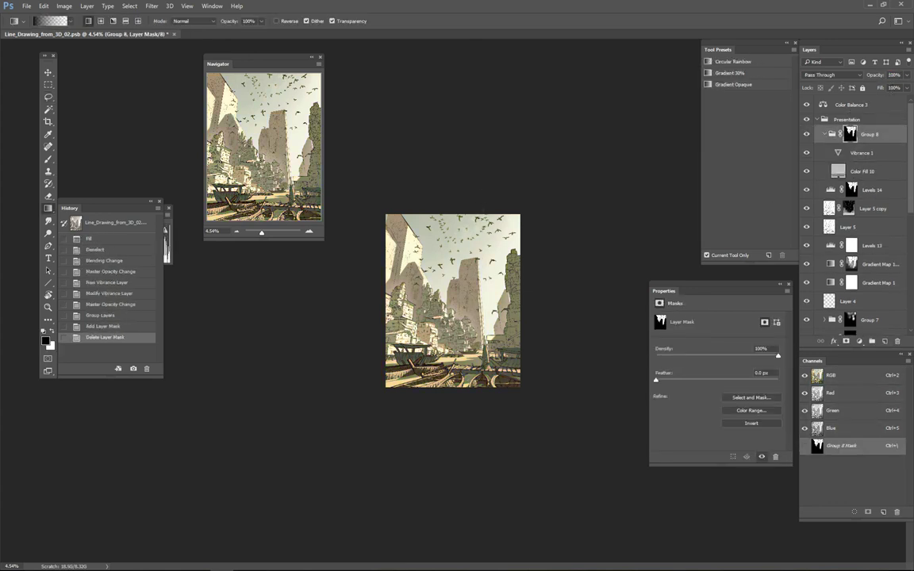
{"action": "left_click_drag", "start_coordinate": [486, 100], "coordinate": [505, 437]}
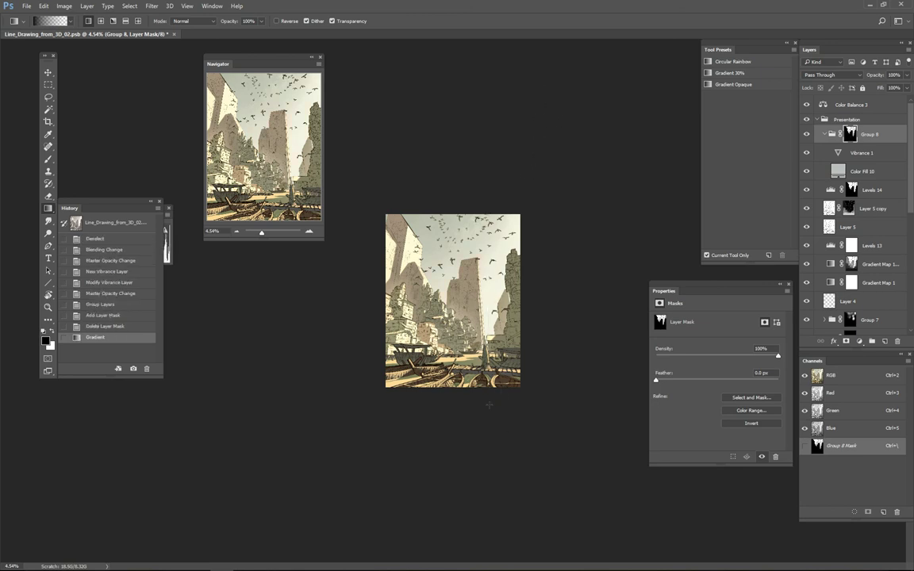
Step: Add a solid green fill (#17d145) masked to the sky and place it above Group 8
{"action": "key", "text": "w"}
{"action": "left_click", "coordinate": [859, 341]}
{"action": "left_click", "coordinate": [869, 91]}
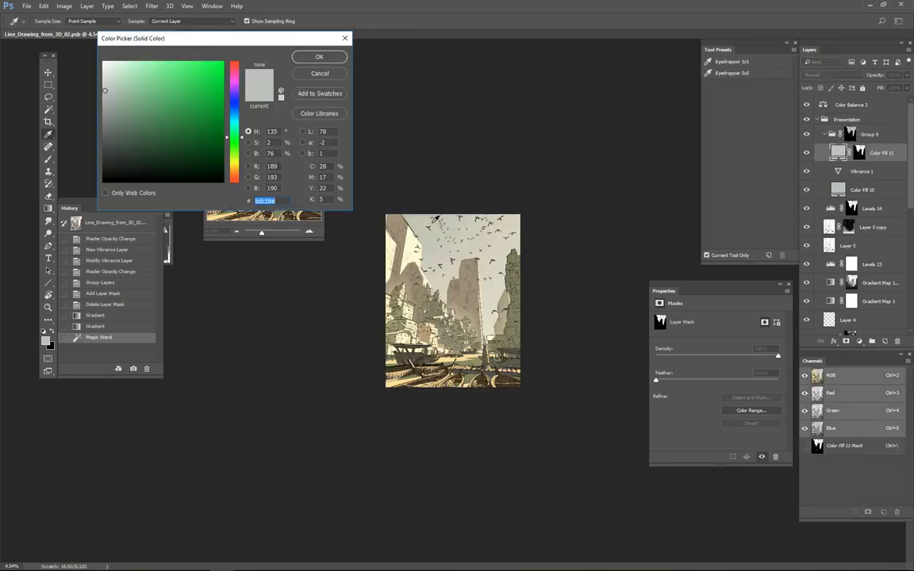
{"action": "key", "text": "Return"}
{"action": "key", "text": "ctrl+bracketright"}
Step: Set the green sky fill's blend mode to Linear Light and shift its hue towards teal
{"action": "left_click", "coordinate": [829, 75]}
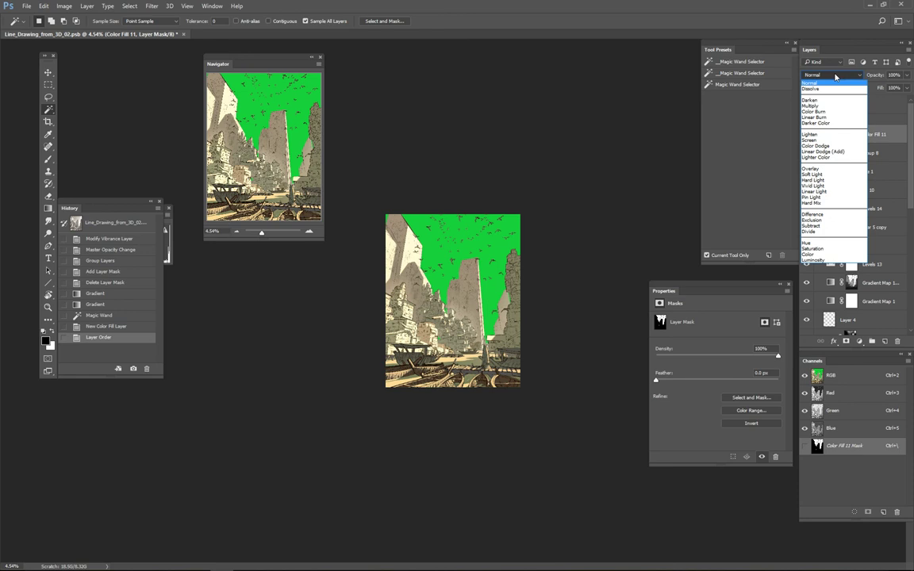
{"action": "left_click", "coordinate": [814, 232]}
{"action": "left_click", "coordinate": [829, 75]}
{"action": "left_click", "coordinate": [814, 191]}
{"action": "double_click", "coordinate": [830, 134]}
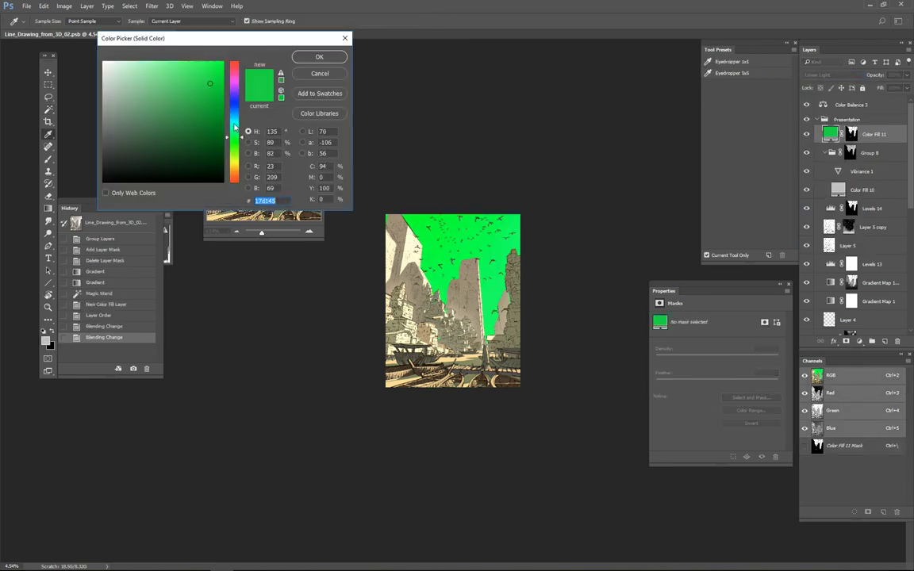
{"action": "left_click_drag", "start_coordinate": [235, 127], "coordinate": [235, 118]}
{"action": "left_click", "coordinate": [319, 57]}
Step: Replace Color Fill 11's mask with black and a white gradient over the upper sky, and lower the layer's opacity
{"action": "left_click", "coordinate": [851, 135]}
{"action": "key", "text": "alt+BackSpace"}
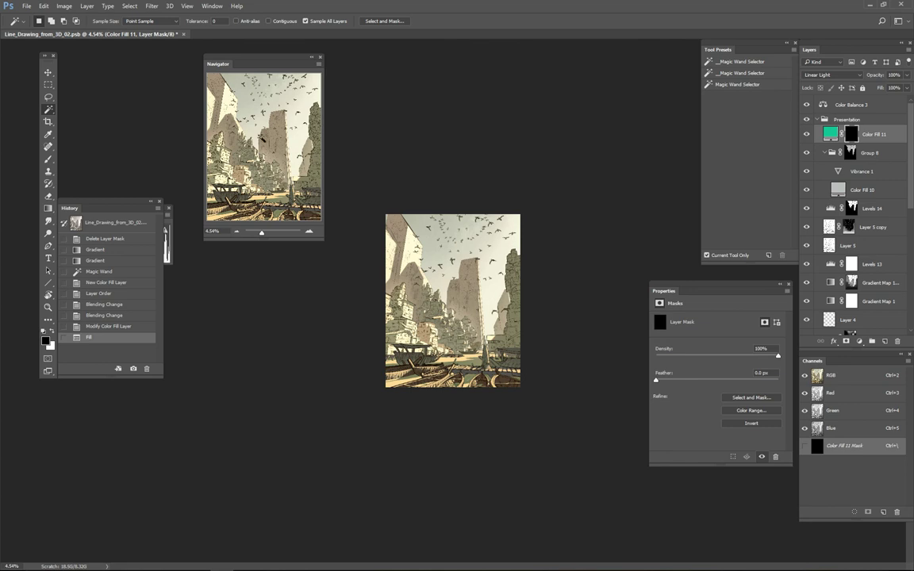
{"action": "left_click", "coordinate": [444, 238]}
{"action": "key", "text": "g"}
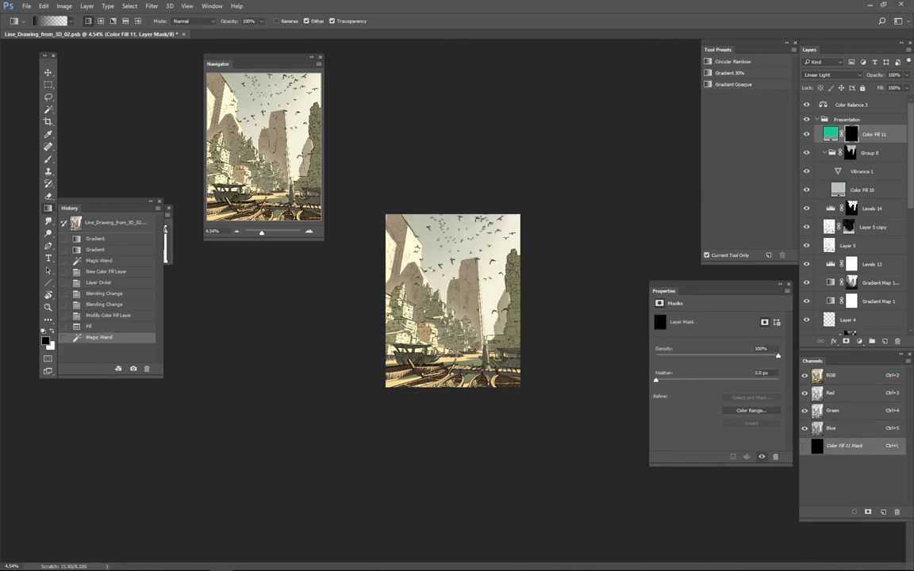
{"action": "mouse_move", "coordinate": [437, 140]}
{"action": "left_mouse_down"}
{"action": "mouse_move", "coordinate": [439, 325]}
{"action": "mouse_move", "coordinate": [442, 307]}
{"action": "left_mouse_up"}
{"action": "key", "text": "x"}
{"action": "left_click_drag", "start_coordinate": [881, 77], "coordinate": [806, 84]}
{"action": "key", "text": "Return"}
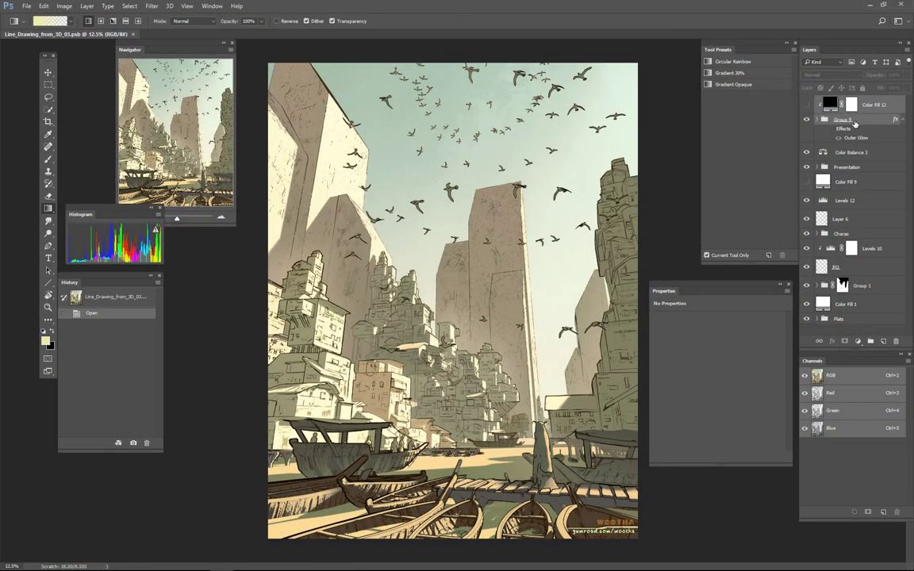
Step: Examine the layer structure of Line_Drawing_from_3D_03.psb, expanding the Flats group and Group 1 down to the Details layers
{"action": "left_click", "coordinate": [856, 122]}
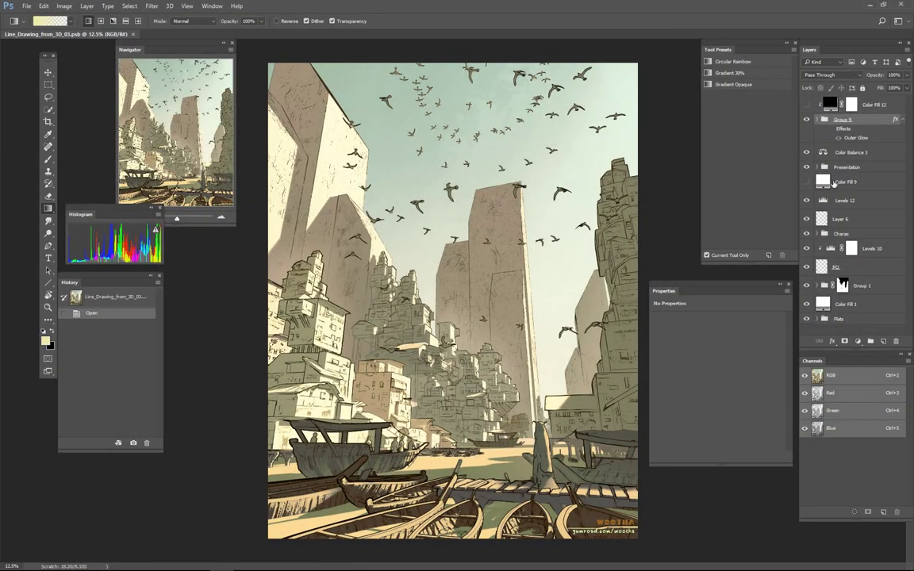
{"action": "left_click", "coordinate": [877, 184]}
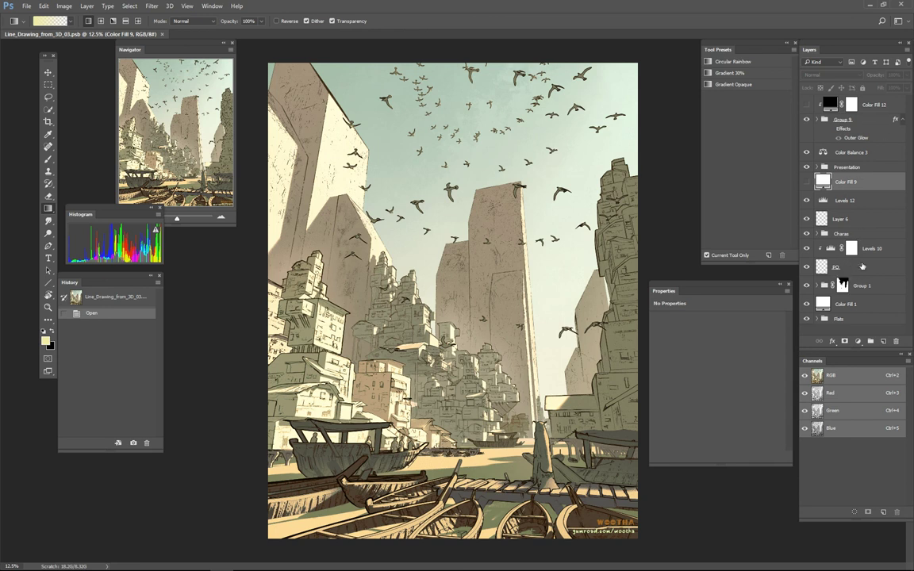
{"action": "left_click", "coordinate": [816, 318]}
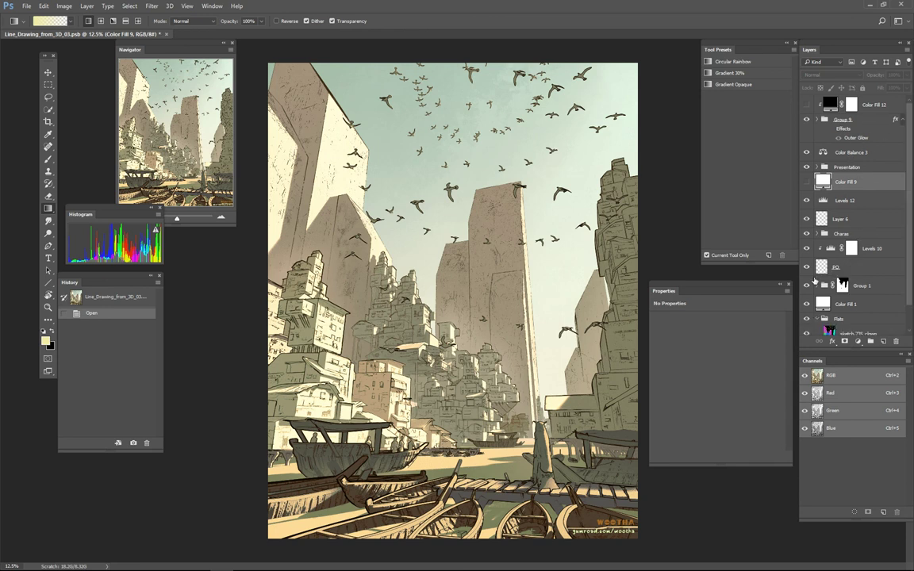
{"action": "left_click", "coordinate": [815, 285]}
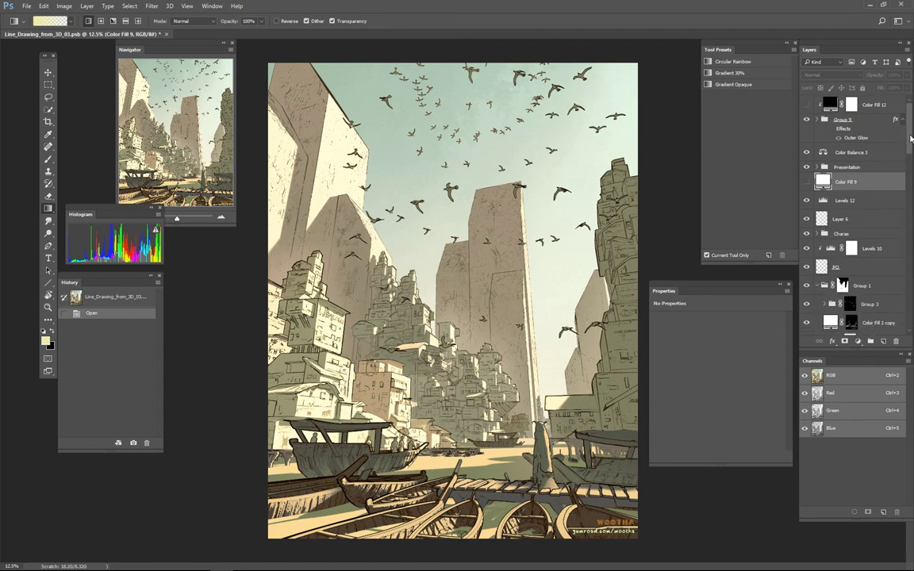
{"action": "left_click_drag", "start_coordinate": [911, 139], "coordinate": [910, 182]}
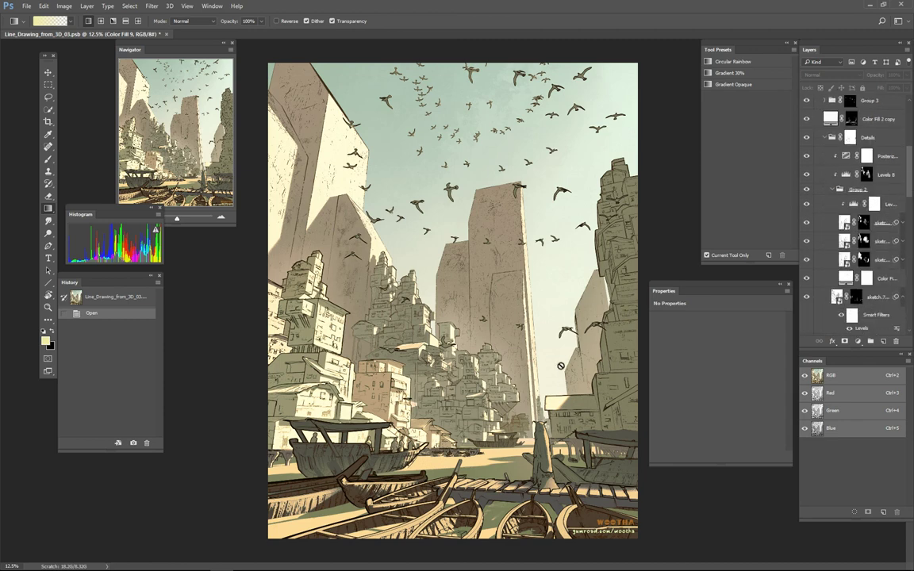